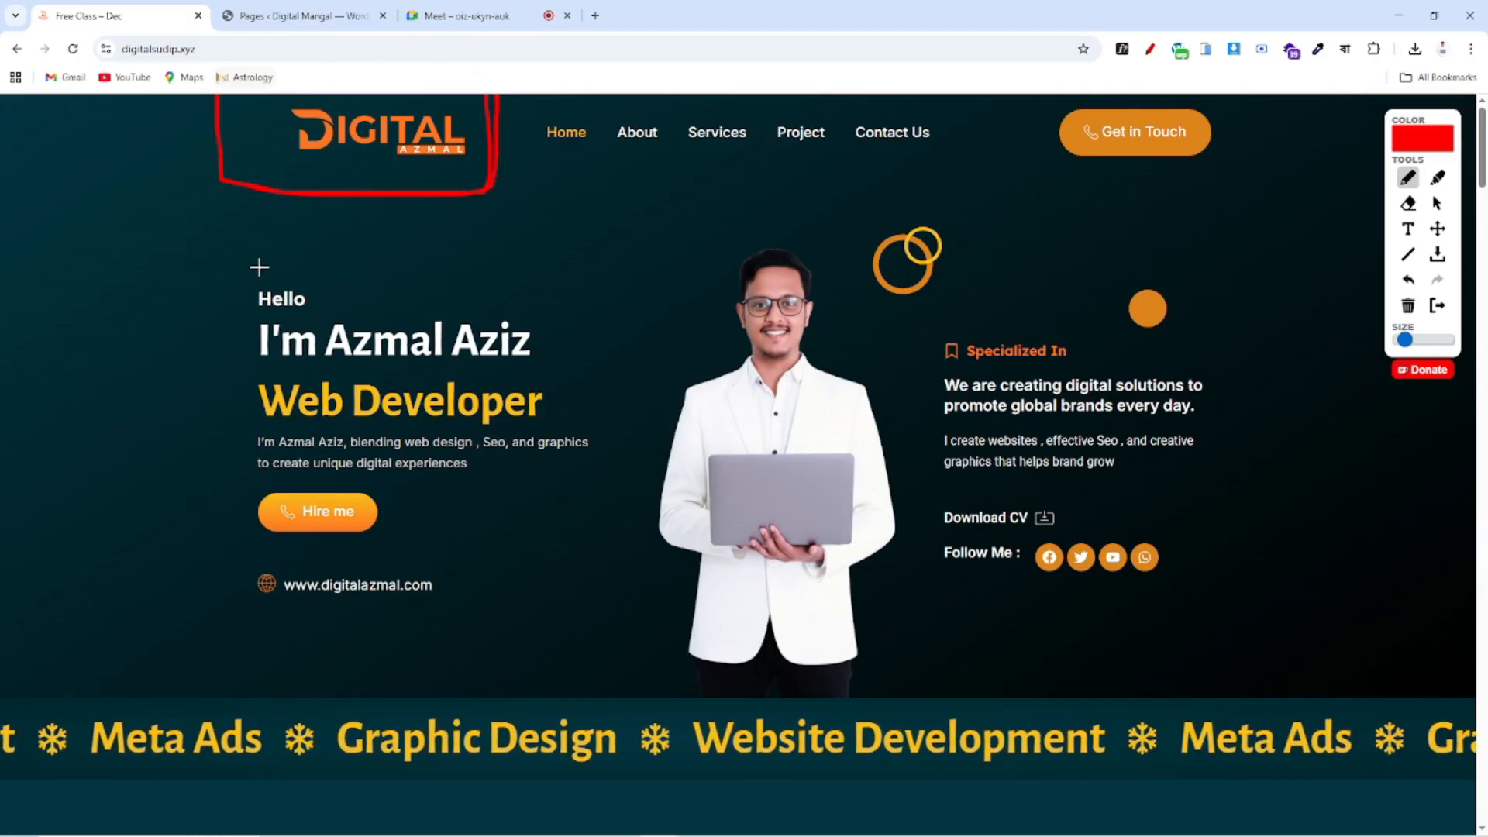
Box the Get in Touch button and the navigation menu in red, labelling the menu 'Menu'
{"action": "left_click_drag", "start_coordinate": [1044, 95], "coordinate": [1048, 188]}
{"action": "mouse_move", "coordinate": [1223, 197]}
{"action": "left_mouse_down"}
{"action": "mouse_move", "coordinate": [1253, 96]}
{"action": "mouse_move", "coordinate": [1042, 96]}
{"action": "mouse_move", "coordinate": [1252, 93]}
{"action": "left_mouse_up"}
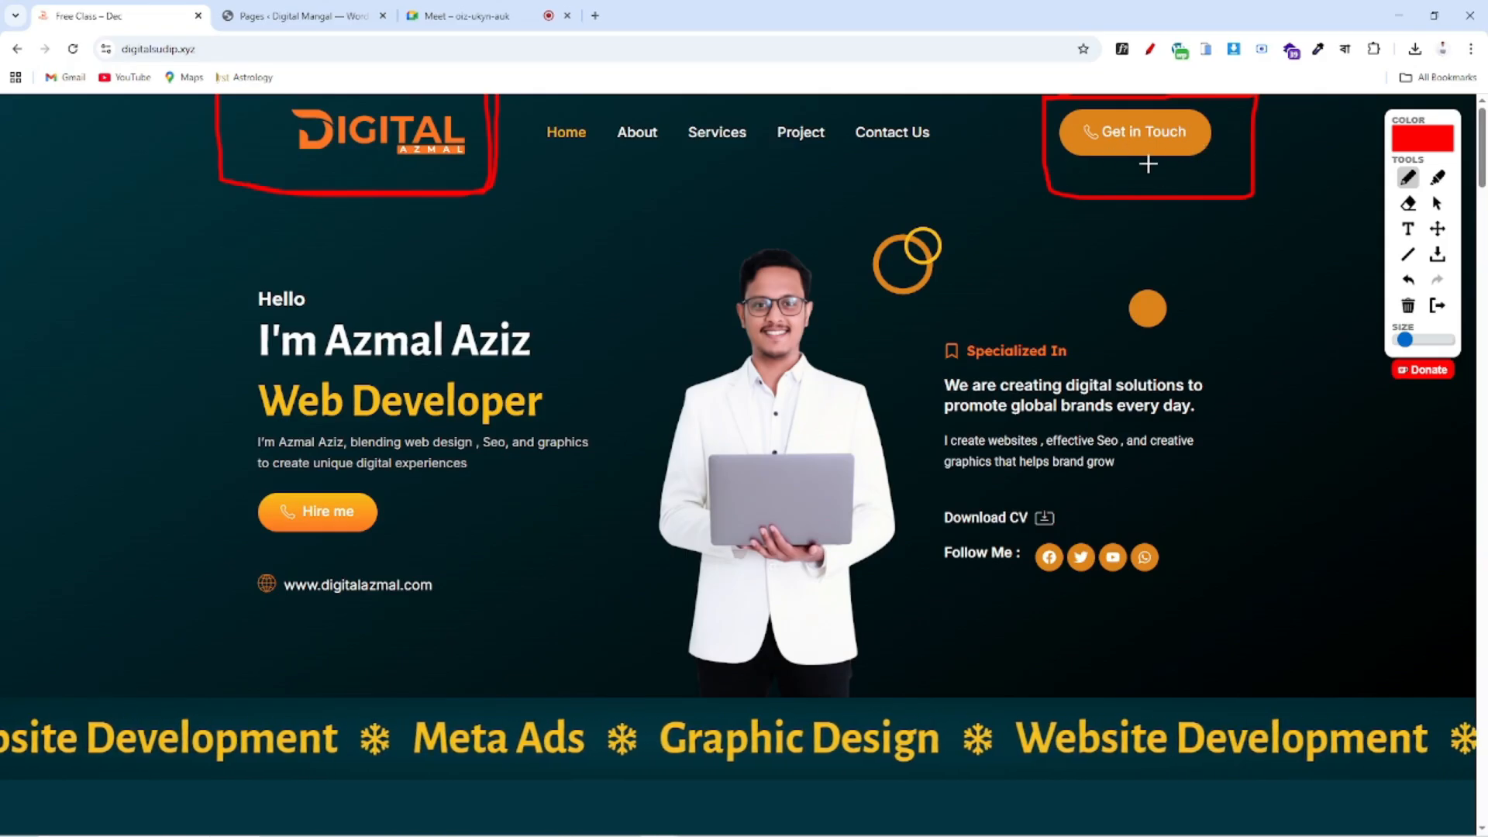
{"action": "mouse_move", "coordinate": [1115, 169]}
{"action": "left_mouse_down"}
{"action": "mouse_move", "coordinate": [1125, 179]}
{"action": "mouse_move", "coordinate": [1320, 140]}
{"action": "left_mouse_up"}
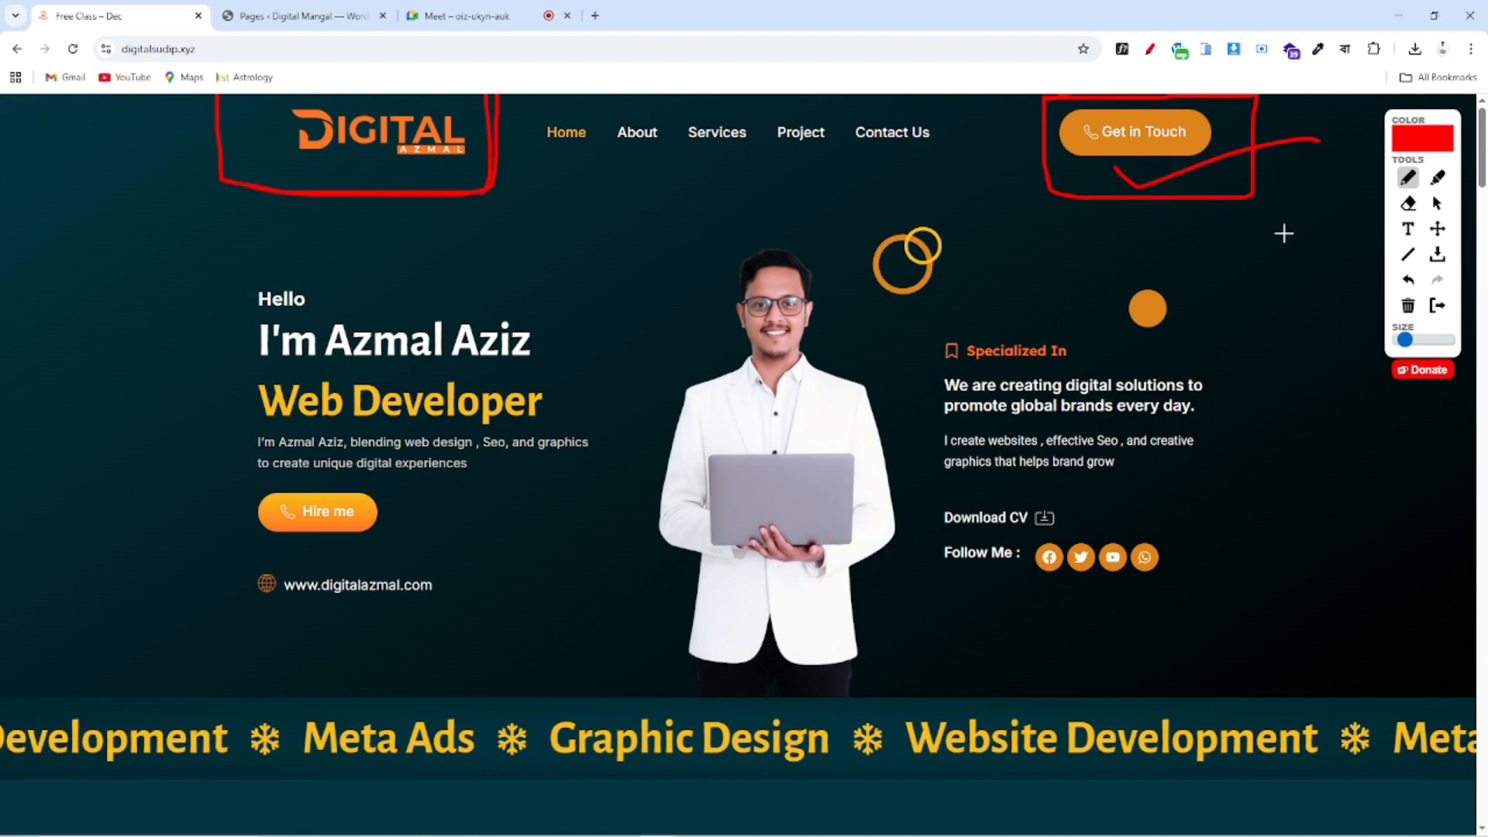
{"action": "mouse_move", "coordinate": [528, 96]}
{"action": "left_mouse_down"}
{"action": "mouse_move", "coordinate": [527, 145]}
{"action": "mouse_move", "coordinate": [973, 196]}
{"action": "mouse_move", "coordinate": [967, 99]}
{"action": "mouse_move", "coordinate": [547, 100]}
{"action": "left_mouse_up"}
{"action": "mouse_move", "coordinate": [589, 203]}
{"action": "left_mouse_down"}
{"action": "mouse_move", "coordinate": [593, 234]}
{"action": "mouse_move", "coordinate": [649, 234]}
{"action": "left_mouse_up"}
{"action": "mouse_move", "coordinate": [659, 230]}
{"action": "left_mouse_down"}
{"action": "mouse_move", "coordinate": [732, 246]}
{"action": "mouse_move", "coordinate": [1021, 152]}
{"action": "left_mouse_up"}
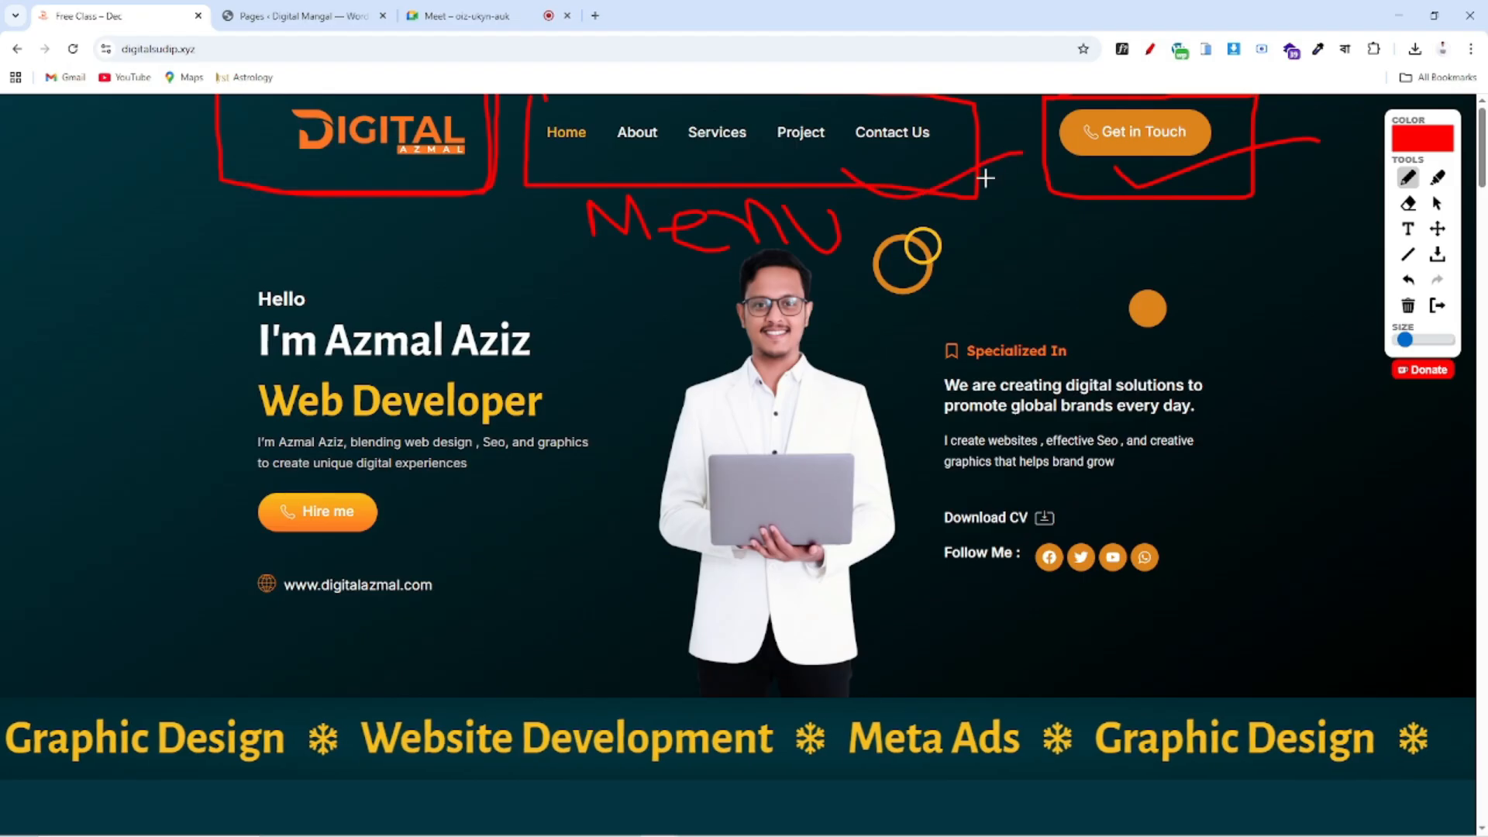
{"action": "left_click_drag", "start_coordinate": [560, 165], "coordinate": [946, 165]}
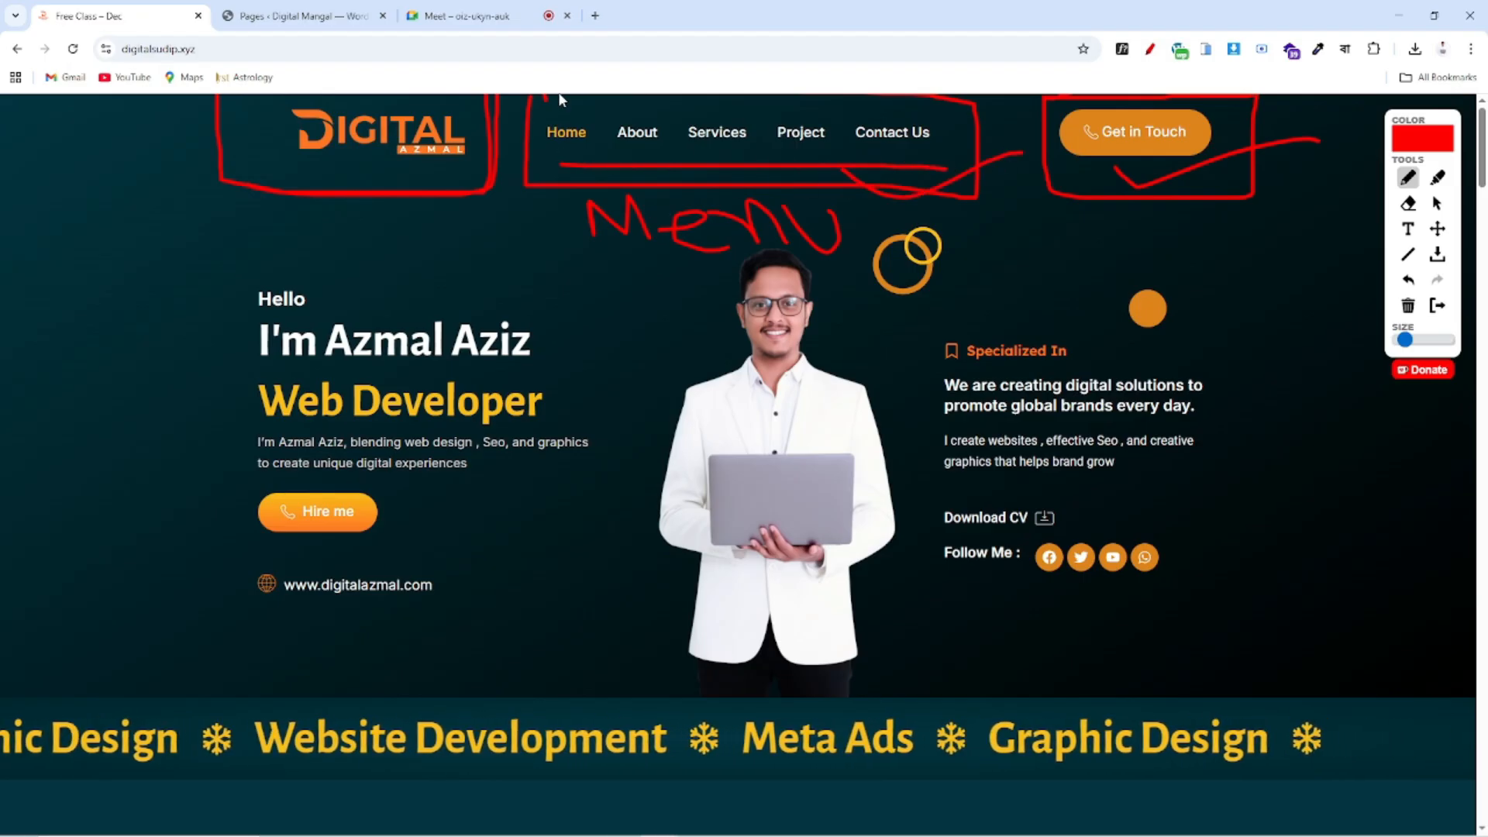
{"action": "mouse_move", "coordinate": [535, 105]}
{"action": "left_mouse_down"}
{"action": "mouse_move", "coordinate": [900, 109]}
{"action": "mouse_move", "coordinate": [937, 116]}
{"action": "mouse_move", "coordinate": [956, 166]}
{"action": "mouse_move", "coordinate": [544, 165]}
{"action": "left_mouse_up"}
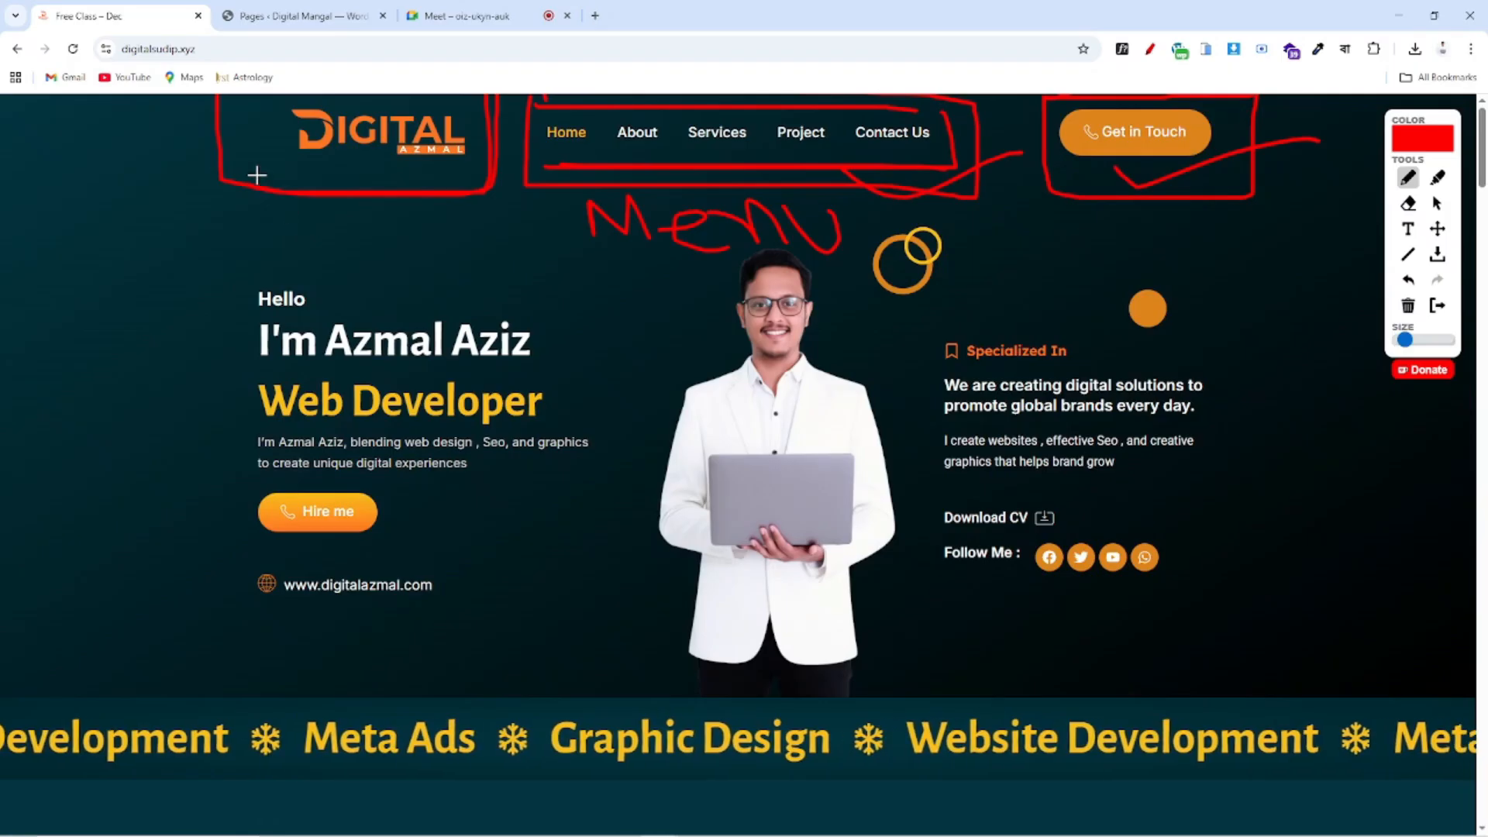
Tick the DIGITAL logo and menu, underline the Get in Touch button, then clear all annotations
{"action": "mouse_move", "coordinate": [248, 118]}
{"action": "left_mouse_down"}
{"action": "mouse_move", "coordinate": [283, 155]}
{"action": "mouse_move", "coordinate": [399, 97]}
{"action": "left_mouse_up"}
{"action": "left_click_drag", "start_coordinate": [576, 173], "coordinate": [682, 130]}
{"action": "mouse_move", "coordinate": [1055, 111]}
{"action": "left_mouse_down"}
{"action": "mouse_move", "coordinate": [1048, 175]}
{"action": "mouse_move", "coordinate": [1205, 201]}
{"action": "mouse_move", "coordinate": [1271, 101]}
{"action": "left_mouse_up"}
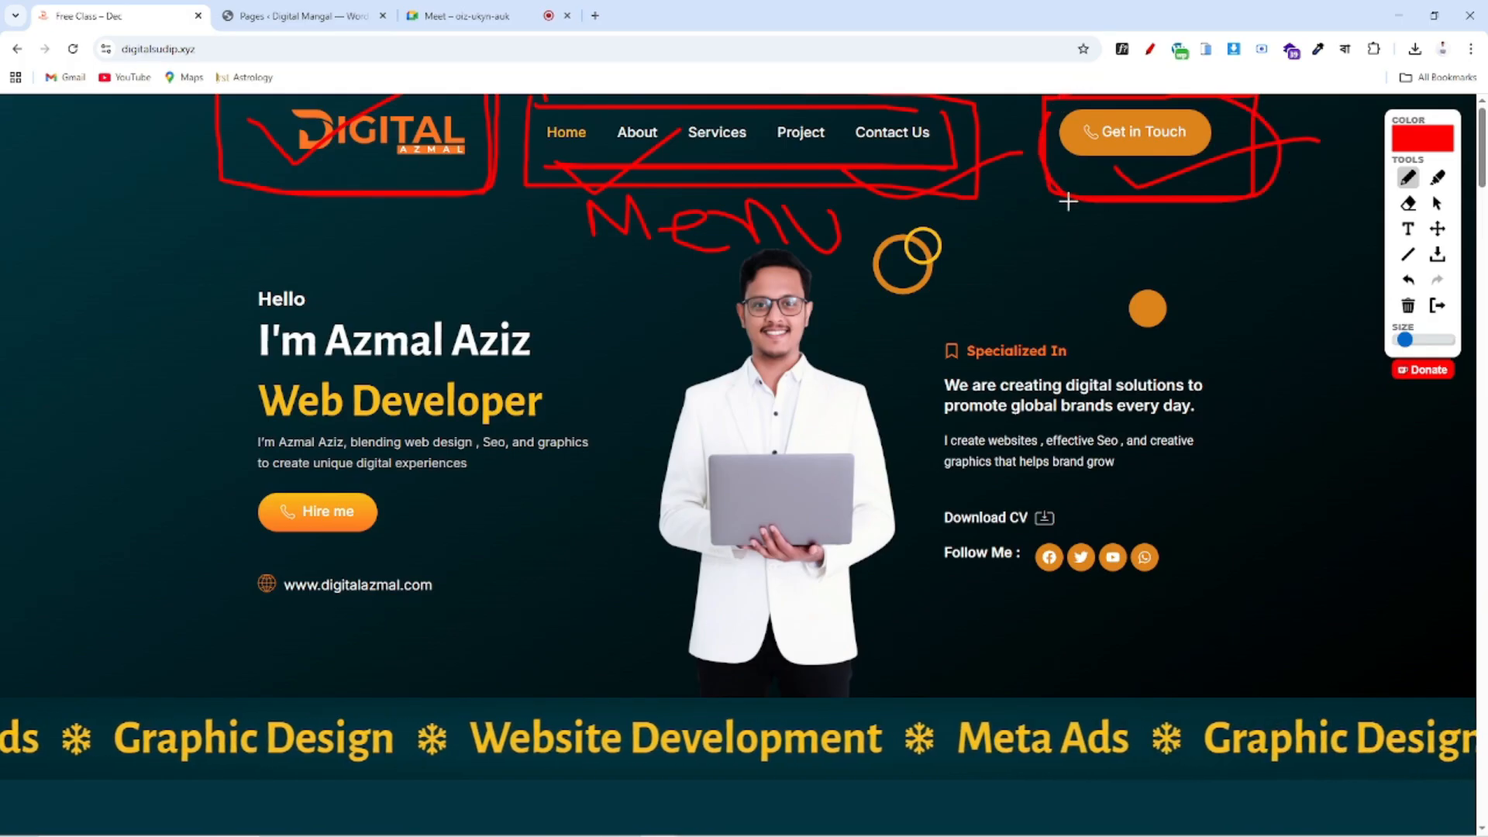
{"action": "left_click_drag", "start_coordinate": [1016, 173], "coordinate": [1340, 159]}
{"action": "left_click_drag", "start_coordinate": [1056, 191], "coordinate": [1266, 208]}
{"action": "left_click_drag", "start_coordinate": [1145, 224], "coordinate": [1235, 212]}
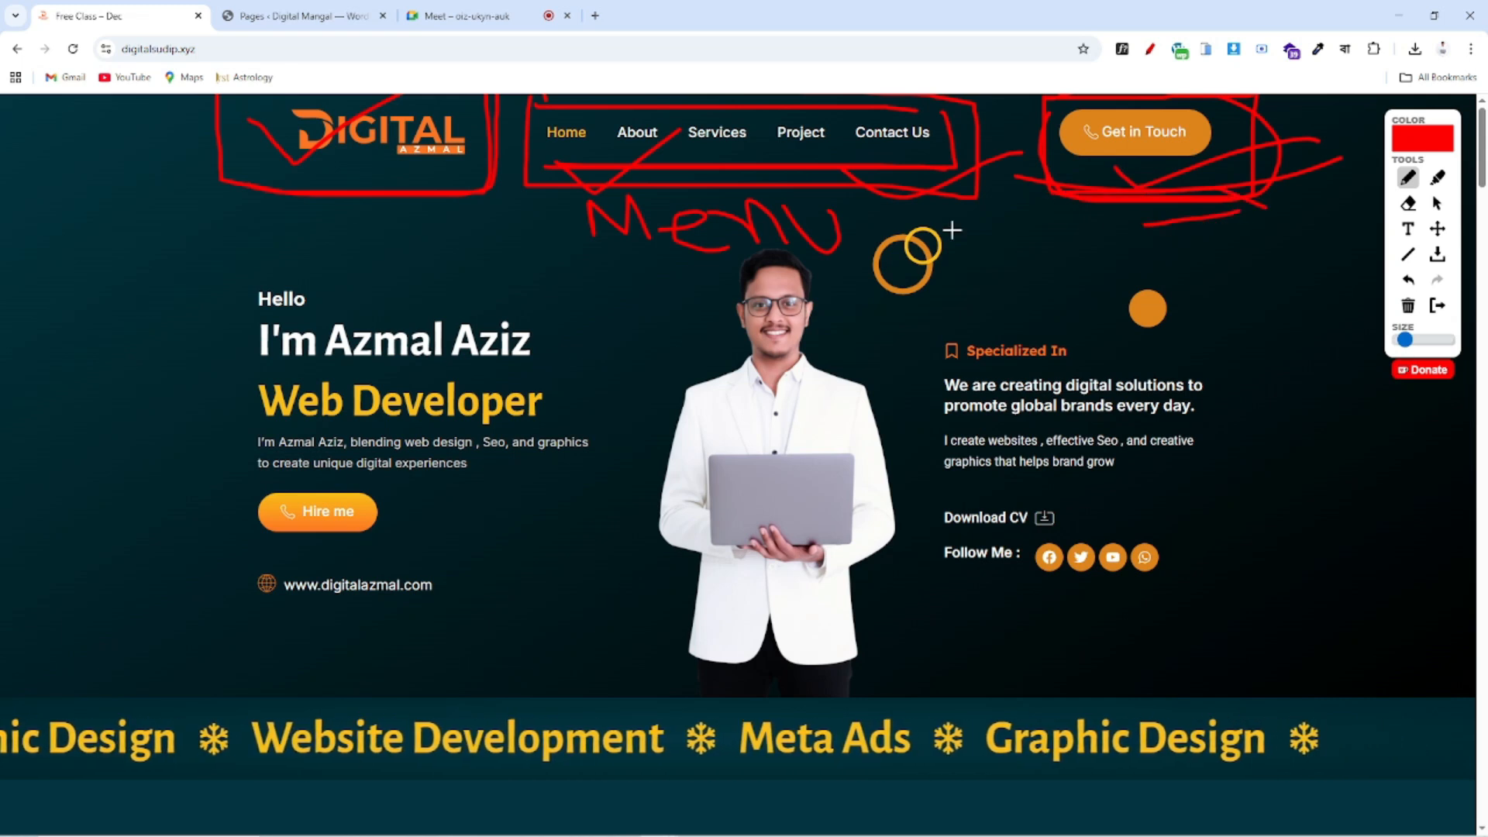
{"action": "left_click_drag", "start_coordinate": [571, 206], "coordinate": [1213, 222]}
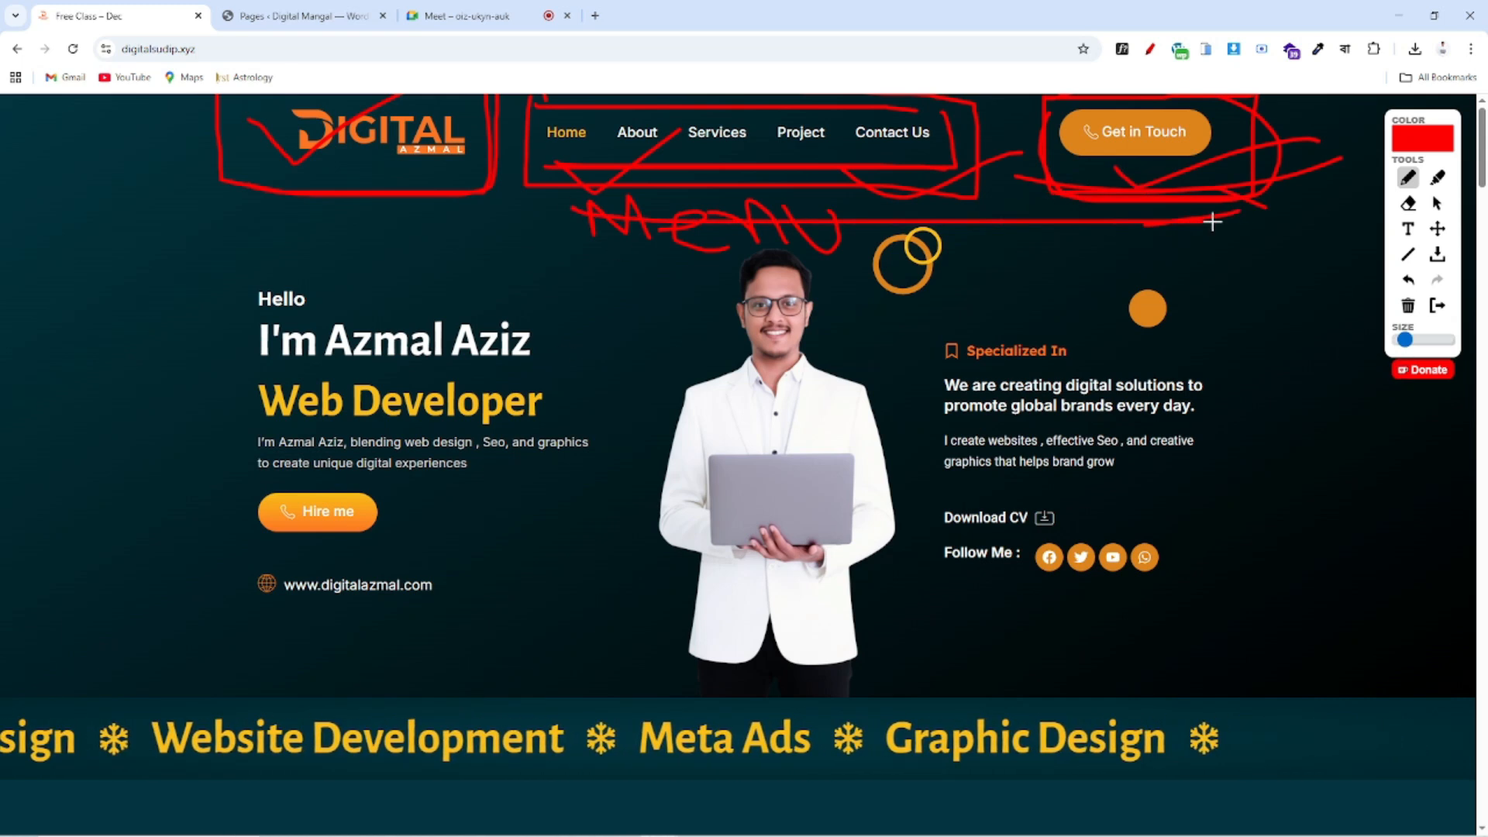
{"action": "left_click", "coordinate": [1437, 306]}
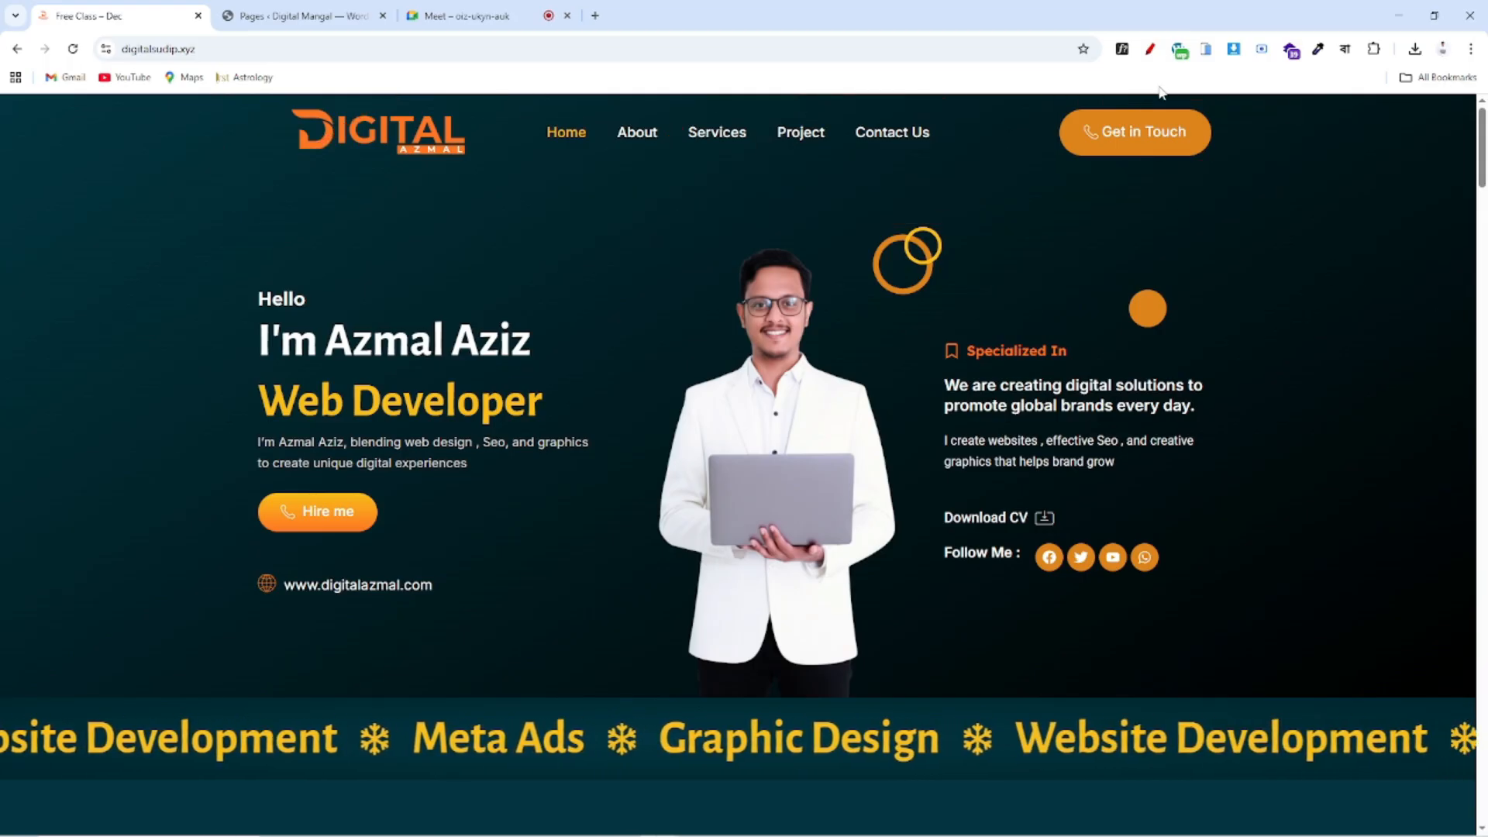
{"action": "left_click", "coordinate": [1150, 51]}
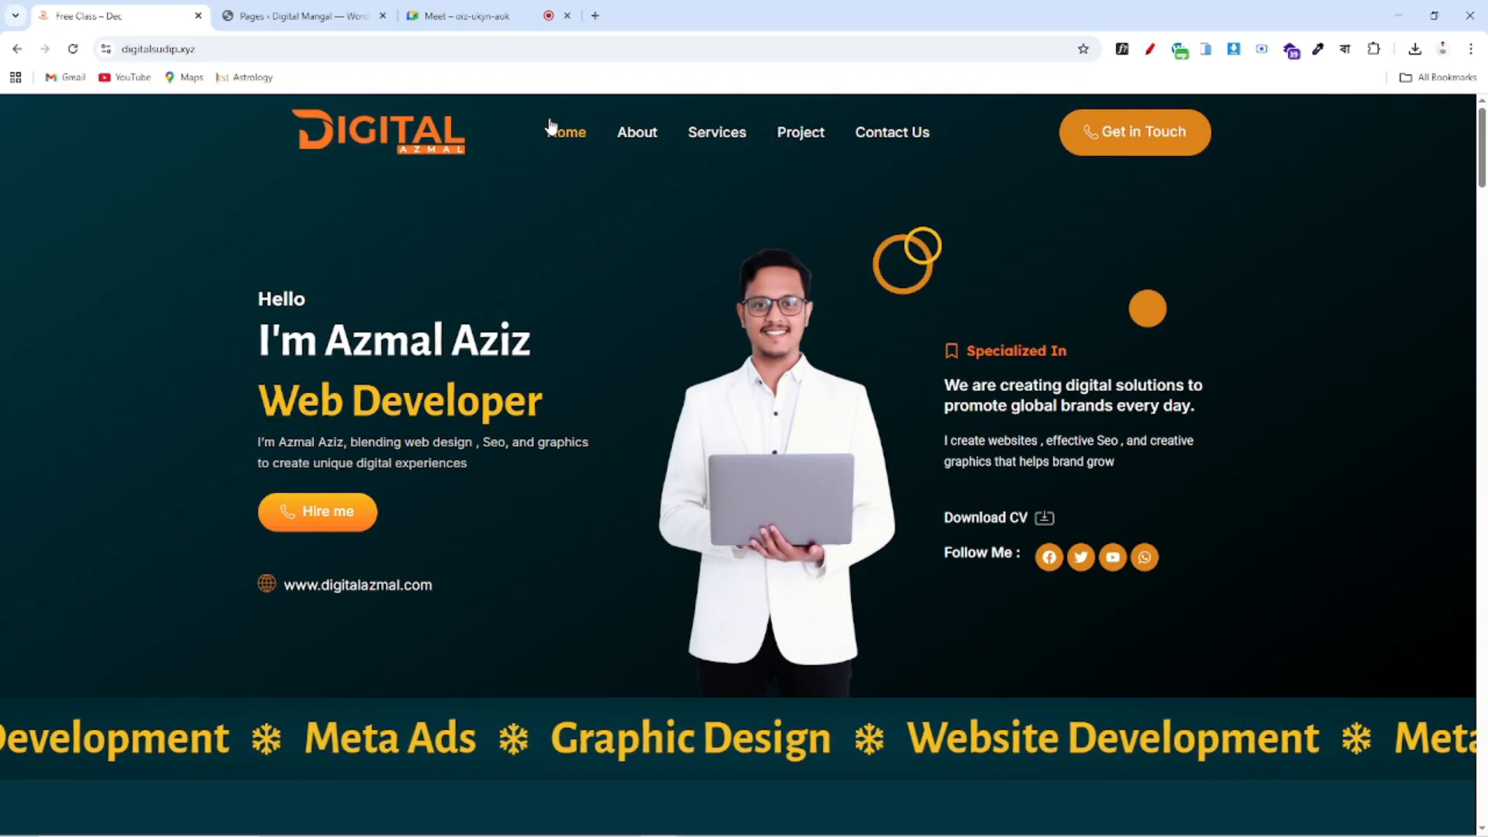
{"action": "mouse_move", "coordinate": [520, 101]}
{"action": "left_mouse_down"}
{"action": "mouse_move", "coordinate": [504, 172]}
{"action": "mouse_move", "coordinate": [967, 181]}
{"action": "mouse_move", "coordinate": [969, 149]}
{"action": "mouse_move", "coordinate": [845, 102]}
{"action": "mouse_move", "coordinate": [625, 99]}
{"action": "left_mouse_up"}
{"action": "mouse_move", "coordinate": [575, 266]}
{"action": "left_mouse_down"}
{"action": "mouse_move", "coordinate": [583, 230]}
{"action": "mouse_move", "coordinate": [629, 257]}
{"action": "mouse_move", "coordinate": [682, 252]}
{"action": "mouse_move", "coordinate": [725, 243]}
{"action": "mouse_move", "coordinate": [774, 203]}
{"action": "mouse_move", "coordinate": [784, 231]}
{"action": "left_mouse_up"}
{"action": "left_click_drag", "start_coordinate": [609, 308], "coordinate": [850, 282]}
{"action": "left_click_drag", "start_coordinate": [632, 324], "coordinate": [941, 257]}
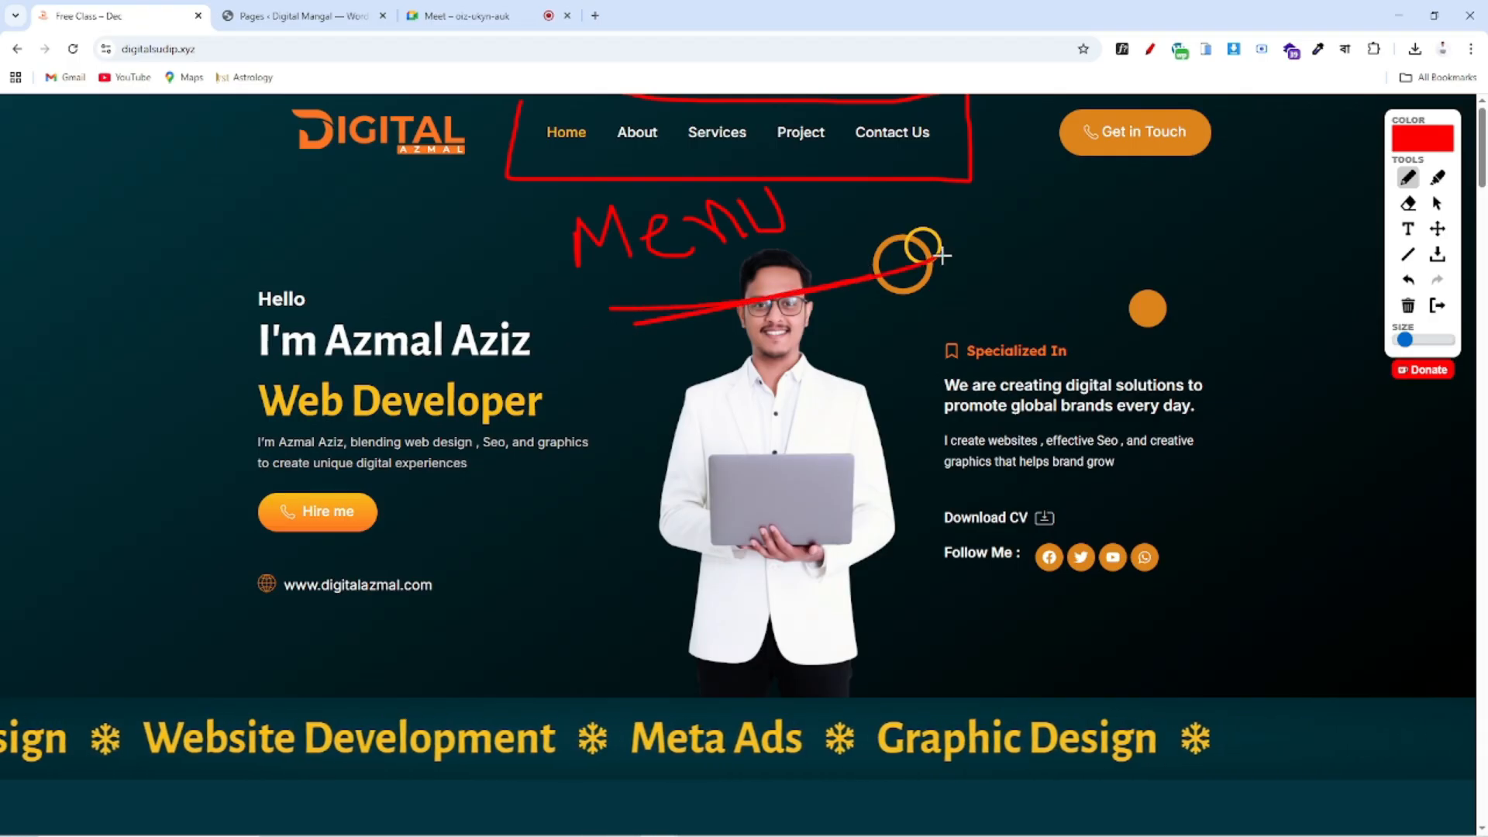
{"action": "left_click_drag", "start_coordinate": [570, 331], "coordinate": [995, 272]}
{"action": "left_click_drag", "start_coordinate": [434, 186], "coordinate": [844, 136]}
{"action": "left_click_drag", "start_coordinate": [572, 189], "coordinate": [886, 188]}
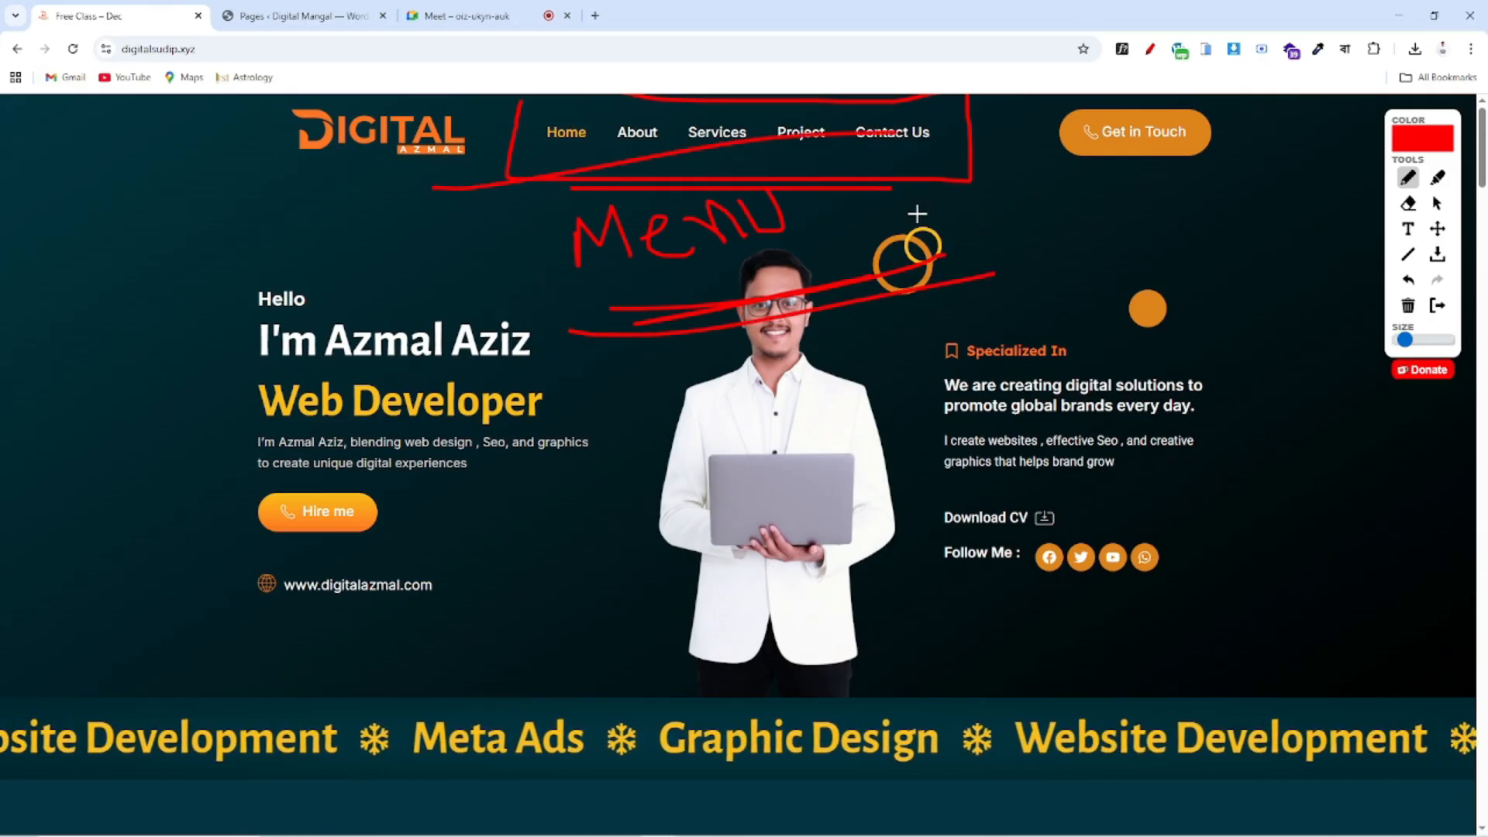
{"action": "left_click_drag", "start_coordinate": [680, 370], "coordinate": [719, 447]}
{"action": "mouse_move", "coordinate": [657, 402]}
{"action": "left_mouse_down"}
{"action": "mouse_move", "coordinate": [720, 449]}
{"action": "mouse_move", "coordinate": [767, 364]}
{"action": "left_mouse_up"}
{"action": "left_click_drag", "start_coordinate": [679, 528], "coordinate": [740, 621]}
{"action": "mouse_move", "coordinate": [668, 553]}
{"action": "left_mouse_down"}
{"action": "mouse_move", "coordinate": [682, 517]}
{"action": "mouse_move", "coordinate": [707, 554]}
{"action": "left_mouse_up"}
{"action": "mouse_move", "coordinate": [819, 492]}
{"action": "left_mouse_down"}
{"action": "mouse_move", "coordinate": [806, 515]}
{"action": "mouse_move", "coordinate": [891, 426]}
{"action": "mouse_move", "coordinate": [922, 450]}
{"action": "mouse_move", "coordinate": [916, 508]}
{"action": "mouse_move", "coordinate": [1034, 375]}
{"action": "left_mouse_up"}
{"action": "mouse_move", "coordinate": [684, 708]}
{"action": "left_mouse_down"}
{"action": "mouse_move", "coordinate": [1205, 547]}
{"action": "mouse_move", "coordinate": [906, 612]}
{"action": "left_mouse_up"}
{"action": "left_click_drag", "start_coordinate": [819, 632], "coordinate": [909, 611]}
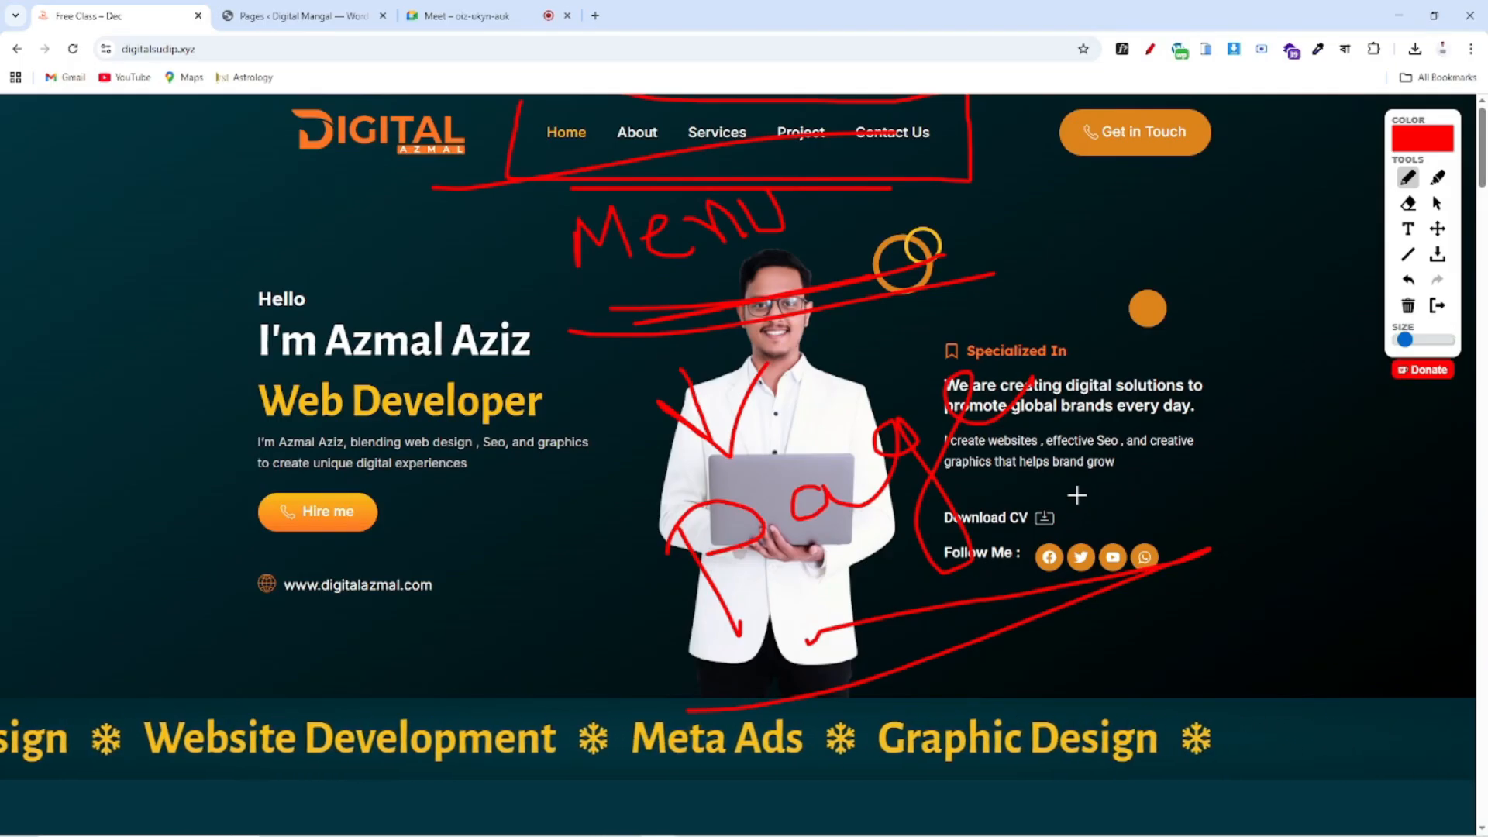
{"action": "mouse_move", "coordinate": [539, 110]}
{"action": "left_mouse_down"}
{"action": "mouse_move", "coordinate": [589, 121]}
{"action": "mouse_move", "coordinate": [597, 156]}
{"action": "mouse_move", "coordinate": [500, 137]}
{"action": "mouse_move", "coordinate": [535, 98]}
{"action": "mouse_move", "coordinate": [853, 103]}
{"action": "mouse_move", "coordinate": [964, 144]}
{"action": "mouse_move", "coordinate": [515, 156]}
{"action": "left_mouse_up"}
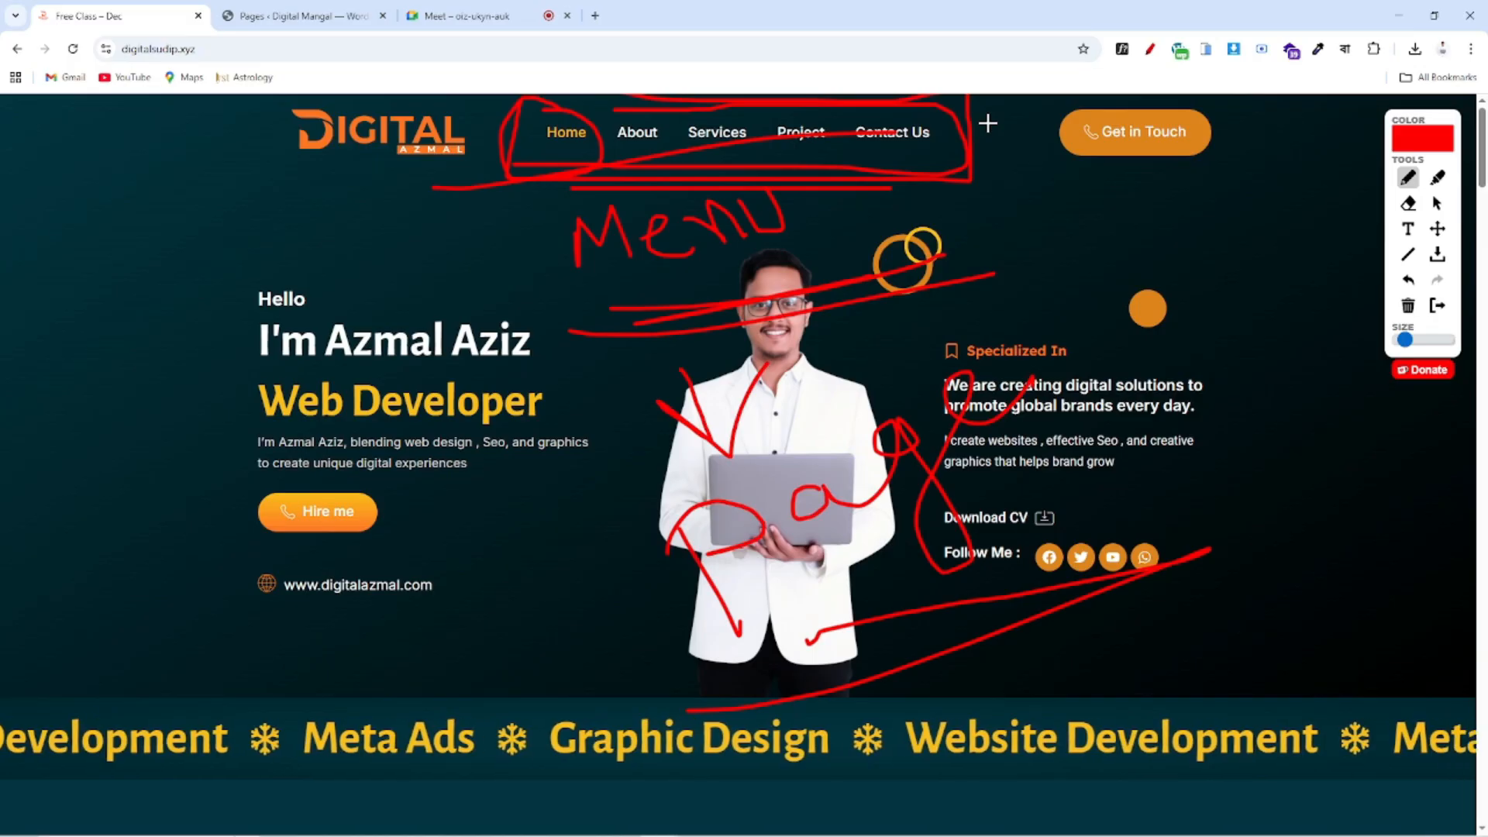
{"action": "mouse_move", "coordinate": [550, 188]}
{"action": "left_mouse_down"}
{"action": "mouse_move", "coordinate": [1005, 185]}
{"action": "mouse_move", "coordinate": [620, 95]}
{"action": "left_mouse_up"}
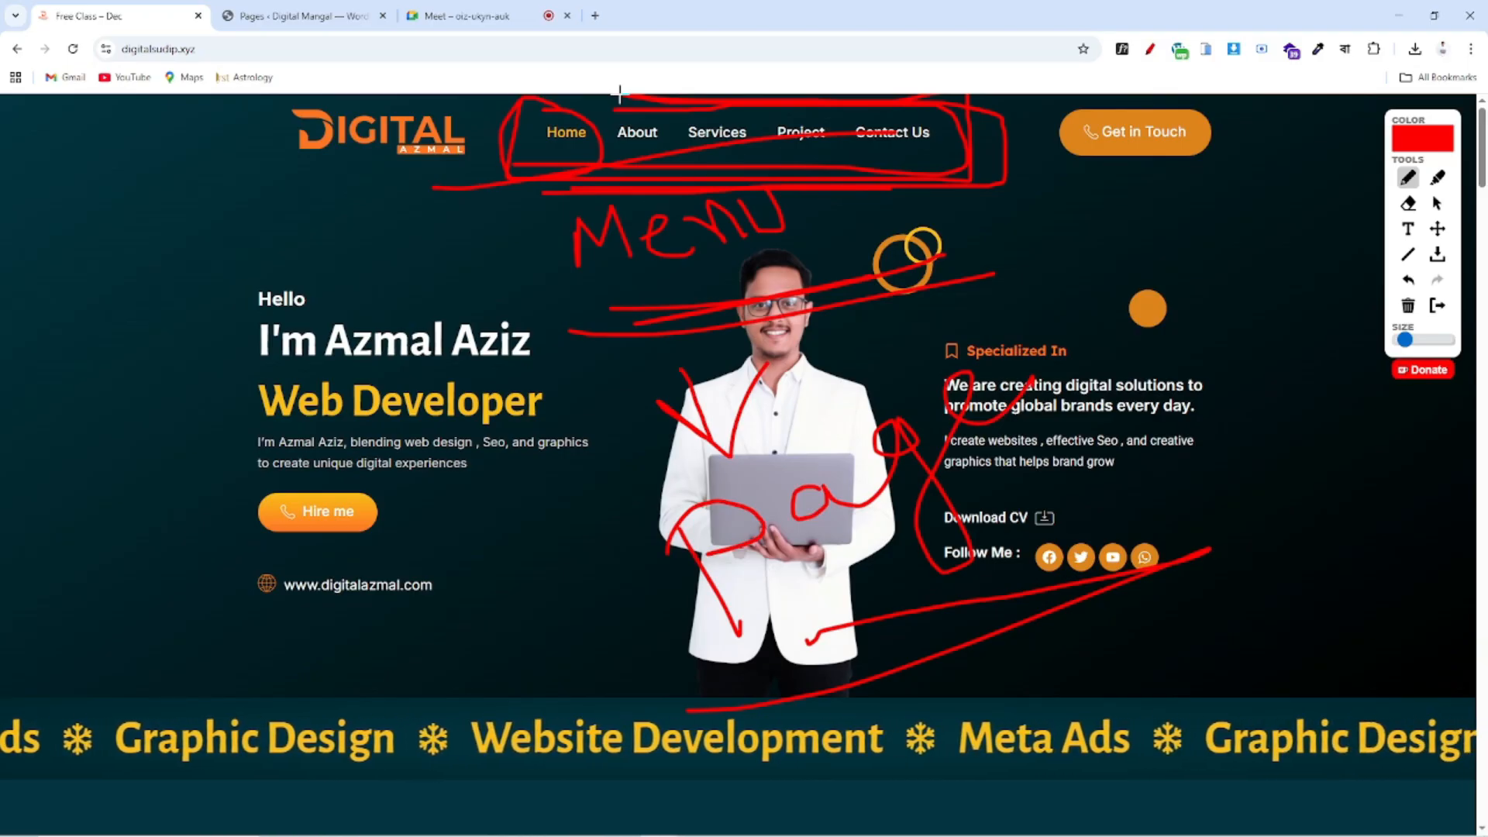
{"action": "left_click", "coordinate": [1437, 305]}
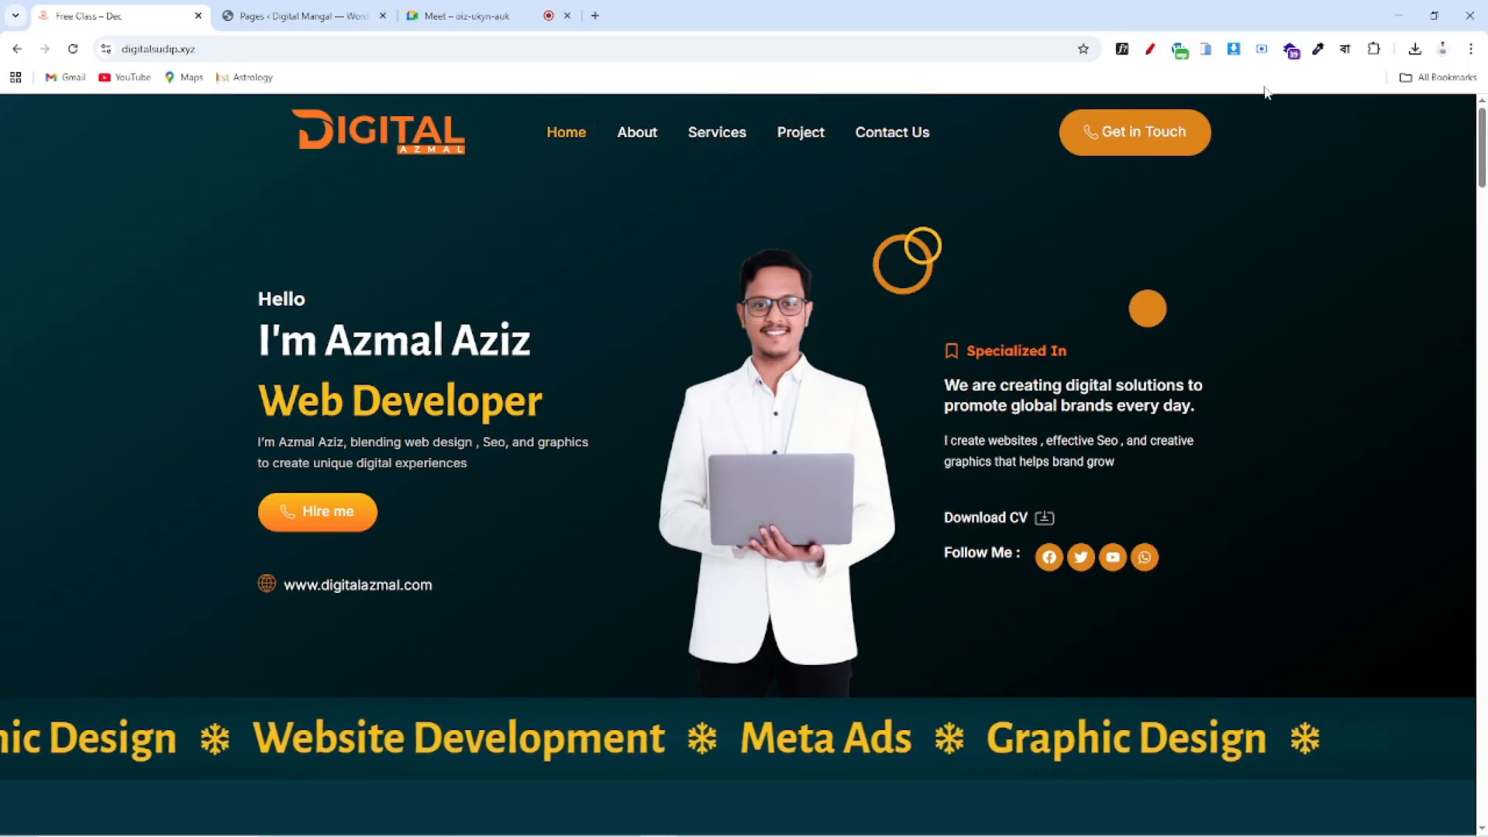
Mark up the menu links About through Contact Us in red, clear it, then show the Pages tab
{"action": "mouse_move", "coordinate": [518, 172]}
{"action": "left_mouse_down"}
{"action": "mouse_move", "coordinate": [598, 135]}
{"action": "mouse_move", "coordinate": [667, 243]}
{"action": "left_mouse_up"}
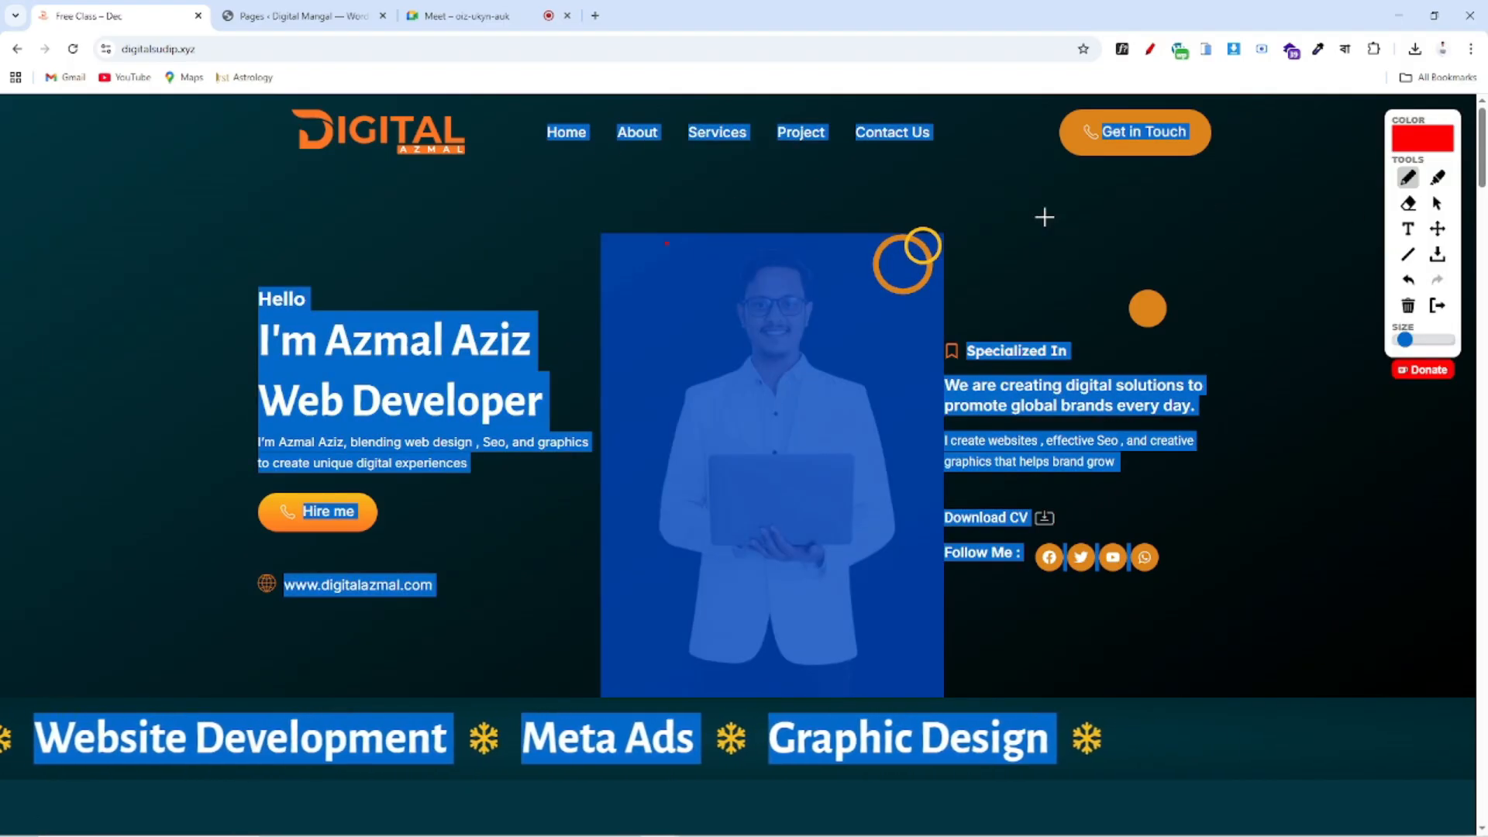
{"action": "mouse_move", "coordinate": [777, 173]}
{"action": "left_mouse_down"}
{"action": "mouse_move", "coordinate": [956, 170]}
{"action": "mouse_move", "coordinate": [847, 106]}
{"action": "mouse_move", "coordinate": [602, 113]}
{"action": "mouse_move", "coordinate": [953, 182]}
{"action": "mouse_move", "coordinate": [976, 124]}
{"action": "left_mouse_up"}
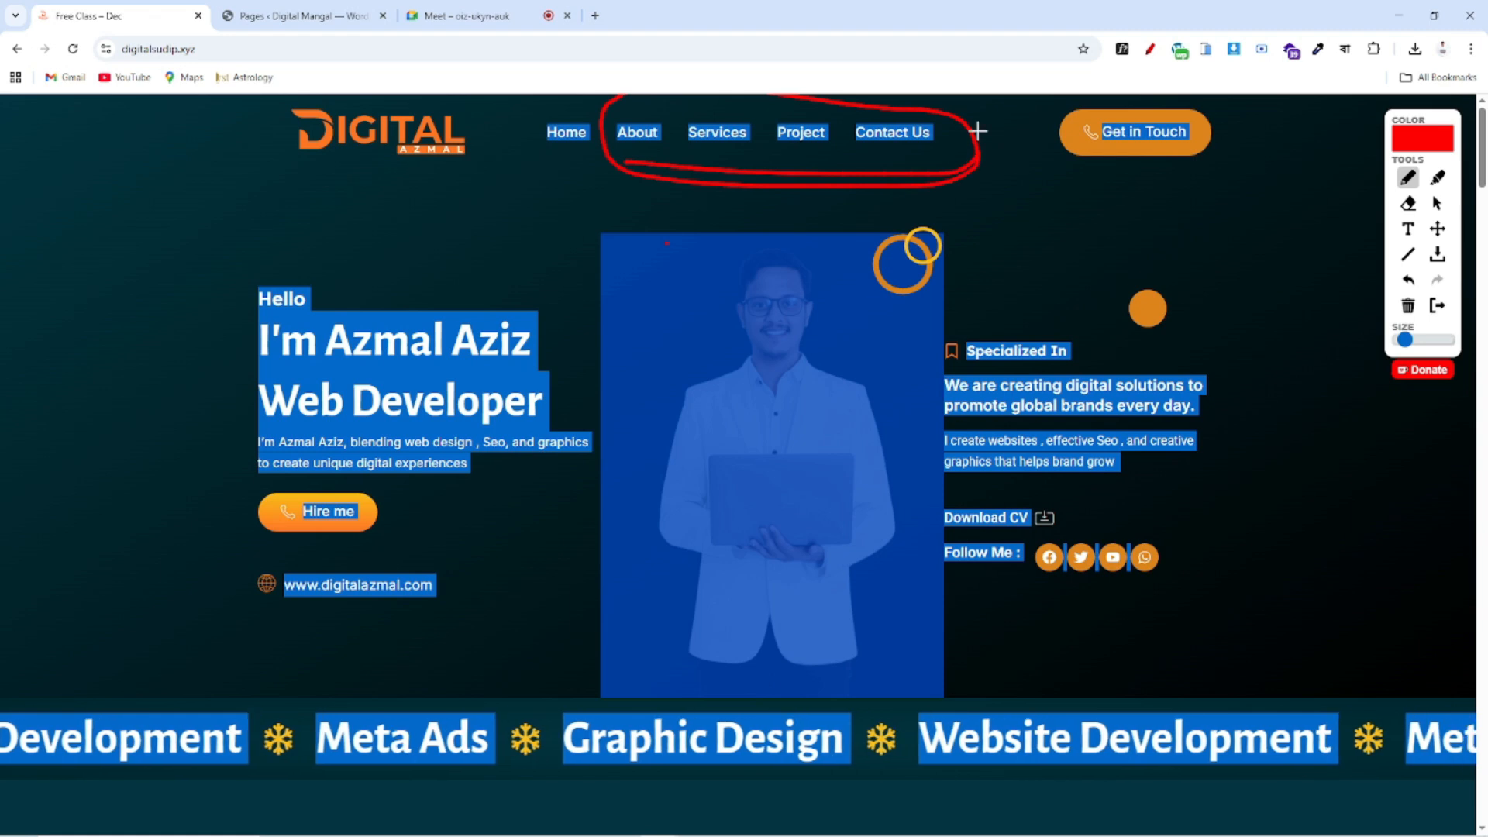
{"action": "left_click_drag", "start_coordinate": [539, 154], "coordinate": [1320, 202]}
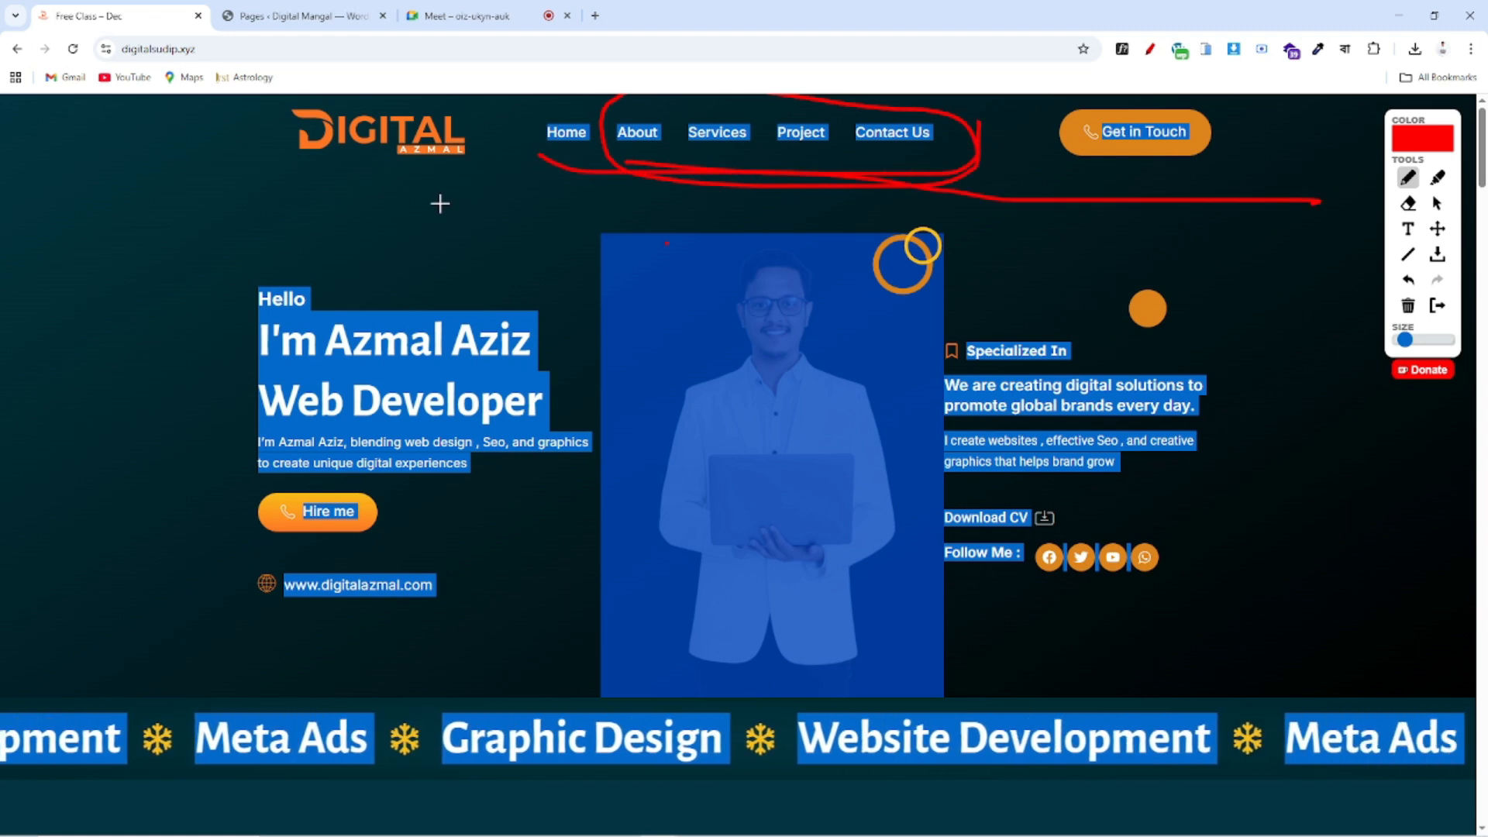
{"action": "left_click_drag", "start_coordinate": [349, 202], "coordinate": [1230, 201]}
{"action": "left_click_drag", "start_coordinate": [653, 160], "coordinate": [1036, 139]}
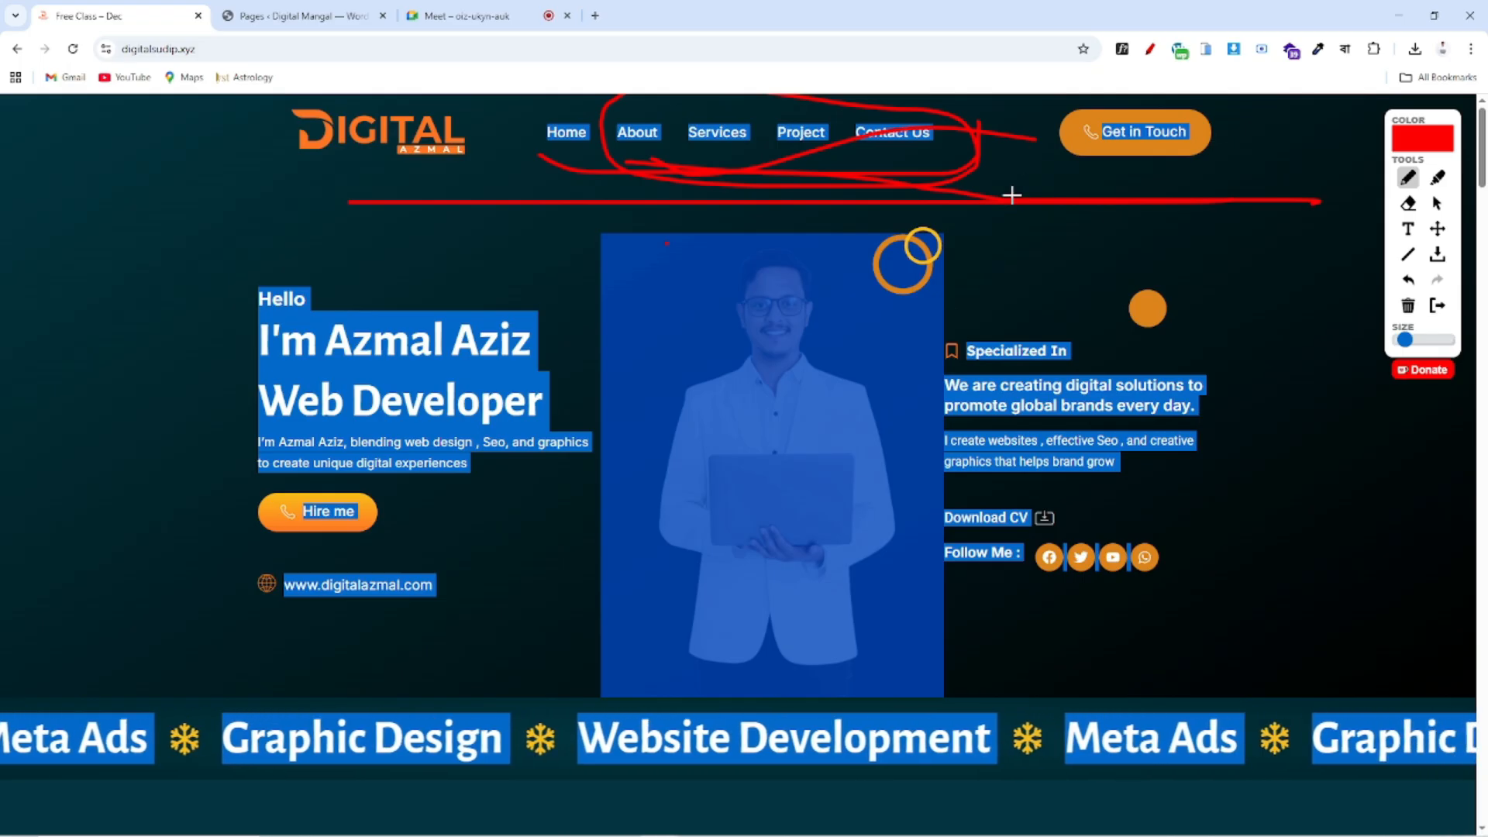
{"action": "left_click_drag", "start_coordinate": [453, 98], "coordinate": [876, 109]}
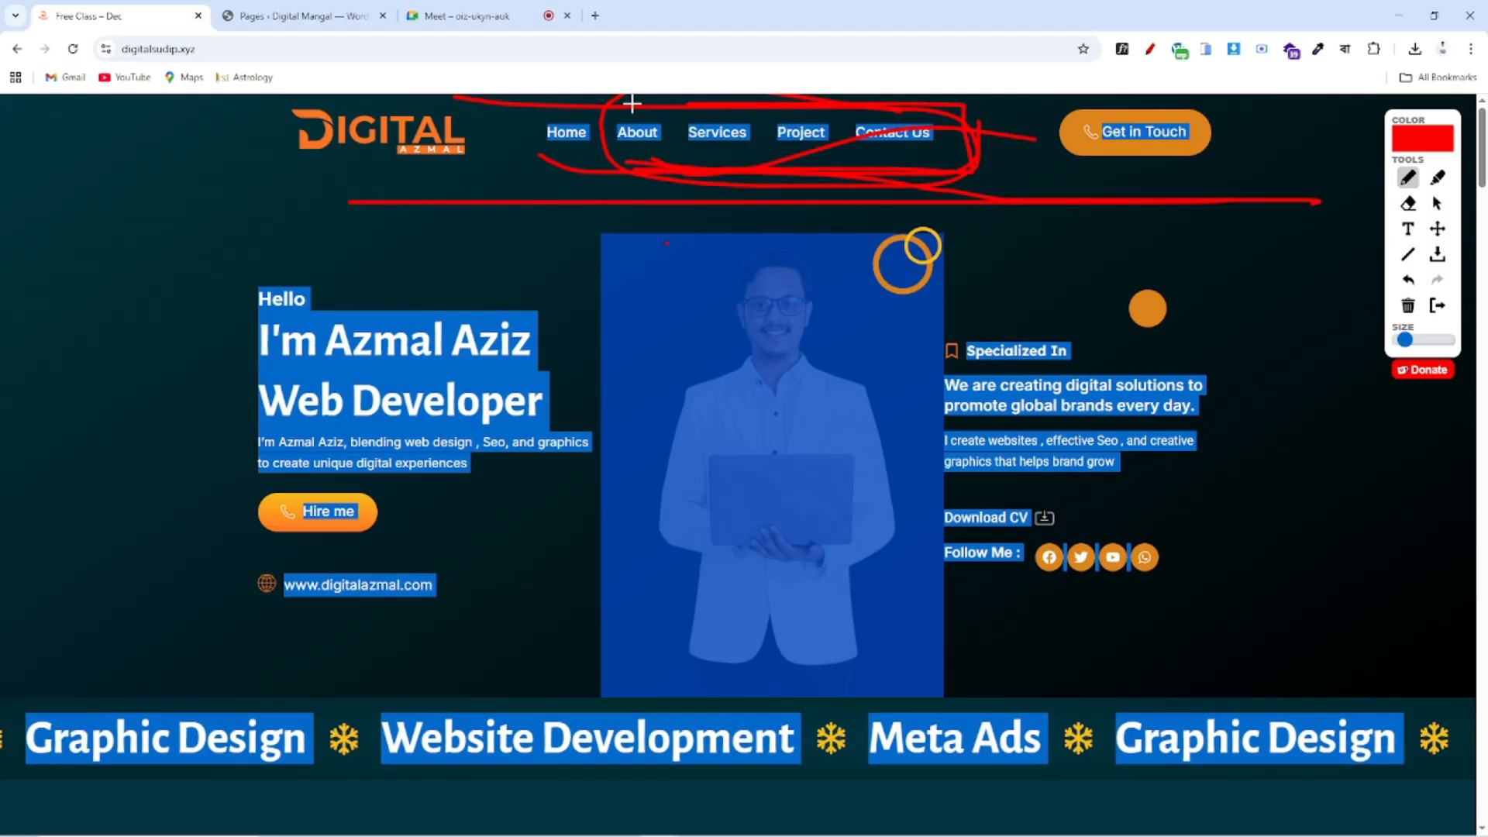
{"action": "left_click", "coordinate": [1439, 306]}
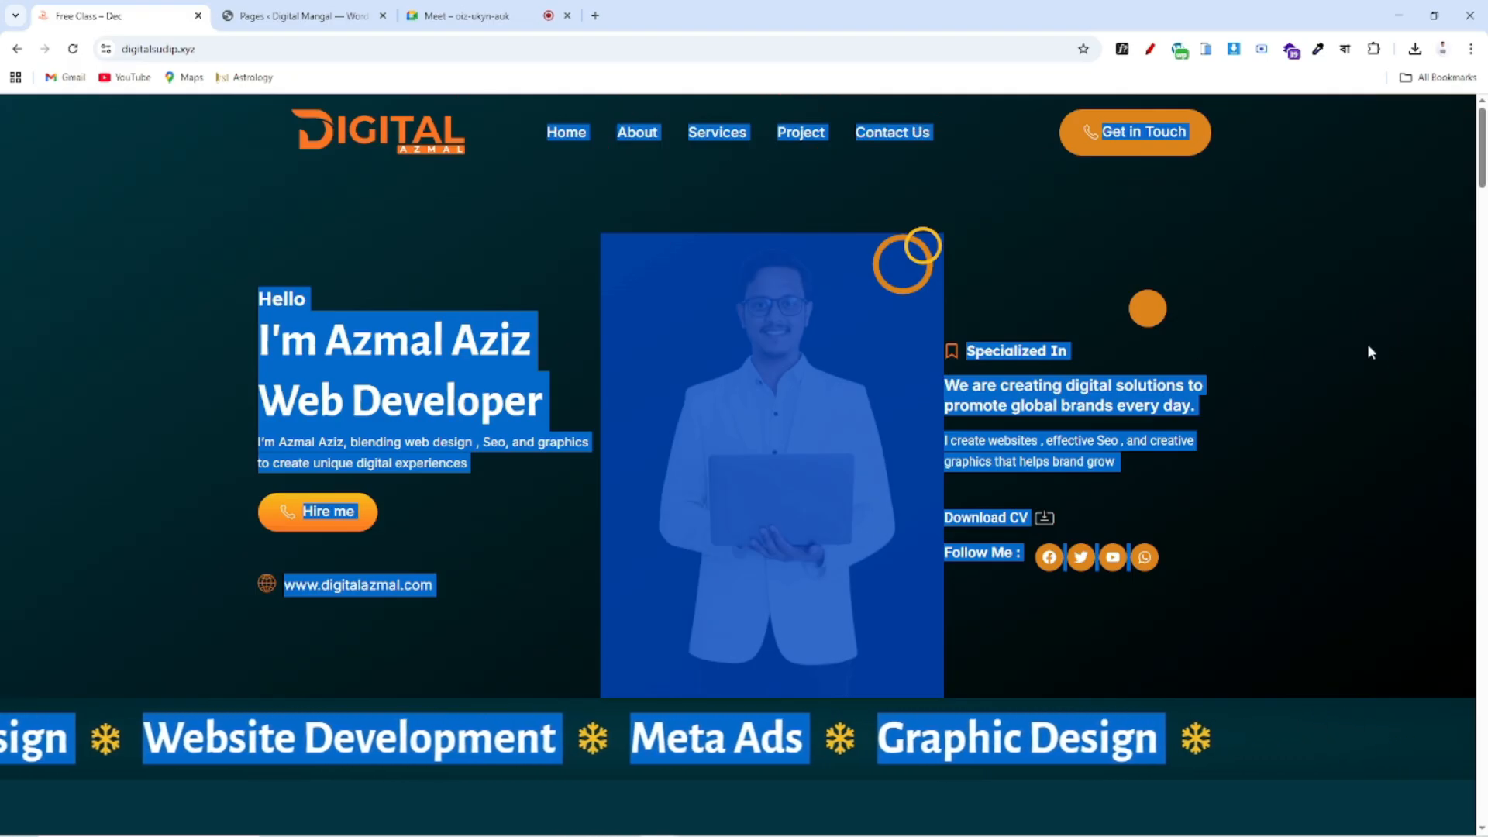
{"action": "left_click", "coordinate": [279, 15]}
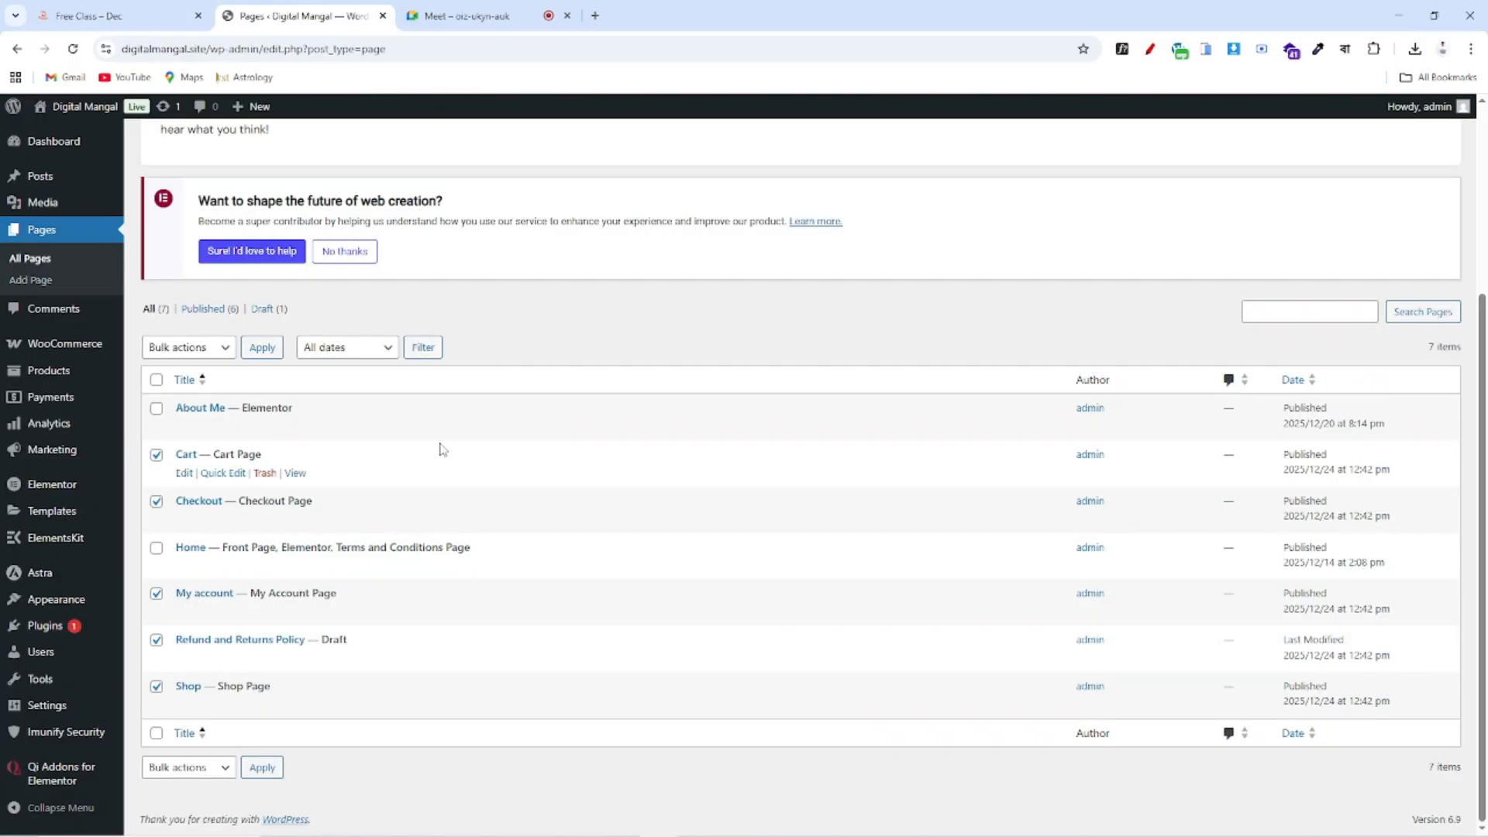
Move the checked pages, including About Me, to the Trash
{"action": "left_click", "coordinate": [195, 349]}
{"action": "left_click", "coordinate": [195, 412]}
{"action": "left_click", "coordinate": [156, 407]}
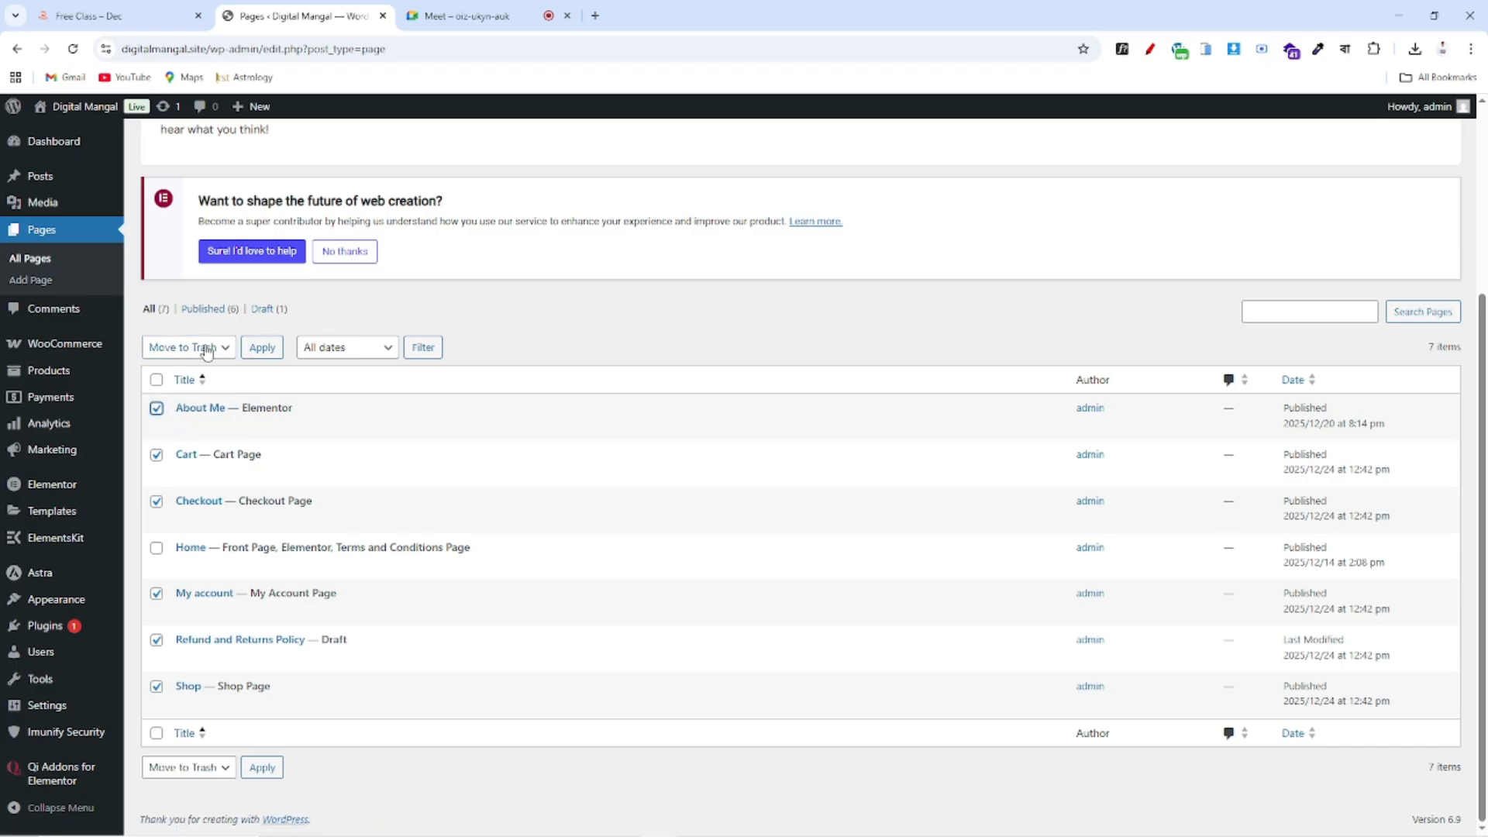
{"action": "left_click", "coordinate": [262, 347]}
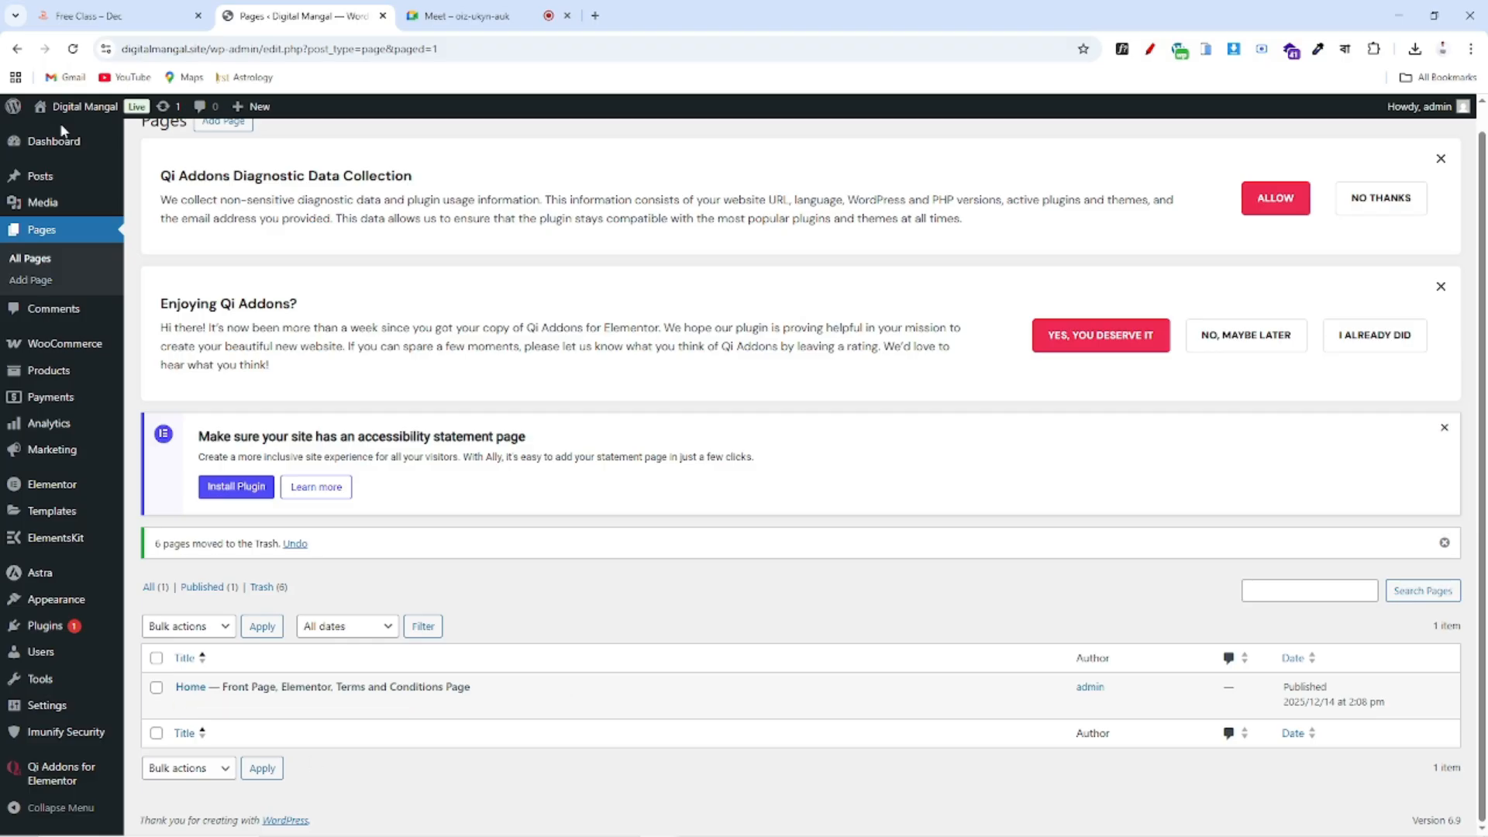
Dismiss the Qi Addons diagnostic, Qi Addons rating and accessibility statement notices on the Pages list
{"action": "left_click", "coordinate": [116, 15]}
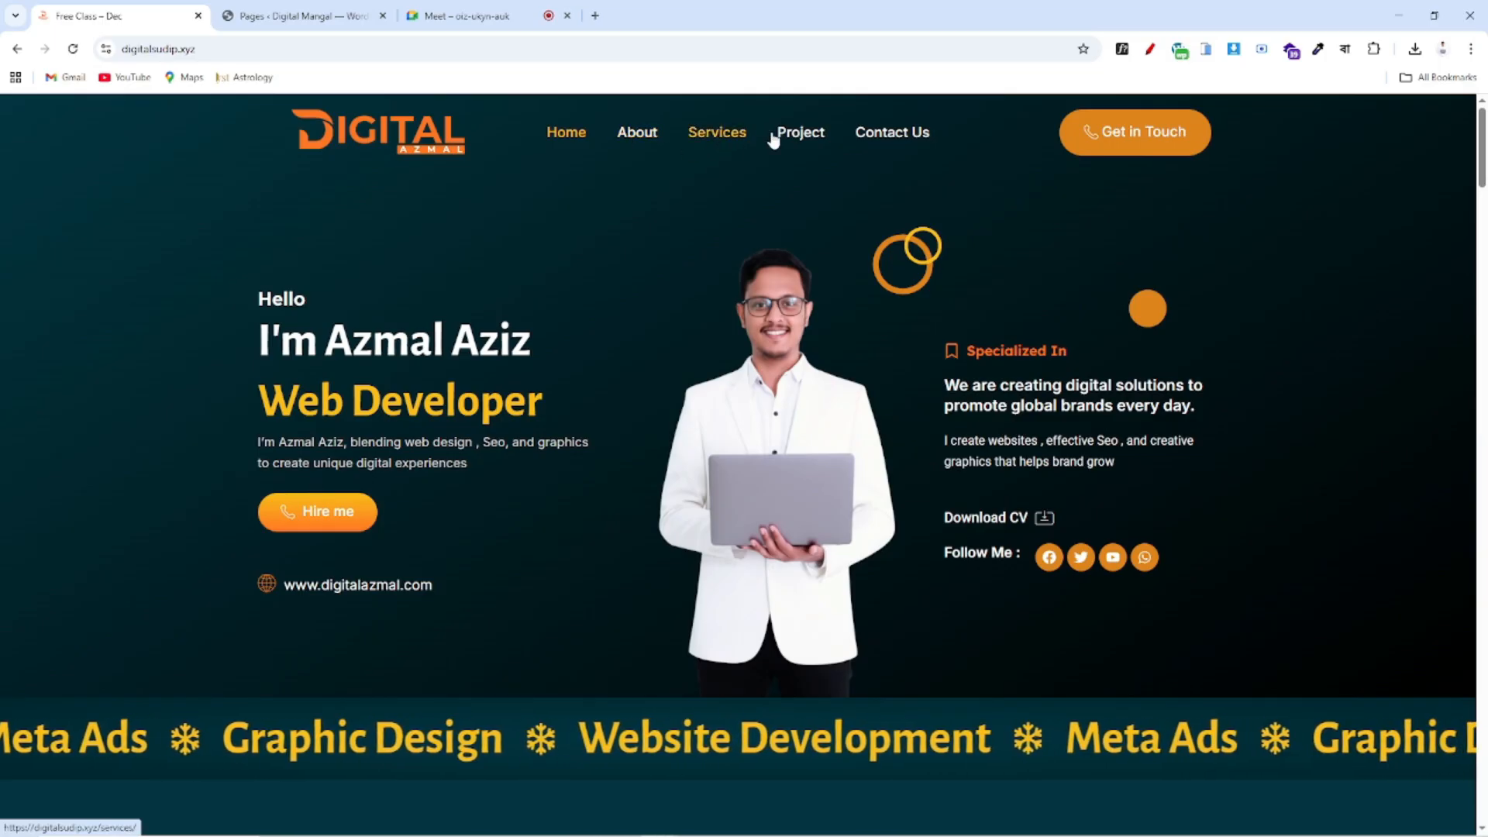
{"action": "left_click", "coordinate": [288, 8]}
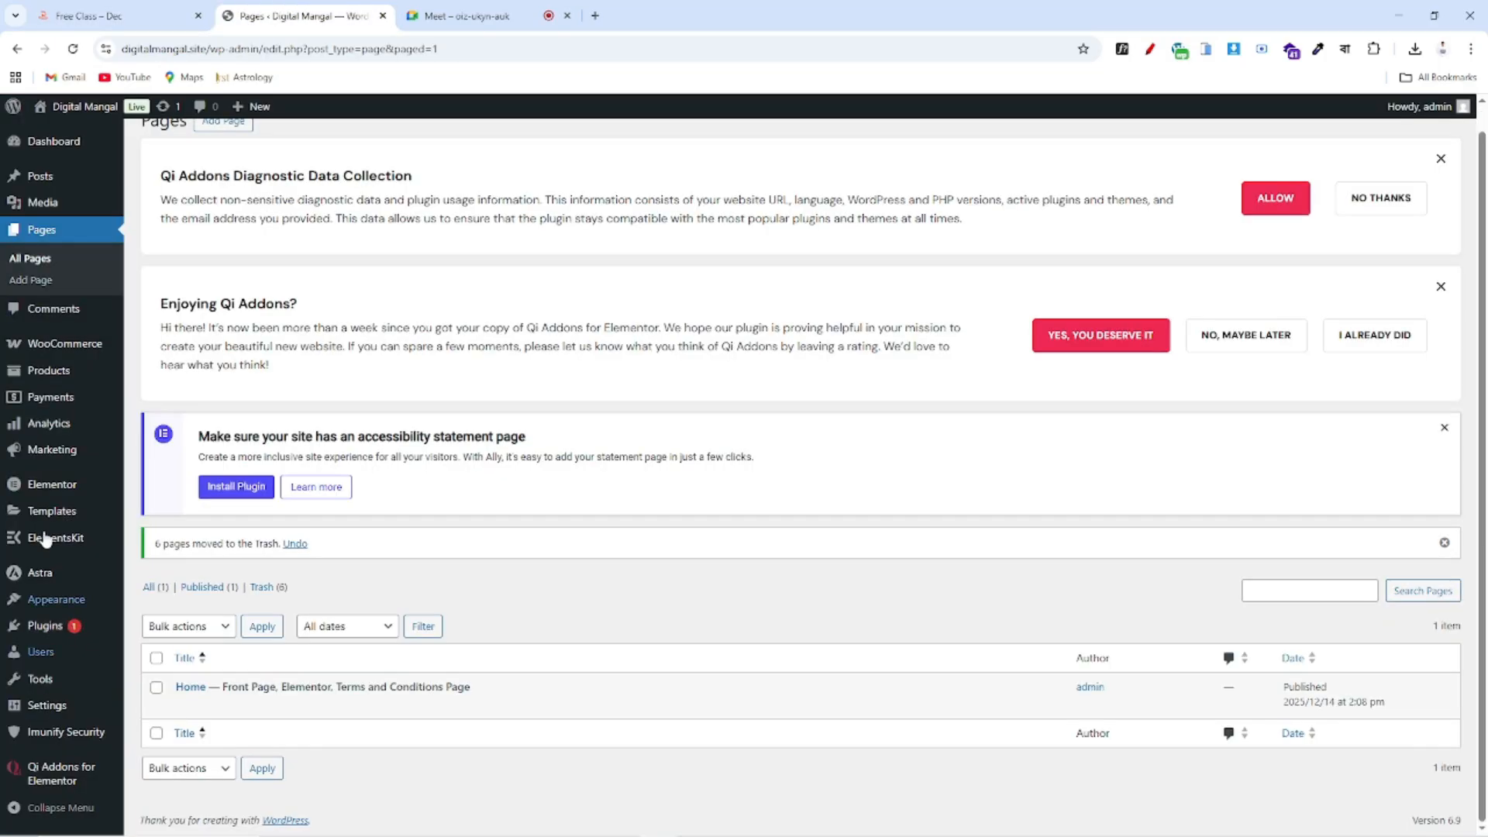
{"action": "scroll", "coordinate": [514, 457], "scroll_direction": "up", "scroll_amount": 1}
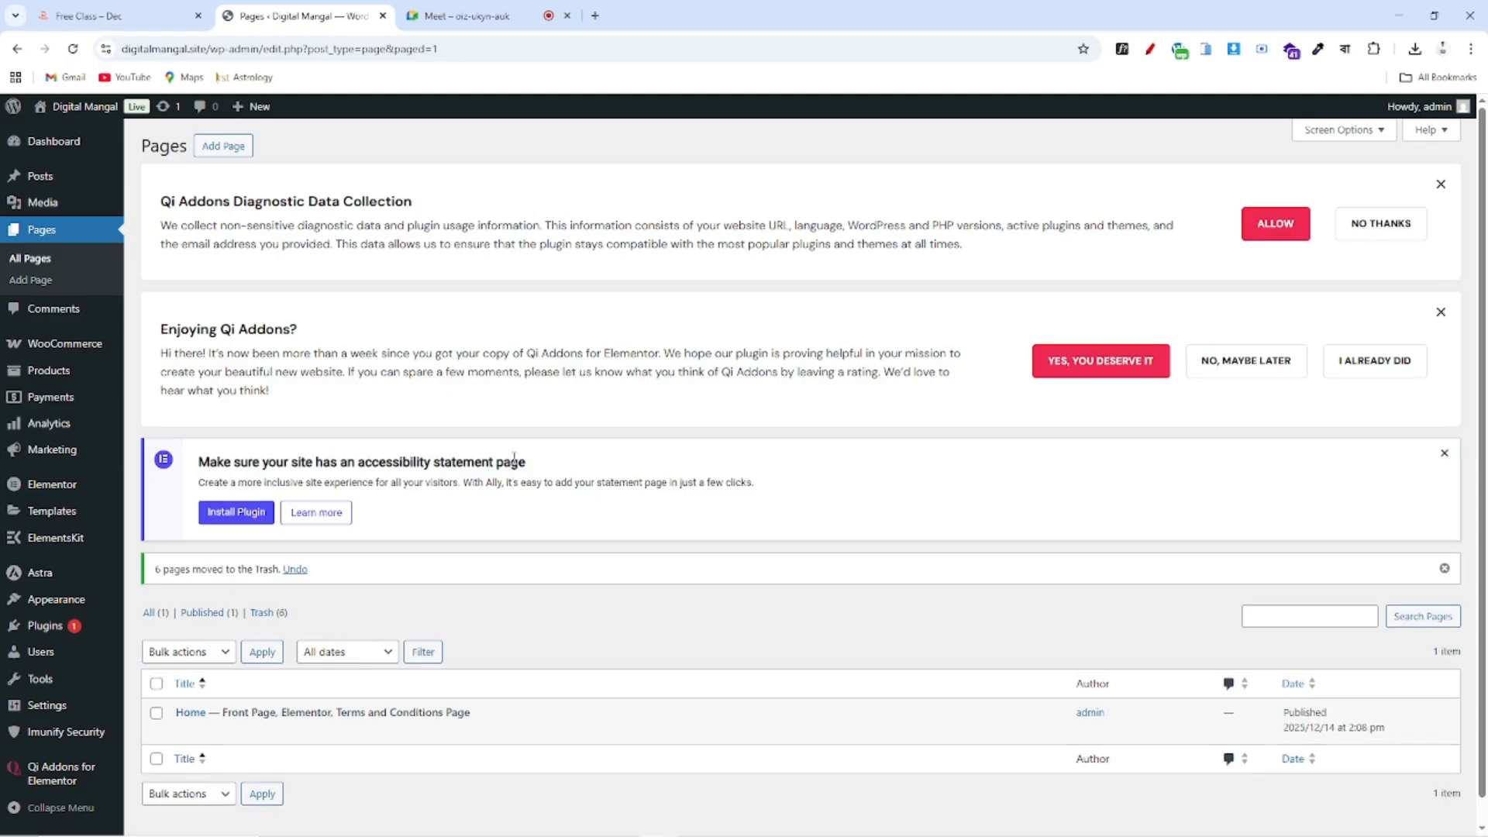
{"action": "scroll", "coordinate": [514, 457], "scroll_direction": "down", "scroll_amount": 1}
{"action": "left_click", "coordinate": [1440, 159]}
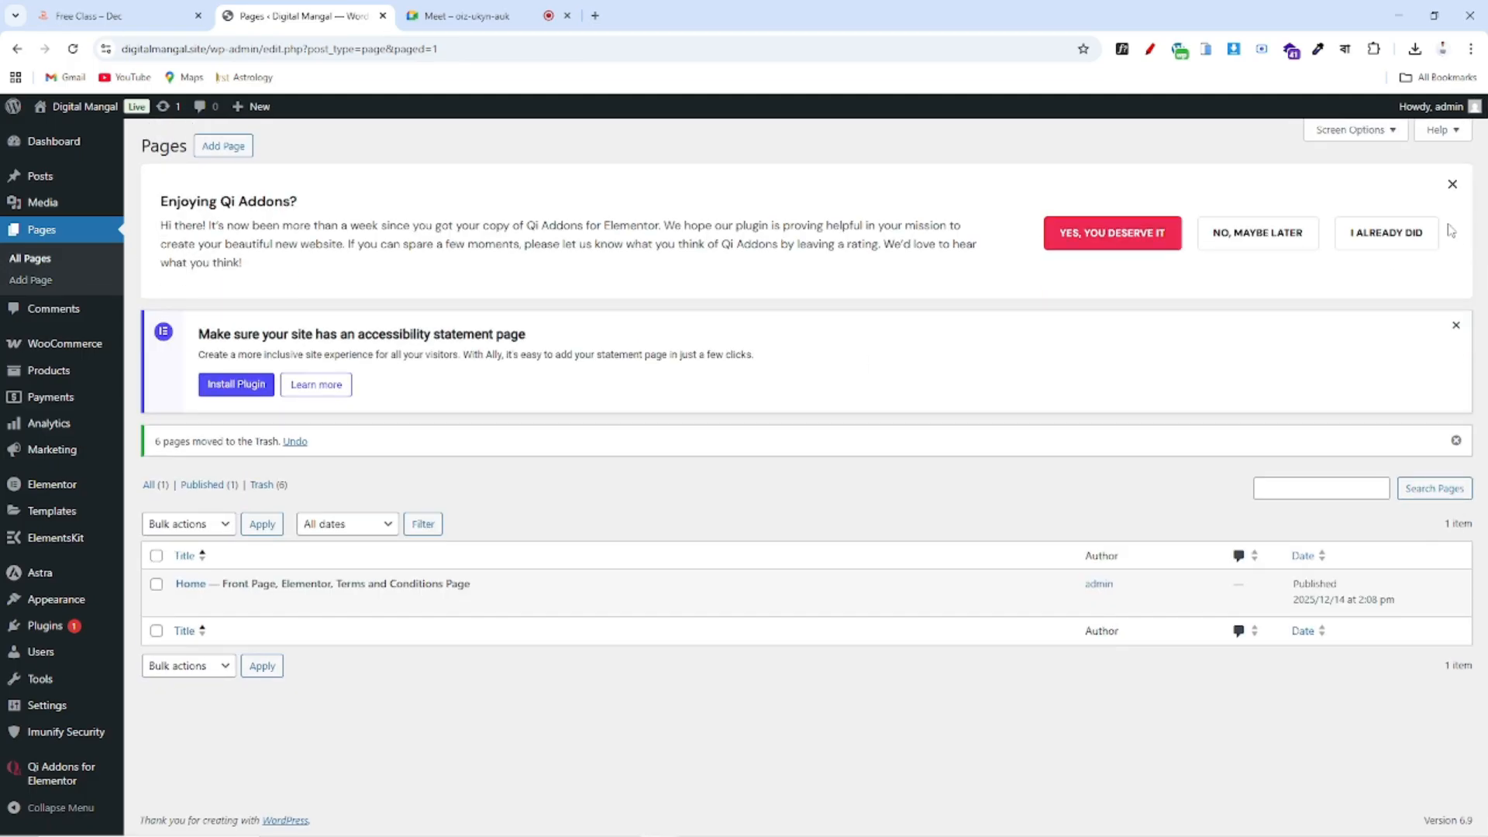
{"action": "left_click", "coordinate": [1449, 190]}
{"action": "left_click", "coordinate": [1454, 179]}
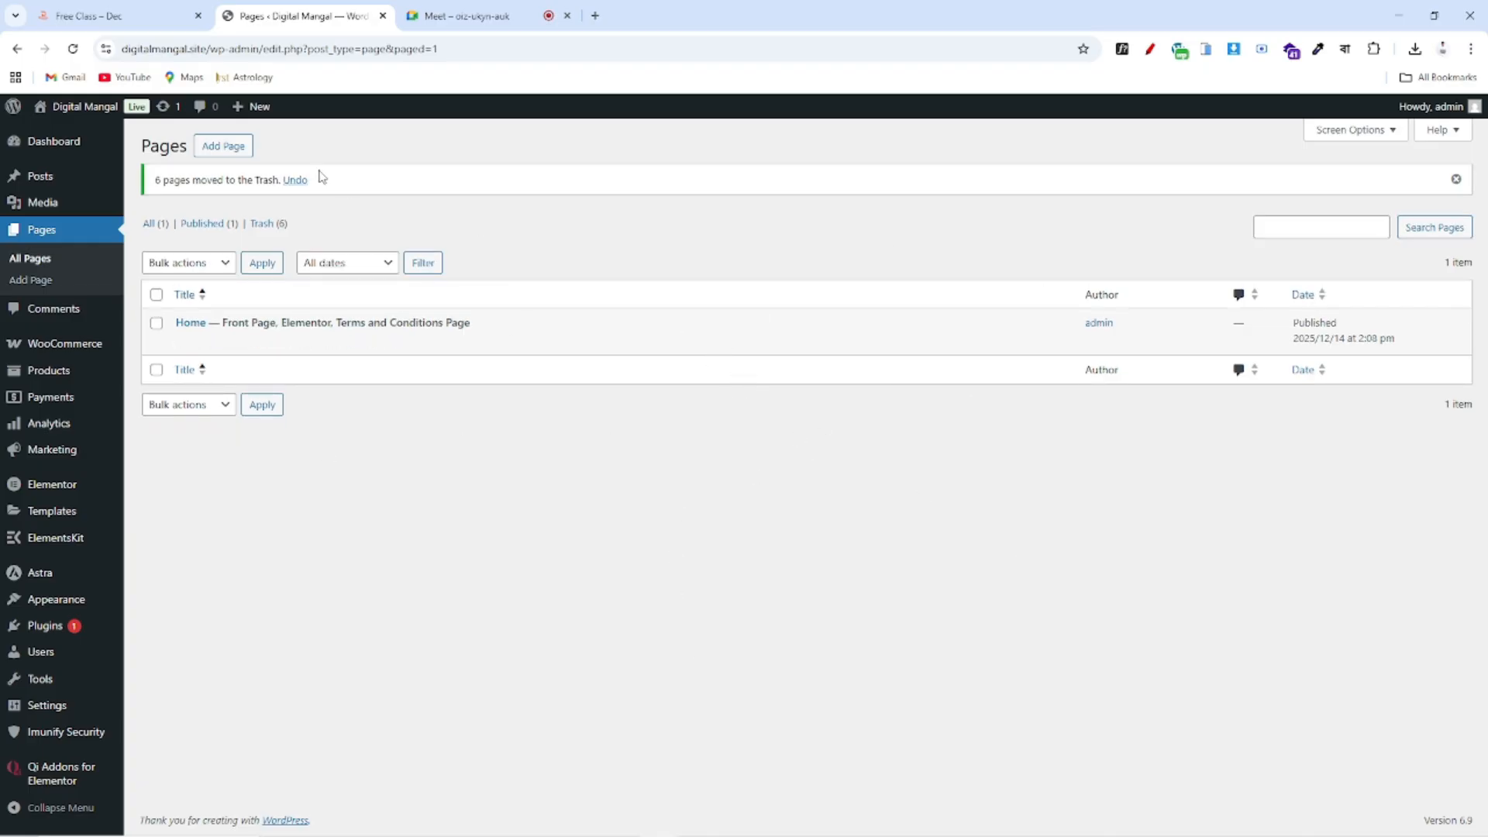
Publish a new page titled About, then start another blank page draft
{"action": "left_click", "coordinate": [225, 147]}
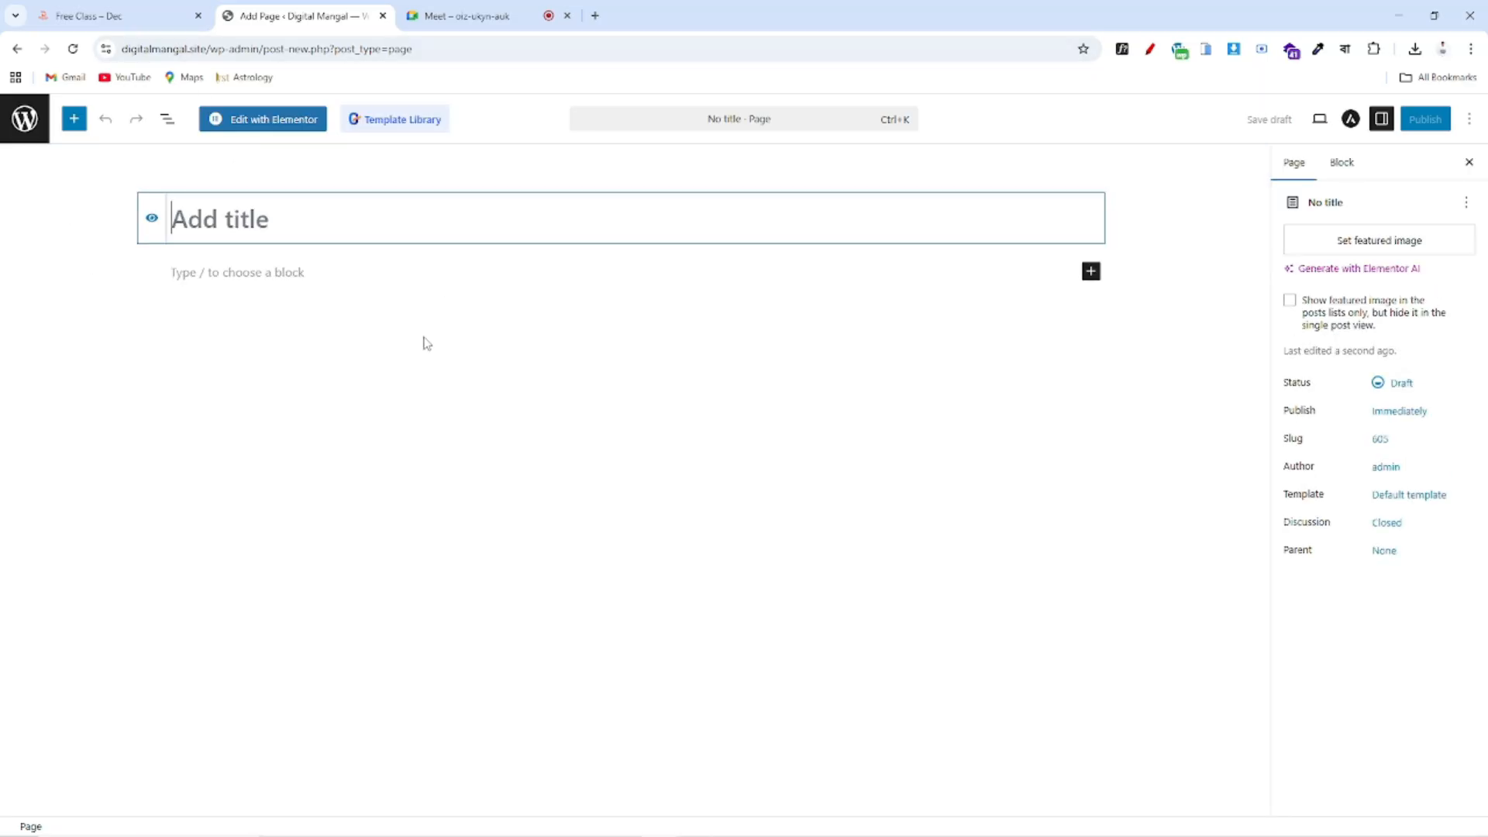
{"action": "left_click", "coordinate": [95, 17]}
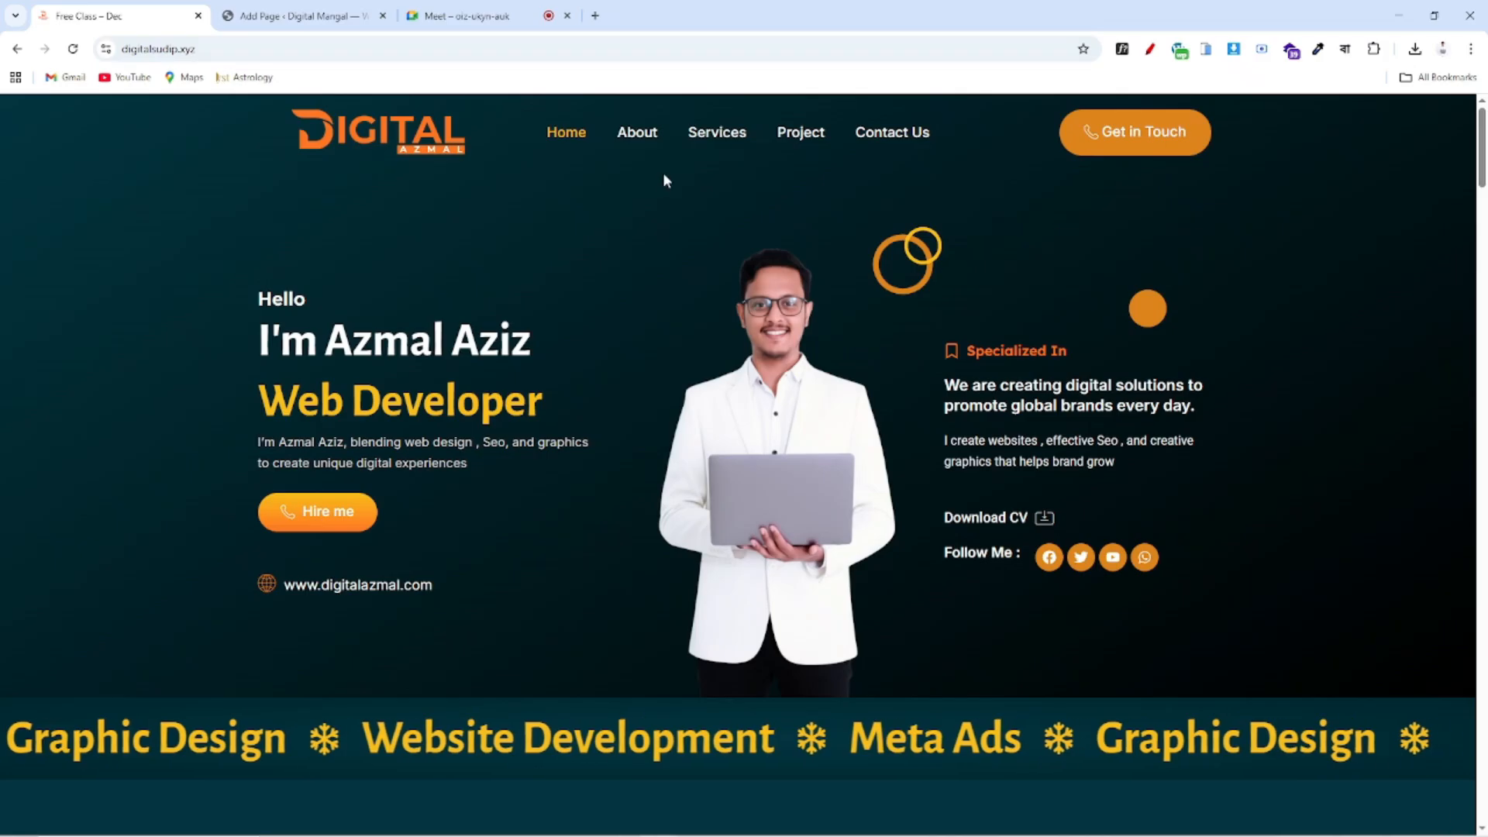
{"action": "left_click", "coordinate": [303, 16]}
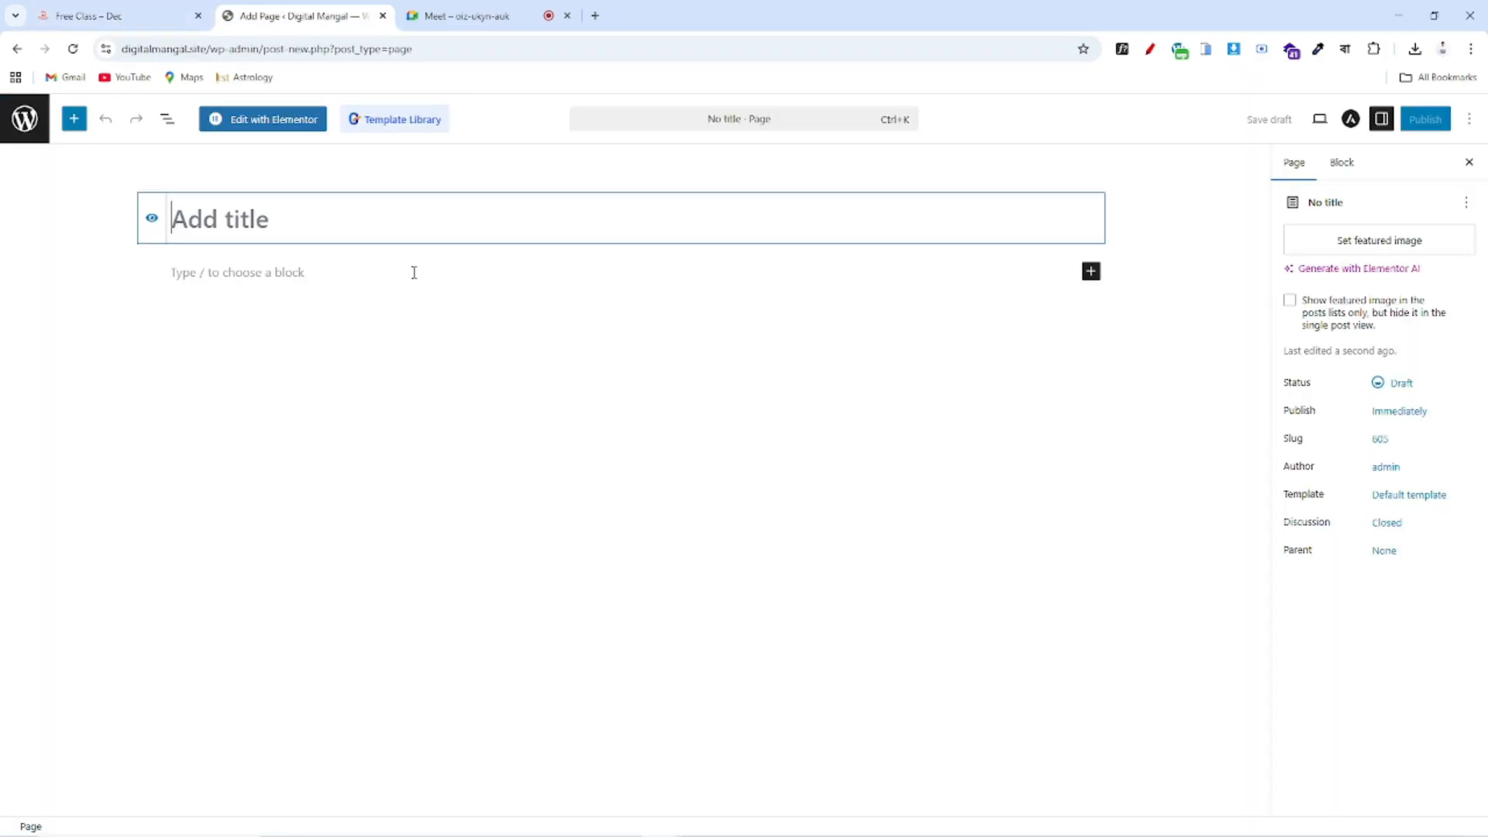
{"action": "type", "text": "About"}
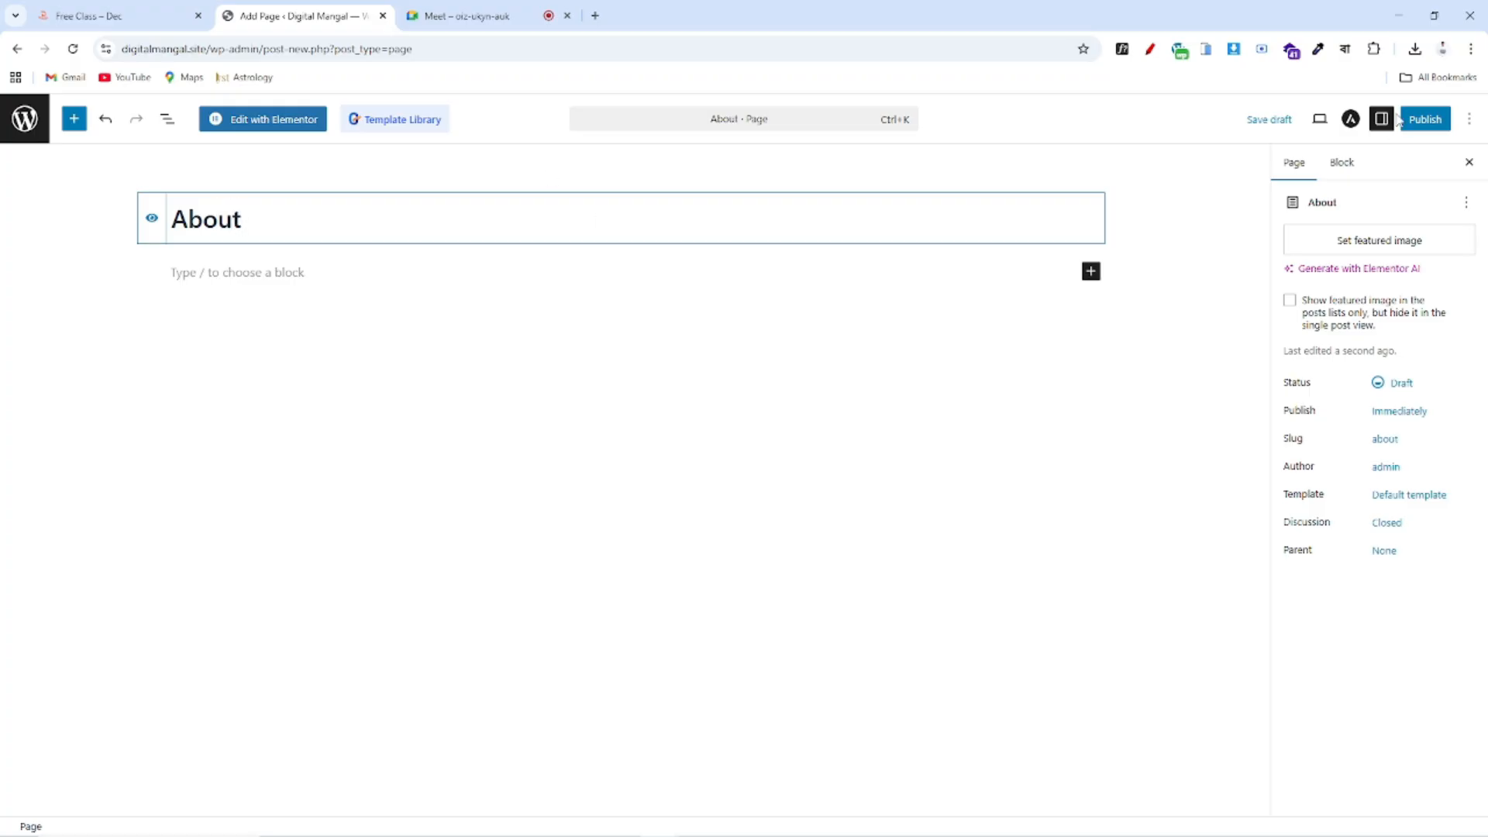
{"action": "left_click", "coordinate": [1427, 120]}
{"action": "left_click", "coordinate": [1428, 120]}
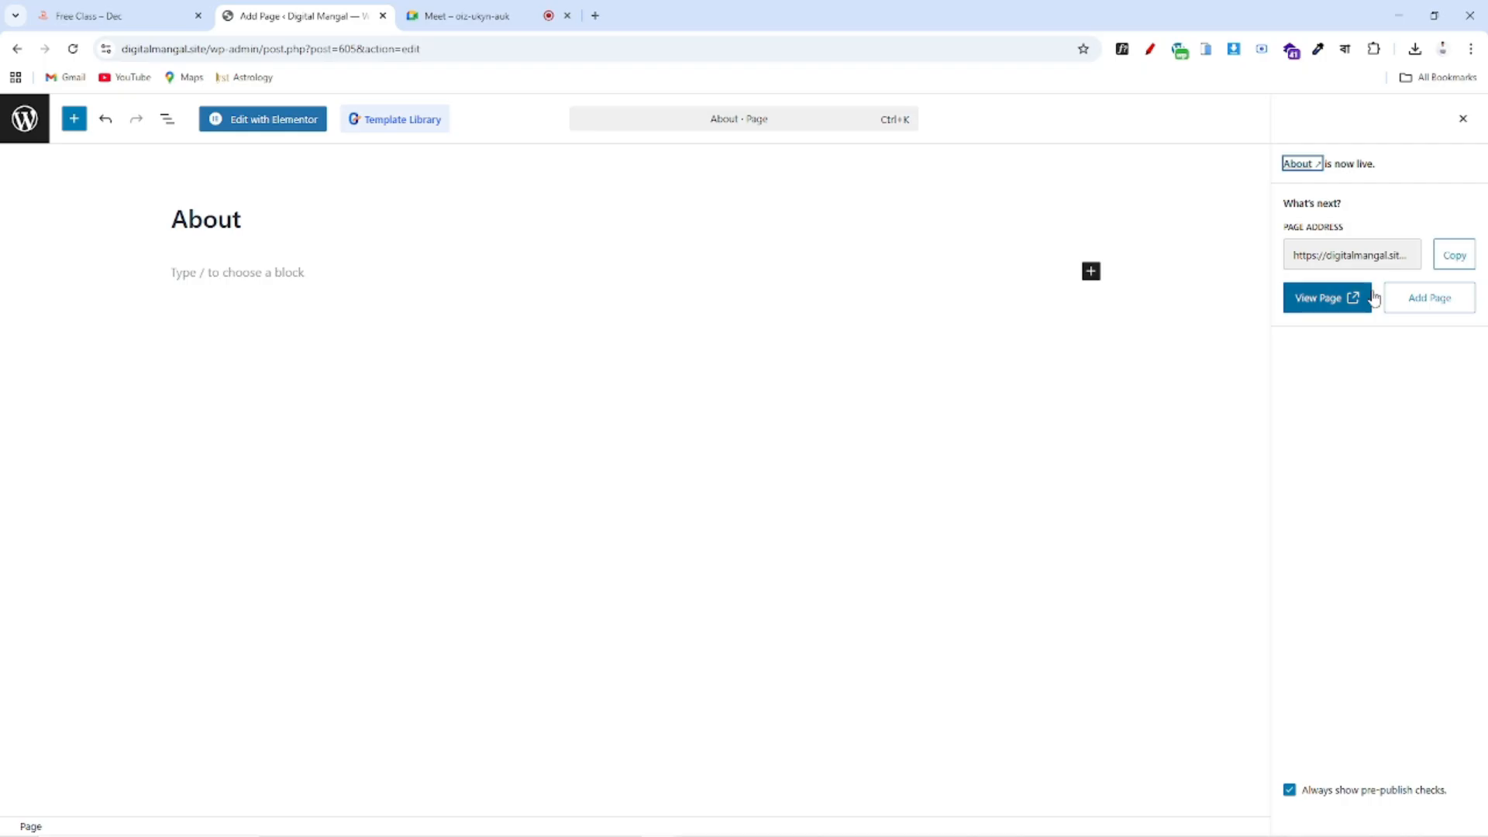
{"action": "left_click", "coordinate": [1453, 307]}
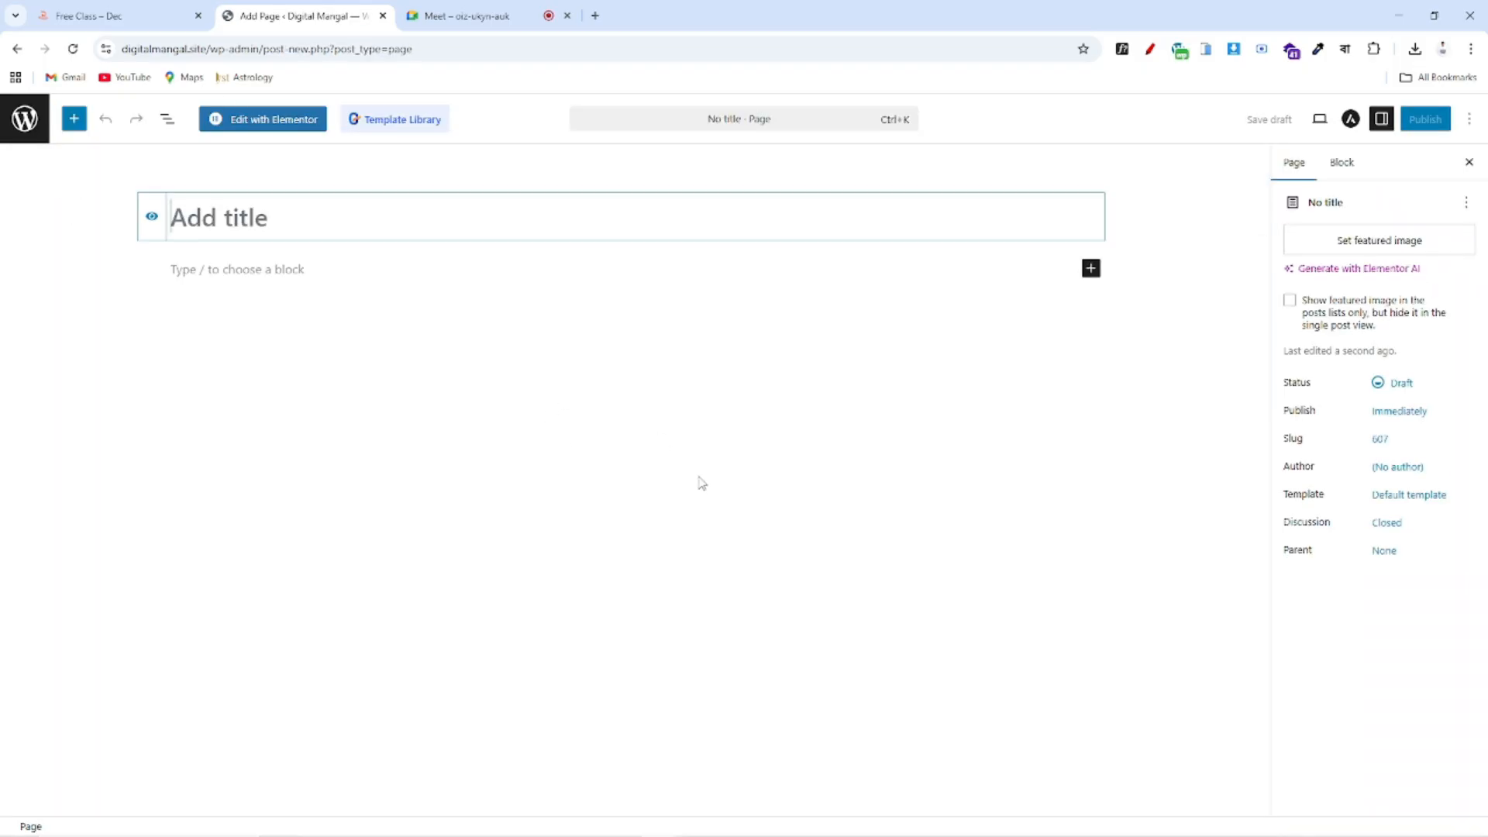
Title the new draft Service, publish it, and begin another blank page
{"action": "left_click", "coordinate": [109, 15]}
{"action": "key", "text": "ctrl+Tab"}
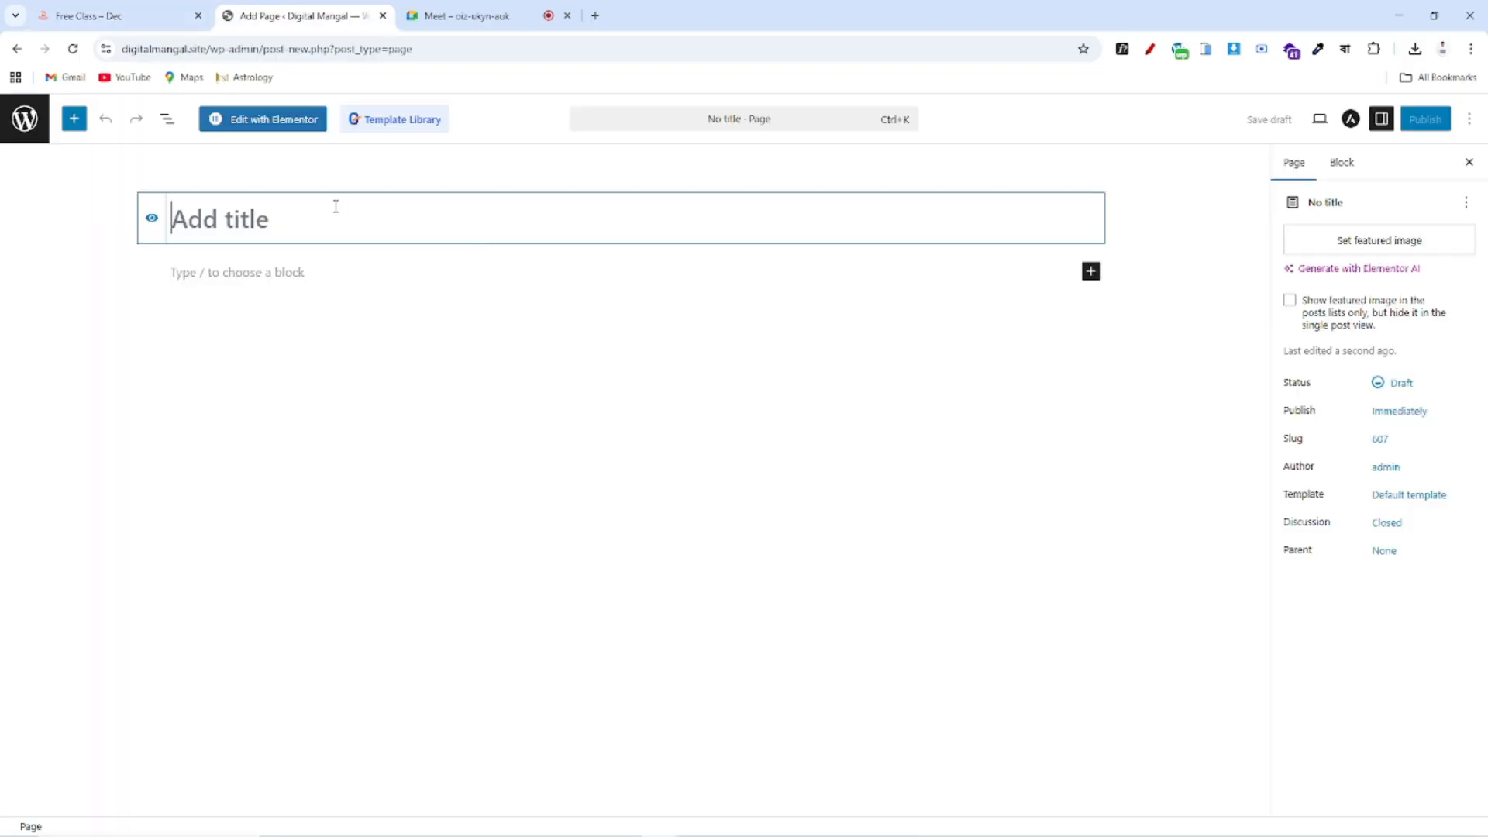
{"action": "type", "text": "Serv"}
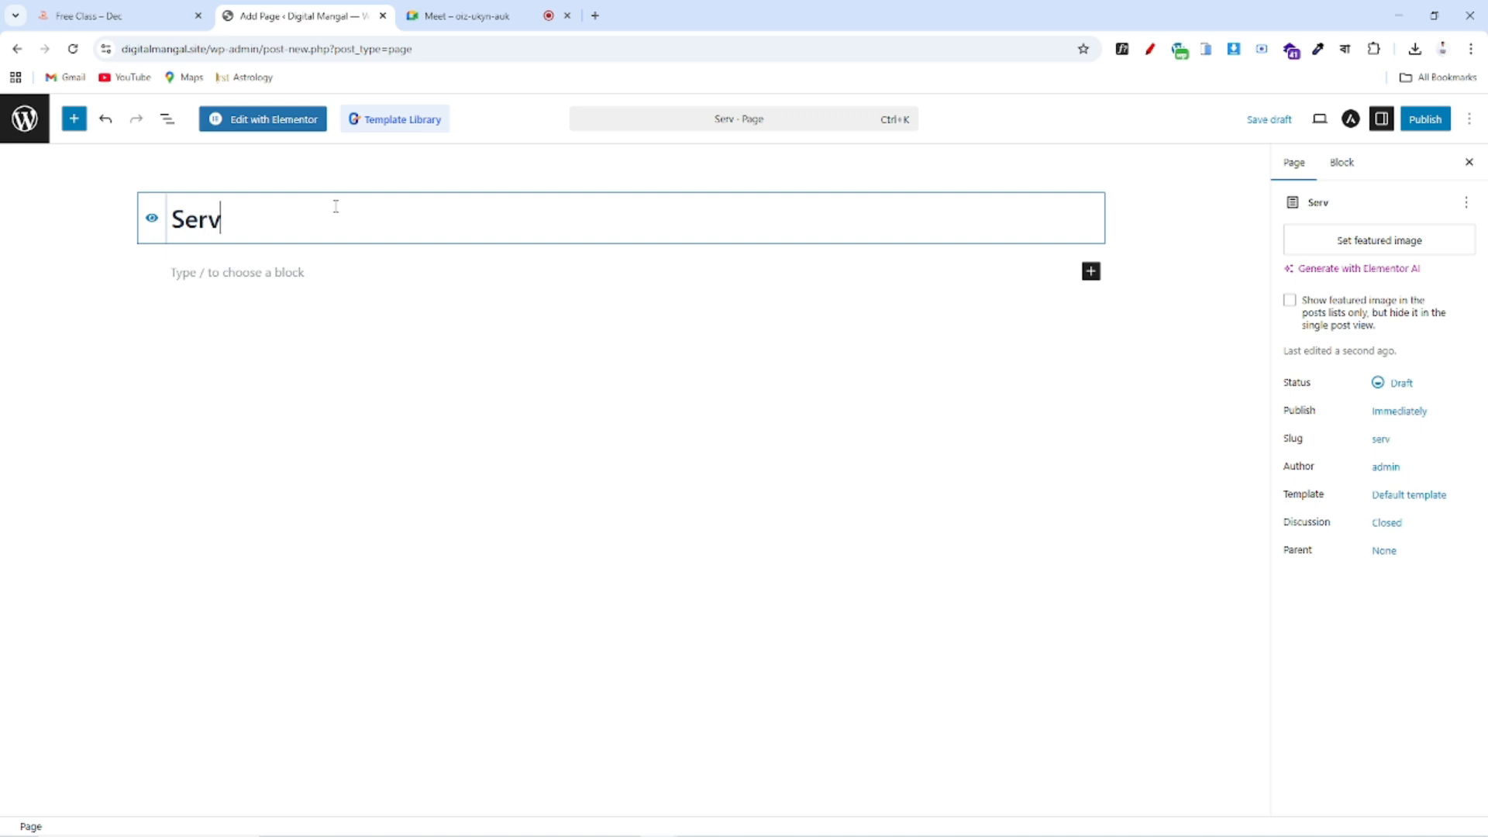
{"action": "type", "text": "ice"}
{"action": "left_click", "coordinate": [1422, 121]}
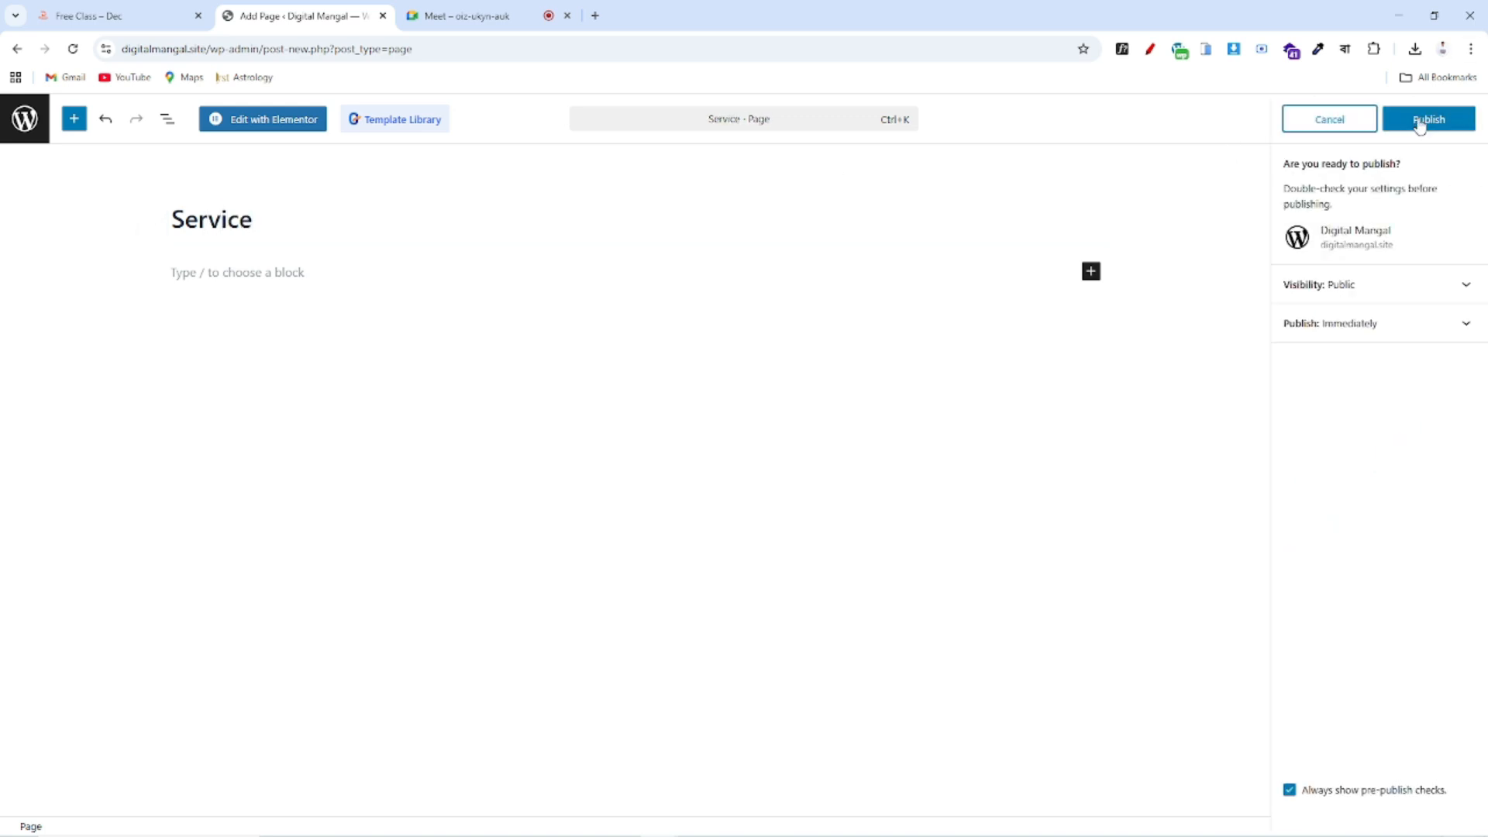
{"action": "left_click", "coordinate": [1426, 122]}
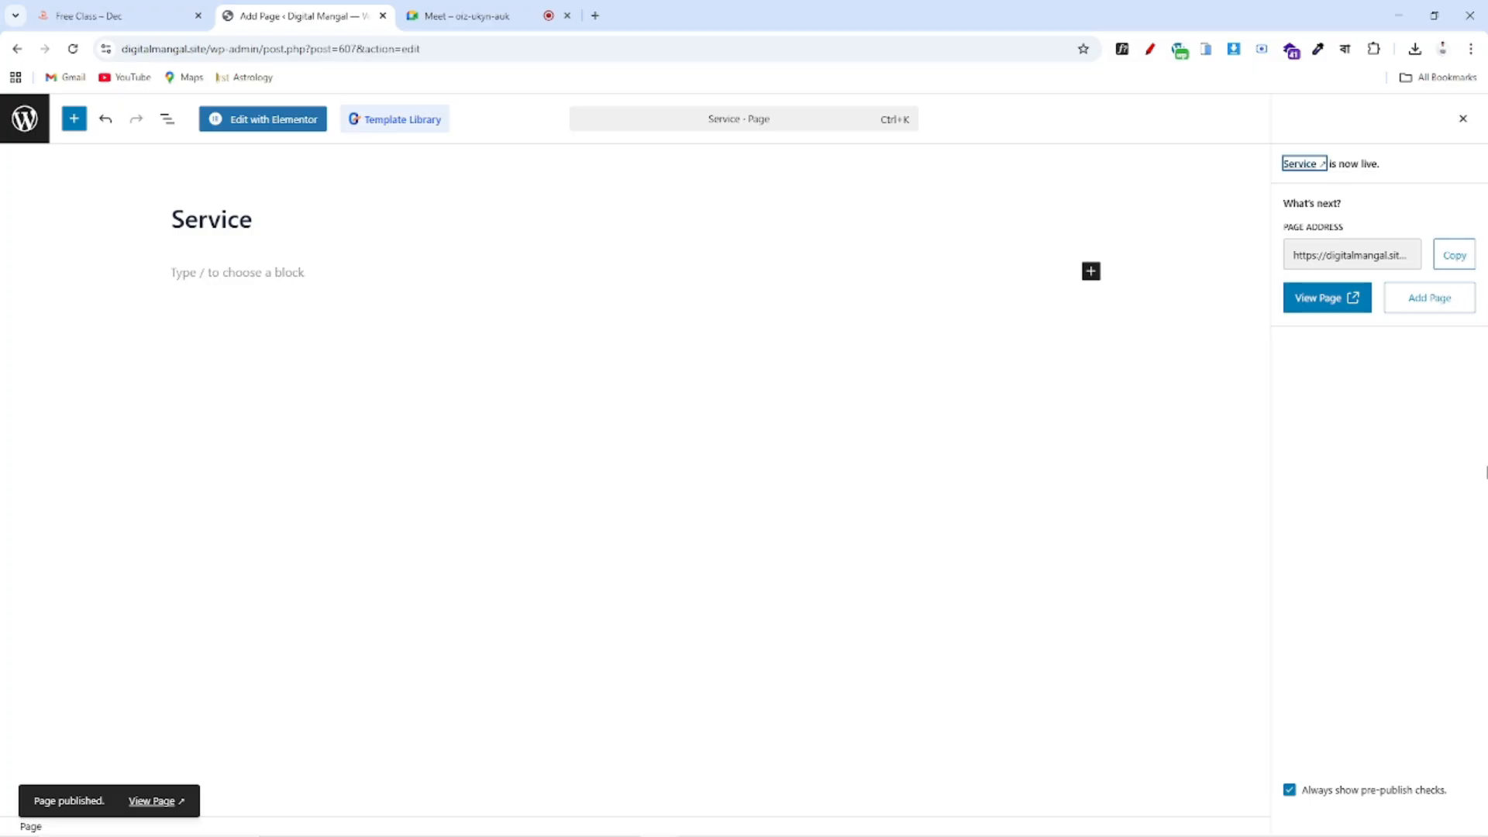
{"action": "left_click", "coordinate": [1438, 299]}
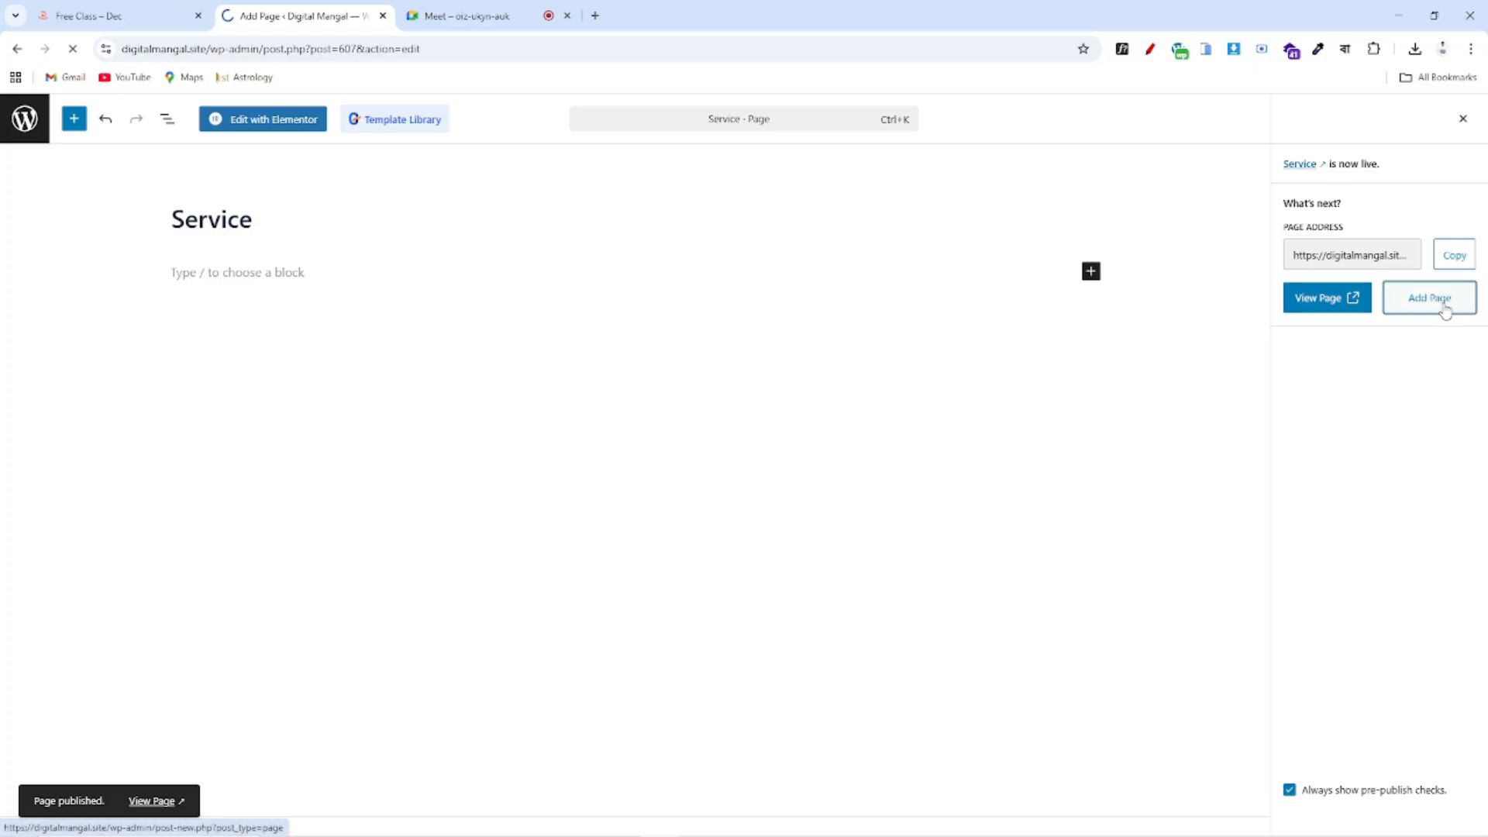
{"action": "left_click", "coordinate": [157, 17]}
Title the draft Project, correcting the typos, publish it, and begin another blank page
{"action": "left_click", "coordinate": [319, 17]}
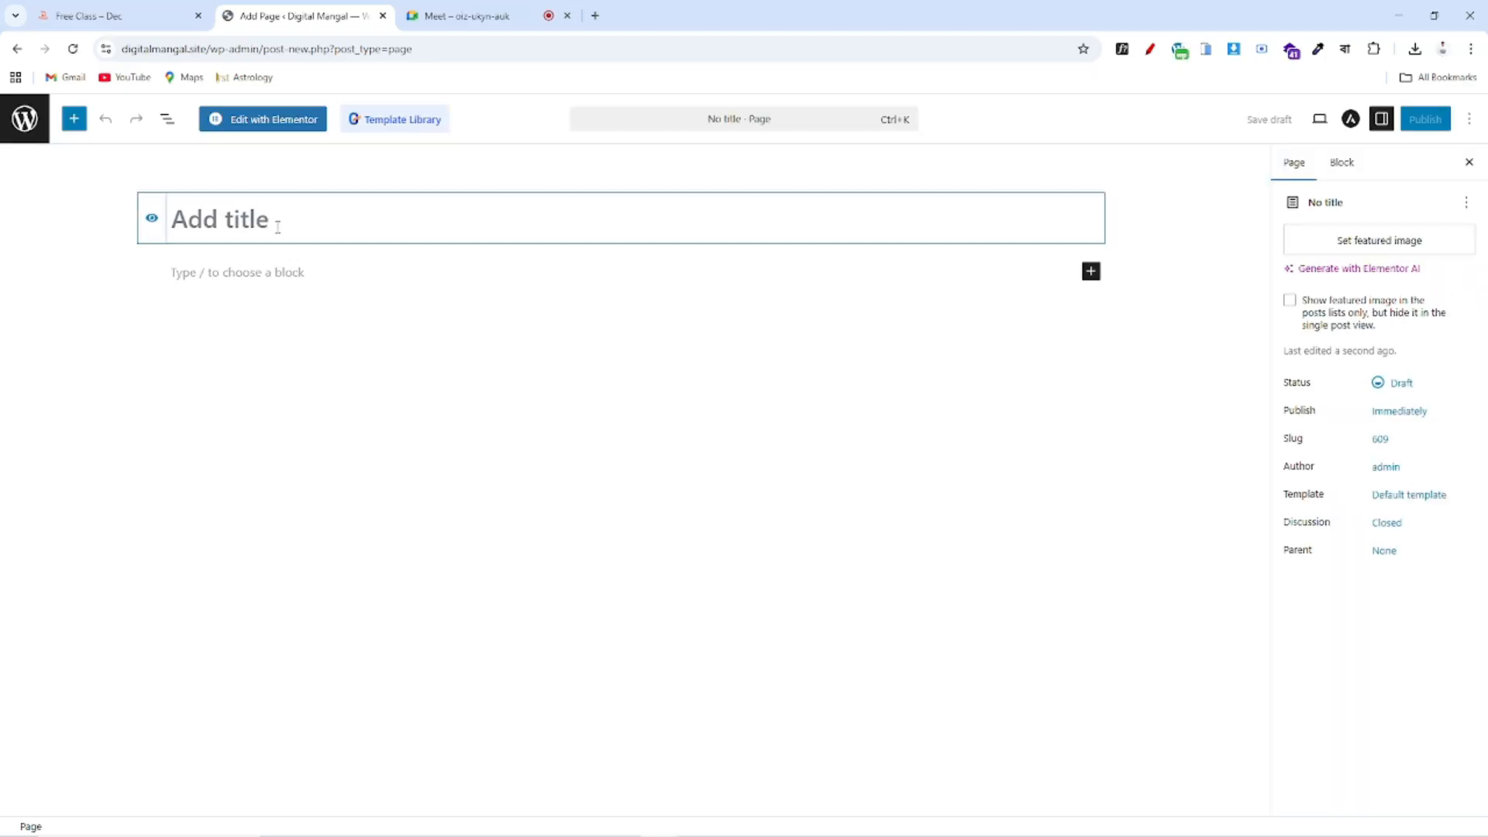
{"action": "type", "text": "Pe"}
{"action": "key", "text": "BackSpace"}
{"action": "type", "text": "roje"}
{"action": "type", "text": "crt"}
{"action": "key", "text": "BackSpace"}
{"action": "key", "text": "BackSpace"}
{"action": "type", "text": "t"}
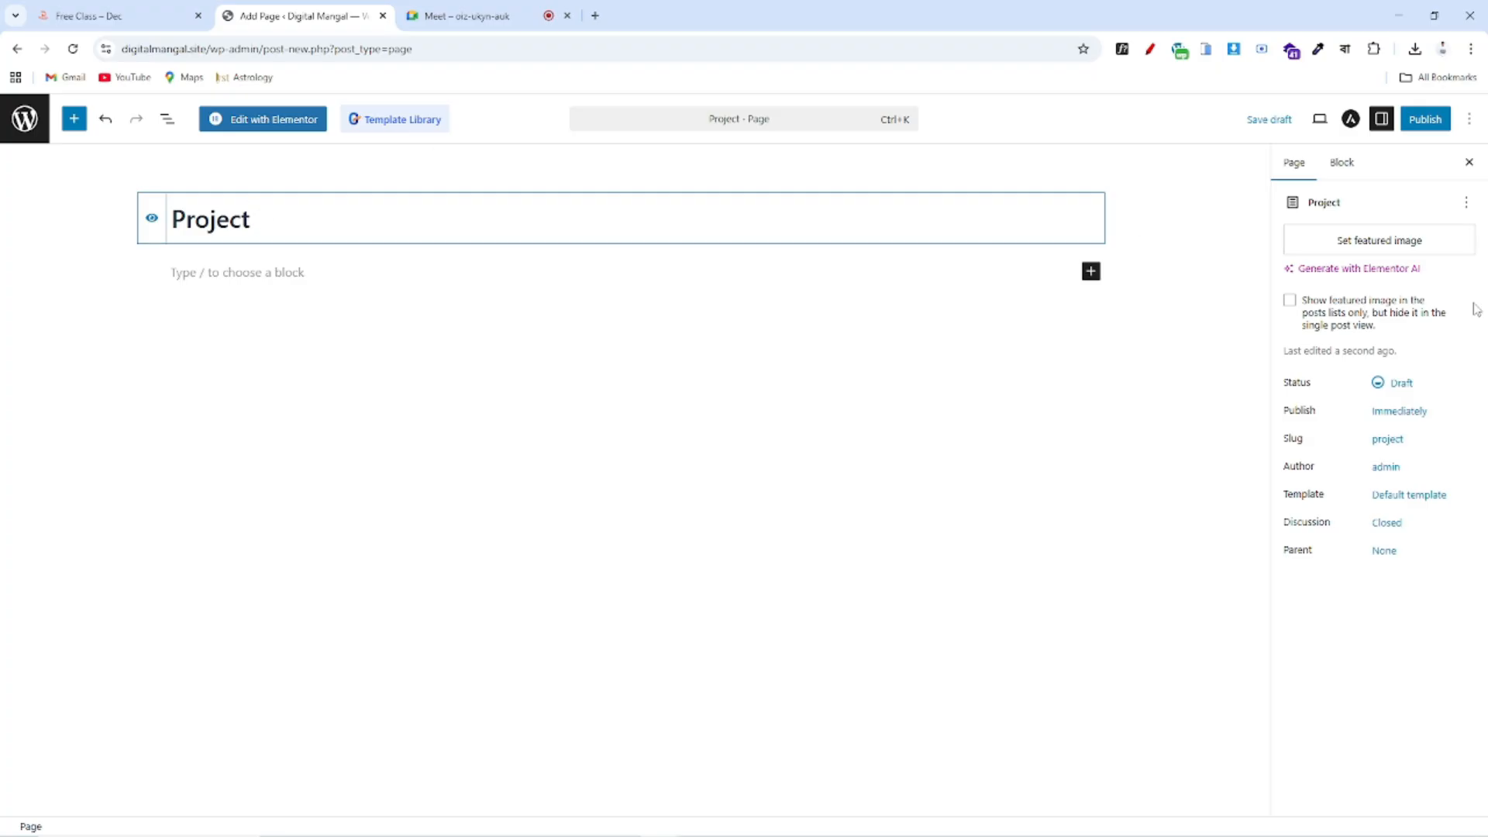
{"action": "left_click", "coordinate": [1422, 120]}
{"action": "left_click", "coordinate": [1420, 122]}
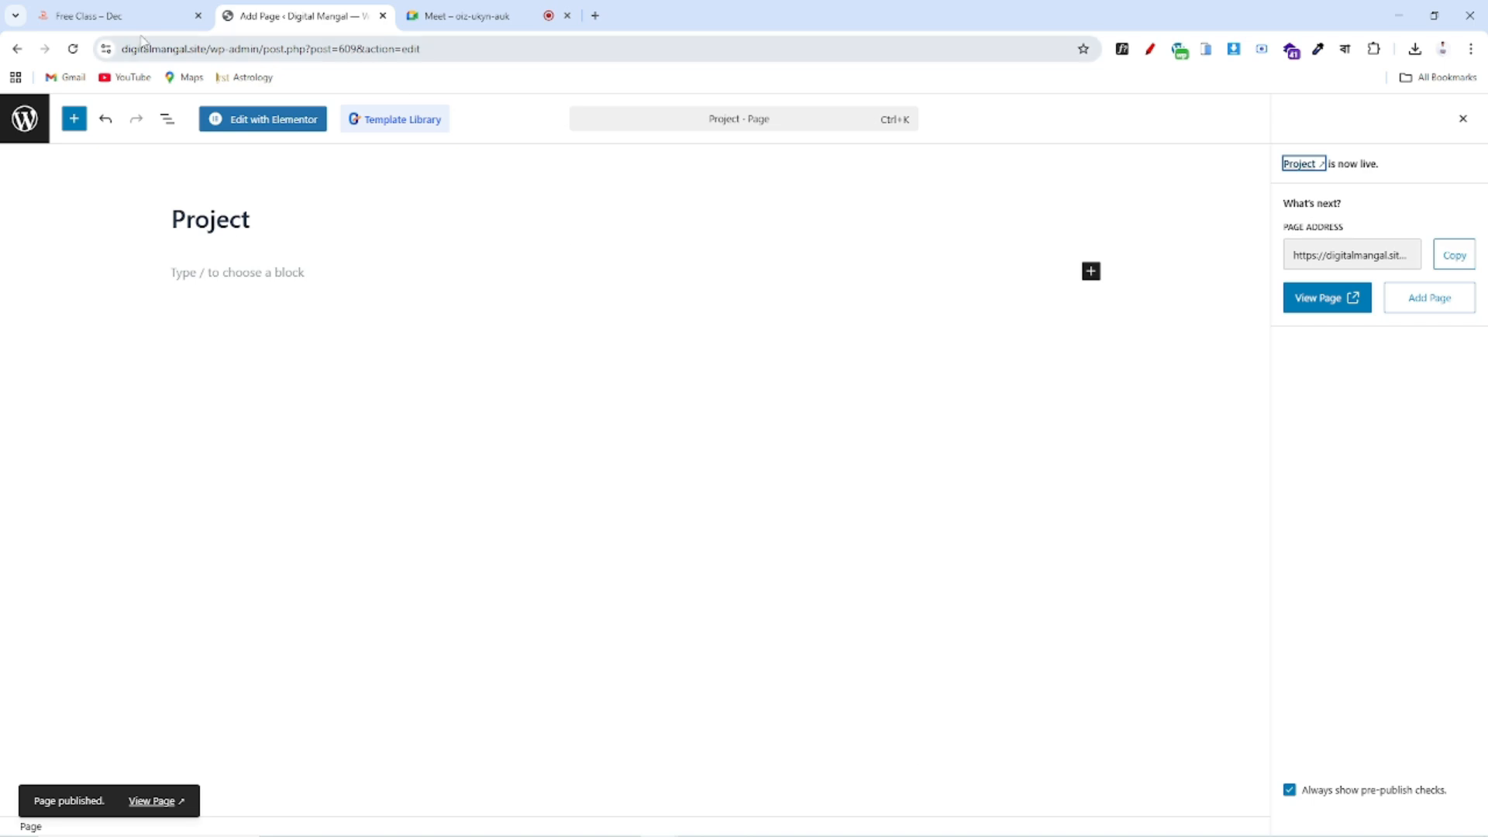
{"action": "left_click", "coordinate": [163, 21]}
{"action": "left_click", "coordinate": [321, 12]}
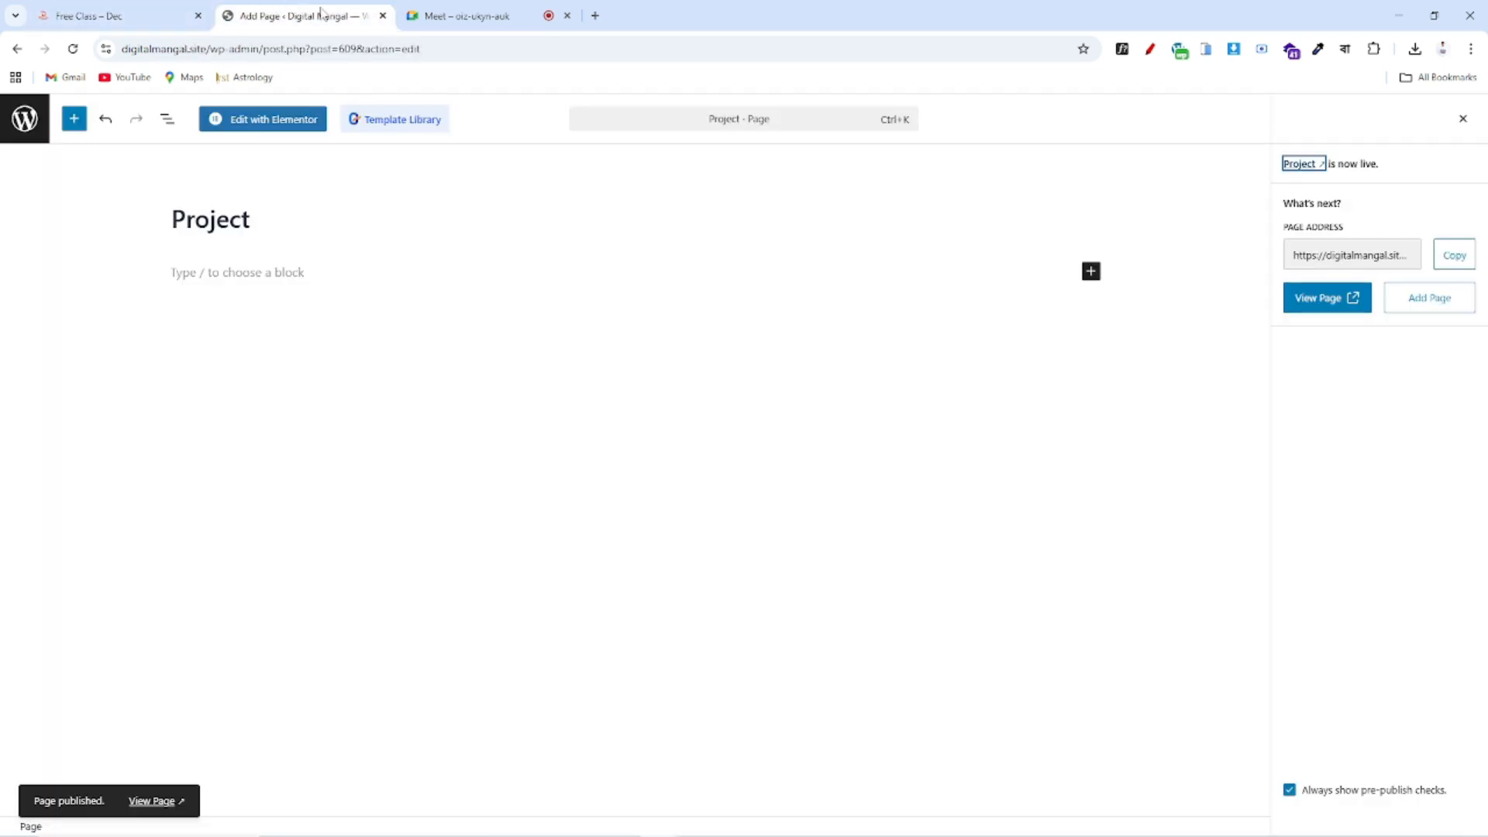
{"action": "left_click", "coordinate": [1433, 310]}
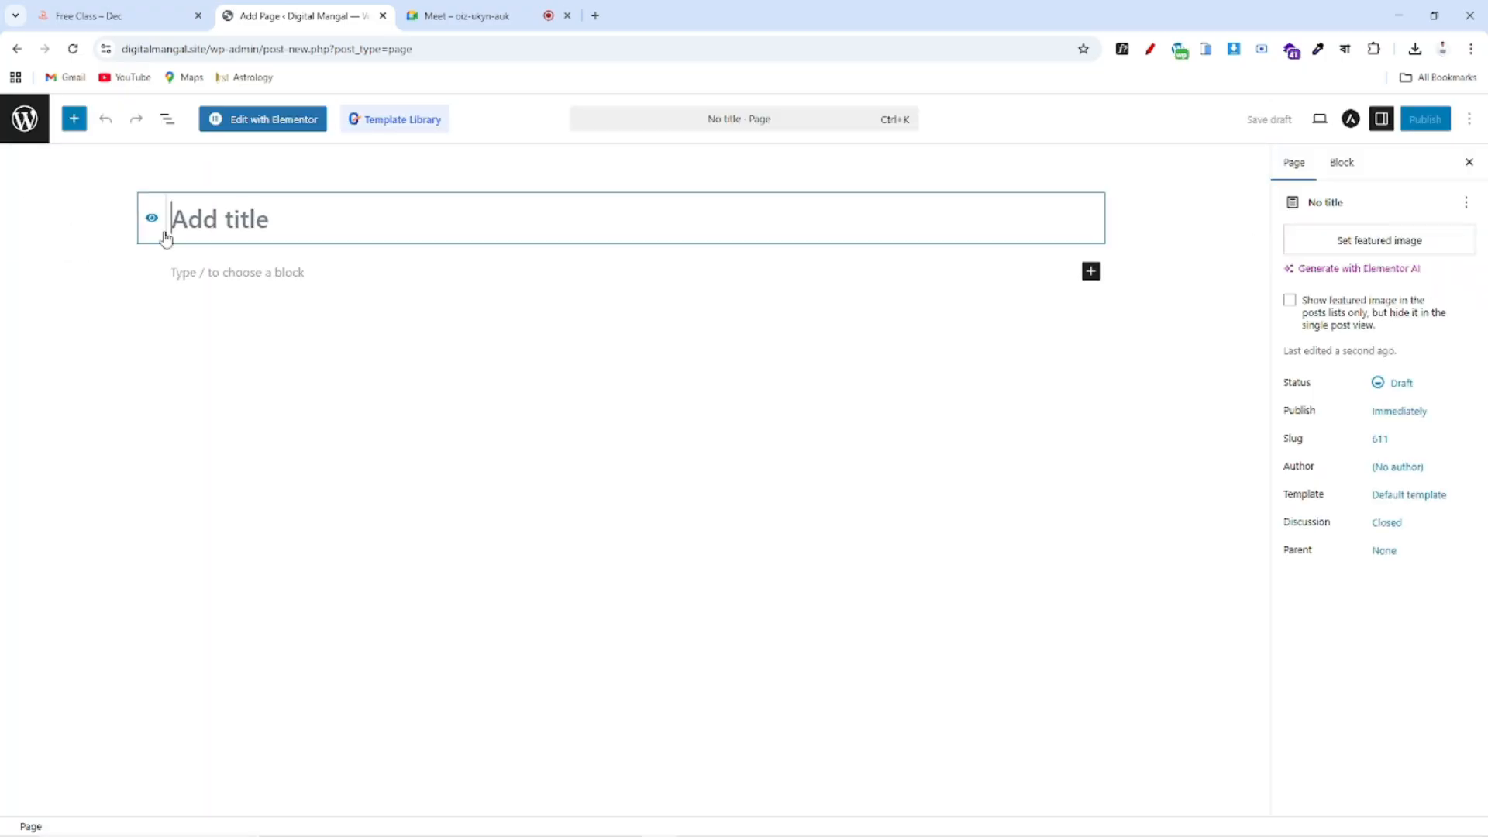
Title the draft Contact Us, publish it, and return to the All Pages list
{"action": "type", "text": "Co"}
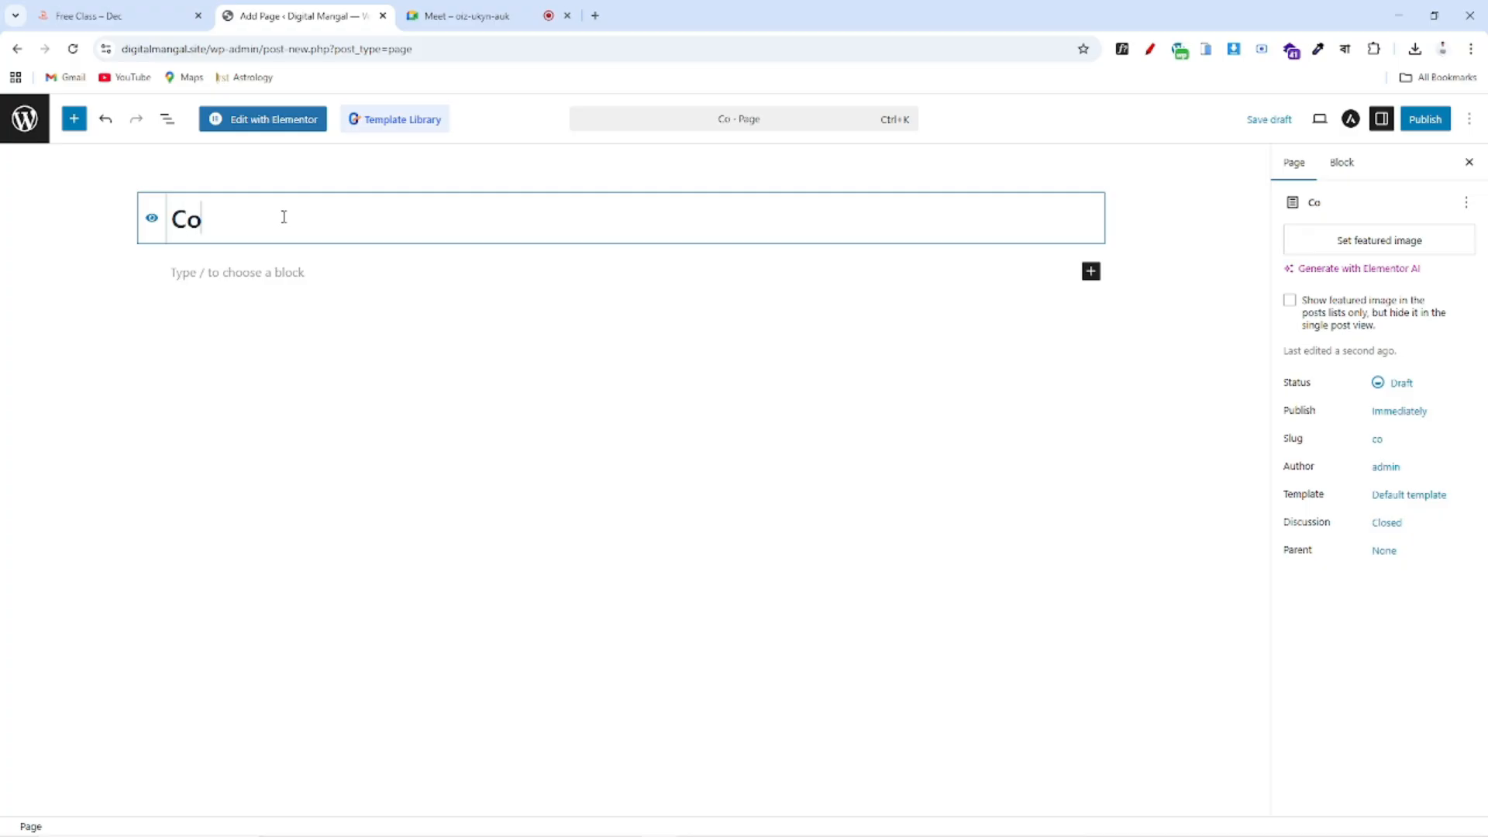
{"action": "type", "text": "ntact Us"}
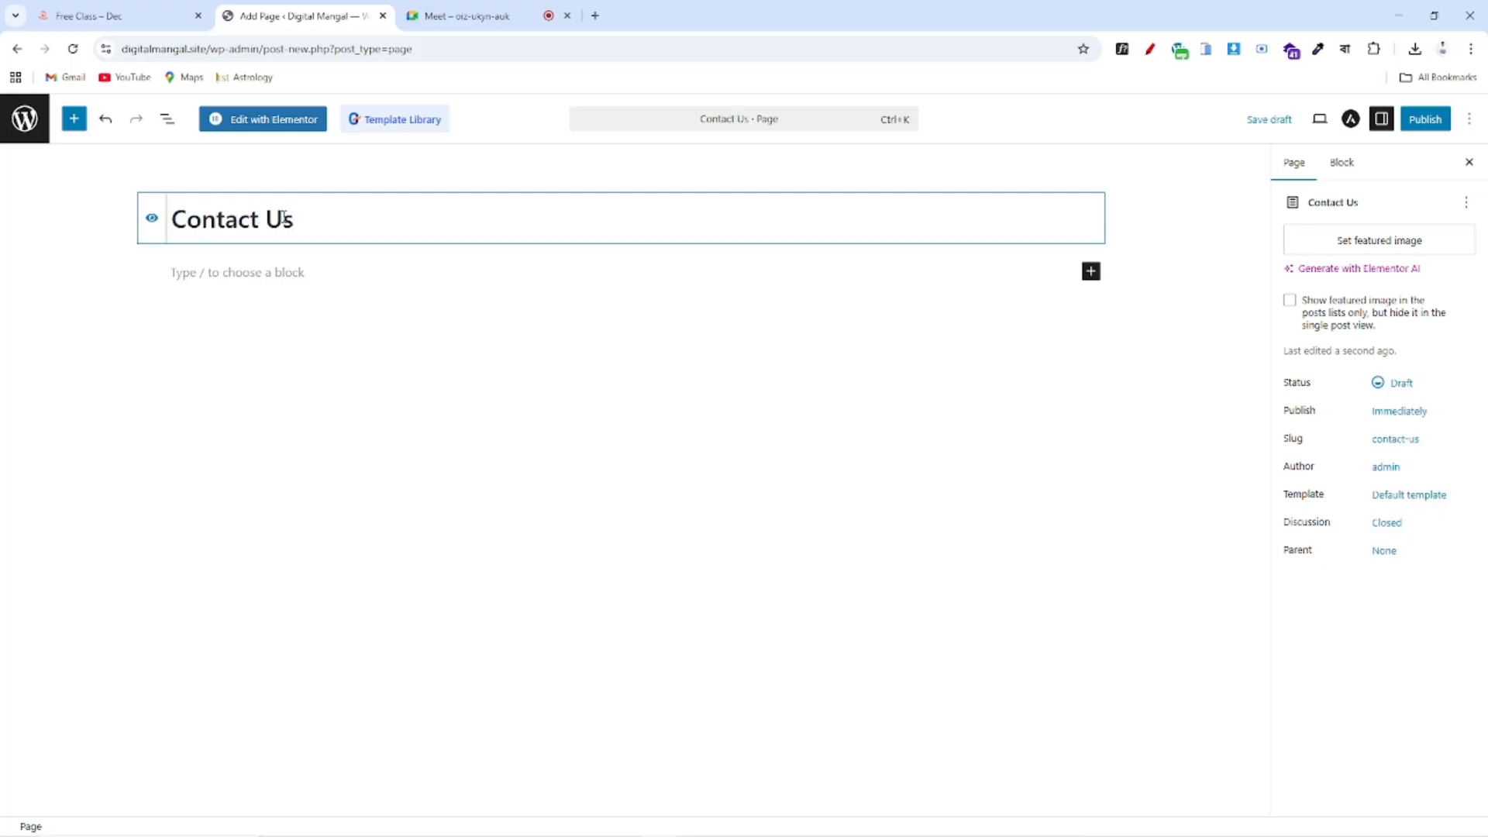
{"action": "left_click", "coordinate": [1424, 120]}
{"action": "left_click", "coordinate": [1421, 122]}
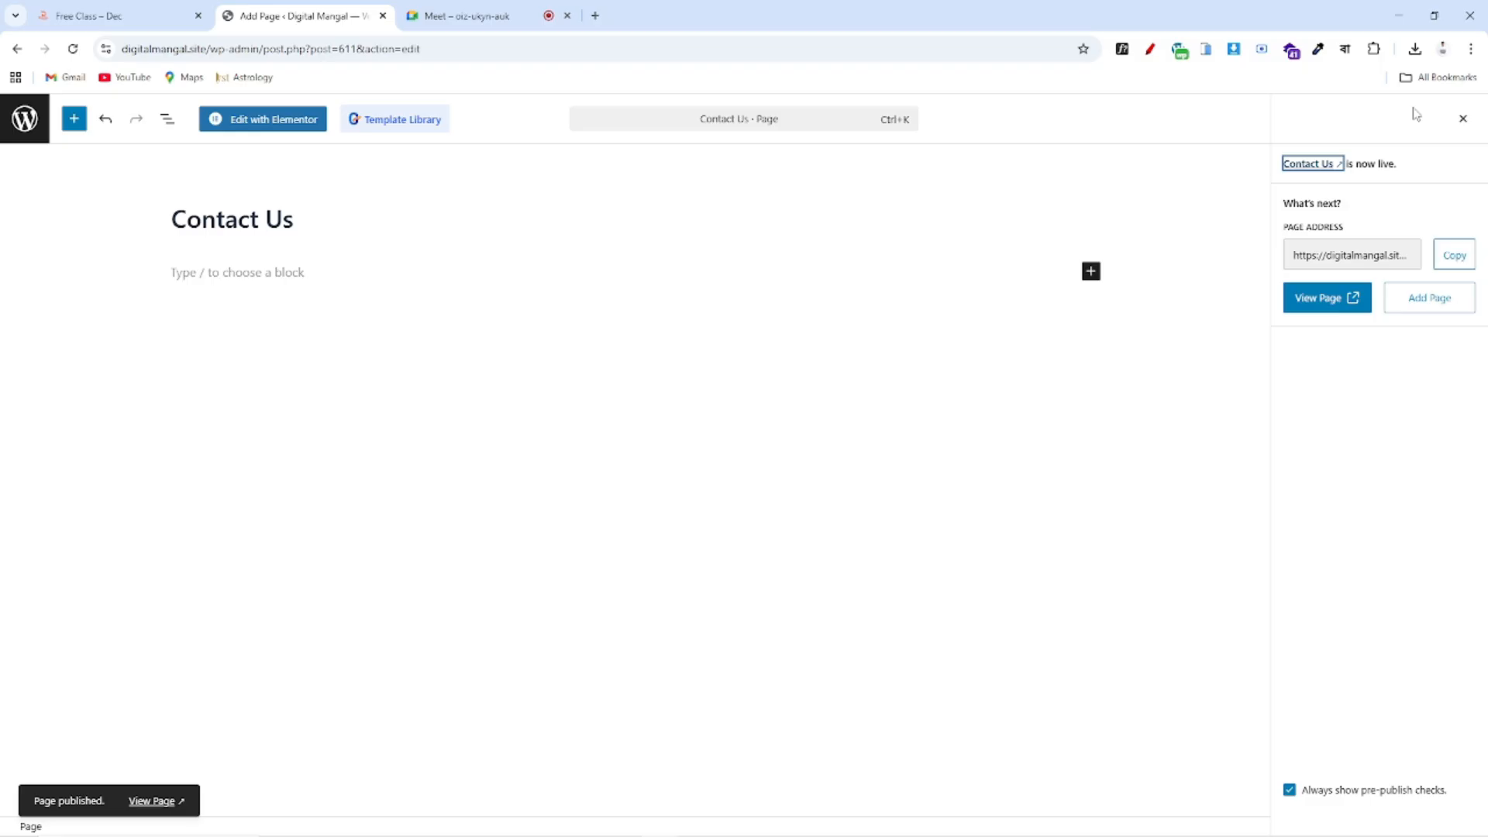
{"action": "left_click", "coordinate": [21, 120]}
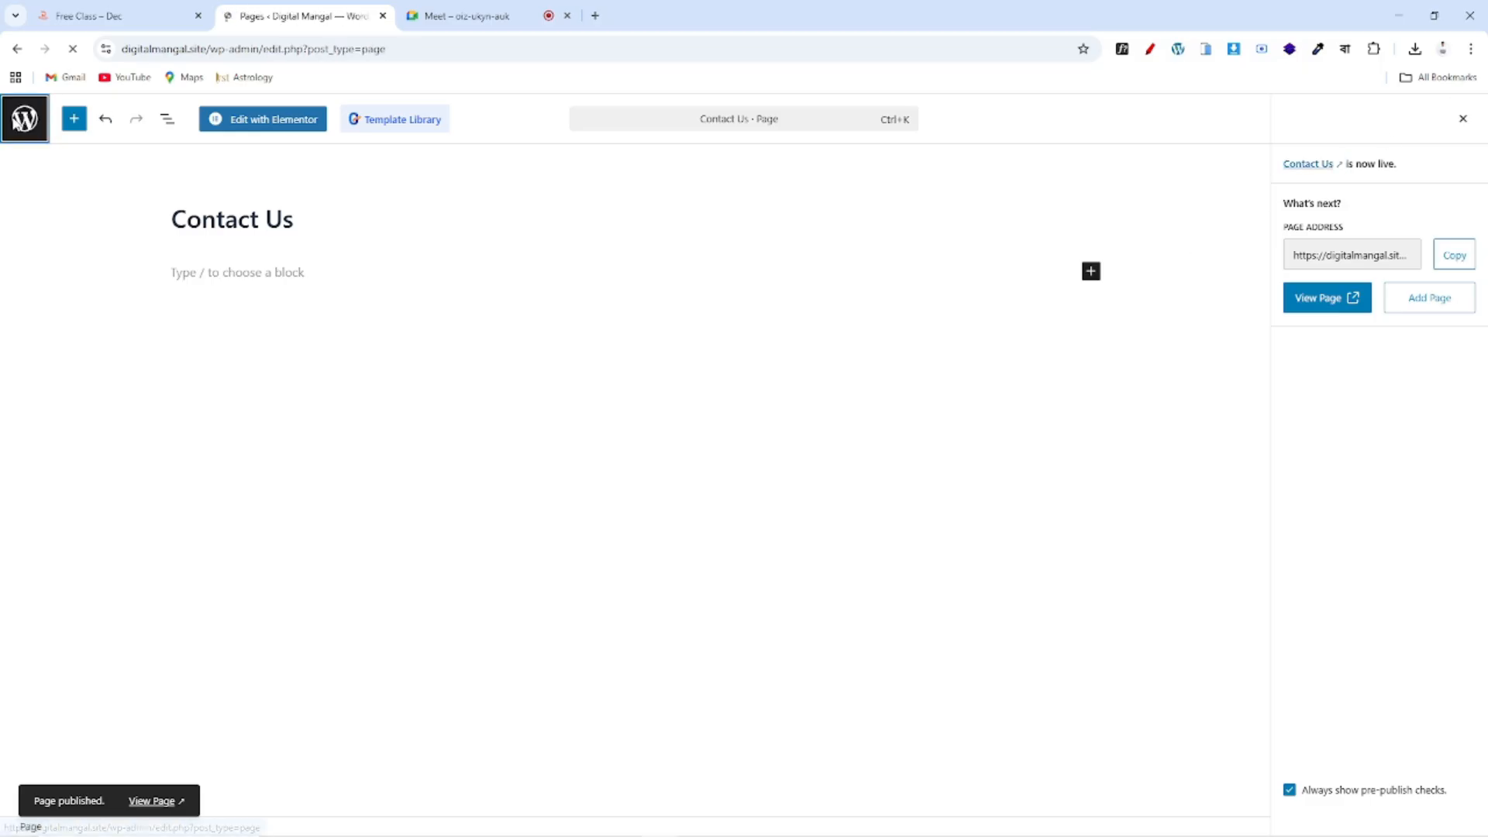
Scroll the All Pages list to review About, Contact Us, Home, Project and Service
{"action": "scroll", "coordinate": [714, 457], "scroll_direction": "down", "scroll_amount": 2}
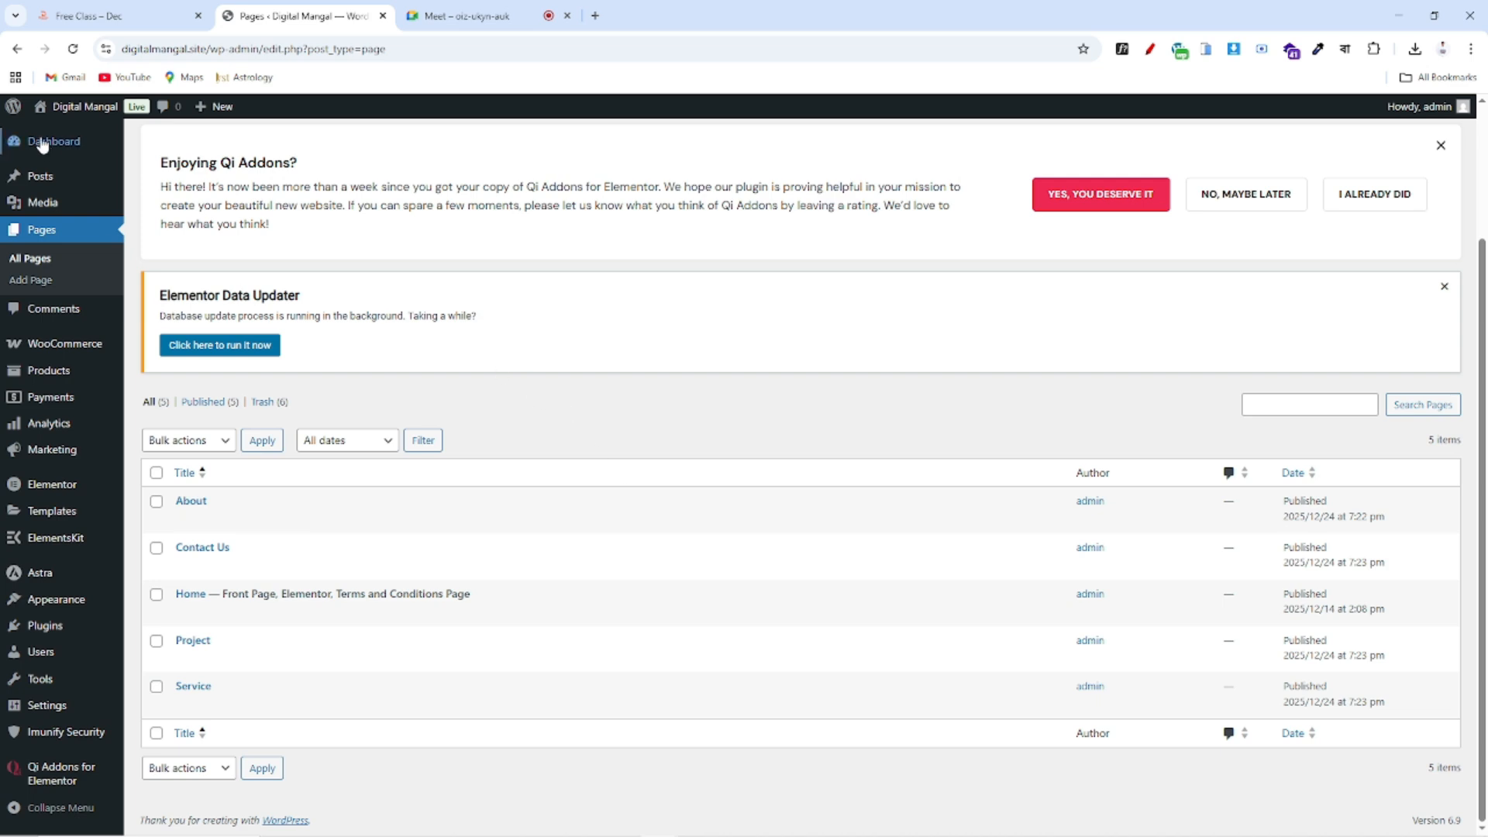
{"action": "mouse_move", "coordinate": [45, 148]}
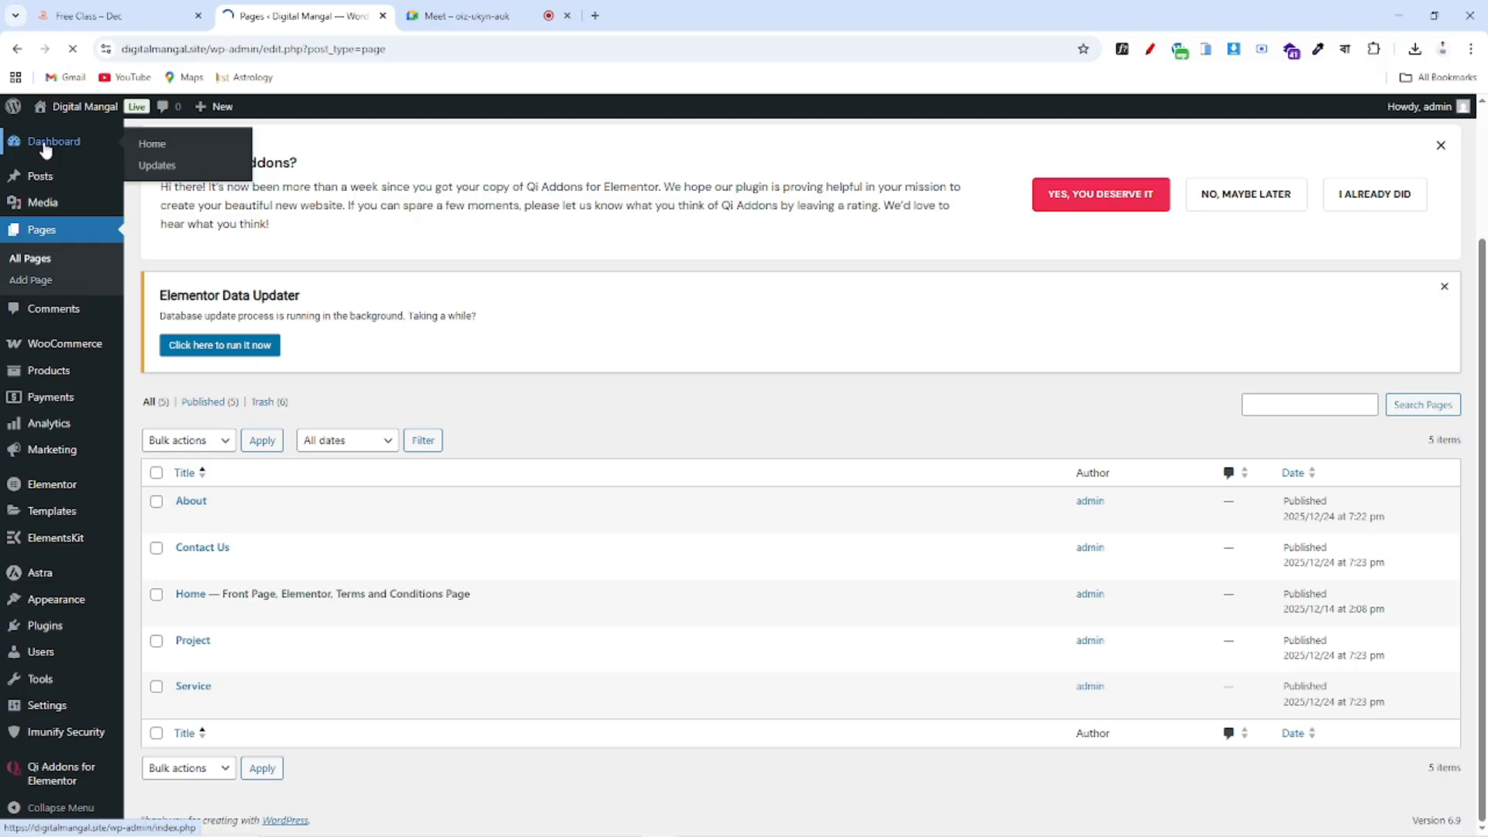
{"action": "left_click", "coordinate": [45, 147]}
{"action": "scroll", "coordinate": [708, 524], "scroll_direction": "down", "scroll_amount": 8}
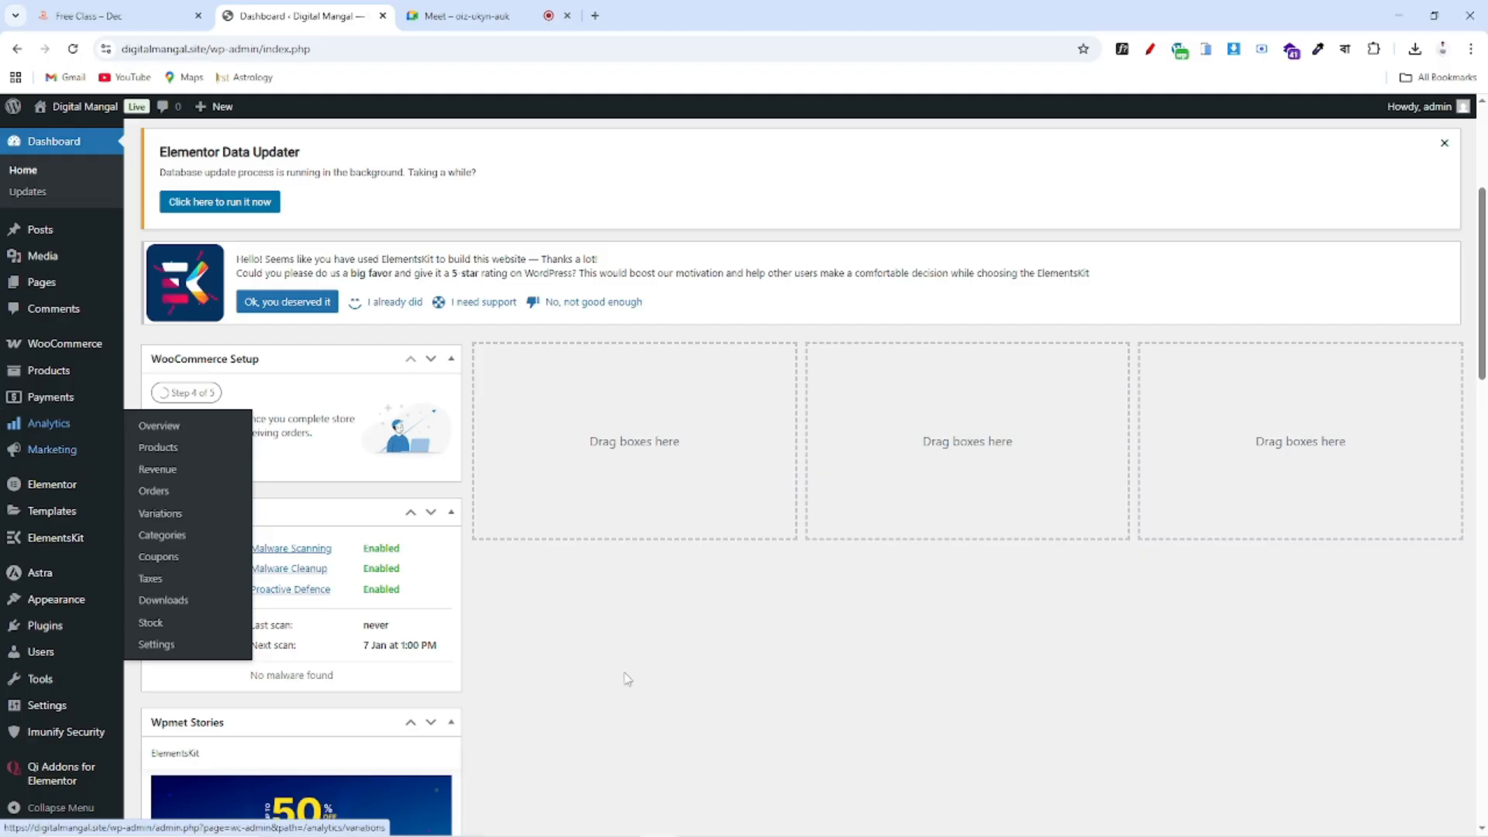
{"action": "key", "text": "ctrl+plus"}
{"action": "key", "text": "ctrl+plus"}
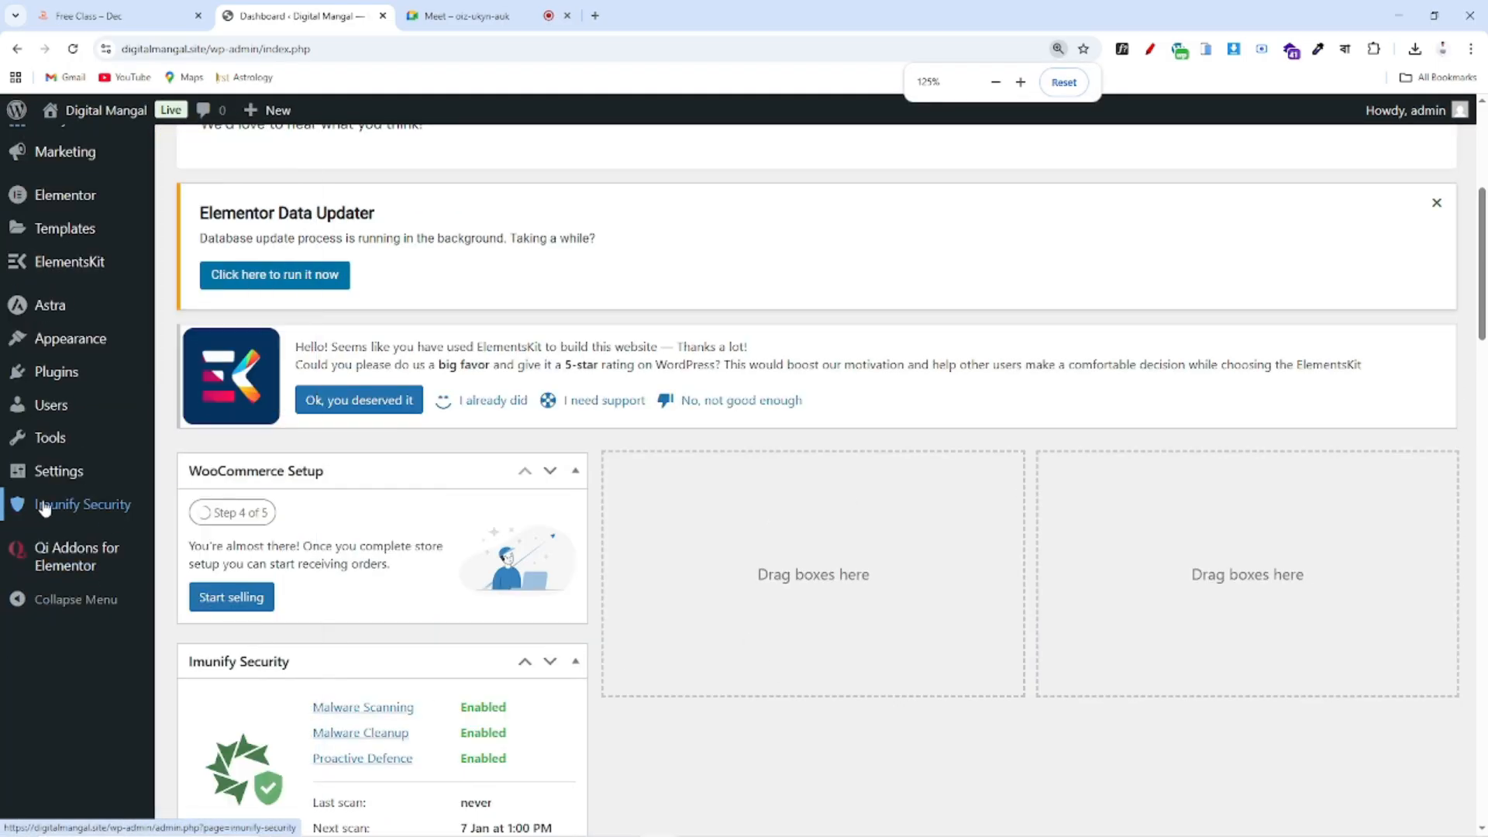
{"action": "key", "text": "ctrl+plus"}
{"action": "scroll", "coordinate": [775, 465], "scroll_direction": "down", "scroll_amount": 1}
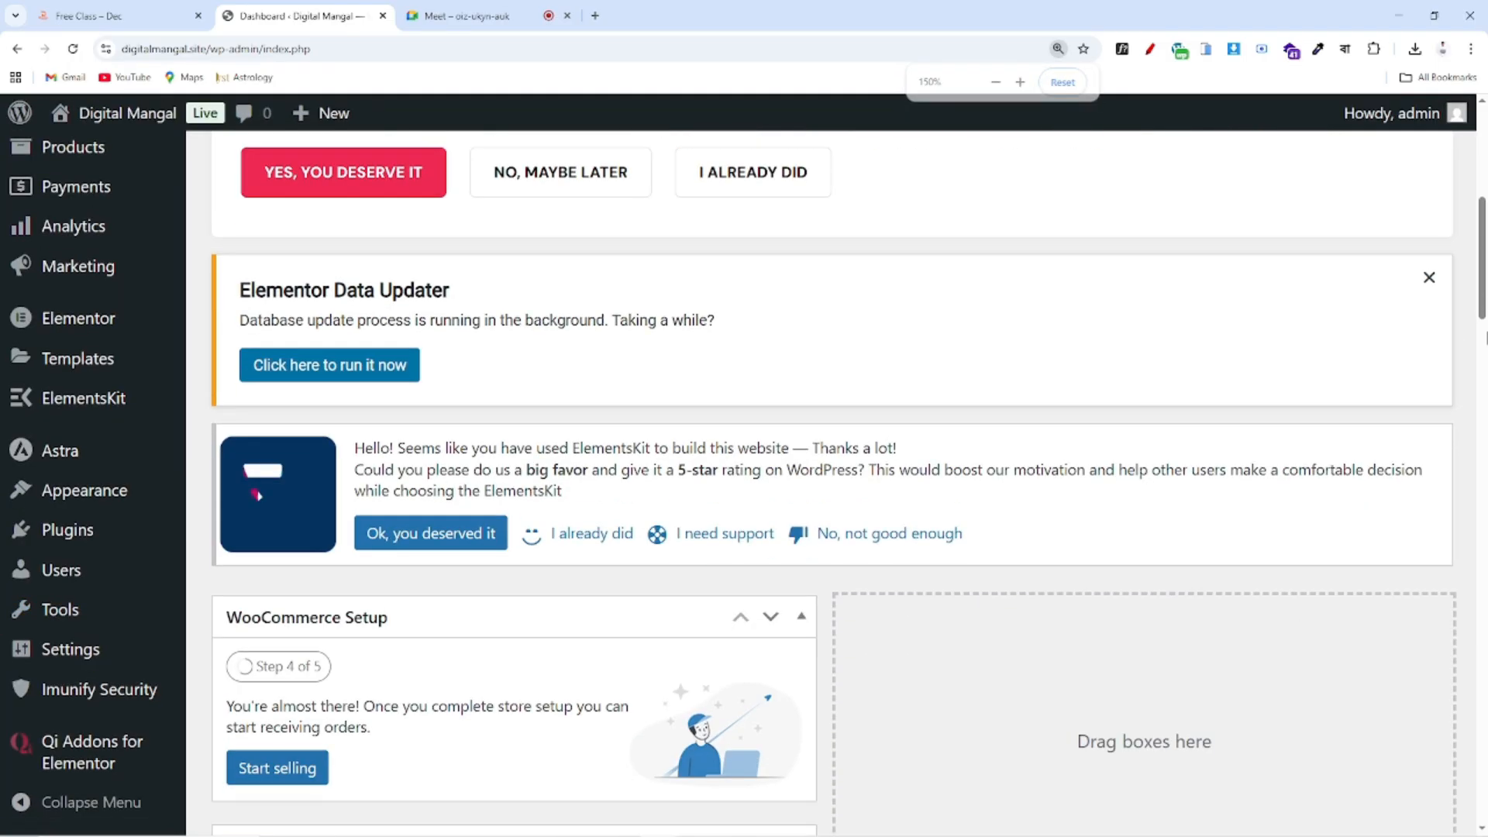
{"action": "left_click", "coordinate": [1428, 277]}
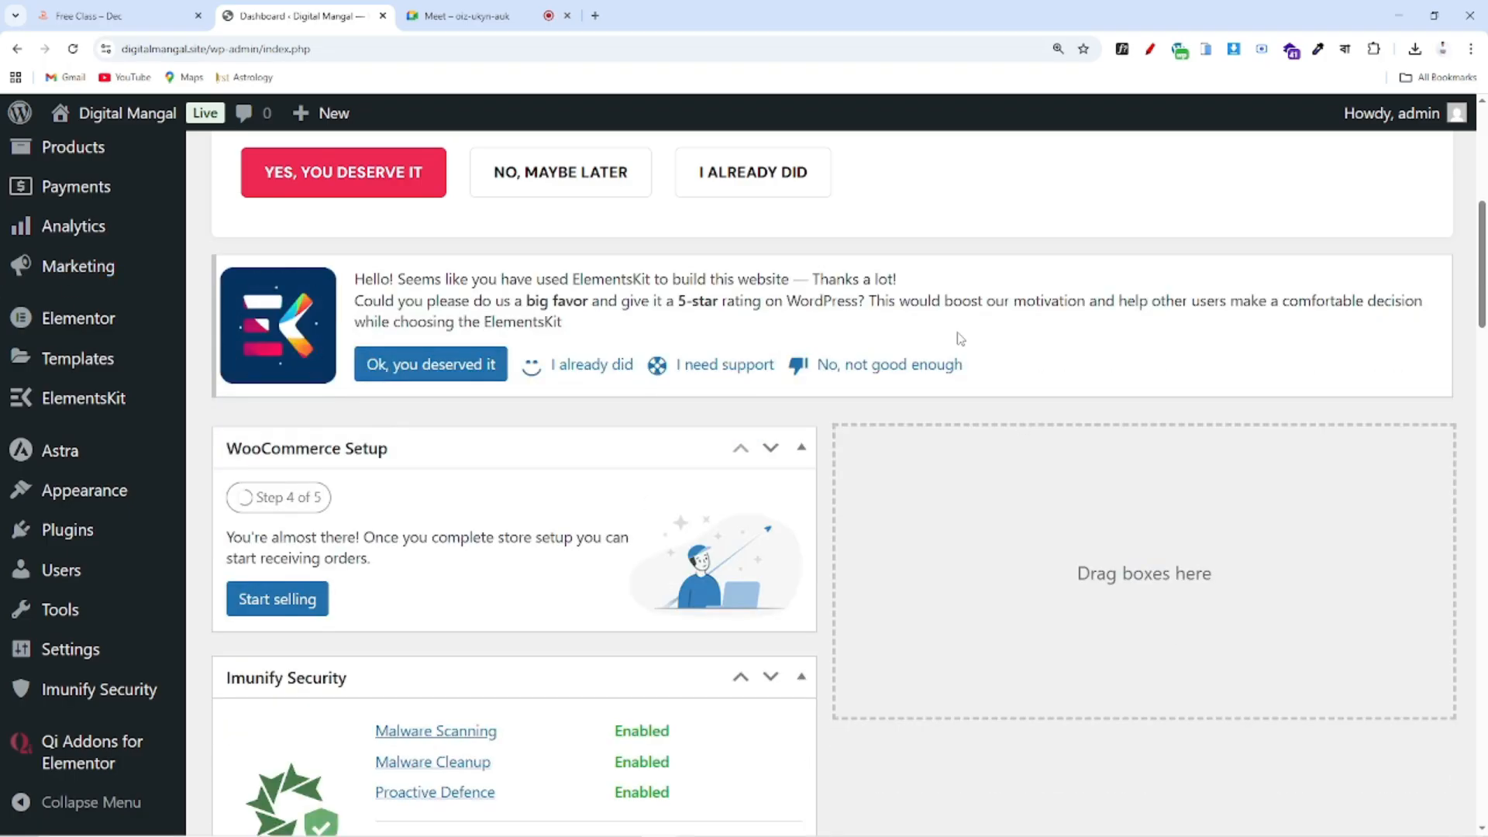
{"action": "scroll", "coordinate": [696, 411], "scroll_direction": "up", "scroll_amount": 4}
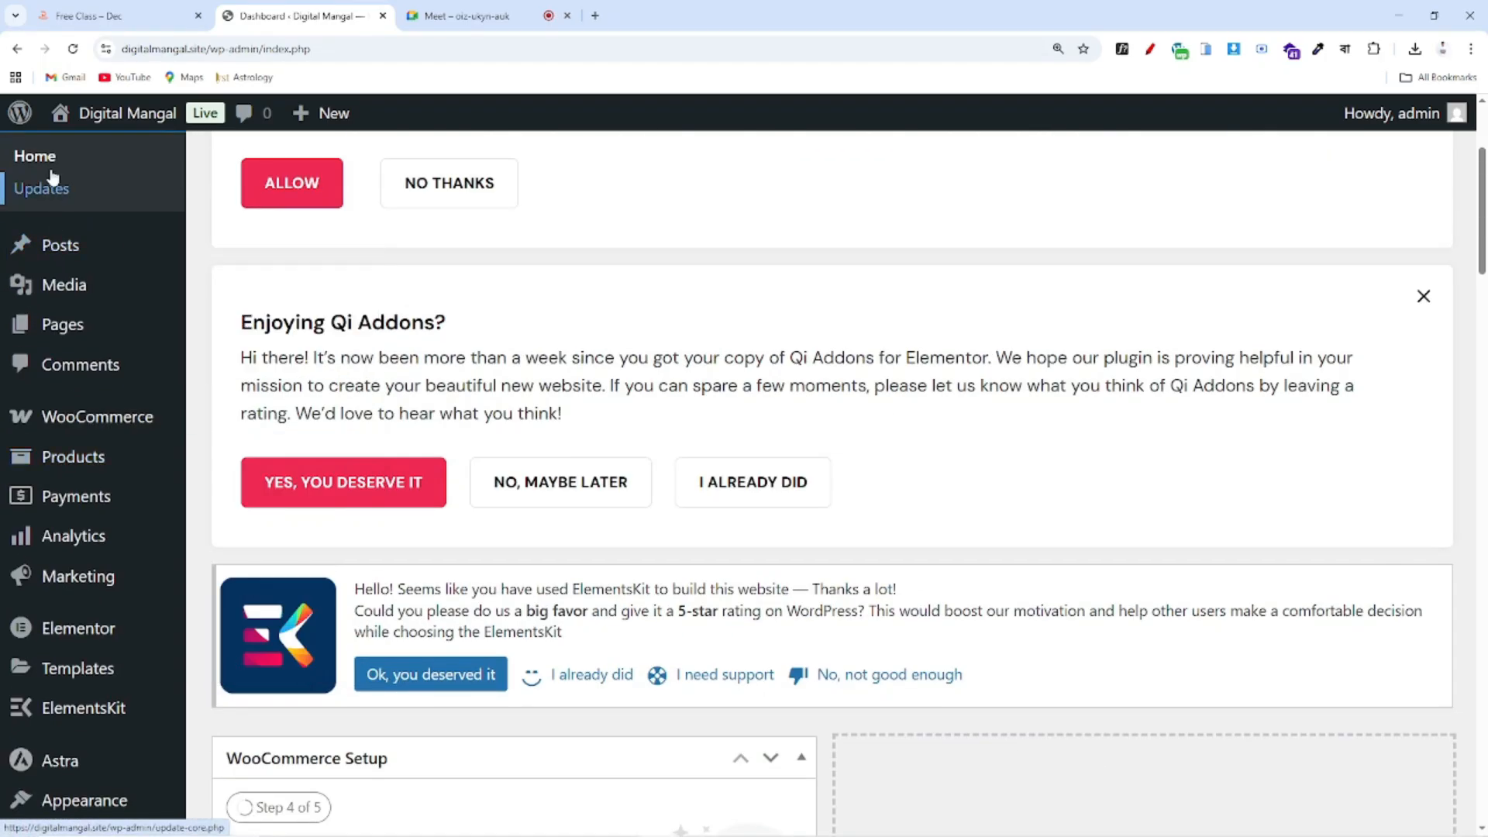
{"action": "scroll", "coordinate": [46, 288], "scroll_direction": "down", "scroll_amount": 4}
{"action": "scroll", "coordinate": [77, 248], "scroll_direction": "up", "scroll_amount": 2}
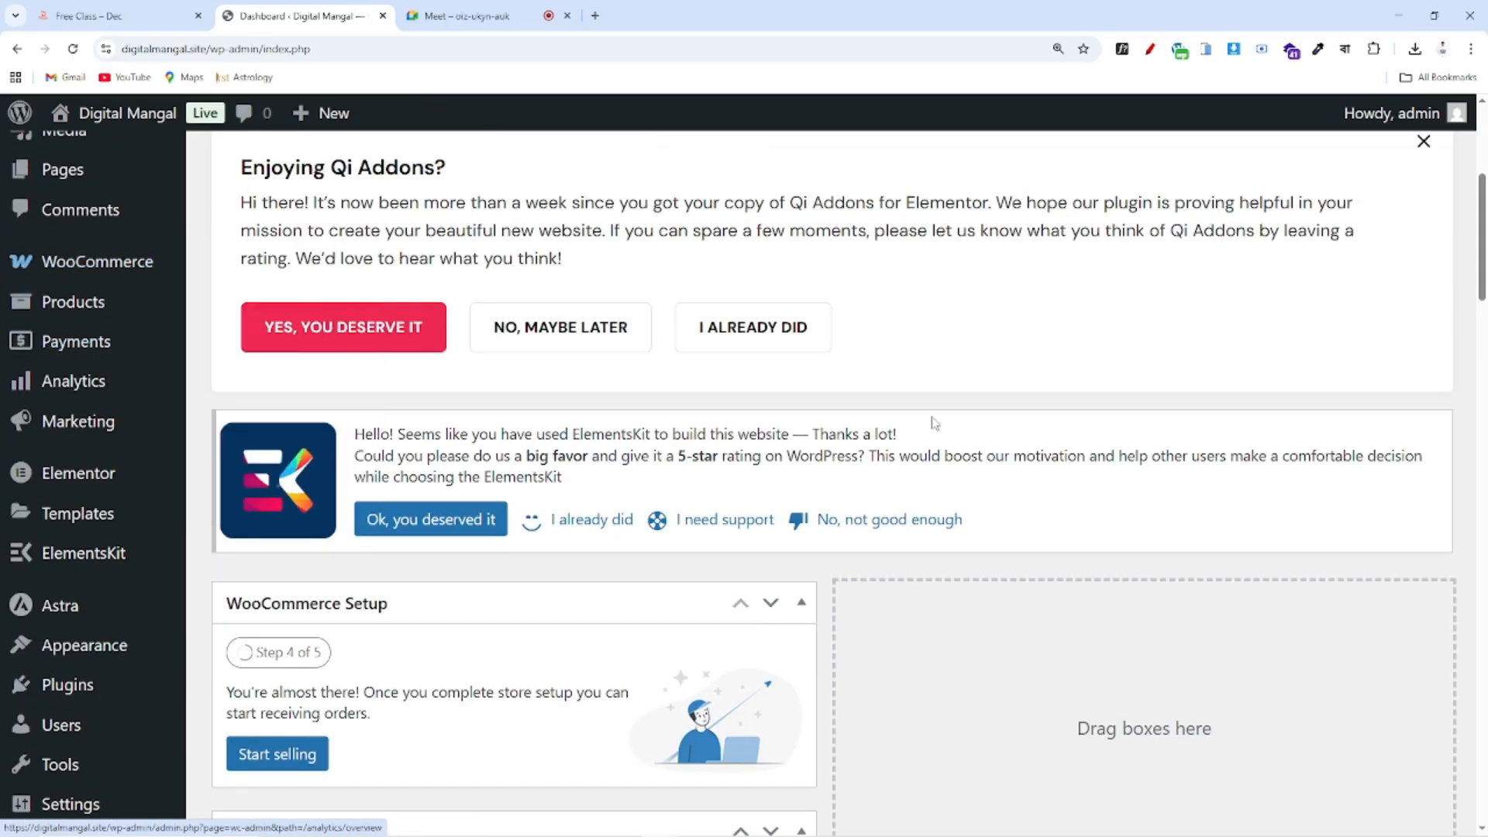
{"action": "scroll", "coordinate": [604, 352], "scroll_direction": "down", "scroll_amount": 1}
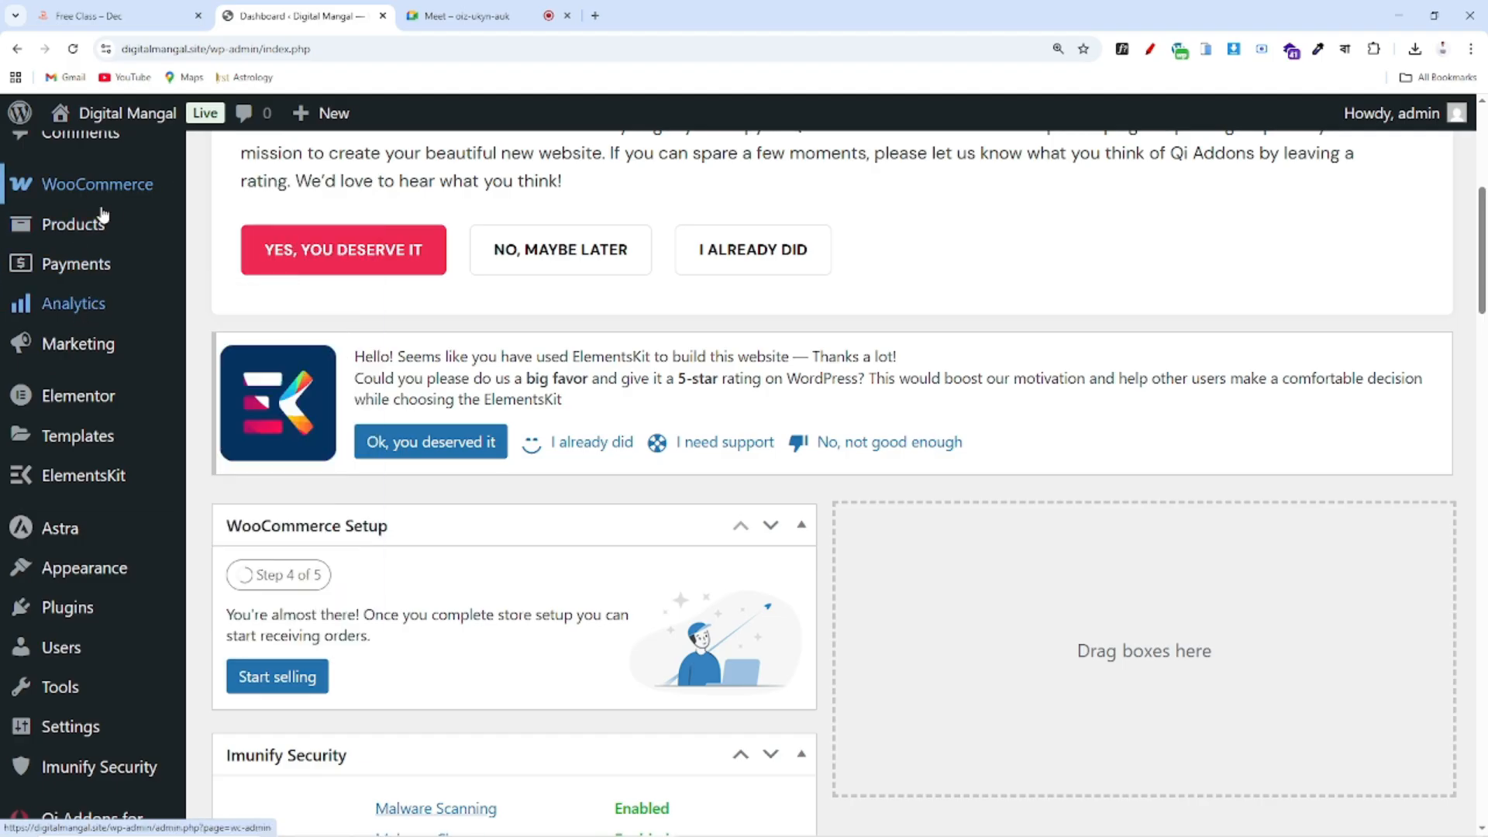
{"action": "scroll", "coordinate": [70, 326], "scroll_direction": "down", "scroll_amount": 2}
{"action": "mouse_move", "coordinate": [94, 337]}
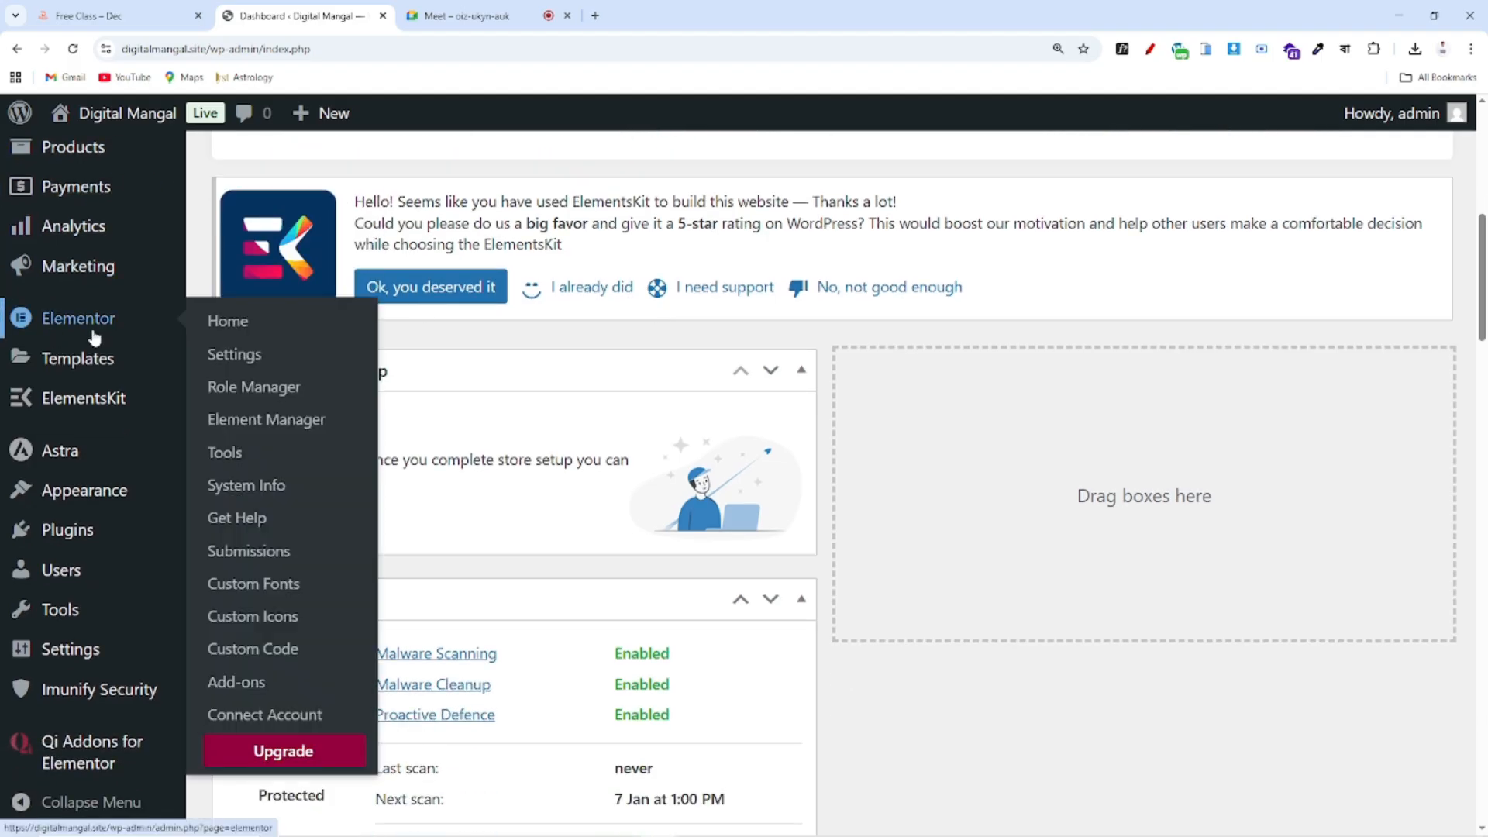
{"action": "mouse_move", "coordinate": [65, 457]}
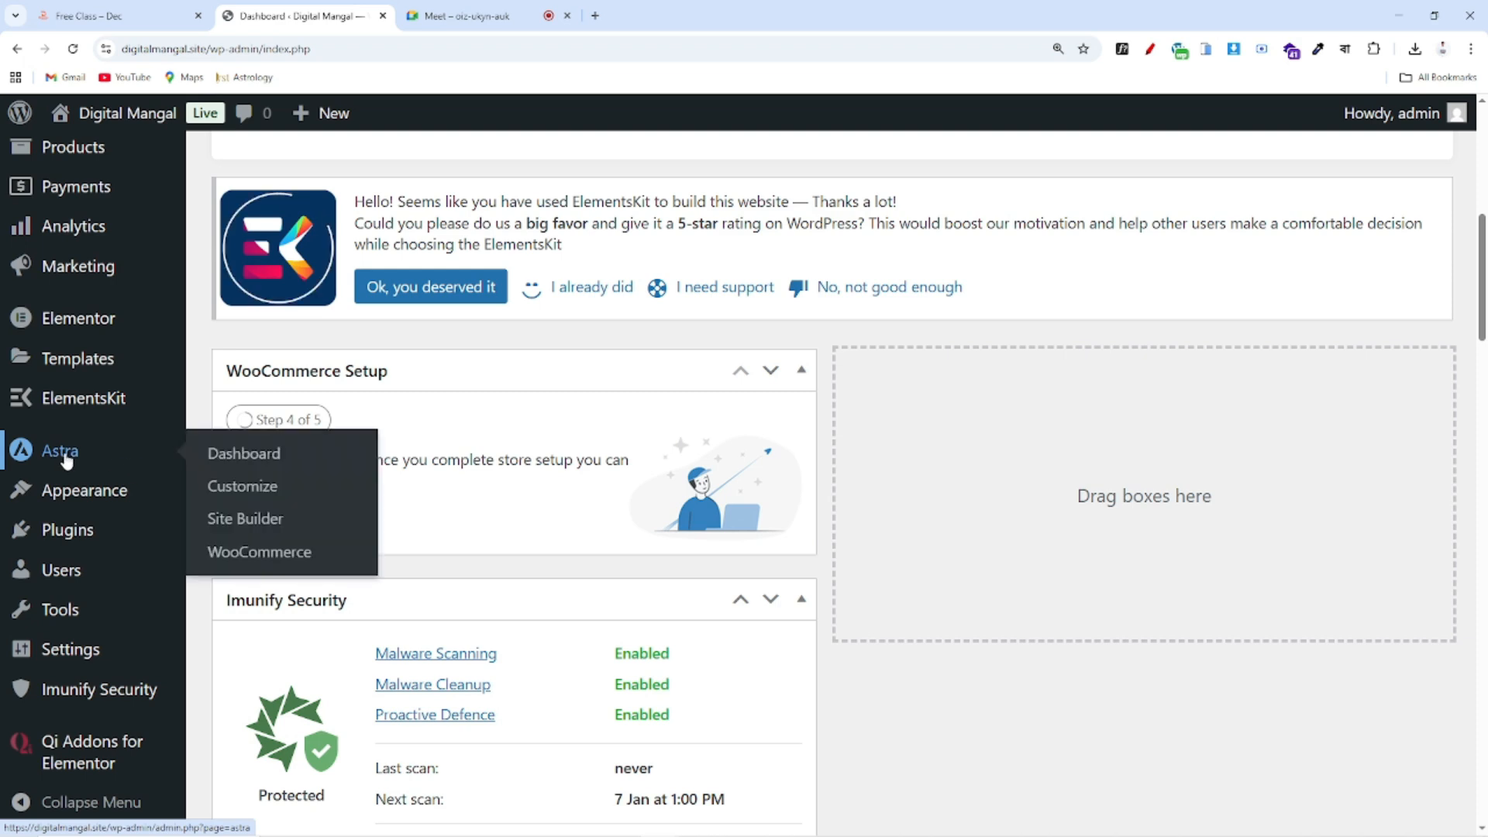
{"action": "mouse_move", "coordinate": [45, 517]}
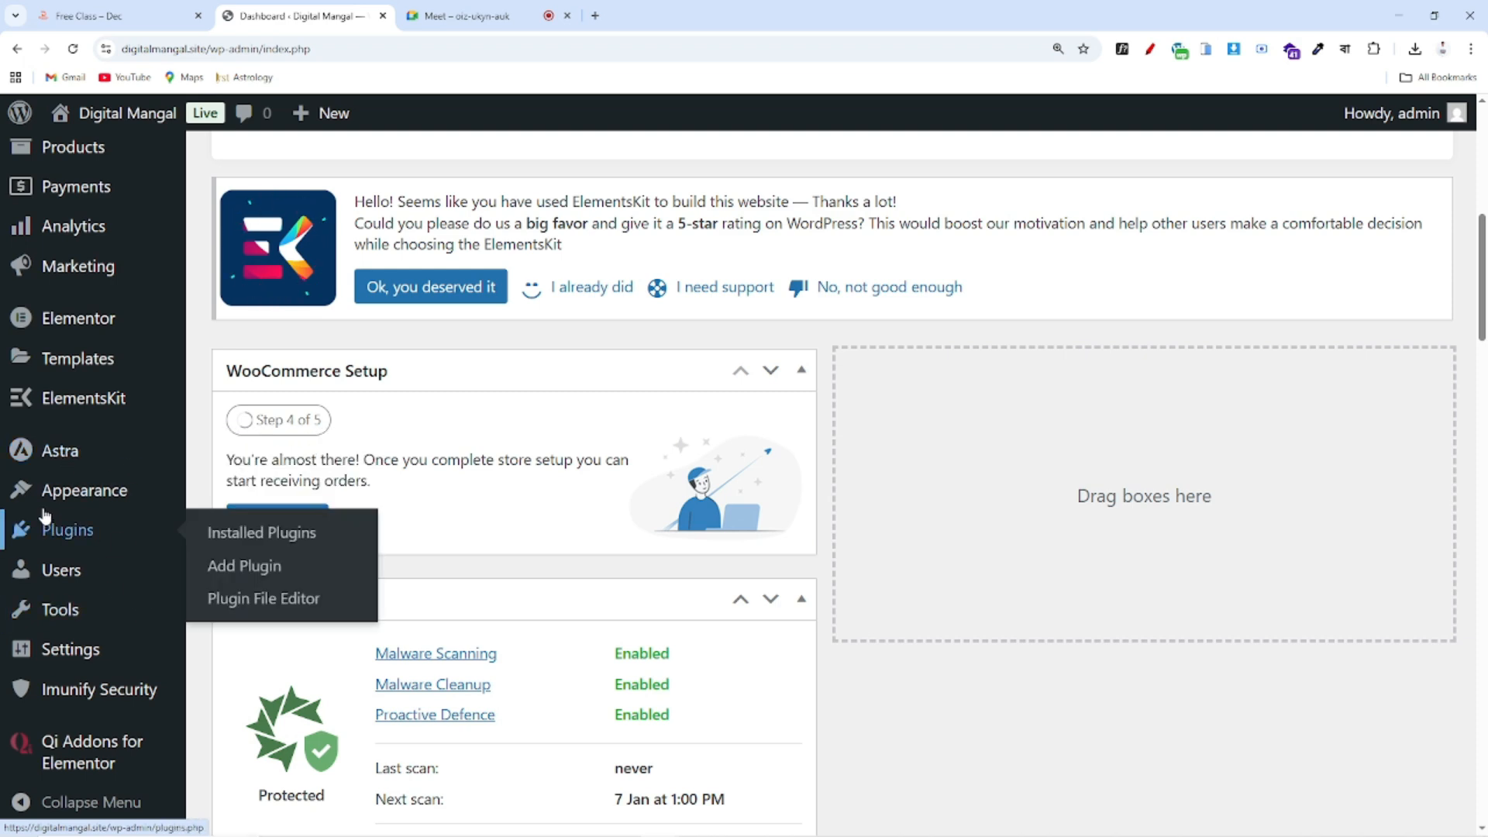
{"action": "mouse_move", "coordinate": [98, 503]}
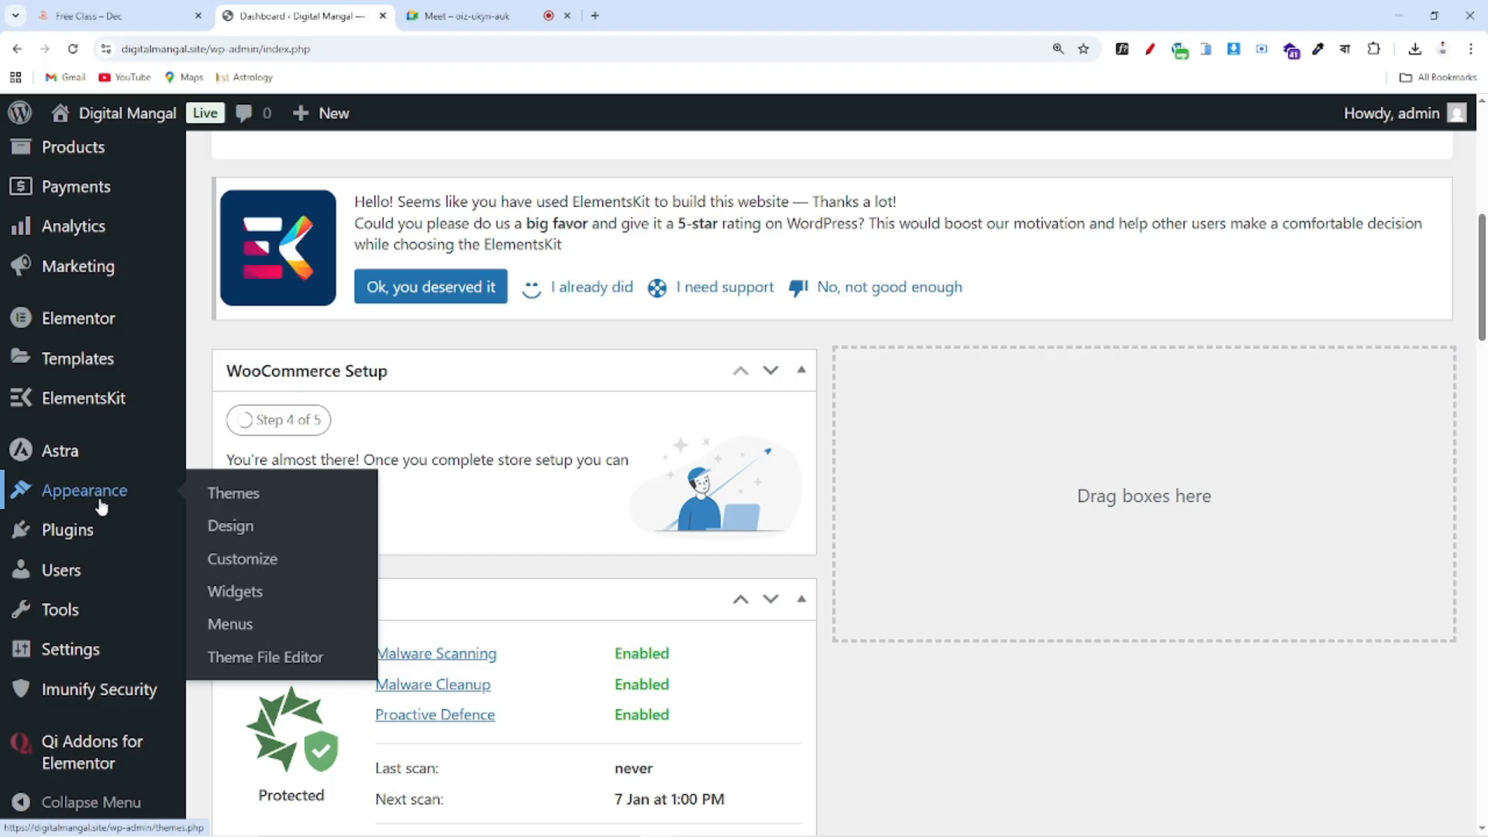
Open the Appearance > Menus screen and scroll through it
{"action": "left_click", "coordinate": [241, 634]}
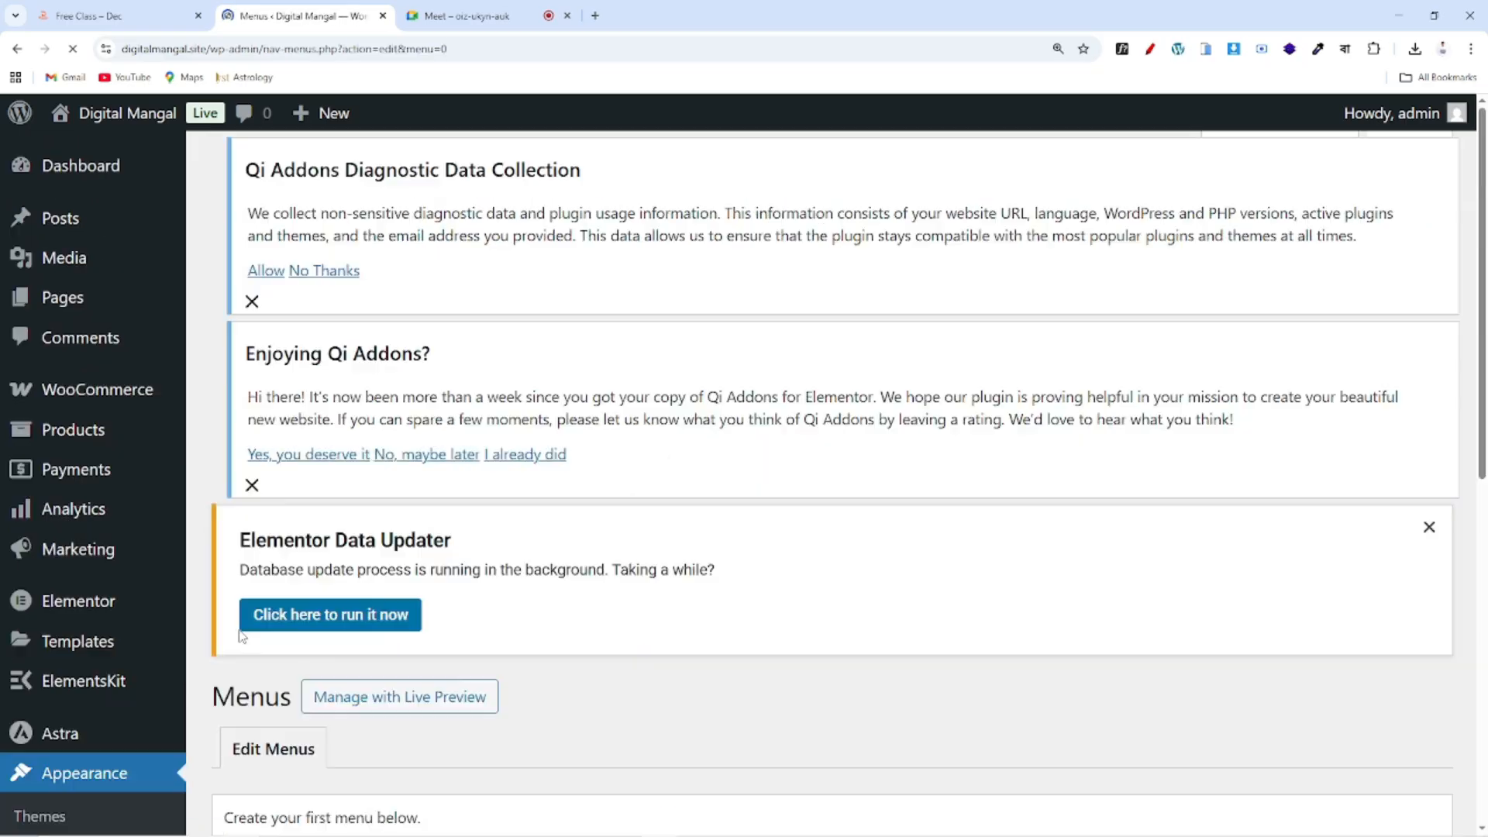
{"action": "scroll", "coordinate": [890, 388], "scroll_direction": "down", "scroll_amount": 3}
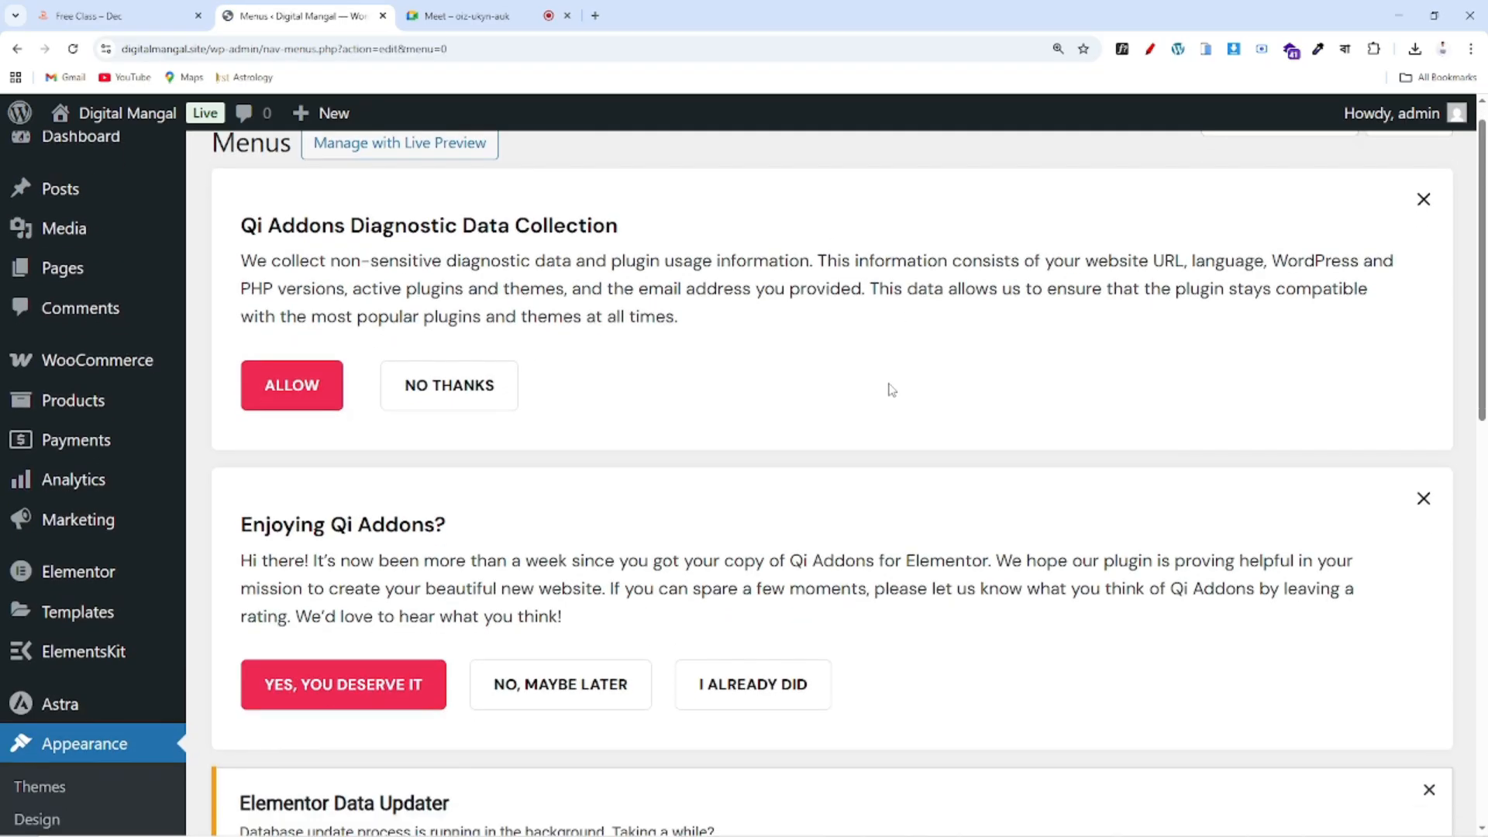
{"action": "scroll", "coordinate": [893, 397], "scroll_direction": "down", "scroll_amount": 10}
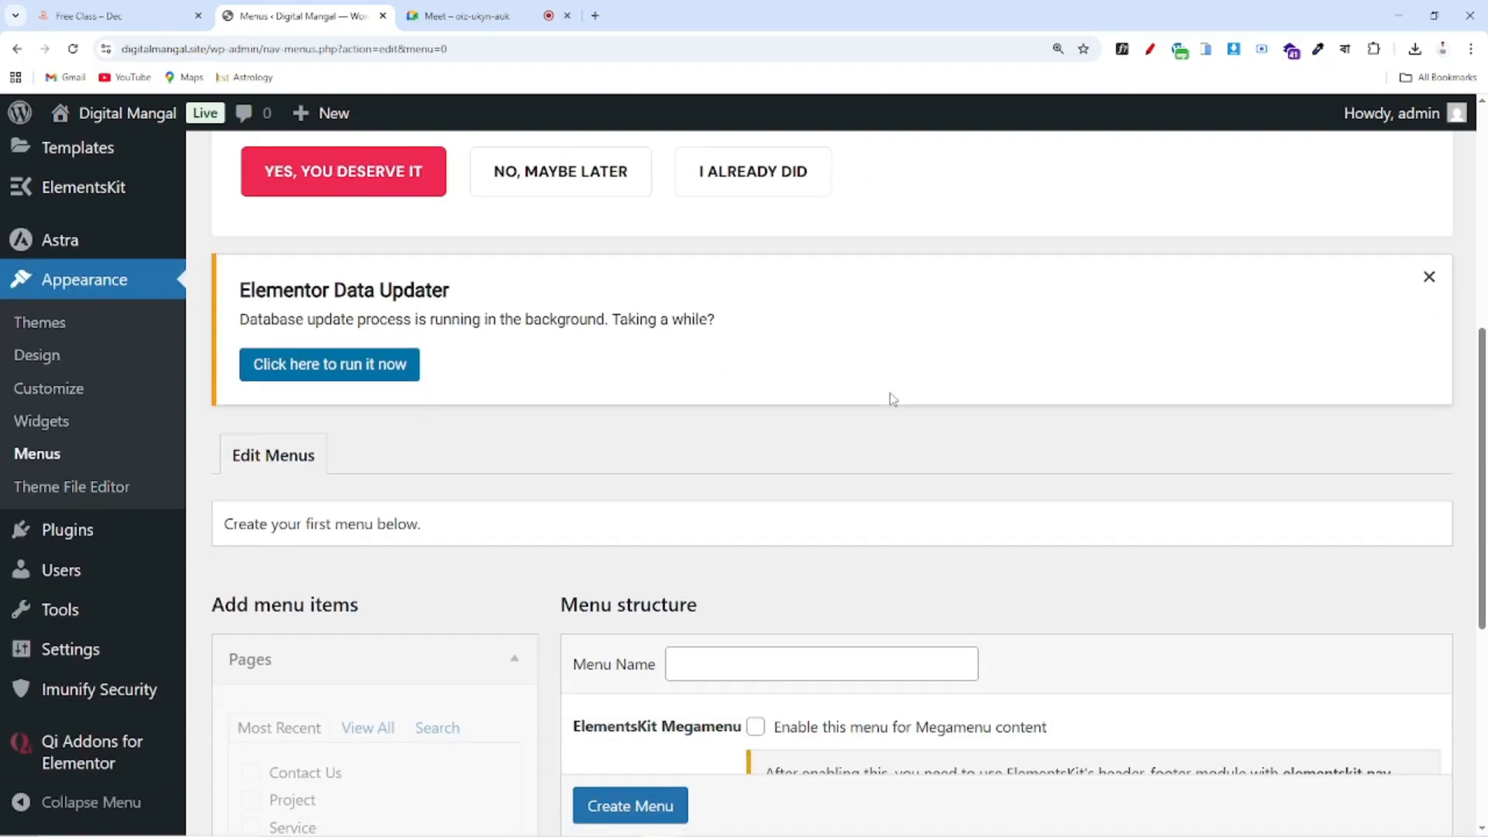
{"action": "scroll", "coordinate": [893, 397], "scroll_direction": "up", "scroll_amount": 2}
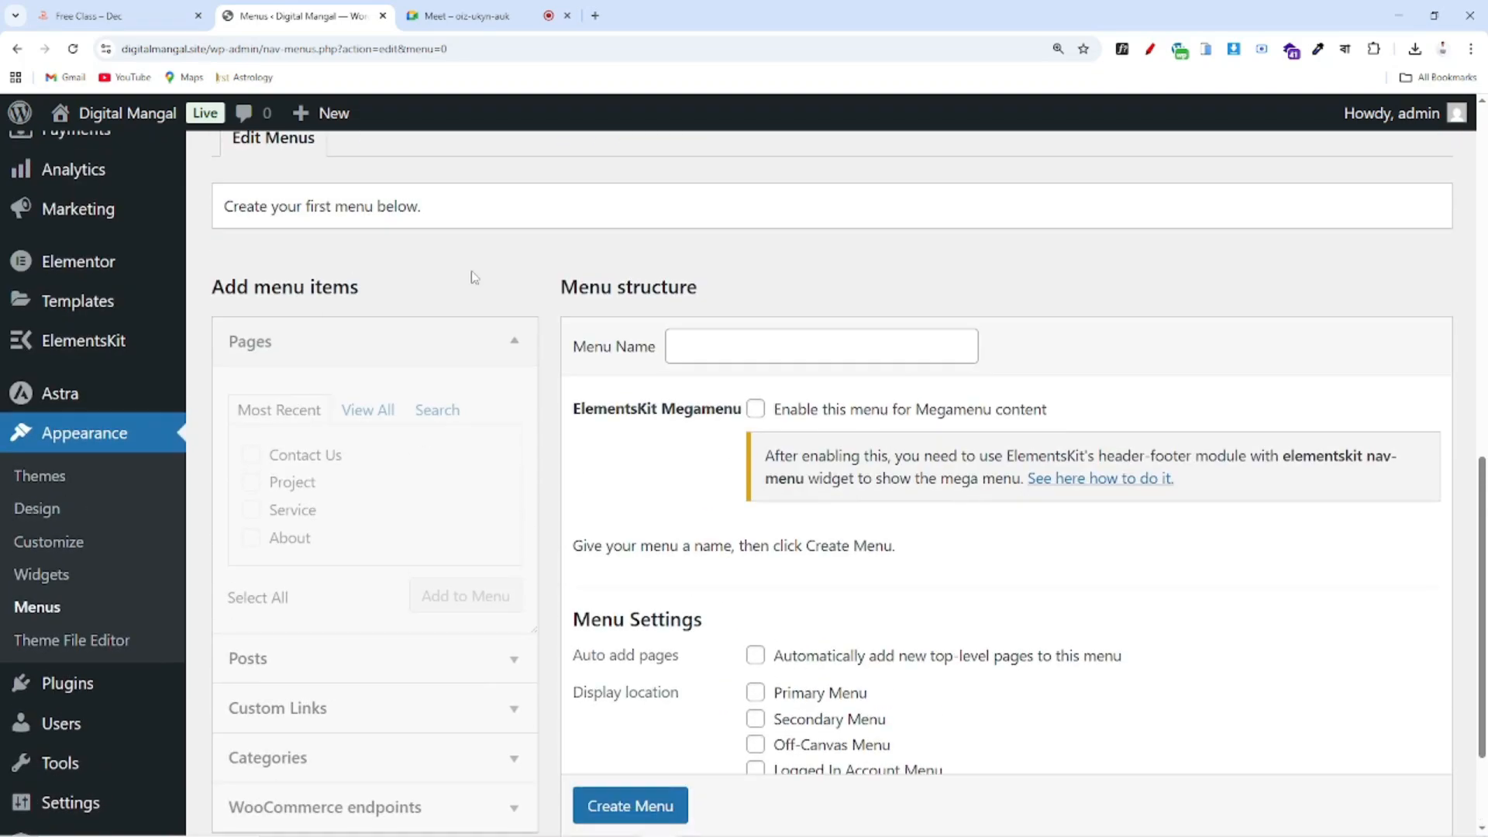
{"action": "scroll", "coordinate": [833, 422], "scroll_direction": "up", "scroll_amount": 5}
{"action": "scroll", "coordinate": [903, 451], "scroll_direction": "down", "scroll_amount": 6}
{"action": "scroll", "coordinate": [941, 422], "scroll_direction": "up", "scroll_amount": 11}
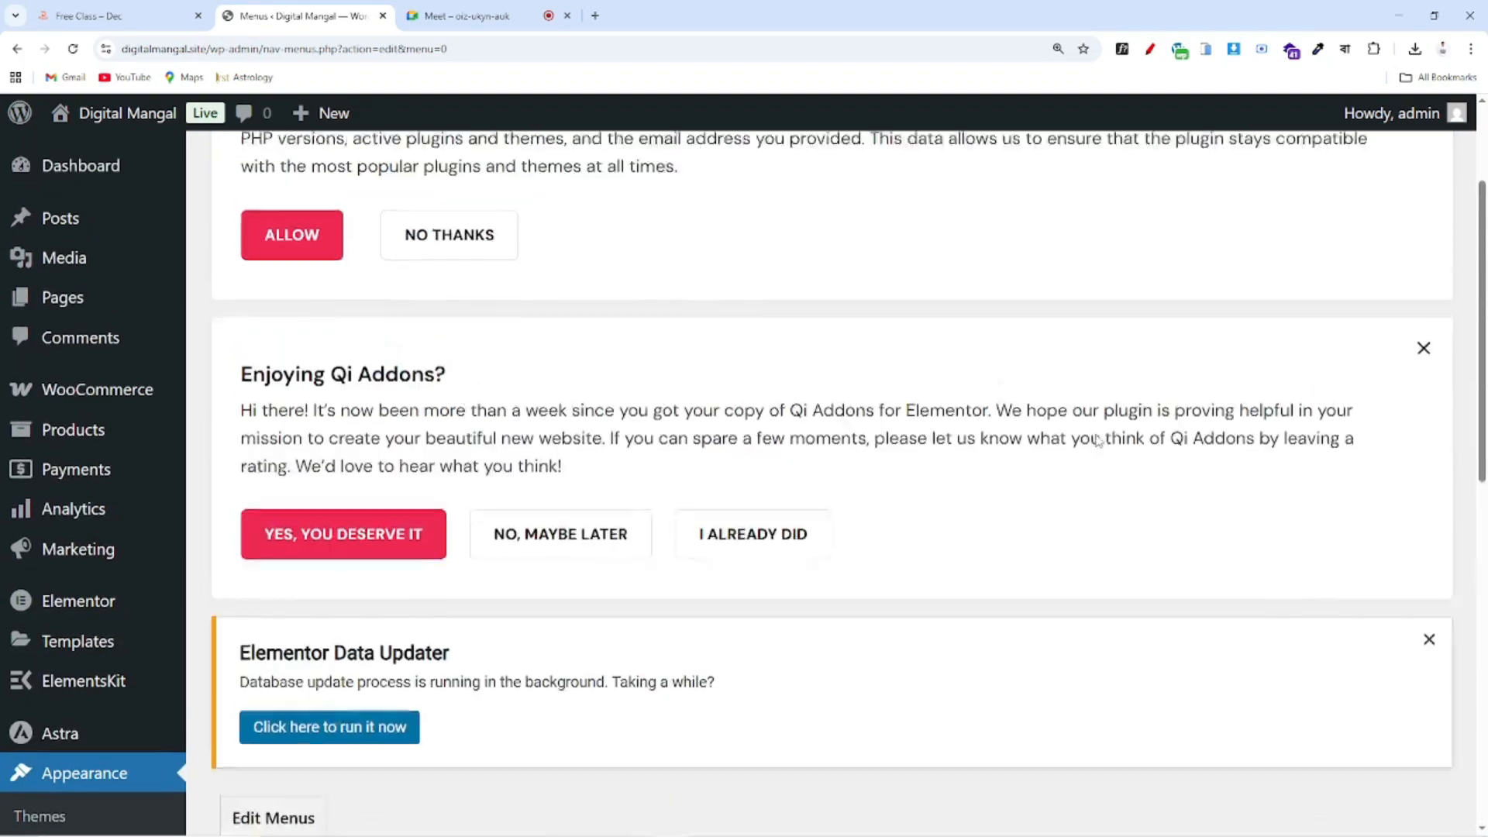
Decline the Qi Addons data collection request and dismiss its rating notice with NO, MAYBE LATER
{"action": "left_click", "coordinate": [415, 413]}
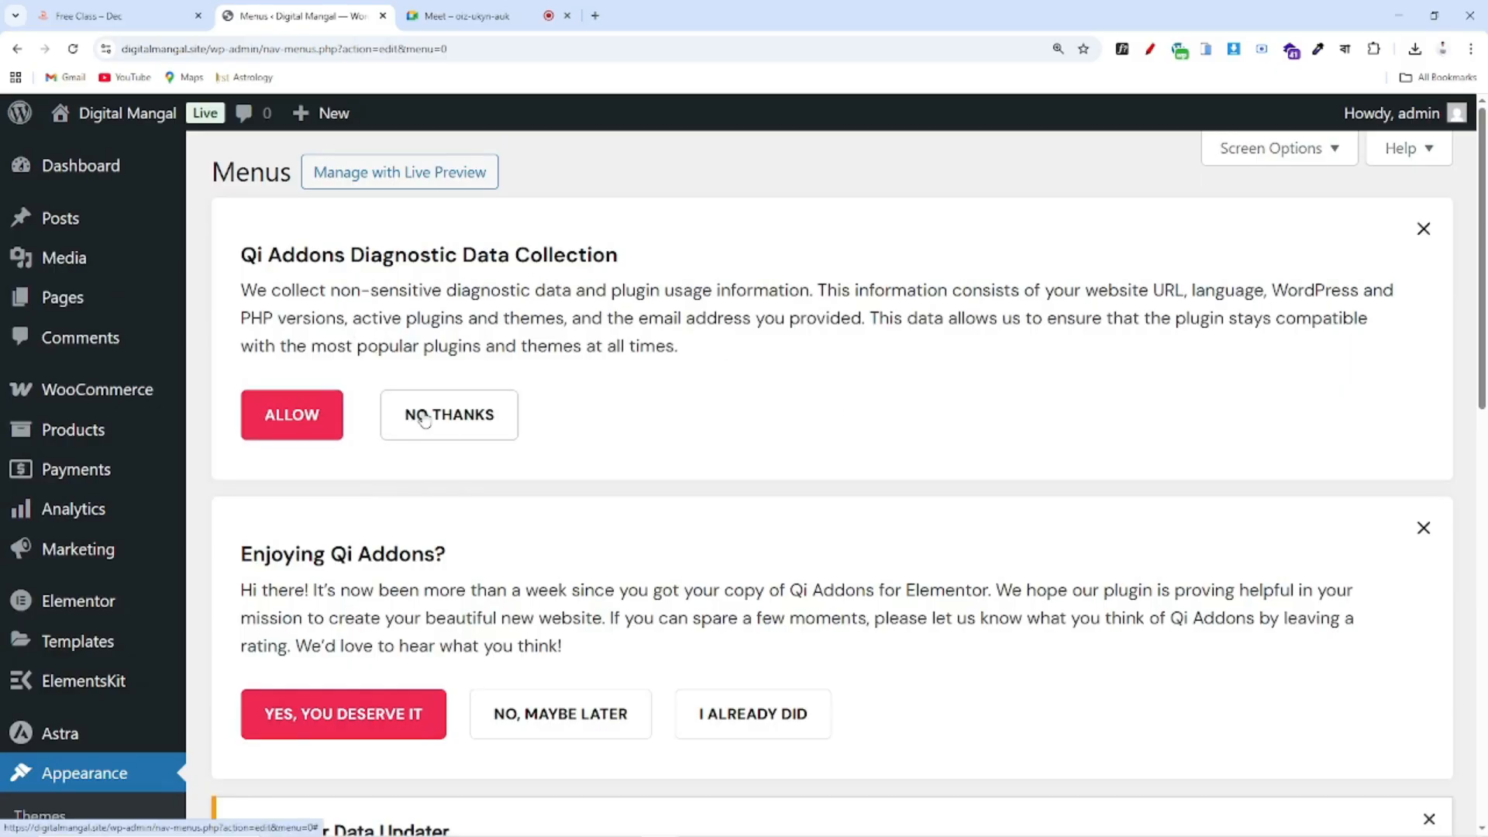
{"action": "scroll", "coordinate": [525, 417], "scroll_direction": "down", "scroll_amount": 4}
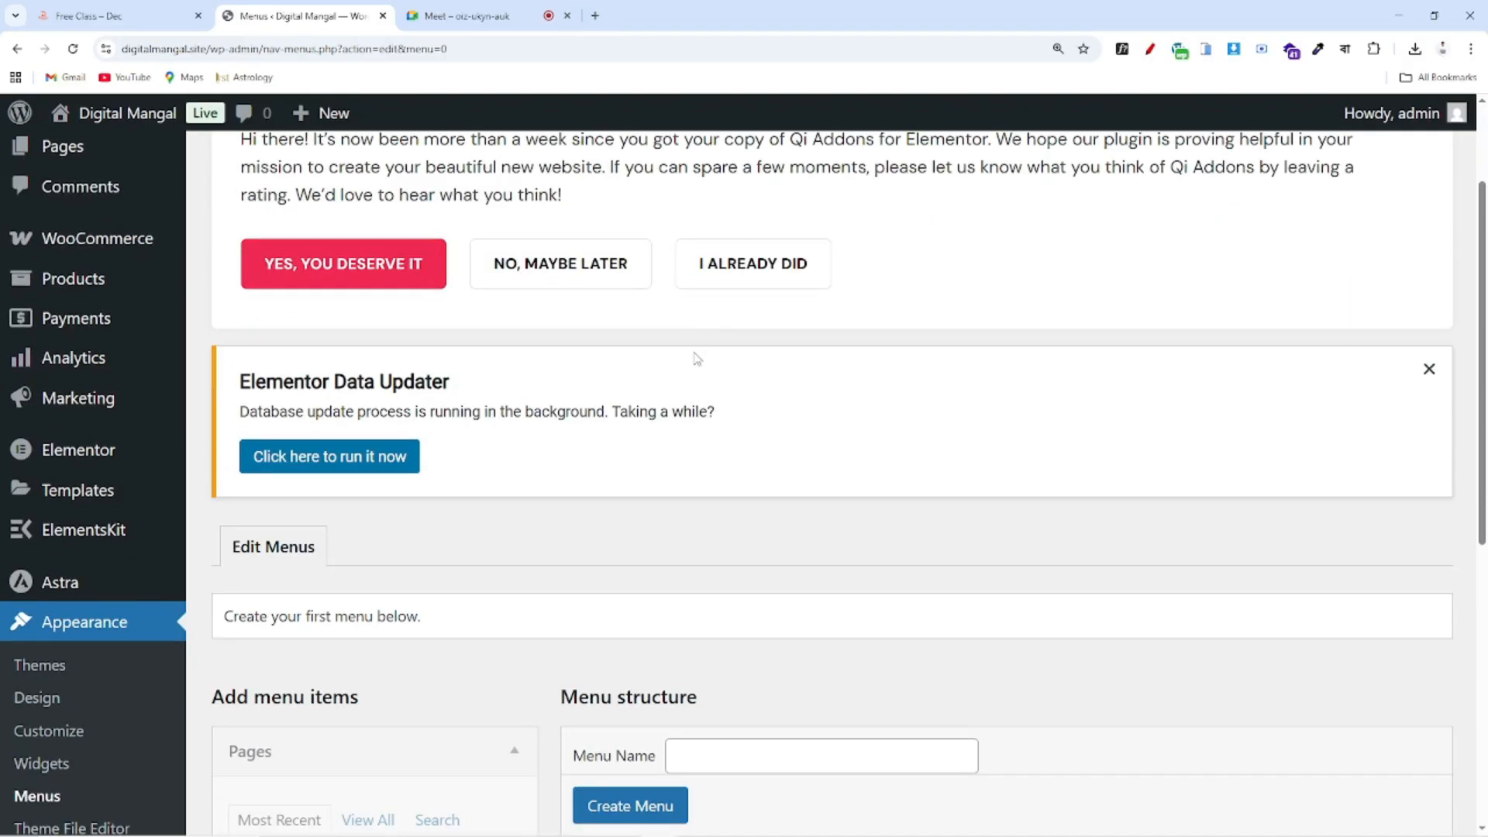
{"action": "left_click", "coordinate": [557, 279]}
{"action": "scroll", "coordinate": [767, 365], "scroll_direction": "up", "scroll_amount": 2}
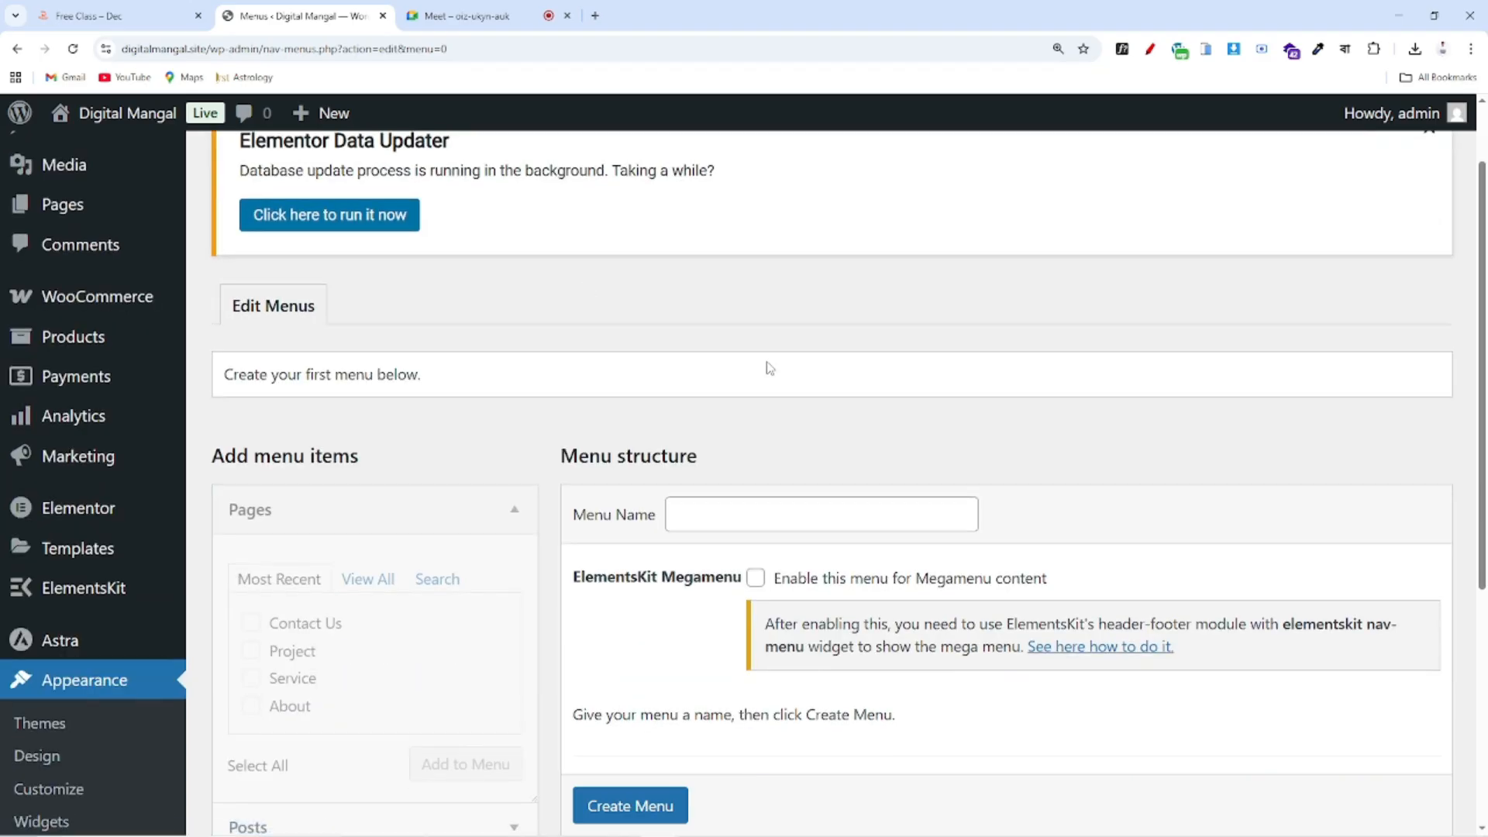
{"action": "scroll", "coordinate": [820, 400], "scroll_direction": "down", "scroll_amount": 5}
{"action": "scroll", "coordinate": [890, 372], "scroll_direction": "up", "scroll_amount": 3}
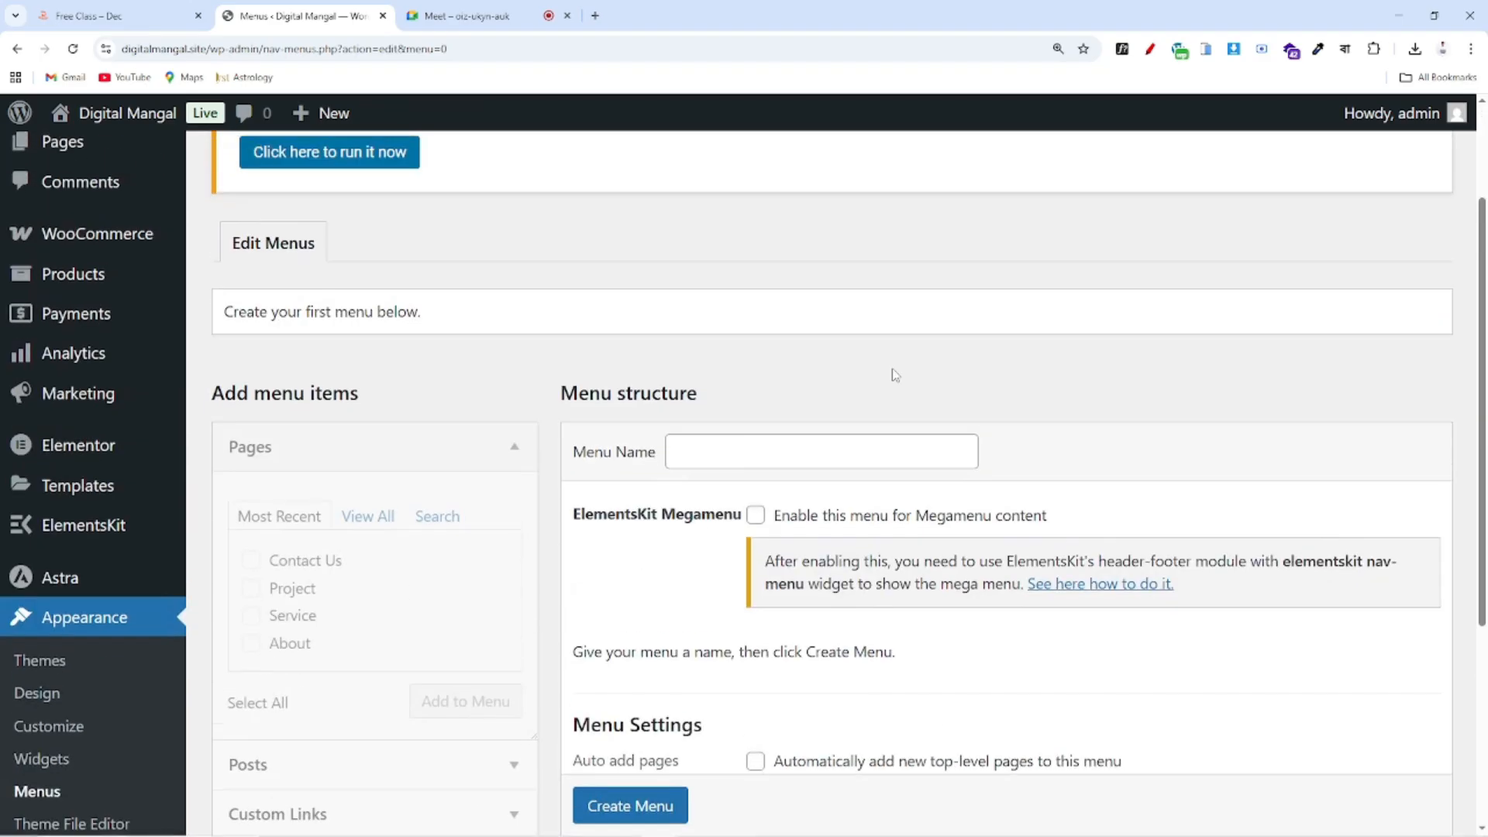
{"action": "scroll", "coordinate": [523, 345], "scroll_direction": "down", "scroll_amount": 4}
{"action": "scroll", "coordinate": [749, 347], "scroll_direction": "up", "scroll_amount": 1}
{"action": "scroll", "coordinate": [674, 350], "scroll_direction": "up", "scroll_amount": 2}
{"action": "scroll", "coordinate": [845, 311], "scroll_direction": "down", "scroll_amount": 2}
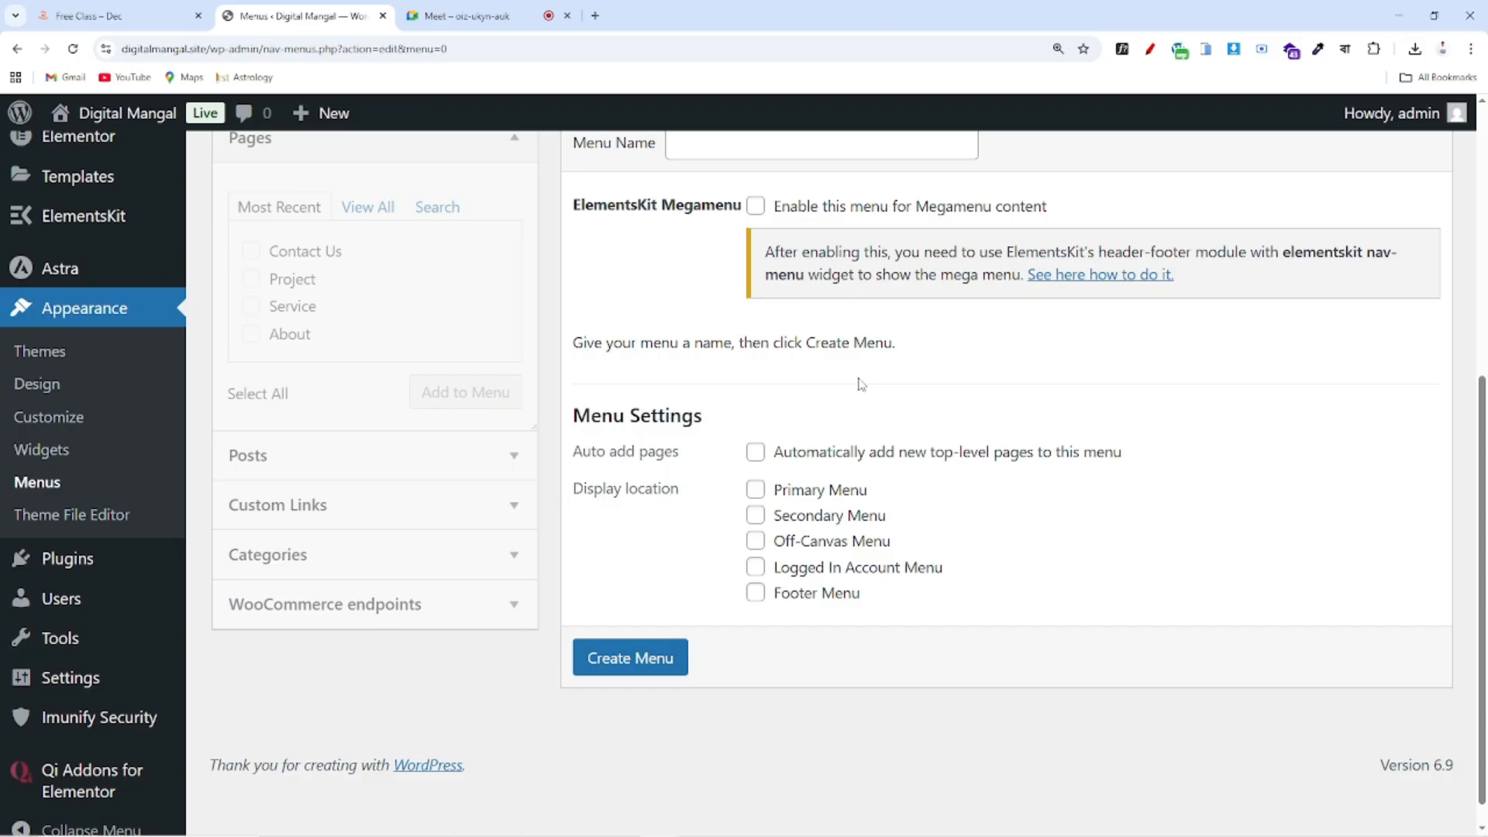
{"action": "scroll", "coordinate": [860, 384], "scroll_direction": "up", "scroll_amount": 2}
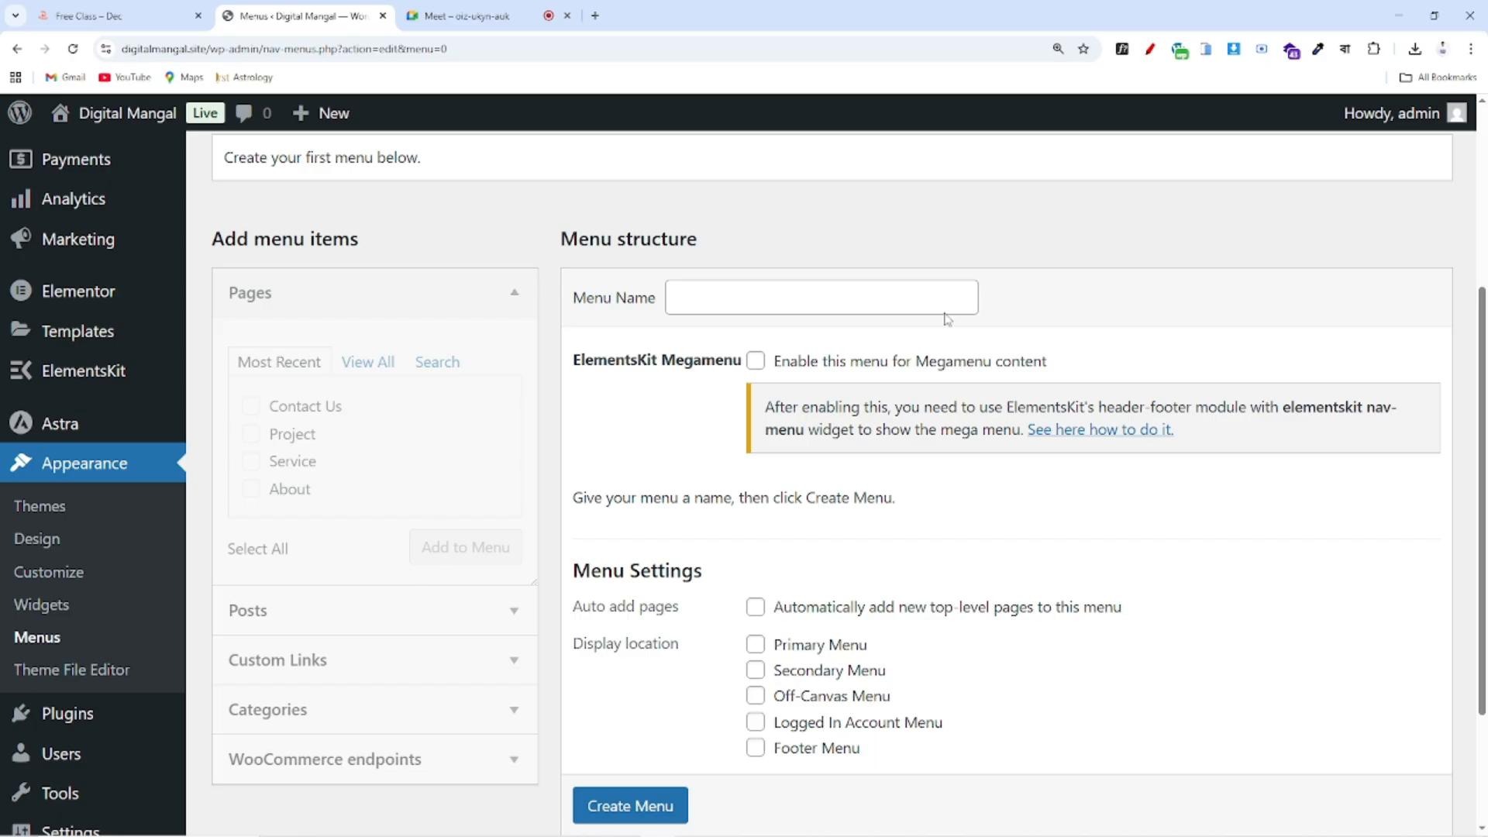
Name the new menu Header, tick the Primary Menu display location, and create it
{"action": "left_click", "coordinate": [771, 293]}
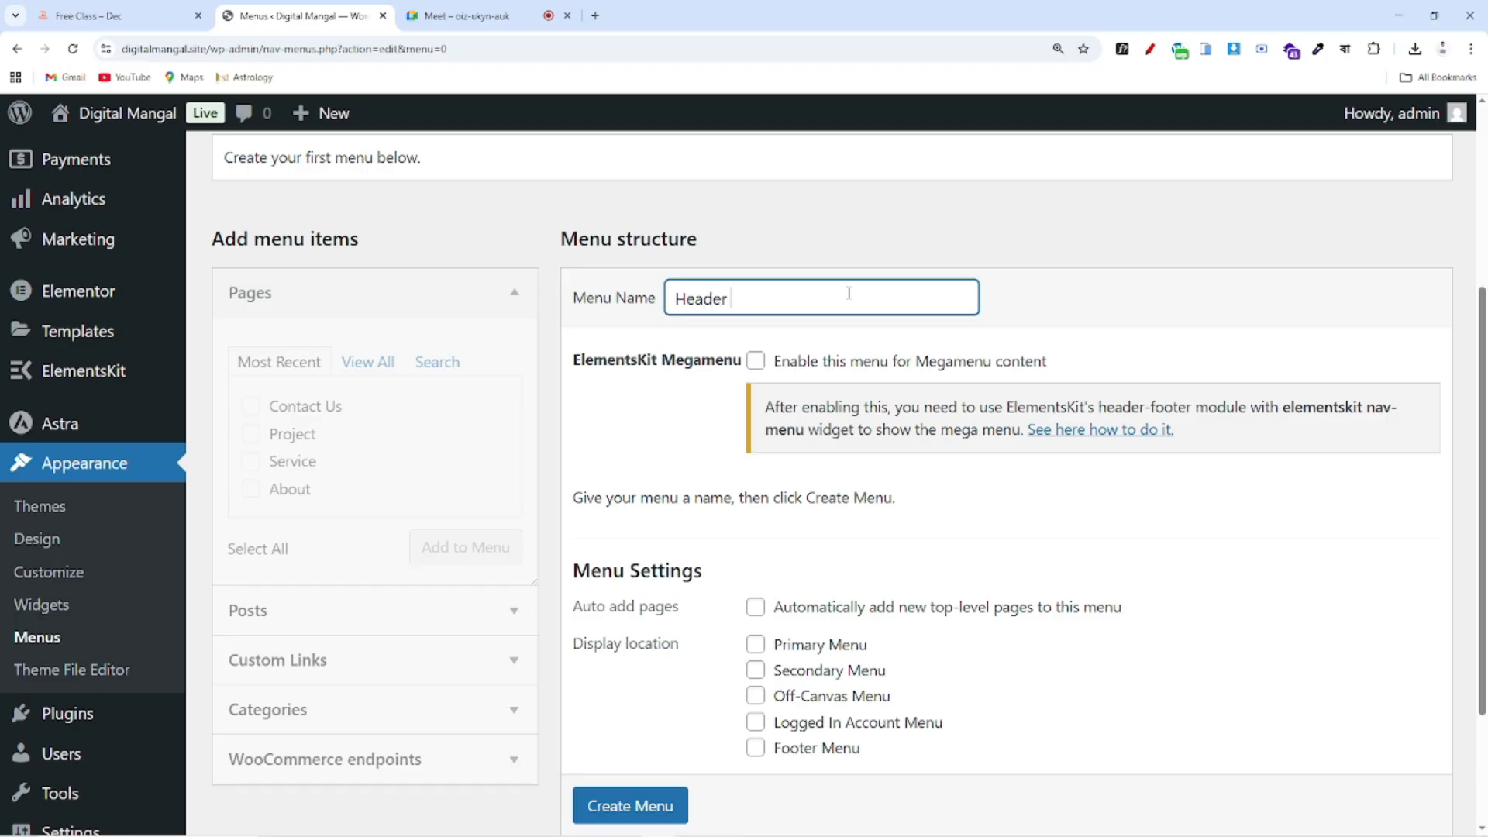
{"action": "scroll", "coordinate": [807, 329], "scroll_direction": "down", "scroll_amount": 3}
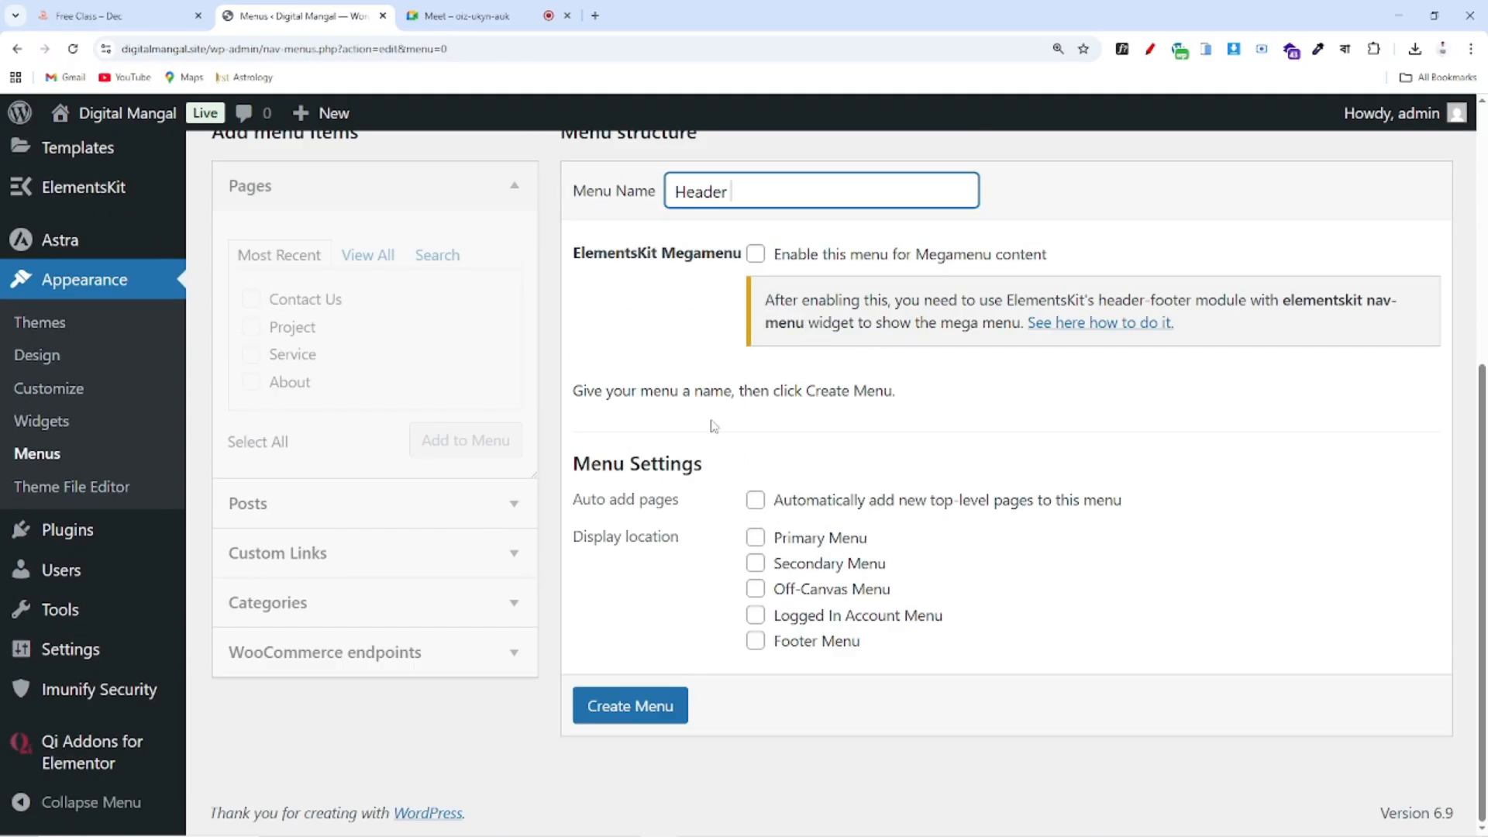
{"action": "left_click", "coordinate": [755, 539]}
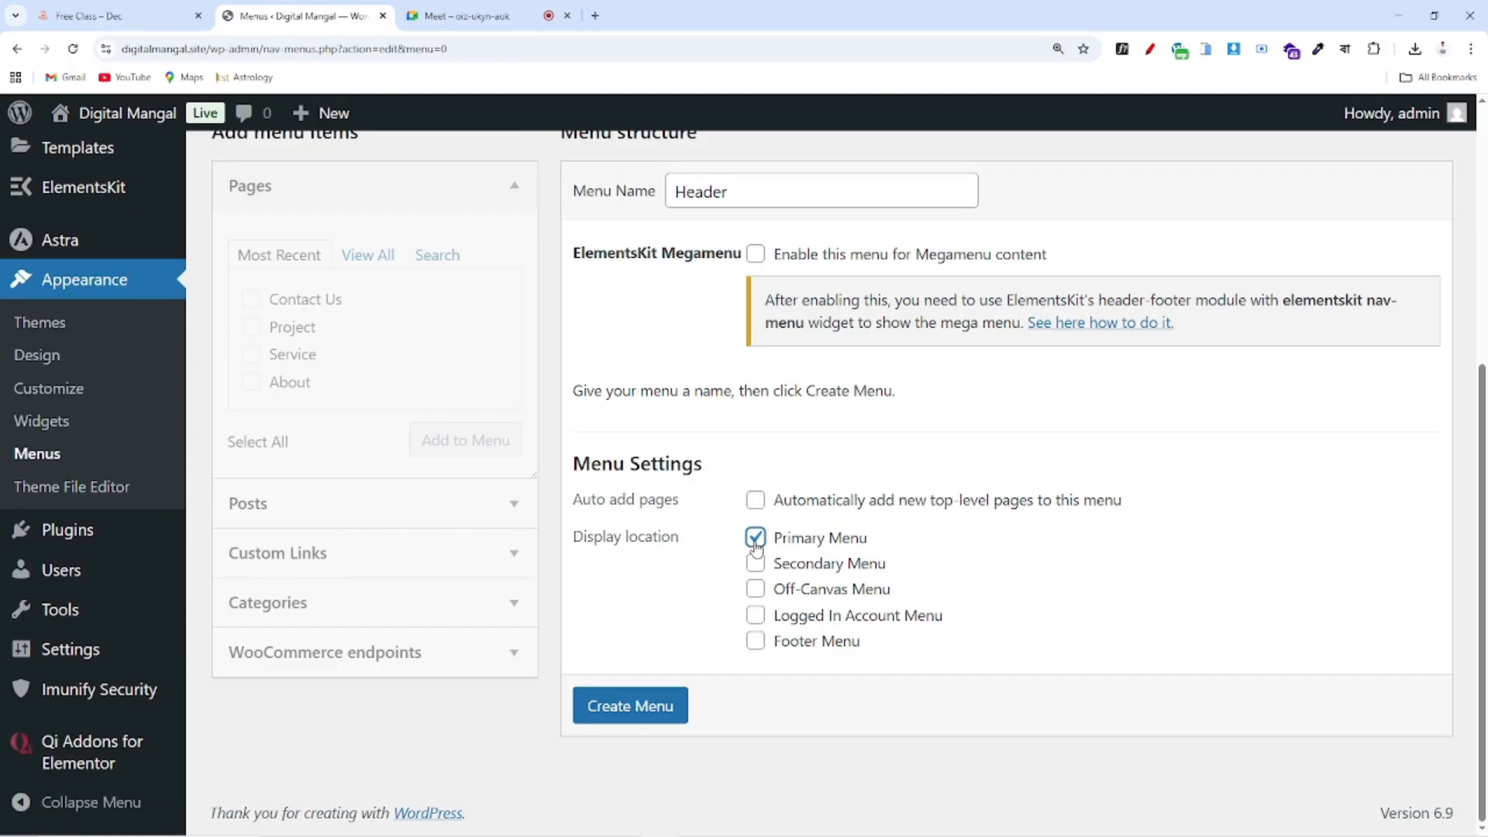
{"action": "left_click", "coordinate": [650, 706]}
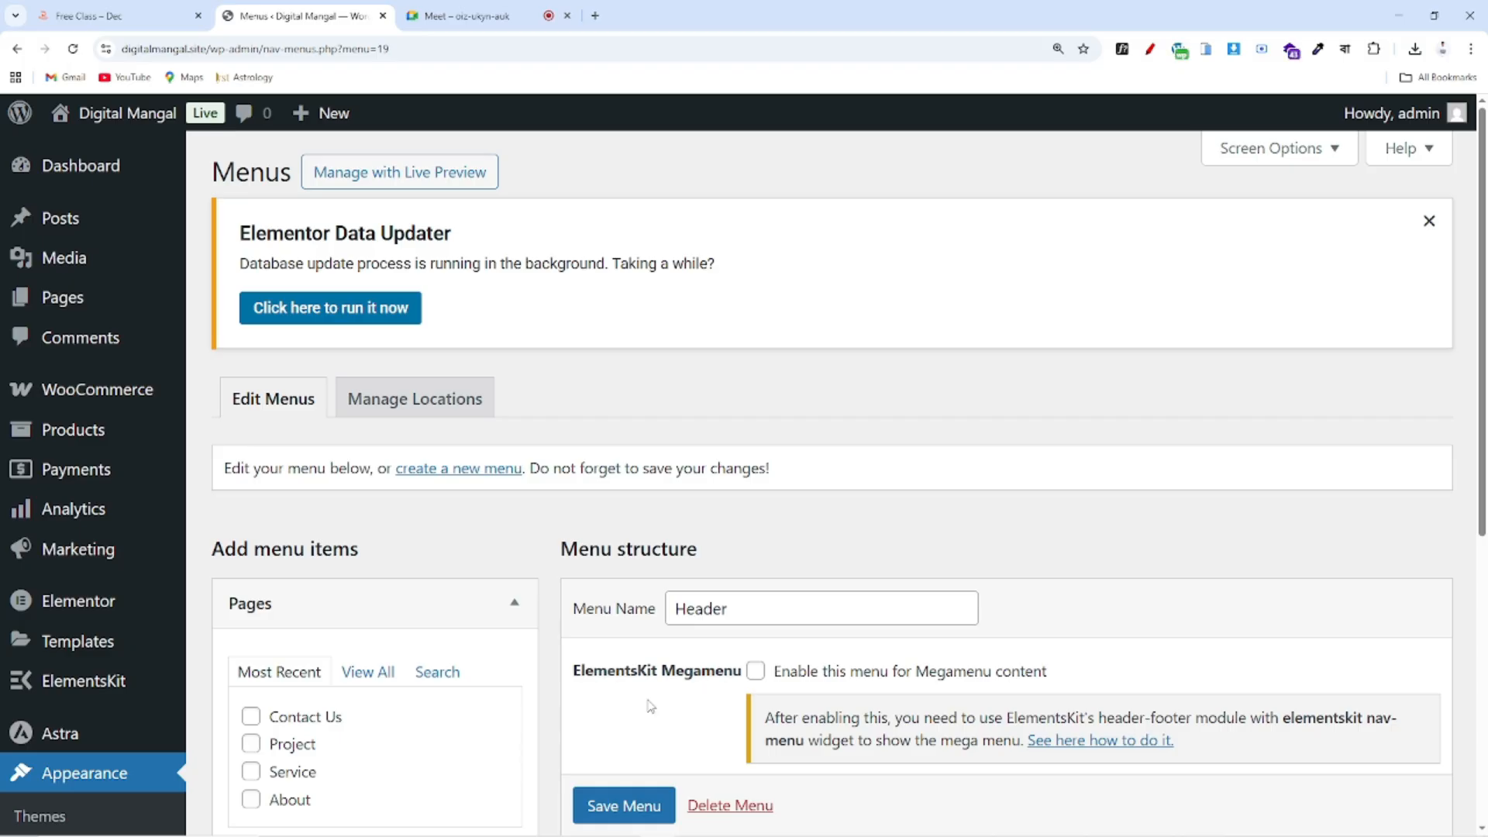
Use View All in the Pages box to list Home, About, Contact Us, Project and Service
{"action": "scroll", "coordinate": [812, 599], "scroll_direction": "down", "scroll_amount": 4}
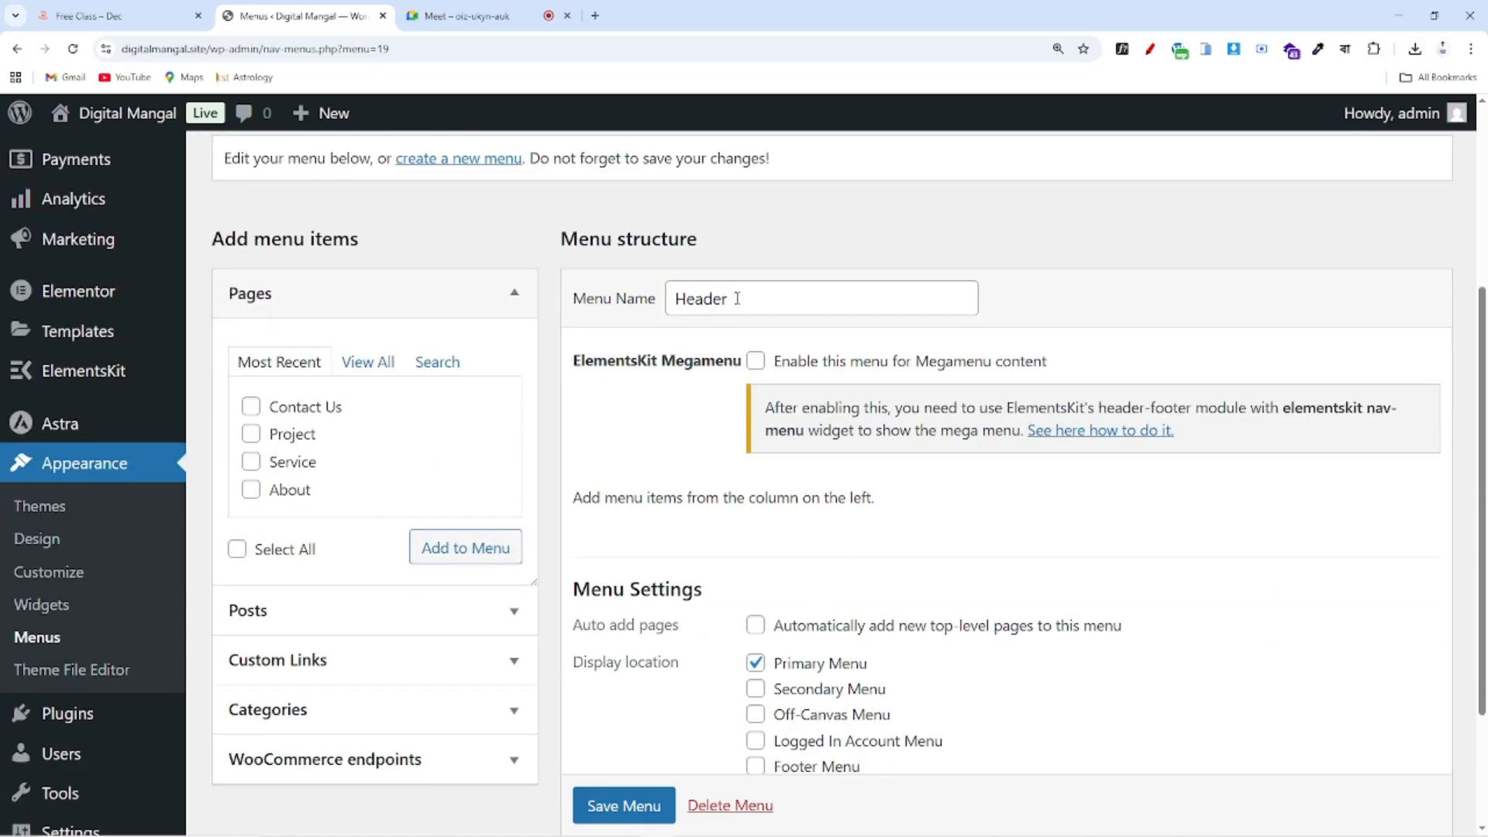
{"action": "scroll", "coordinate": [777, 440], "scroll_direction": "down", "scroll_amount": 3}
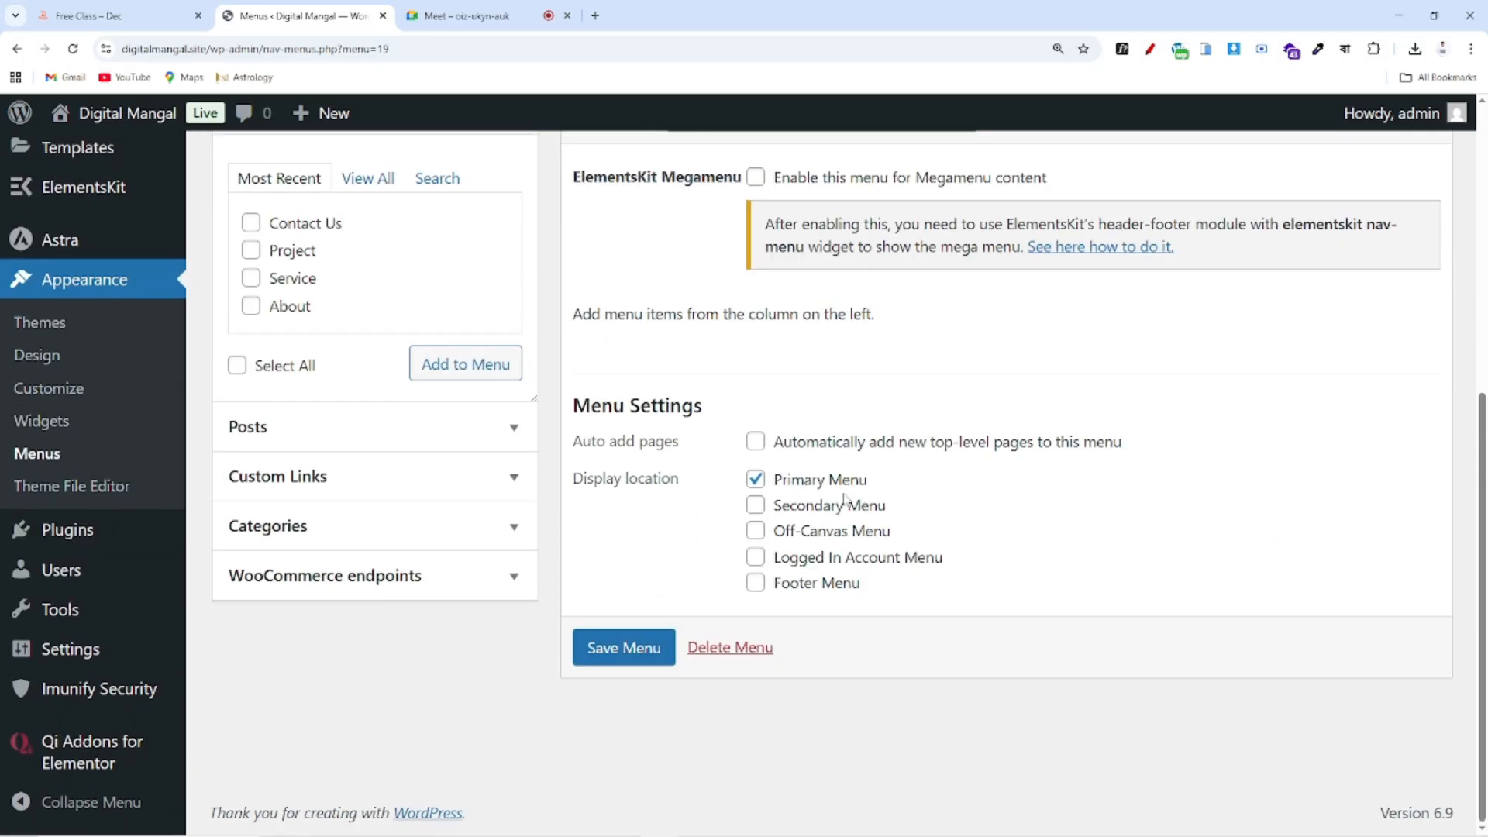
{"action": "scroll", "coordinate": [846, 492], "scroll_direction": "up", "scroll_amount": 1}
{"action": "scroll", "coordinate": [1045, 429], "scroll_direction": "up", "scroll_amount": 3}
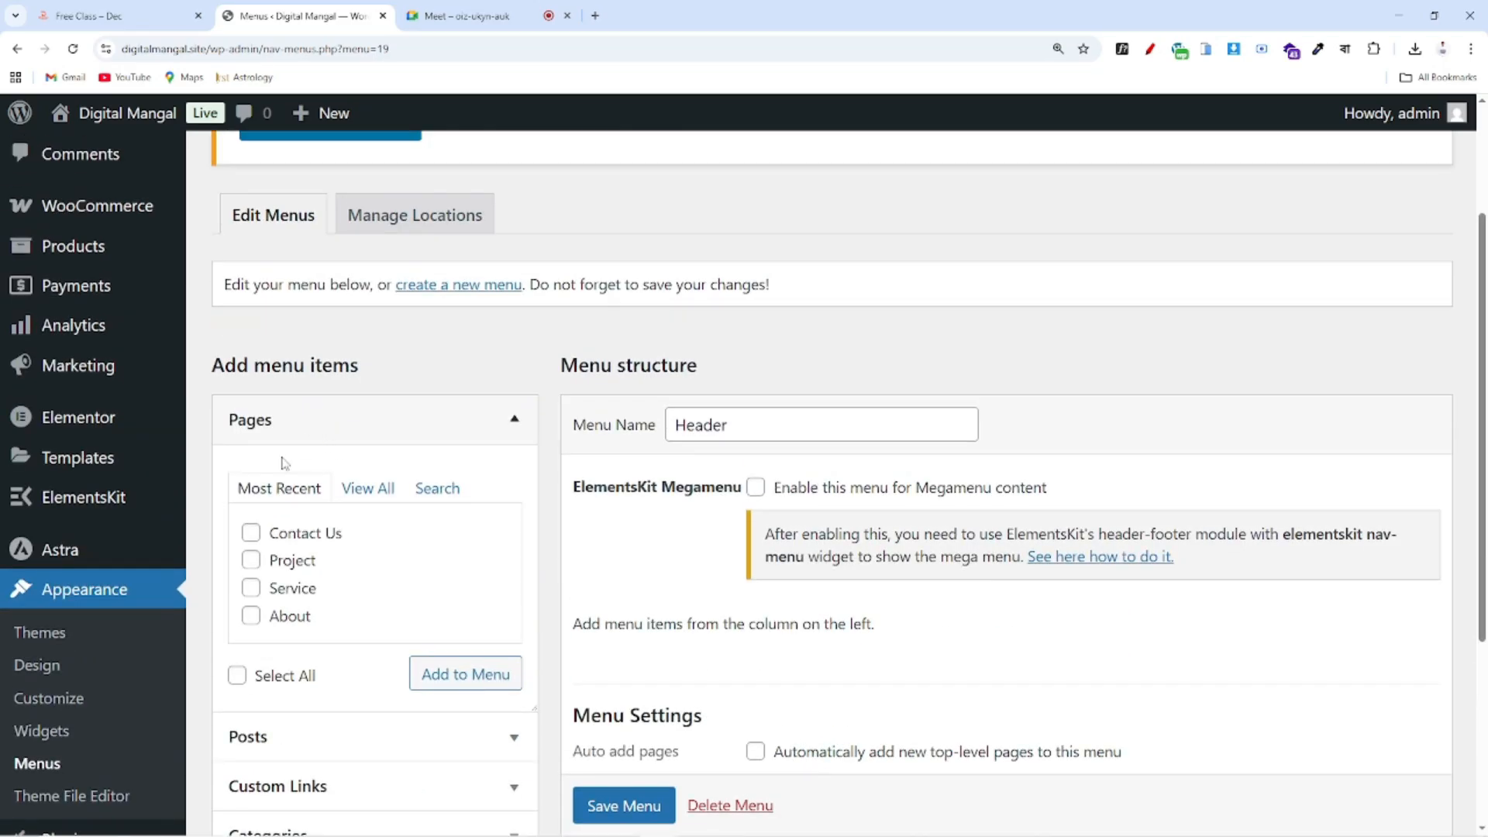
{"action": "scroll", "coordinate": [422, 348], "scroll_direction": "down", "scroll_amount": 3}
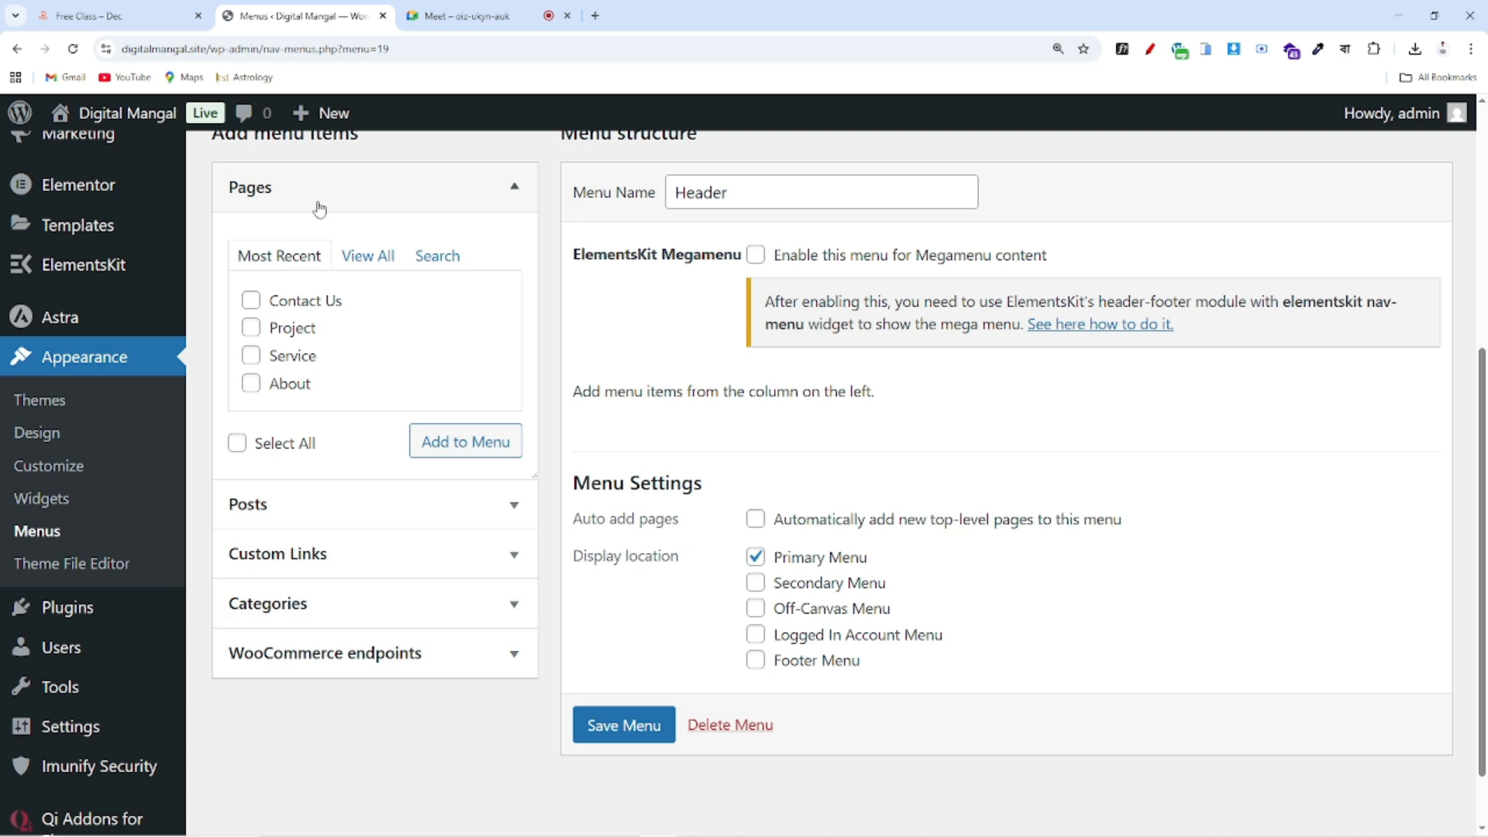
{"action": "scroll", "coordinate": [391, 449], "scroll_direction": "up", "scroll_amount": 2}
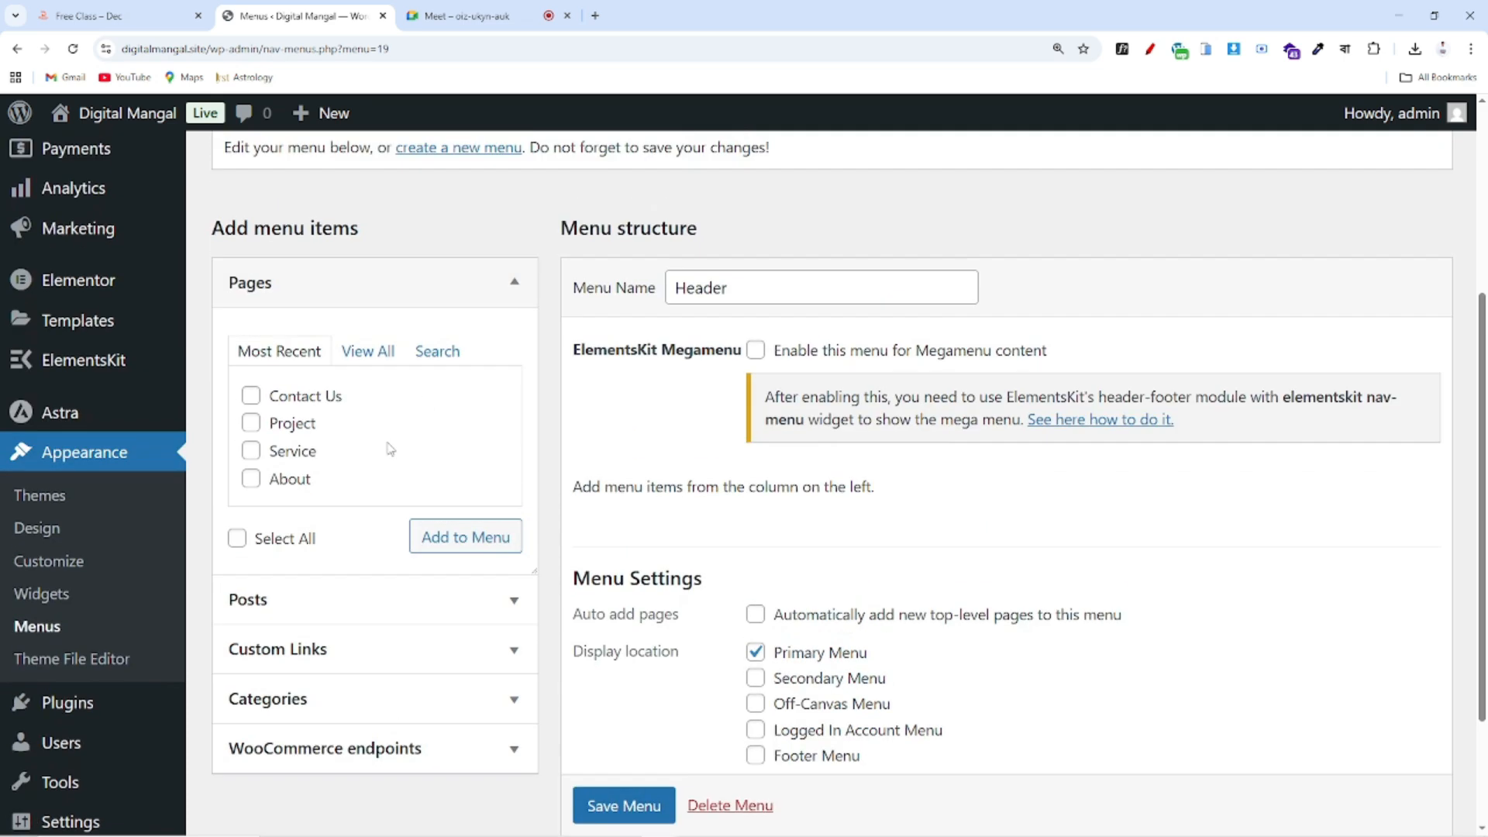
{"action": "scroll", "coordinate": [368, 561], "scroll_direction": "down", "scroll_amount": 1}
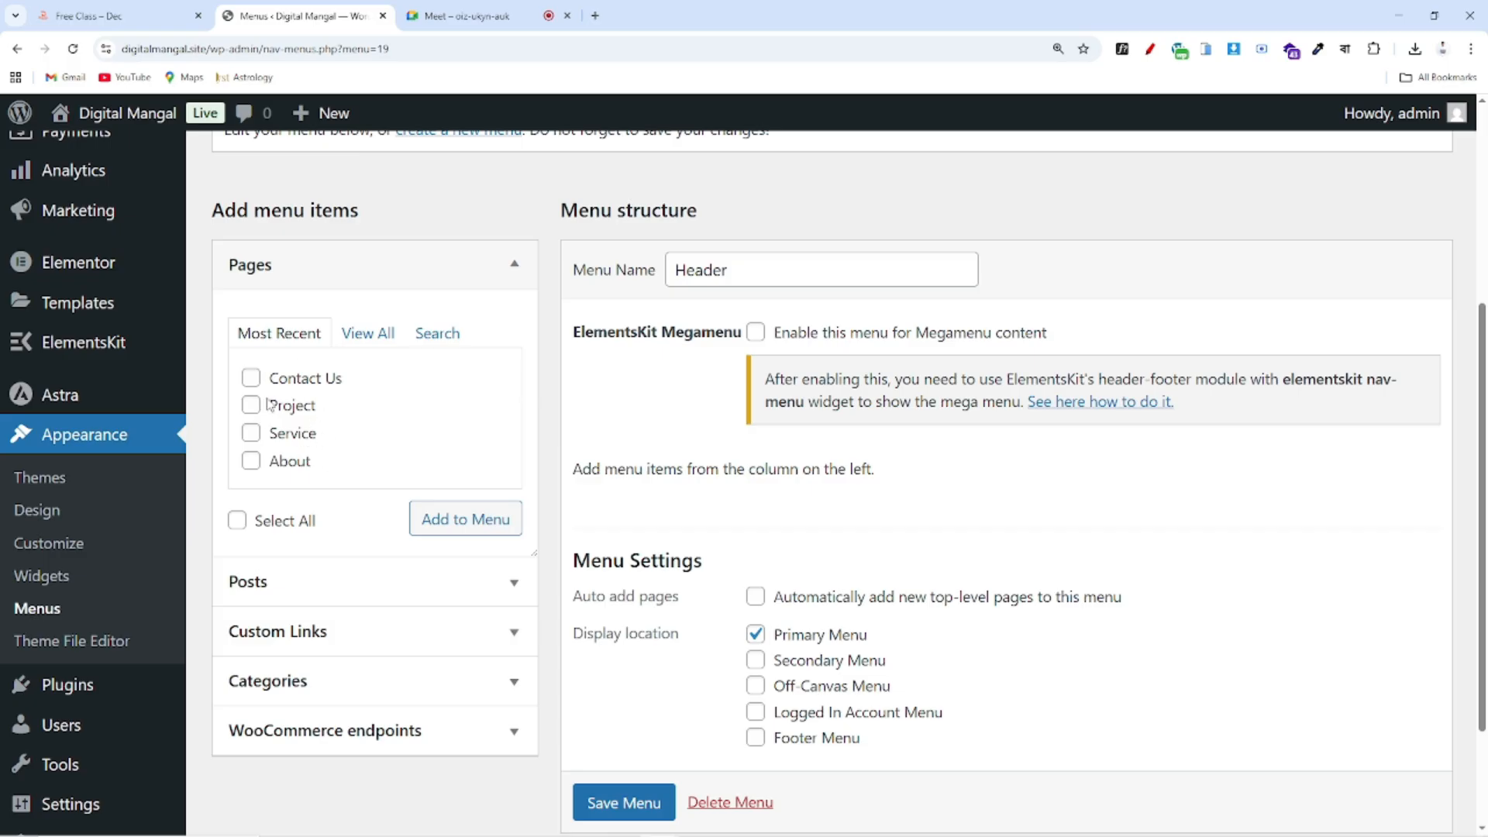
{"action": "left_click", "coordinate": [372, 343]}
{"action": "scroll", "coordinate": [378, 355], "scroll_direction": "down", "scroll_amount": 2}
{"action": "scroll", "coordinate": [256, 329], "scroll_direction": "up", "scroll_amount": 1}
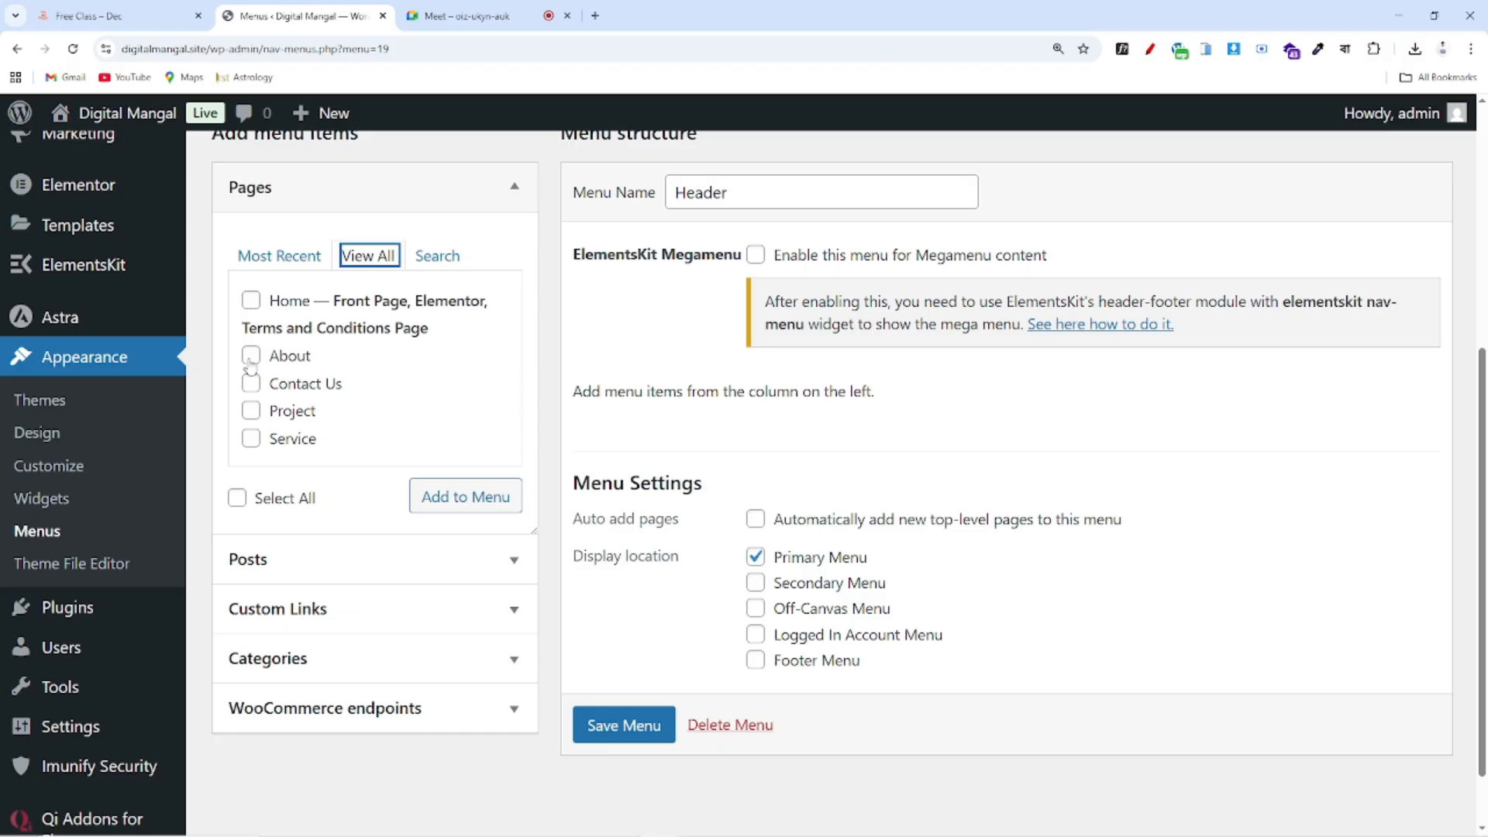
Tick Home, About, Contact Us, Project and Service and add them to the Header menu
{"action": "left_click", "coordinate": [236, 498]}
{"action": "left_click", "coordinate": [236, 498]}
{"action": "left_click", "coordinate": [250, 301]}
{"action": "left_click", "coordinate": [251, 356]}
{"action": "left_click", "coordinate": [251, 382]}
{"action": "left_click", "coordinate": [251, 412]}
{"action": "left_click", "coordinate": [251, 438]}
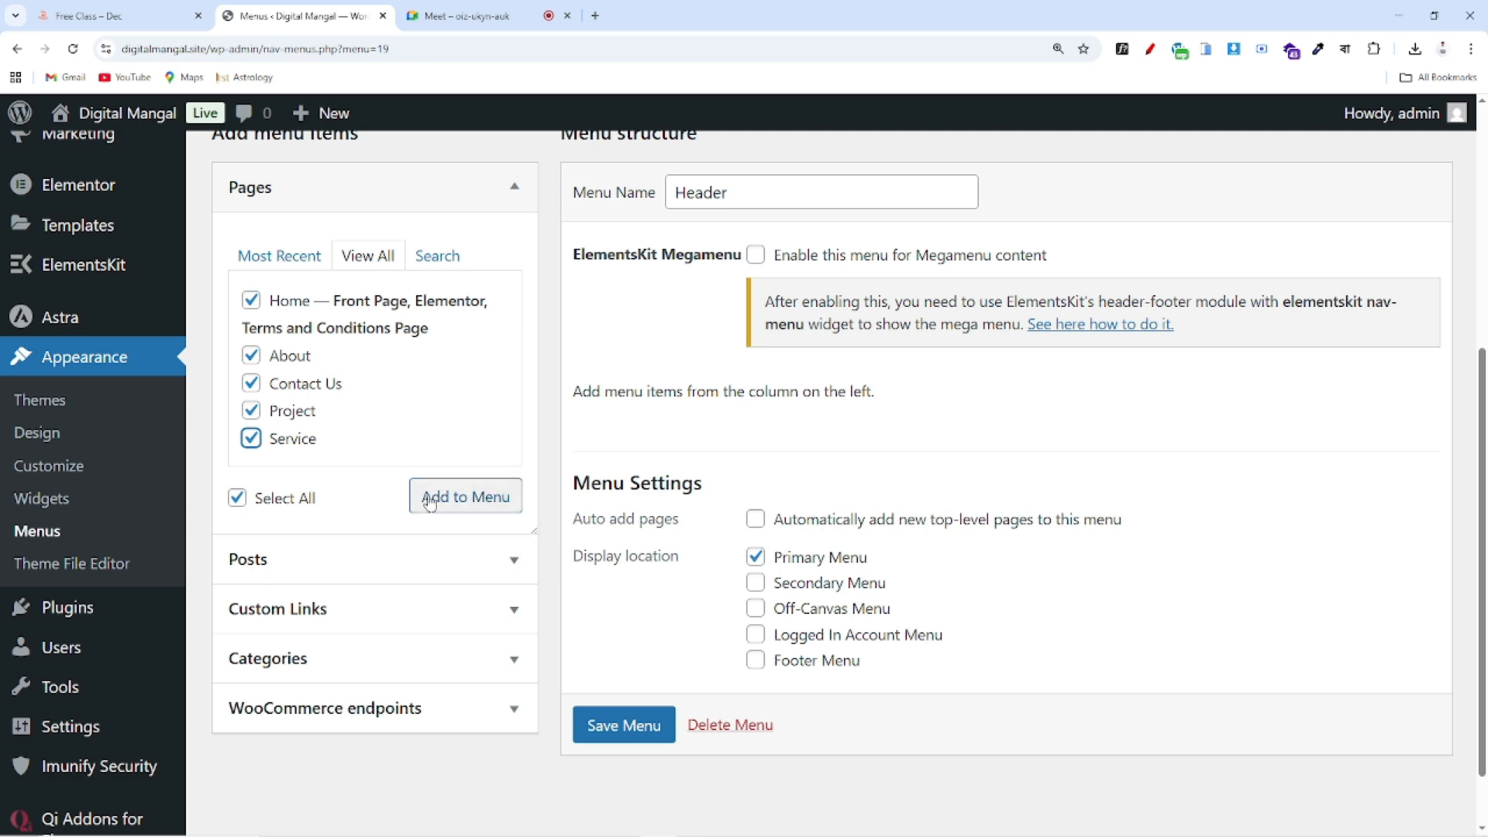
{"action": "left_click", "coordinate": [466, 504]}
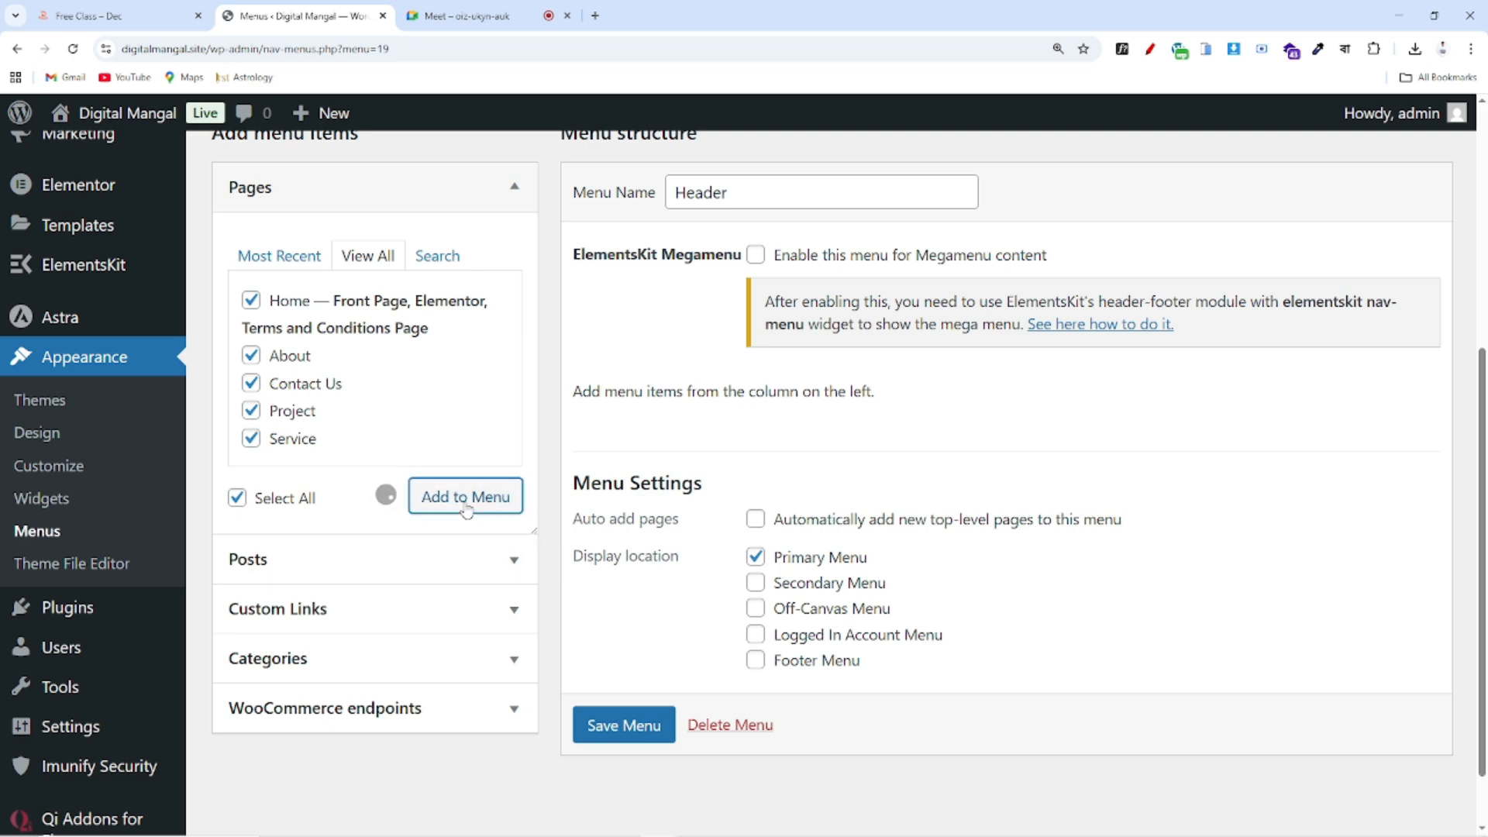
Compare the new Header menu structure against the live portfolio site's navigation
{"action": "scroll", "coordinate": [1022, 471], "scroll_direction": "down", "scroll_amount": 3}
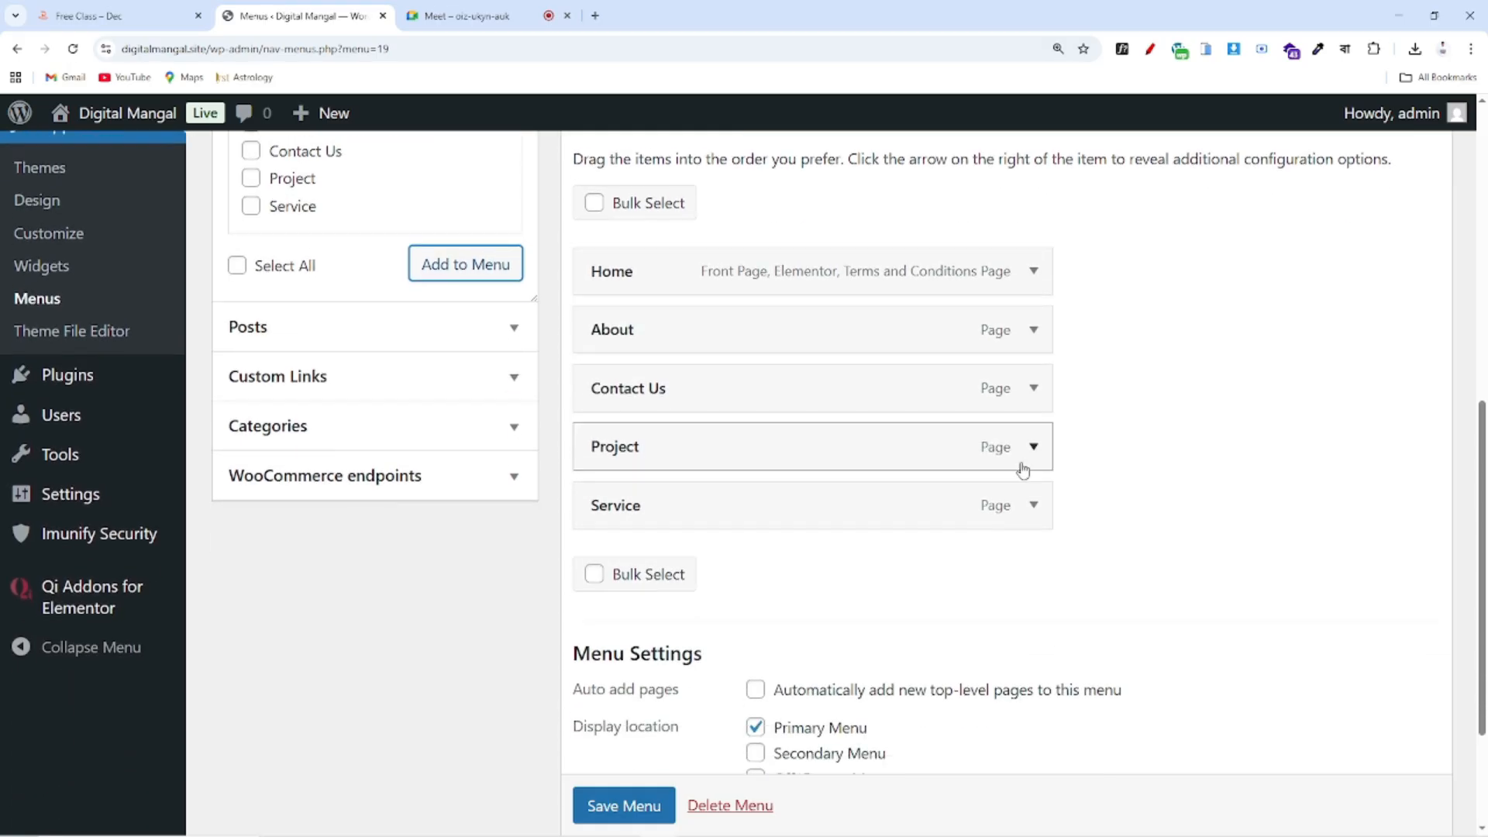
{"action": "scroll", "coordinate": [1023, 470], "scroll_direction": "up", "scroll_amount": 1}
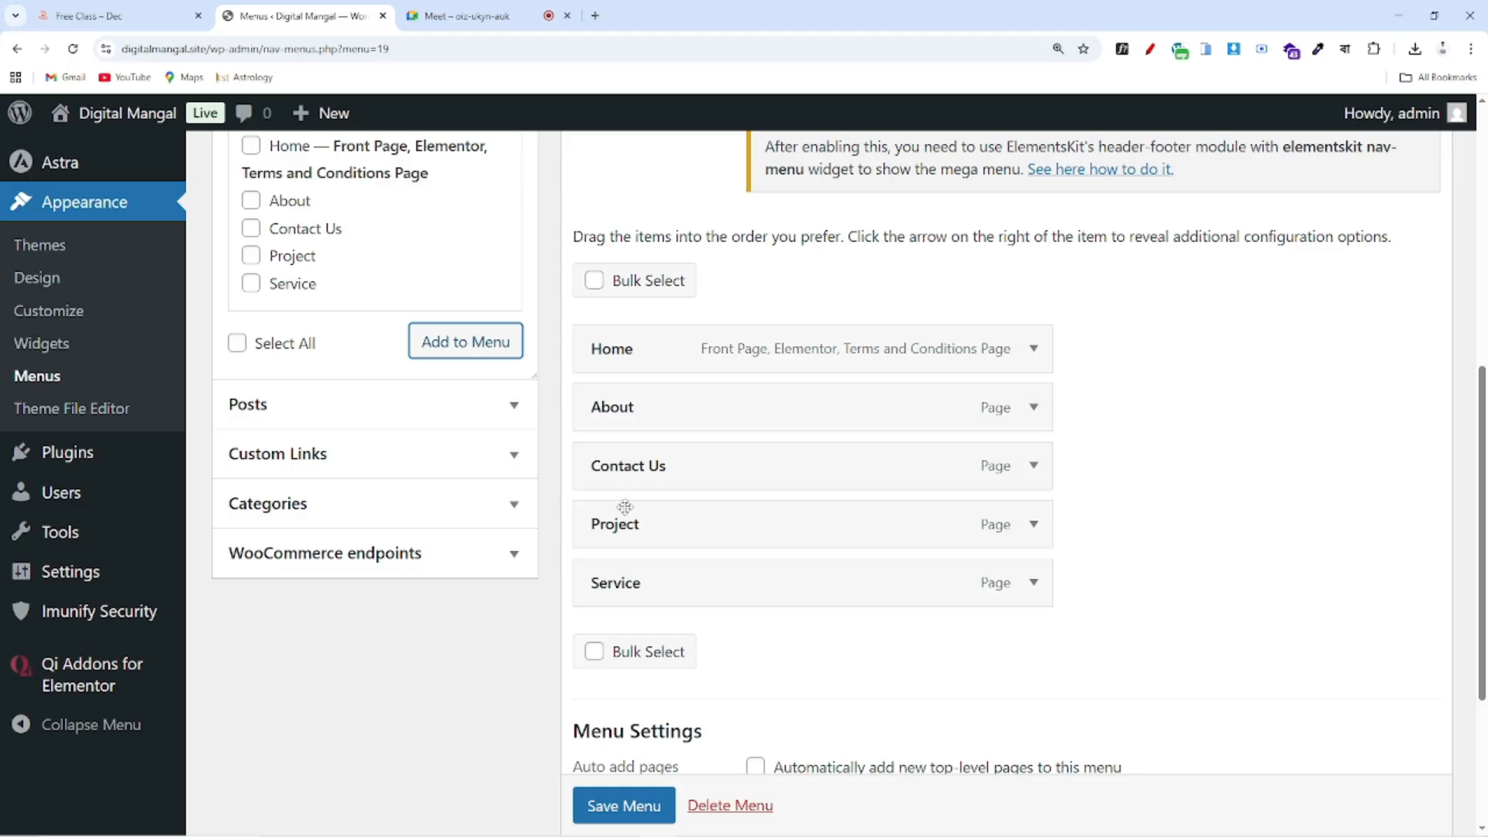
{"action": "scroll", "coordinate": [664, 592], "scroll_direction": "up", "scroll_amount": 1}
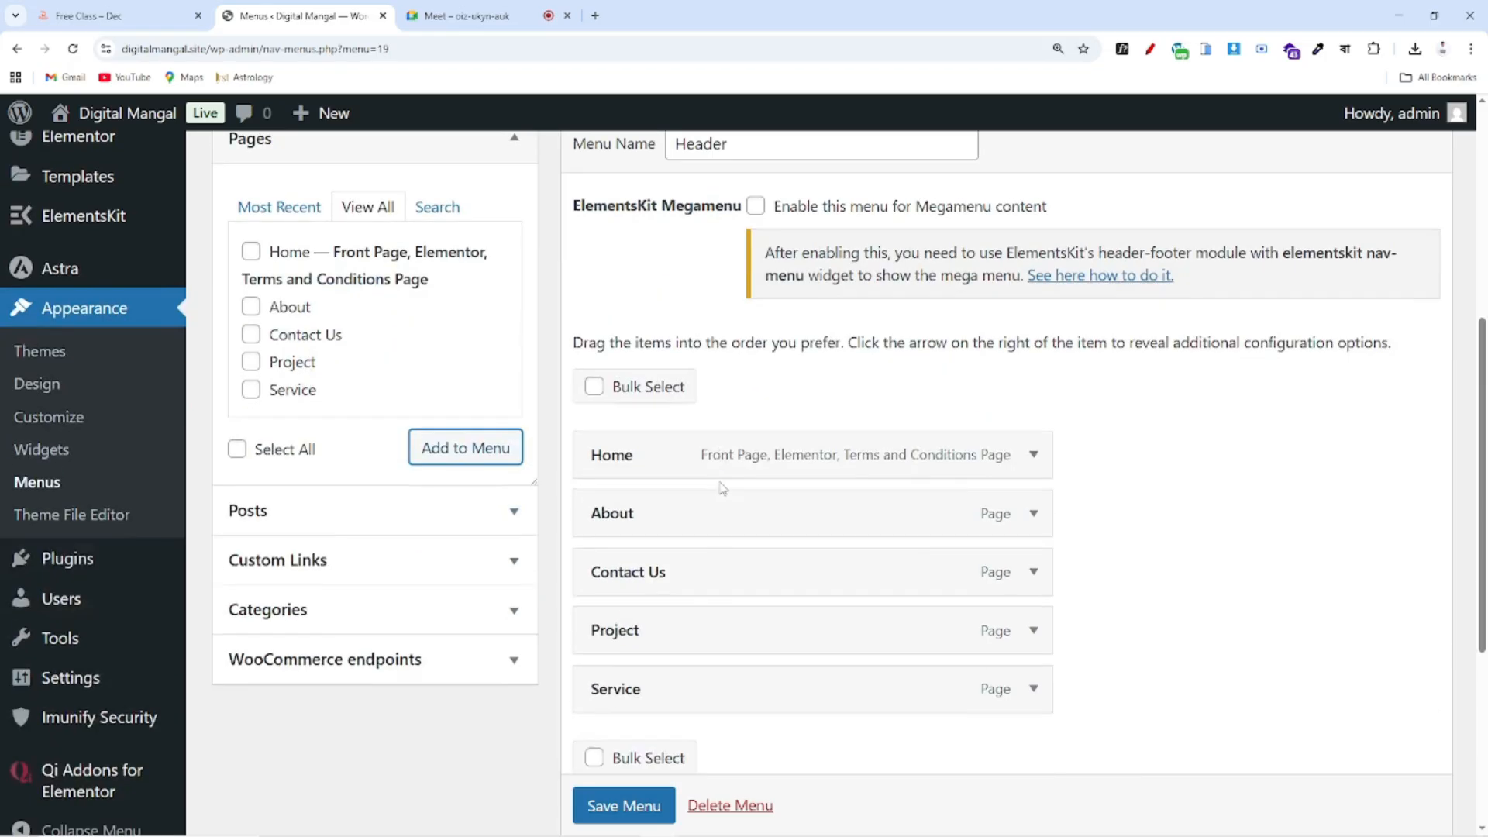
{"action": "scroll", "coordinate": [722, 488], "scroll_direction": "down", "scroll_amount": 2}
{"action": "scroll", "coordinate": [704, 300], "scroll_direction": "up", "scroll_amount": 3}
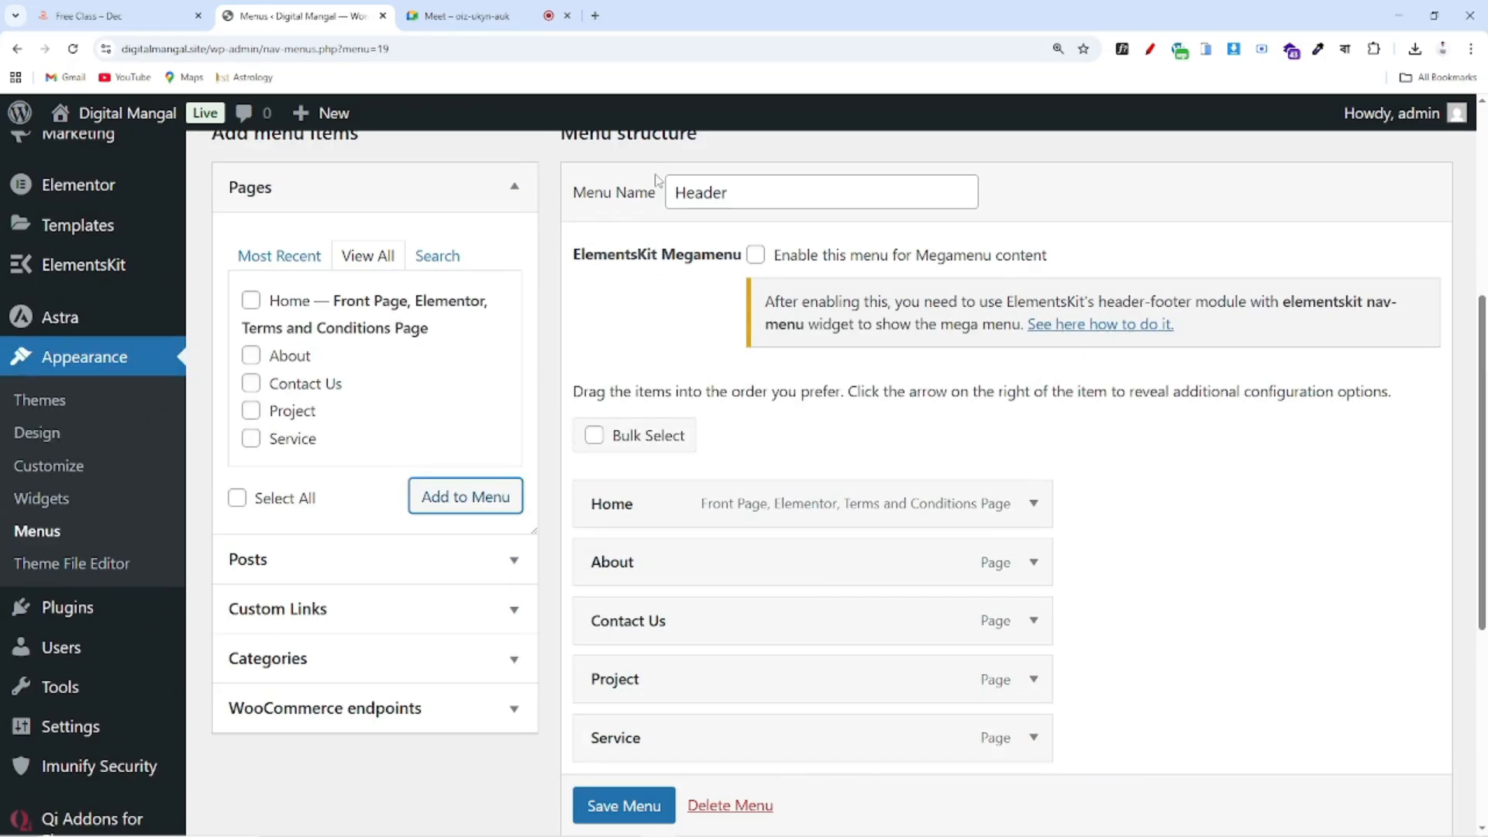
{"action": "scroll", "coordinate": [721, 504], "scroll_direction": "down", "scroll_amount": 3}
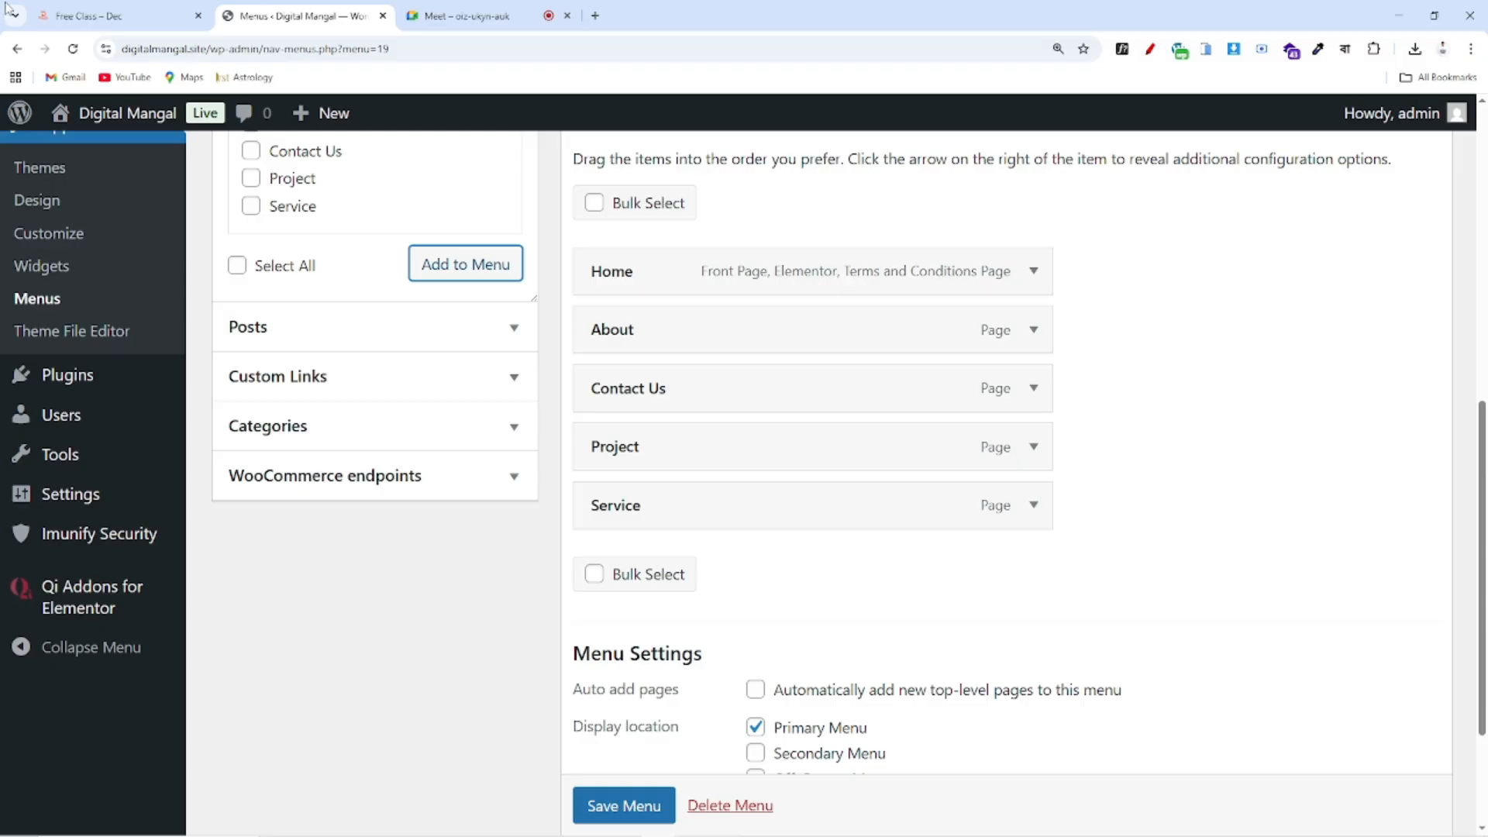
{"action": "left_click", "coordinate": [117, 15]}
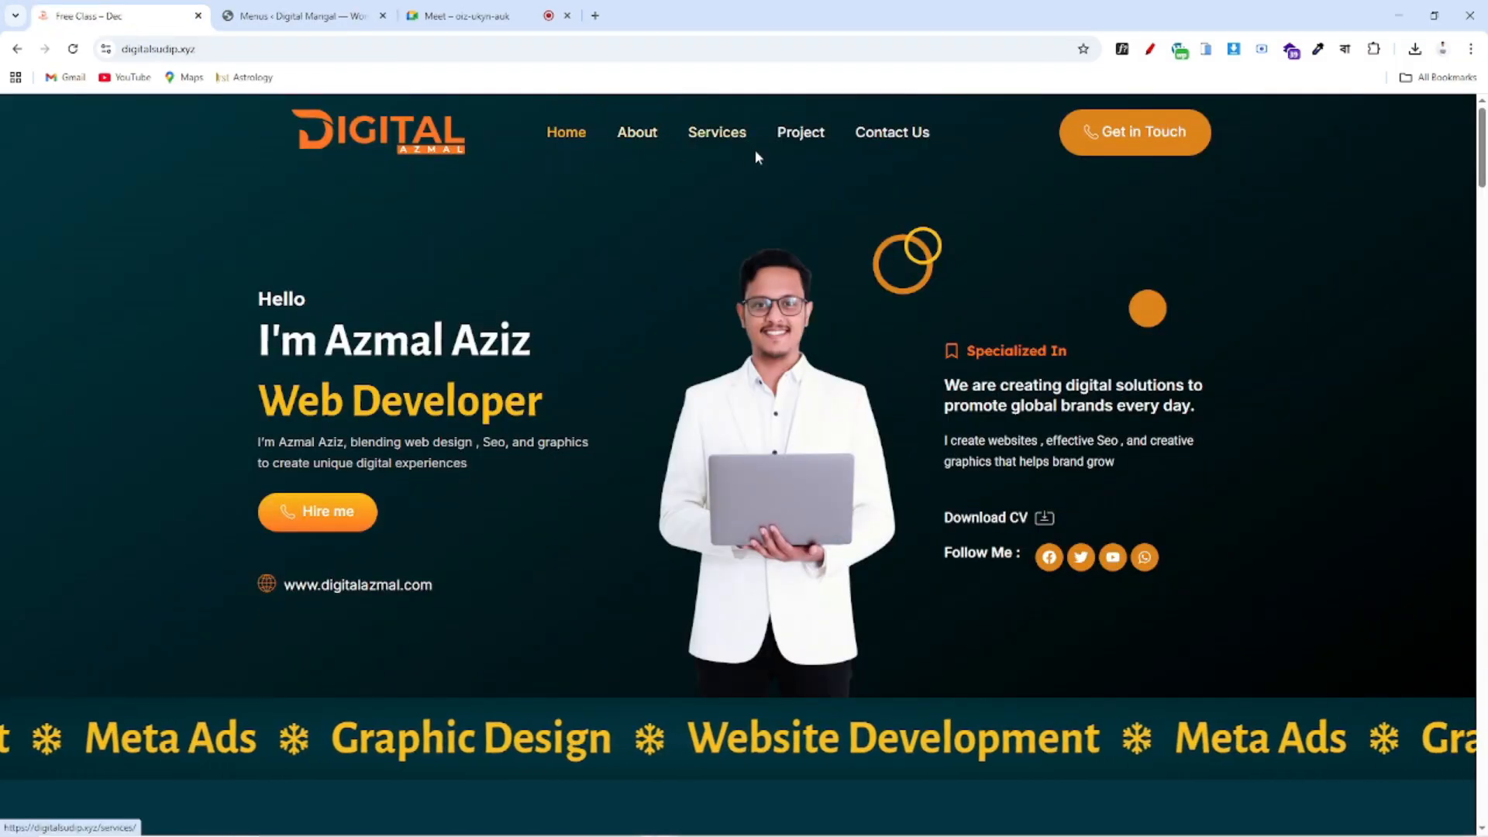
{"action": "left_click", "coordinate": [298, 16]}
{"action": "scroll", "coordinate": [820, 315], "scroll_direction": "down", "scroll_amount": 1}
{"action": "scroll", "coordinate": [820, 319], "scroll_direction": "up", "scroll_amount": 1}
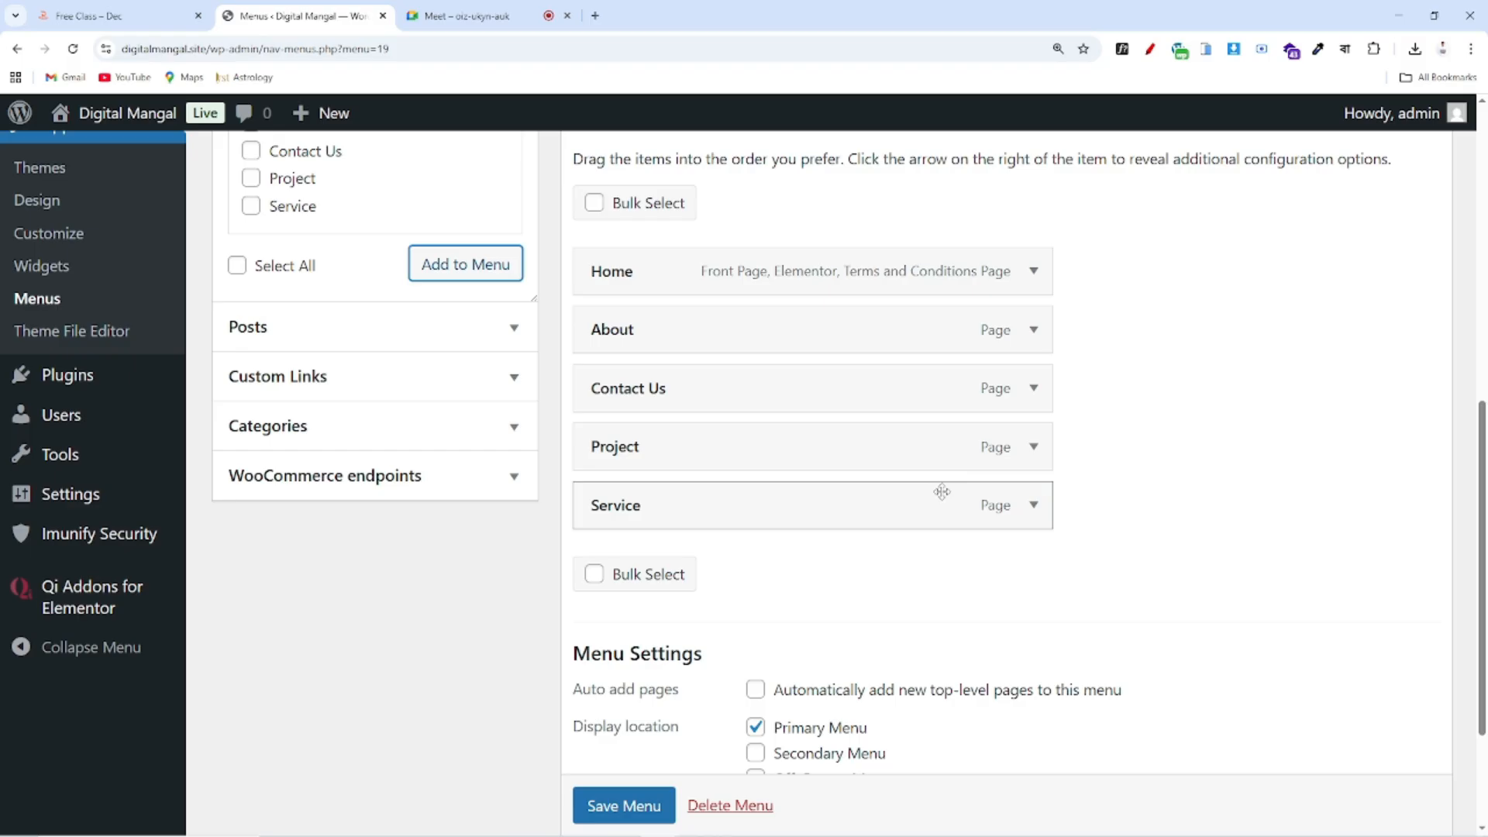
Drag Service under About and Project above Contact Us for Home, About, Service, Project, Contact Us
{"action": "left_click_drag", "start_coordinate": [941, 491], "coordinate": [937, 374]}
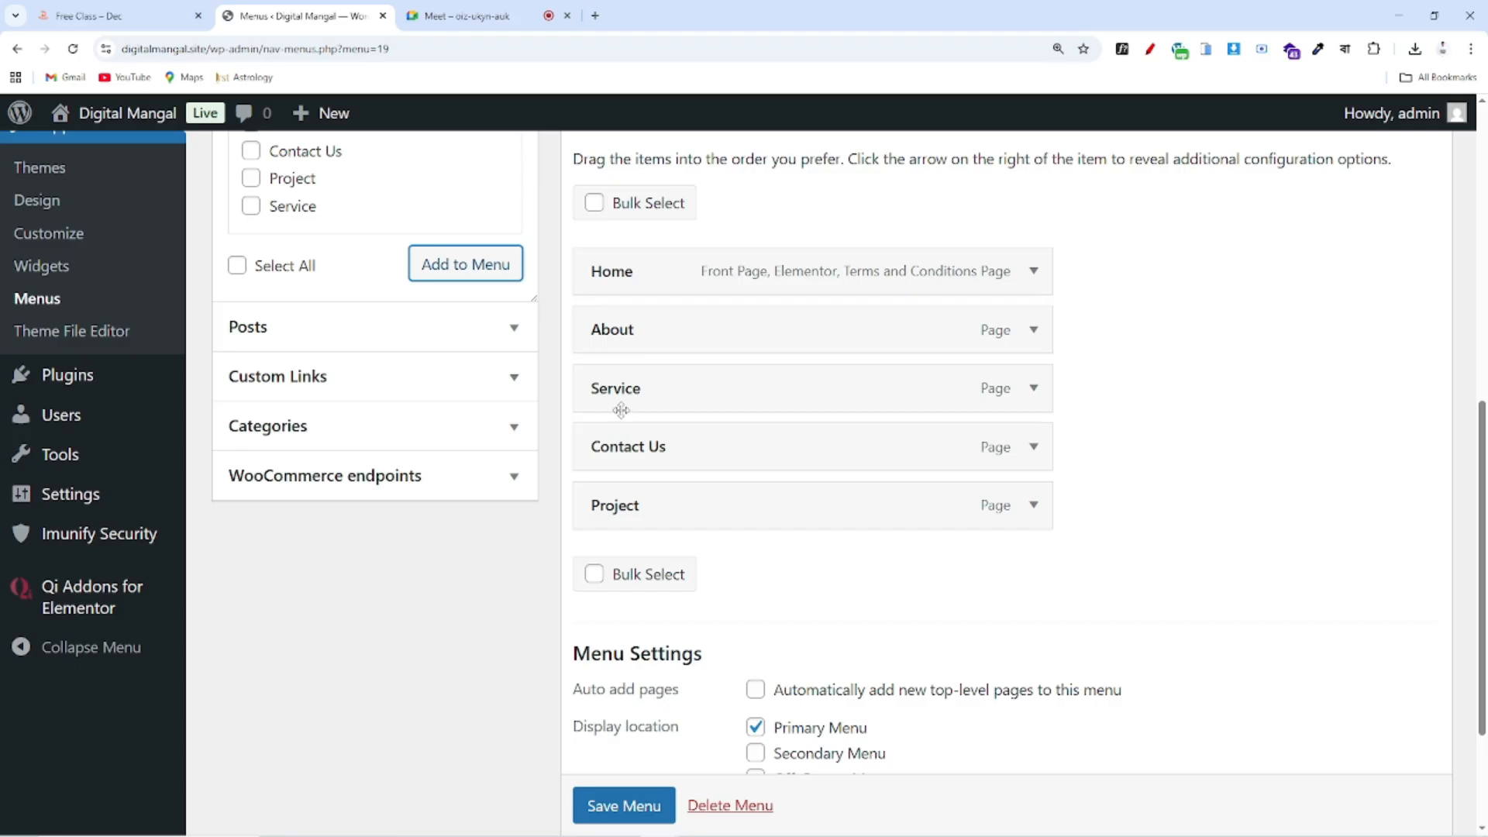
{"action": "left_click_drag", "start_coordinate": [635, 511], "coordinate": [637, 460]}
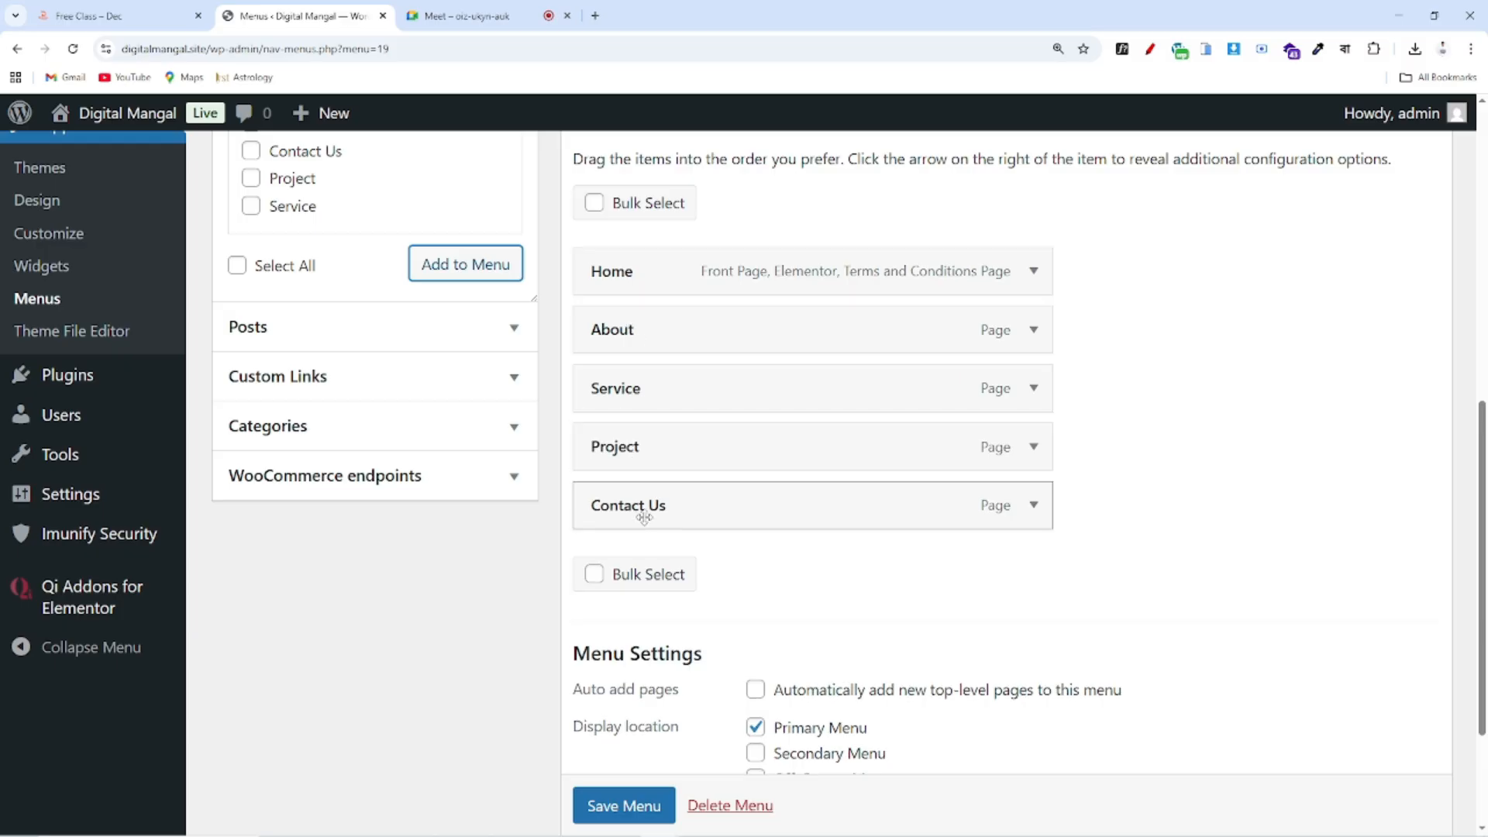
{"action": "scroll", "coordinate": [788, 458], "scroll_direction": "up", "scroll_amount": 2}
{"action": "scroll", "coordinate": [790, 461], "scroll_direction": "down", "scroll_amount": 2}
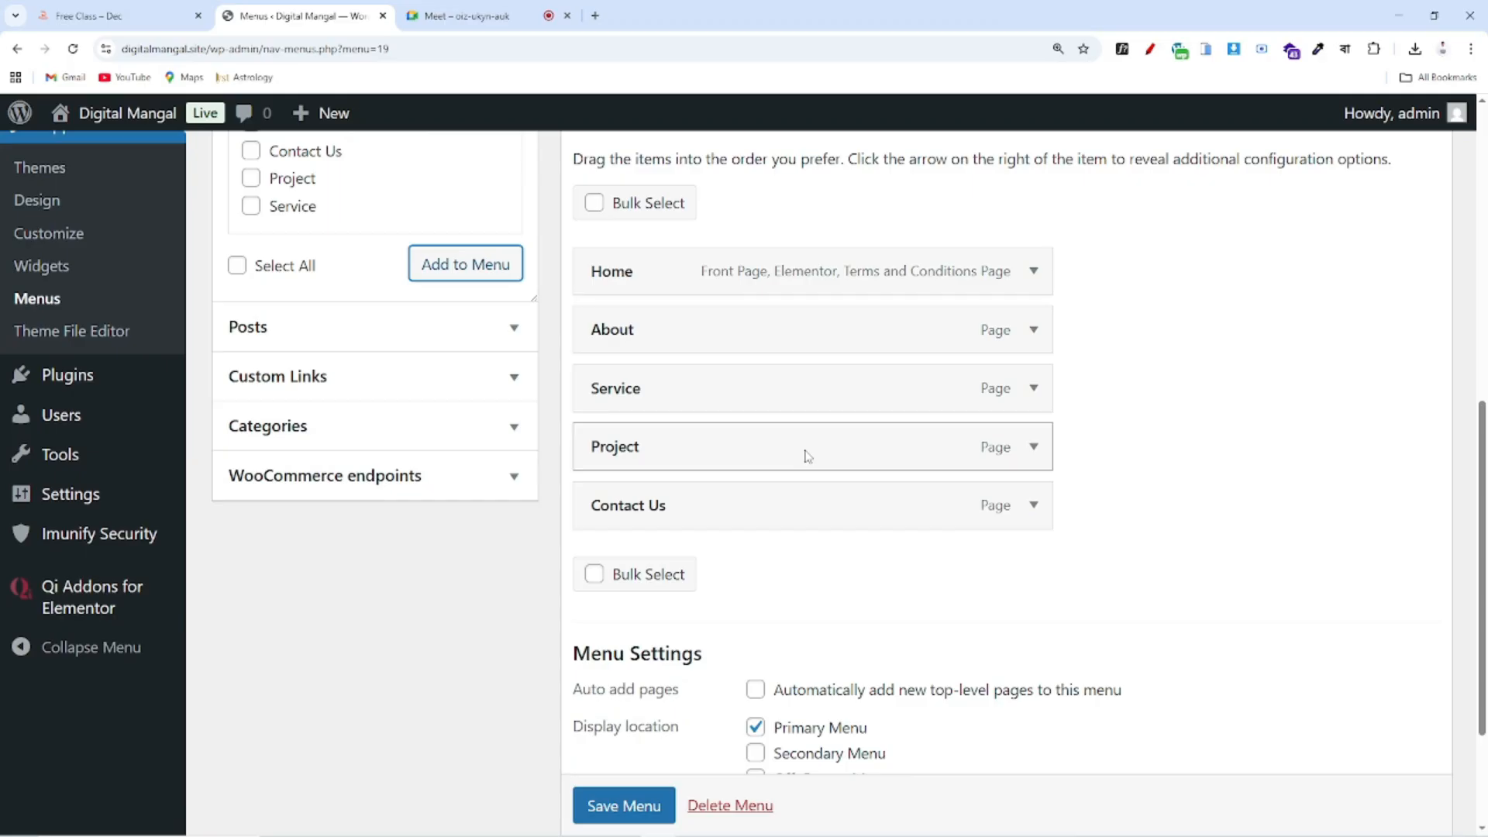
{"action": "scroll", "coordinate": [821, 465], "scroll_direction": "down", "scroll_amount": 2}
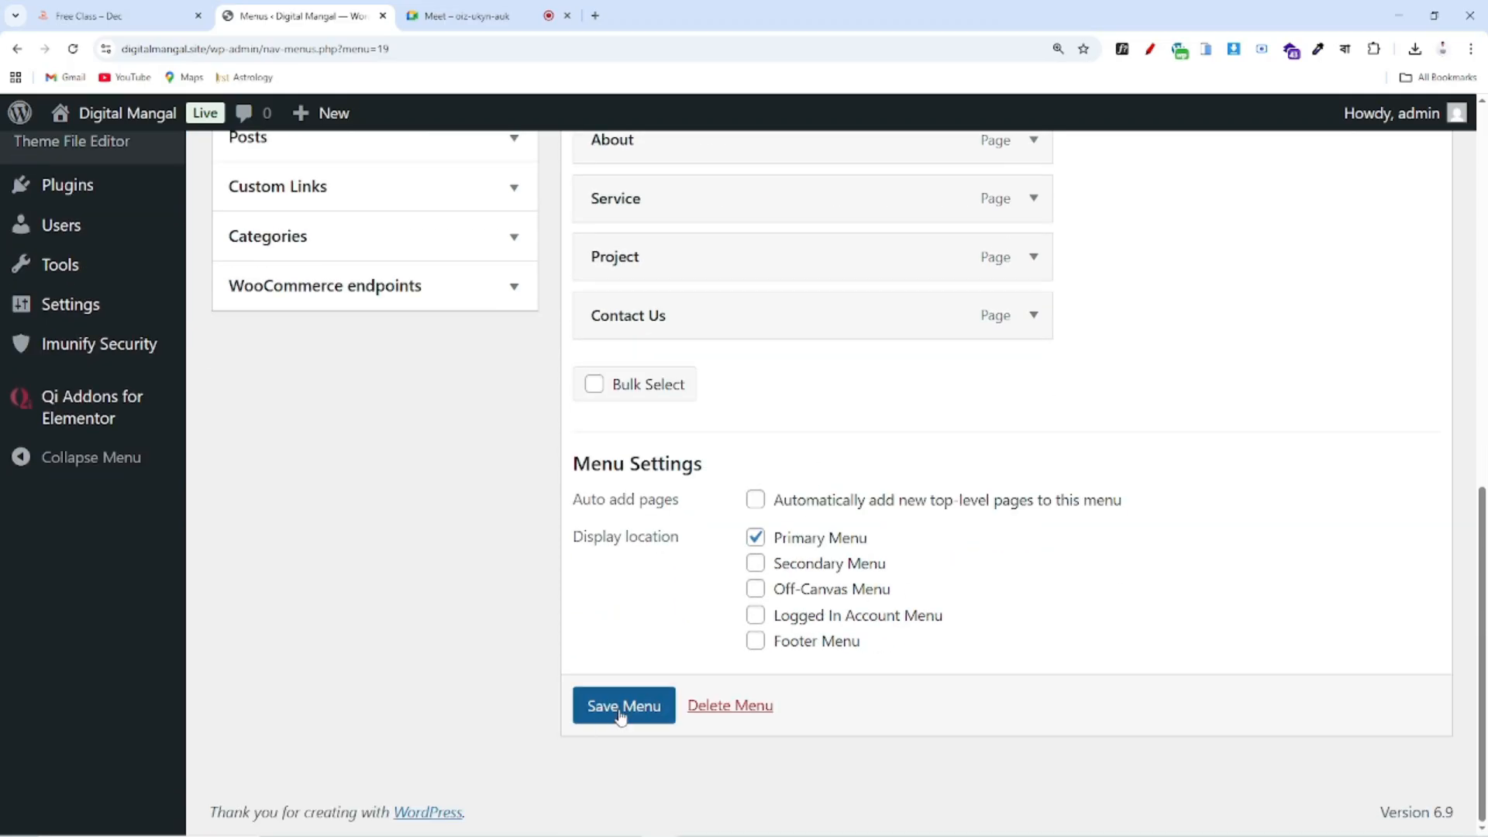
Save the reordered Header menu and dismiss the Elementor Data Updater notice
{"action": "left_click", "coordinate": [620, 714]}
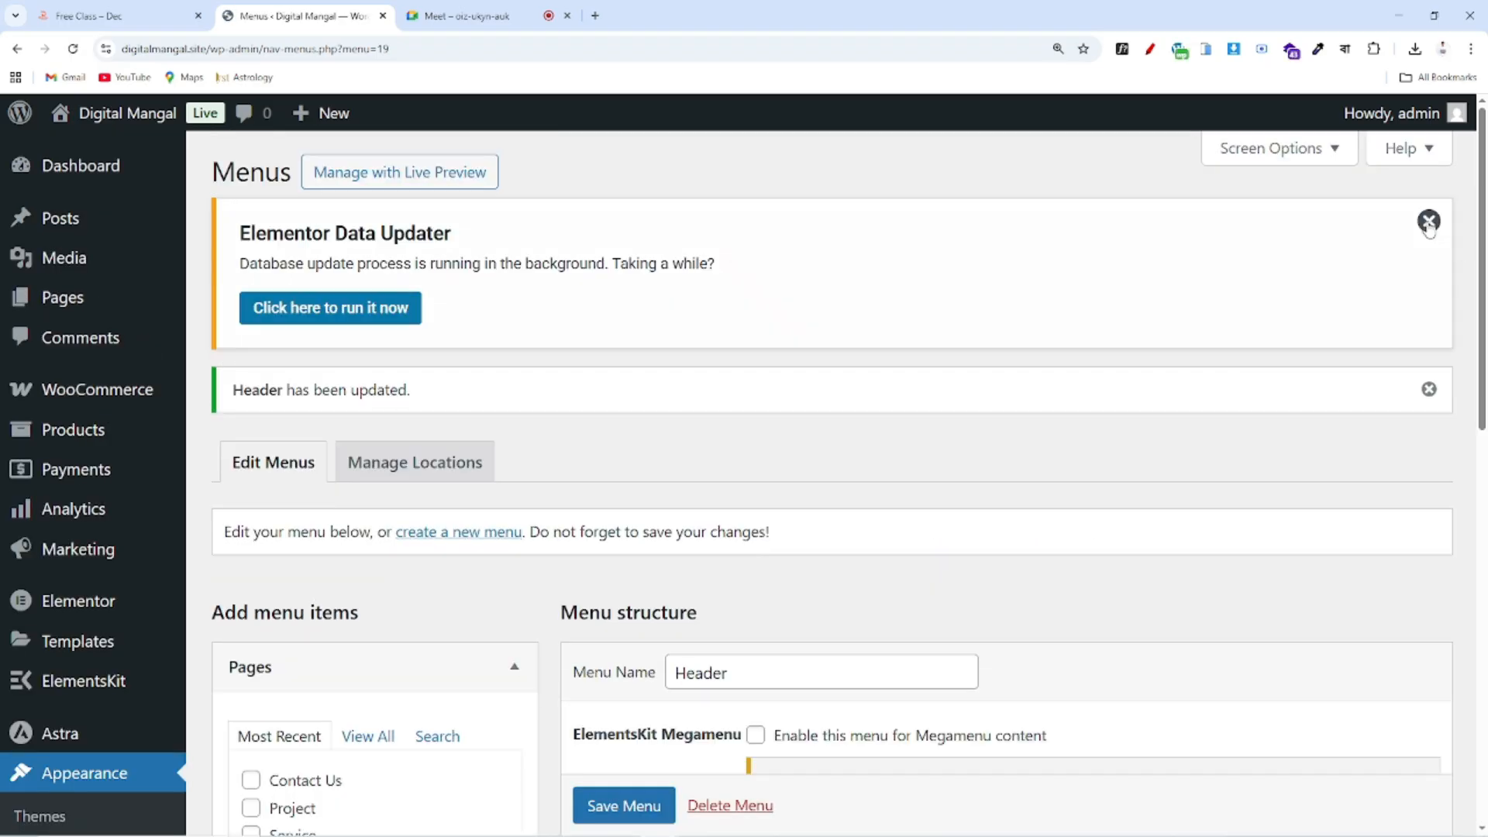
{"action": "left_click", "coordinate": [1429, 221]}
{"action": "scroll", "coordinate": [997, 462], "scroll_direction": "down", "scroll_amount": 3}
{"action": "scroll", "coordinate": [996, 457], "scroll_direction": "down", "scroll_amount": 4}
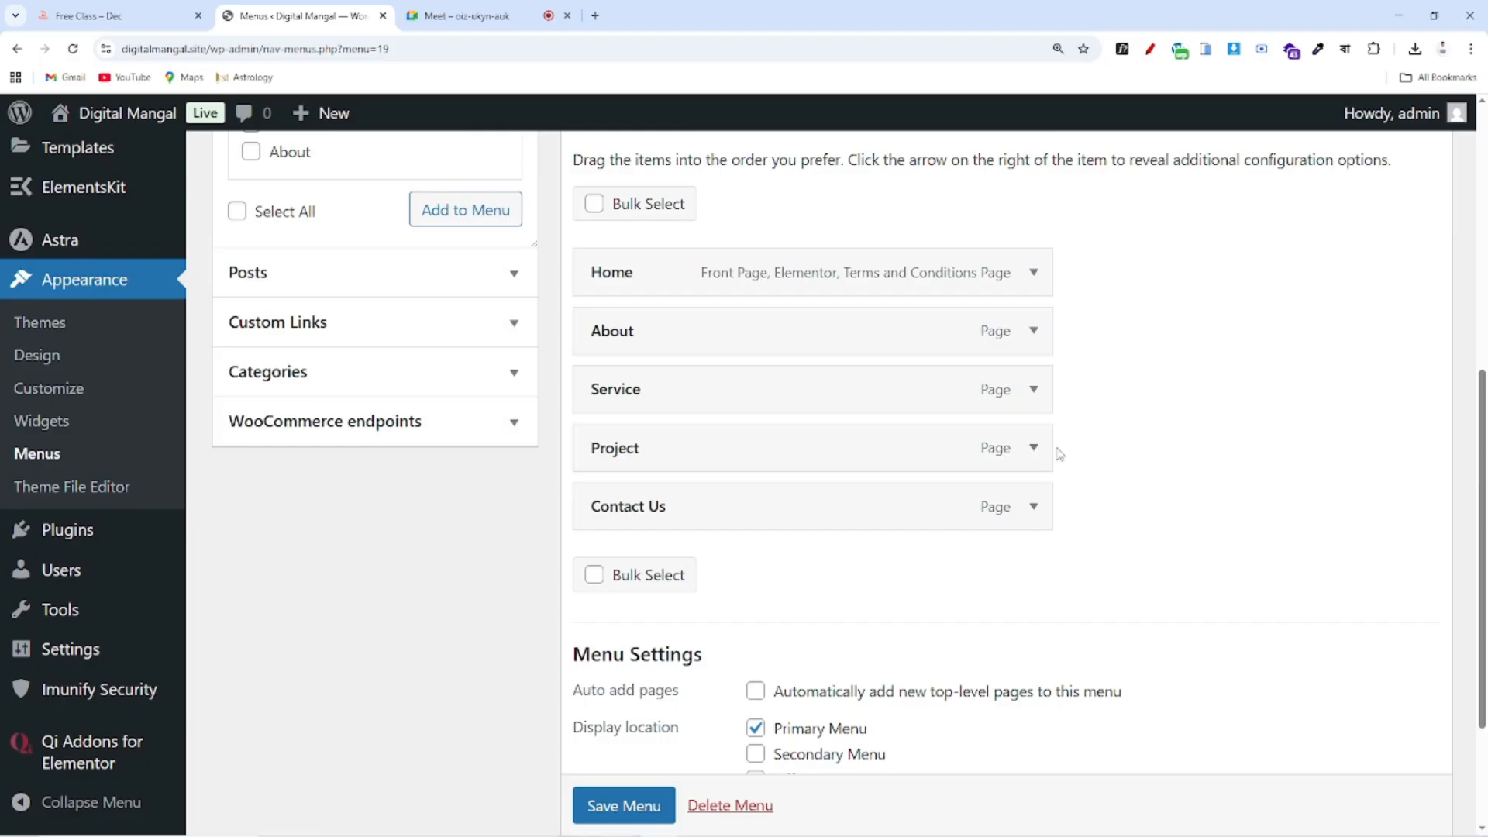
{"action": "scroll", "coordinate": [1038, 450], "scroll_direction": "down", "scroll_amount": 3}
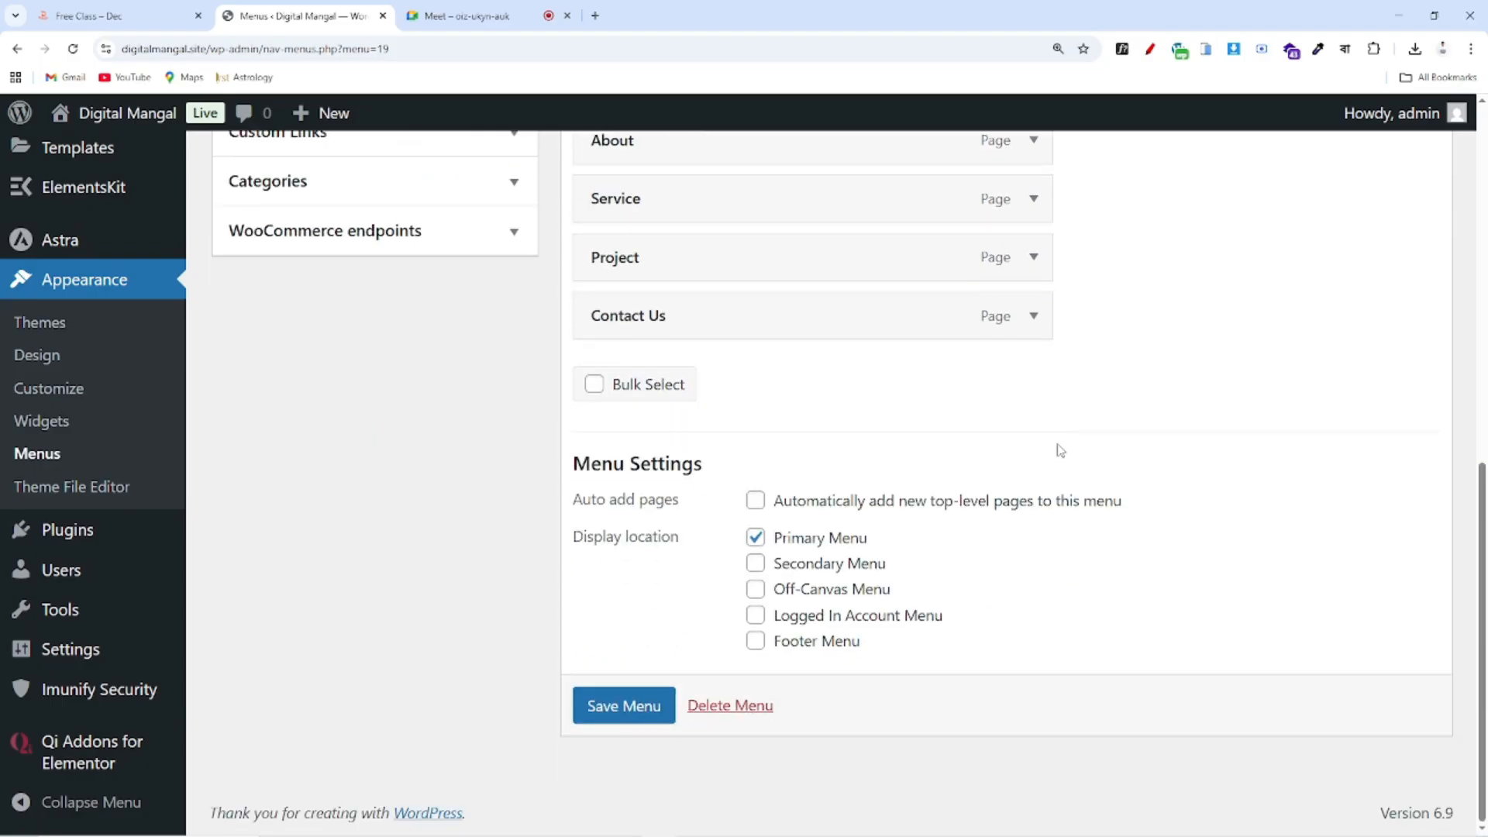
{"action": "scroll", "coordinate": [1159, 456], "scroll_direction": "up", "scroll_amount": 4}
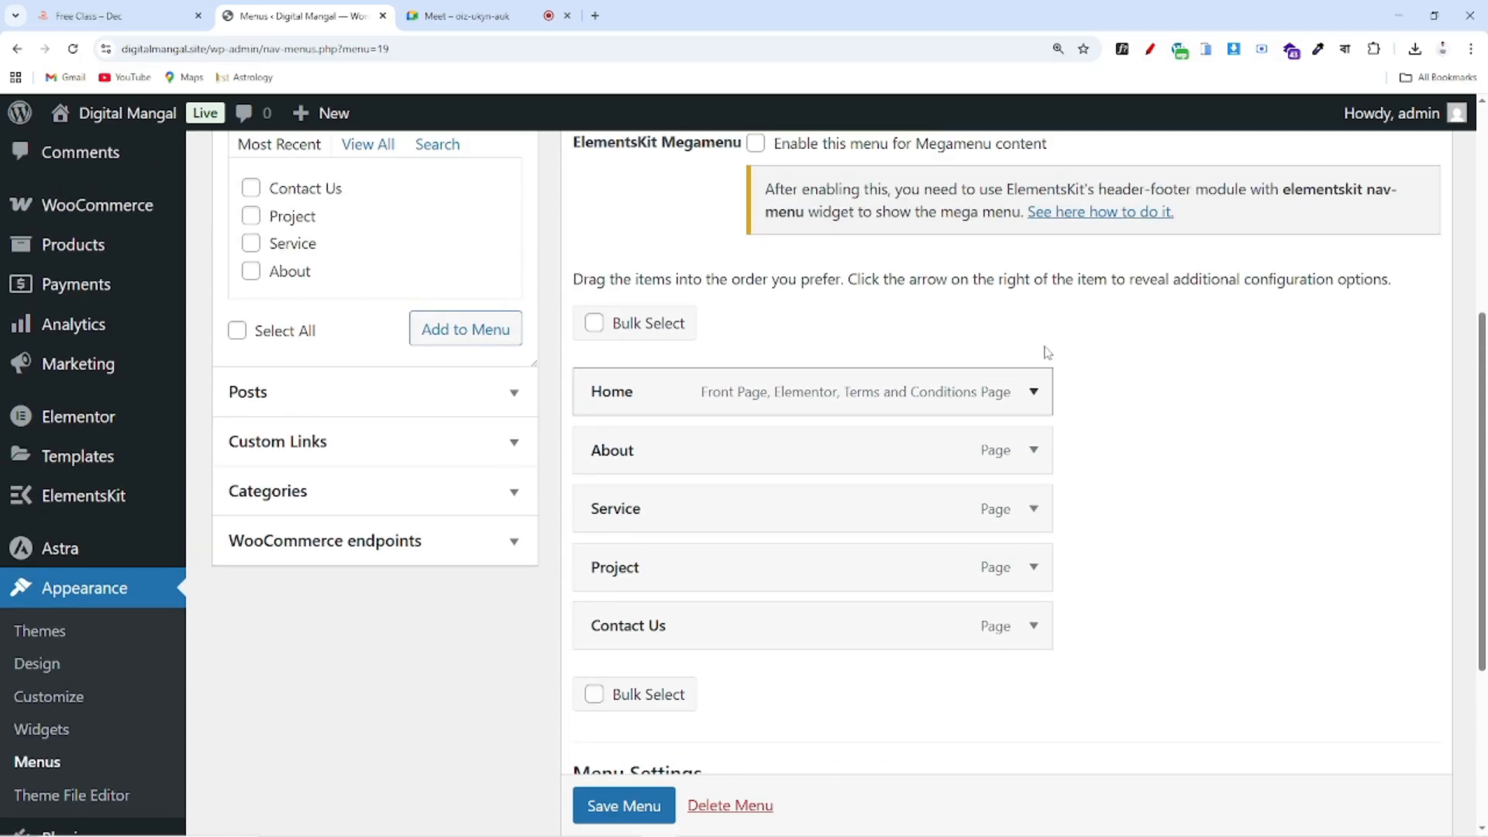
{"action": "scroll", "coordinate": [983, 508], "scroll_direction": "up", "scroll_amount": 3}
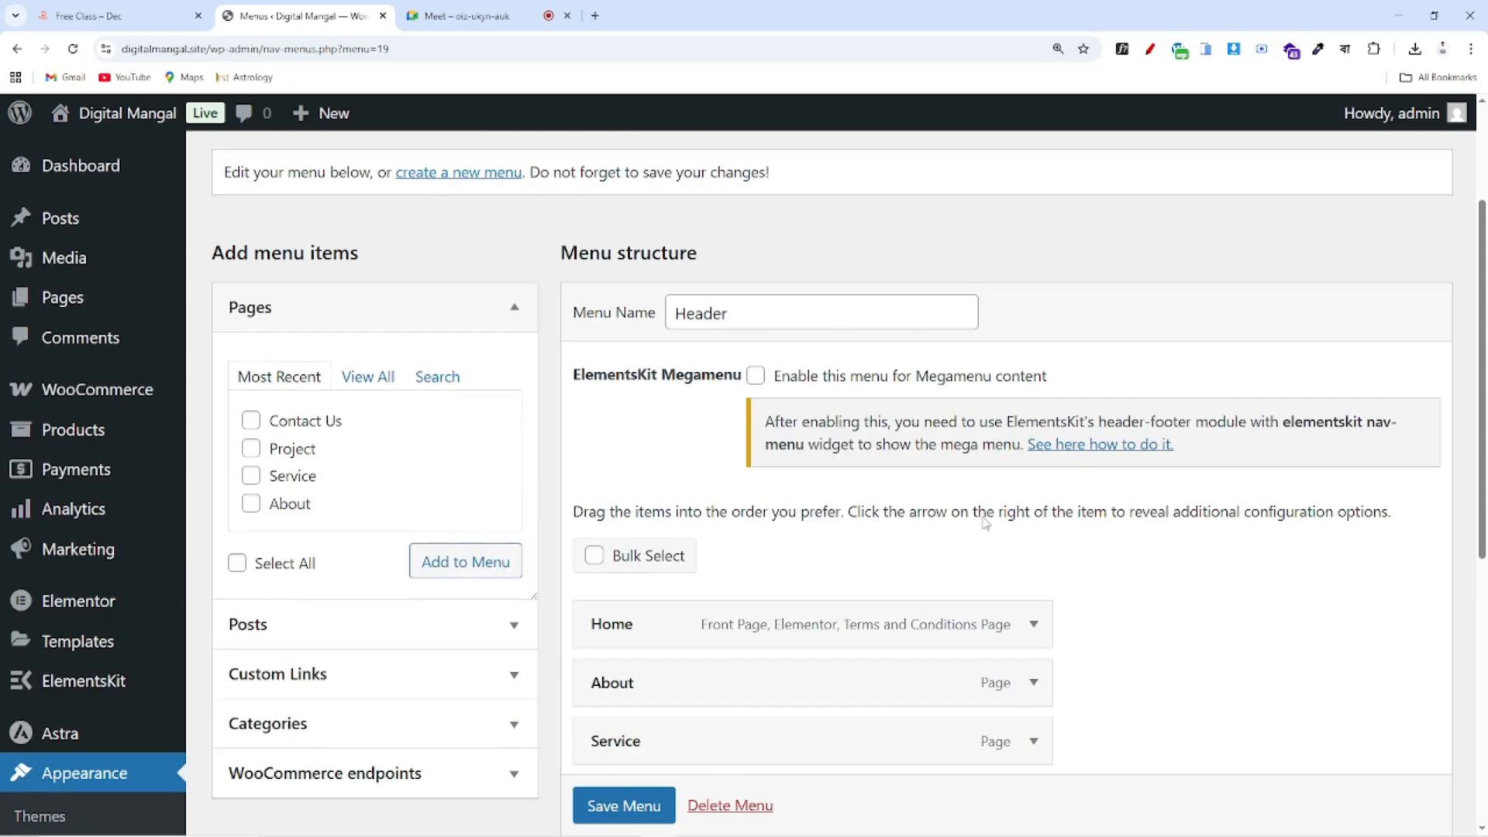
Check the saved menu against the live portfolio site's navigation
{"action": "left_click", "coordinate": [114, 15]}
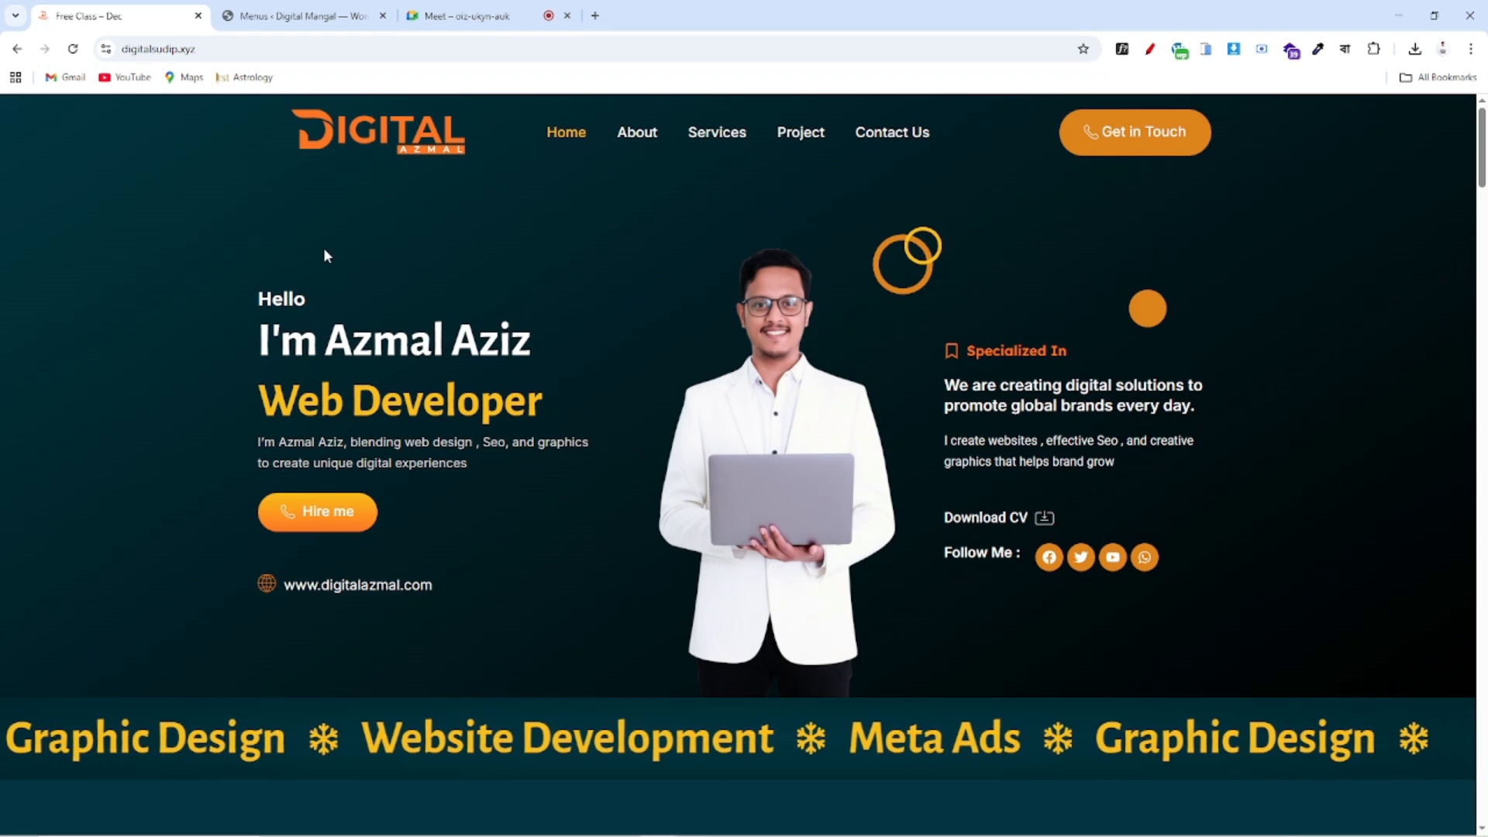
{"action": "left_click", "coordinate": [313, 6]}
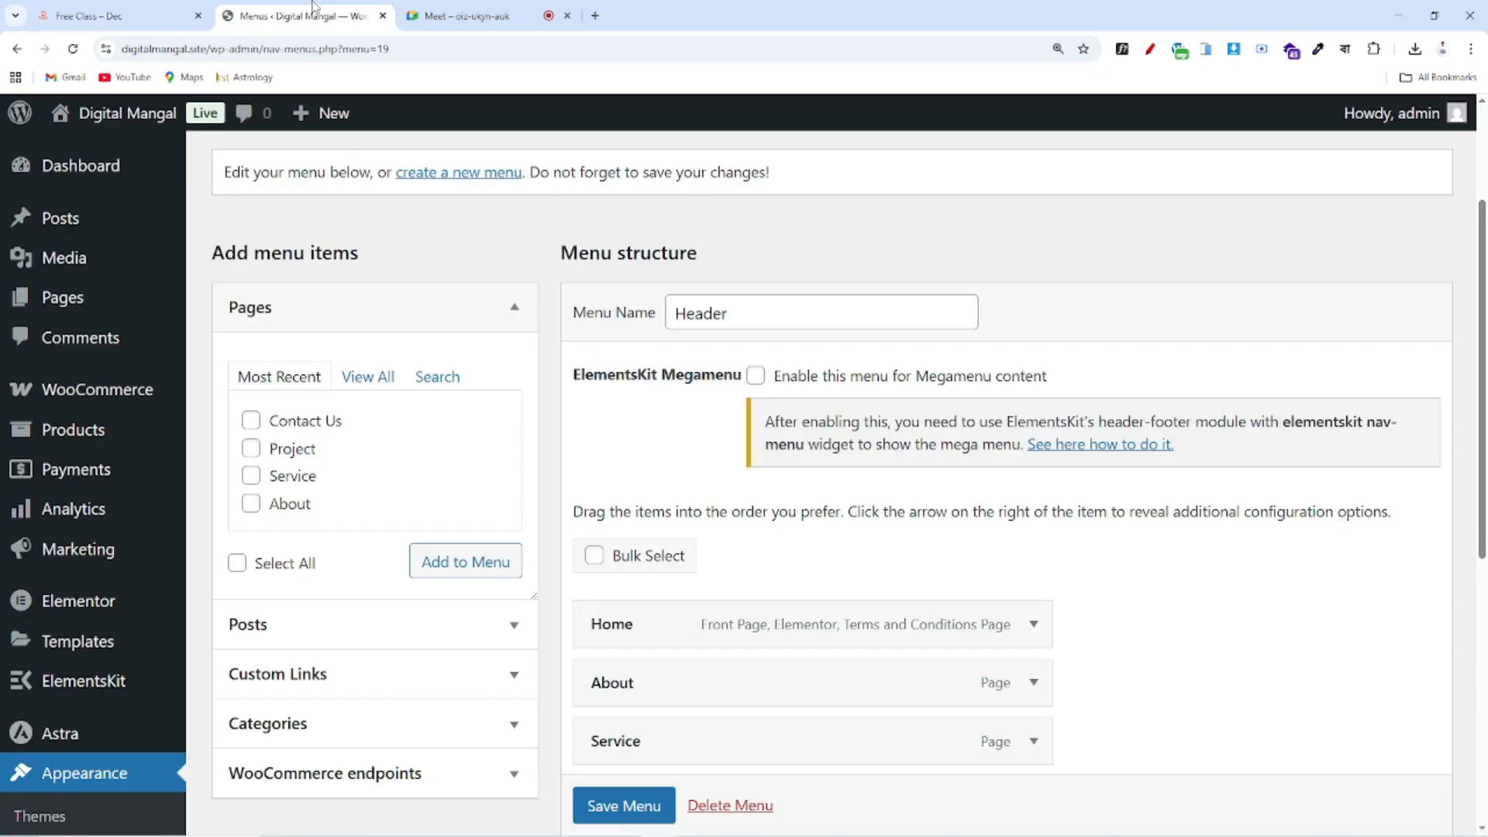
{"action": "left_click", "coordinate": [124, 14]}
{"action": "scroll", "coordinate": [614, 175], "scroll_direction": "down", "scroll_amount": 1}
{"action": "scroll", "coordinate": [614, 175], "scroll_direction": "up", "scroll_amount": 1}
{"action": "left_click", "coordinate": [294, 9]}
Go to the Installed Plugins list with its 5 plugins
{"action": "scroll", "coordinate": [426, 341], "scroll_direction": "down", "scroll_amount": 2}
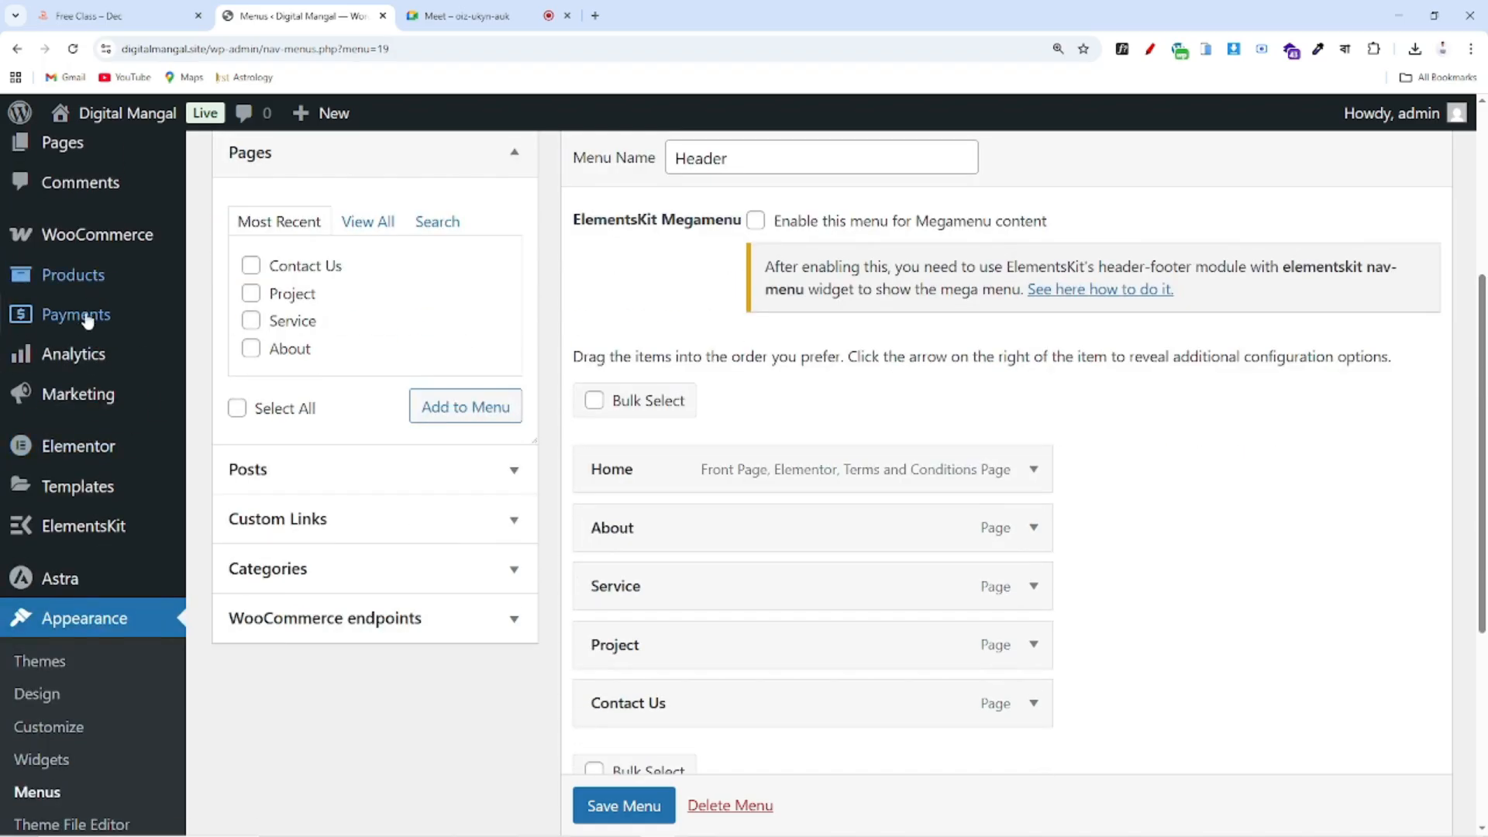
{"action": "scroll", "coordinate": [99, 449], "scroll_direction": "down", "scroll_amount": 5}
{"action": "left_click", "coordinate": [74, 542]}
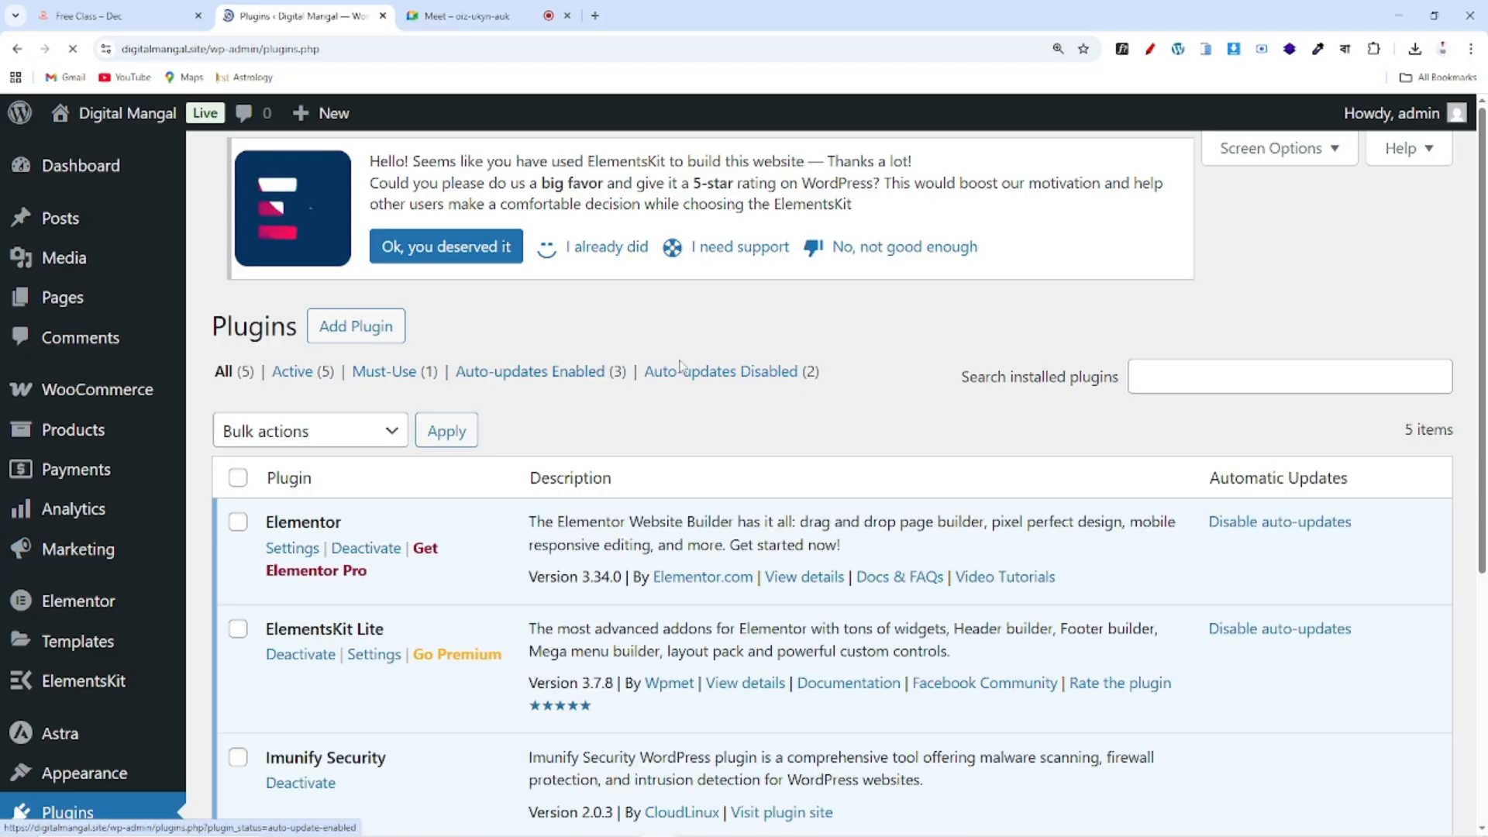
Open the Add Plugins screen, try searching 'eki', then clear the search box
{"action": "scroll", "coordinate": [674, 411], "scroll_direction": "down", "scroll_amount": 5}
{"action": "scroll", "coordinate": [674, 411], "scroll_direction": "up", "scroll_amount": 5}
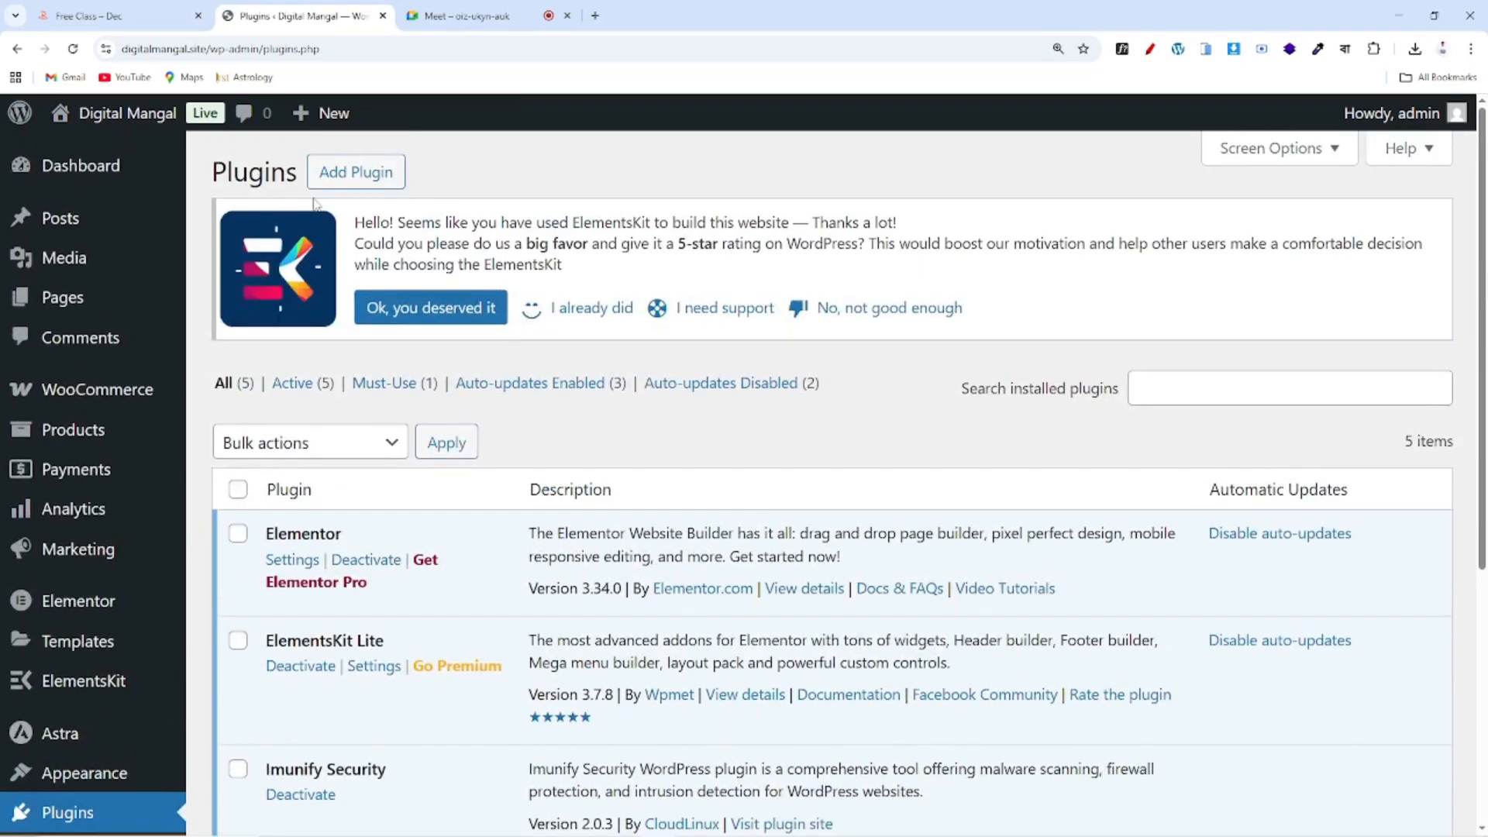
{"action": "left_click", "coordinate": [362, 179]}
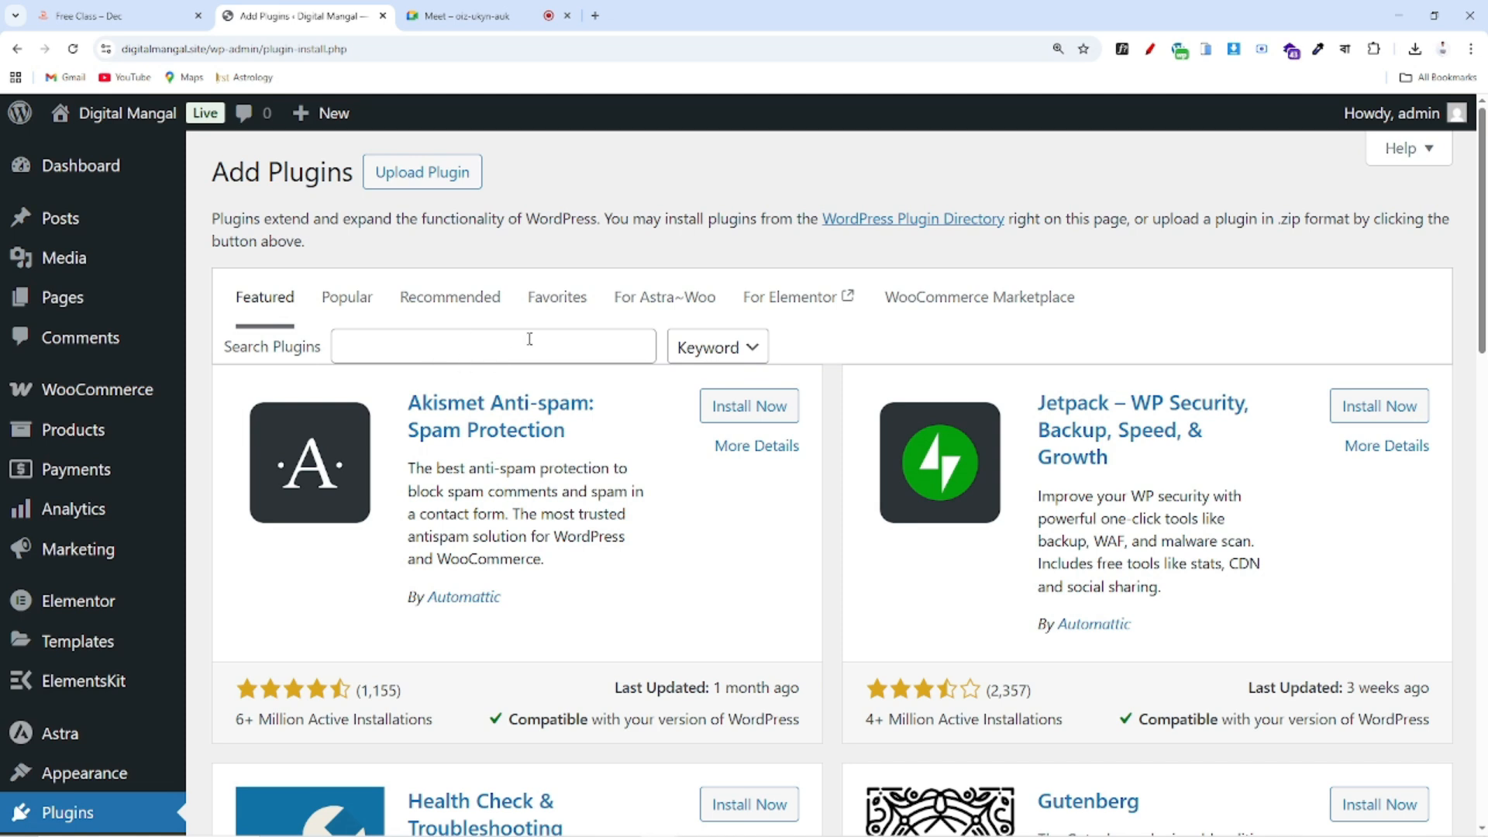
{"action": "left_click", "coordinate": [392, 346]}
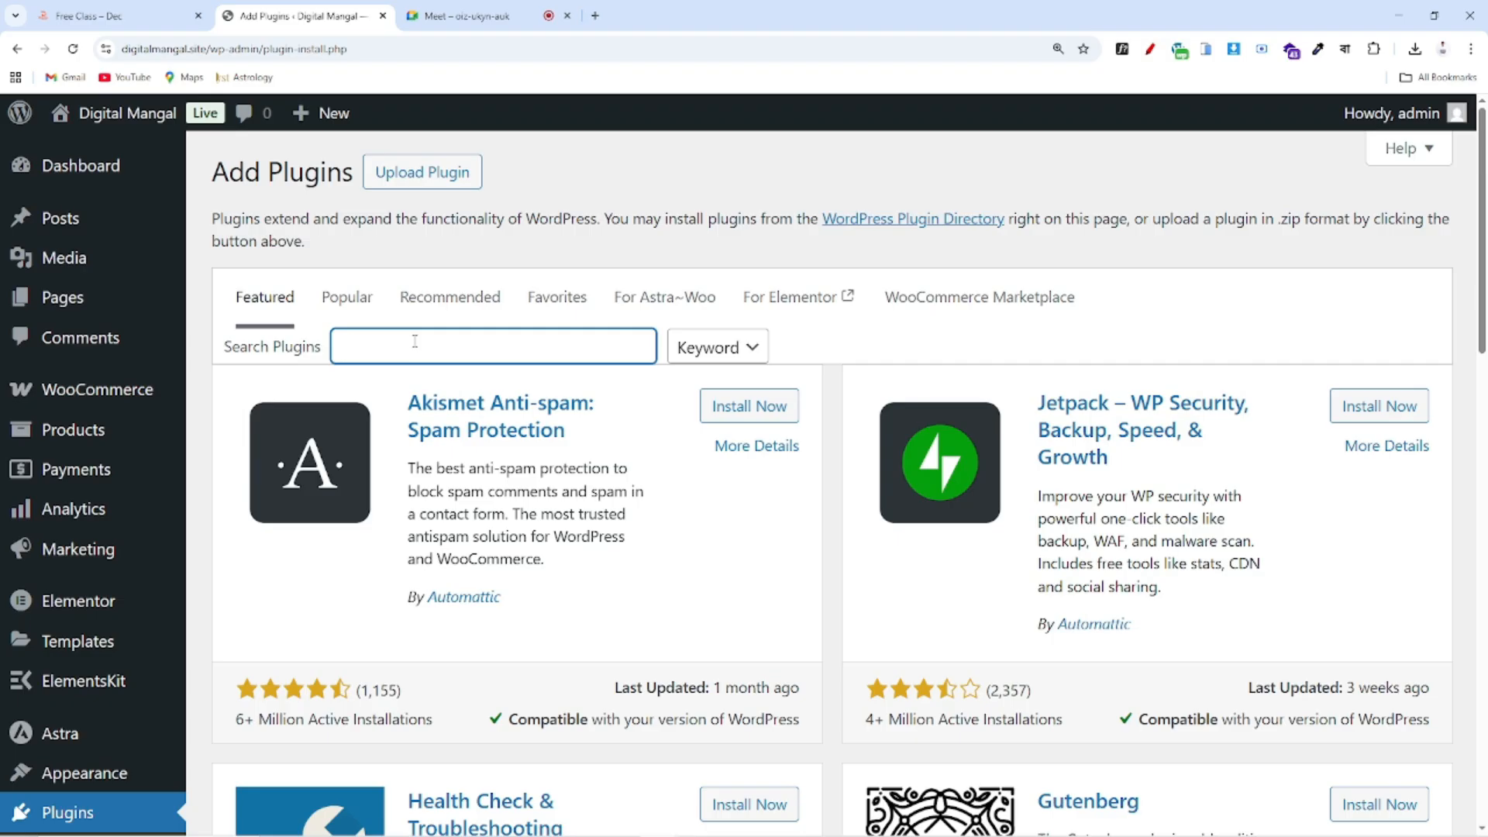
{"action": "type", "text": "eki"}
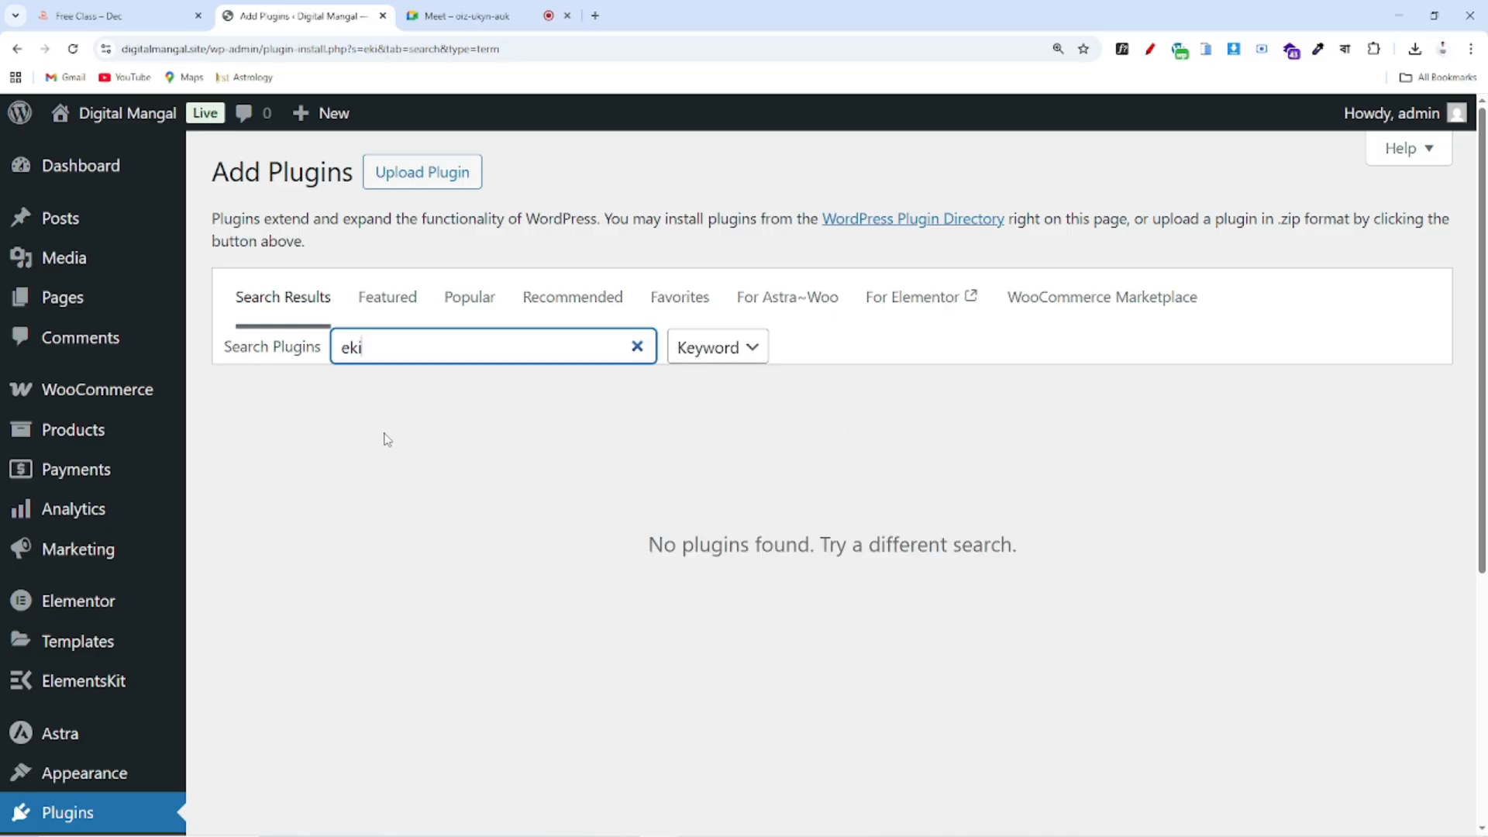
{"action": "key", "text": "BackSpace"}
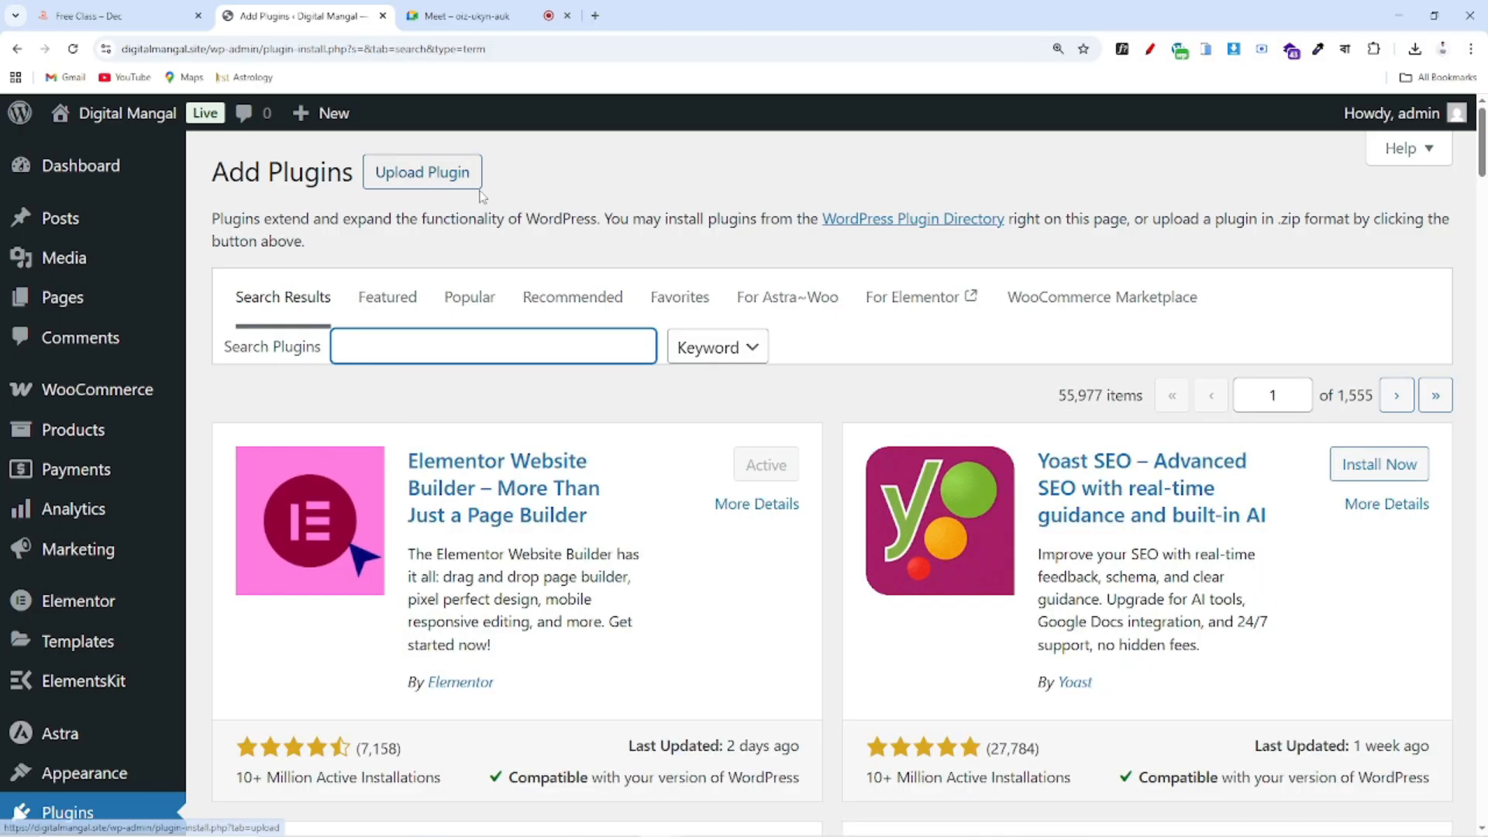
Choose elementor-pro.3.34.0.zip from Downloads in the Upload Plugin form
{"action": "left_click", "coordinate": [379, 175]}
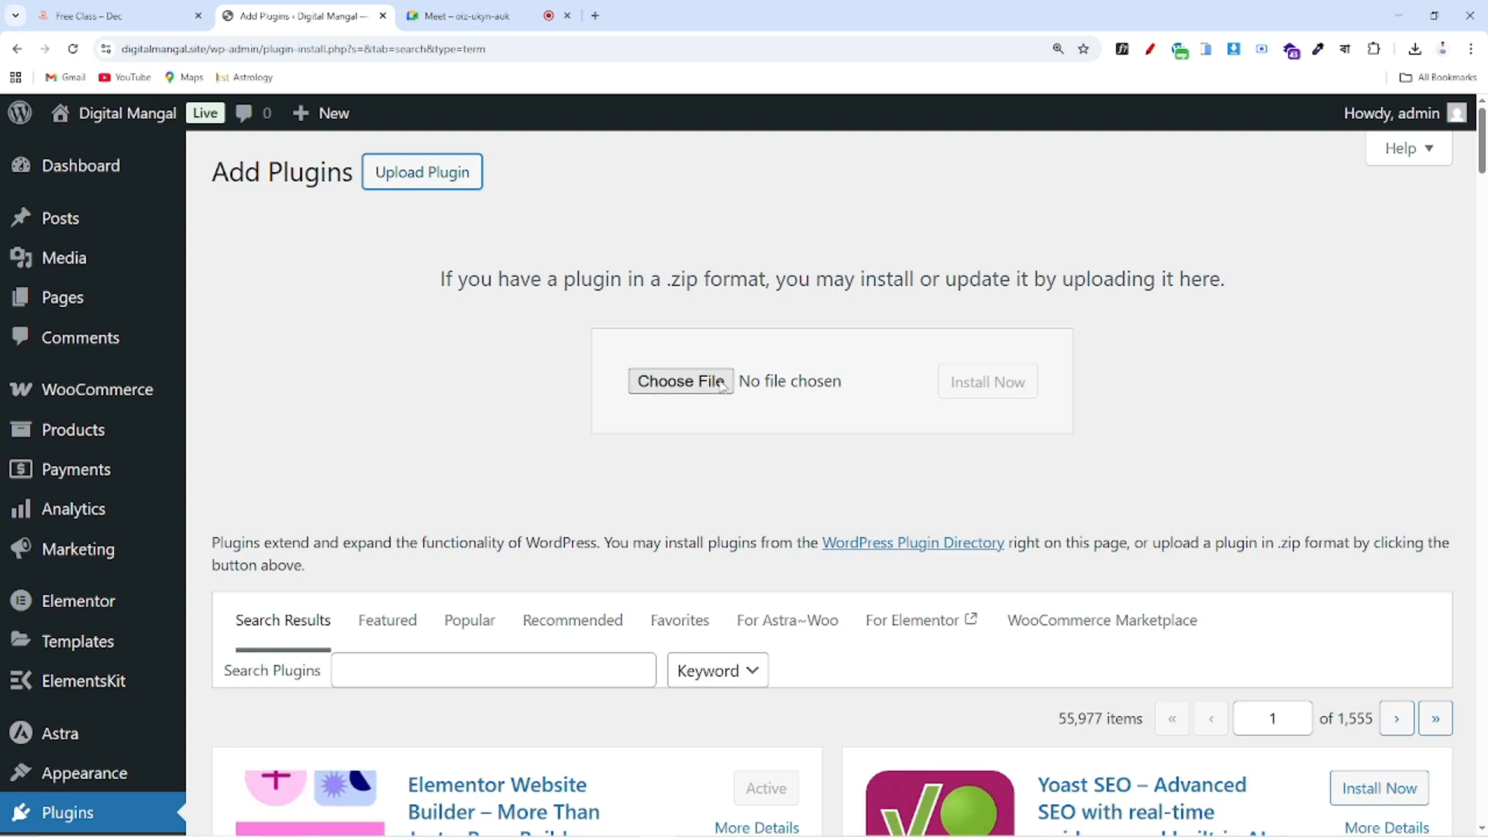
{"action": "left_click", "coordinate": [682, 383]}
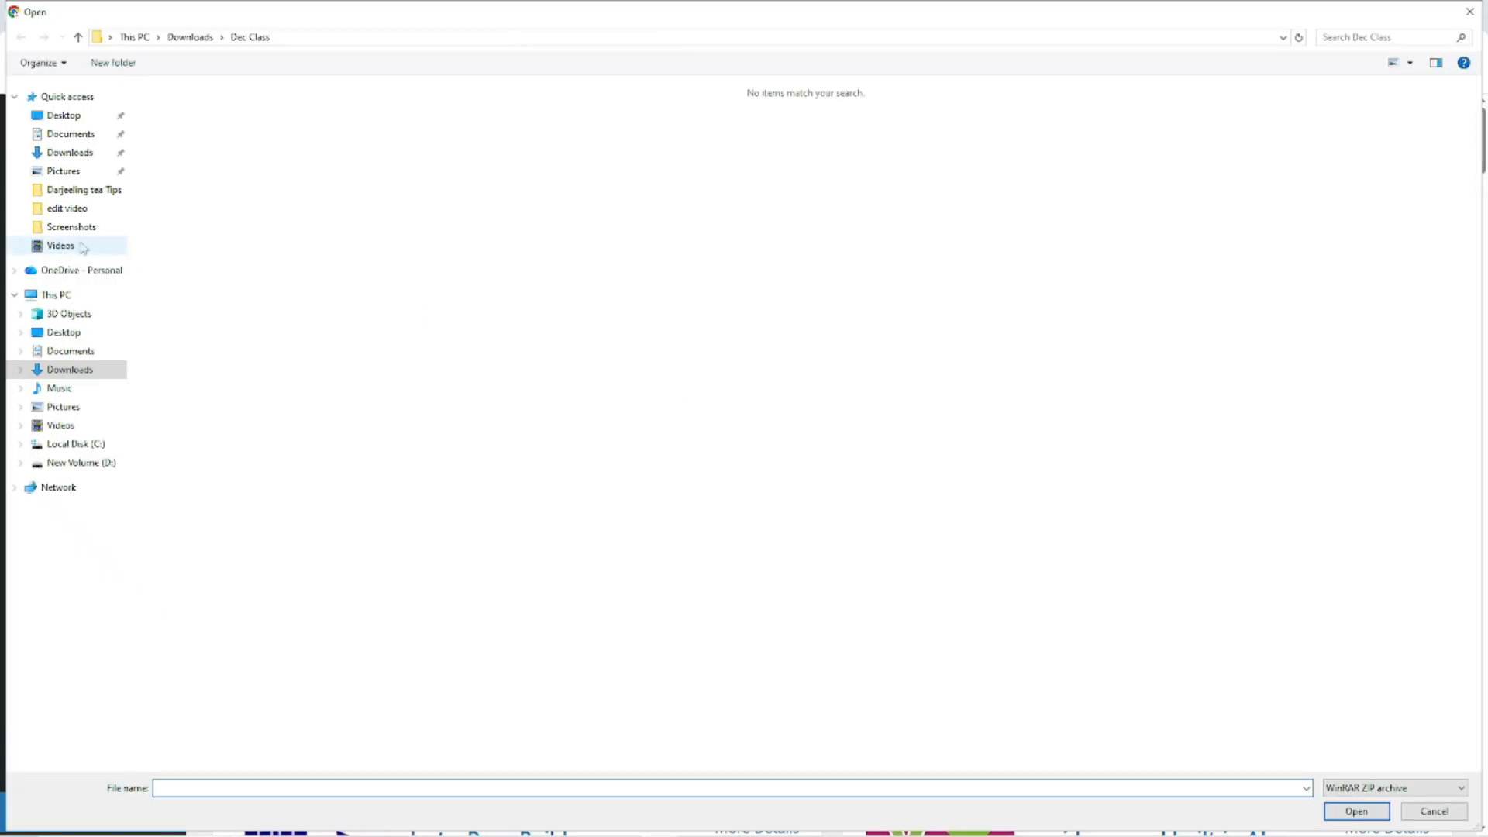
{"action": "left_click", "coordinate": [56, 155]}
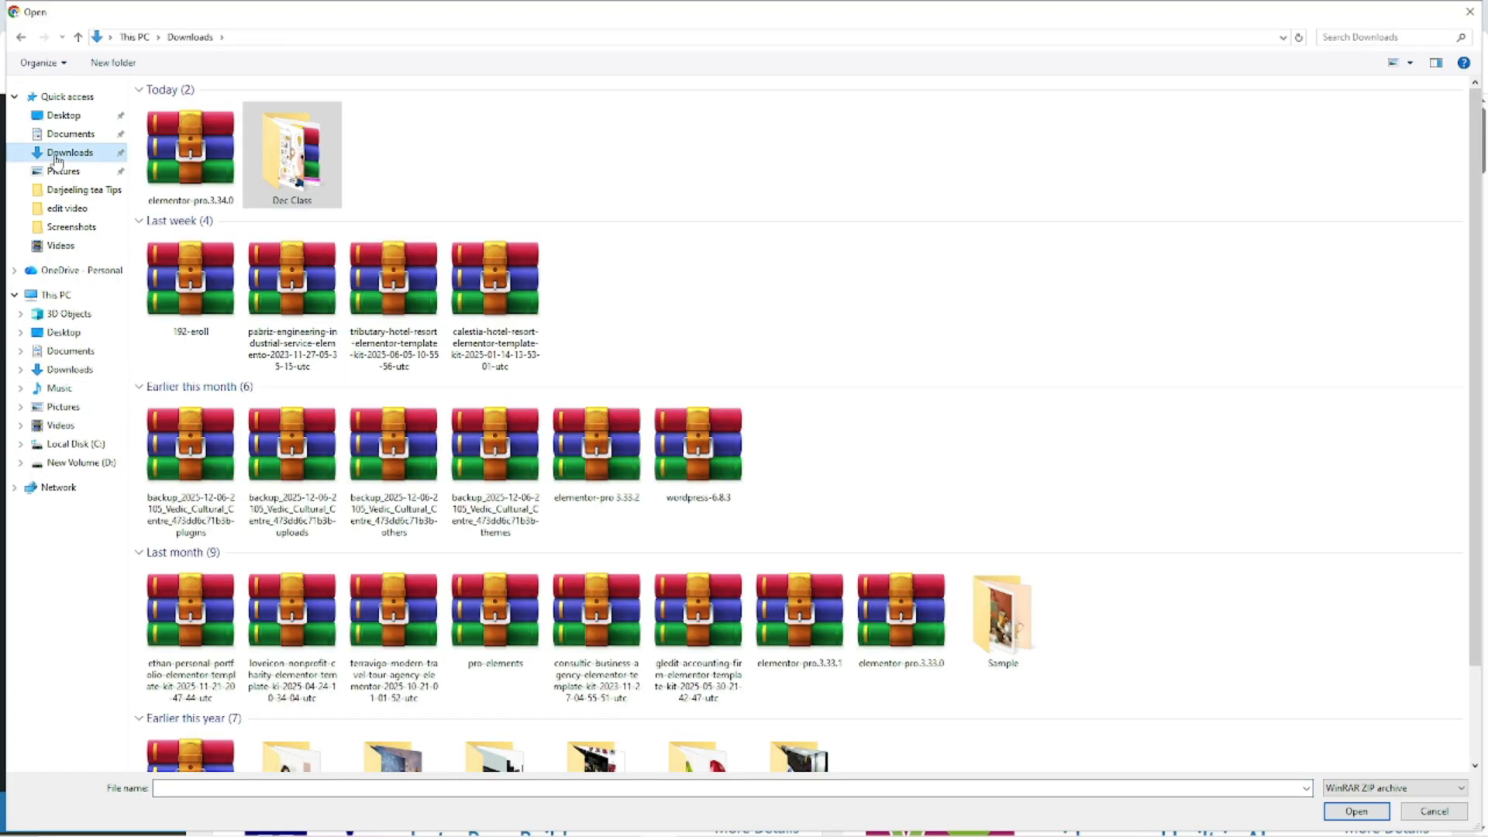
{"action": "left_click", "coordinate": [220, 167]}
{"action": "left_click", "coordinate": [1356, 811]}
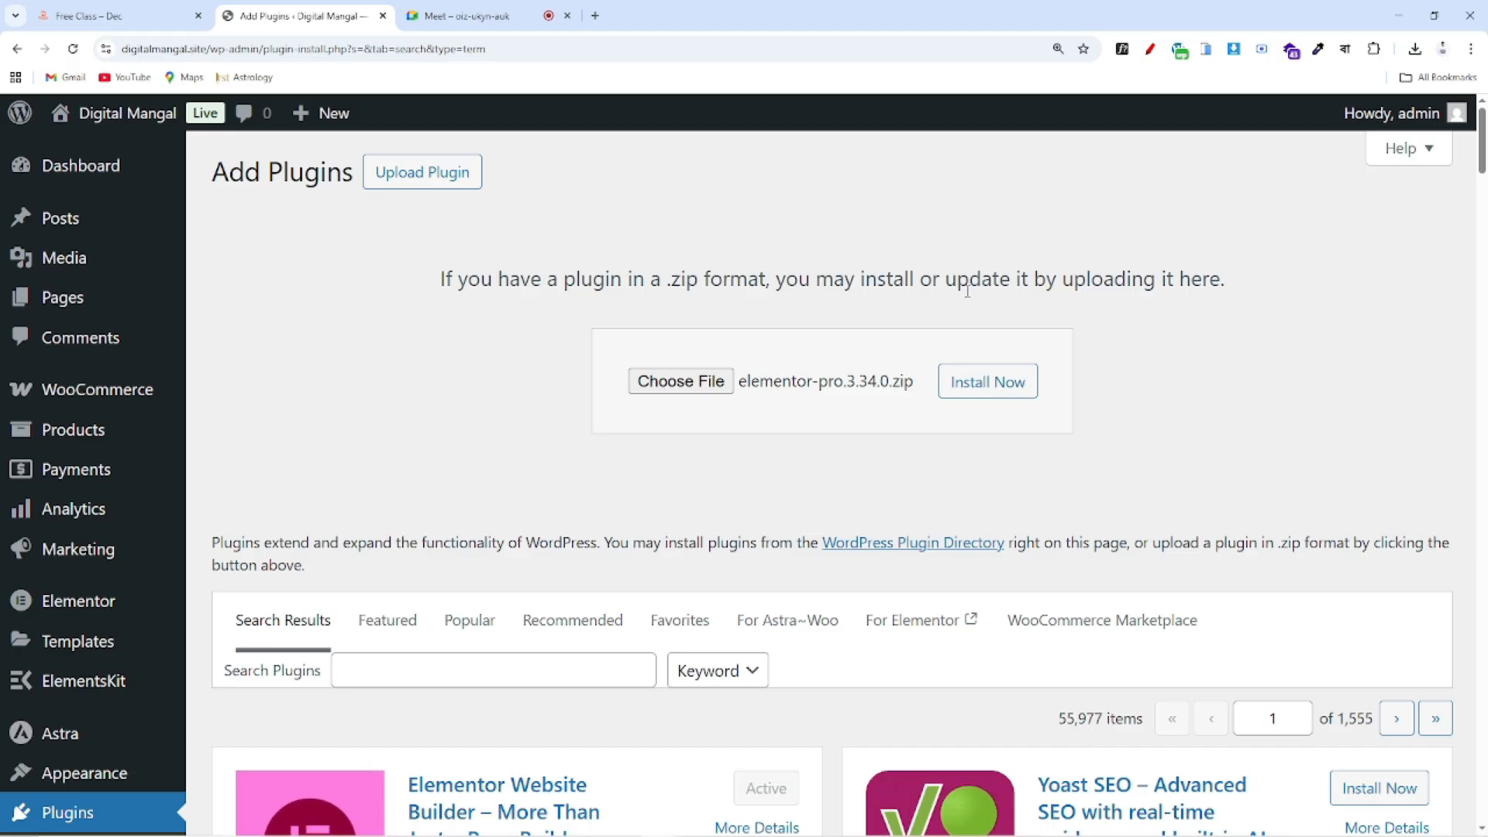
In a new tab, go to virustotal.com/gui/home/upload
{"action": "left_click", "coordinate": [595, 16]}
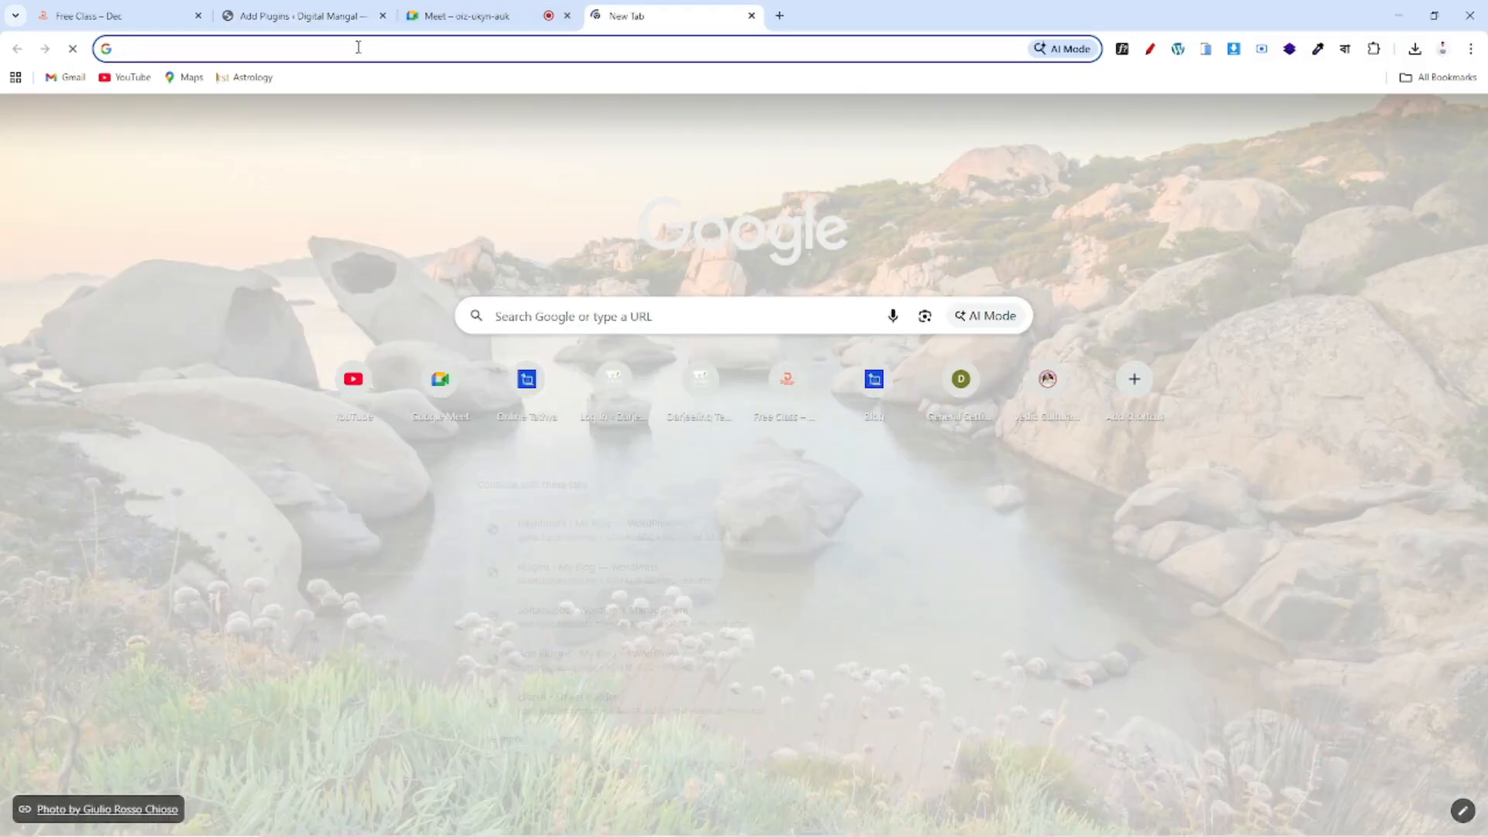
{"action": "left_click", "coordinate": [358, 49]}
{"action": "type", "text": "vedicculturalcentre.org"}
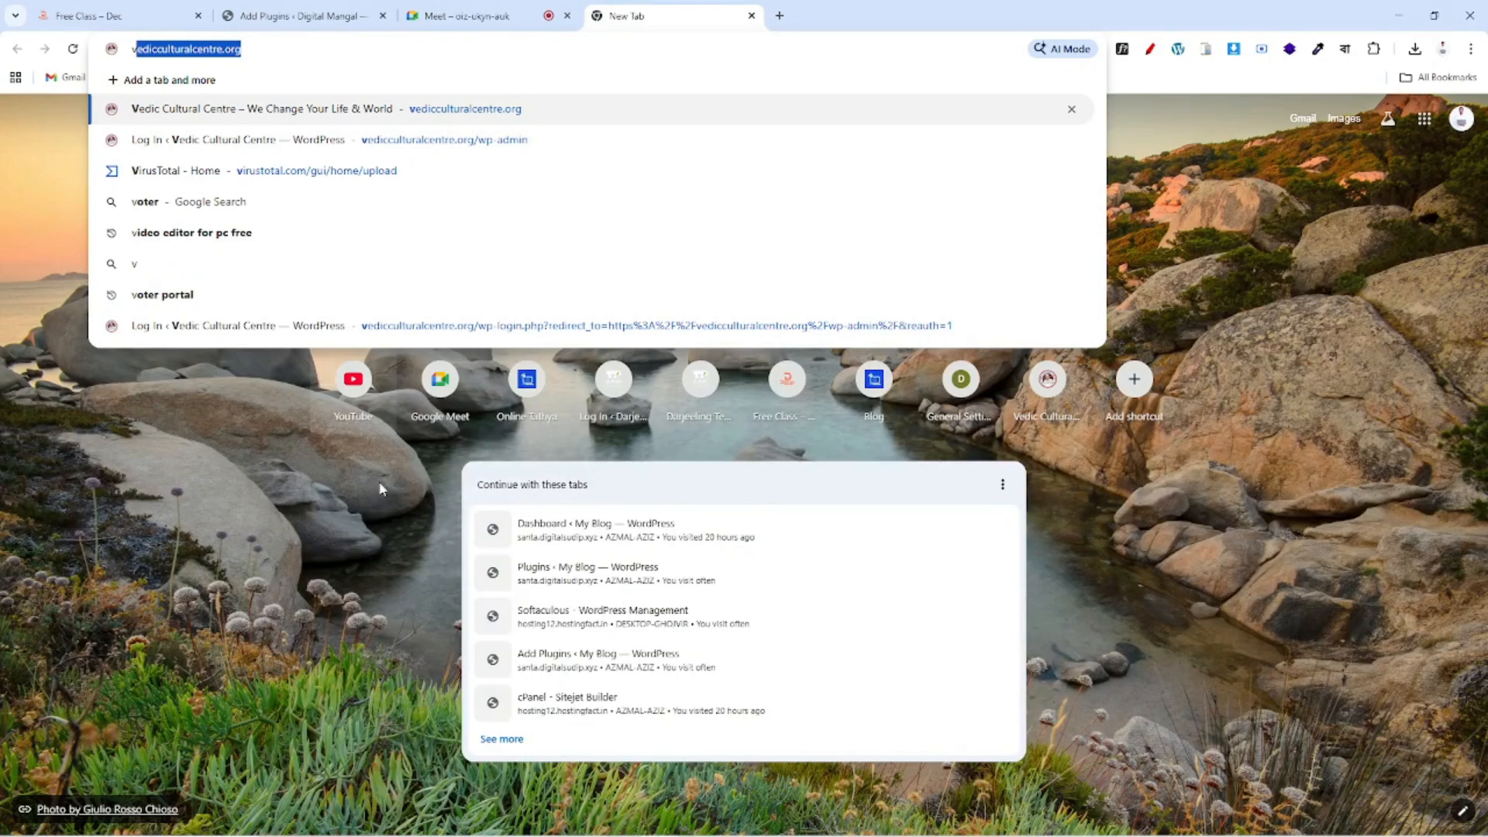
{"action": "key", "text": "Return"}
{"action": "left_click_drag", "start_coordinate": [232, 49], "coordinate": [37, 50]}
{"action": "type", "text": "virustotal.com/gui/home/upload"}
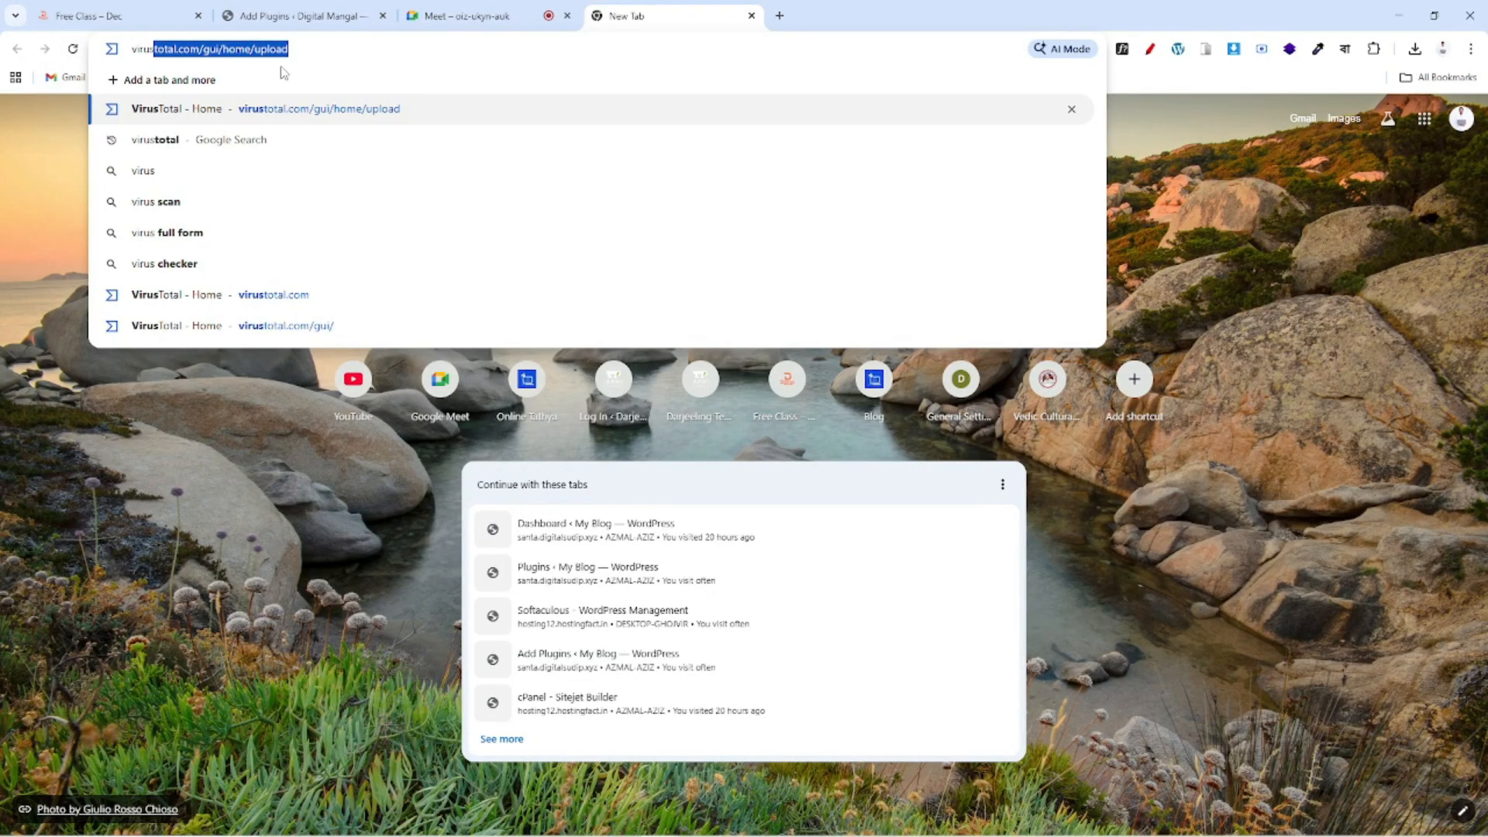
{"action": "left_click", "coordinate": [303, 51]}
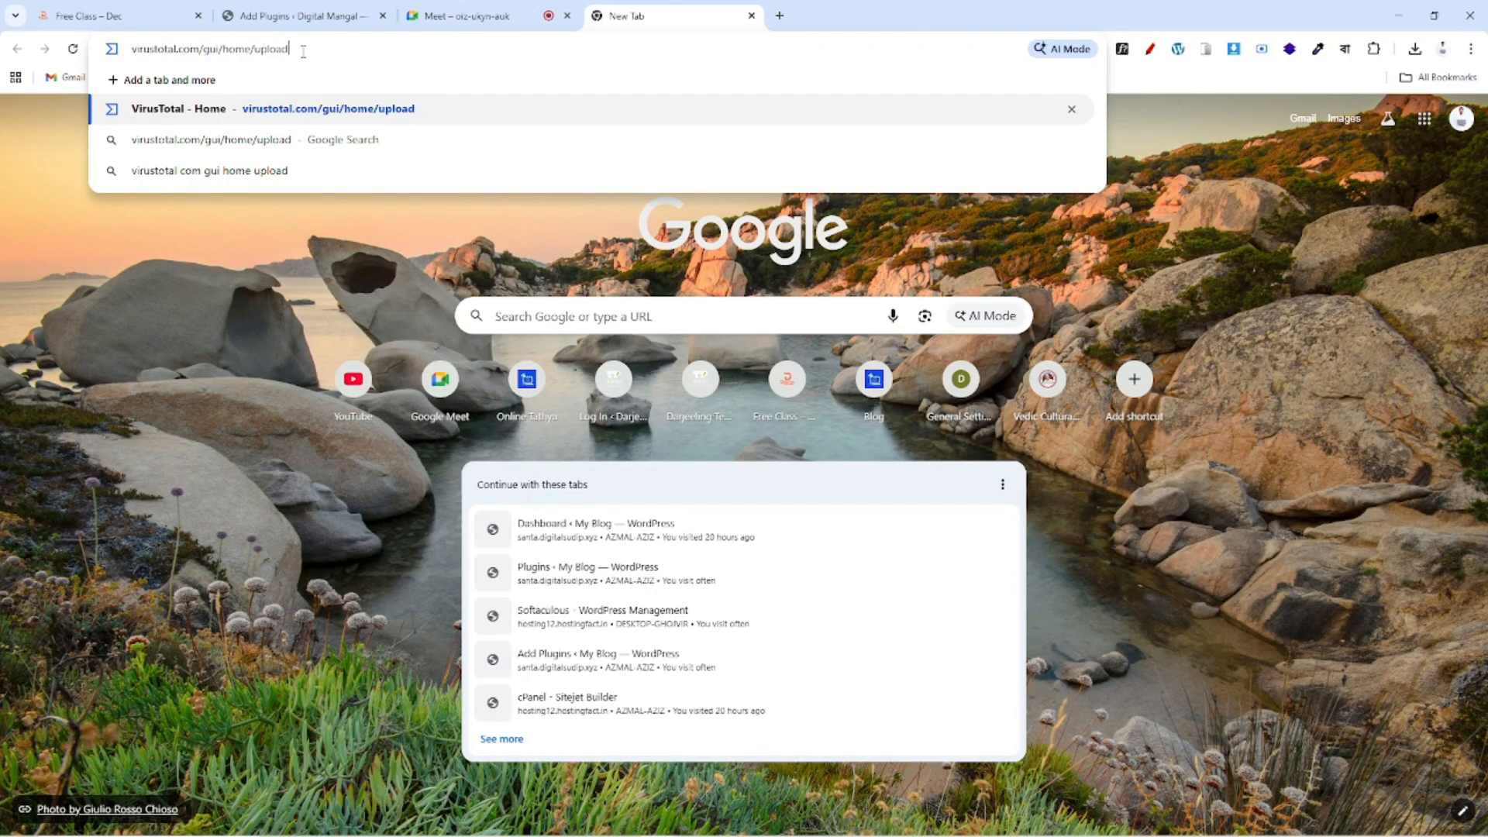
{"action": "key", "text": "Return"}
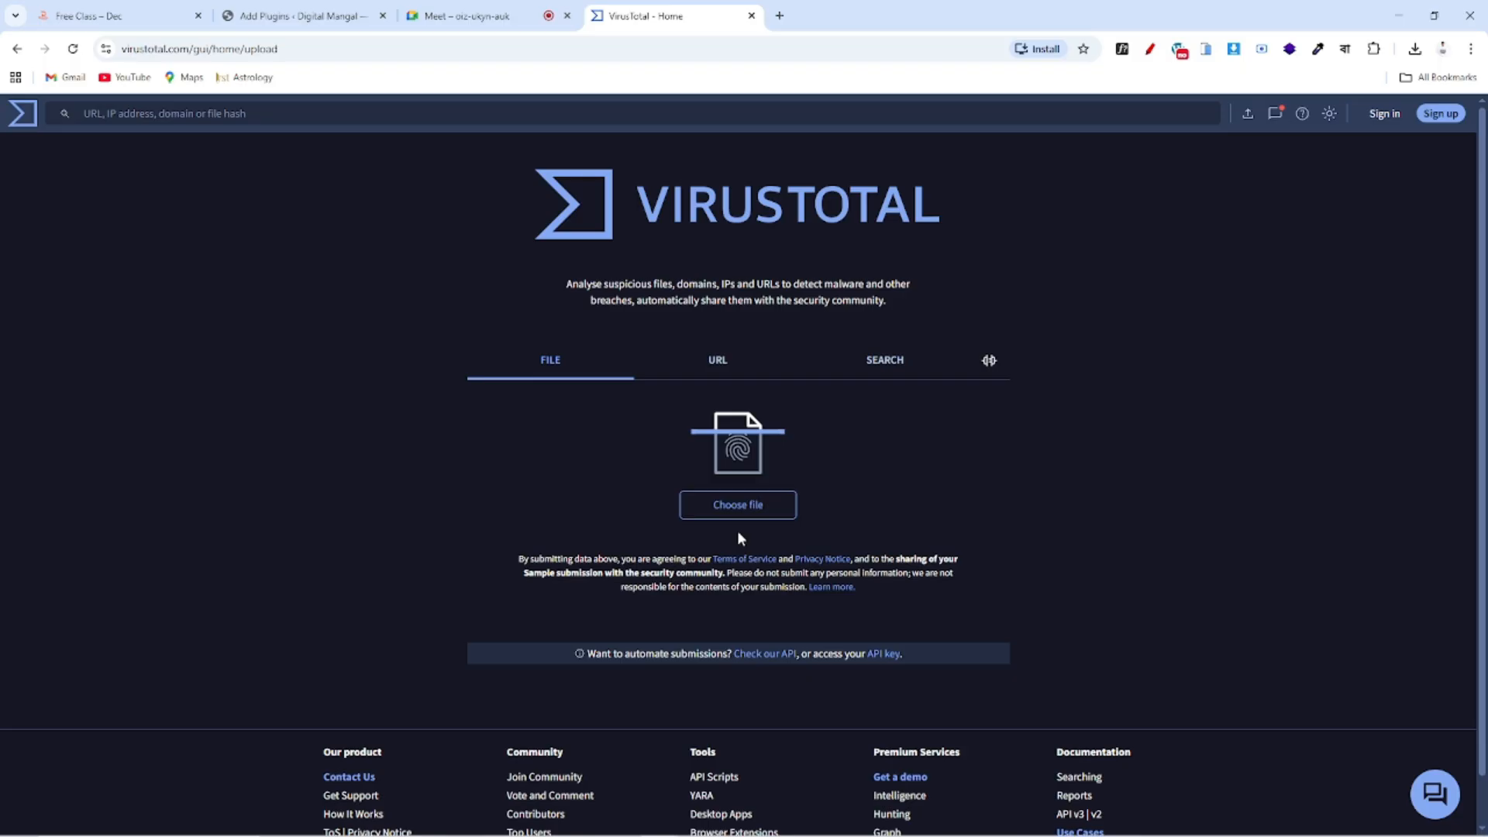
Submit elementor-pro.3.34.0.zip to VirusTotal and review the report: 0 of 64 vendors flag it
{"action": "left_click", "coordinate": [308, 15]}
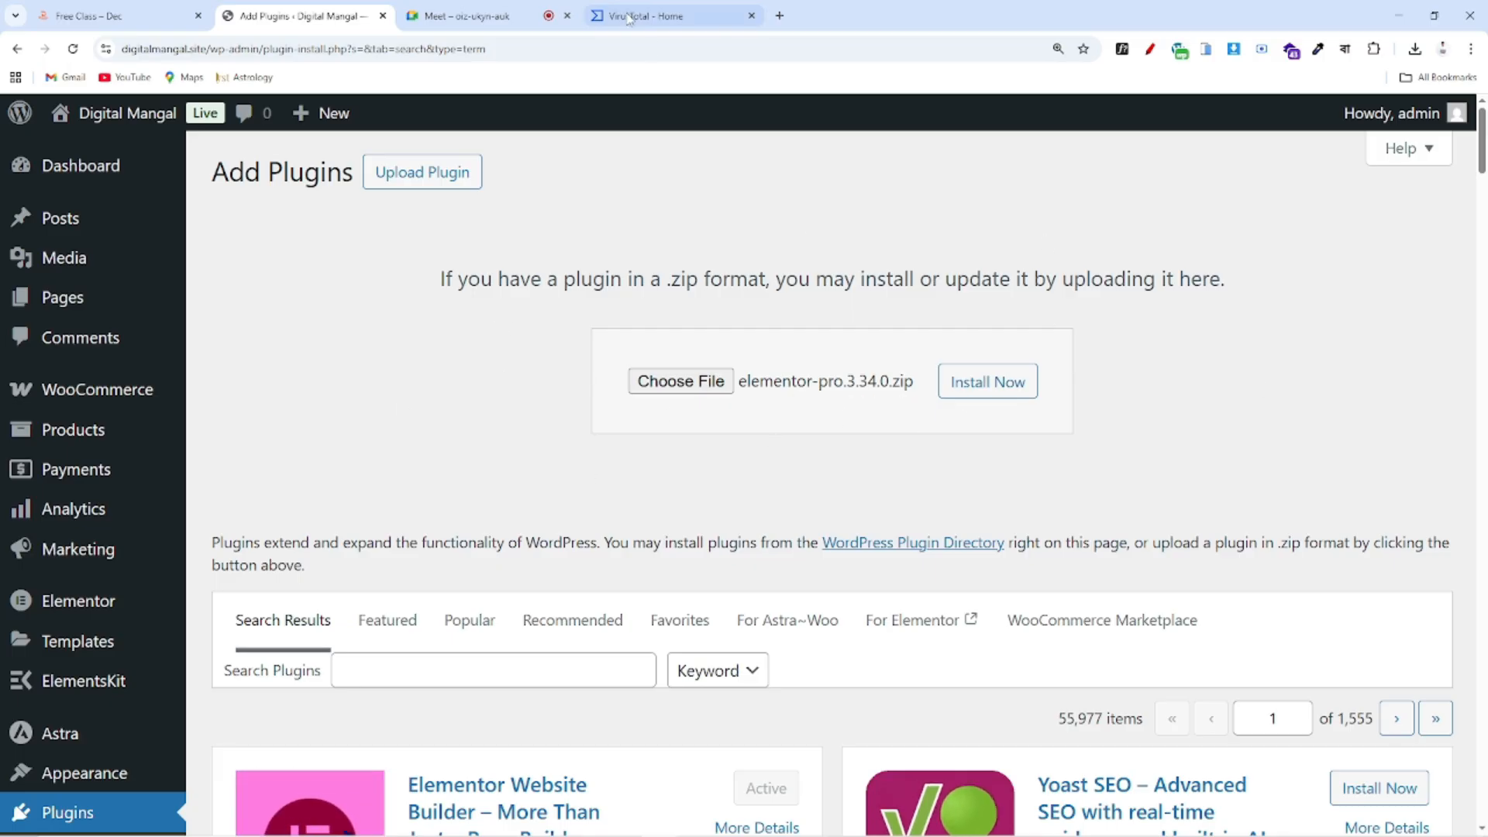
{"action": "left_click", "coordinate": [651, 16]}
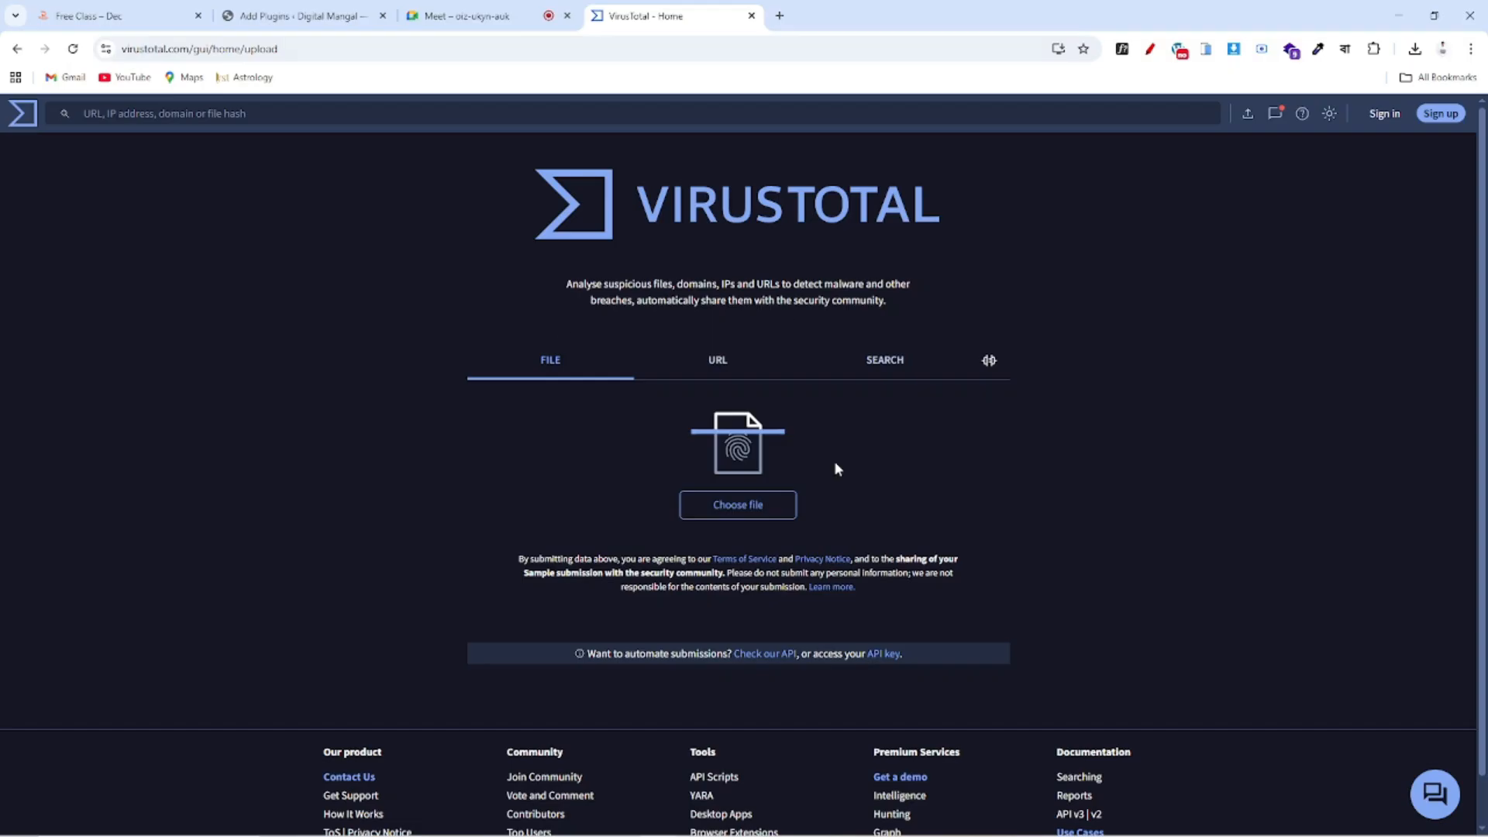
{"action": "left_click", "coordinate": [729, 508]}
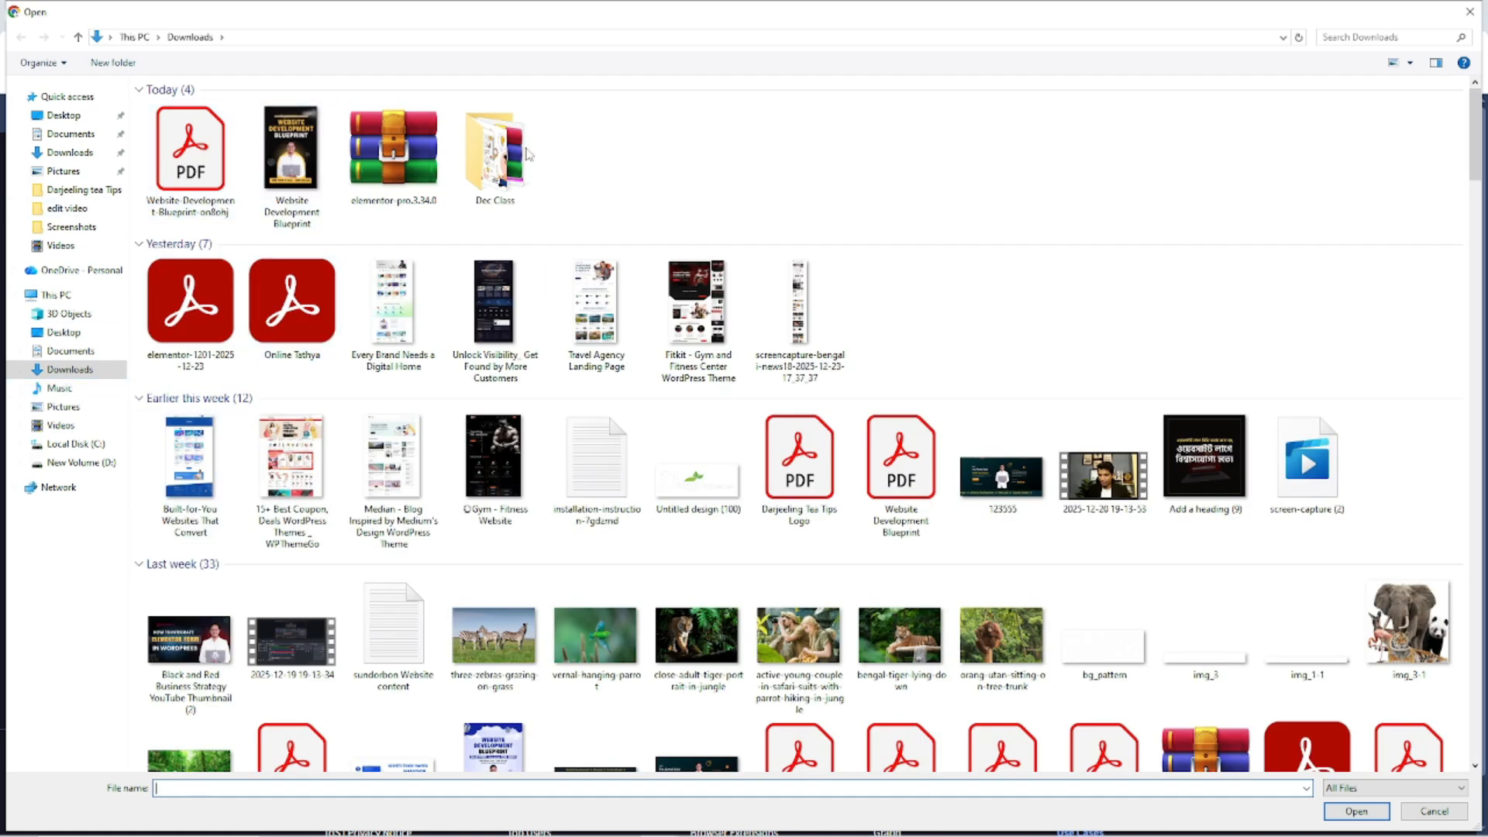
{"action": "left_click", "coordinate": [366, 153]}
{"action": "left_click", "coordinate": [1356, 810]}
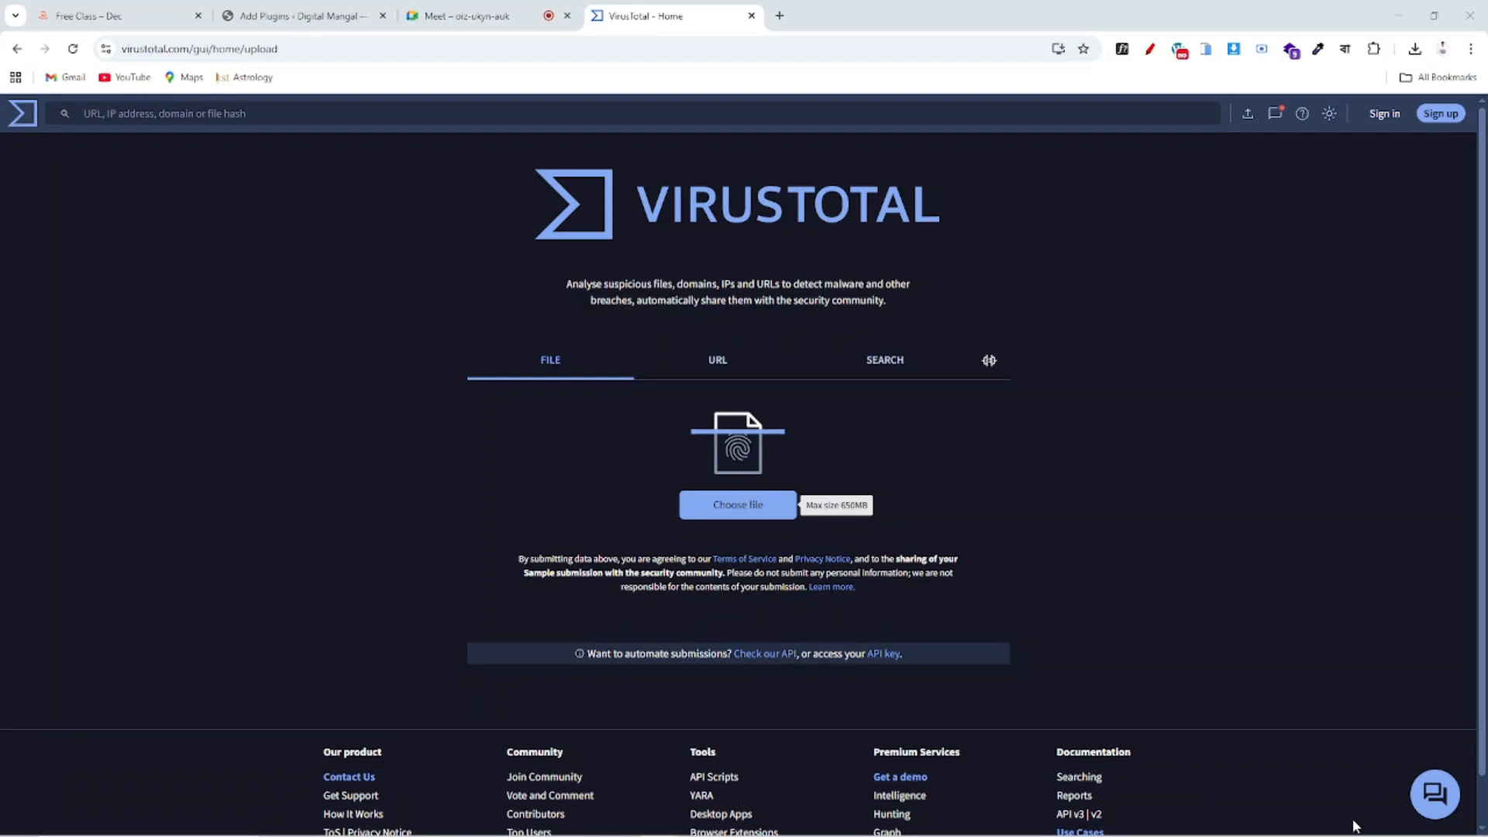
{"action": "scroll", "coordinate": [1028, 530], "scroll_direction": "down", "scroll_amount": 1}
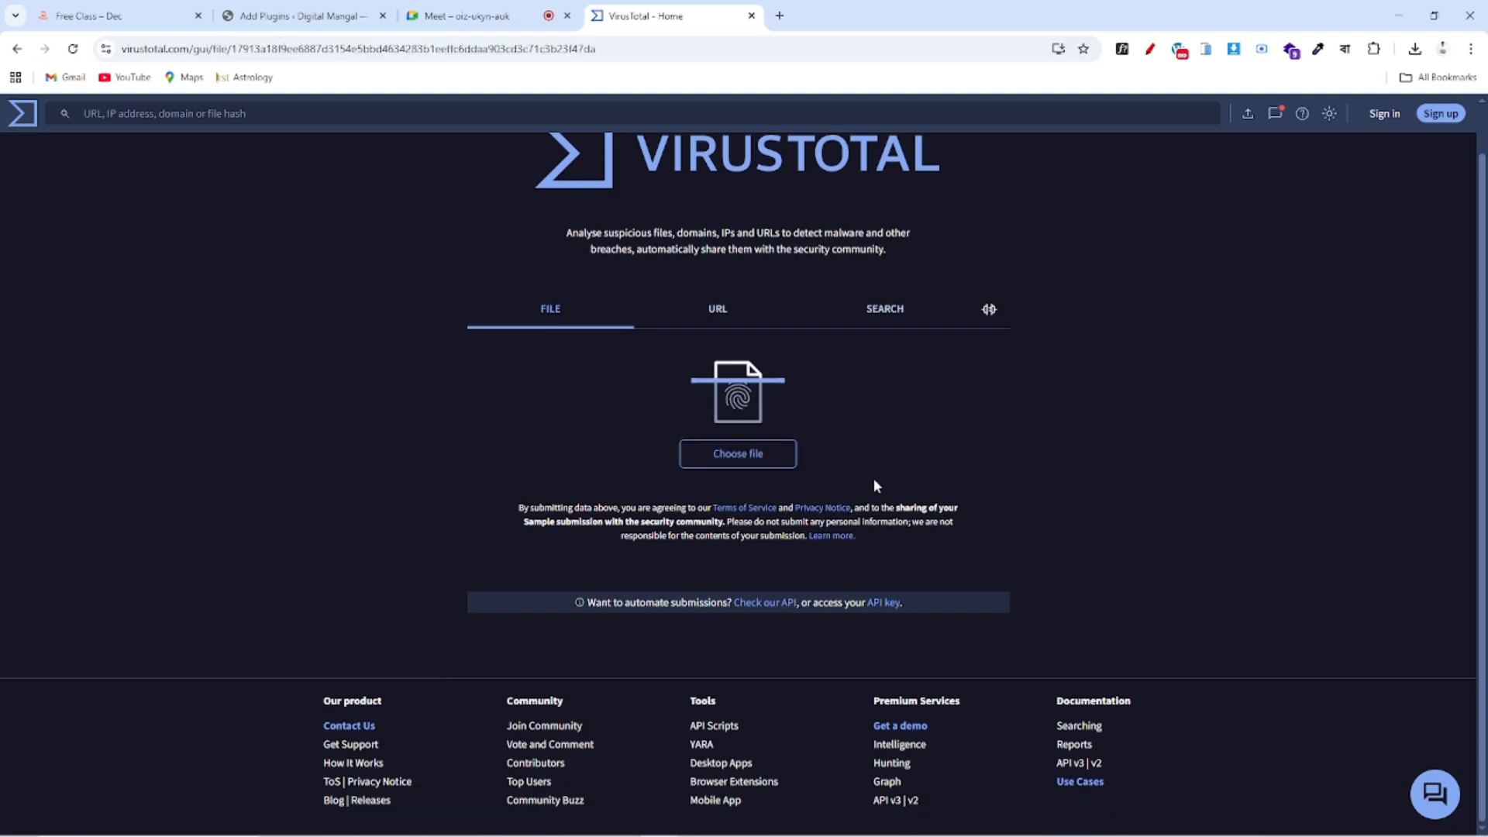
{"action": "scroll", "coordinate": [324, 366], "scroll_direction": "down", "scroll_amount": 3}
{"action": "scroll", "coordinate": [323, 366], "scroll_direction": "up", "scroll_amount": 3}
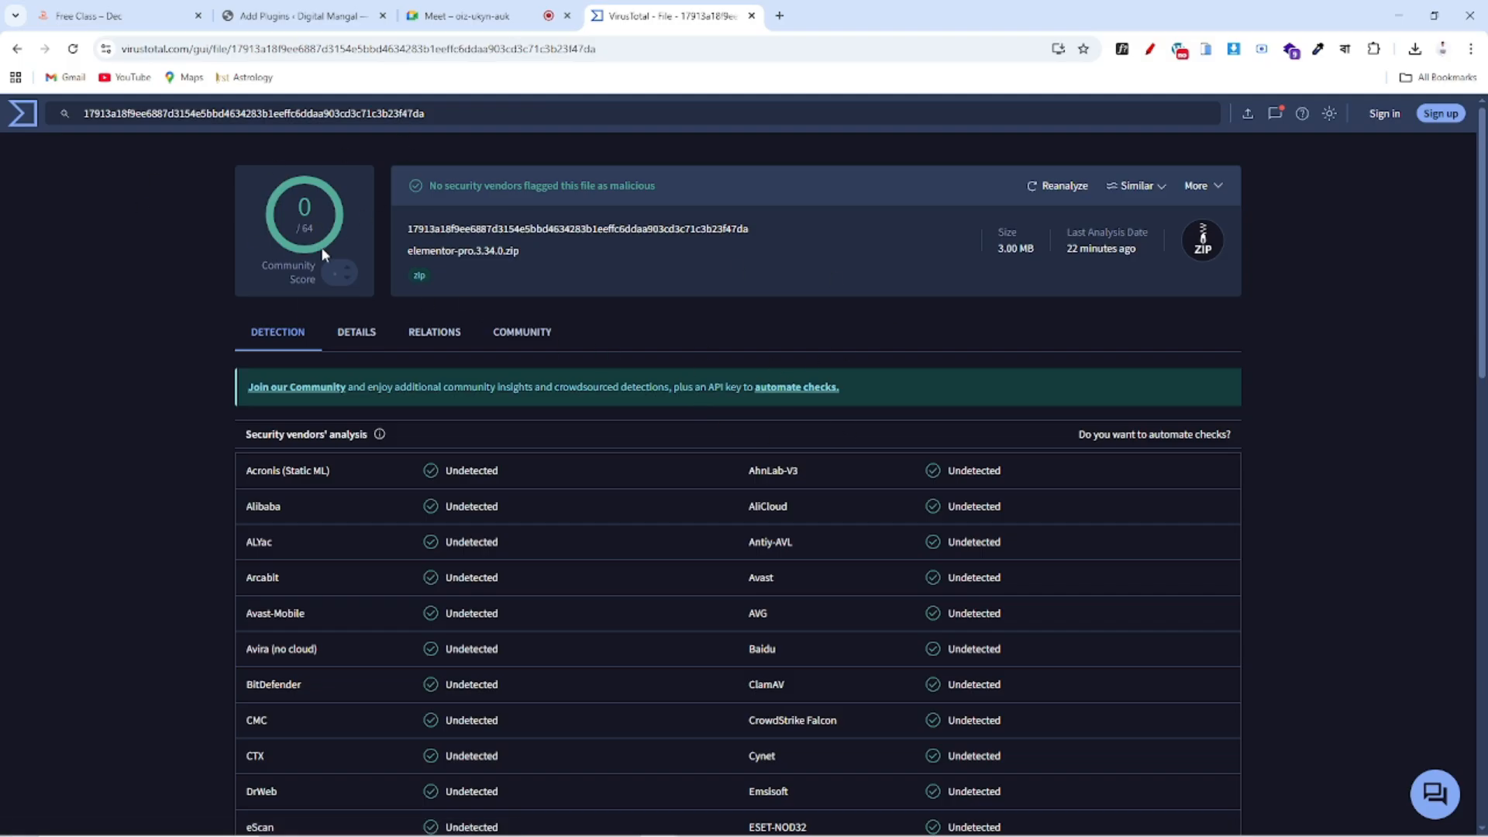
Install Elementor Pro 3.34.0 from the chosen zip and activate it
{"action": "left_click", "coordinate": [287, 17]}
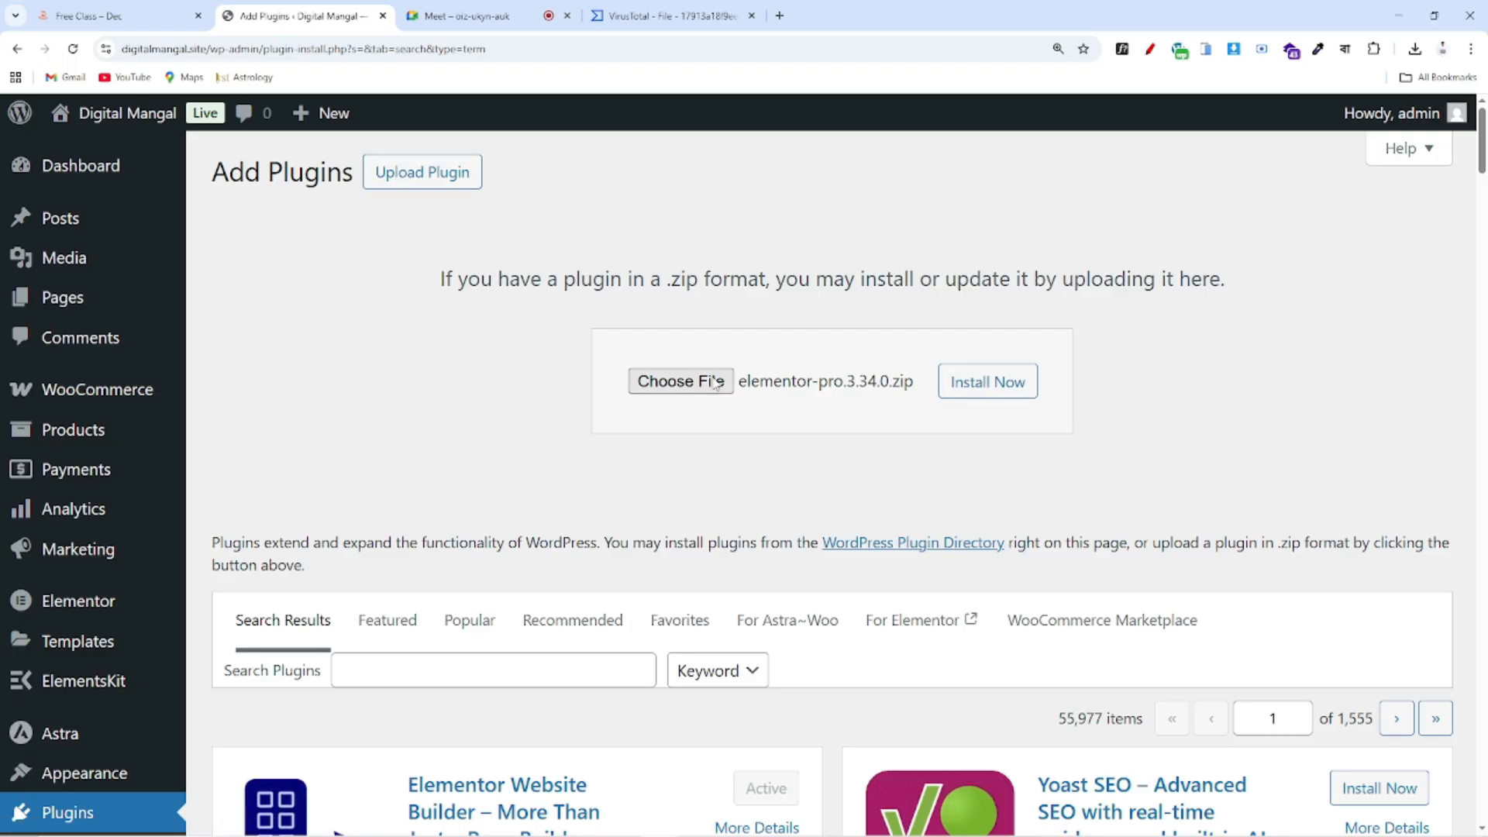
{"action": "left_click", "coordinate": [1001, 388]}
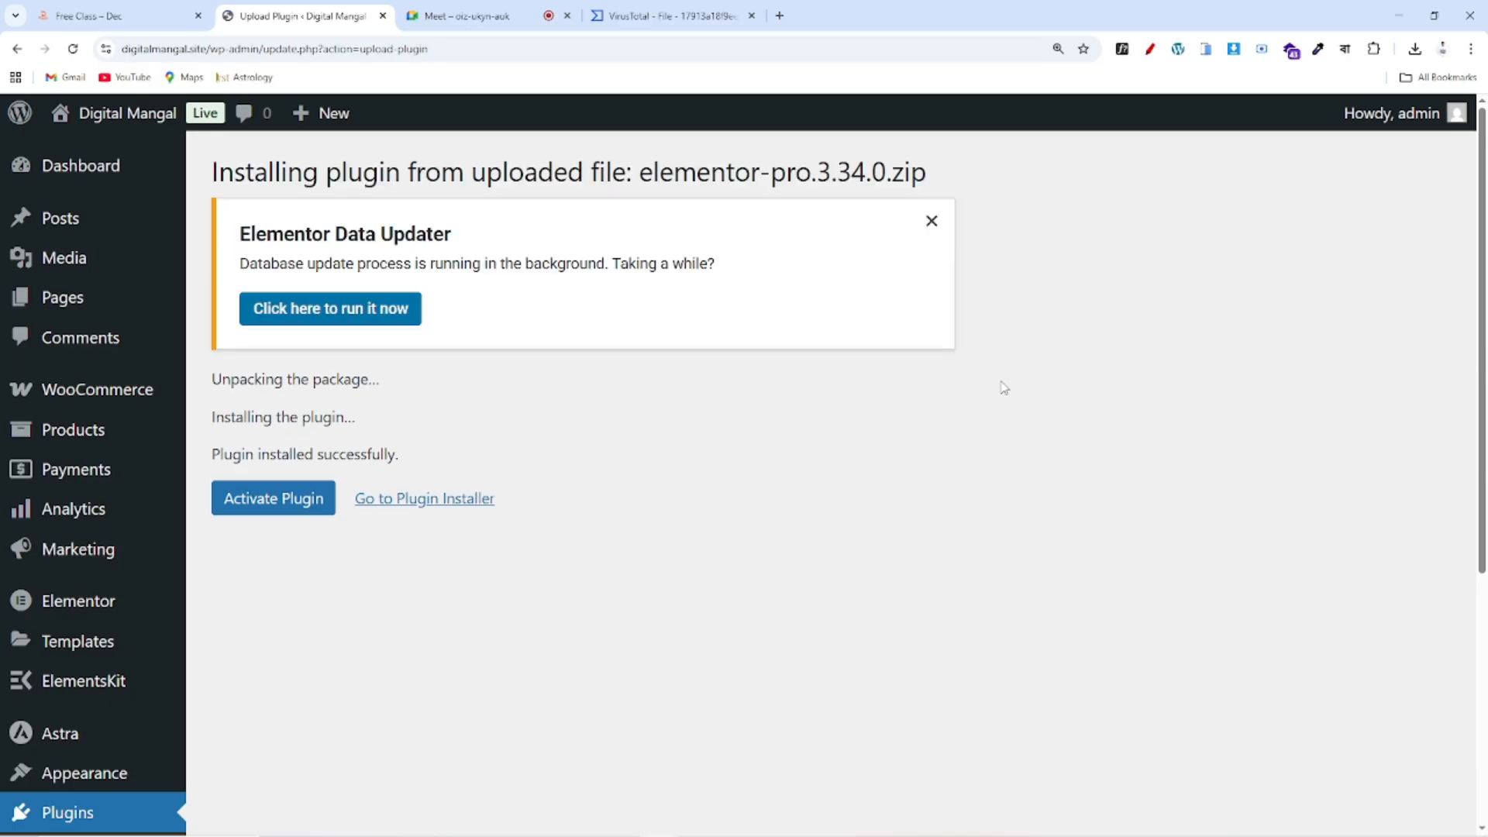
{"action": "left_click", "coordinate": [289, 517]}
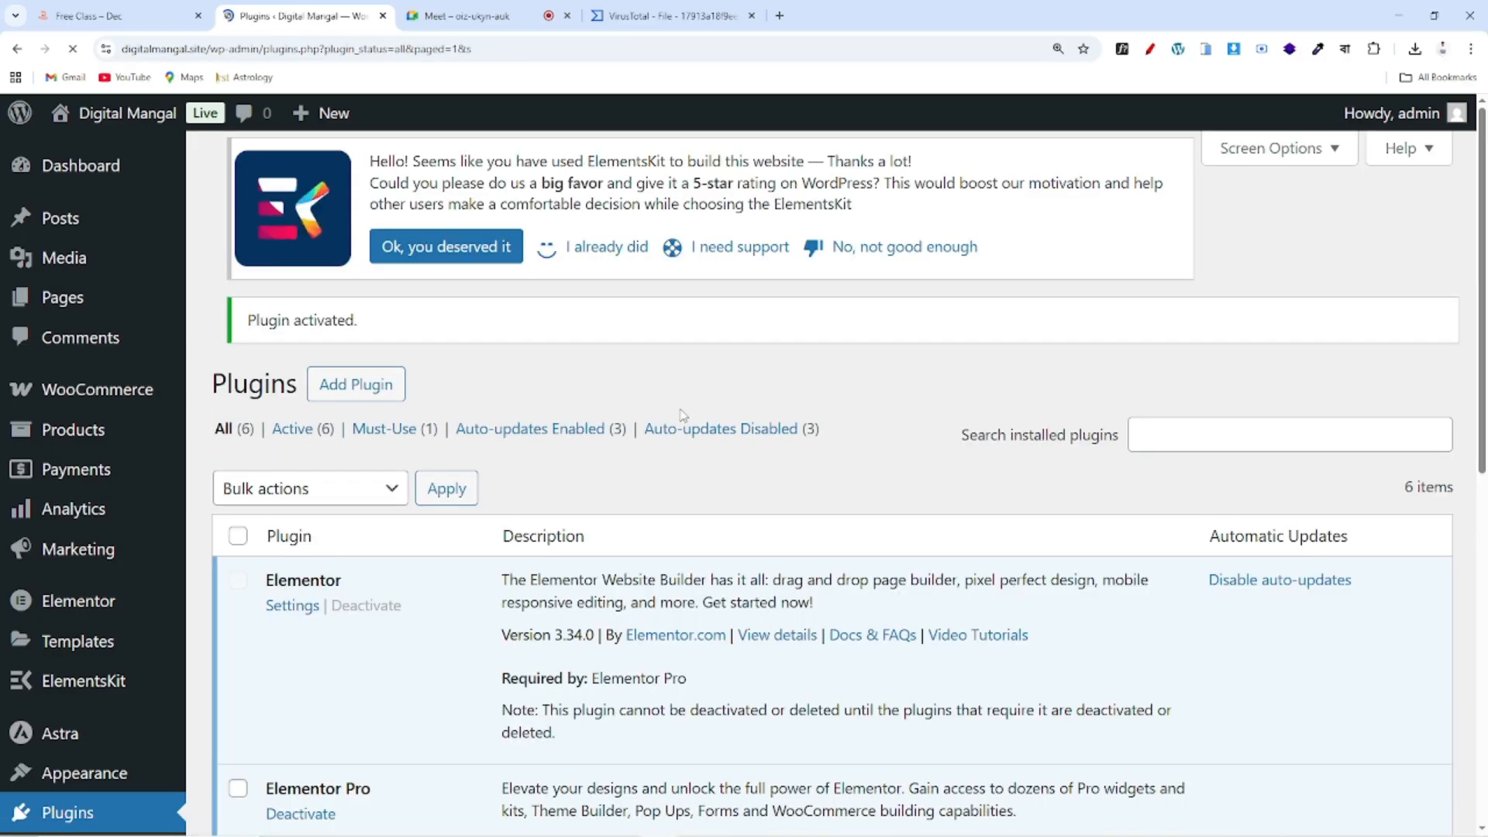
Review the plugins list, now six active plugins, and glance at the live site
{"action": "scroll", "coordinate": [677, 439], "scroll_direction": "down", "scroll_amount": 5}
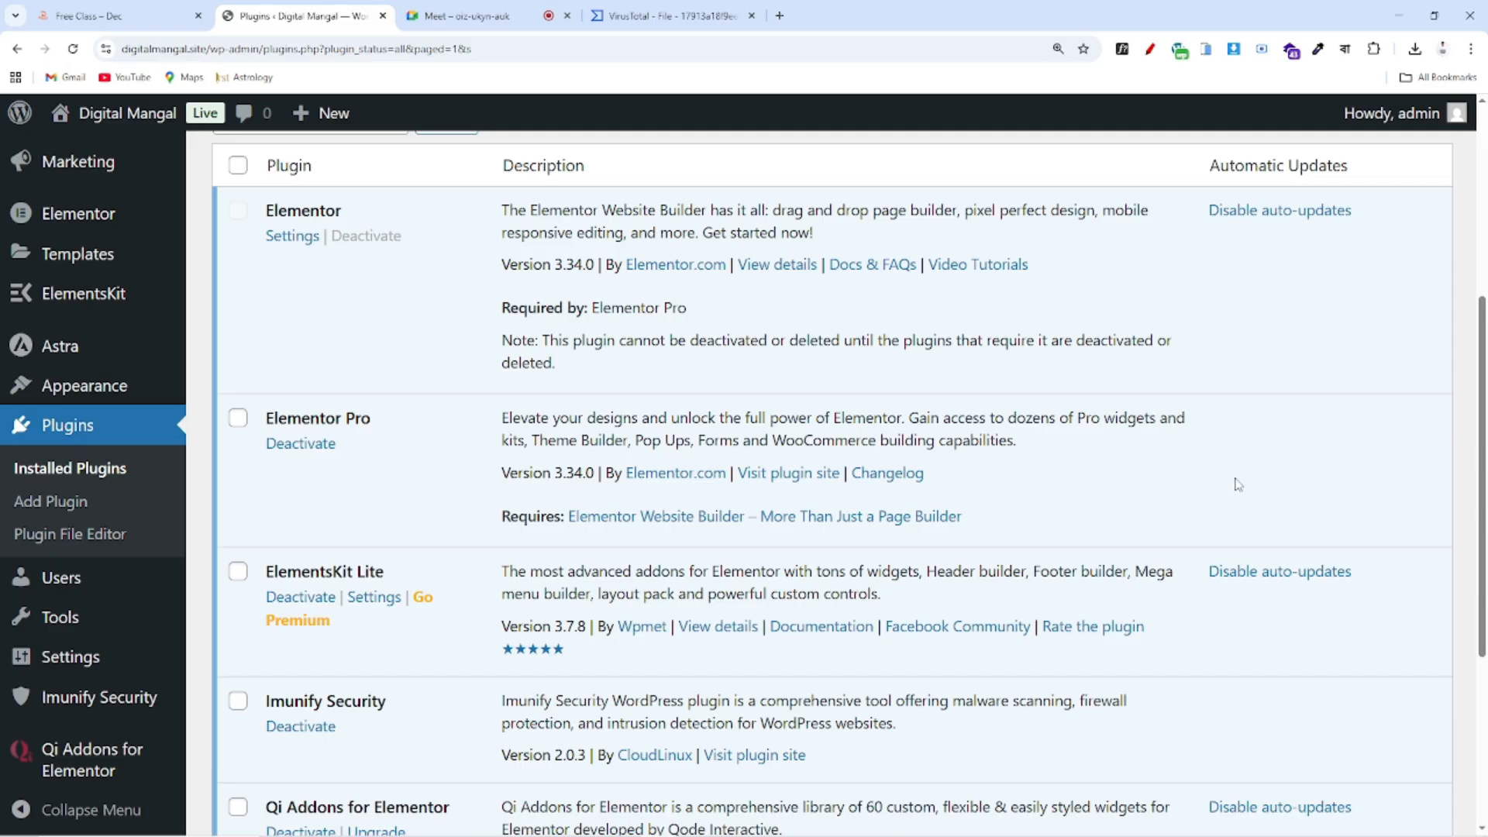
{"action": "scroll", "coordinate": [1270, 535], "scroll_direction": "up", "scroll_amount": 2}
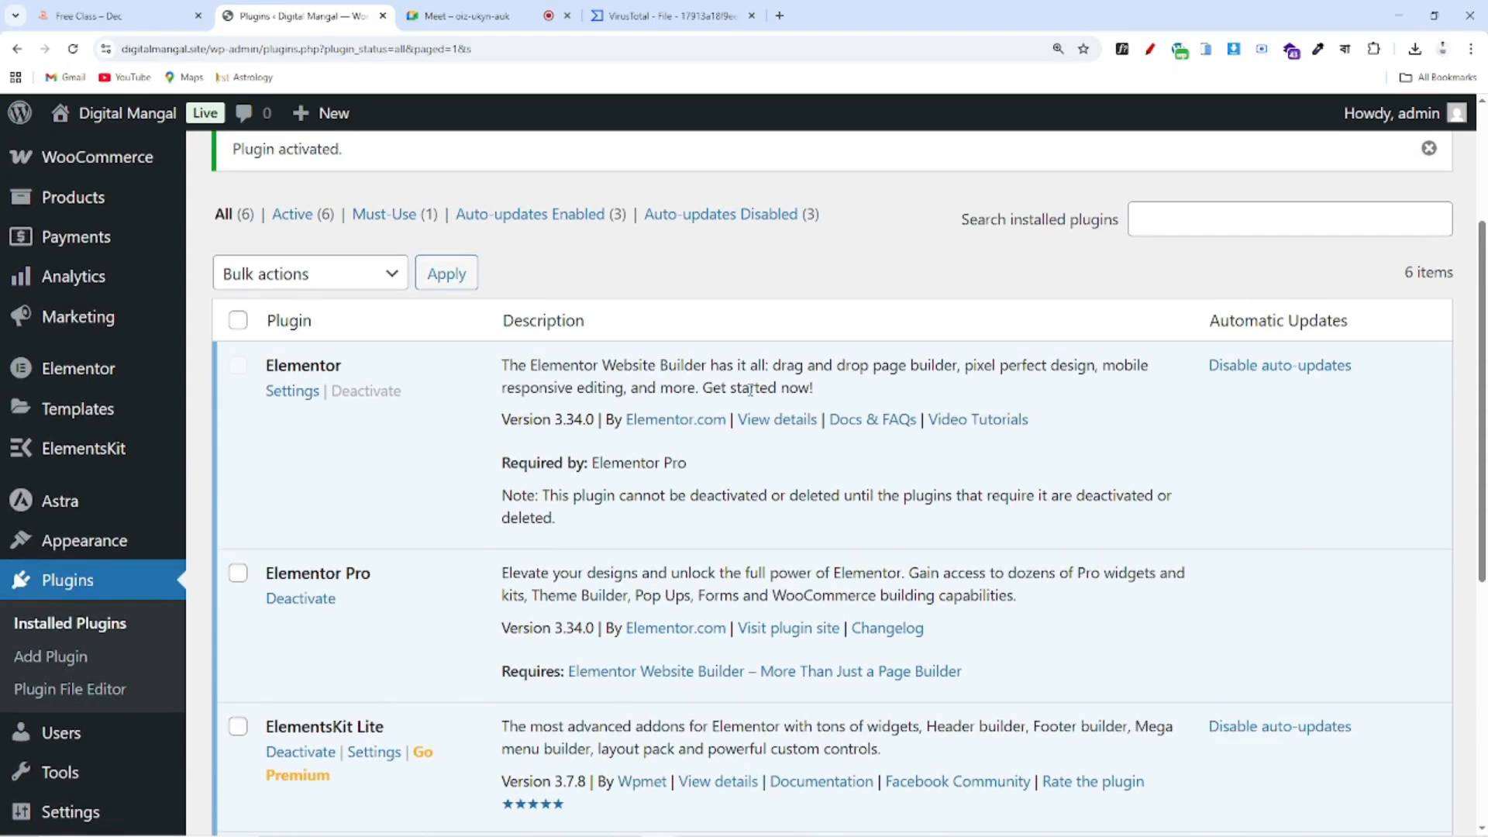
{"action": "scroll", "coordinate": [311, 534], "scroll_direction": "down", "scroll_amount": 5}
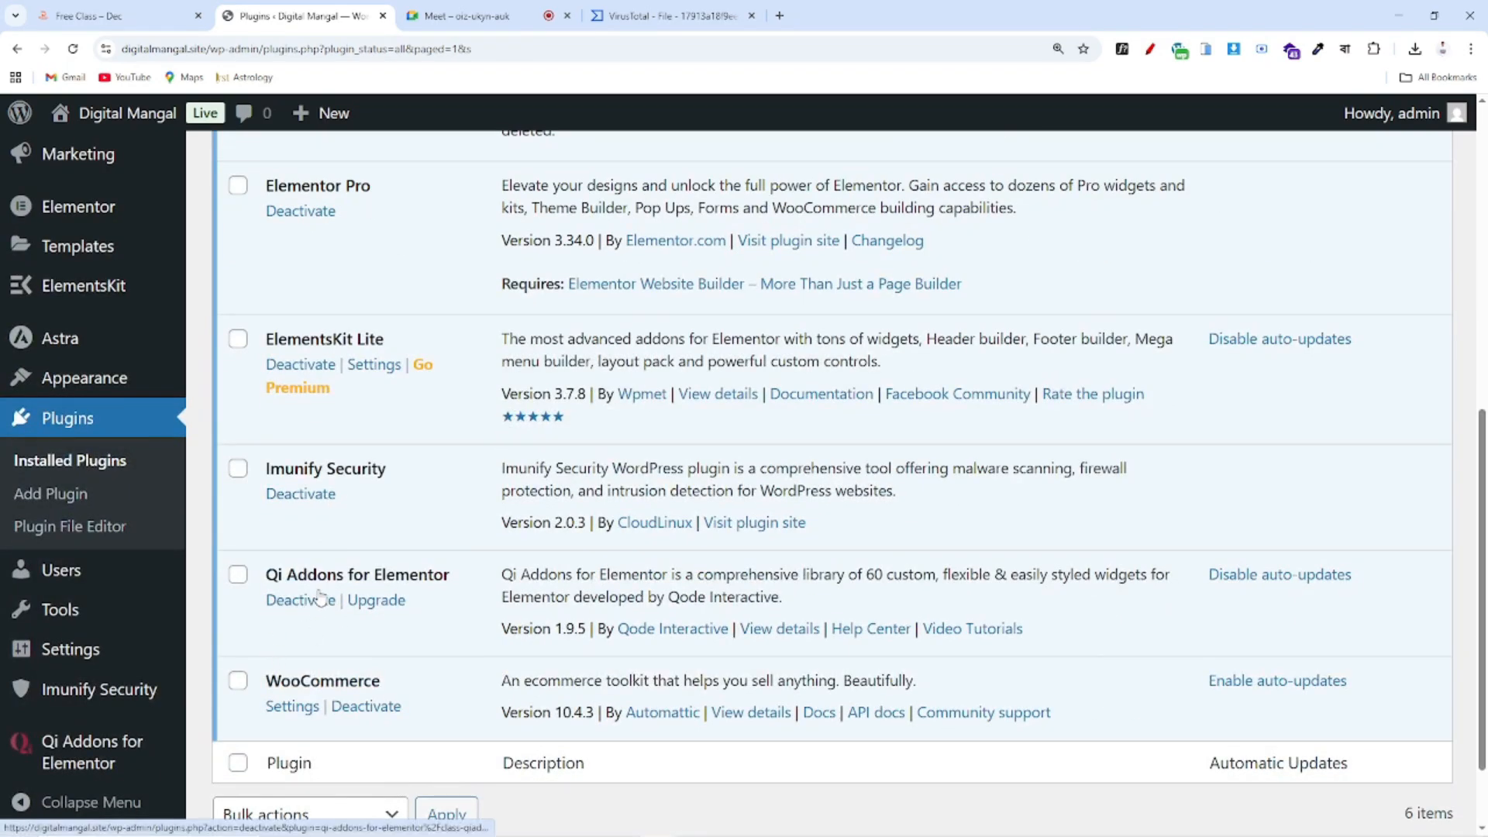
{"action": "scroll", "coordinate": [512, 653], "scroll_direction": "up", "scroll_amount": 8}
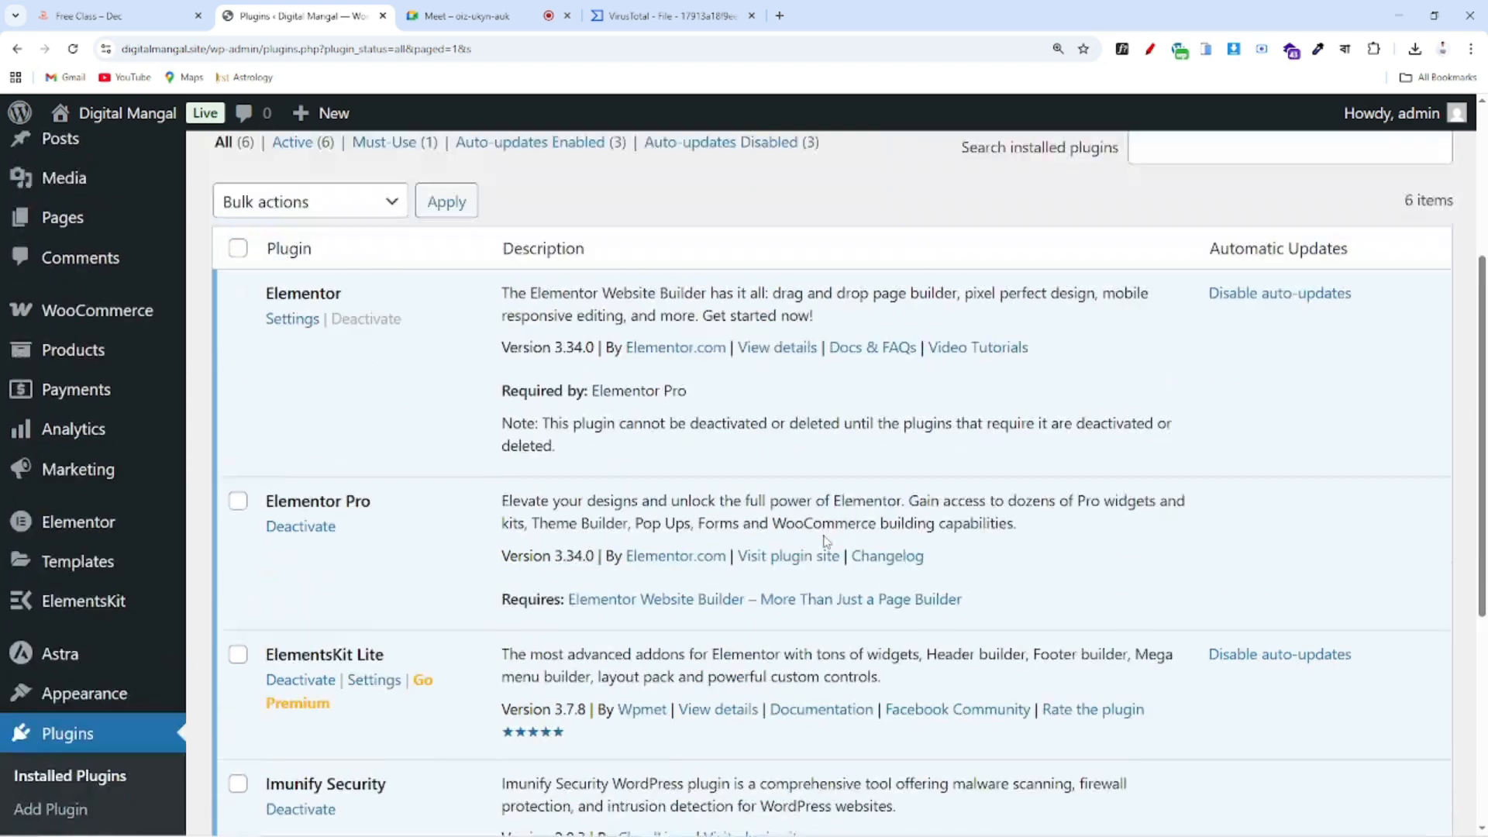
{"action": "scroll", "coordinate": [1368, 623], "scroll_direction": "down", "scroll_amount": 4}
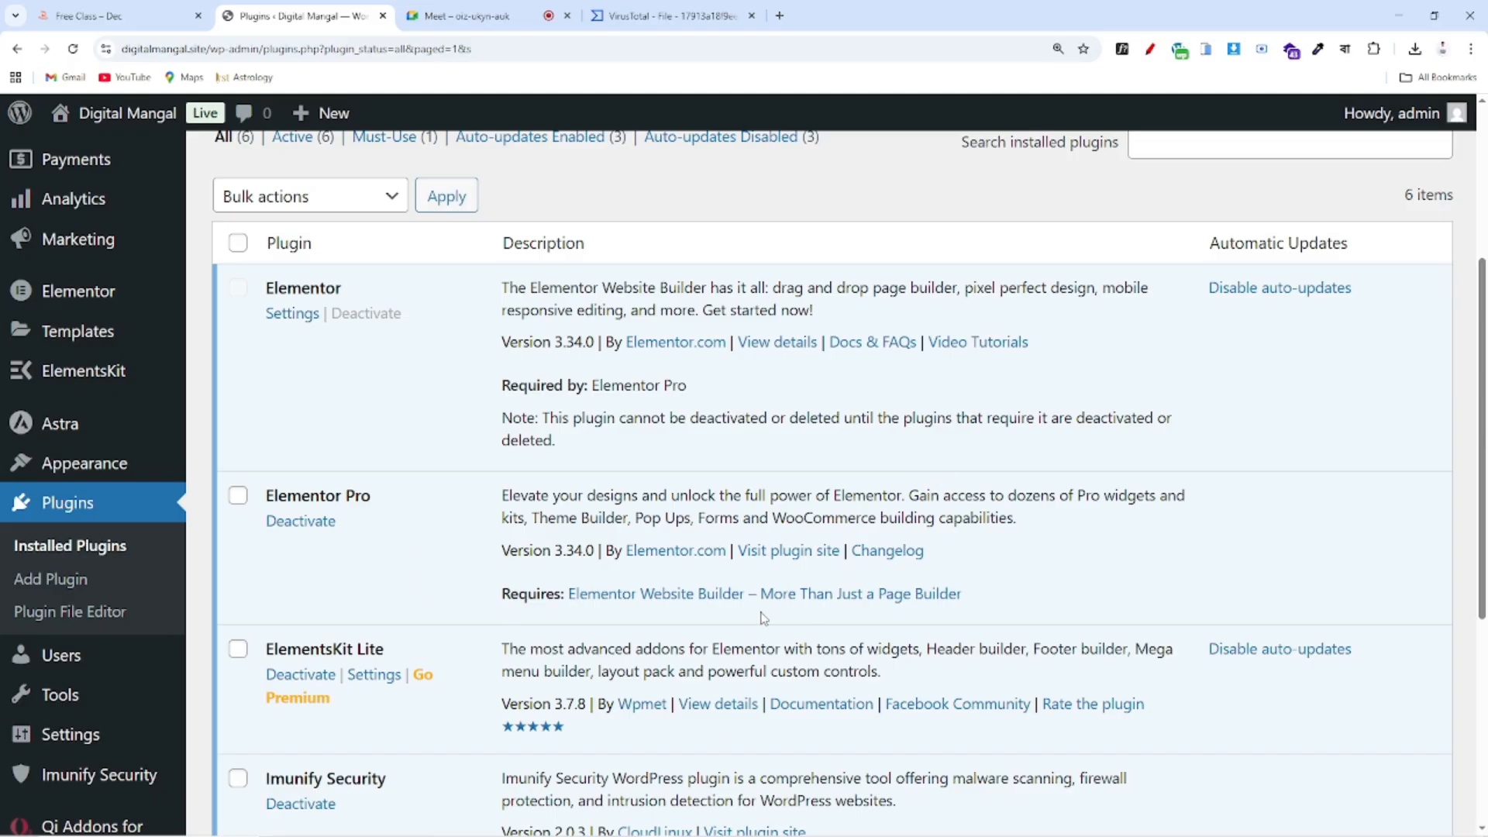
{"action": "scroll", "coordinate": [762, 616], "scroll_direction": "up", "scroll_amount": 3}
{"action": "scroll", "coordinate": [762, 616], "scroll_direction": "down", "scroll_amount": 5}
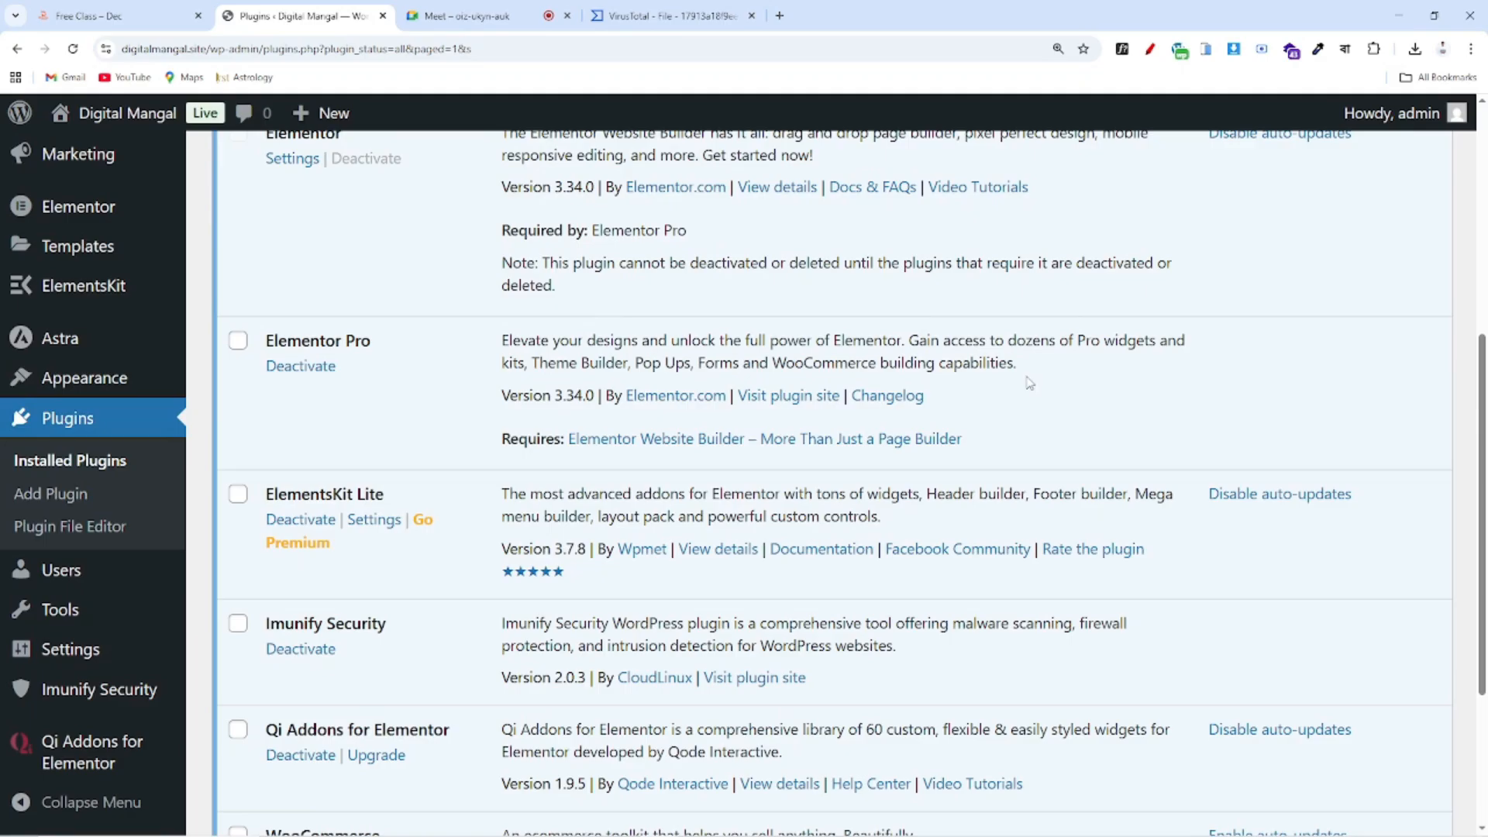
{"action": "scroll", "coordinate": [1029, 384], "scroll_direction": "up", "scroll_amount": 6}
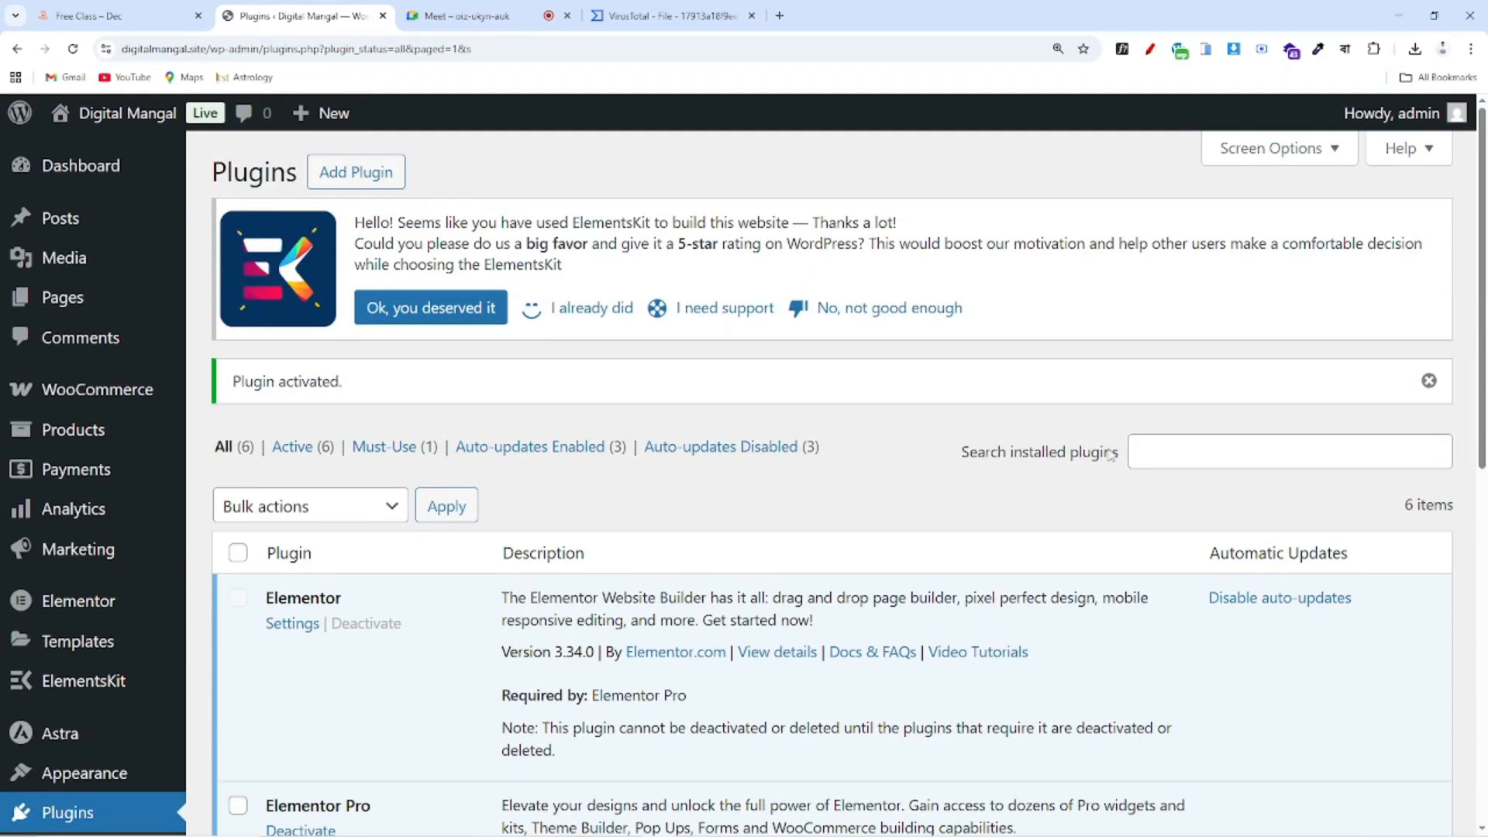
{"action": "scroll", "coordinate": [1055, 609], "scroll_direction": "down", "scroll_amount": 4}
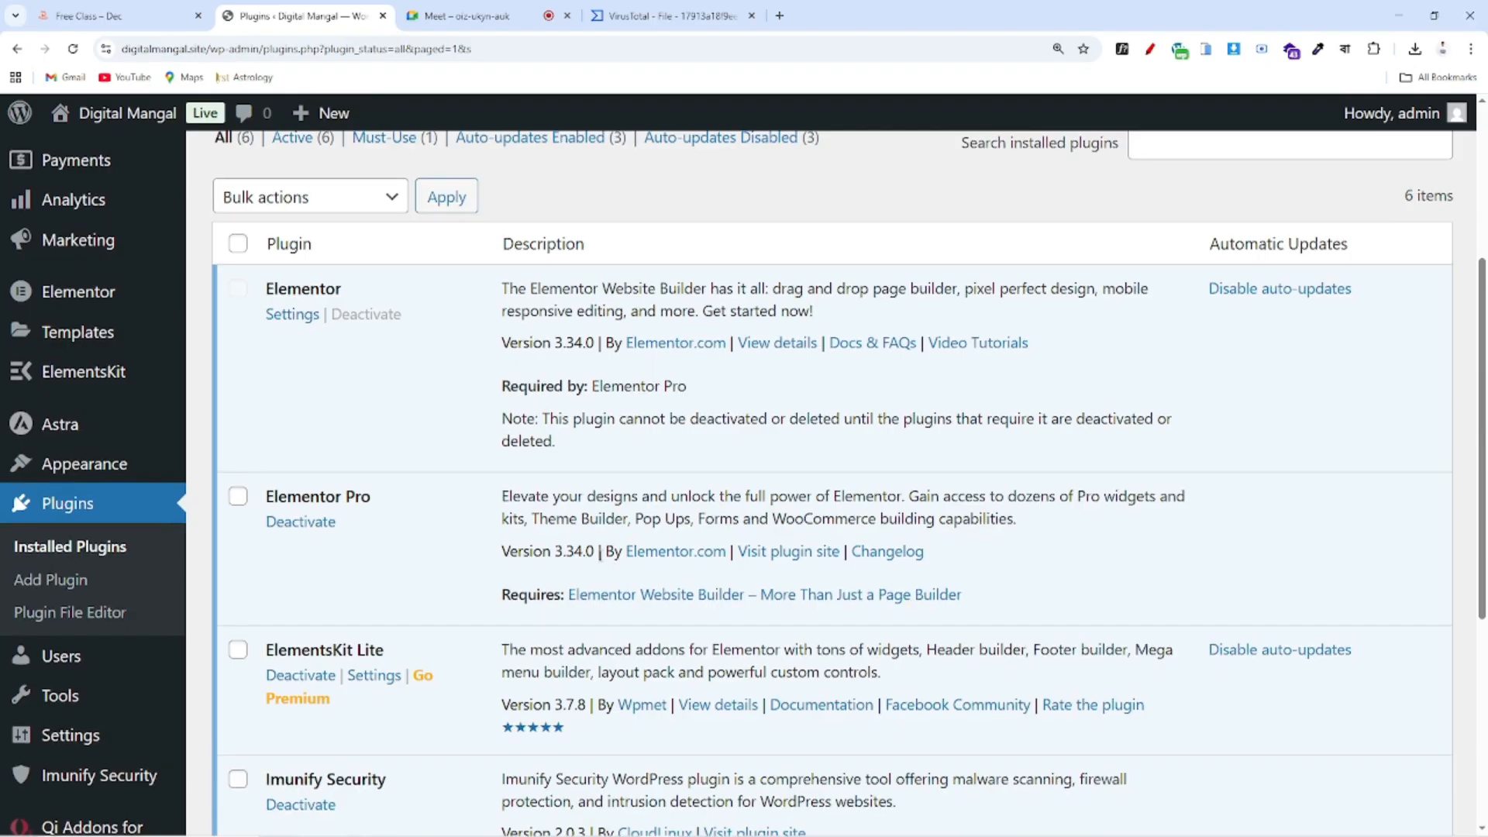
{"action": "scroll", "coordinate": [620, 571], "scroll_direction": "up", "scroll_amount": 2}
{"action": "left_click", "coordinate": [123, 6]}
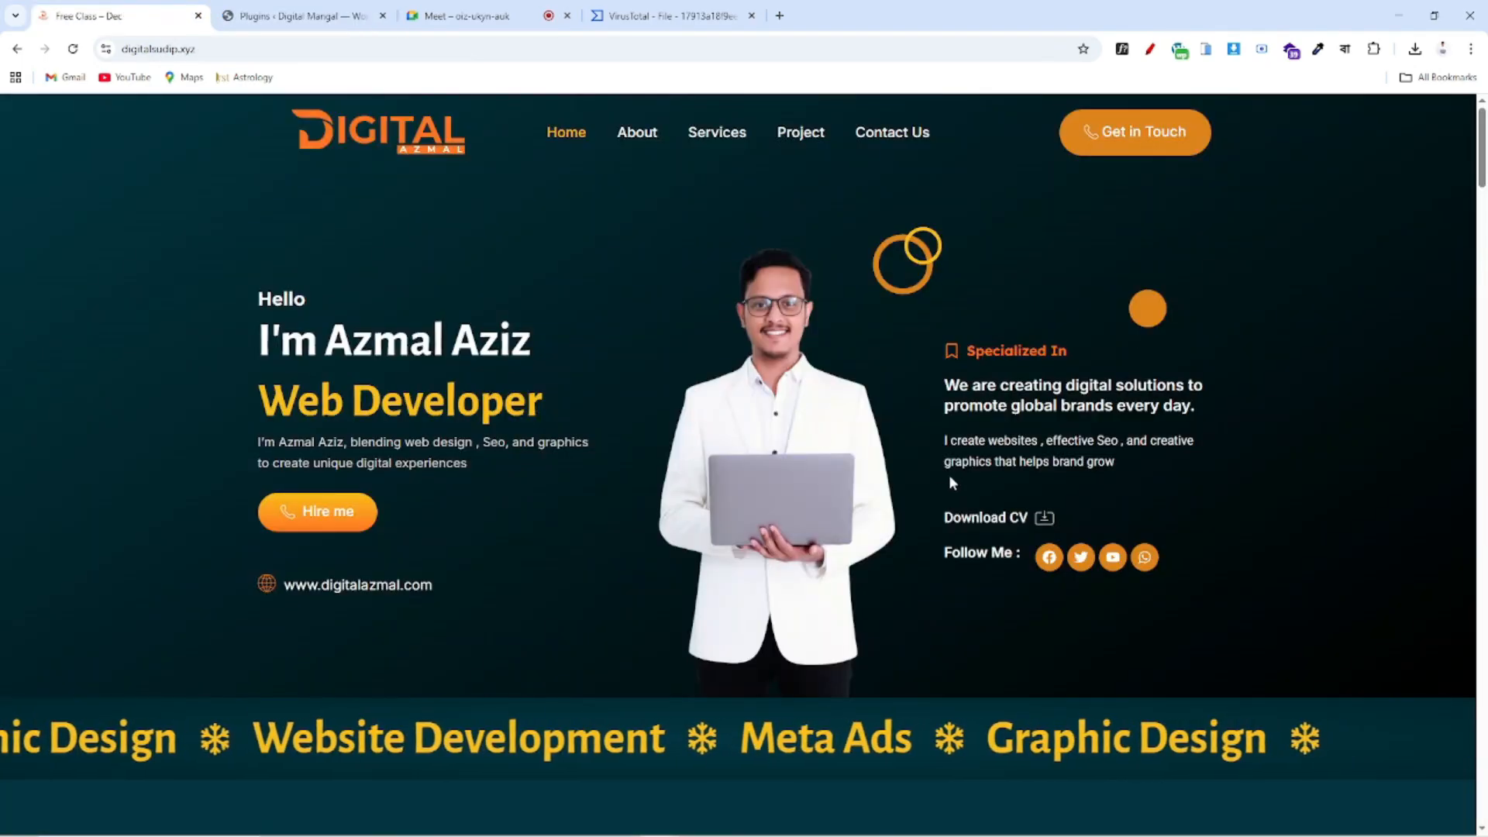
{"action": "left_click", "coordinate": [317, 8]}
{"action": "scroll", "coordinate": [542, 387], "scroll_direction": "down", "scroll_amount": 3}
{"action": "mouse_move", "coordinate": [45, 389]}
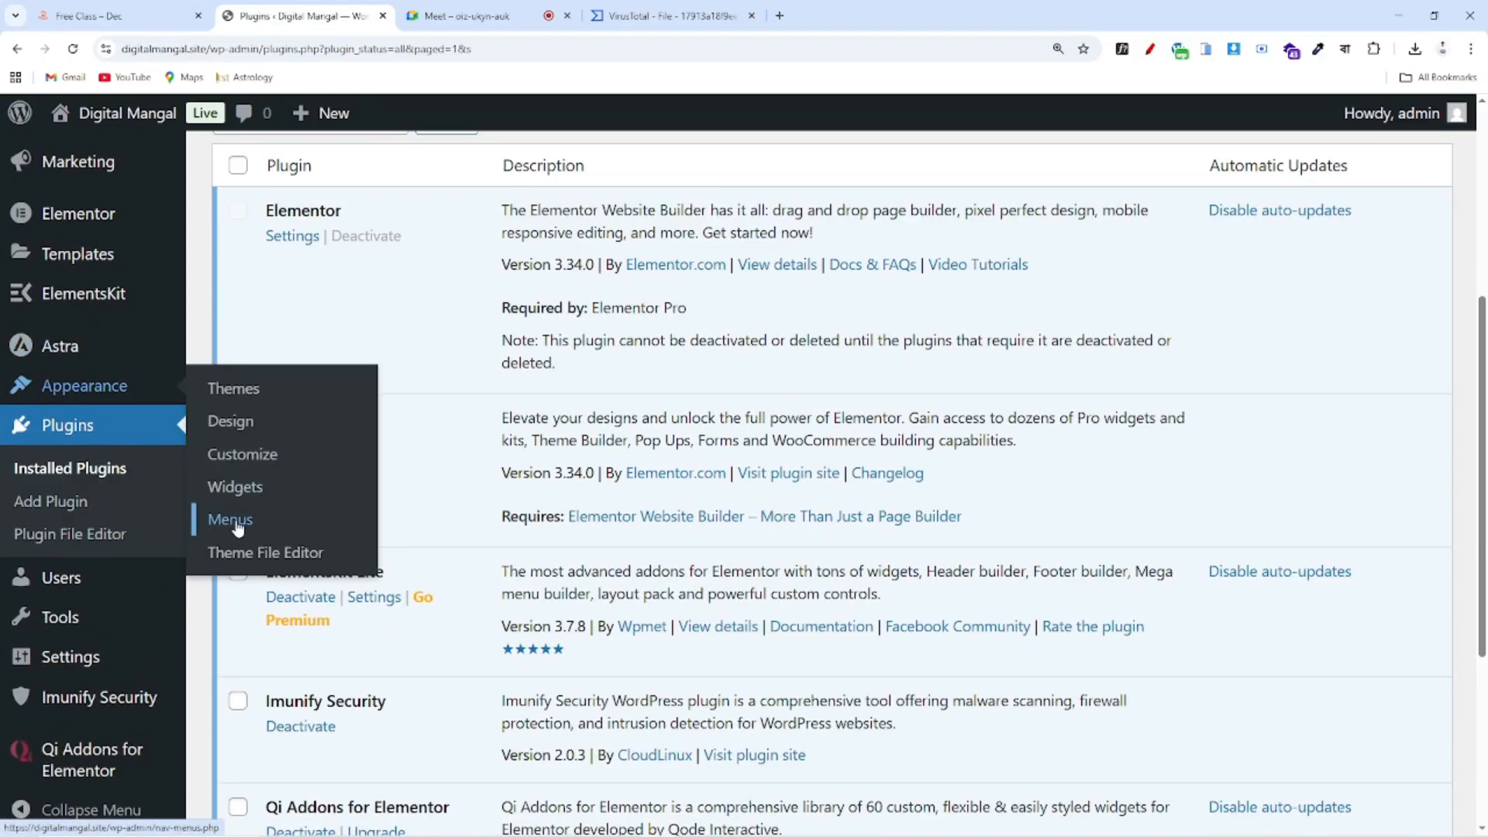
{"action": "scroll", "coordinate": [237, 529], "scroll_direction": "up", "scroll_amount": 3}
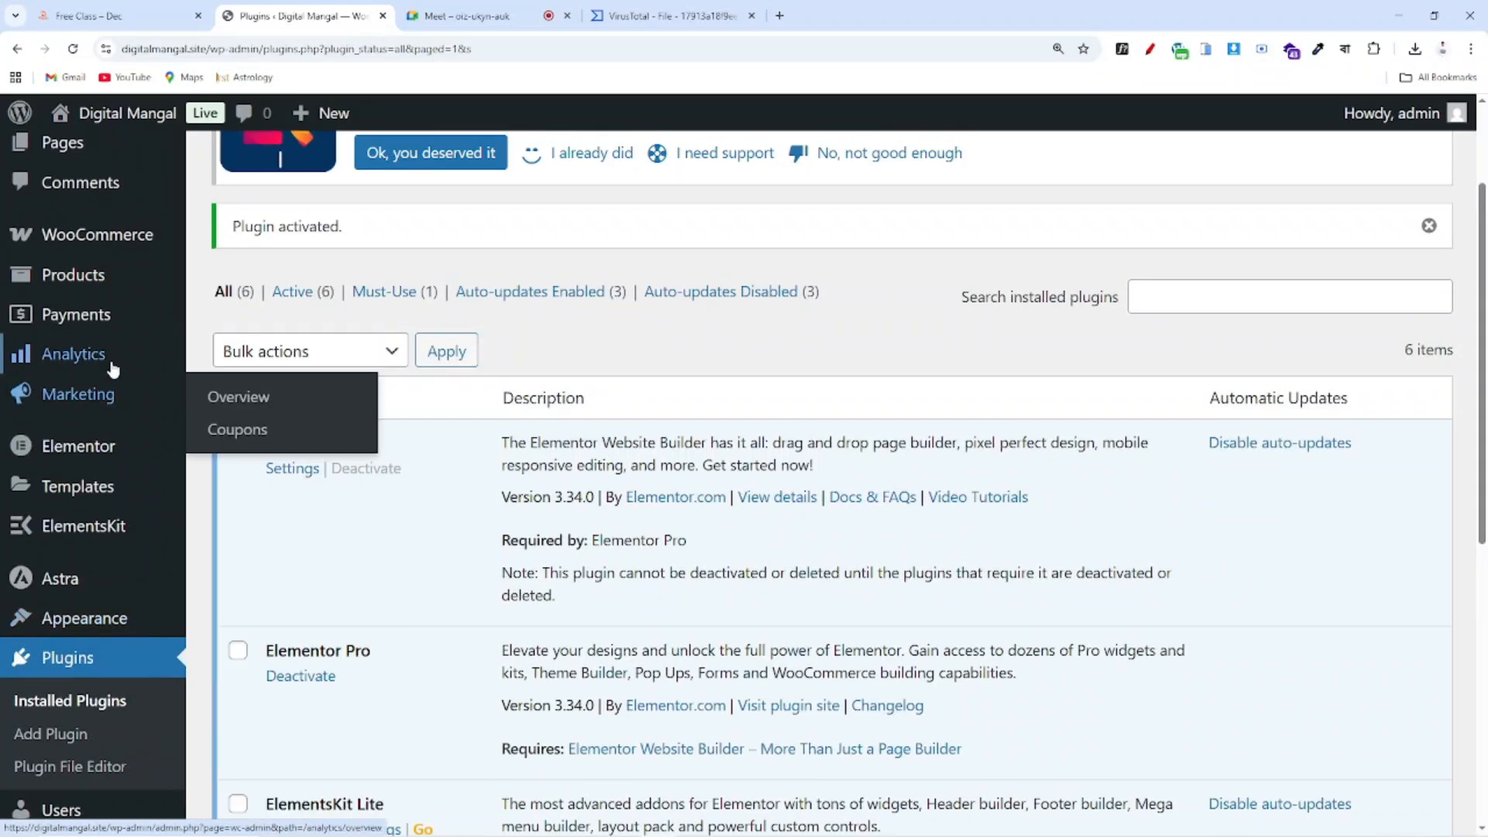
{"action": "scroll", "coordinate": [78, 358], "scroll_direction": "up", "scroll_amount": 2}
{"action": "scroll", "coordinate": [116, 356], "scroll_direction": "down", "scroll_amount": 2}
{"action": "scroll", "coordinate": [109, 342], "scroll_direction": "up", "scroll_amount": 2}
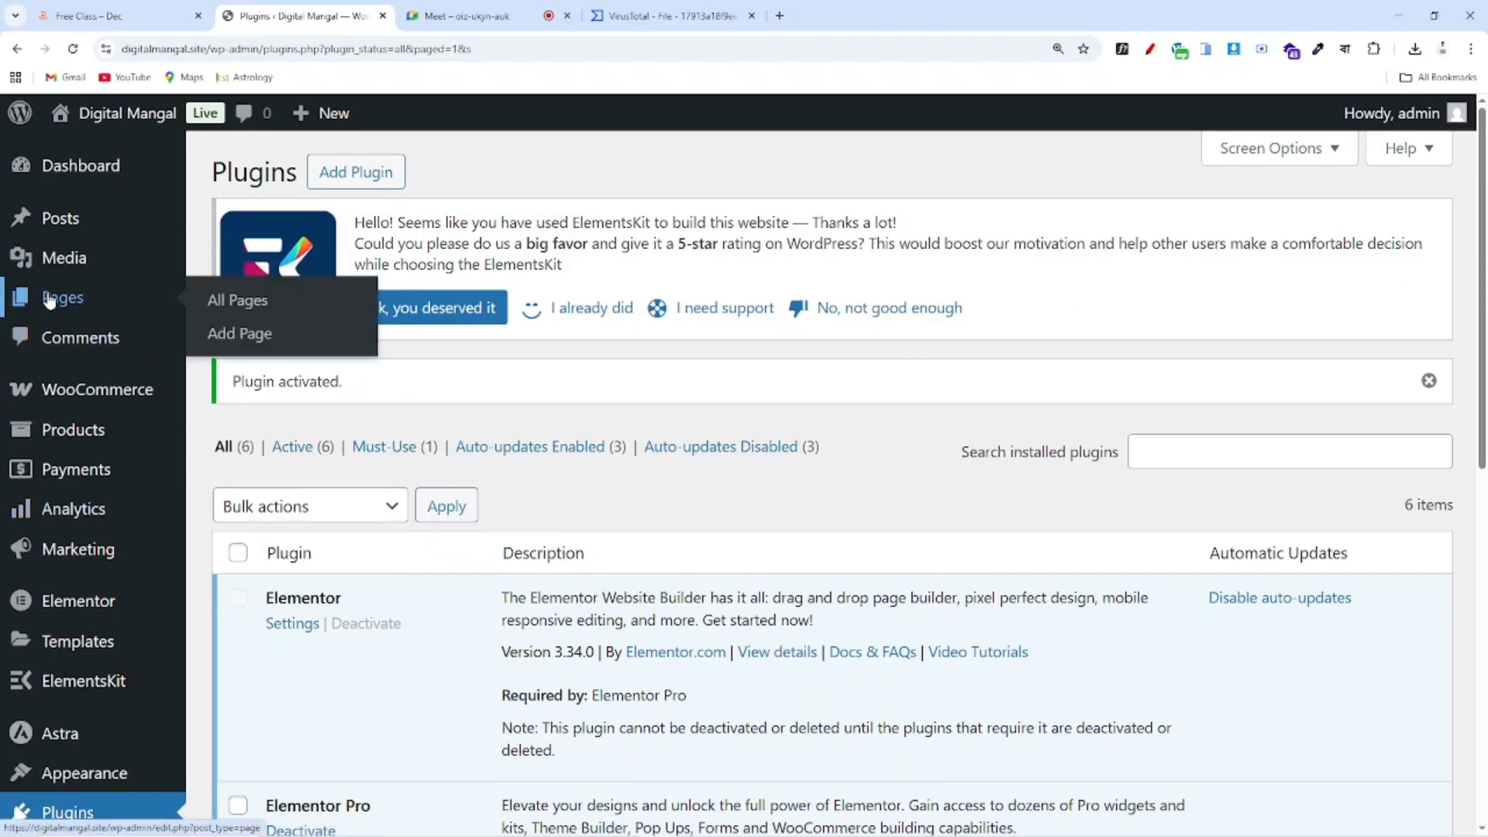
{"action": "scroll", "coordinate": [85, 318], "scroll_direction": "down", "scroll_amount": 3}
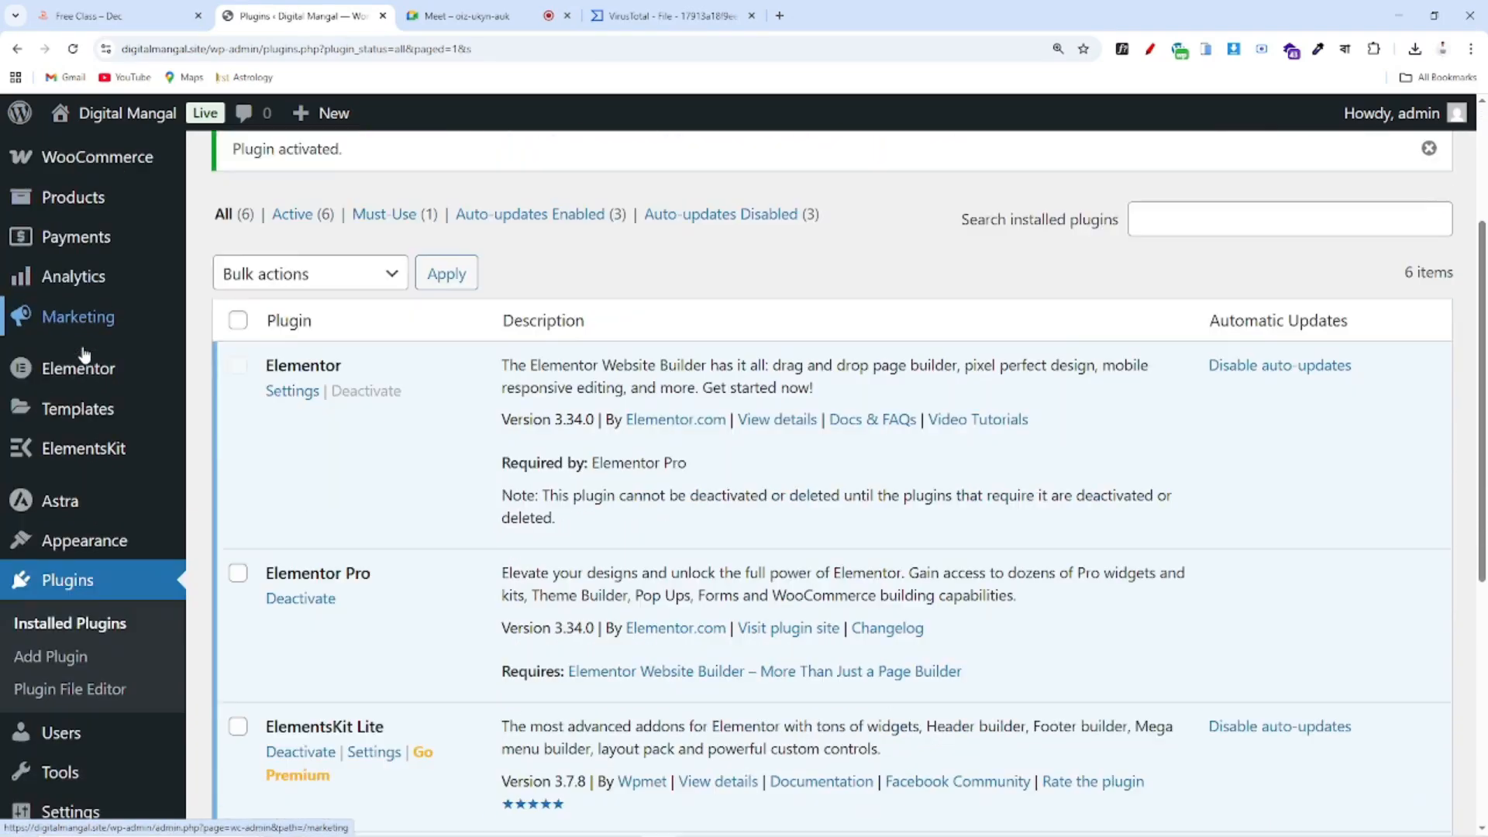
{"action": "mouse_move", "coordinate": [85, 408]}
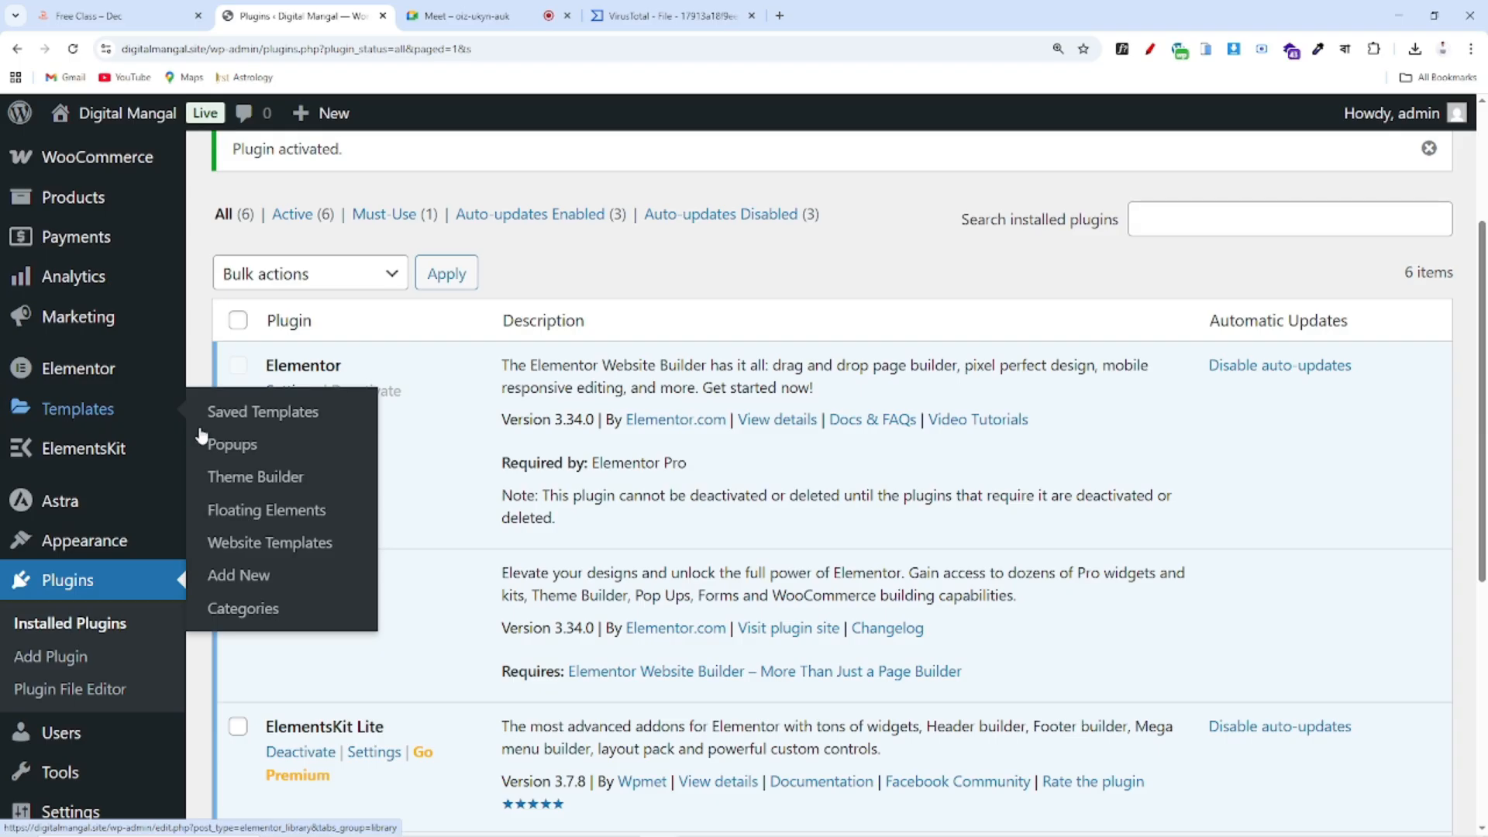
Open Elementor's Theme Builder and its Header section to start a new header template
{"action": "left_click", "coordinate": [277, 480]}
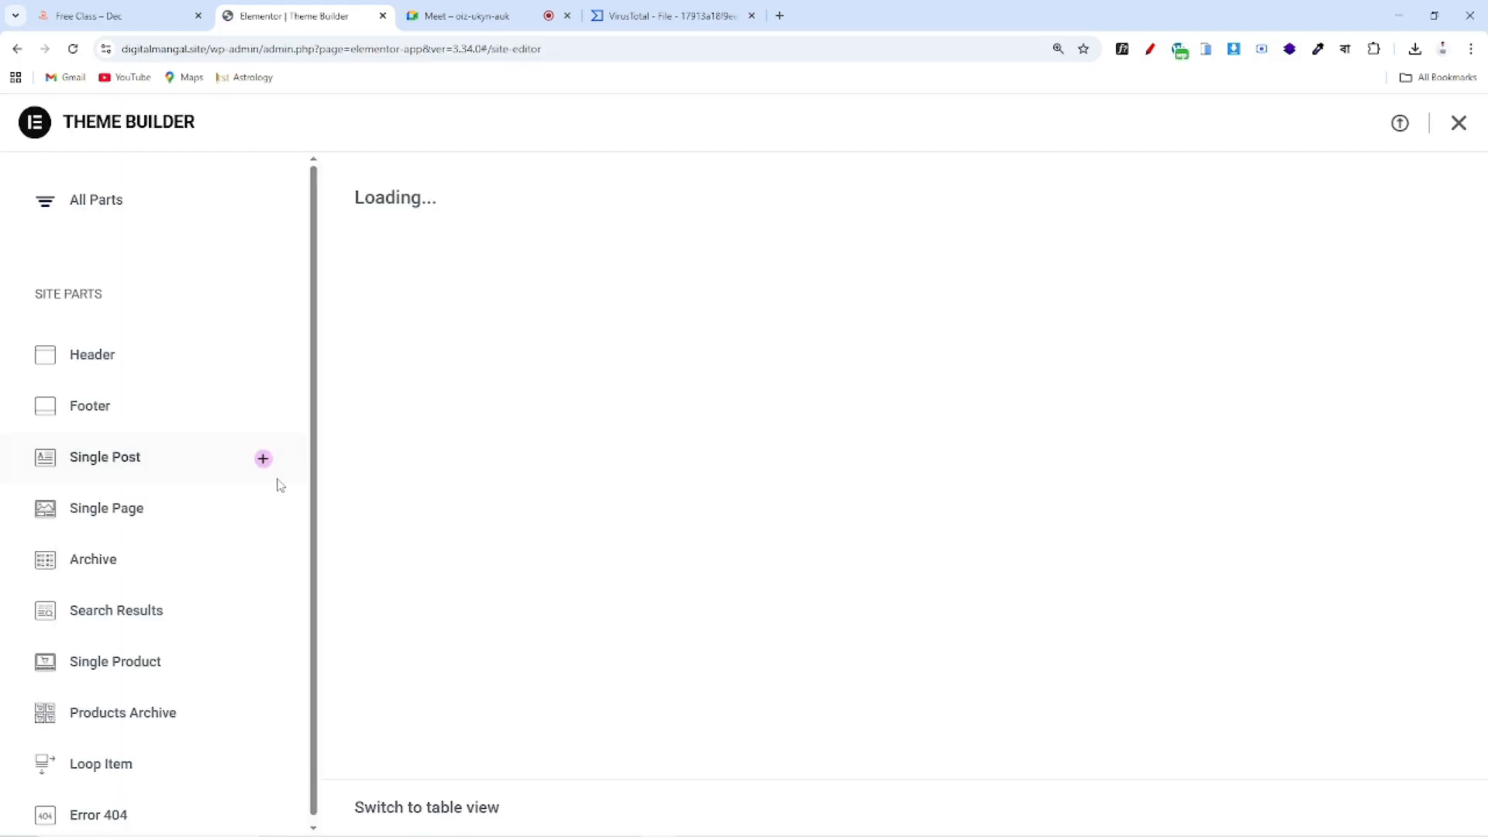
{"action": "scroll", "coordinate": [923, 372], "scroll_direction": "down", "scroll_amount": 3}
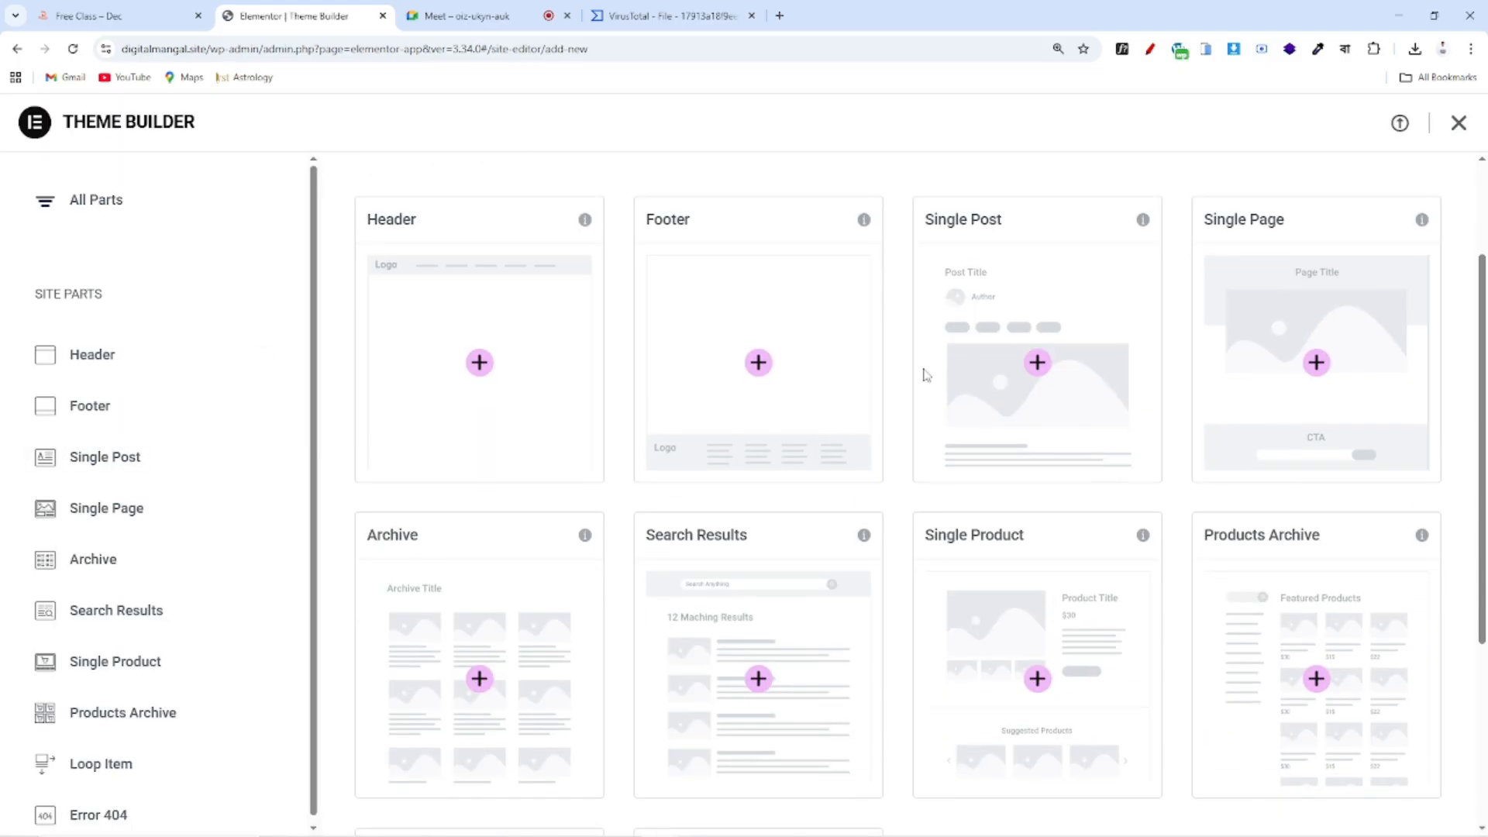
{"action": "scroll", "coordinate": [705, 333], "scroll_direction": "up", "scroll_amount": 4}
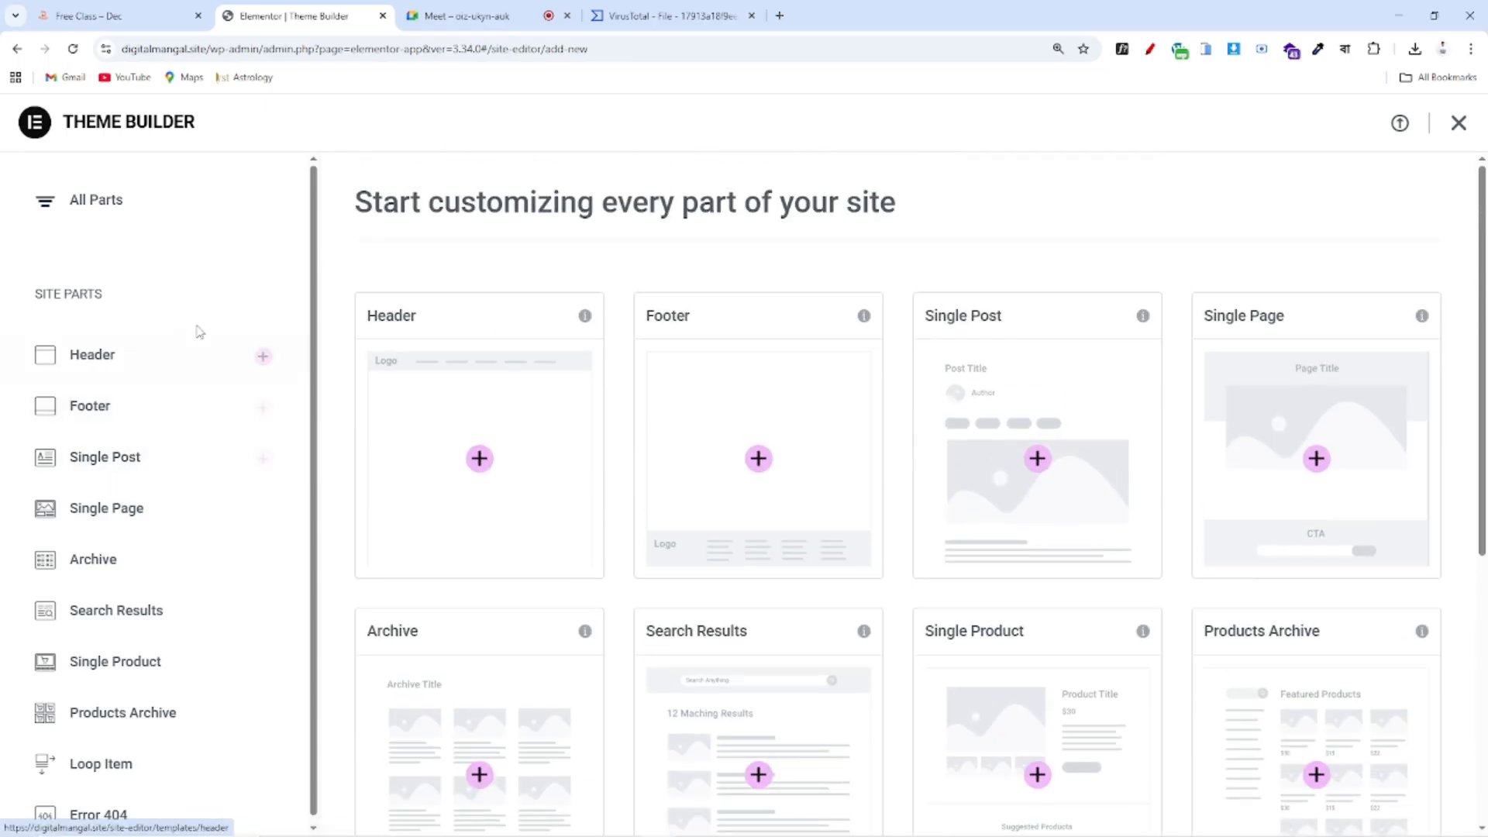
{"action": "scroll", "coordinate": [155, 372], "scroll_direction": "down", "scroll_amount": 1}
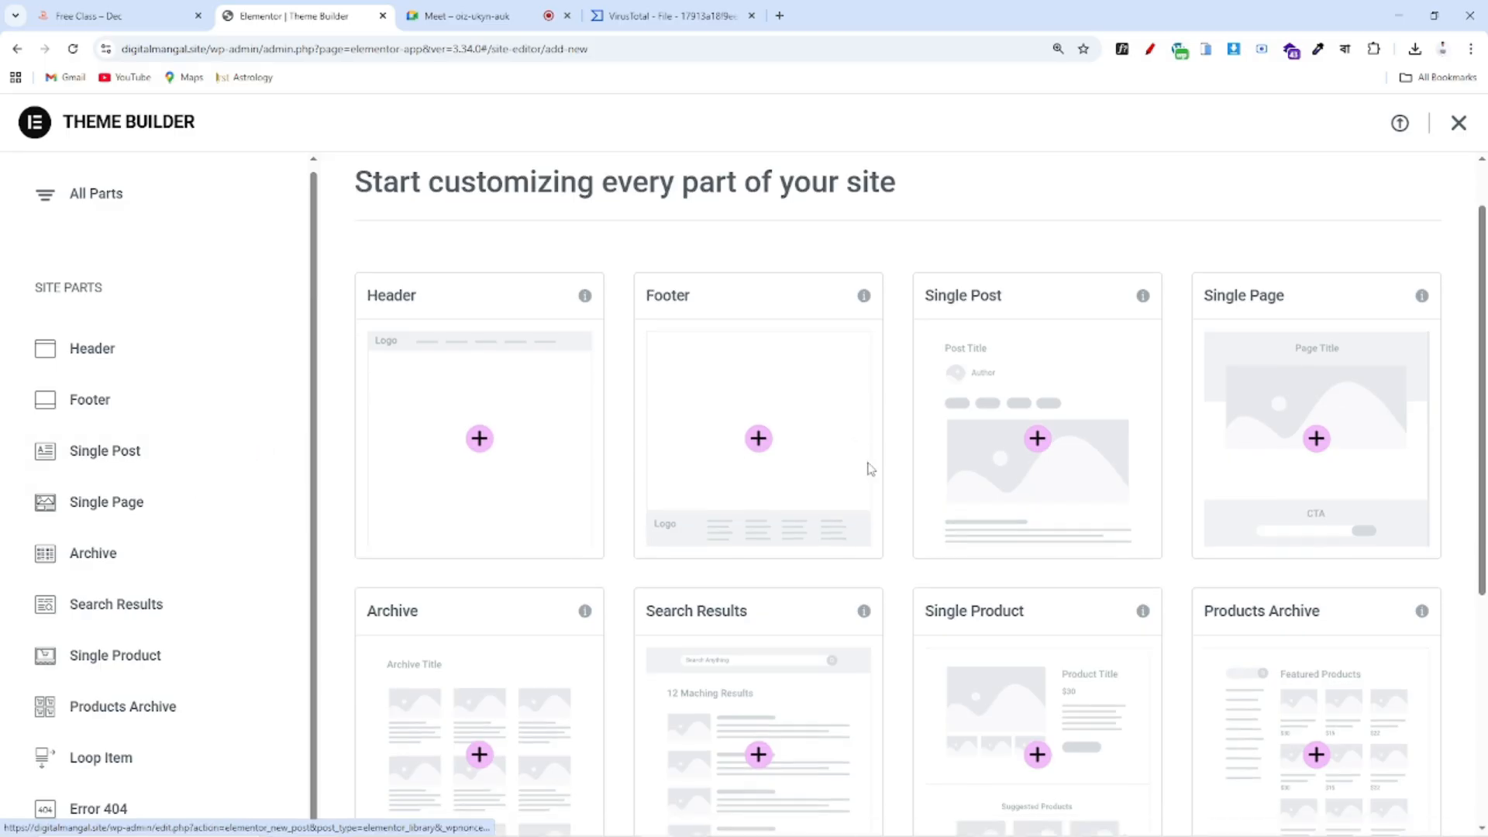
{"action": "scroll", "coordinate": [864, 491], "scroll_direction": "down", "scroll_amount": 5}
{"action": "scroll", "coordinate": [823, 512], "scroll_direction": "up", "scroll_amount": 4}
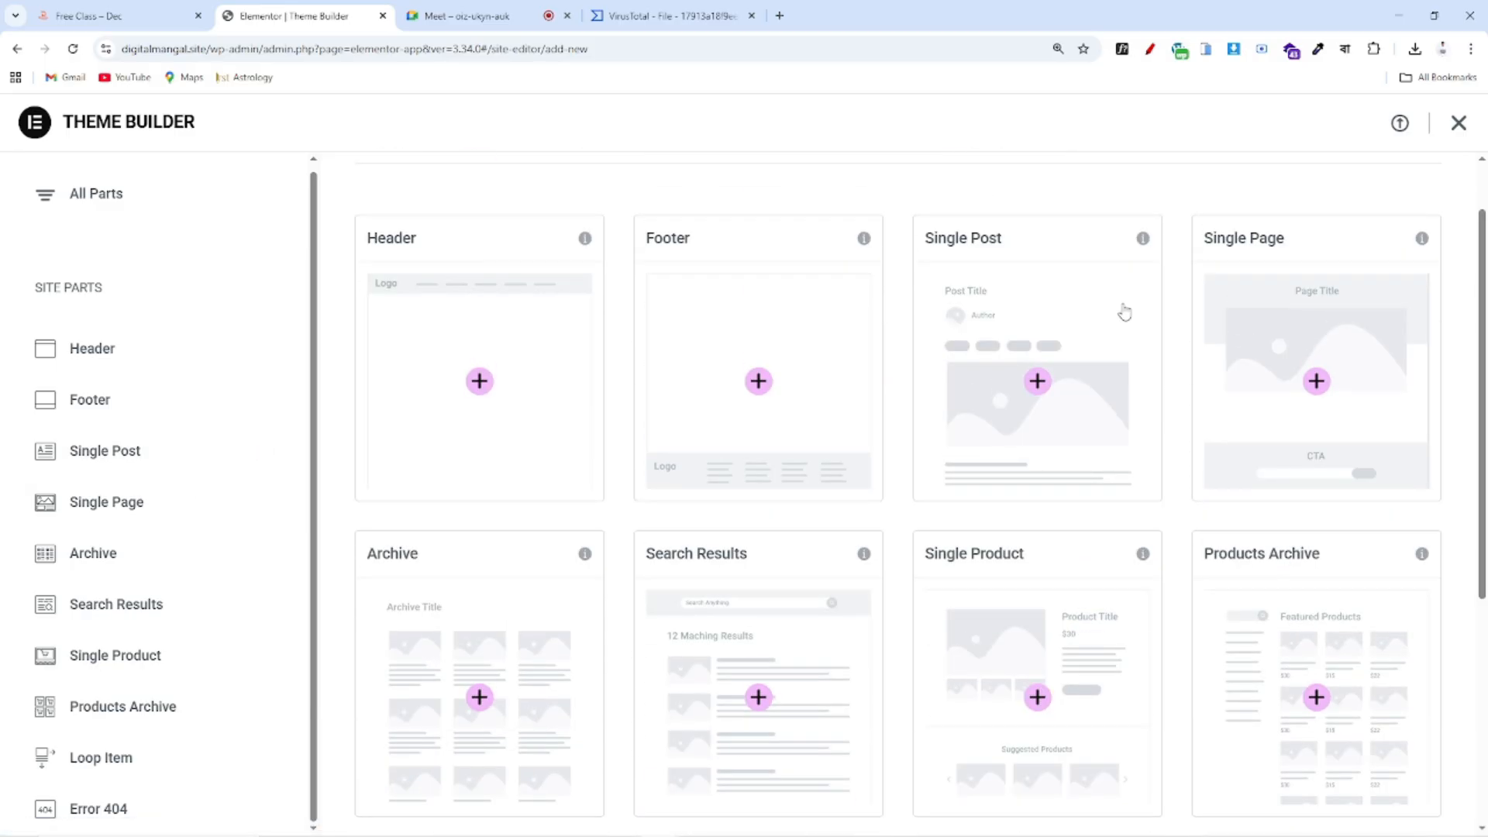
{"action": "scroll", "coordinate": [1291, 475], "scroll_direction": "down", "scroll_amount": 2}
{"action": "scroll", "coordinate": [488, 236], "scroll_direction": "up", "scroll_amount": 3}
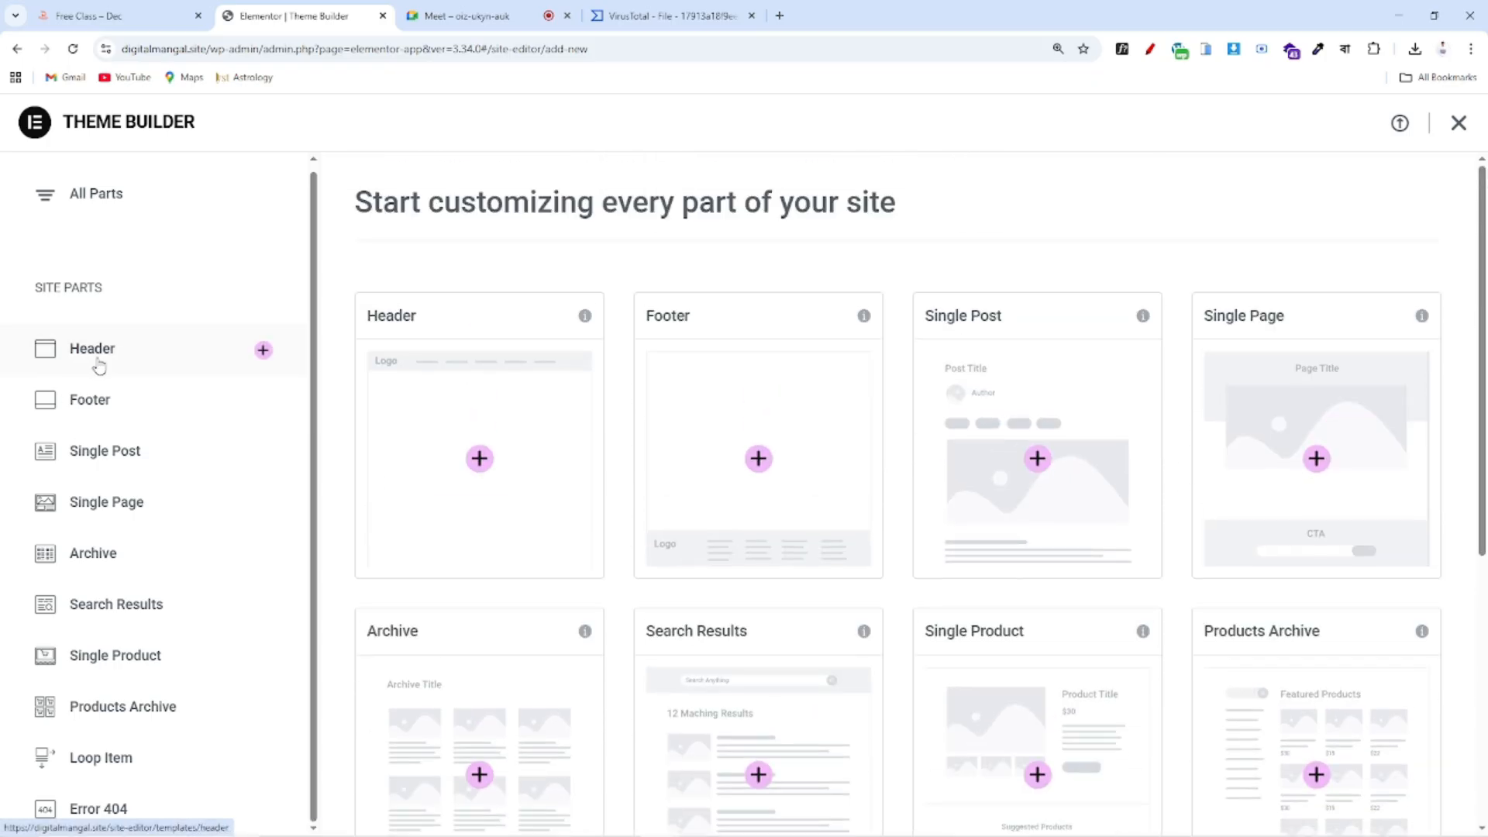
{"action": "left_click", "coordinate": [107, 361]}
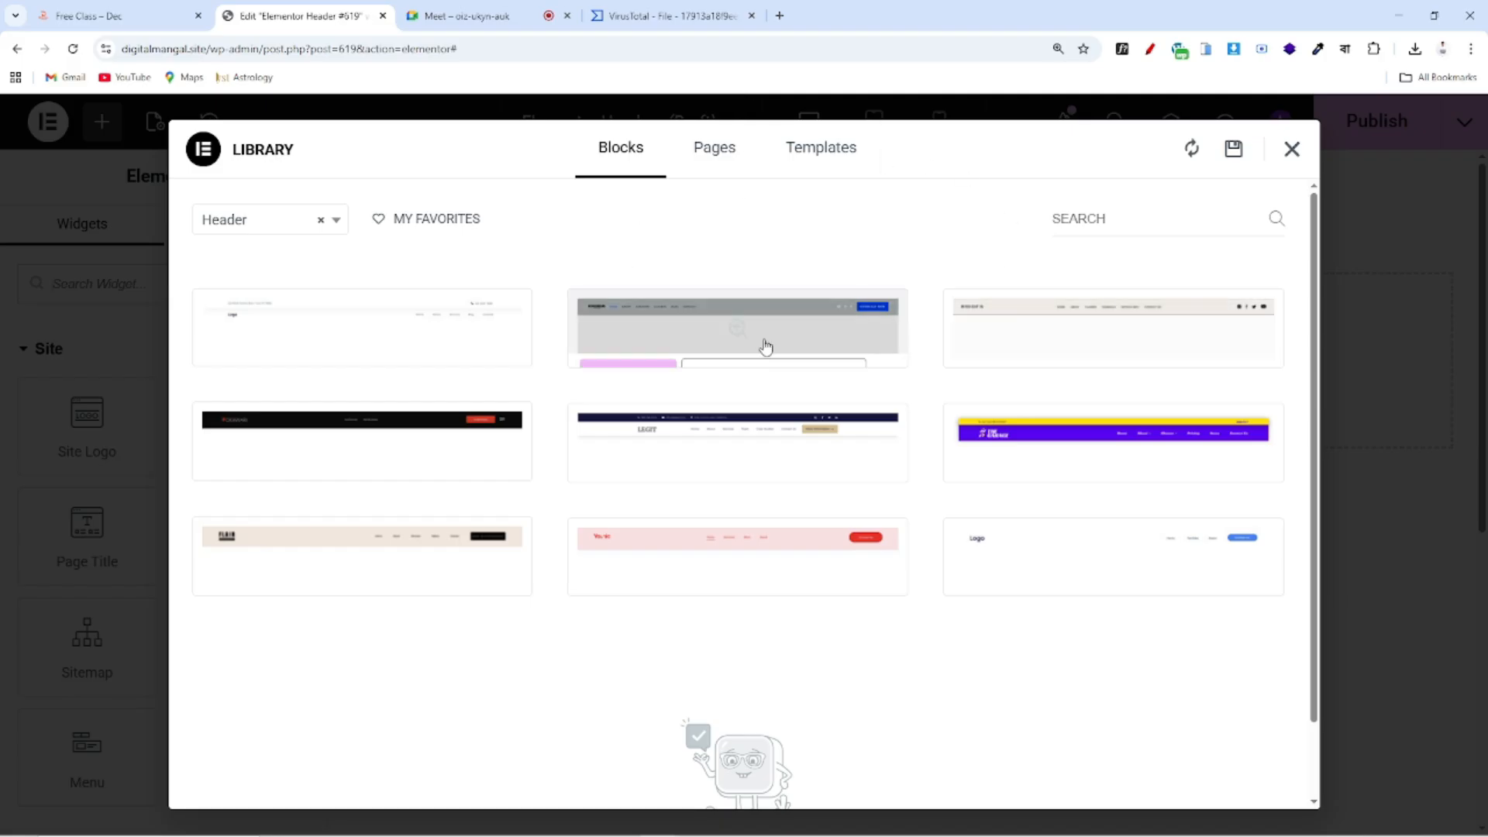
Close the block library, zoom the page out, and insert an empty single-column flexbox container
{"action": "left_click", "coordinate": [1290, 151]}
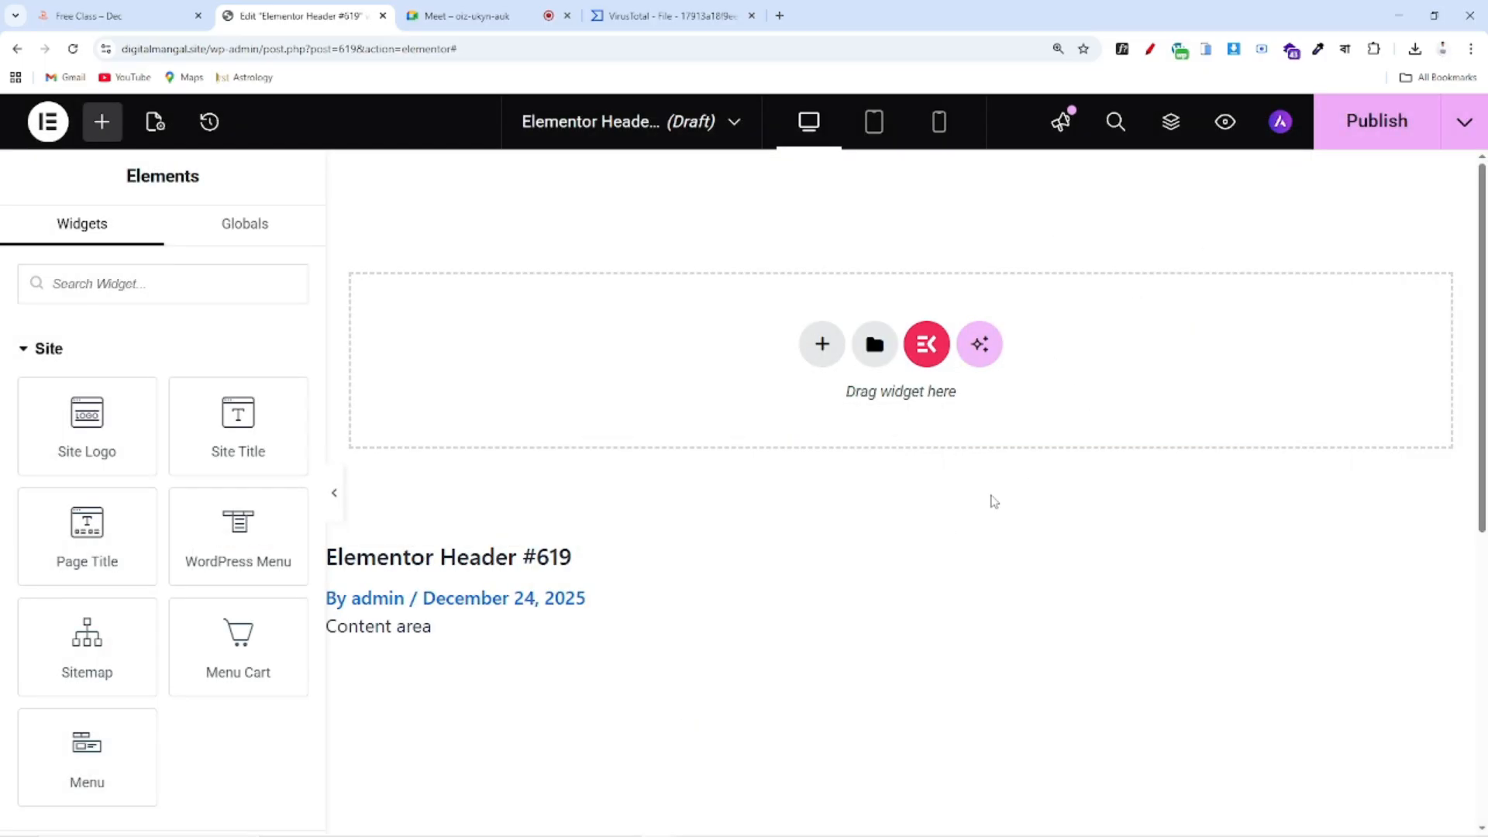
{"action": "scroll", "coordinate": [1024, 477], "scroll_direction": "down", "scroll_amount": 3}
{"action": "scroll", "coordinate": [1024, 477], "scroll_direction": "up", "scroll_amount": 3}
{"action": "key", "text": "ctrl+minus"}
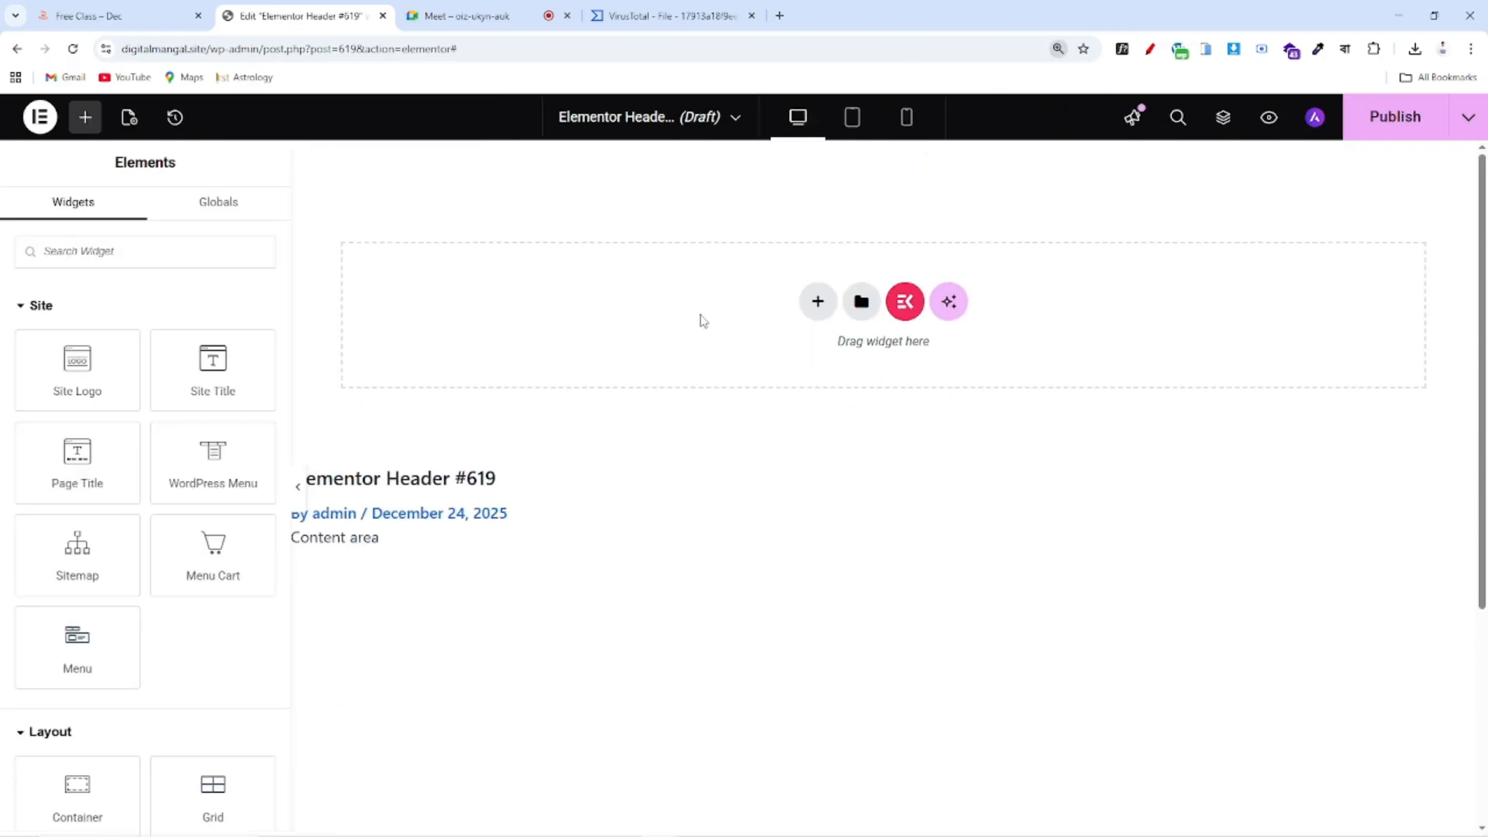
{"action": "scroll", "coordinate": [145, 511], "scroll_direction": "down", "scroll_amount": 5}
{"action": "scroll", "coordinate": [147, 543], "scroll_direction": "down", "scroll_amount": 5}
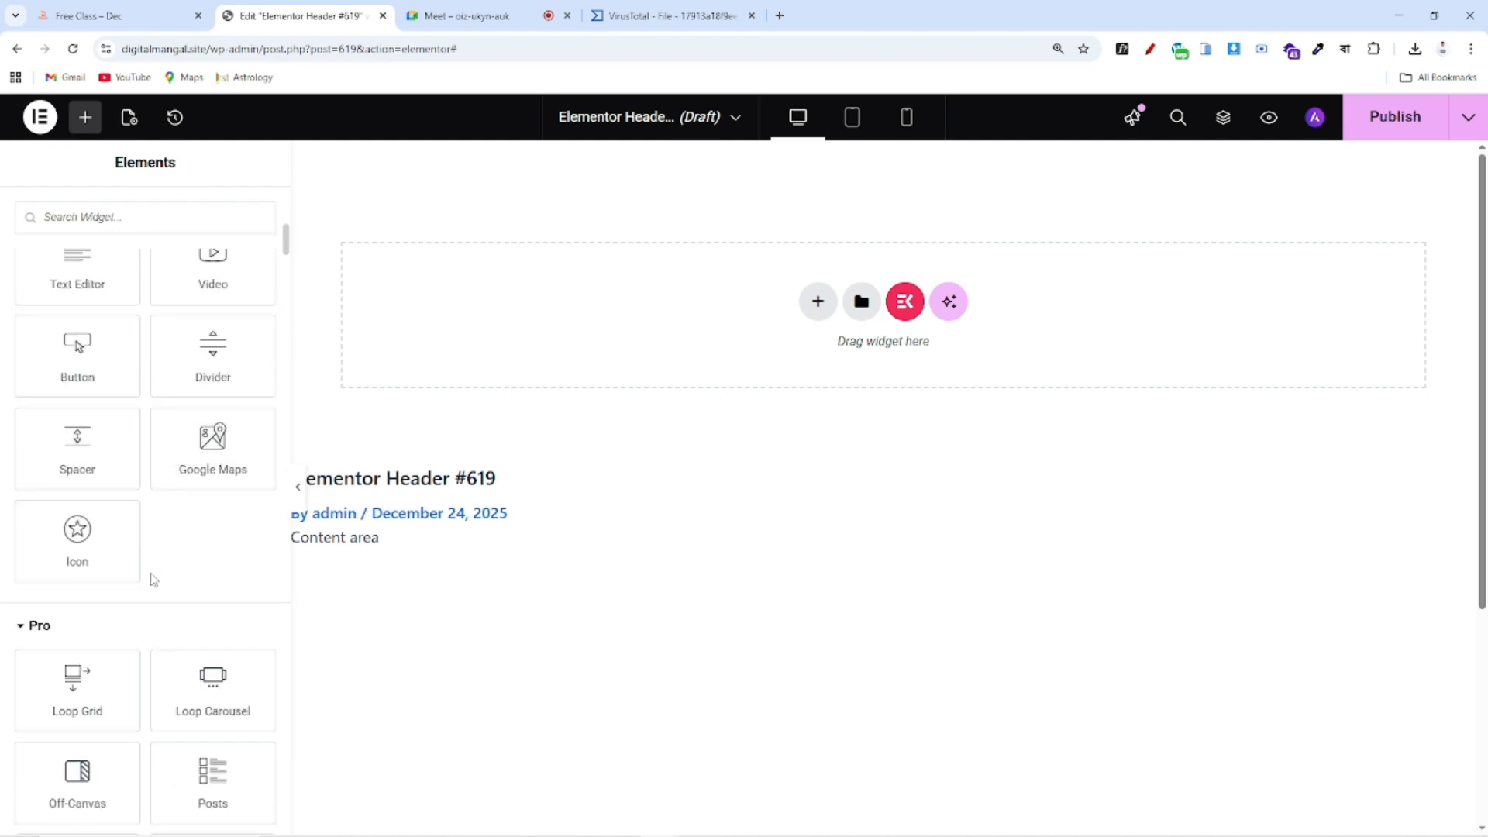
{"action": "scroll", "coordinate": [149, 581], "scroll_direction": "down", "scroll_amount": 6}
{"action": "scroll", "coordinate": [156, 490], "scroll_direction": "down", "scroll_amount": 8}
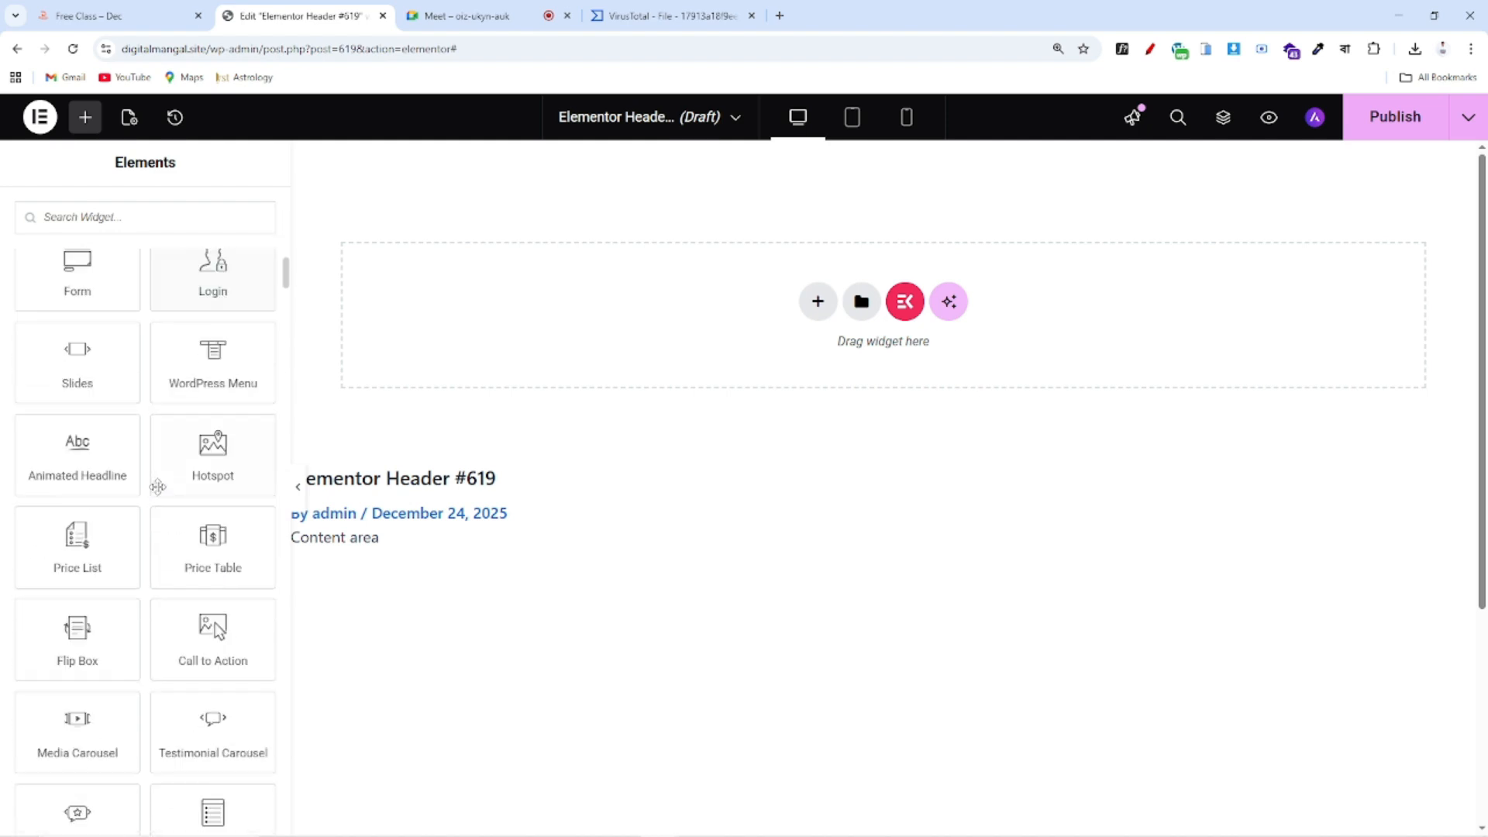
{"action": "scroll", "coordinate": [159, 514], "scroll_direction": "up", "scroll_amount": 4}
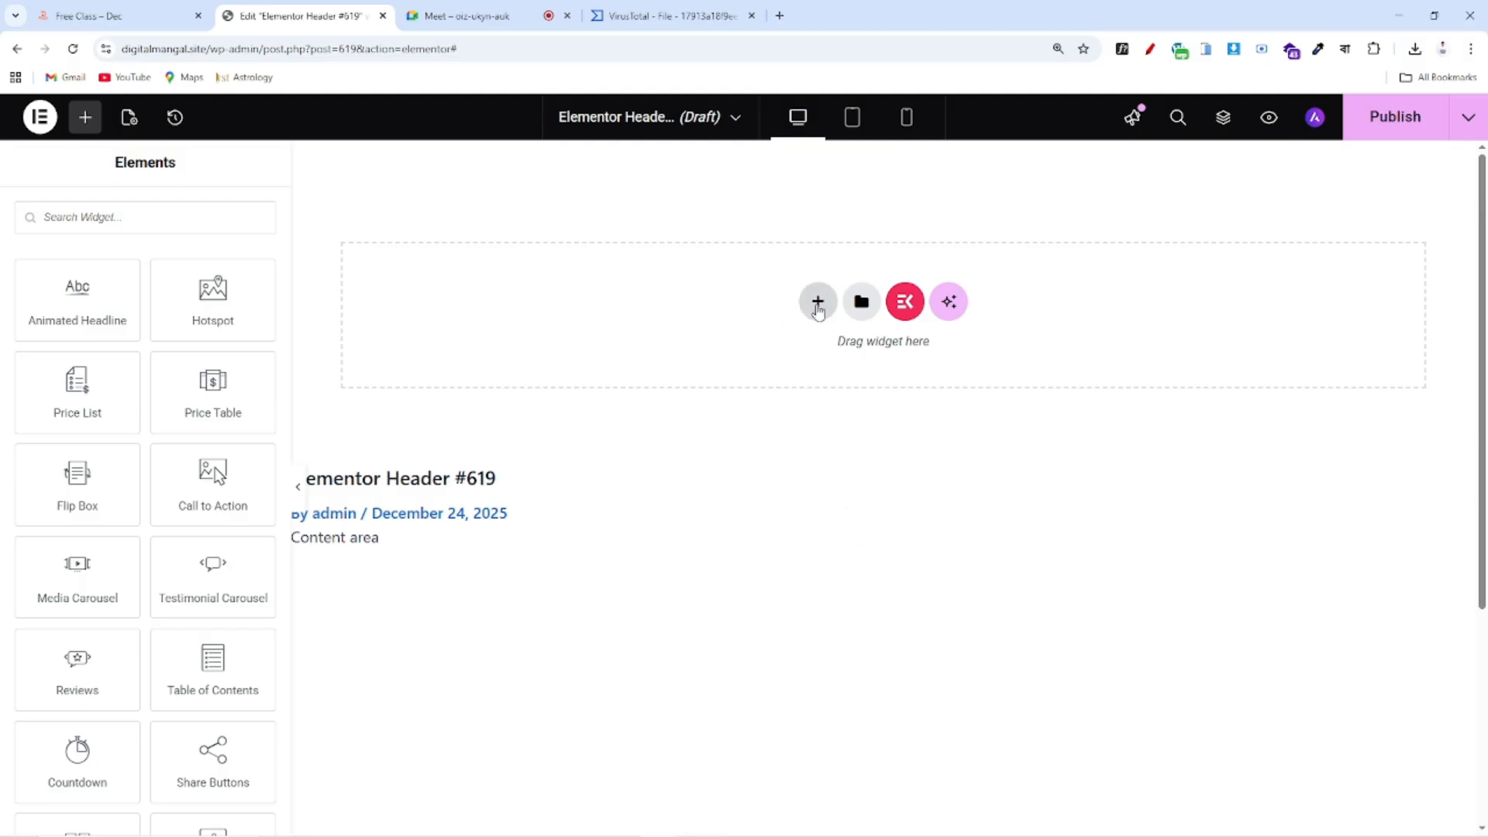
{"action": "left_click", "coordinate": [817, 308]}
{"action": "left_click", "coordinate": [810, 412]}
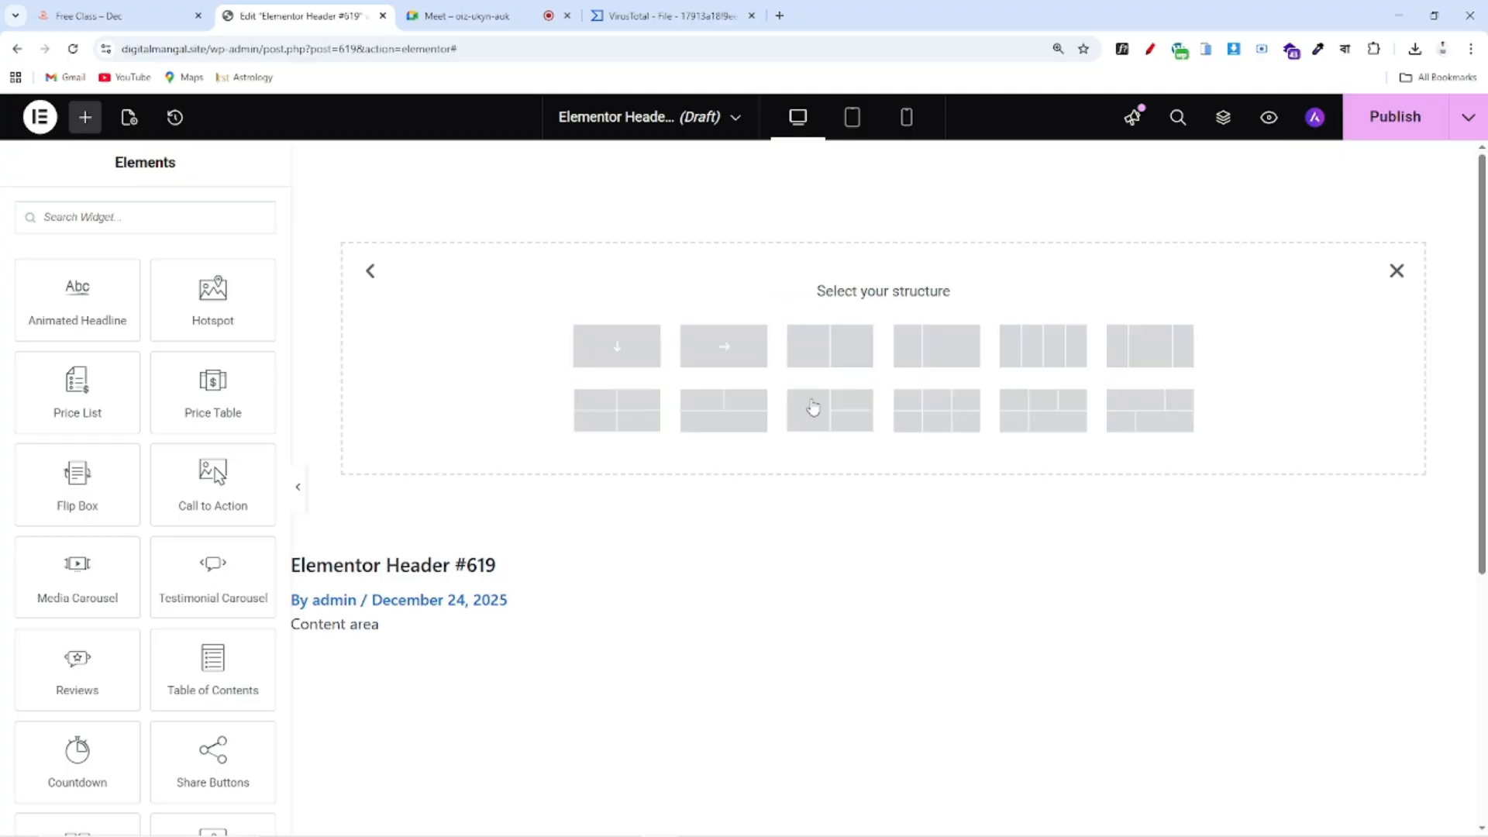
{"action": "left_click", "coordinate": [626, 358]}
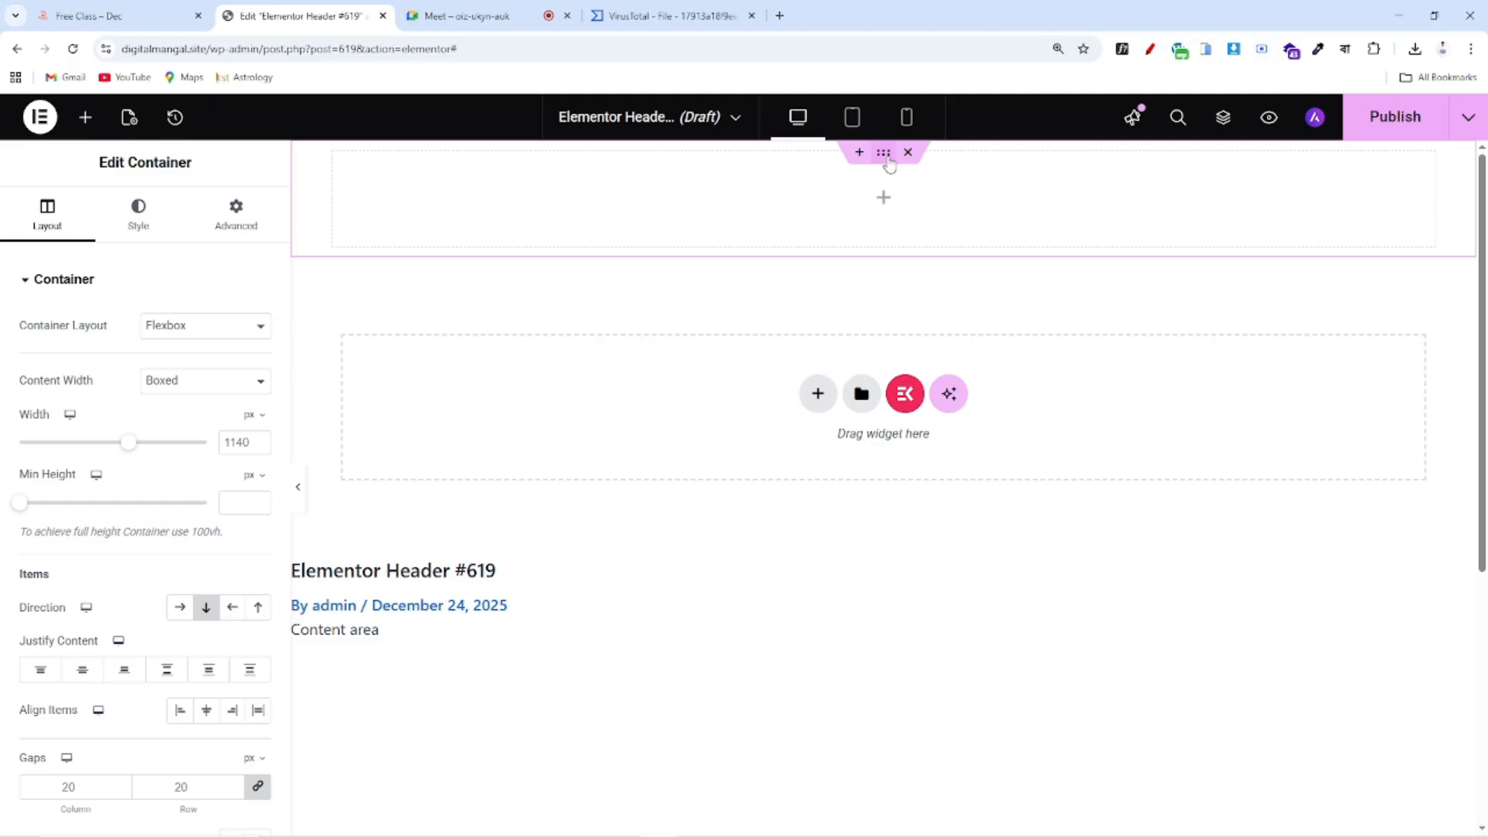
Give the header container a classic background using global Color 2 (dark teal), then view the reference site
{"action": "left_click", "coordinate": [174, 22]}
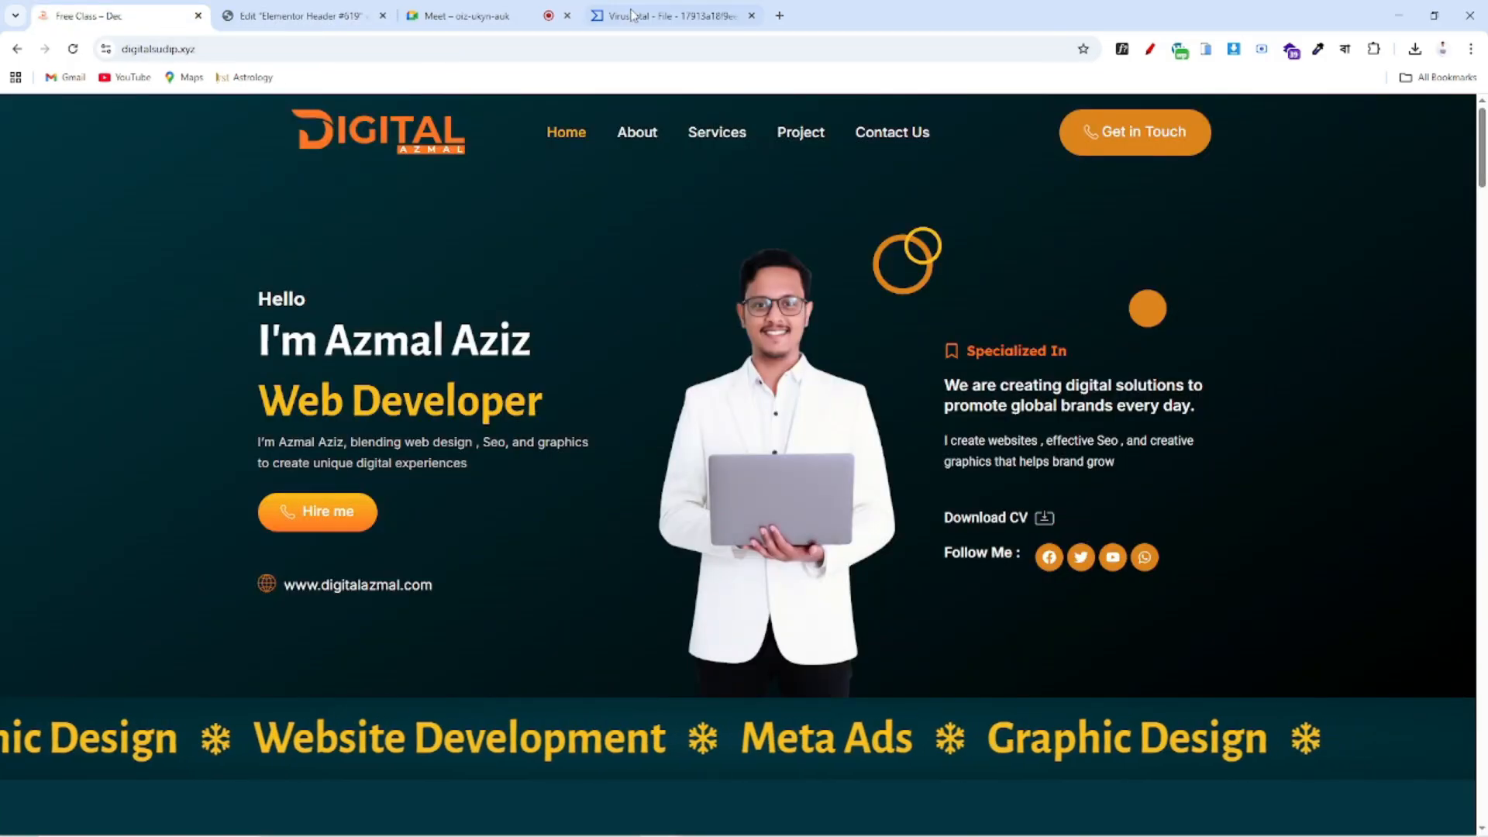
{"action": "left_click", "coordinate": [306, 16]}
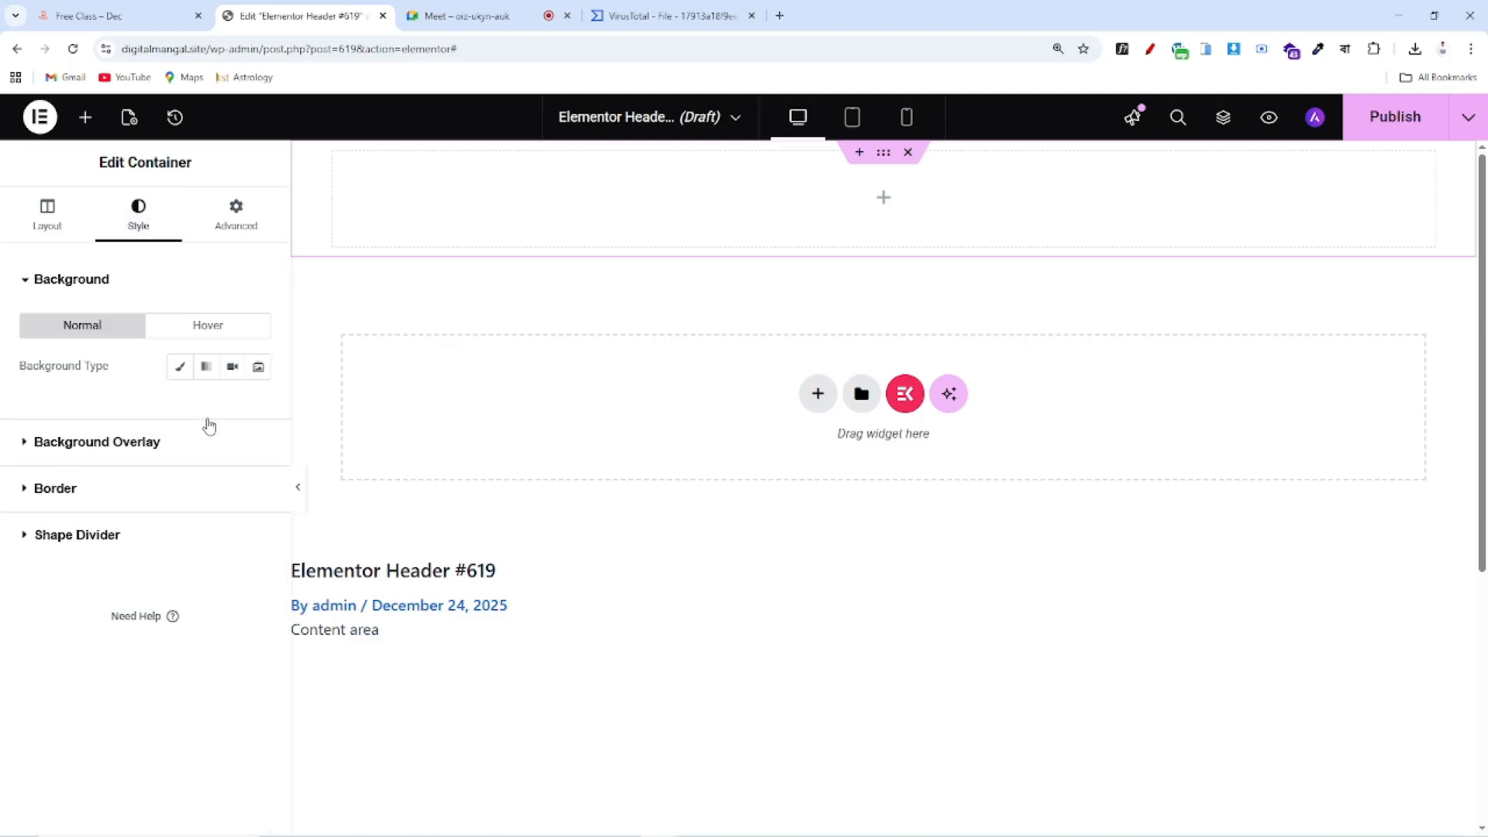
{"action": "left_click", "coordinate": [180, 366]}
{"action": "left_click", "coordinate": [232, 408]}
{"action": "scroll", "coordinate": [135, 592], "scroll_direction": "down", "scroll_amount": 2}
{"action": "left_click", "coordinate": [76, 535]}
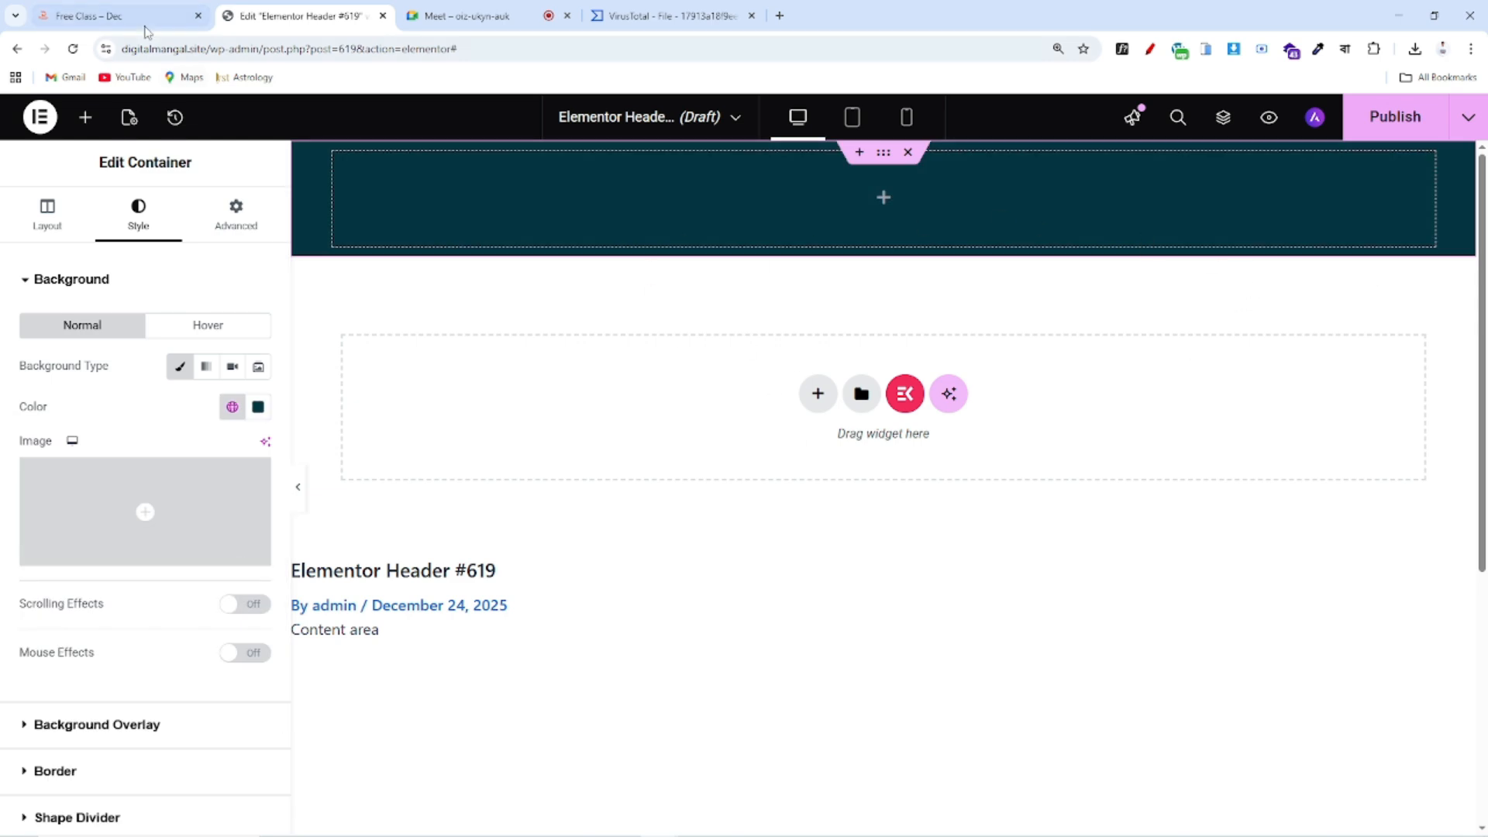
{"action": "left_click", "coordinate": [143, 17]}
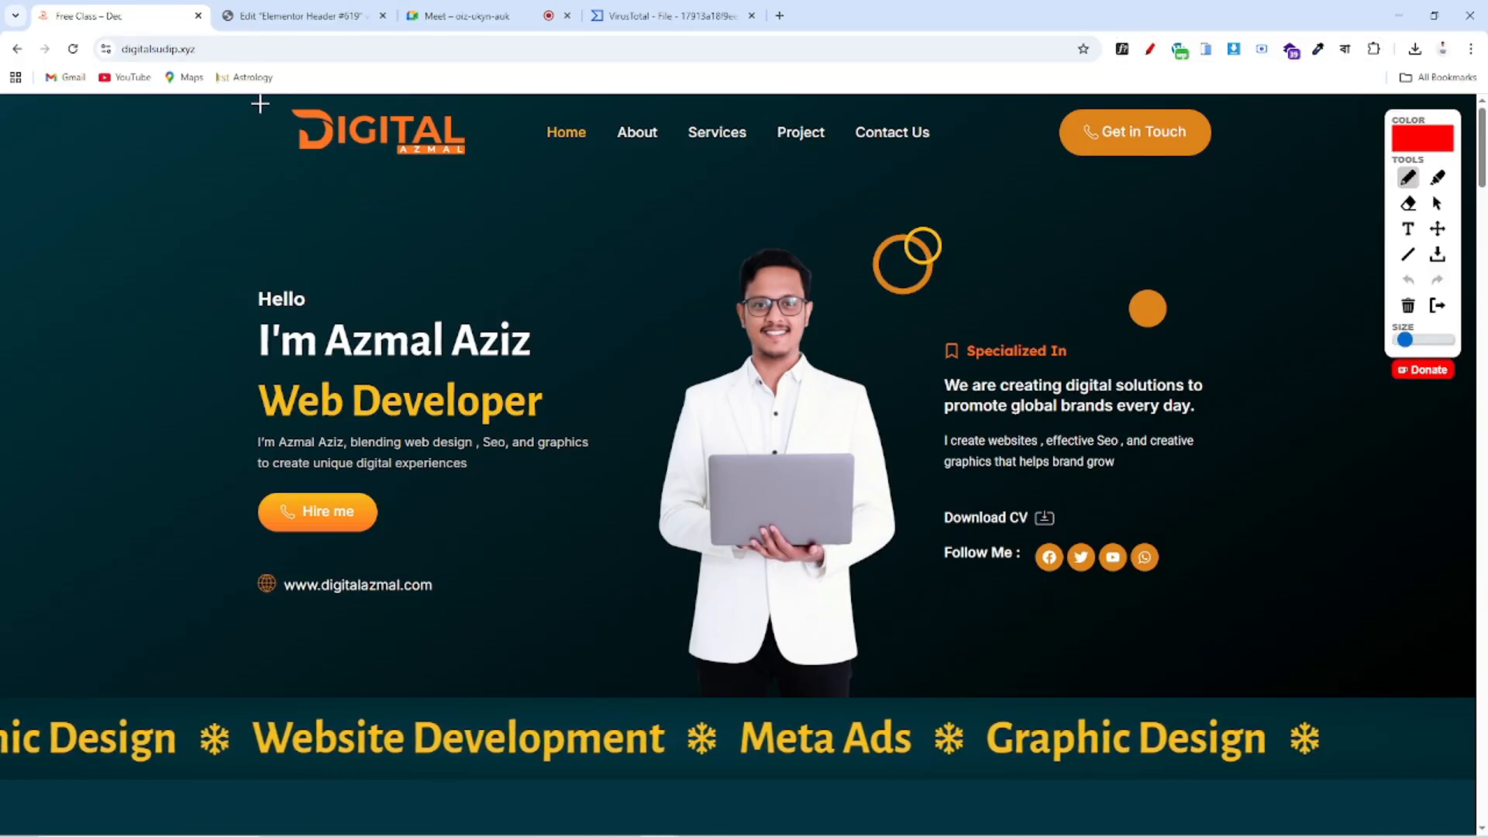
Outline the reference site's logo, menu and Get in Touch button in red, then return to the editor
{"action": "mouse_move", "coordinate": [253, 99]}
{"action": "left_mouse_down"}
{"action": "mouse_move", "coordinate": [272, 179]}
{"action": "mouse_move", "coordinate": [498, 186]}
{"action": "mouse_move", "coordinate": [485, 70]}
{"action": "mouse_move", "coordinate": [249, 93]}
{"action": "left_mouse_up"}
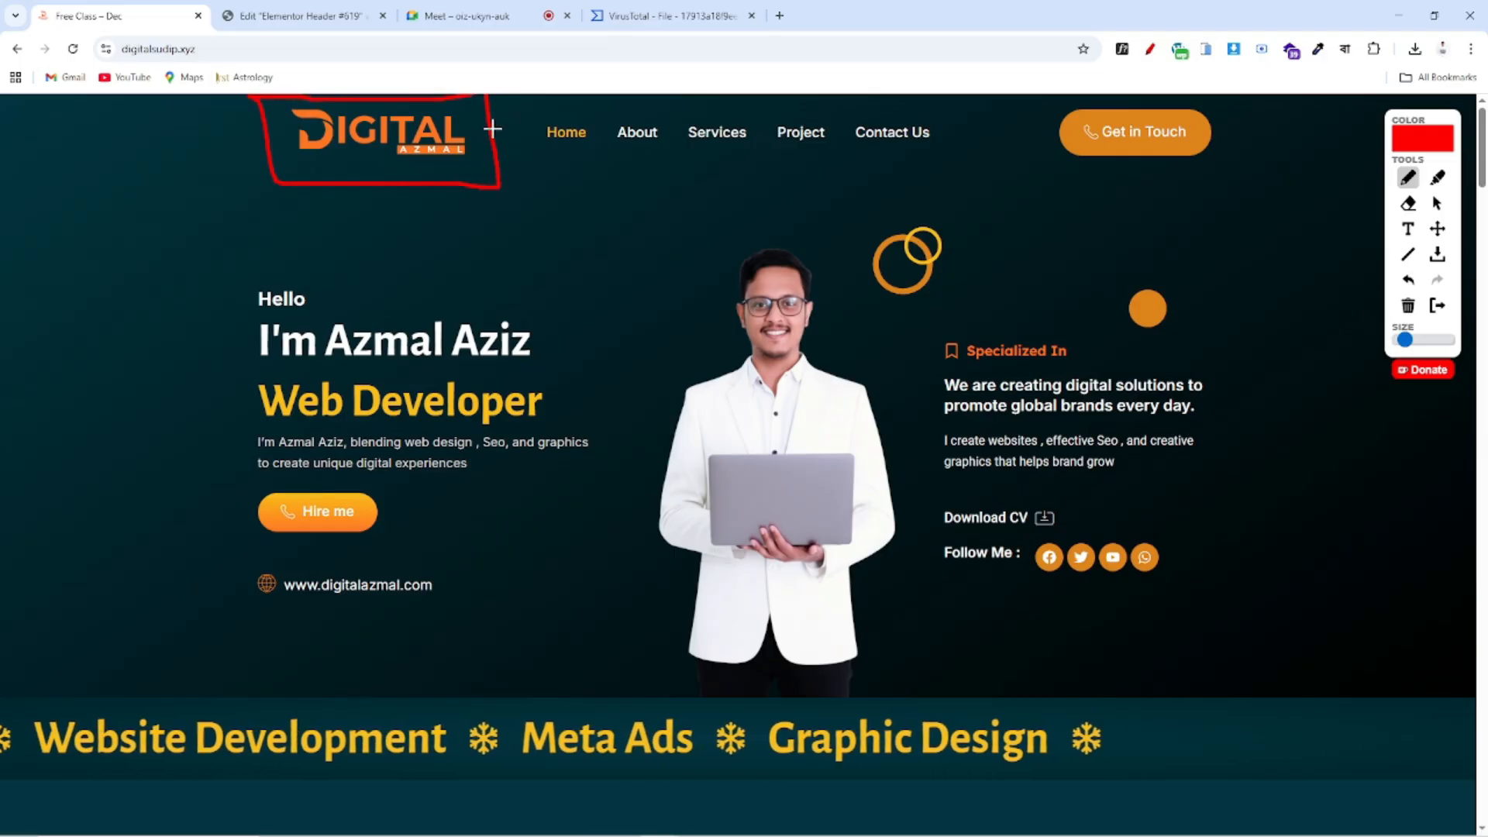
{"action": "left_click_drag", "start_coordinate": [488, 93], "coordinate": [1078, 96]}
{"action": "left_click_drag", "start_coordinate": [1054, 201], "coordinate": [481, 189]}
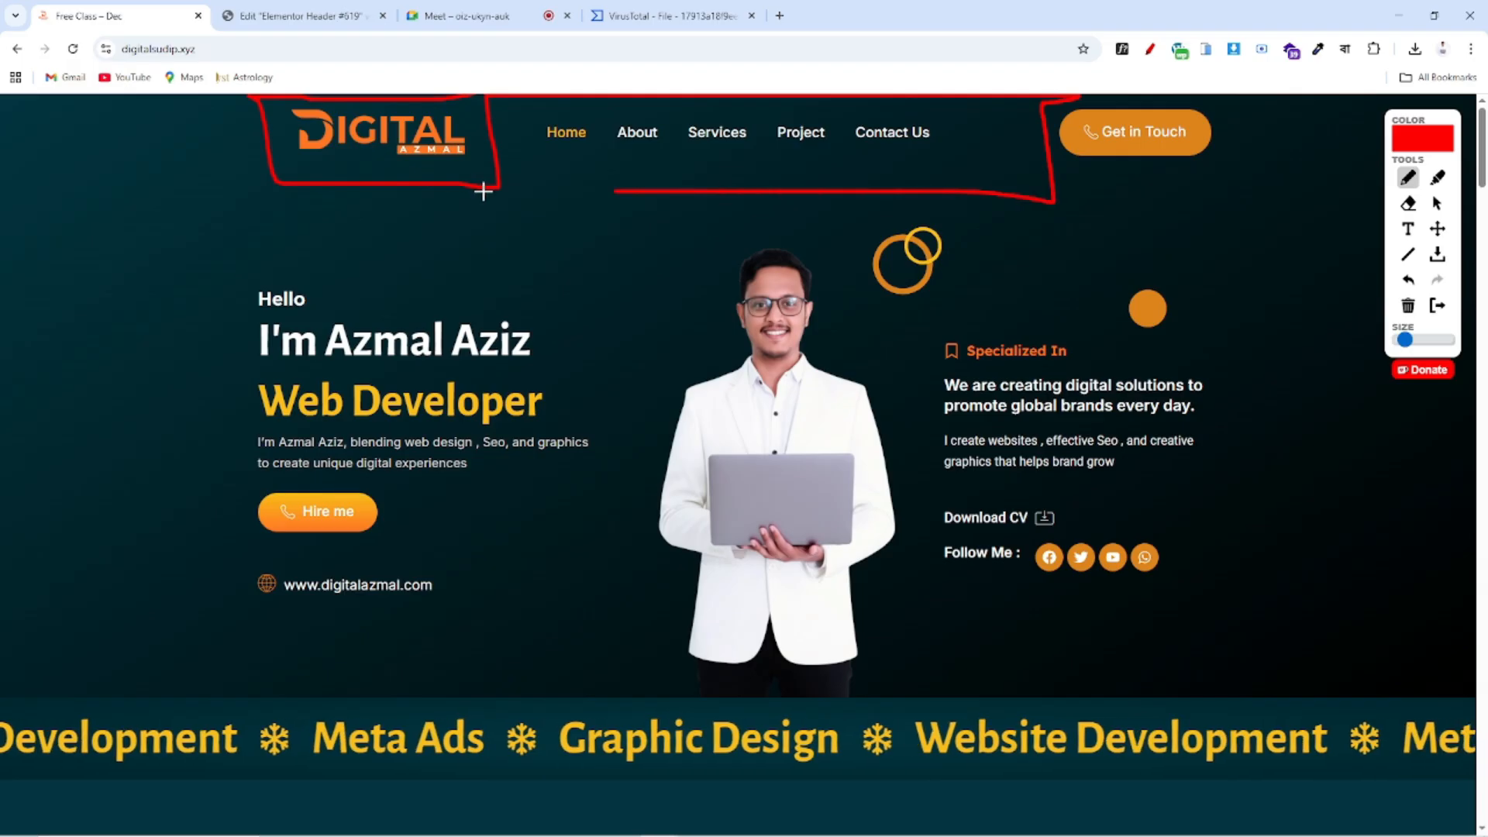
{"action": "left_click_drag", "start_coordinate": [1055, 98], "coordinate": [1269, 100]}
{"action": "mouse_move", "coordinate": [1284, 176]}
{"action": "left_mouse_down"}
{"action": "mouse_move", "coordinate": [1280, 194]}
{"action": "mouse_move", "coordinate": [1042, 204]}
{"action": "left_mouse_up"}
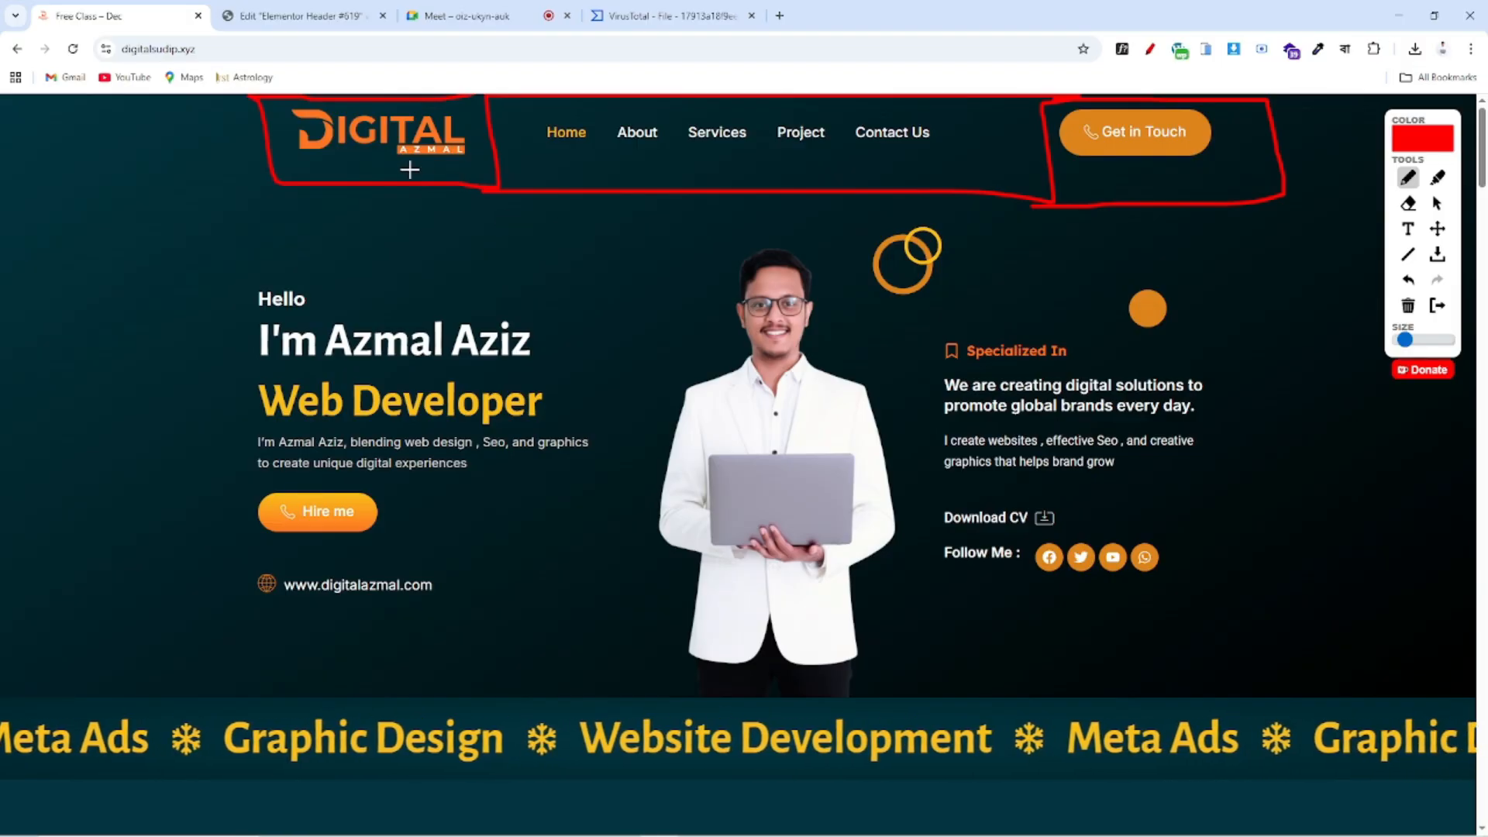
{"action": "left_click_drag", "start_coordinate": [177, 129], "coordinate": [252, 107]}
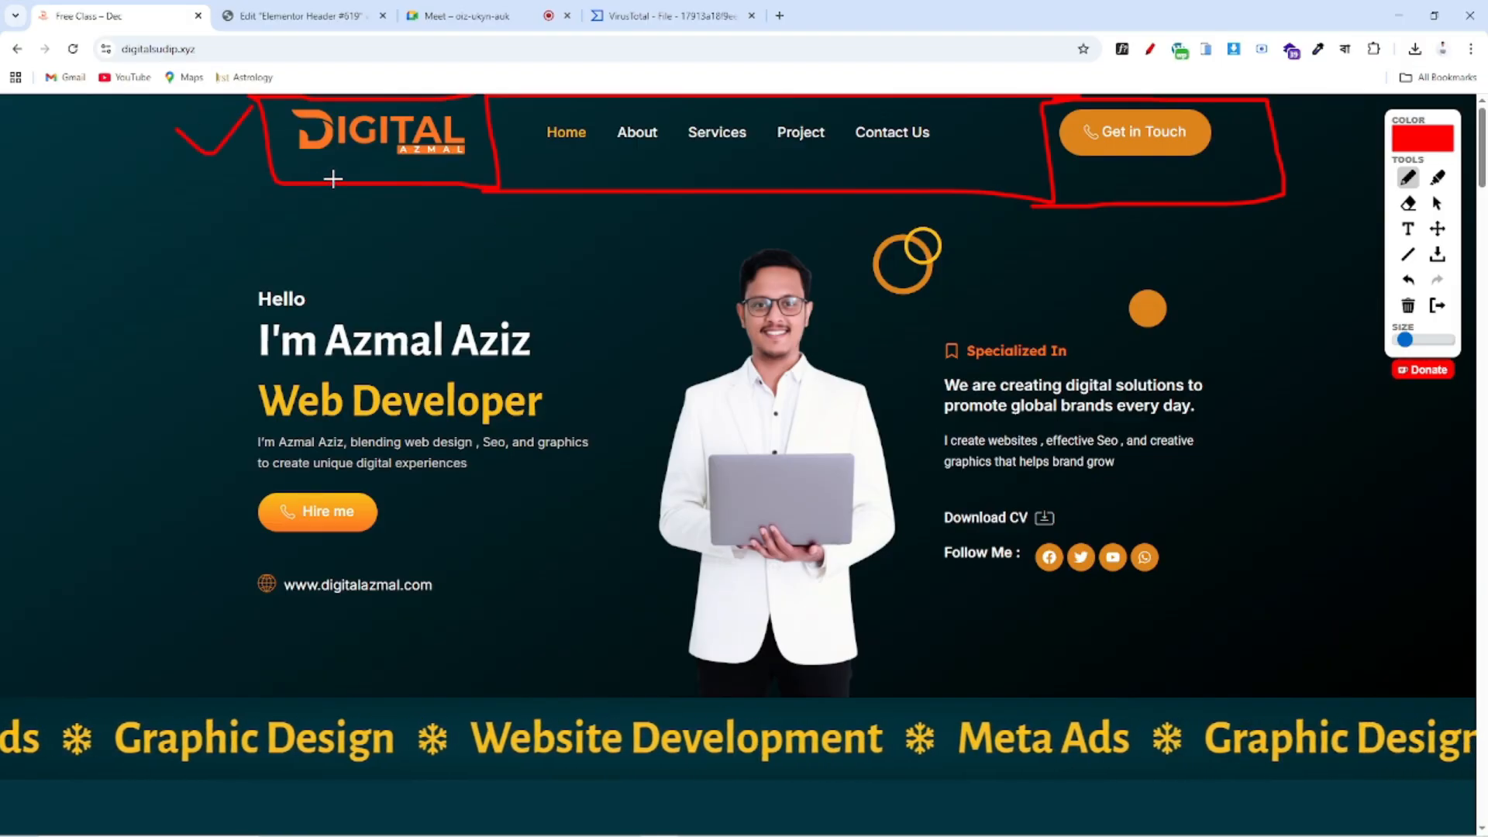
{"action": "left_click", "coordinate": [288, 14]}
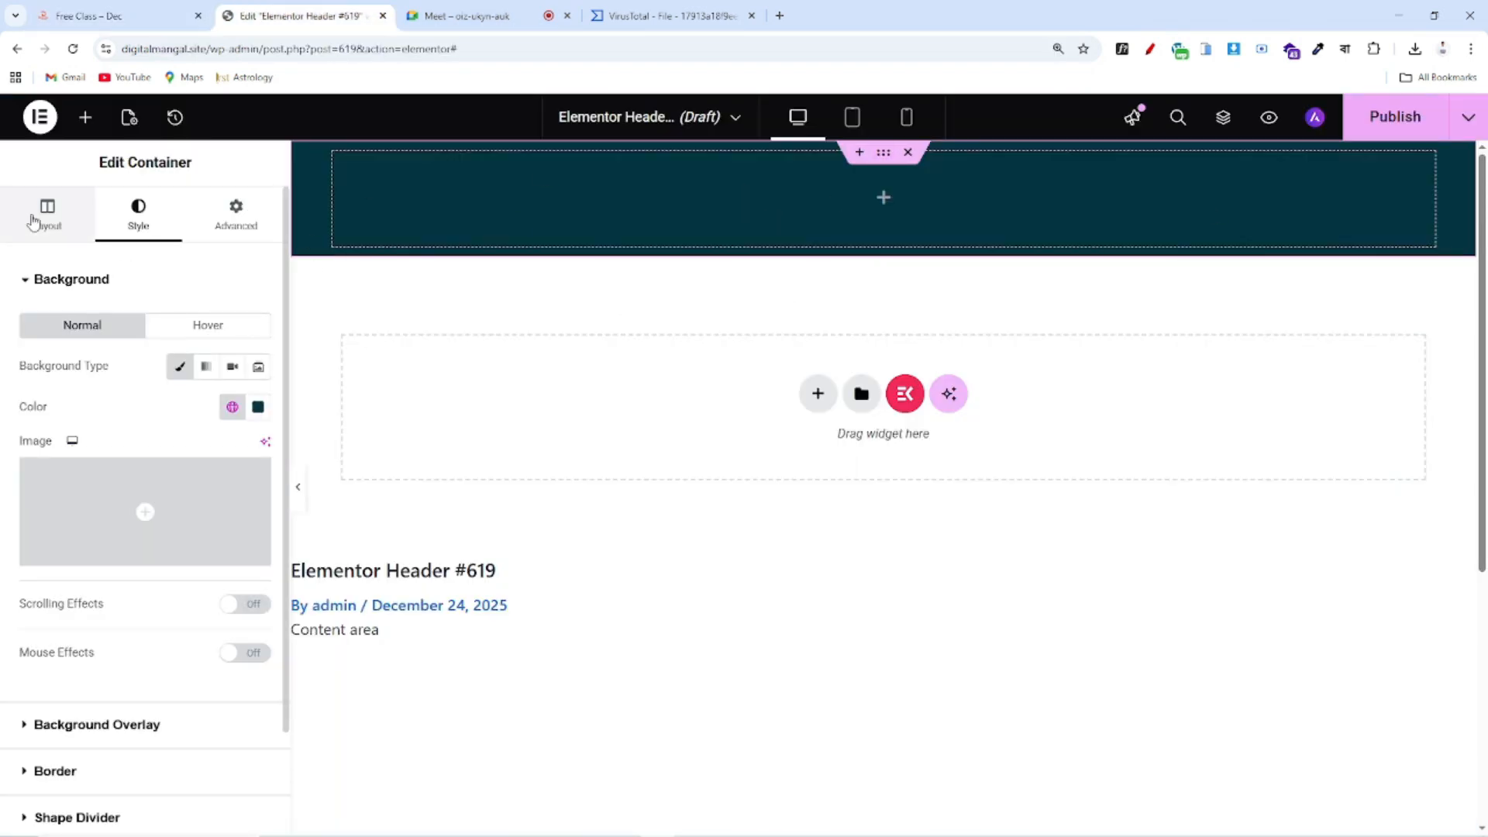
Set the header container's direction to Row - horizontal and drag a nested Container widget into it
{"action": "left_click", "coordinate": [33, 222]}
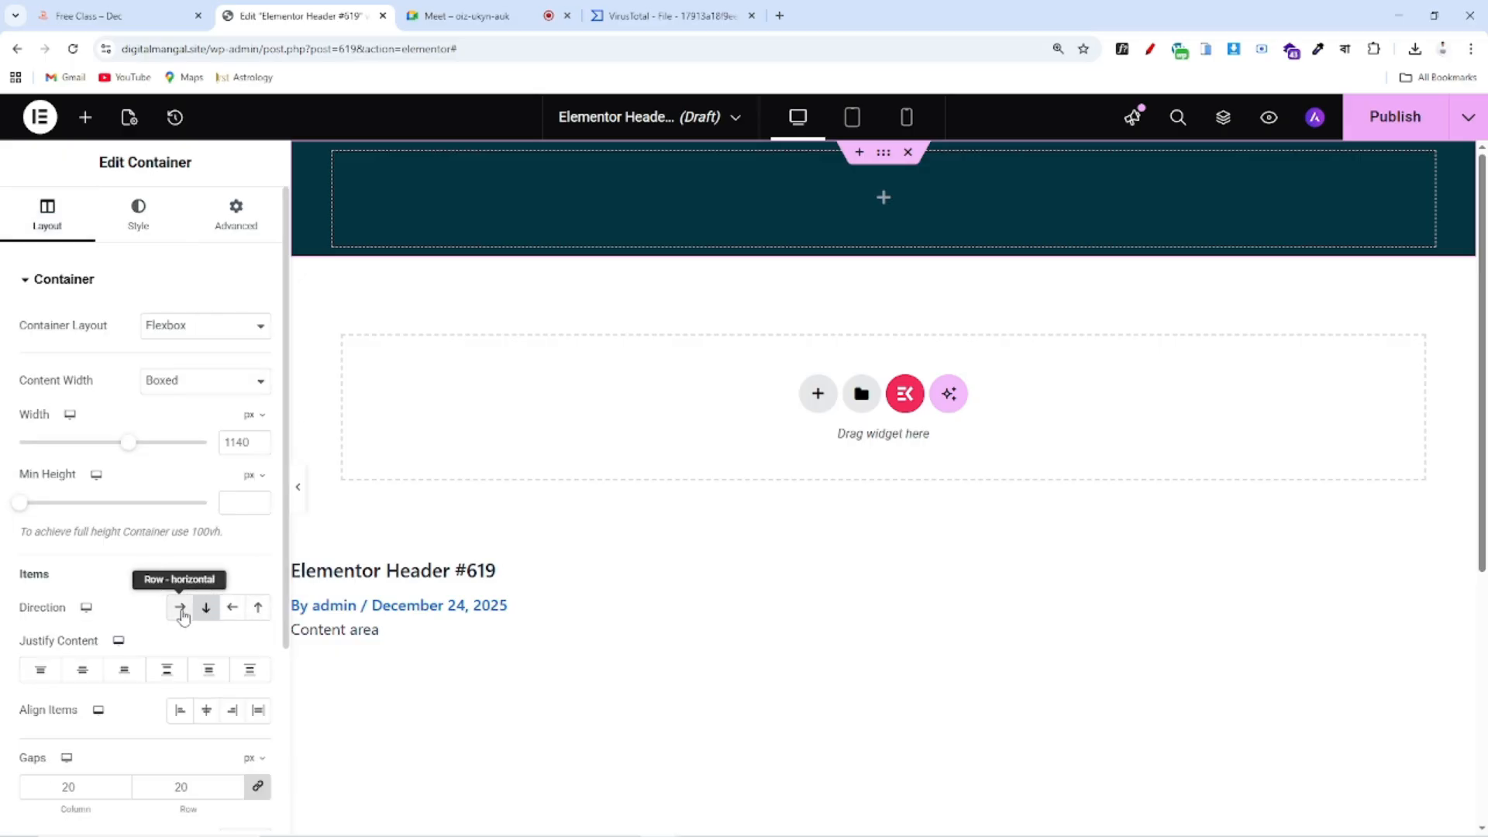
{"action": "left_click", "coordinate": [181, 611]}
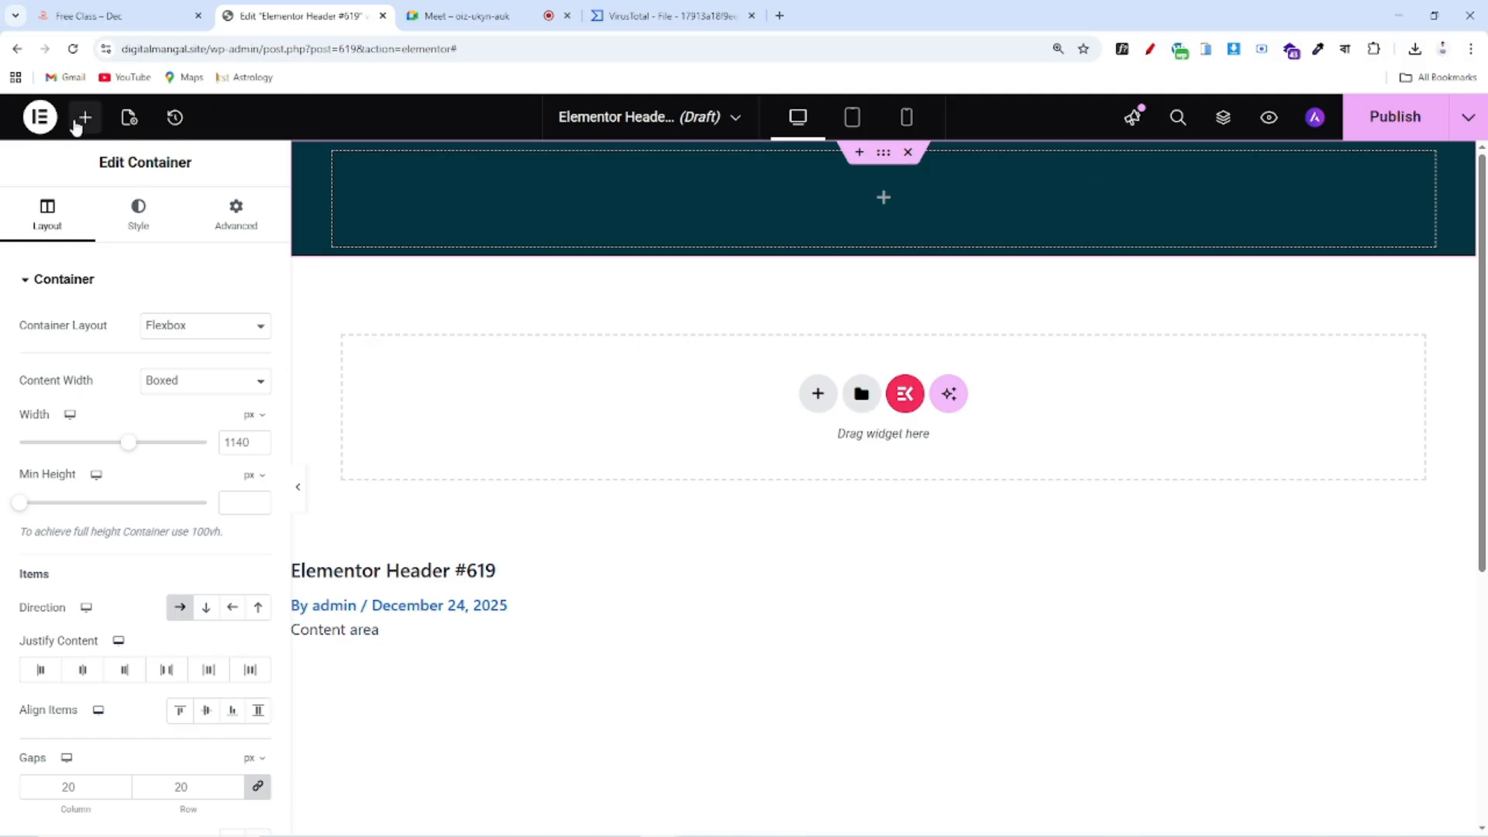
{"action": "left_click", "coordinate": [84, 118]}
{"action": "scroll", "coordinate": [78, 465], "scroll_direction": "down", "scroll_amount": 1}
{"action": "scroll", "coordinate": [82, 476], "scroll_direction": "up", "scroll_amount": 1}
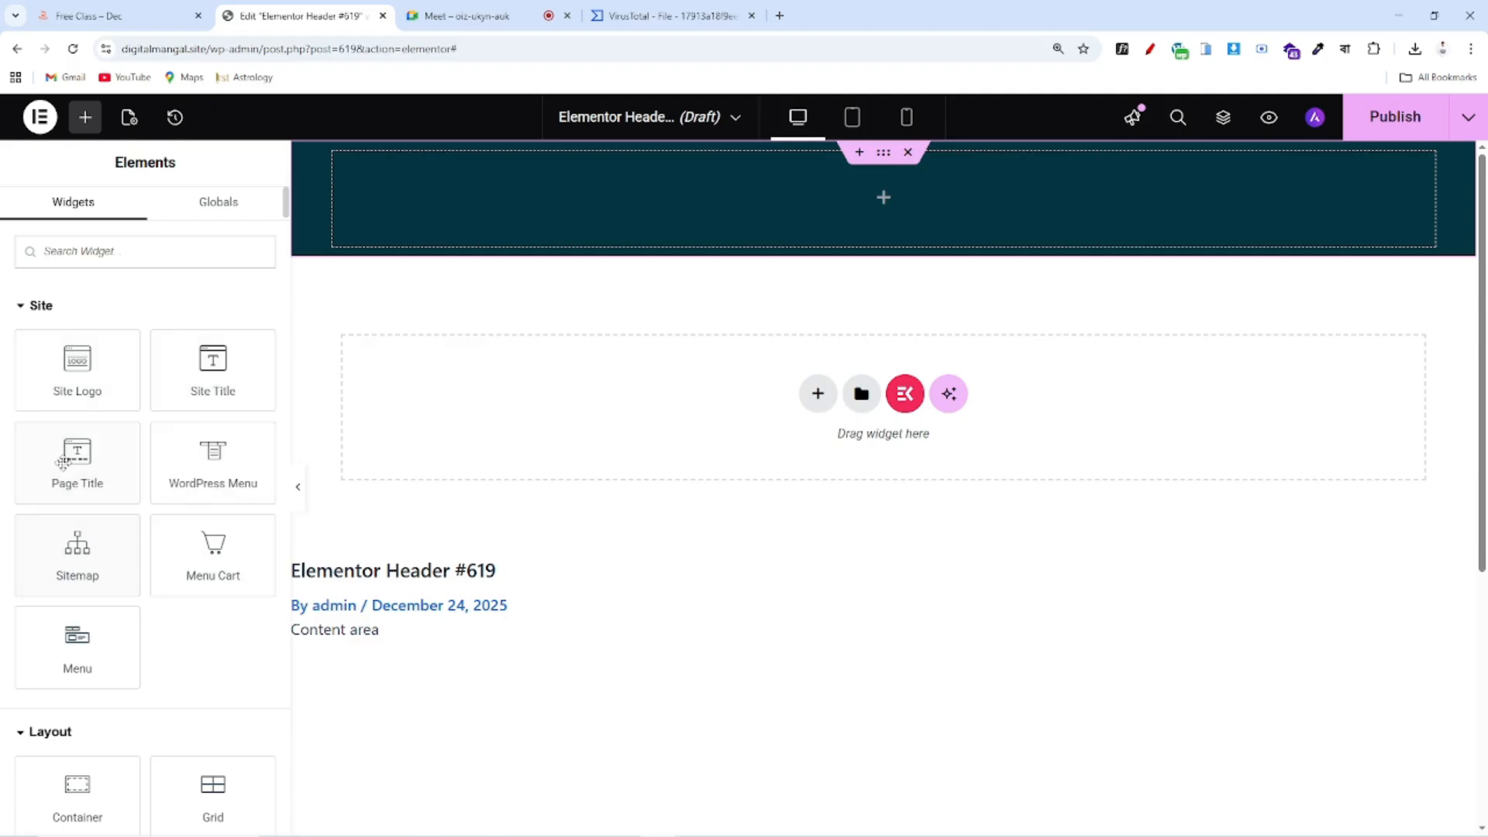
{"action": "scroll", "coordinate": [68, 437], "scroll_direction": "down", "scroll_amount": 4}
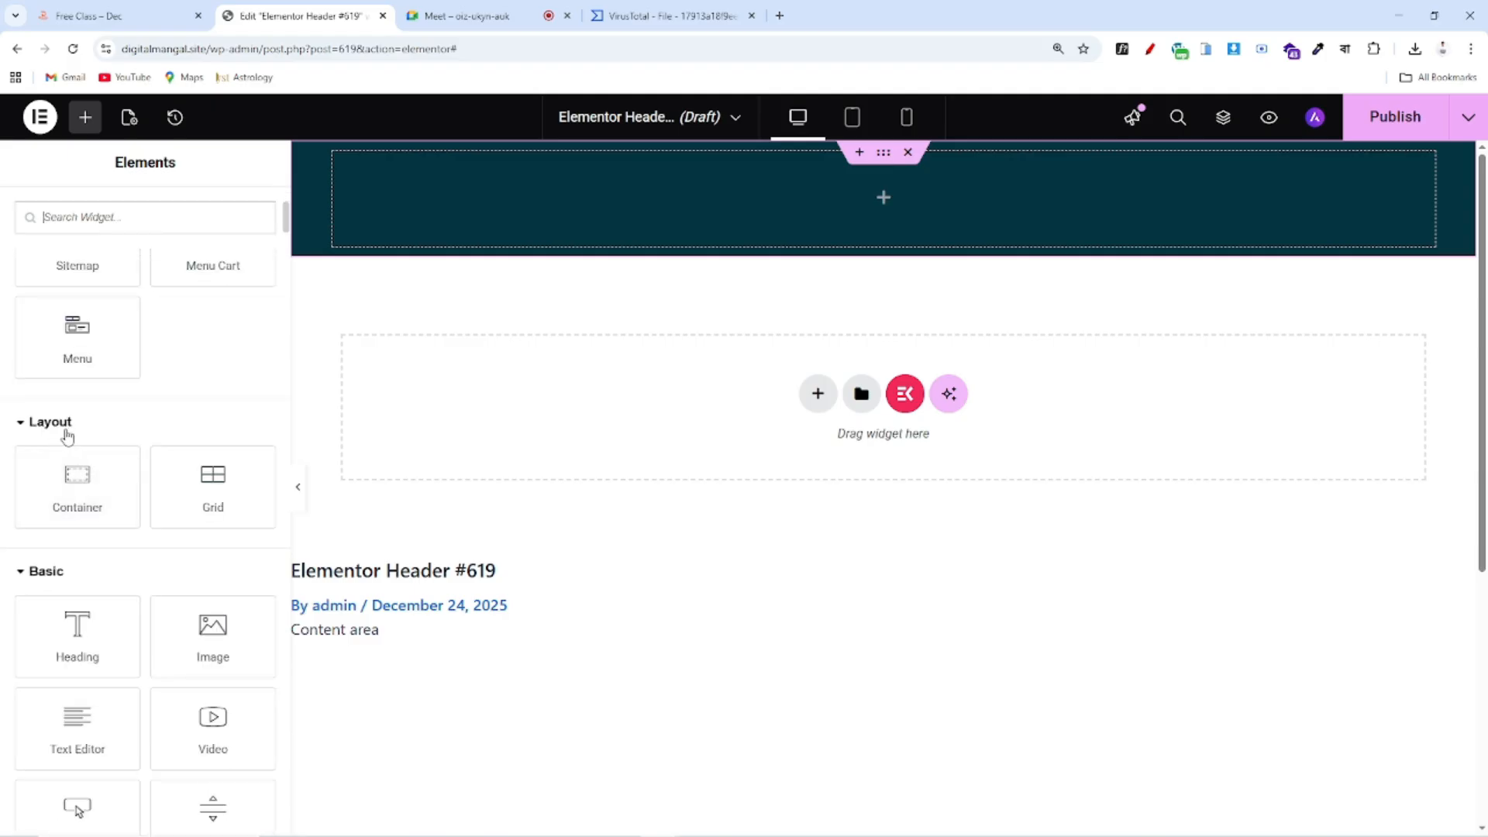
{"action": "left_click_drag", "start_coordinate": [56, 500], "coordinate": [677, 193]}
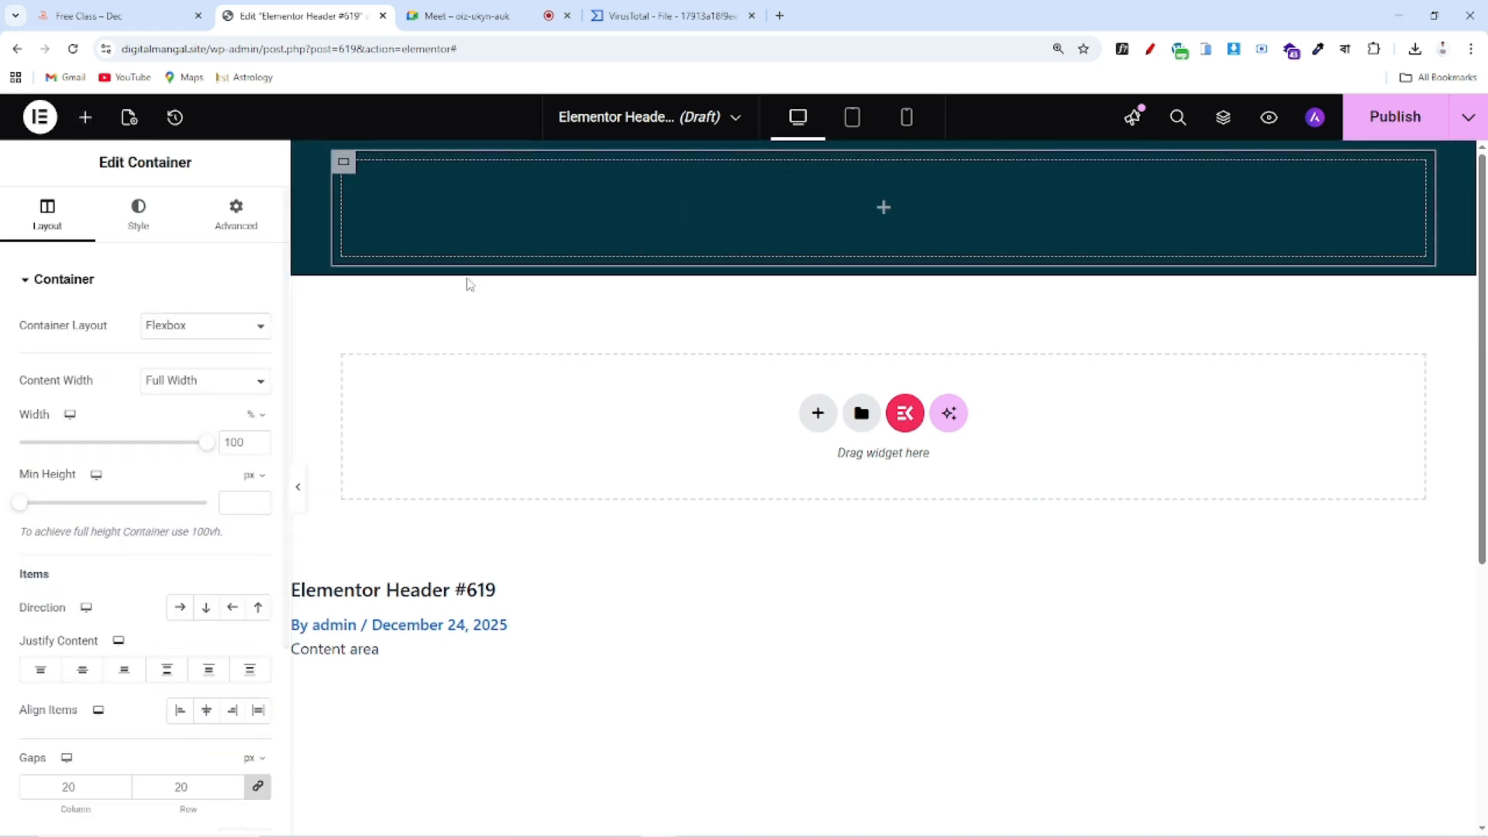
Duplicate the inner container twice so three containers sit side by side
{"action": "right_click", "coordinate": [342, 162]}
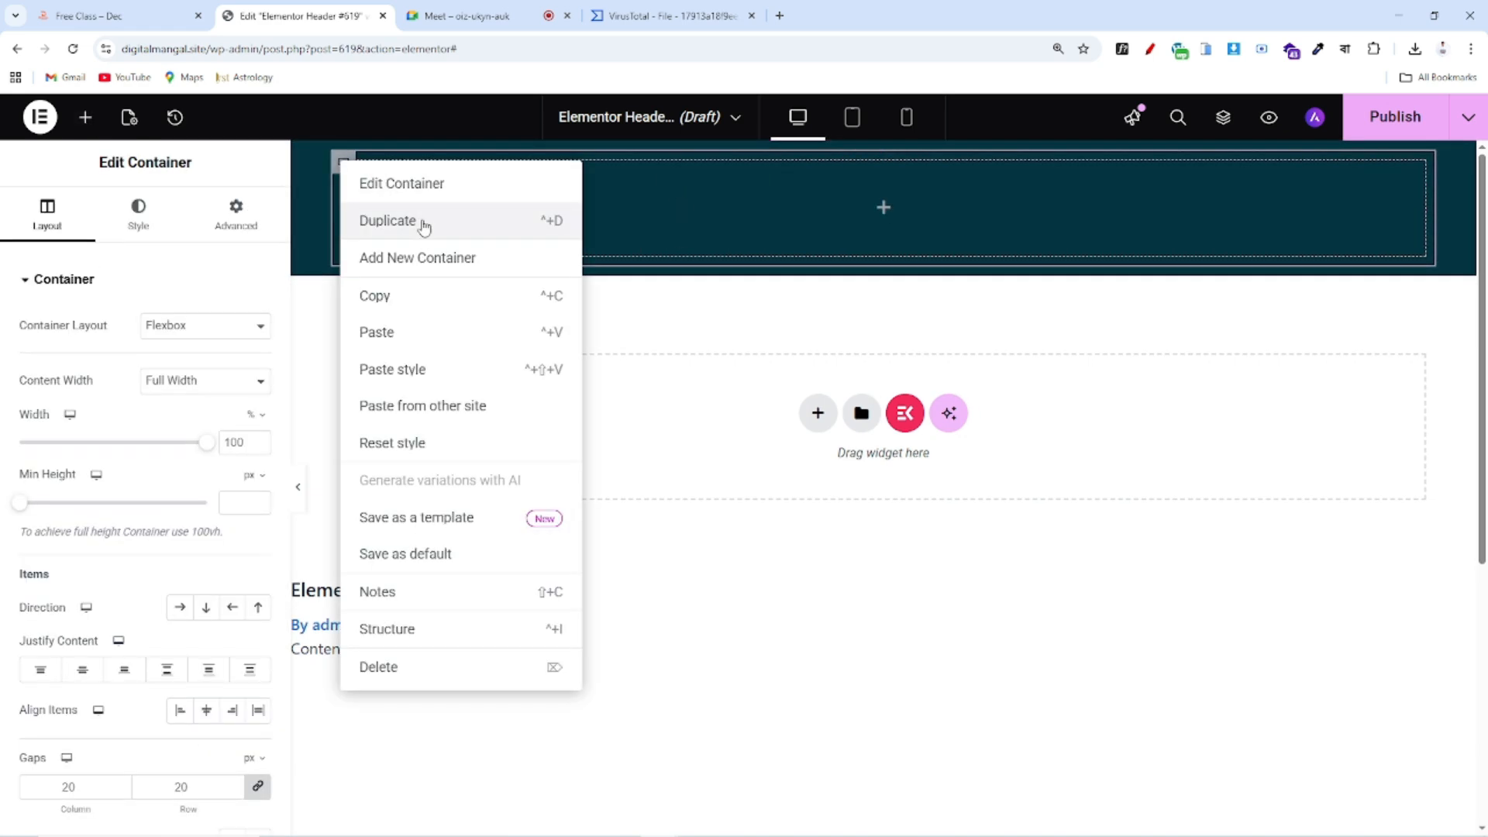
{"action": "left_click", "coordinate": [424, 223]}
{"action": "right_click", "coordinate": [905, 161]}
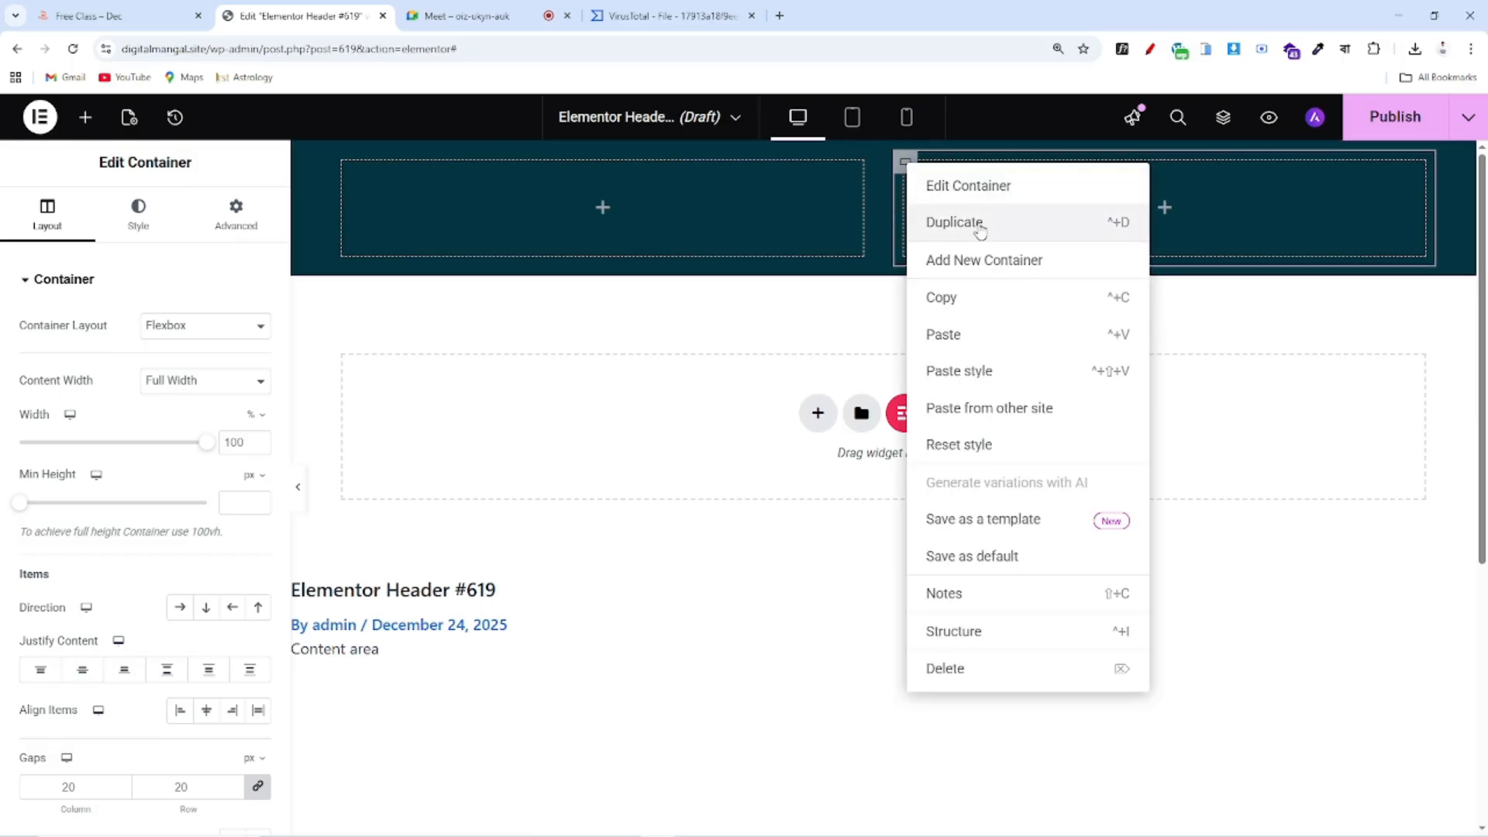
{"action": "left_click", "coordinate": [978, 226]}
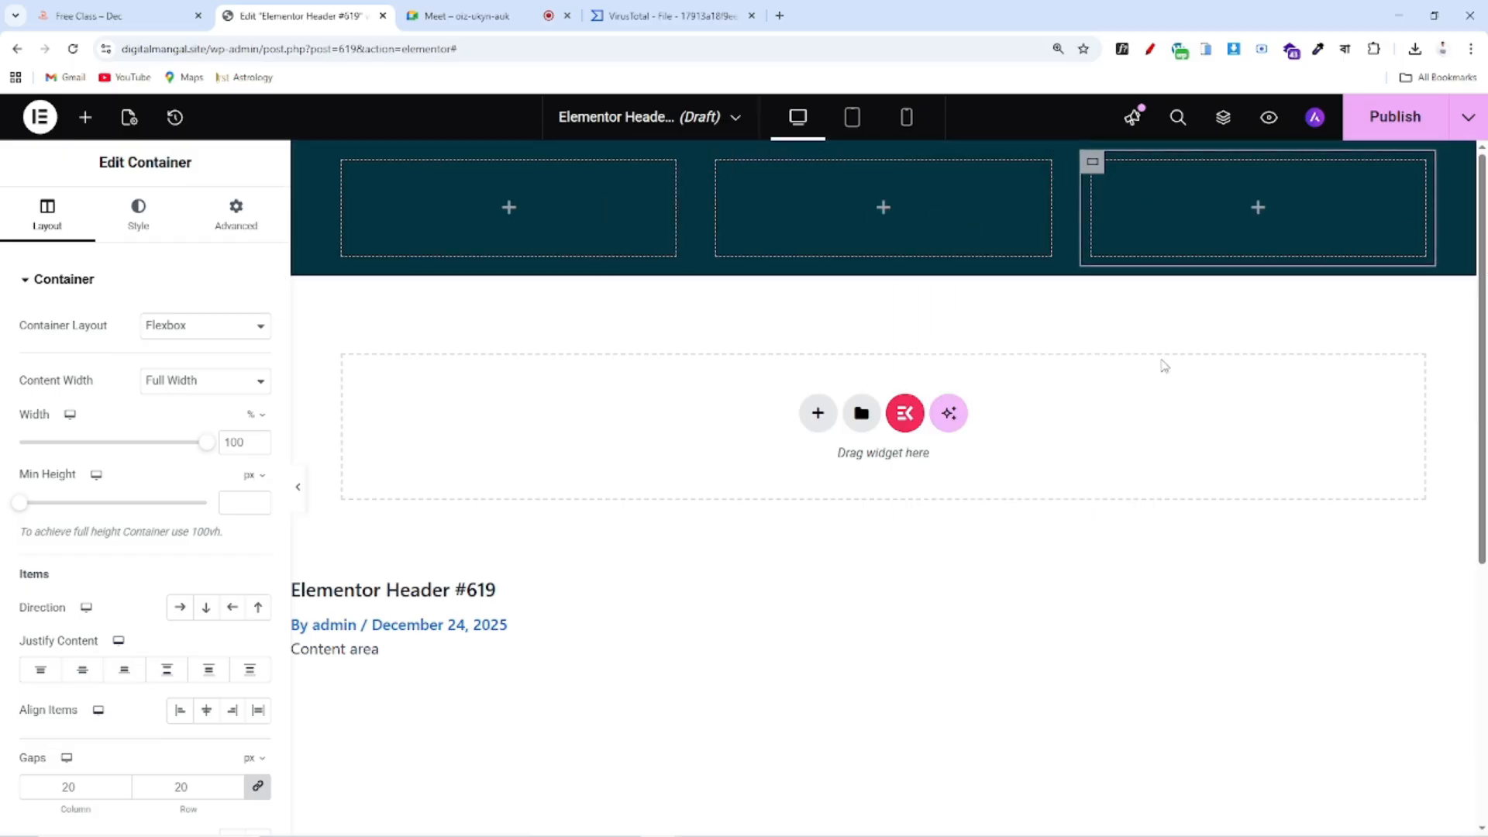
Re-mark the reference site's logo, menu and Get in Touch button in red, then clear the marks
{"action": "left_click", "coordinate": [116, 15]}
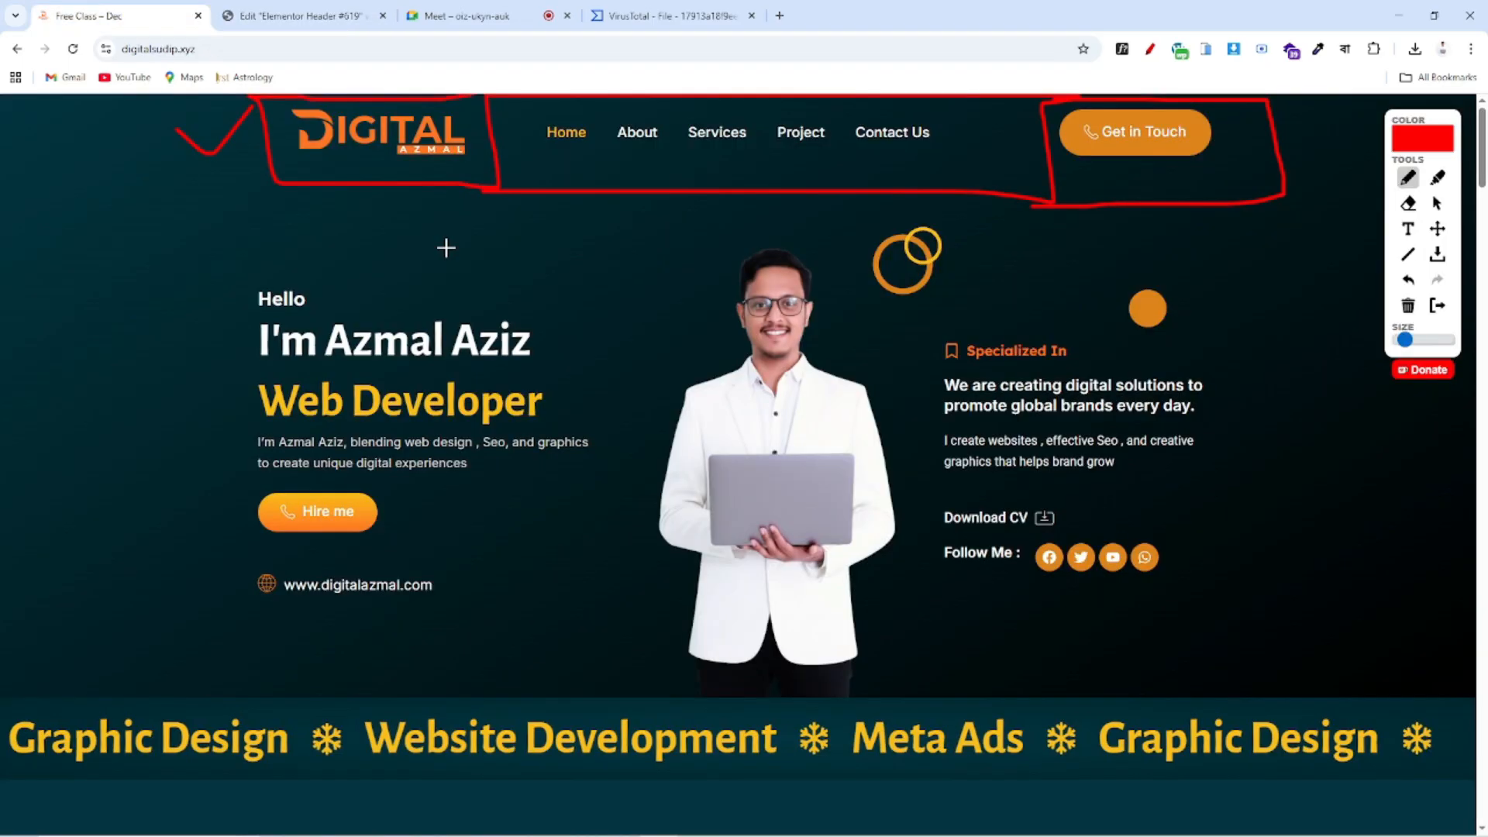
{"action": "left_click", "coordinate": [1437, 306]}
{"action": "left_click", "coordinate": [1150, 50]}
{"action": "left_click_drag", "start_coordinate": [482, 99], "coordinate": [479, 182]}
{"action": "mouse_move", "coordinate": [356, 182]}
{"action": "left_mouse_down"}
{"action": "mouse_move", "coordinate": [255, 177]}
{"action": "mouse_move", "coordinate": [484, 96]}
{"action": "mouse_move", "coordinate": [1043, 103]}
{"action": "mouse_move", "coordinate": [1032, 187]}
{"action": "mouse_move", "coordinate": [461, 172]}
{"action": "left_mouse_up"}
{"action": "mouse_move", "coordinate": [1056, 100]}
{"action": "left_mouse_down"}
{"action": "mouse_move", "coordinate": [1292, 98]}
{"action": "mouse_move", "coordinate": [1289, 186]}
{"action": "mouse_move", "coordinate": [988, 192]}
{"action": "left_mouse_up"}
{"action": "left_click_drag", "start_coordinate": [1224, 105], "coordinate": [1238, 208]}
{"action": "left_click", "coordinate": [1438, 306]}
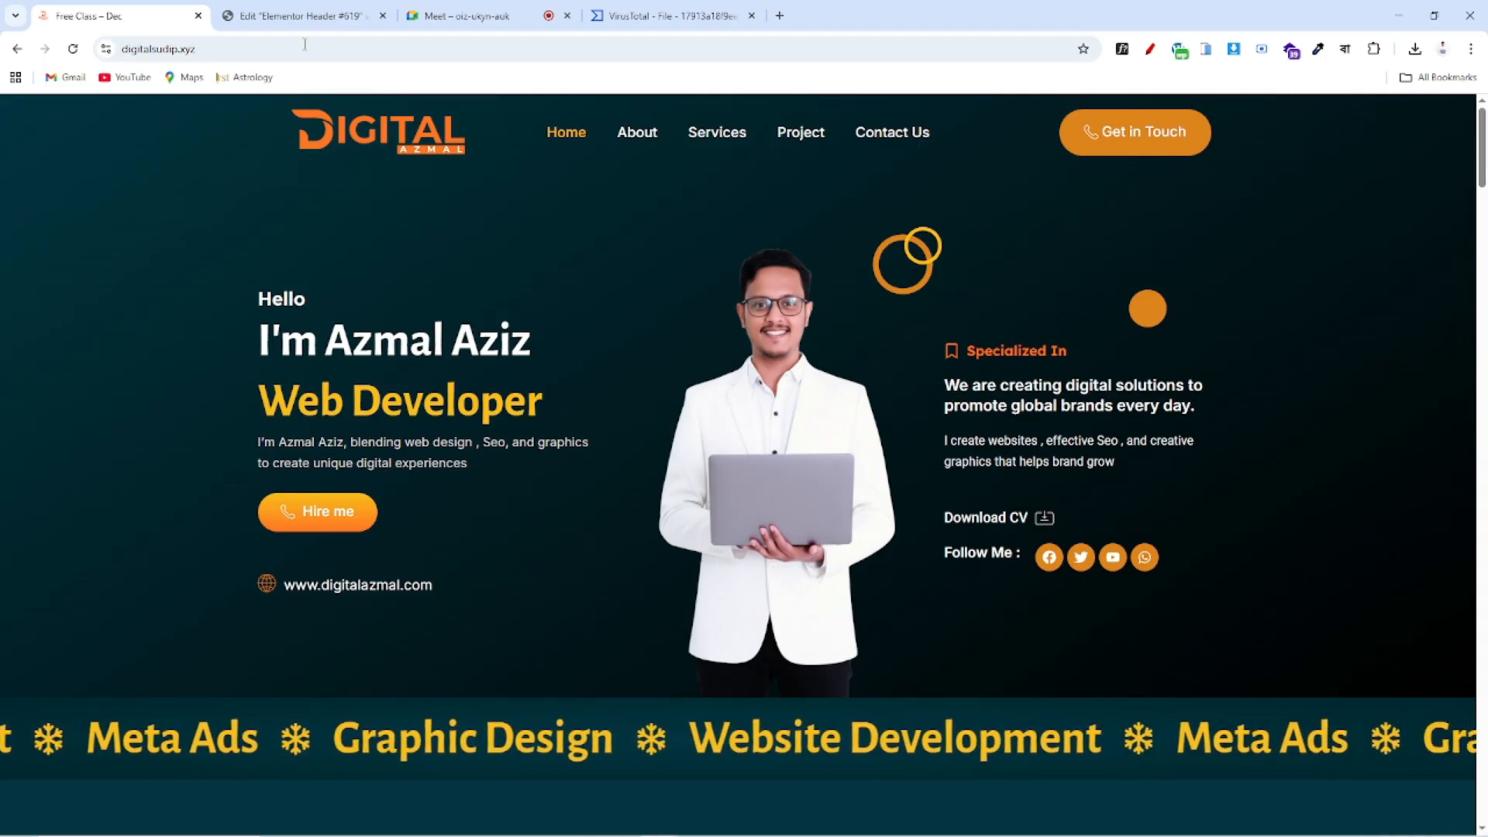
{"action": "left_click", "coordinate": [304, 16]}
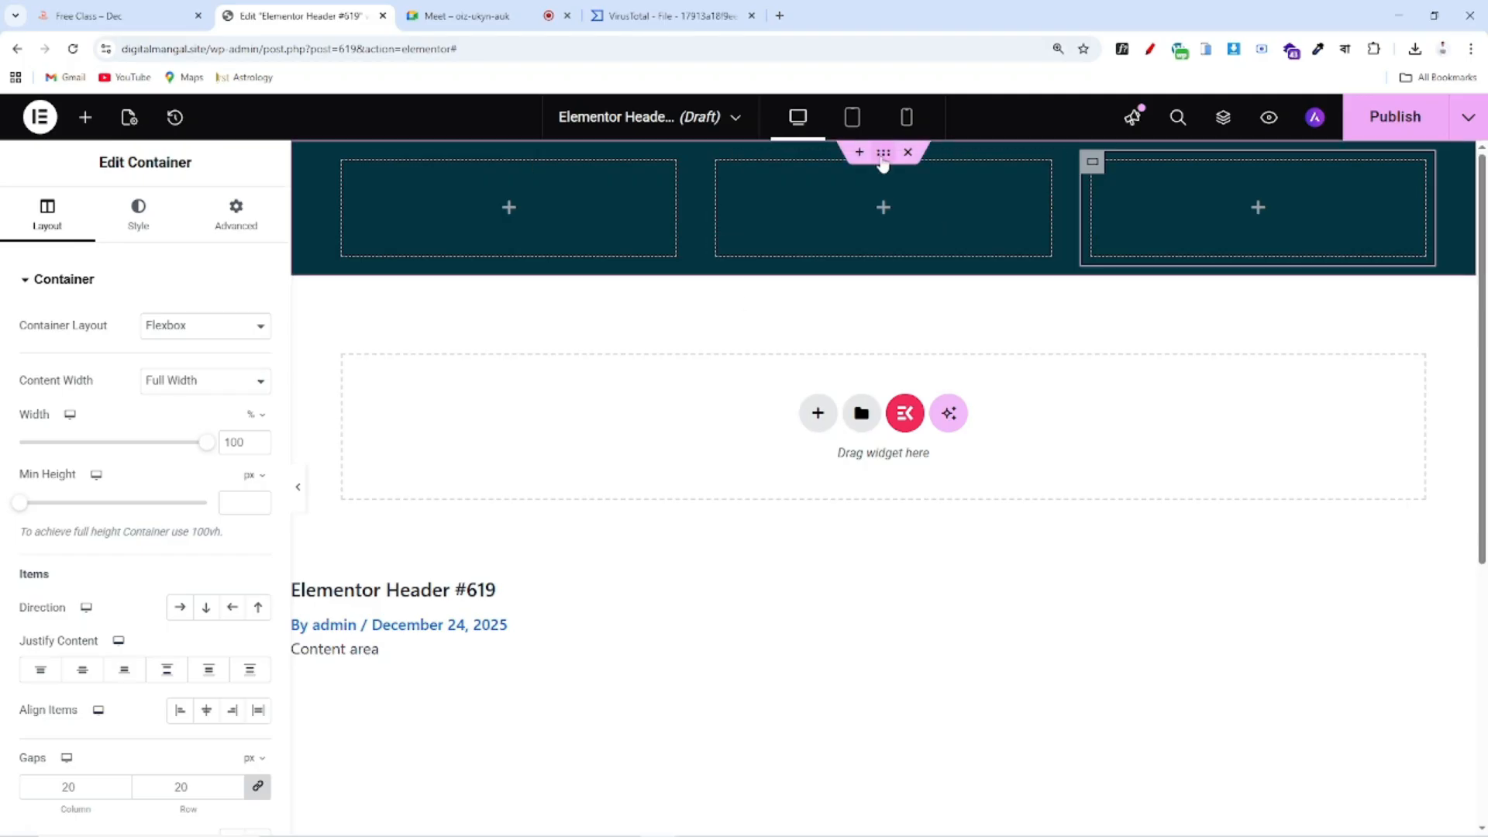
Set the parent header container's width to 1240 px
{"action": "left_click", "coordinate": [882, 153]}
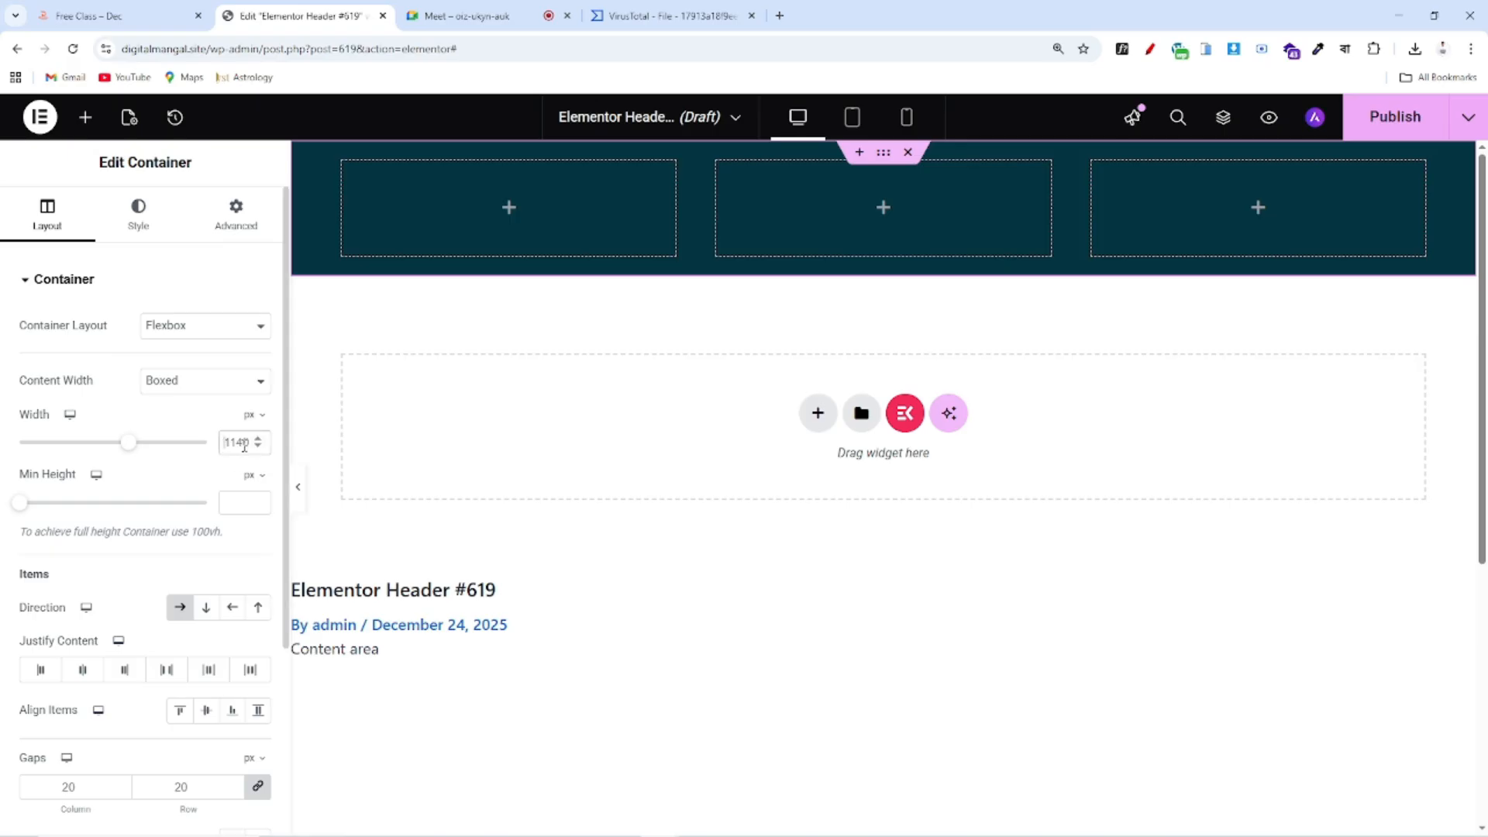
{"action": "double_click", "coordinate": [244, 442]}
{"action": "type", "text": "1240"}
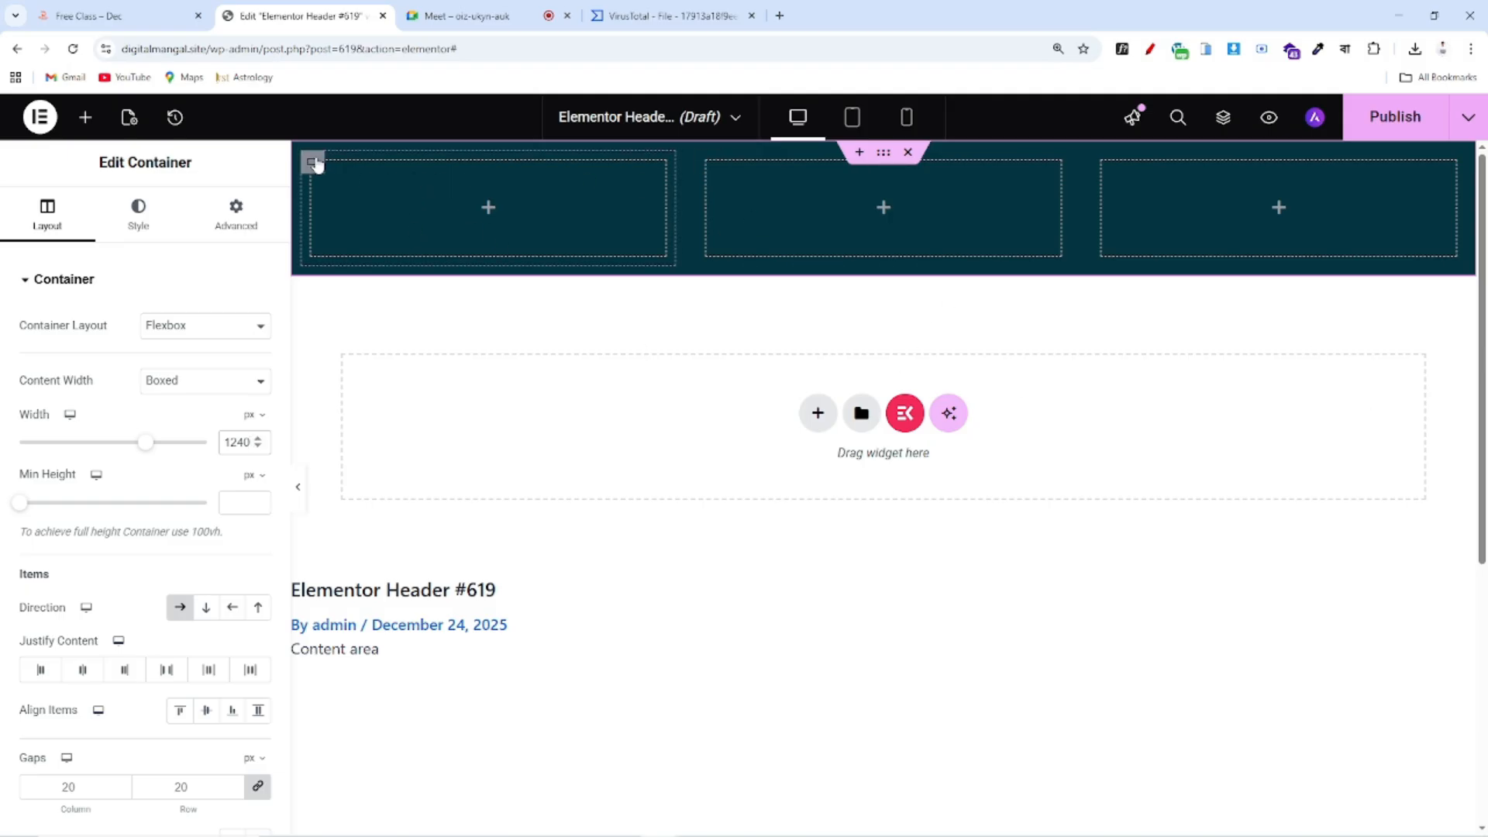
Set the first header column's width to 50%
{"action": "left_click", "coordinate": [327, 169]}
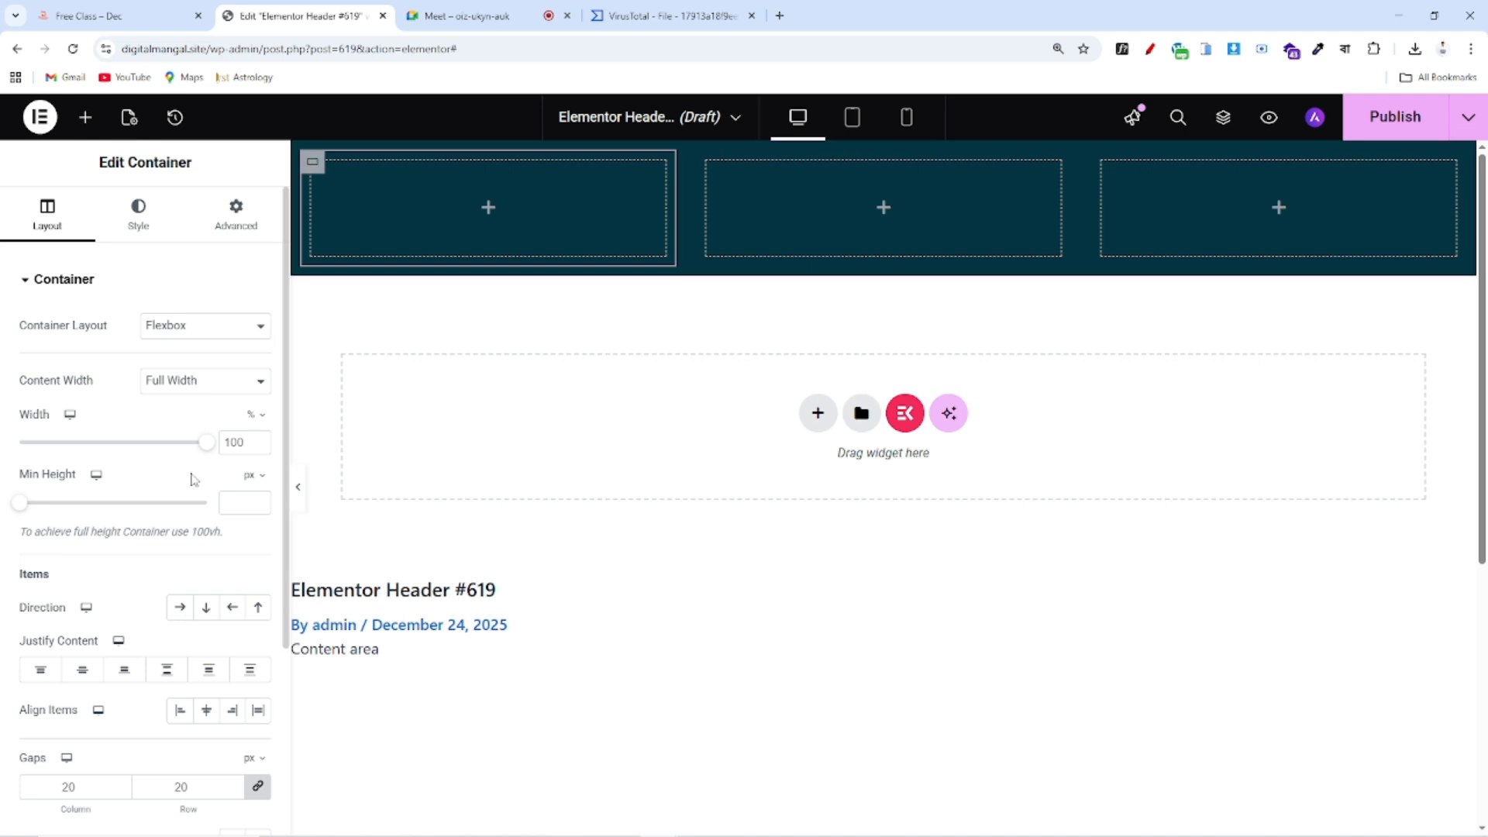
{"action": "left_click_drag", "start_coordinate": [202, 457], "coordinate": [119, 464]}
{"action": "left_click", "coordinate": [258, 447]}
{"action": "left_click", "coordinate": [258, 448]}
{"action": "left_click", "coordinate": [258, 448]}
{"action": "left_click", "coordinate": [258, 448]}
{"action": "left_click", "coordinate": [258, 448]}
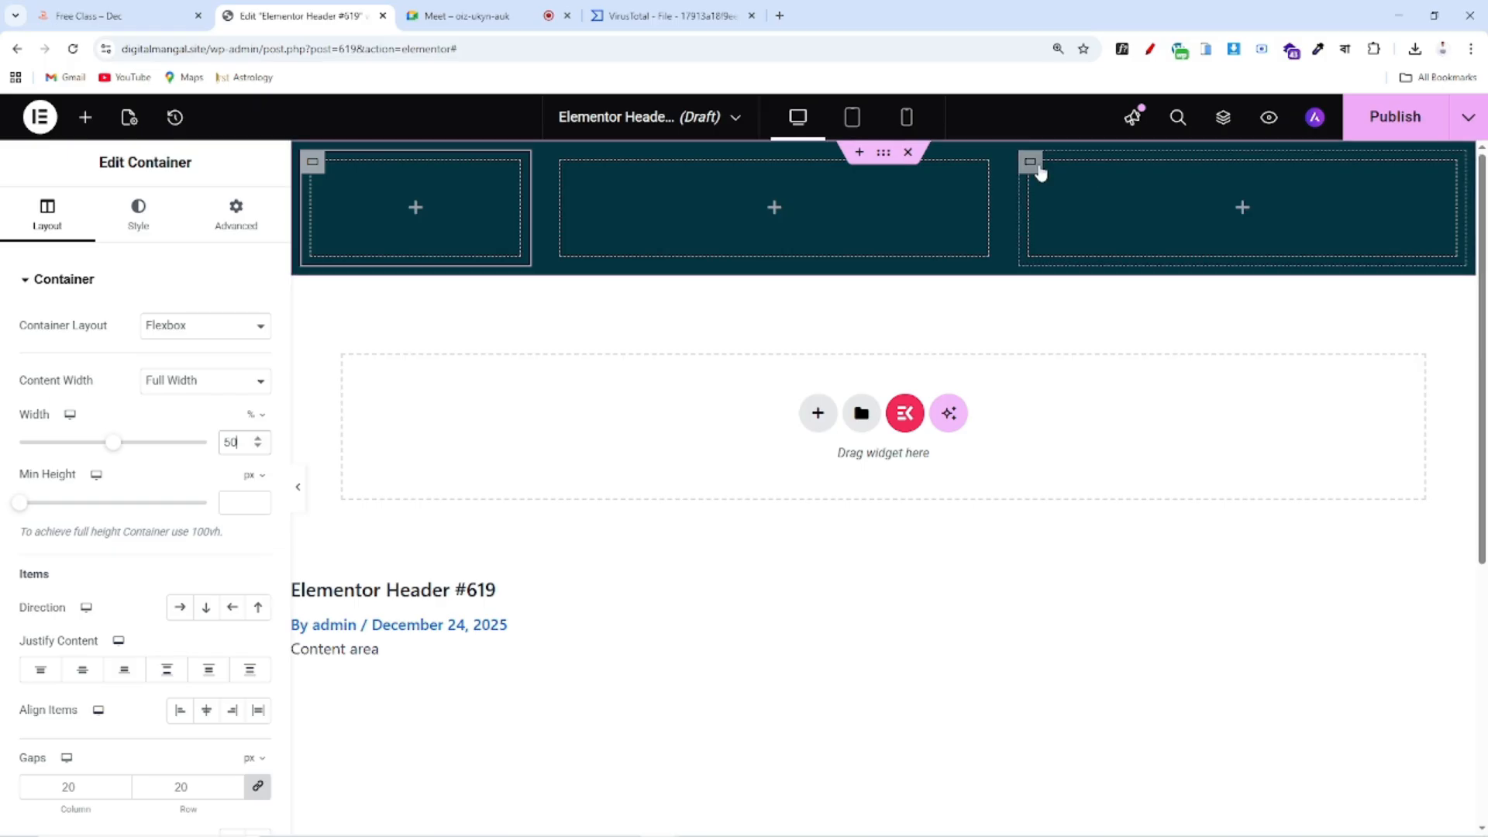
Try the third column at 90% width with boxed 1240 content width, then revert to full width
{"action": "left_click", "coordinate": [1038, 172]}
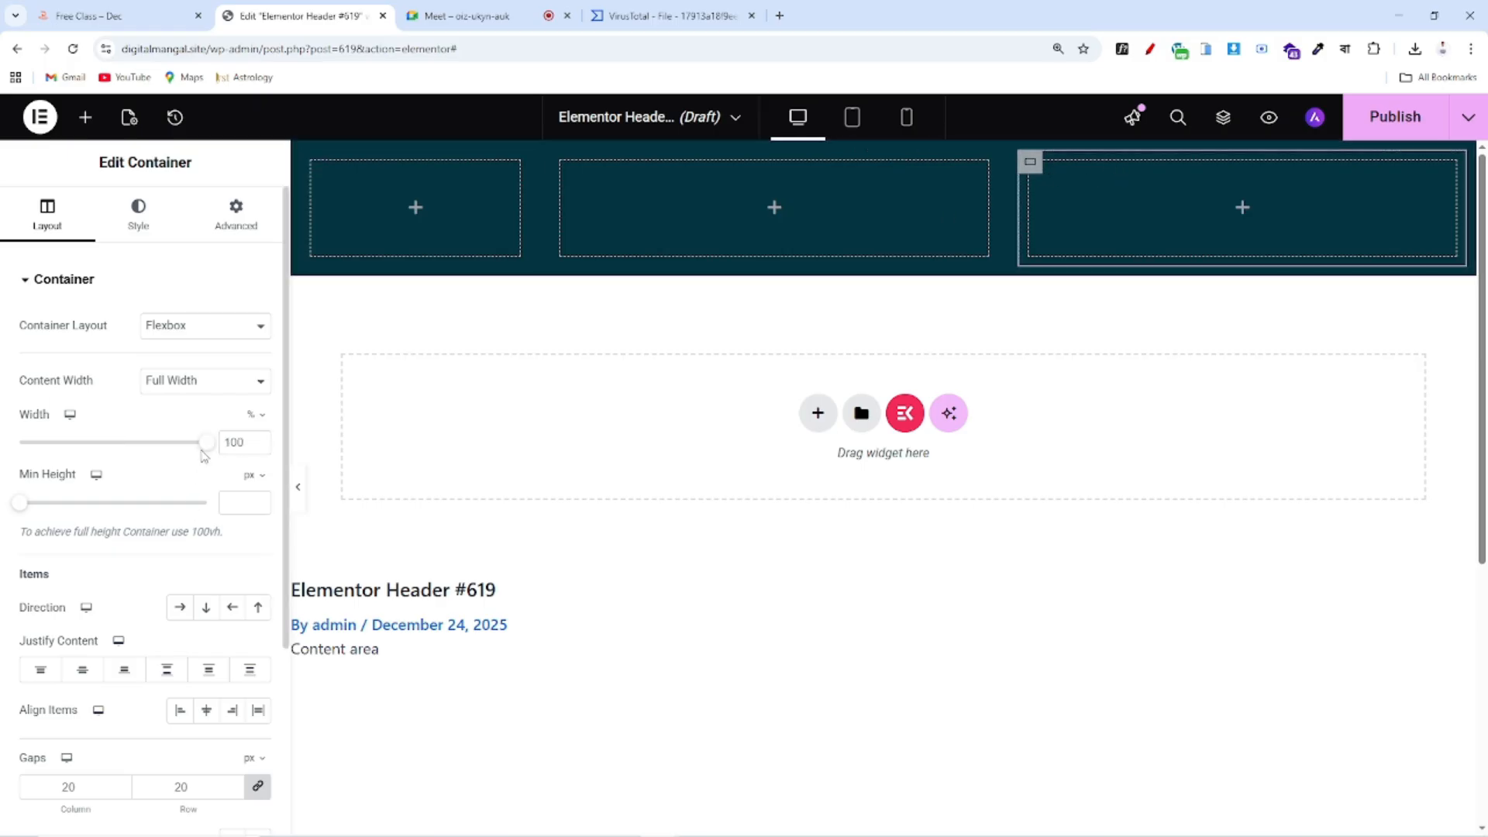
{"action": "left_click_drag", "start_coordinate": [203, 446], "coordinate": [186, 449]}
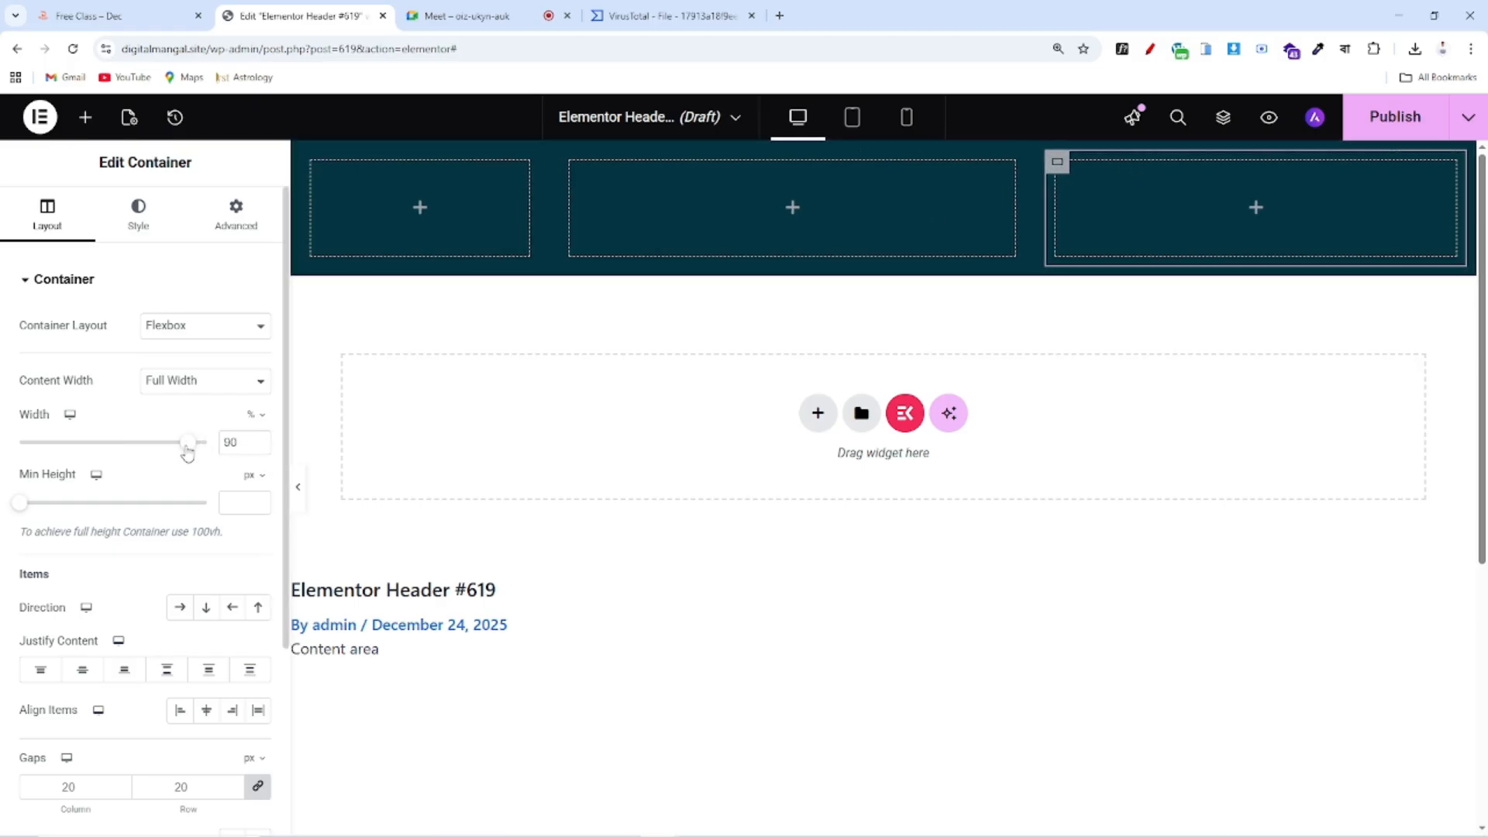
{"action": "left_click", "coordinate": [197, 380]}
{"action": "left_click", "coordinate": [180, 403]}
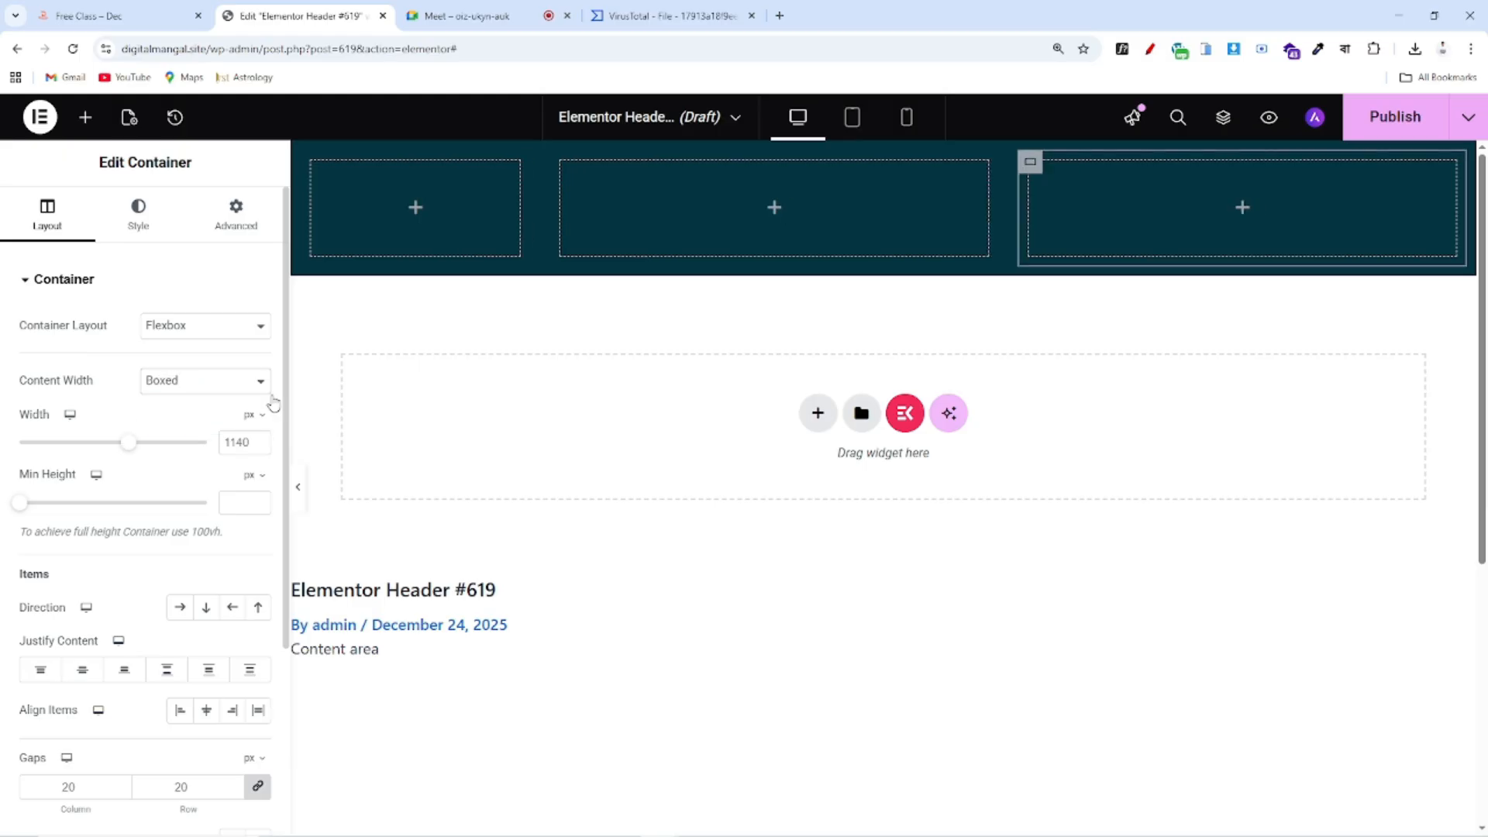
{"action": "type", "text": "1240"}
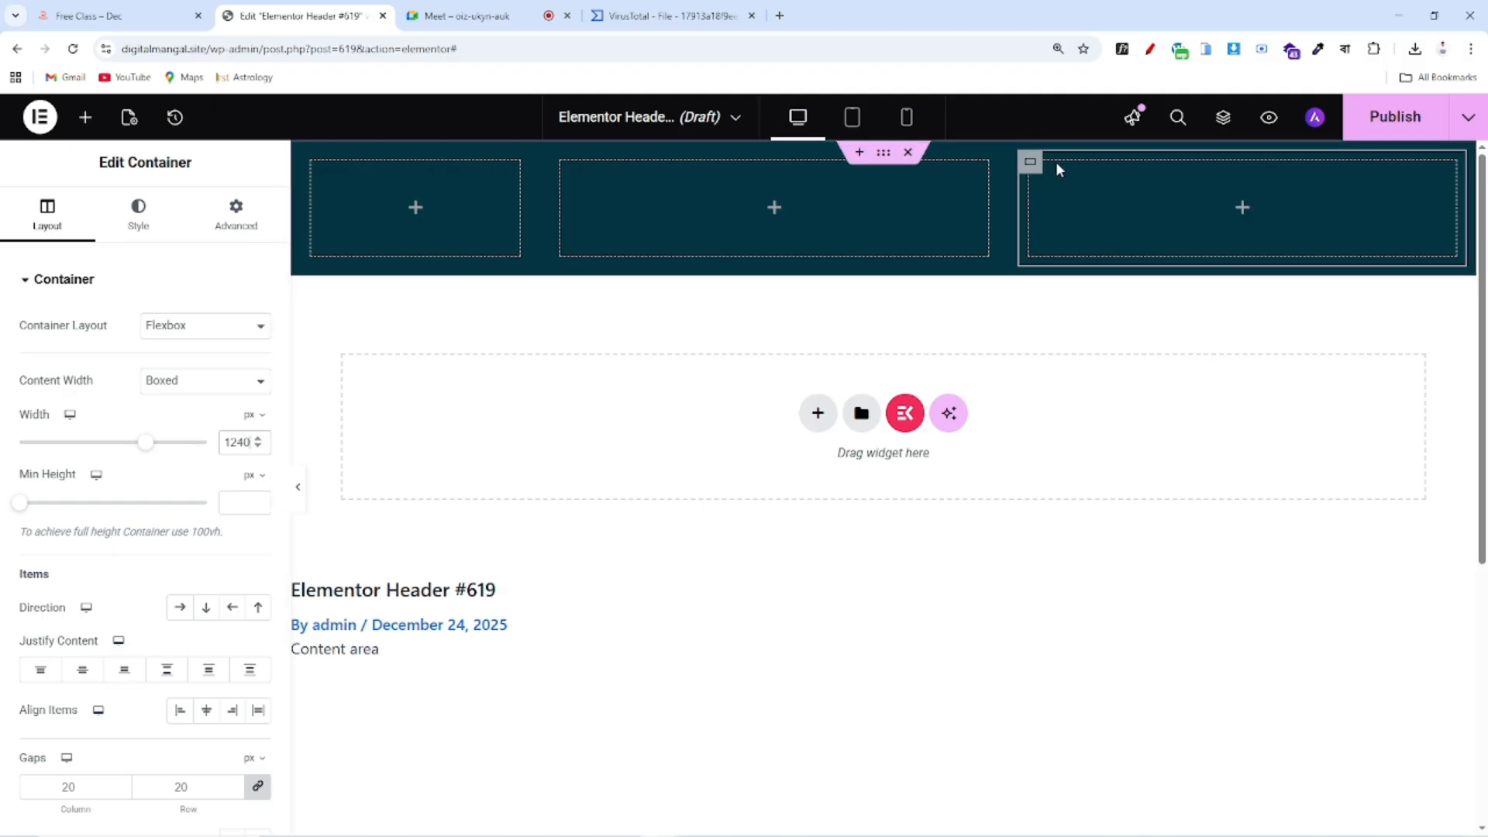
{"action": "left_click", "coordinate": [214, 381]}
{"action": "left_click", "coordinate": [209, 425]}
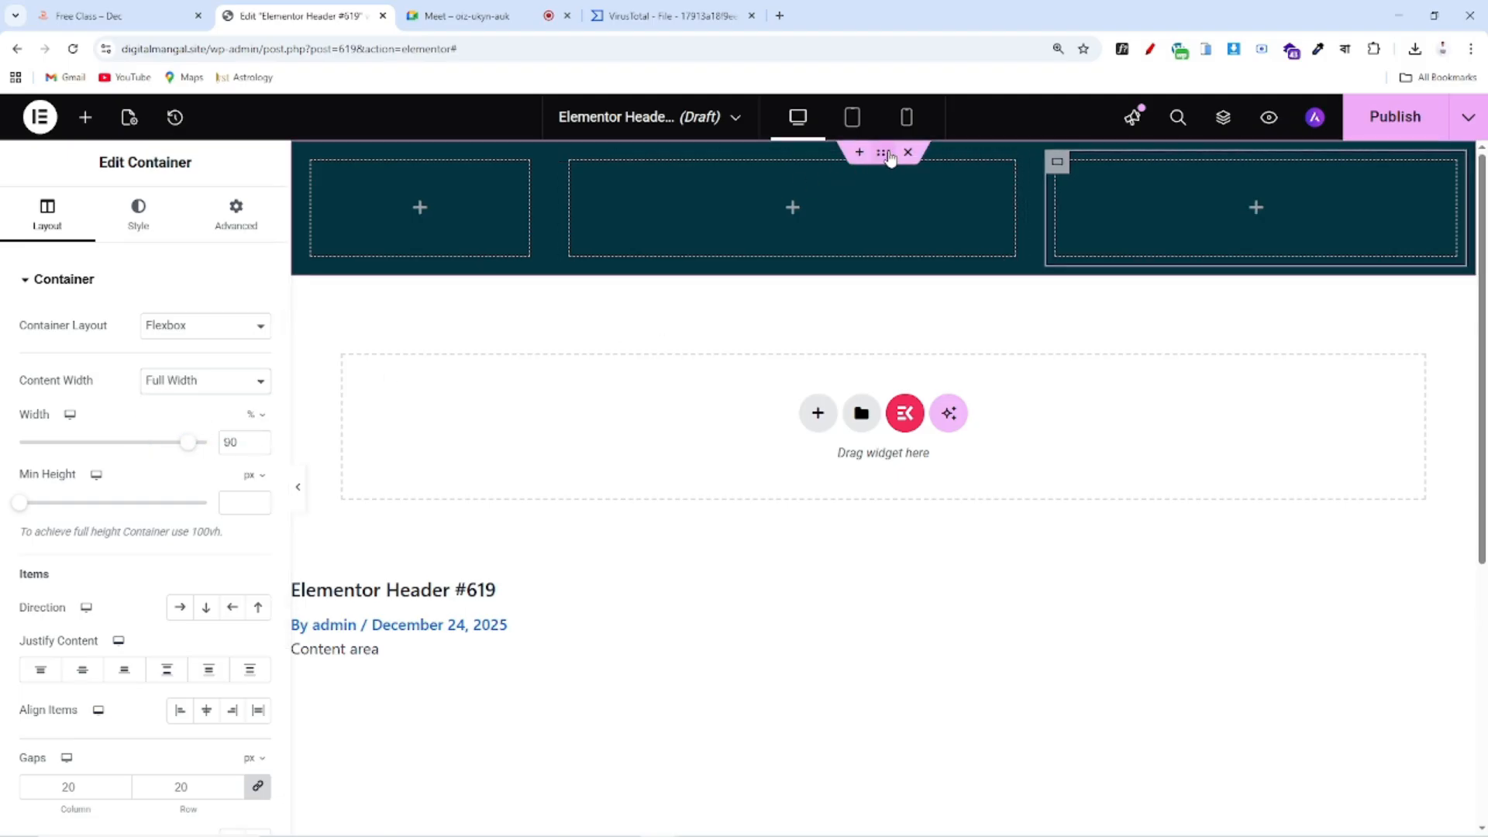
Bring the third header column's width down to 50%
{"action": "left_click", "coordinate": [884, 154]}
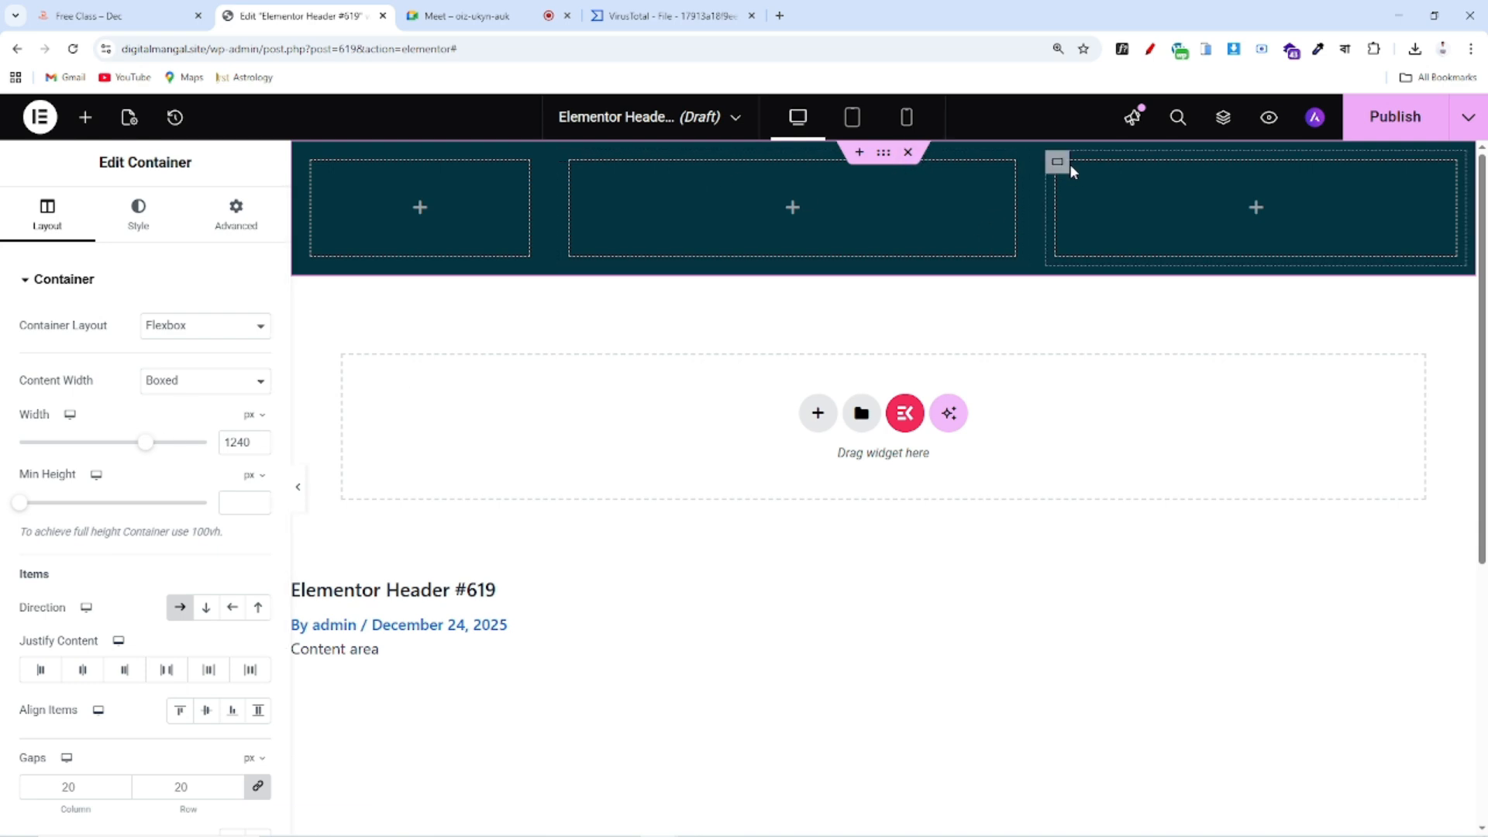
{"action": "left_click", "coordinate": [1061, 164]}
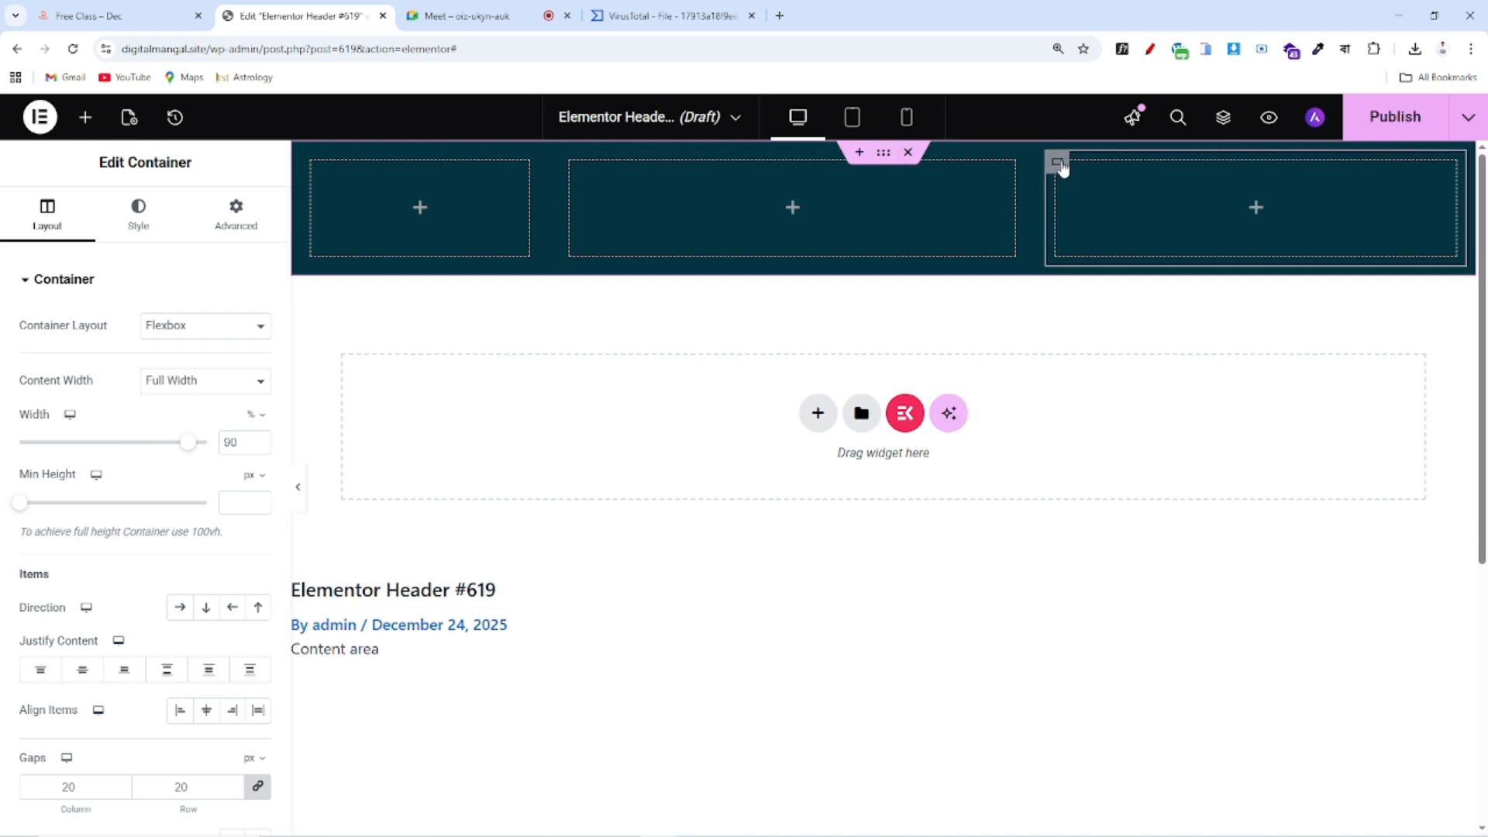
{"action": "left_click_drag", "start_coordinate": [184, 447], "coordinate": [132, 444]}
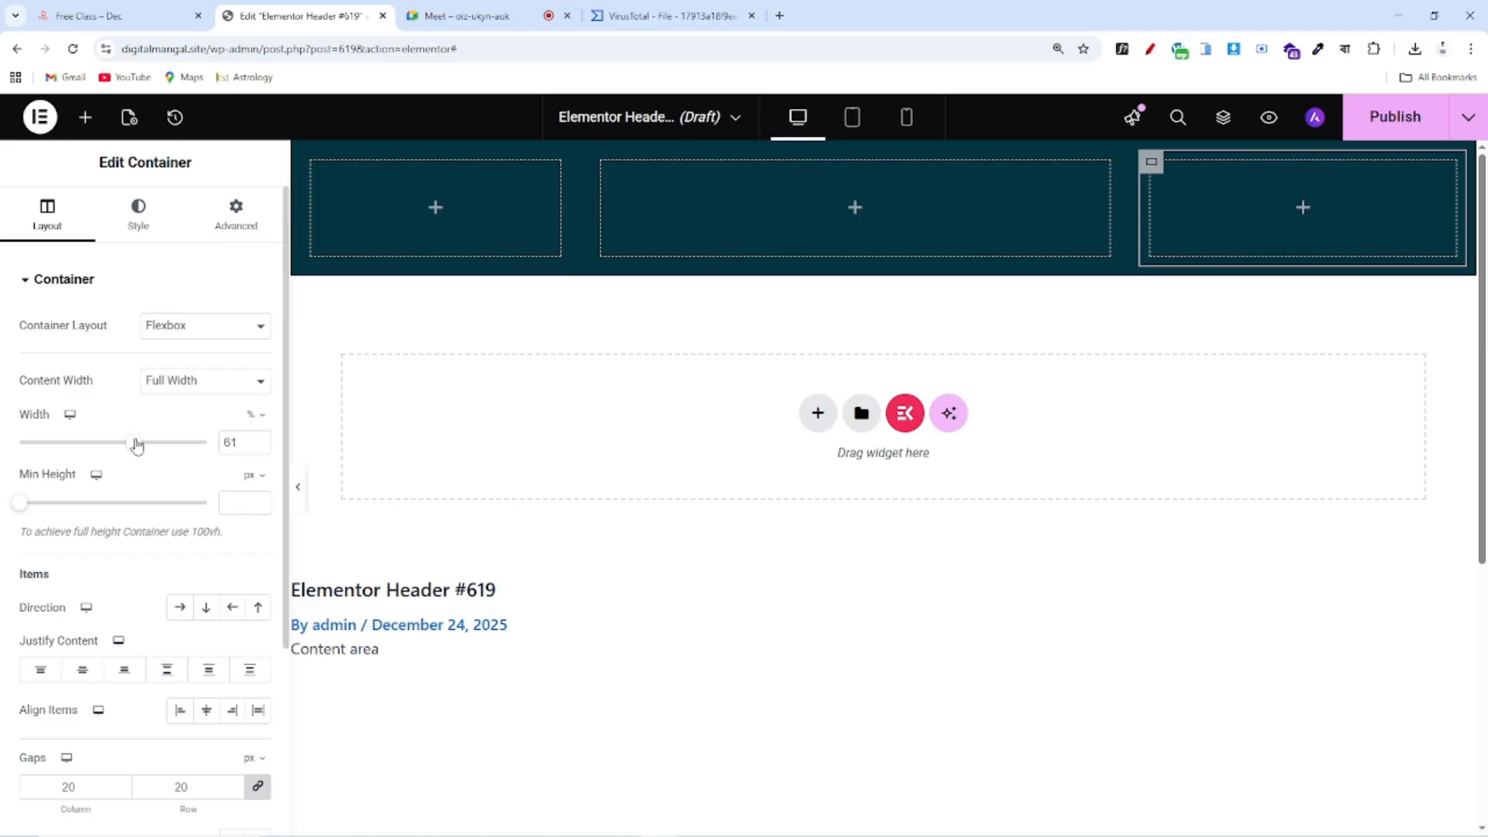
{"action": "left_click", "coordinate": [258, 450]}
{"action": "left_click", "coordinate": [258, 449]}
{"action": "left_click", "coordinate": [258, 450]}
{"action": "left_click", "coordinate": [258, 450]}
{"action": "left_click", "coordinate": [258, 451]}
{"action": "left_click", "coordinate": [259, 451]}
{"action": "left_click", "coordinate": [260, 453]}
{"action": "left_click", "coordinate": [258, 450]}
{"action": "left_click", "coordinate": [259, 449]}
{"action": "left_click", "coordinate": [259, 449]}
{"action": "left_click", "coordinate": [259, 449]}
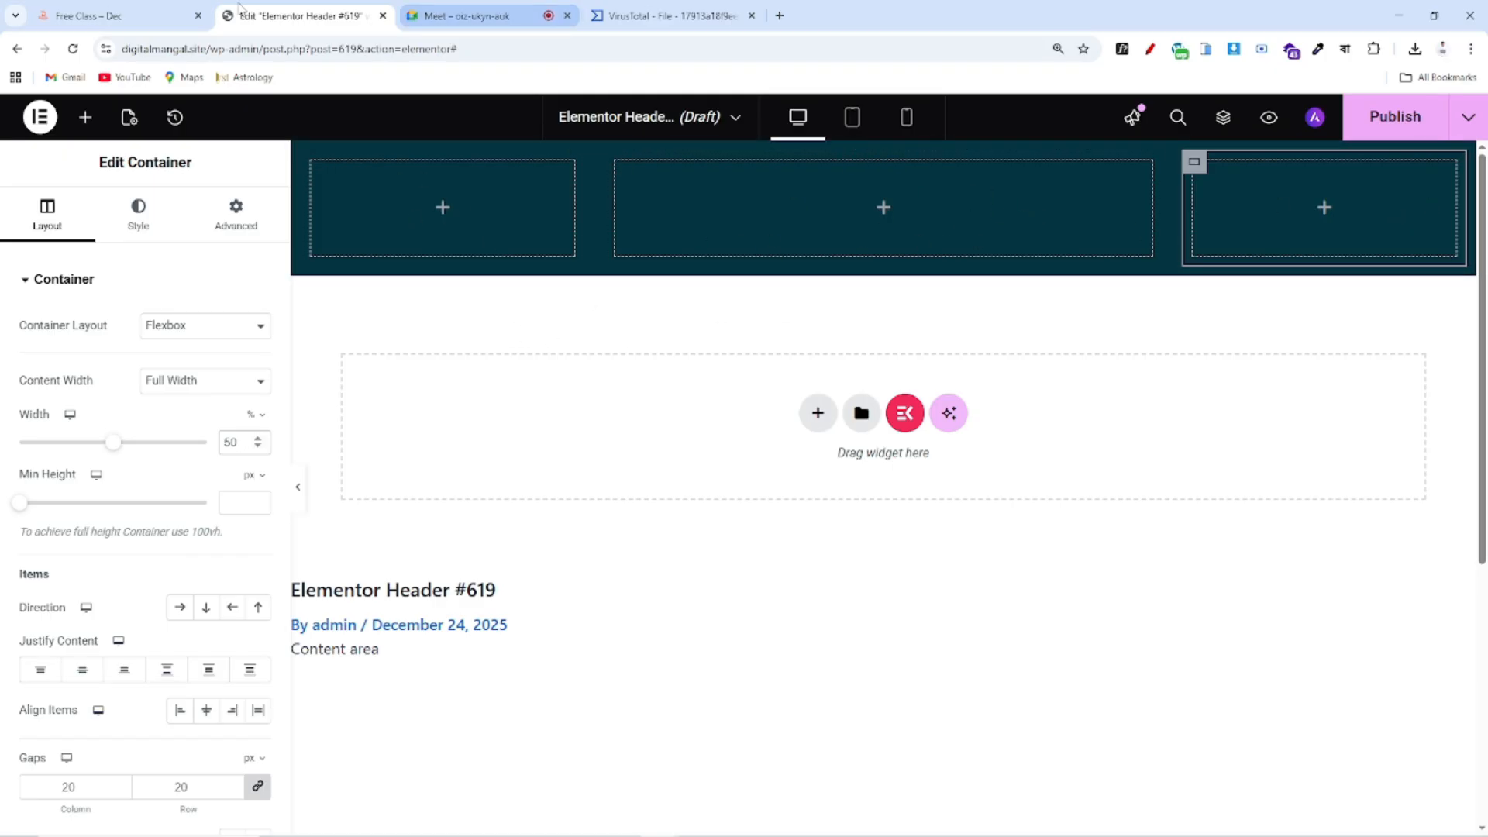
Review the reference portfolio header, then bring up Elementor's widget list in the editor
{"action": "left_click", "coordinate": [116, 15]}
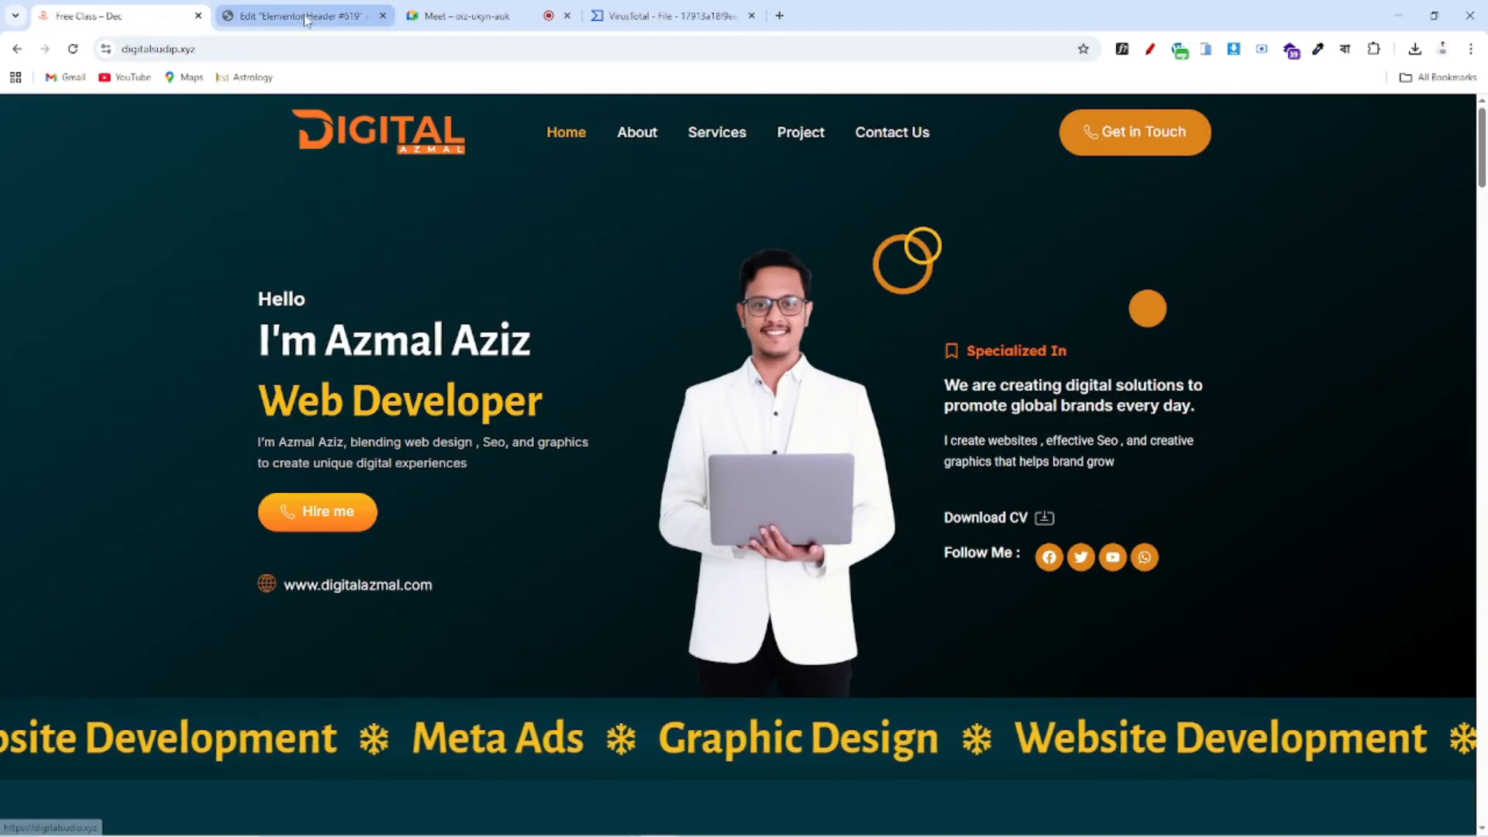
{"action": "scroll", "coordinate": [1000, 481], "scroll_direction": "down", "scroll_amount": 5}
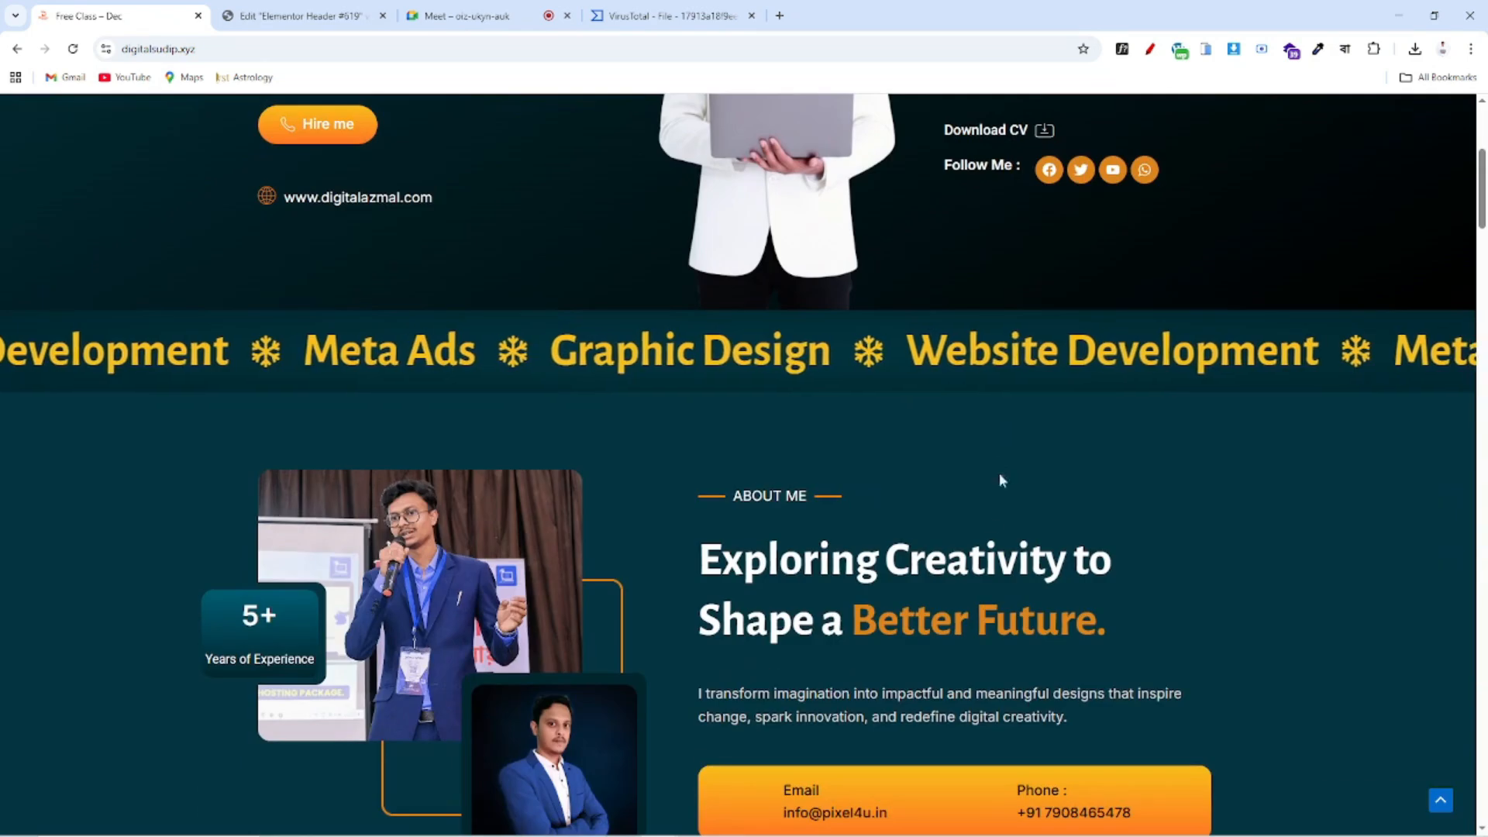
{"action": "scroll", "coordinate": [999, 480], "scroll_direction": "down", "scroll_amount": 9}
{"action": "scroll", "coordinate": [687, 286], "scroll_direction": "up", "scroll_amount": 7}
{"action": "key", "text": "ctrl+Tab"}
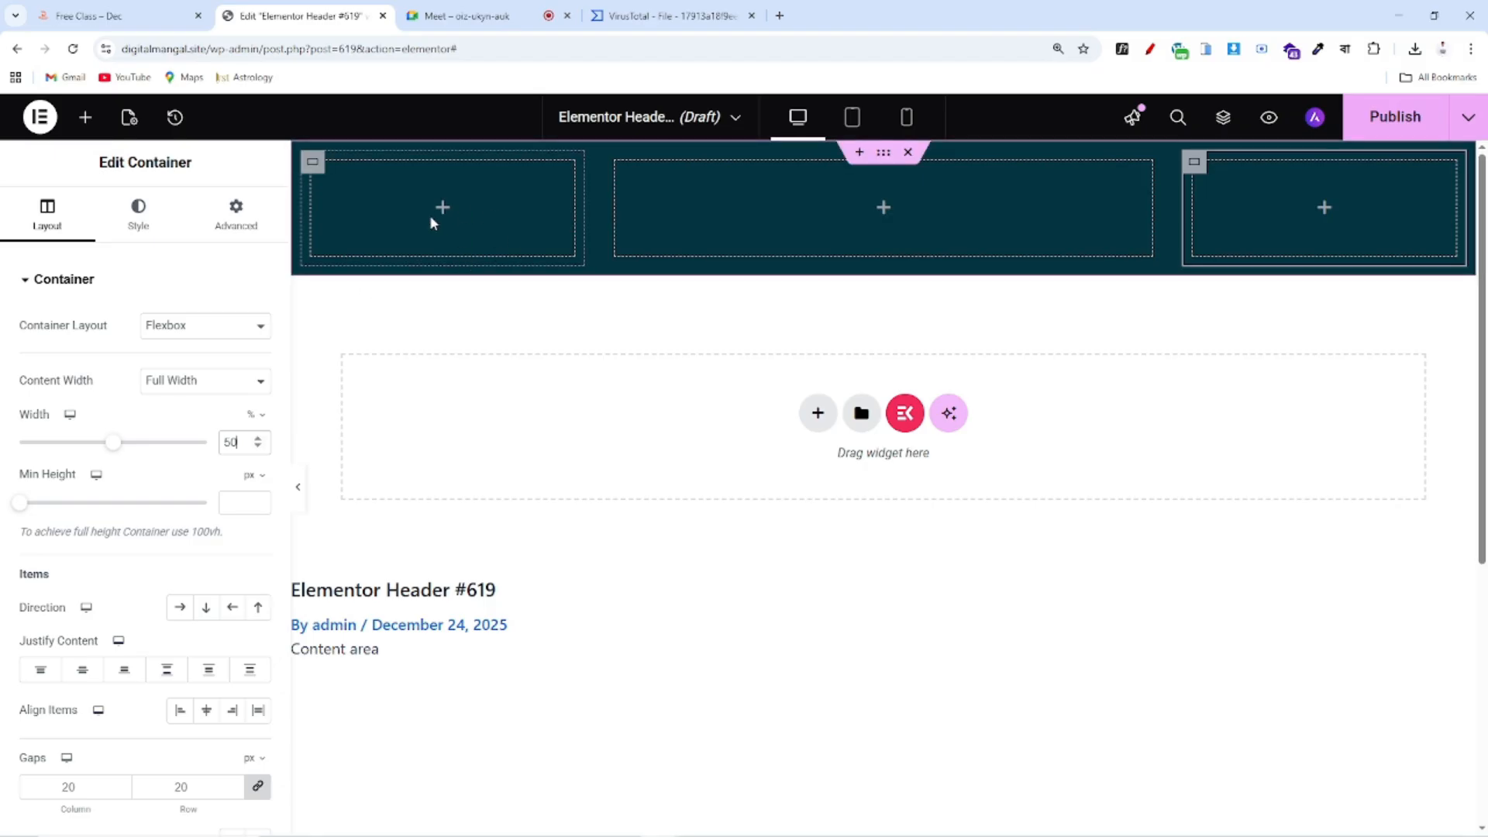
{"action": "left_click", "coordinate": [83, 118]}
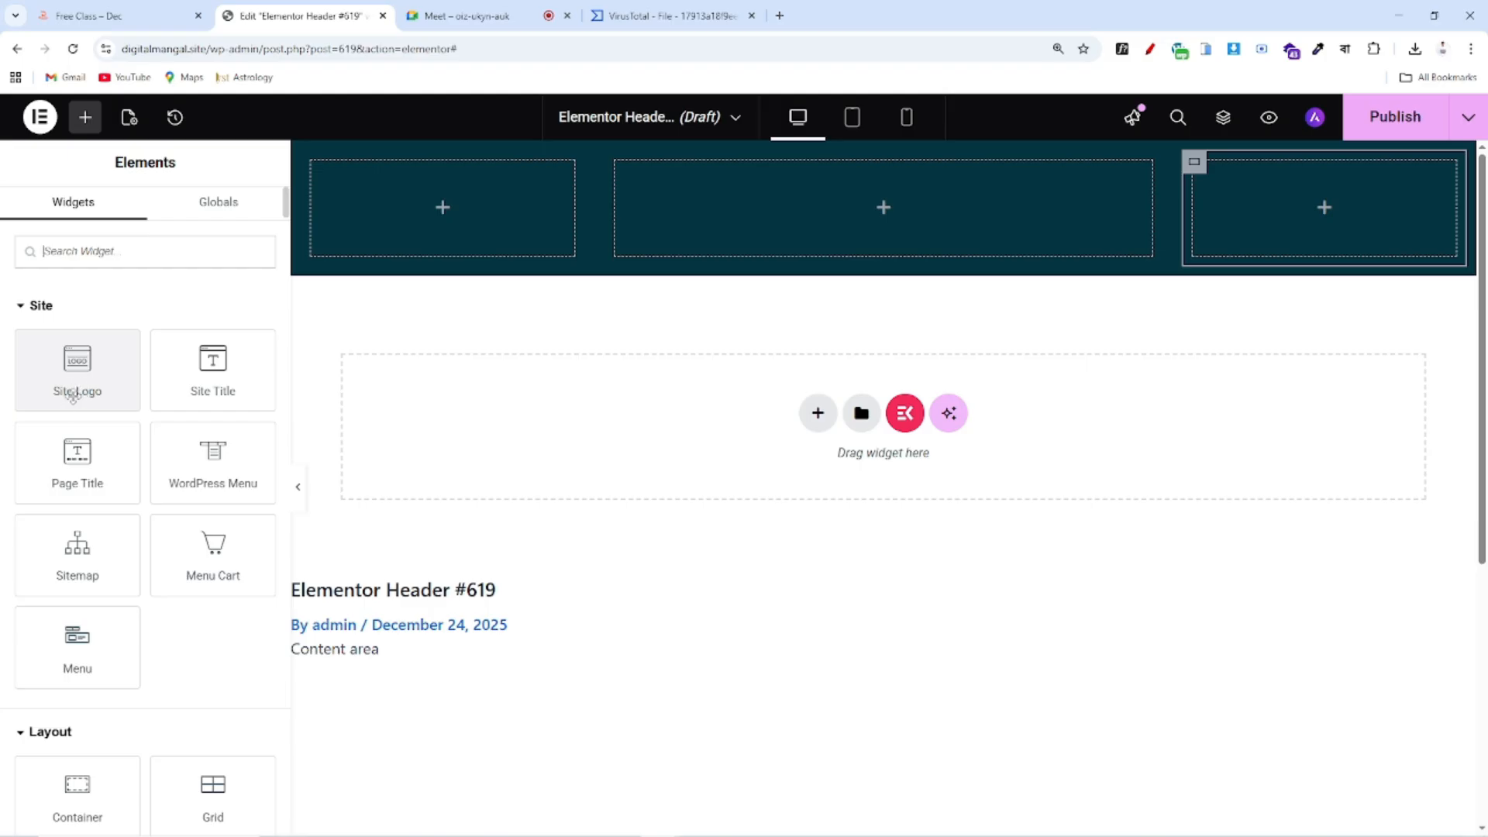
Drop a Site Logo widget into the first header column and open Change Site Logo
{"action": "left_click_drag", "start_coordinate": [41, 372], "coordinate": [411, 213]}
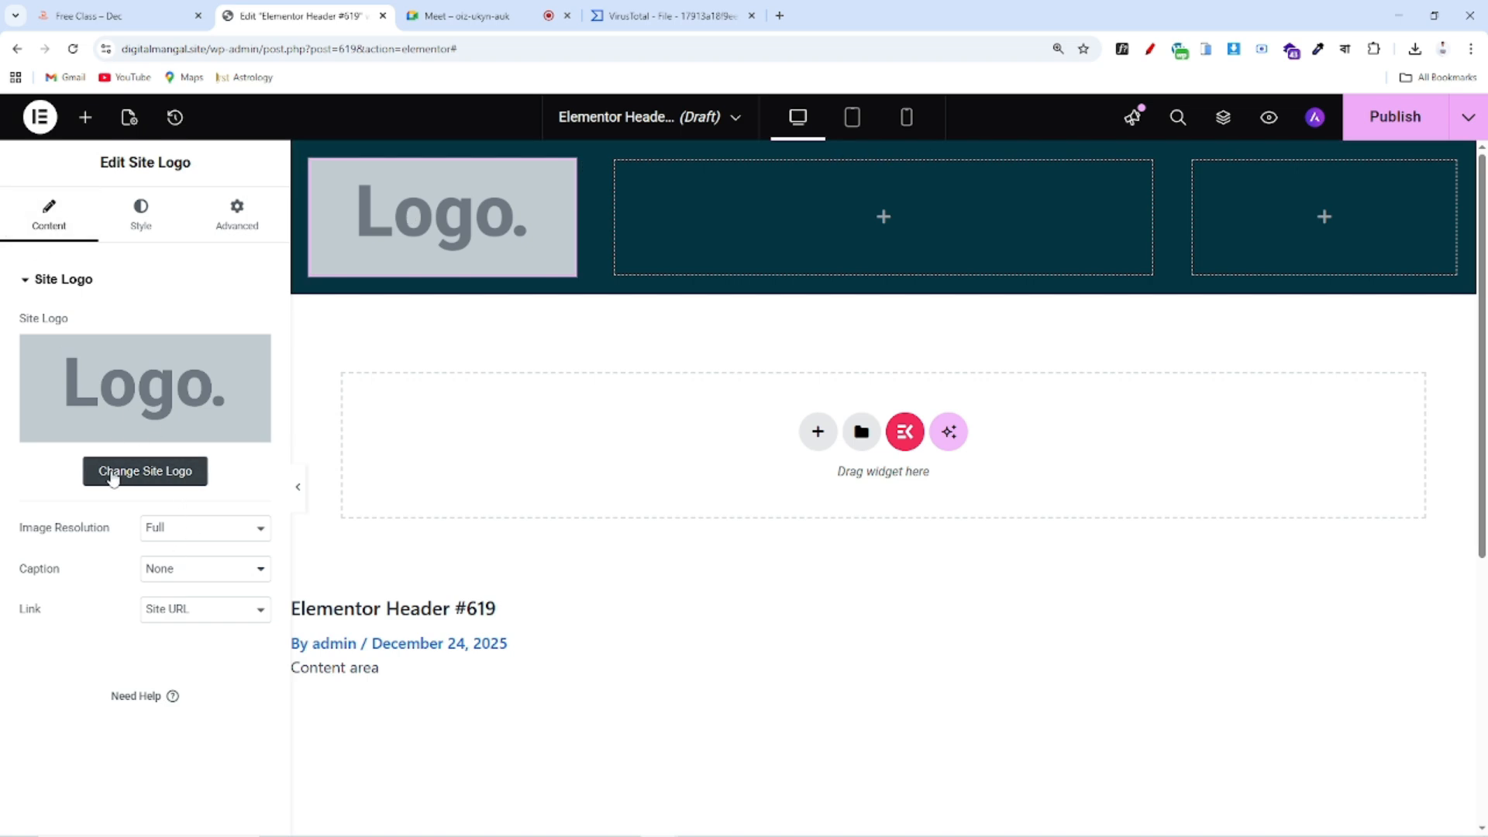
{"action": "left_click", "coordinate": [158, 482]}
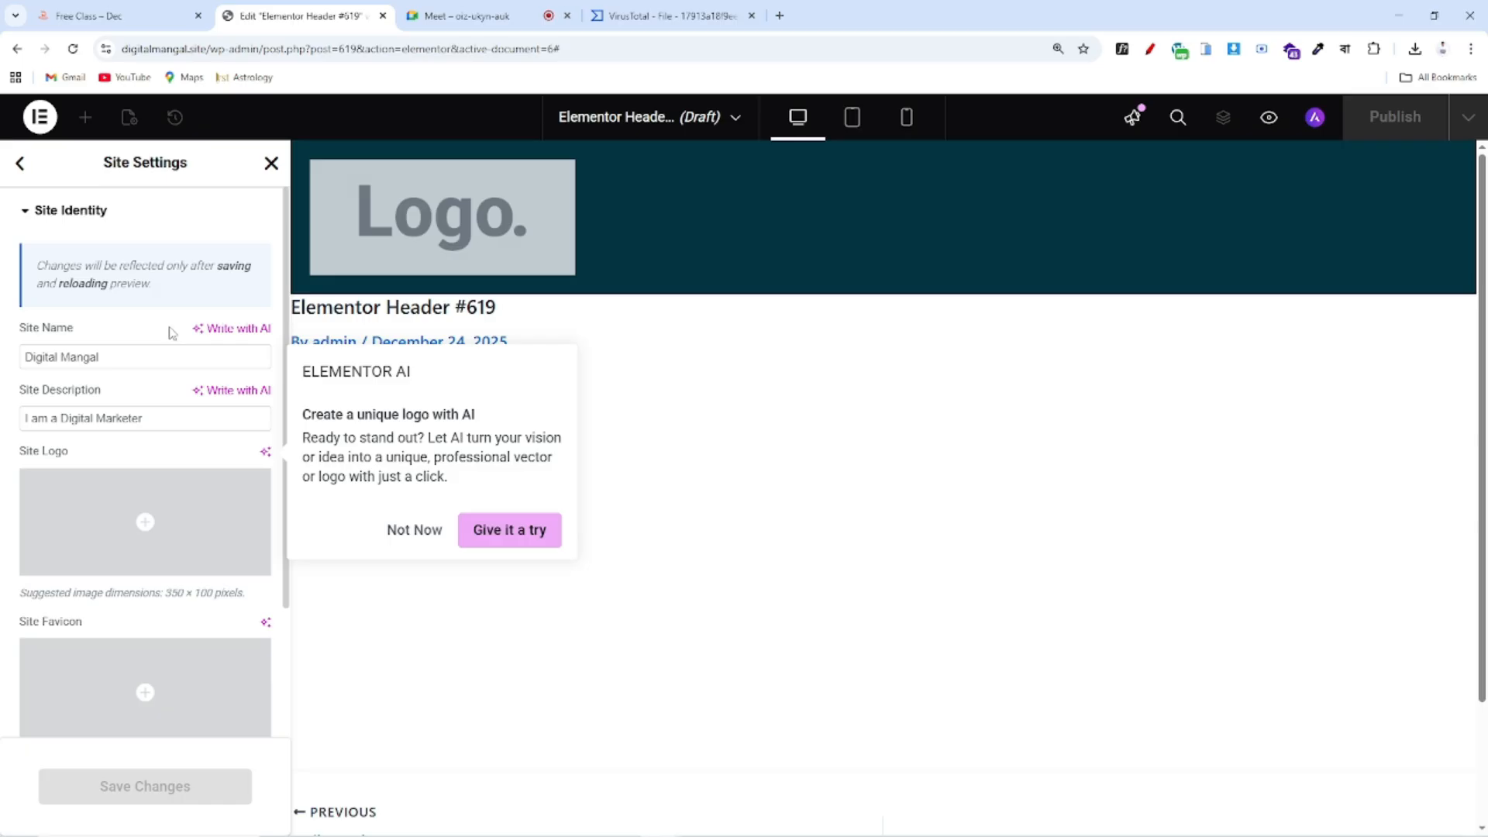
Decline the Elementor AI logo offer and compare the Site Settings identity fields with the reference site
{"action": "left_click", "coordinate": [419, 541]}
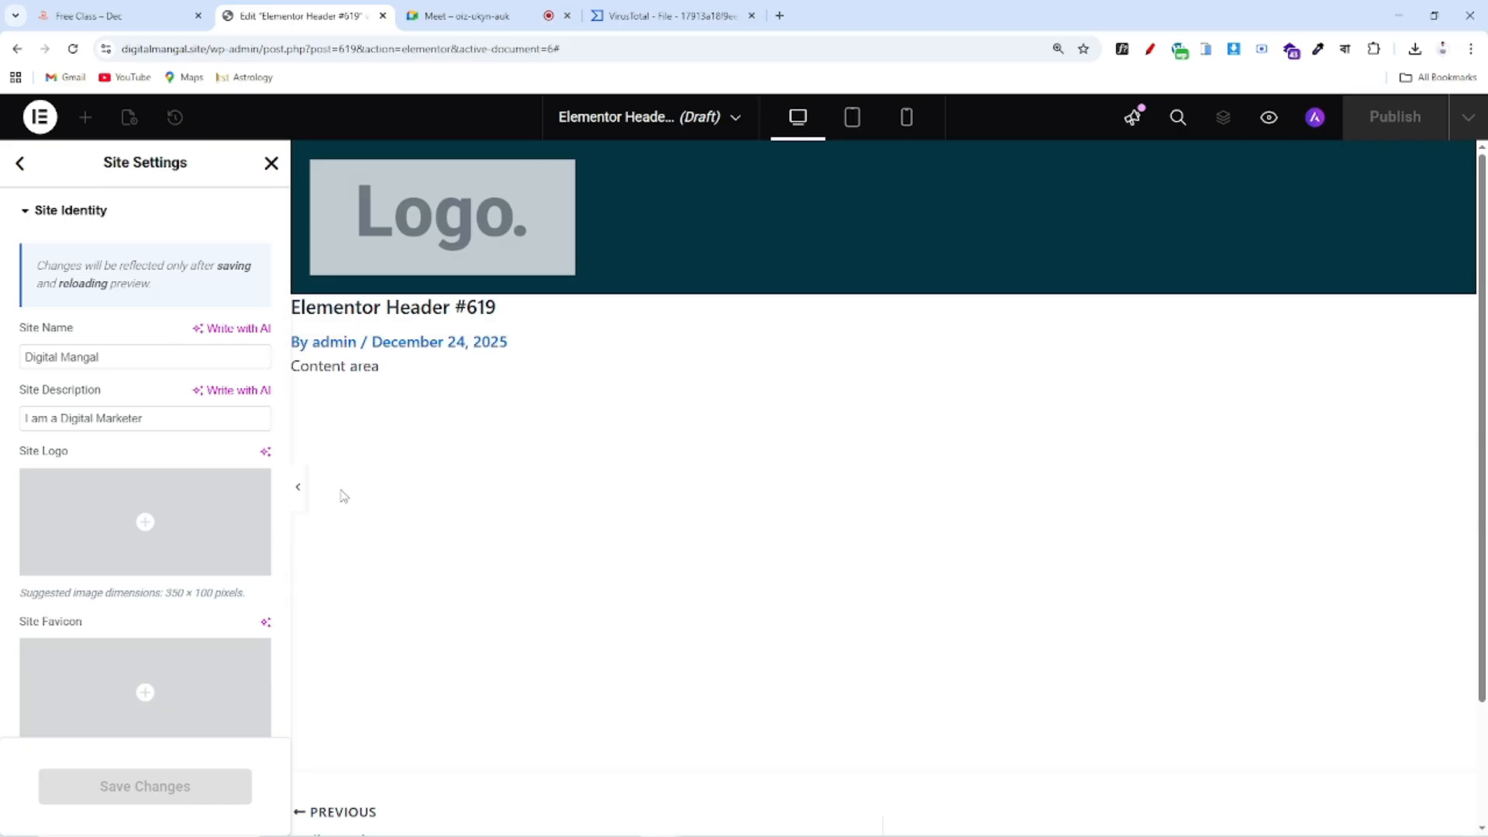
{"action": "scroll", "coordinate": [93, 496], "scroll_direction": "down", "scroll_amount": 1}
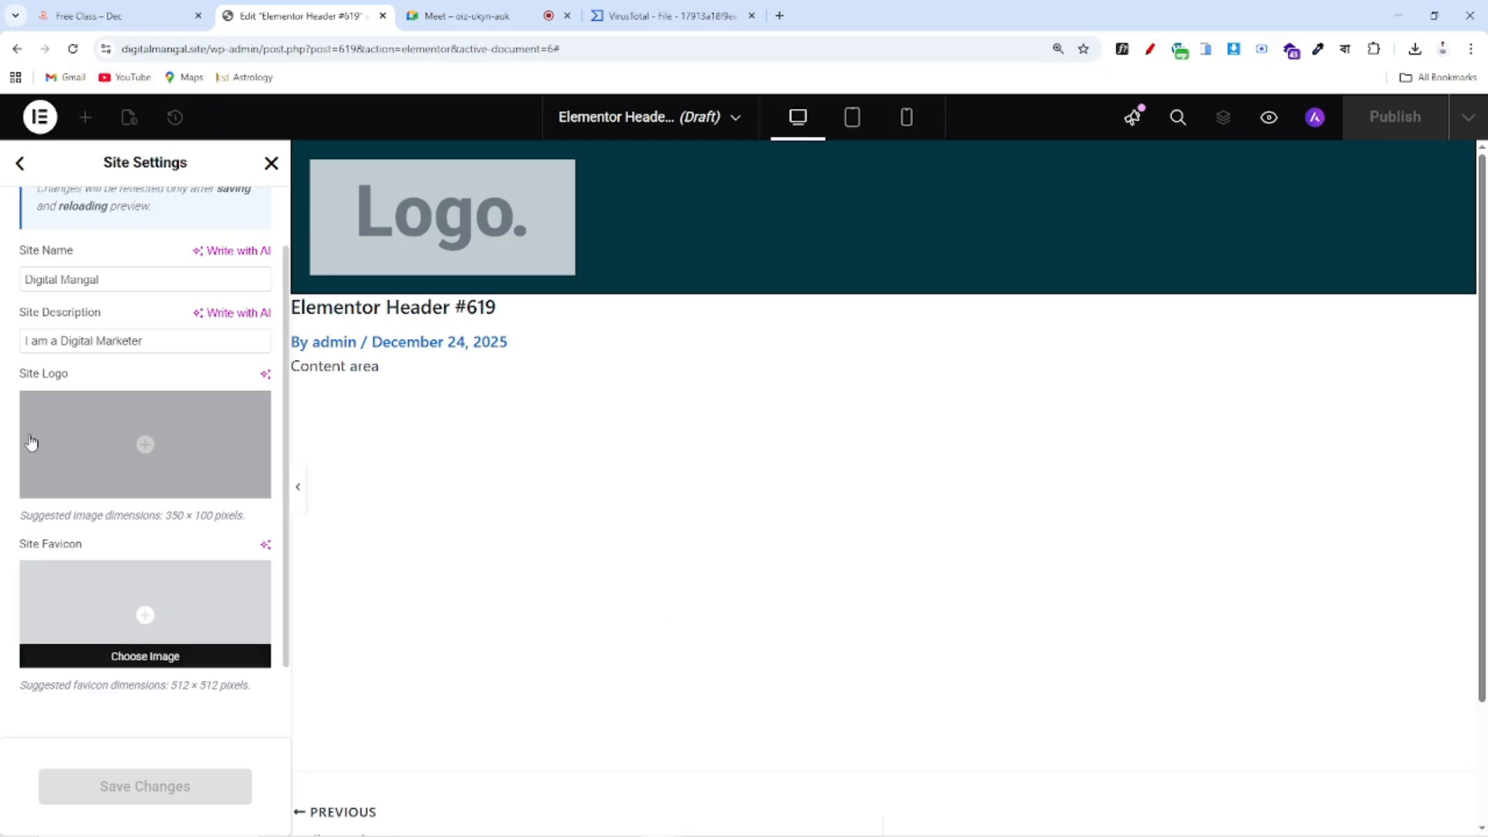
{"action": "left_click", "coordinate": [116, 16]}
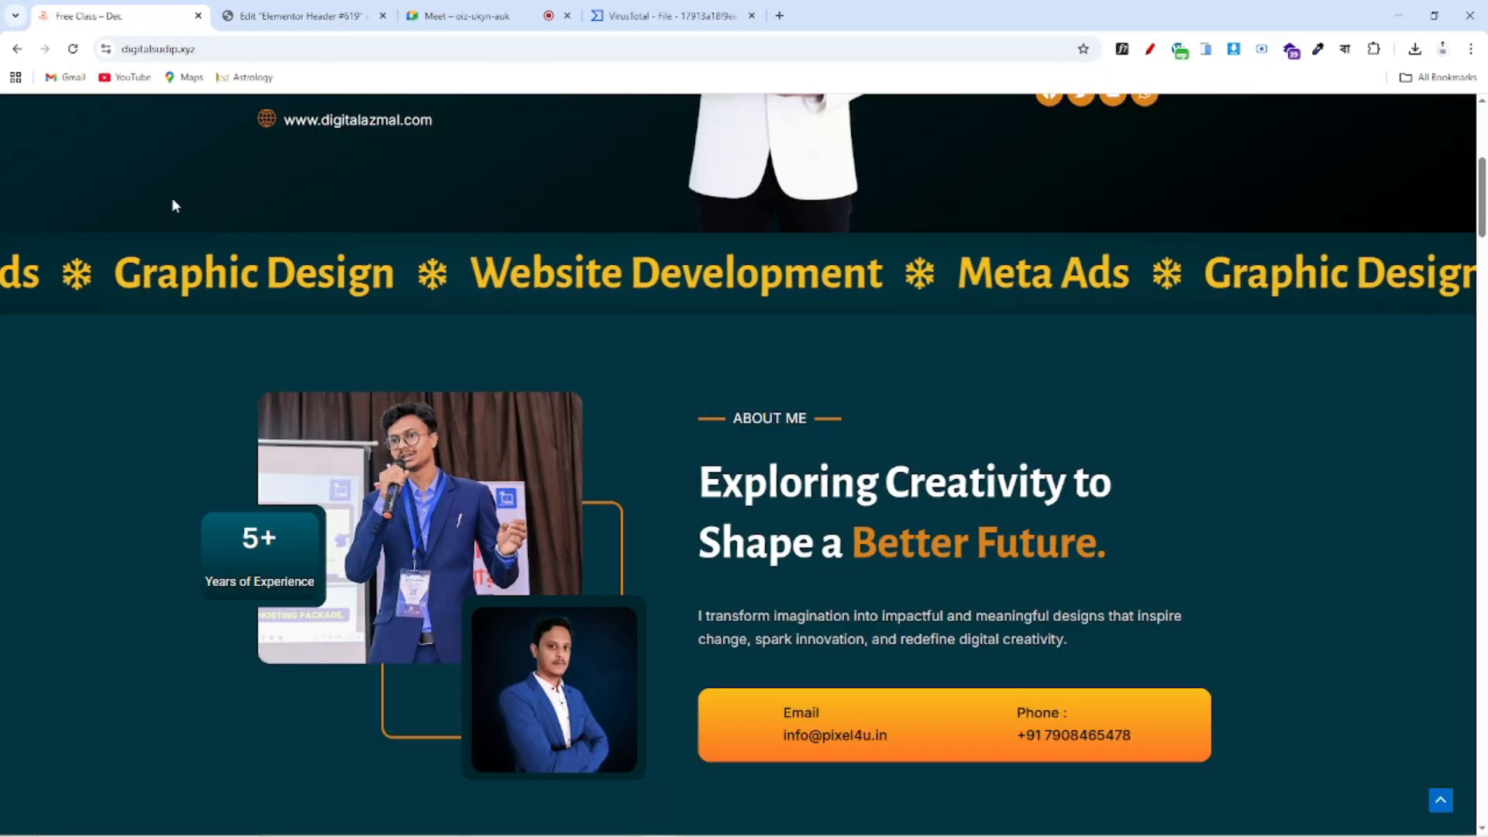
{"action": "scroll", "coordinate": [334, 357], "scroll_direction": "up", "scroll_amount": 5}
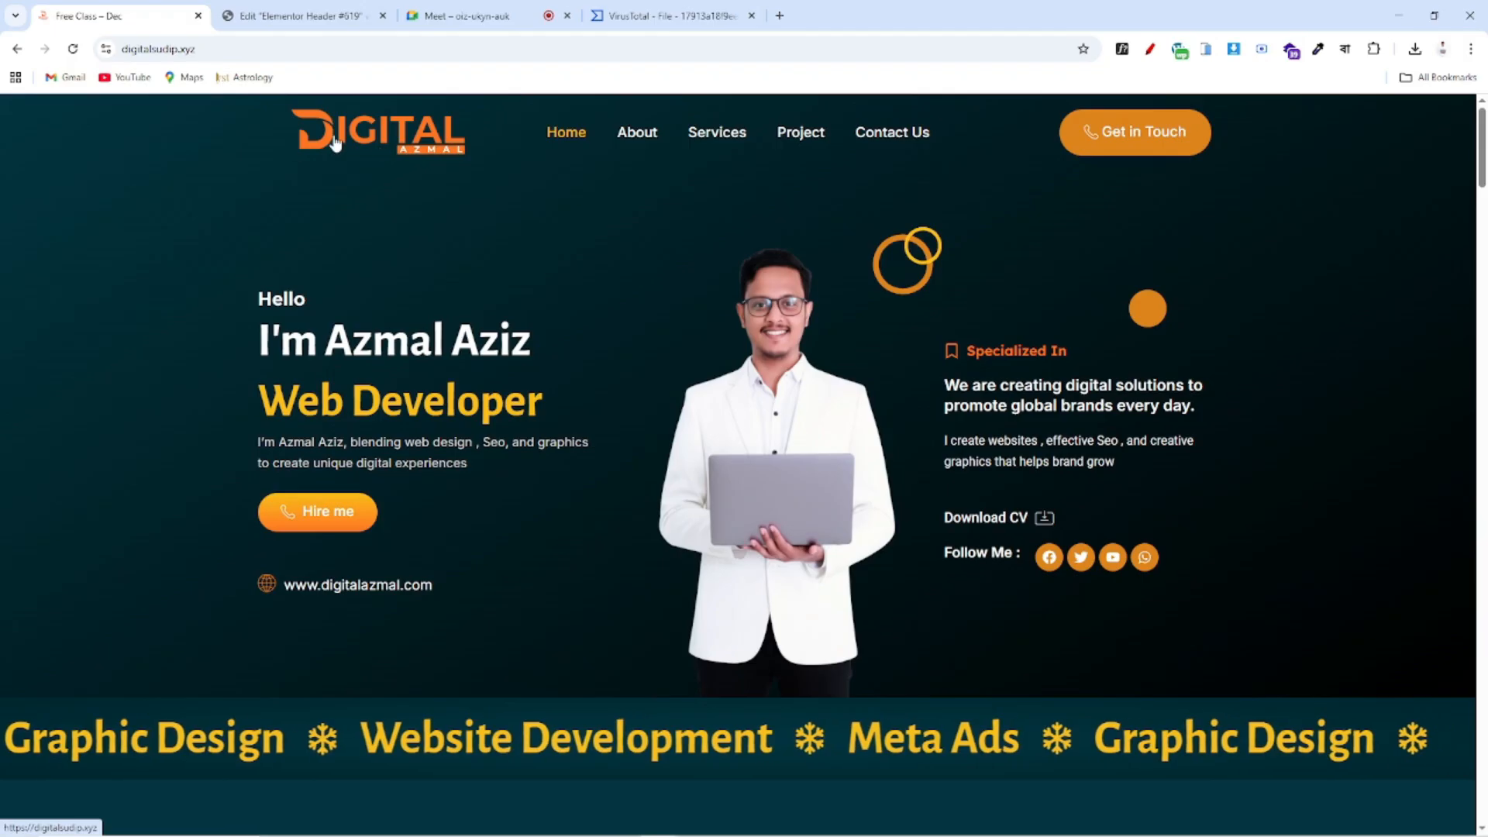
{"action": "left_click", "coordinate": [298, 16]}
{"action": "triple_click", "coordinate": [30, 385]}
{"action": "mouse_move", "coordinate": [103, 411]}
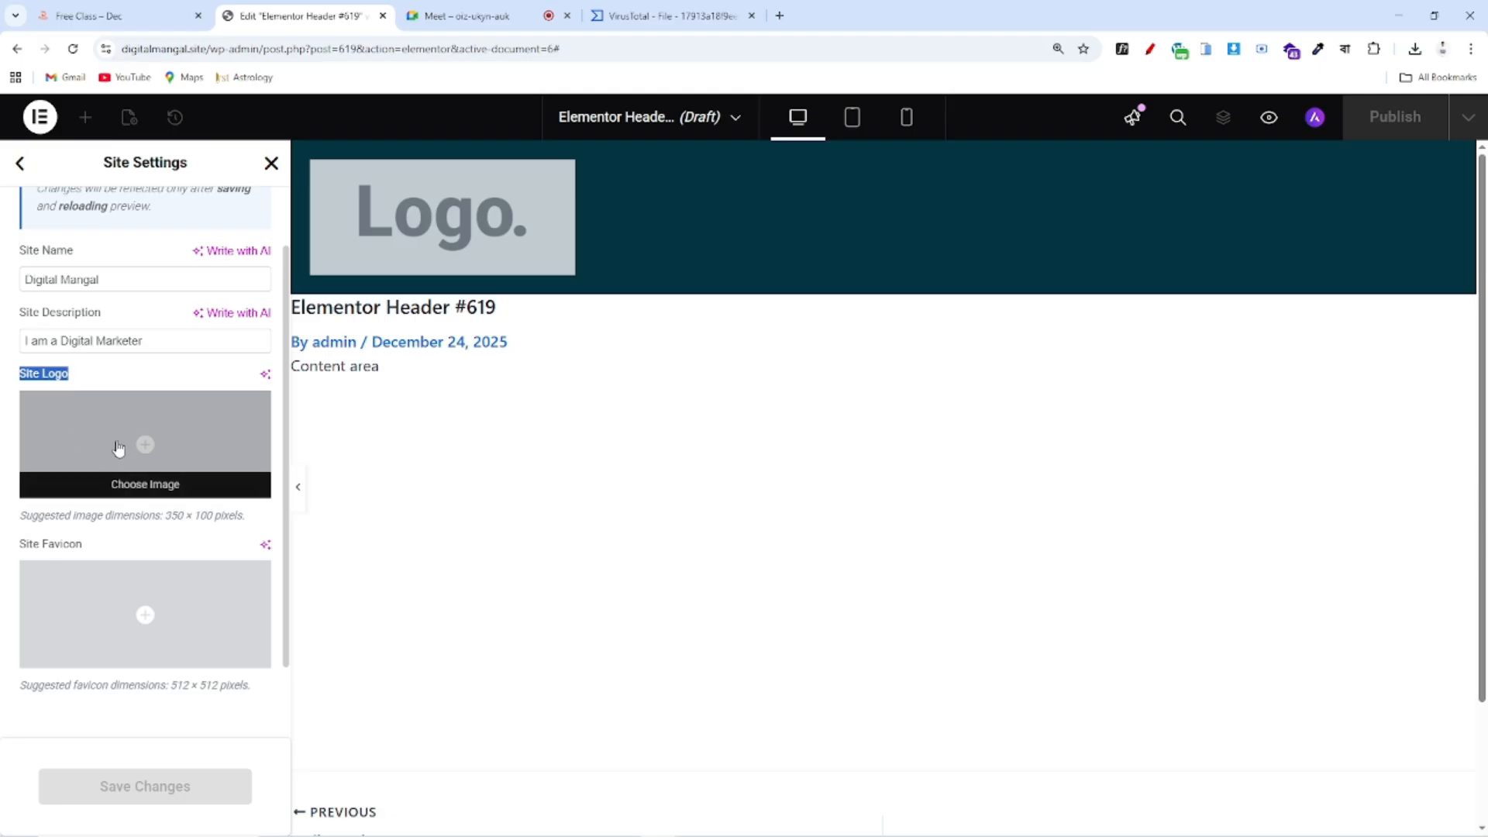
Set the DIGITAL image igital-3.png as the site logo, then open the media picker for the favicon
{"action": "left_click", "coordinate": [170, 484]}
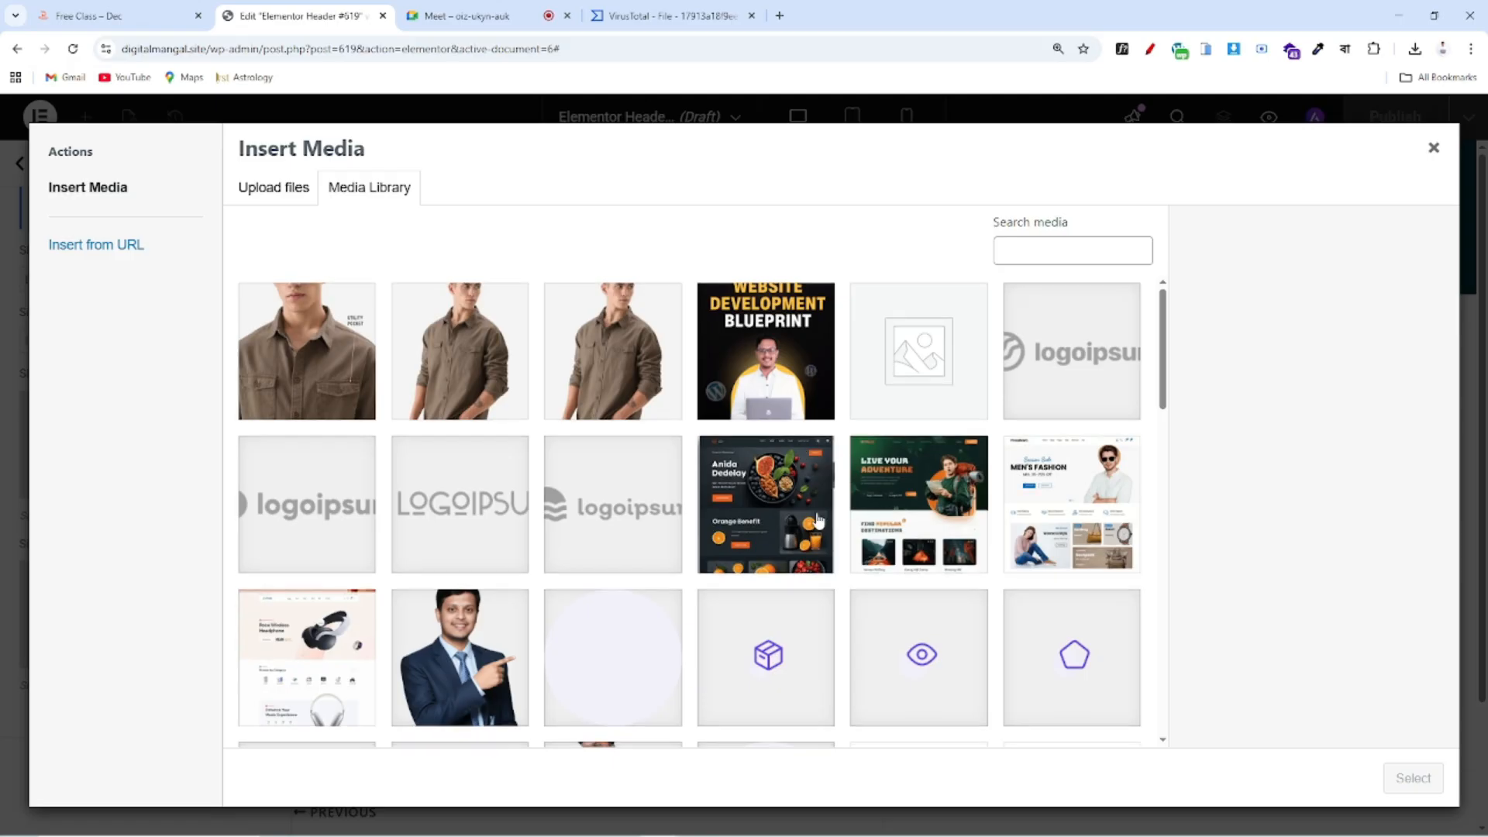
{"action": "scroll", "coordinate": [818, 509], "scroll_direction": "down", "scroll_amount": 10}
{"action": "scroll", "coordinate": [818, 508], "scroll_direction": "down", "scroll_amount": 1}
{"action": "scroll", "coordinate": [961, 527], "scroll_direction": "up", "scroll_amount": 3}
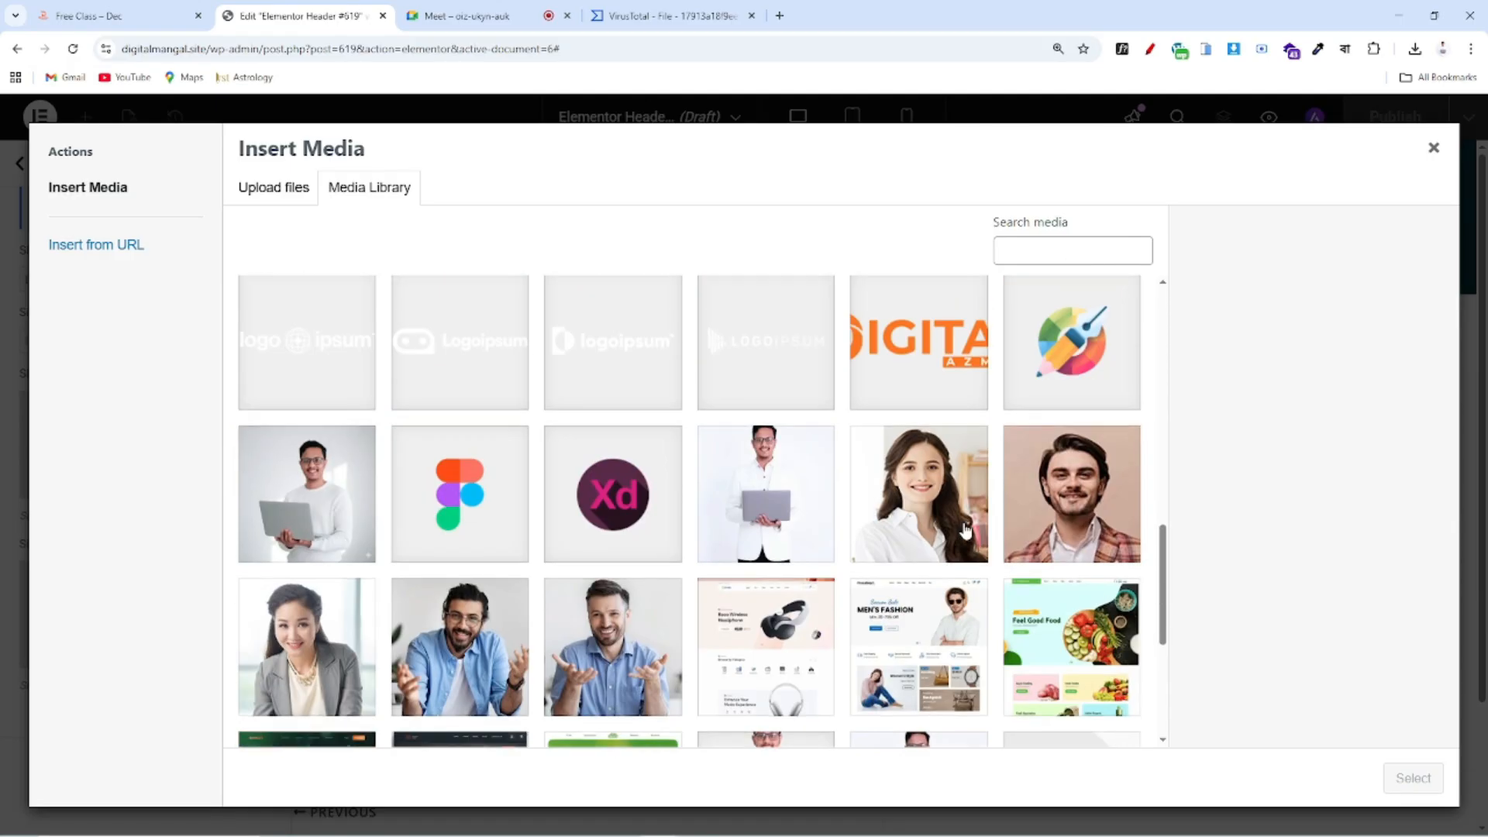
{"action": "left_click", "coordinate": [943, 376]}
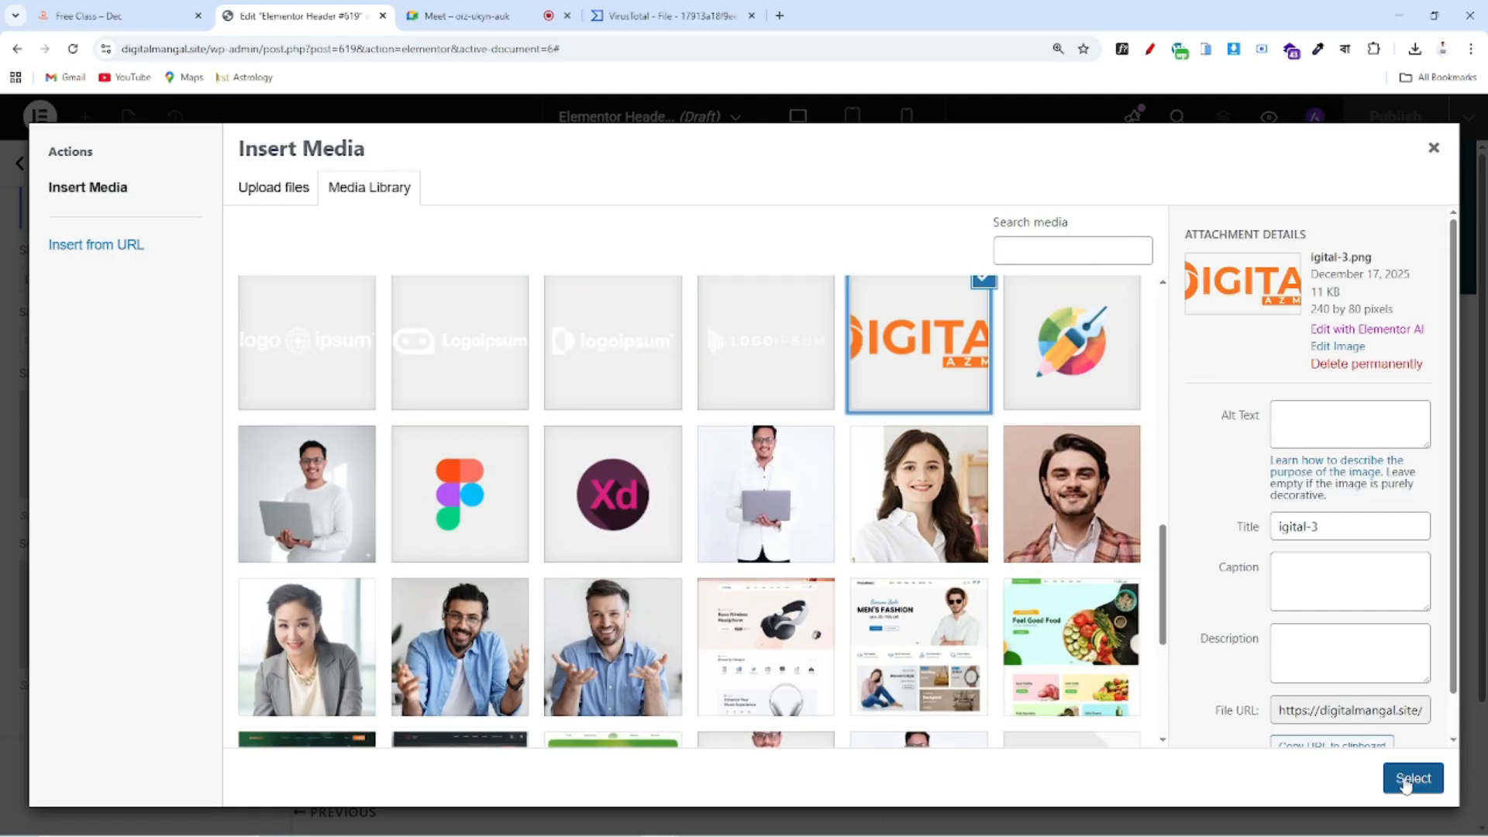
{"action": "left_click", "coordinate": [1407, 781]}
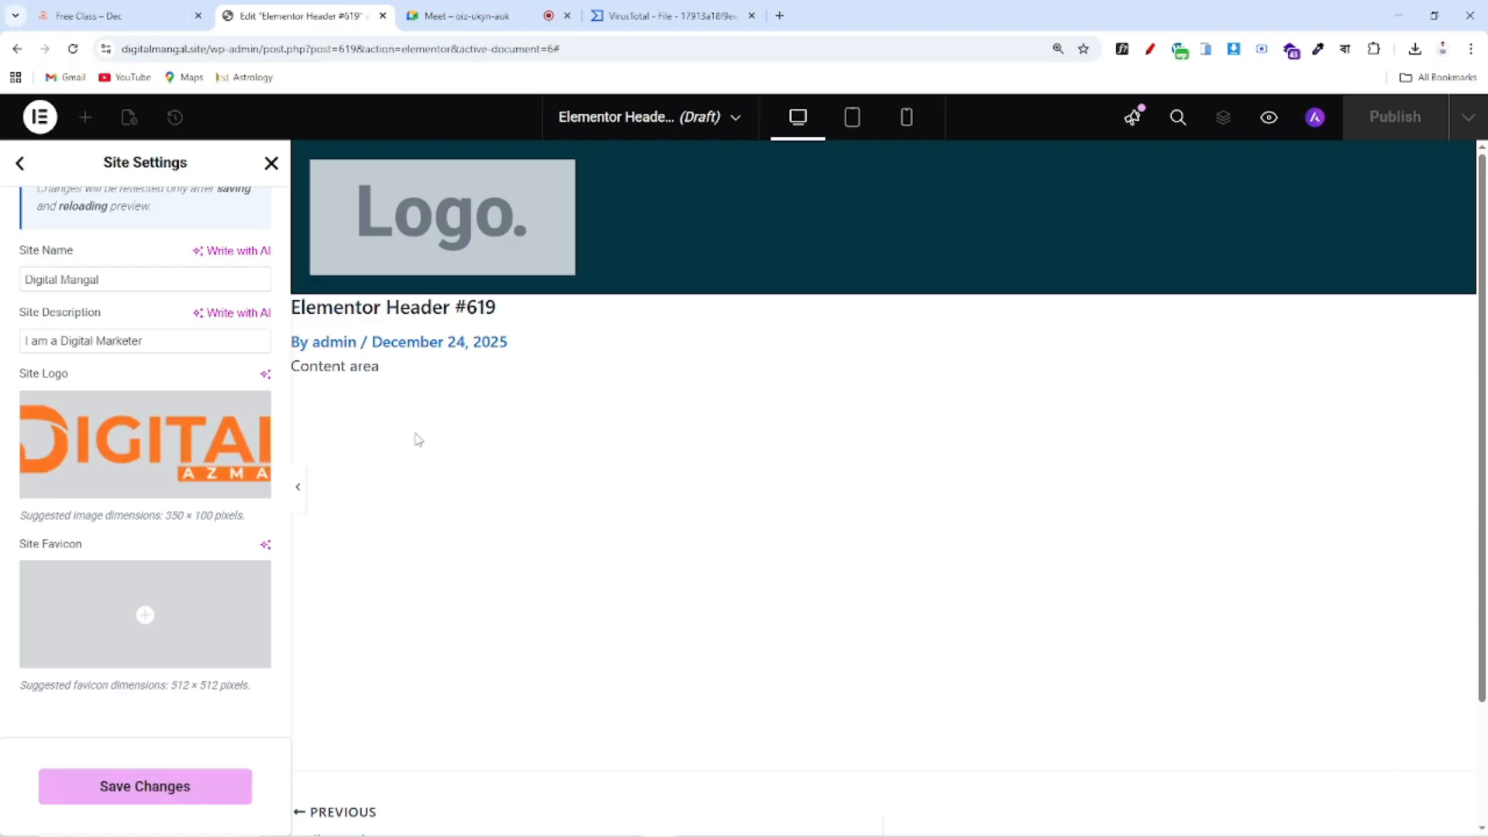
{"action": "left_click", "coordinate": [215, 634]}
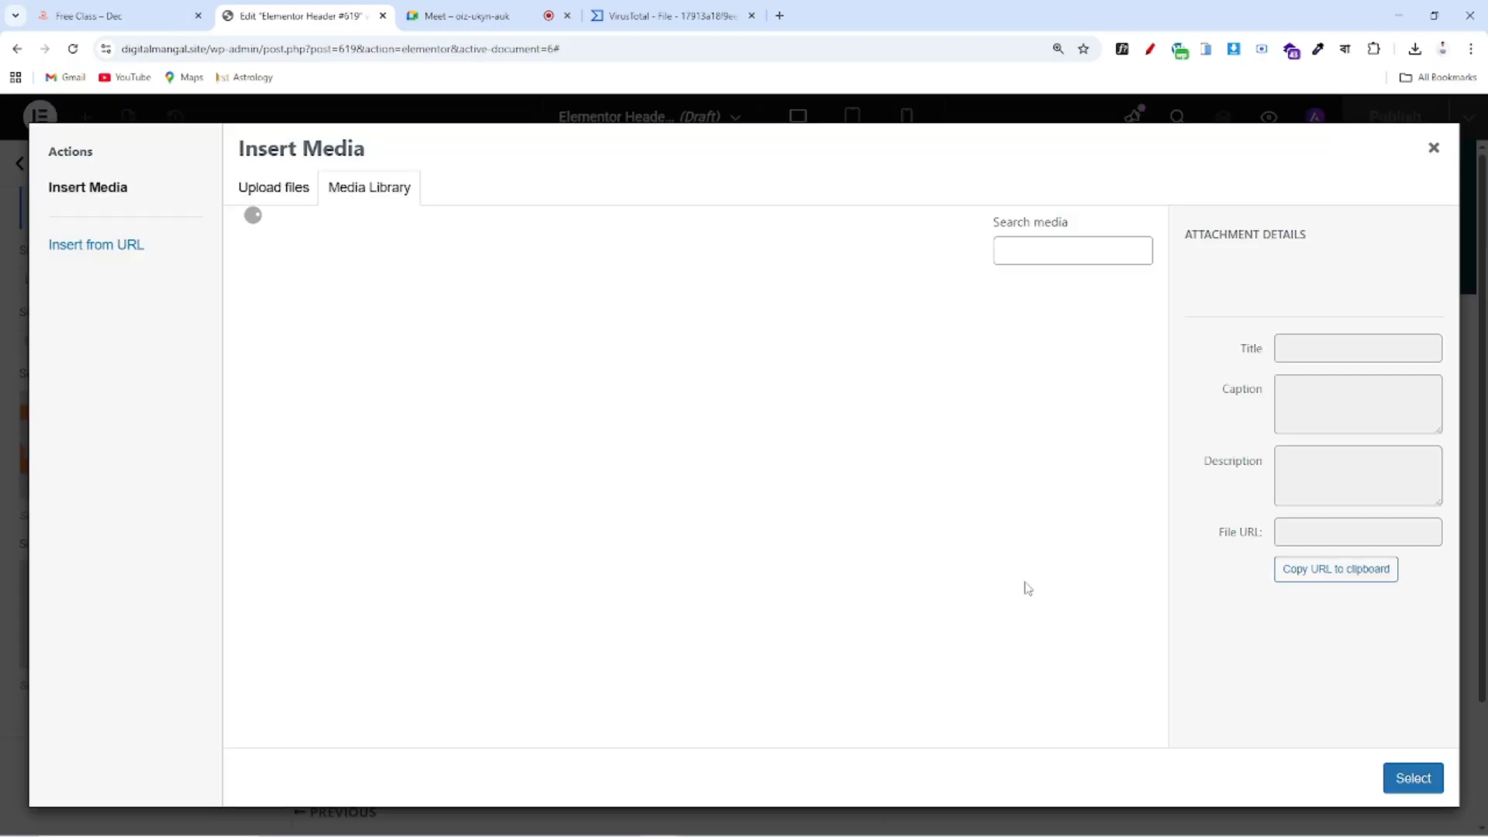
Browse the Dec Class folder for a new image, then close the file browser without uploading
{"action": "scroll", "coordinate": [746, 528], "scroll_direction": "down", "scroll_amount": 15}
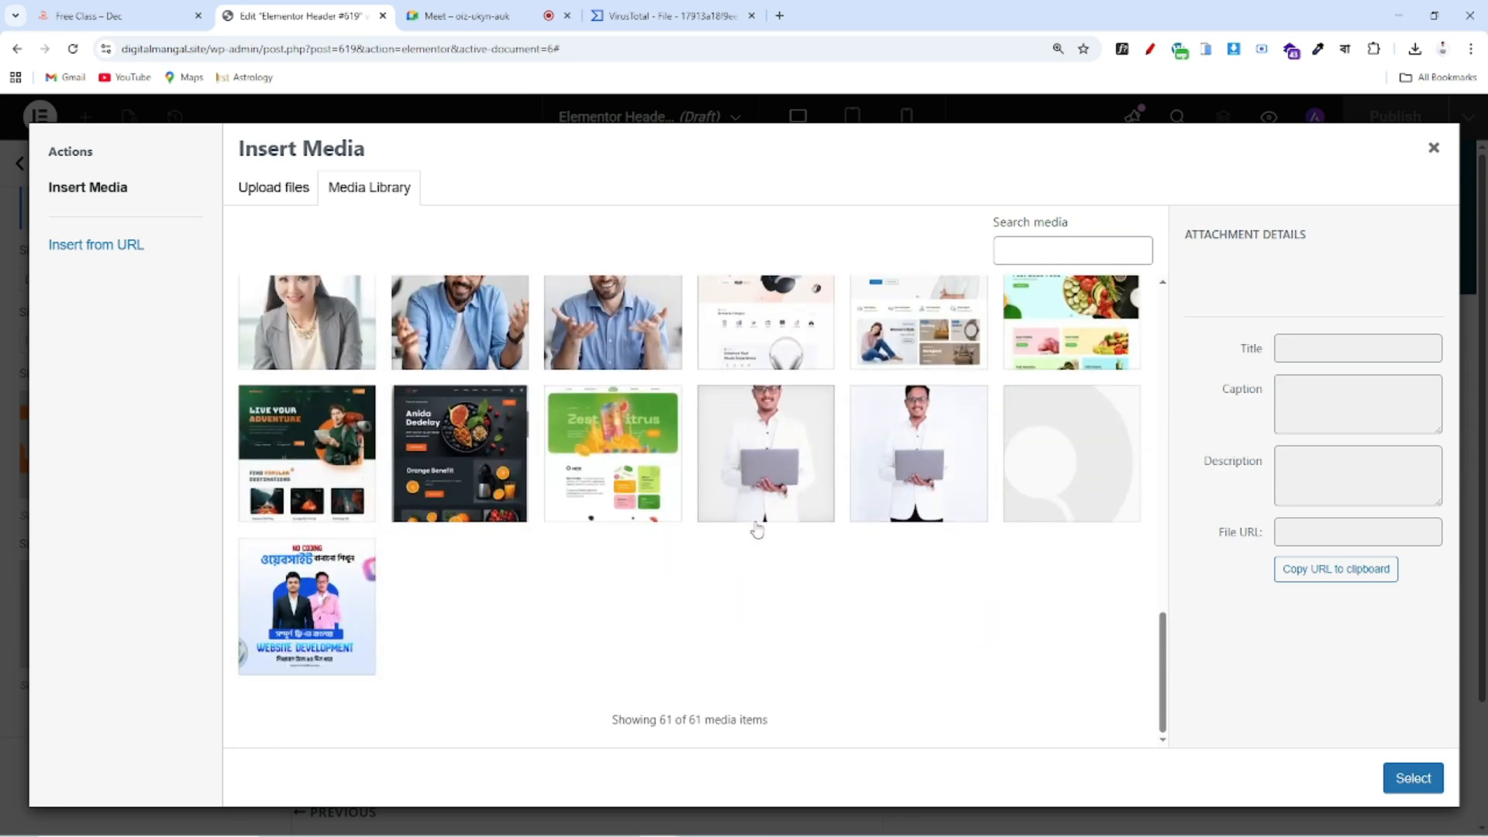
{"action": "left_click", "coordinate": [268, 186]}
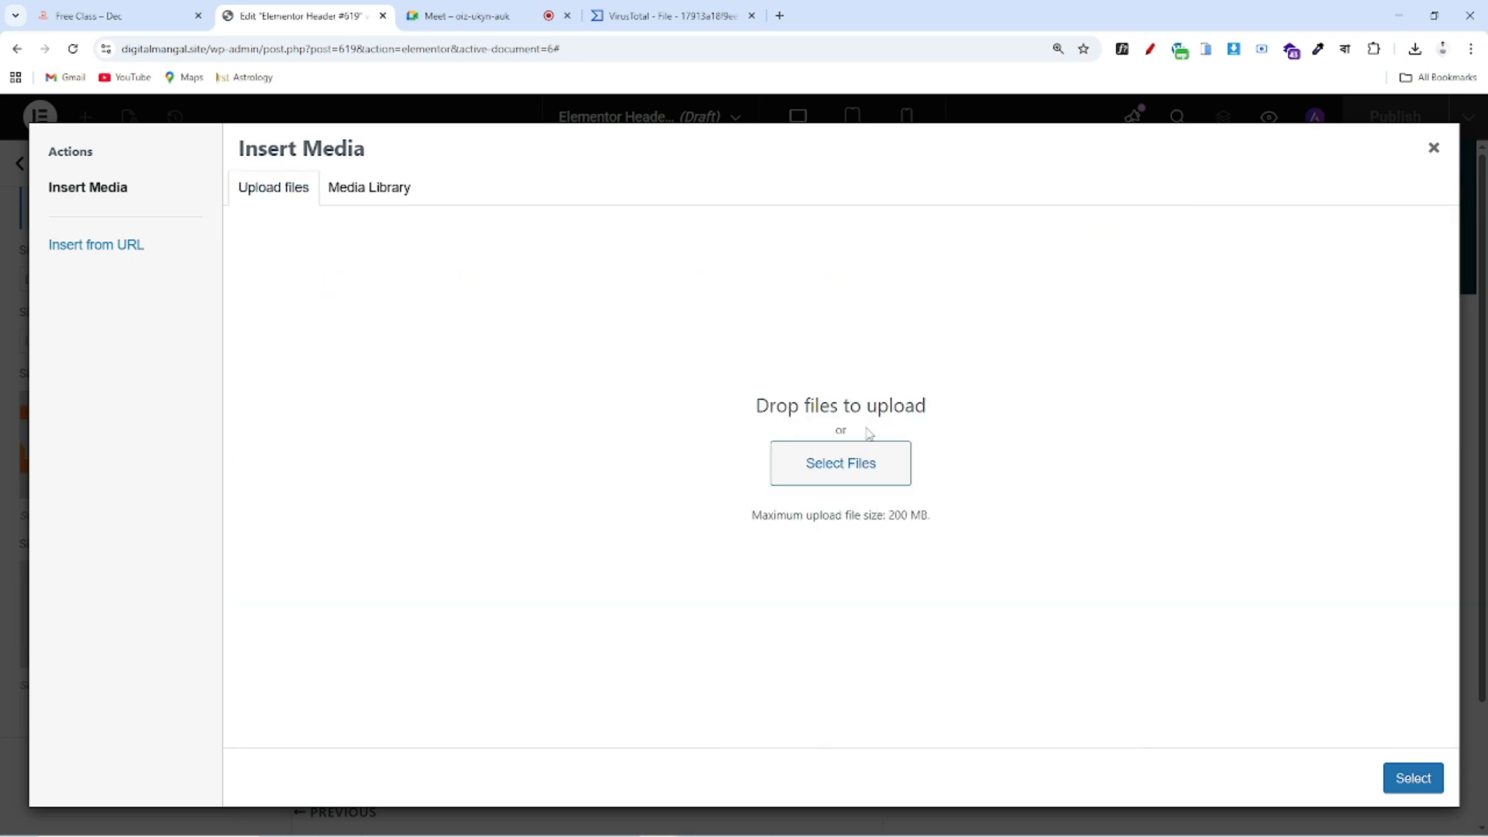
{"action": "left_click", "coordinate": [857, 465]}
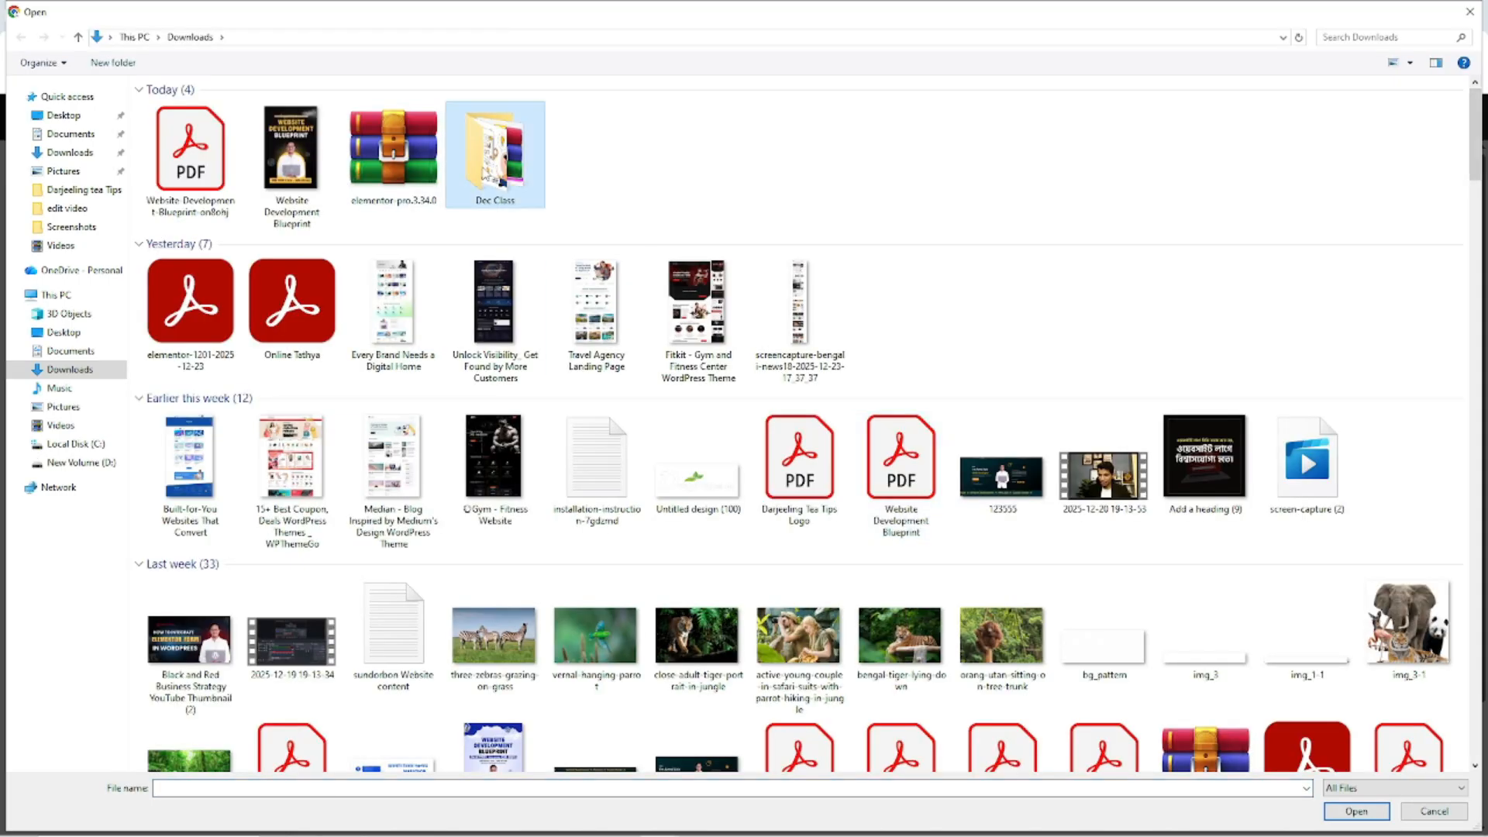
{"action": "double_click", "coordinate": [496, 171]}
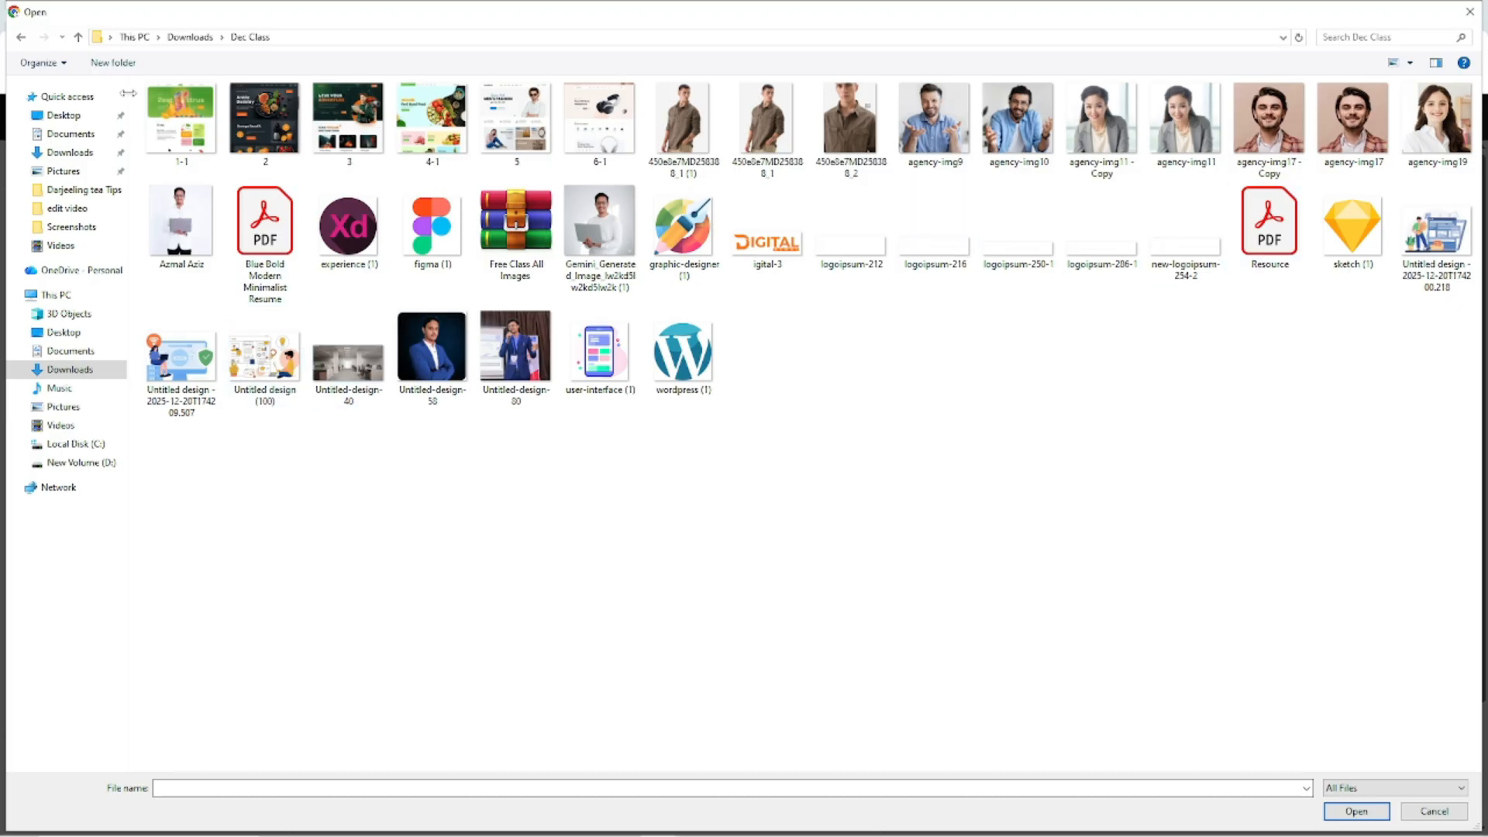
{"action": "left_click", "coordinate": [20, 37]}
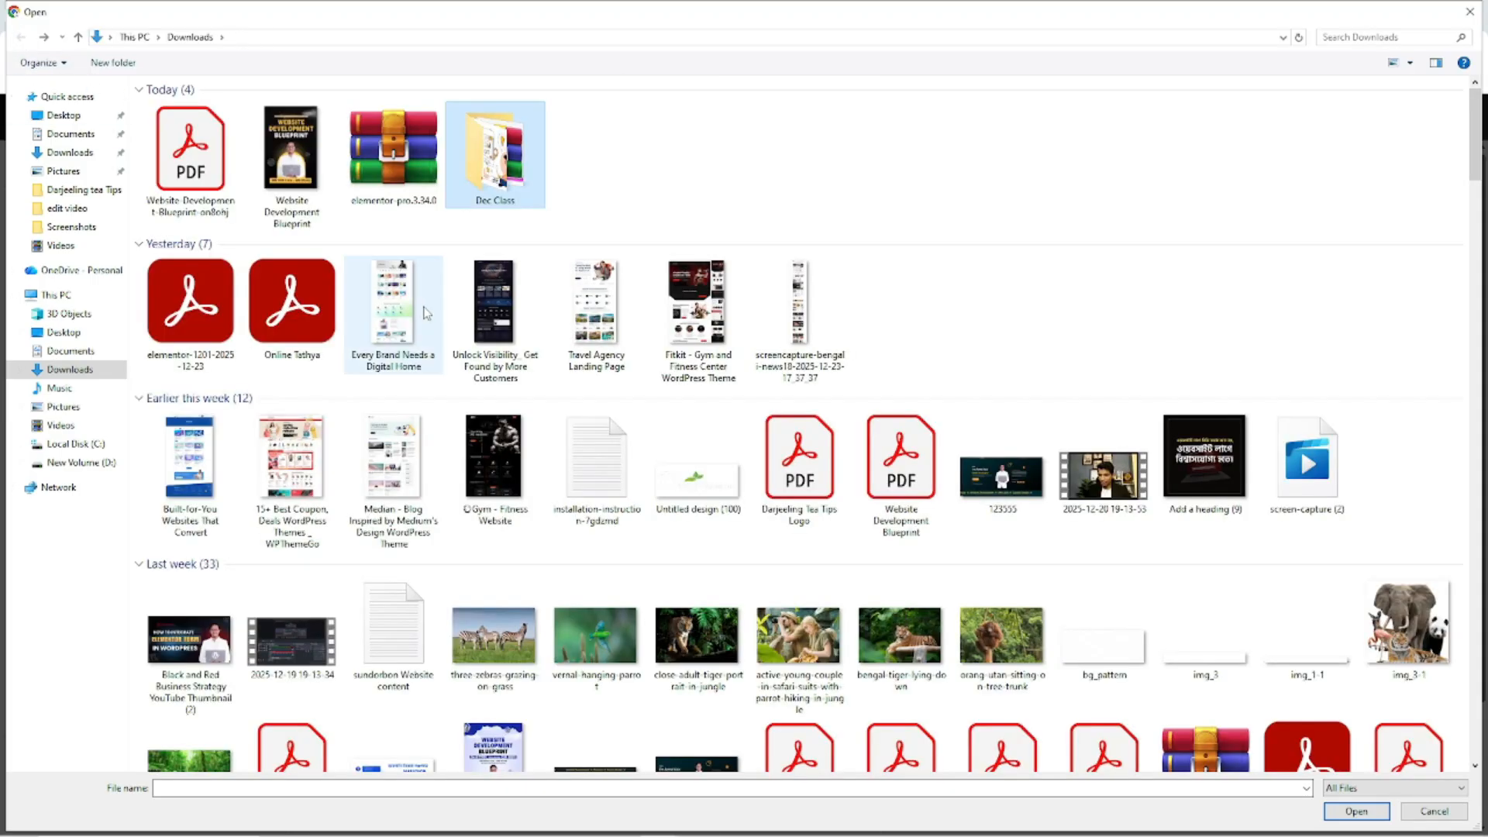
{"action": "double_click", "coordinate": [482, 165]}
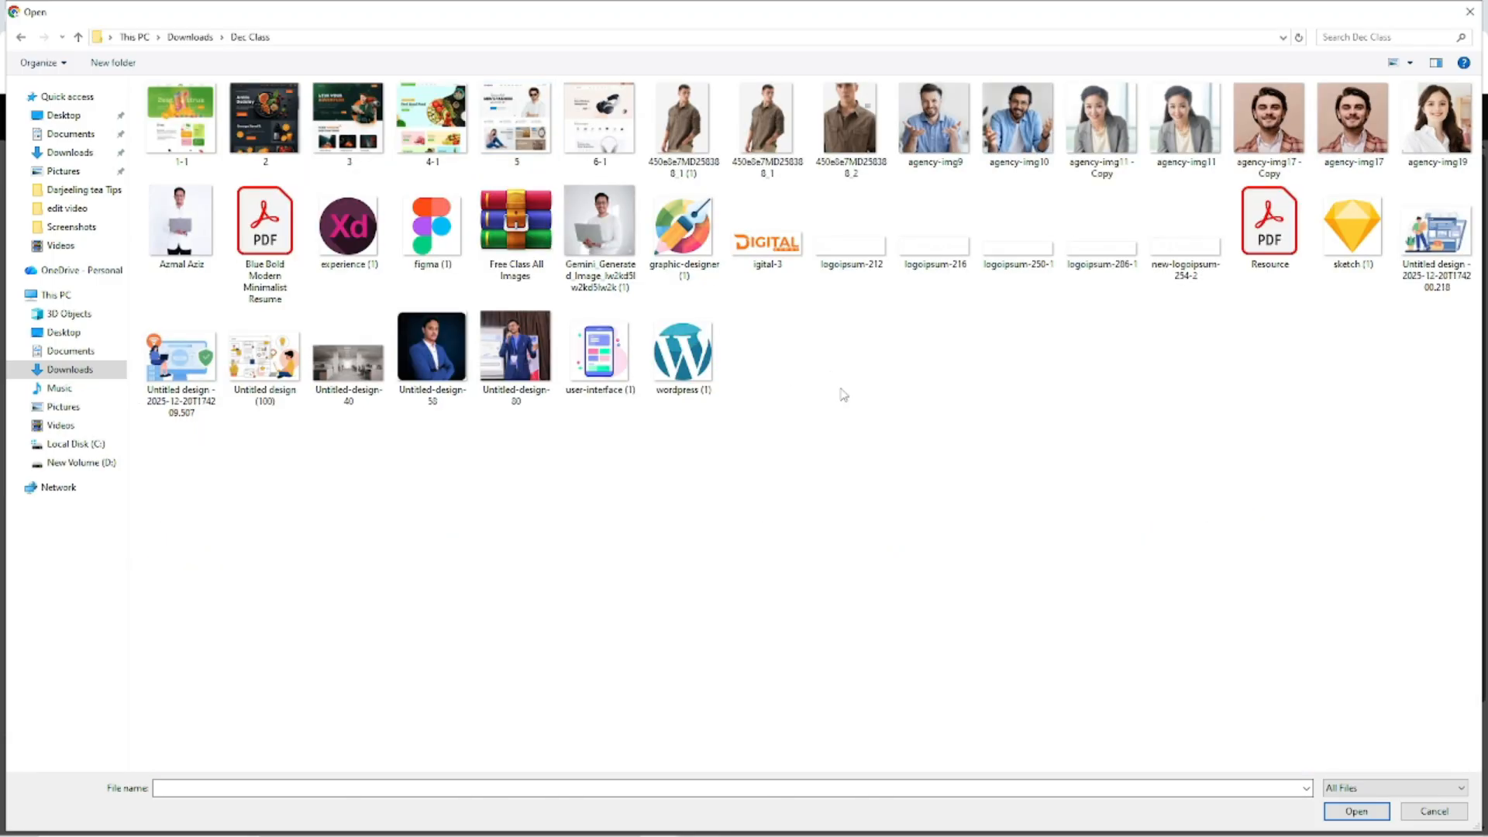
{"action": "left_click", "coordinate": [1469, 11]}
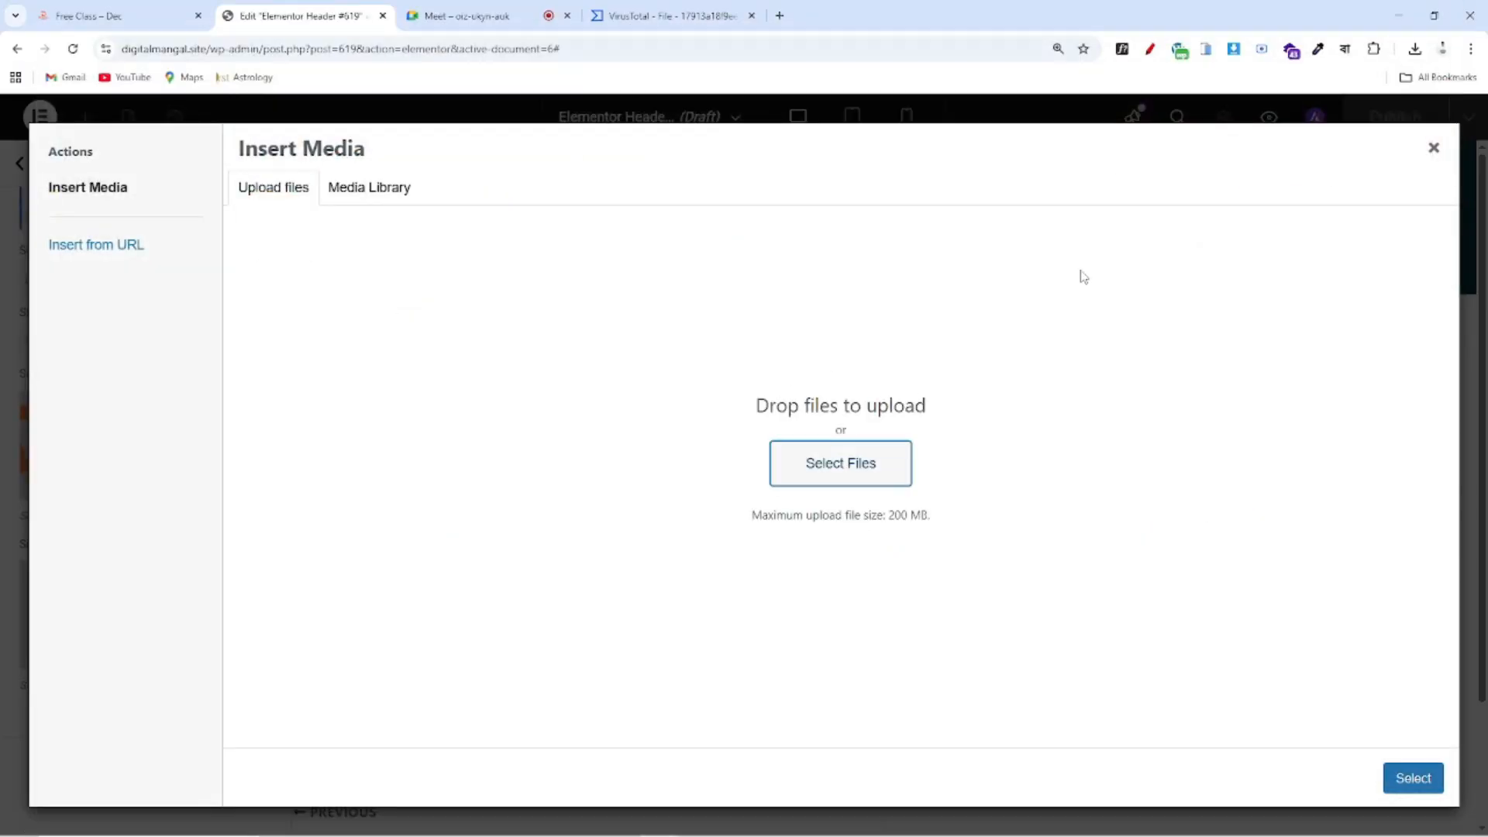
Choose the wordpress-1.png logo from the Media Library as the site favicon
{"action": "left_click", "coordinate": [326, 192]}
{"action": "scroll", "coordinate": [934, 556], "scroll_direction": "down", "scroll_amount": 10}
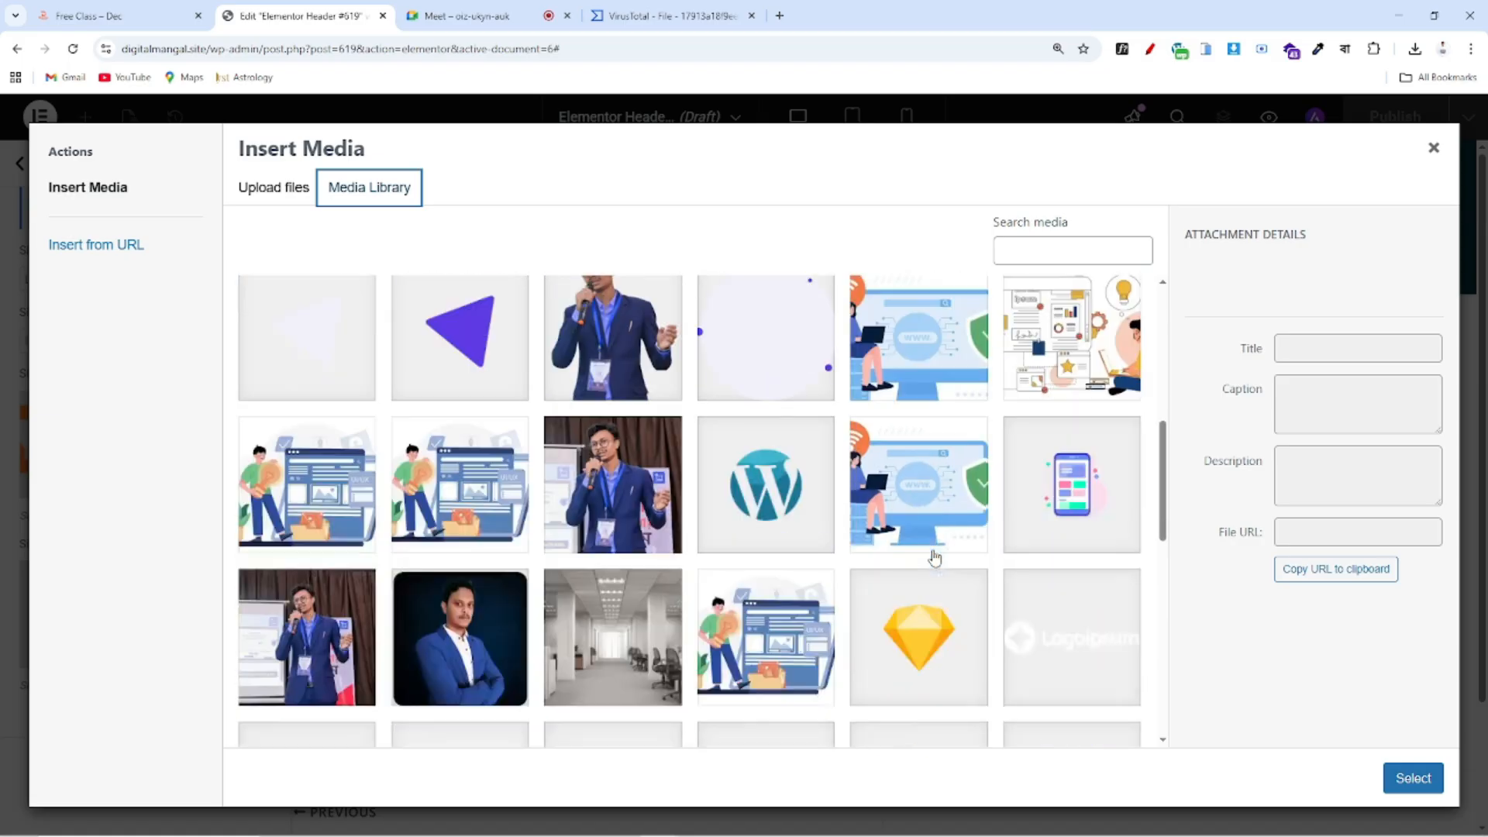
{"action": "scroll", "coordinate": [934, 557], "scroll_direction": "up", "scroll_amount": 2}
{"action": "left_click", "coordinate": [756, 453]}
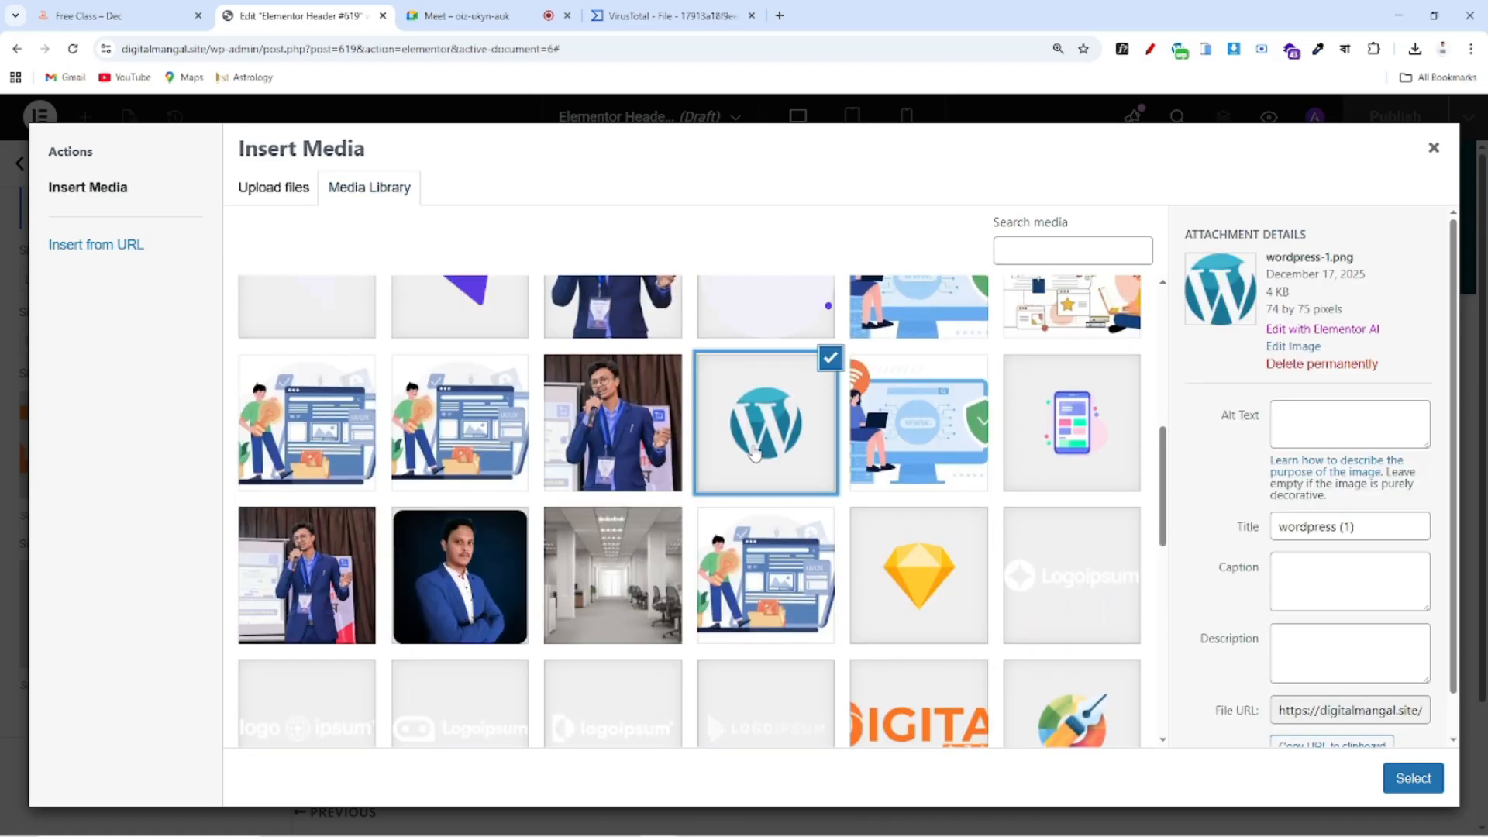
{"action": "left_click", "coordinate": [1413, 781]}
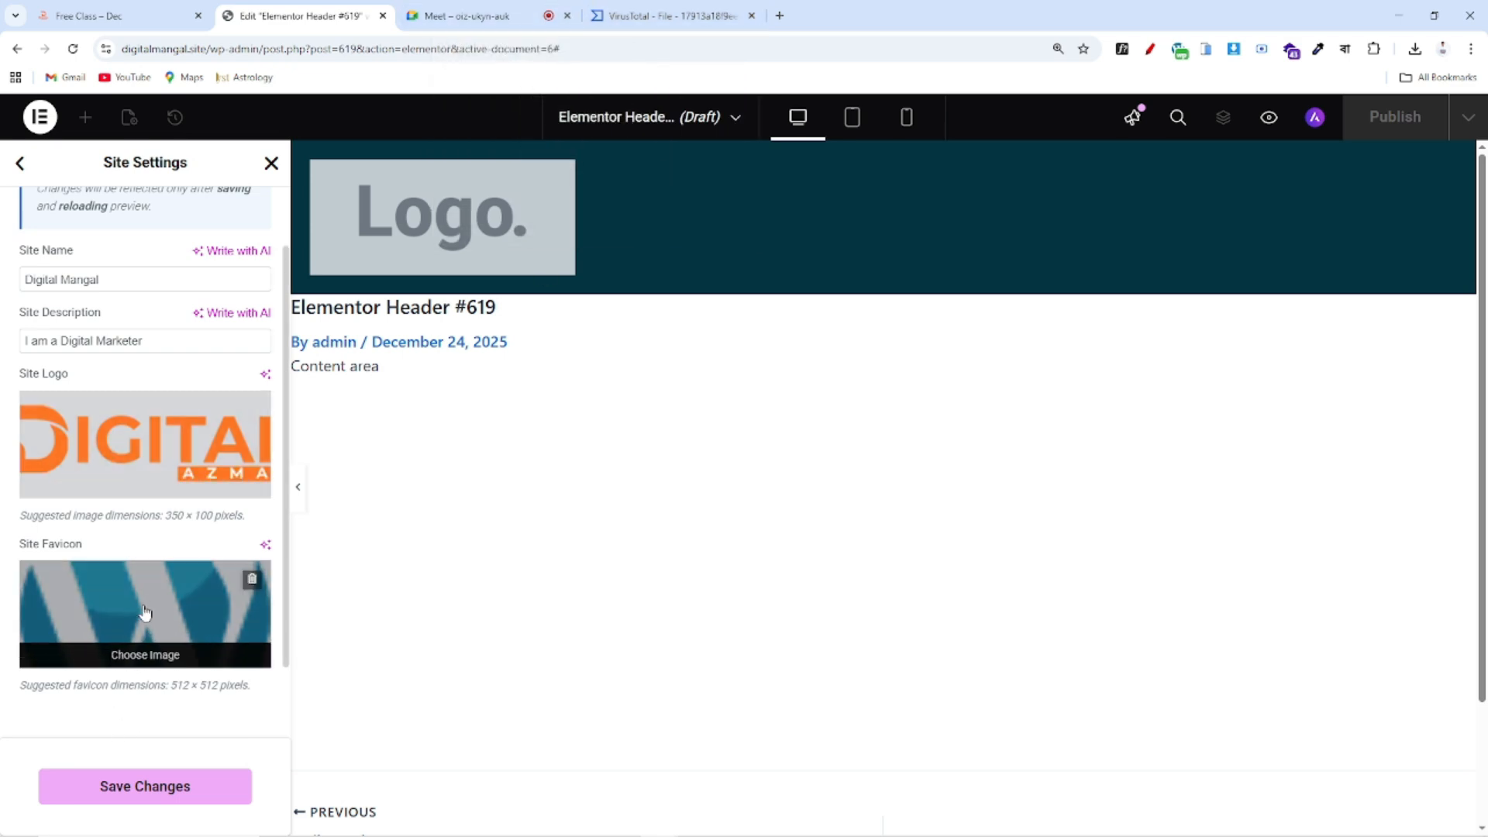
Save the DIGITAL AZMAL logo and favicon settings and close Site Settings to return to the header
{"action": "left_click", "coordinate": [181, 789]}
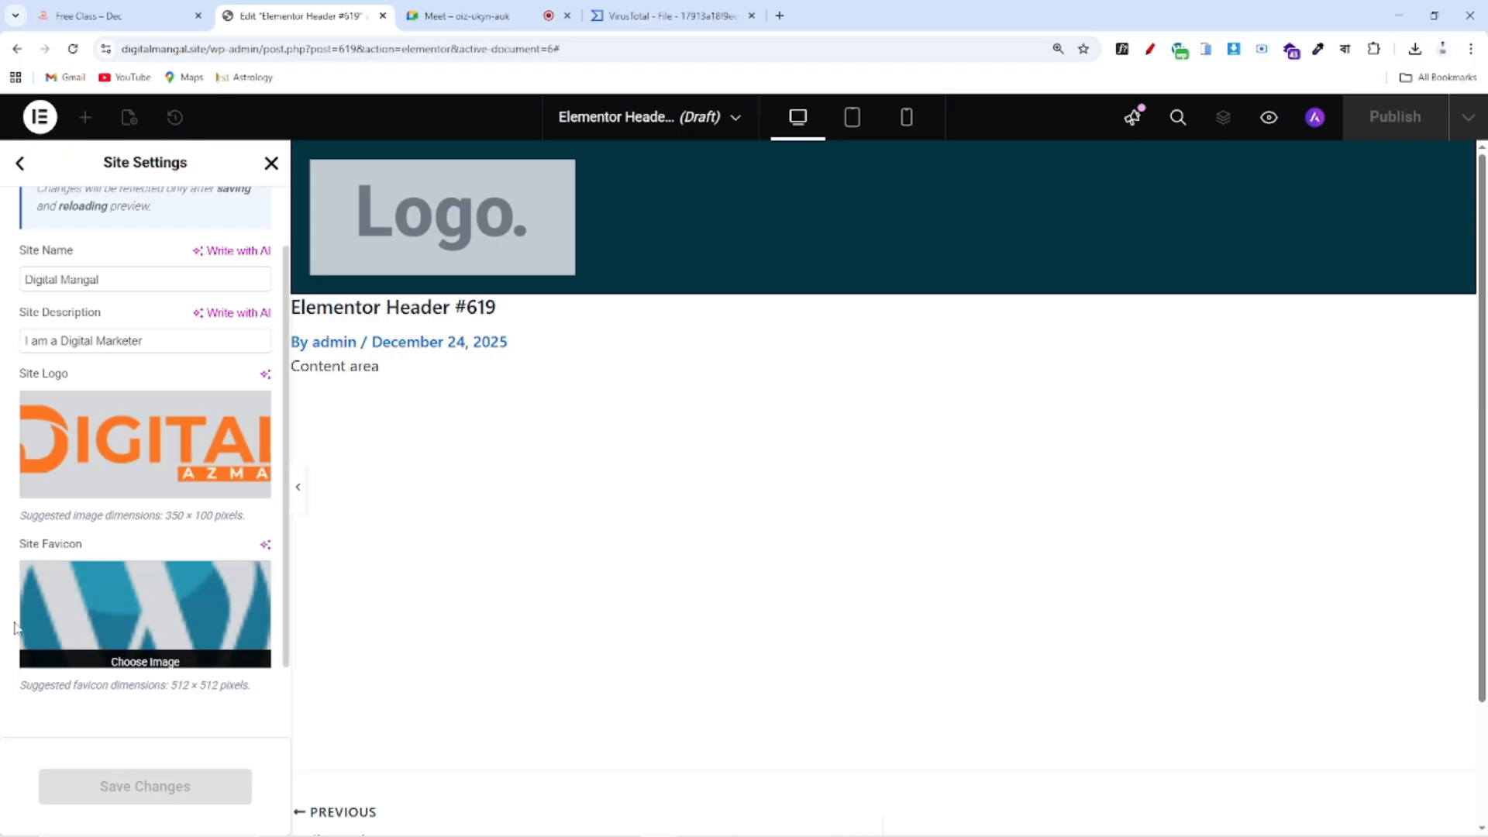
{"action": "scroll", "coordinate": [144, 659], "scroll_direction": "up", "scroll_amount": 2}
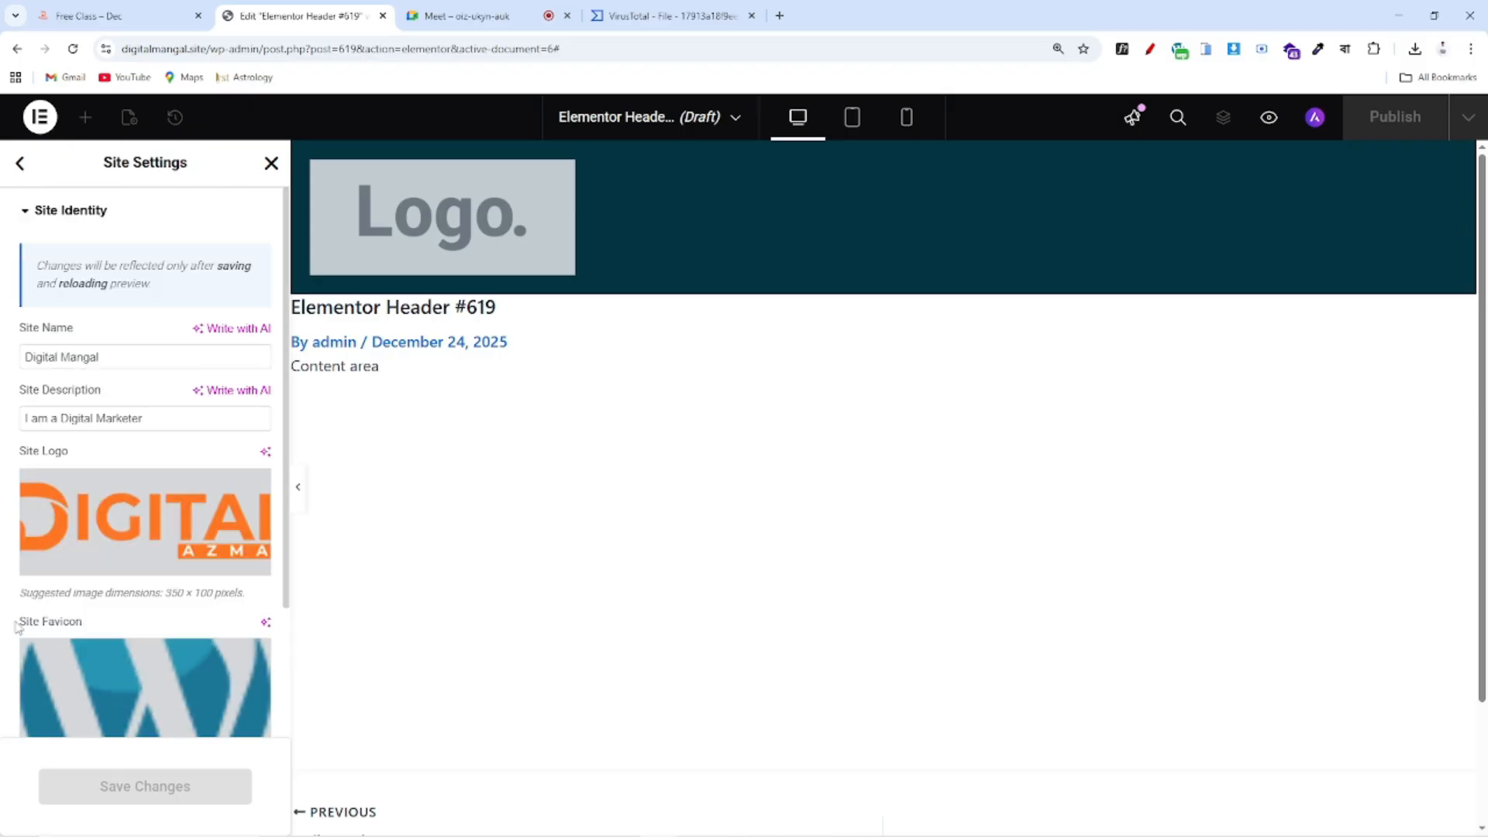
{"action": "left_click", "coordinate": [272, 167]}
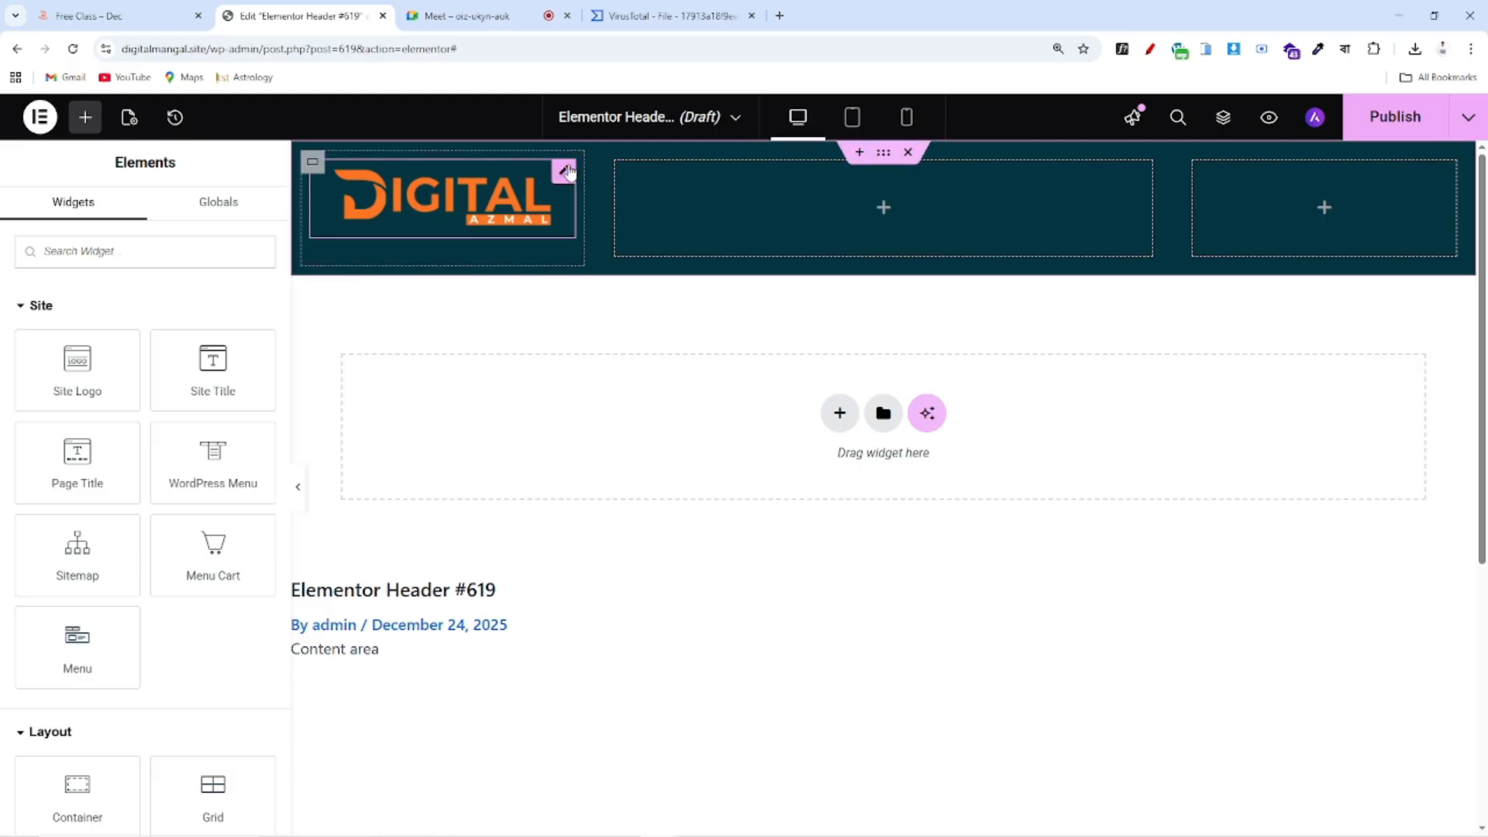
Set the Site Logo widget's Style alignment to Start
{"action": "left_click", "coordinate": [564, 171]}
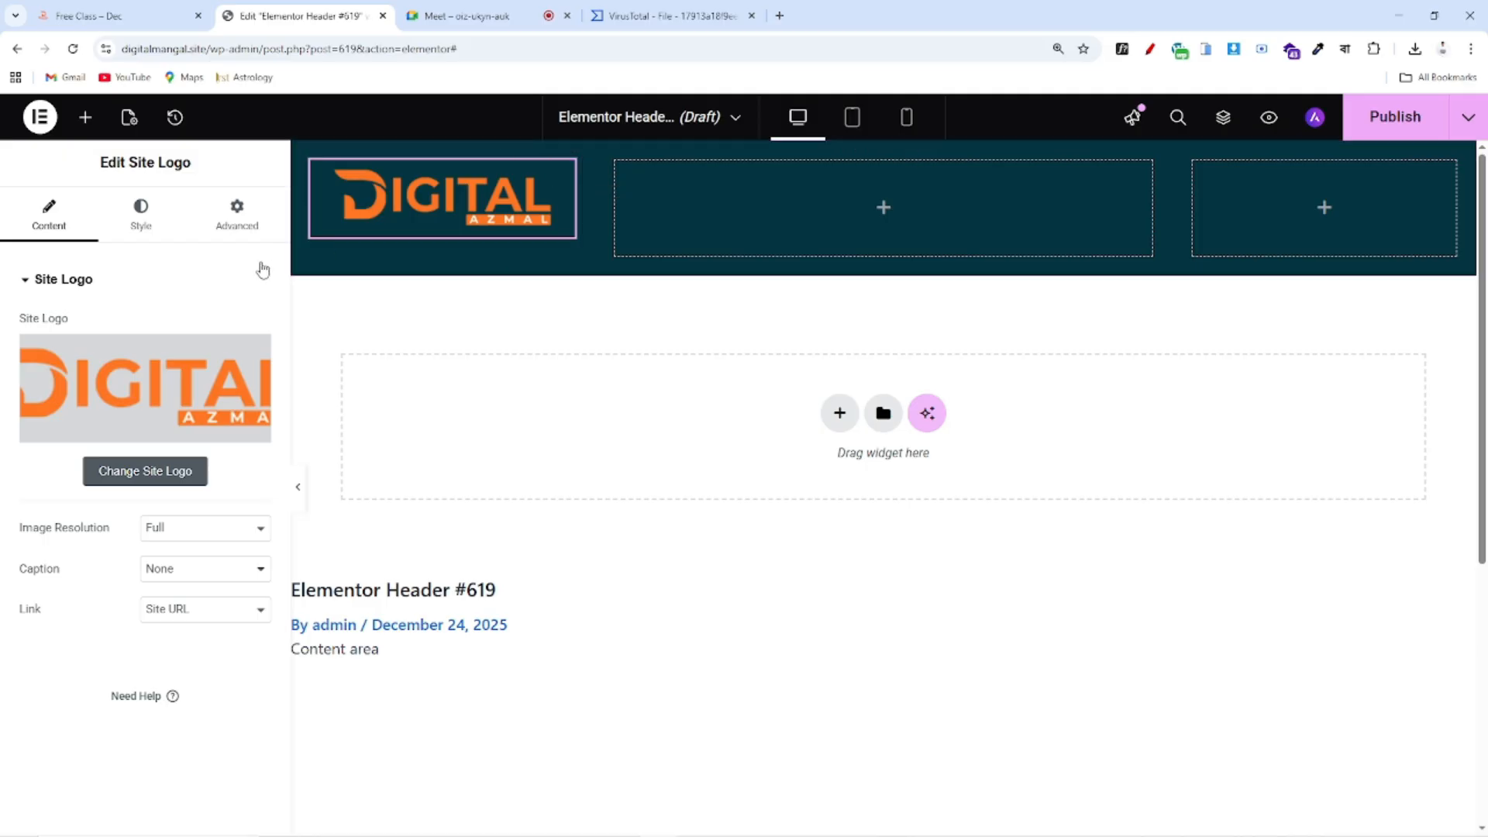
{"action": "left_click", "coordinate": [140, 213]}
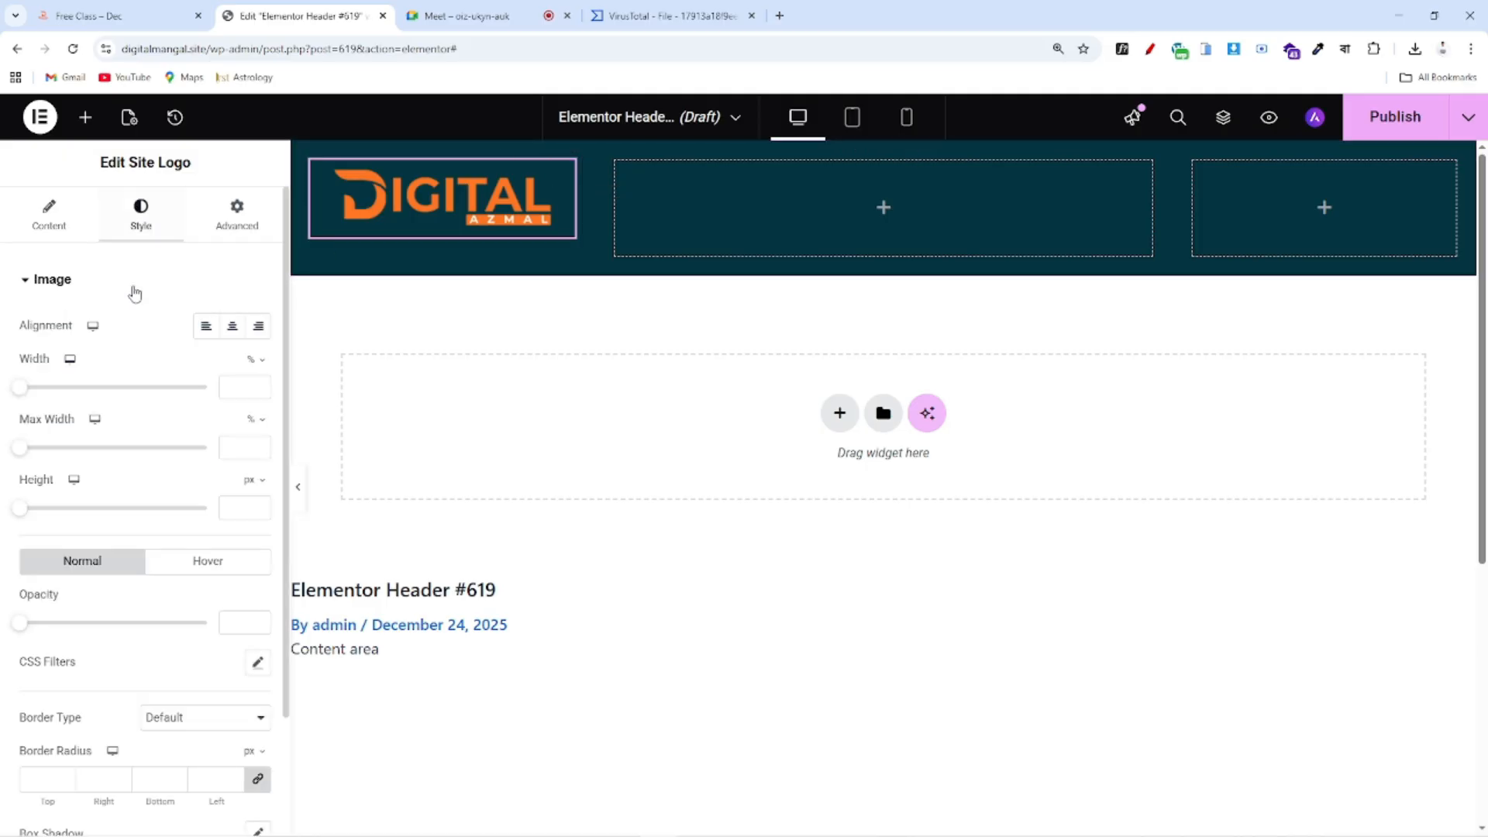
{"action": "left_click", "coordinate": [206, 327]}
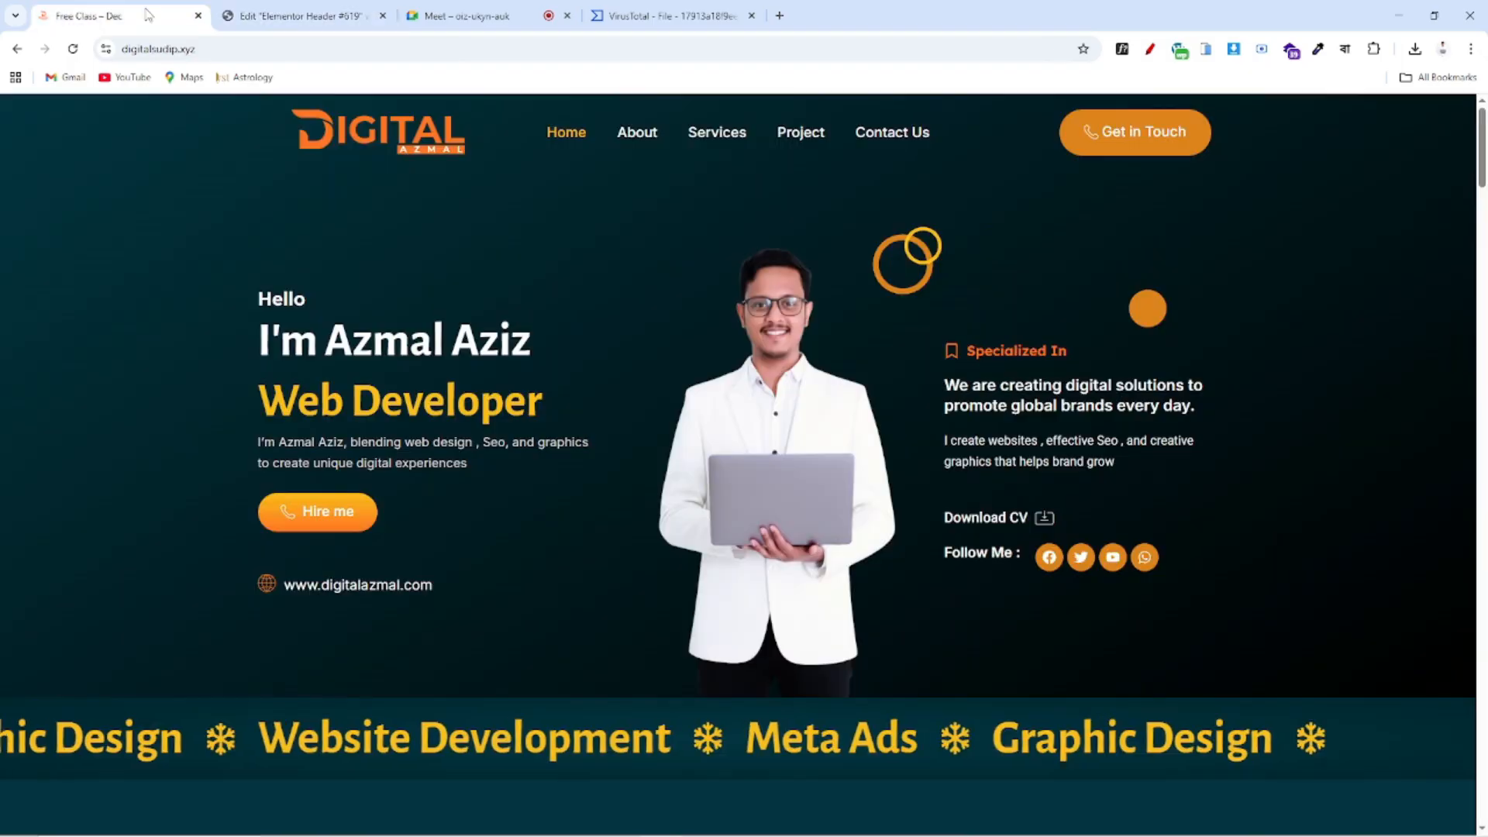
Check the reference site's navigation links, then return to the header template
{"action": "left_click", "coordinate": [158, 15]}
{"action": "left_click_drag", "start_coordinate": [542, 124], "coordinate": [1007, 139]}
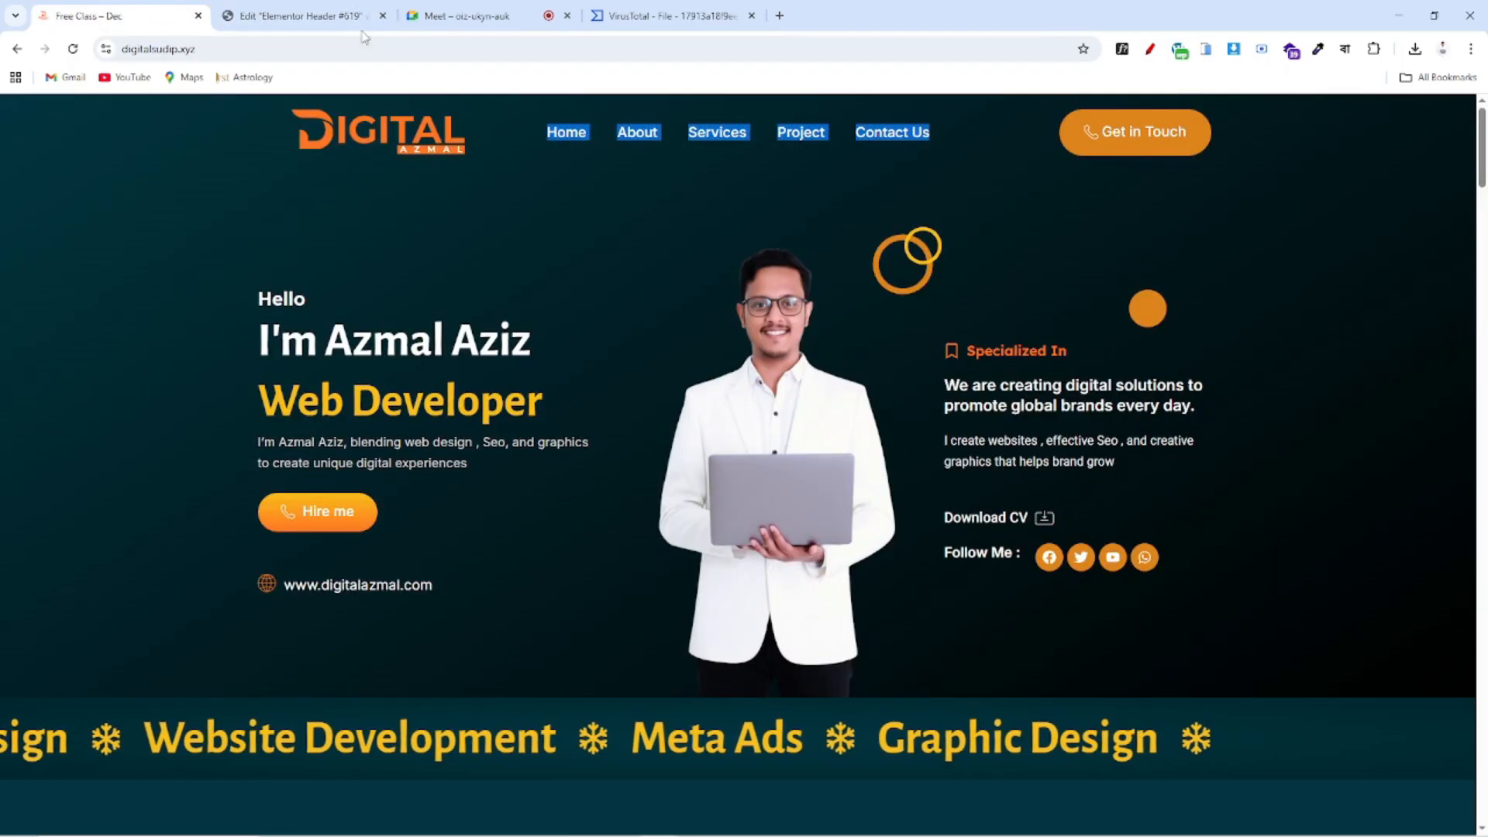
{"action": "left_click", "coordinate": [333, 17]}
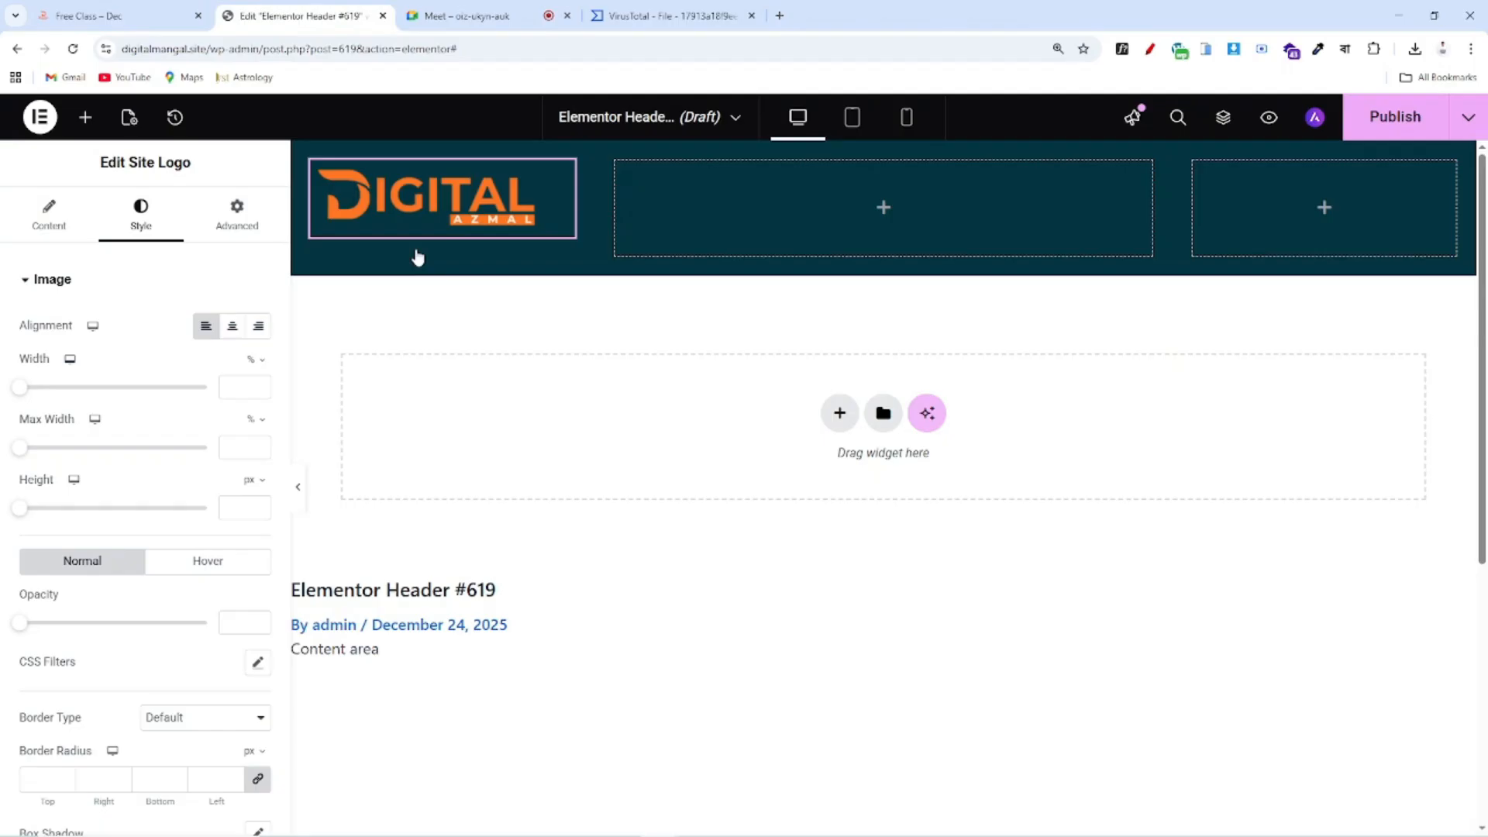
Add a WordPress Menu widget to the header's middle column, showing Home, About, Service, Project and Contact Us
{"action": "left_click", "coordinate": [85, 117]}
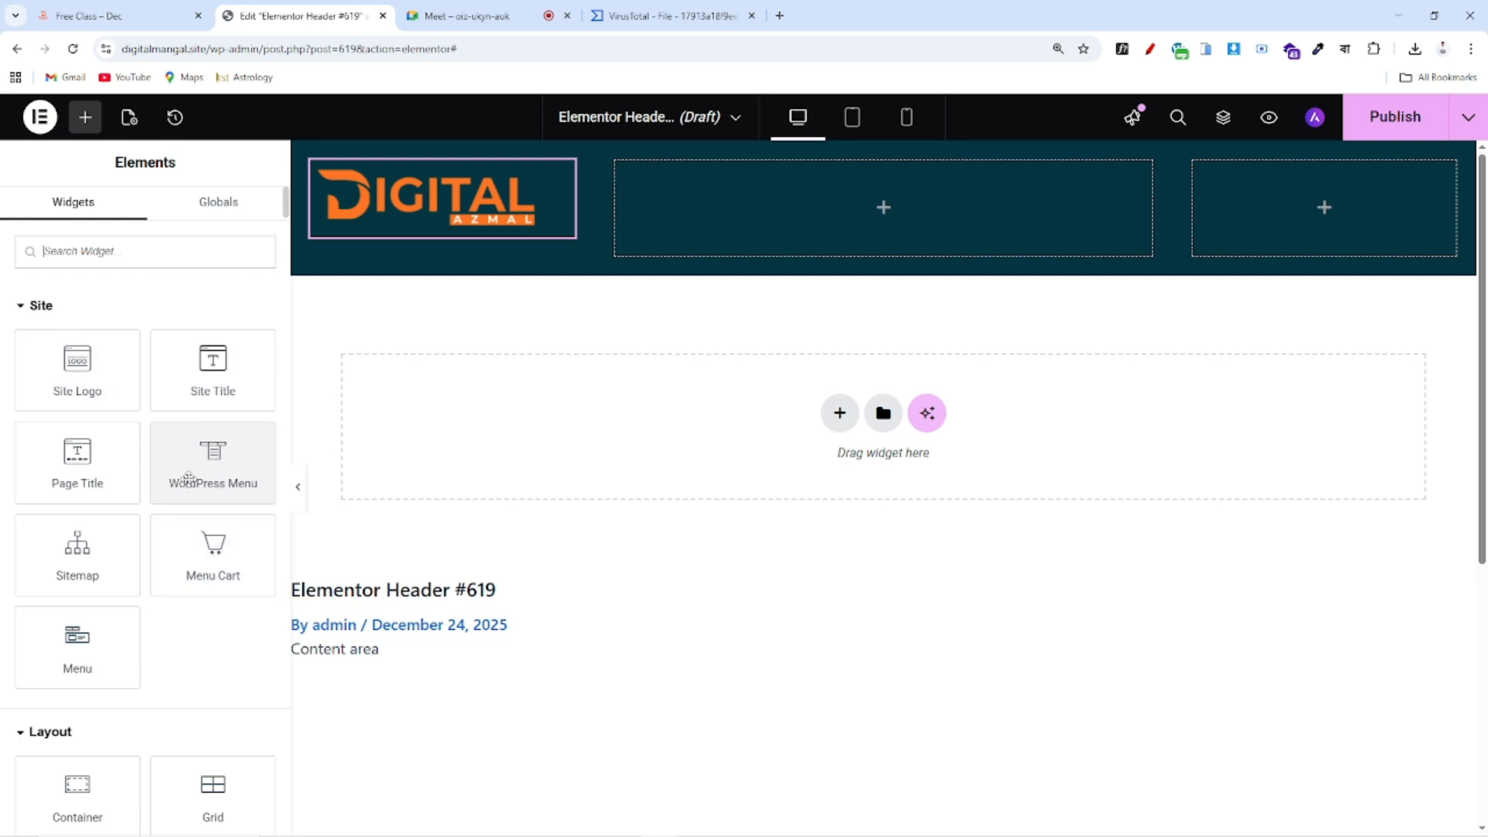
{"action": "left_click_drag", "start_coordinate": [200, 470], "coordinate": [875, 230]}
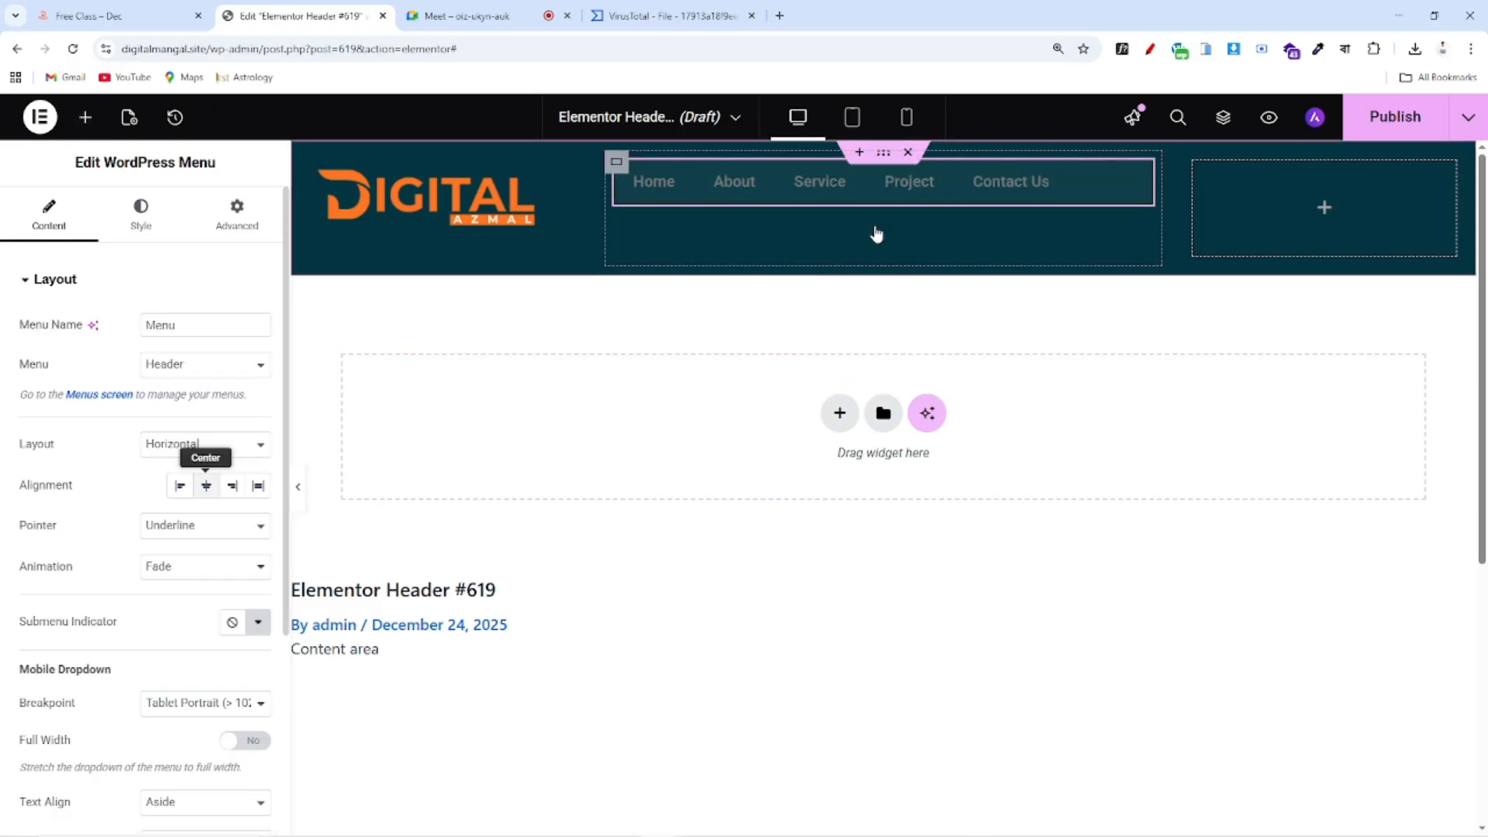
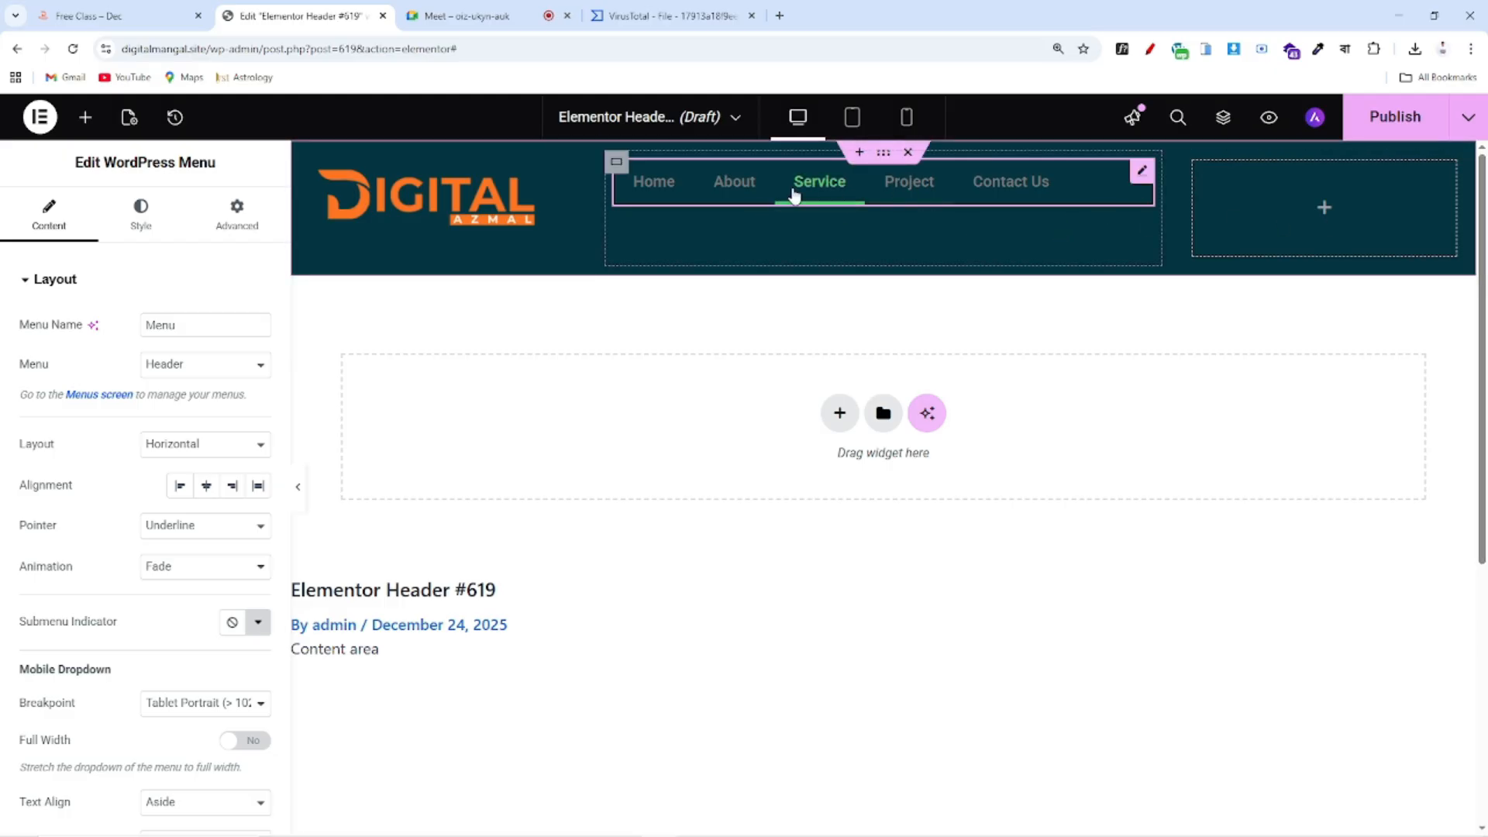
Check the reference header, then place a Button widget in the header's right container
{"action": "left_click", "coordinate": [116, 16]}
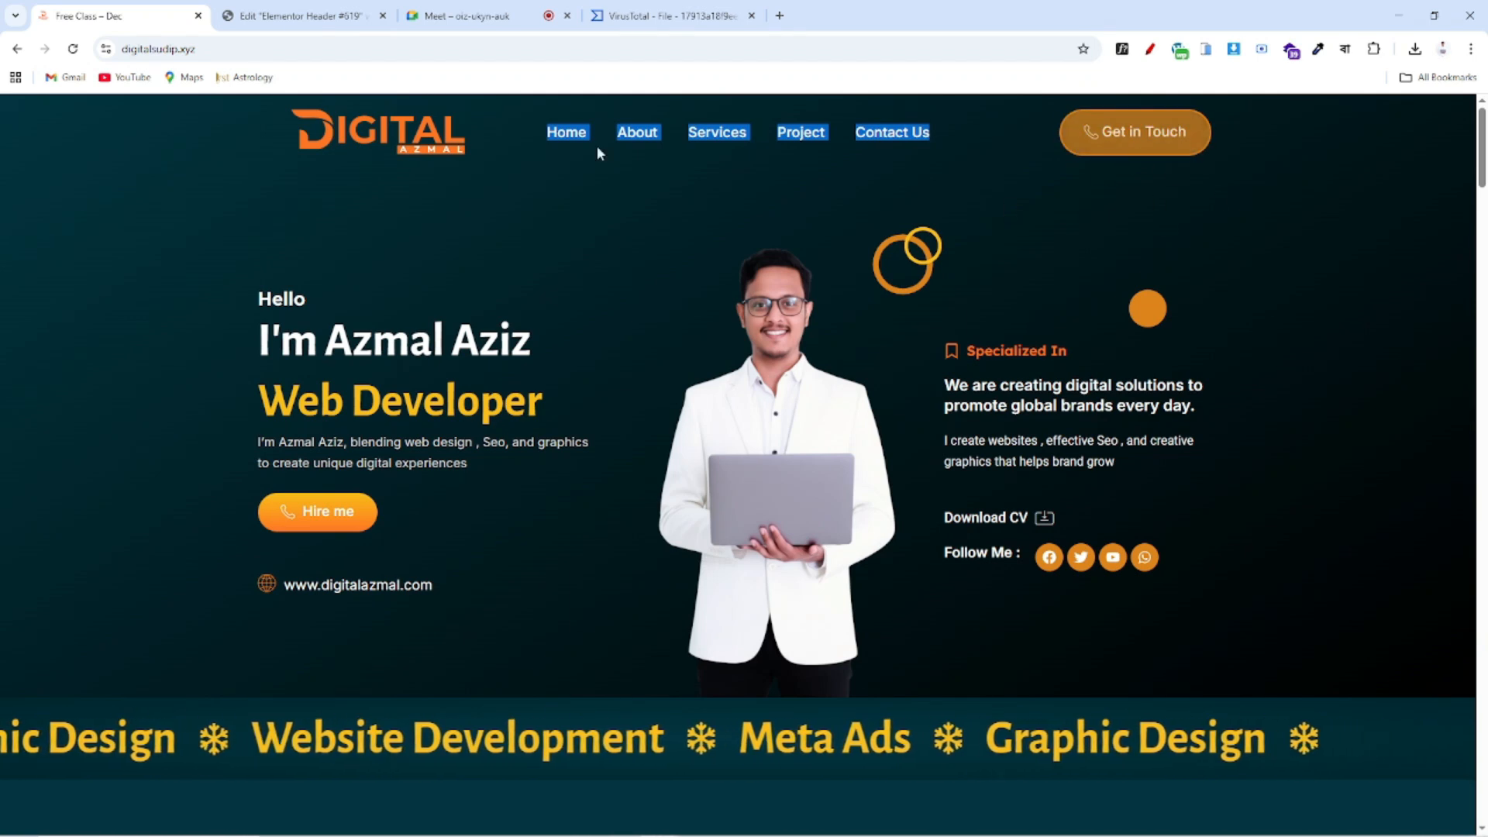
{"action": "left_click", "coordinate": [322, 23]}
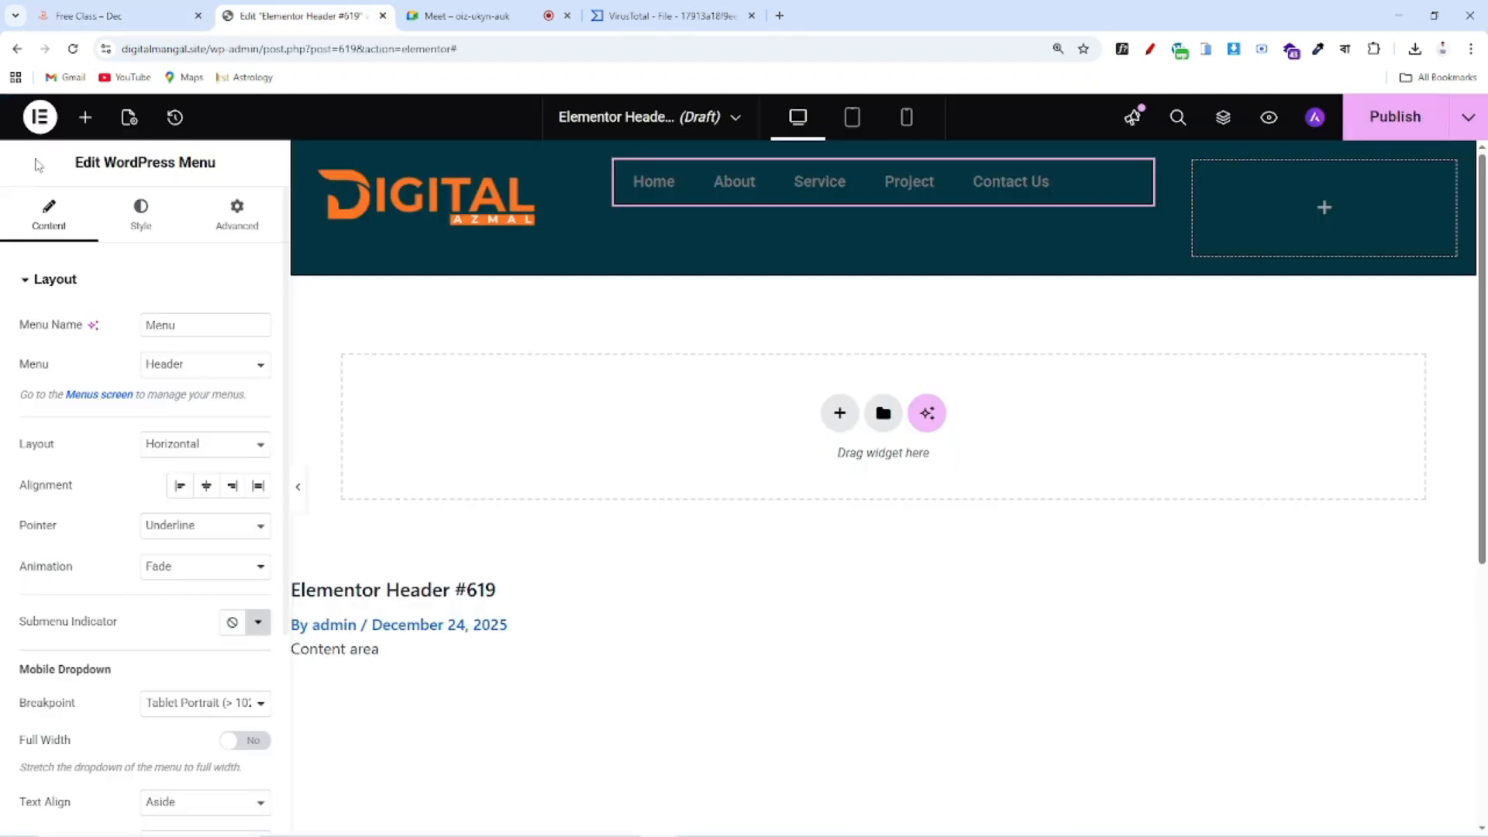
{"action": "left_click", "coordinate": [85, 117]}
{"action": "scroll", "coordinate": [139, 434], "scroll_direction": "down", "scroll_amount": 4}
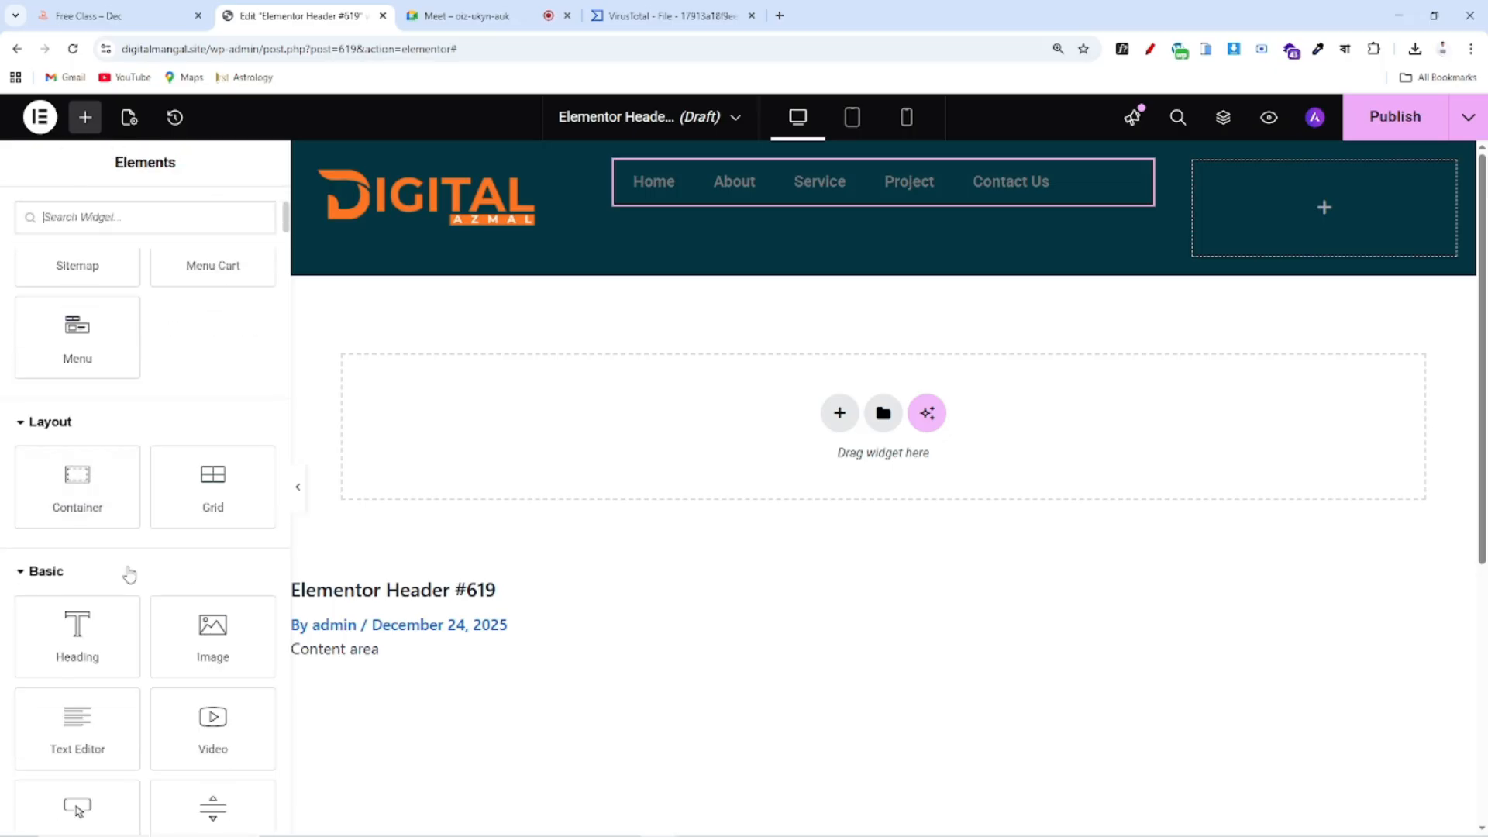
{"action": "scroll", "coordinate": [119, 571], "scroll_direction": "down", "scroll_amount": 4}
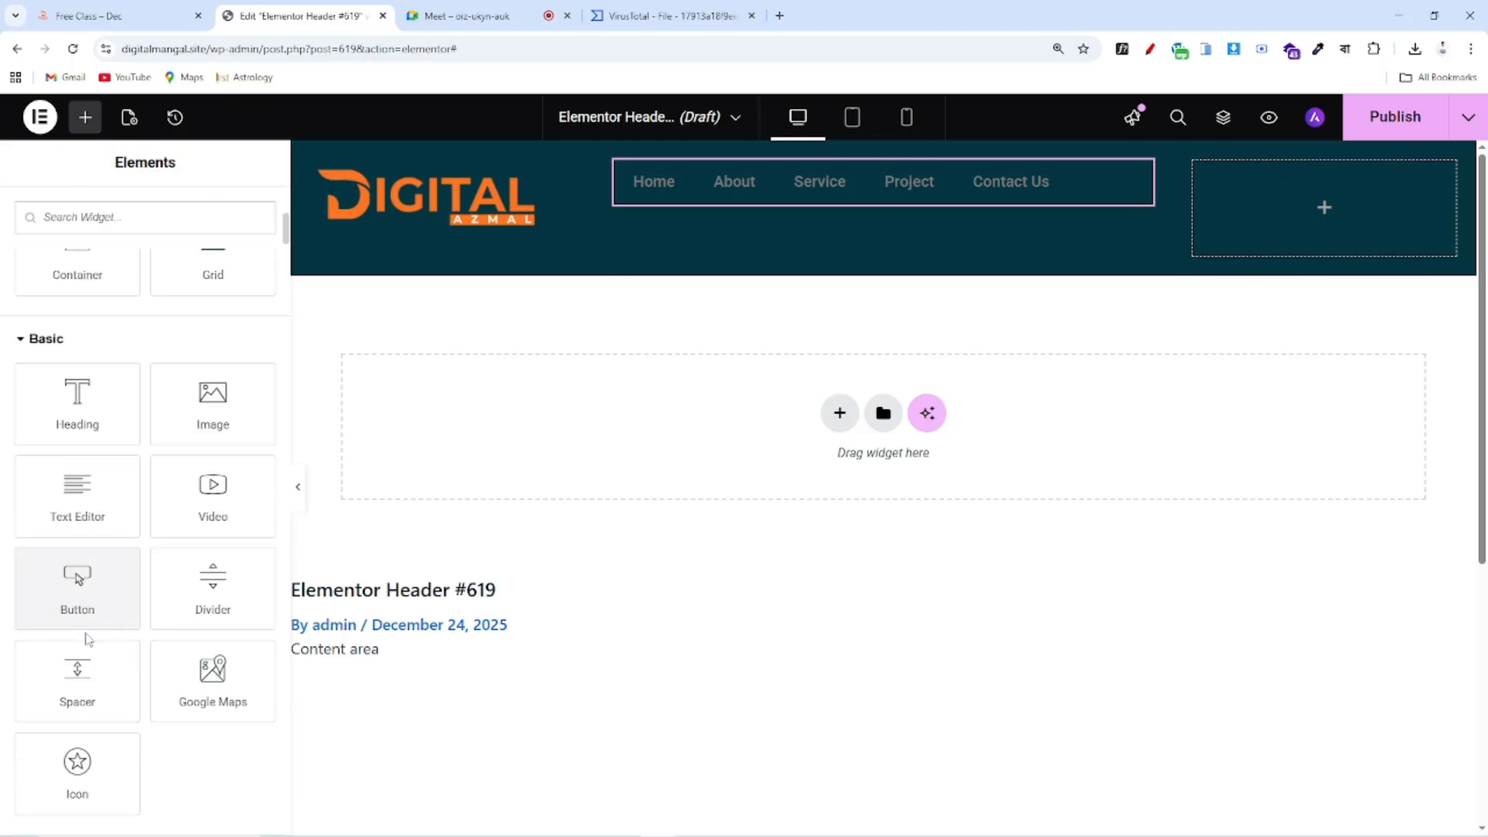
{"action": "scroll", "coordinate": [85, 472], "scroll_direction": "down", "scroll_amount": 1}
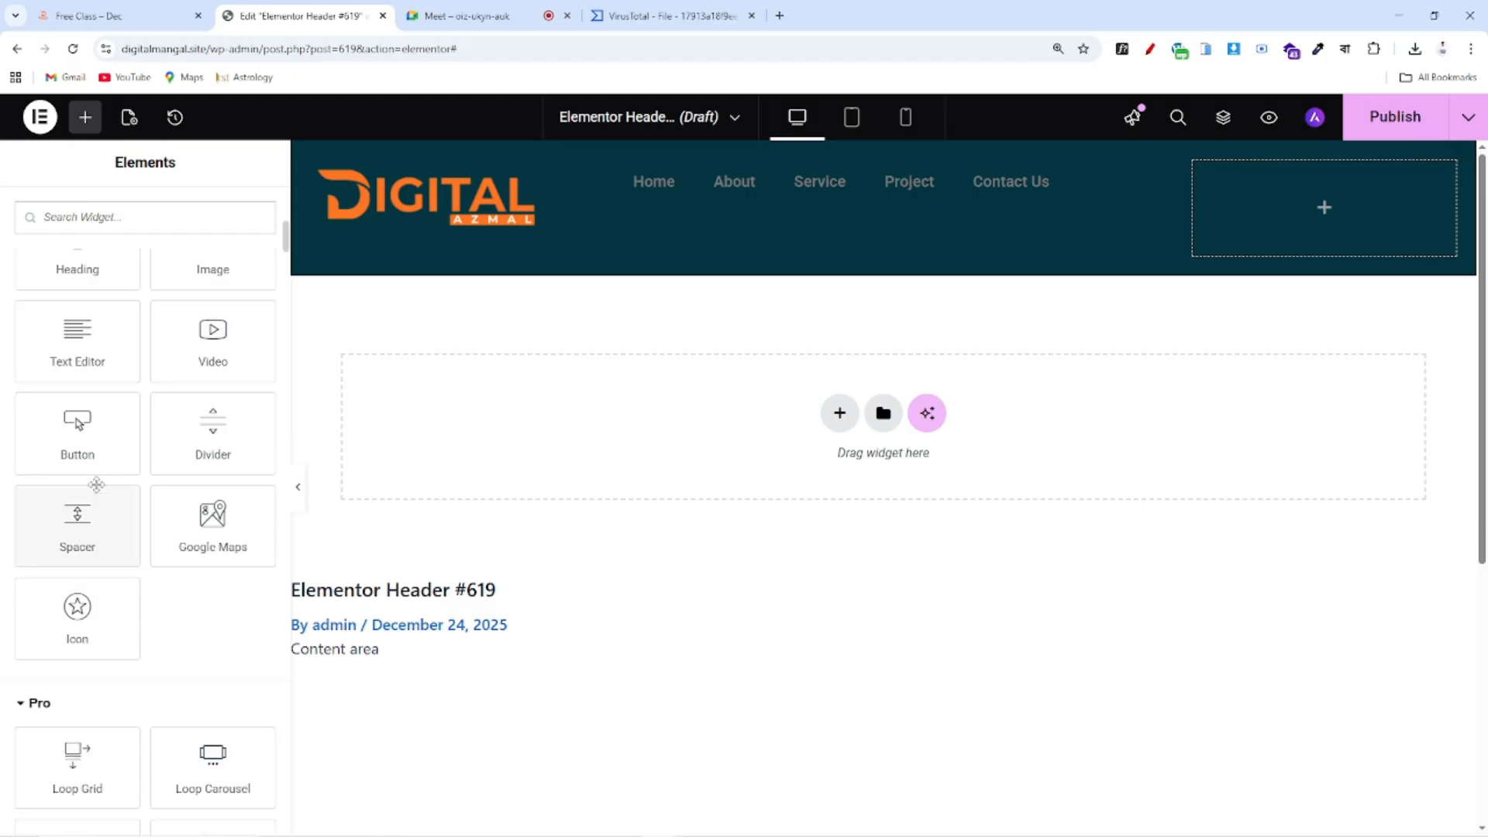
{"action": "left_click_drag", "start_coordinate": [78, 448], "coordinate": [1338, 215]}
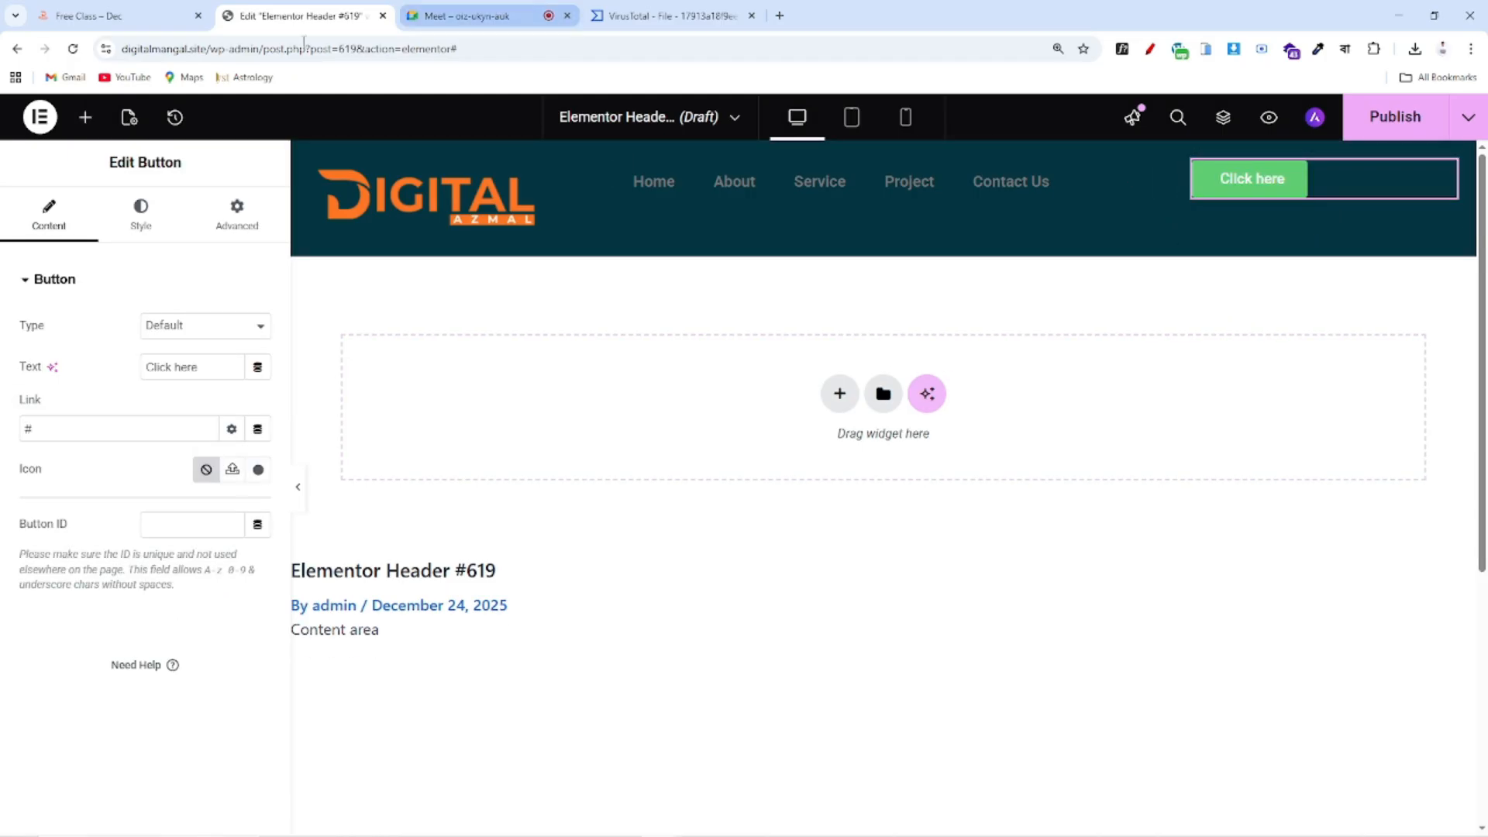
Label the button 'Get in Touch', copied from the reference site, and link it to tel:
{"action": "left_click", "coordinate": [96, 20]}
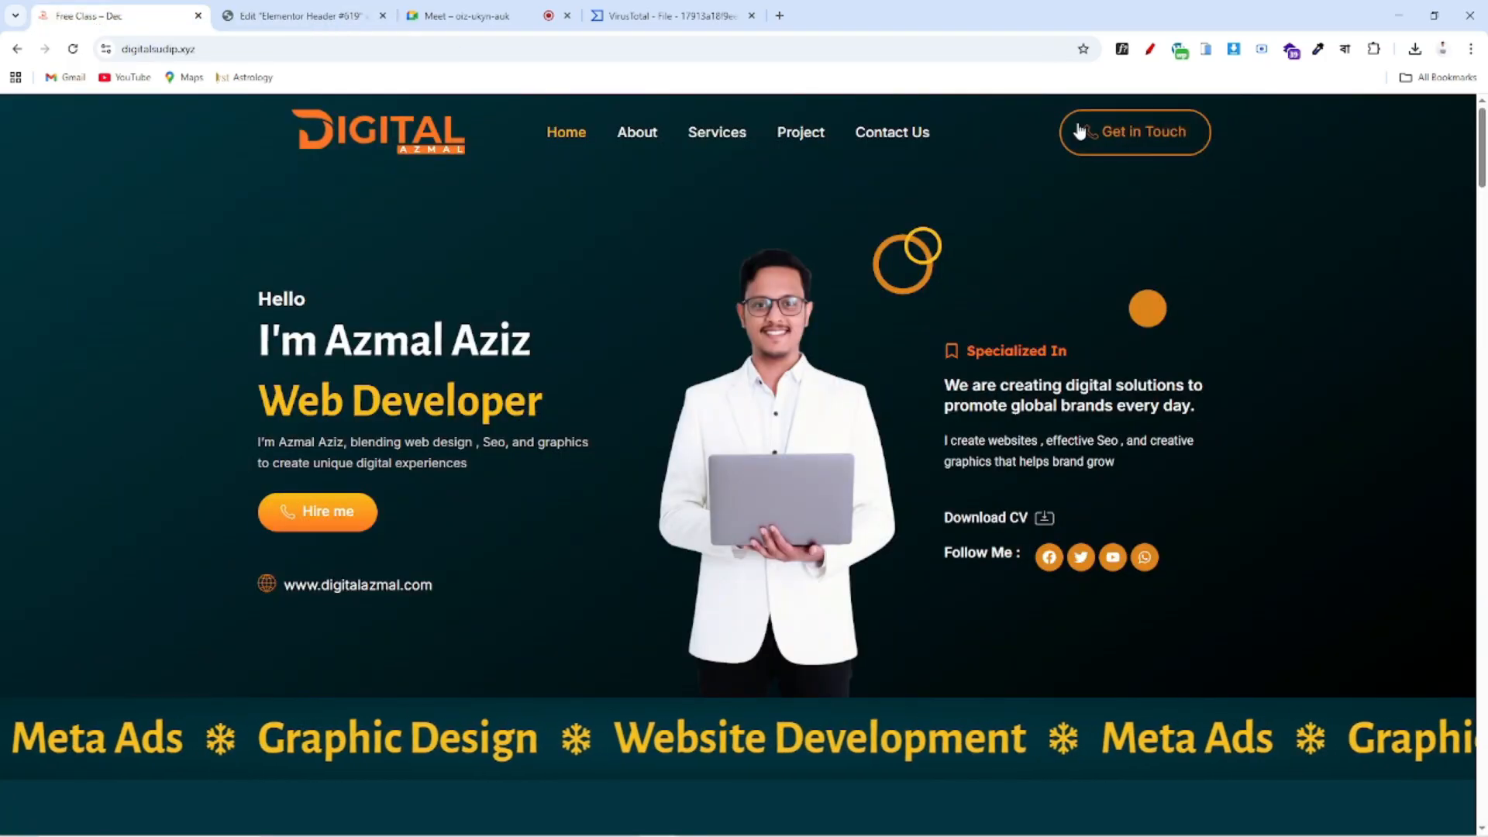
{"action": "left_click_drag", "start_coordinate": [1179, 128], "coordinate": [1101, 135]}
{"action": "key", "text": "ctrl+c"}
{"action": "left_click", "coordinate": [302, 16]}
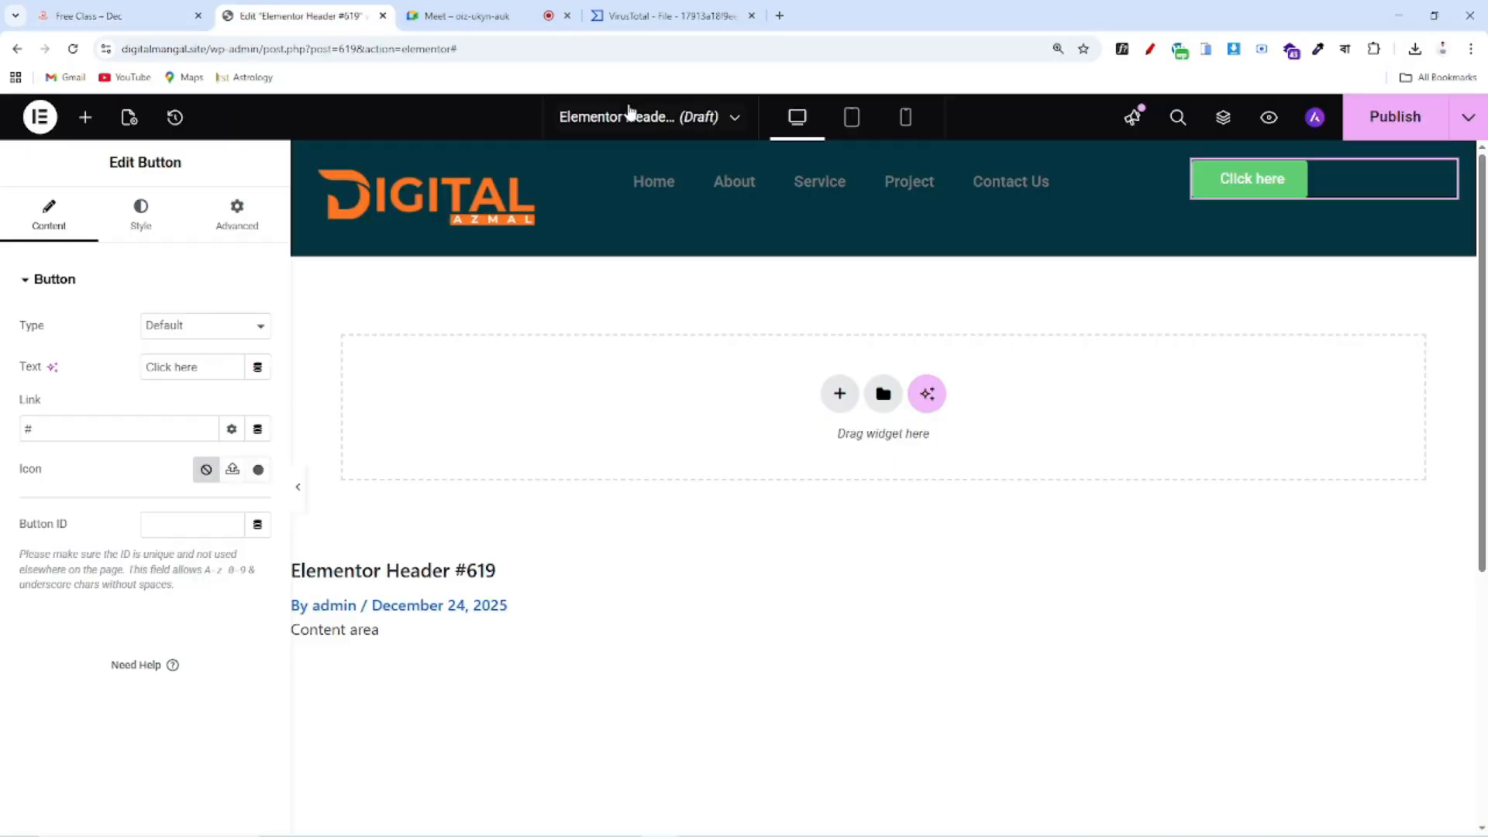
{"action": "left_click_drag", "start_coordinate": [219, 372], "coordinate": [98, 373]}
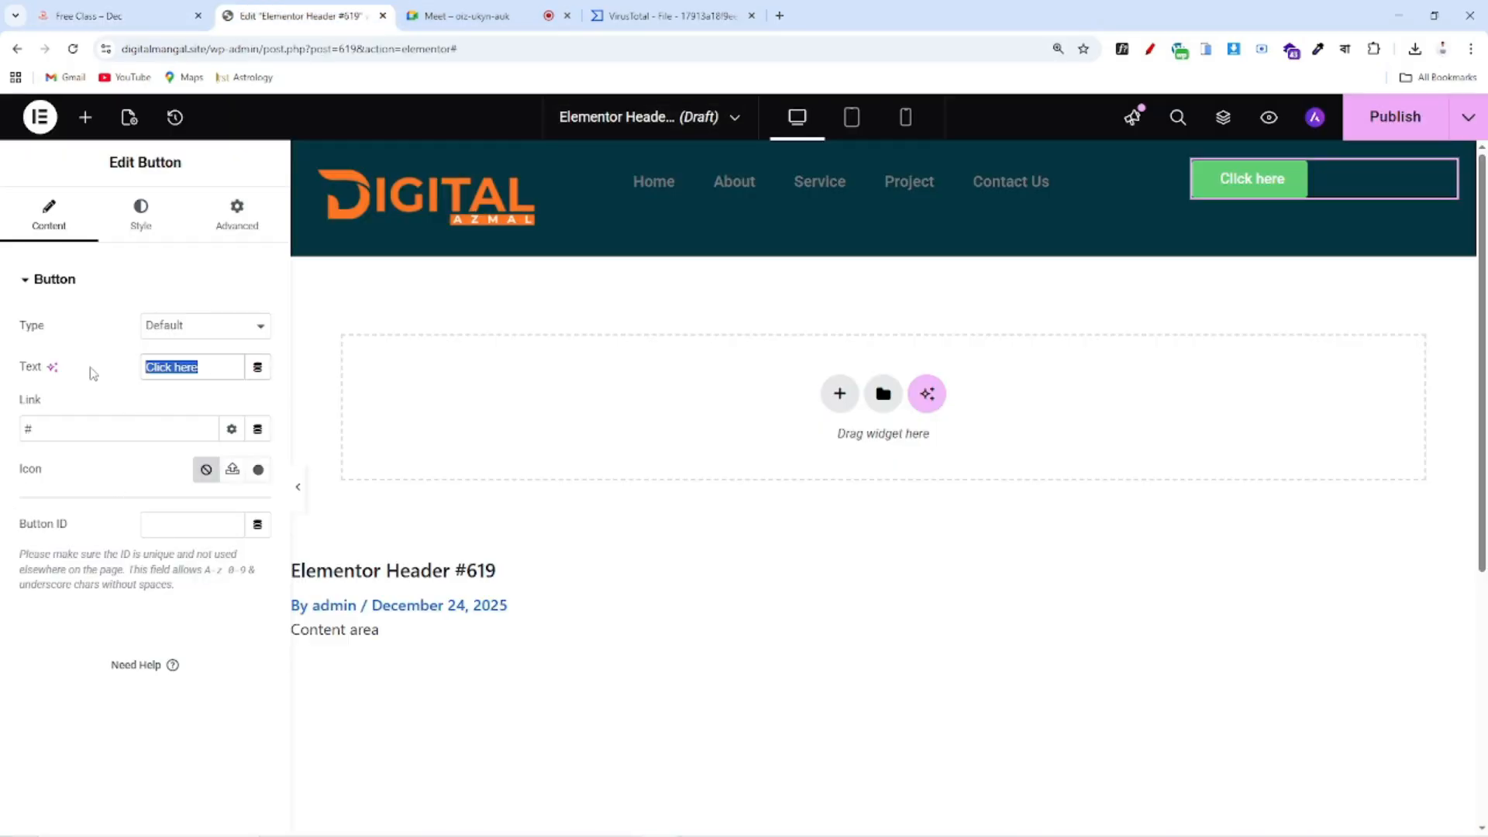
{"action": "key", "text": "ctrl+v"}
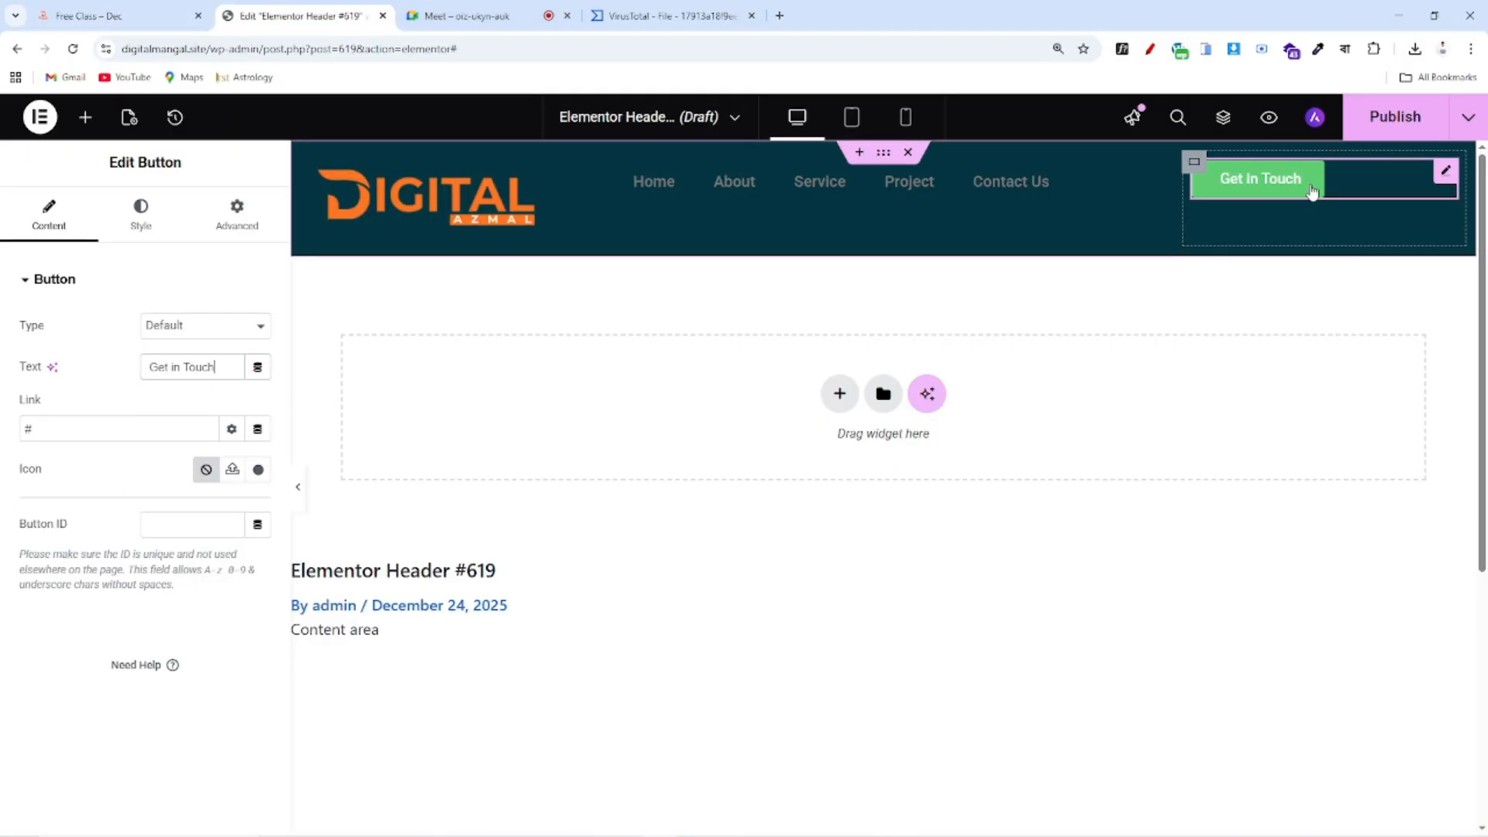
{"action": "left_click", "coordinate": [40, 429]}
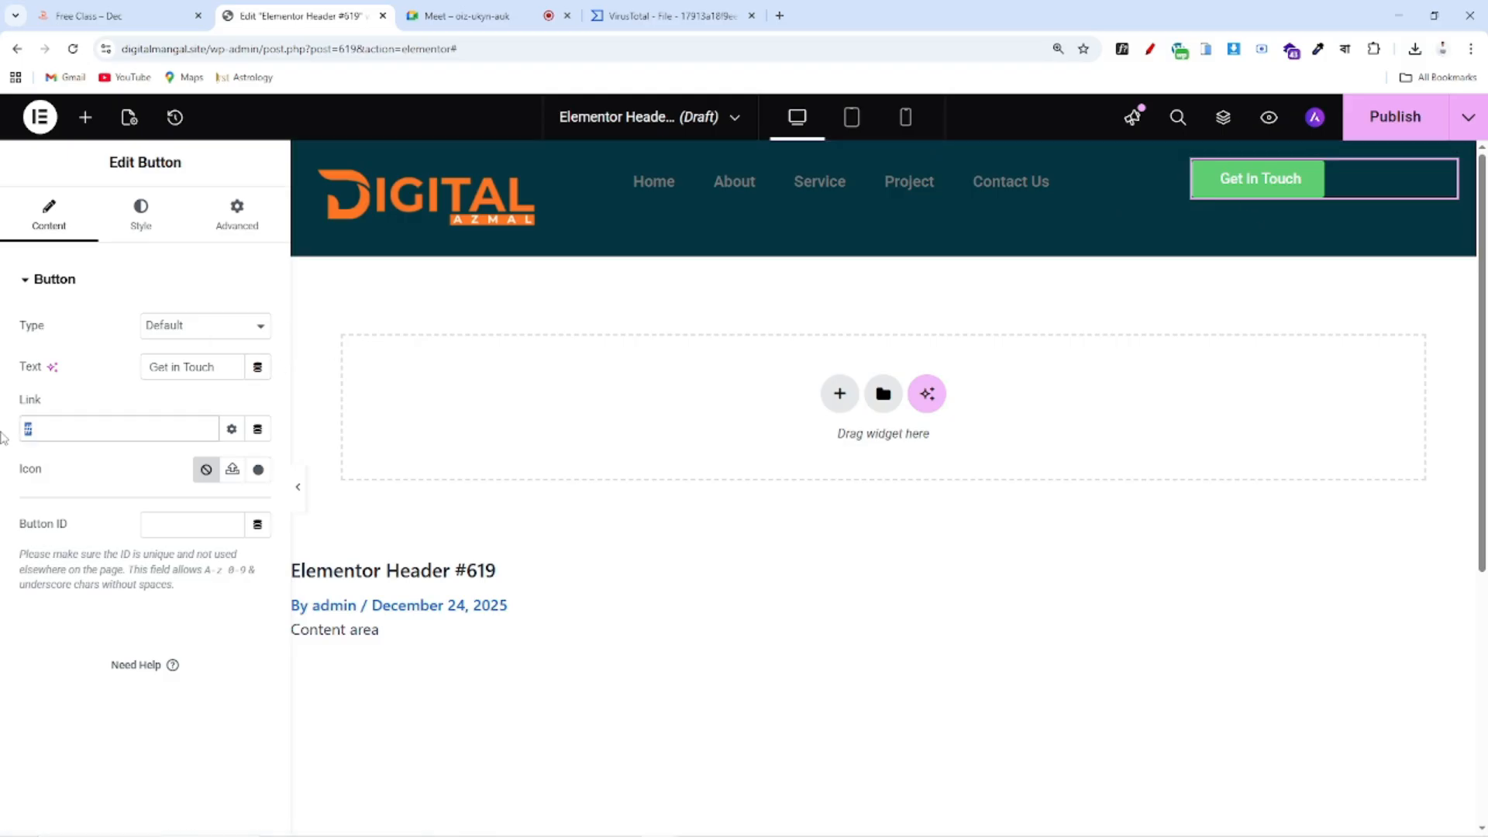
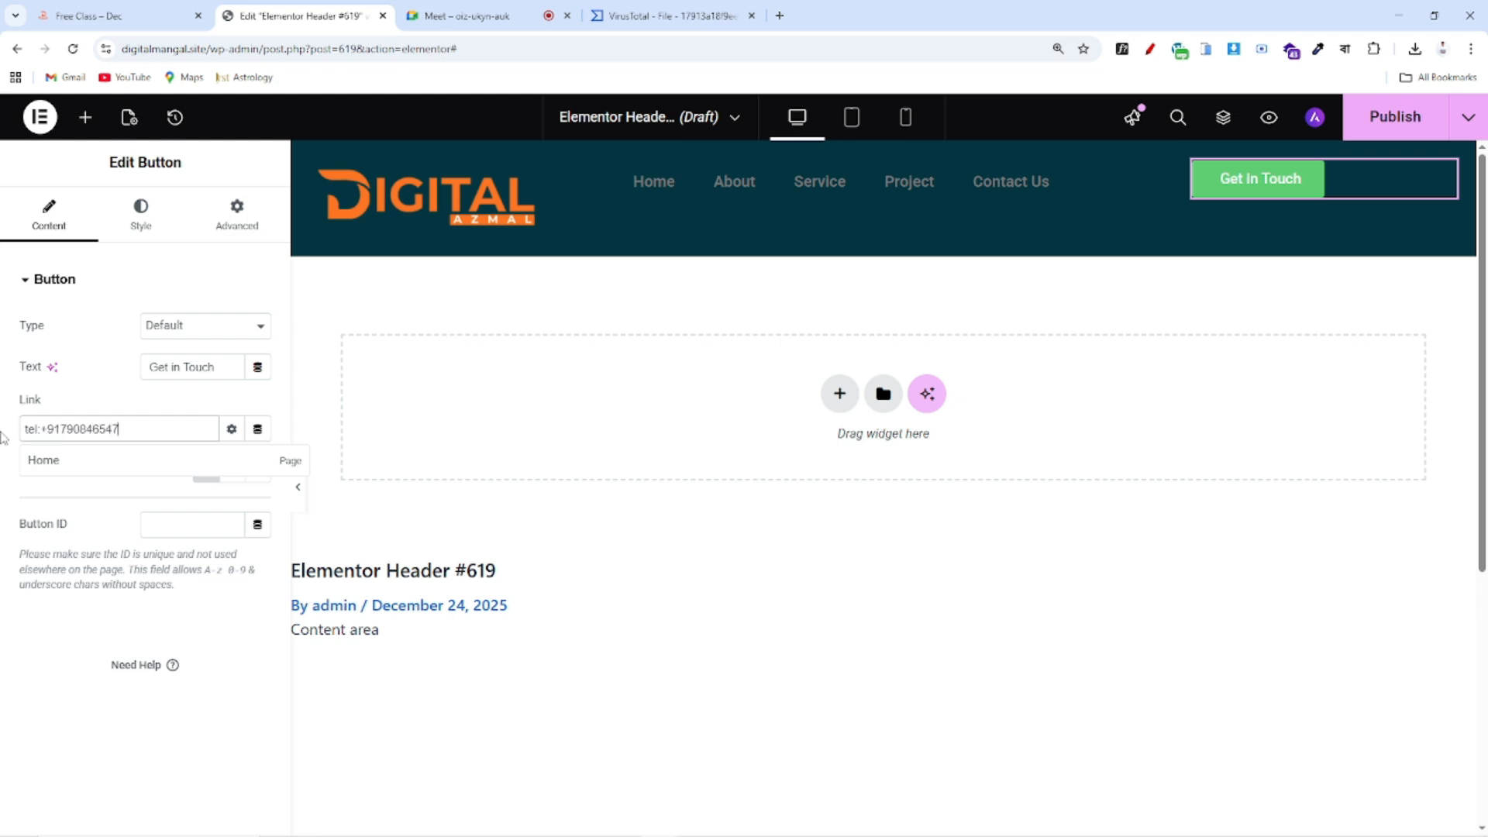
Give the button 30 px rounded corners and 15/25/15/25 padding, then compare it with the reference site
{"action": "left_click", "coordinate": [141, 220]}
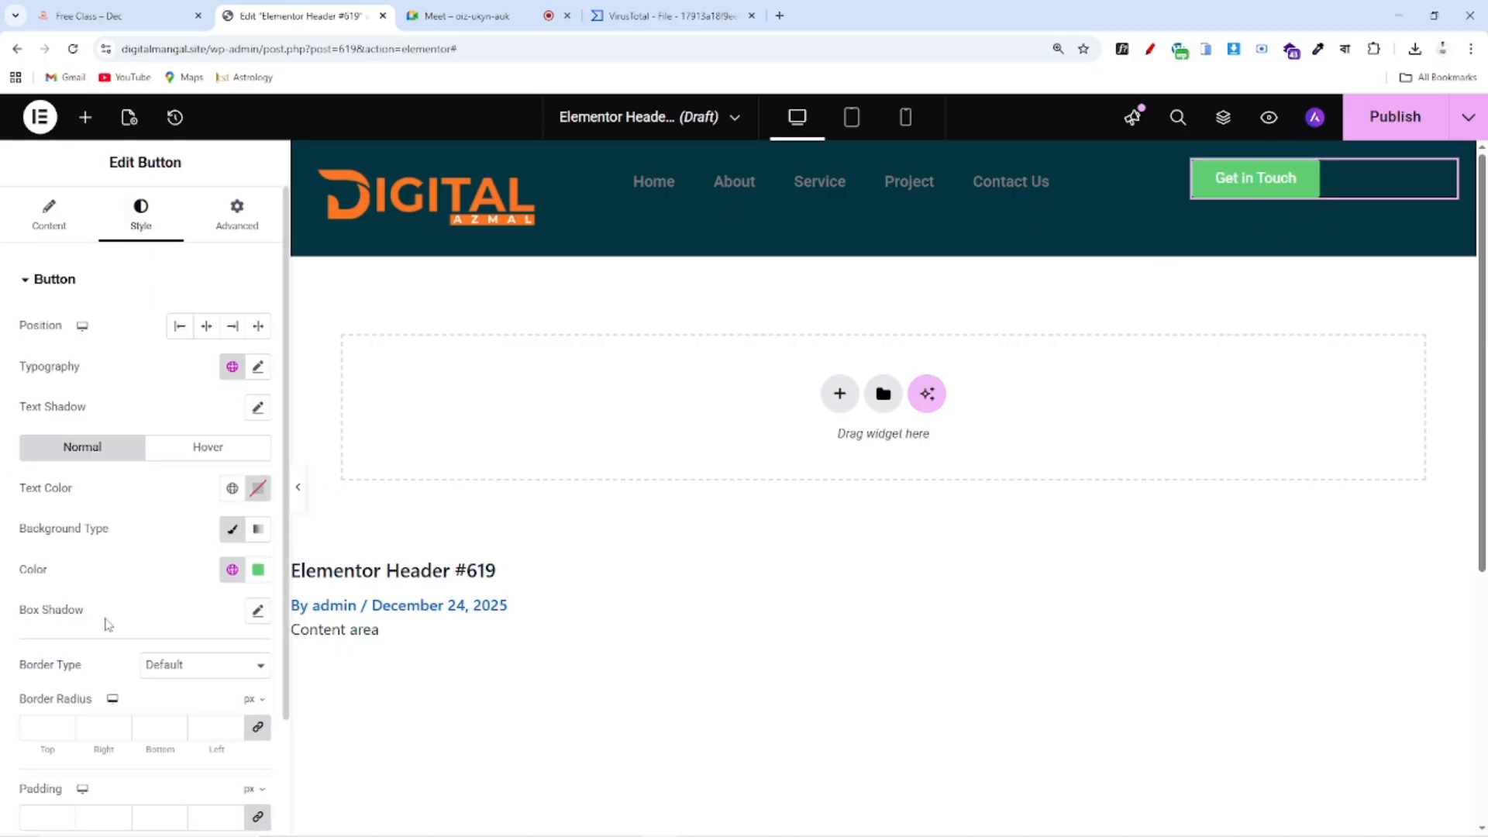
{"action": "scroll", "coordinate": [108, 620], "scroll_direction": "down", "scroll_amount": 1}
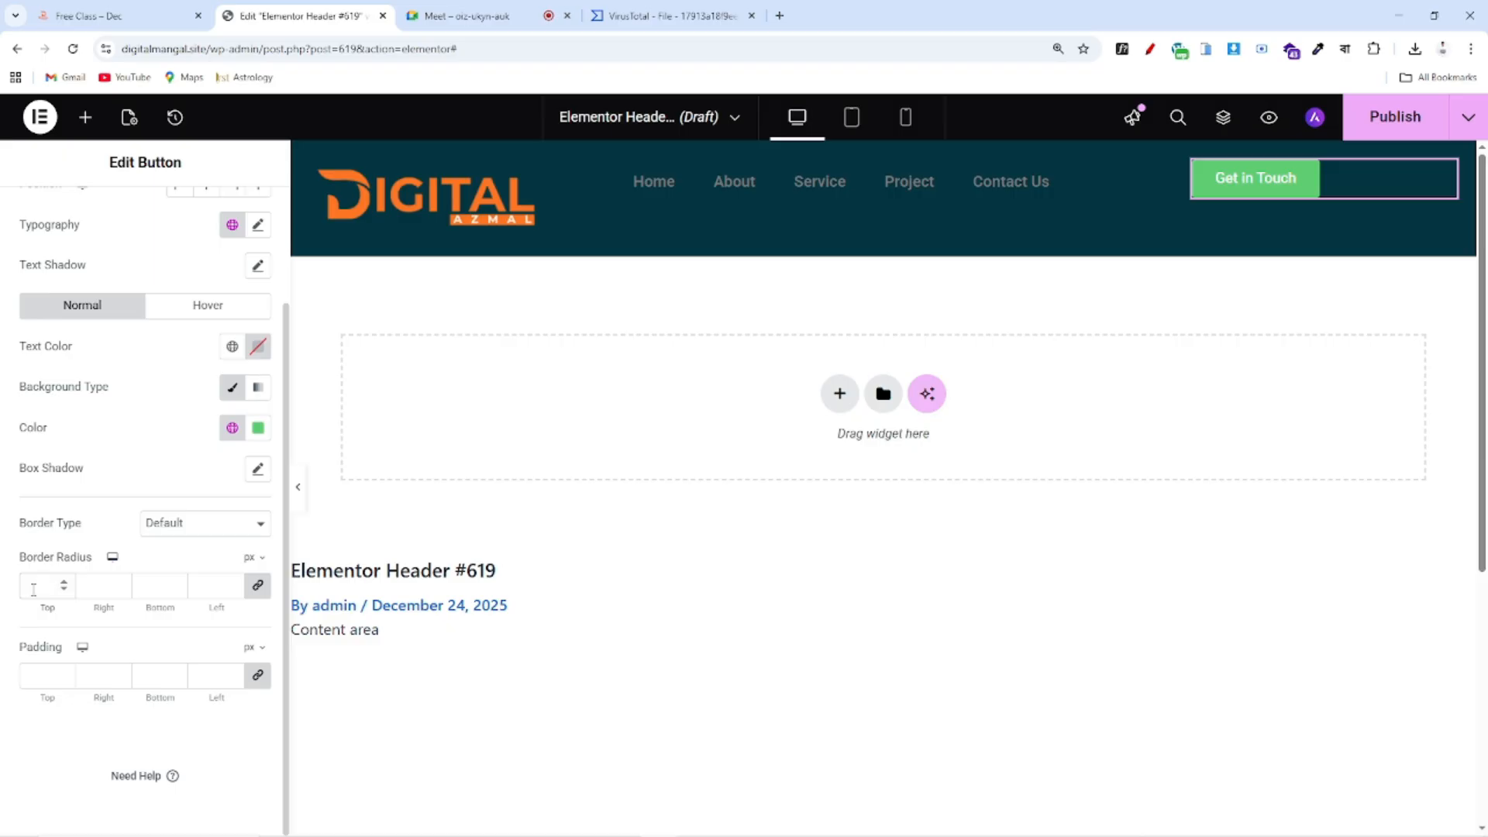
{"action": "left_click", "coordinate": [65, 676]}
{"action": "type", "text": "1"}
{"action": "left_click", "coordinate": [62, 673]}
{"action": "left_click", "coordinate": [63, 673]}
{"action": "left_click", "coordinate": [63, 673]}
{"action": "left_click", "coordinate": [63, 673]}
{"action": "left_click", "coordinate": [63, 673]}
{"action": "left_click", "coordinate": [63, 673]}
{"action": "left_click", "coordinate": [63, 673]}
{"action": "left_click", "coordinate": [63, 673]}
{"action": "left_click", "coordinate": [63, 673]}
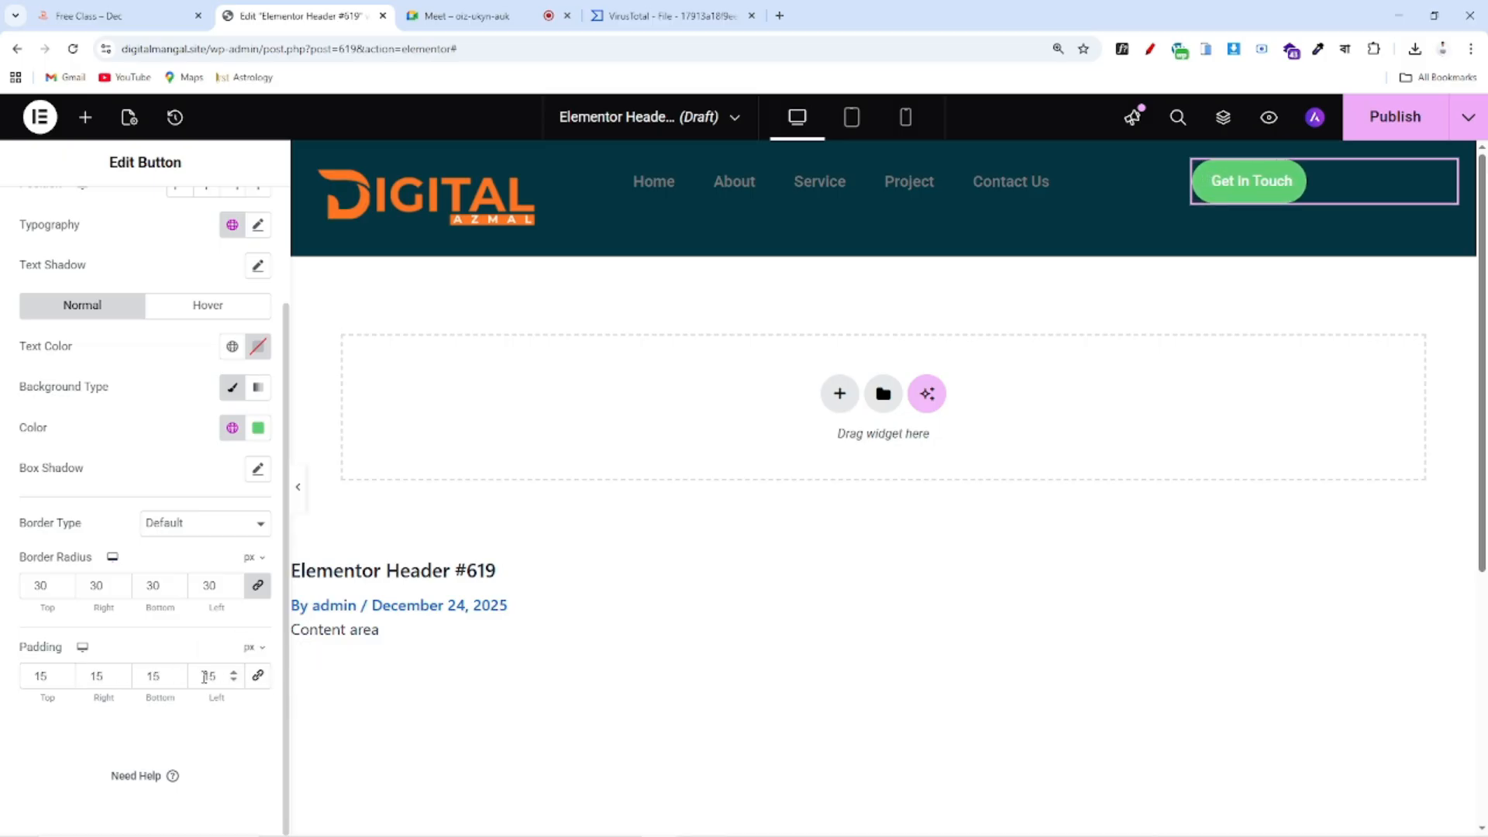
{"action": "type", "text": "25"}
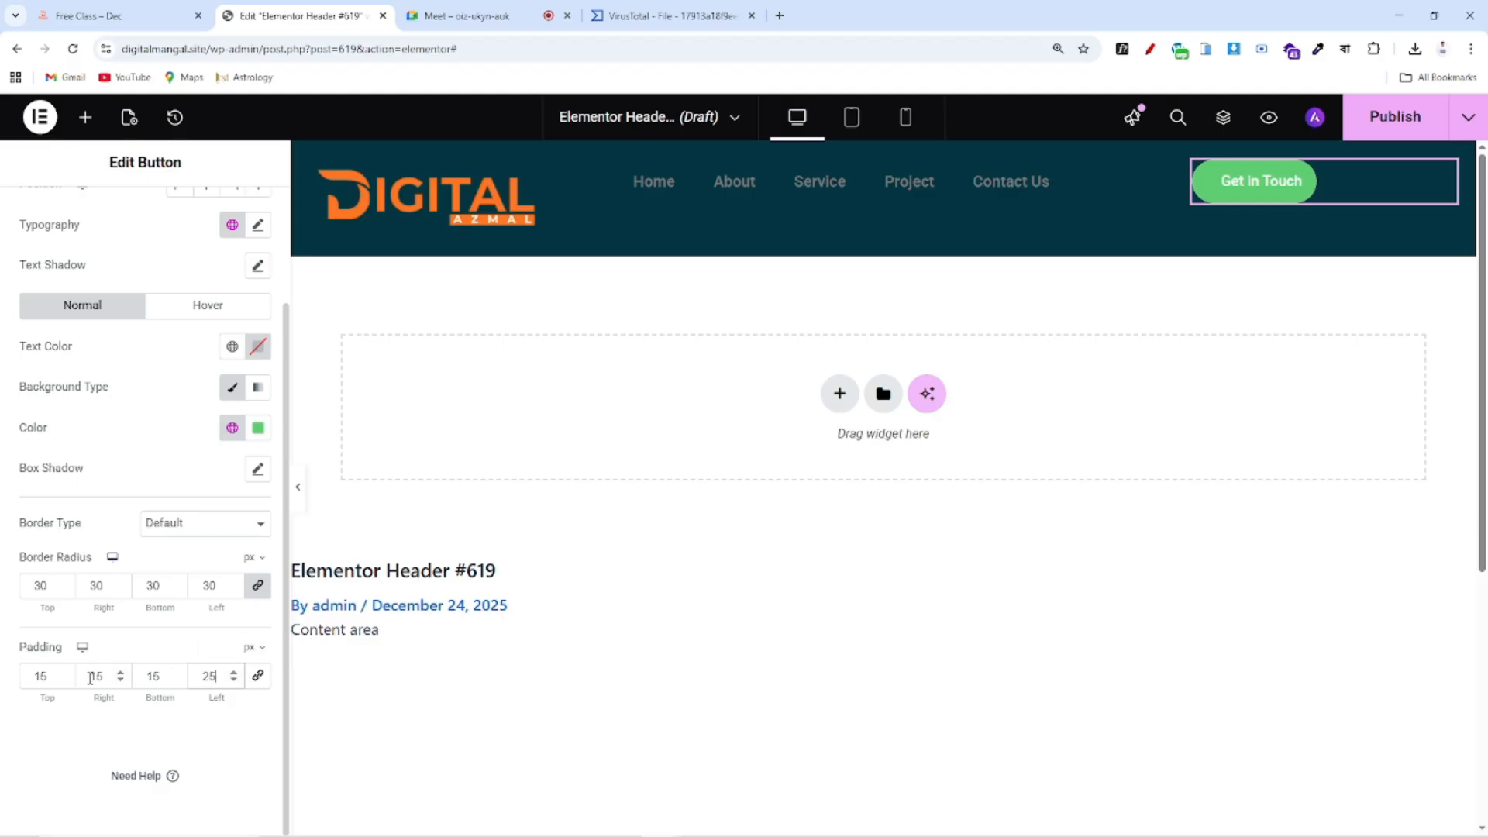
{"action": "type", "text": "25"}
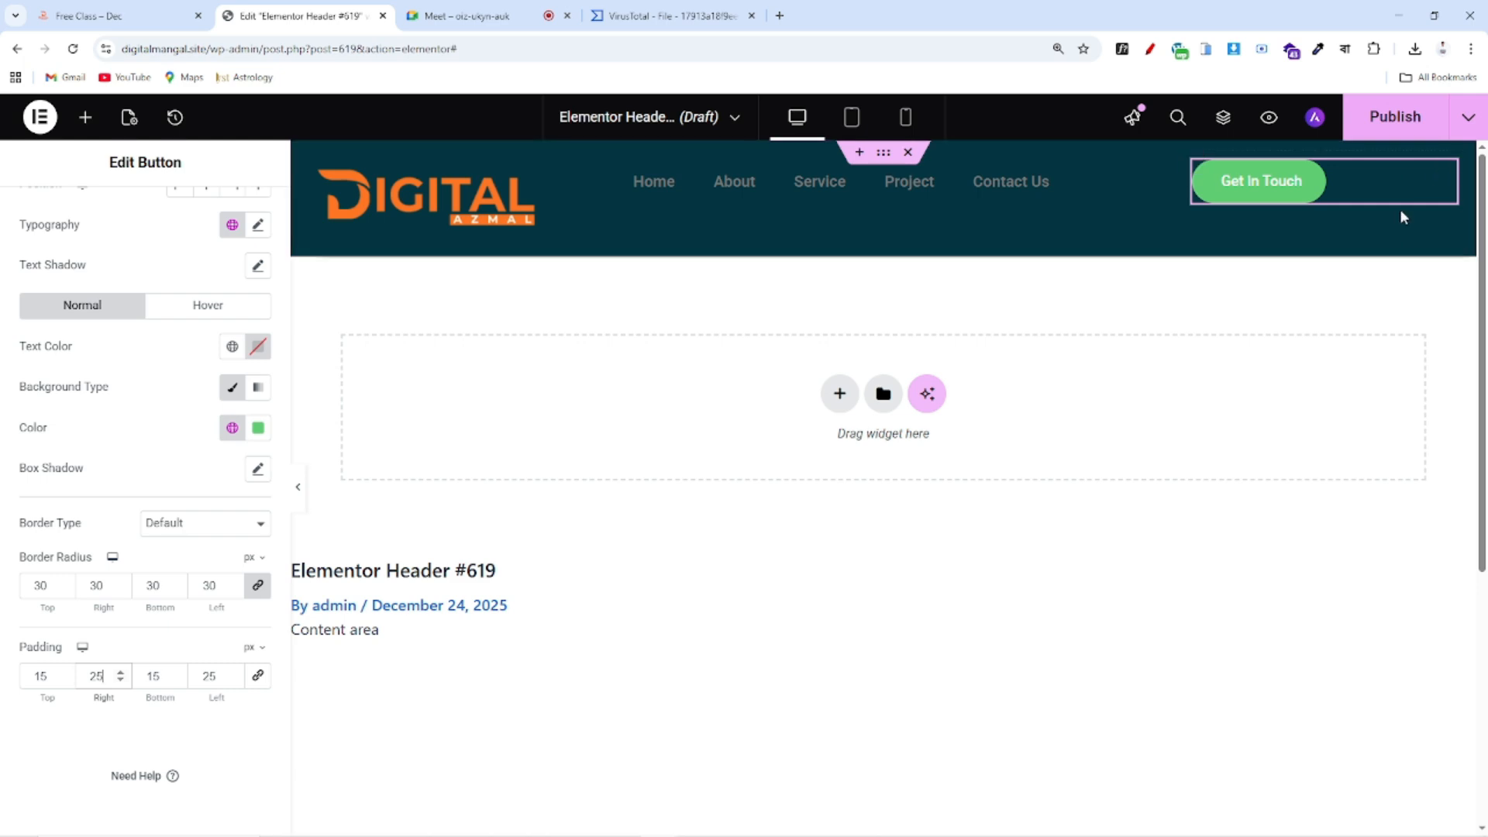
{"action": "left_click", "coordinate": [183, 13]}
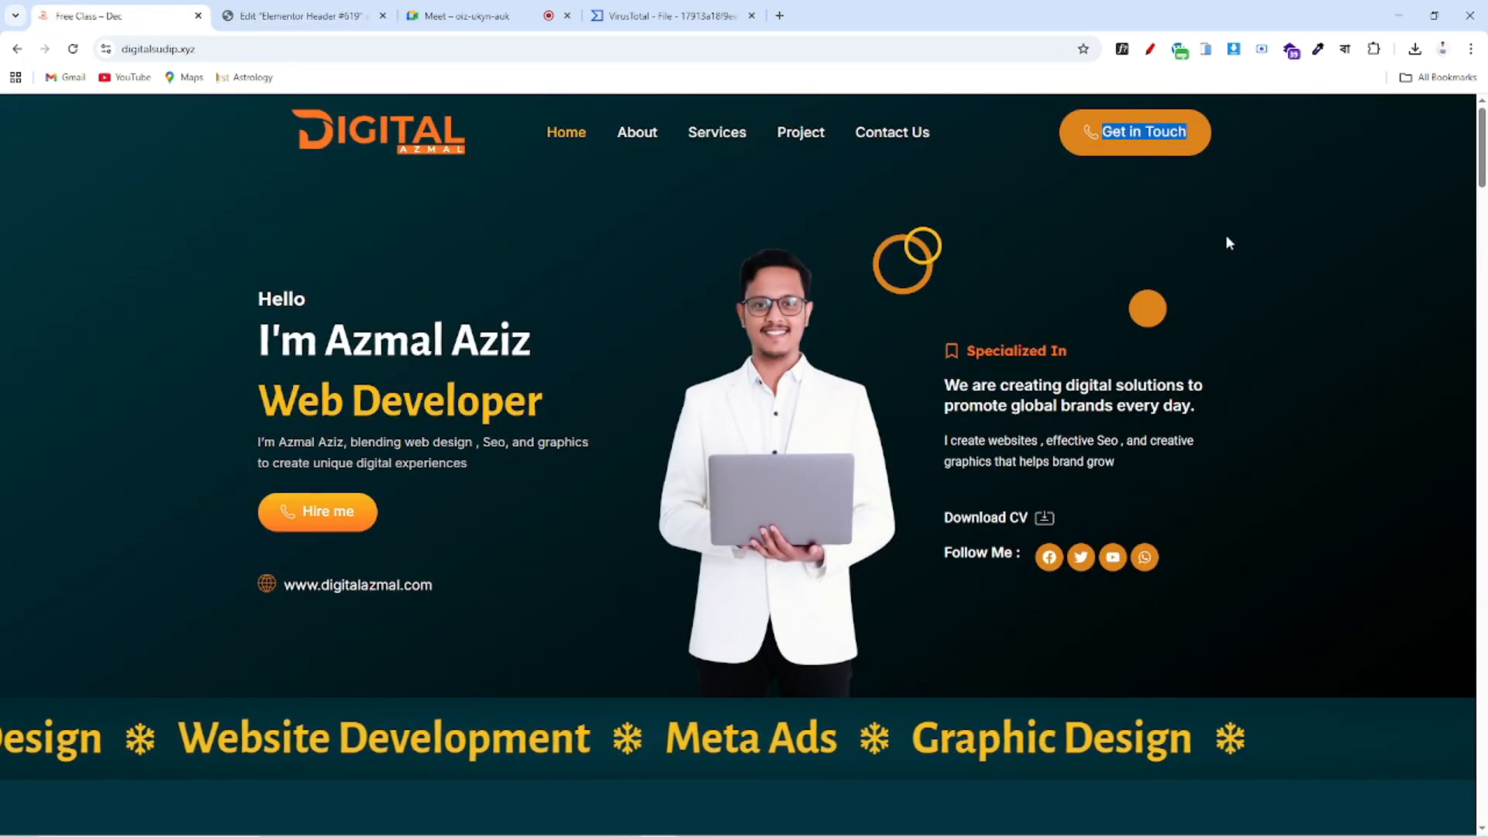
Right-align the button with white text and an orange Color 3 background
{"action": "left_click", "coordinate": [249, 24]}
{"action": "scroll", "coordinate": [133, 331], "scroll_direction": "up", "scroll_amount": 3}
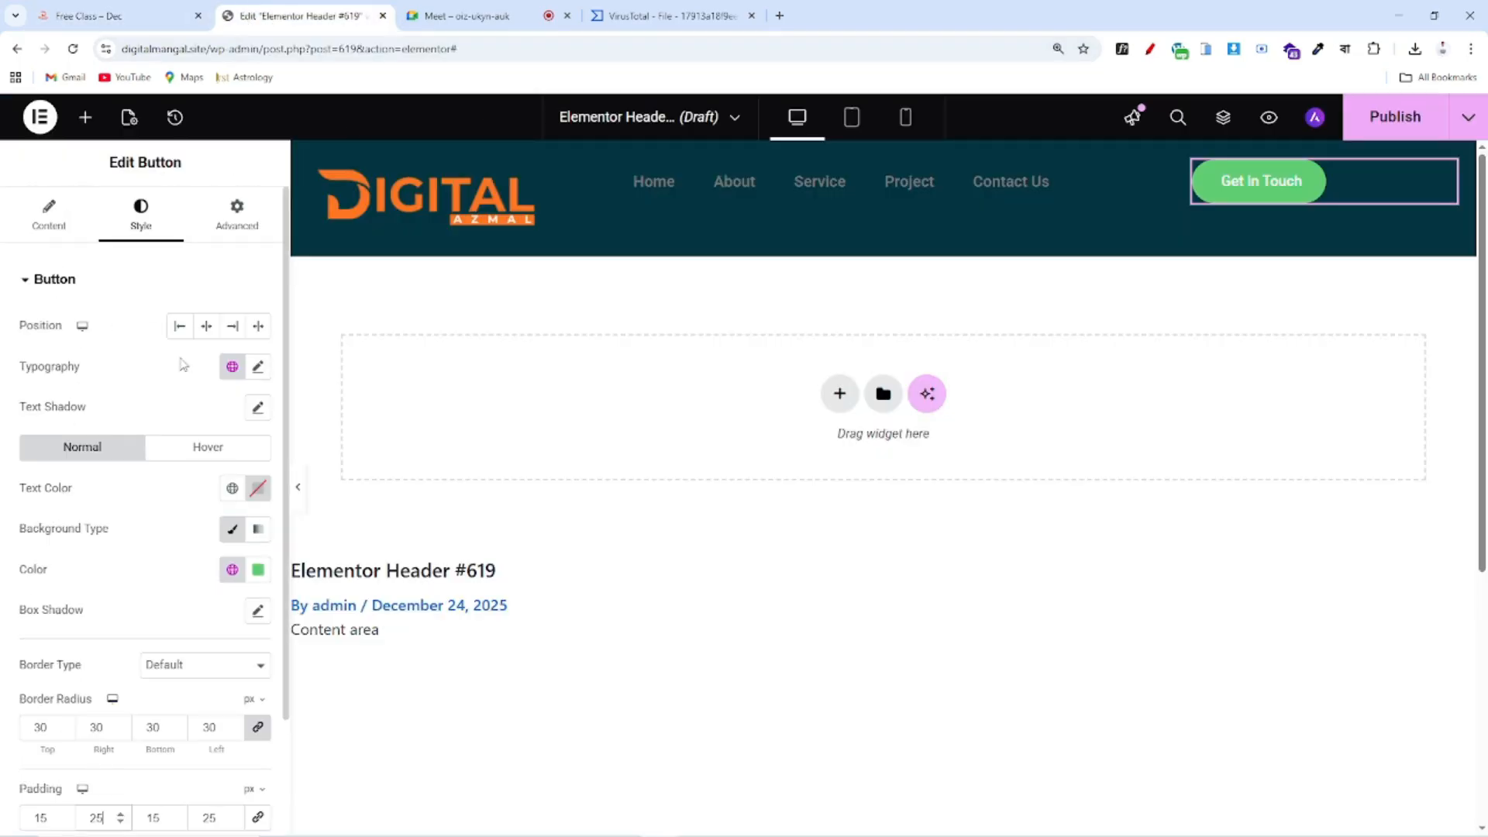
{"action": "left_click", "coordinate": [233, 326]}
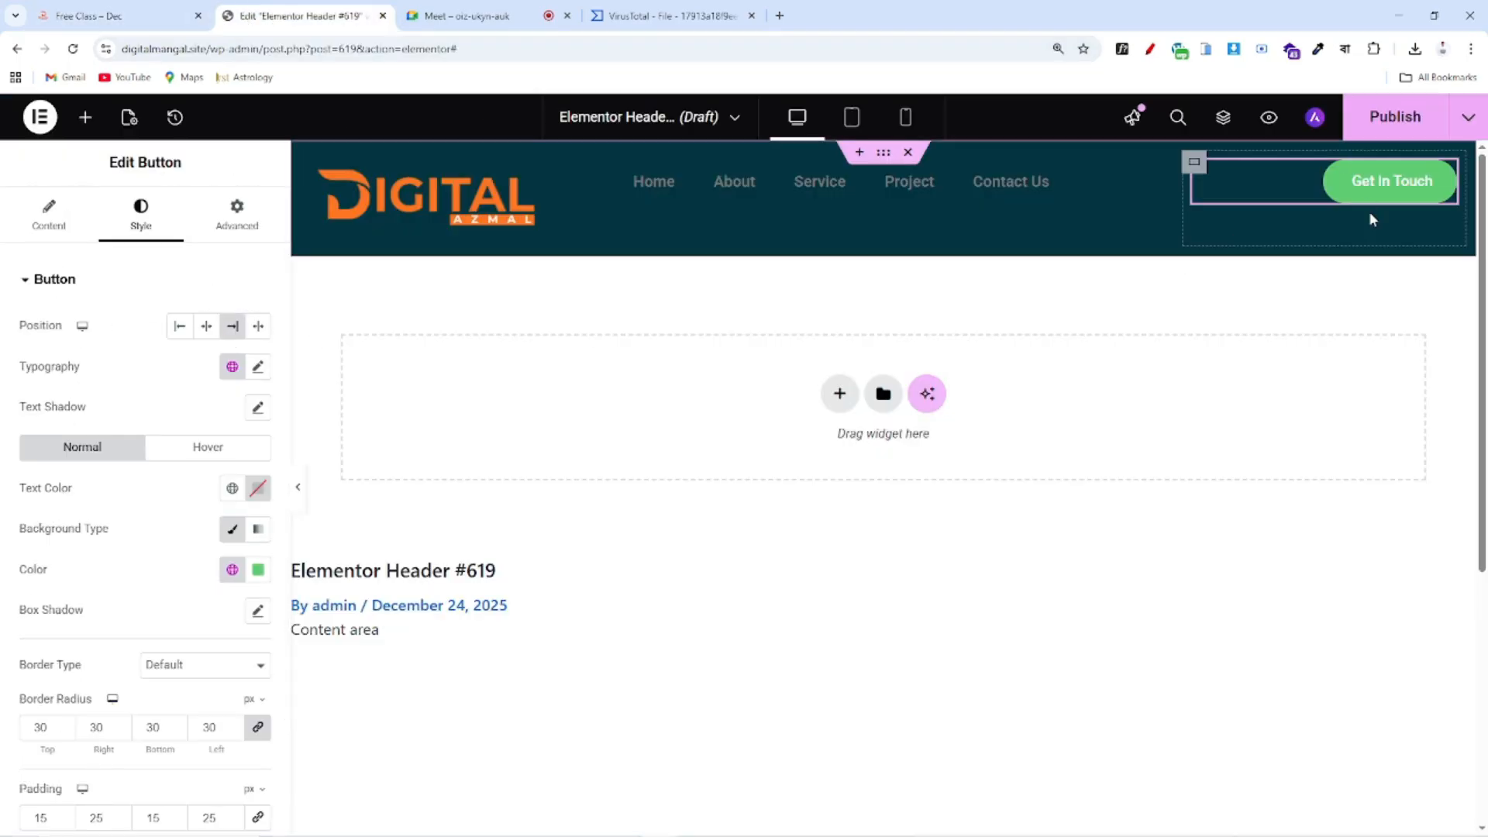
{"action": "scroll", "coordinate": [475, 458], "scroll_direction": "down", "scroll_amount": 1}
{"action": "scroll", "coordinate": [778, 456], "scroll_direction": "up", "scroll_amount": 1}
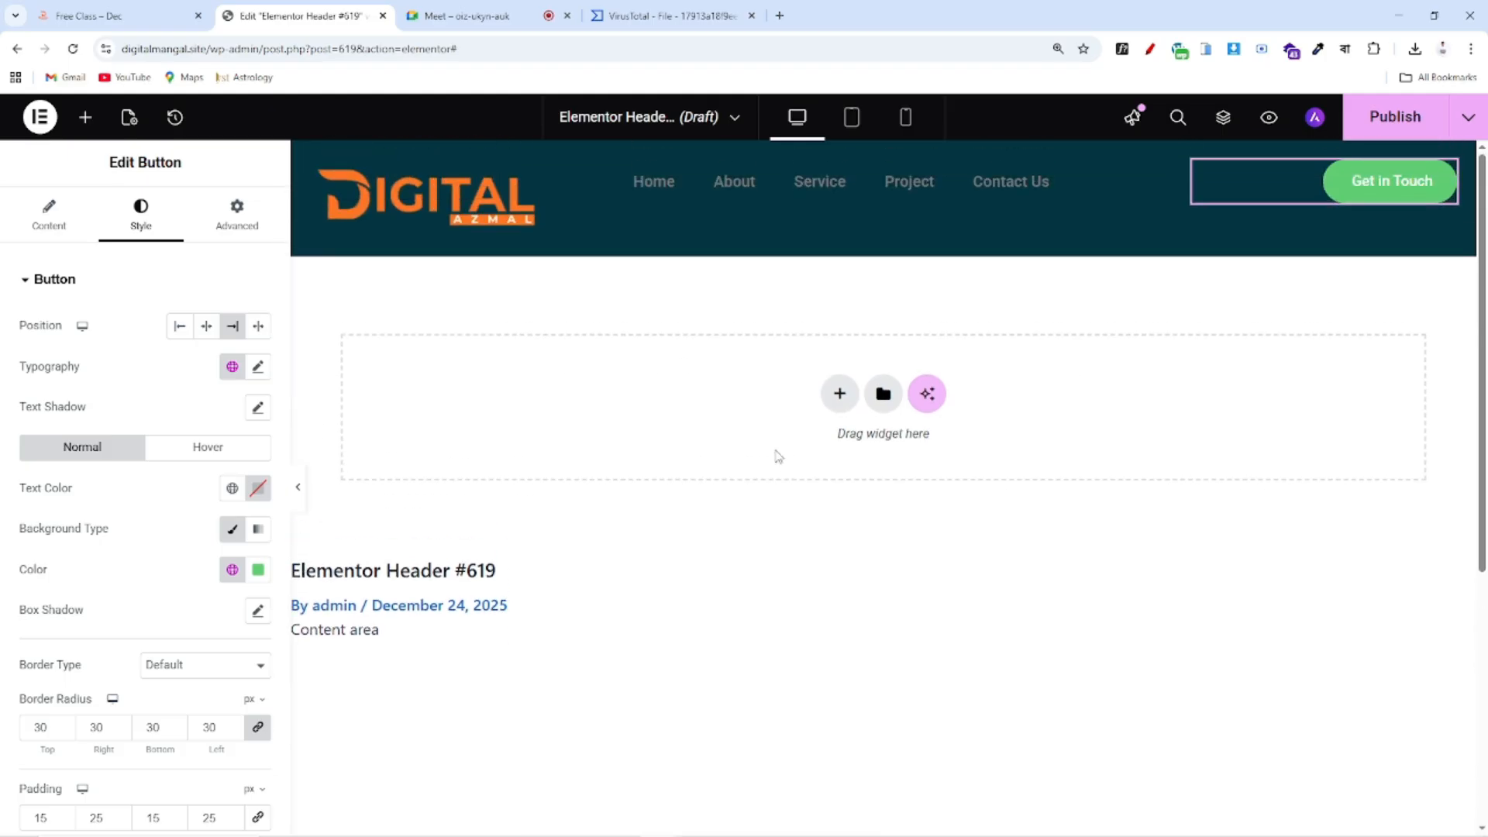
{"action": "left_click", "coordinate": [257, 488]}
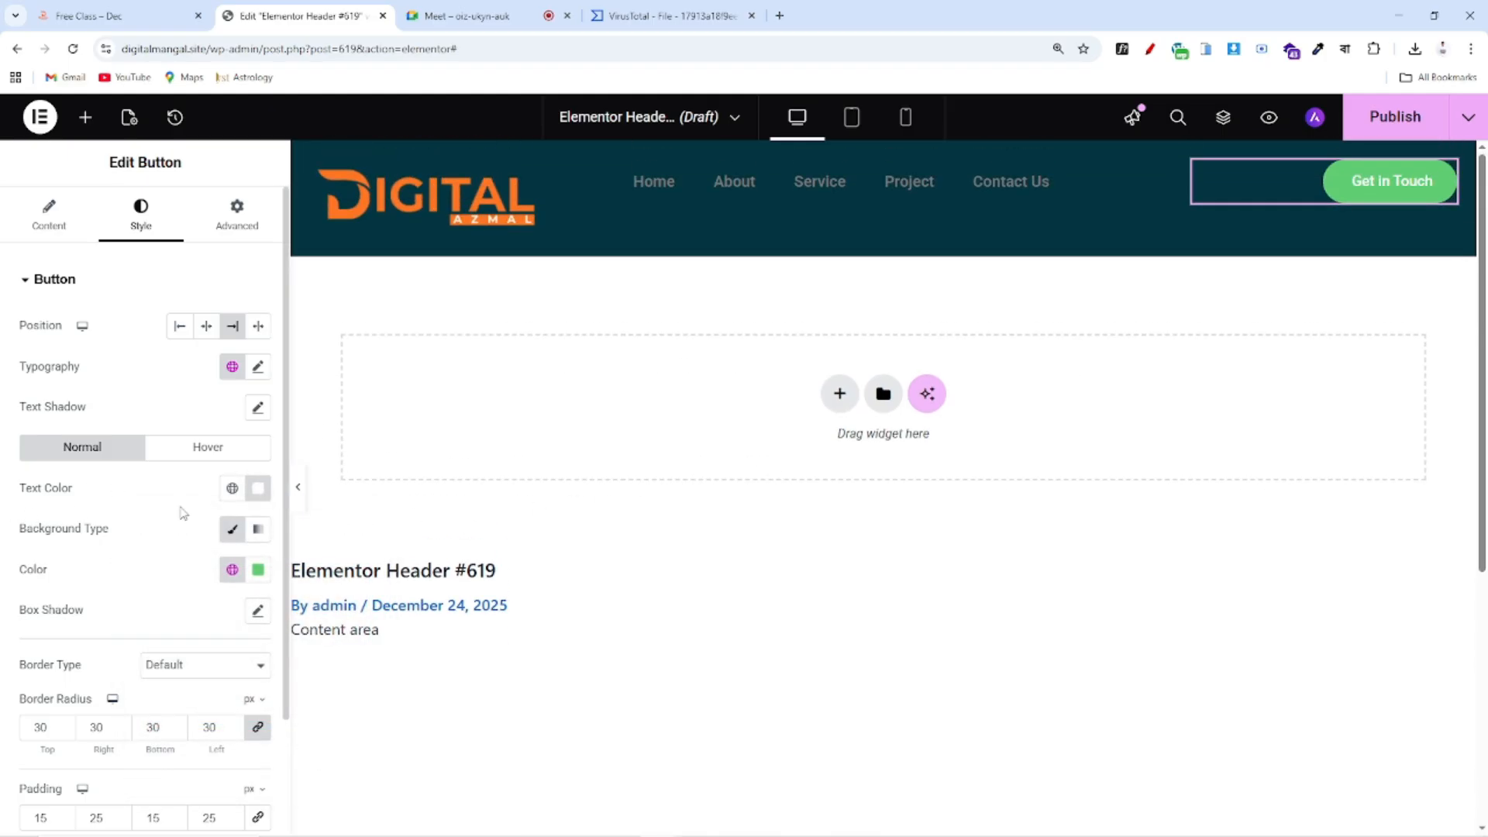
{"action": "left_click", "coordinate": [232, 575]}
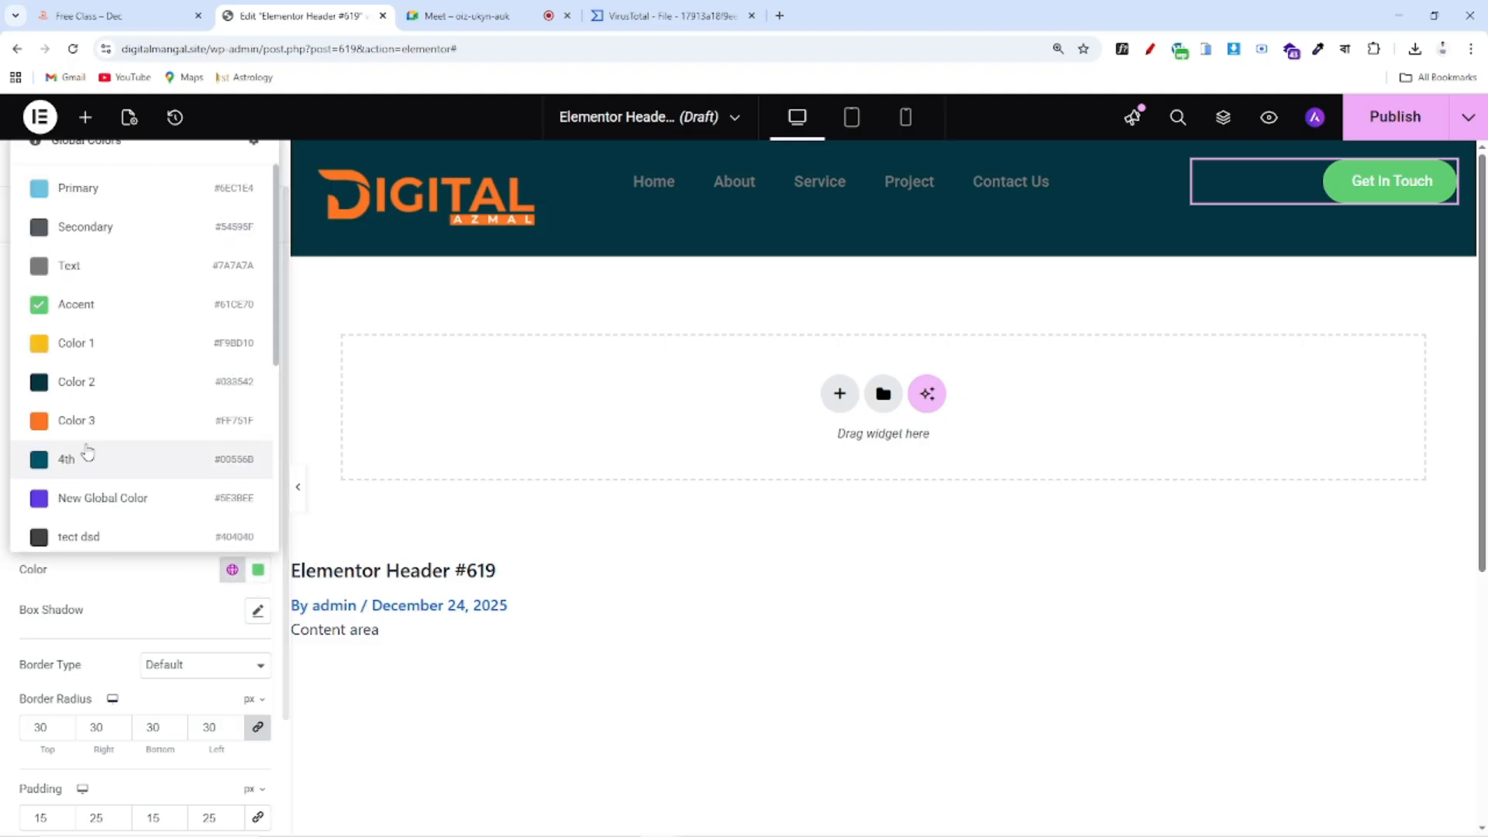
{"action": "left_click", "coordinate": [89, 420]}
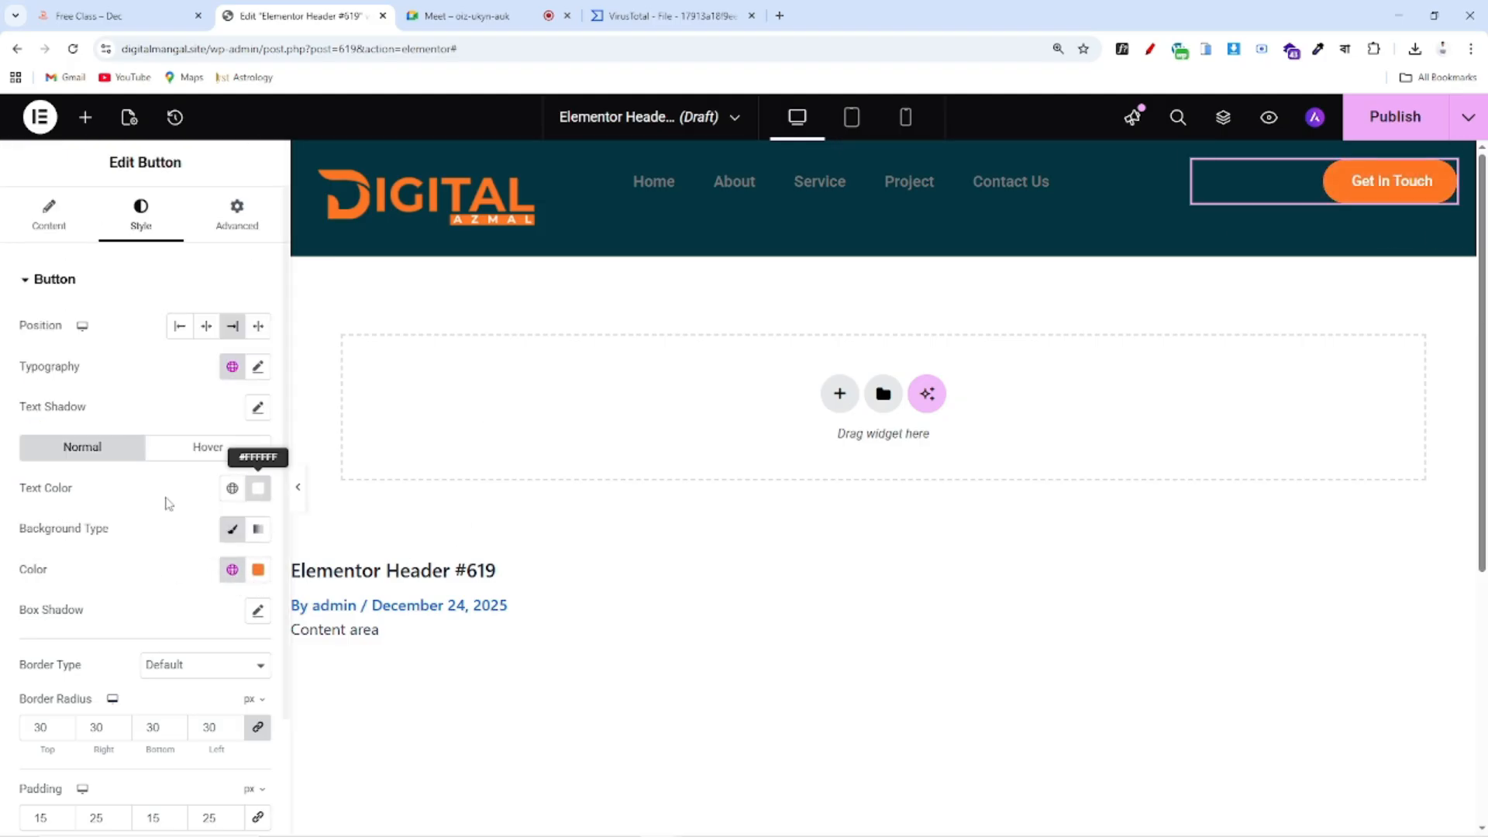
Give the button a solid 2 px border in orange Color 3
{"action": "scroll", "coordinate": [144, 608], "scroll_direction": "down", "scroll_amount": 1}
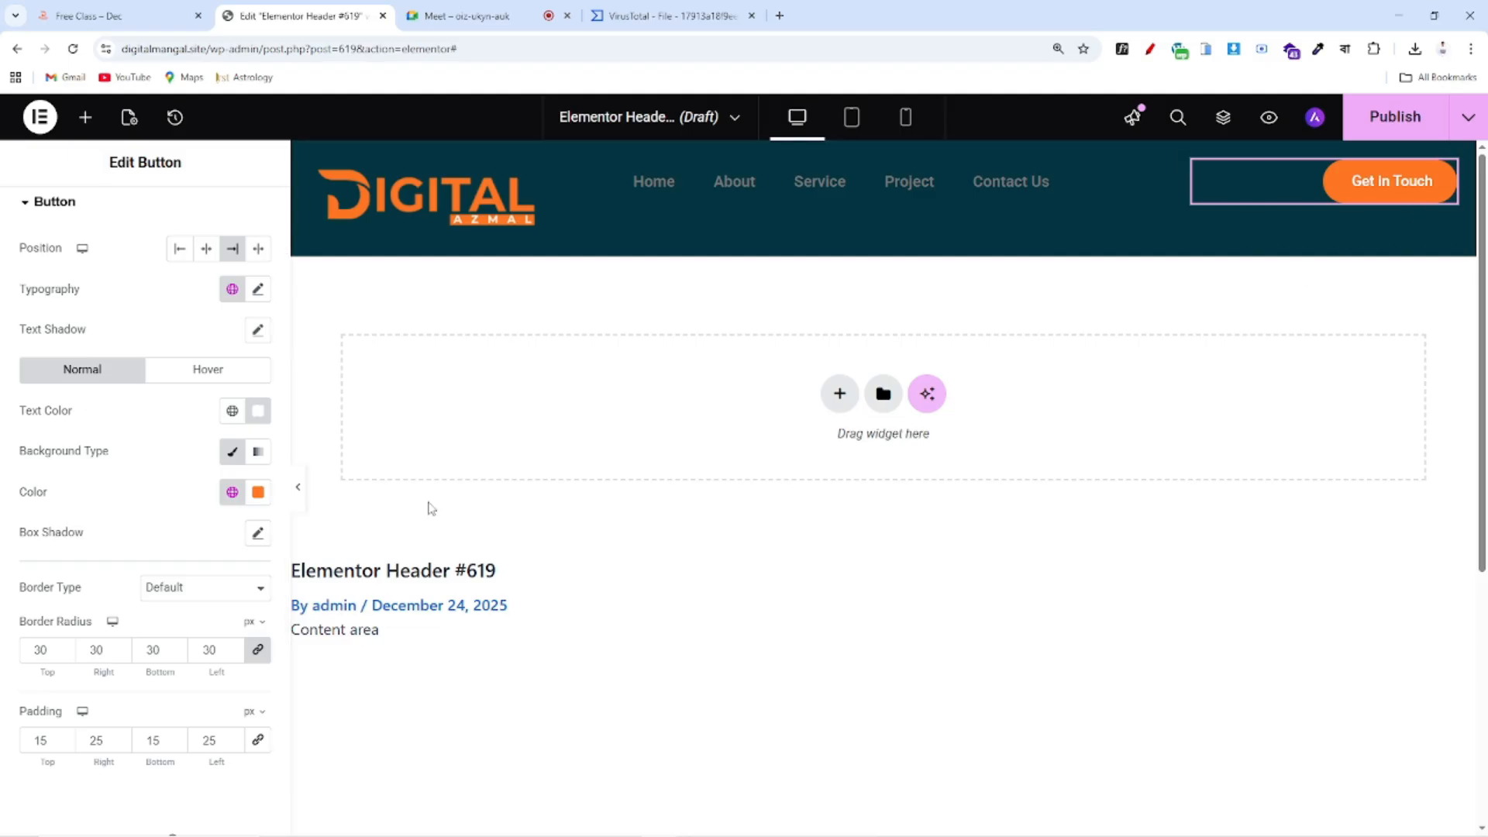
{"action": "left_click", "coordinate": [183, 591]}
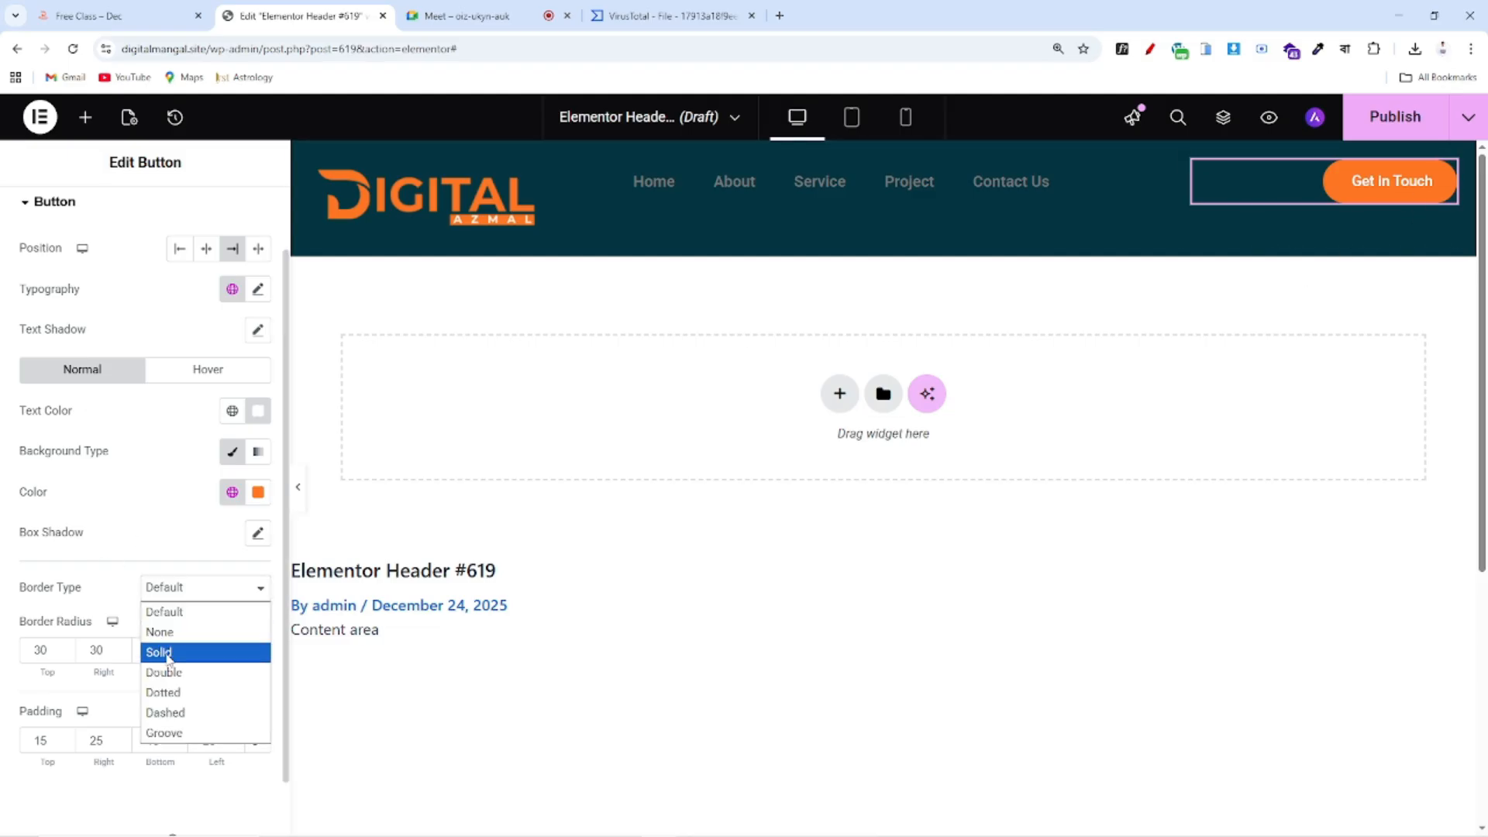
{"action": "left_click", "coordinate": [170, 654]}
{"action": "left_click", "coordinate": [62, 650]}
{"action": "left_click", "coordinate": [65, 647]}
{"action": "left_click", "coordinate": [235, 707]}
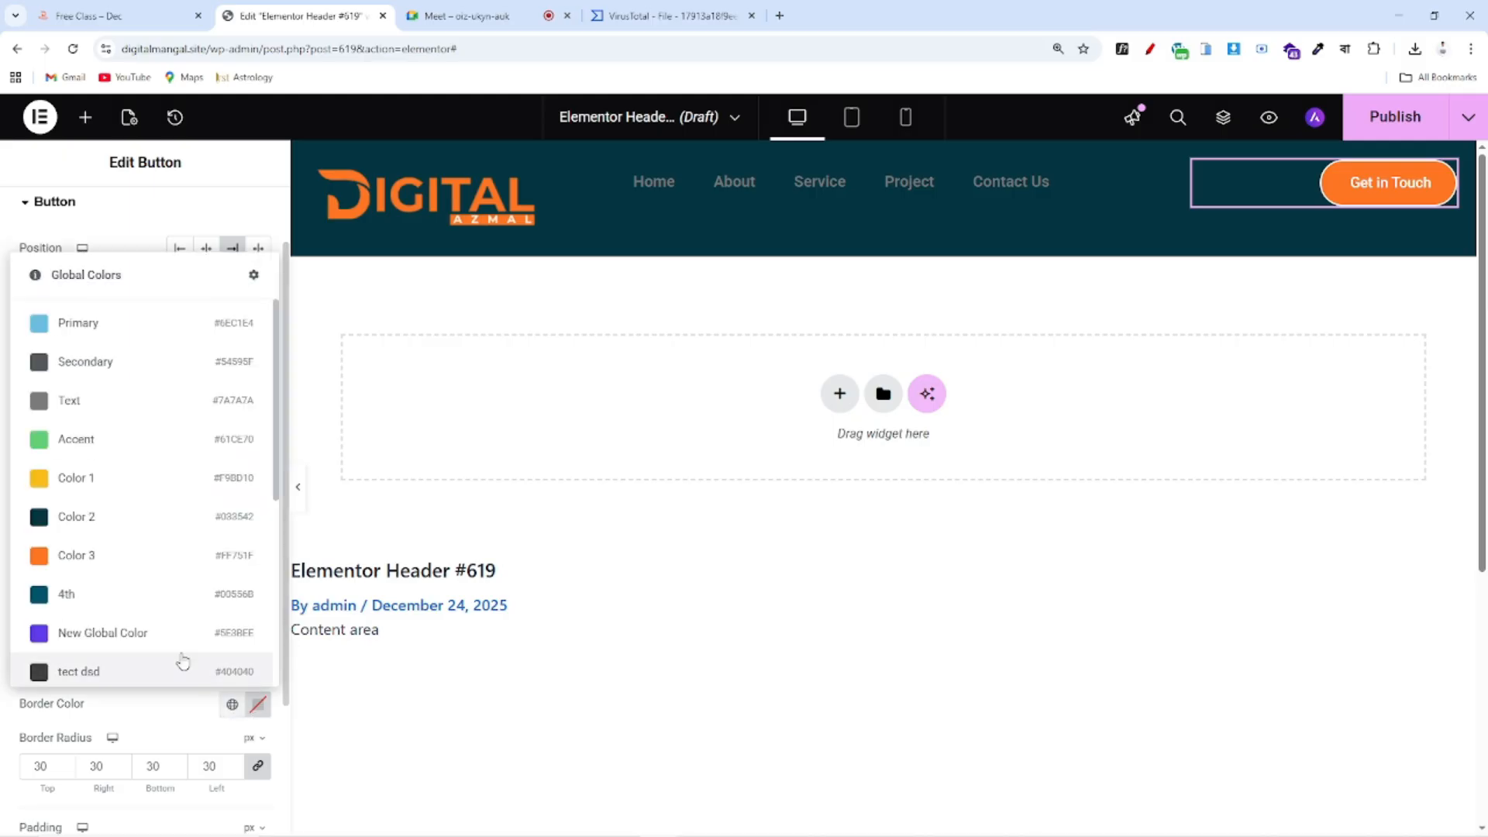
{"action": "left_click", "coordinate": [86, 555]}
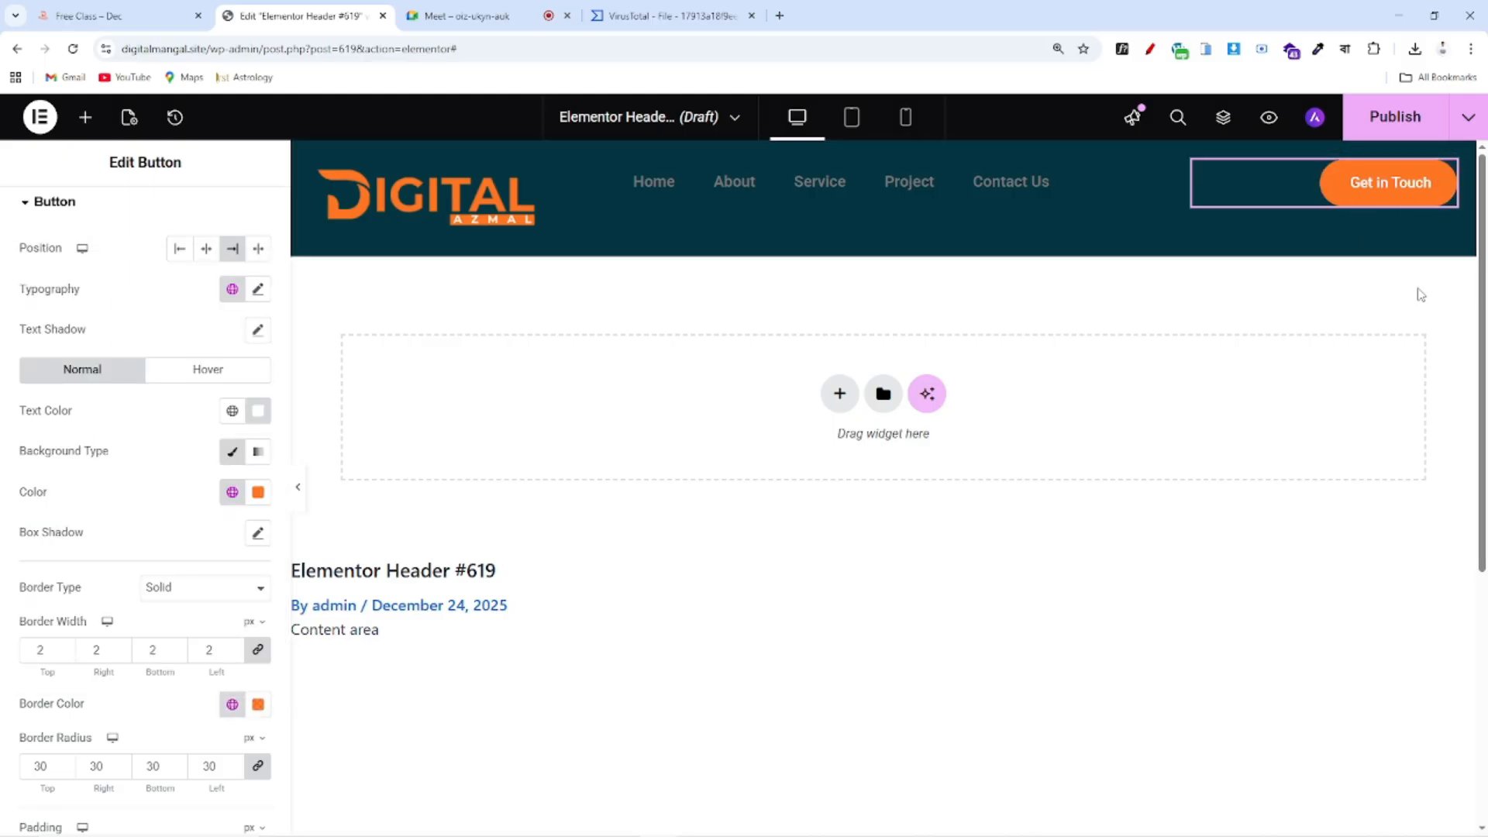
{"action": "scroll", "coordinate": [99, 554], "scroll_direction": "down", "scroll_amount": 2}
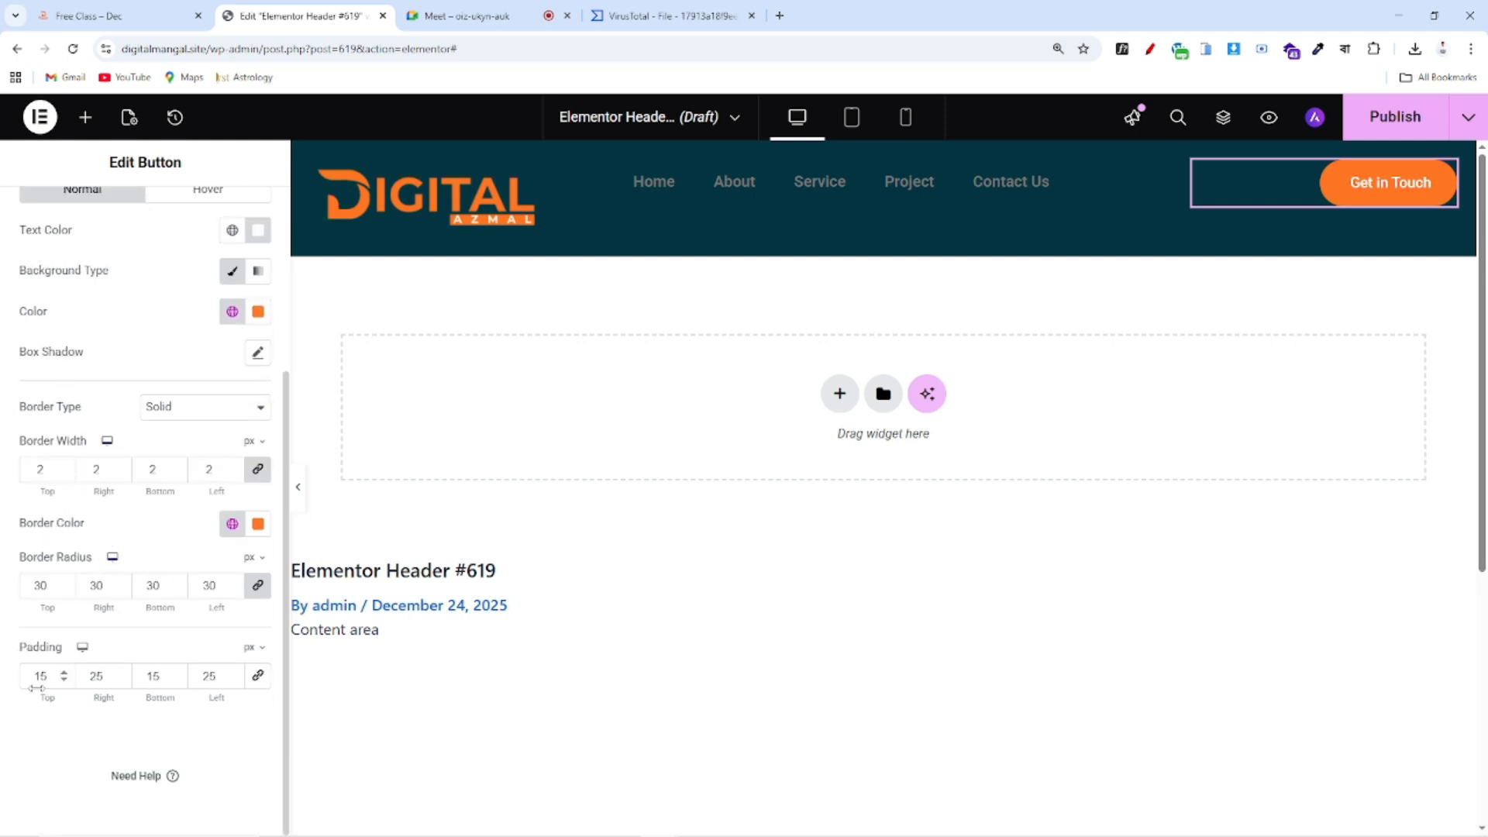
{"action": "scroll", "coordinate": [86, 620], "scroll_direction": "up", "scroll_amount": 3}
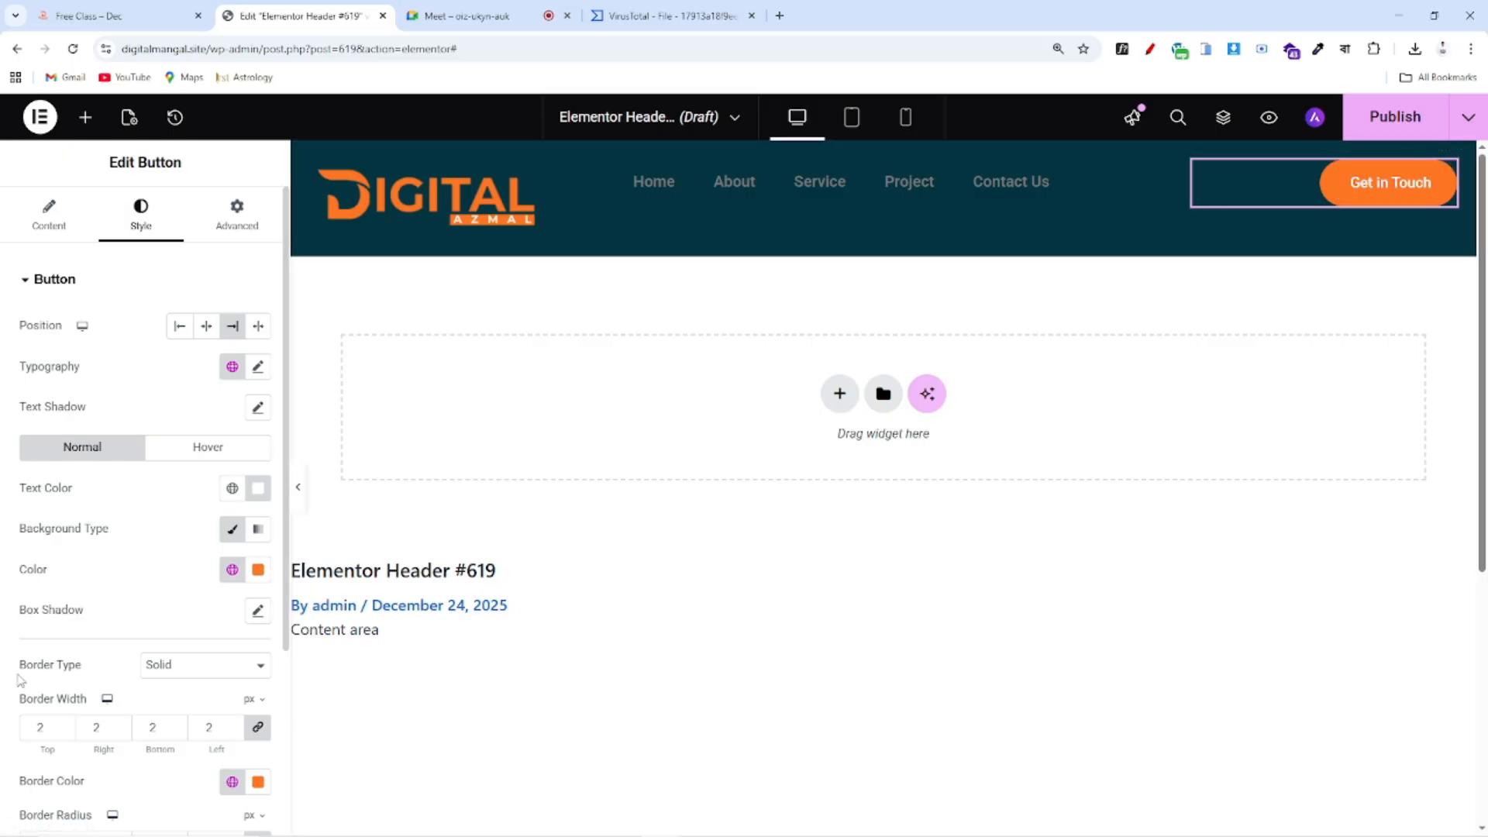
On hover, make the button text orange, set the background alpha to 0, and add the Grow animation
{"action": "scroll", "coordinate": [19, 680], "scroll_direction": "down", "scroll_amount": 2}
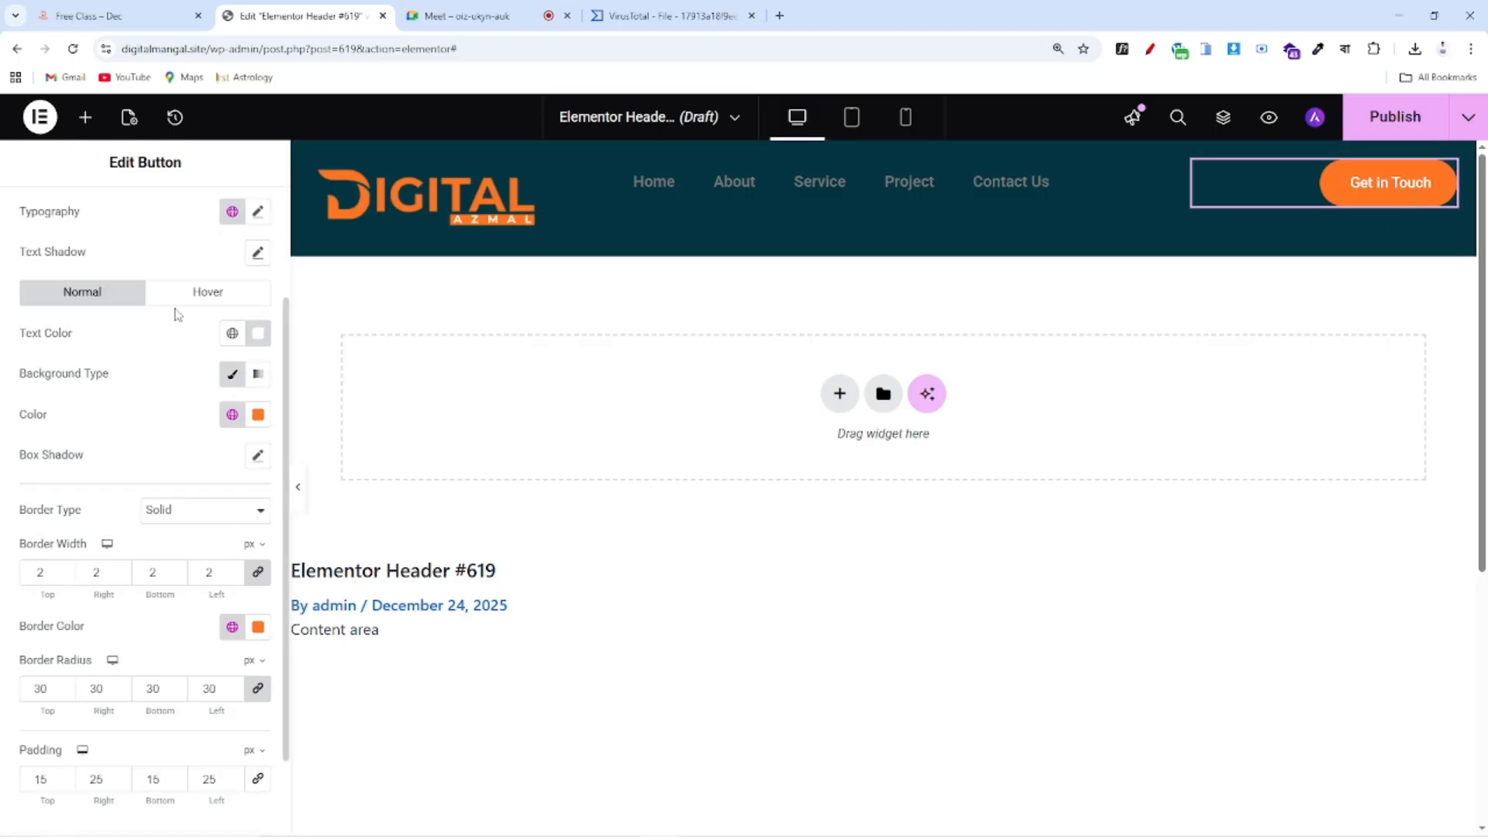
{"action": "left_click", "coordinate": [207, 298]}
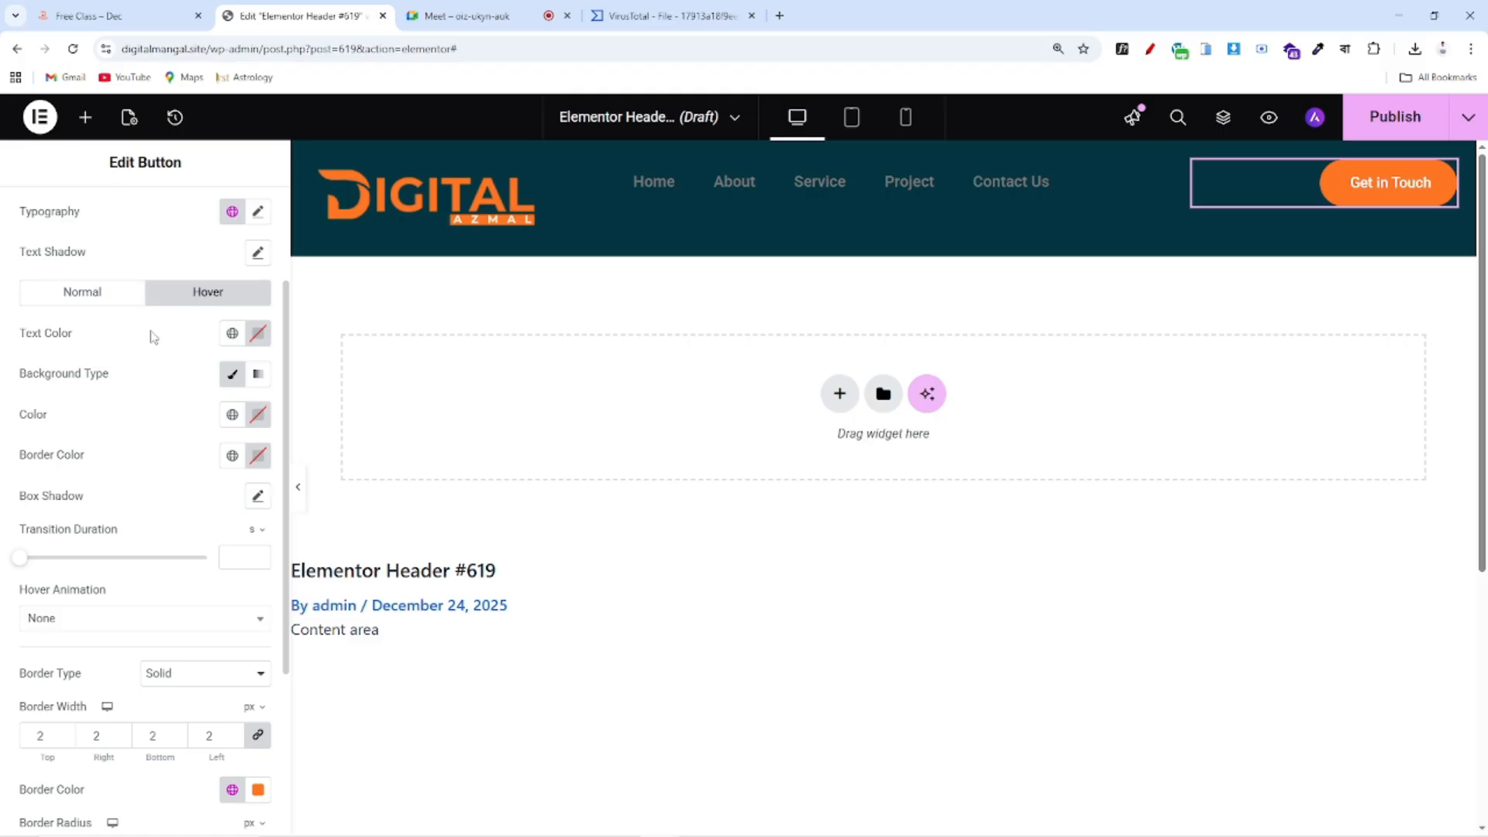
{"action": "left_click", "coordinate": [232, 333]}
{"action": "left_click", "coordinate": [87, 658]}
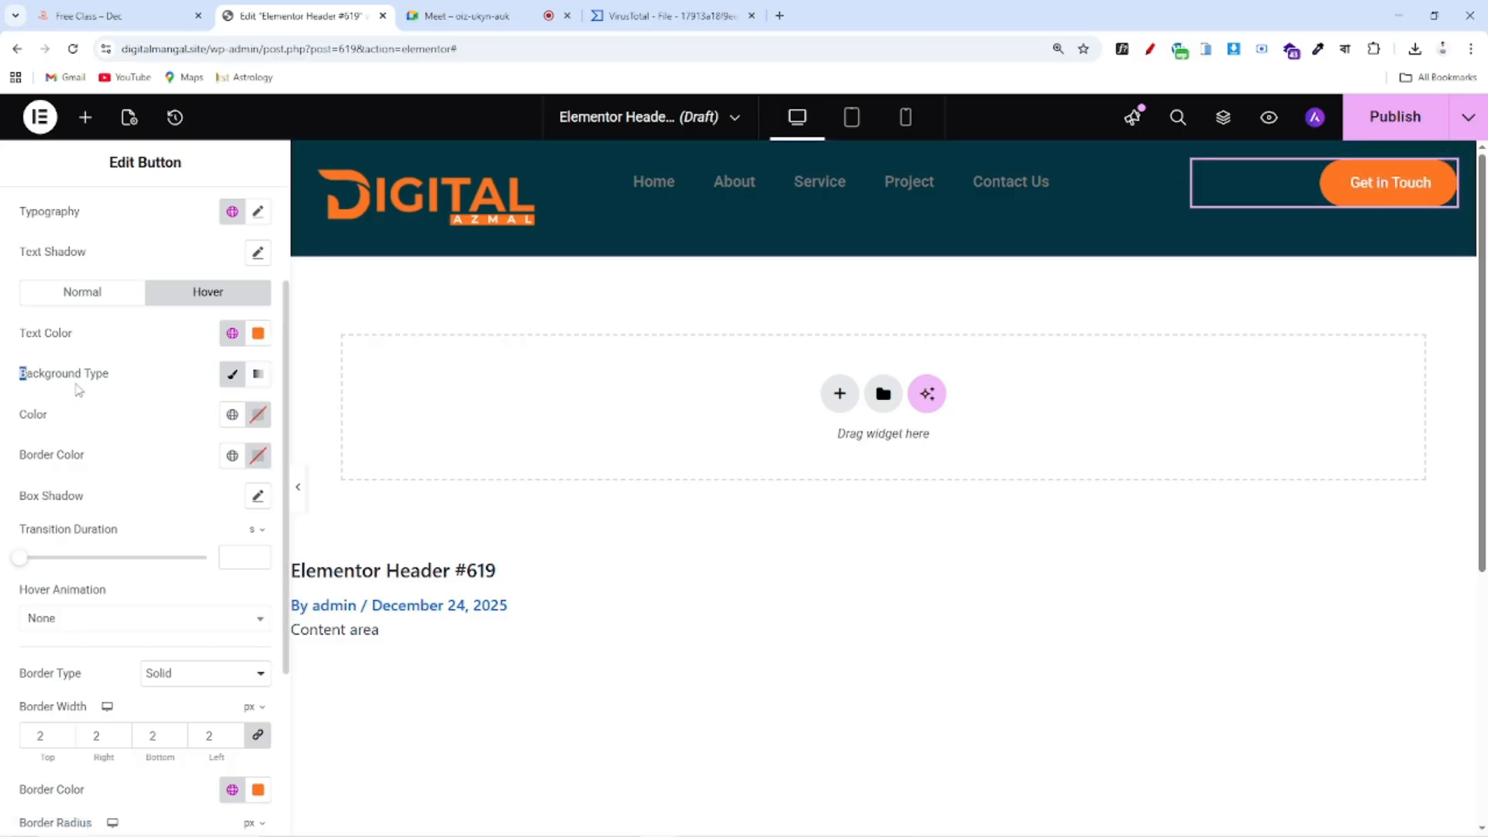
{"action": "left_click_drag", "start_coordinate": [78, 390], "coordinate": [137, 390]}
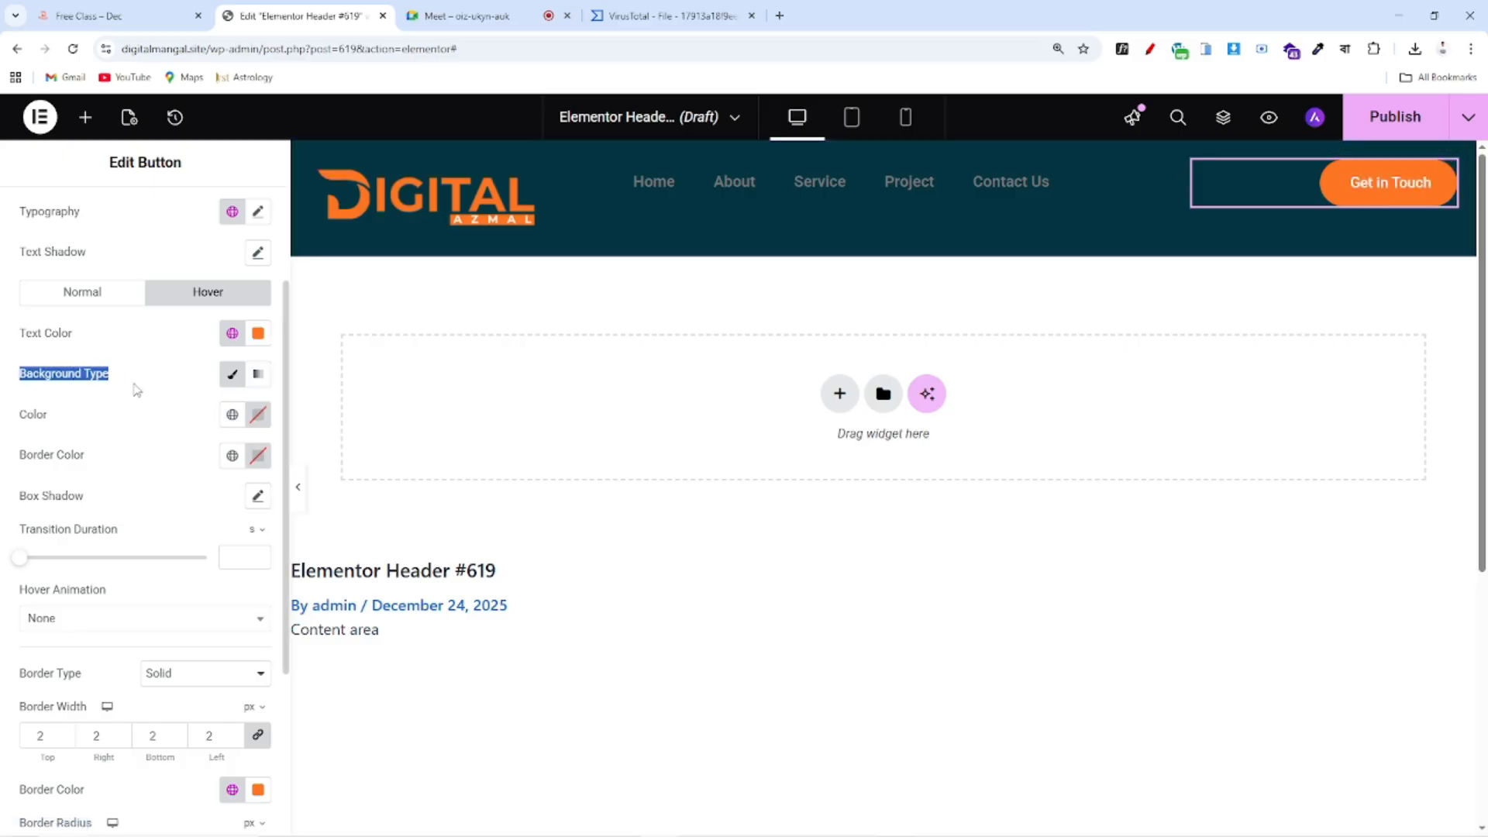
{"action": "left_click", "coordinate": [236, 379]}
{"action": "left_click", "coordinate": [258, 414]}
{"action": "left_click_drag", "start_coordinate": [369, 669], "coordinate": [148, 669]}
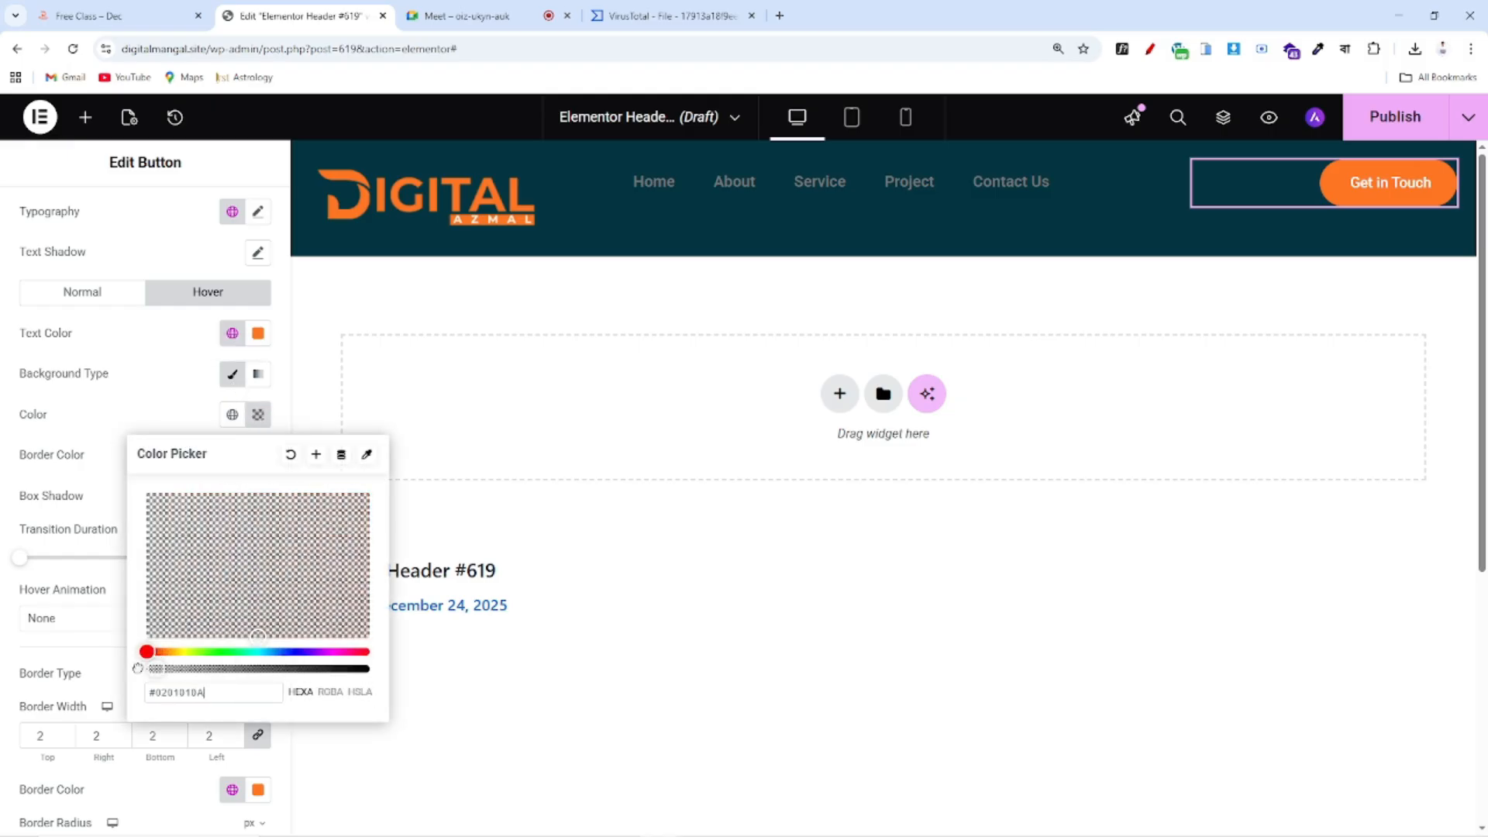
{"action": "left_click", "coordinate": [139, 375]}
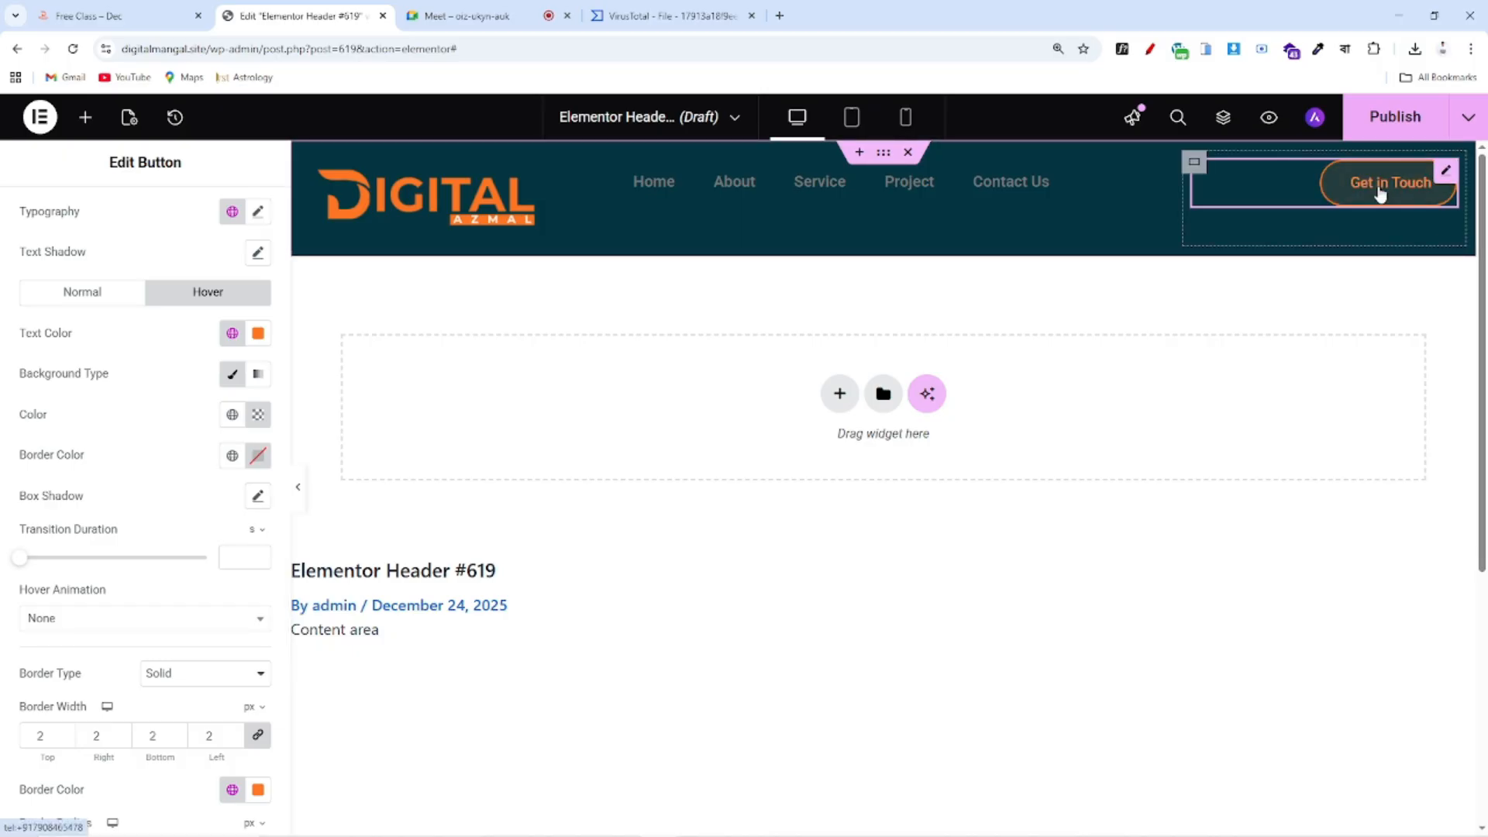
{"action": "scroll", "coordinate": [27, 574], "scroll_direction": "down", "scroll_amount": 1}
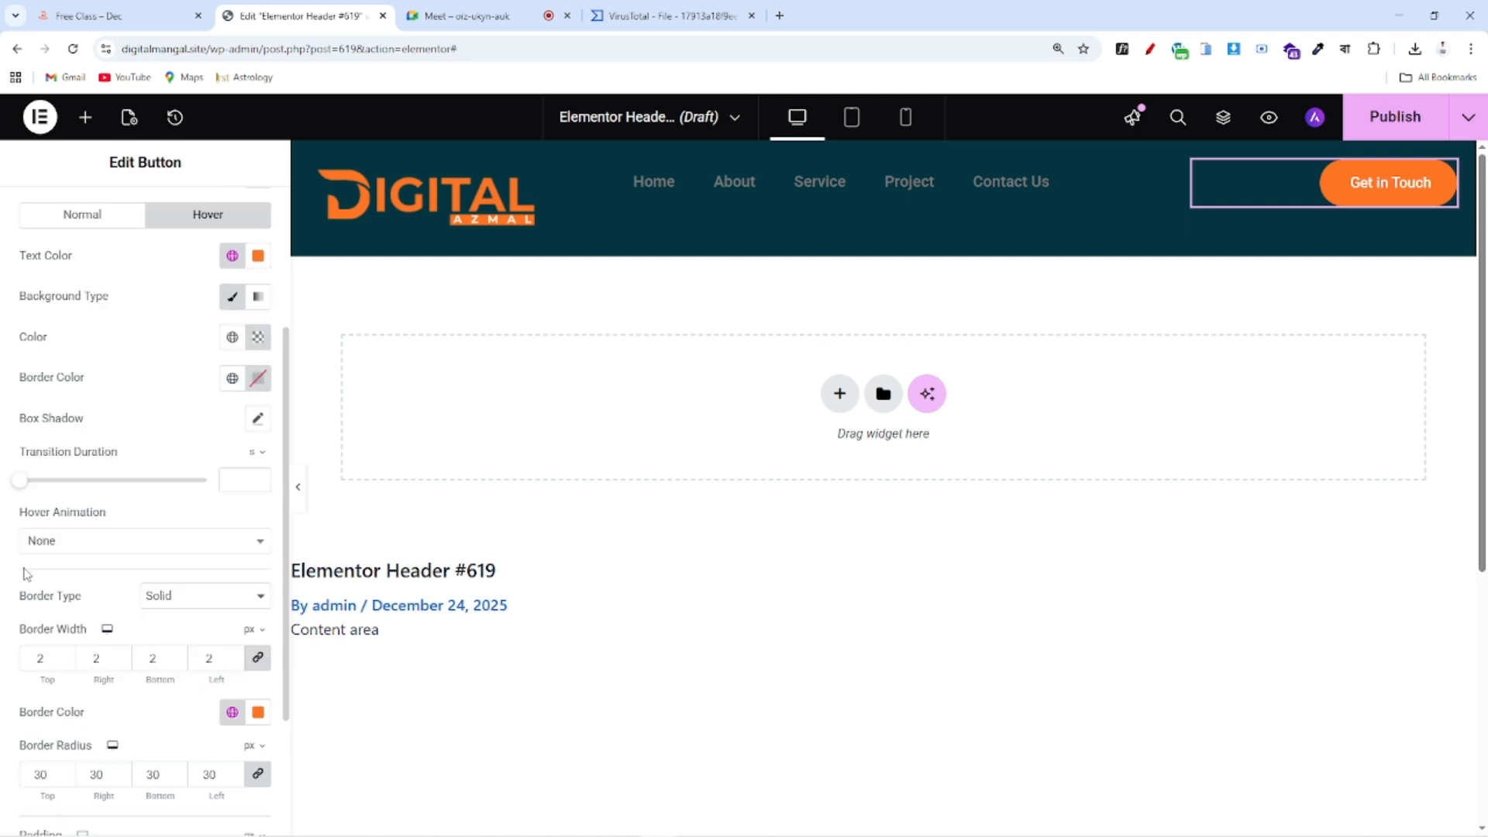
{"action": "left_click", "coordinate": [44, 541]}
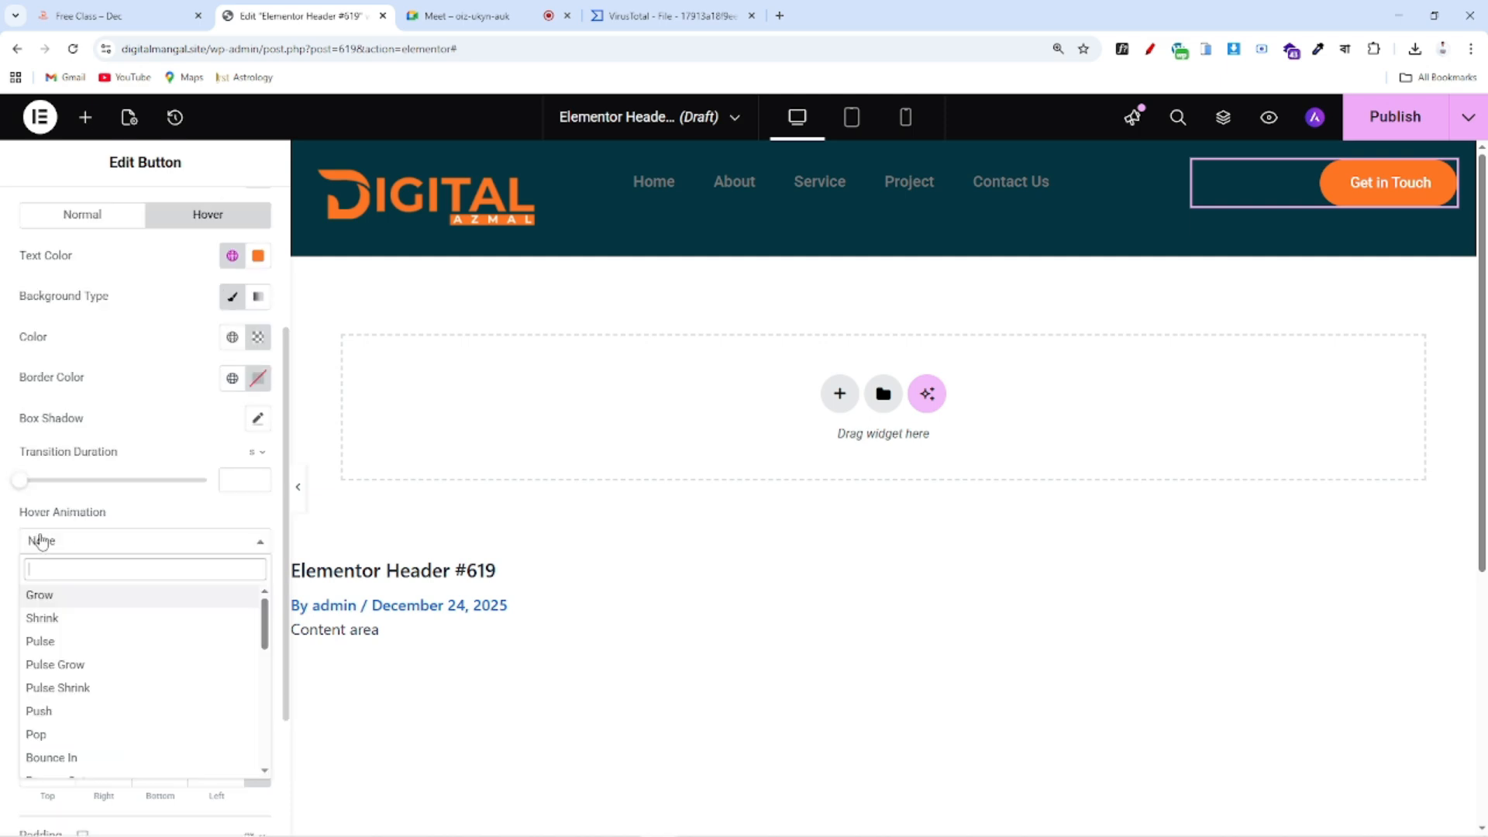
{"action": "left_click", "coordinate": [50, 604]}
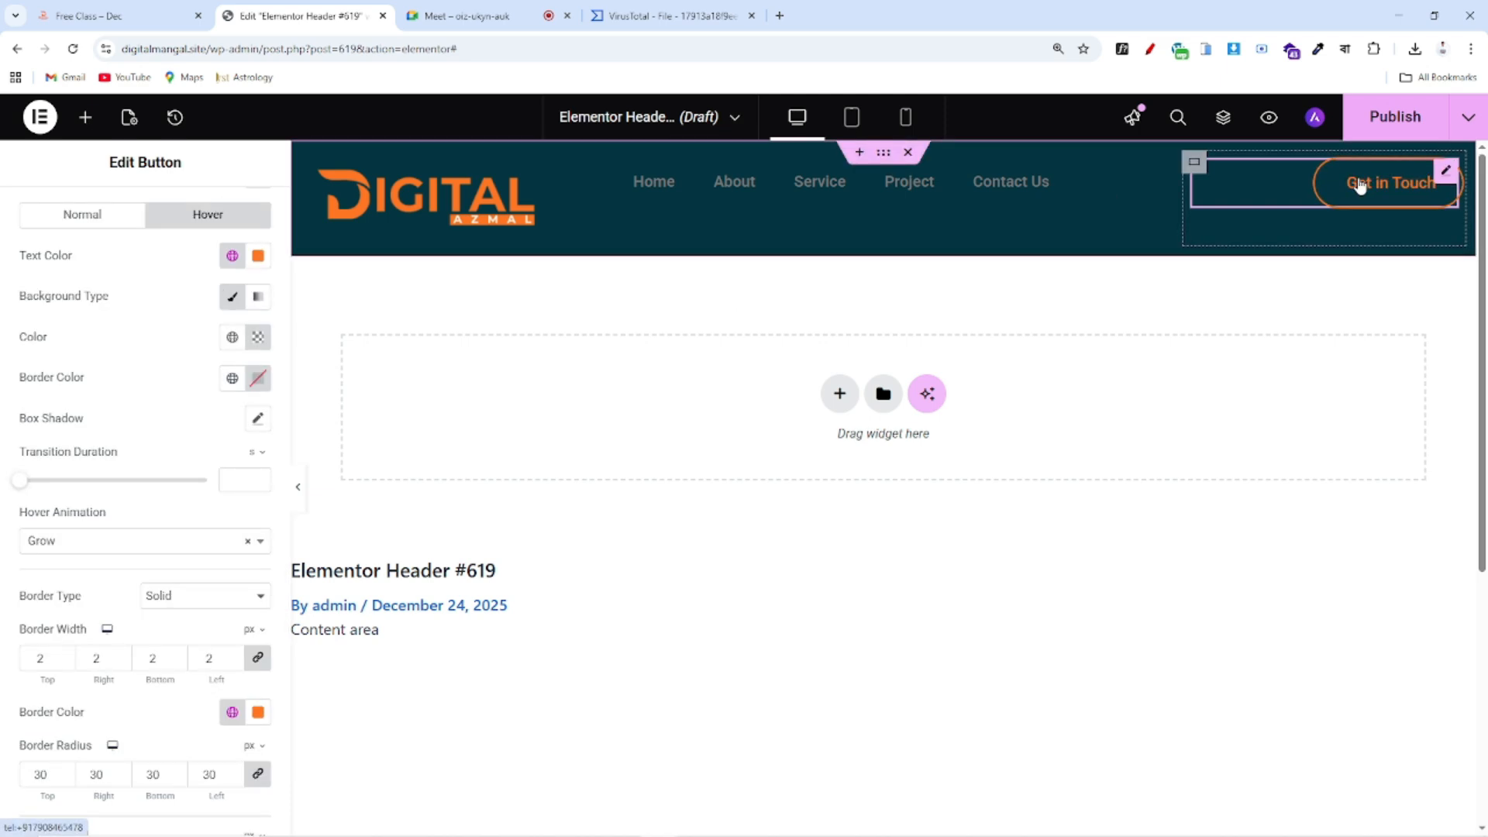
{"action": "scroll", "coordinate": [31, 488], "scroll_direction": "down", "scroll_amount": 3}
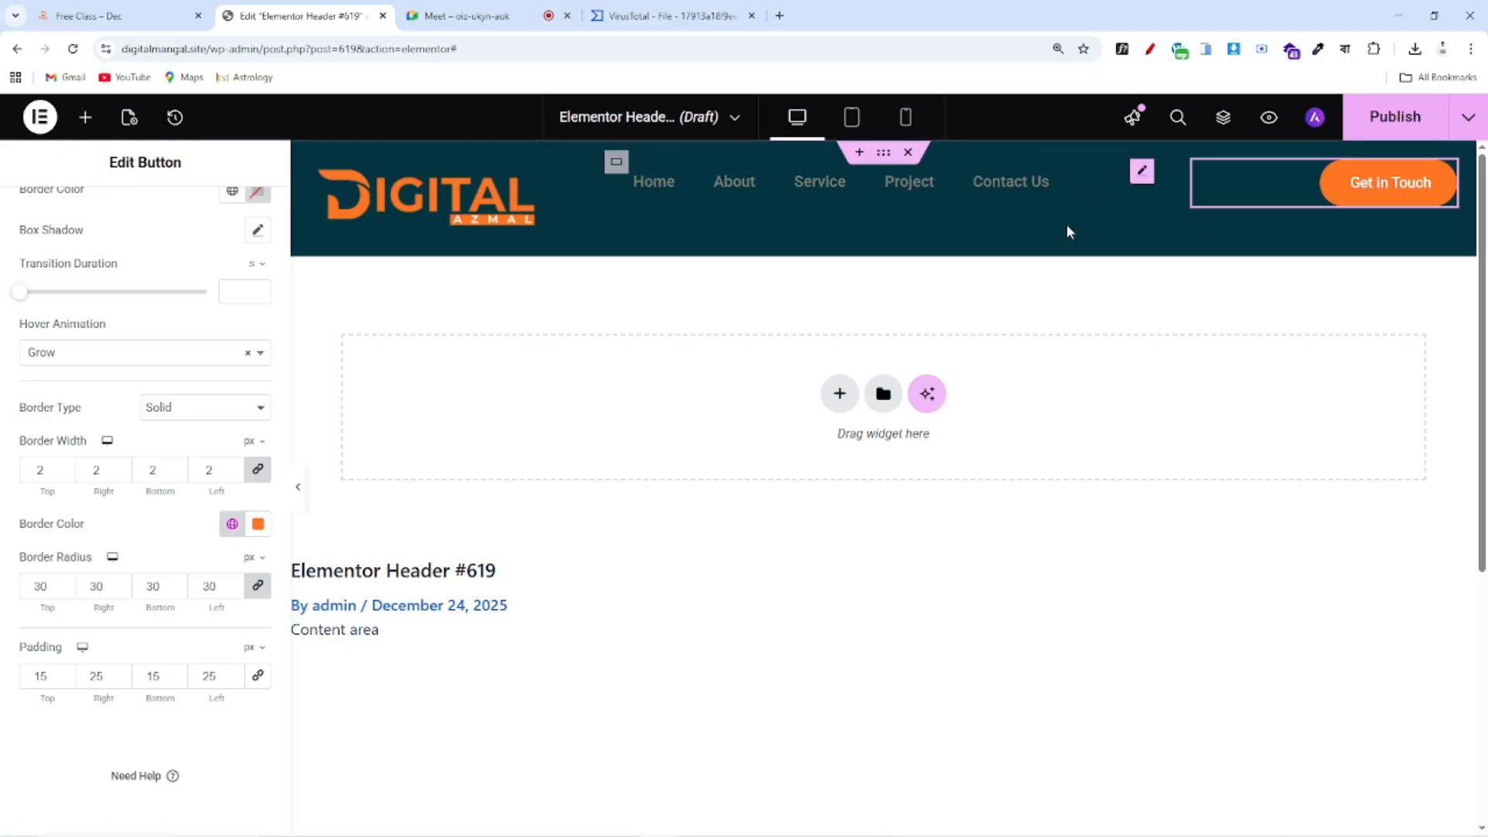
Edit the nav menu widget, keep the Header menu, and keep its layout horizontal
{"action": "left_click", "coordinate": [1142, 175]}
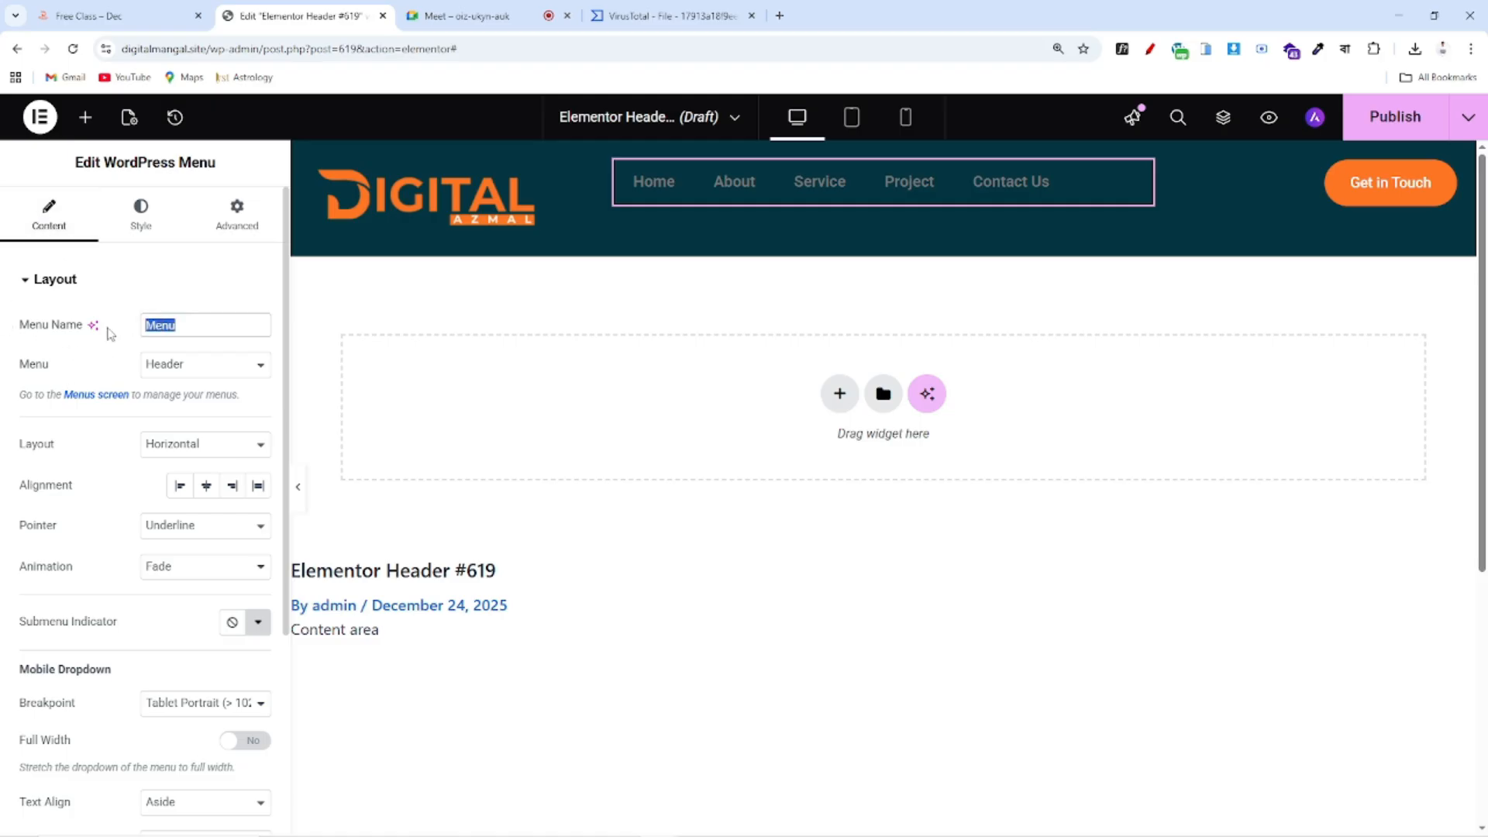
{"action": "left_click", "coordinate": [178, 290]}
{"action": "left_click", "coordinate": [45, 282]}
{"action": "left_click", "coordinate": [184, 379]}
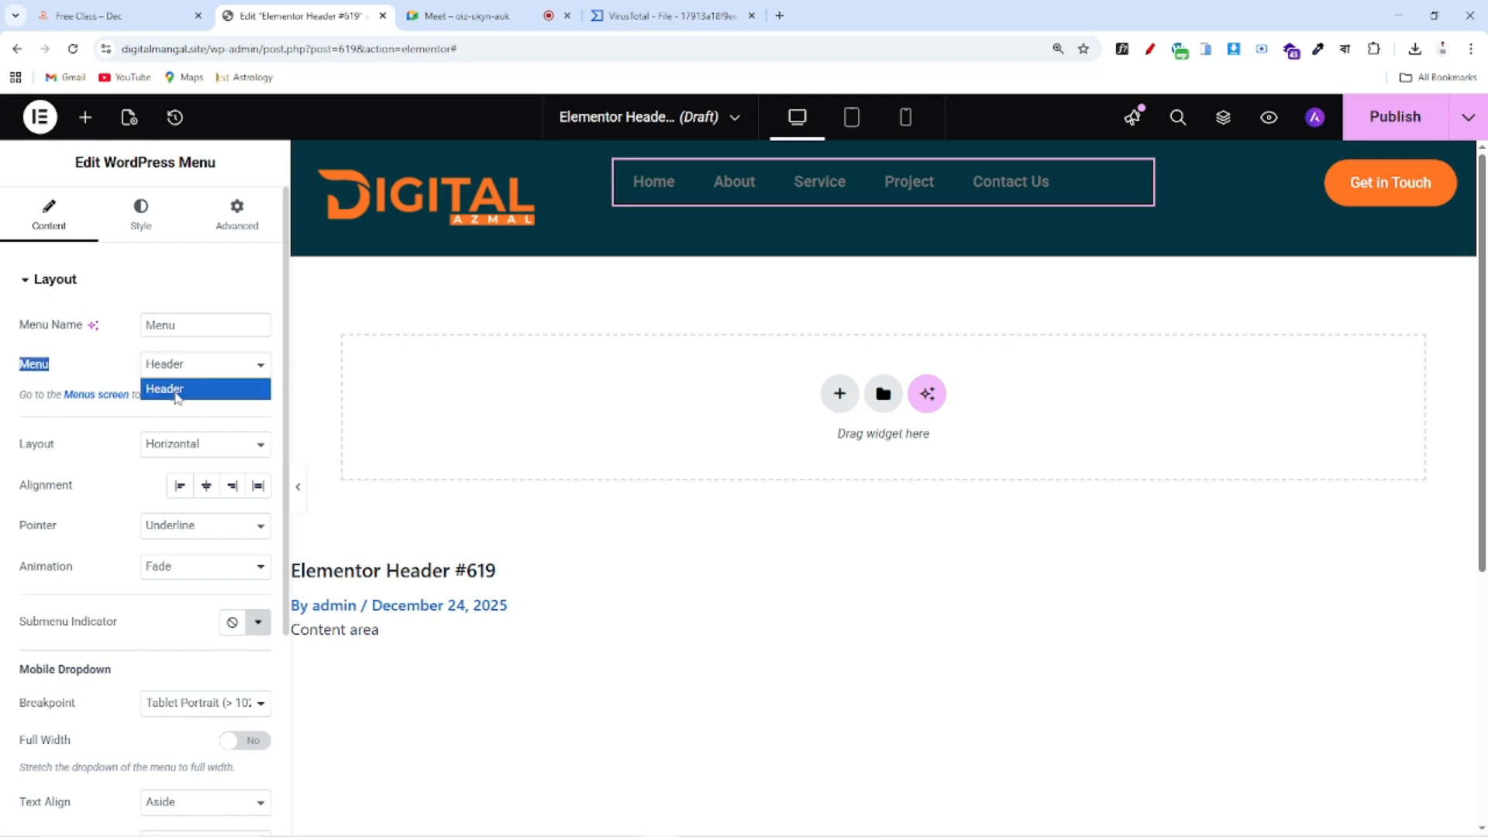
{"action": "left_click", "coordinate": [178, 394]}
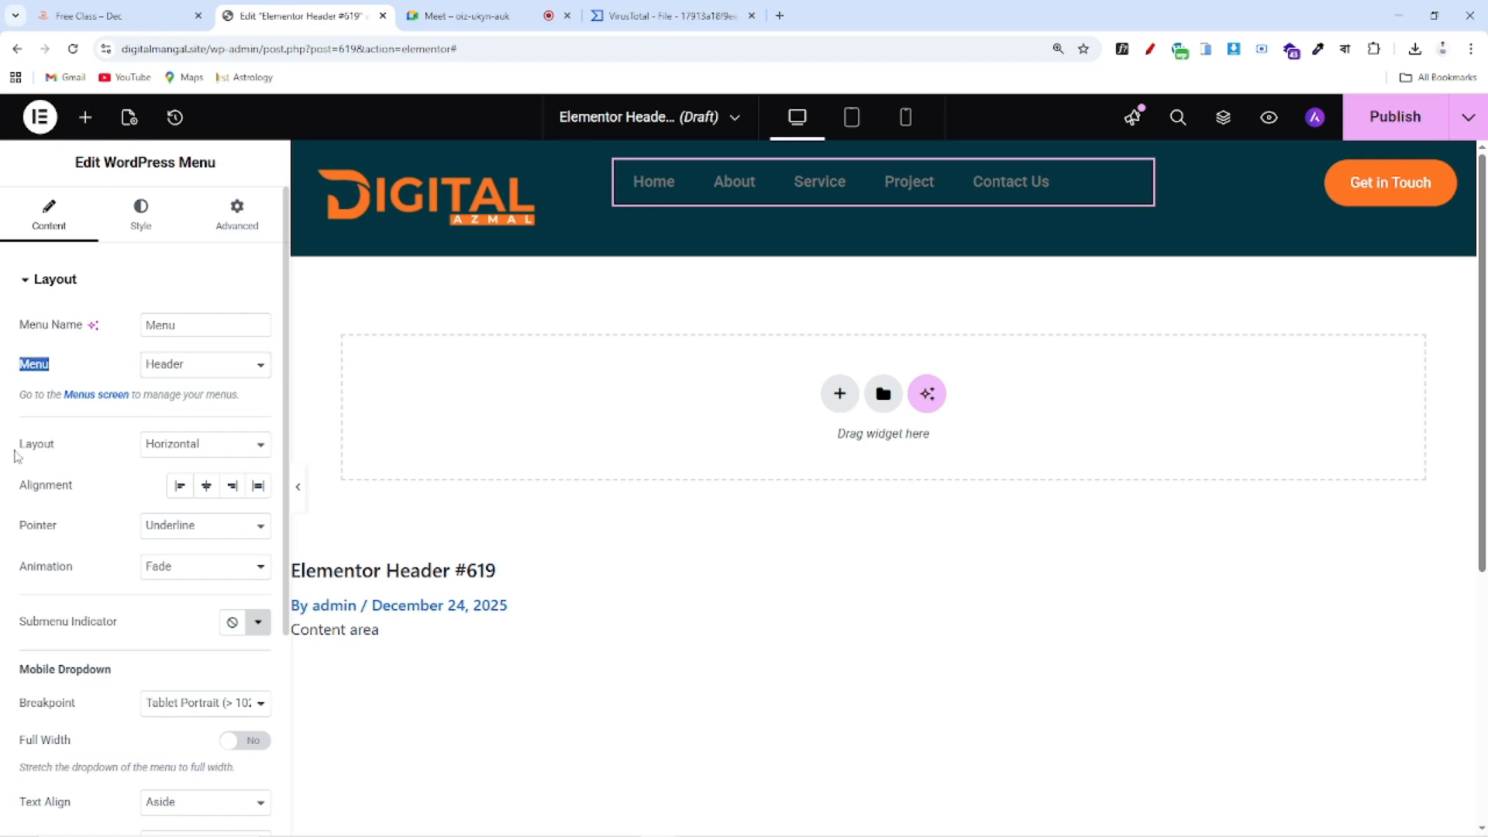
{"action": "left_click_drag", "start_coordinate": [17, 446], "coordinate": [110, 443]}
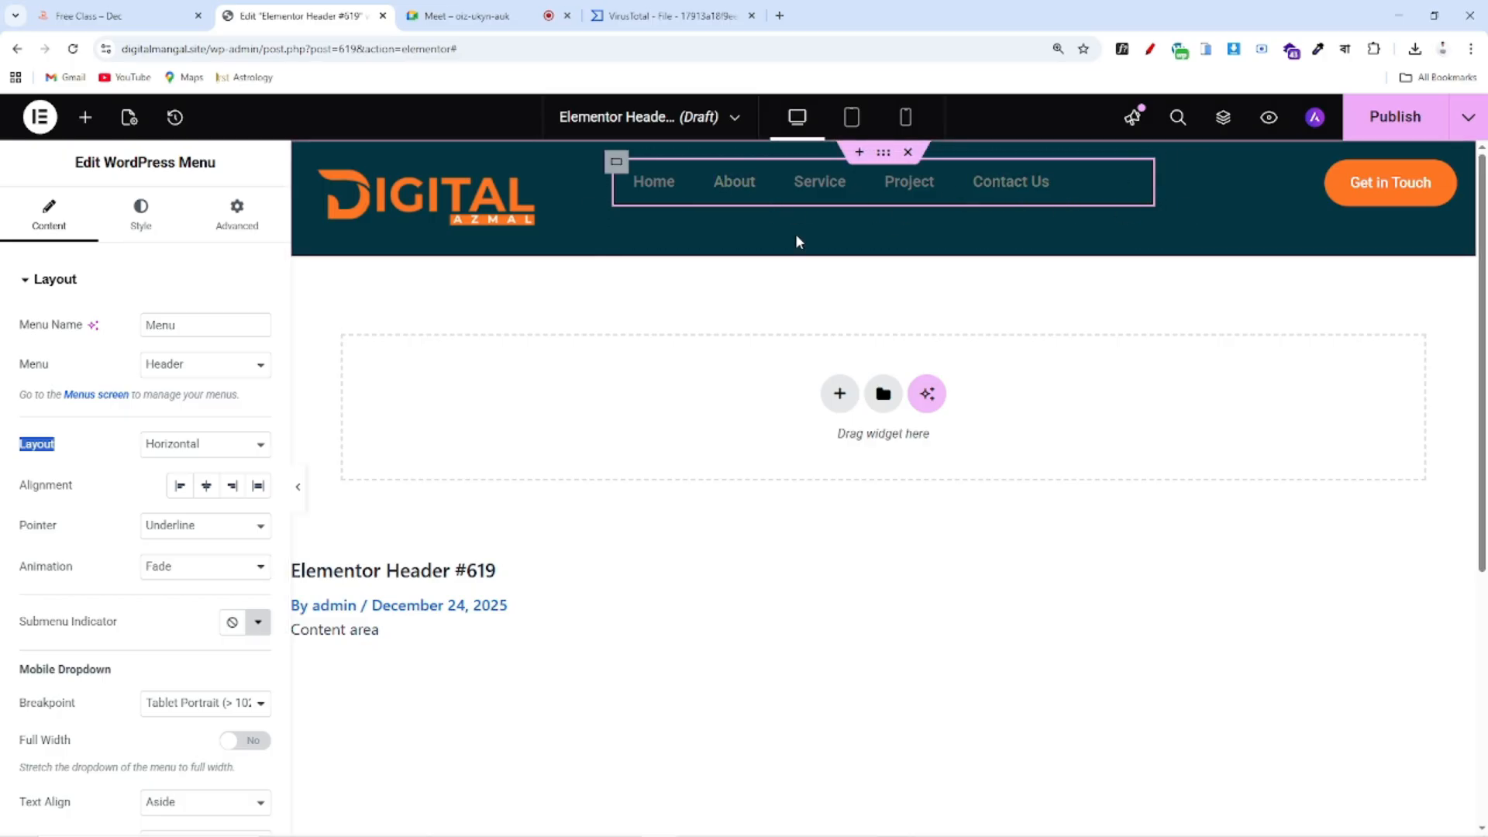
{"action": "left_click", "coordinate": [165, 449]}
{"action": "left_click", "coordinate": [172, 488]}
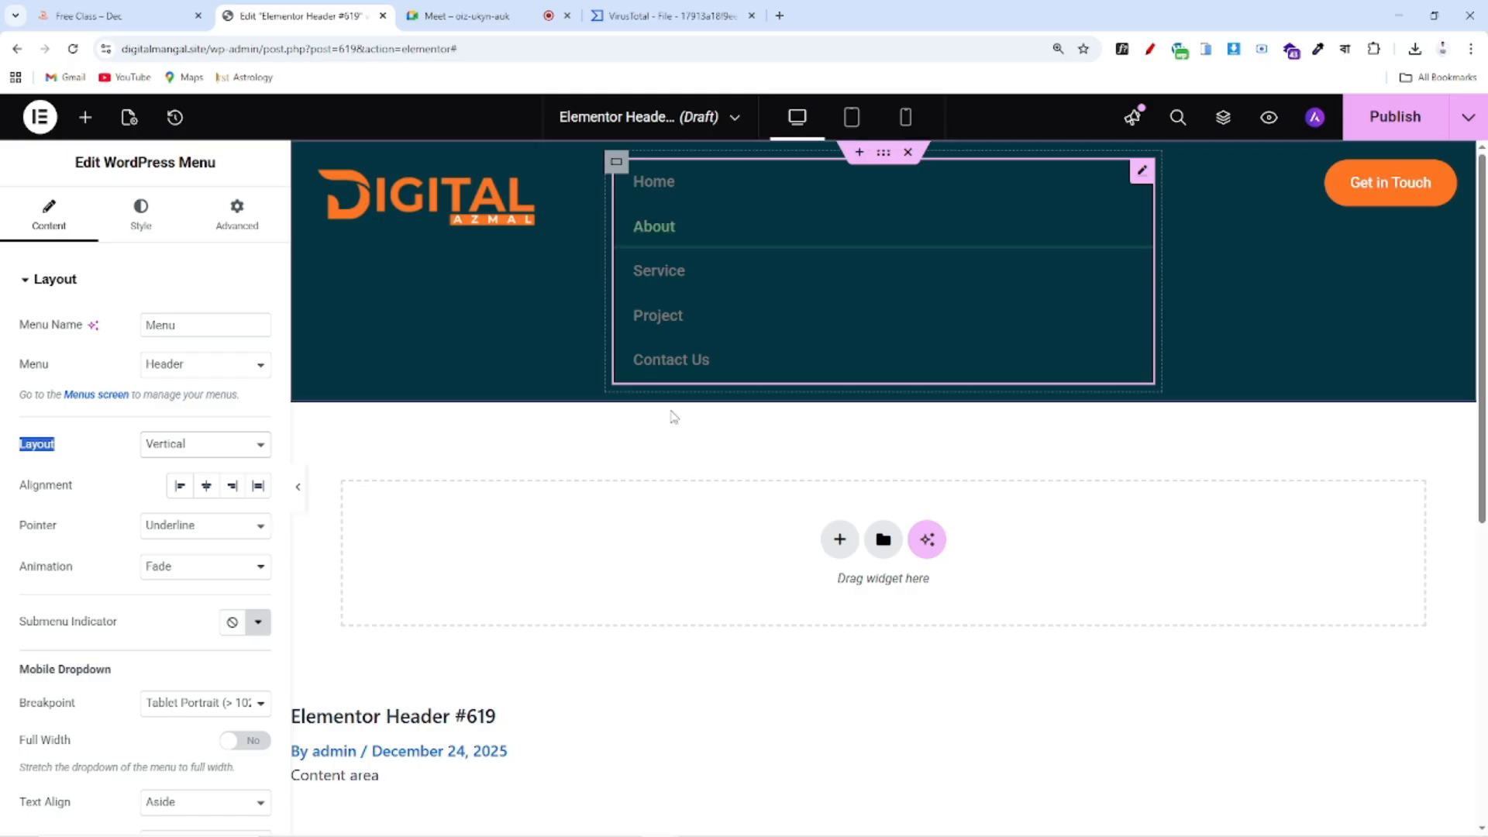
{"action": "left_click", "coordinate": [211, 449]}
{"action": "left_click", "coordinate": [209, 466]}
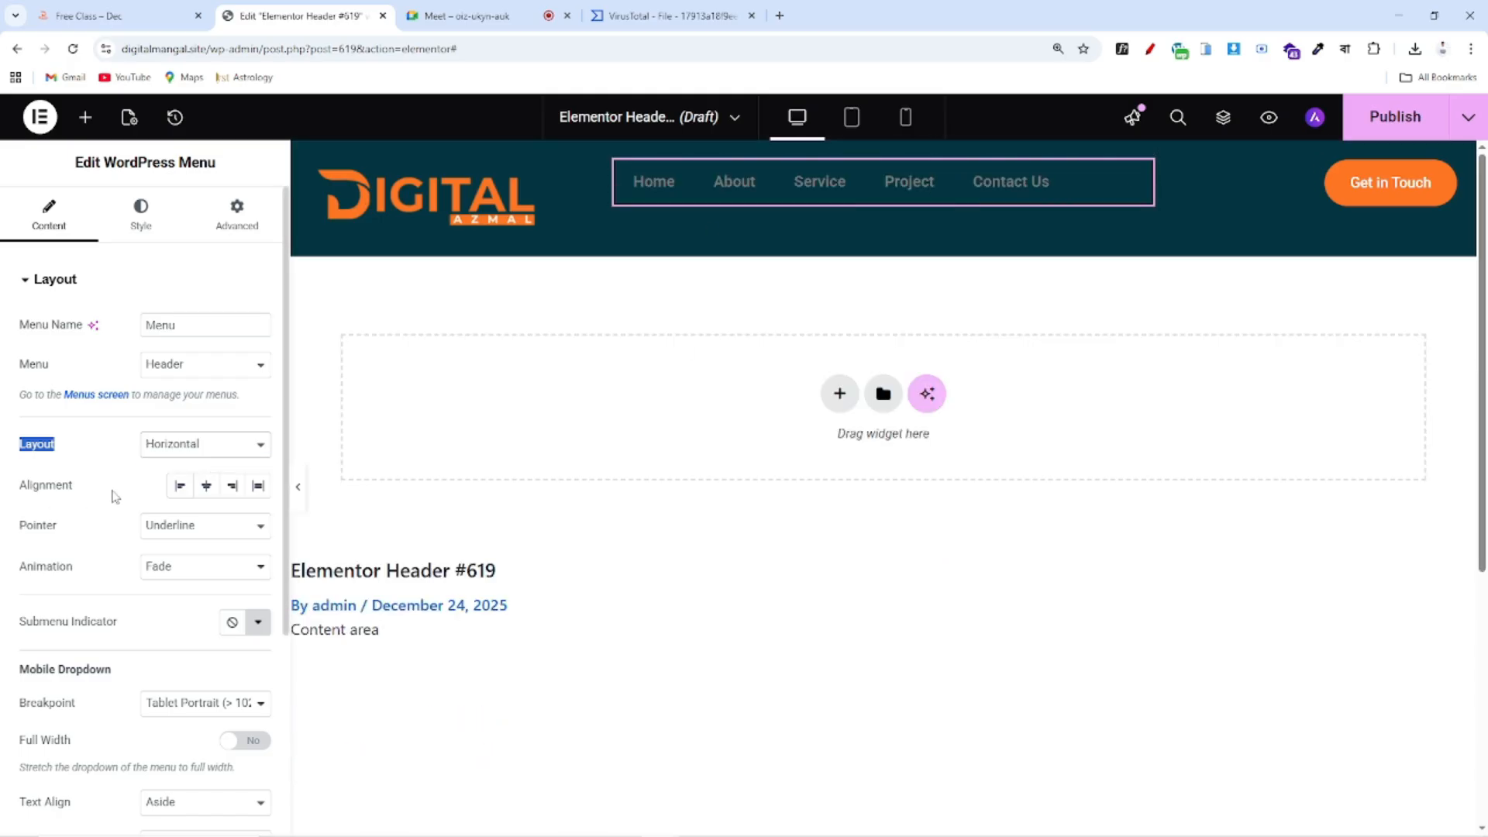
Set the menu item alignment to Start and the hover pointer to None
{"action": "left_click_drag", "start_coordinate": [19, 490], "coordinate": [91, 490]}
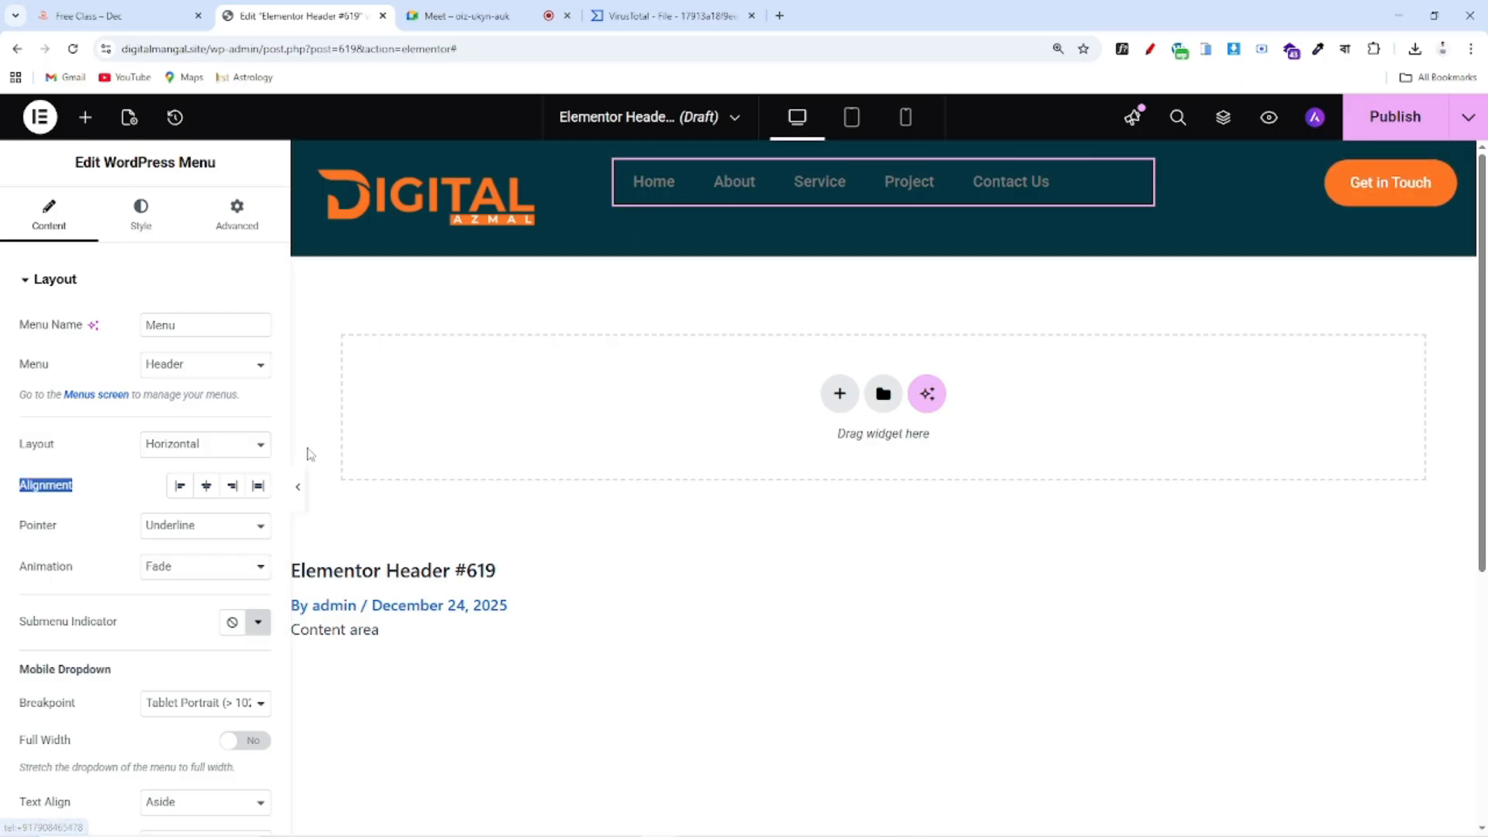
{"action": "left_click", "coordinate": [232, 486]}
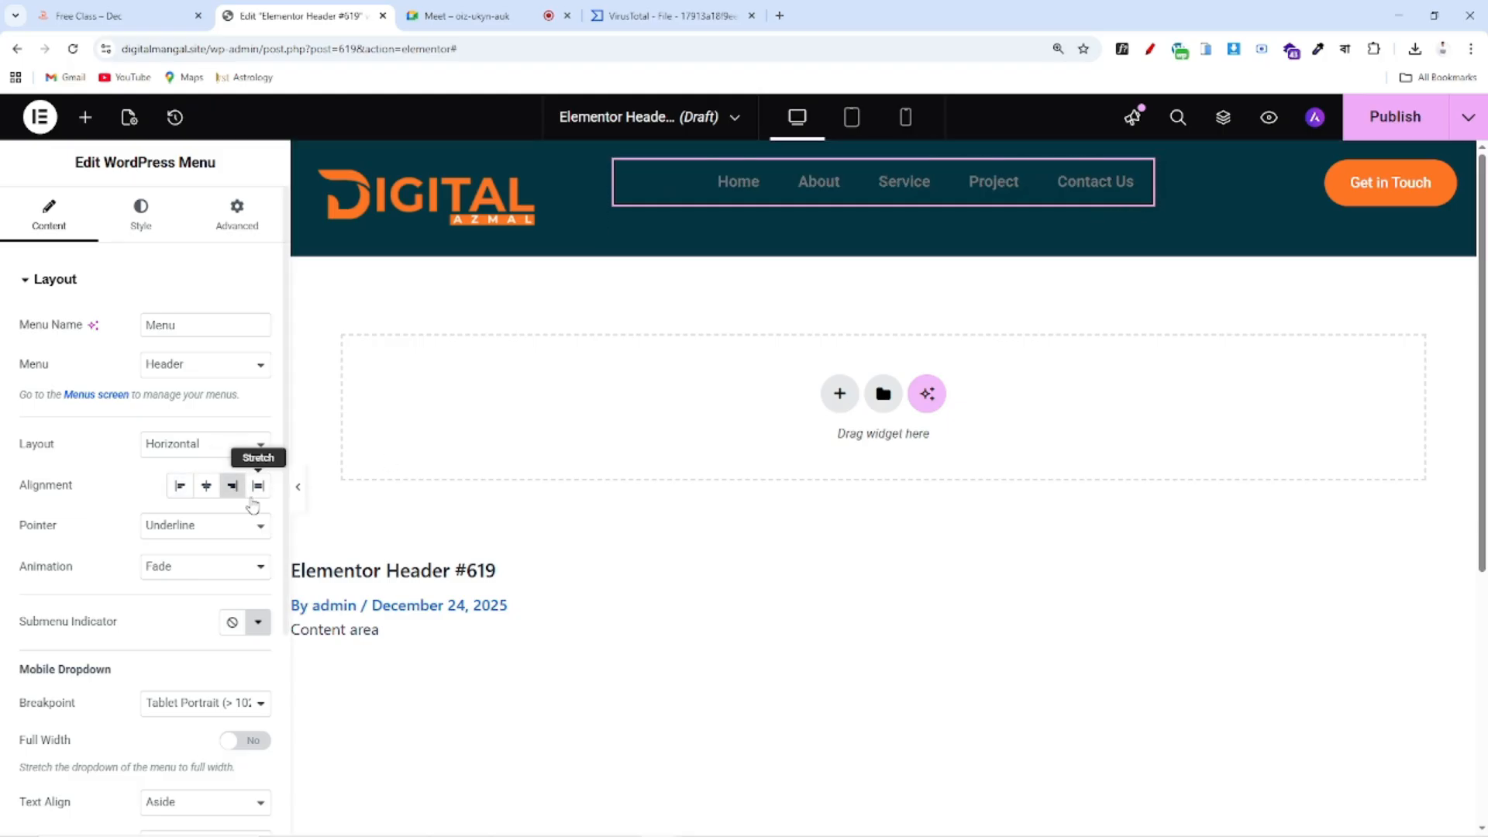
{"action": "left_click", "coordinate": [207, 488]}
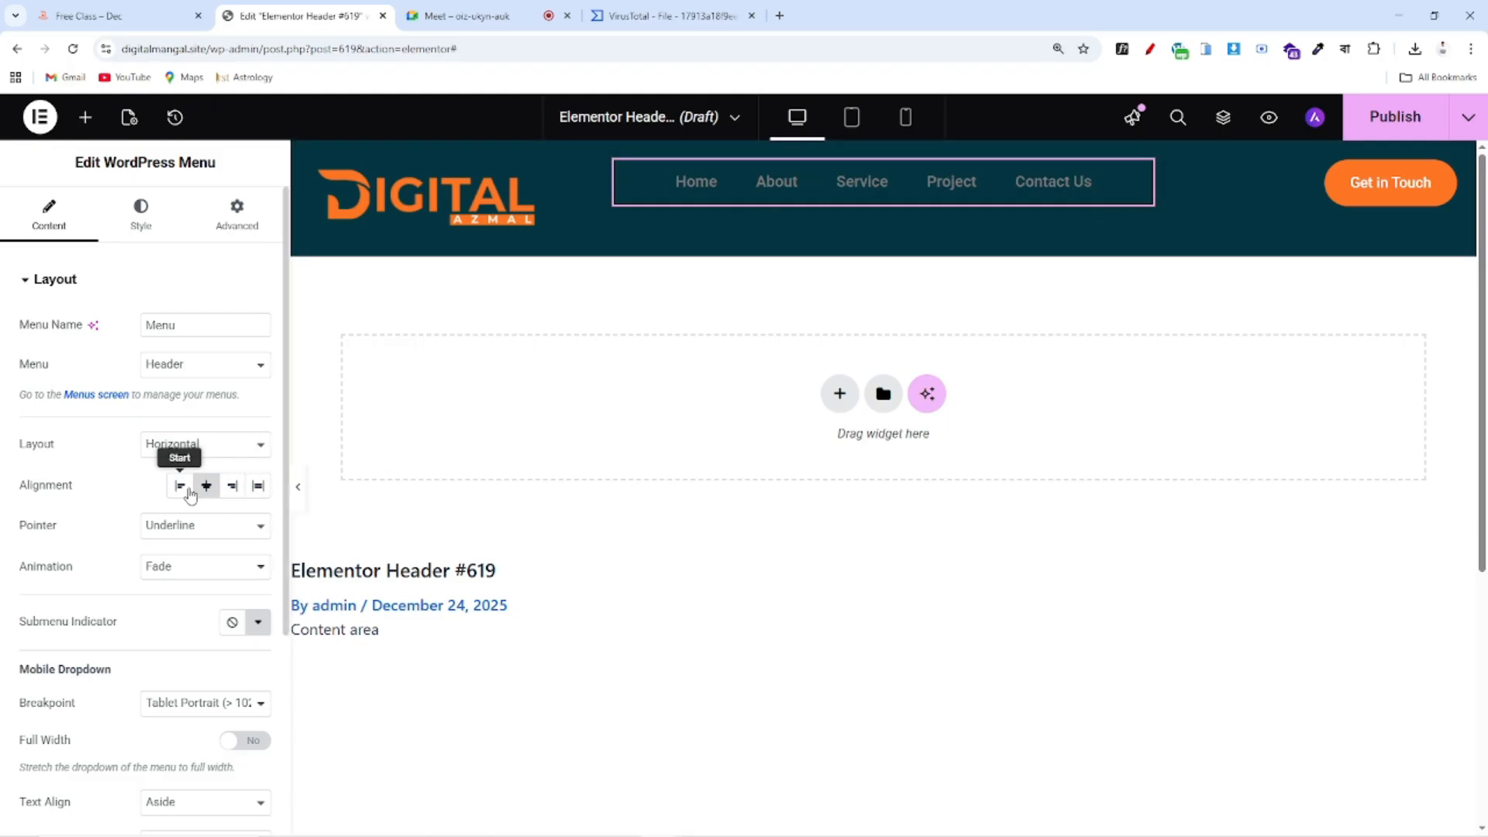
{"action": "left_click", "coordinate": [171, 494]}
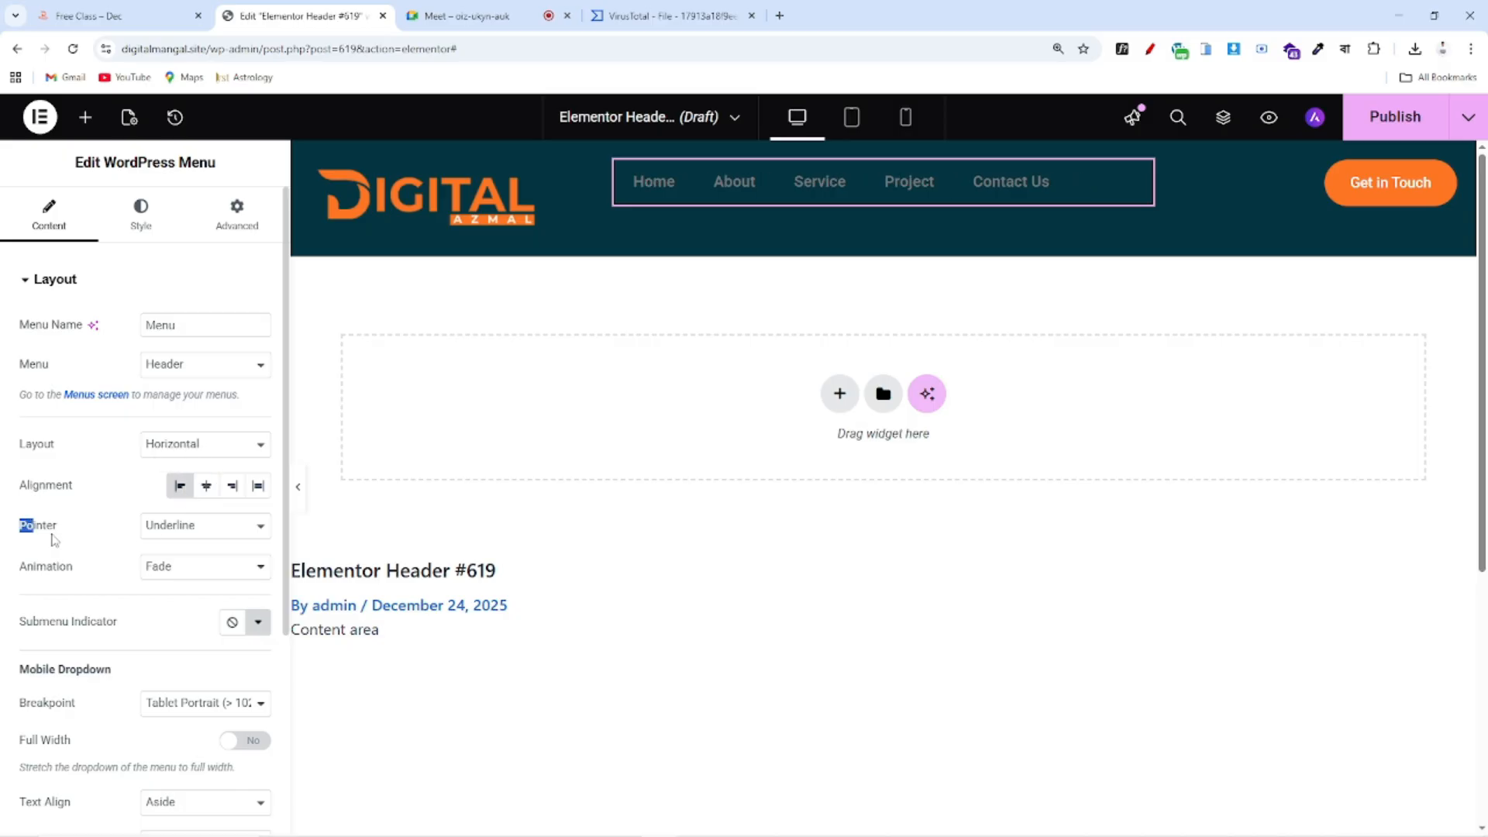
{"action": "left_click_drag", "start_coordinate": [20, 533], "coordinate": [120, 540]}
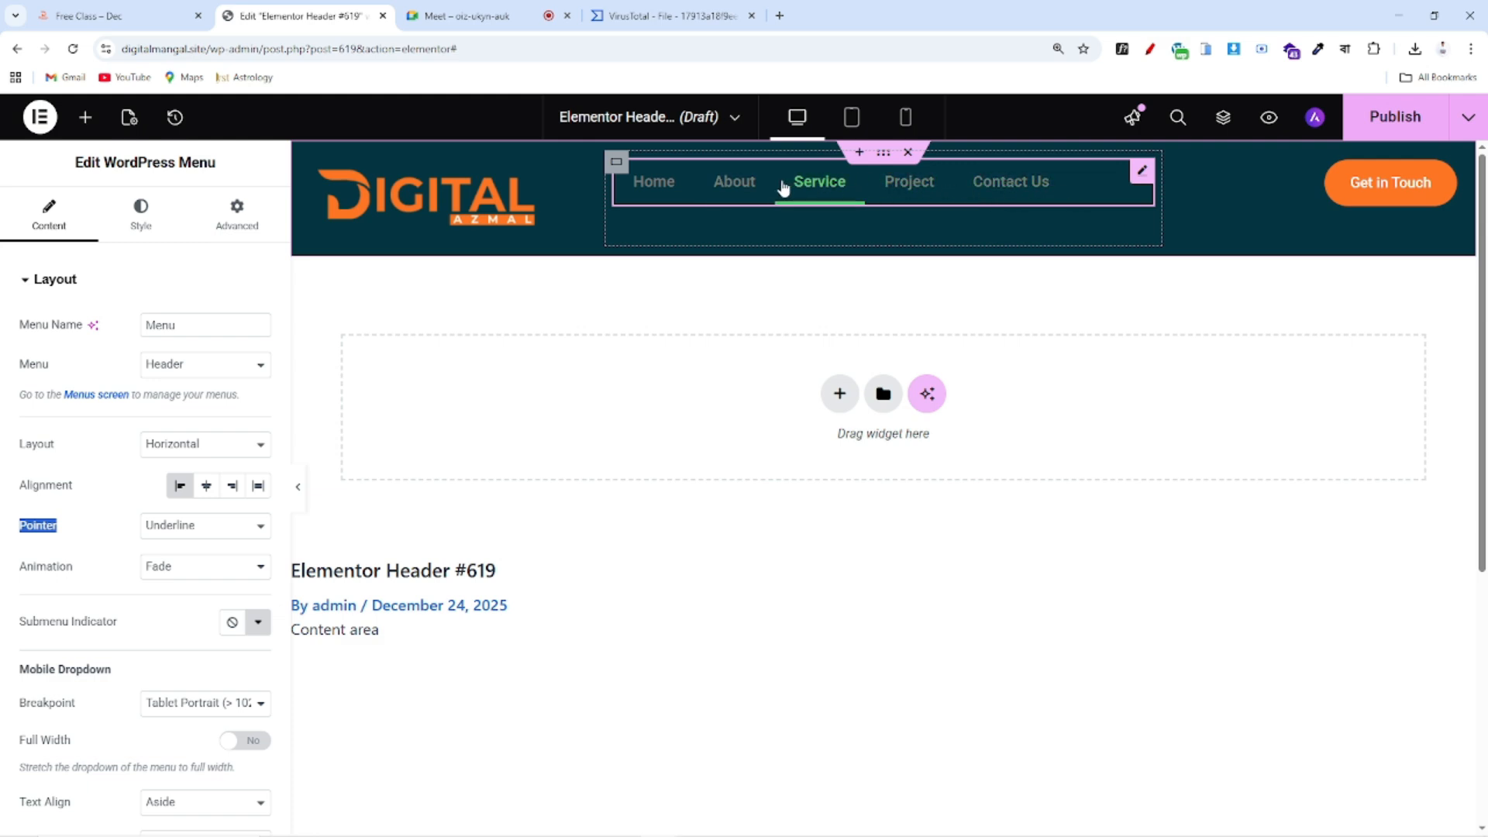
{"action": "left_click", "coordinate": [201, 531]}
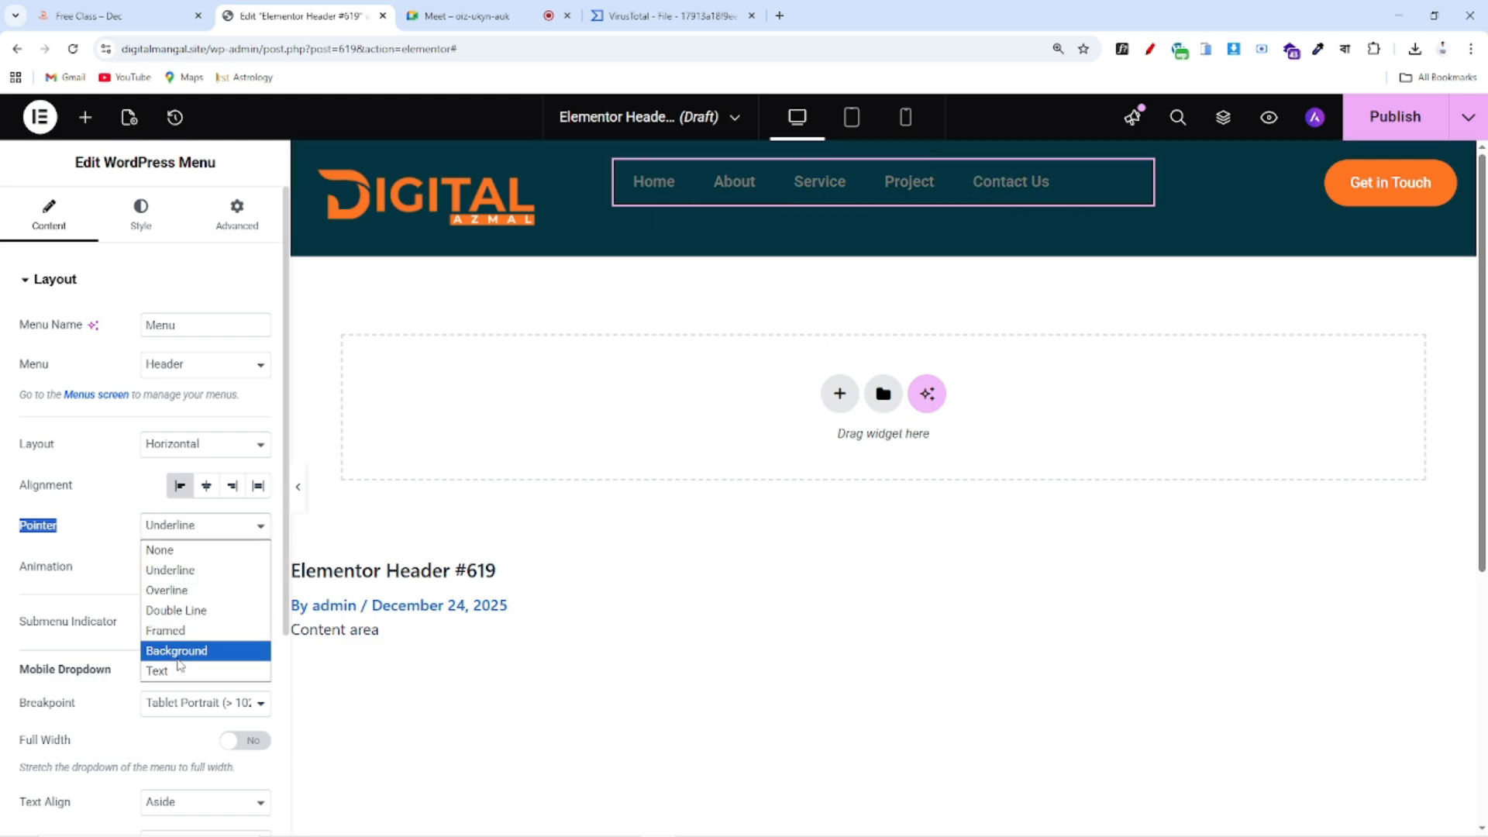
{"action": "left_click", "coordinate": [178, 550]}
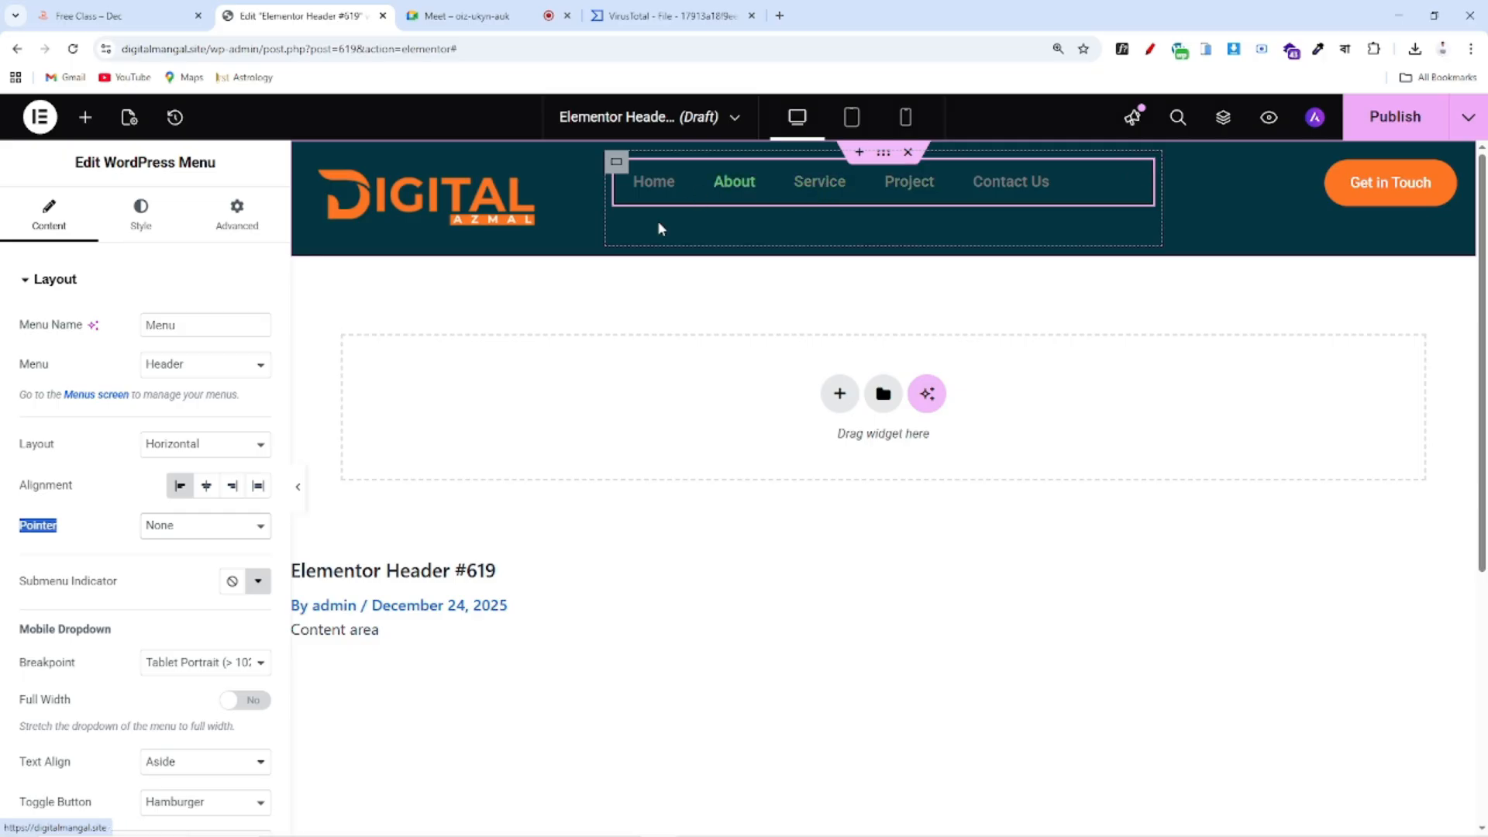
{"action": "scroll", "coordinate": [138, 533], "scroll_direction": "down", "scroll_amount": 3}
{"action": "scroll", "coordinate": [140, 542], "scroll_direction": "up", "scroll_amount": 2}
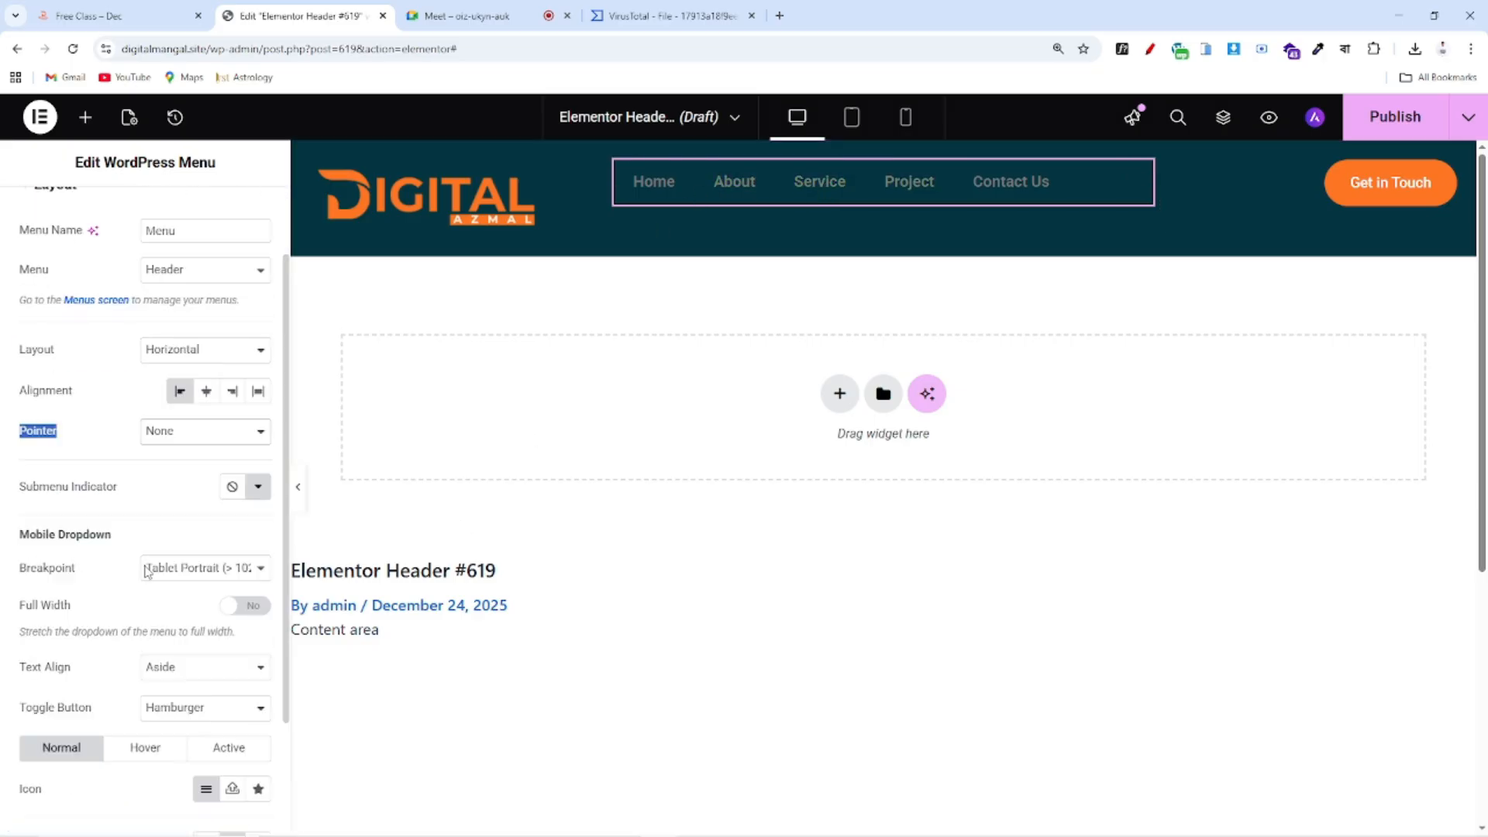
{"action": "scroll", "coordinate": [147, 552], "scroll_direction": "down", "scroll_amount": 2}
{"action": "scroll", "coordinate": [157, 549], "scroll_direction": "up", "scroll_amount": 3}
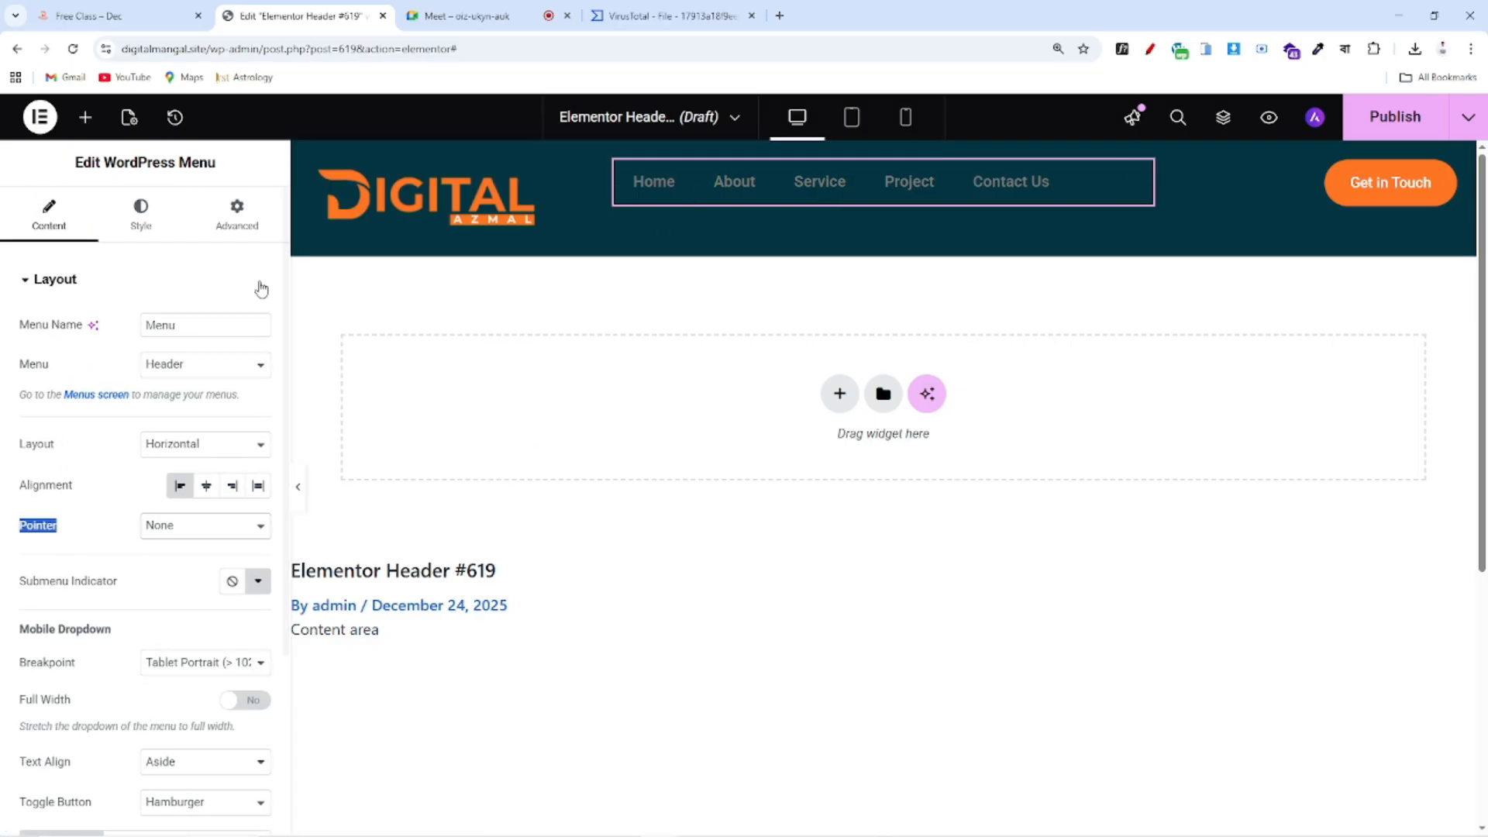
{"action": "left_click", "coordinate": [137, 226]}
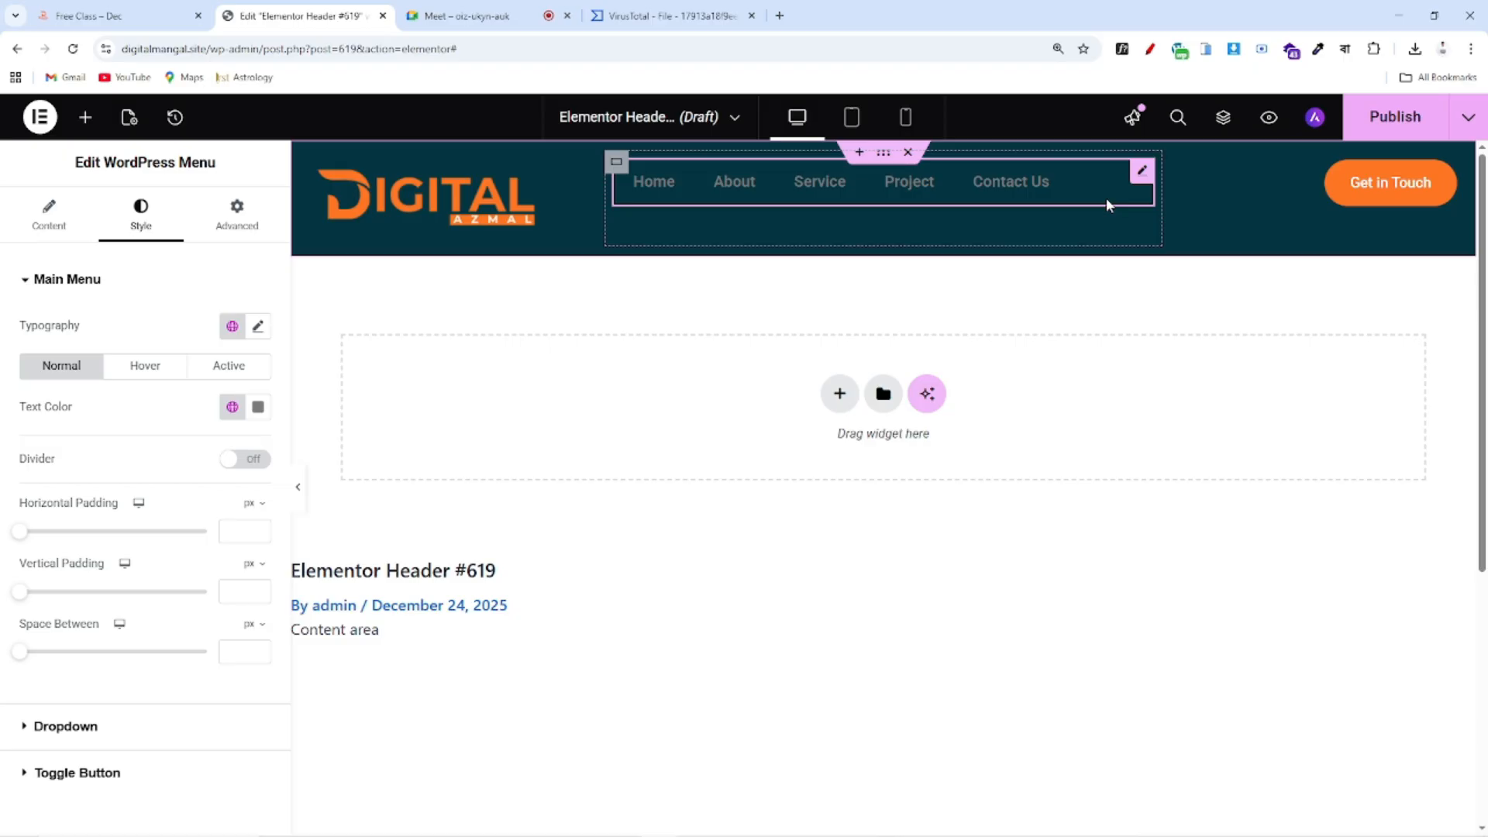
Set the menu typography to Inter, 18 px, weight 500 (Medium)
{"action": "left_click_drag", "start_coordinate": [8, 325], "coordinate": [247, 339]}
{"action": "left_click", "coordinate": [256, 327]}
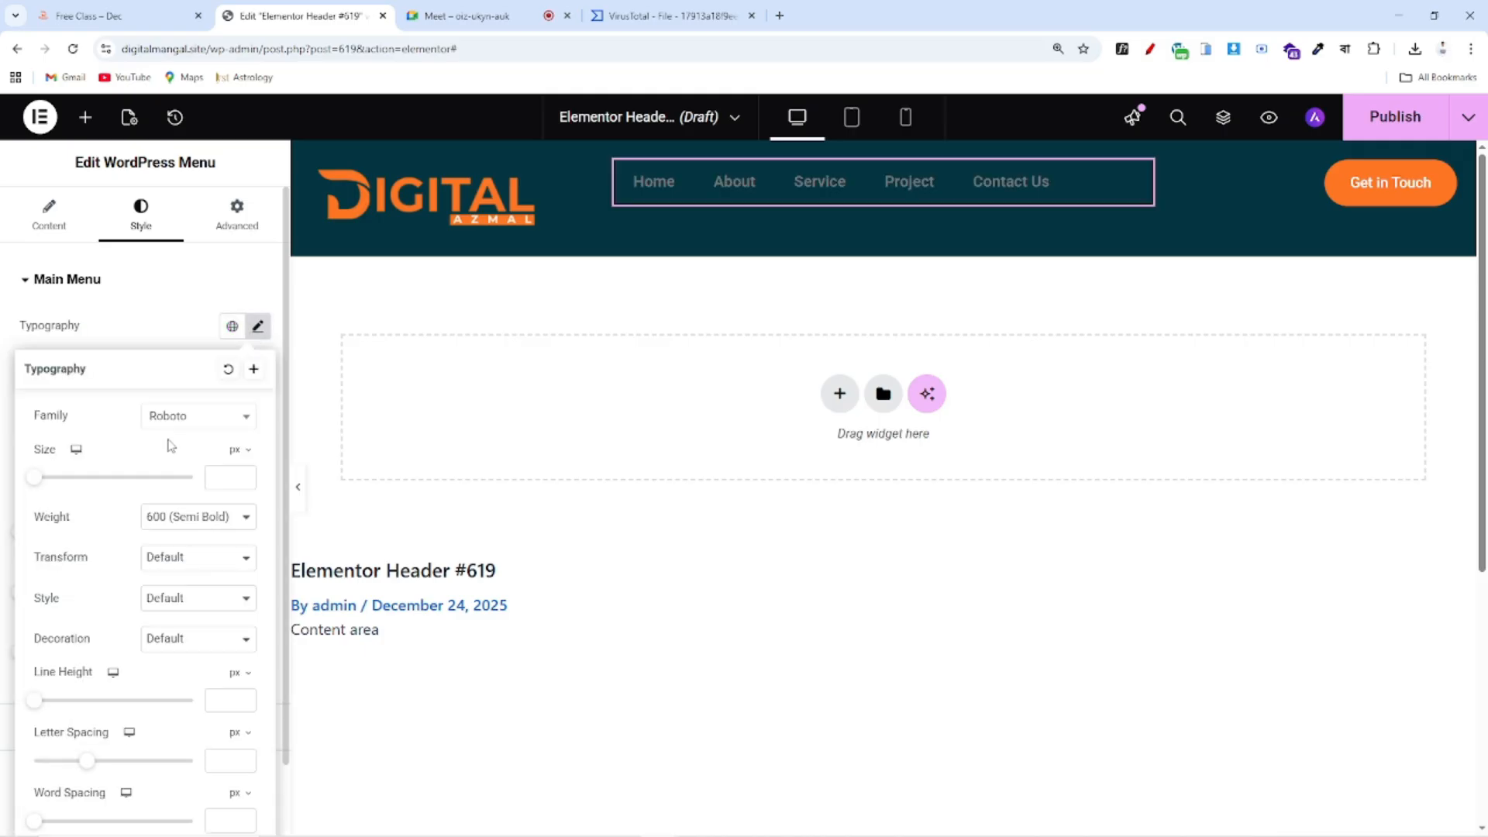
{"action": "left_click", "coordinate": [176, 419]}
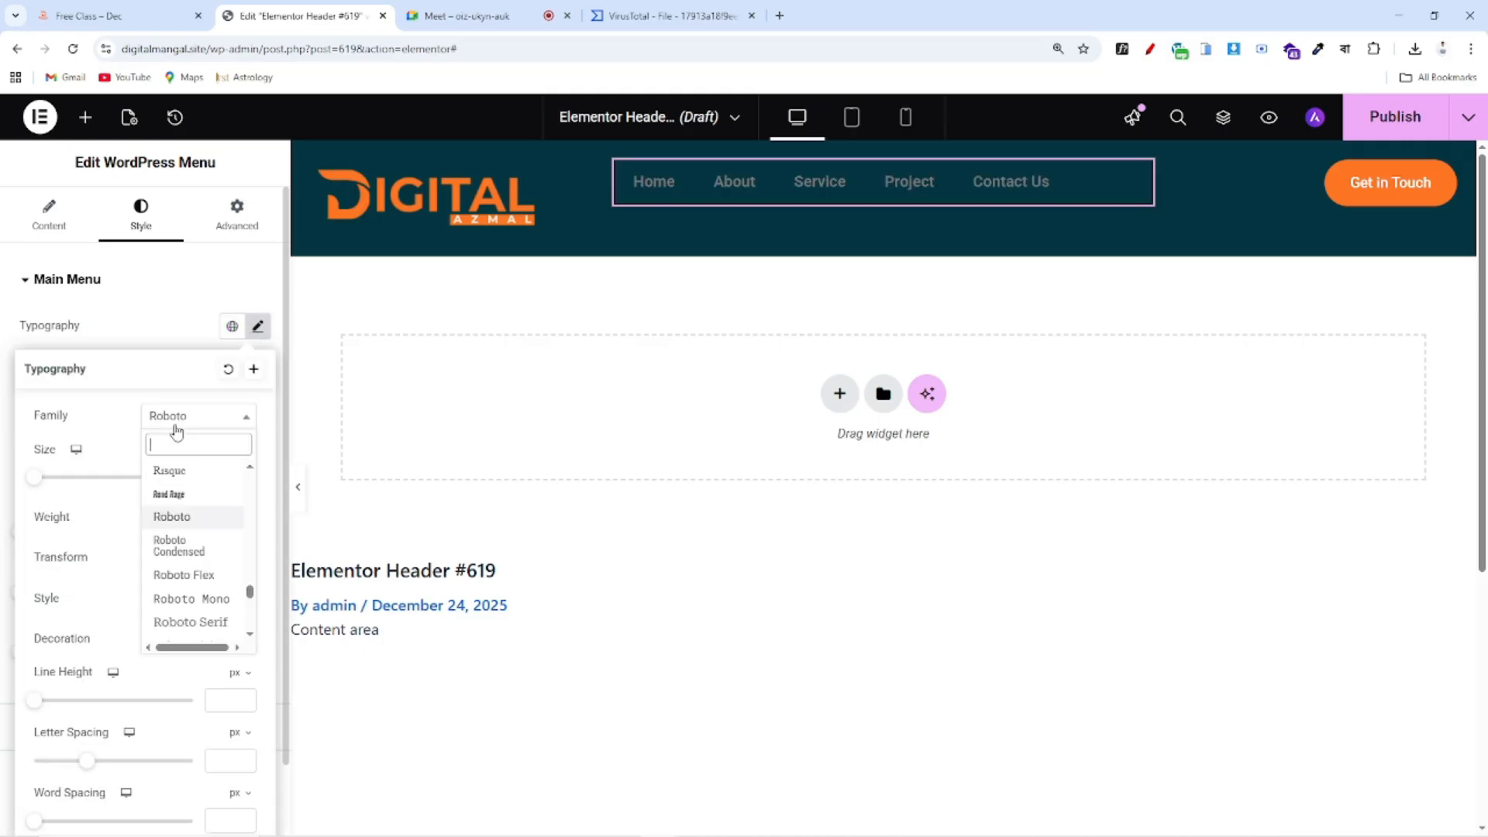
{"action": "type", "text": "inter"}
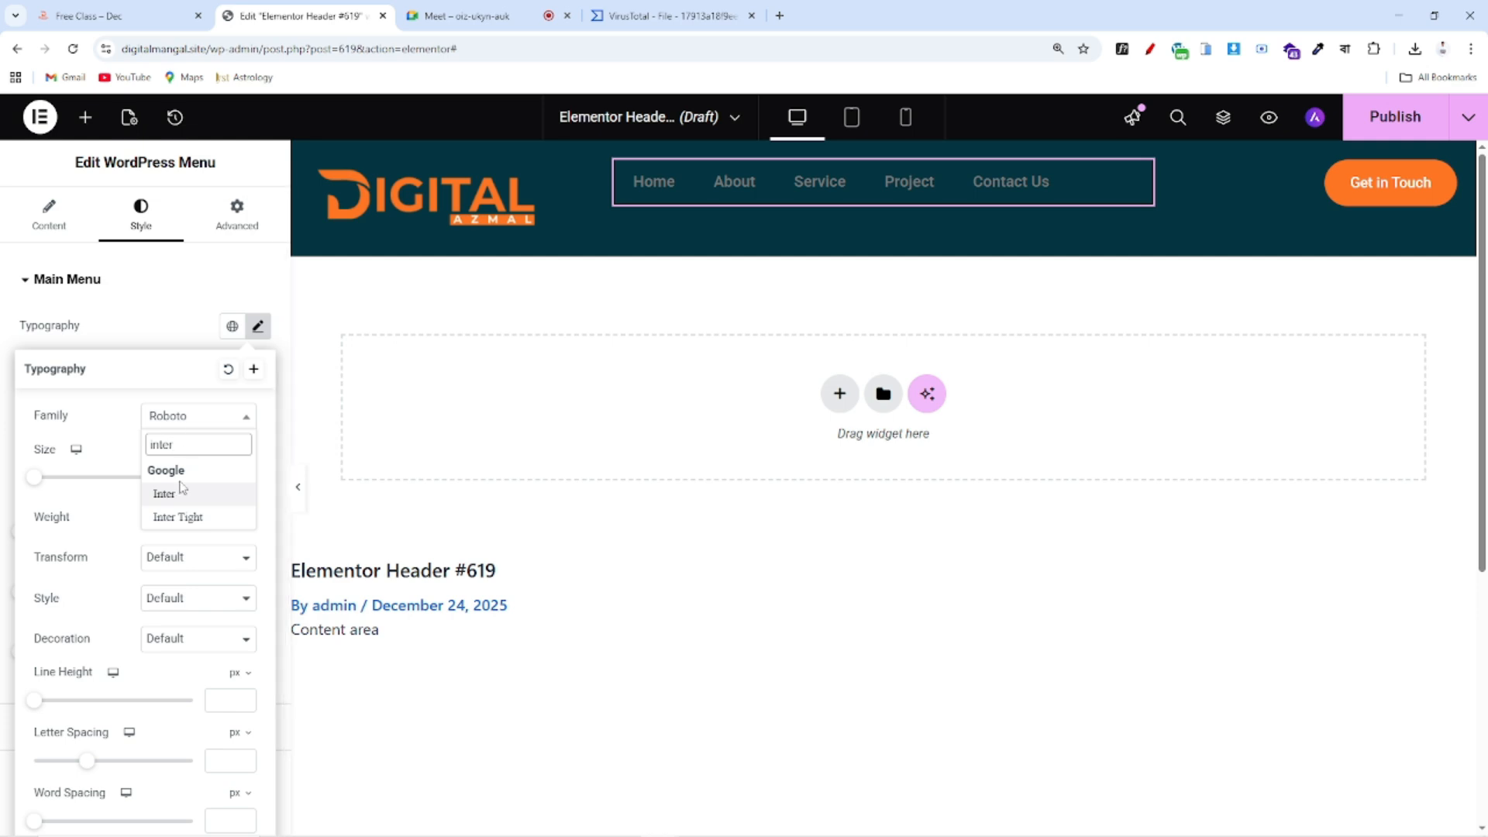
{"action": "left_click", "coordinate": [165, 493]}
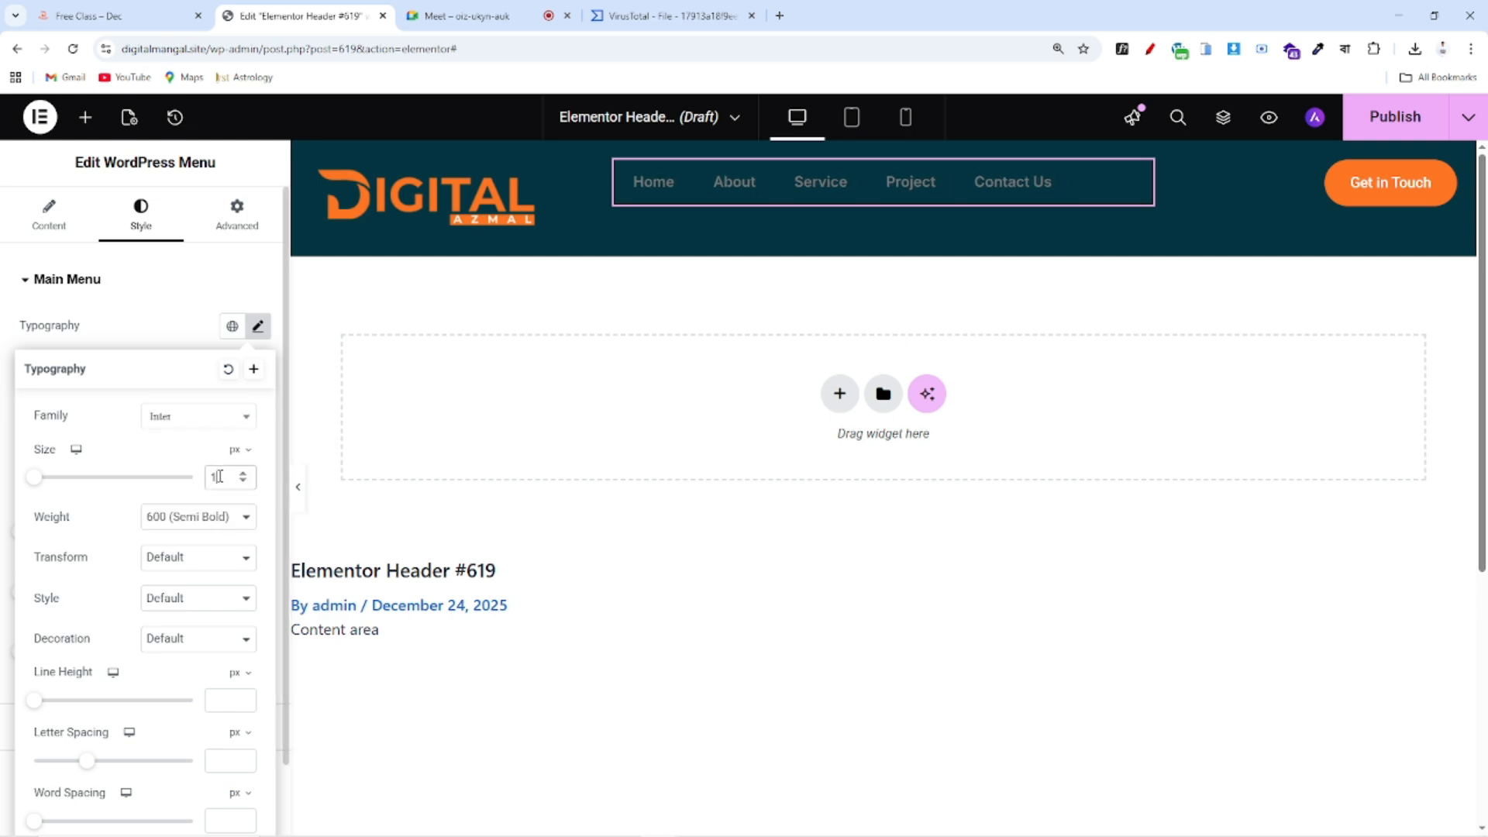
{"action": "type", "text": "18"}
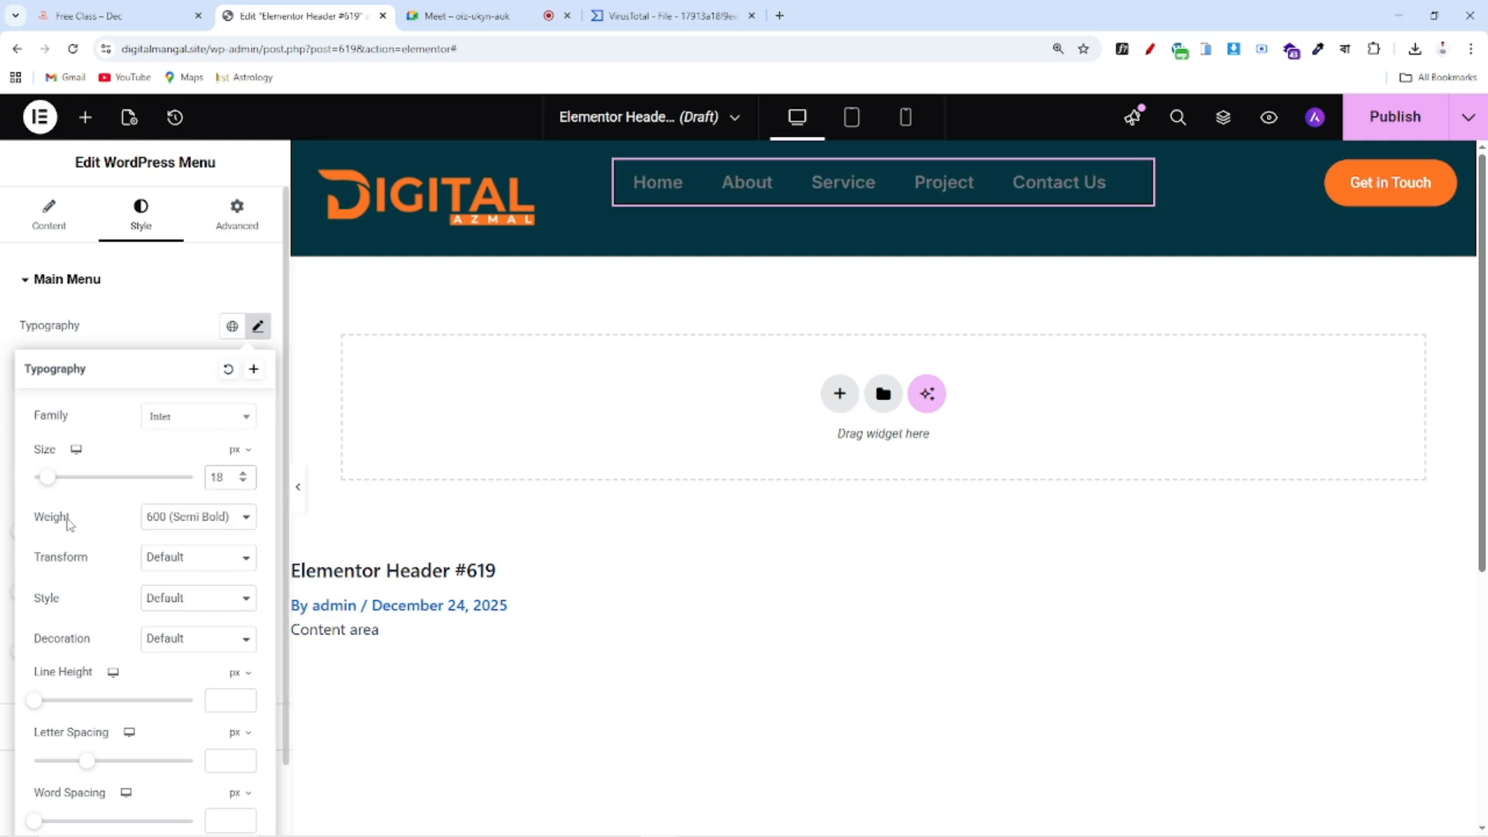
{"action": "left_click", "coordinate": [199, 519]}
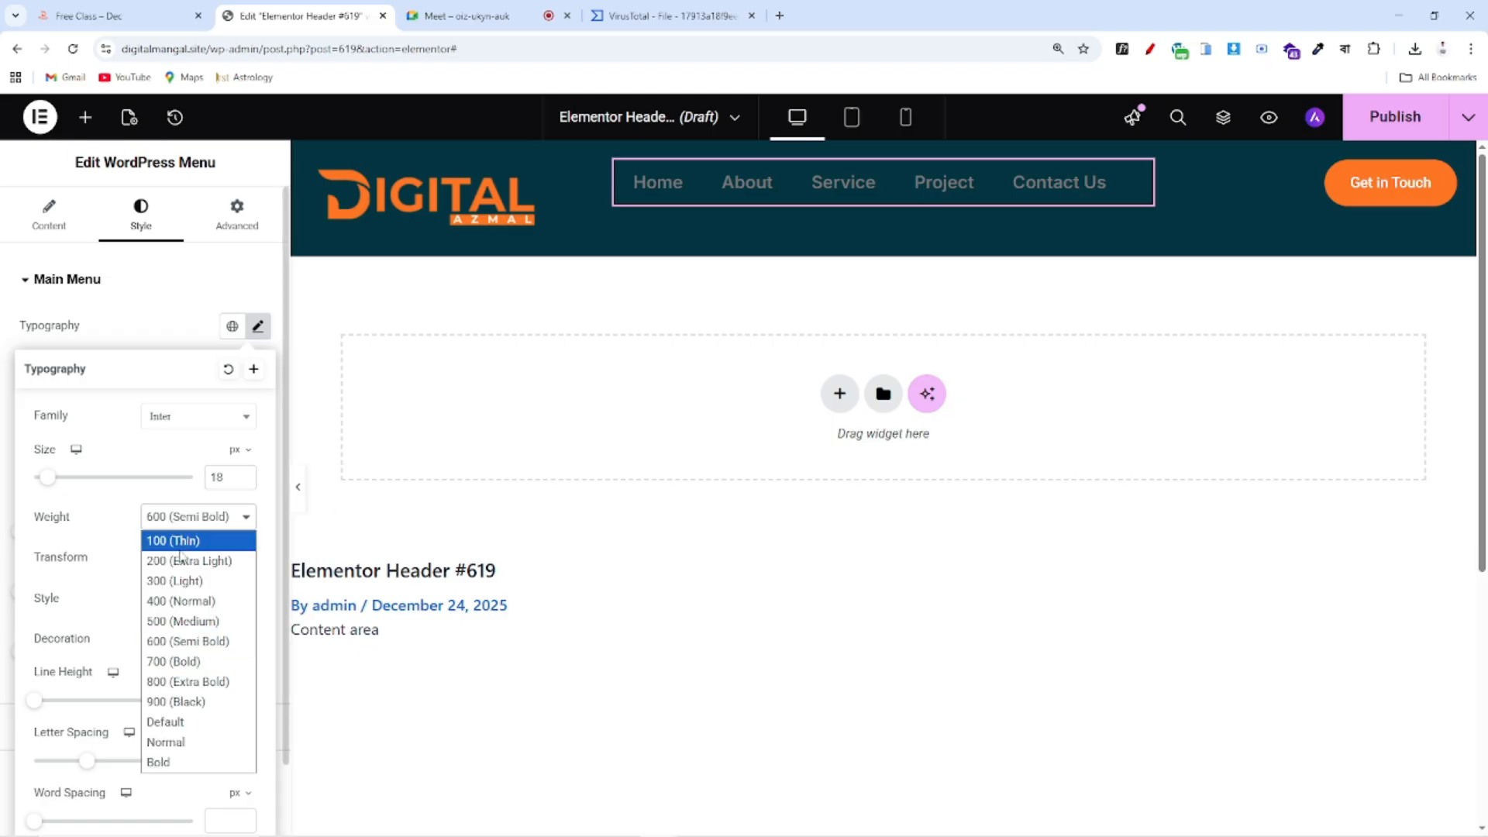
{"action": "left_click", "coordinate": [180, 626]}
{"action": "left_click", "coordinate": [171, 320]}
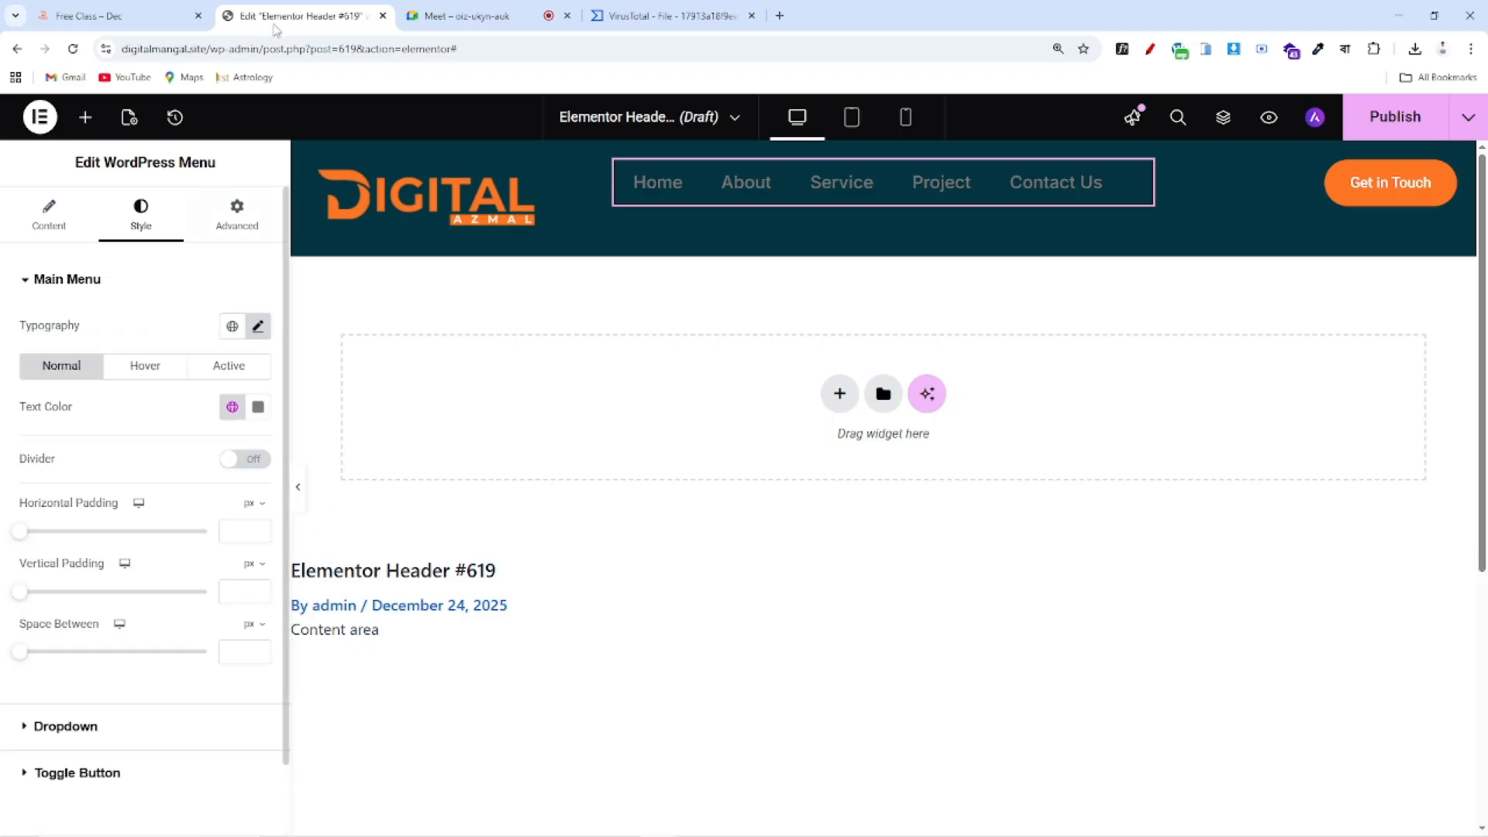
{"action": "left_click", "coordinate": [104, 17]}
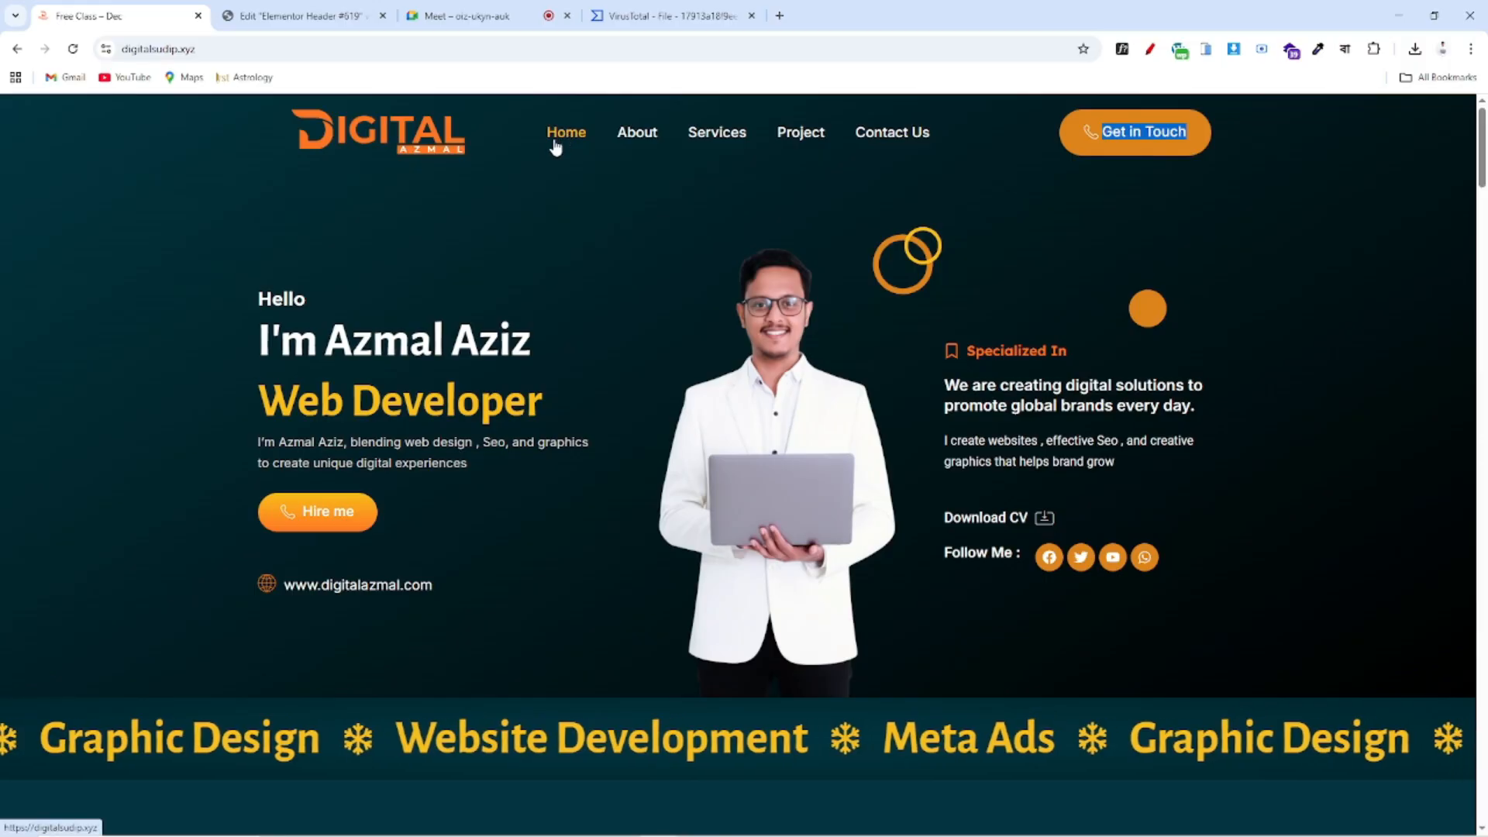
Compare the styled header menu against the reference site, ending in the Header #619 editor
{"action": "left_click", "coordinate": [227, 19]}
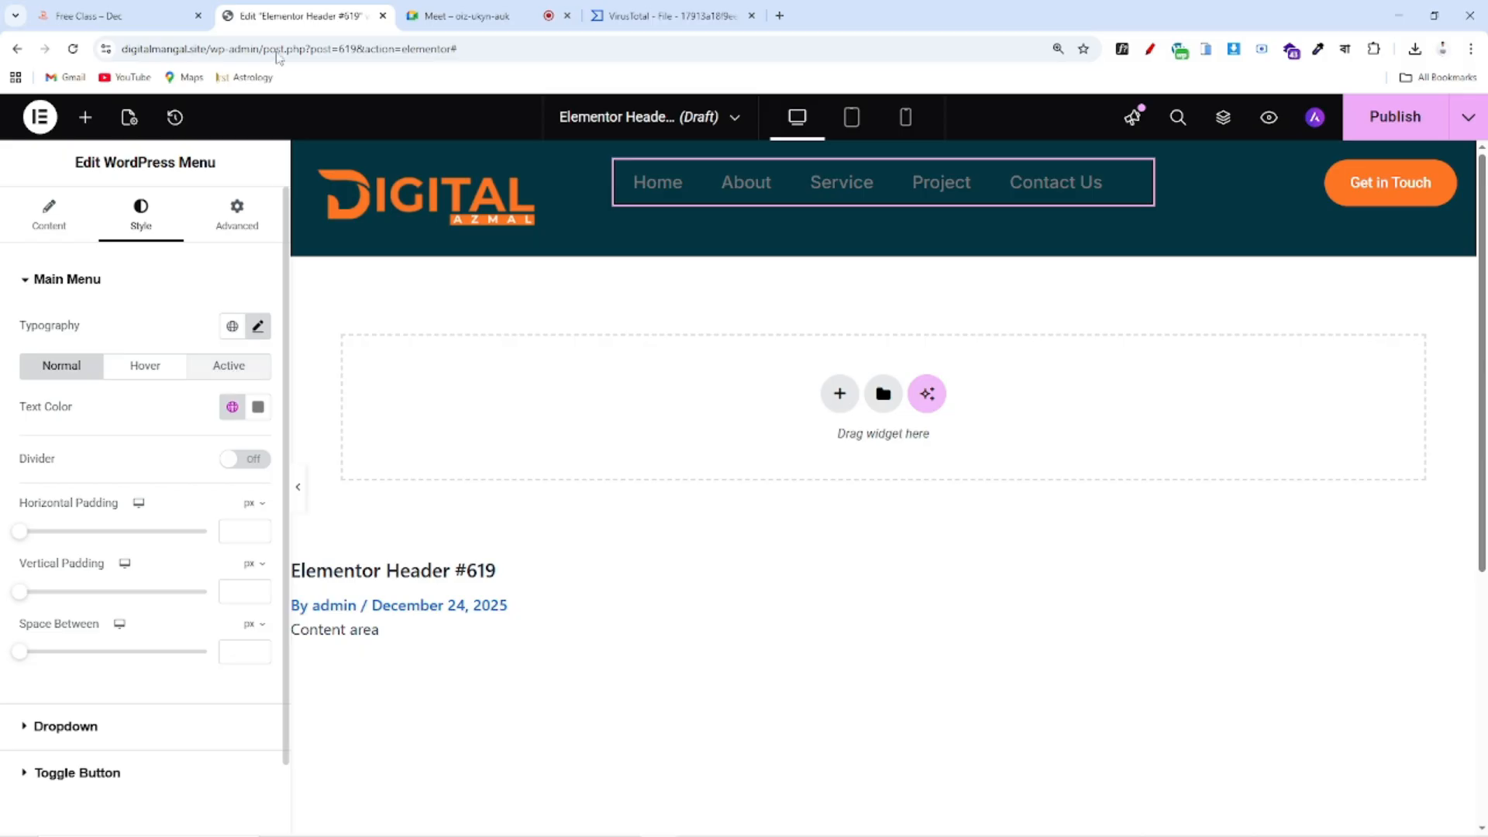
{"action": "left_click", "coordinate": [137, 19]}
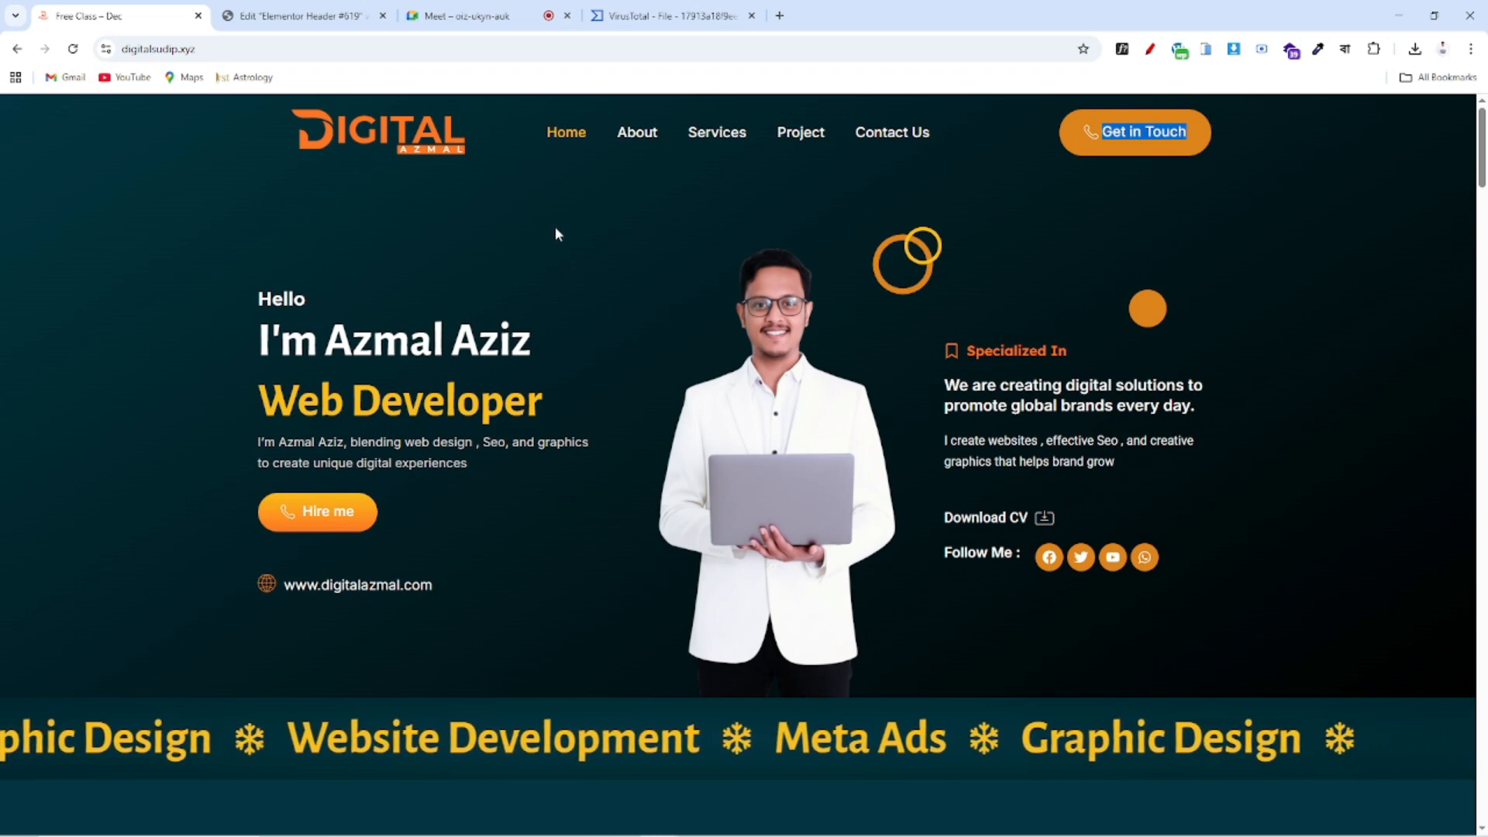
{"action": "left_click", "coordinate": [262, 11]}
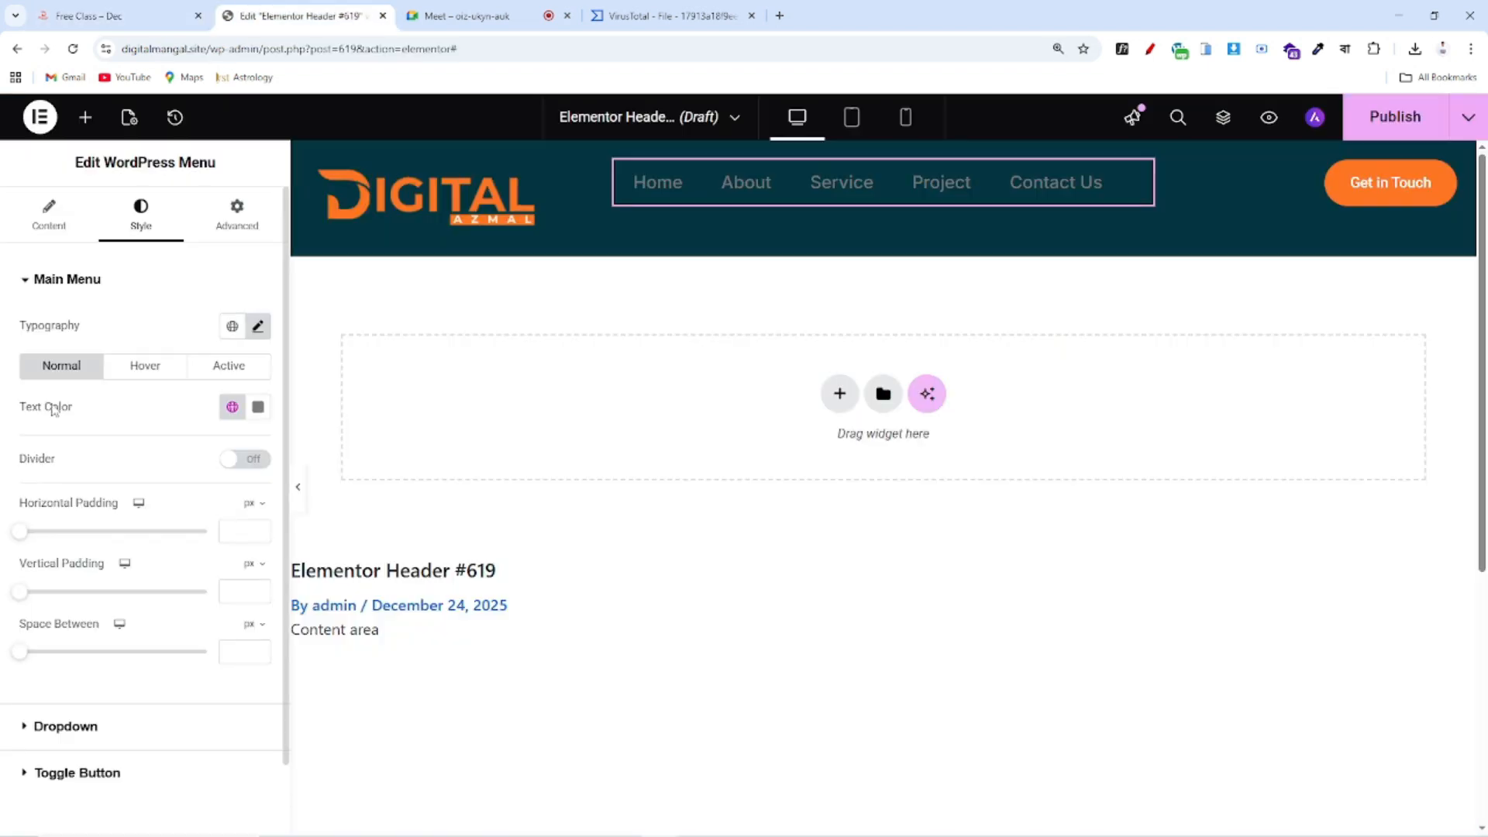
Set menu link text to white normally and to orange Color 3 for Hover and Active
{"action": "left_click", "coordinate": [232, 406]}
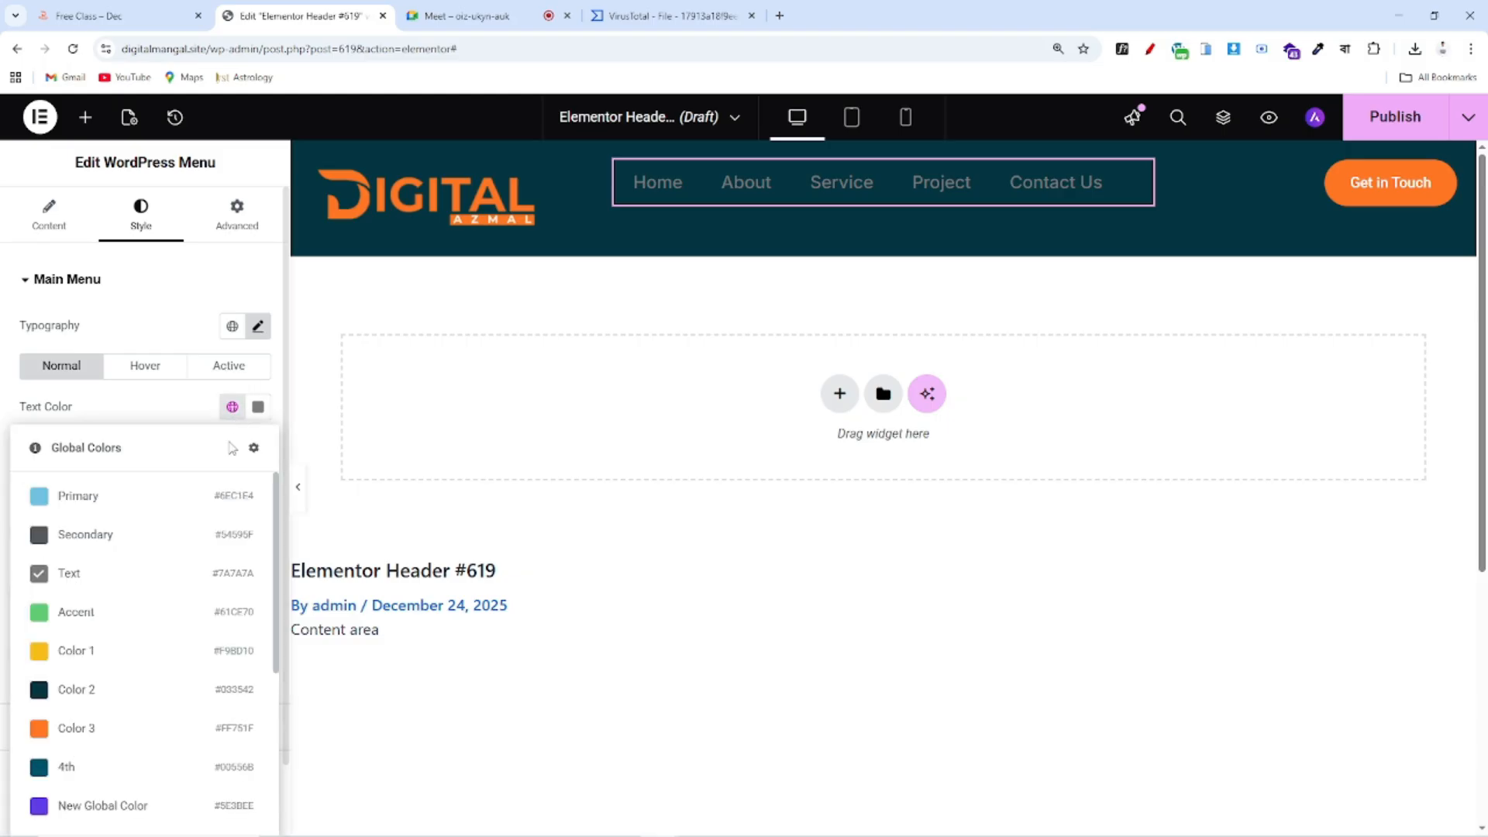
{"action": "left_click", "coordinate": [258, 406]}
{"action": "left_click_drag", "start_coordinate": [122, 466], "coordinate": [84, 418]}
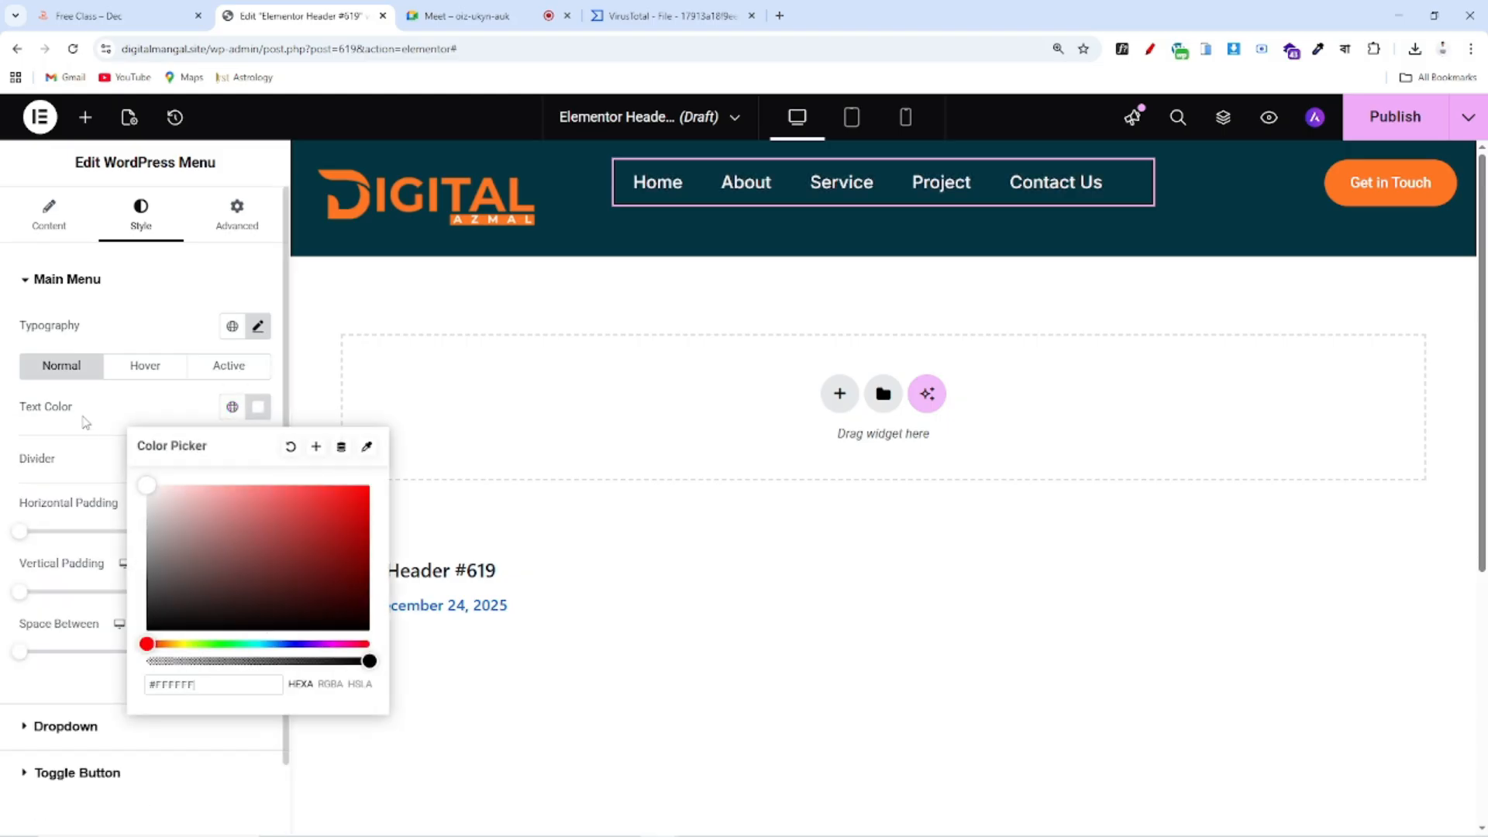
{"action": "left_click", "coordinate": [82, 413]}
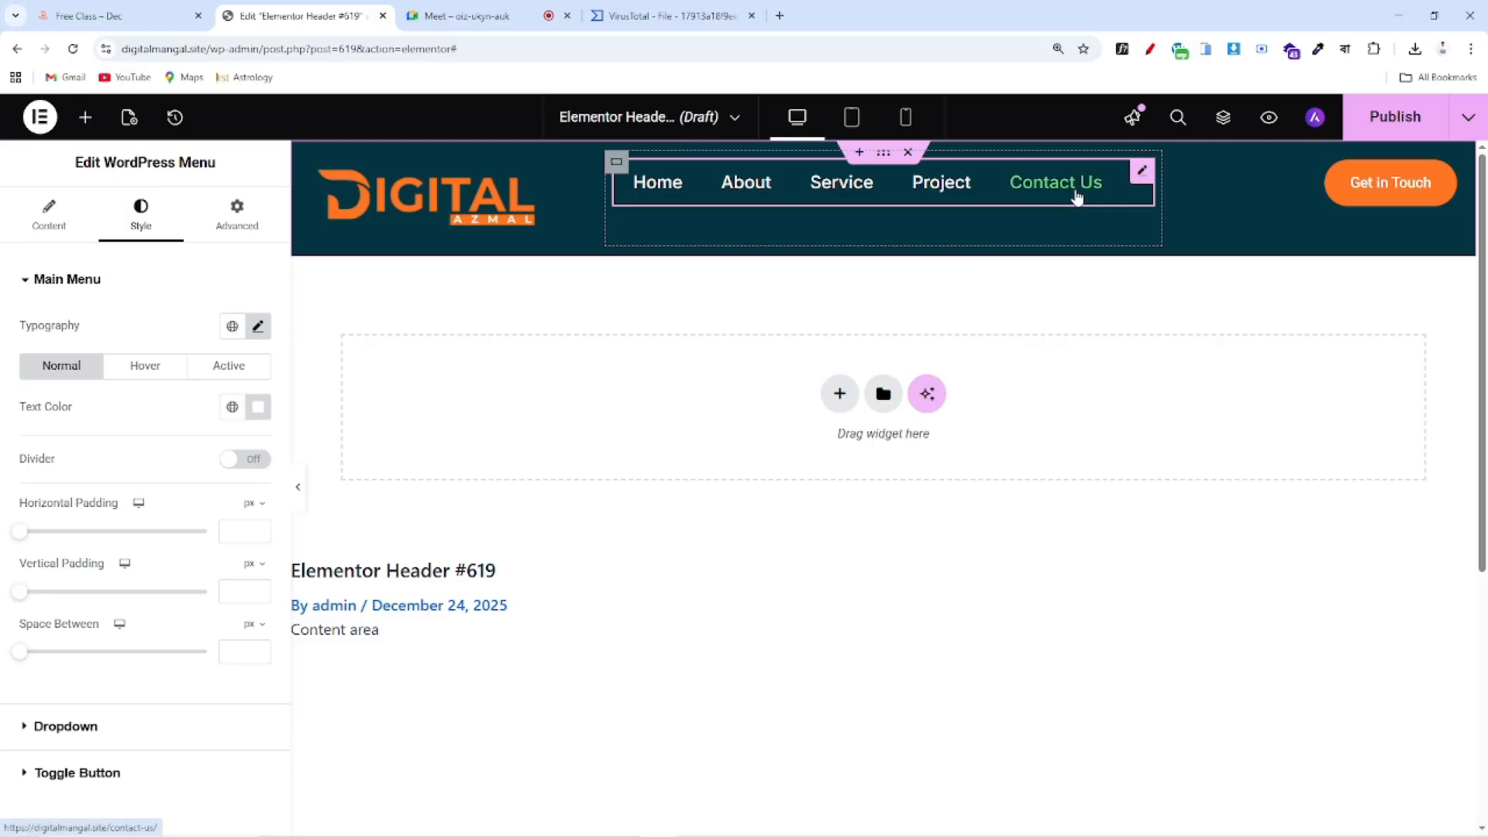
{"action": "left_click", "coordinate": [146, 378]}
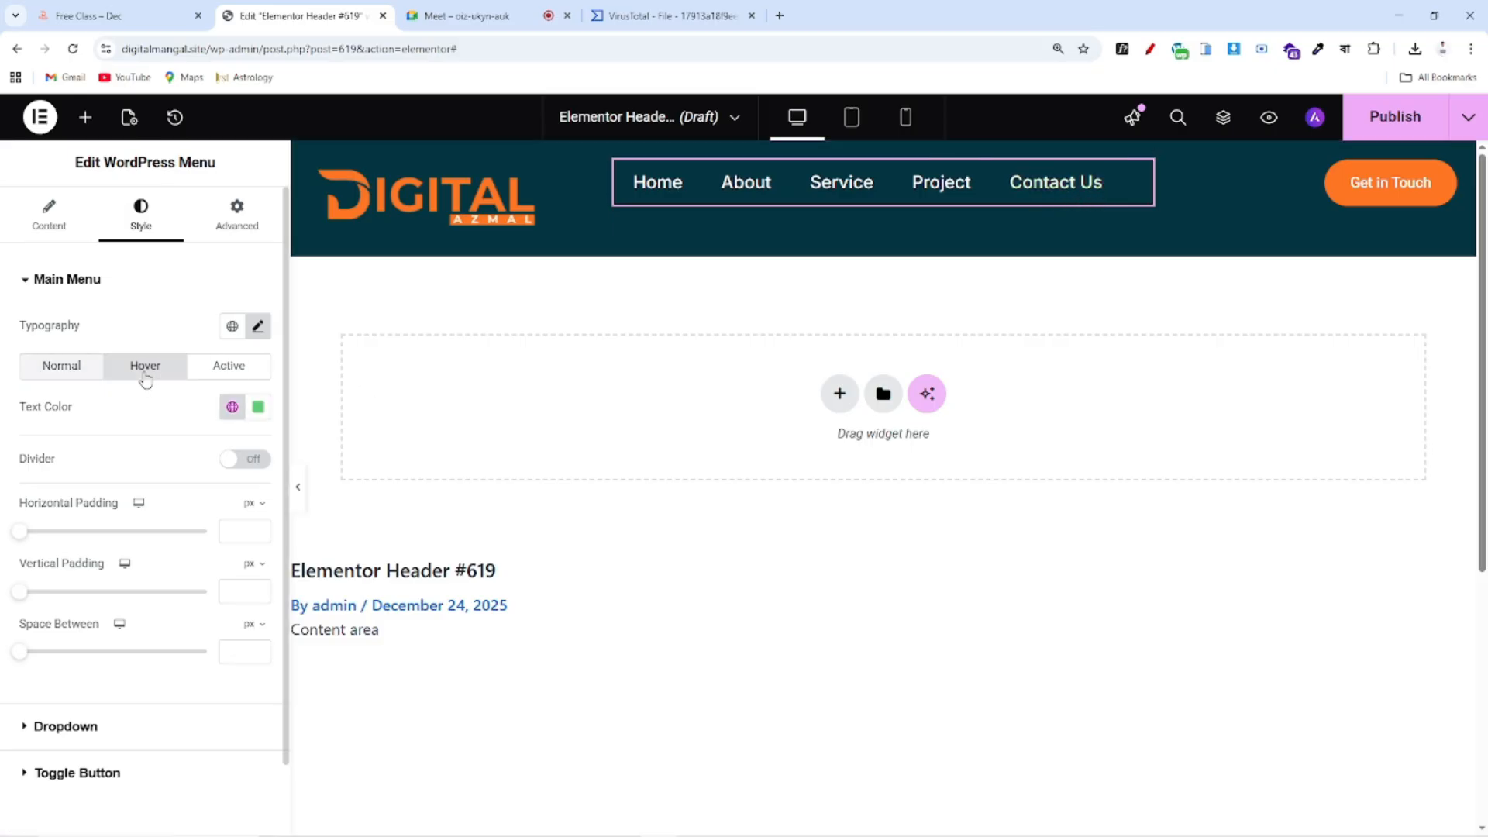
{"action": "left_click", "coordinate": [232, 407]}
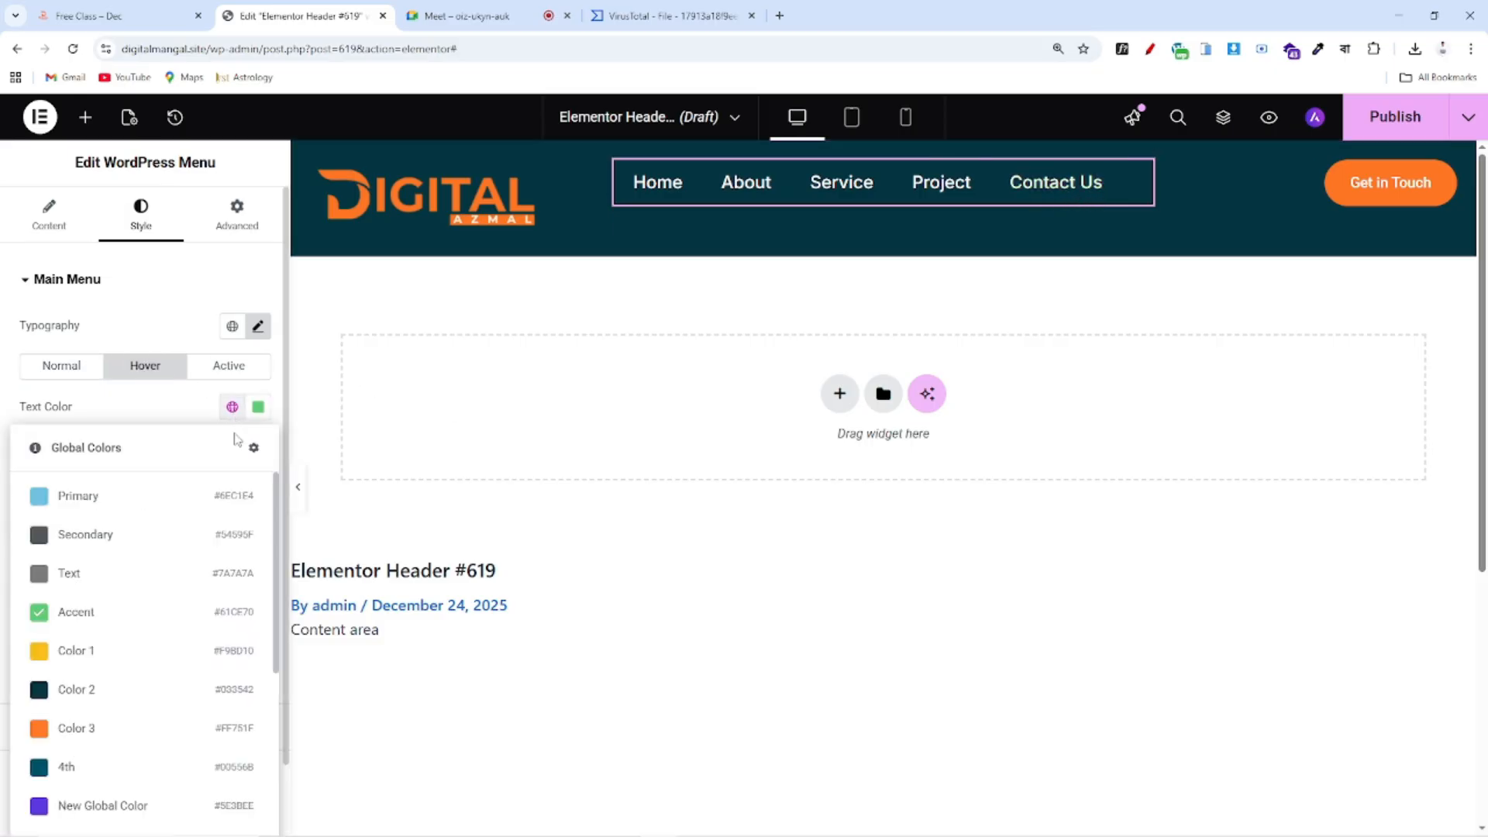
{"action": "left_click", "coordinate": [92, 726]}
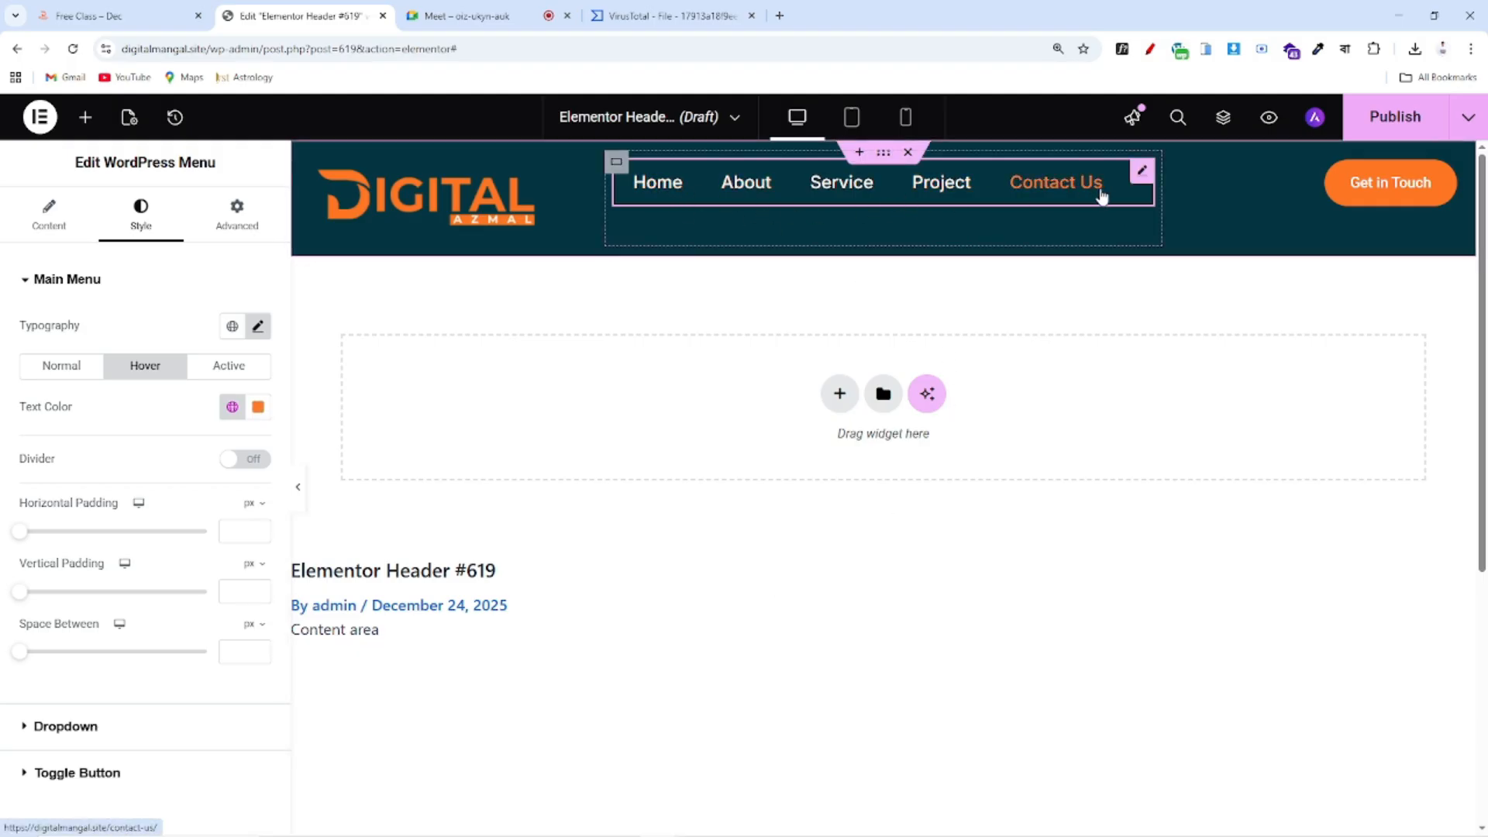
{"action": "left_click", "coordinate": [206, 374]}
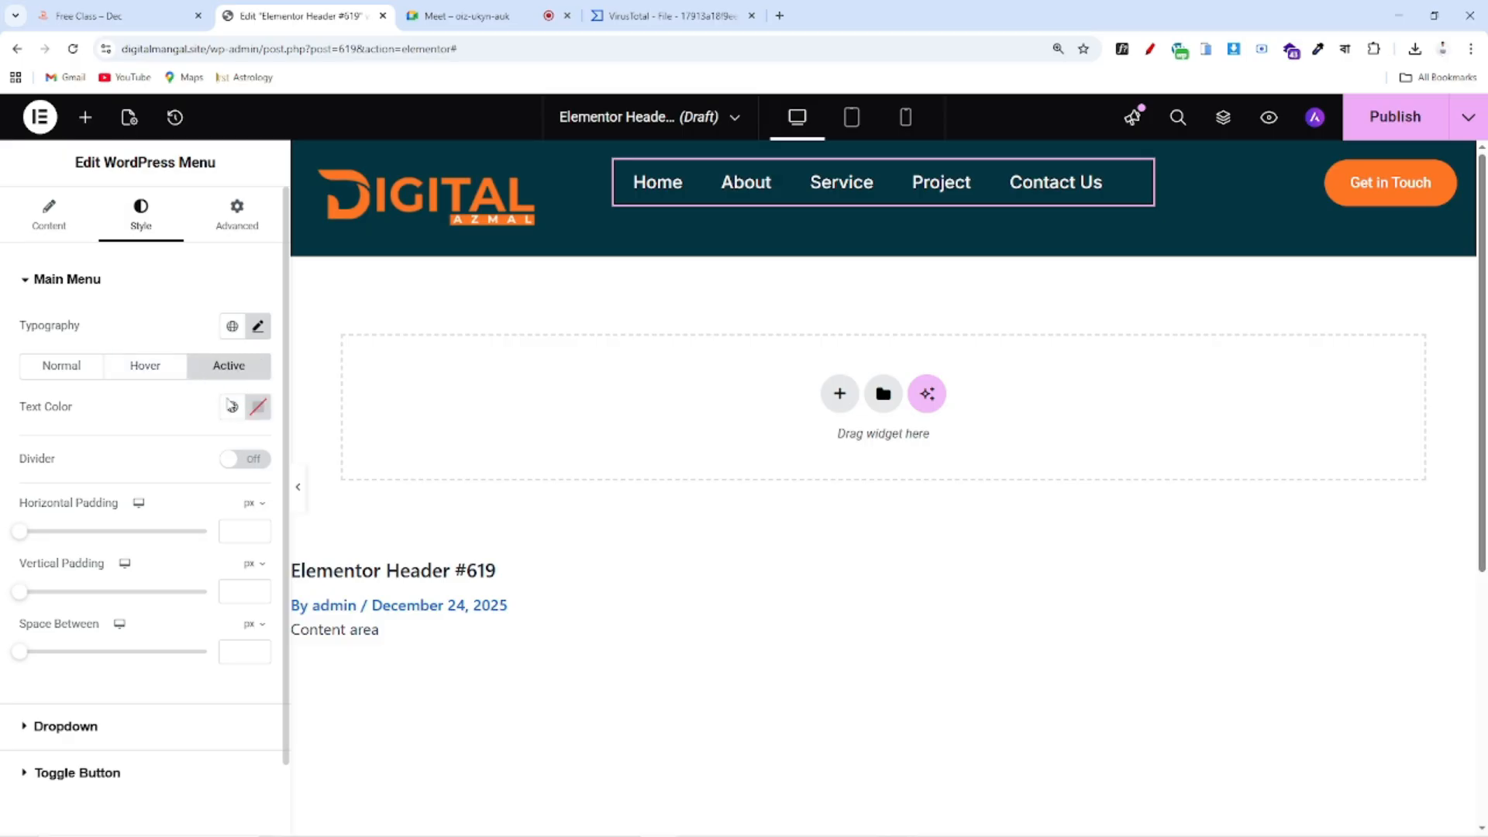
{"action": "left_click", "coordinate": [231, 406]}
{"action": "left_click", "coordinate": [97, 727]}
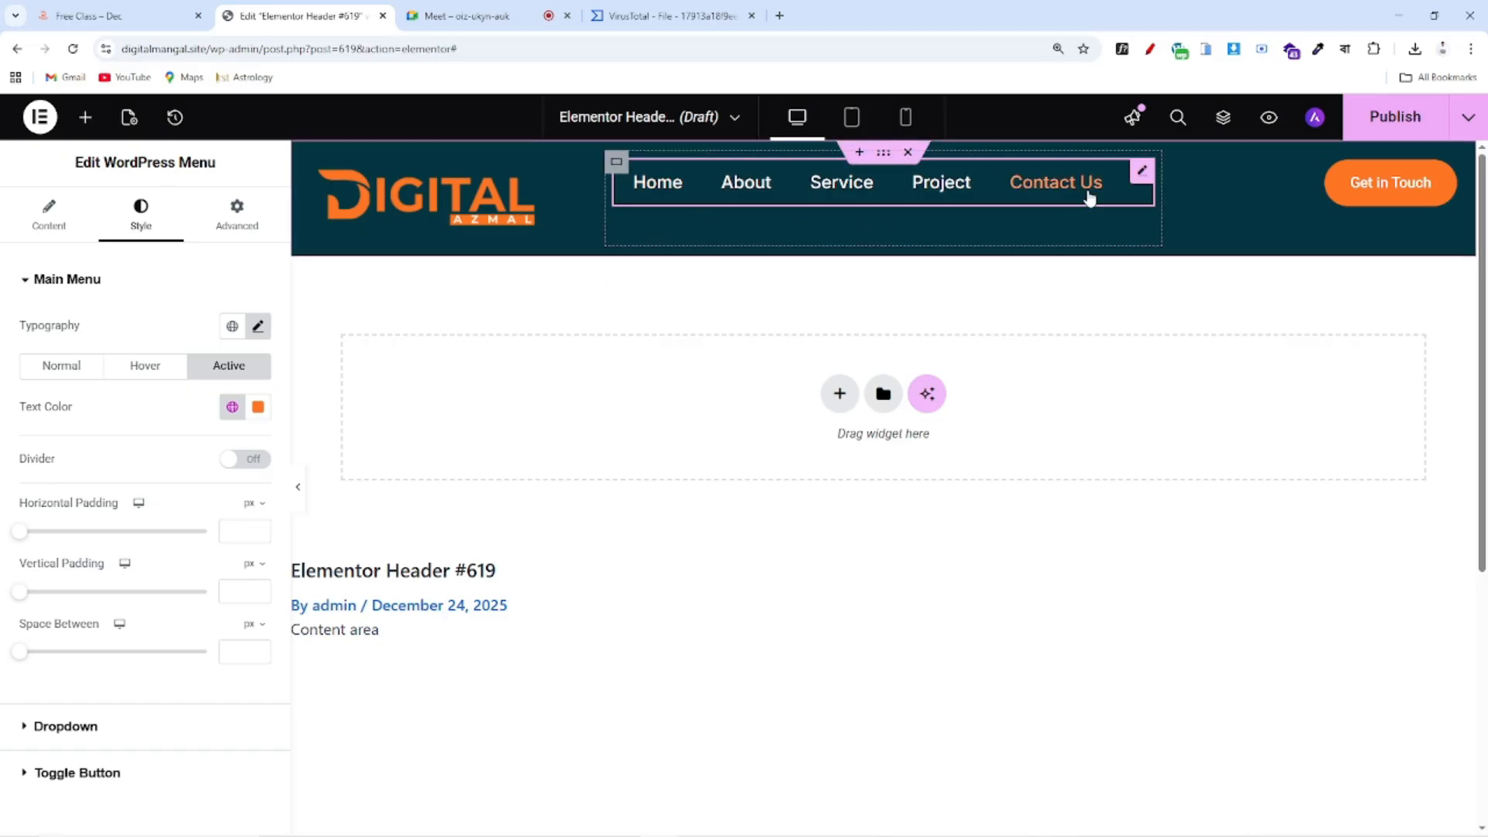
{"action": "scroll", "coordinate": [144, 439], "scroll_direction": "down", "scroll_amount": 1}
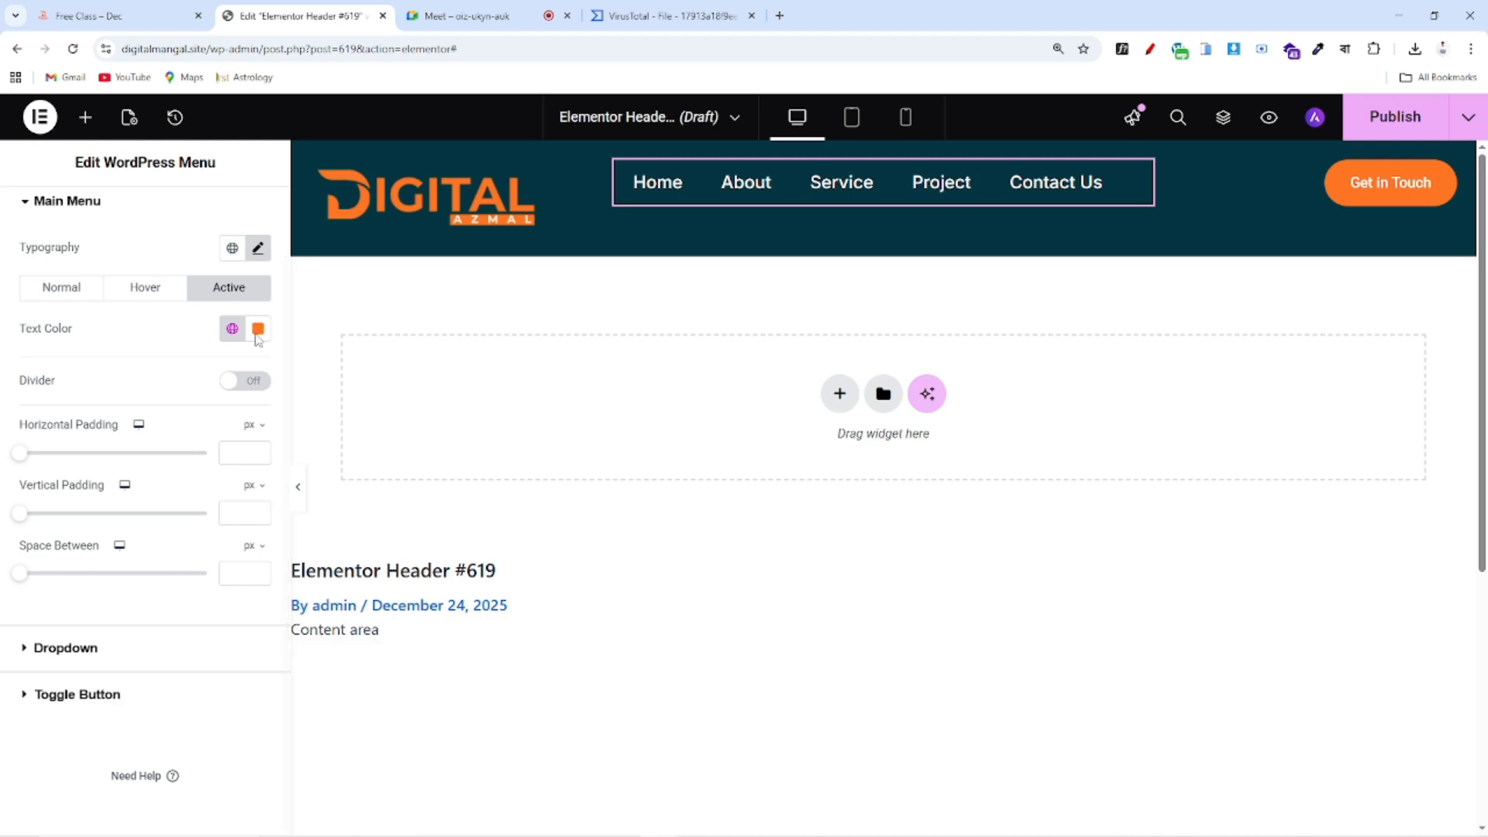
{"action": "scroll", "coordinate": [24, 507], "scroll_direction": "up", "scroll_amount": 1}
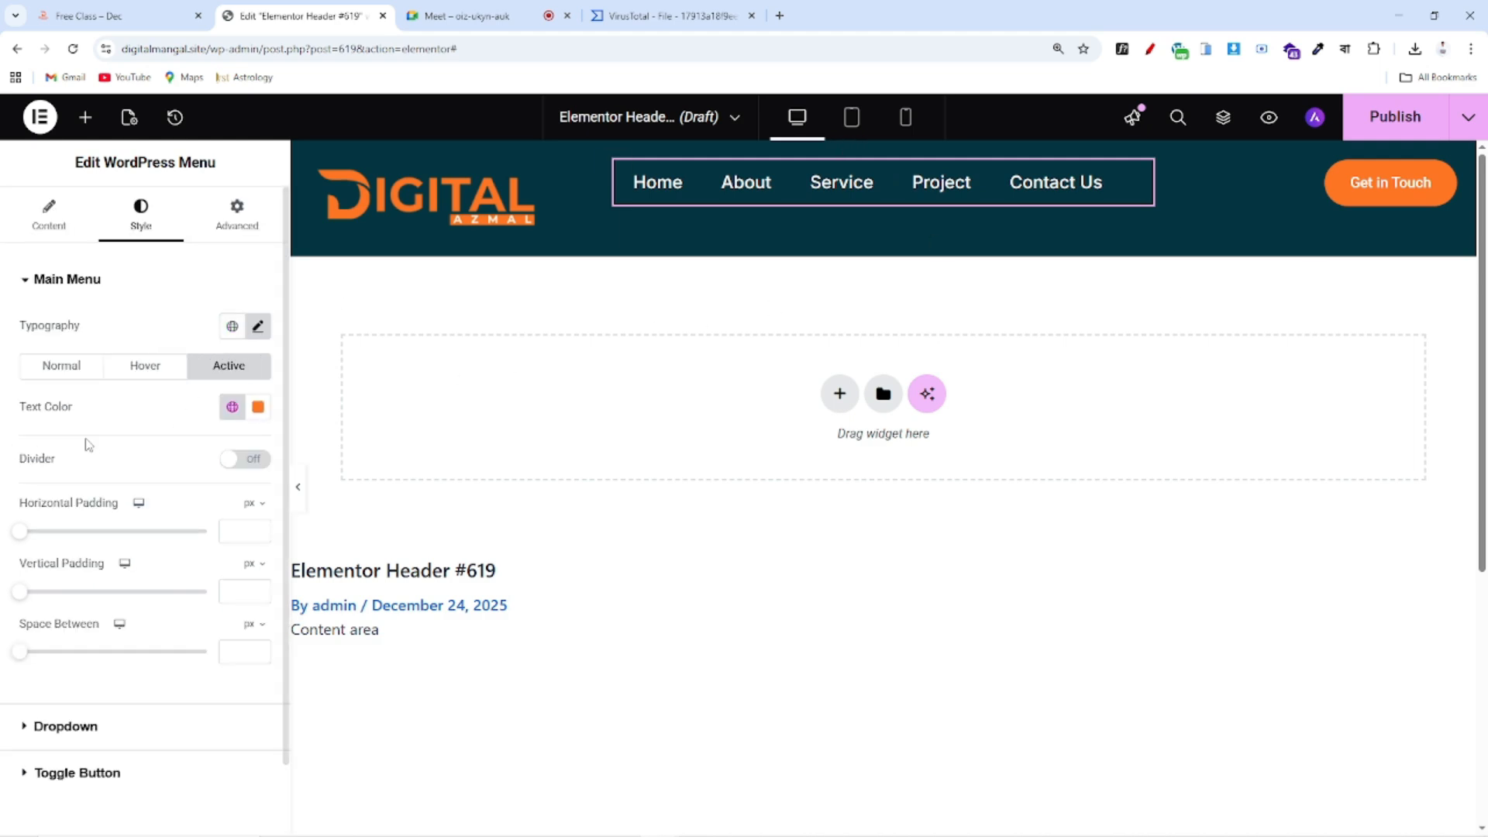
{"action": "scroll", "coordinate": [172, 418], "scroll_direction": "down", "scroll_amount": 1}
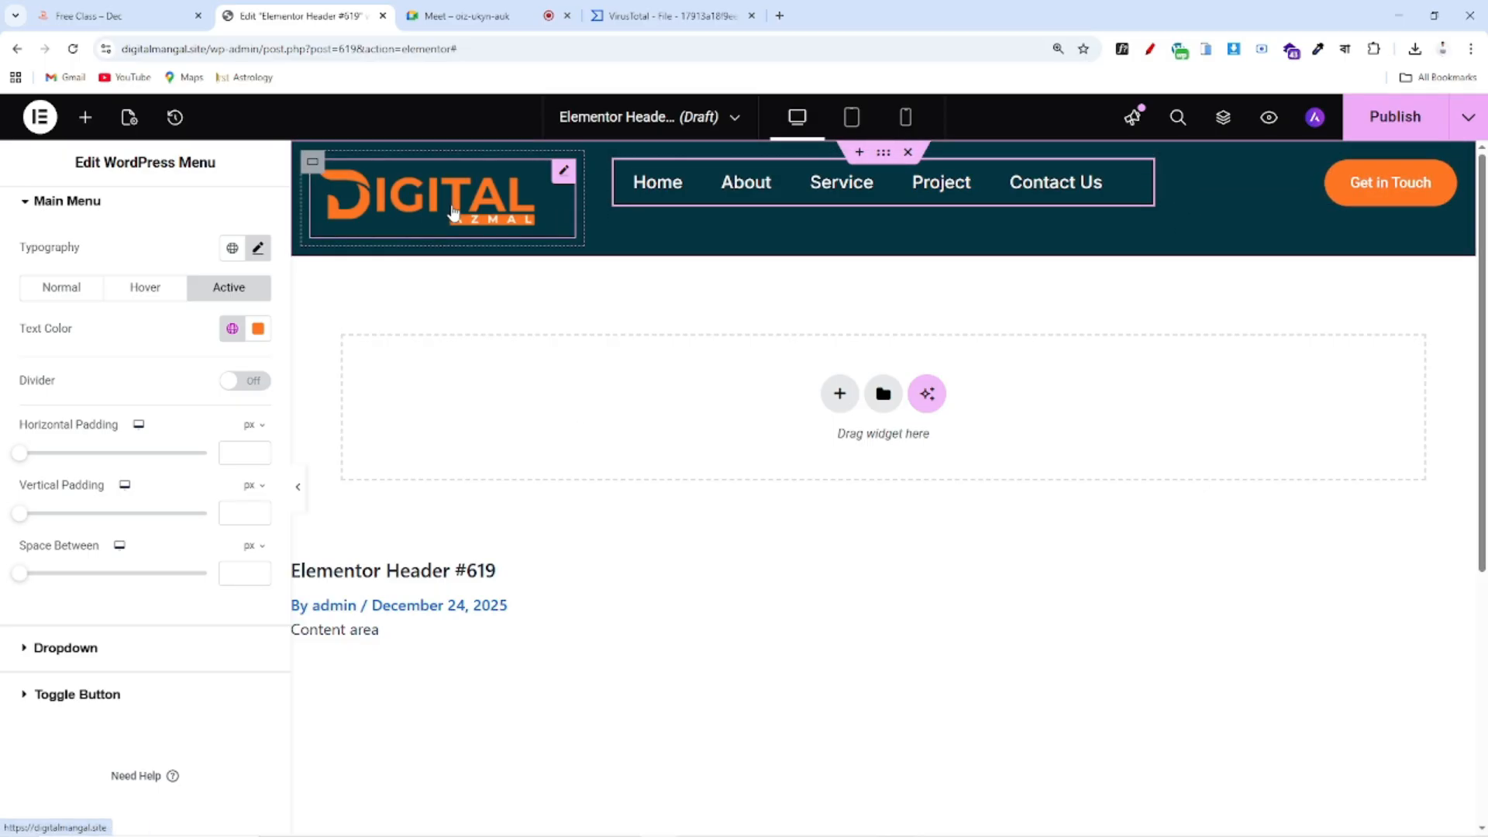
Set the header's outer container margin and padding to 0
{"action": "left_click", "coordinate": [312, 164]}
{"action": "left_click", "coordinate": [237, 213]}
{"action": "left_click", "coordinate": [257, 348]}
{"action": "left_click", "coordinate": [258, 425]}
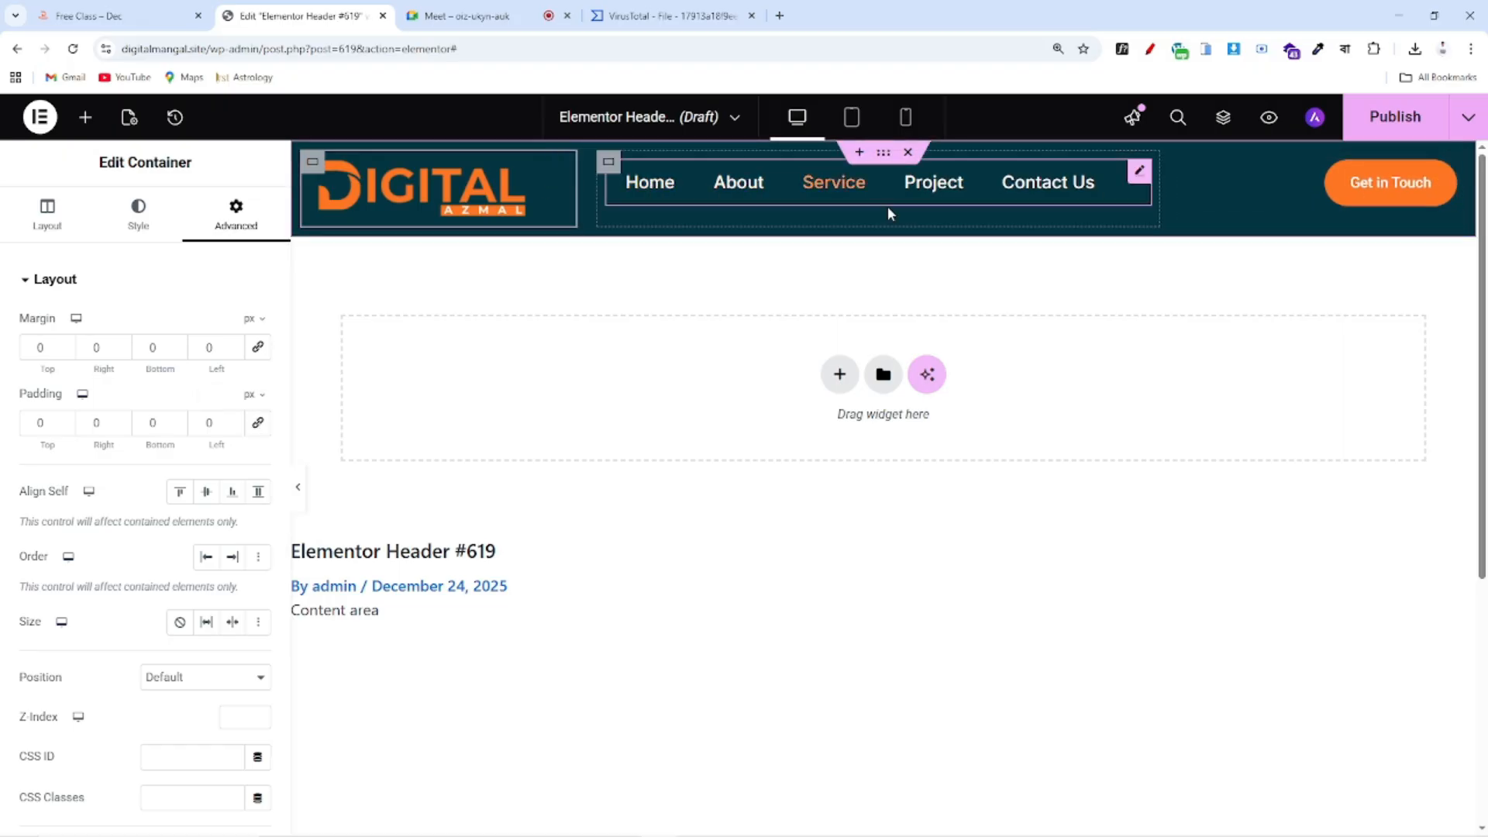
Publish the header with an Include: Entire site display condition
{"action": "left_click", "coordinate": [1397, 118]}
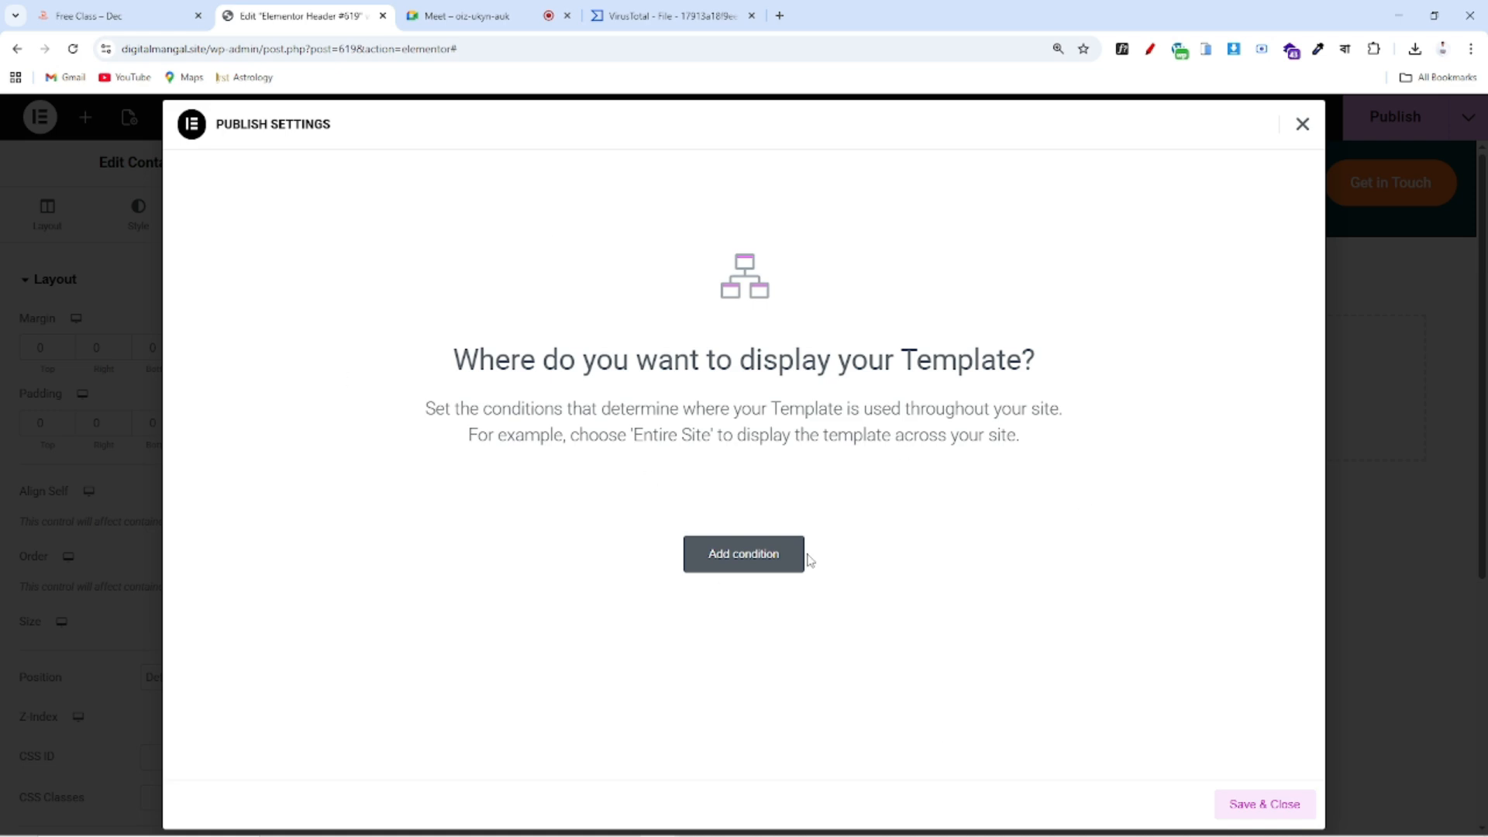
{"action": "left_click", "coordinate": [757, 560]}
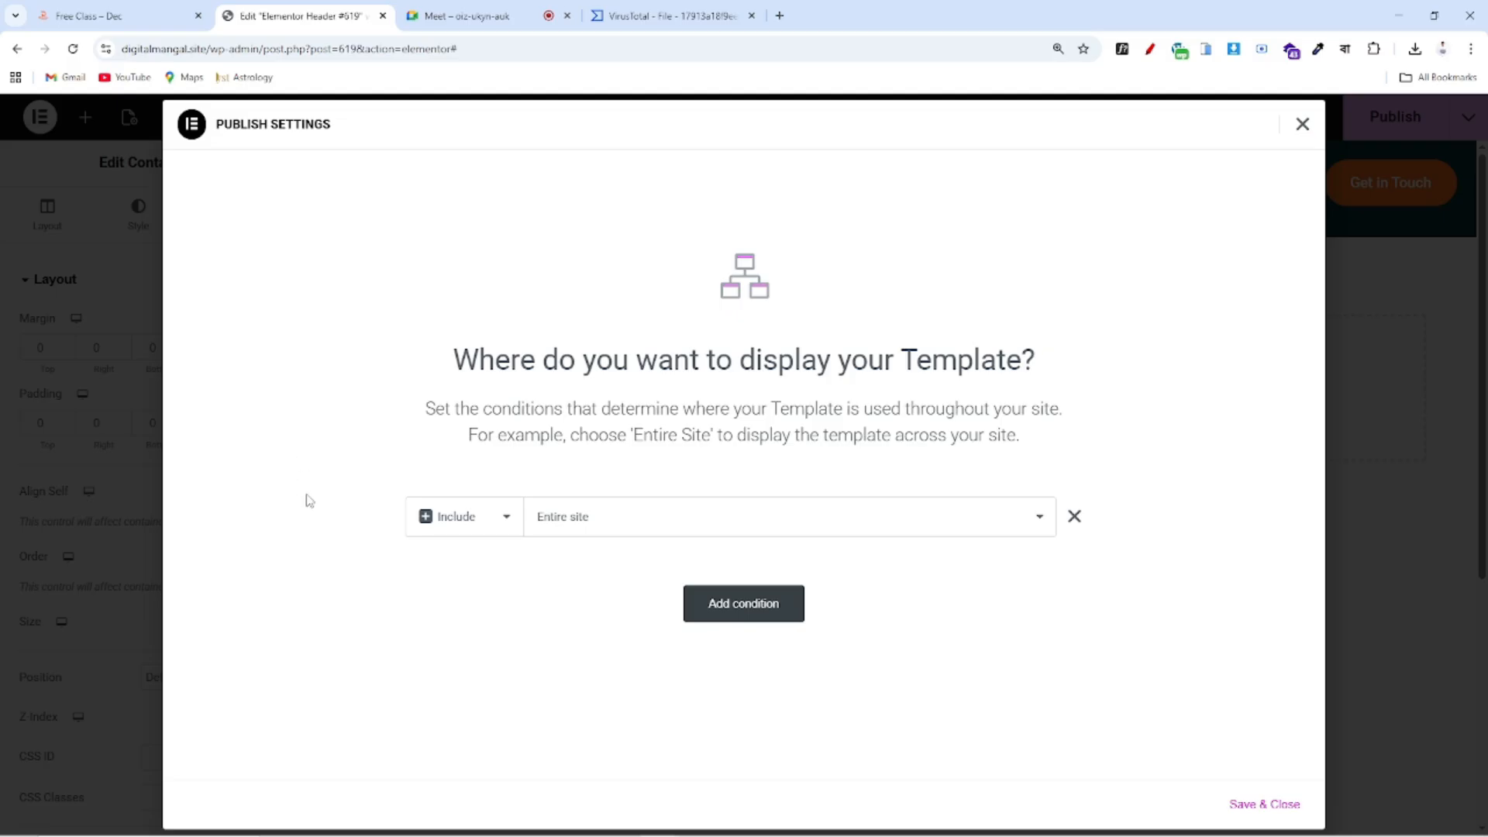
{"action": "left_click", "coordinate": [1286, 810]}
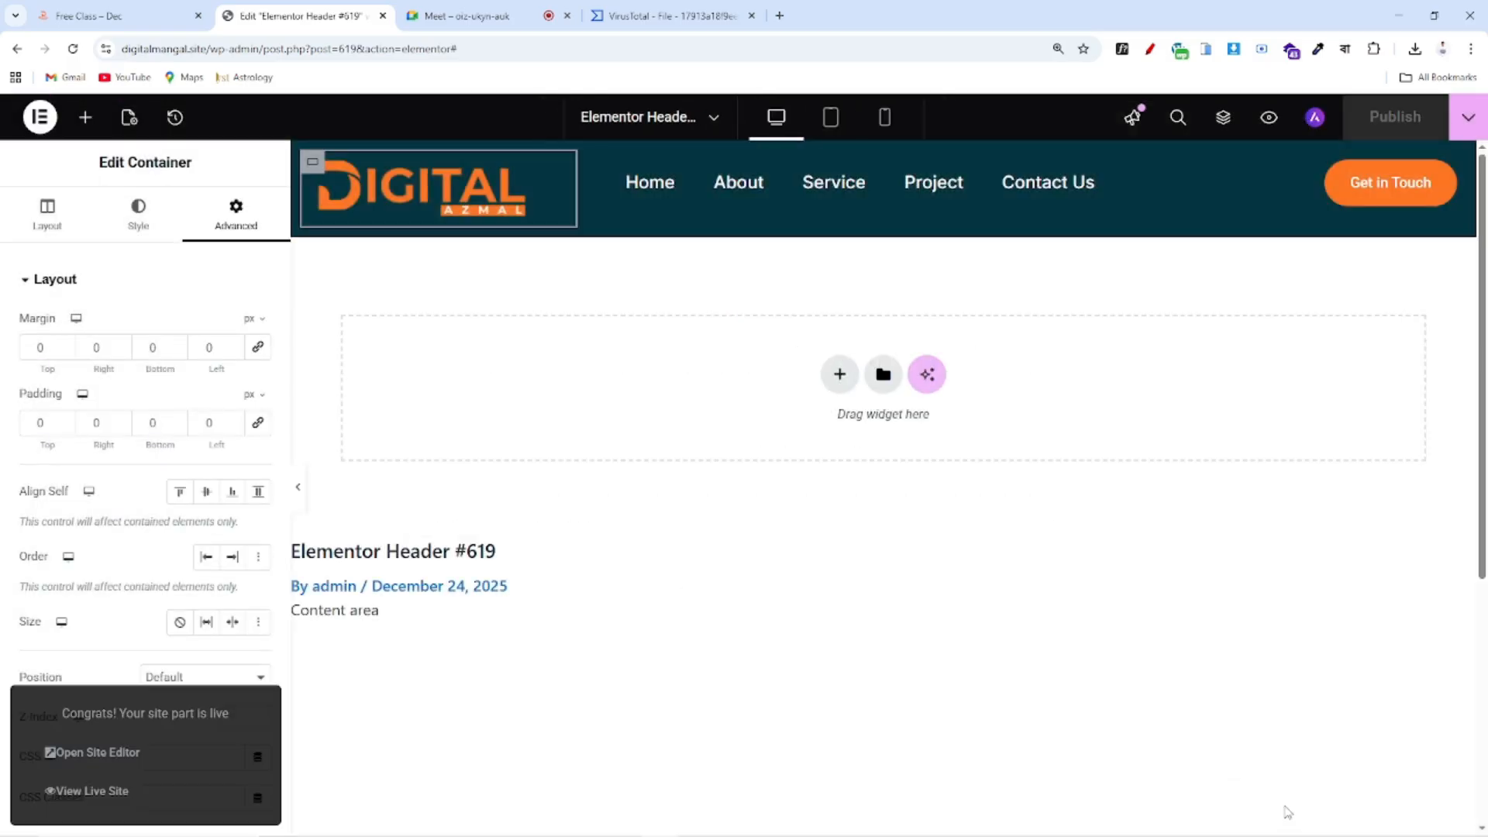
Load the site's homepage in a new tab and compare its new header with the editor
{"action": "left_click_drag", "start_coordinate": [208, 49], "coordinate": [75, 51]}
{"action": "key", "text": "ctrl+c"}
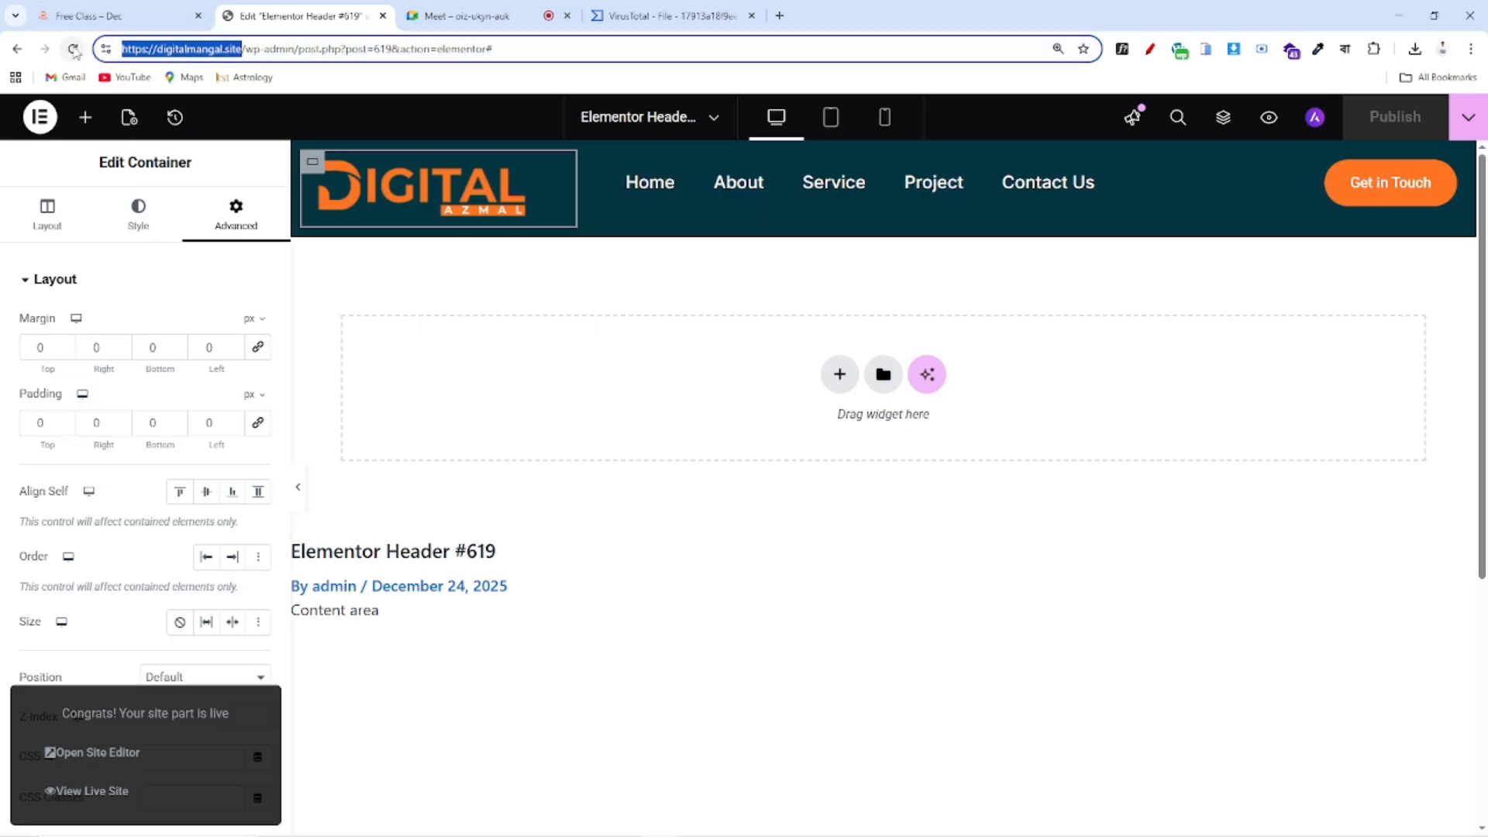
{"action": "left_click", "coordinate": [779, 16]}
{"action": "key", "text": "ctrl+v"}
{"action": "key", "text": "Return"}
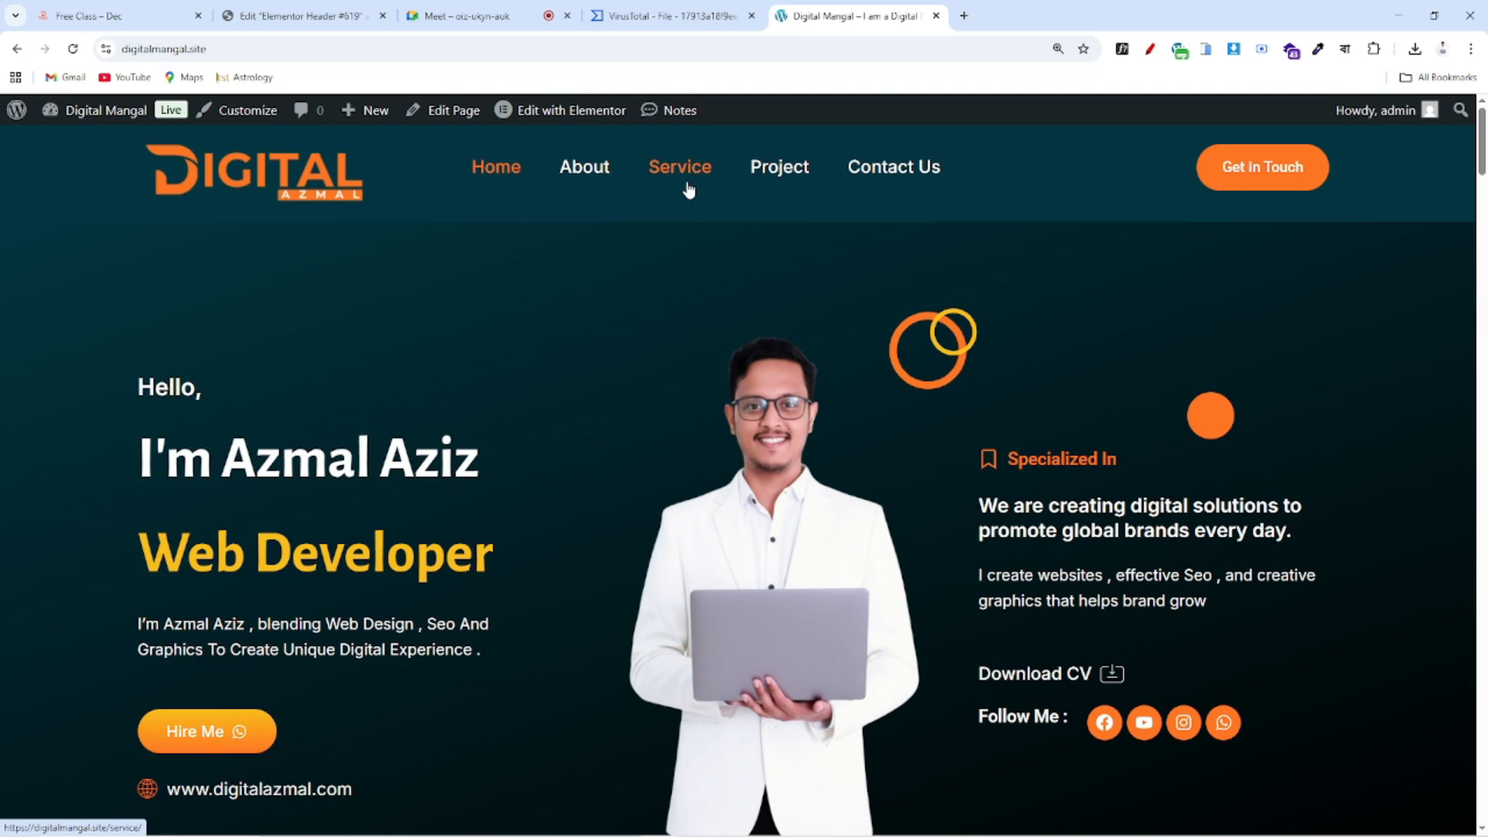
{"action": "left_click", "coordinate": [302, 15]}
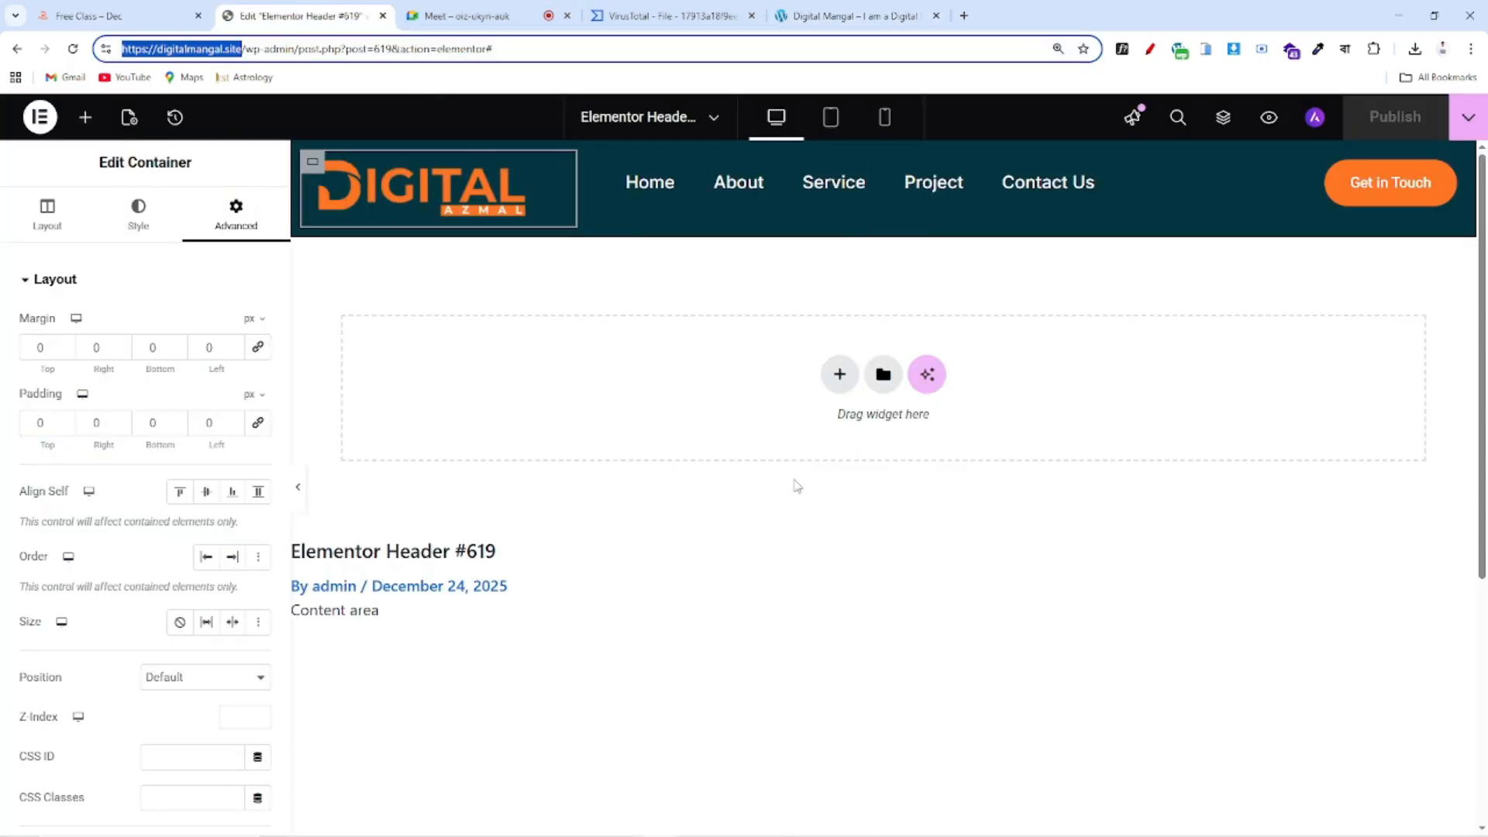
{"action": "left_click", "coordinate": [840, 16]}
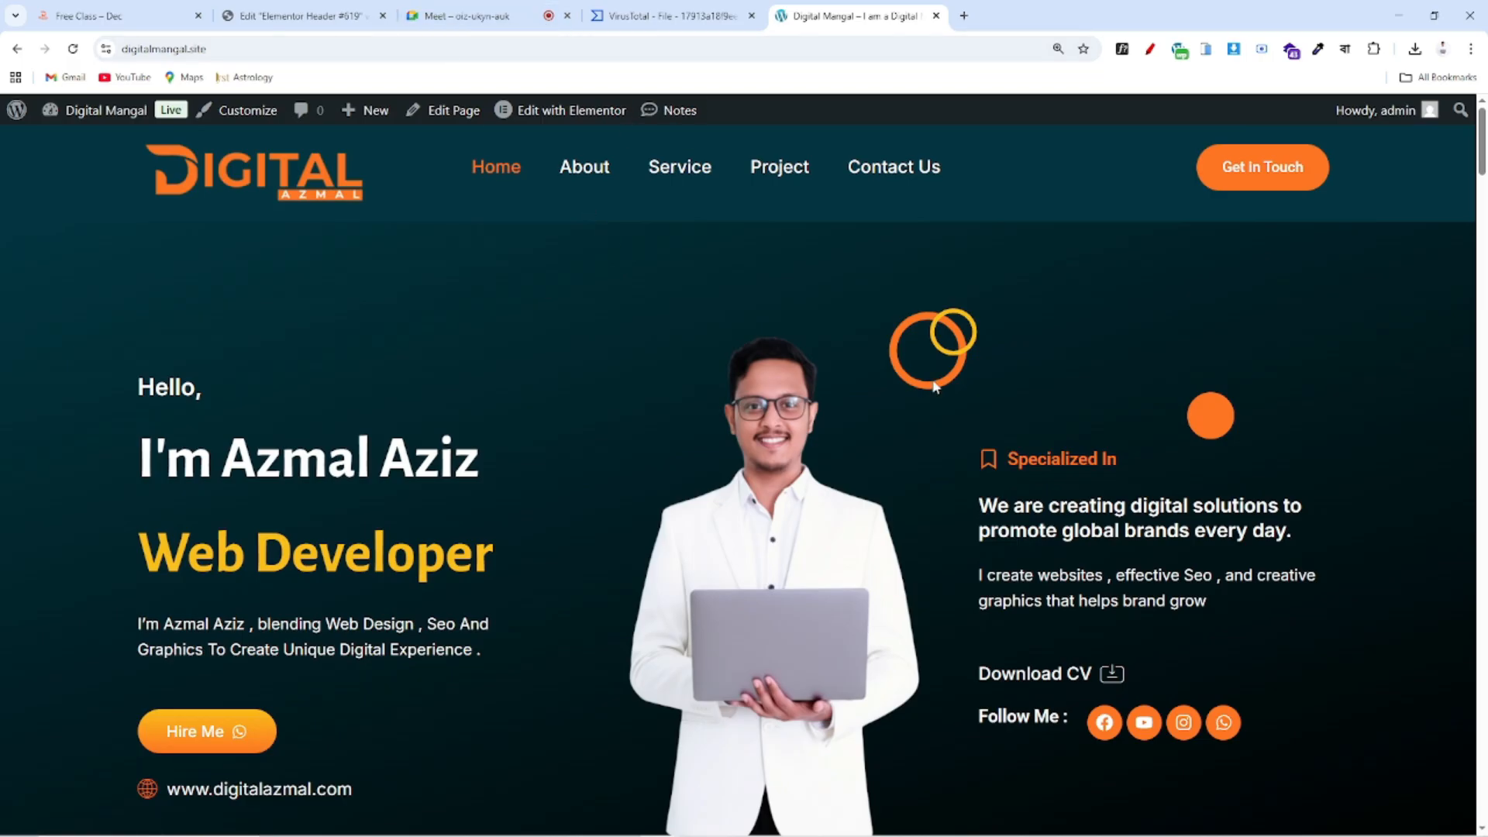
{"action": "left_click", "coordinate": [302, 16]}
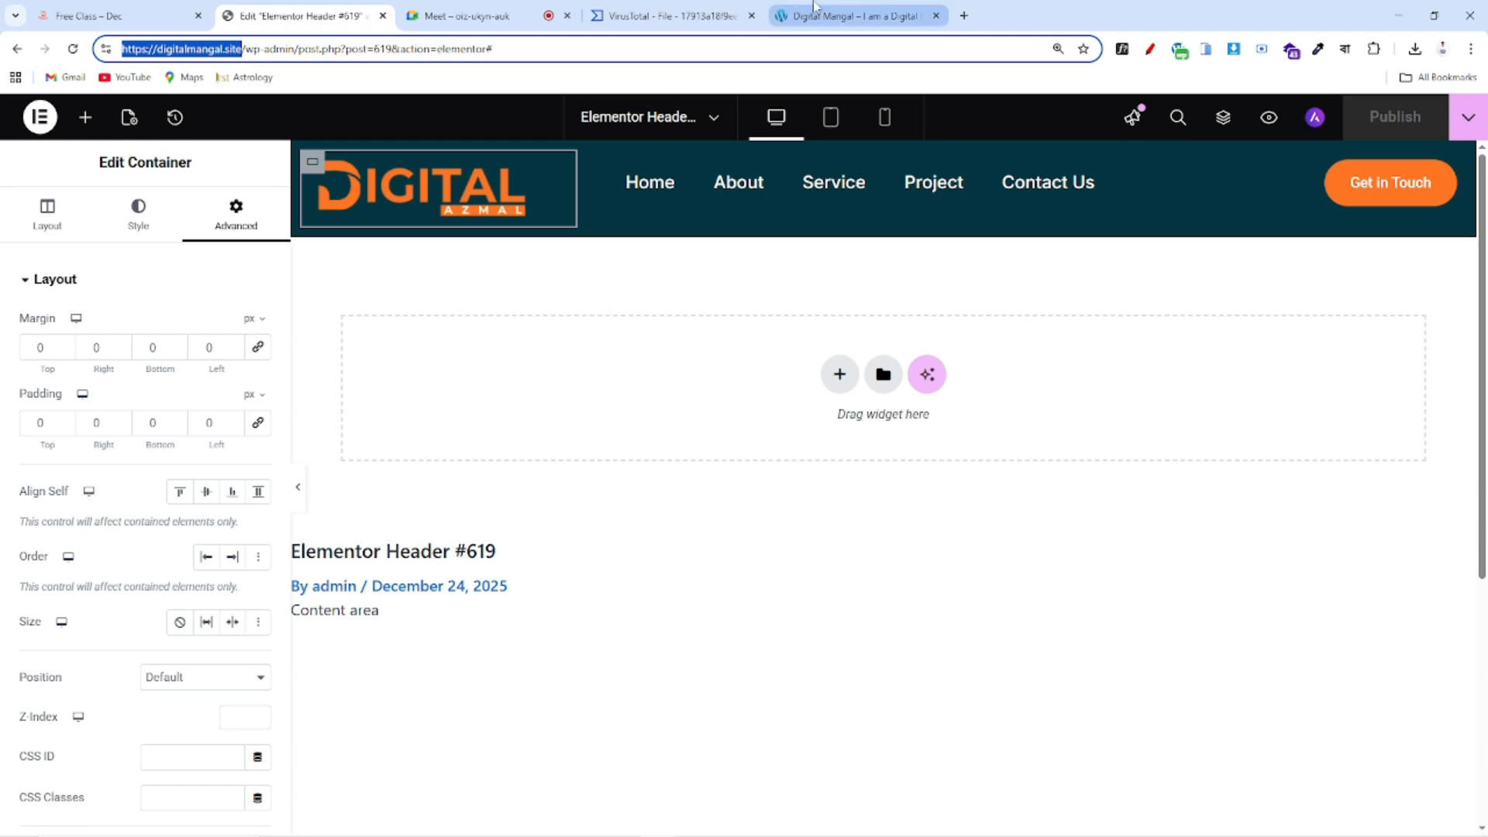
{"action": "left_click", "coordinate": [852, 16]}
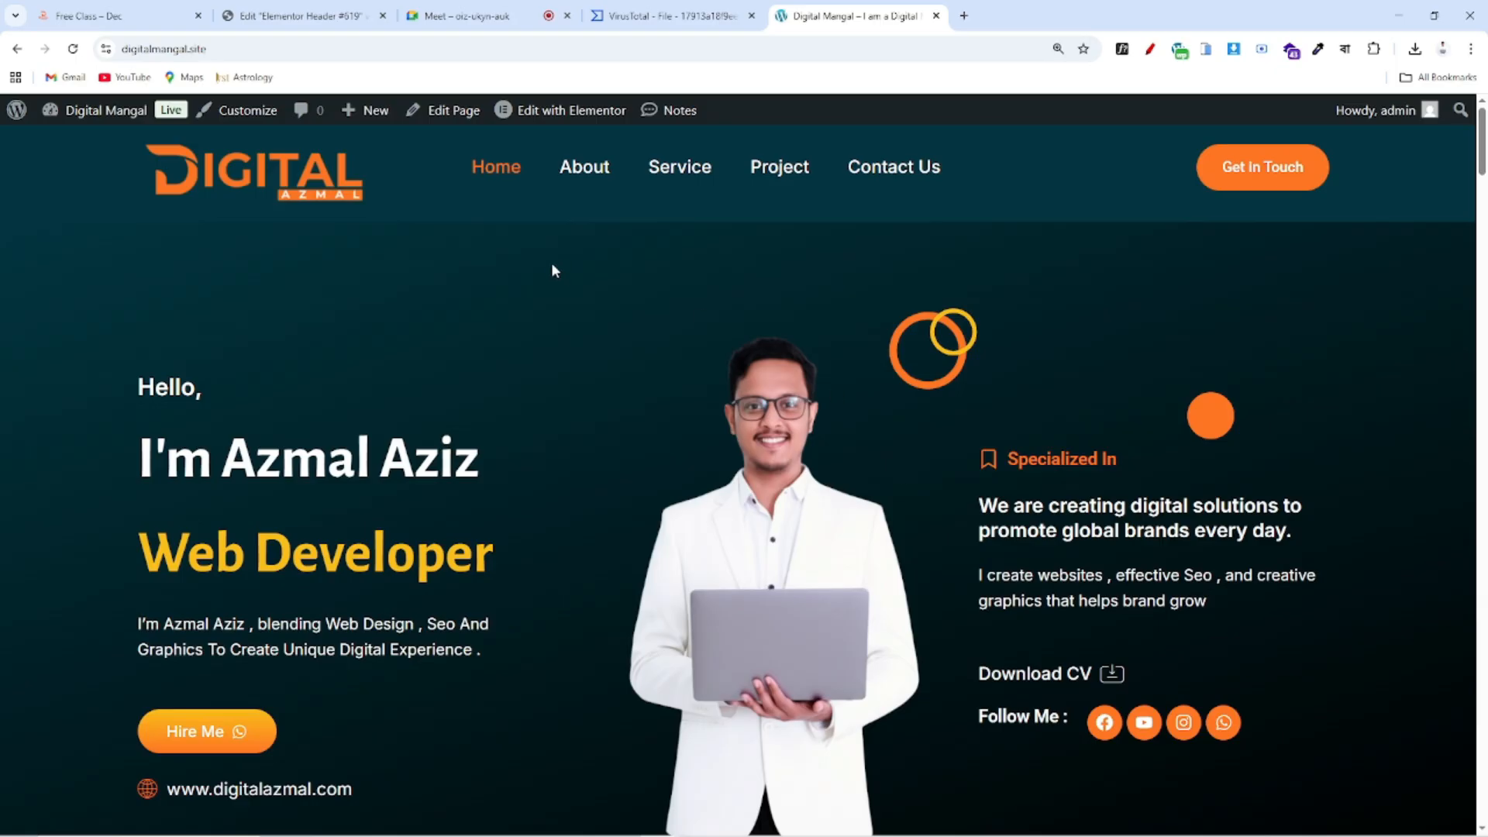
{"action": "left_click", "coordinate": [299, 16]}
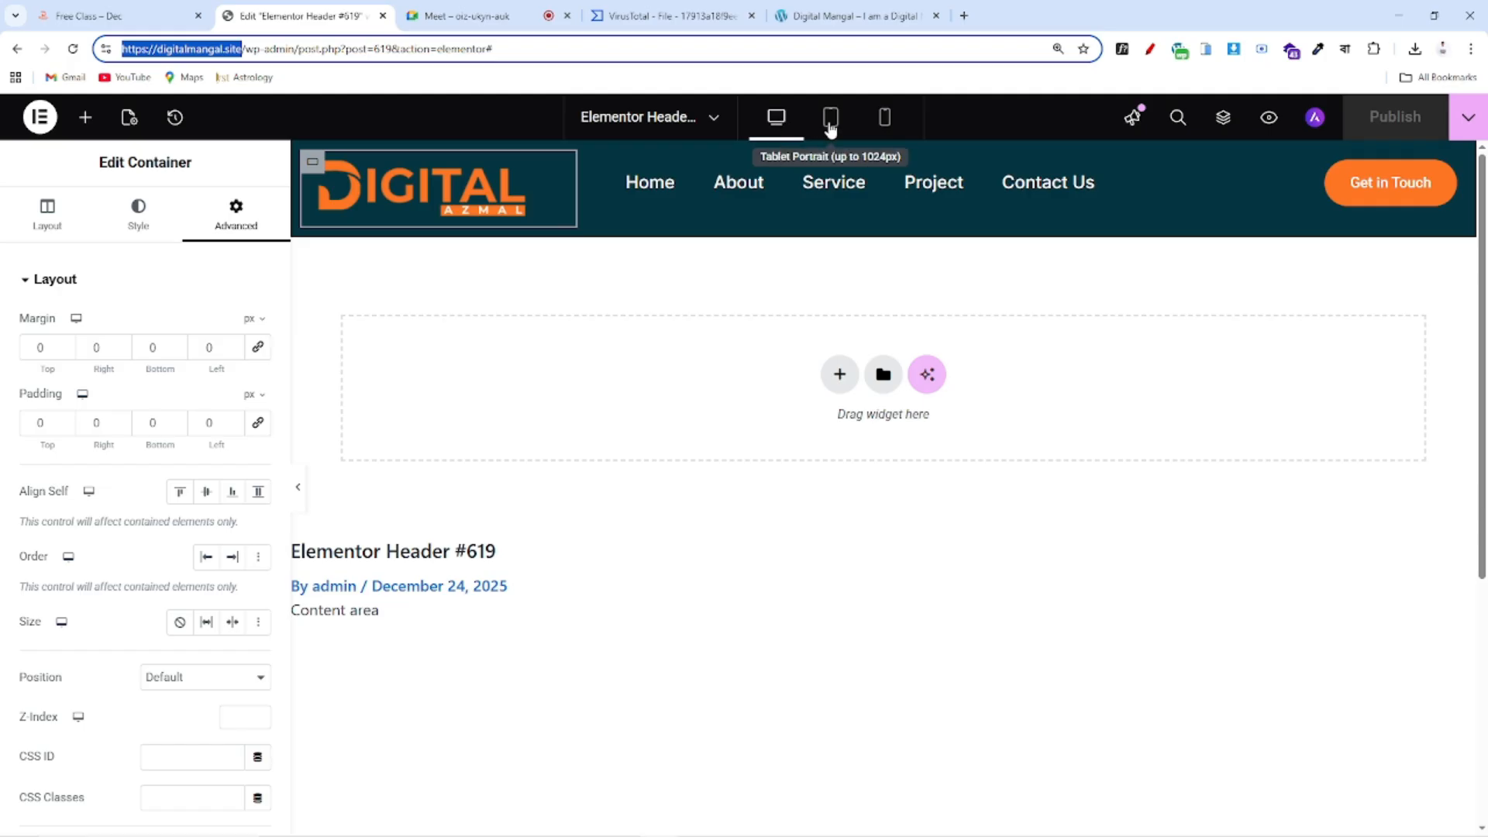
Preview the header at mobile width and compare it with the reference site's mobile menu
{"action": "left_click", "coordinate": [885, 124]}
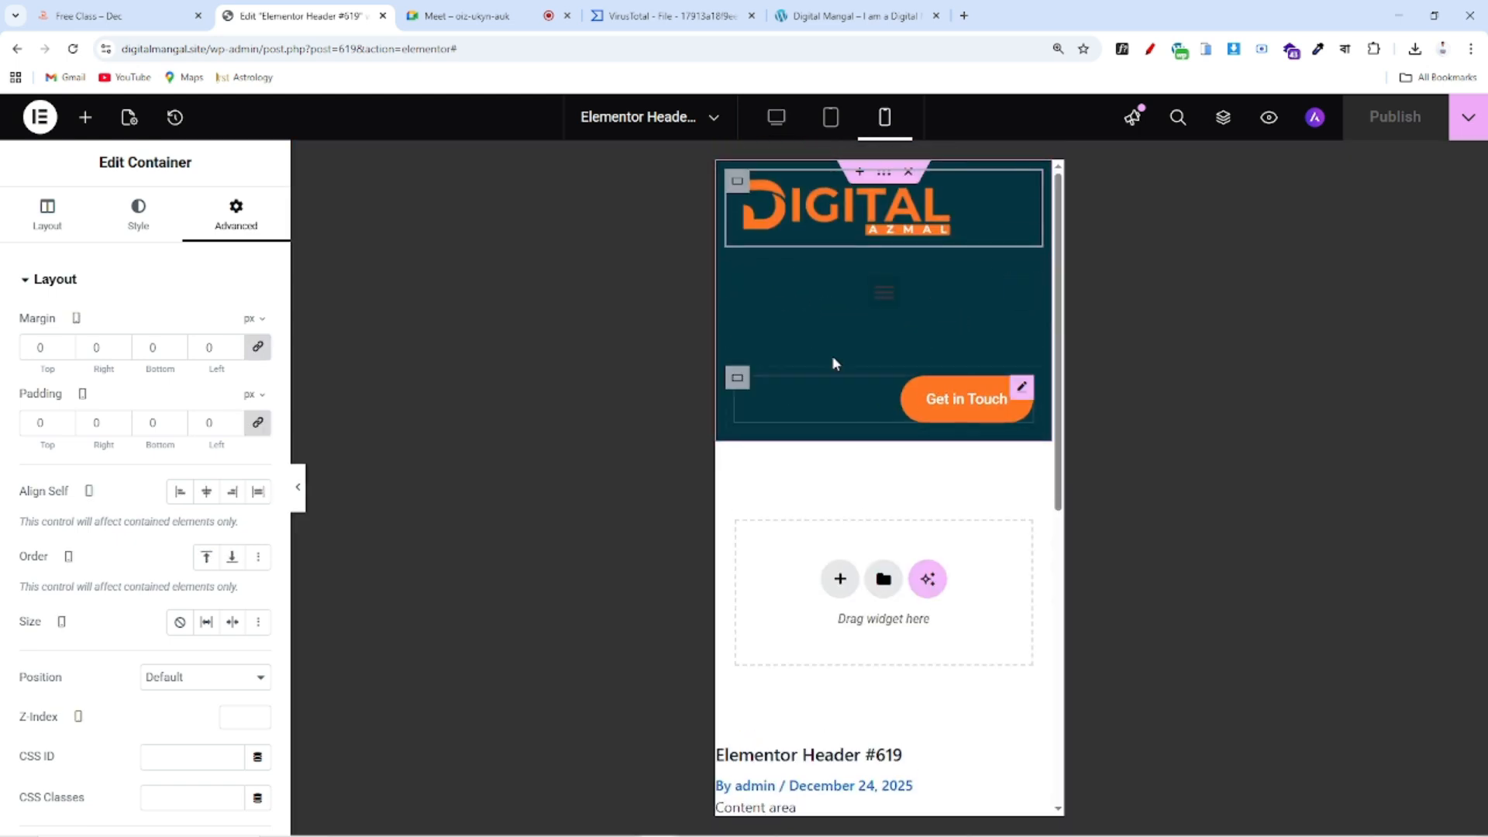
{"action": "left_click", "coordinate": [55, 17]}
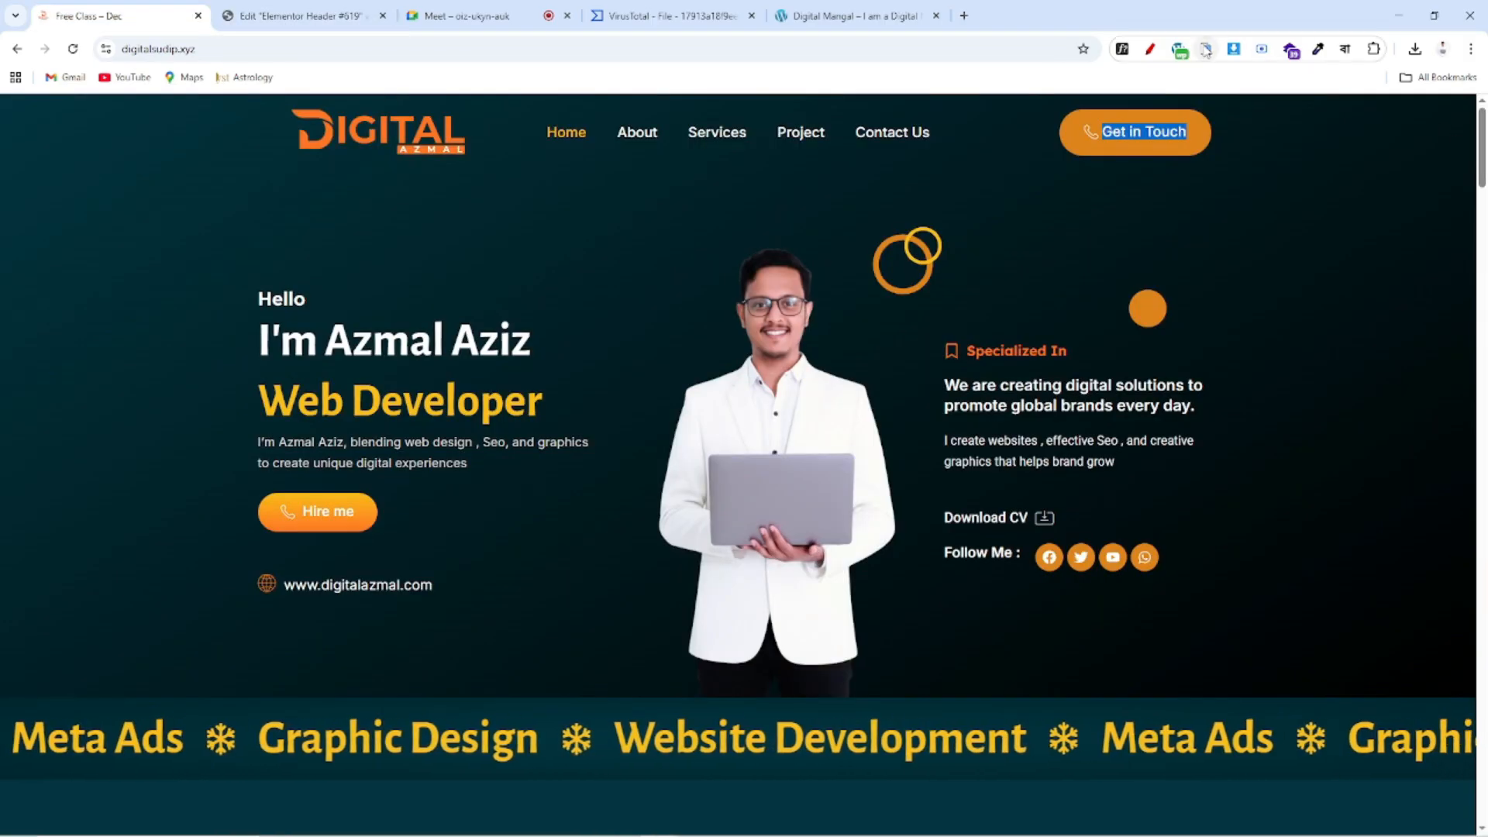
{"action": "key", "text": "F5"}
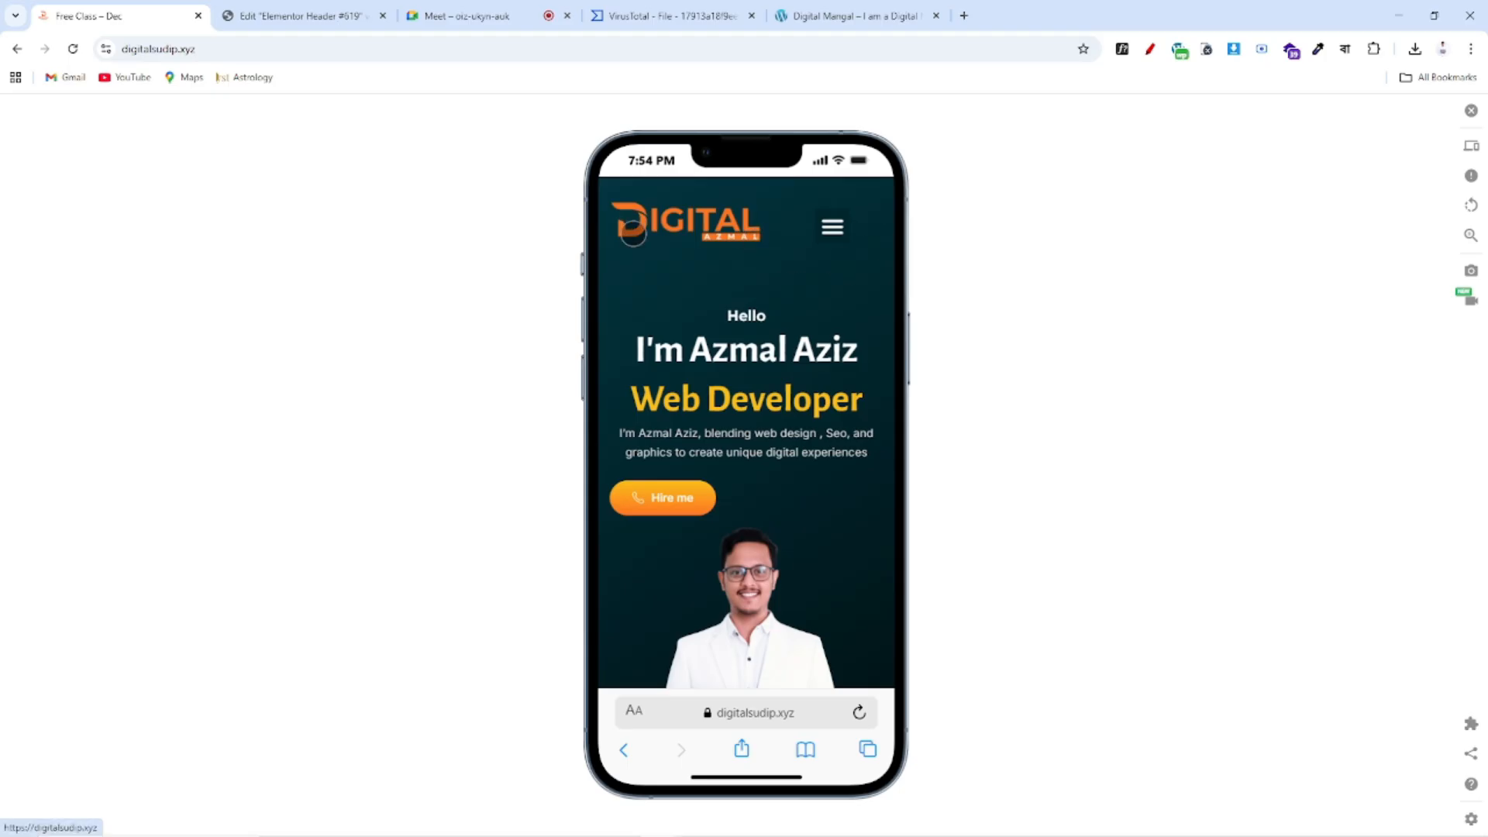
{"action": "left_click", "coordinate": [834, 230]}
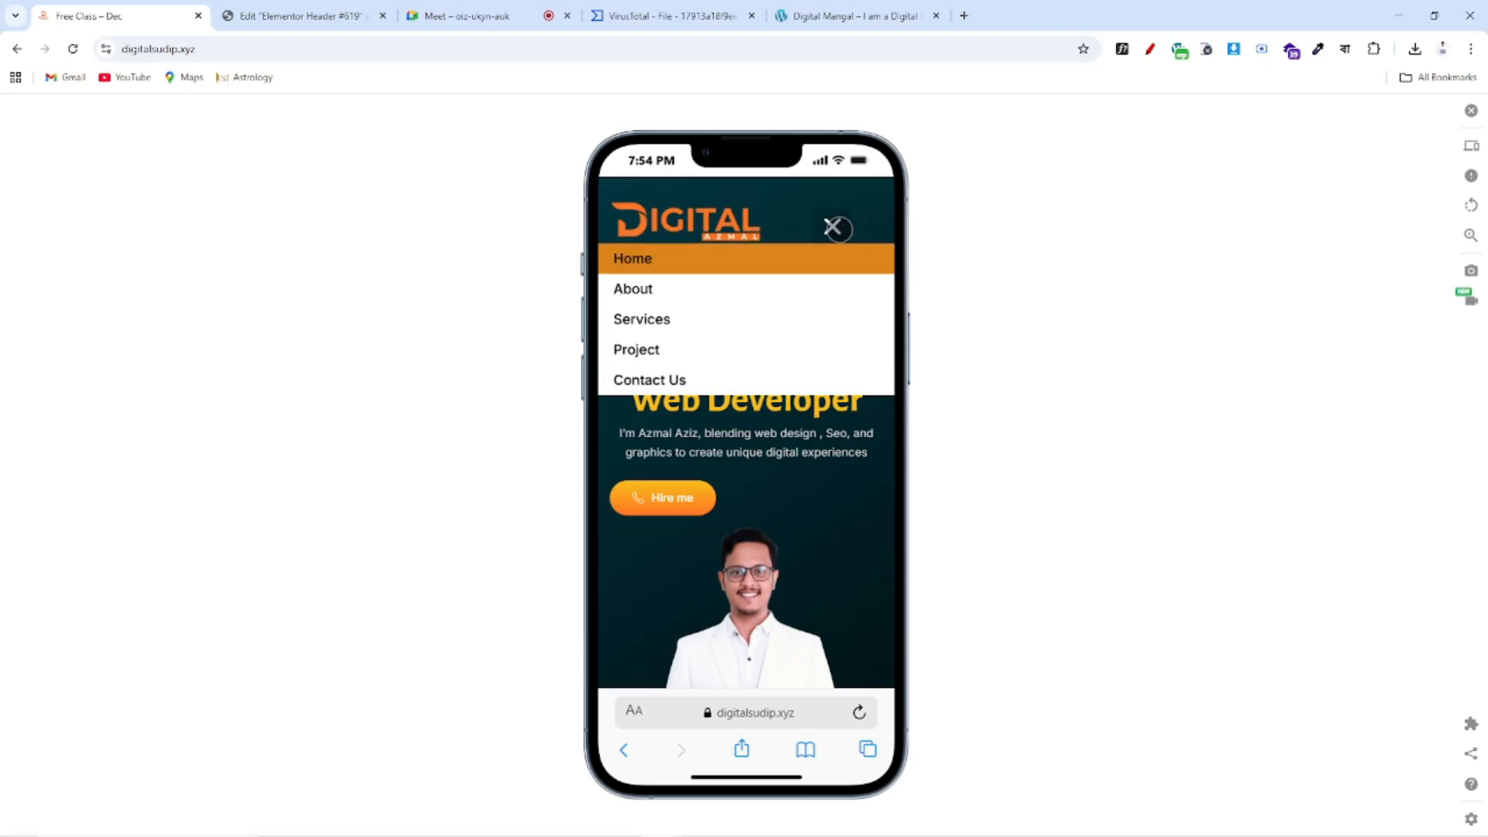
{"action": "left_click", "coordinate": [833, 228]}
{"action": "left_click", "coordinate": [833, 228]}
{"action": "left_click", "coordinate": [834, 228]}
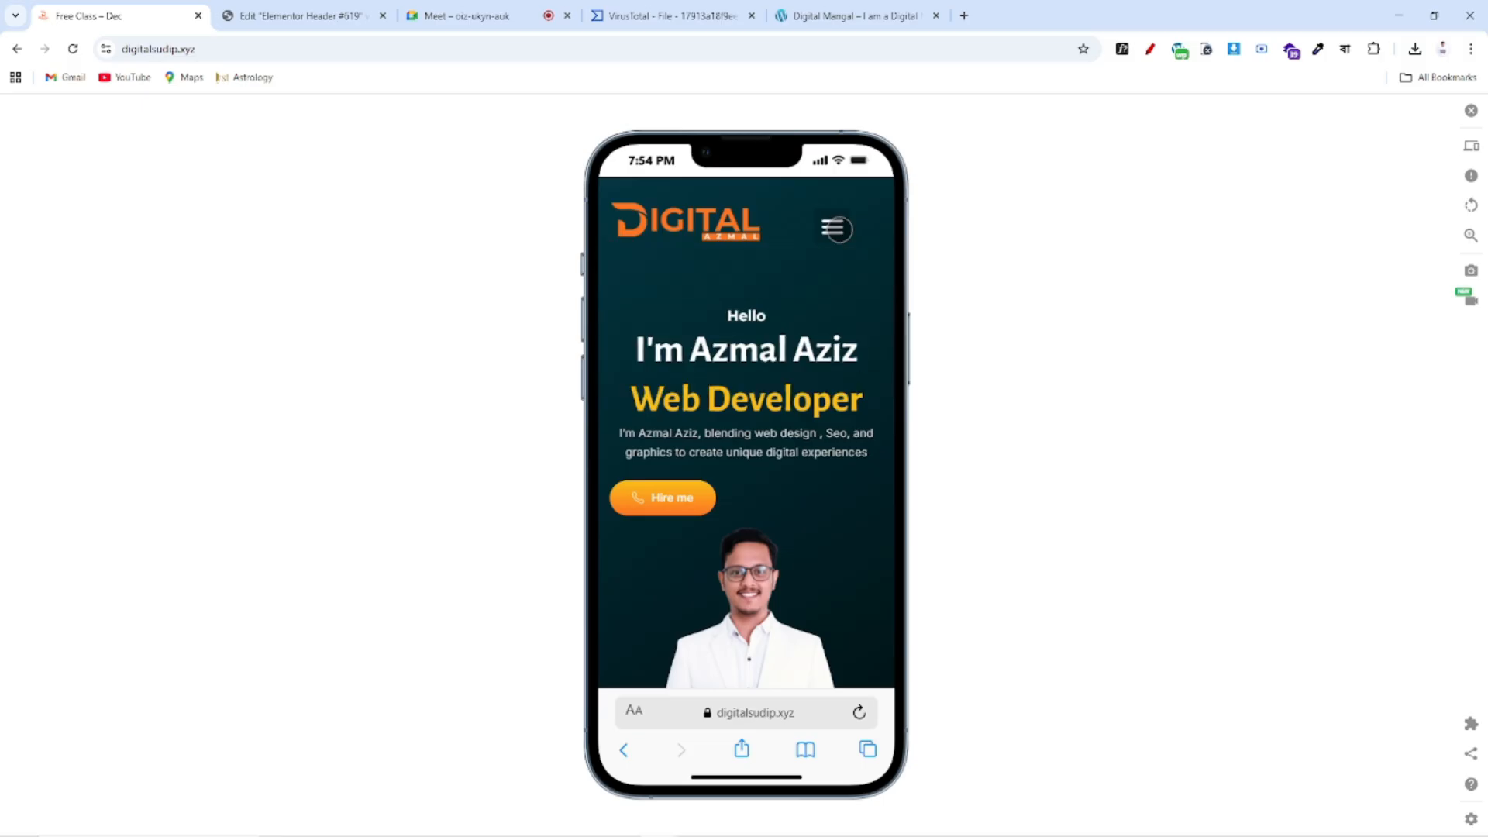
{"action": "left_click", "coordinate": [265, 6]}
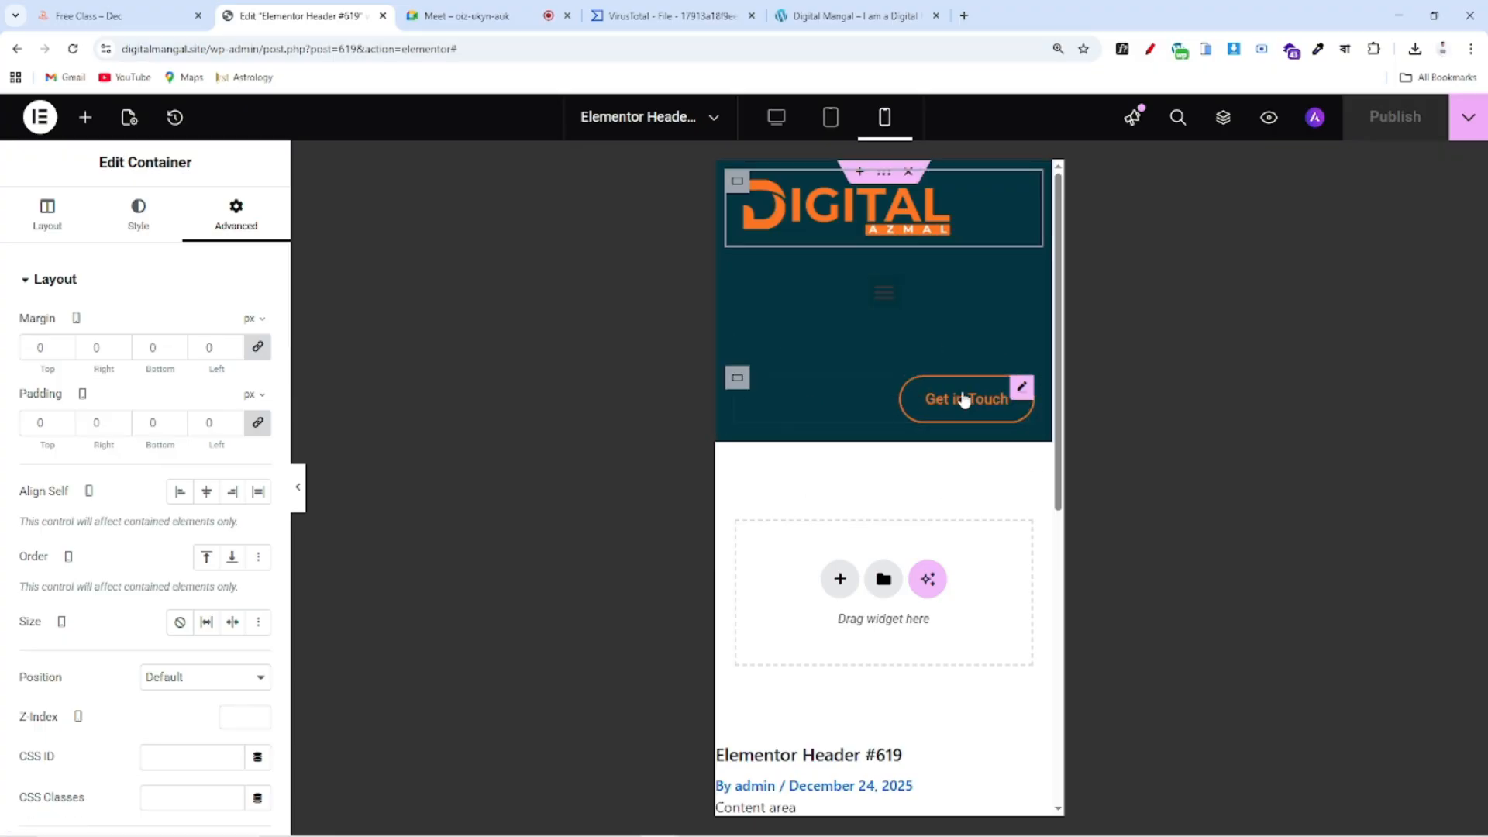
{"action": "left_click", "coordinate": [849, 17]}
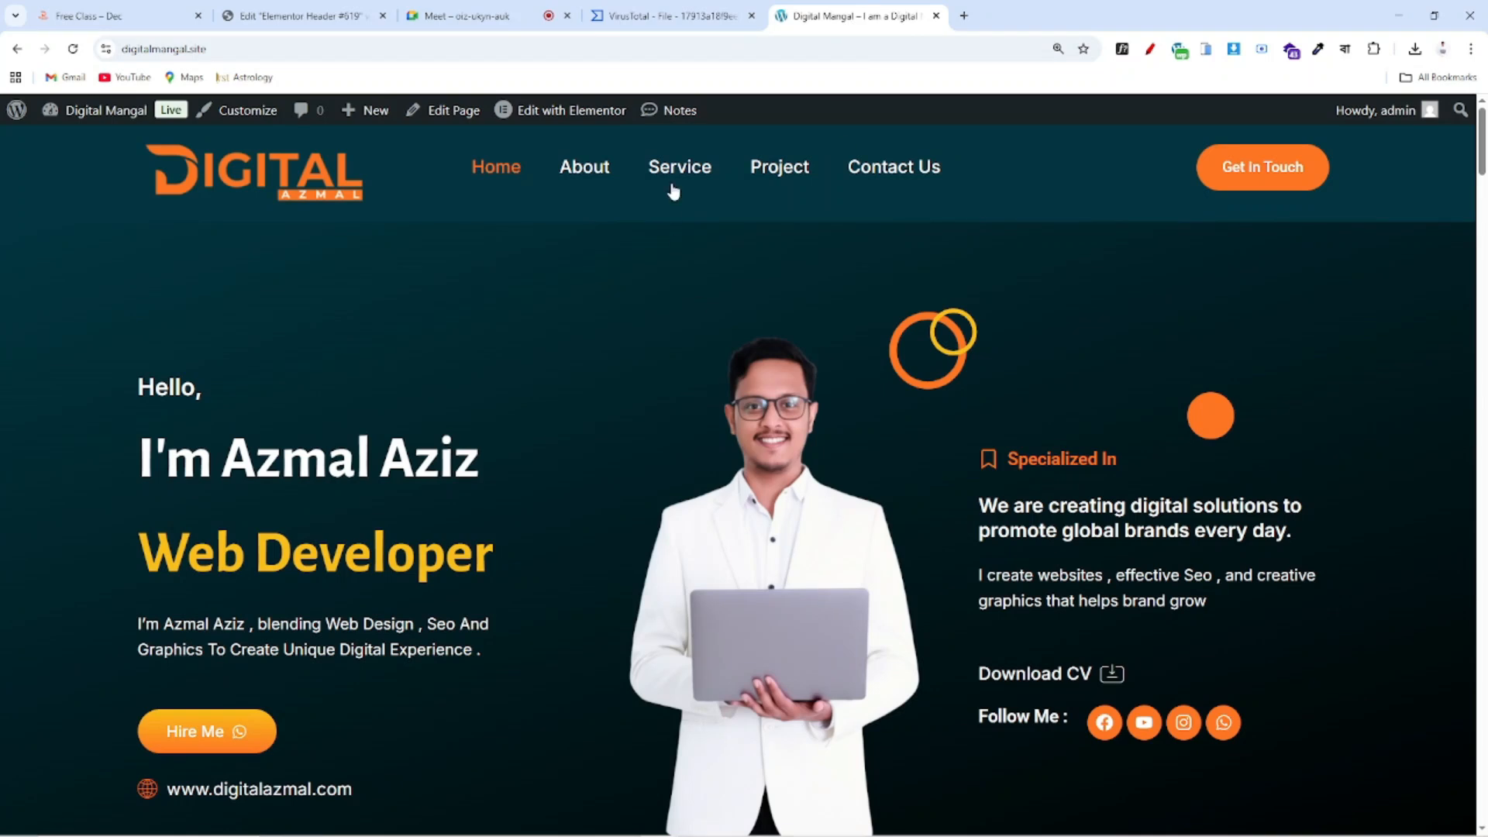
{"action": "key", "text": "ctrl+shift+Tab"}
{"action": "key", "text": "ctrl+shift+Tab"}
{"action": "key", "text": "ctrl+shift+Tab"}
{"action": "key", "text": "ctrl+shift+Tab"}
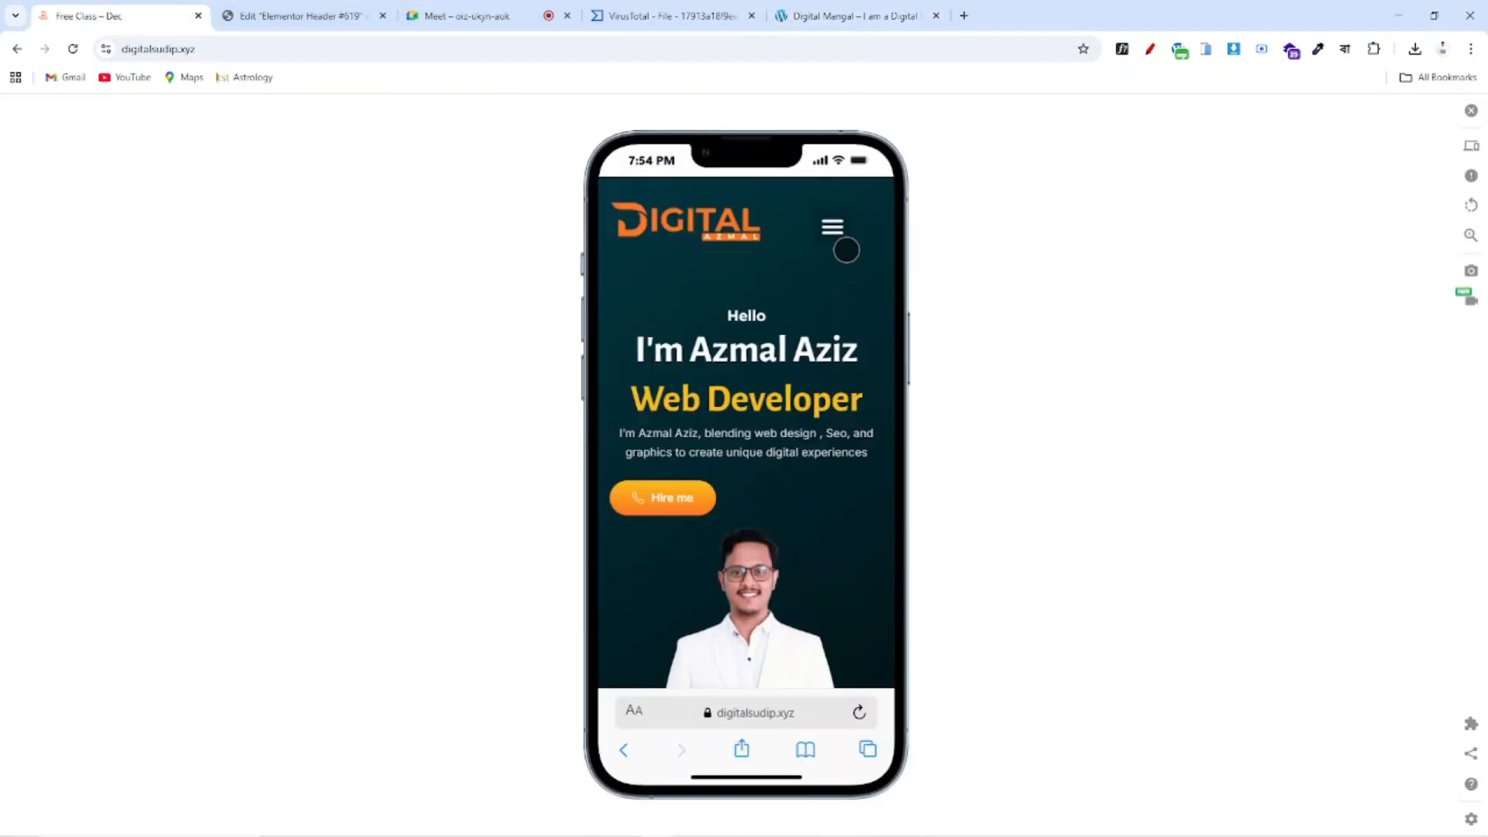
Select the container holding the Get in Touch button and open its Advanced settings
{"action": "left_click", "coordinate": [352, 11]}
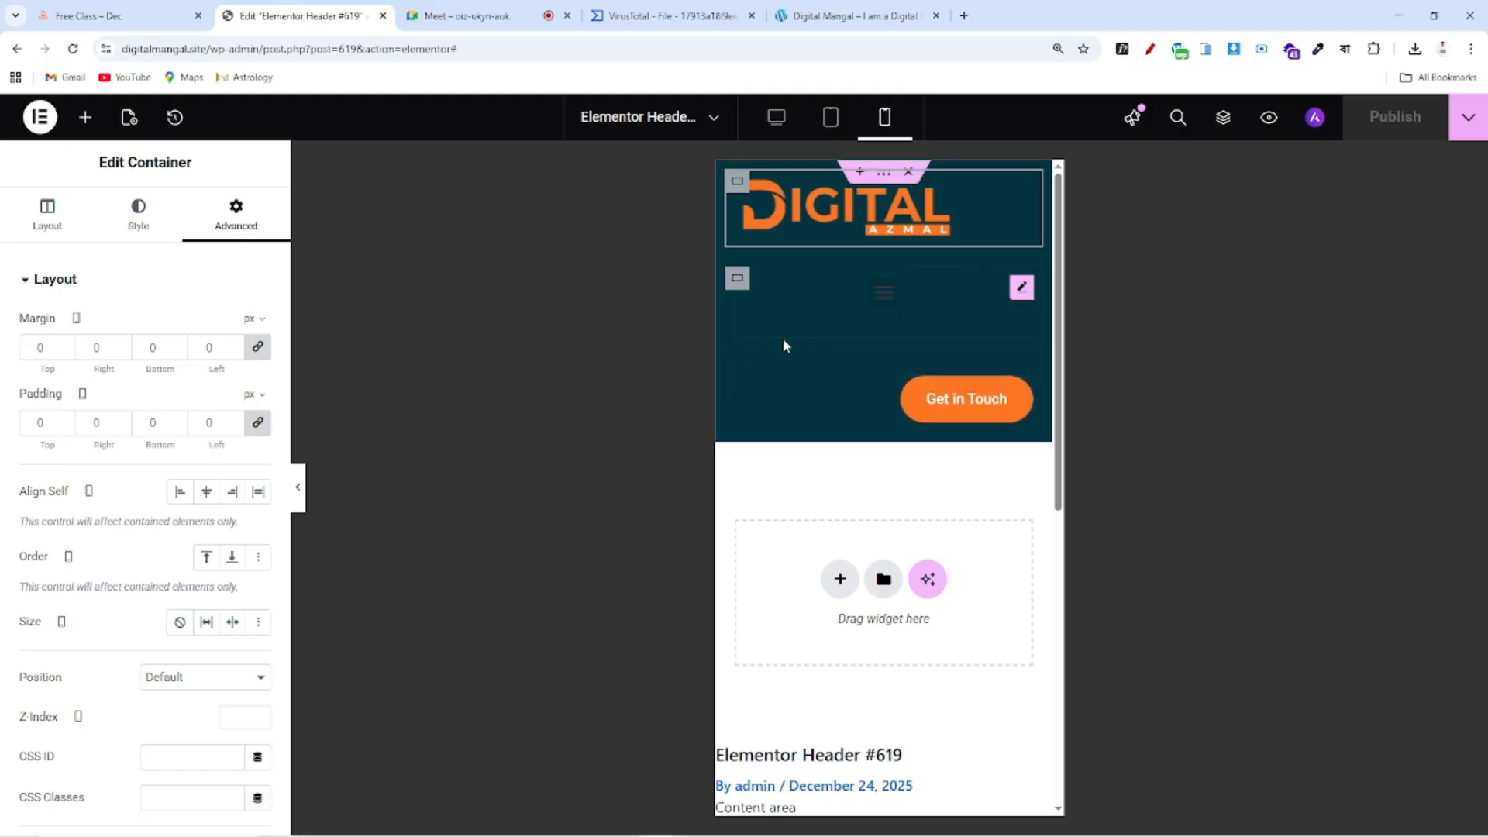
{"action": "left_click", "coordinate": [740, 387]}
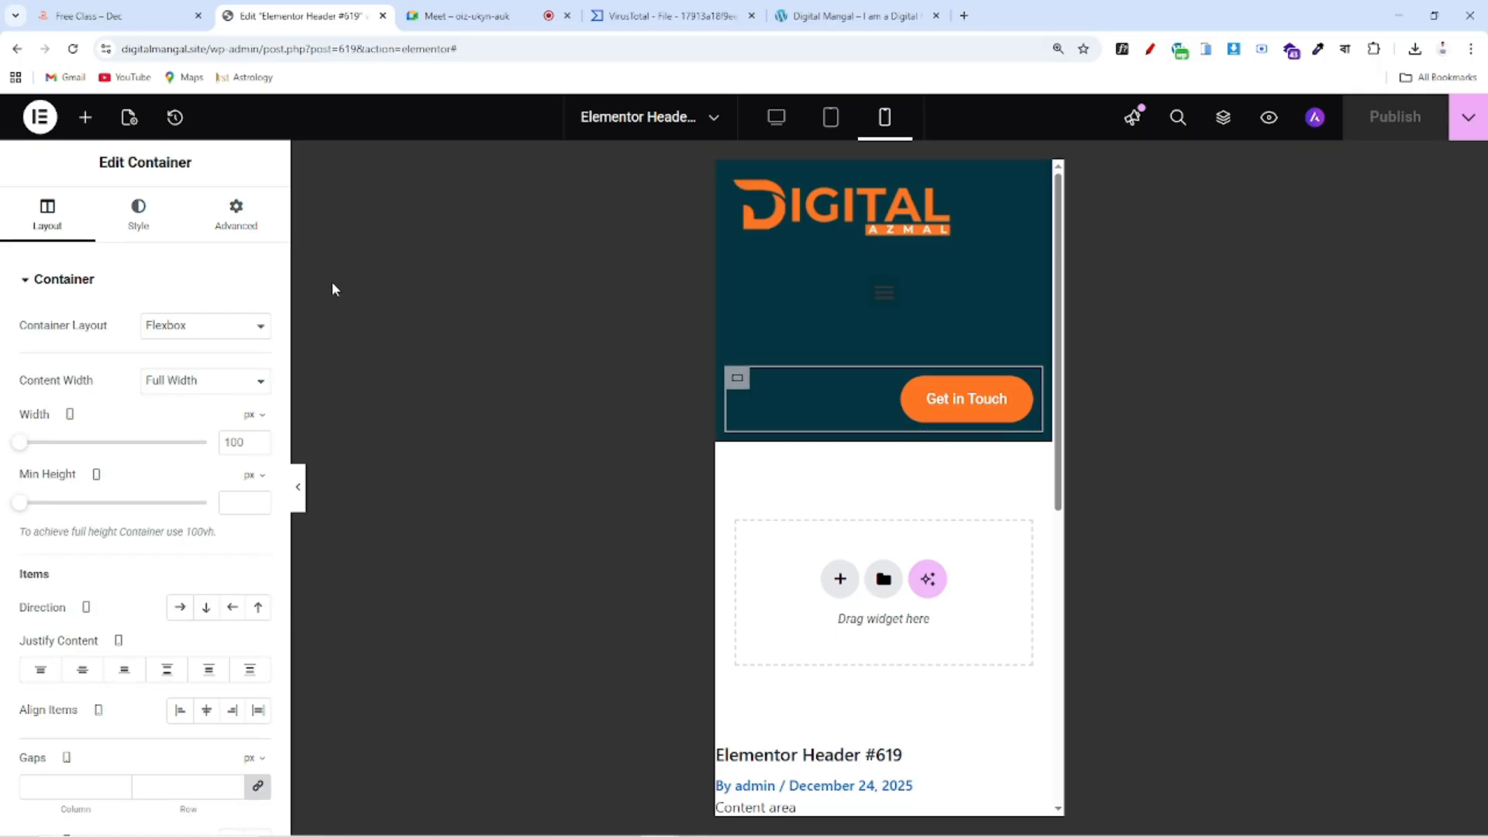
{"action": "left_click", "coordinate": [248, 221]}
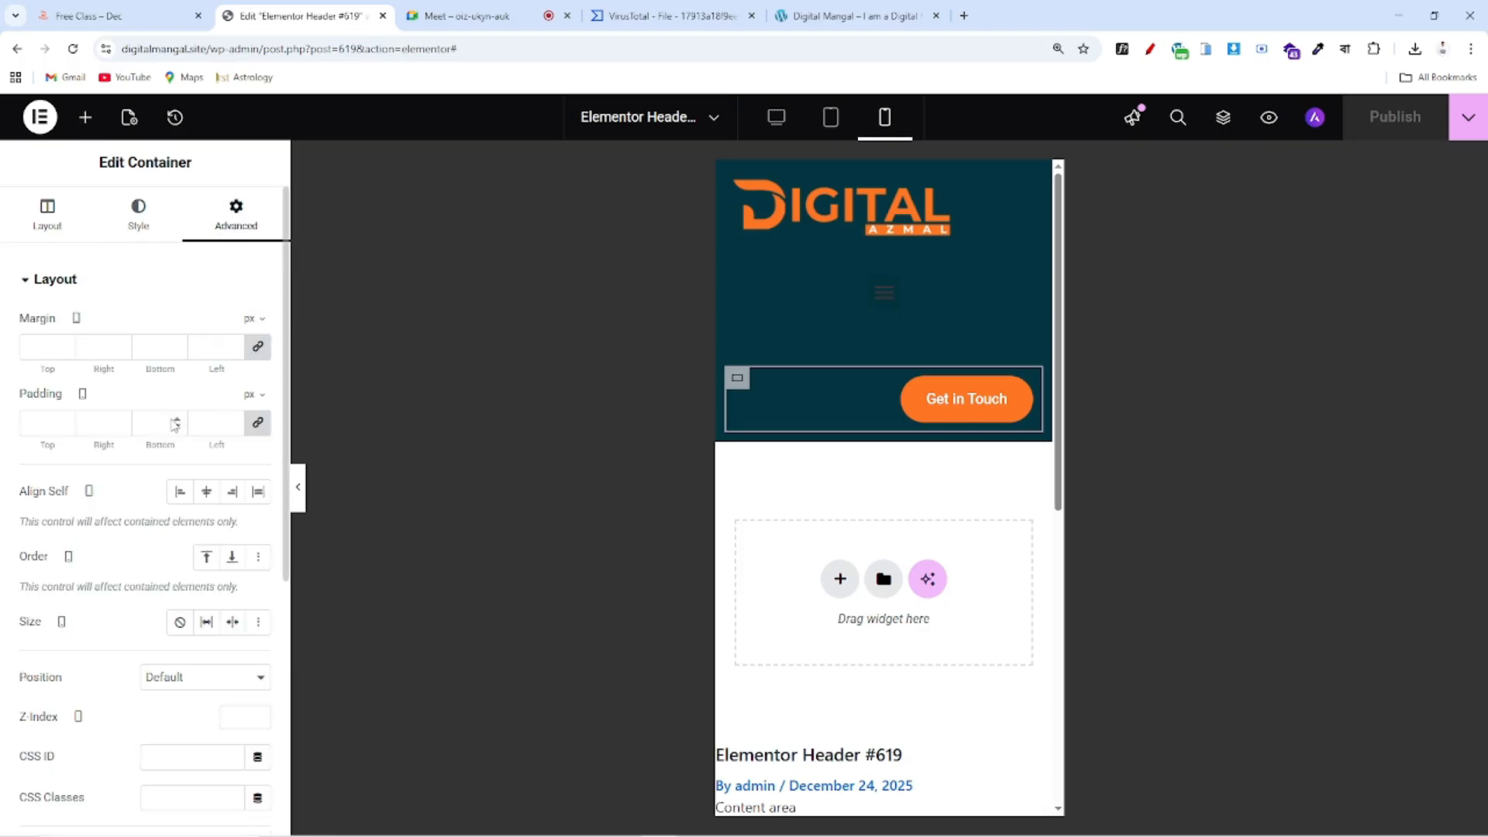
{"action": "scroll", "coordinate": [172, 423], "scroll_direction": "down", "scroll_amount": 5}
{"action": "scroll", "coordinate": [172, 422], "scroll_direction": "down", "scroll_amount": 1}
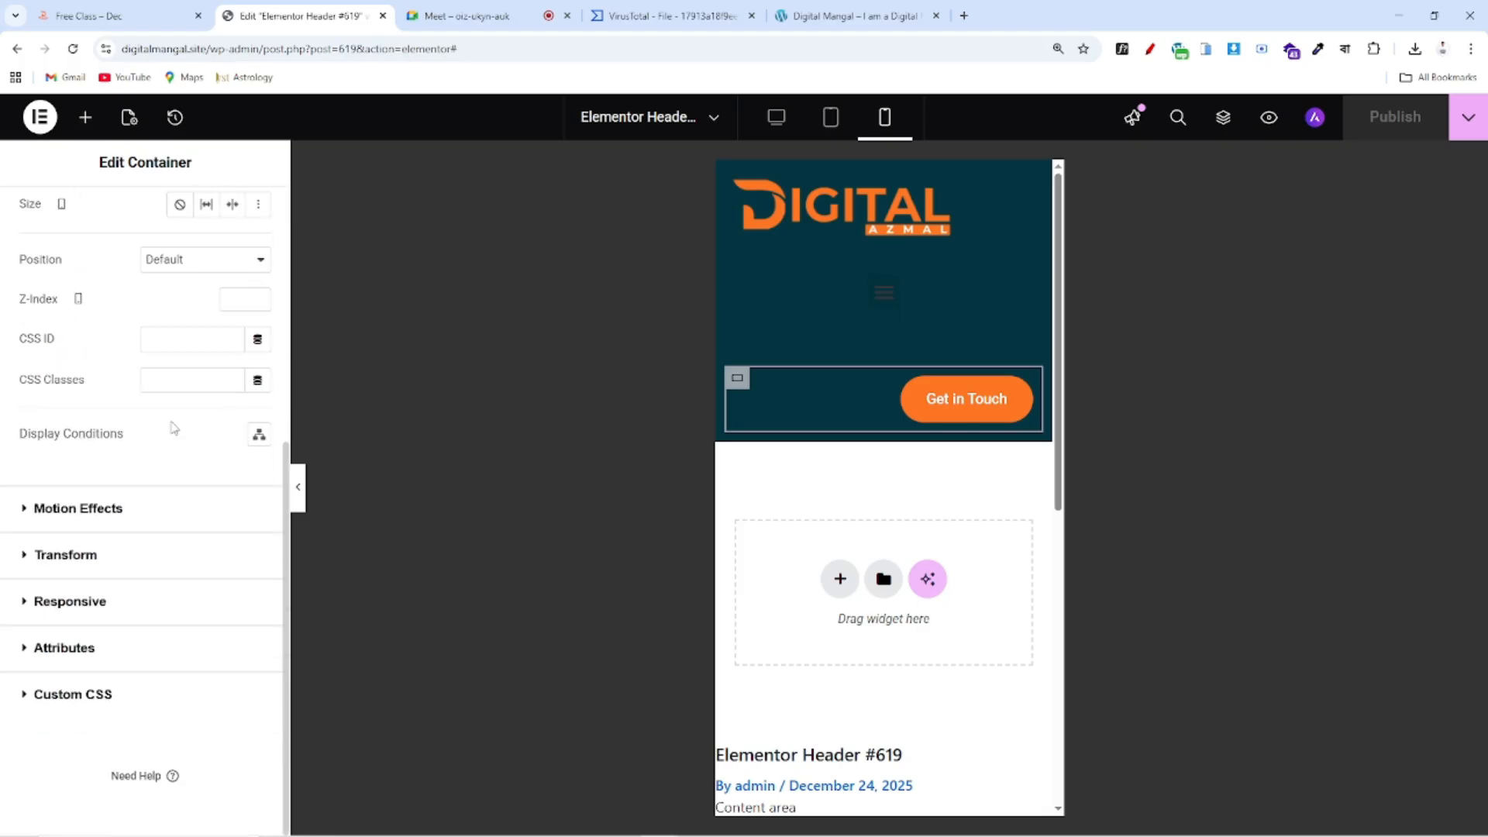
Under Responsive, set Hide On Mobile Portrait to Hide for the Get in Touch container
{"action": "left_click", "coordinate": [86, 614]}
{"action": "left_click_drag", "start_coordinate": [2, 605], "coordinate": [155, 612]}
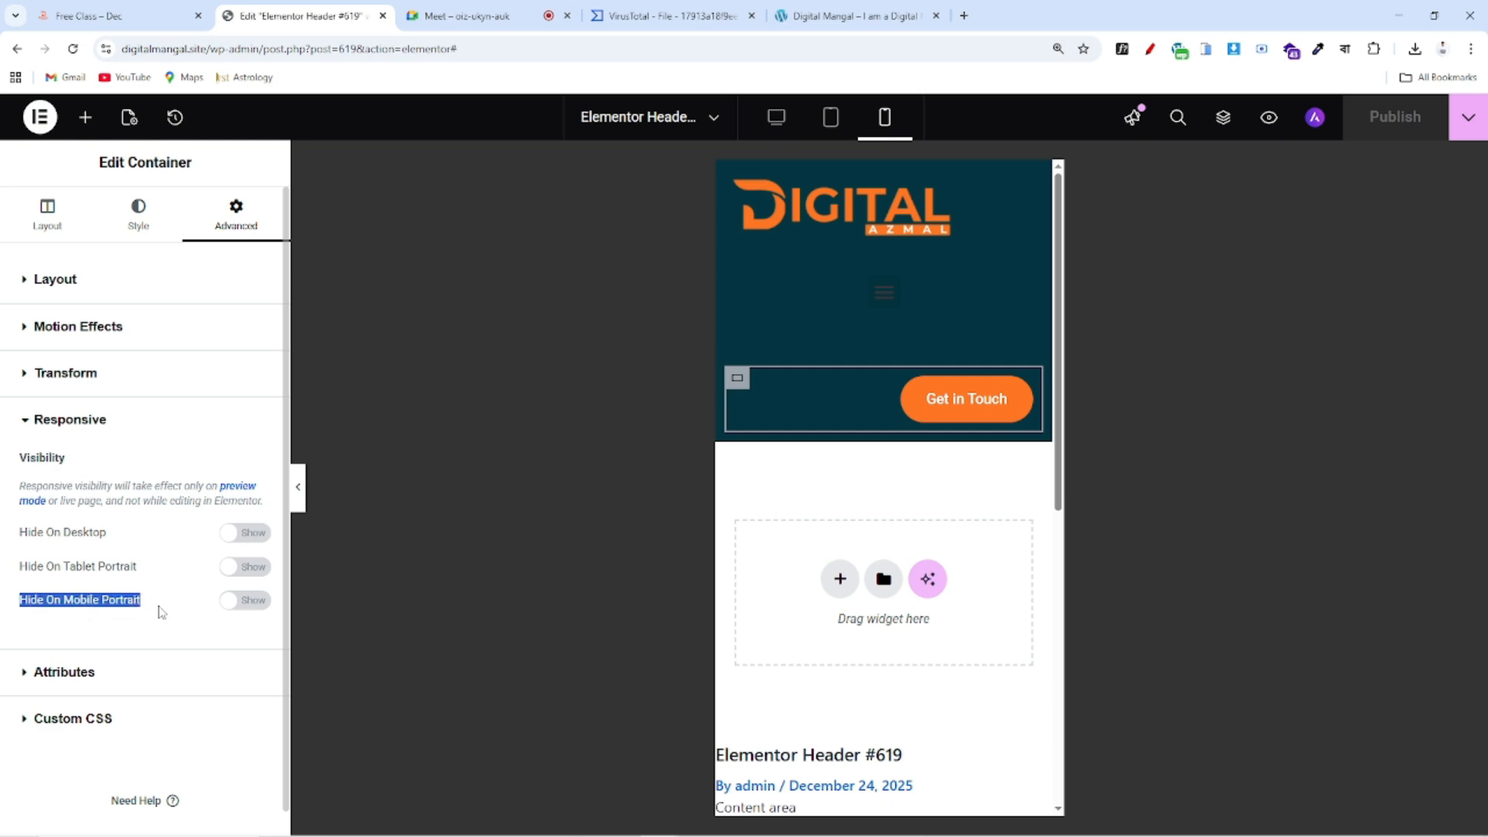
{"action": "left_click", "coordinate": [83, 612]}
{"action": "left_click_drag", "start_coordinate": [8, 601], "coordinate": [163, 610]}
{"action": "left_click_drag", "start_coordinate": [4, 605], "coordinate": [162, 611]}
{"action": "left_click", "coordinate": [256, 607]}
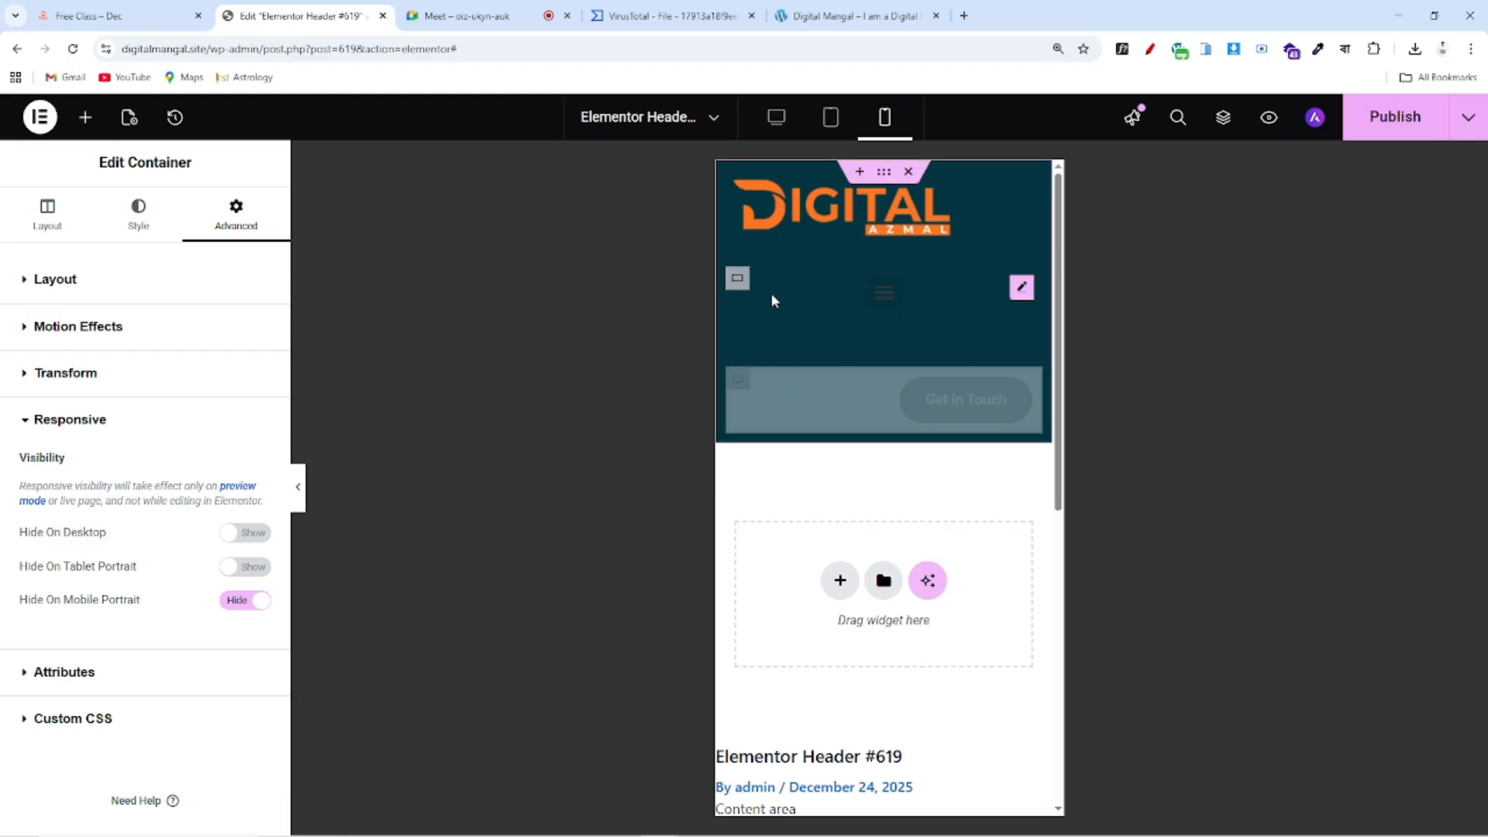
{"action": "left_click", "coordinate": [116, 15]}
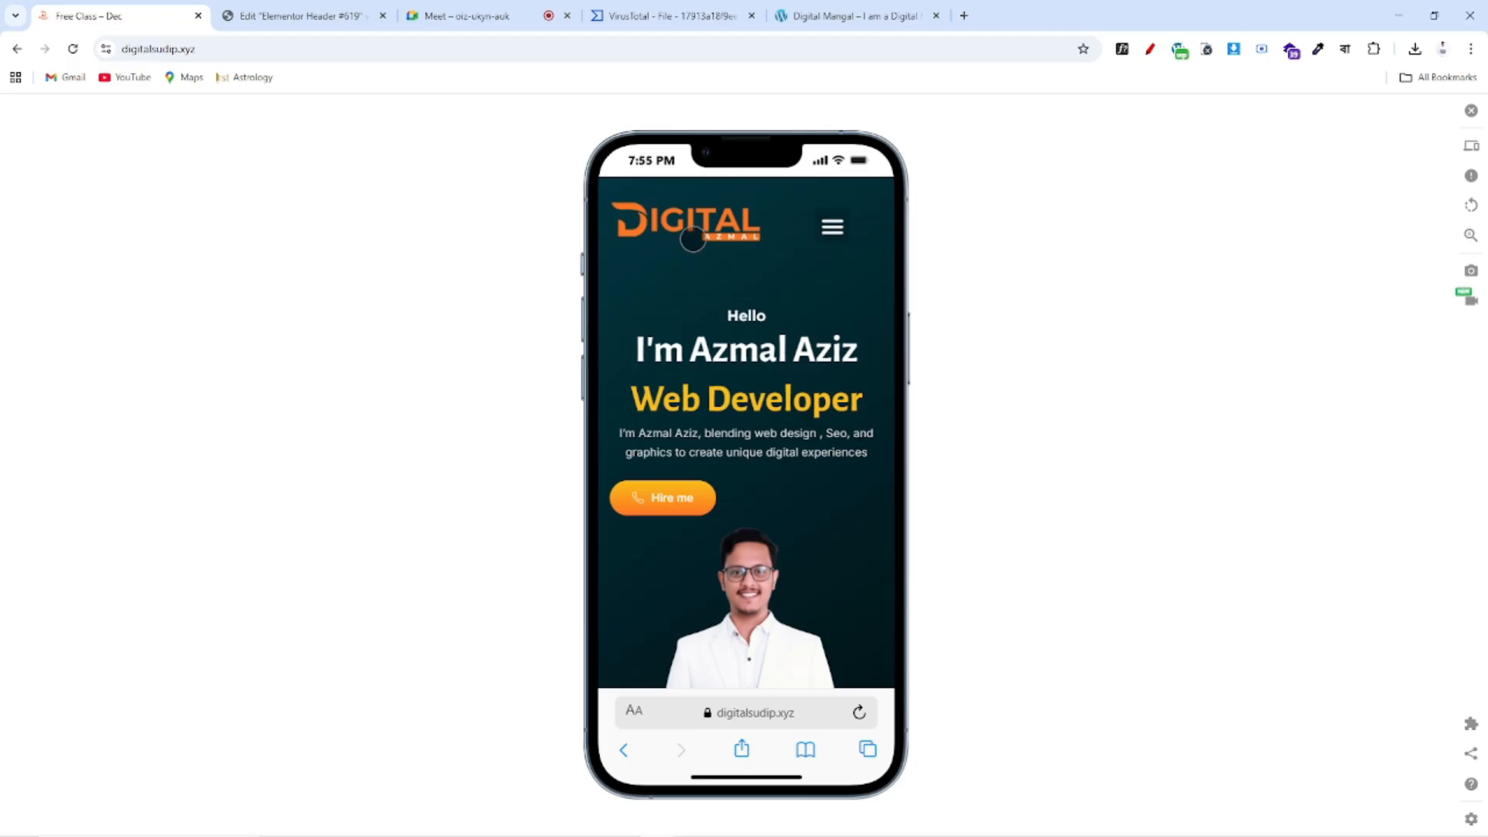
{"action": "left_click", "coordinate": [302, 15]}
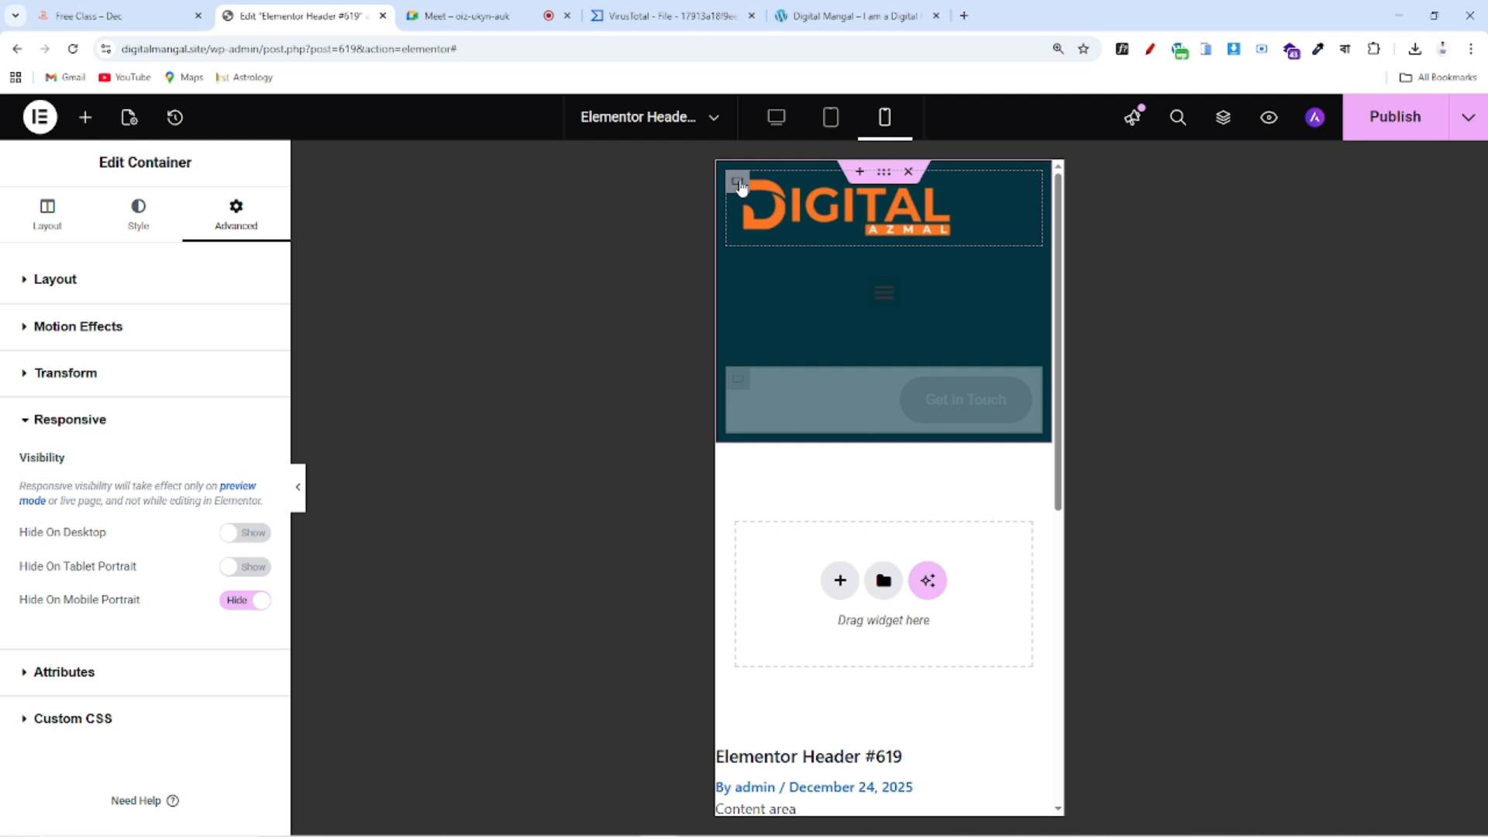
Set the logo container's width unit to % and its width to 50%
{"action": "left_click", "coordinate": [738, 184]}
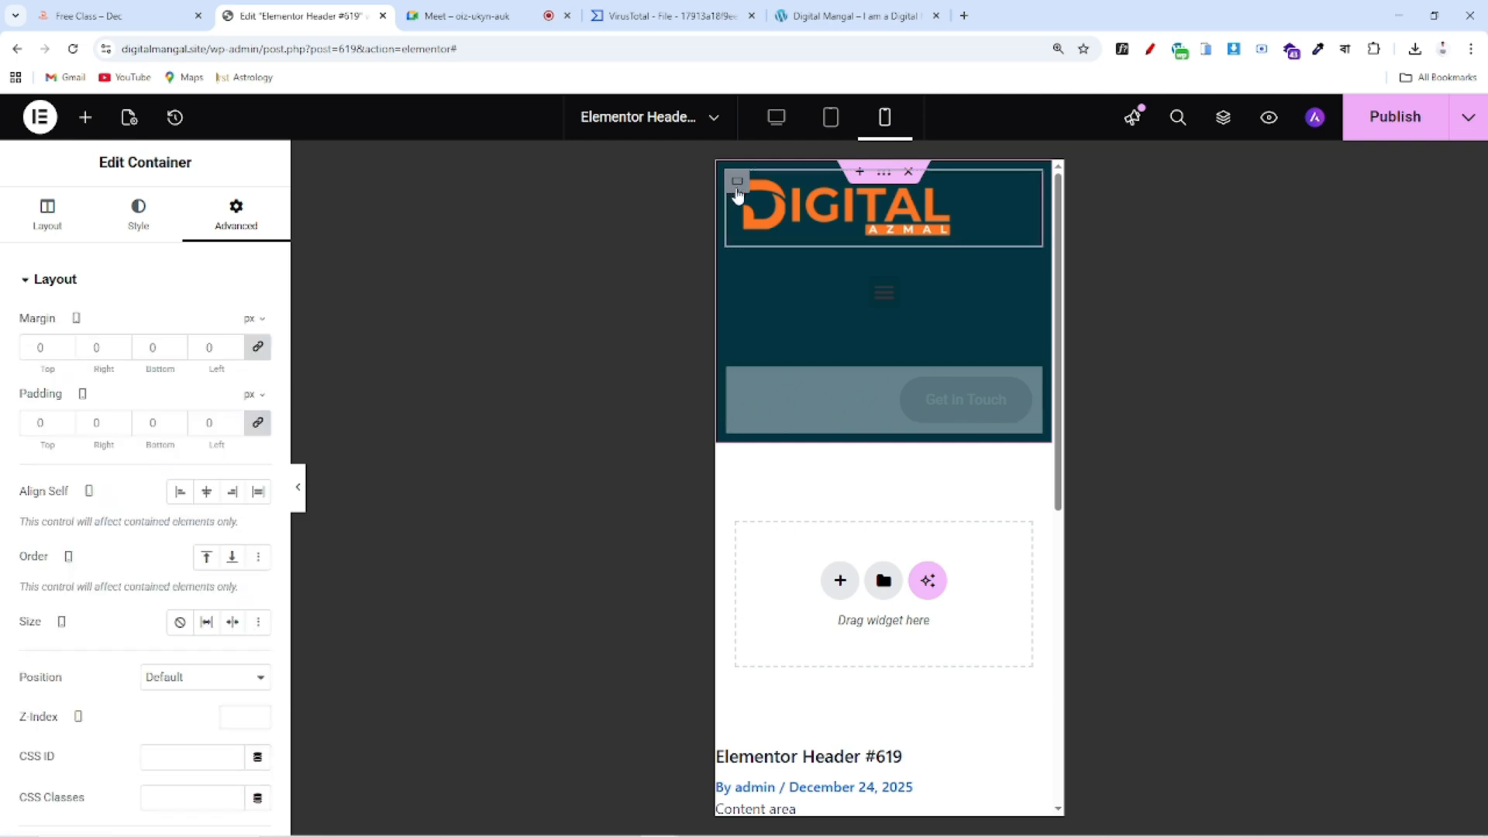
{"action": "left_click", "coordinate": [49, 225]}
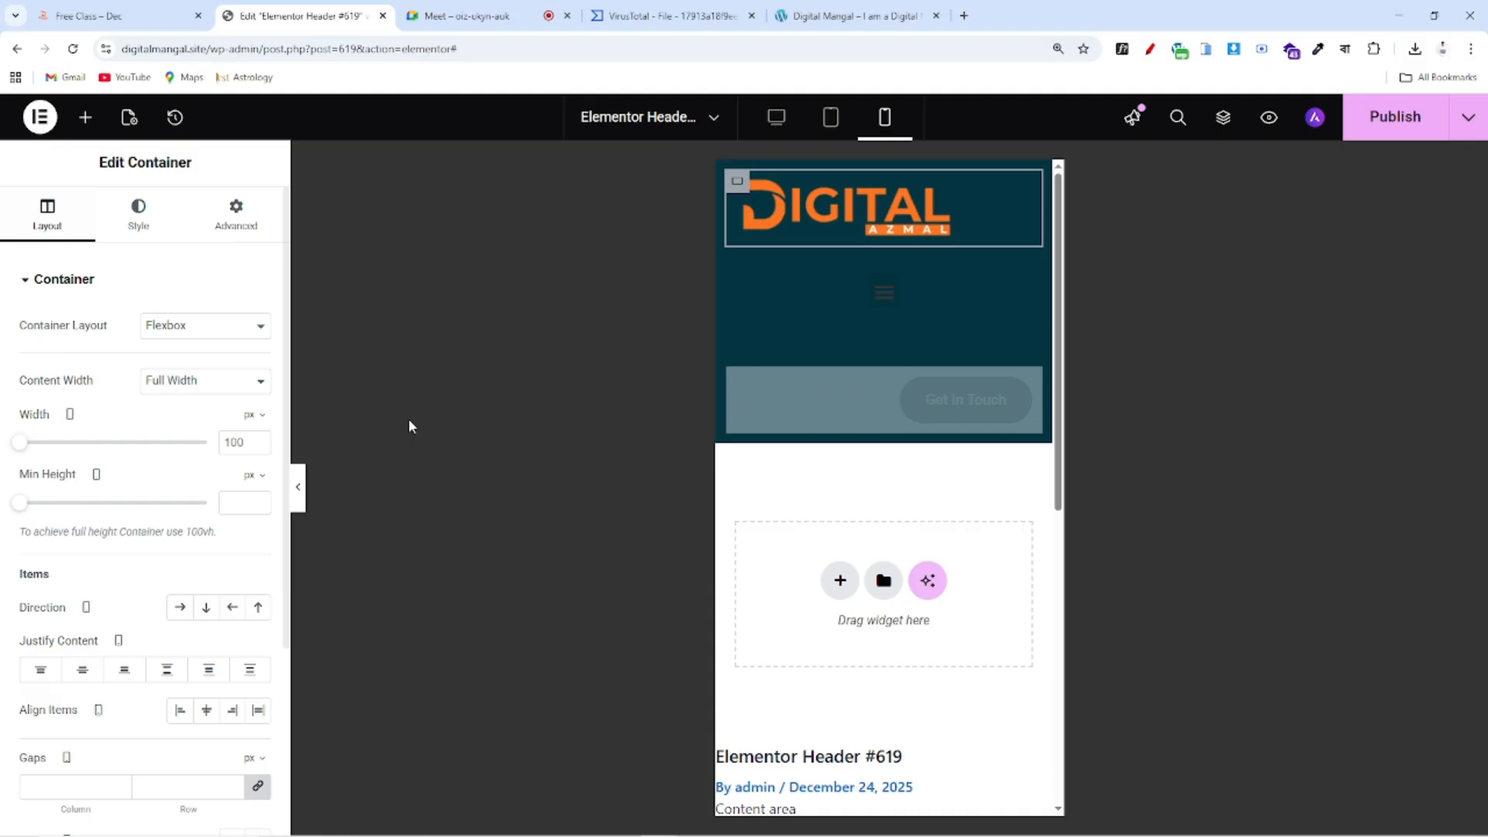
{"action": "left_click", "coordinate": [257, 419]}
{"action": "left_click", "coordinate": [250, 447]}
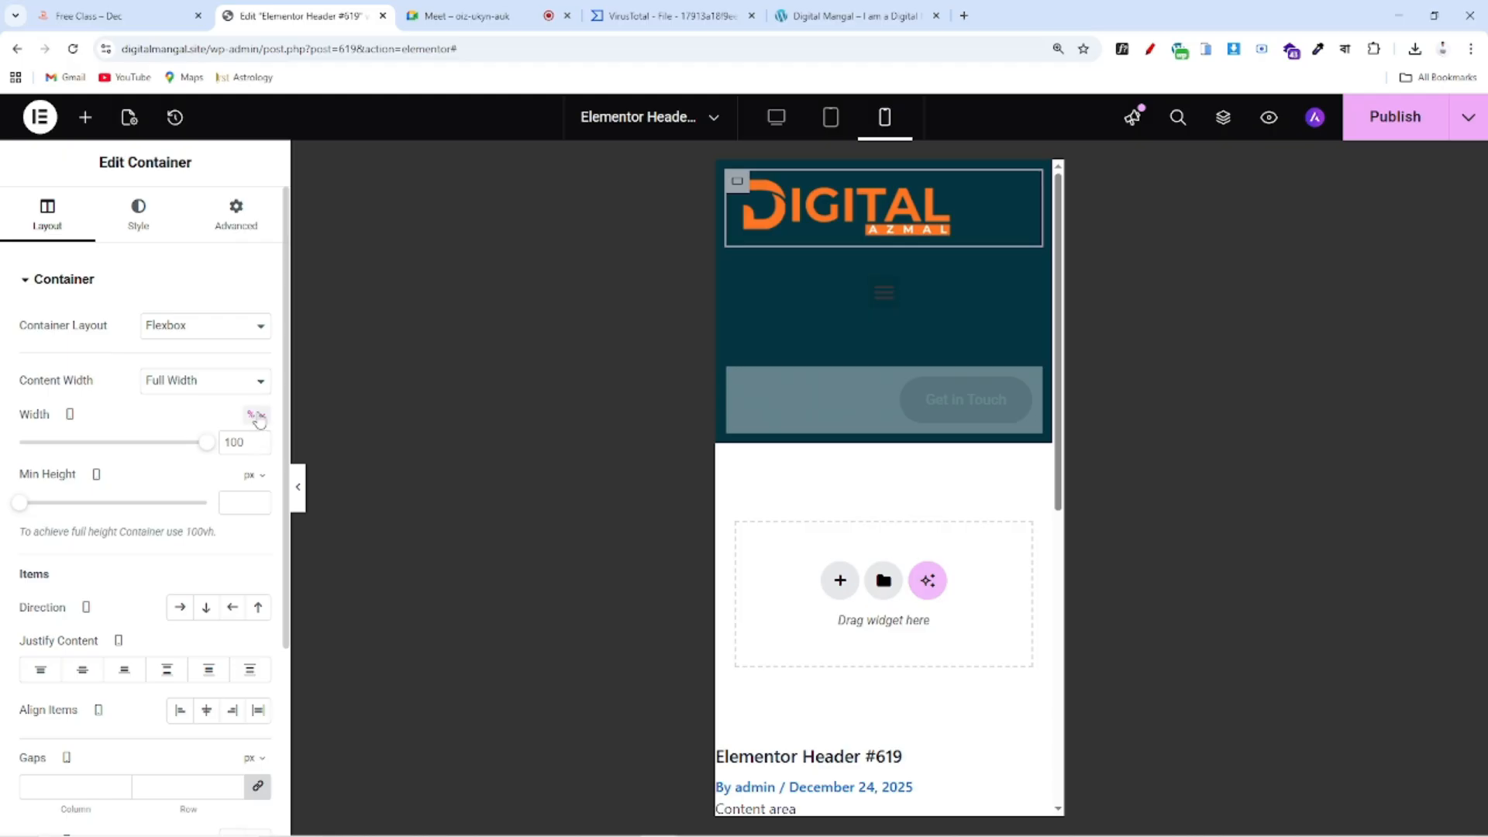
{"action": "left_click_drag", "start_coordinate": [205, 452], "coordinate": [111, 447]}
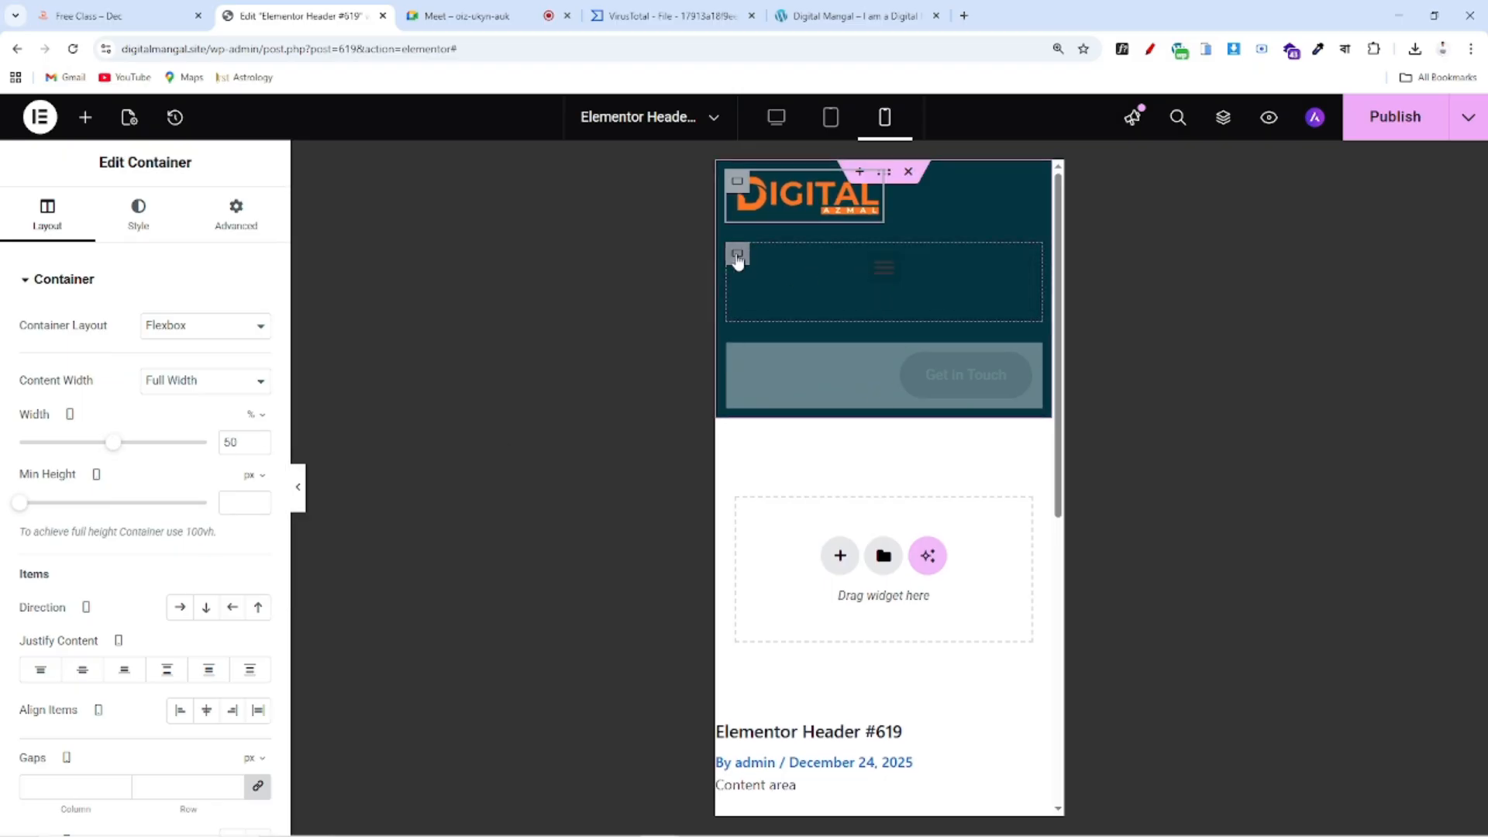
Set the navigation menu container's width to about 39% so it sits beside the logo
{"action": "left_click", "coordinate": [736, 256]}
{"action": "left_click", "coordinate": [250, 415]}
{"action": "left_click", "coordinate": [251, 443]}
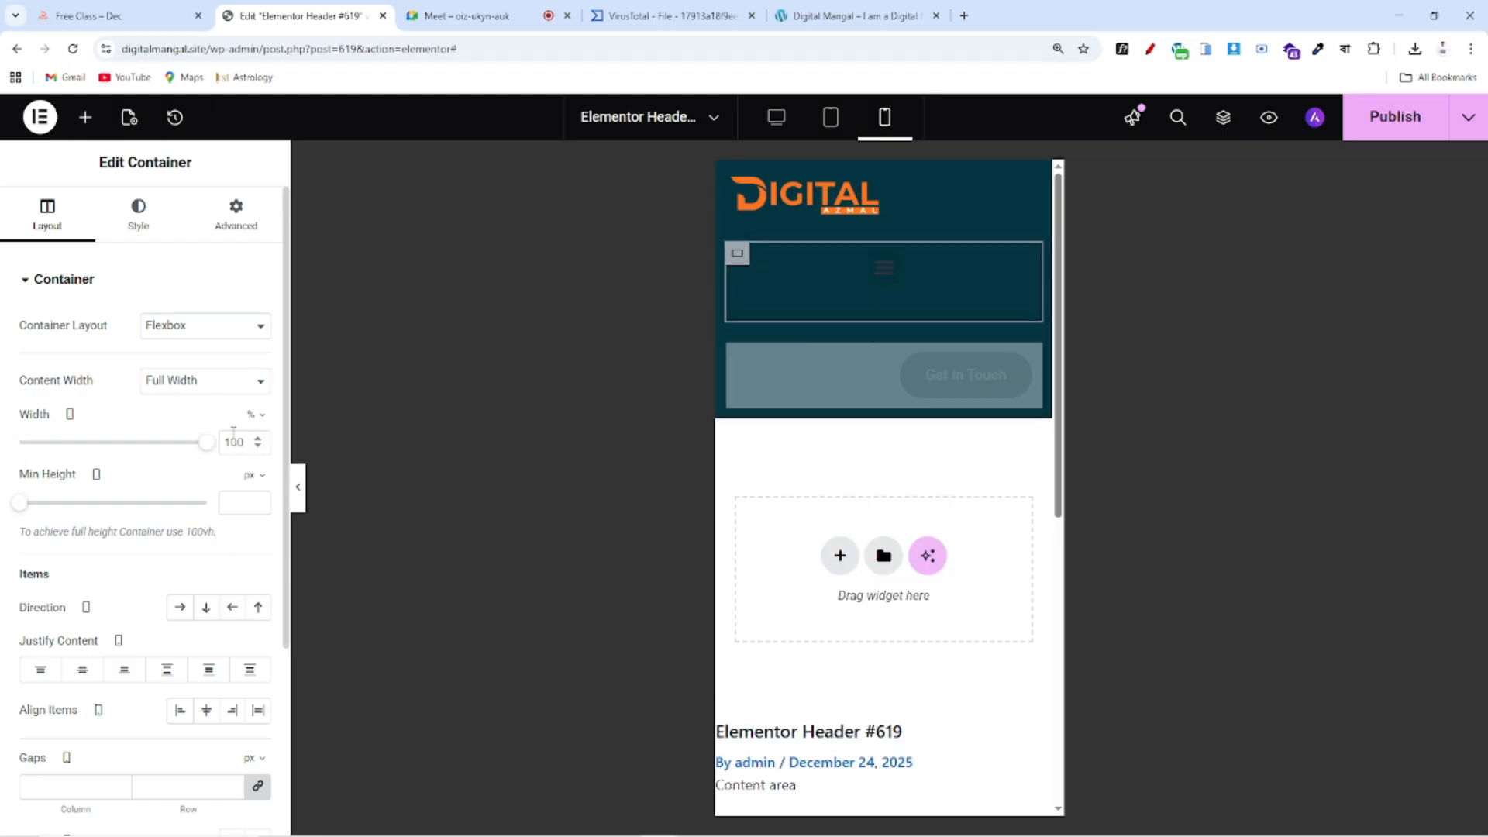
{"action": "left_click_drag", "start_coordinate": [203, 453], "coordinate": [93, 451]}
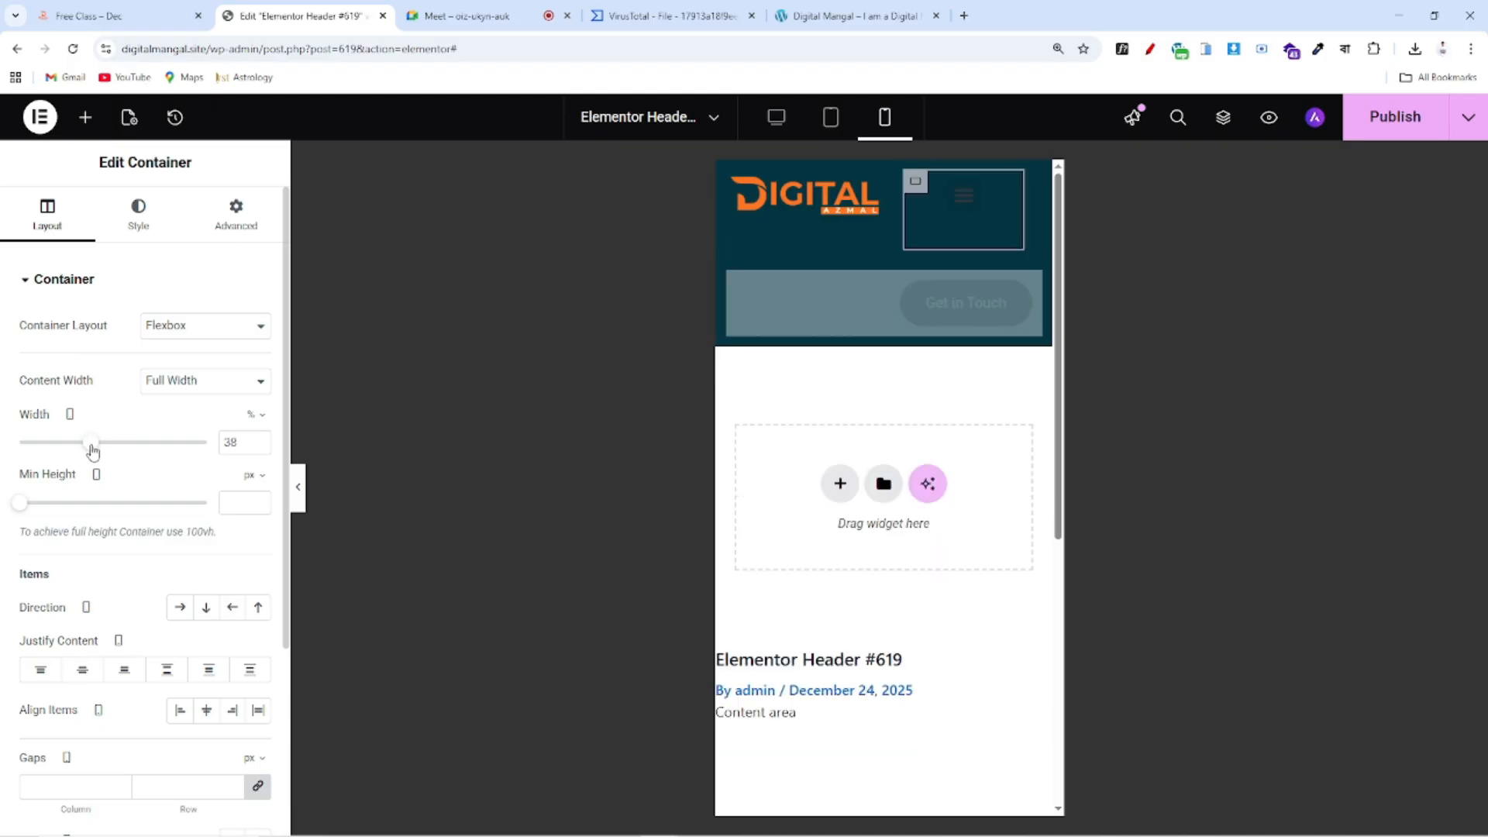
{"action": "left_click", "coordinate": [259, 440]}
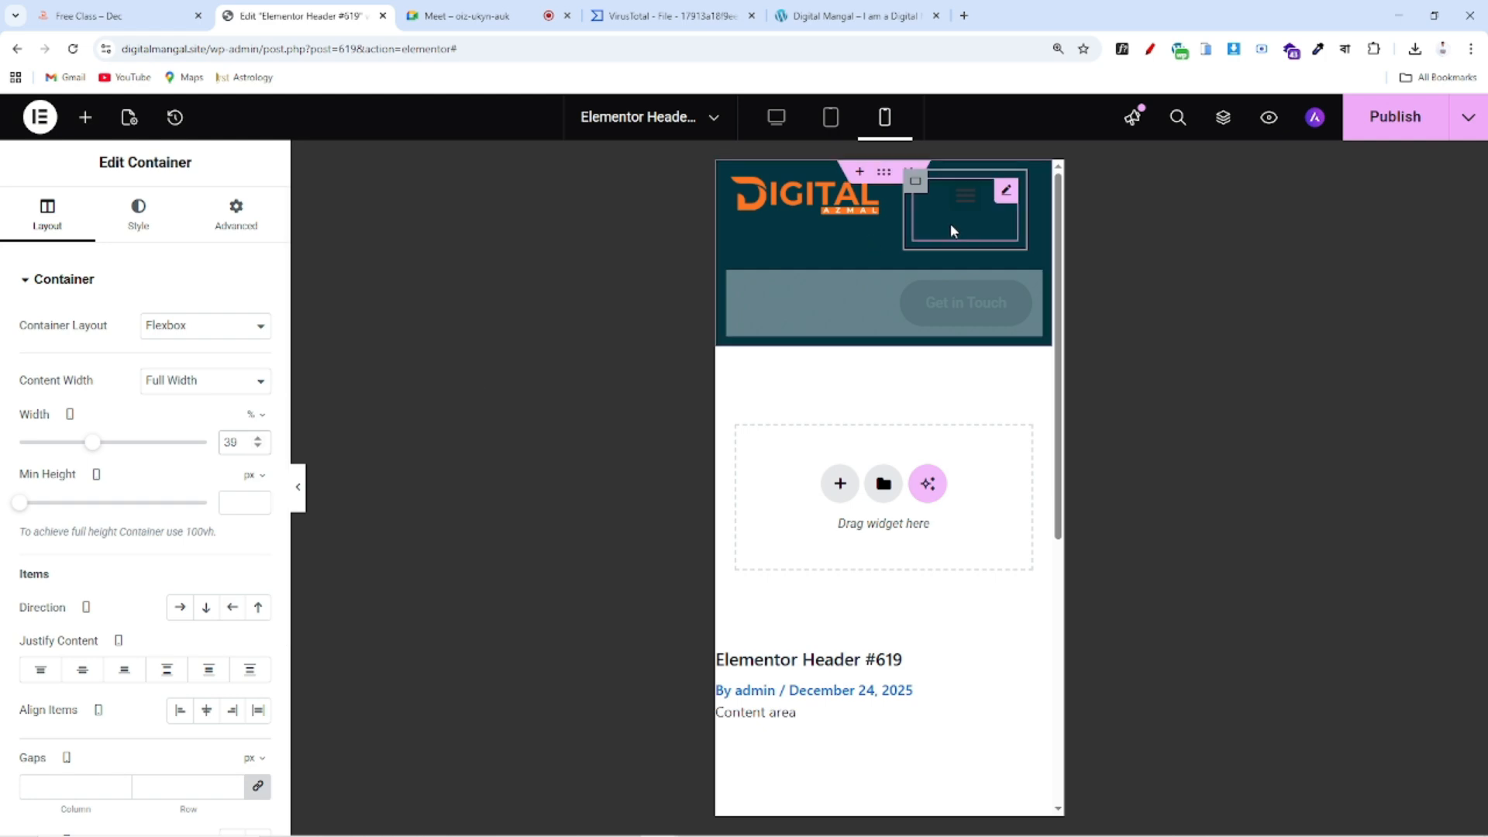
Open the menu widget's style settings and collapse the main menu style options
{"action": "mouse_move", "coordinate": [991, 229]}
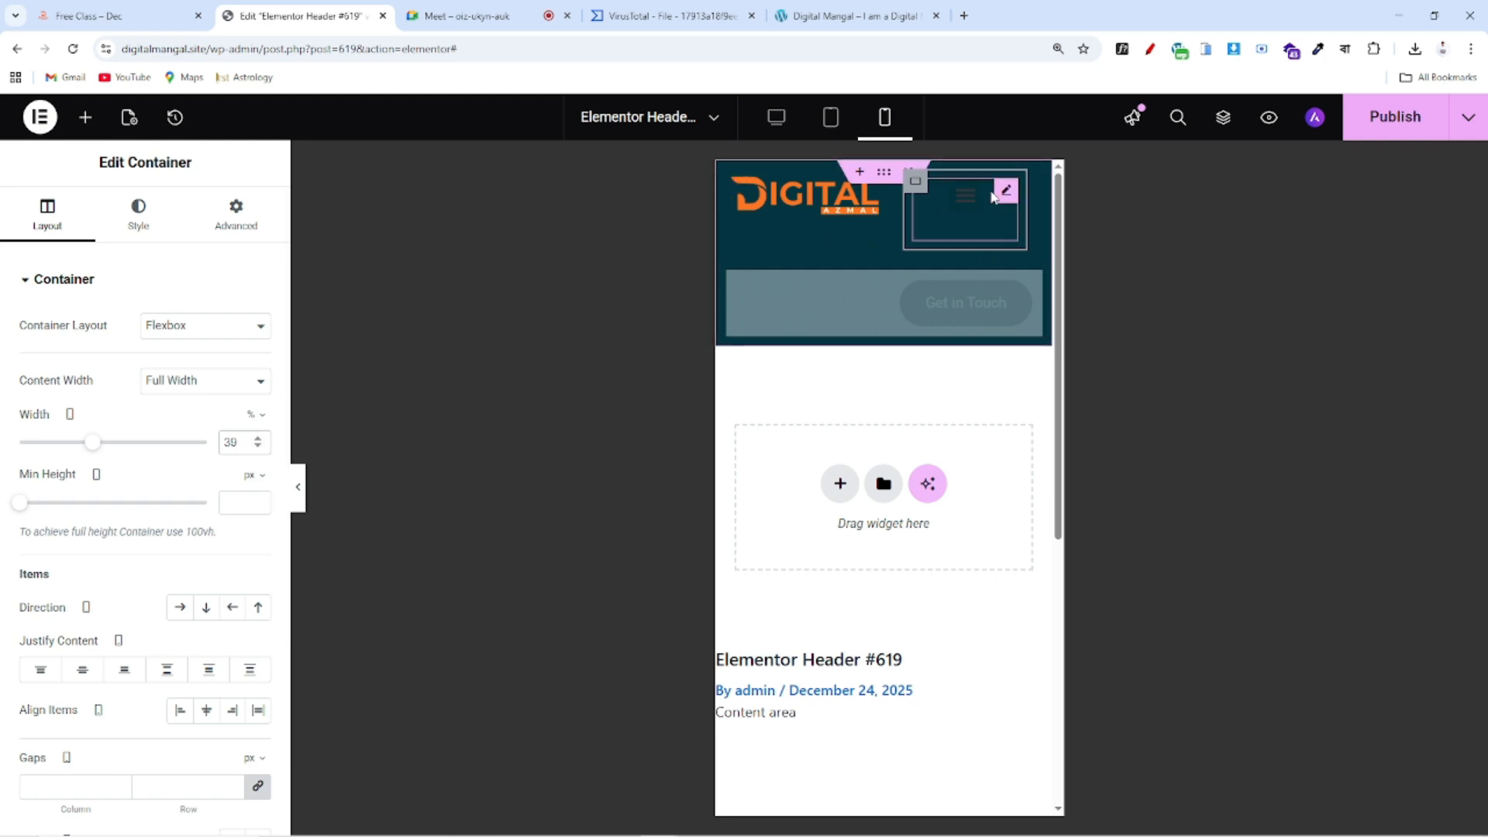
{"action": "left_click", "coordinate": [1008, 193]}
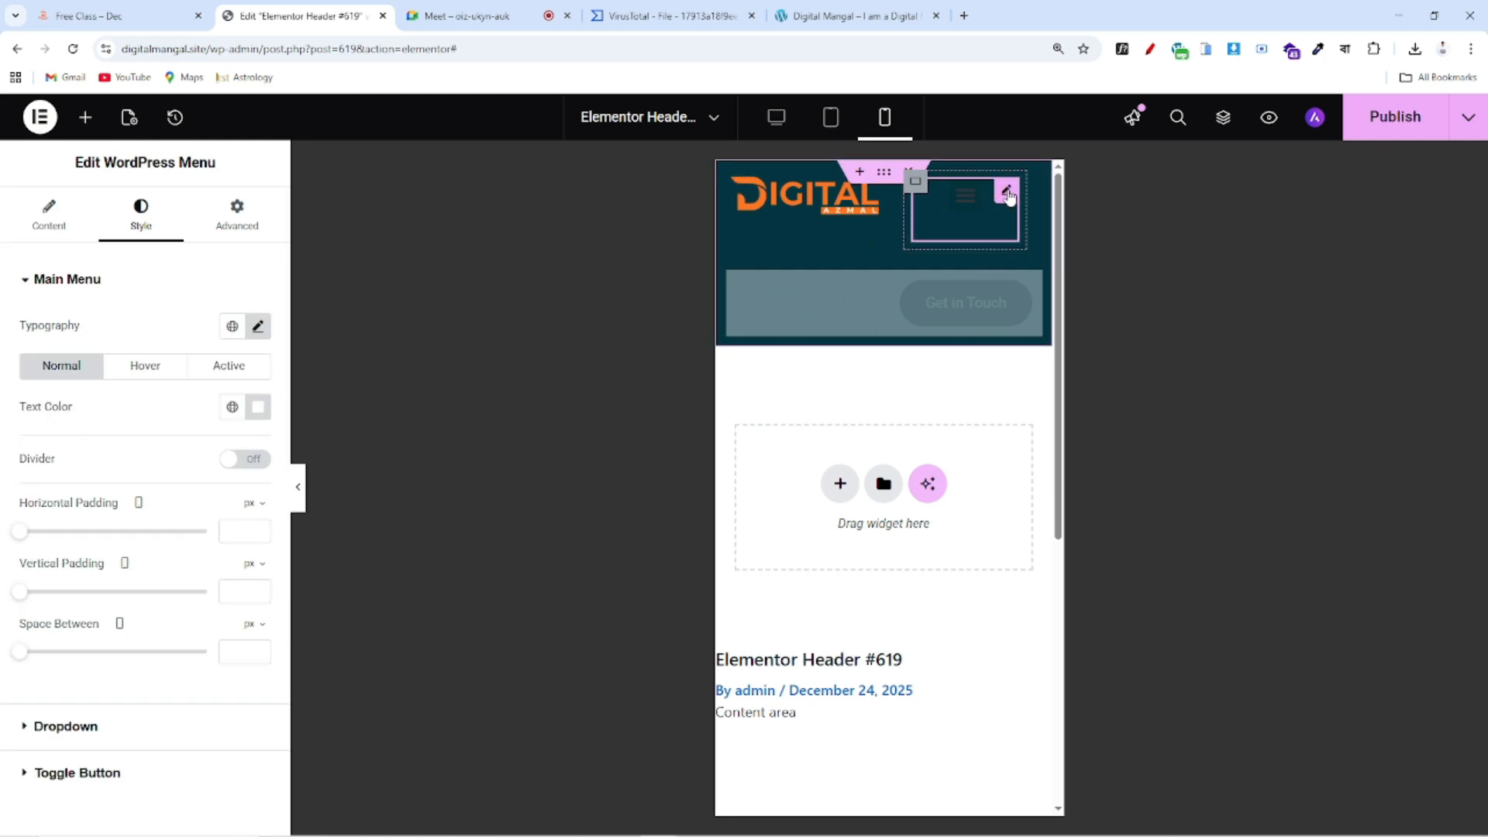
{"action": "left_click", "coordinate": [794, 14]}
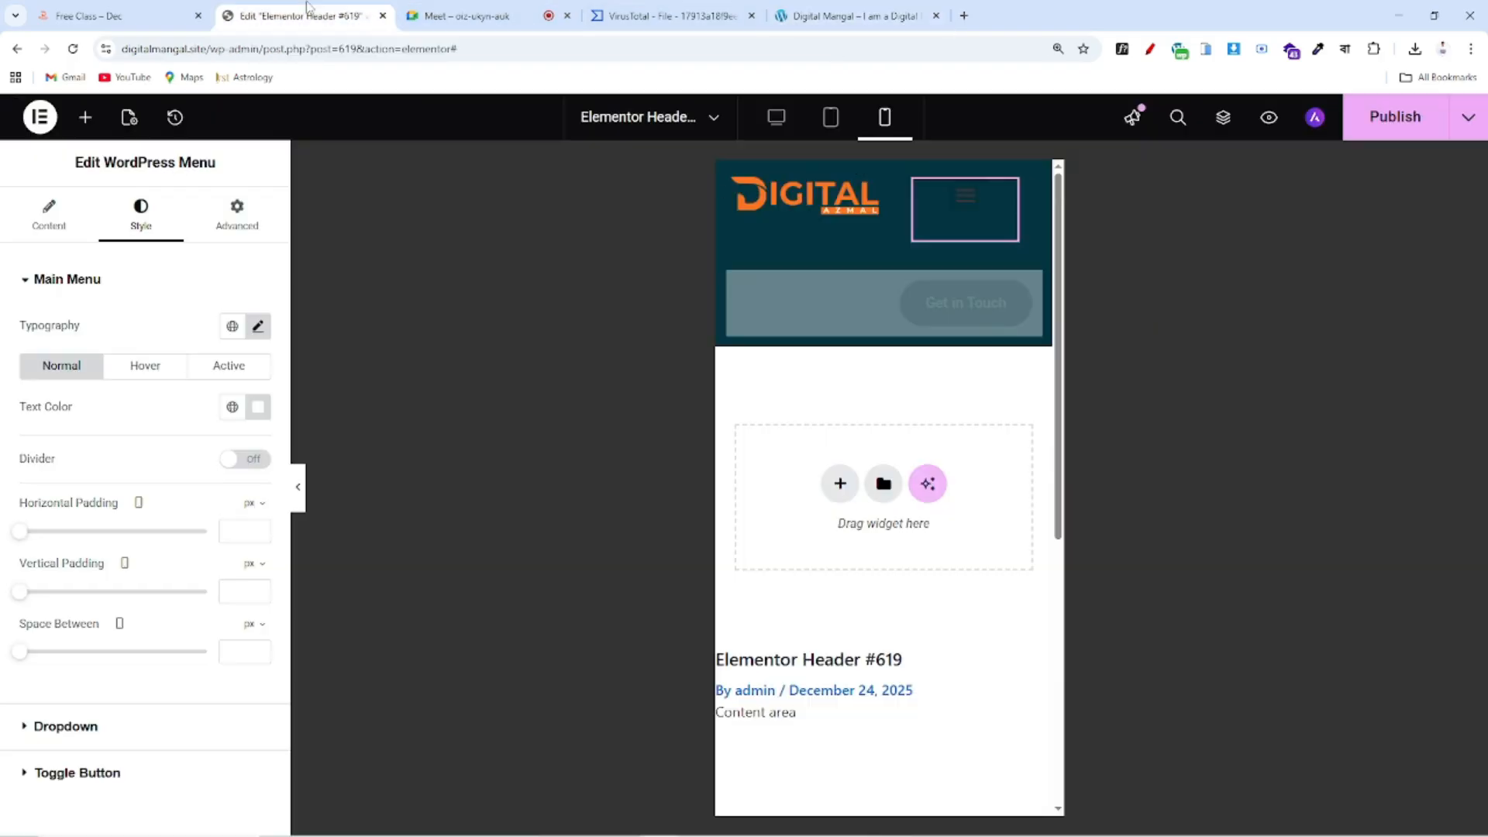
{"action": "left_click", "coordinate": [302, 15]}
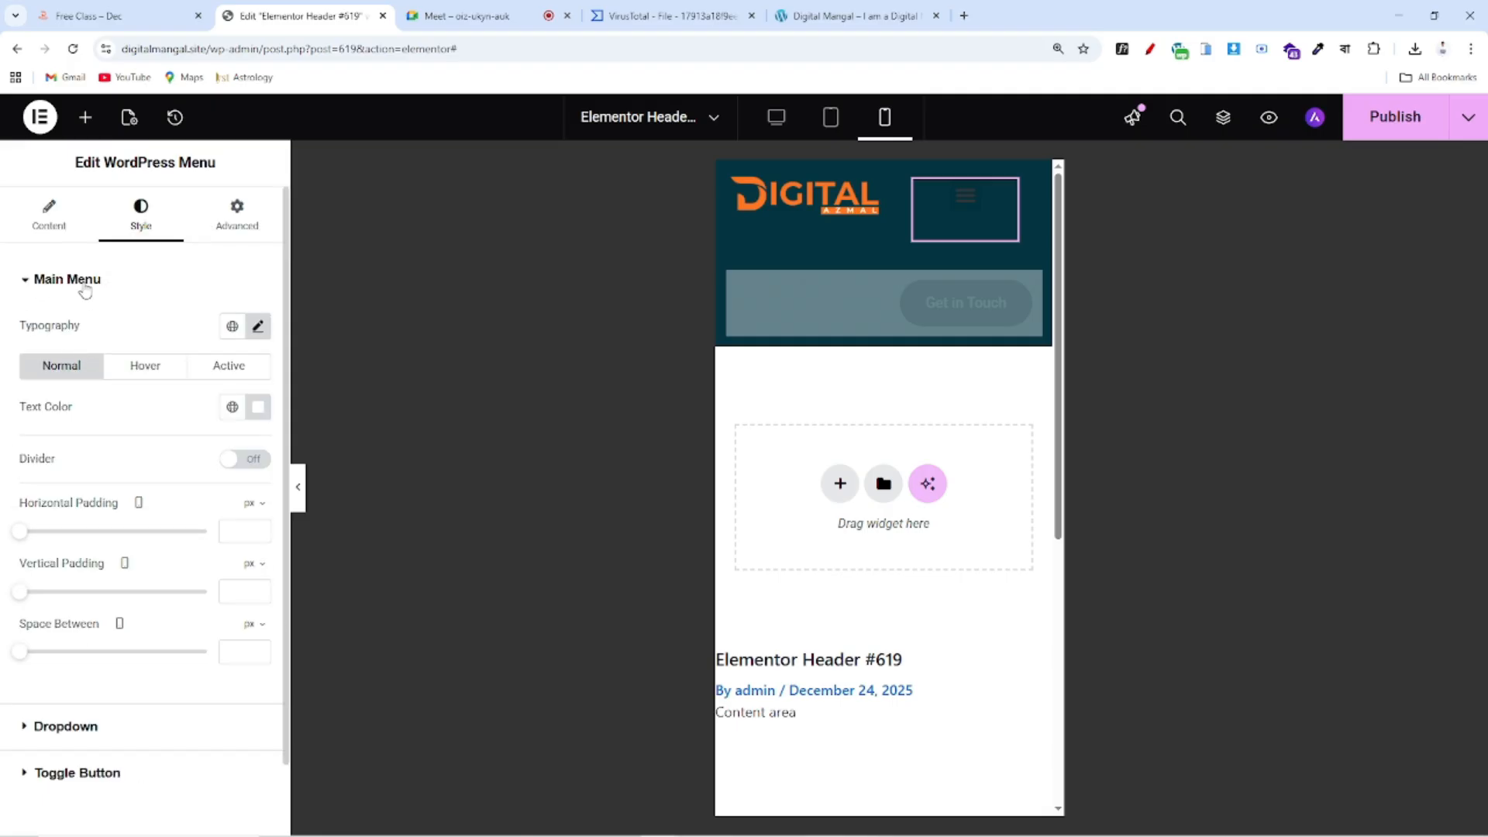
{"action": "left_click", "coordinate": [86, 285]}
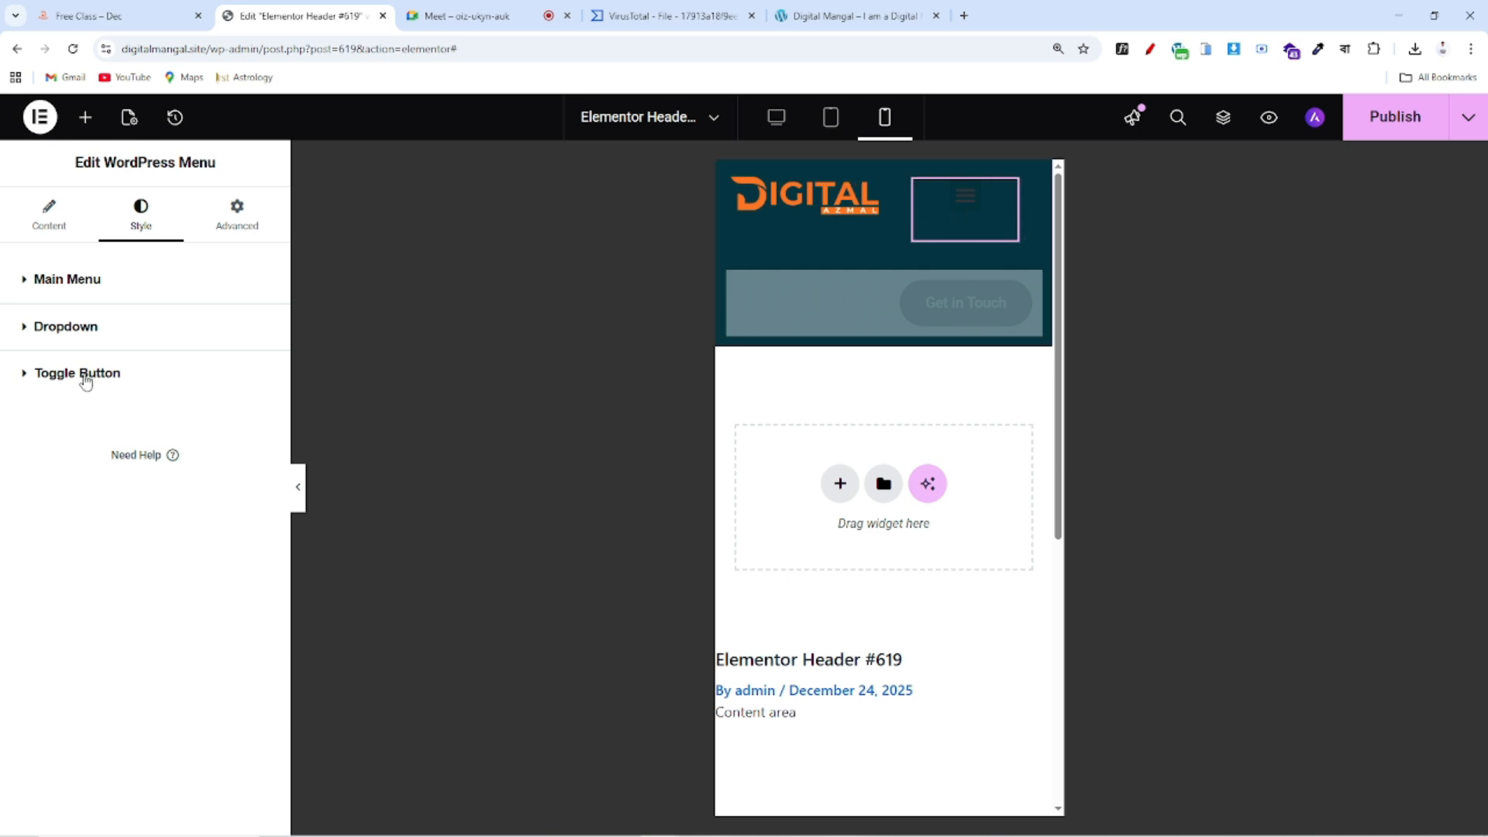
Give the toggle button a white icon on an orange Color 3 background
{"action": "left_click", "coordinate": [86, 376]}
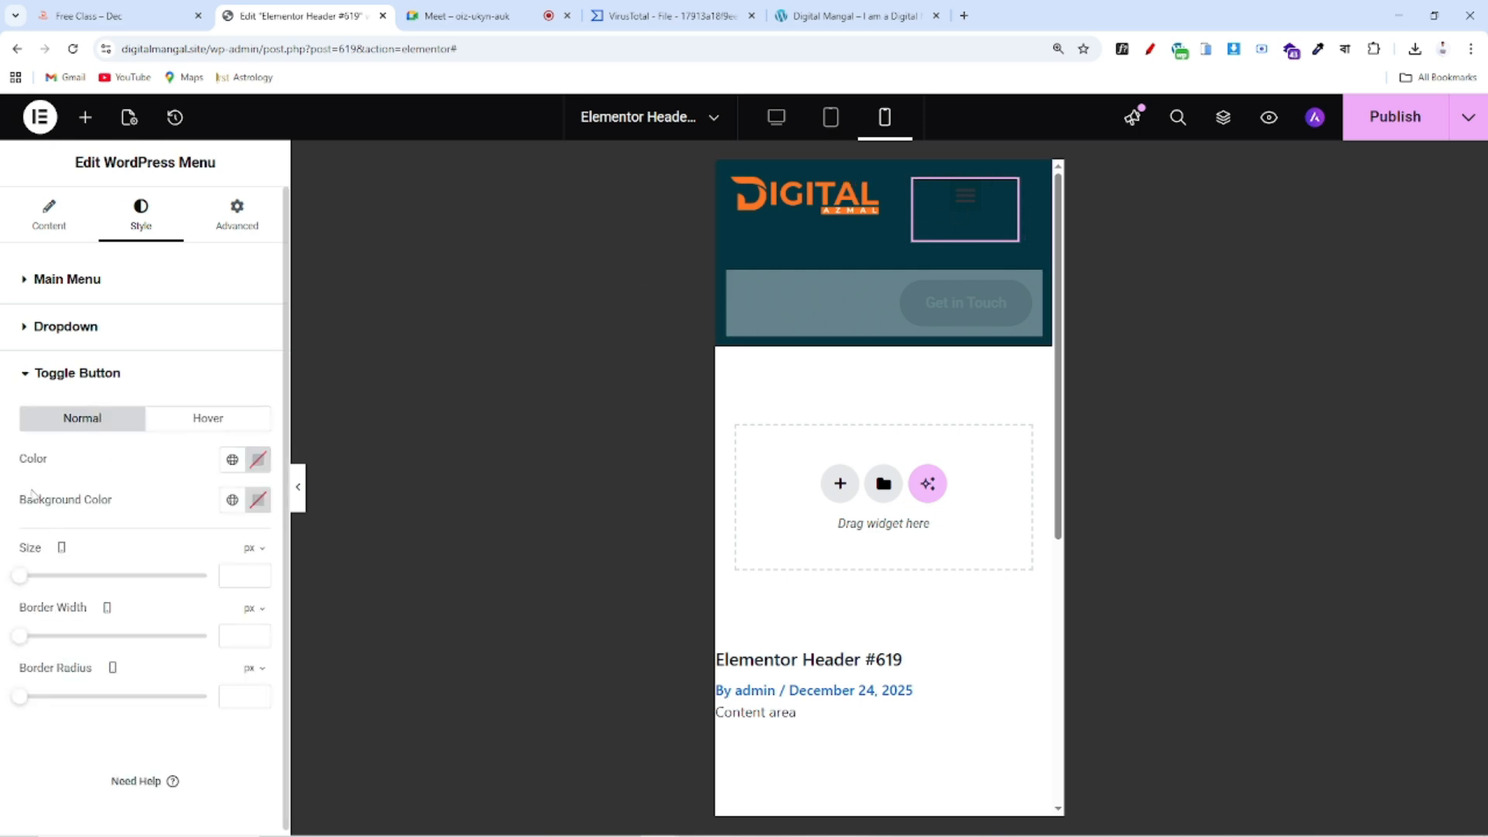
{"action": "left_click_drag", "start_coordinate": [21, 468], "coordinate": [124, 501]}
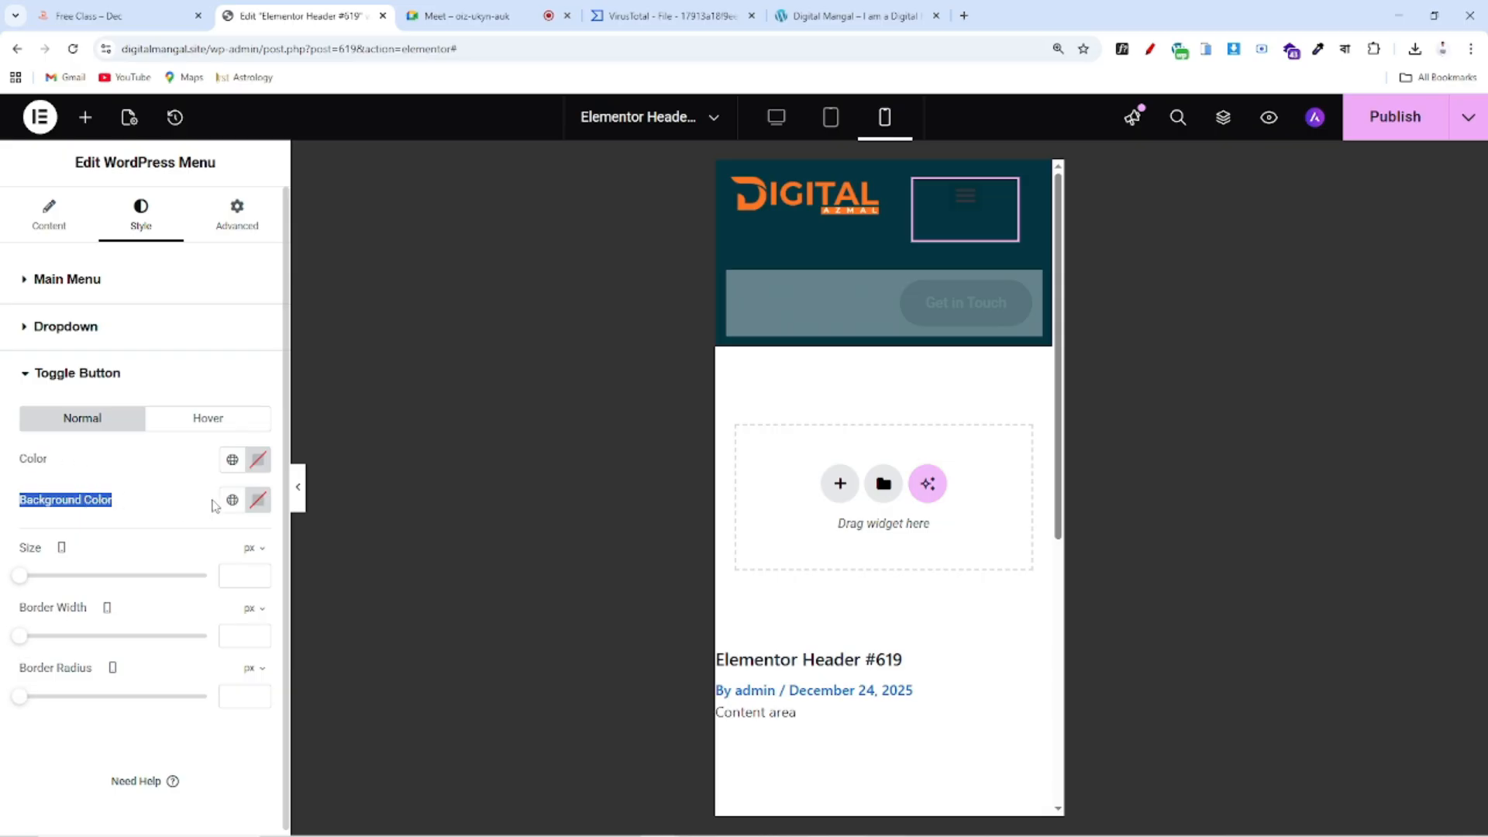
{"action": "left_click", "coordinate": [256, 465]}
{"action": "left_click_drag", "start_coordinate": [253, 587], "coordinate": [143, 533]}
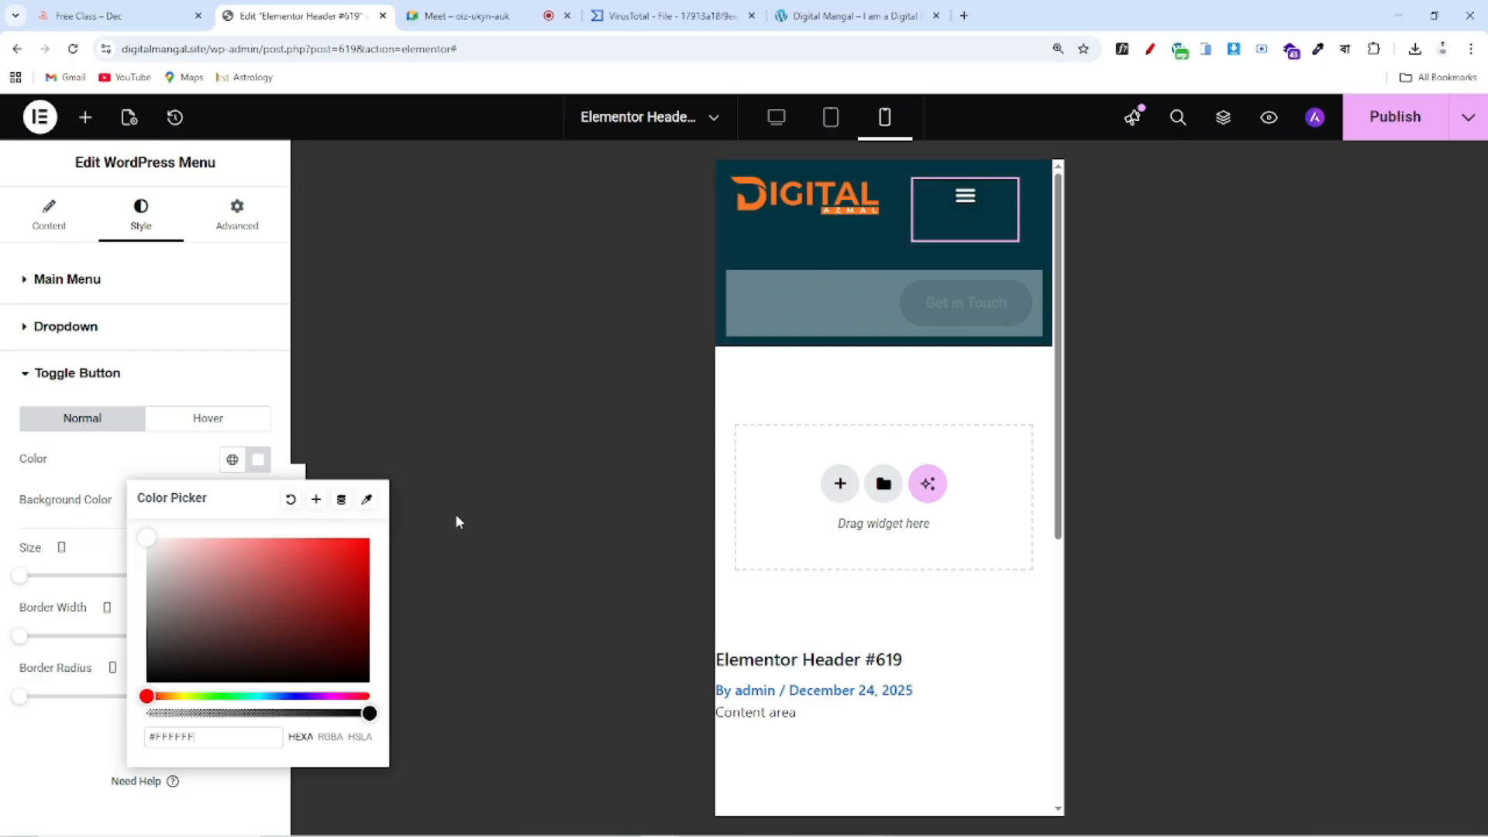
{"action": "left_click", "coordinate": [233, 511]}
{"action": "left_click", "coordinate": [233, 502]}
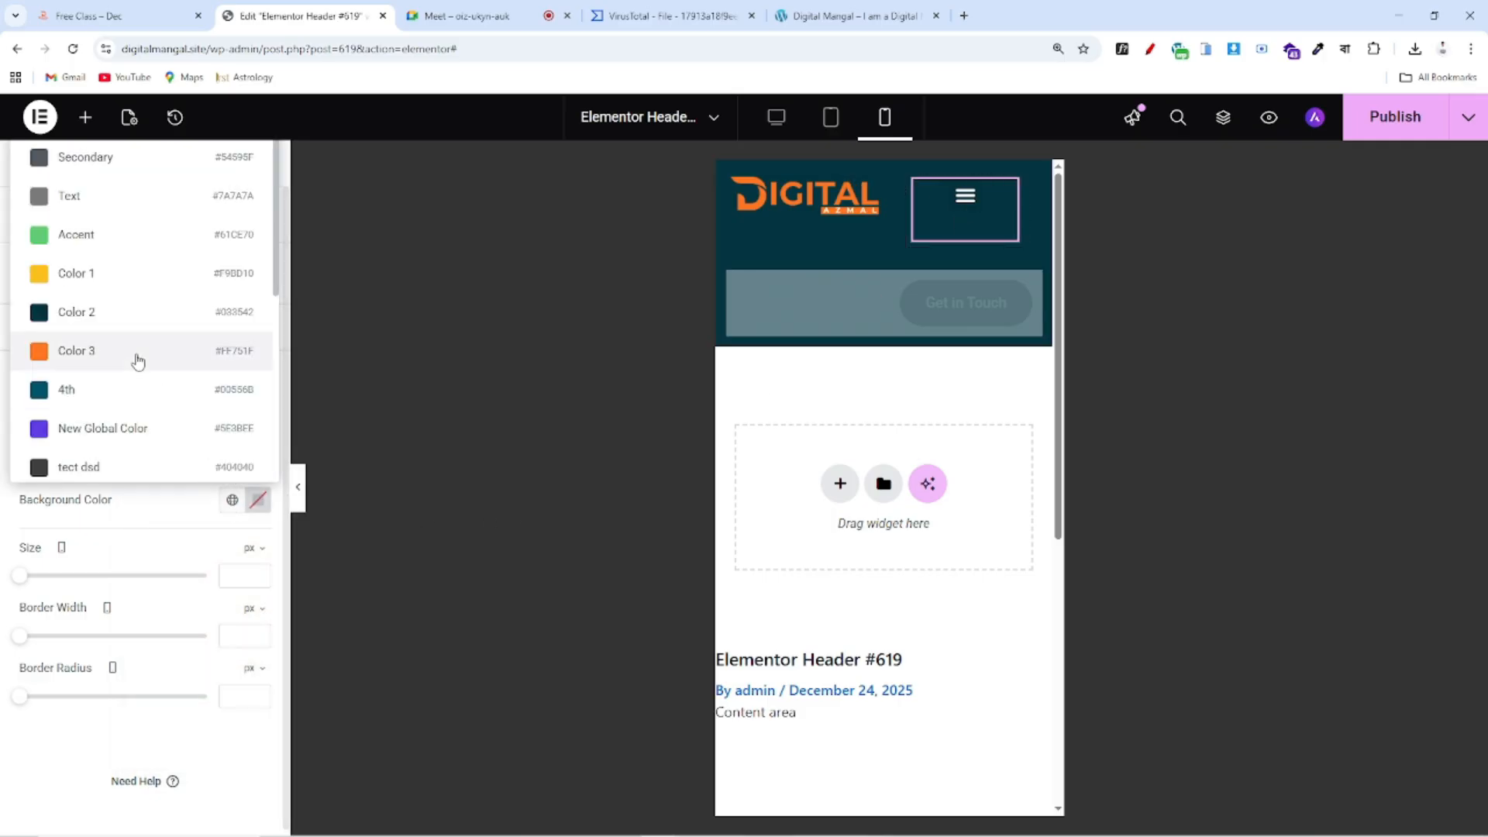
{"action": "left_click", "coordinate": [136, 353]}
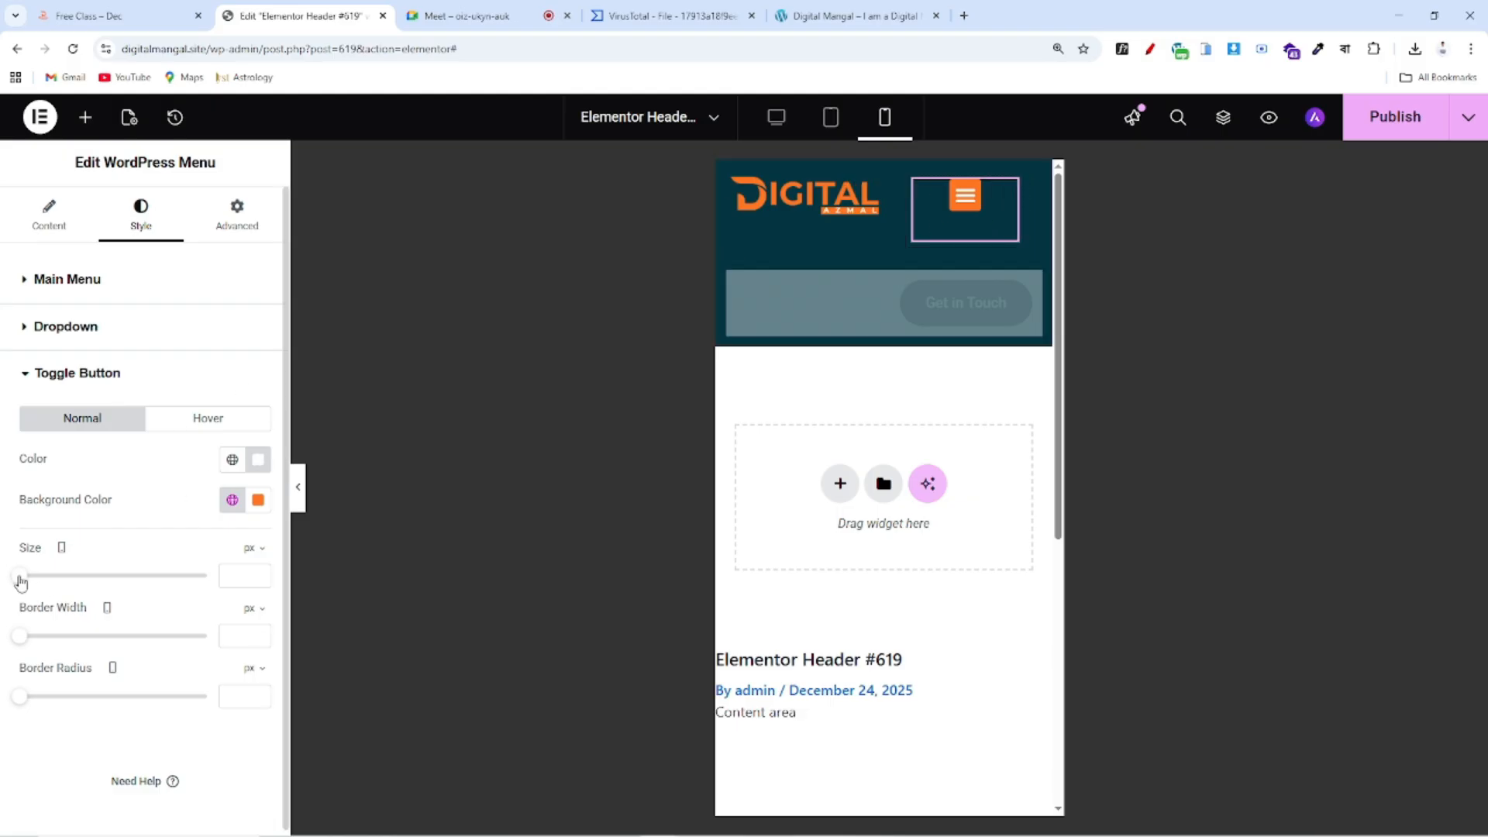
Enlarge the toggle to 33 px with border width 0, and open the mobile menu in preview
{"action": "left_click_drag", "start_coordinate": [19, 581], "coordinate": [61, 595]}
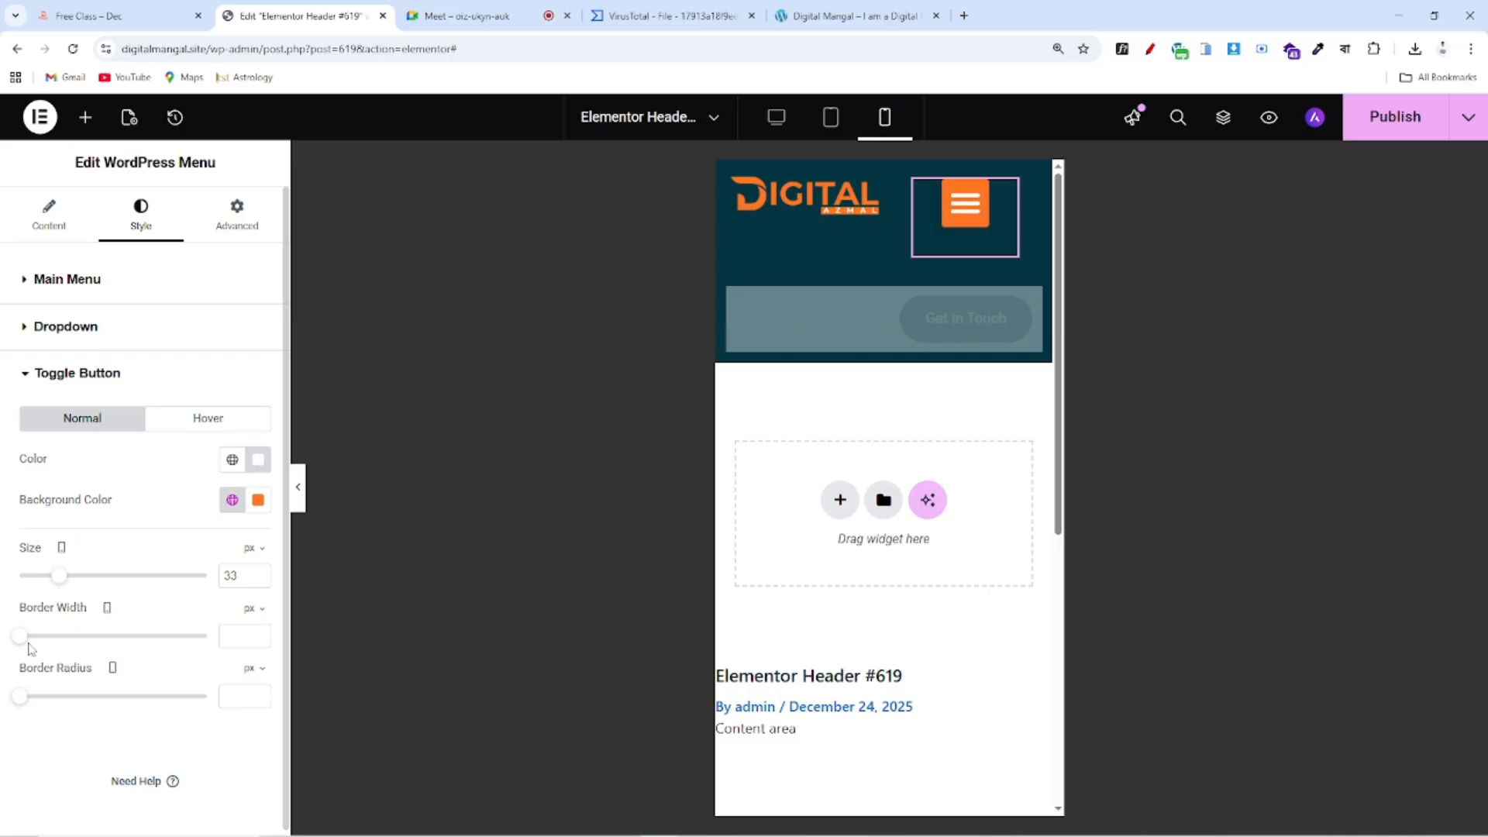
{"action": "mouse_move", "coordinate": [21, 701]}
{"action": "left_mouse_down"}
{"action": "mouse_move", "coordinate": [192, 702]}
{"action": "mouse_move", "coordinate": [6, 703]}
{"action": "left_mouse_up"}
{"action": "mouse_move", "coordinate": [24, 645]}
{"action": "left_mouse_down"}
{"action": "mouse_move", "coordinate": [167, 646]}
{"action": "mouse_move", "coordinate": [4, 650]}
{"action": "left_mouse_up"}
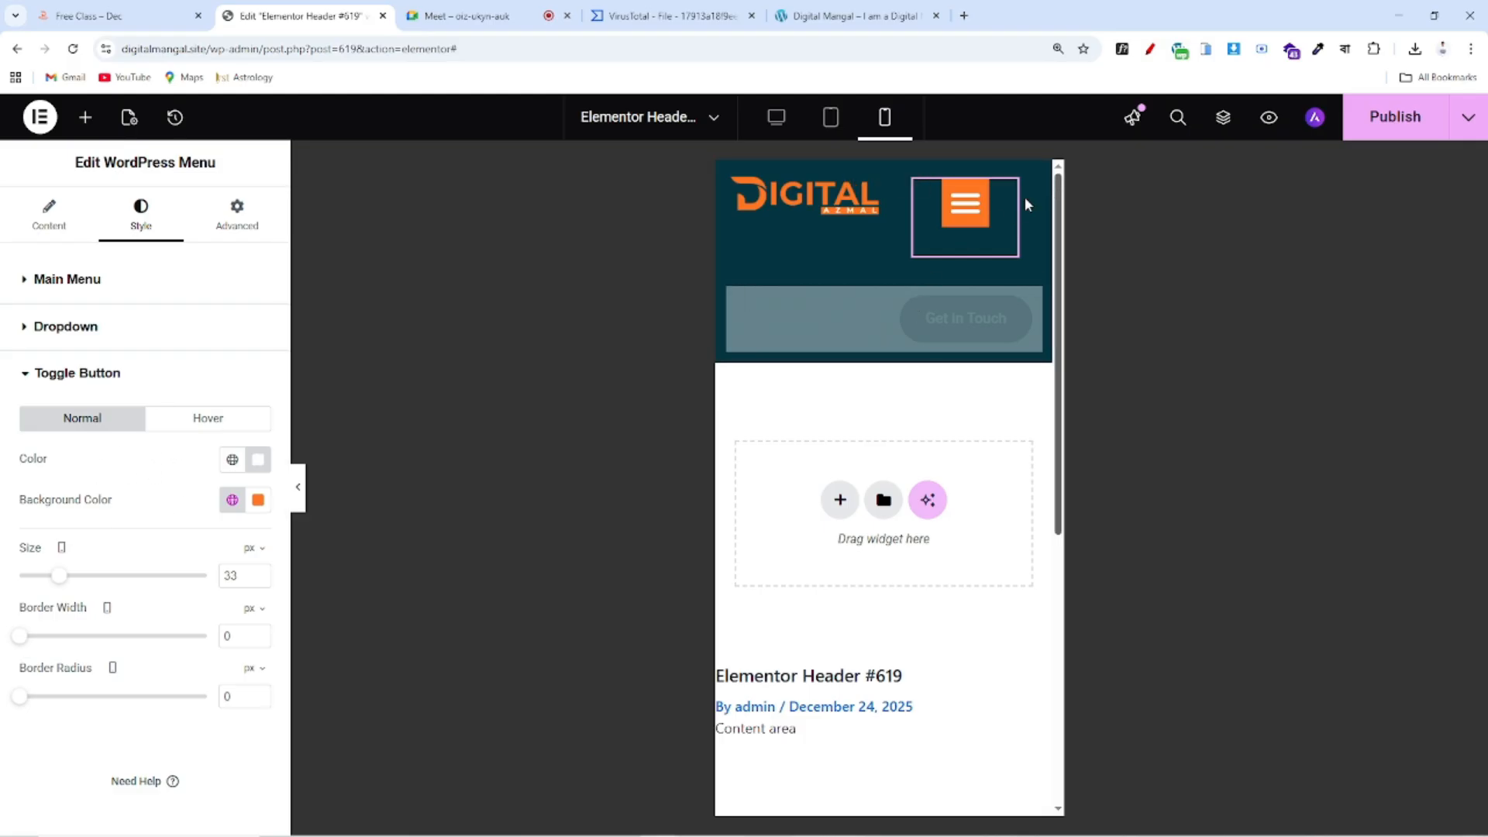
{"action": "left_click", "coordinate": [208, 425]}
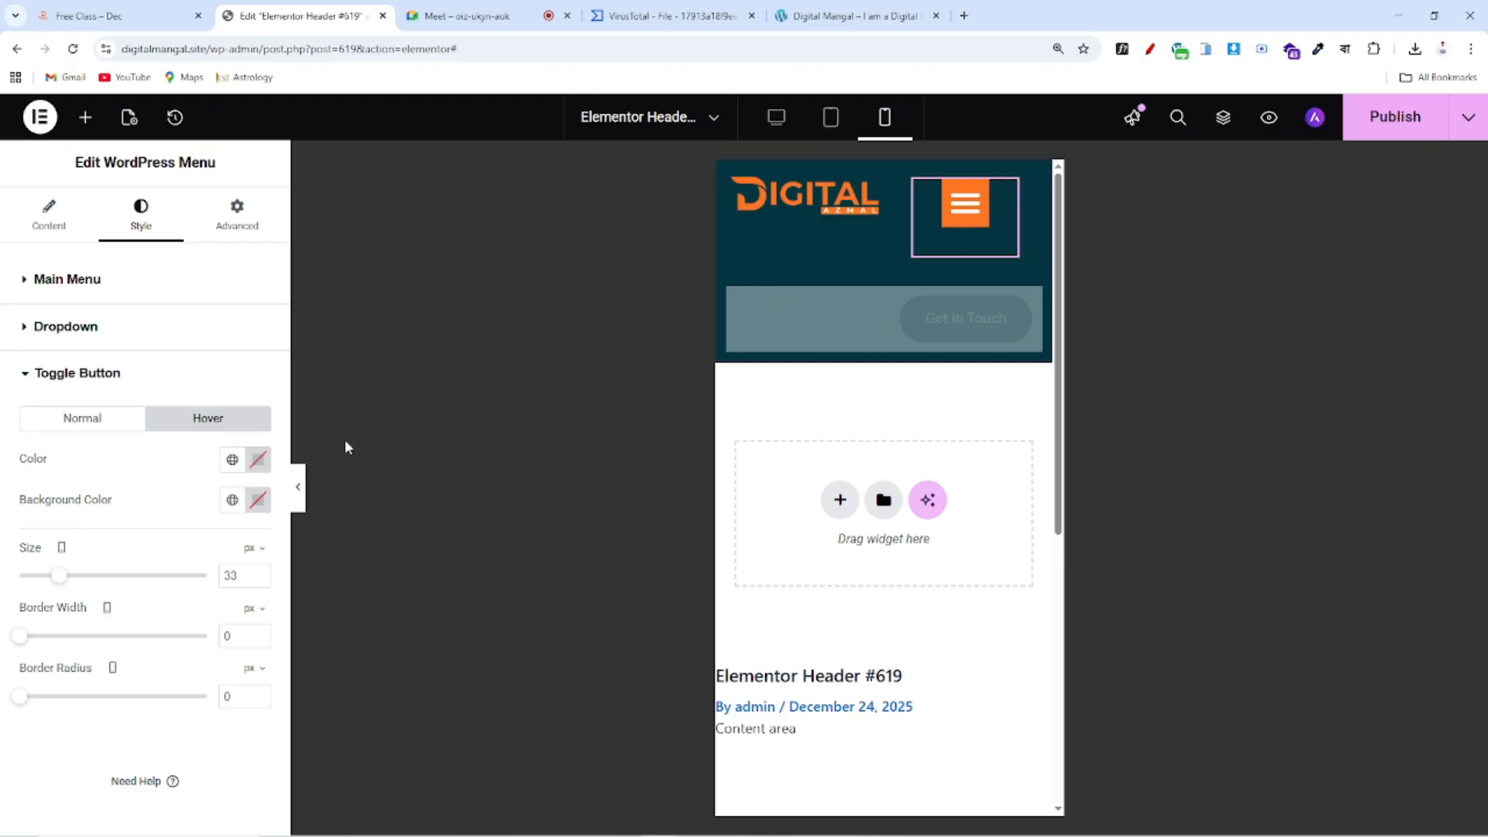
{"action": "left_click", "coordinate": [85, 424]}
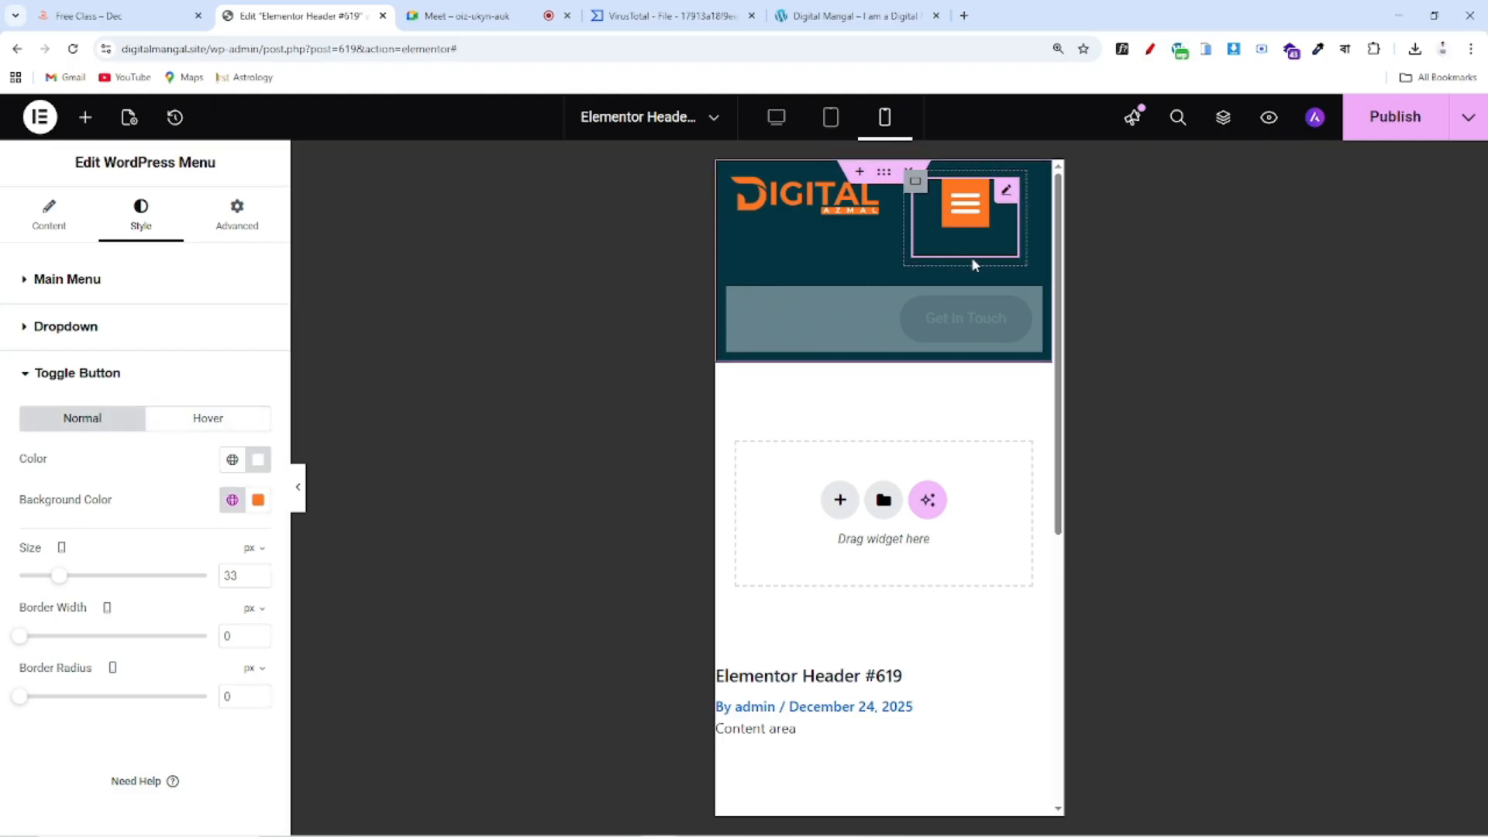
{"action": "left_click", "coordinate": [968, 216]}
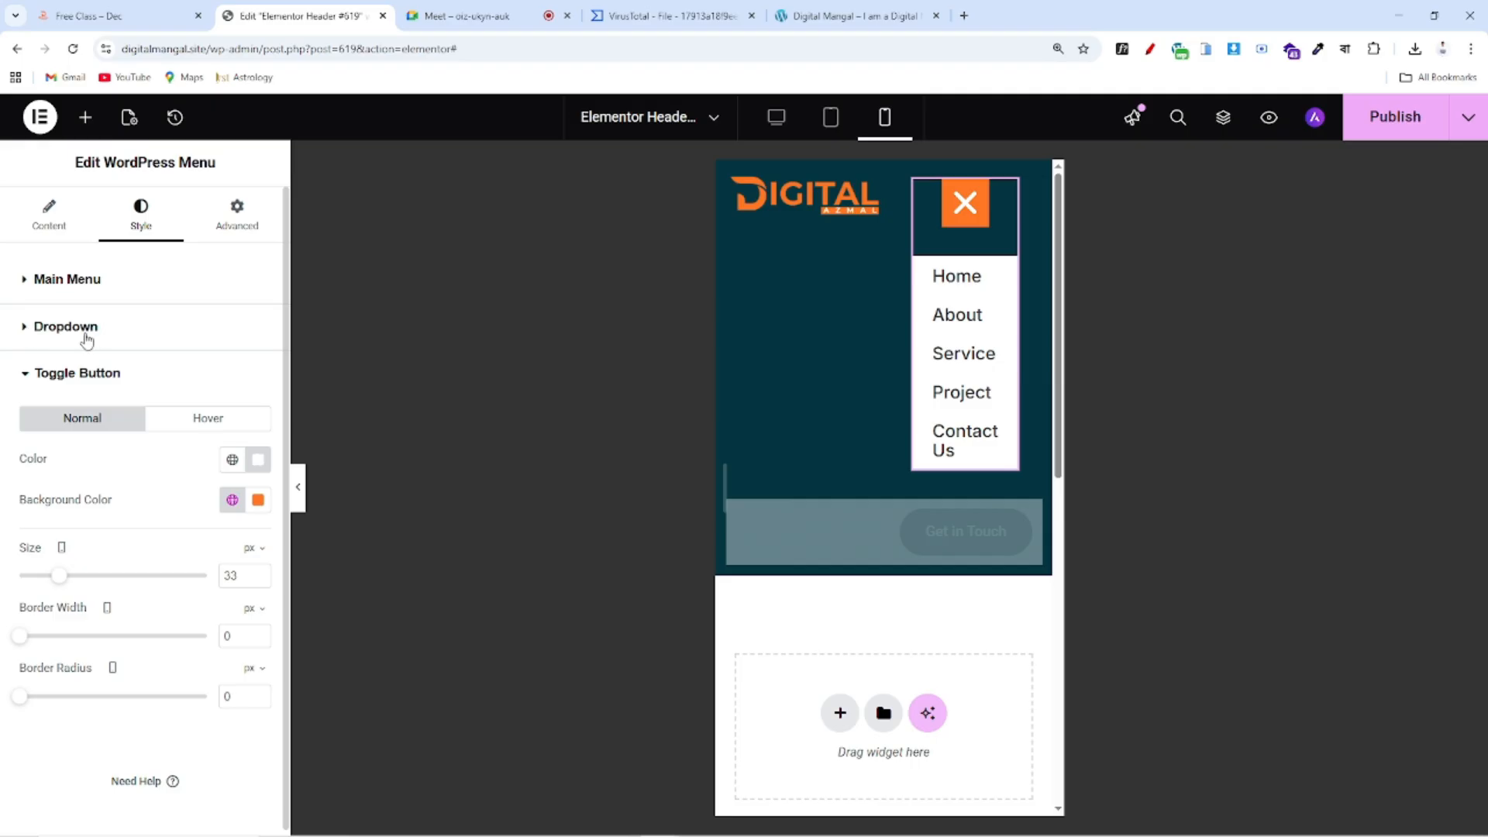
Open the Dropdown style section and compare against the reference site's mobile menu
{"action": "left_click", "coordinate": [87, 341]}
{"action": "scroll", "coordinate": [199, 525], "scroll_direction": "down", "scroll_amount": 1}
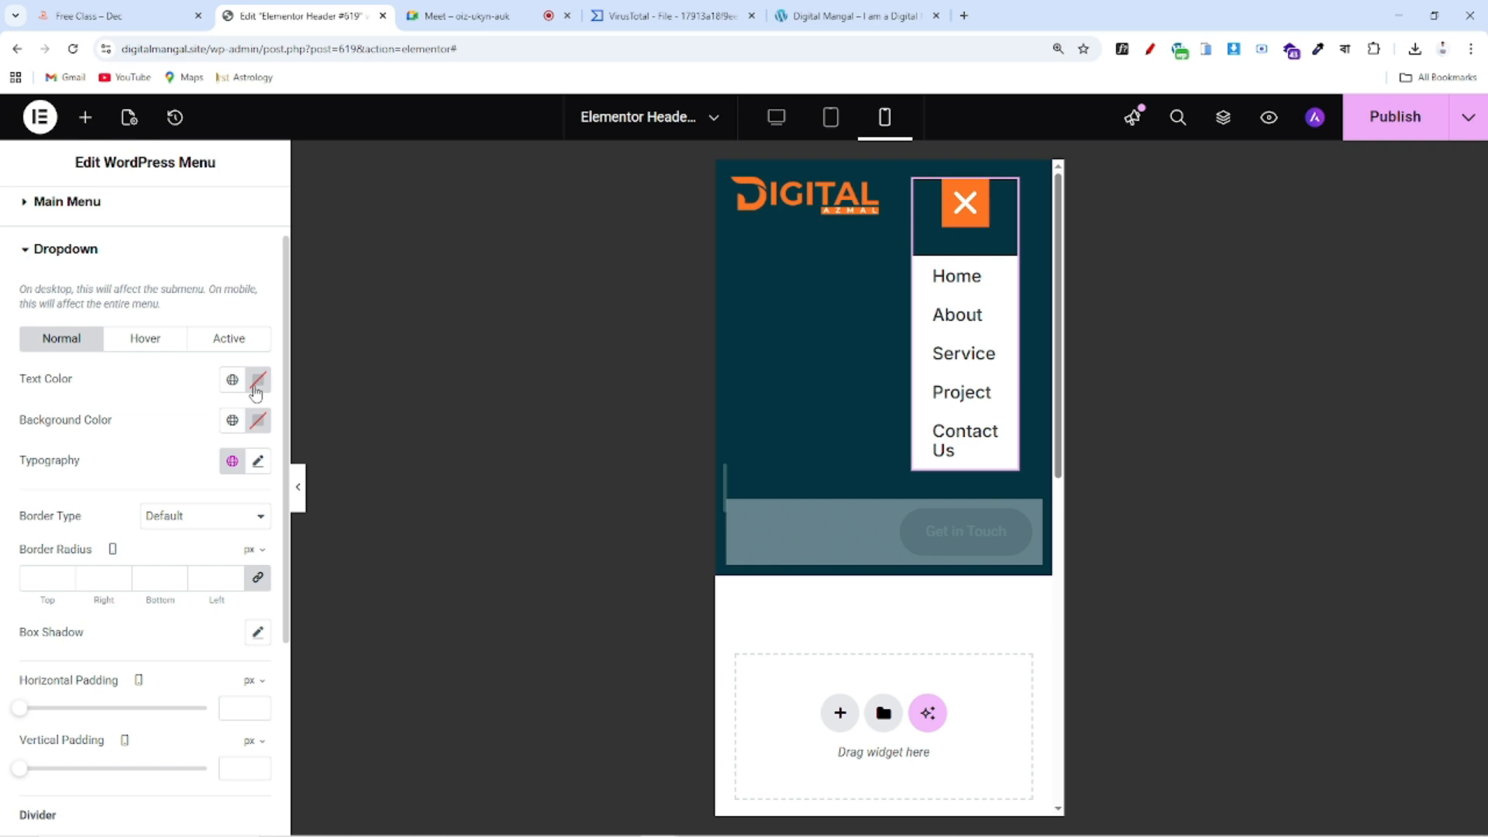
{"action": "left_click", "coordinate": [124, 16]}
{"action": "left_click", "coordinate": [823, 226]}
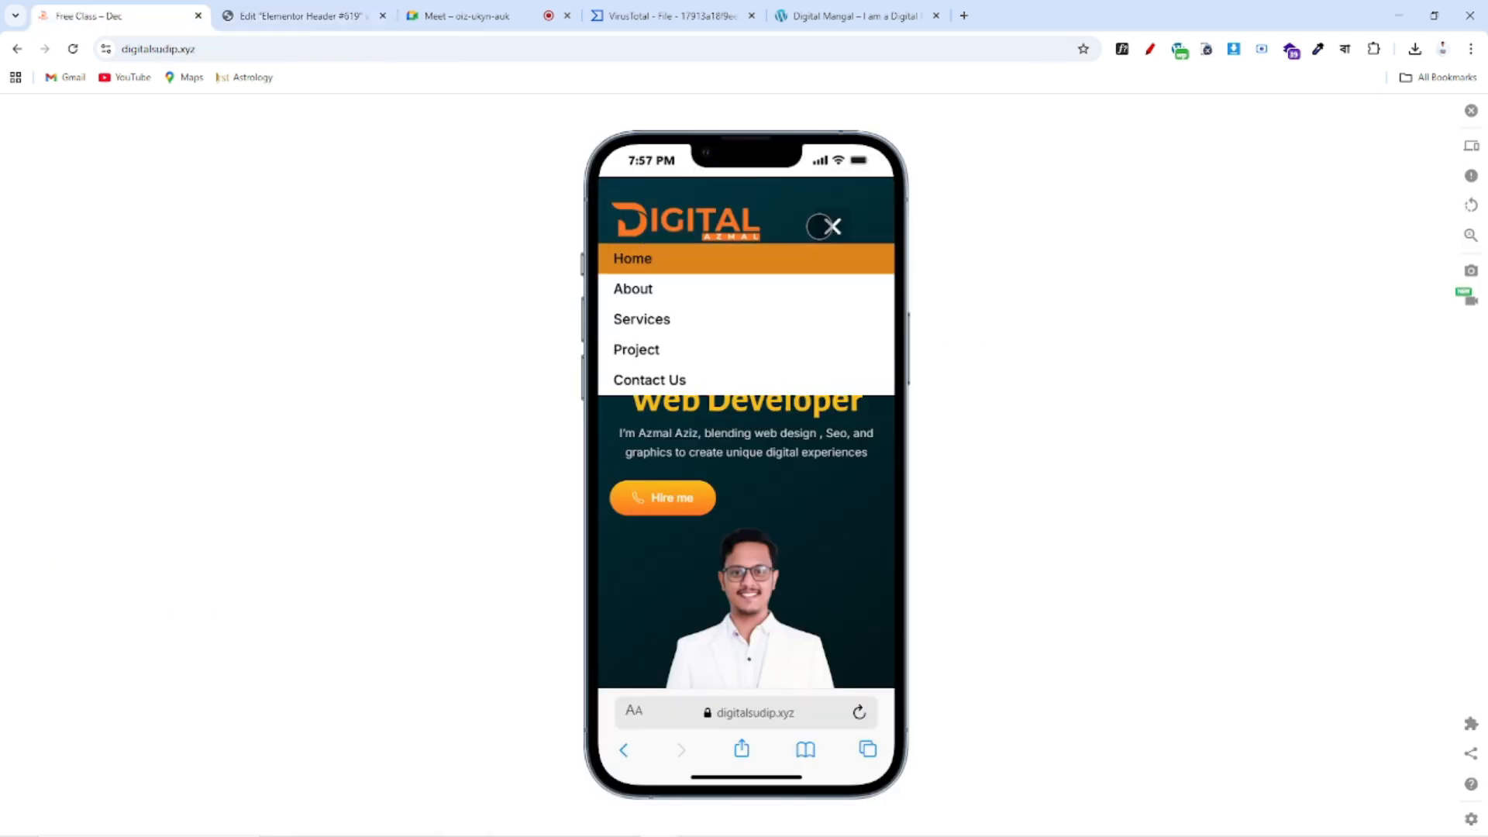
{"action": "left_click", "coordinate": [823, 225]}
{"action": "left_click", "coordinate": [301, 22]}
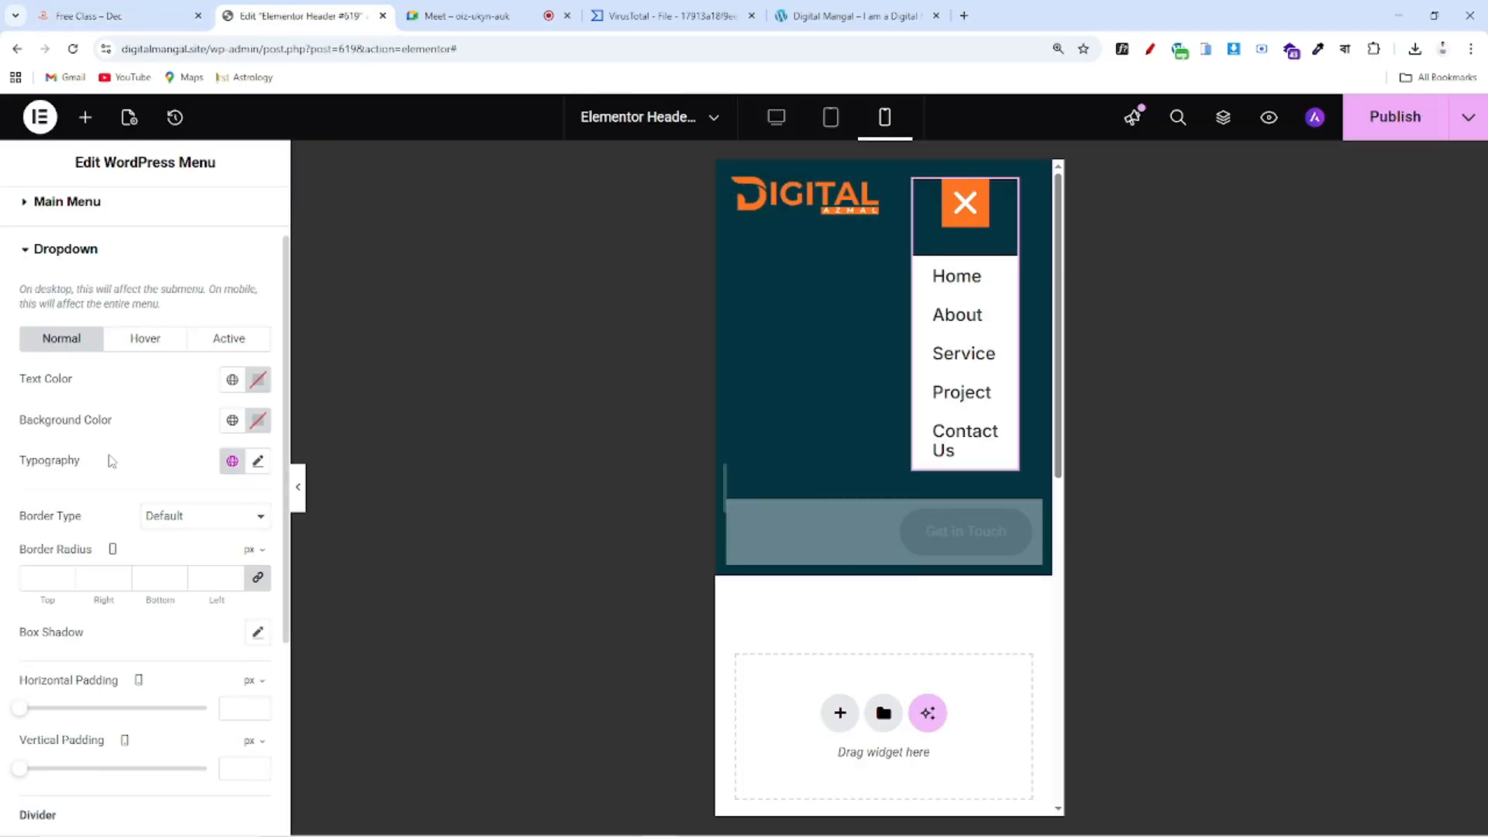
Make the dropdown text colour black and the dropdown background white
{"action": "left_click_drag", "start_coordinate": [12, 383], "coordinate": [105, 384]}
{"action": "left_click", "coordinate": [258, 380]}
{"action": "left_click", "coordinate": [243, 526]}
{"action": "left_click_drag", "start_coordinate": [243, 526], "coordinate": [115, 617]}
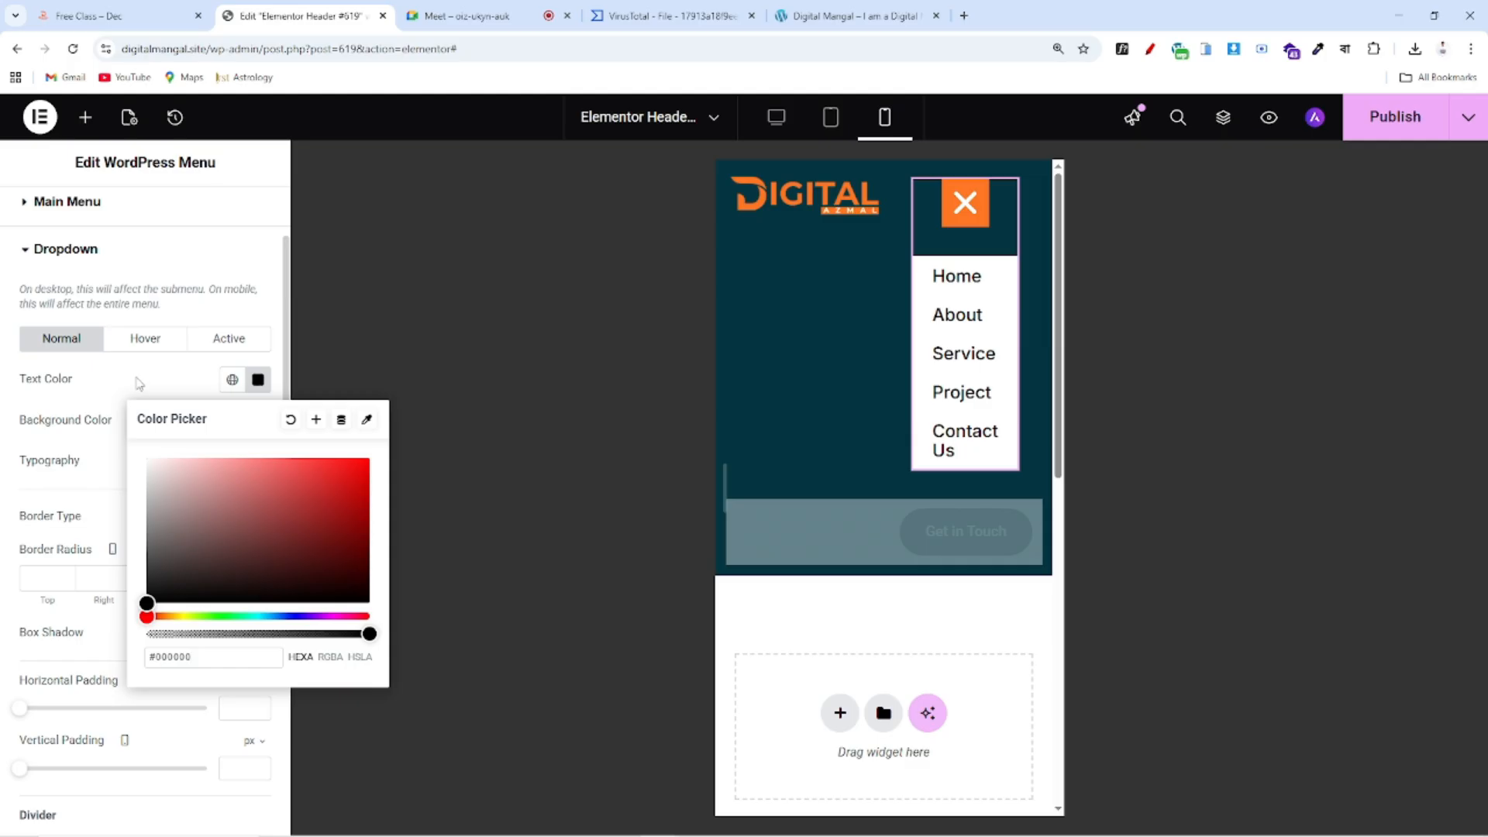
{"action": "left_click", "coordinate": [50, 468]}
{"action": "left_click_drag", "start_coordinate": [21, 418], "coordinate": [189, 422]}
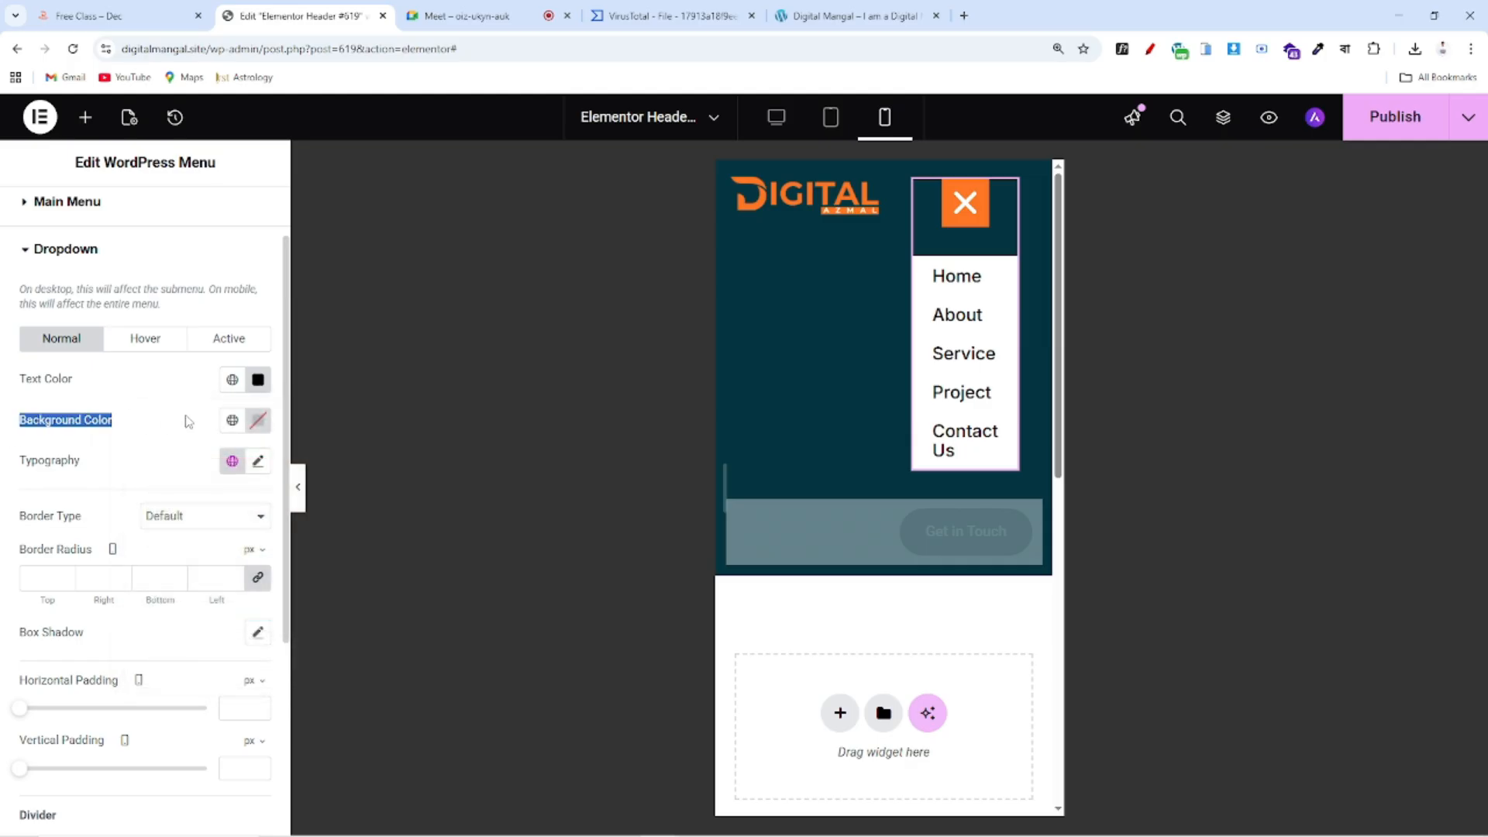
{"action": "left_click", "coordinate": [258, 419]}
{"action": "type", "text": "#DDD9D9"}
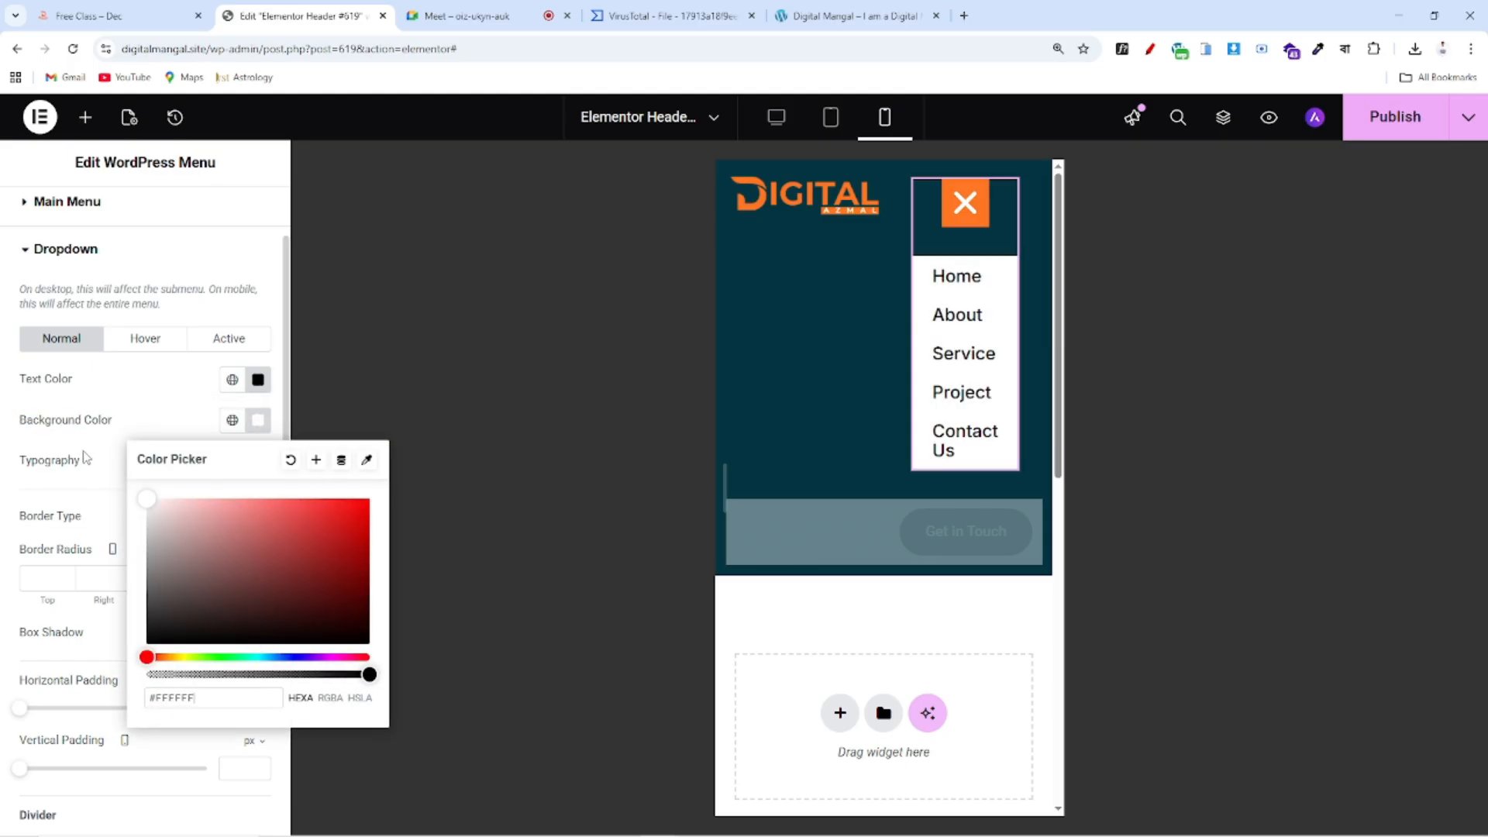
{"action": "left_click", "coordinate": [146, 428]}
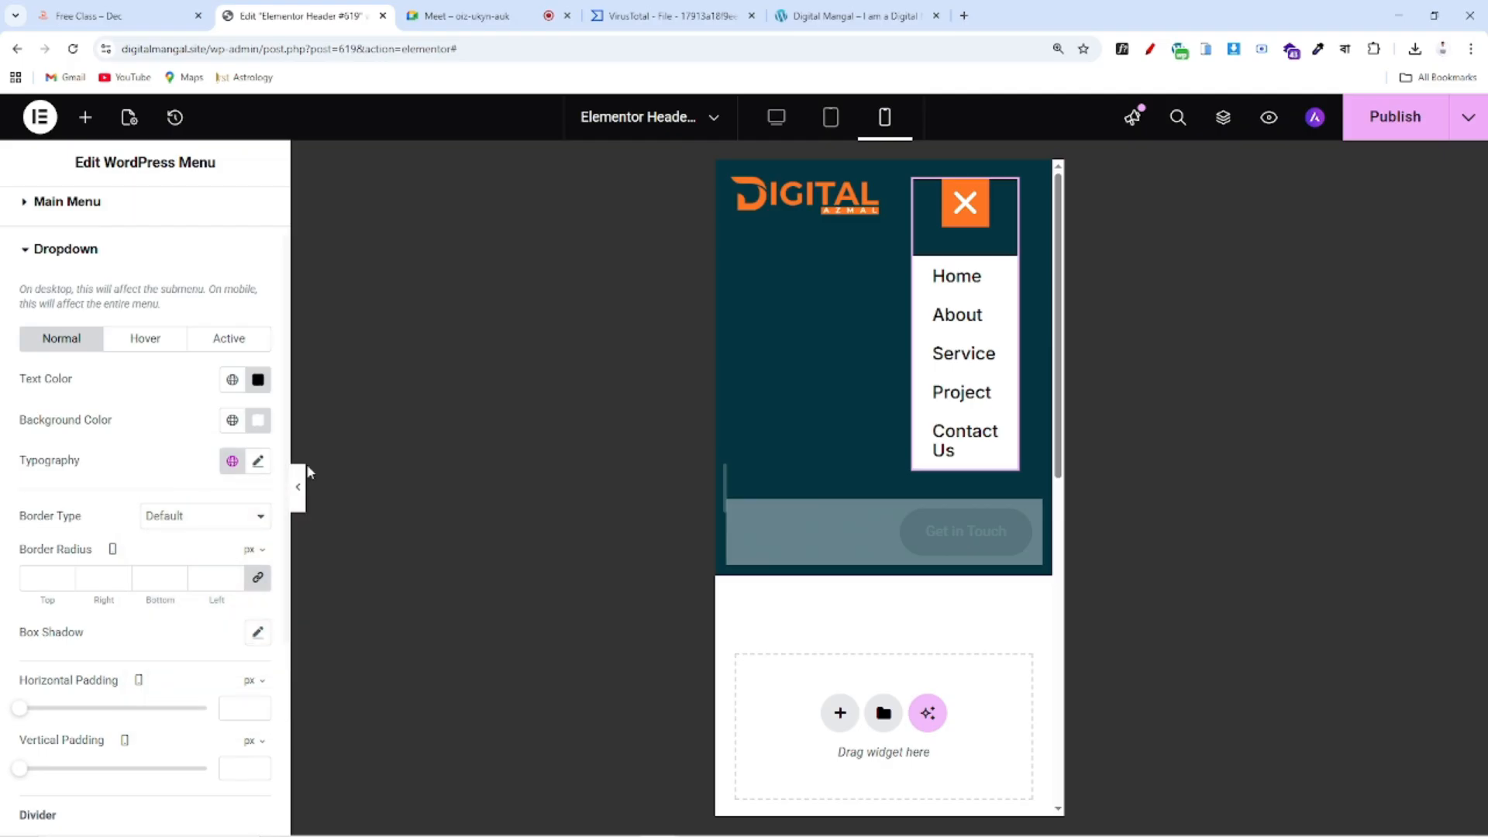
Set the dropdown typography to the Inter font at 15 px
{"action": "left_click", "coordinate": [258, 461]}
{"action": "left_click_drag", "start_coordinate": [101, 627], "coordinate": [51, 633]}
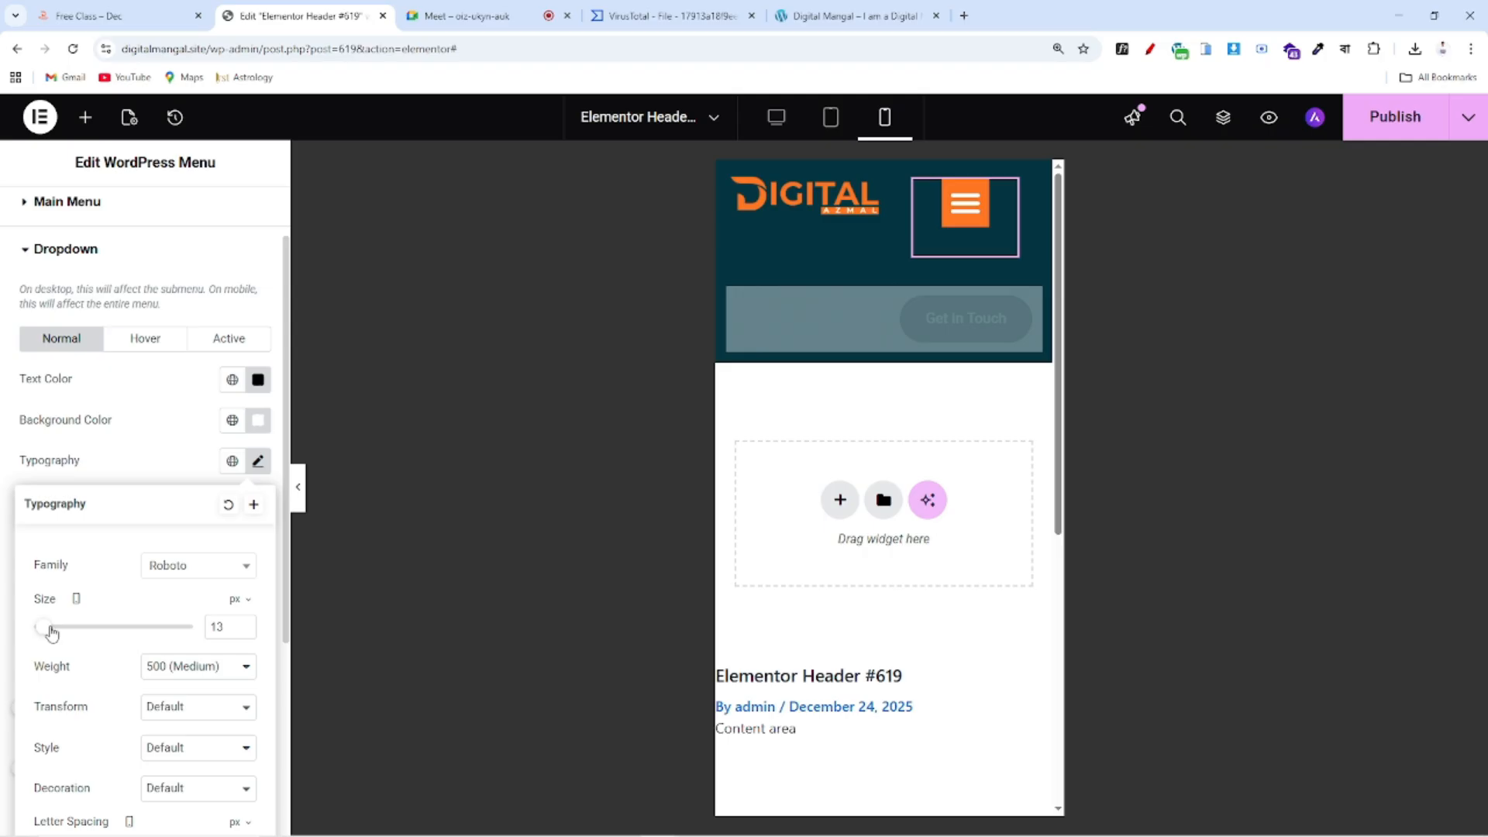
{"action": "left_click", "coordinate": [965, 203]}
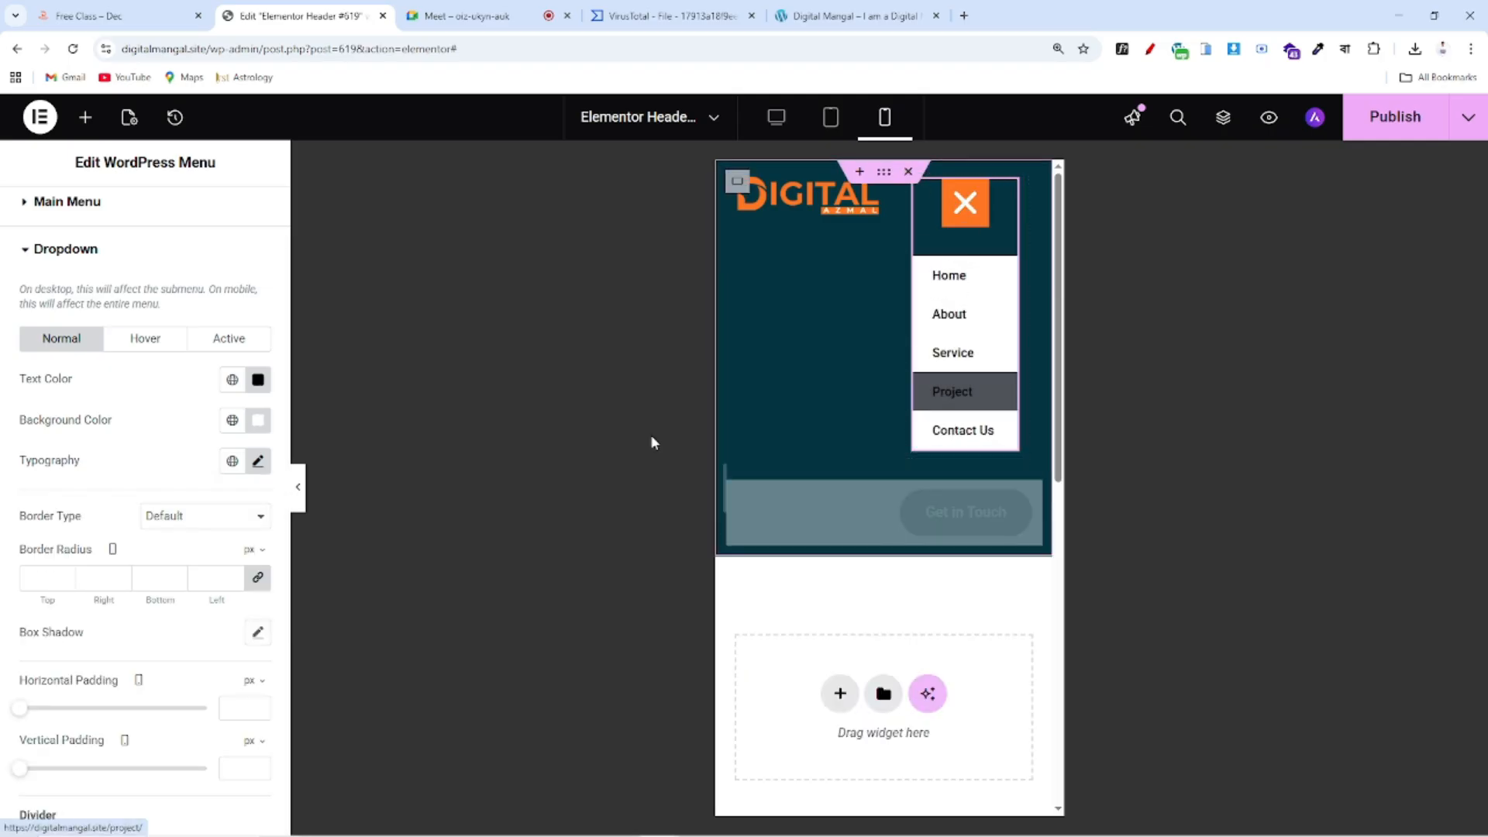
{"action": "left_click", "coordinate": [258, 463]}
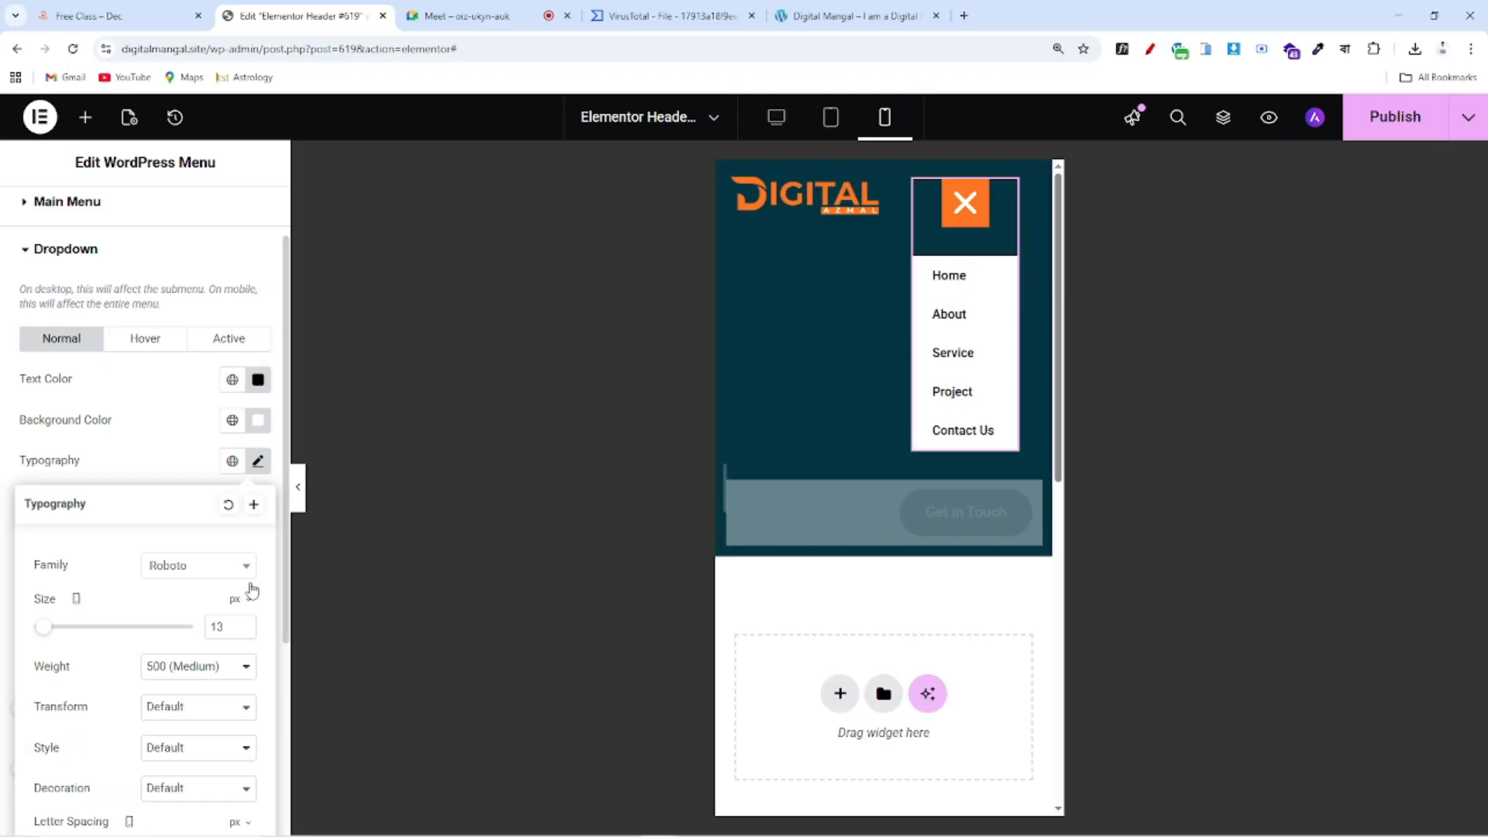
{"action": "double_click", "coordinate": [243, 624]}
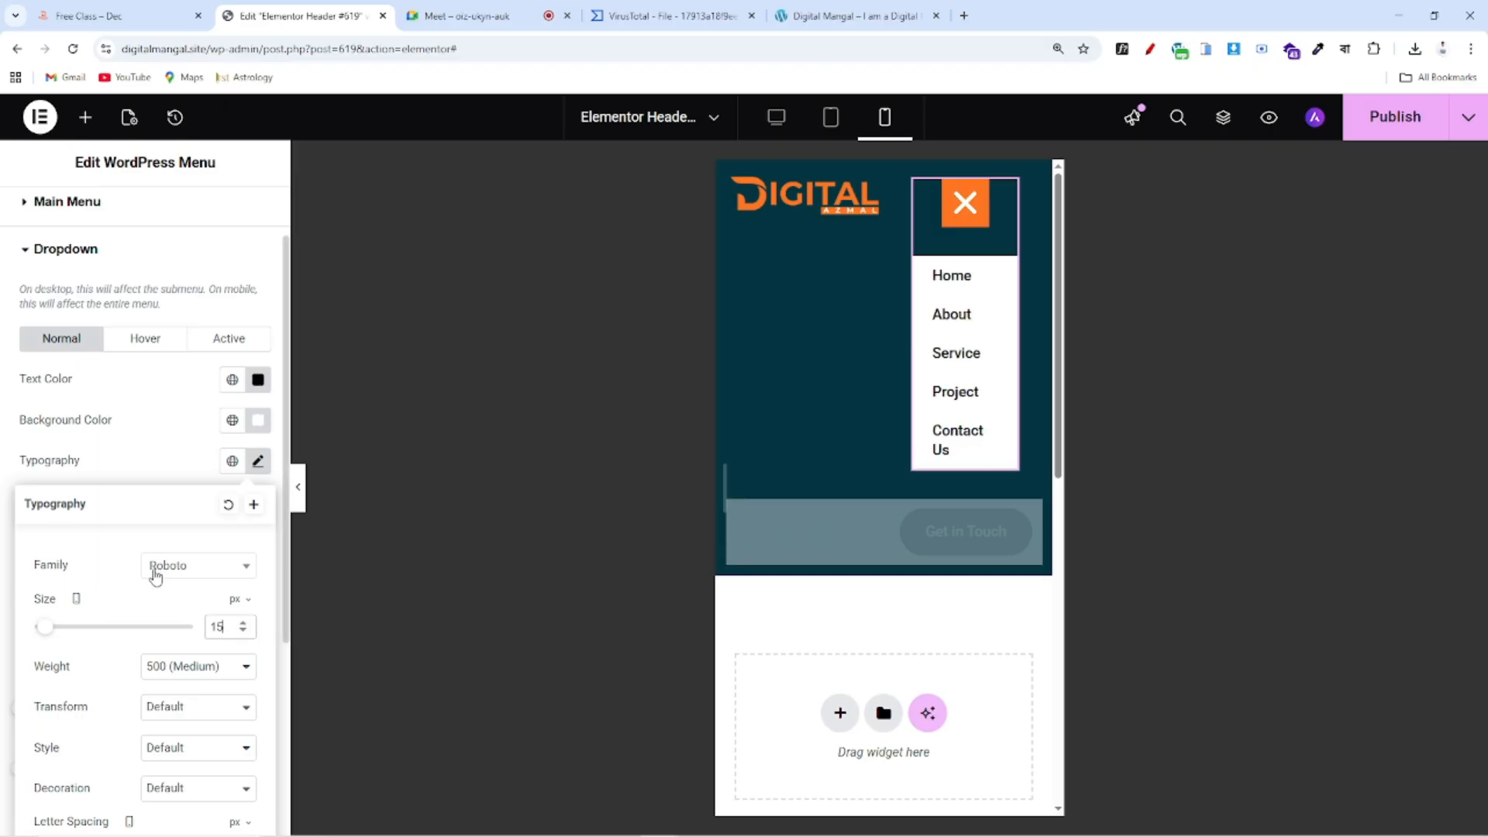
{"action": "left_click", "coordinate": [155, 577]}
{"action": "type", "text": "nter"}
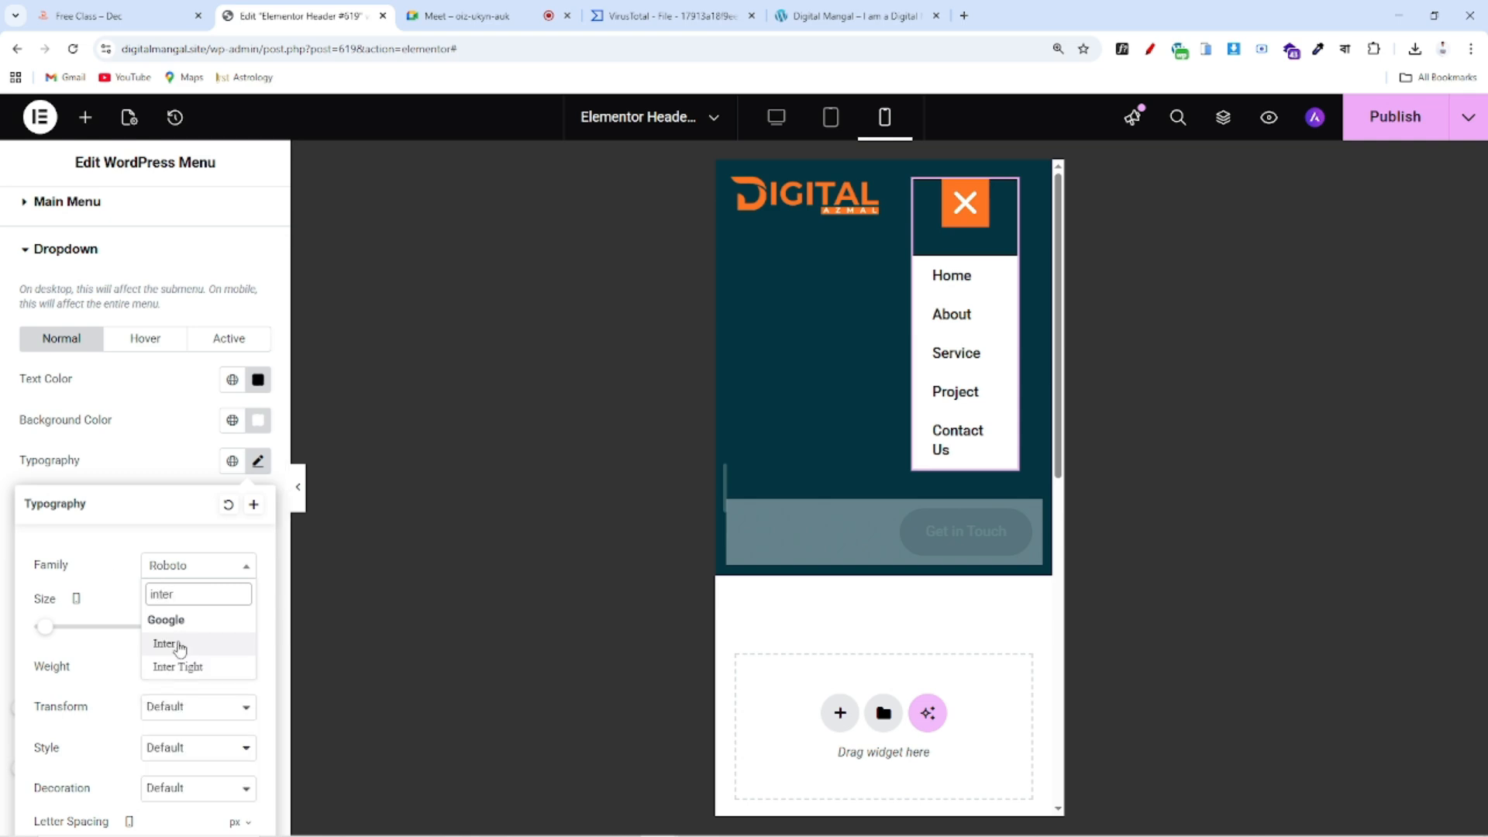
{"action": "left_click", "coordinate": [165, 644]}
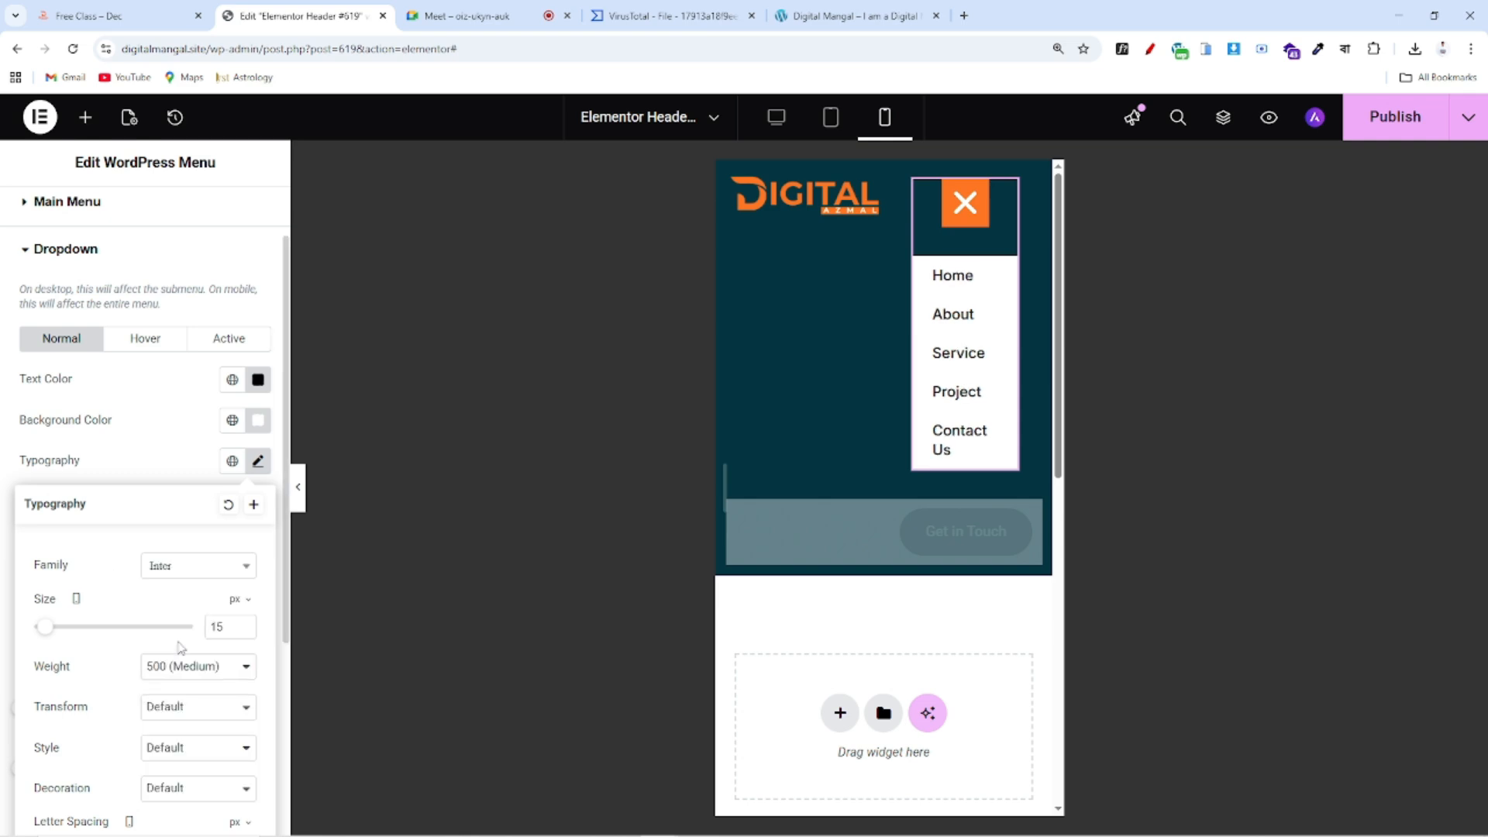
{"action": "left_click", "coordinate": [159, 447]}
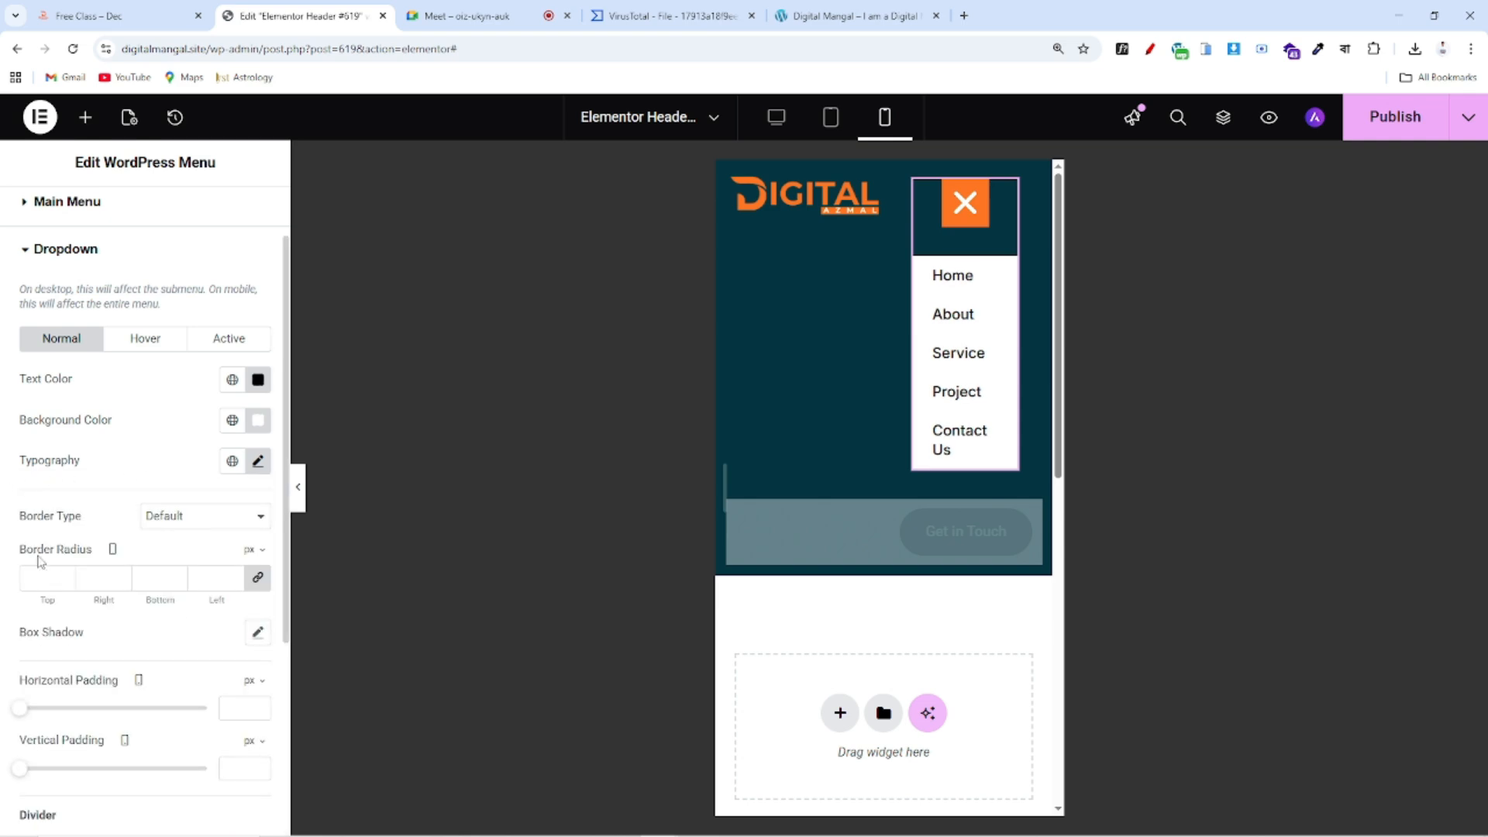
{"action": "scroll", "coordinate": [70, 655], "scroll_direction": "down", "scroll_amount": 3}
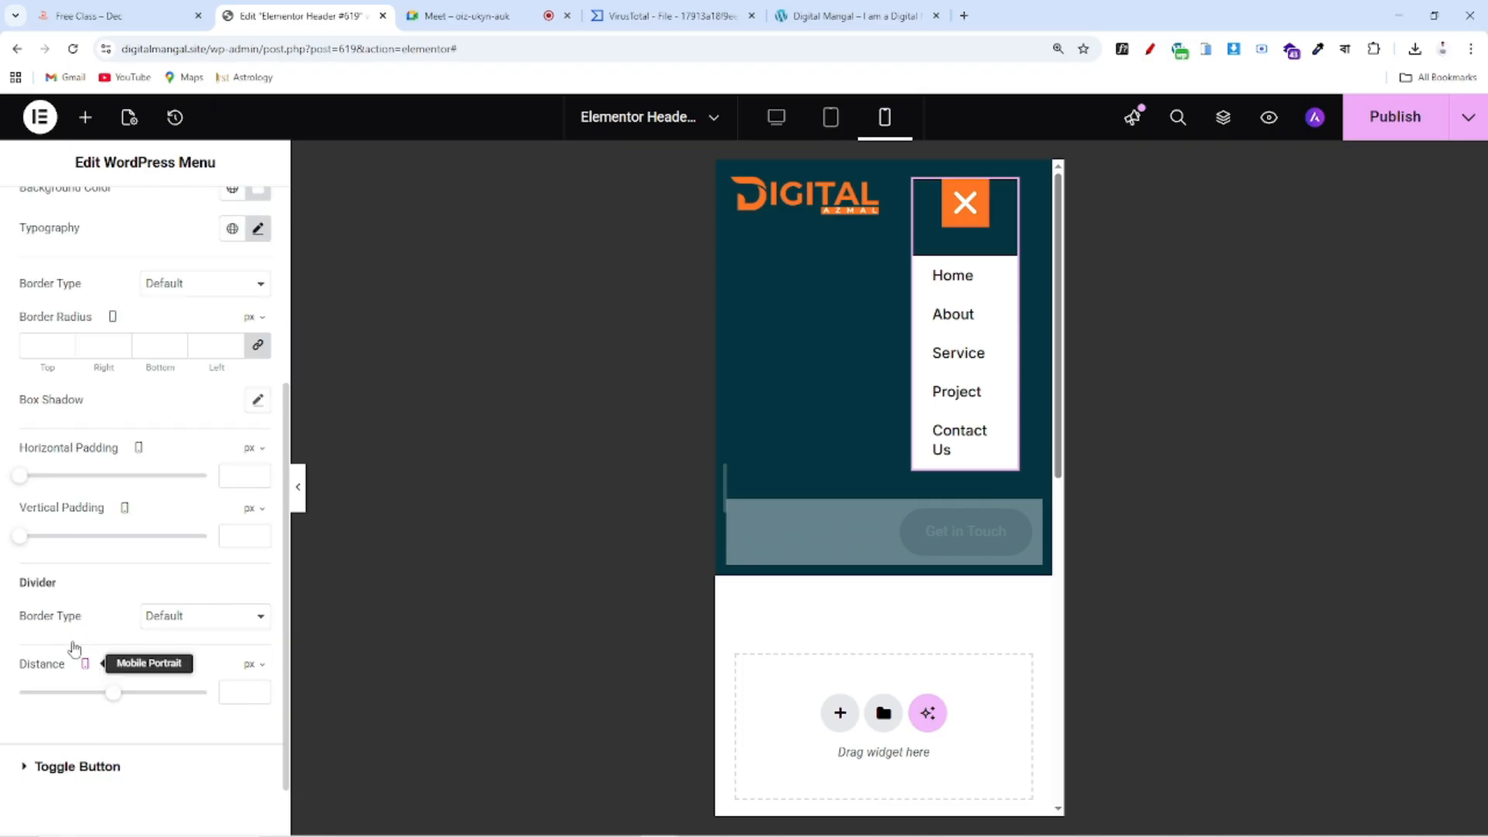
{"action": "scroll", "coordinate": [106, 624], "scroll_direction": "up", "scroll_amount": 5}
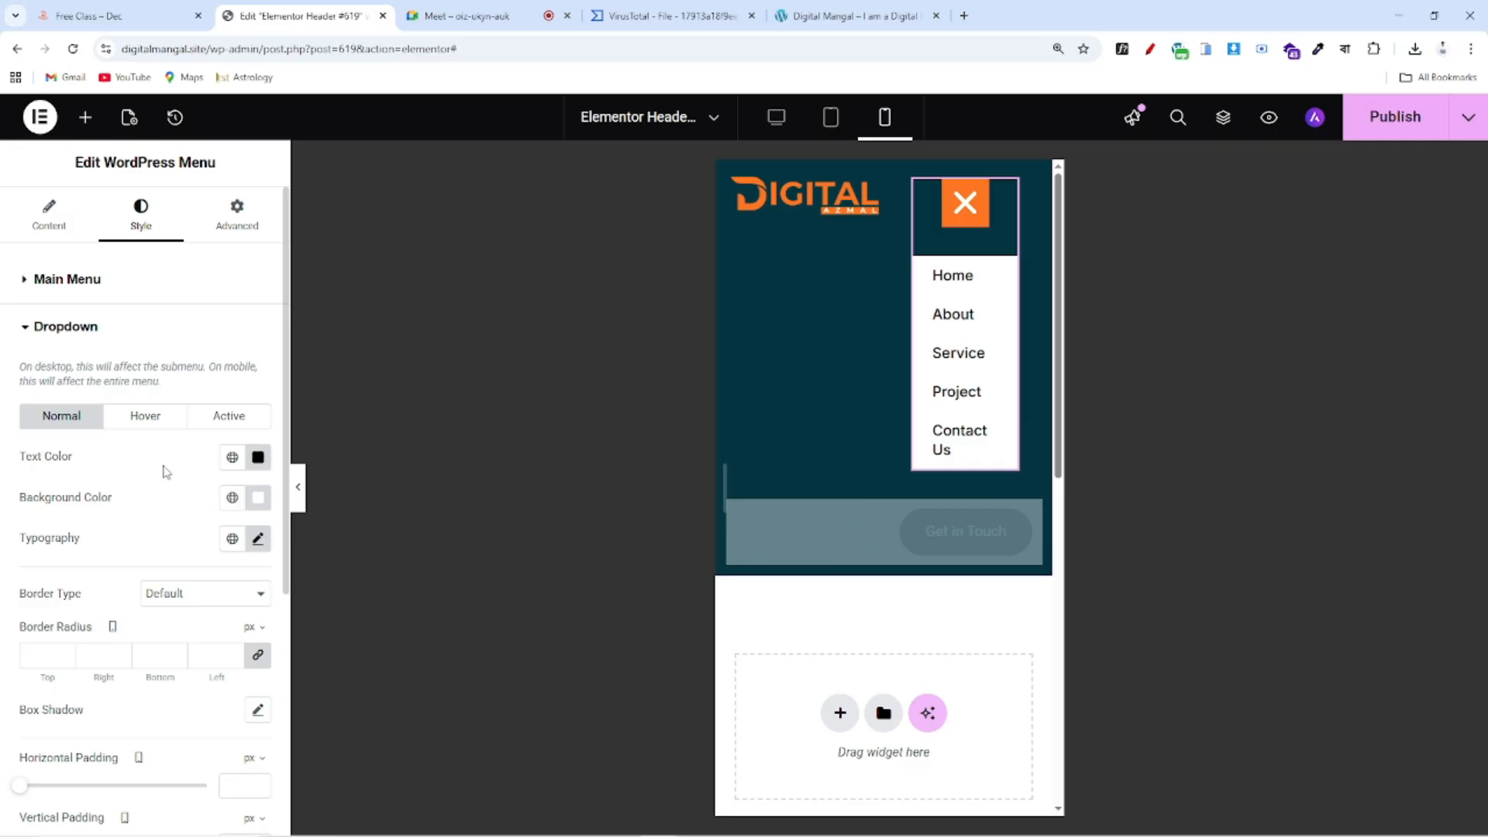
Set the dropdown's hover and active item backgrounds to the orange global Color 3
{"action": "left_click", "coordinate": [151, 431]}
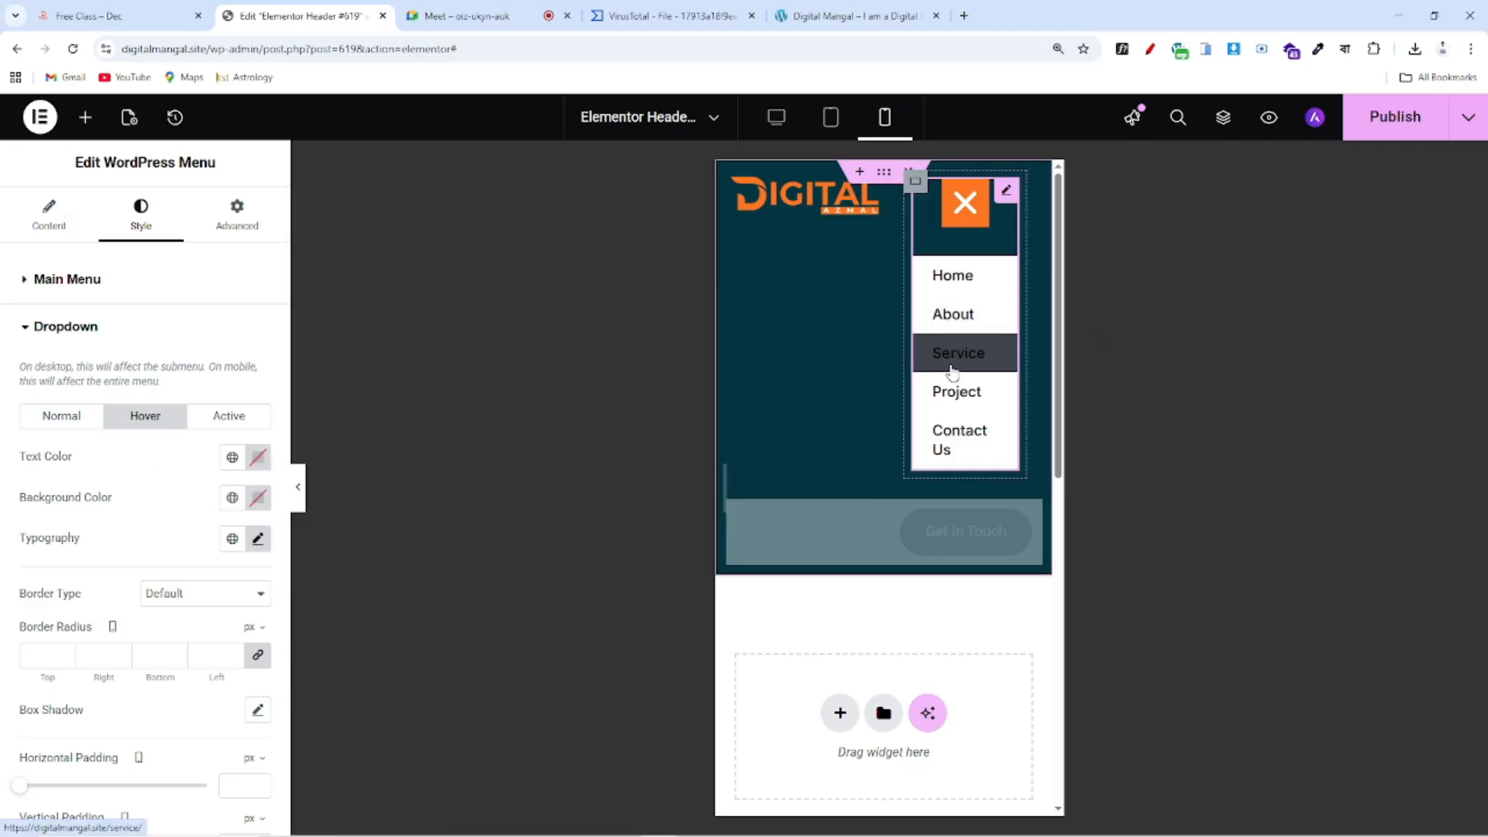
{"action": "left_click", "coordinate": [141, 8]}
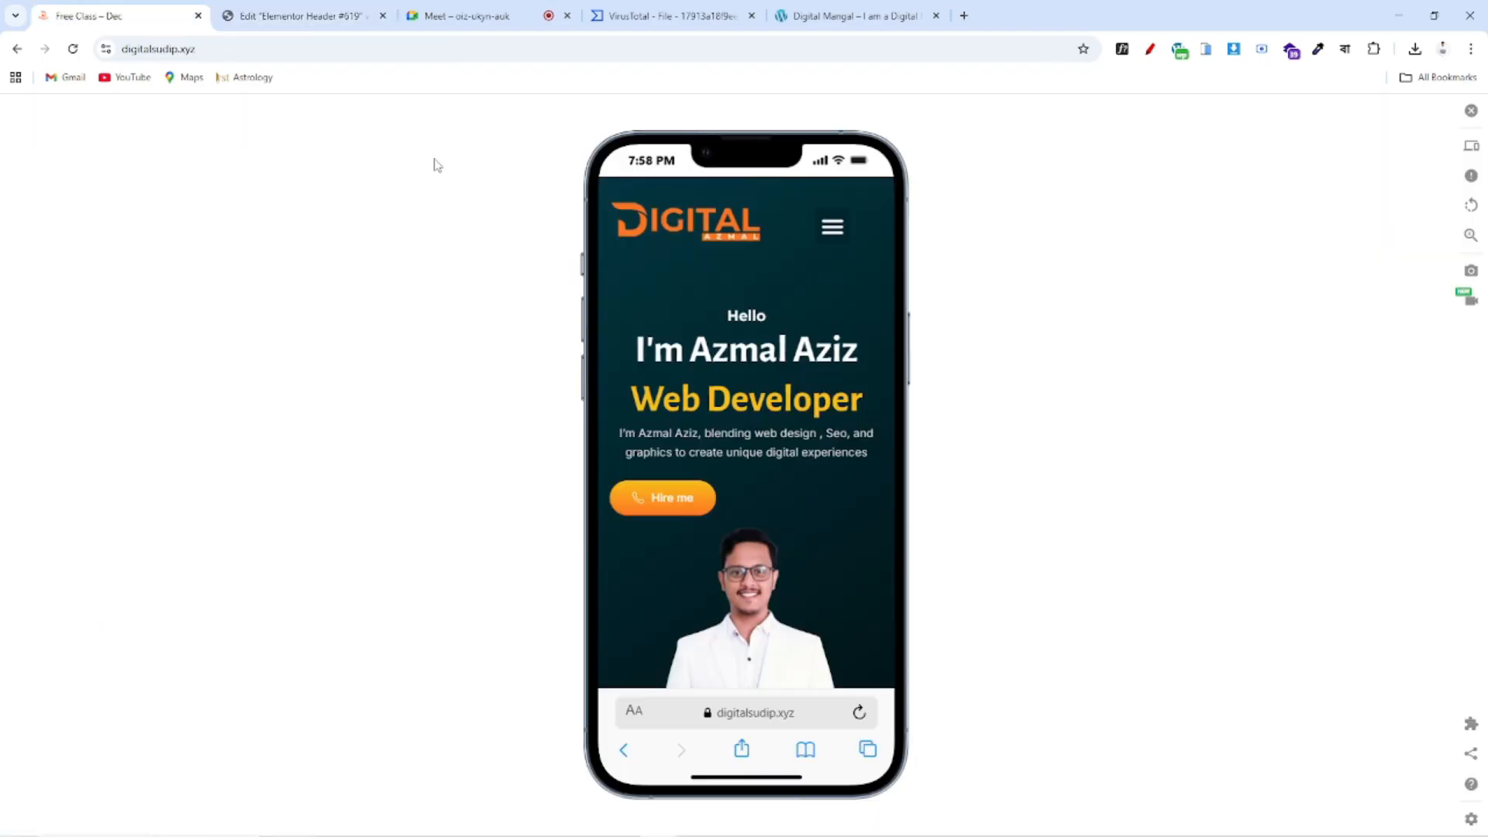
{"action": "left_click", "coordinate": [832, 227]}
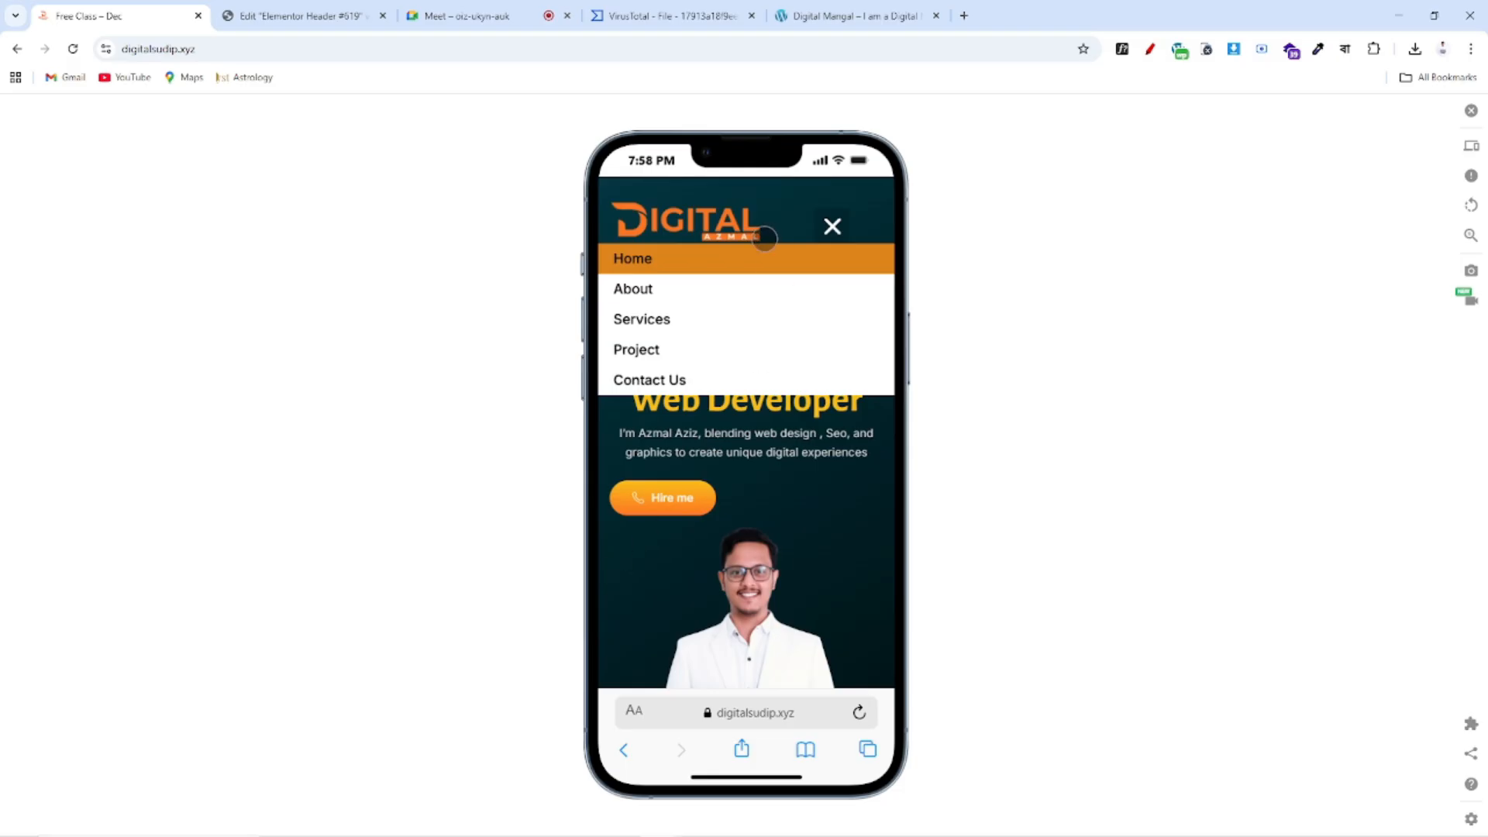
{"action": "left_click", "coordinate": [302, 16]}
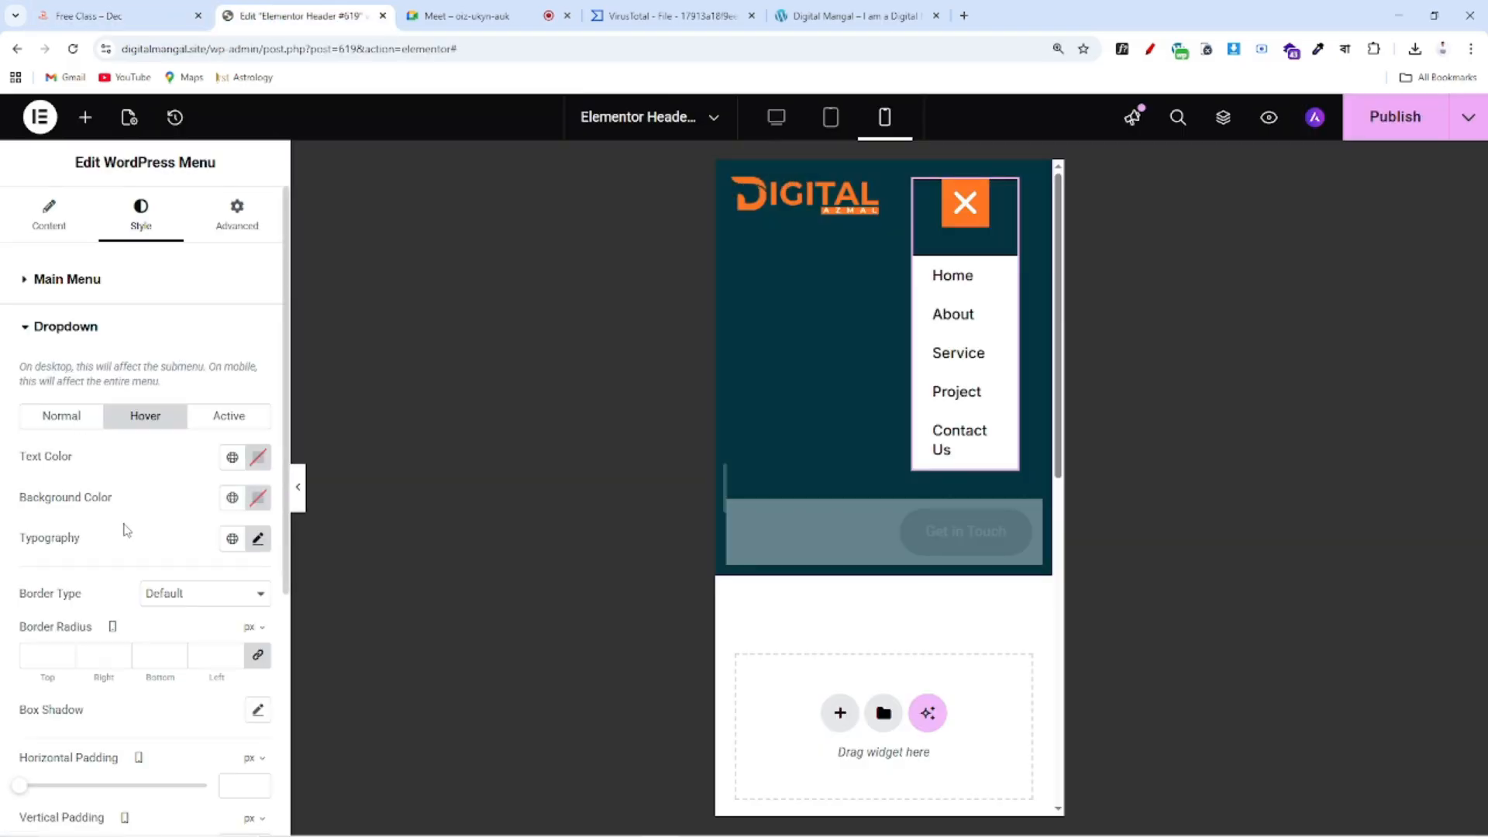
{"action": "left_click", "coordinate": [232, 497]}
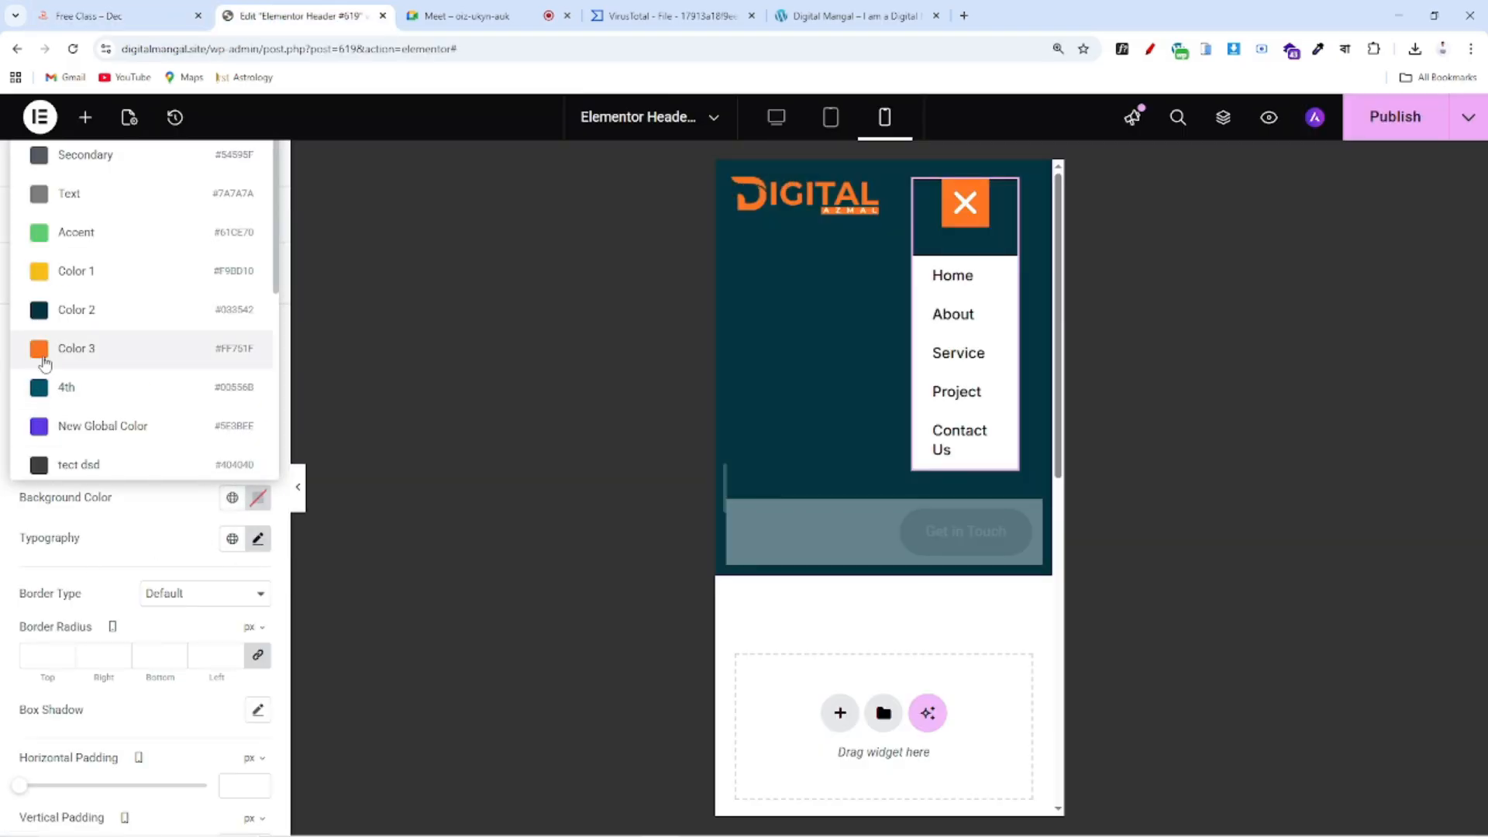
{"action": "left_click", "coordinate": [55, 362]}
{"action": "left_click", "coordinate": [231, 416]}
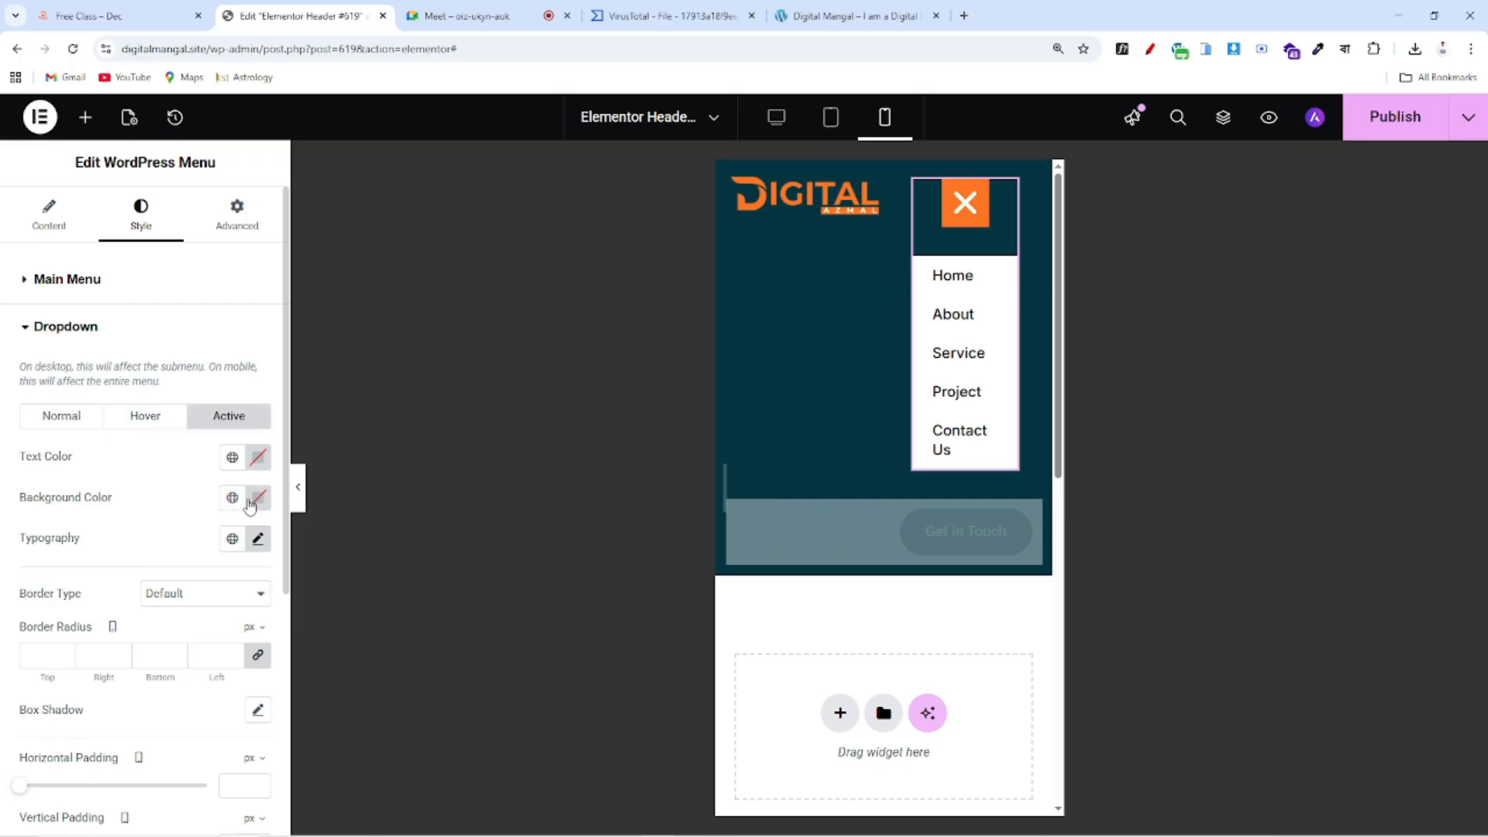
{"action": "left_click", "coordinate": [230, 498]}
{"action": "left_click", "coordinate": [71, 348]}
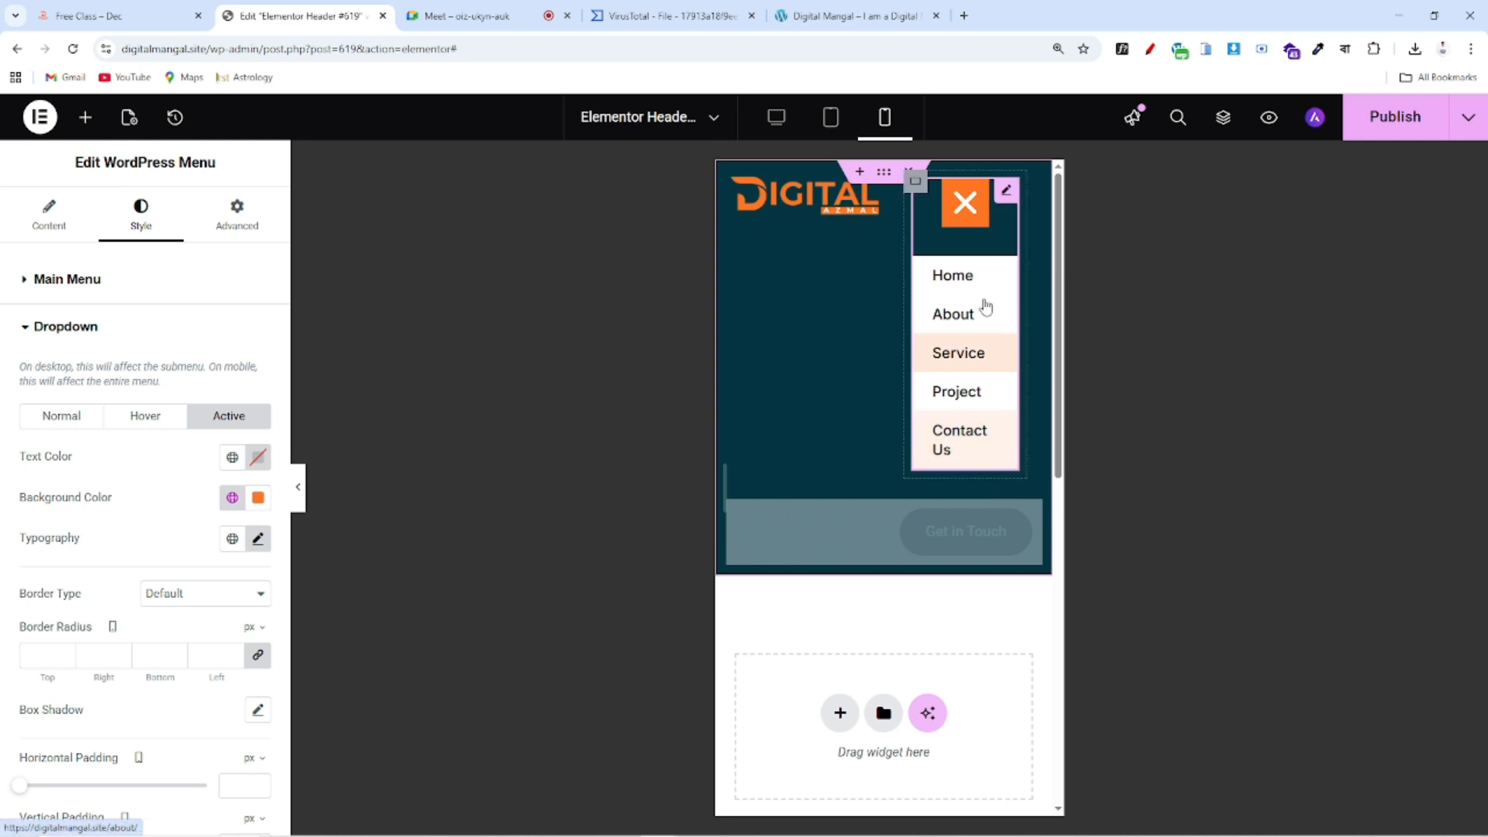
{"action": "left_click", "coordinate": [116, 15]}
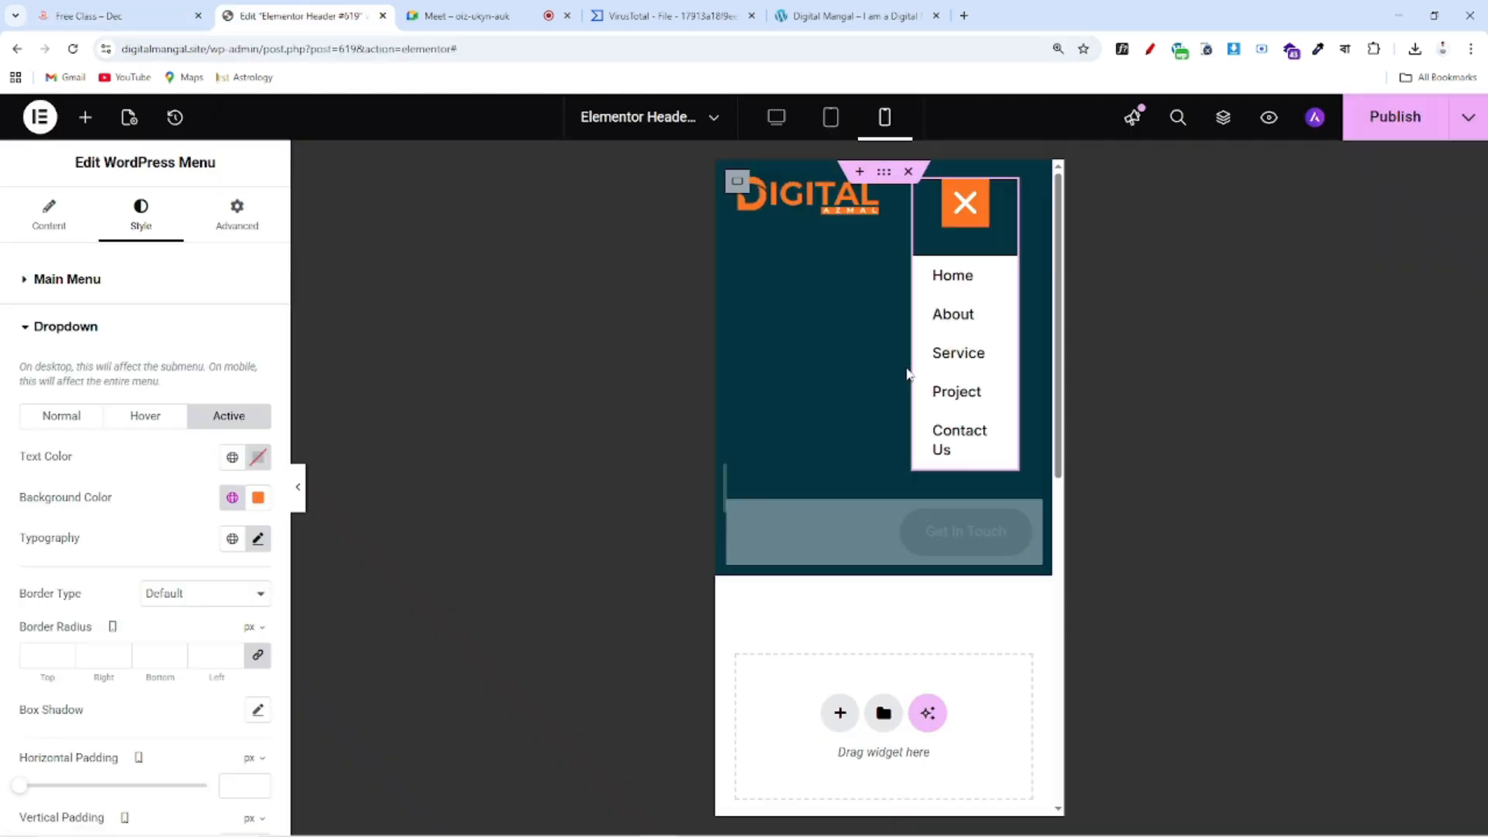
{"action": "left_click", "coordinate": [302, 15]}
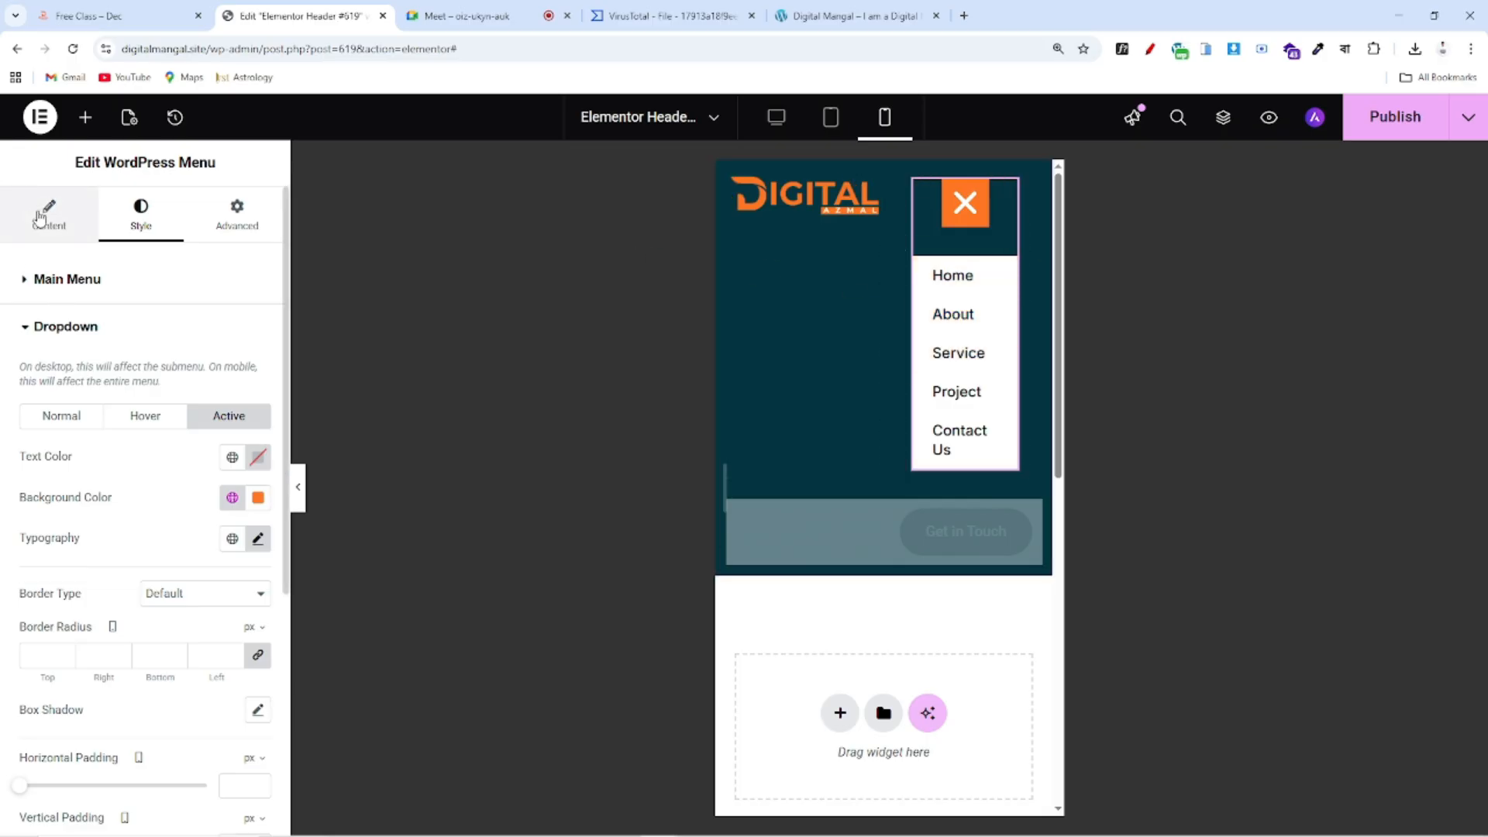
Switch Mobile Dropdown Full Width to Yes in the menu's Content settings and publish the header
{"action": "left_click", "coordinate": [40, 216]}
{"action": "scroll", "coordinate": [51, 372], "scroll_direction": "down", "scroll_amount": 3}
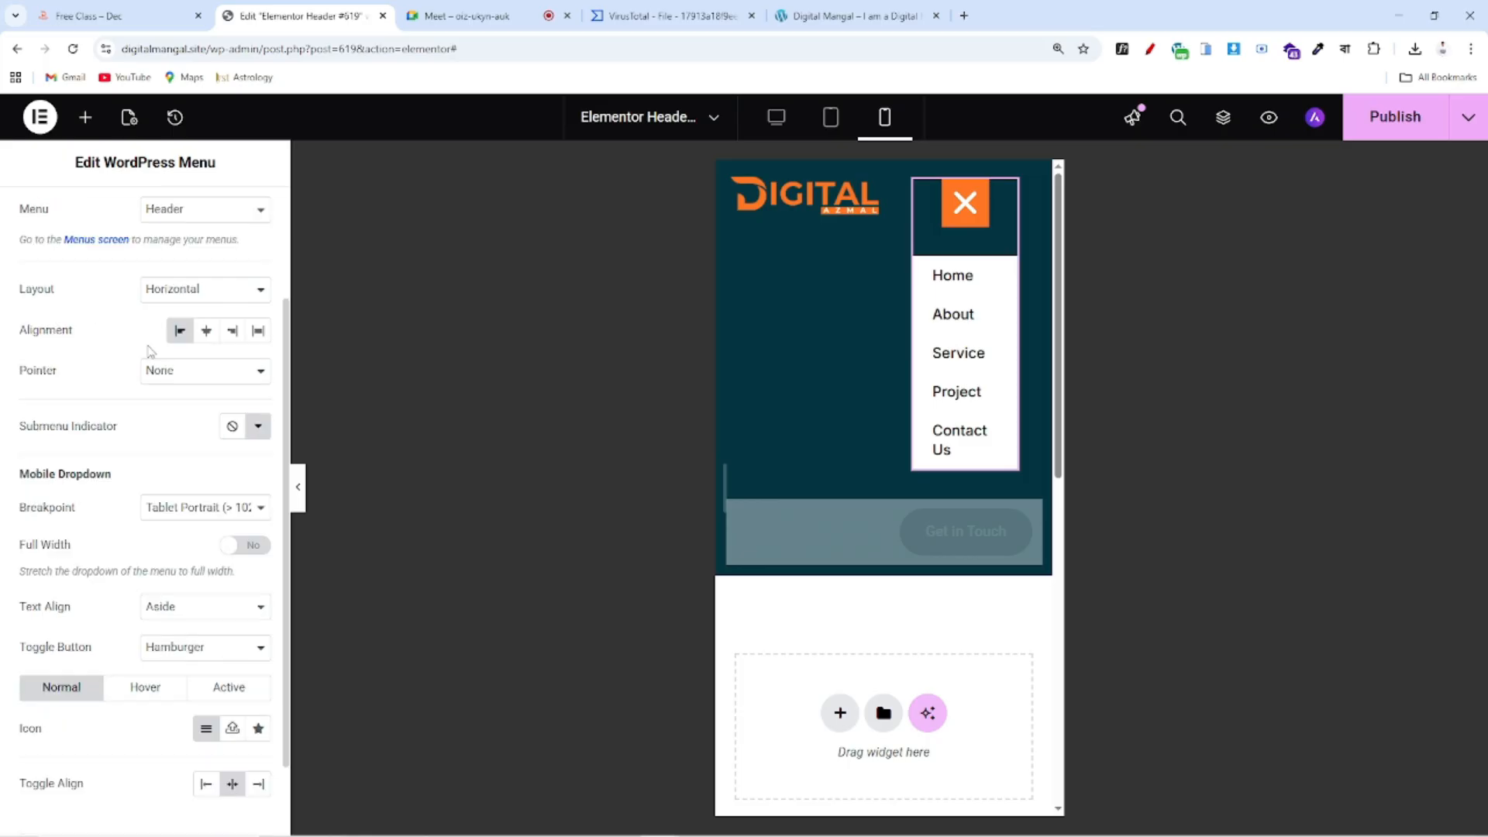
{"action": "scroll", "coordinate": [52, 503], "scroll_direction": "up", "scroll_amount": 2}
{"action": "scroll", "coordinate": [57, 507], "scroll_direction": "down", "scroll_amount": 1}
{"action": "scroll", "coordinate": [142, 398], "scroll_direction": "down", "scroll_amount": 1}
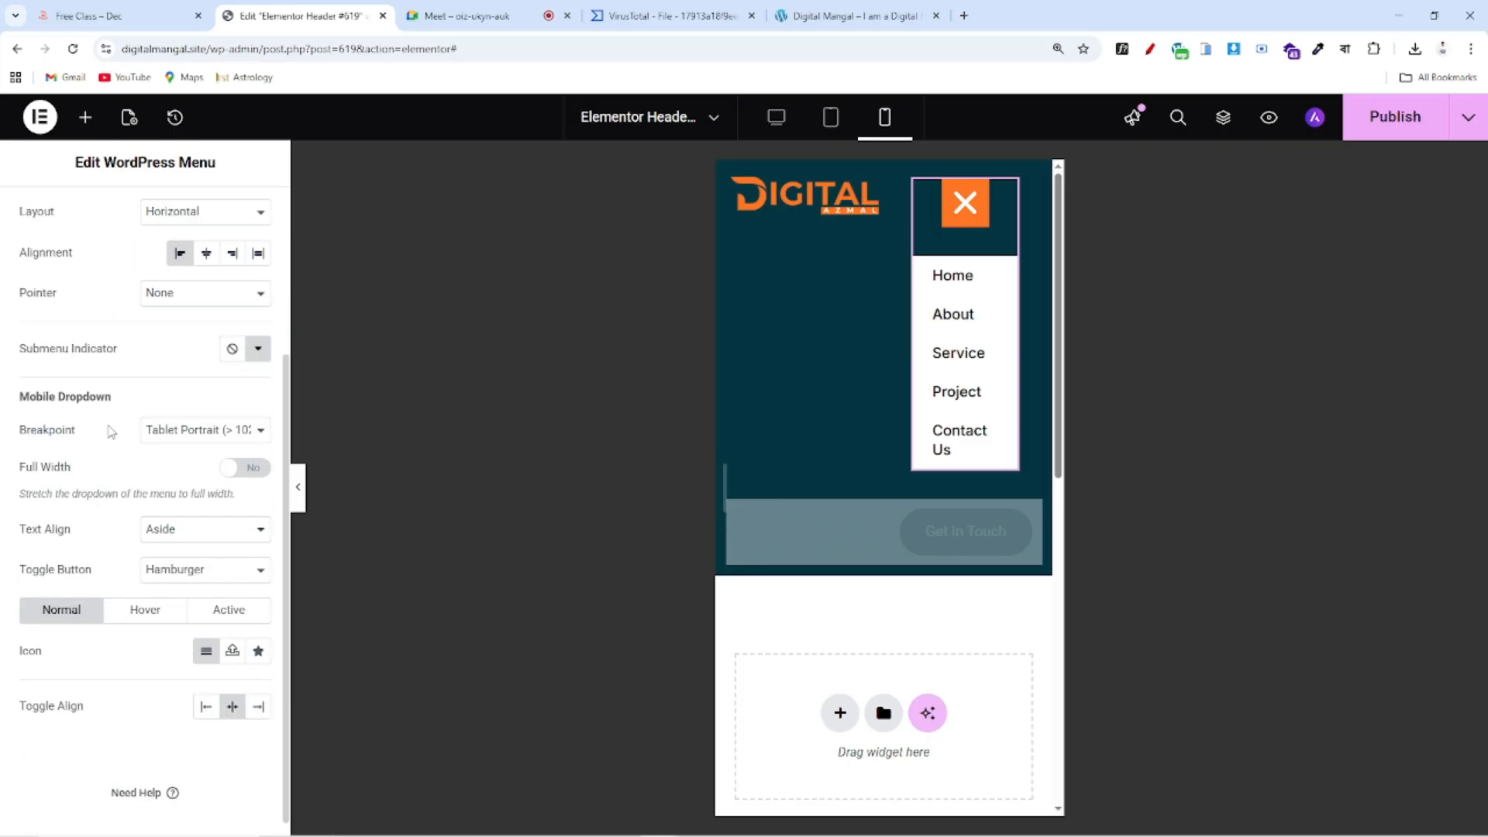
{"action": "left_click_drag", "start_coordinate": [14, 431], "coordinate": [95, 431]}
{"action": "left_click_drag", "start_coordinate": [3, 466], "coordinate": [57, 475]}
{"action": "left_click", "coordinate": [261, 470]}
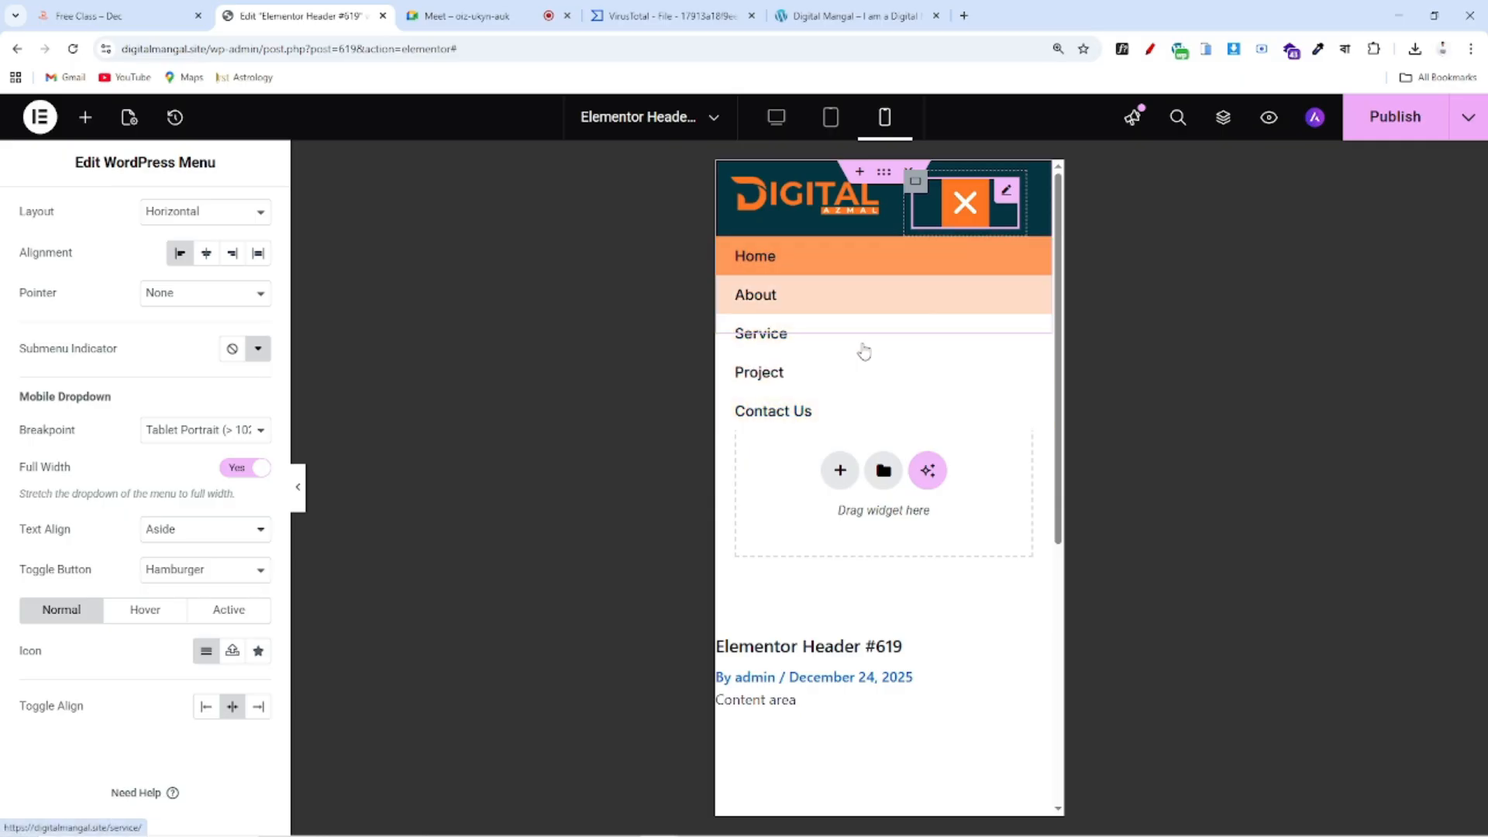
{"action": "left_click", "coordinate": [1384, 132]}
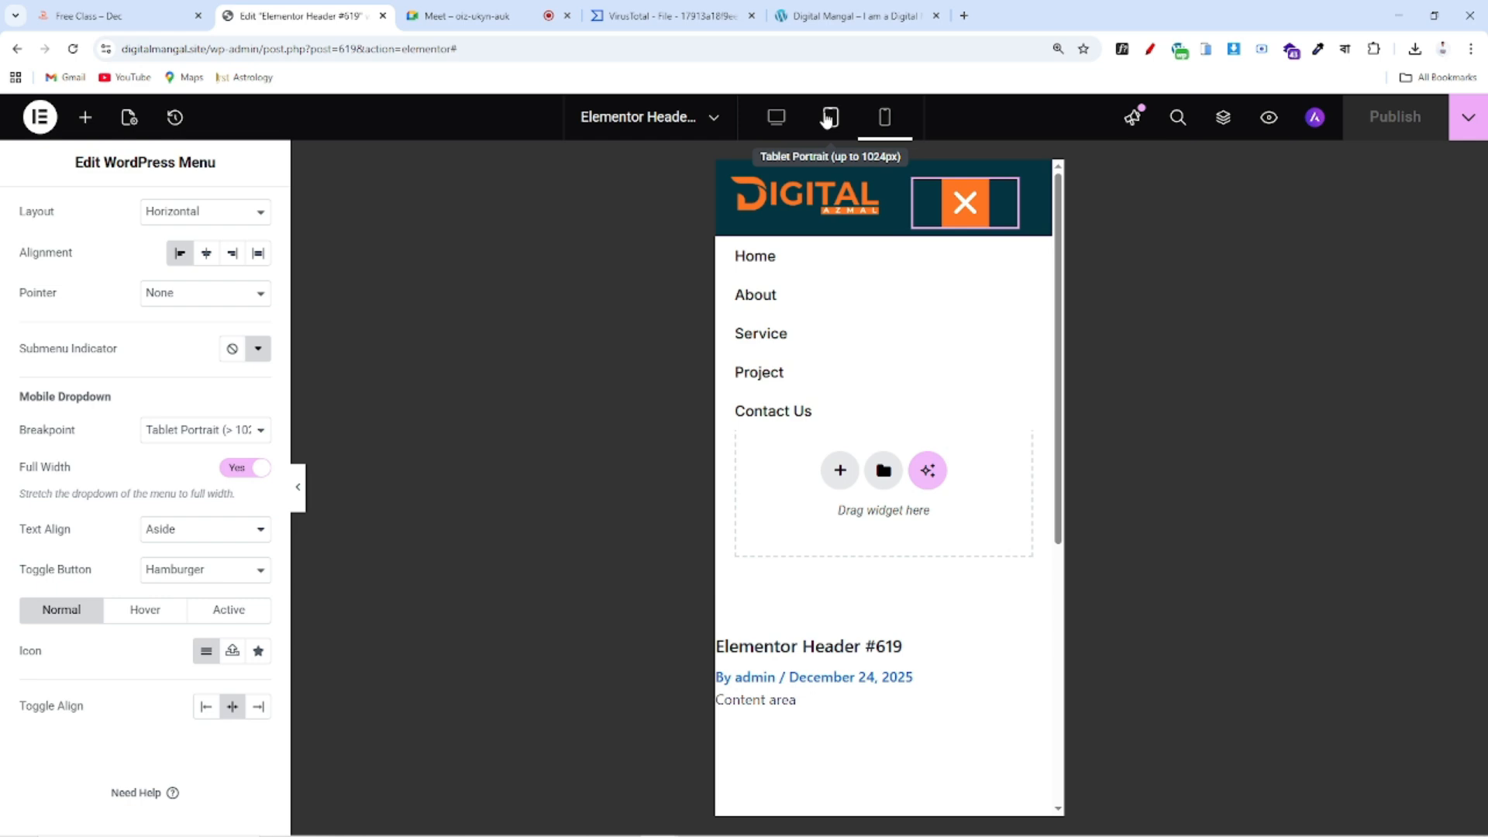
Preview the header at tablet size and view the reference site on an iPad Mini
{"action": "left_click", "coordinate": [828, 118]}
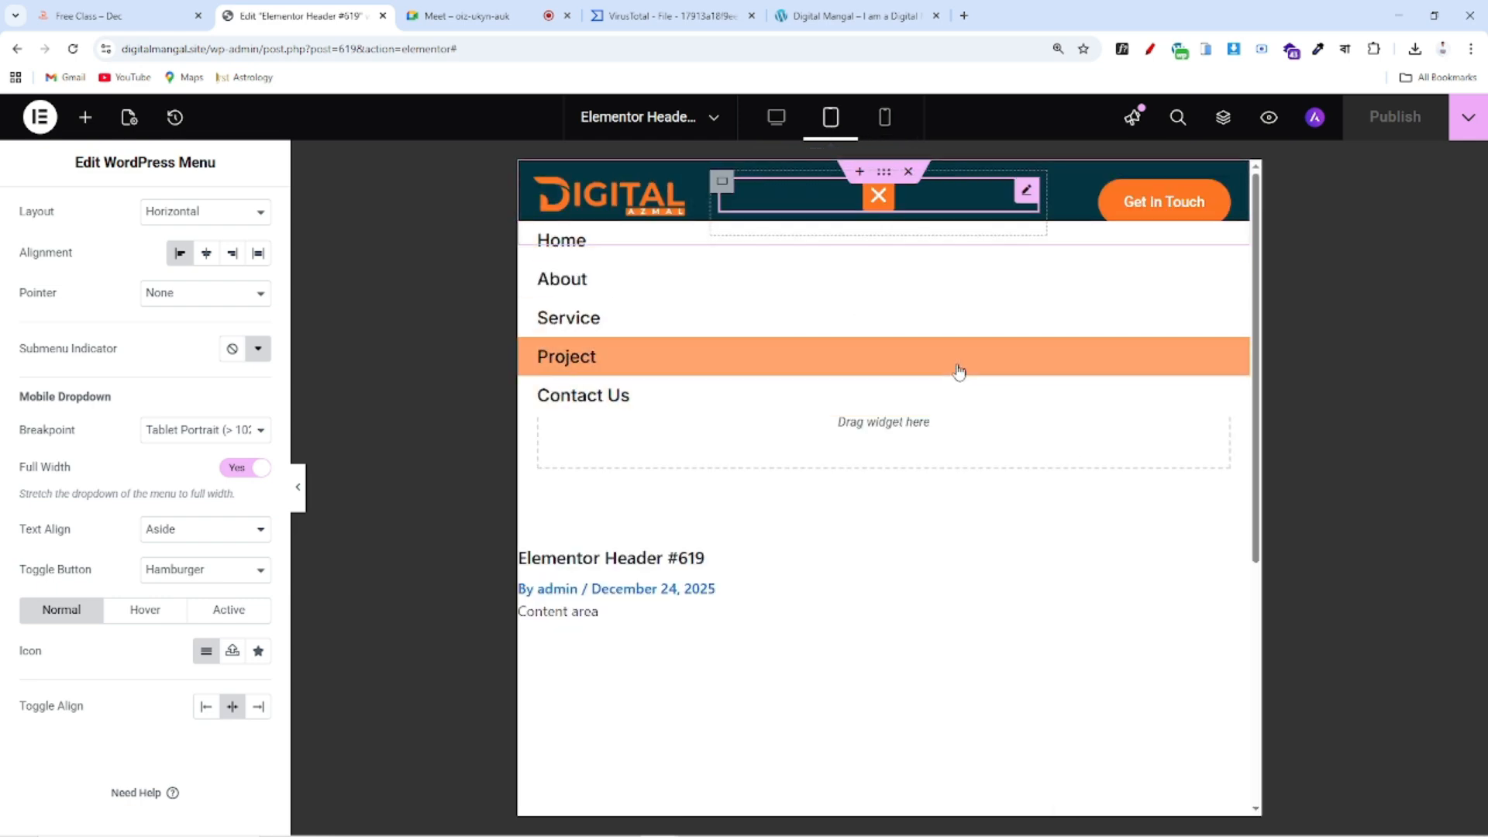
{"action": "left_click", "coordinate": [94, 21]}
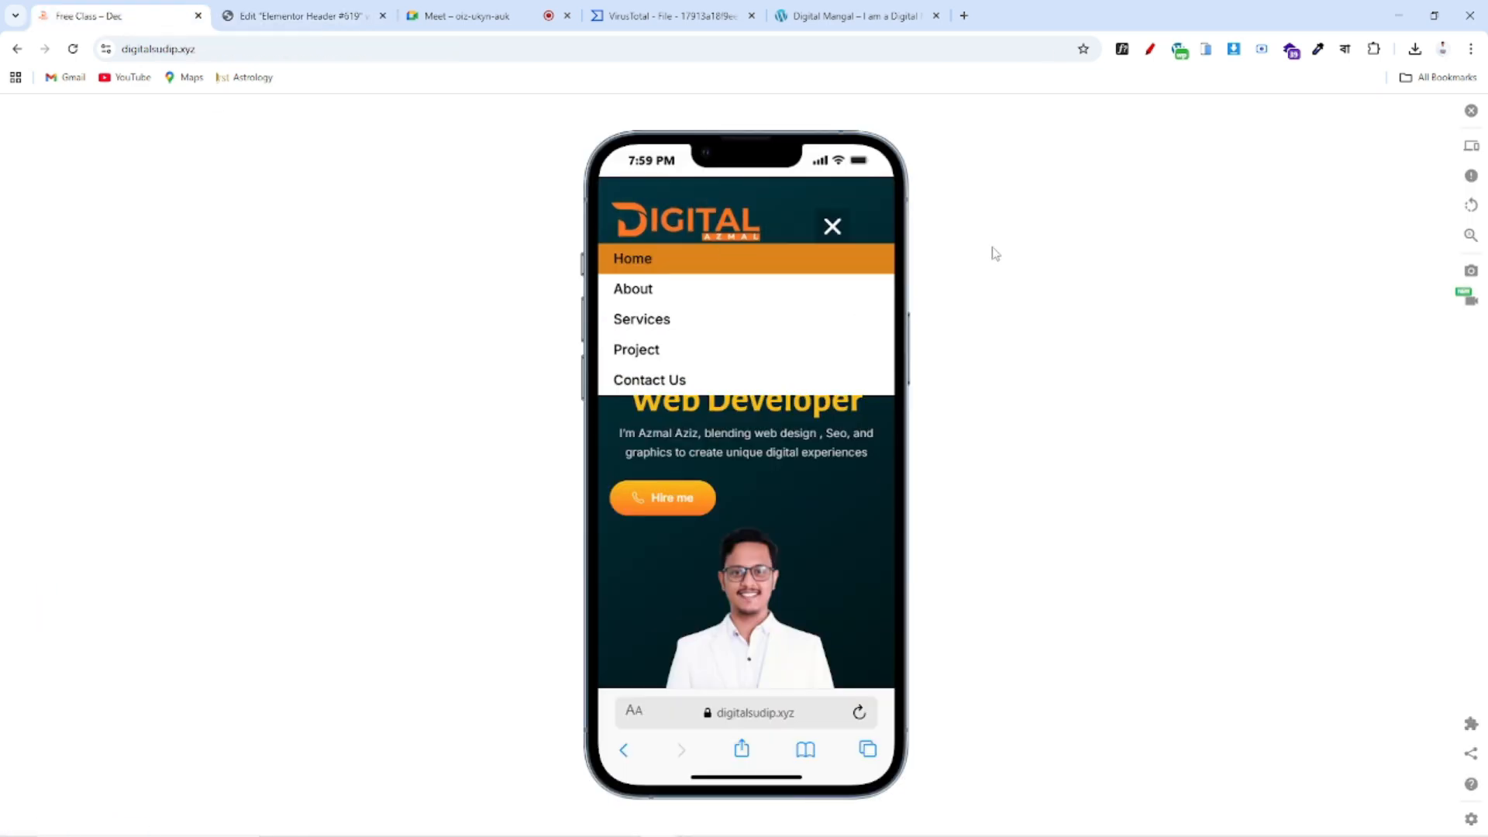
{"action": "left_click", "coordinate": [834, 227]}
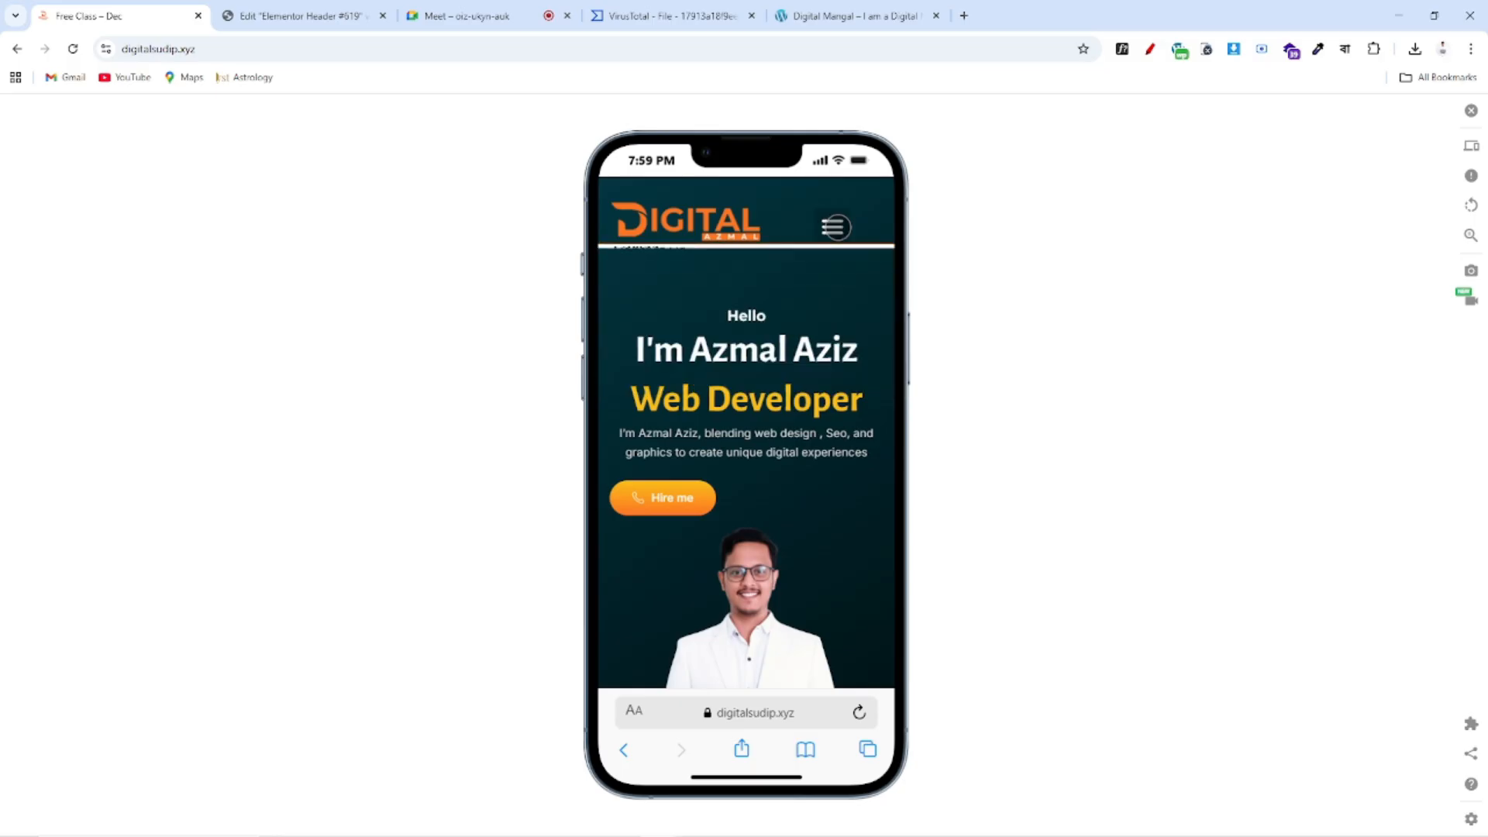
{"action": "left_click", "coordinate": [1471, 147]}
{"action": "scroll", "coordinate": [1256, 558], "scroll_direction": "down", "scroll_amount": 4}
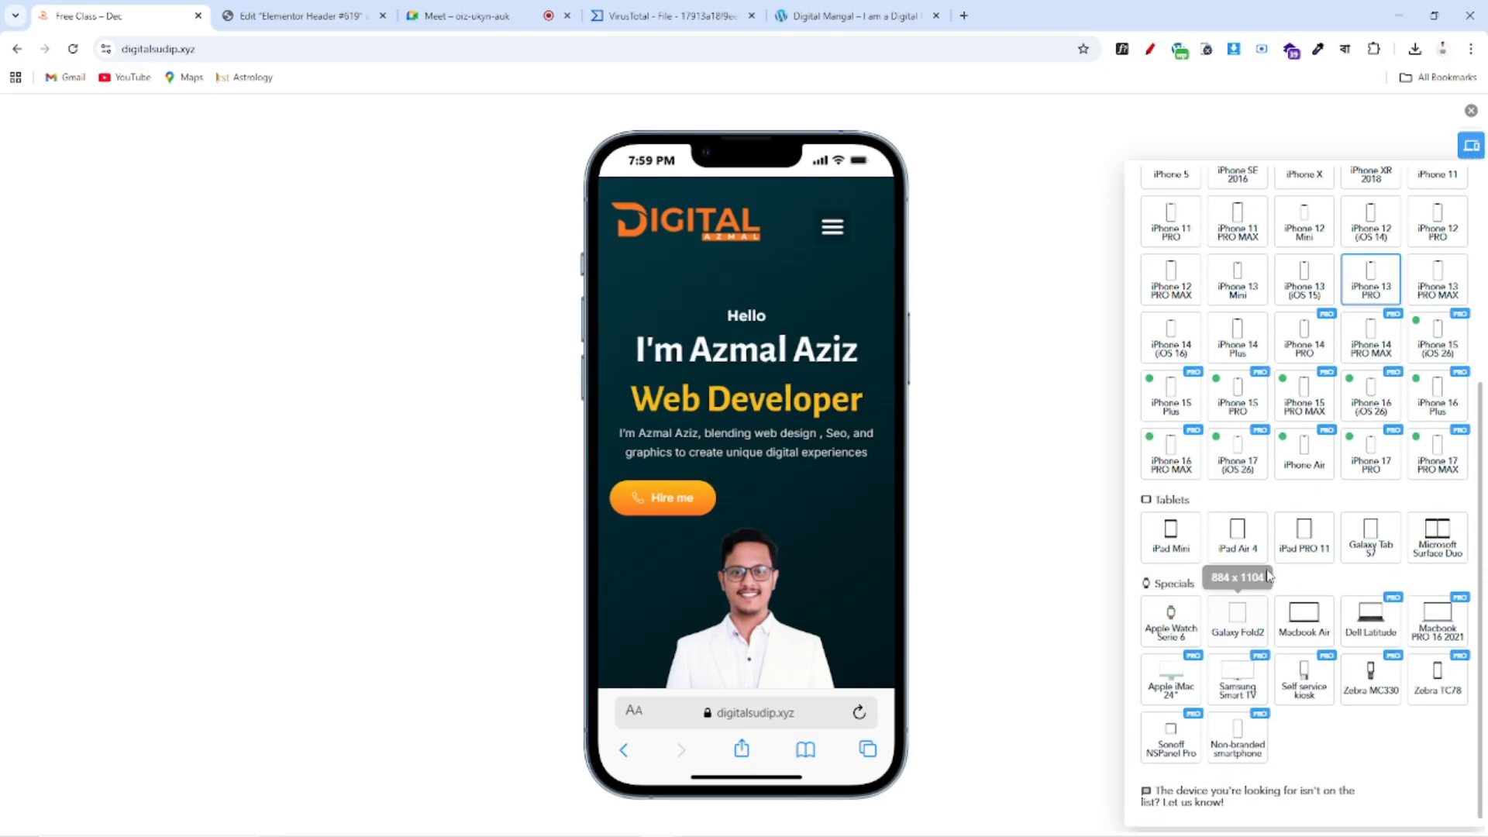
{"action": "left_click", "coordinate": [1171, 550]}
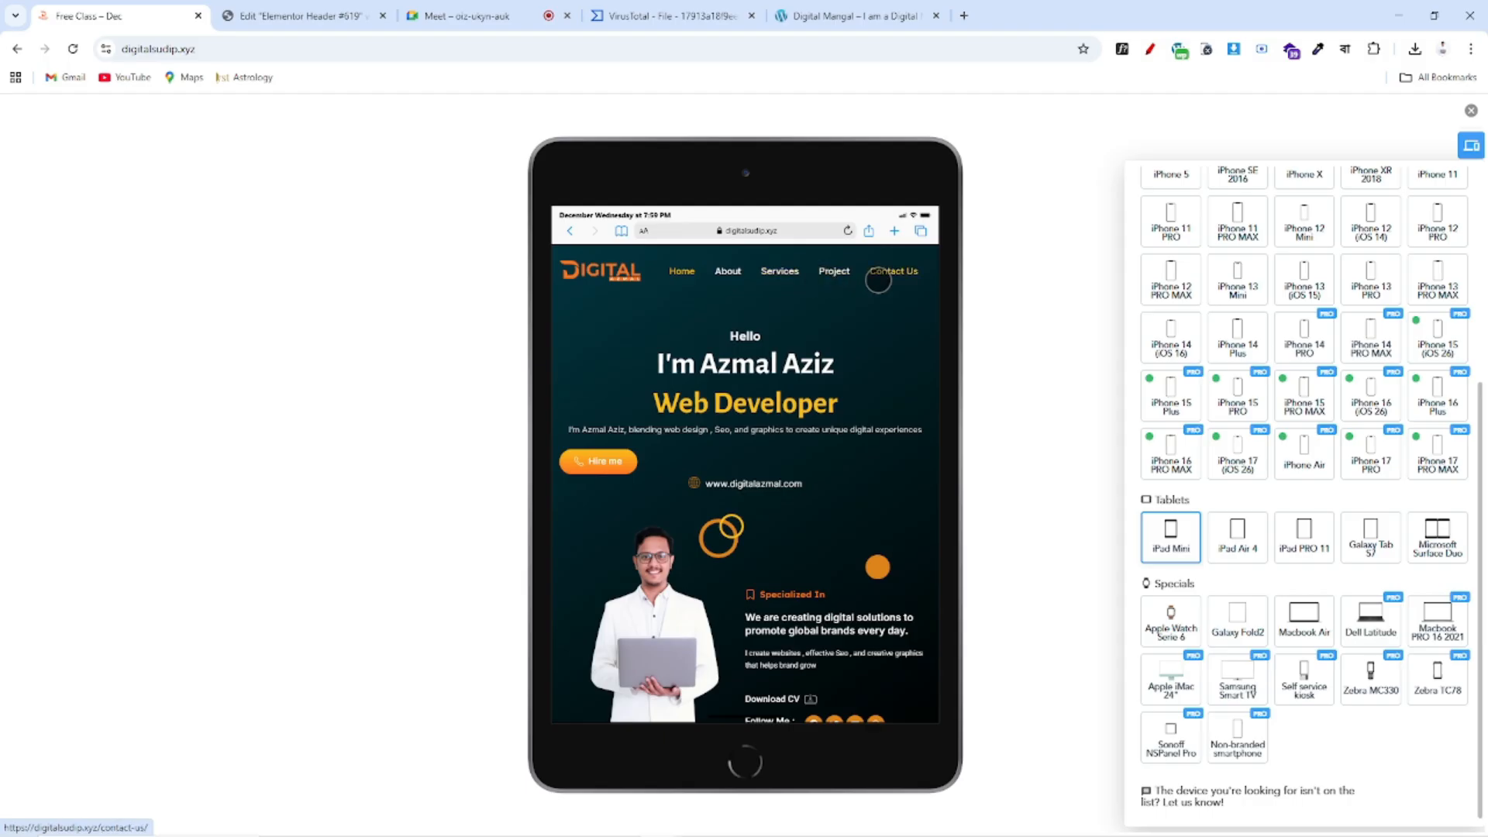
{"action": "left_click", "coordinate": [302, 15]}
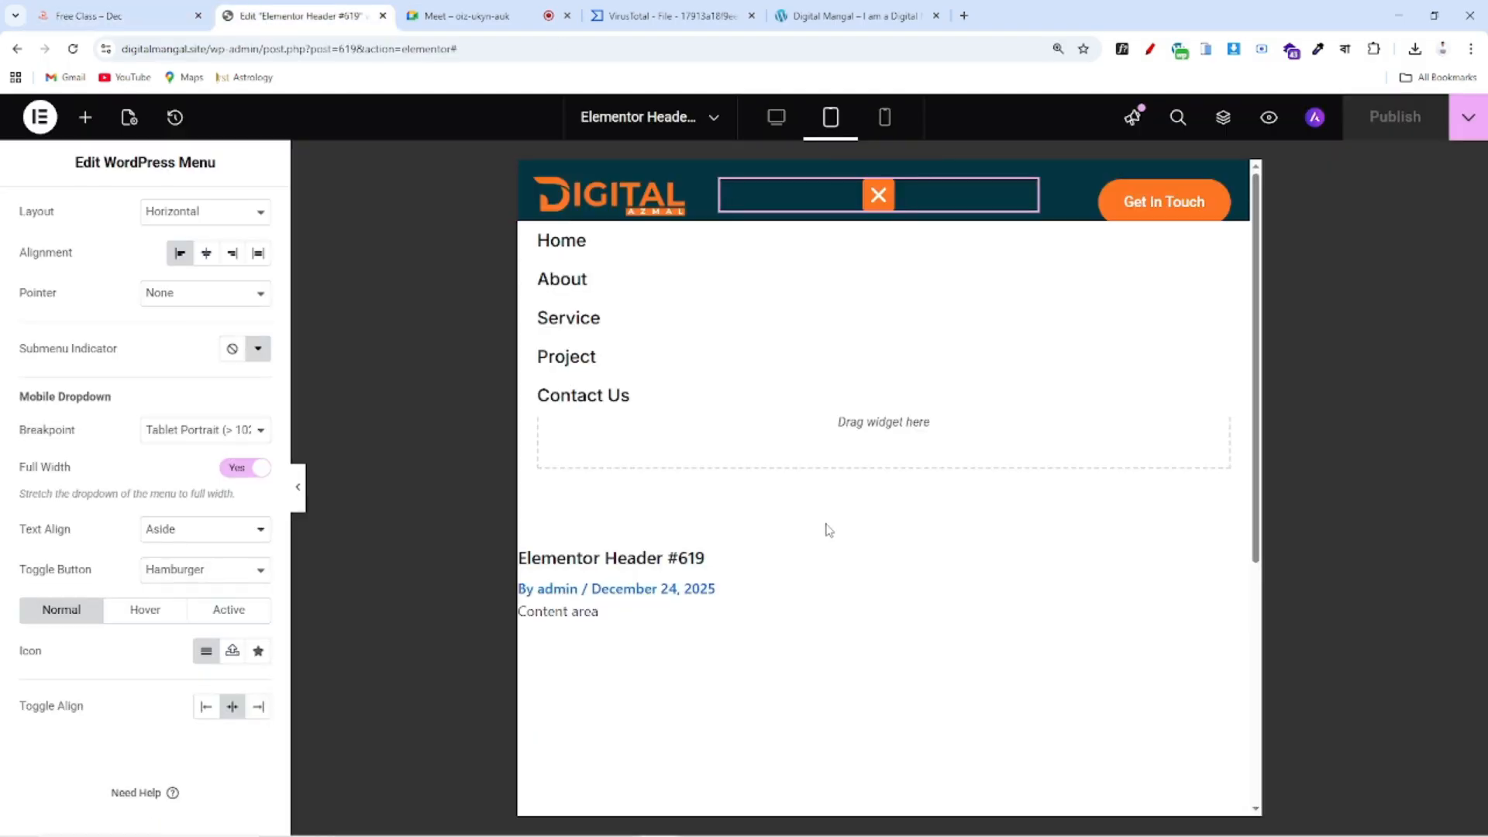
Turn on Hide On Tablet Portrait for the Get in Touch button's container
{"action": "left_click", "coordinate": [1084, 181]}
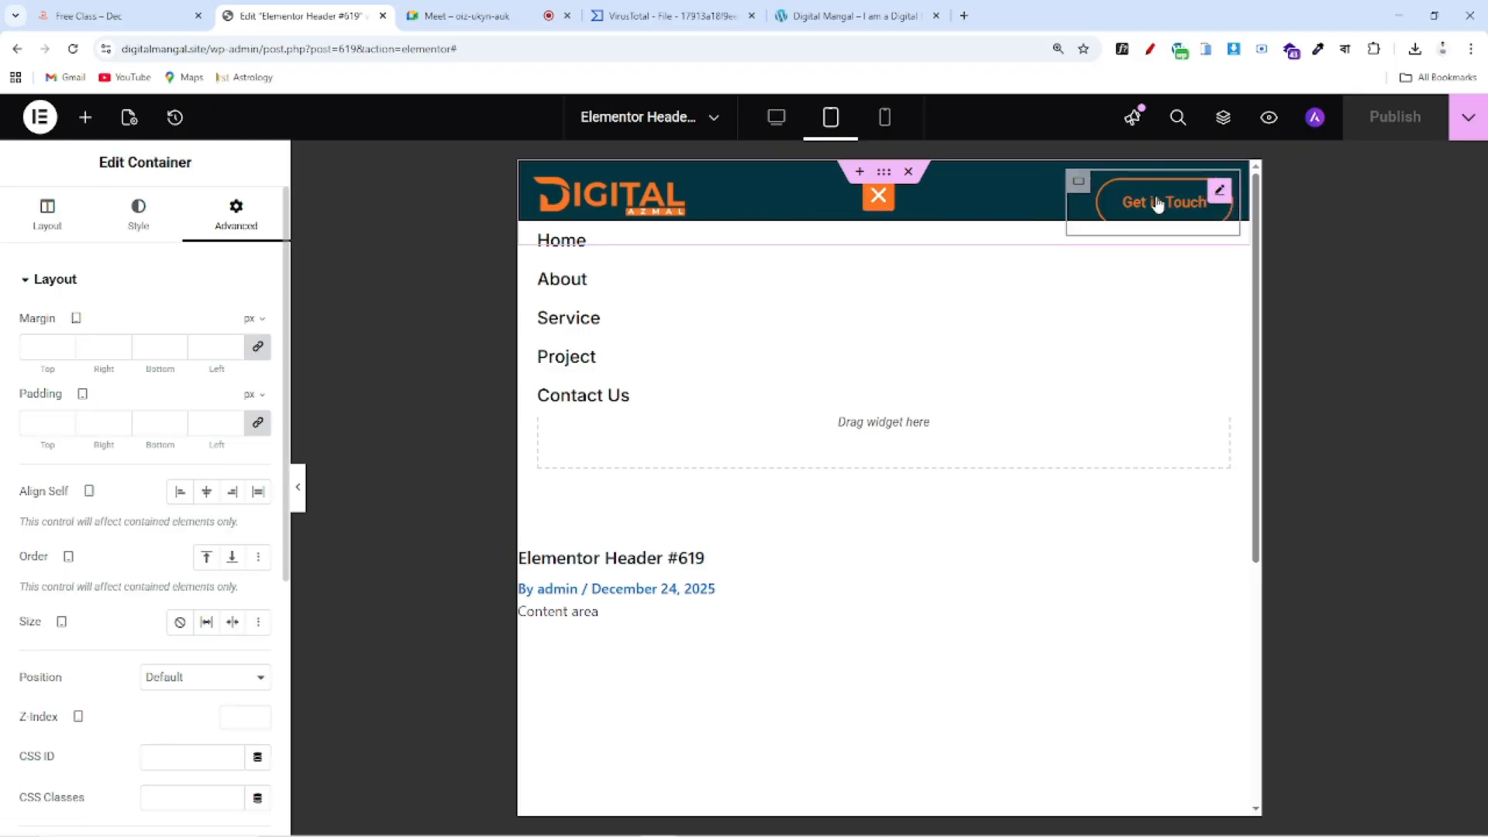
{"action": "scroll", "coordinate": [193, 313], "scroll_direction": "down", "scroll_amount": 5}
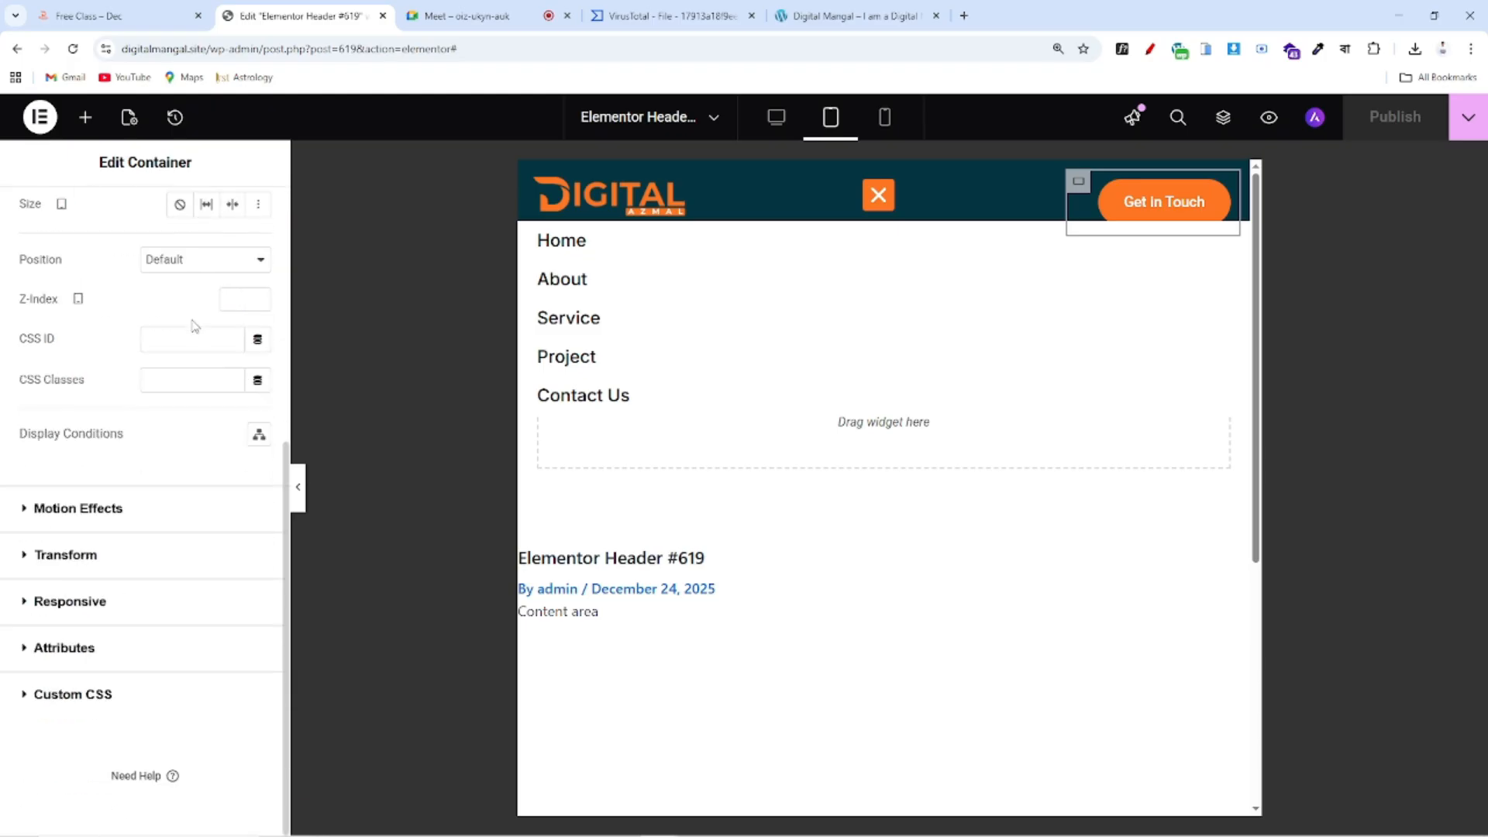
{"action": "left_click", "coordinate": [65, 602]}
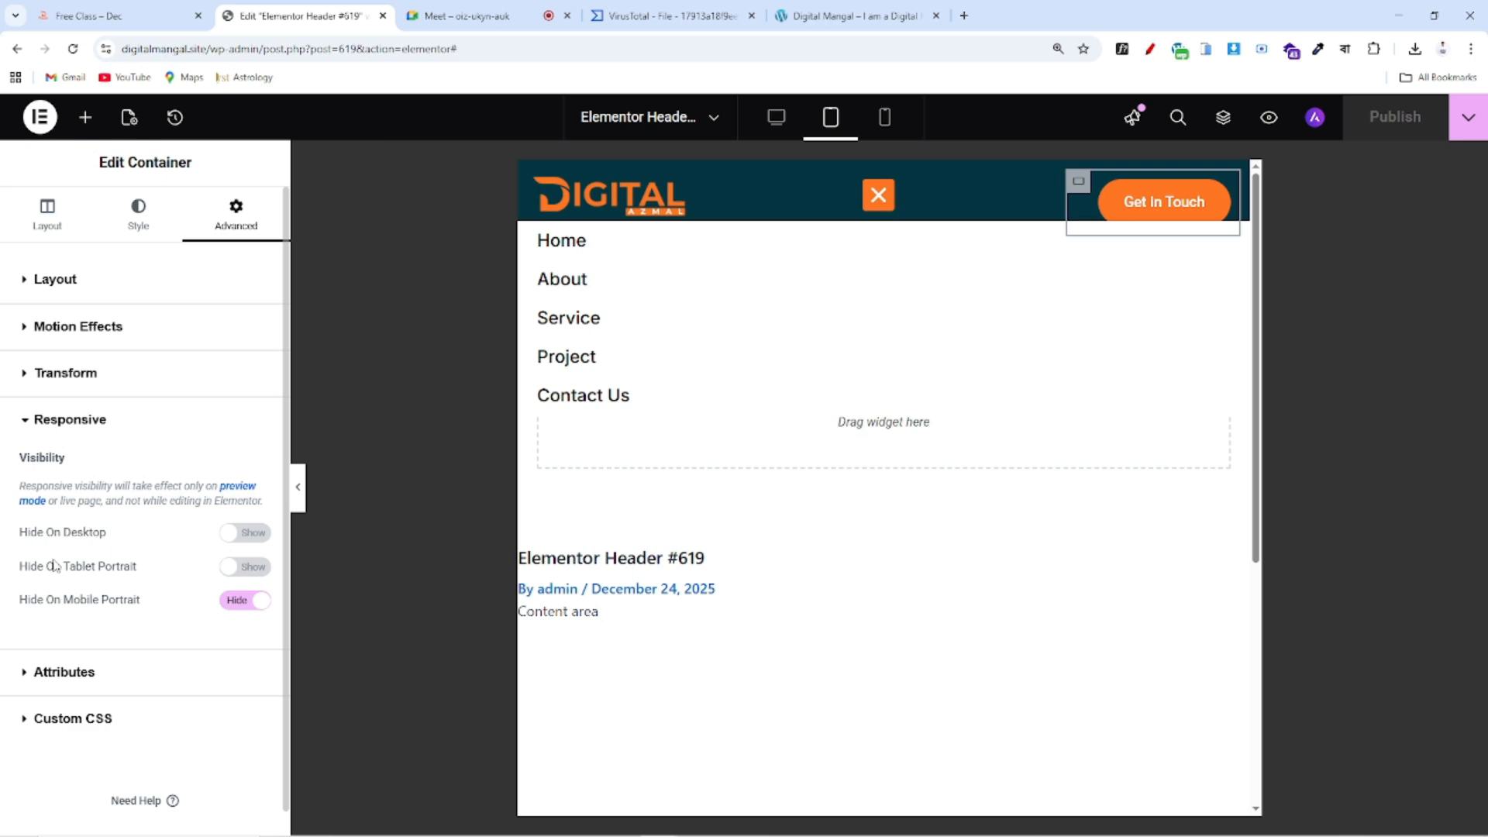
{"action": "left_click_drag", "start_coordinate": [16, 574], "coordinate": [154, 573]}
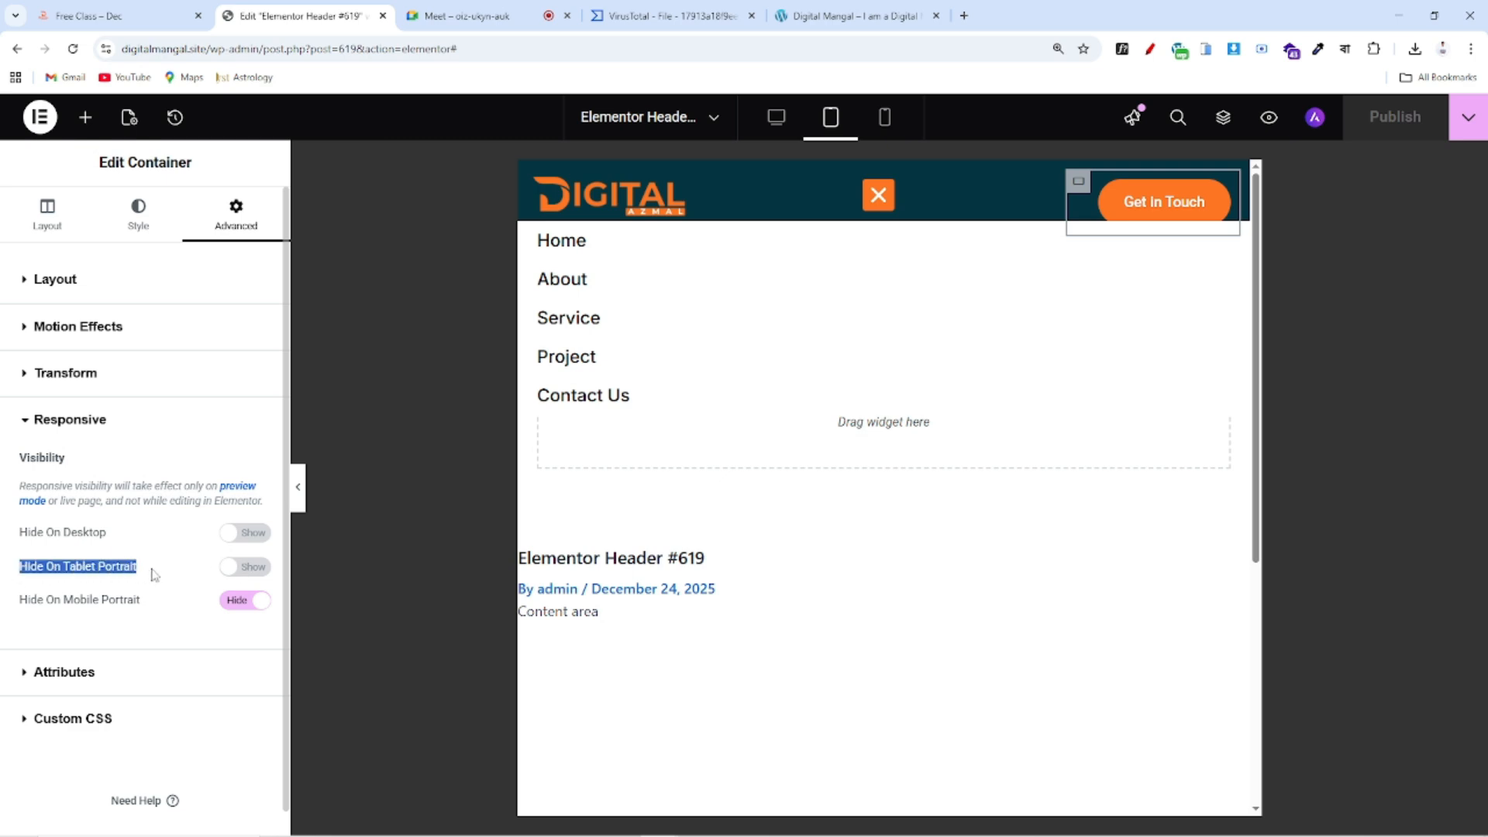
{"action": "left_click", "coordinate": [248, 567]}
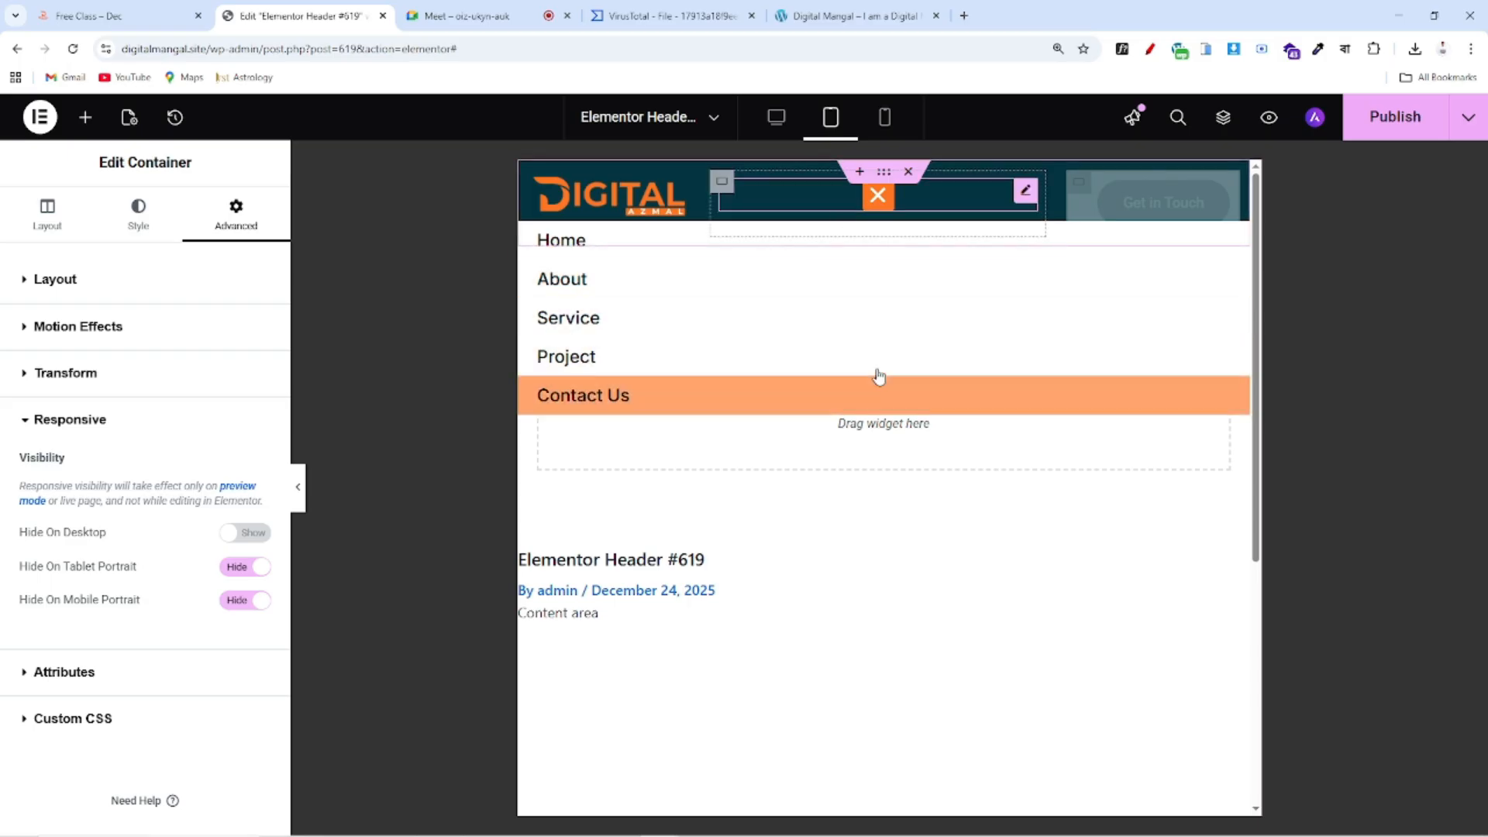
{"action": "left_click", "coordinate": [1022, 194]}
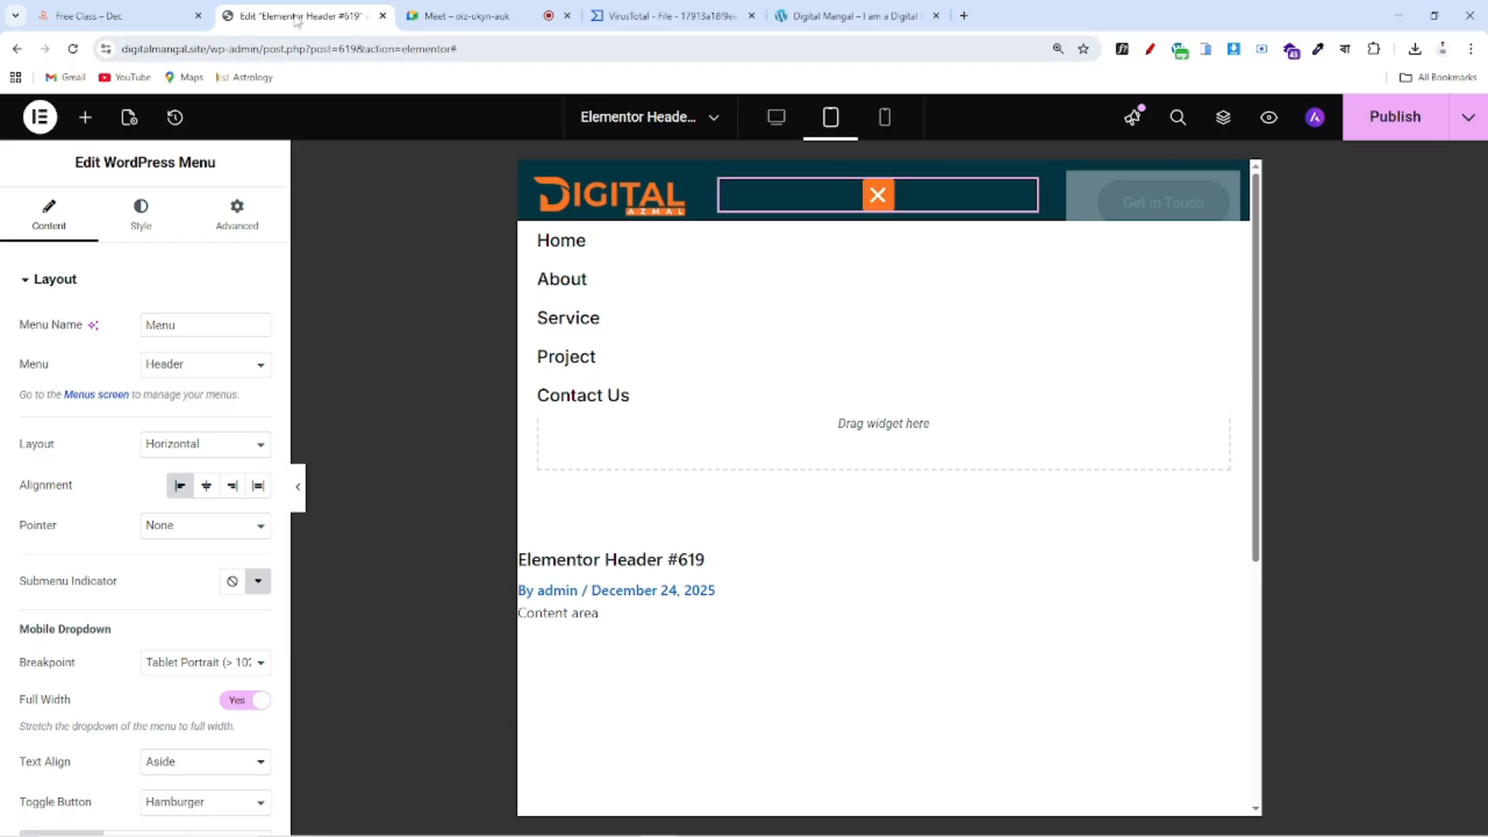
{"action": "left_click", "coordinate": [155, 16]}
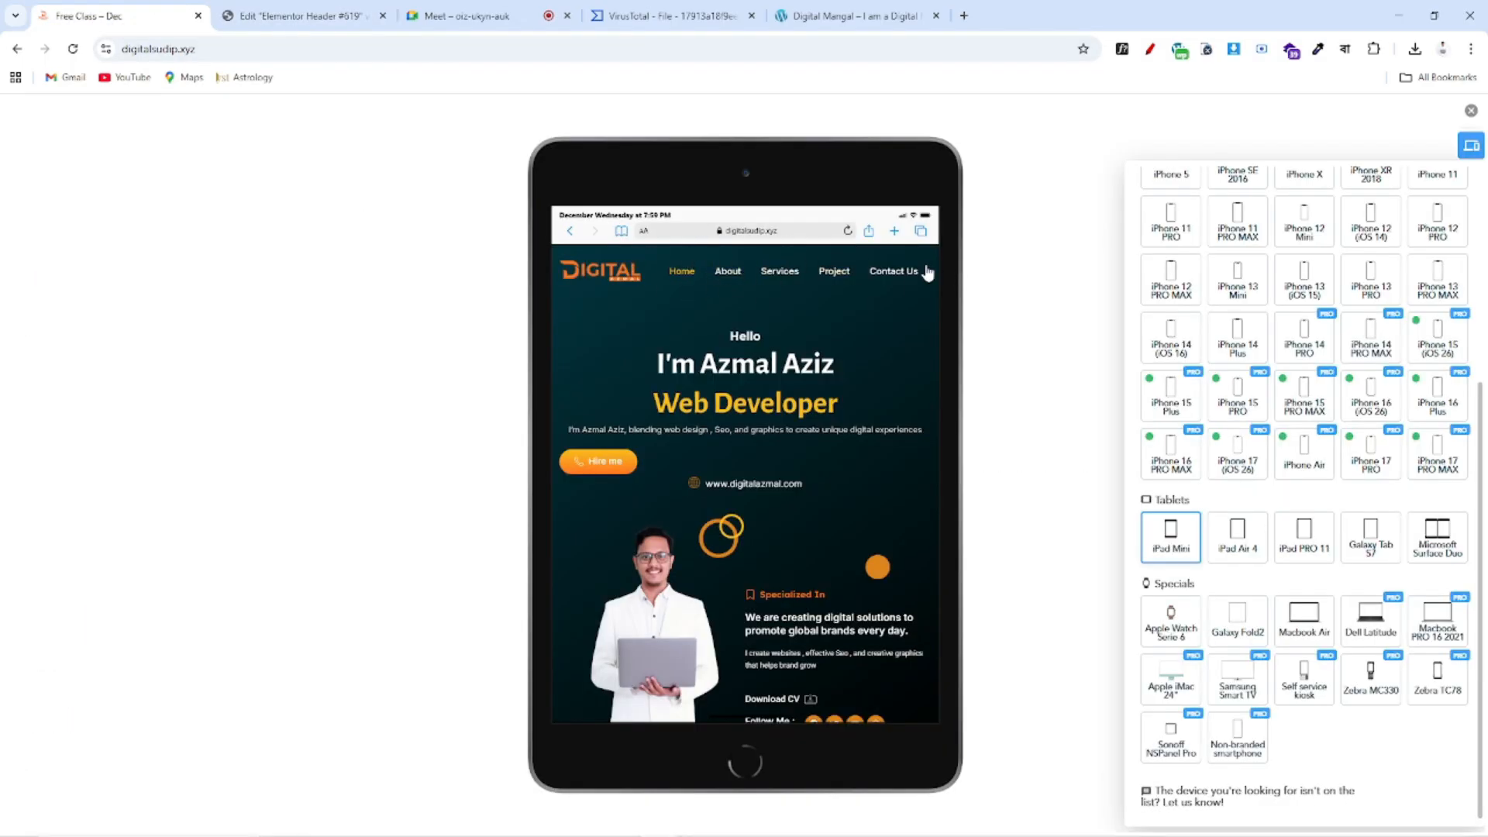
{"action": "left_click", "coordinate": [302, 15]}
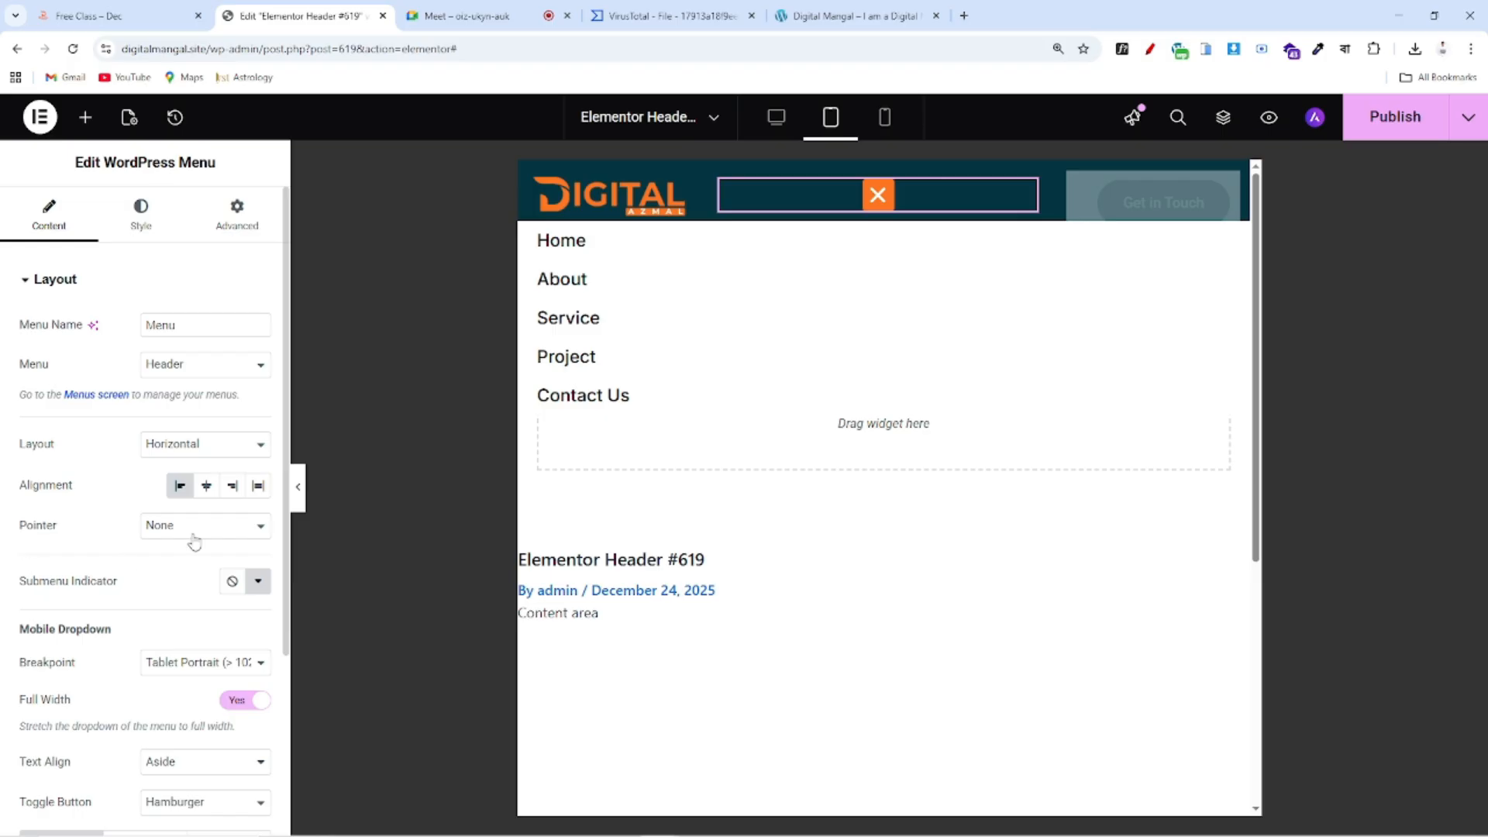
Set the menu's collapse breakpoint to Mobile Portrait so it stays horizontal on tablets
{"action": "left_click_drag", "start_coordinate": [18, 663], "coordinate": [101, 685]}
{"action": "left_click", "coordinate": [49, 675]}
{"action": "left_click", "coordinate": [159, 671]}
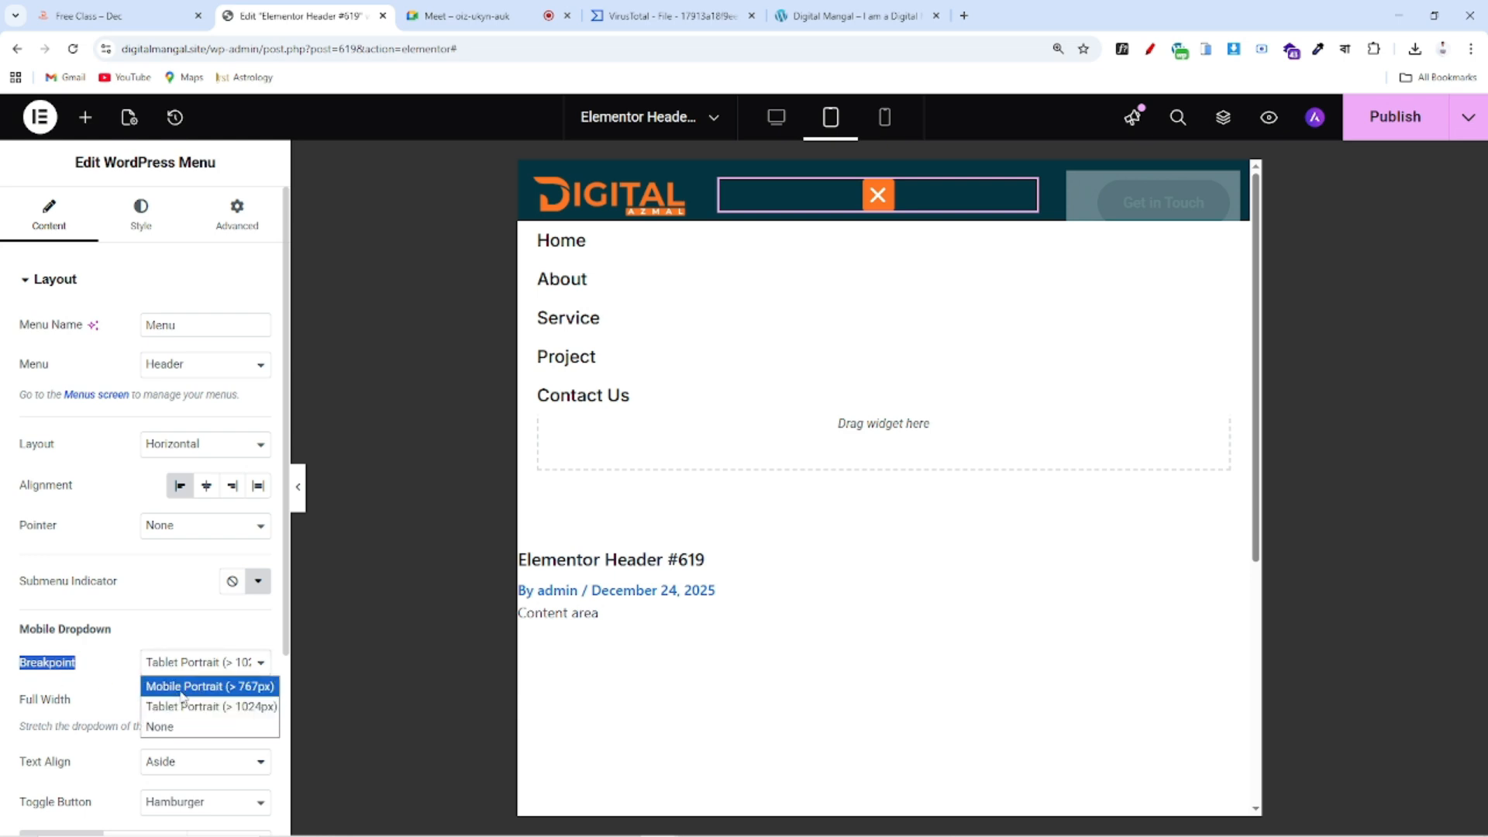
{"action": "left_click", "coordinate": [183, 689]}
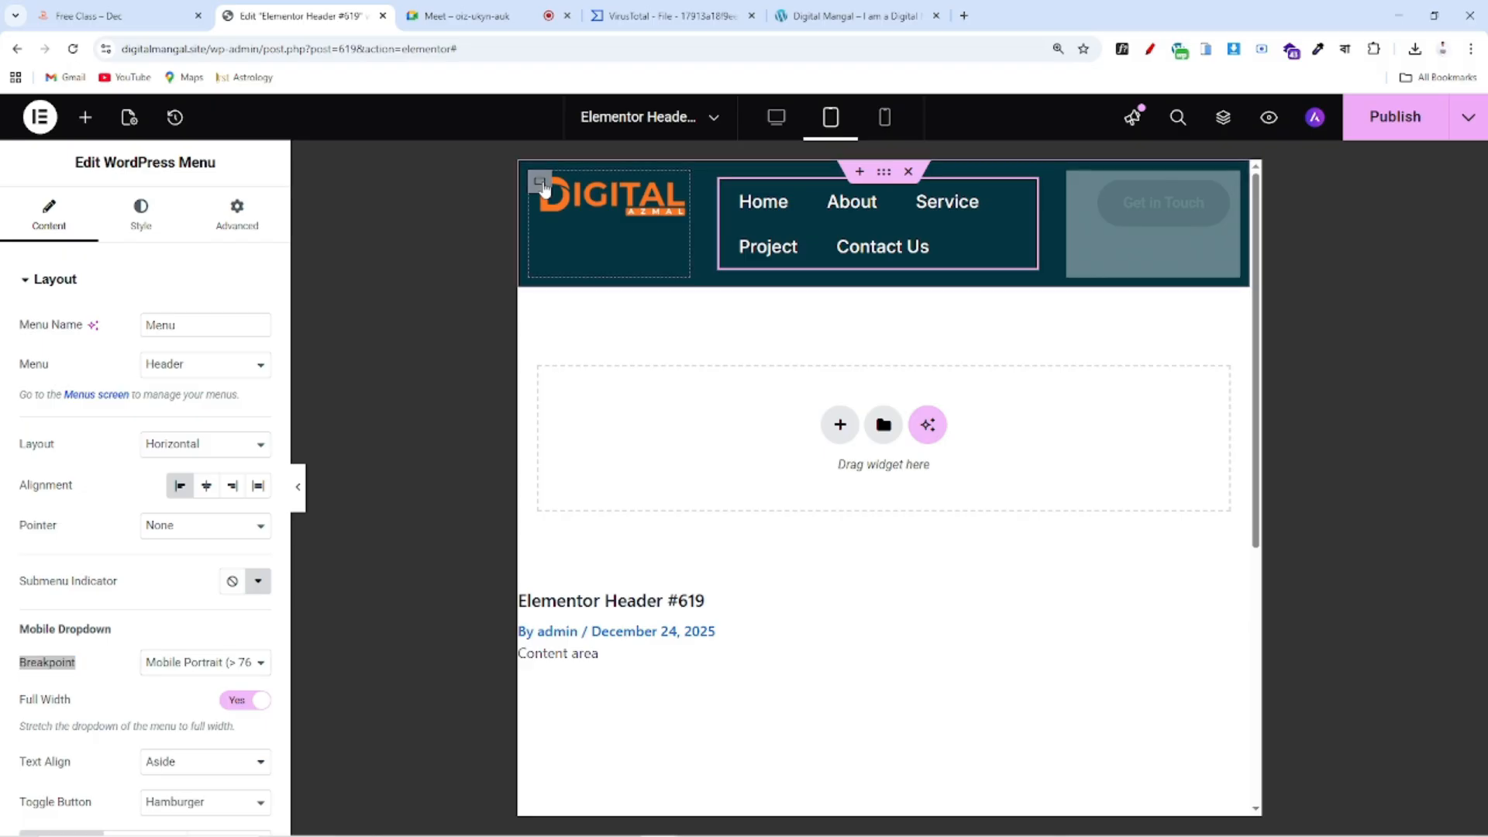
Set the logo column to 50% width and the menu column to 100% width
{"action": "left_click", "coordinate": [546, 183]}
{"action": "left_click", "coordinate": [252, 416]}
{"action": "left_click", "coordinate": [254, 437]}
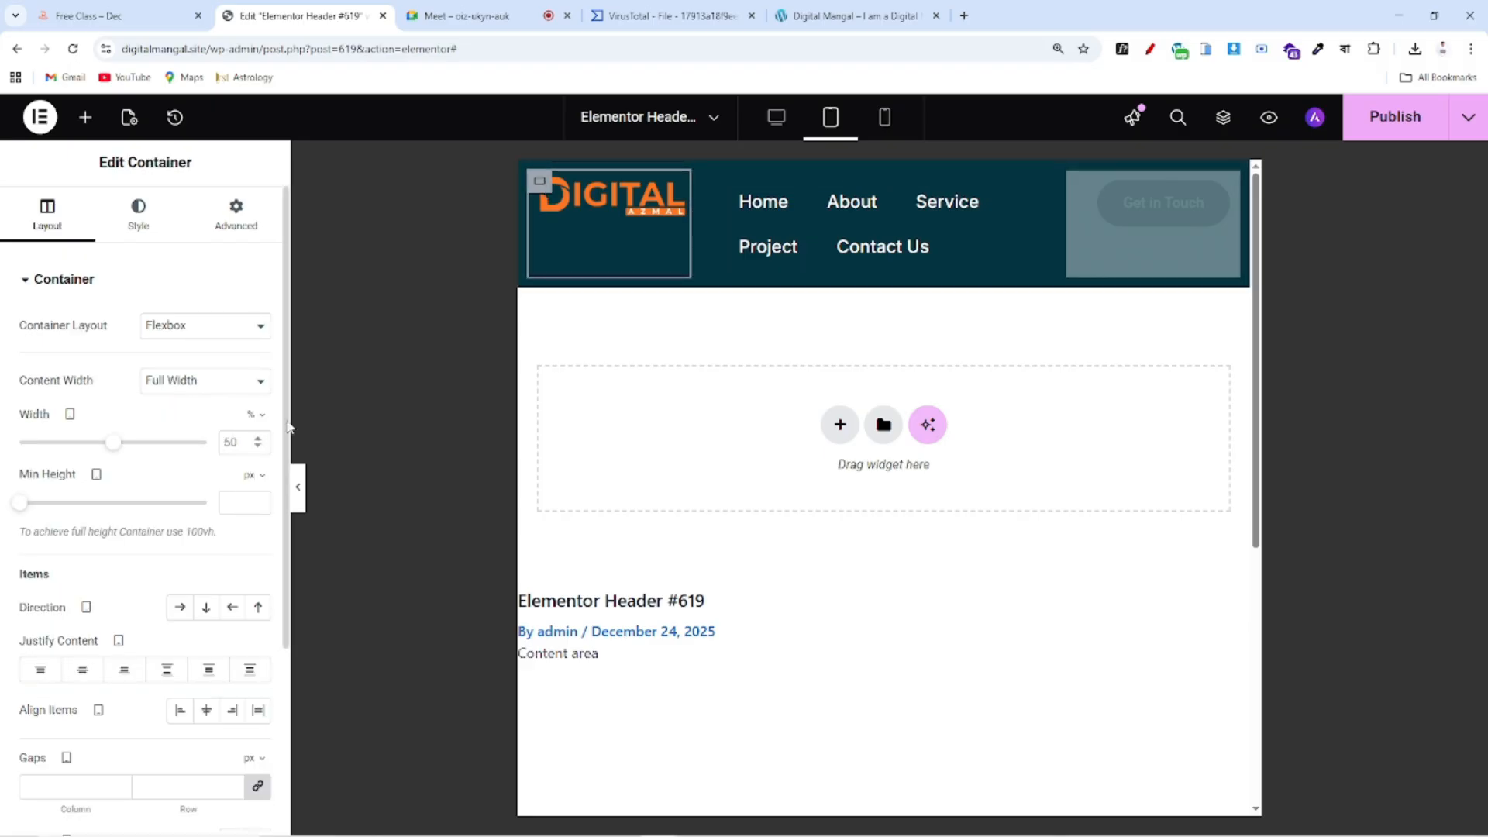
{"action": "left_click", "coordinate": [721, 183]}
{"action": "left_click", "coordinate": [249, 414]}
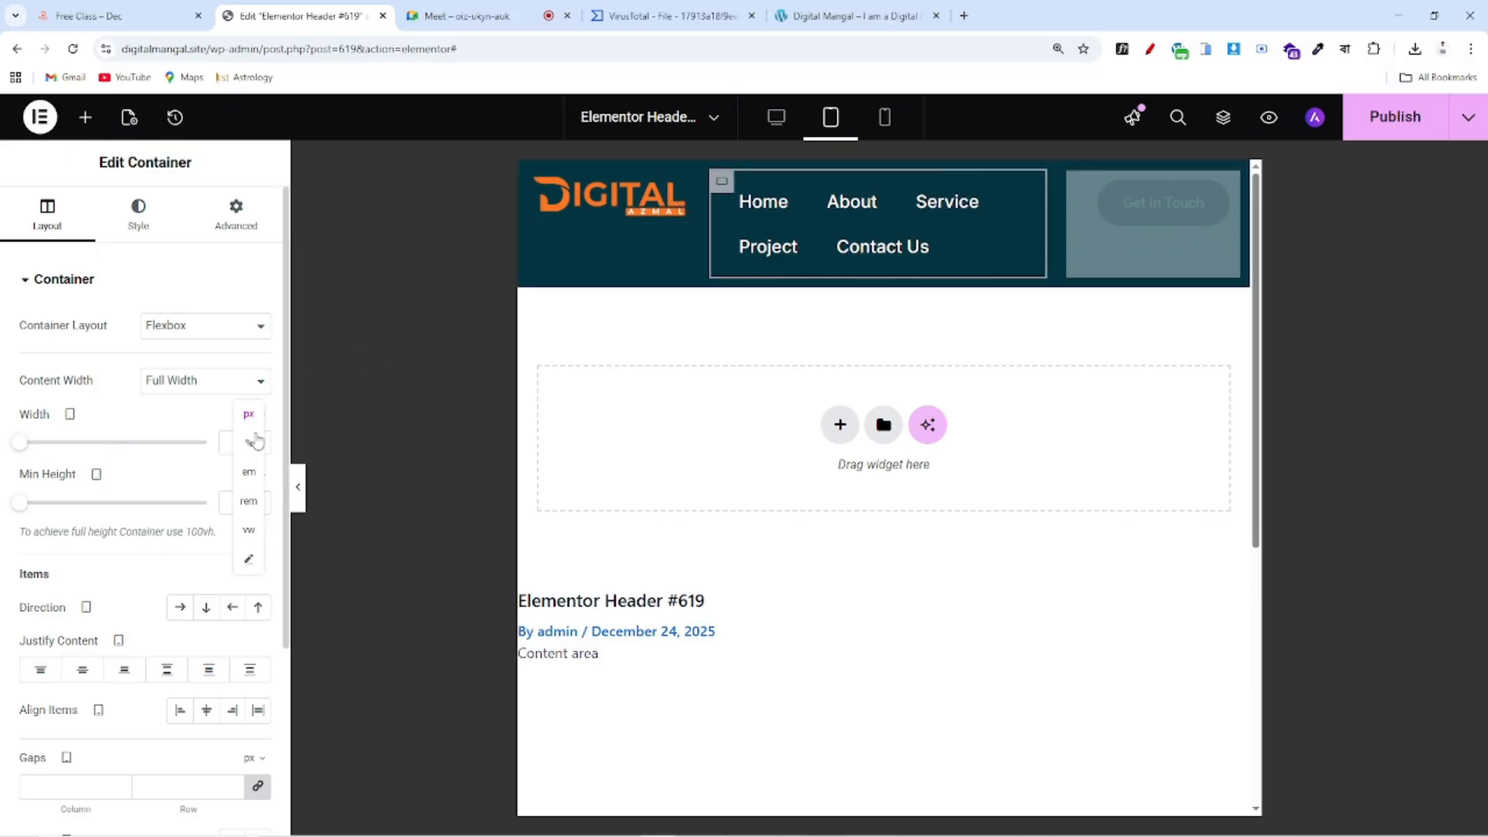
{"action": "left_click", "coordinate": [250, 445]}
{"action": "left_click_drag", "start_coordinate": [17, 449], "coordinate": [227, 442]}
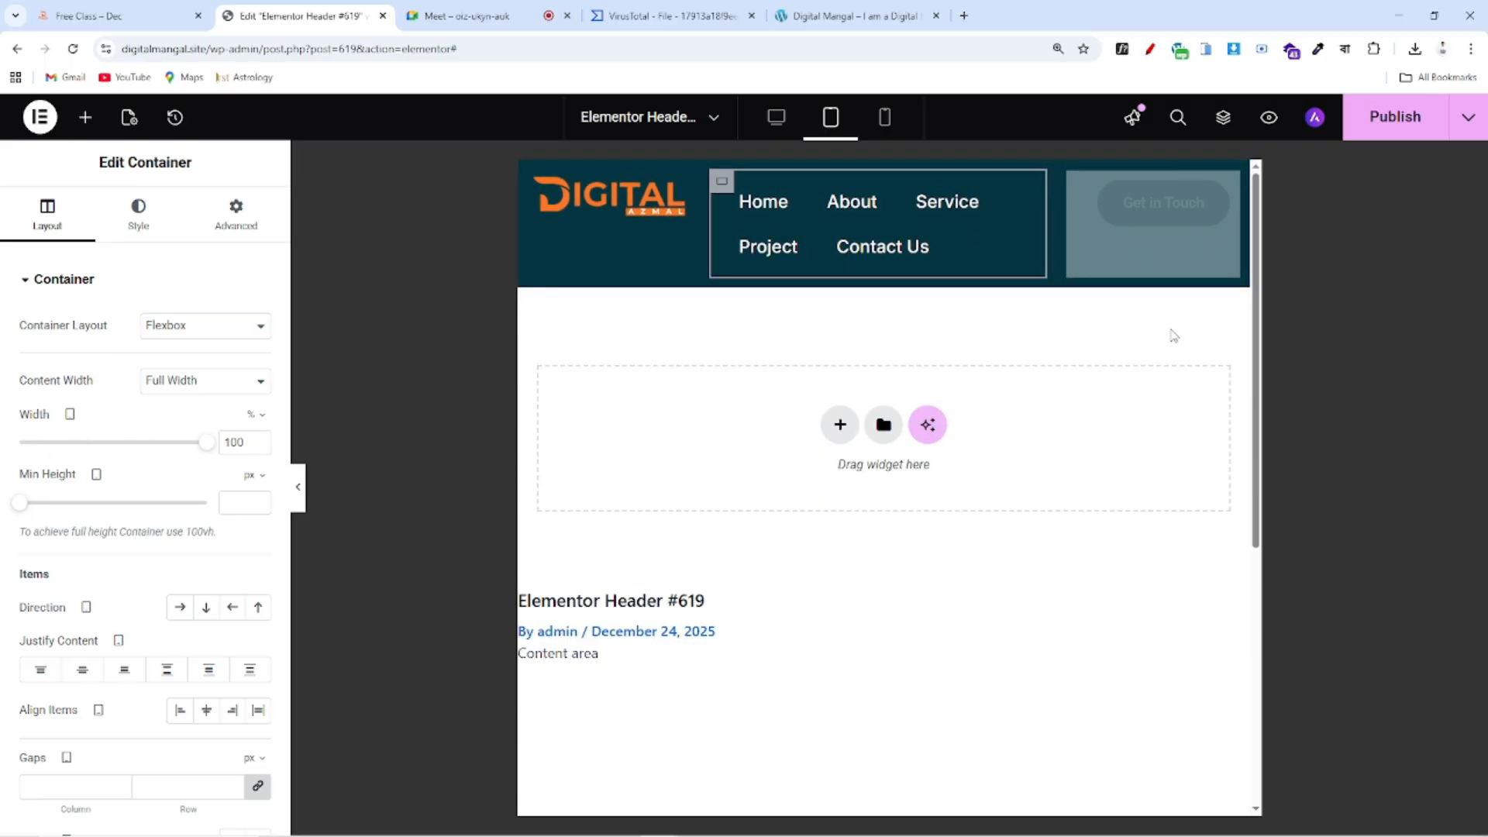
Make the tablet menu text smaller, publish the header, and check it at desktop size
{"action": "left_click", "coordinate": [1028, 208]}
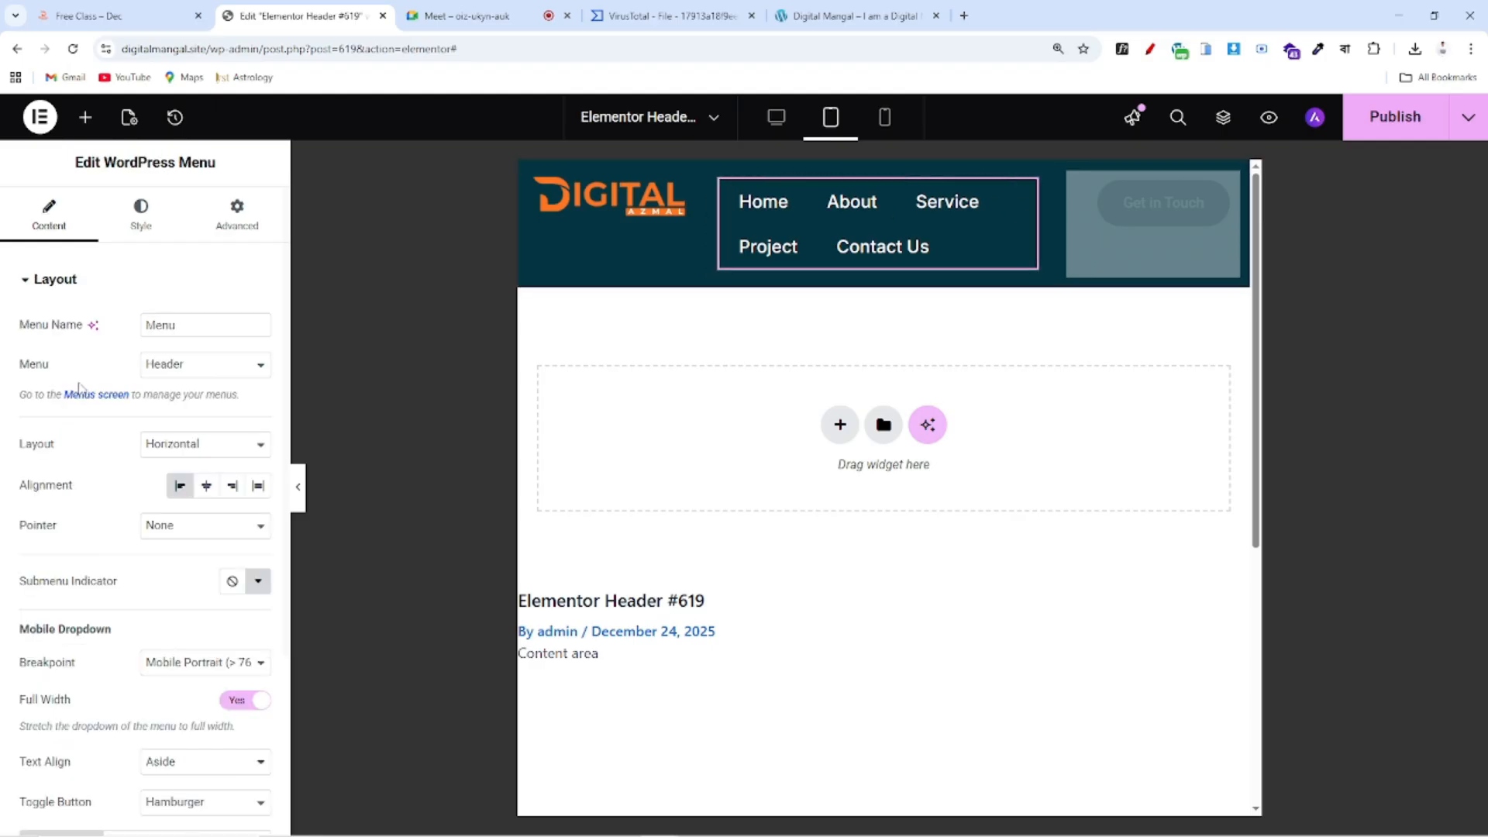
{"action": "left_click", "coordinate": [140, 213]}
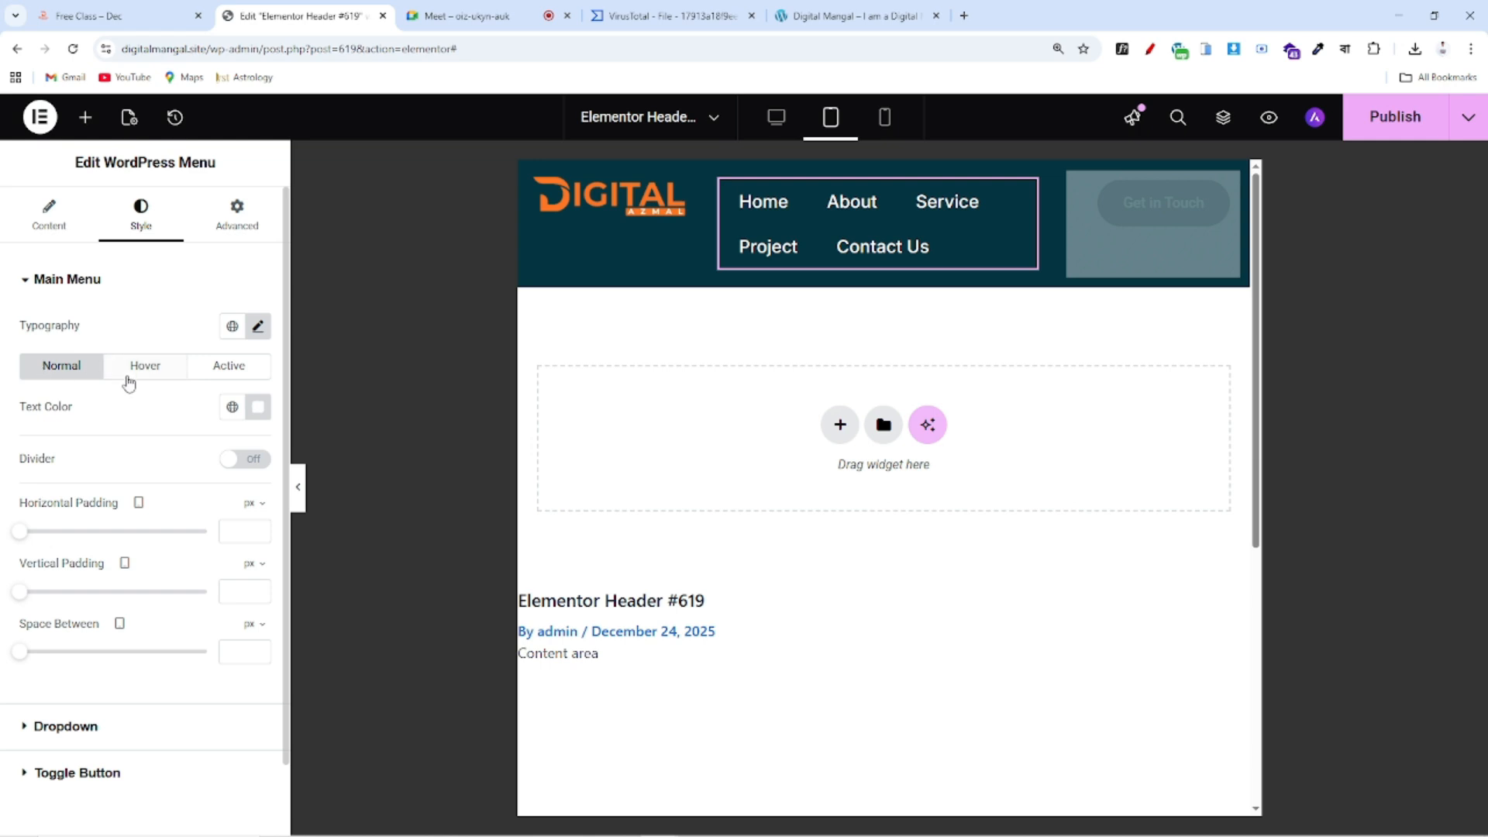
{"action": "left_click", "coordinate": [259, 329]}
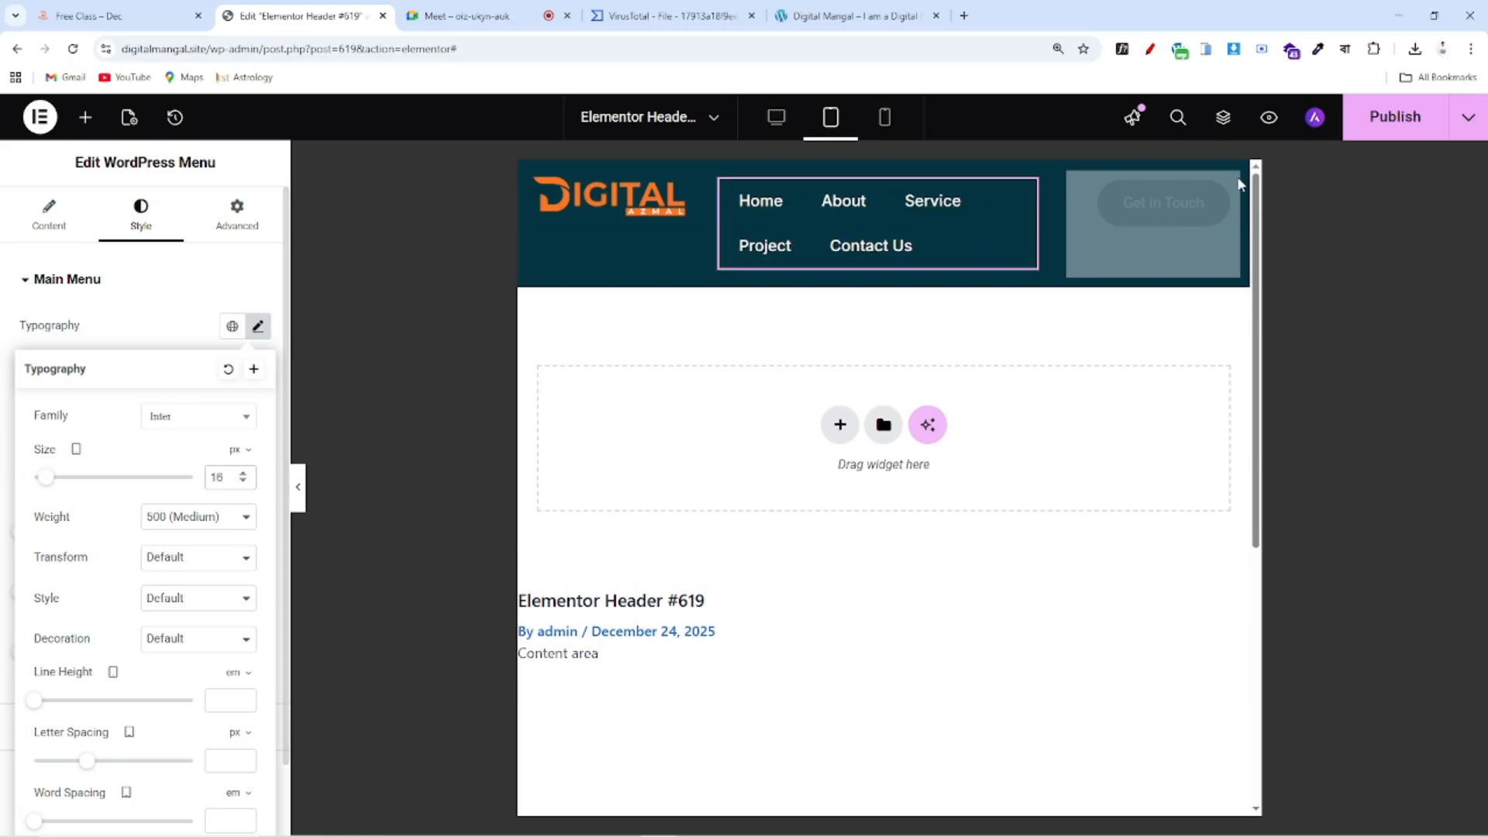
{"action": "left_click", "coordinate": [1394, 122]}
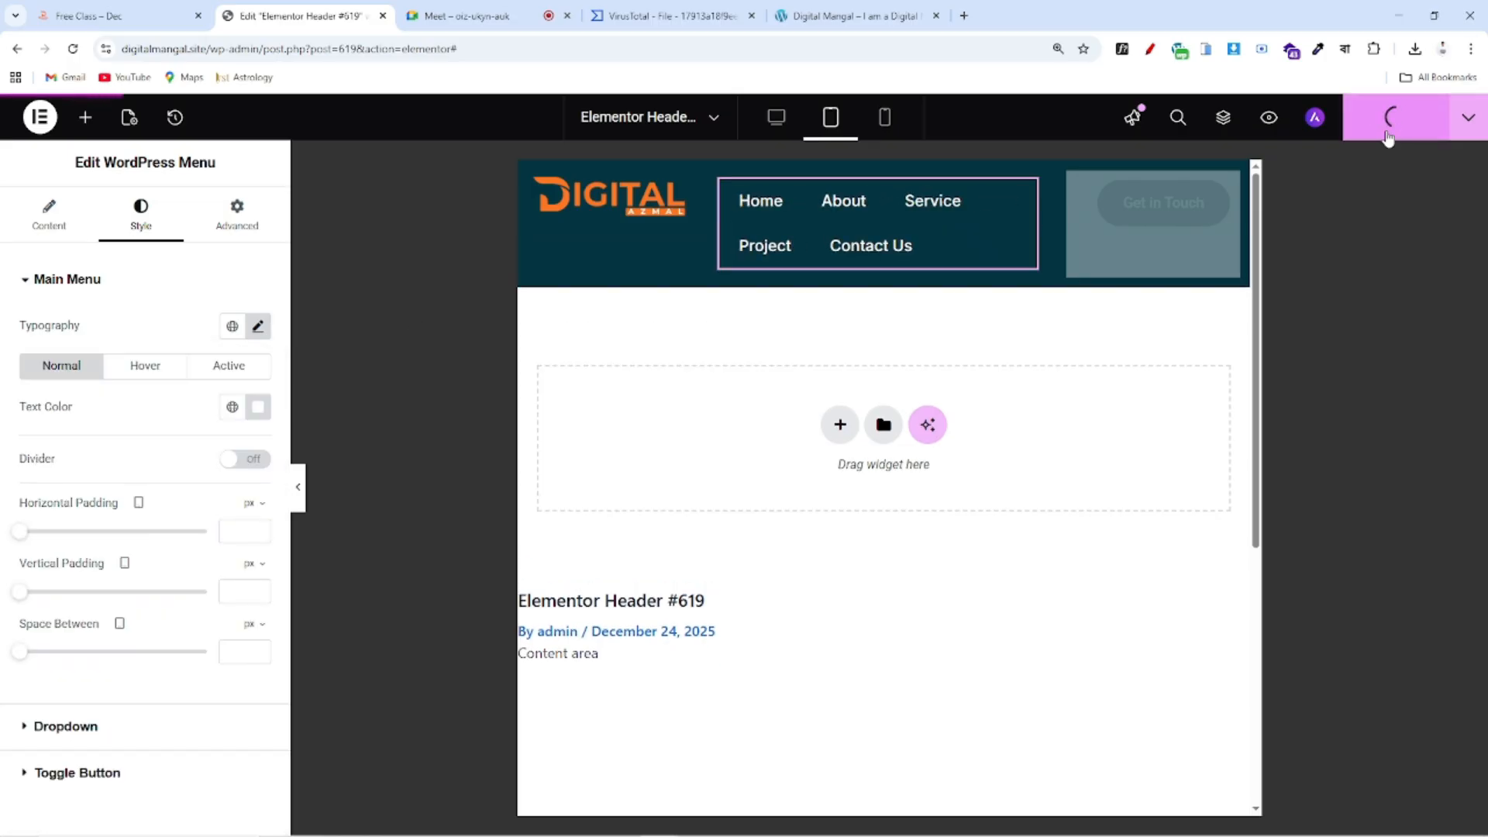
{"action": "left_click", "coordinate": [778, 118]}
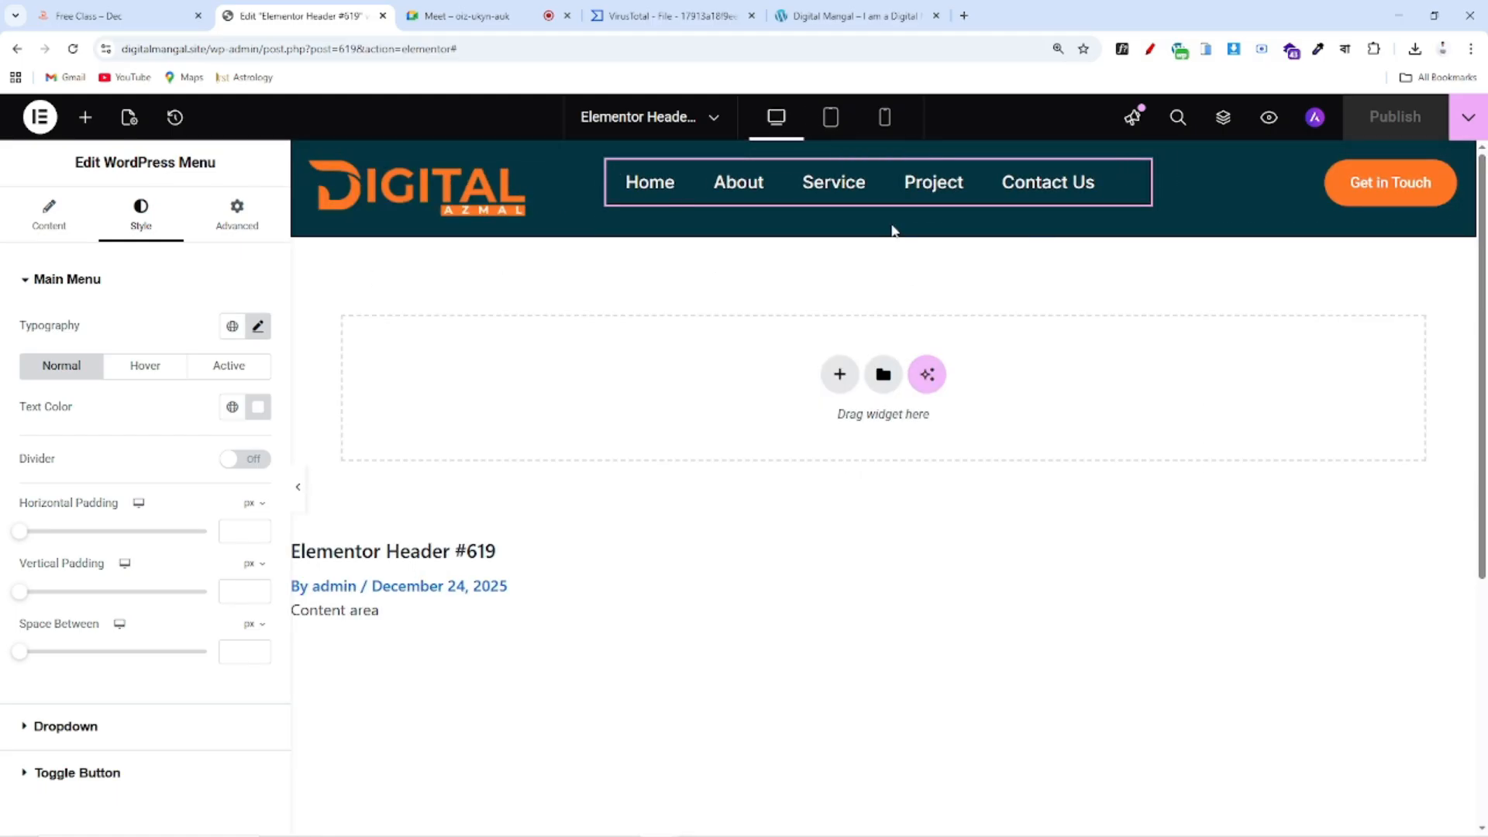
Give the header's outer container a gradient background with black as the second colour
{"action": "left_click", "coordinate": [845, 15]}
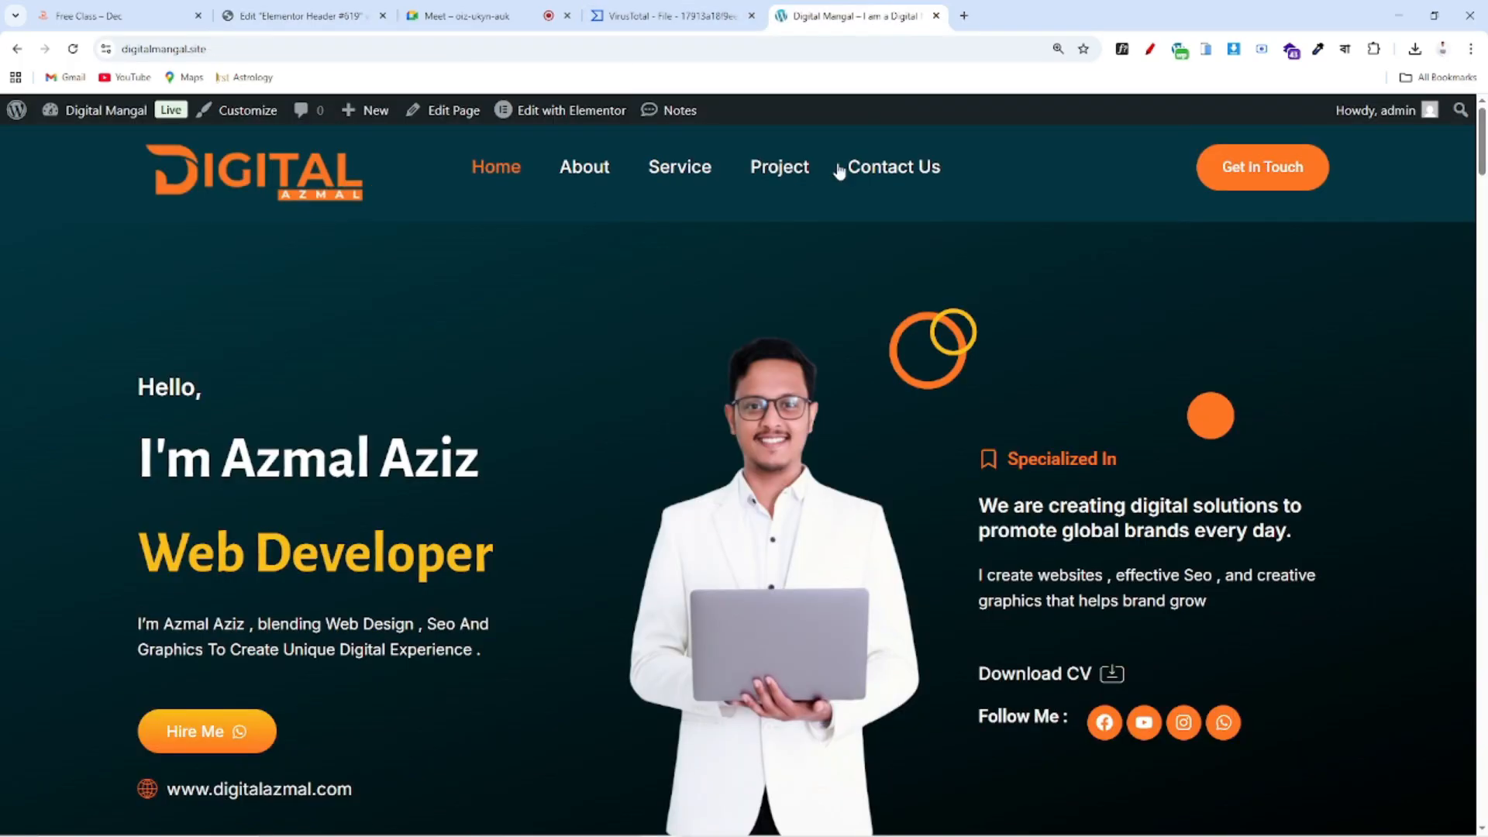
{"action": "left_click", "coordinate": [302, 15]}
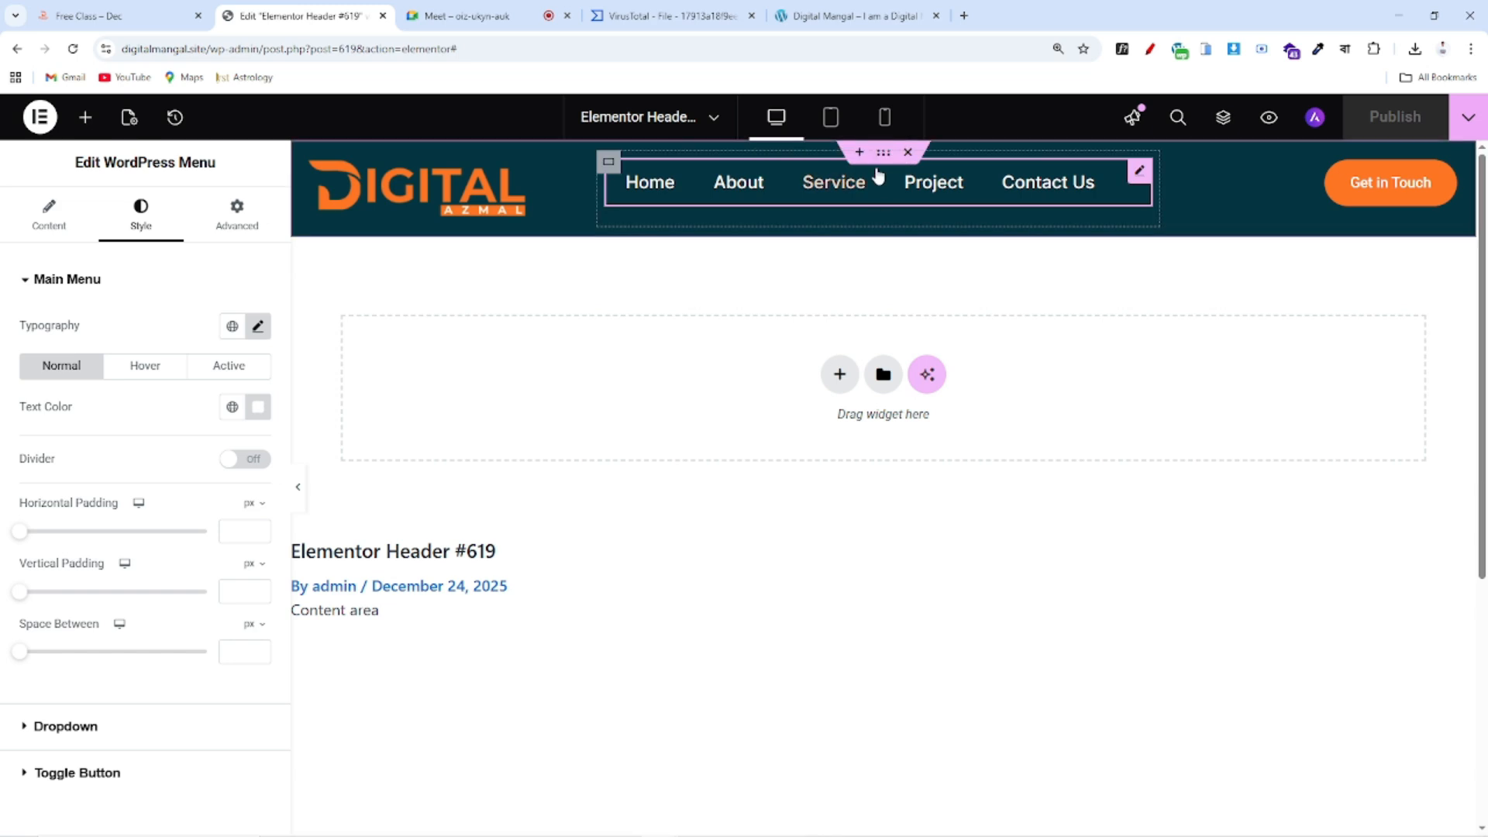
{"action": "left_click", "coordinate": [884, 159]}
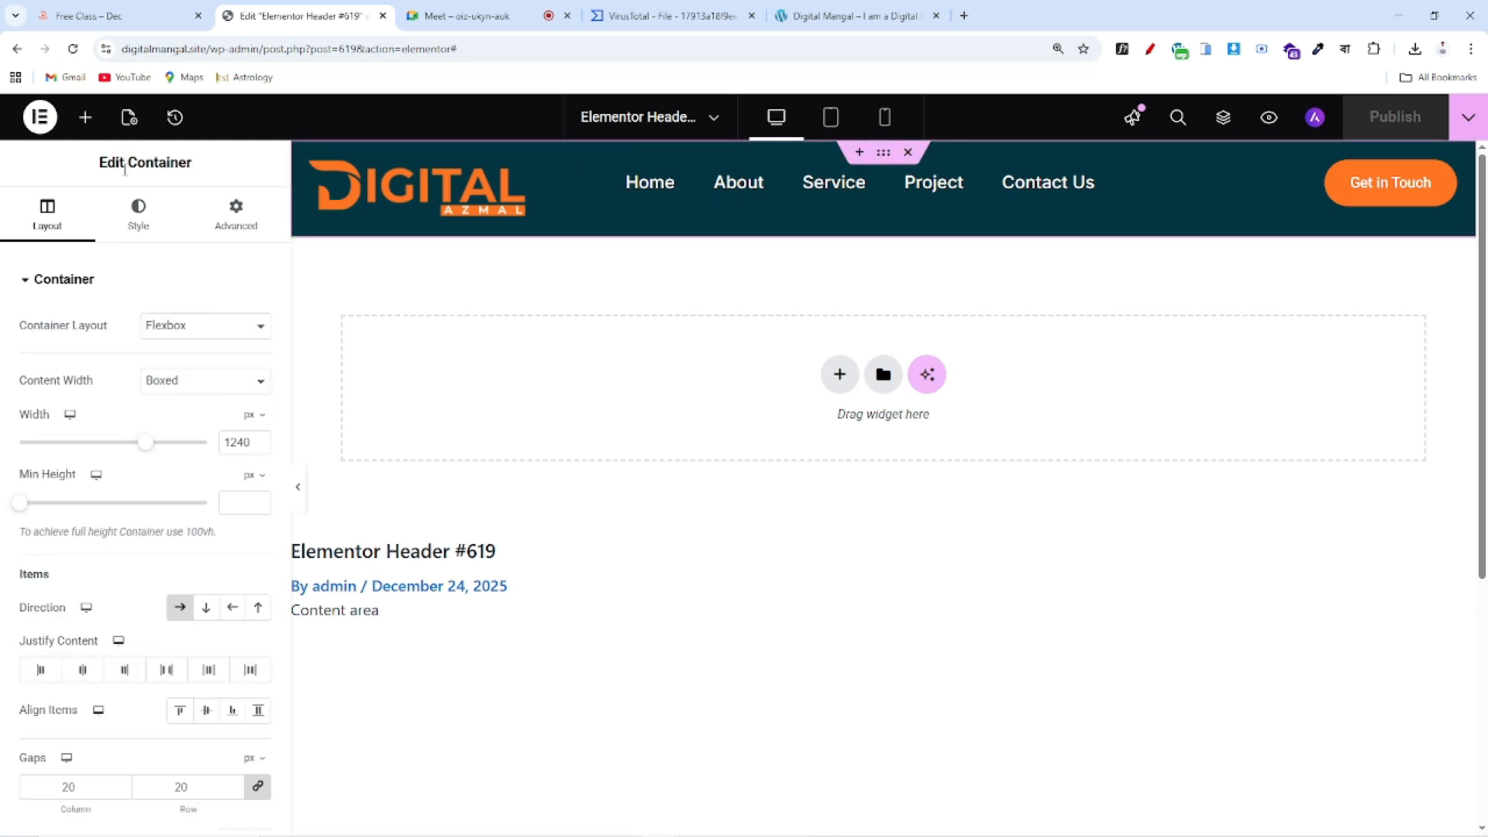
{"action": "left_click", "coordinate": [138, 215]}
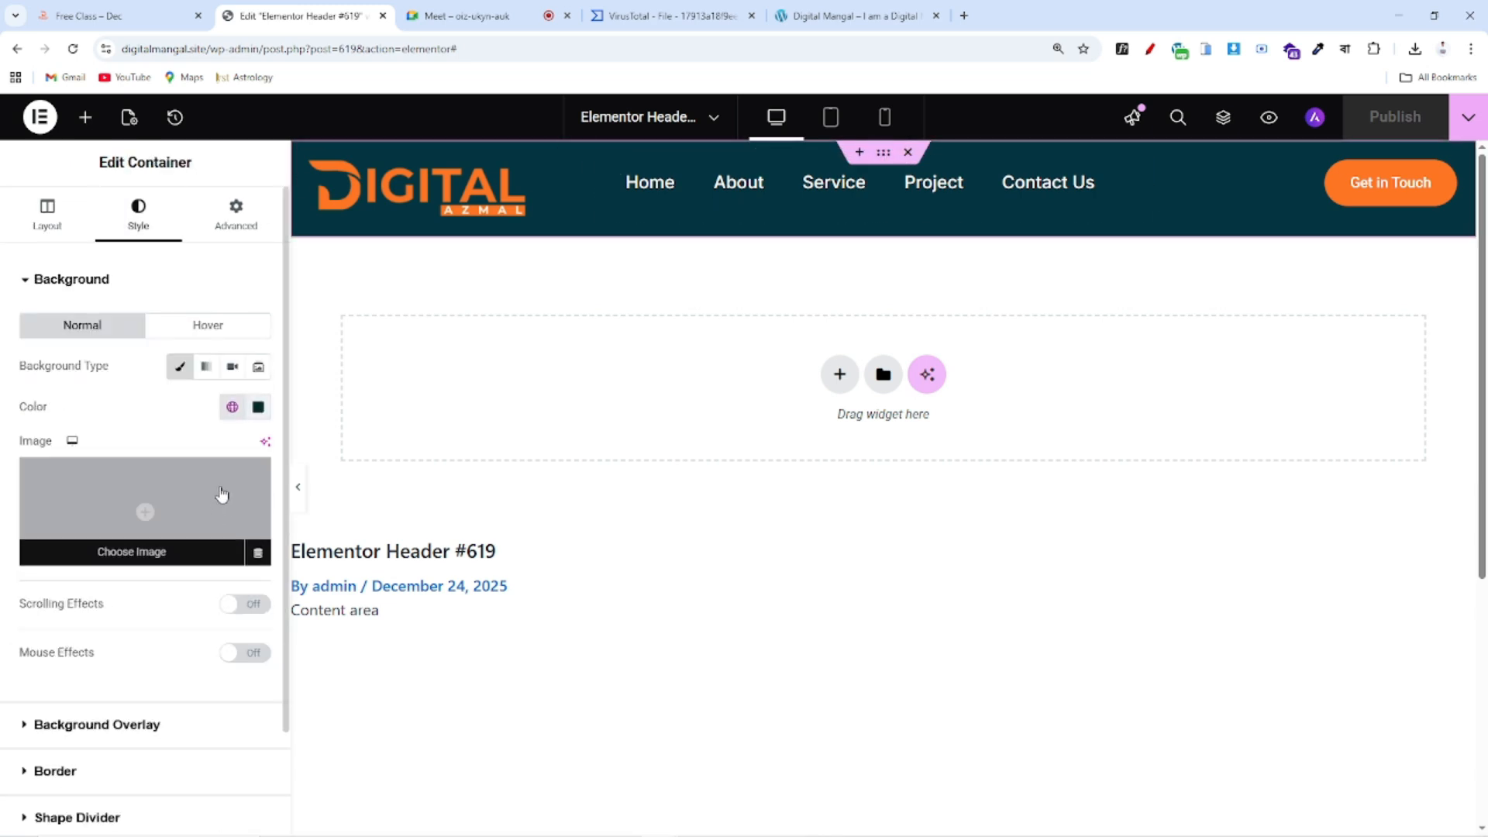
{"action": "left_click", "coordinate": [205, 367]}
{"action": "left_click", "coordinate": [258, 604]}
{"action": "left_click_drag", "start_coordinate": [223, 447], "coordinate": [141, 531]}
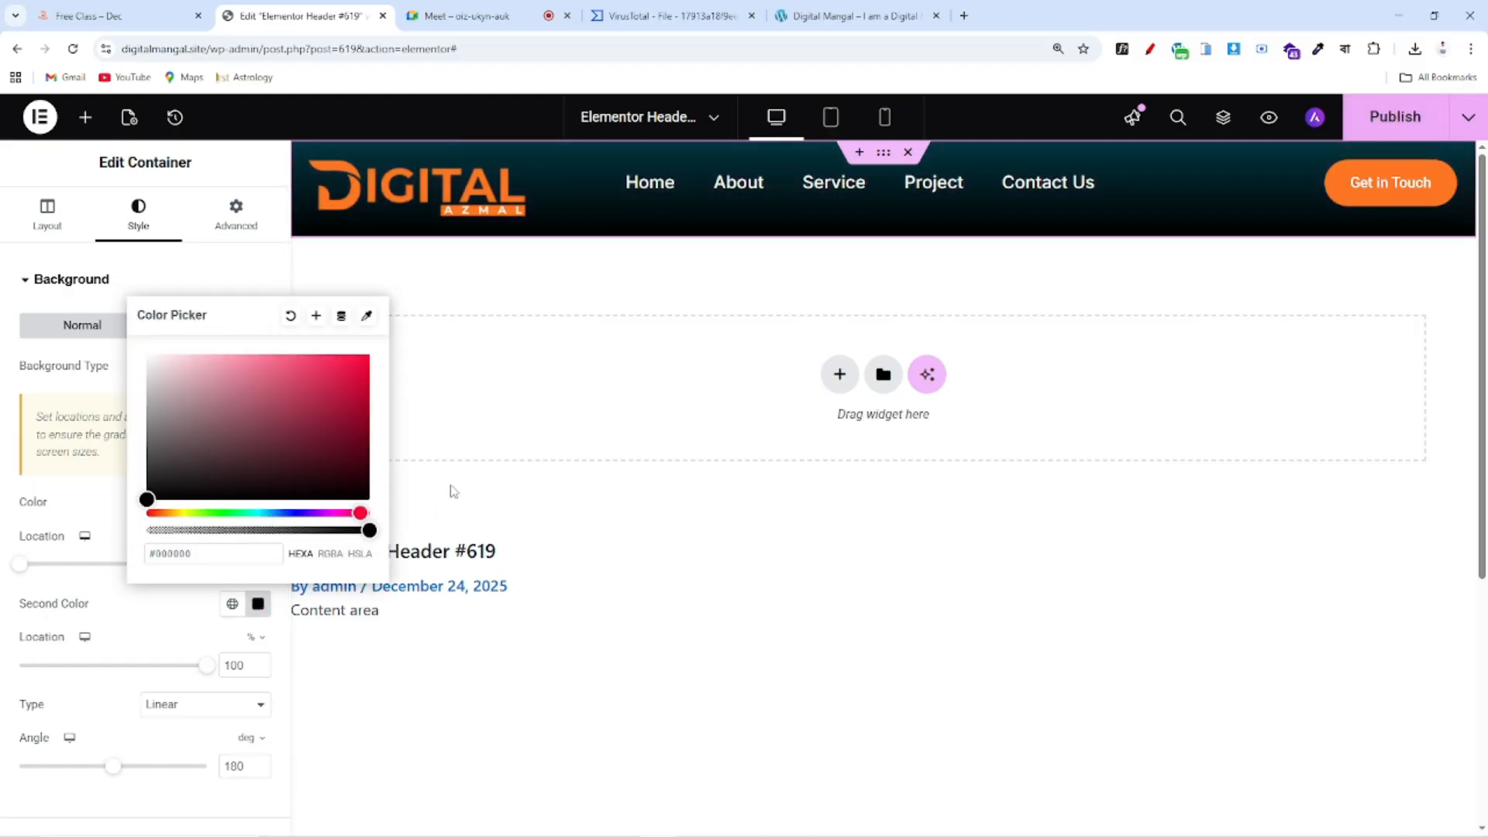
{"action": "left_click", "coordinate": [544, 436]}
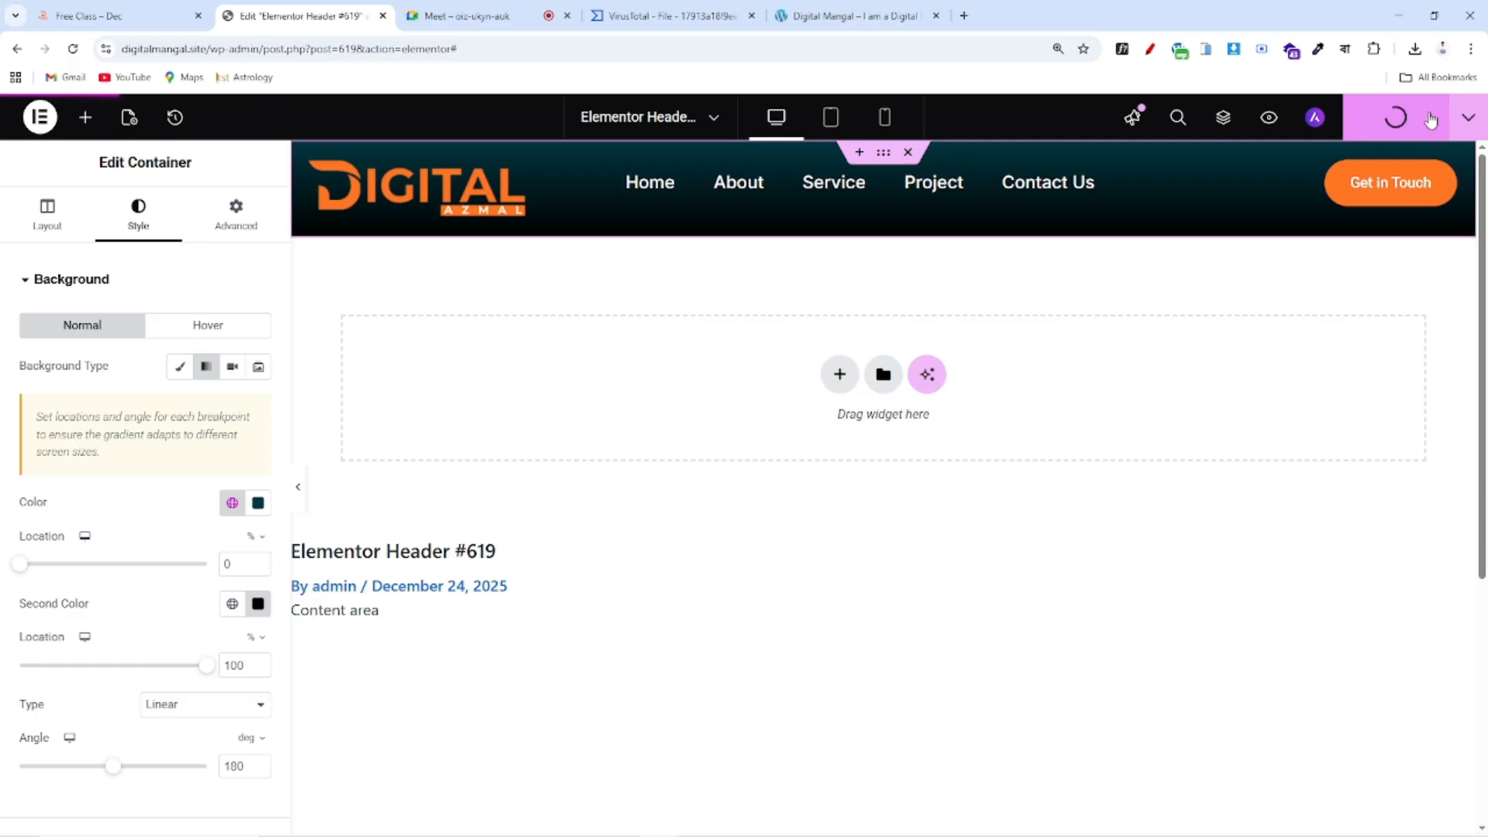
Change the second gradient colour to the dark teal global, darkened to #002029
{"action": "left_click", "coordinate": [837, 16]}
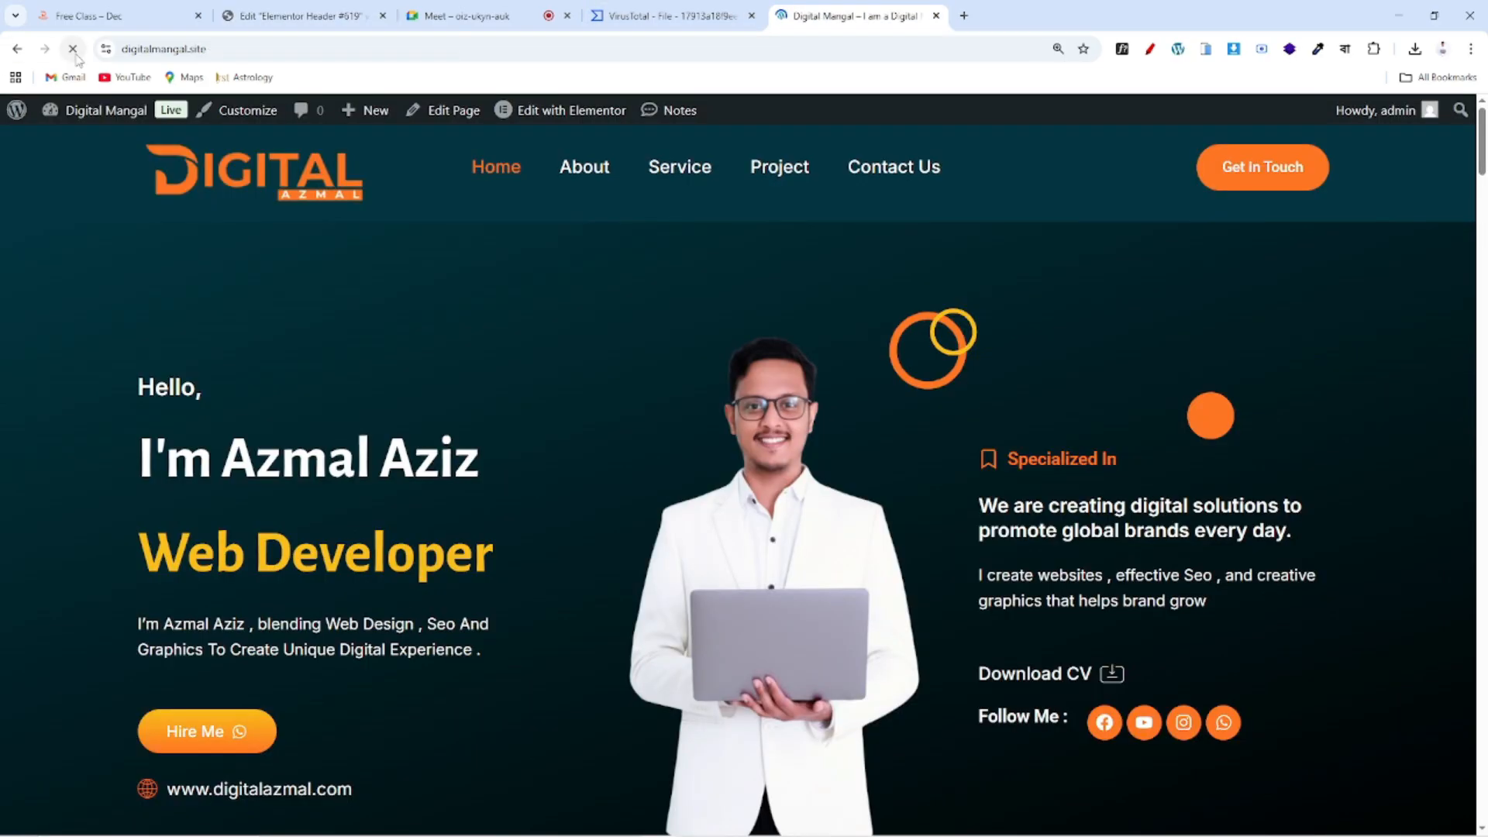
{"action": "left_click", "coordinate": [249, 9]}
{"action": "left_click", "coordinate": [258, 604]}
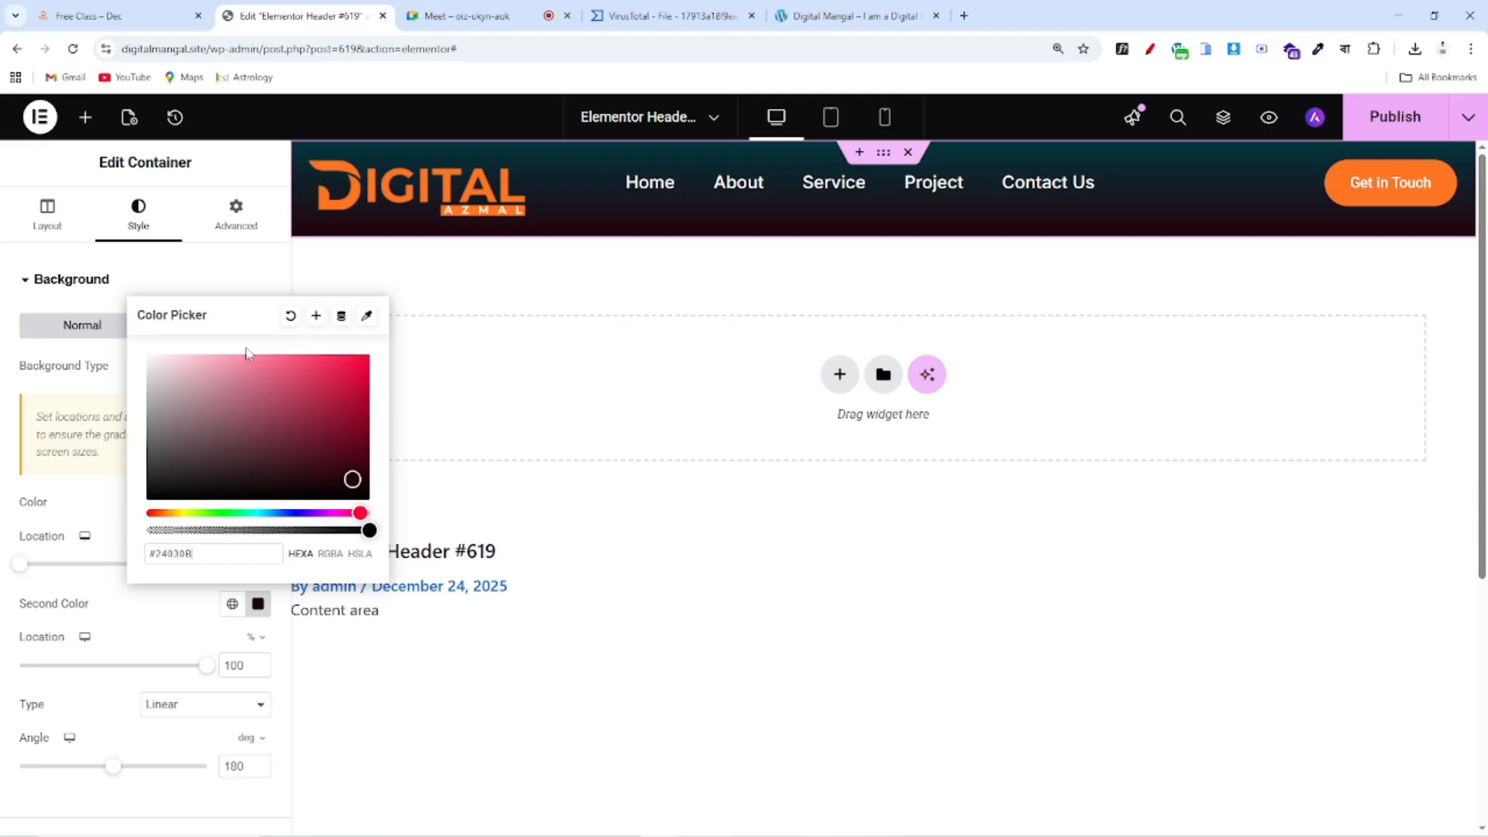
{"action": "left_click", "coordinate": [81, 515]}
{"action": "left_click", "coordinate": [230, 611]}
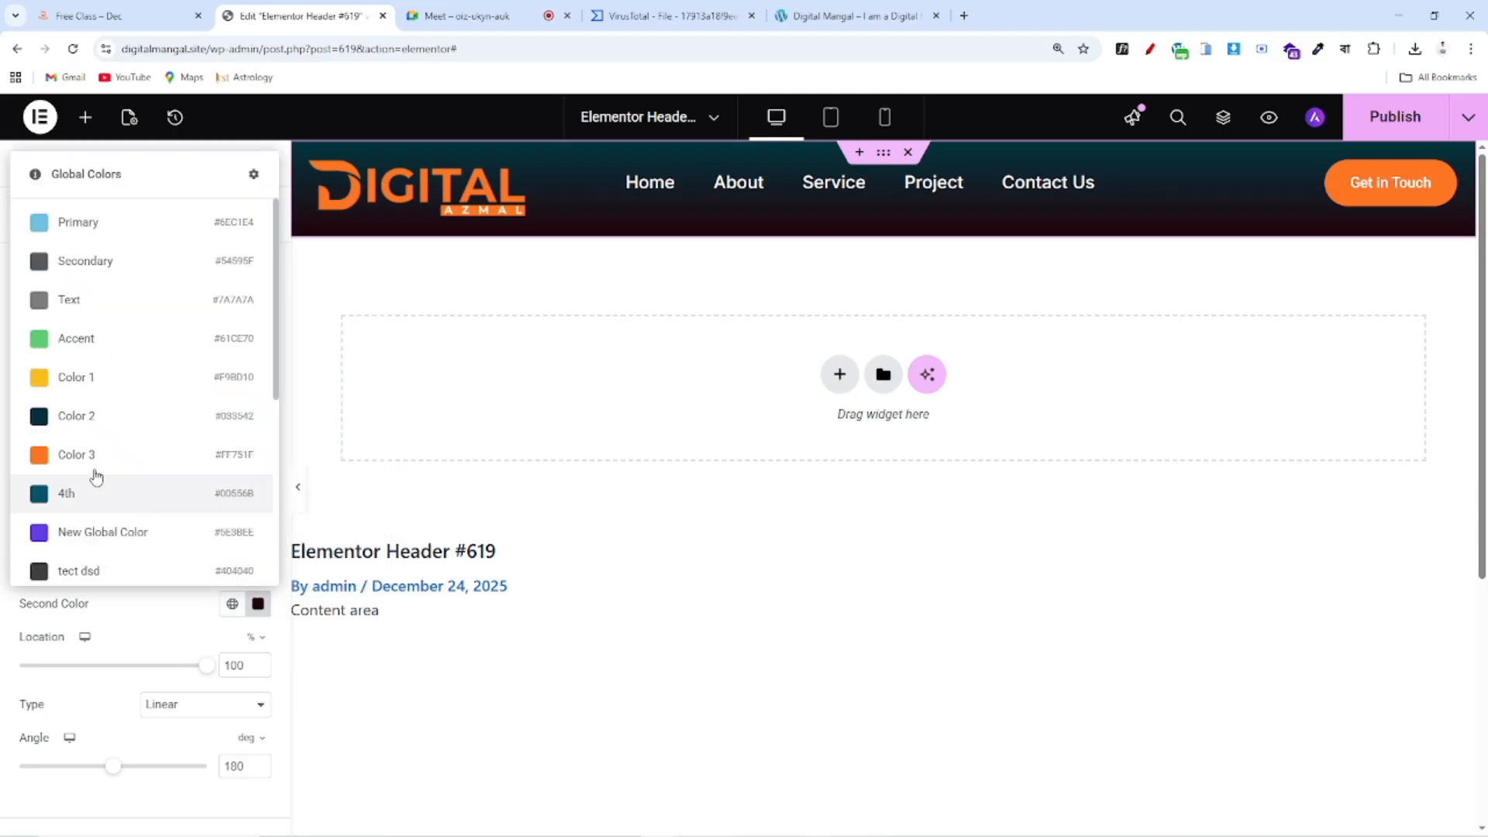
{"action": "left_click", "coordinate": [96, 415]}
{"action": "left_click", "coordinate": [258, 605]}
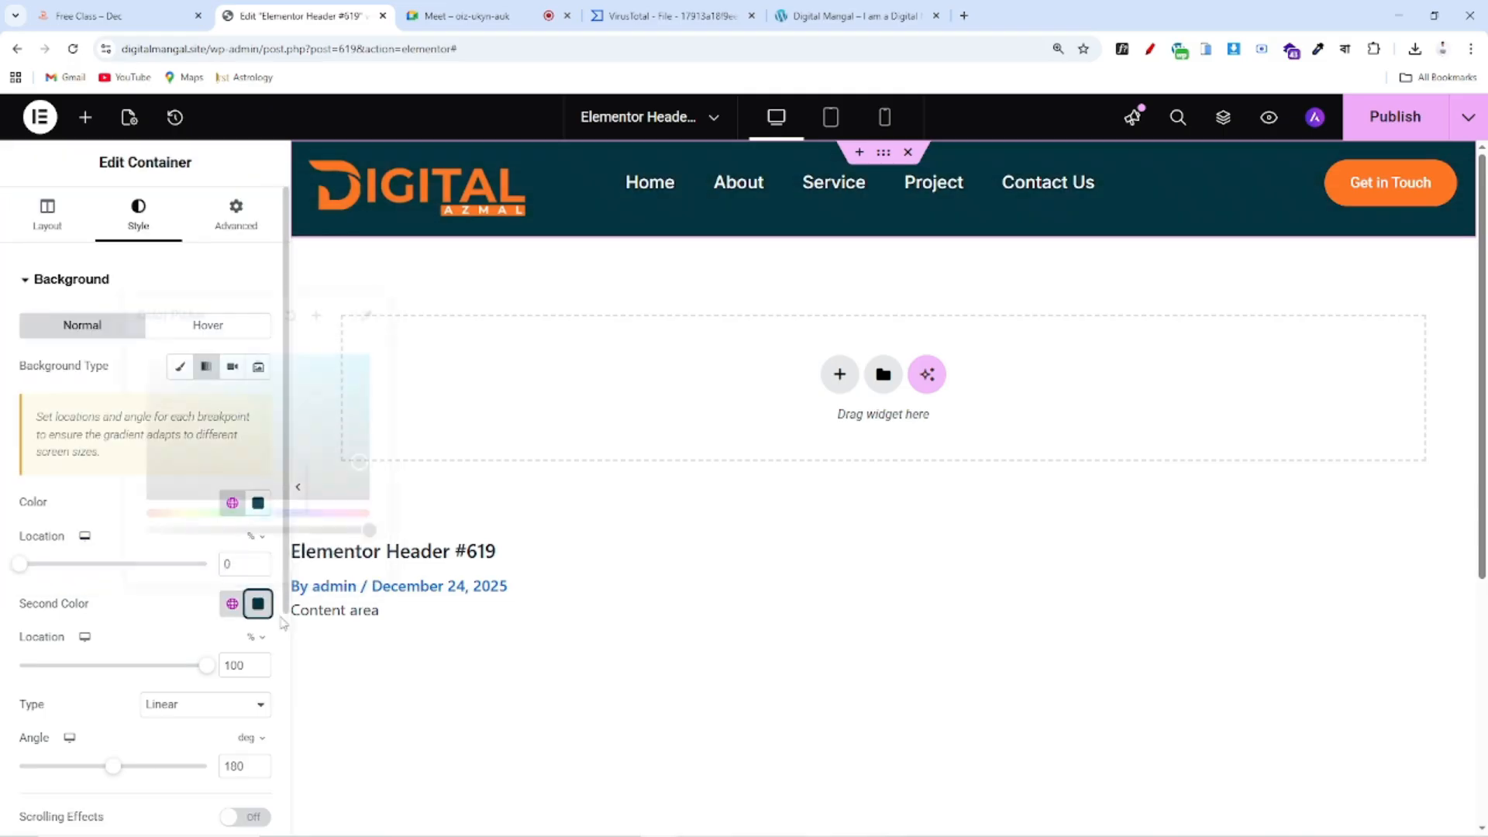
{"action": "left_click_drag", "start_coordinate": [360, 465], "coordinate": [370, 476]}
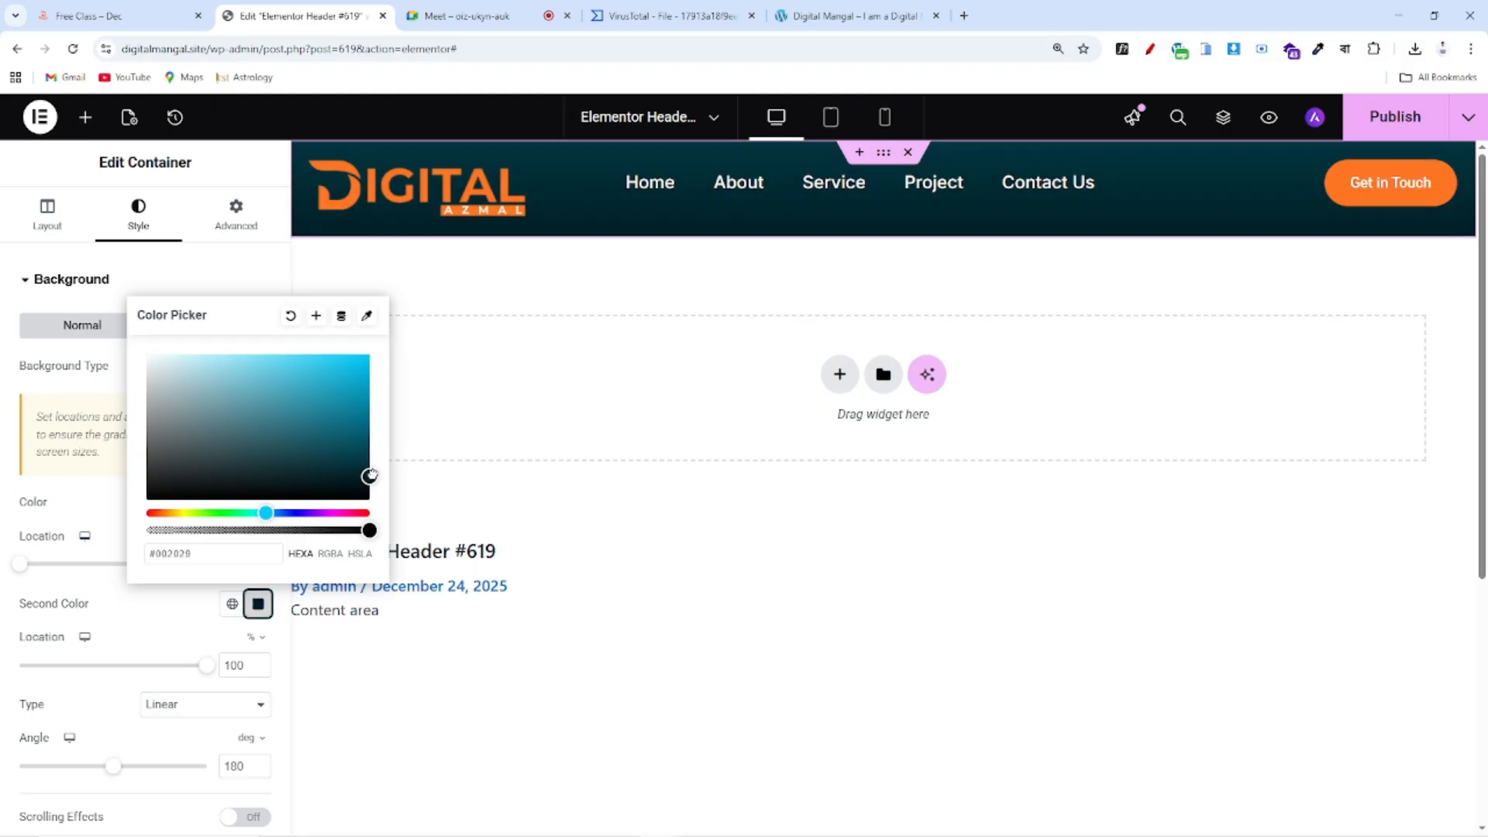
{"action": "left_click", "coordinate": [708, 372]}
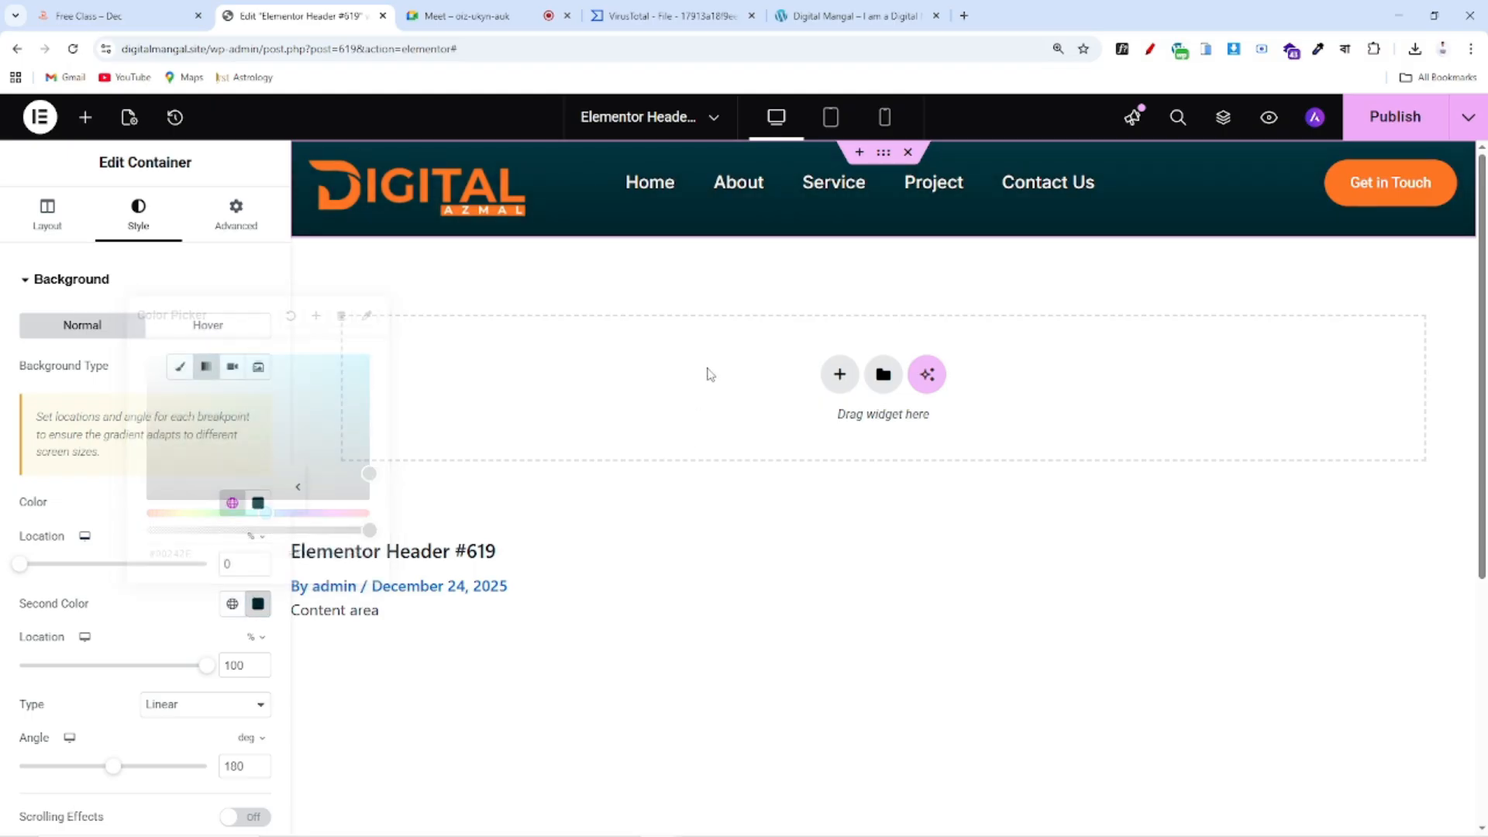
Publish the header and reload the live homepage to see it
{"action": "left_click", "coordinate": [1395, 116]}
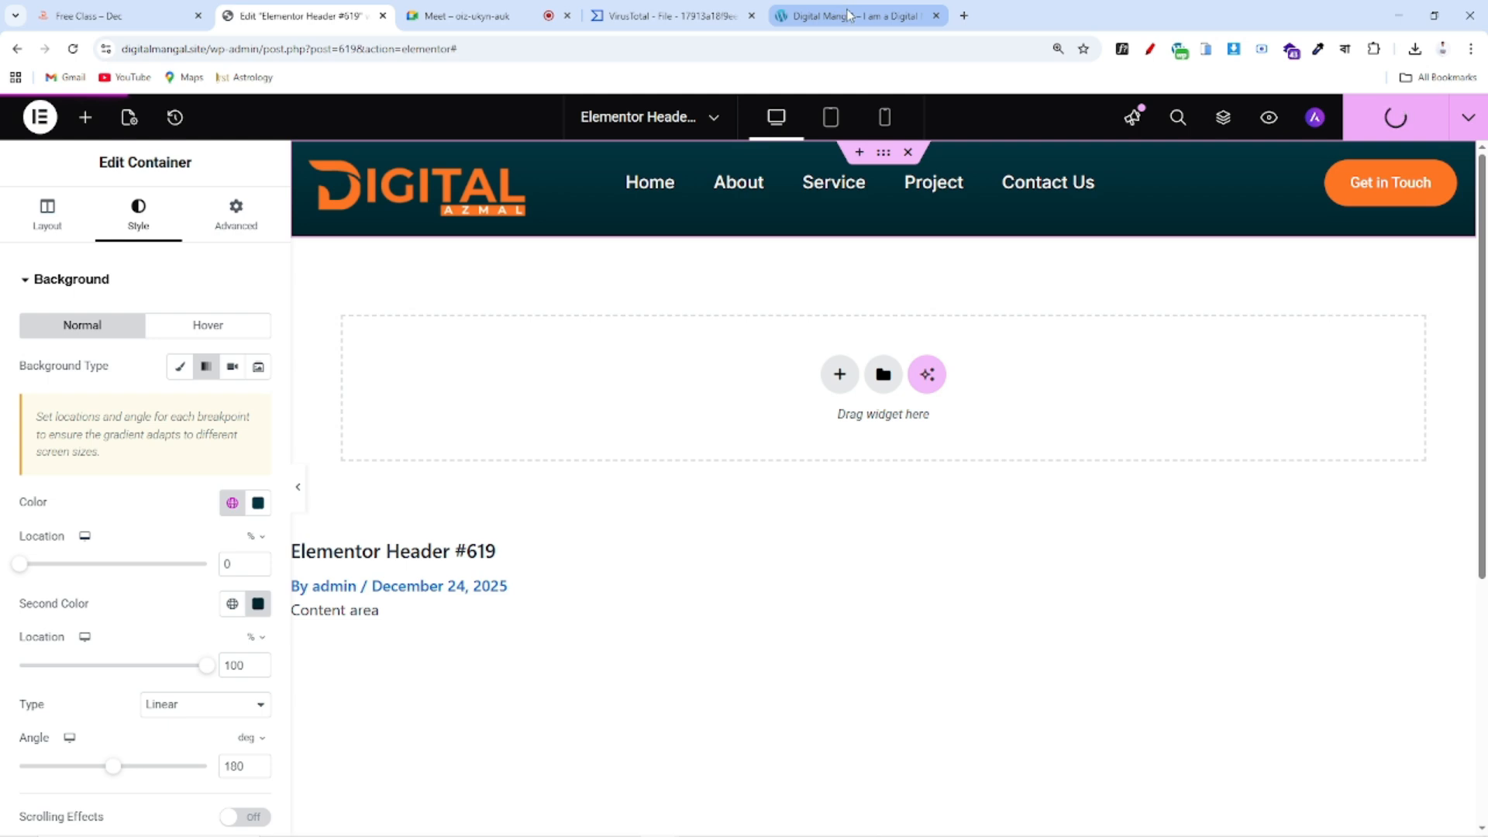
{"action": "left_click", "coordinate": [849, 15]}
{"action": "left_click", "coordinate": [73, 48]}
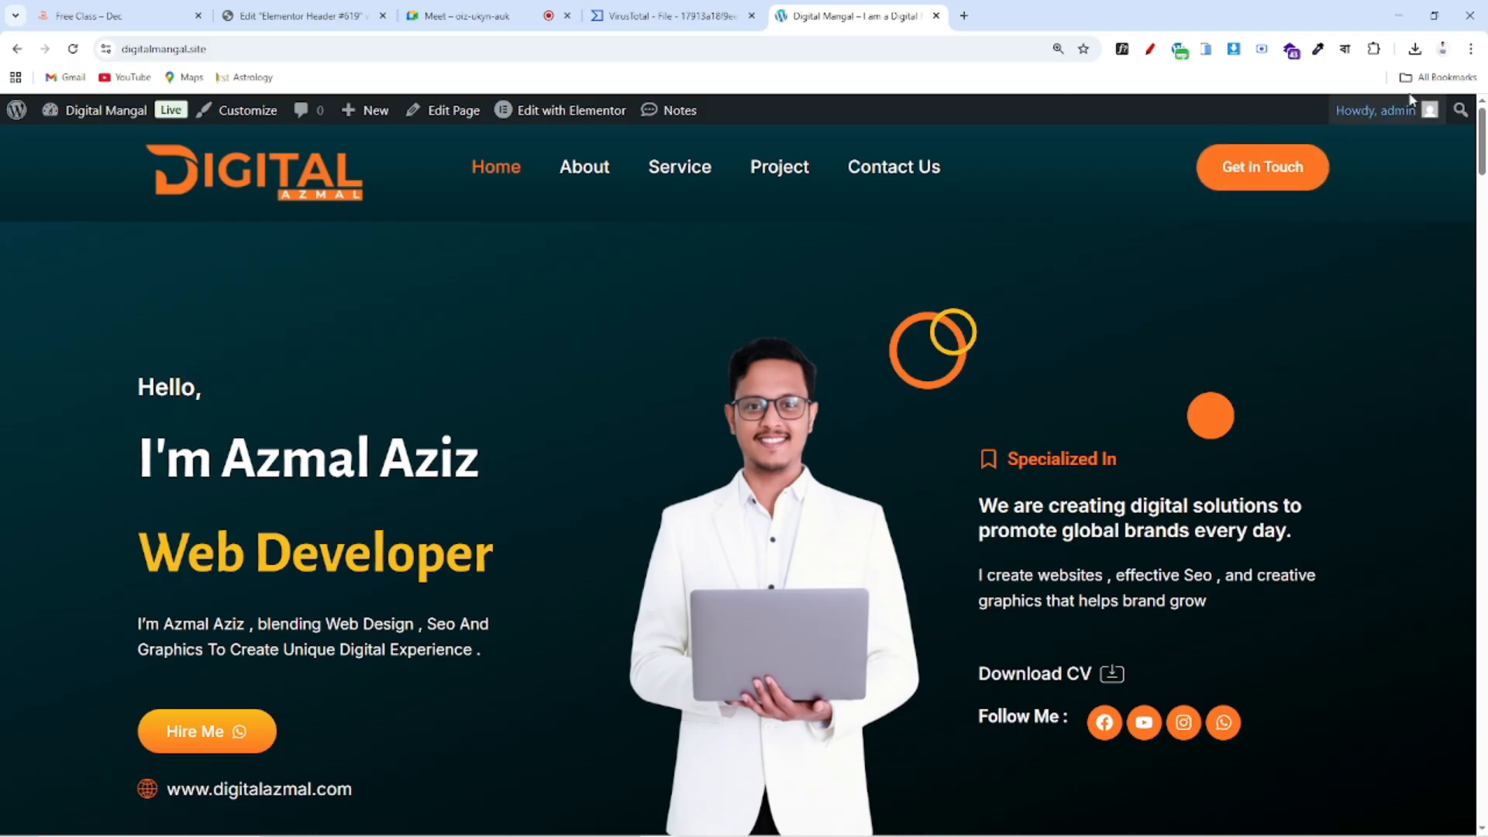
Preview the homepage in the phone simulator, opening and closing the mobile menu
{"action": "left_click", "coordinate": [1214, 53]}
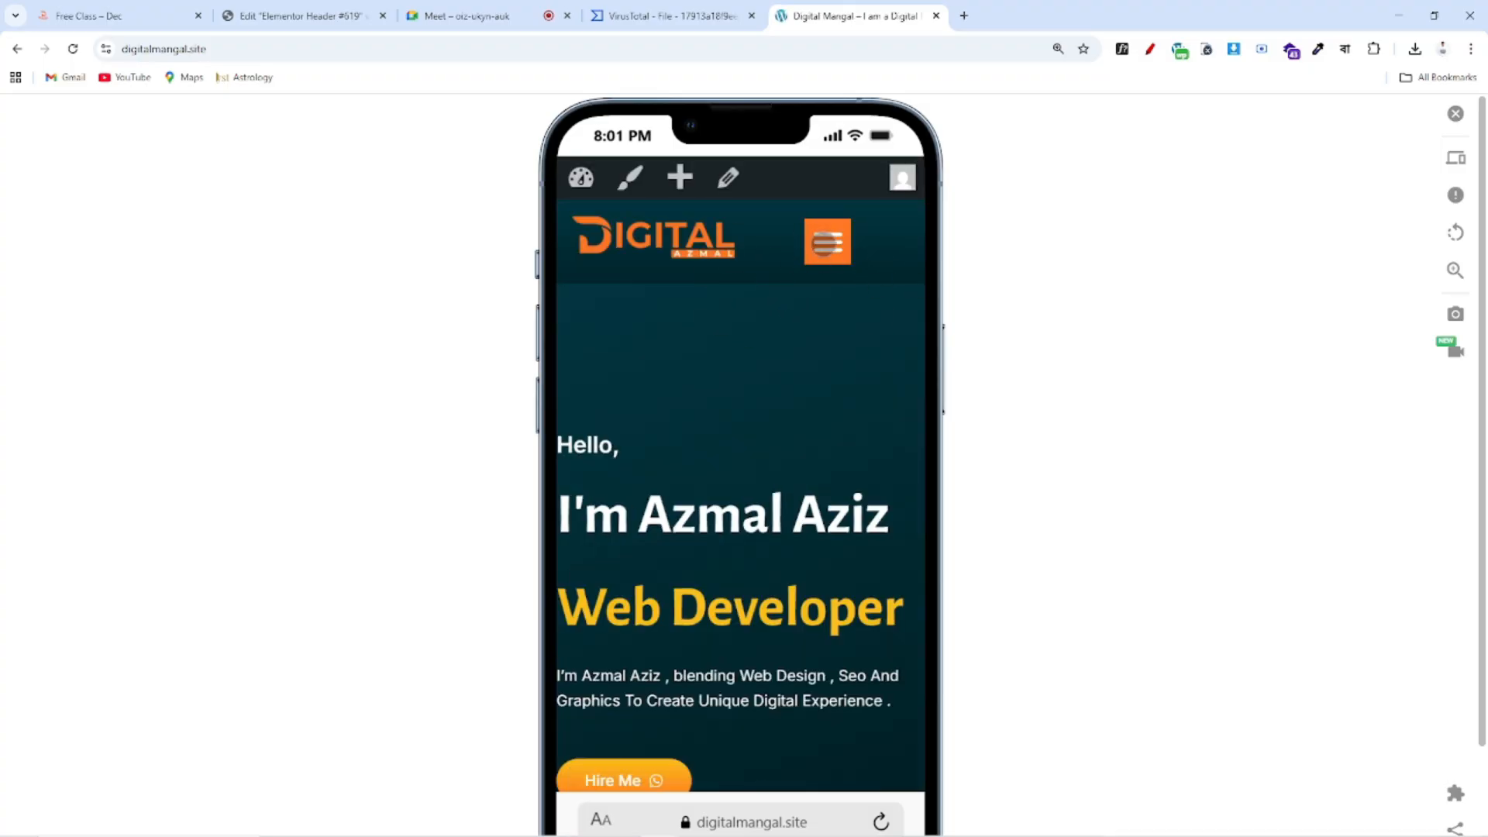
{"action": "left_click", "coordinate": [826, 242]}
{"action": "left_click", "coordinate": [827, 242]}
Scroll through an iPad Mini preview, then turn off simulation and return to the editor
{"action": "left_click", "coordinate": [1453, 160]}
{"action": "scroll", "coordinate": [1162, 542], "scroll_direction": "down", "scroll_amount": 5}
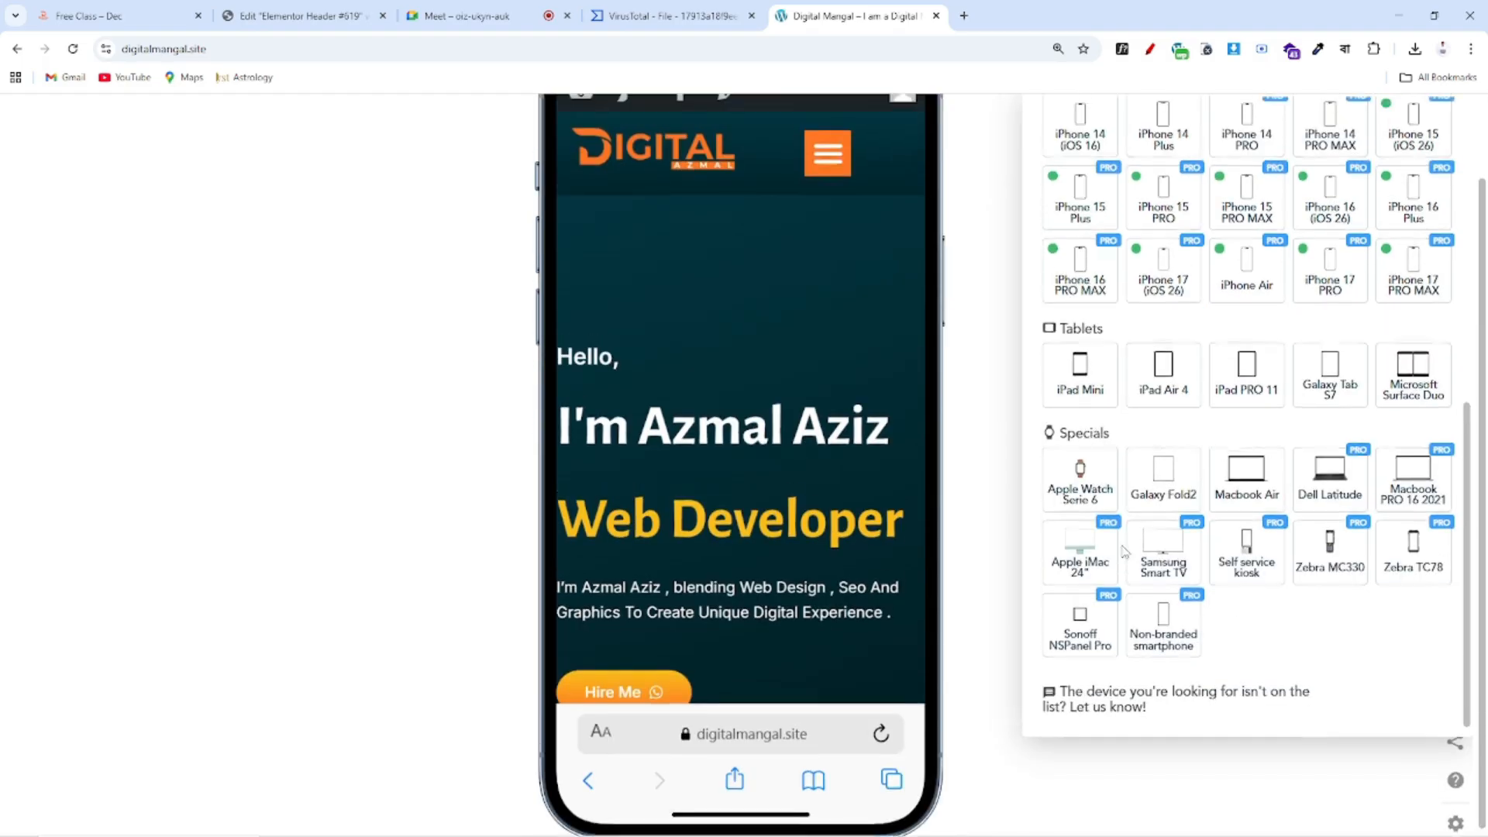
{"action": "left_click", "coordinate": [1078, 467]}
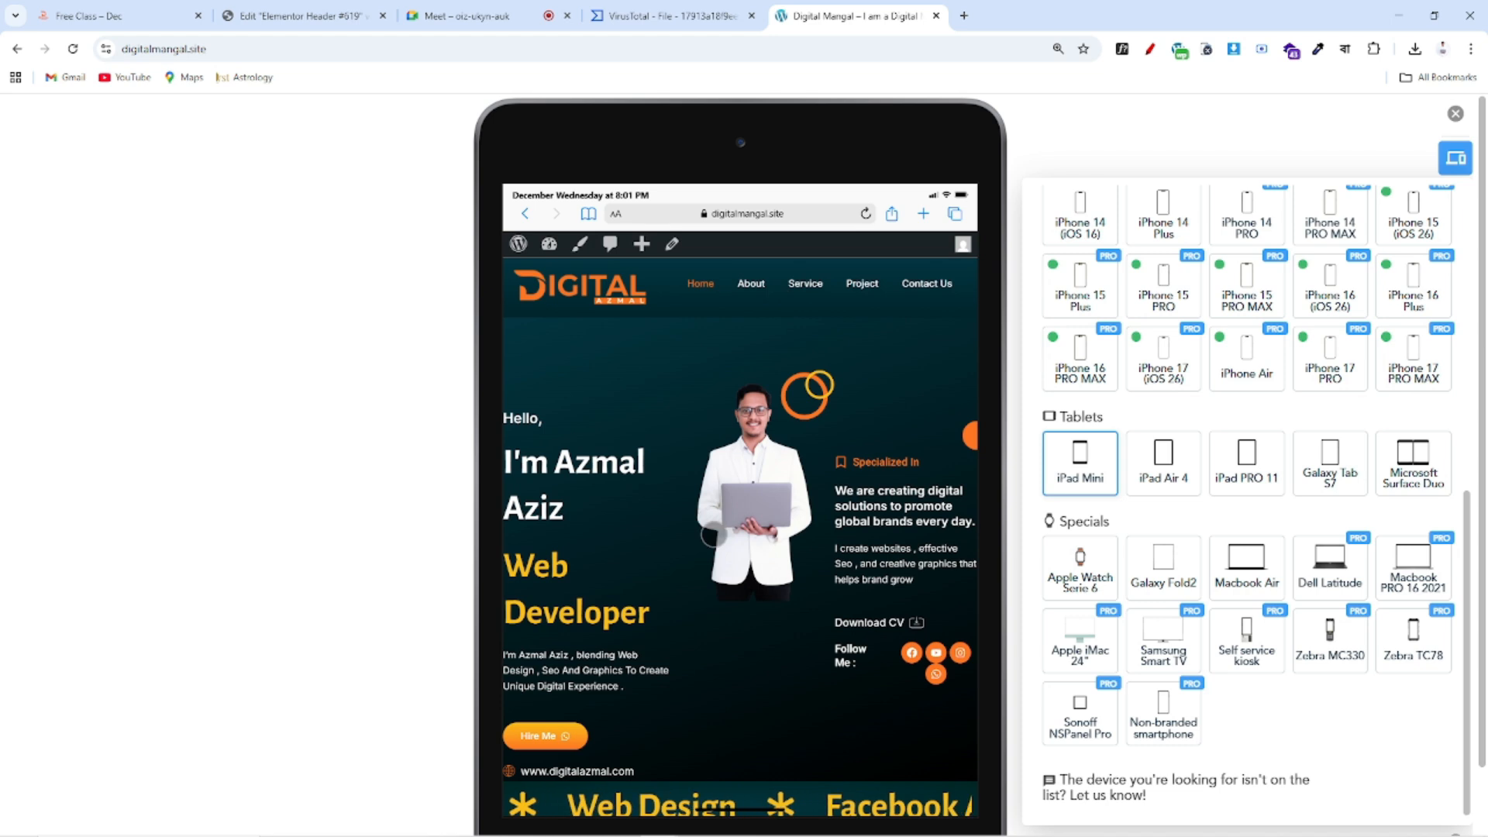
{"action": "scroll", "coordinate": [686, 599], "scroll_direction": "down", "scroll_amount": 1}
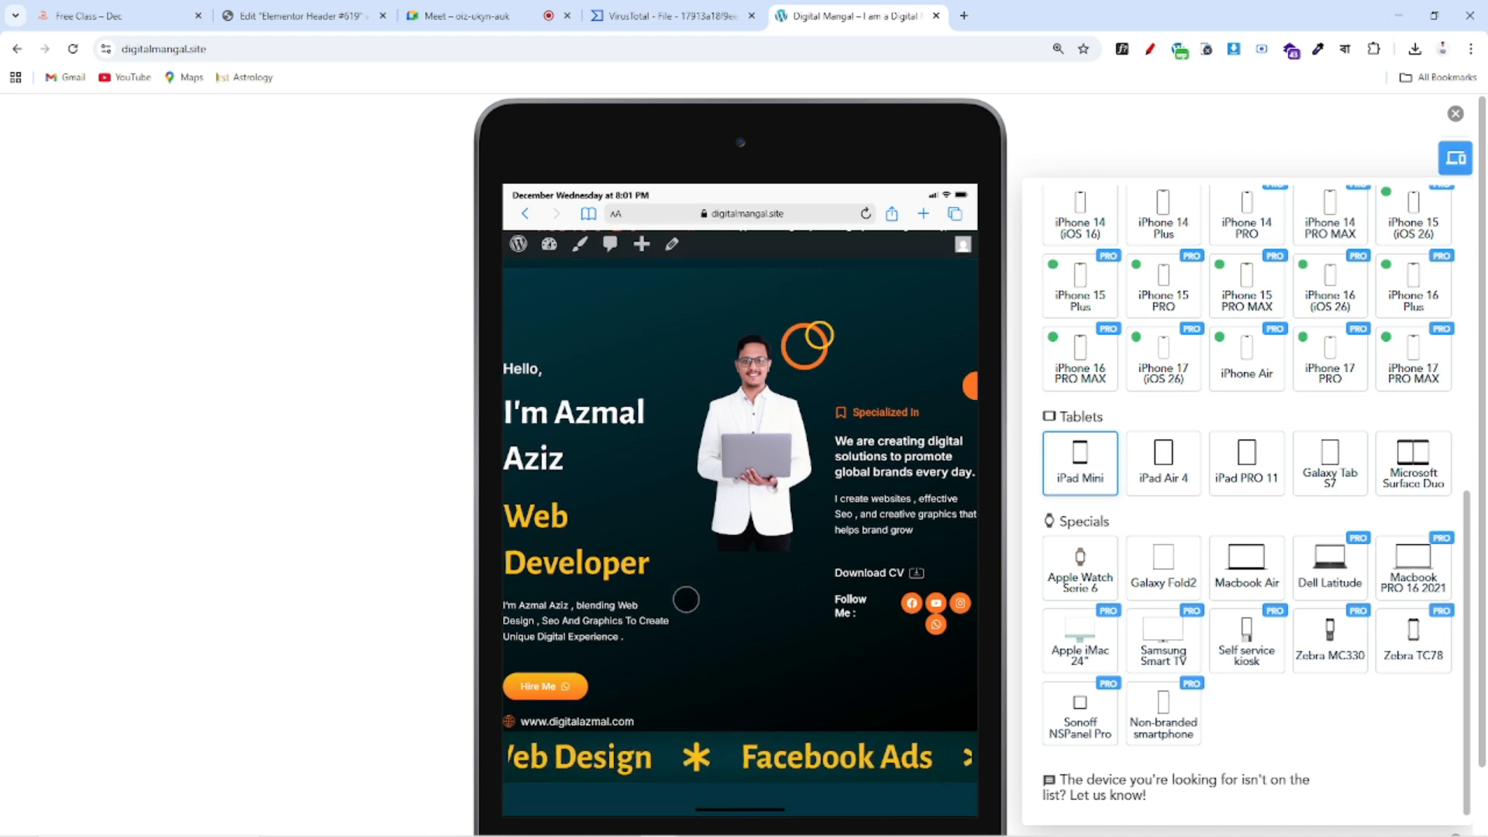
{"action": "scroll", "coordinate": [686, 599], "scroll_direction": "down", "scroll_amount": 5}
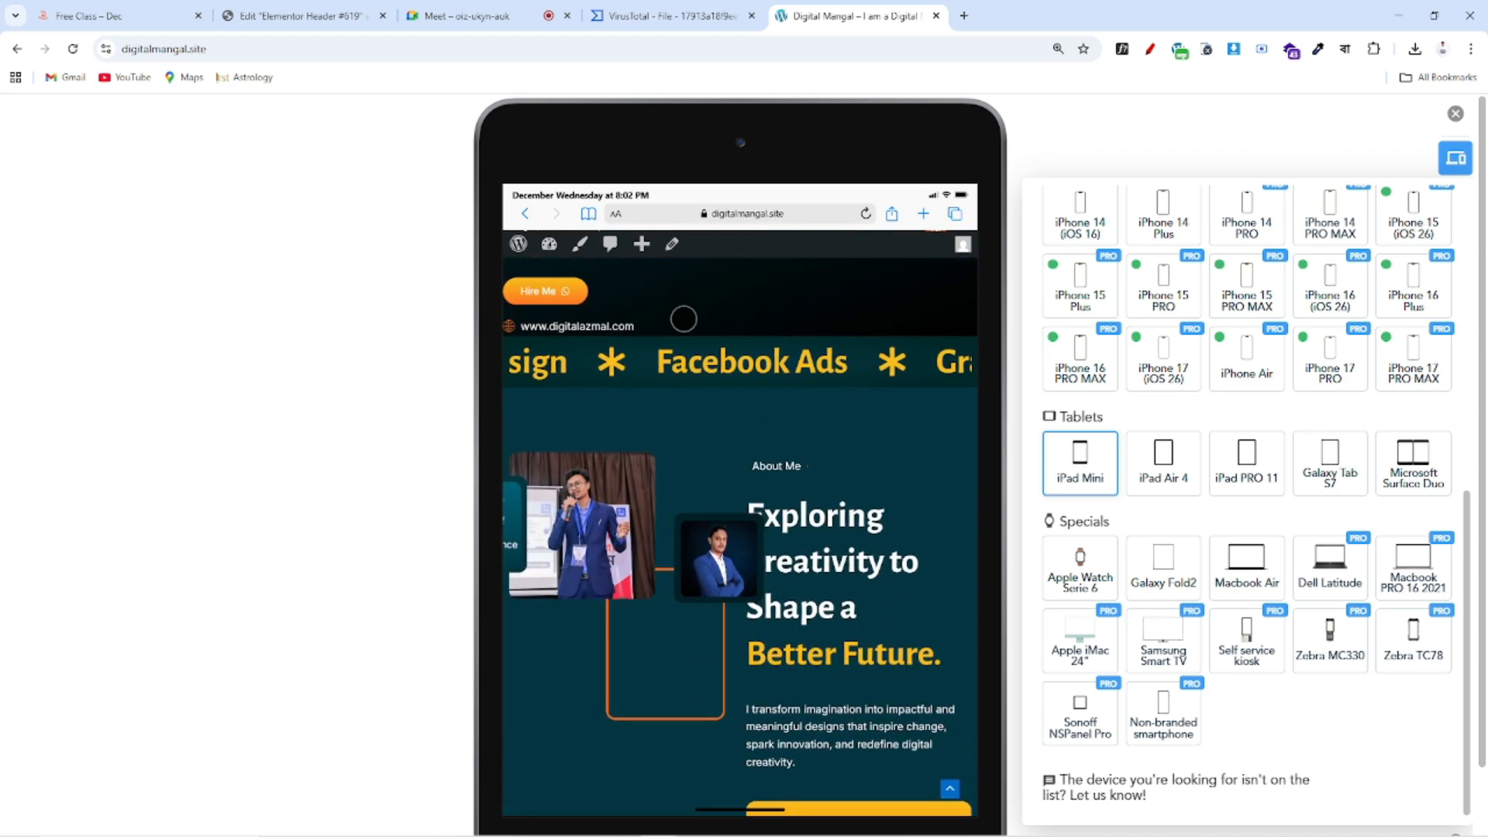
{"action": "scroll", "coordinate": [784, 665], "scroll_direction": "down", "scroll_amount": 5}
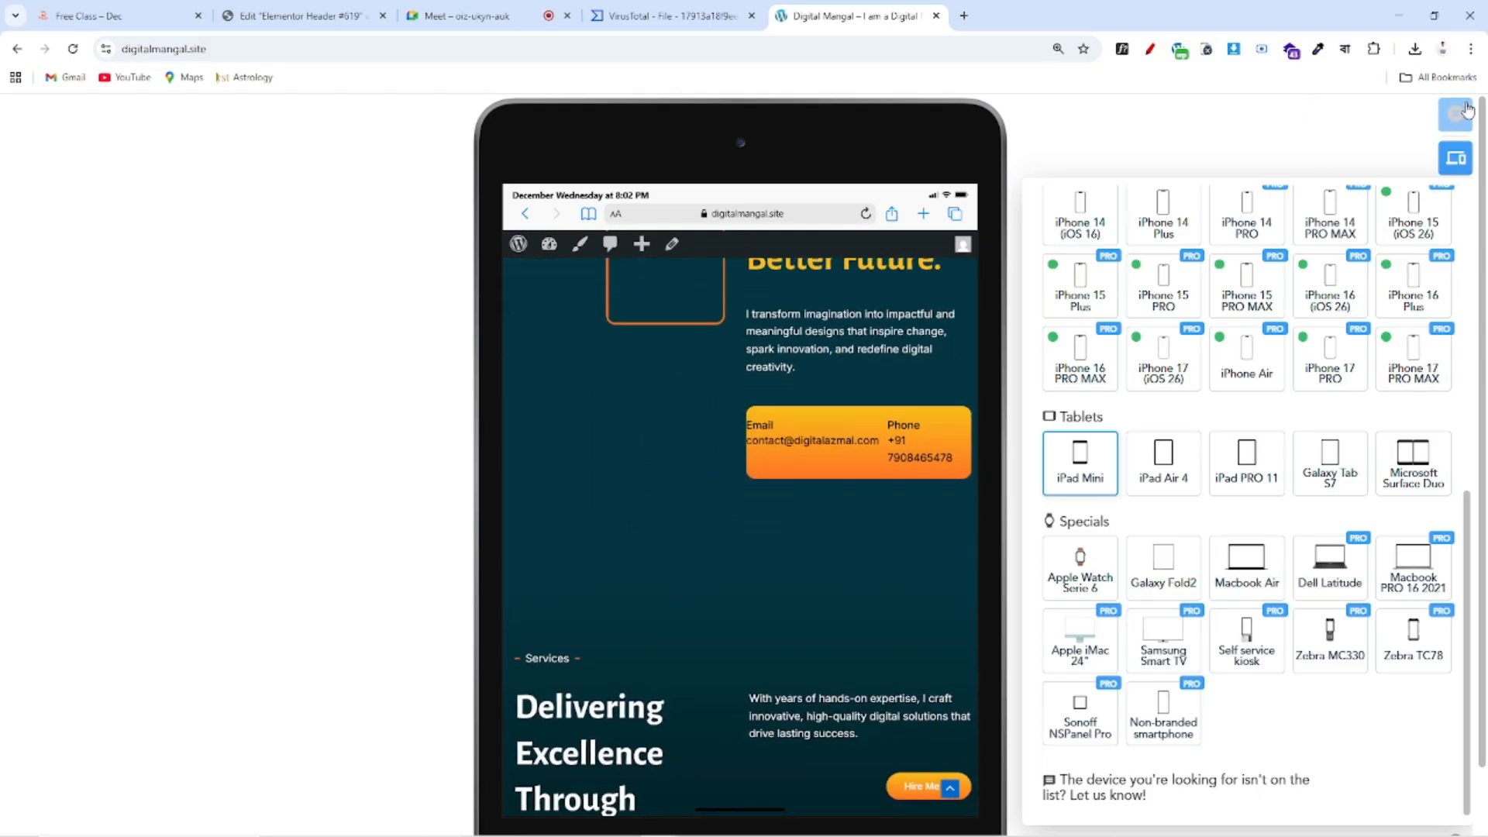
{"action": "left_click", "coordinate": [1465, 112]}
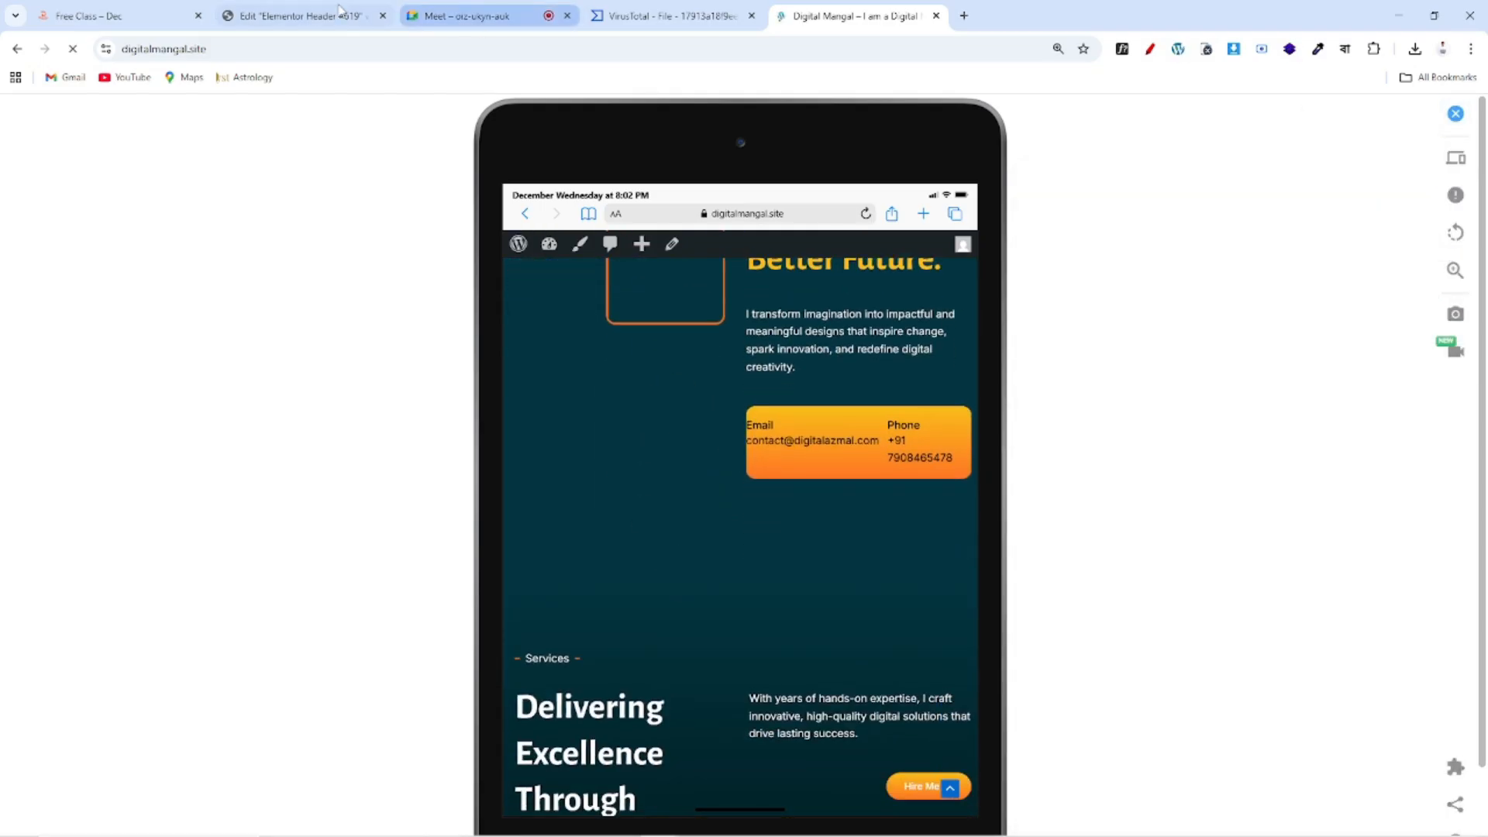
{"action": "left_click", "coordinate": [326, 16]}
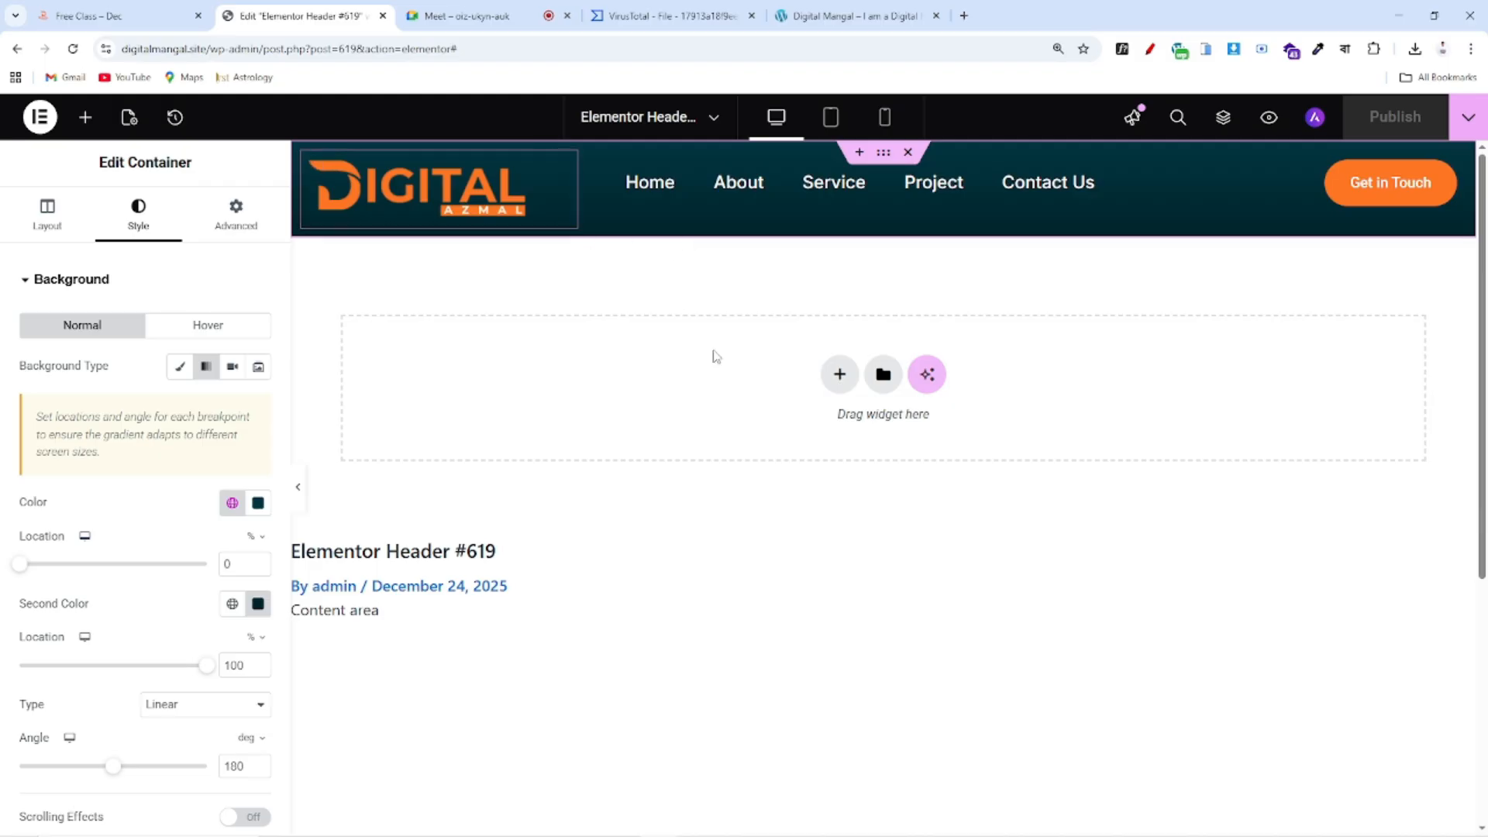
{"action": "left_click", "coordinate": [116, 16]}
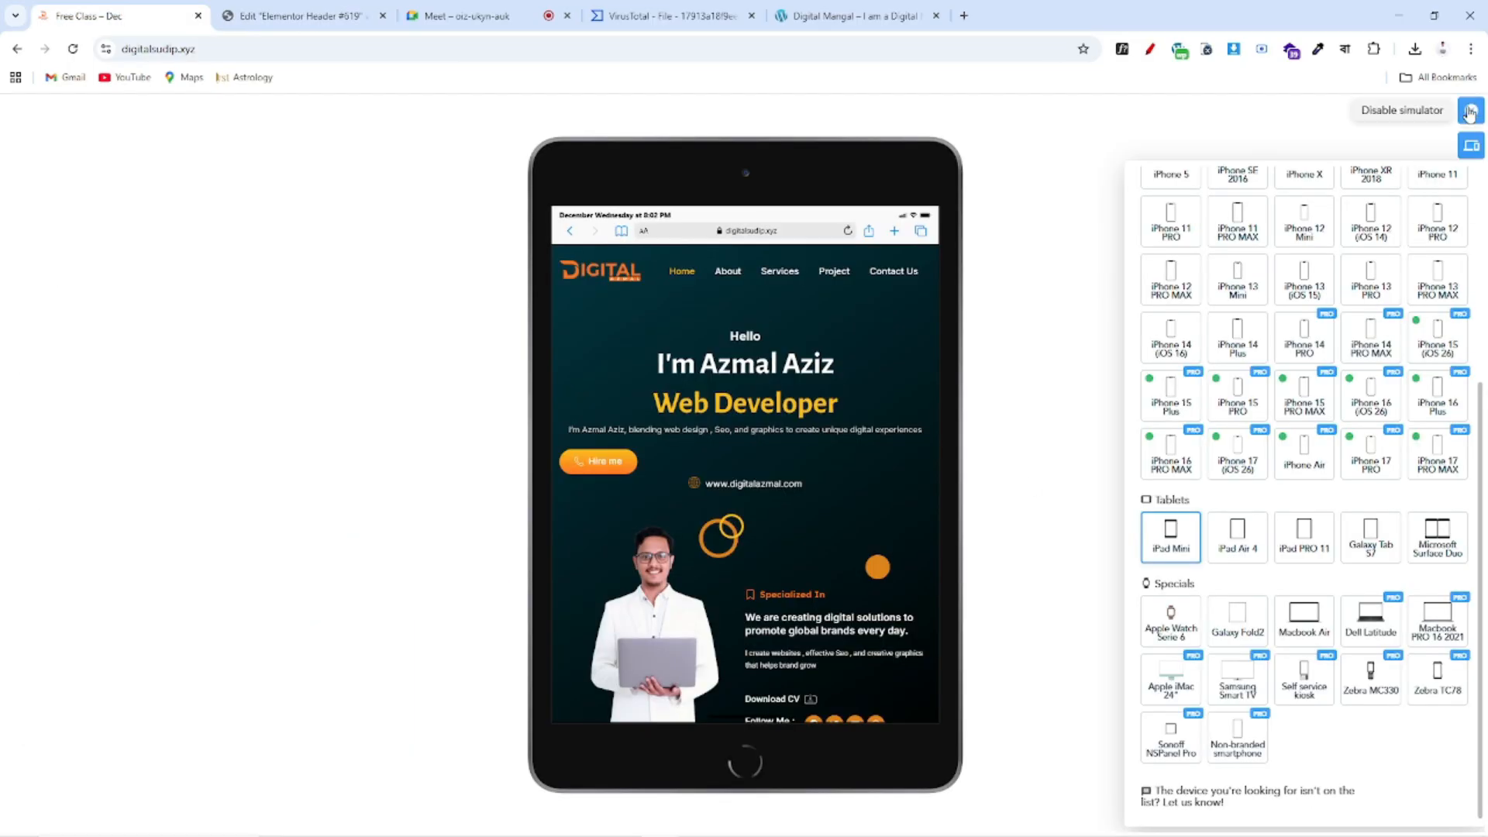
{"action": "left_click", "coordinate": [1470, 110]}
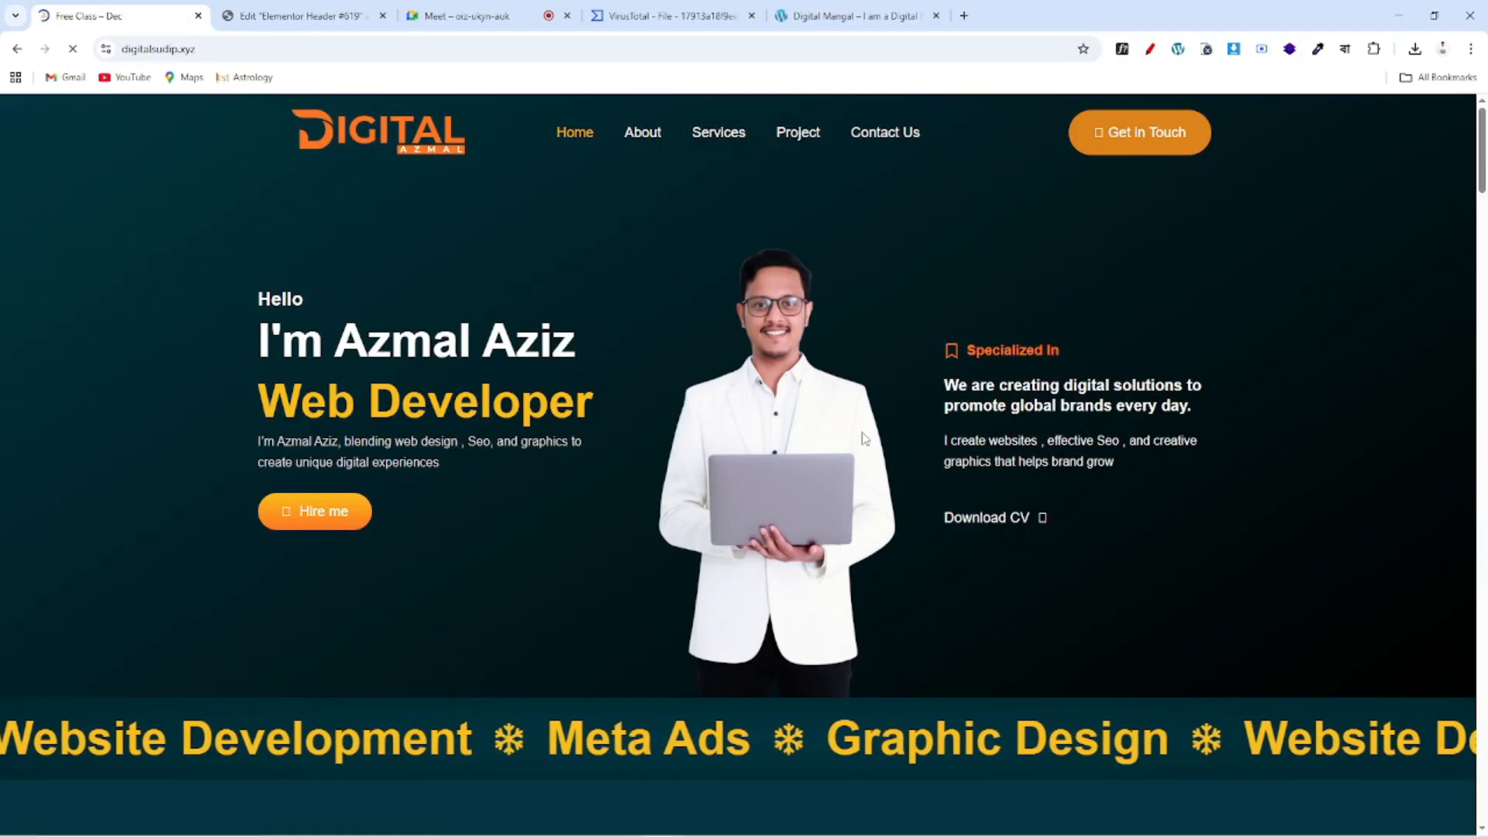
{"action": "scroll", "coordinate": [927, 434], "scroll_direction": "down", "scroll_amount": 10}
{"action": "scroll", "coordinate": [927, 434], "scroll_direction": "up", "scroll_amount": 10}
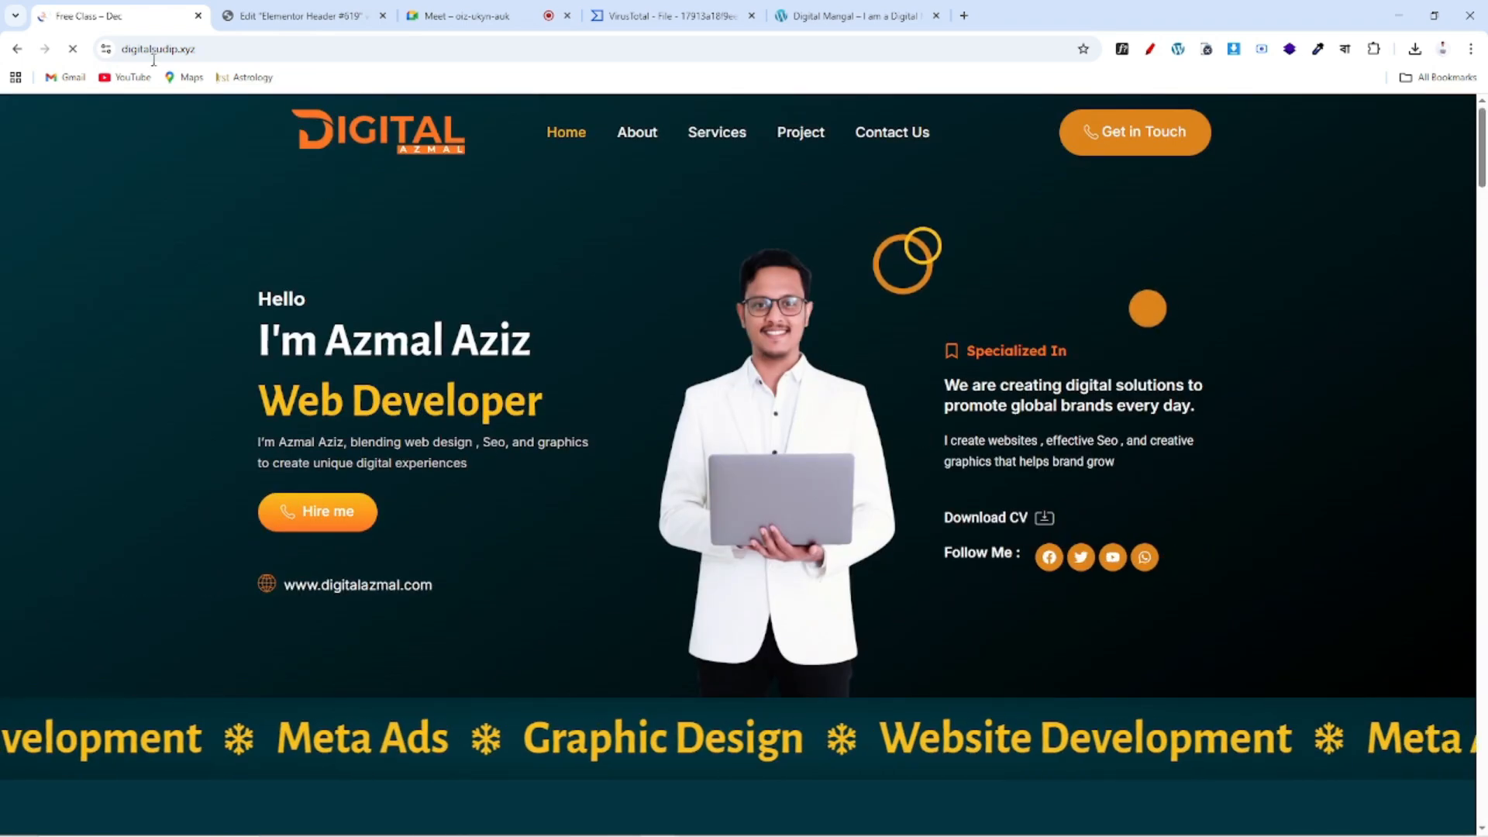
{"action": "left_click", "coordinate": [302, 15]}
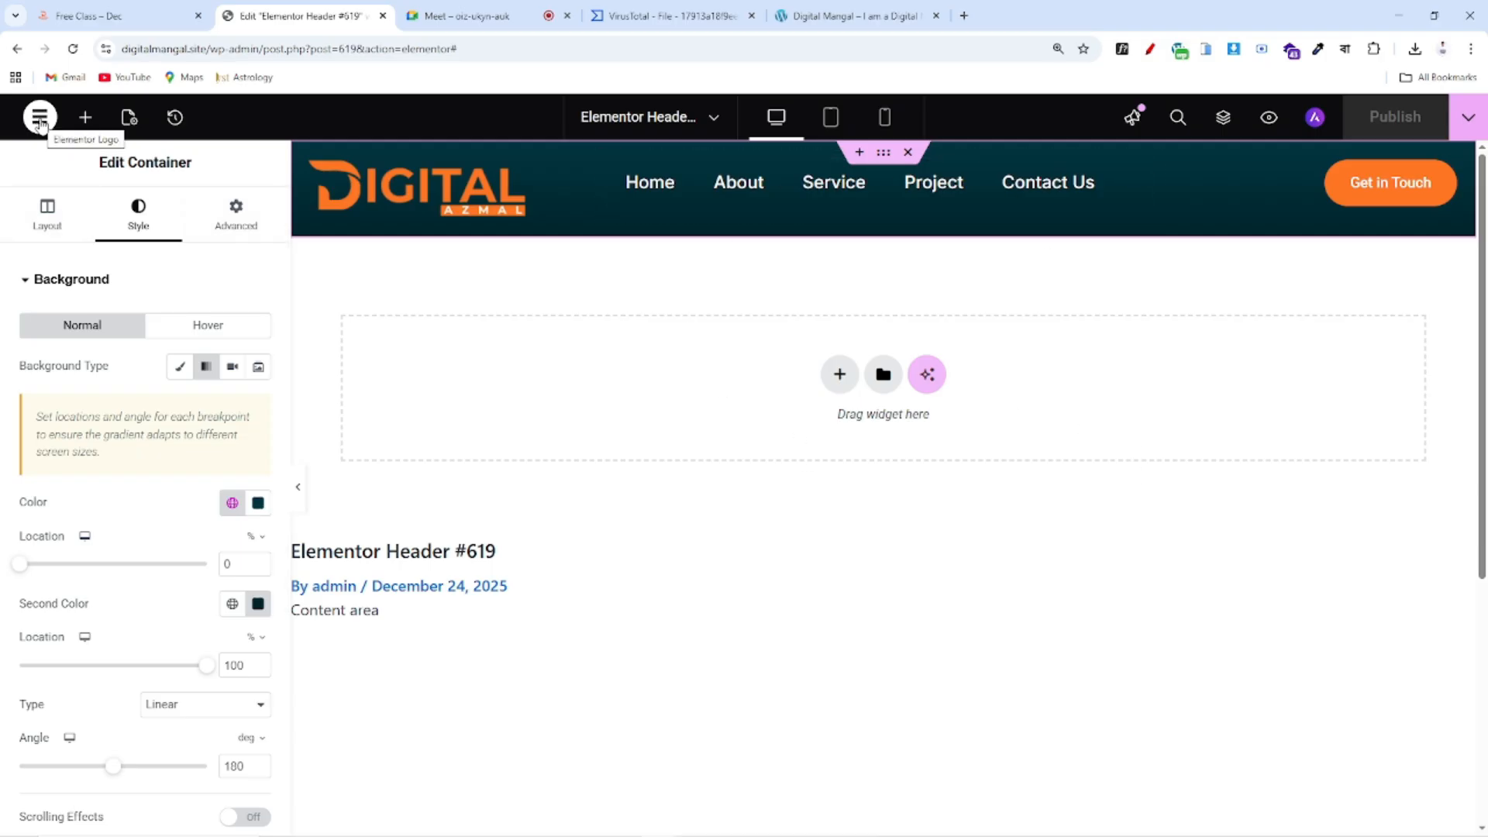
{"action": "left_click", "coordinate": [16, 52]}
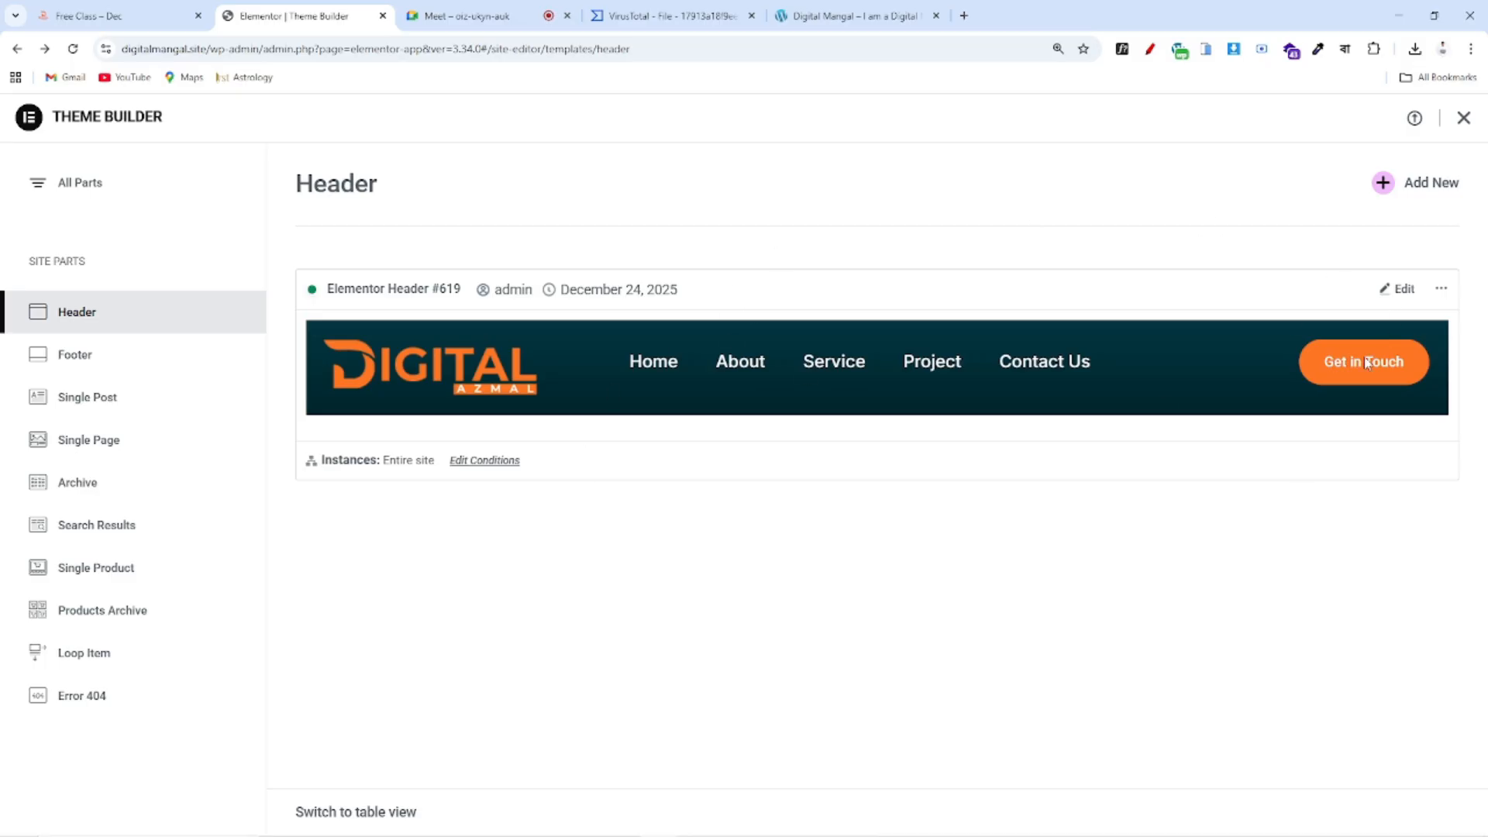
Under the Footer site part in Theme Builder, add a new footer template
{"action": "left_click", "coordinate": [75, 357]}
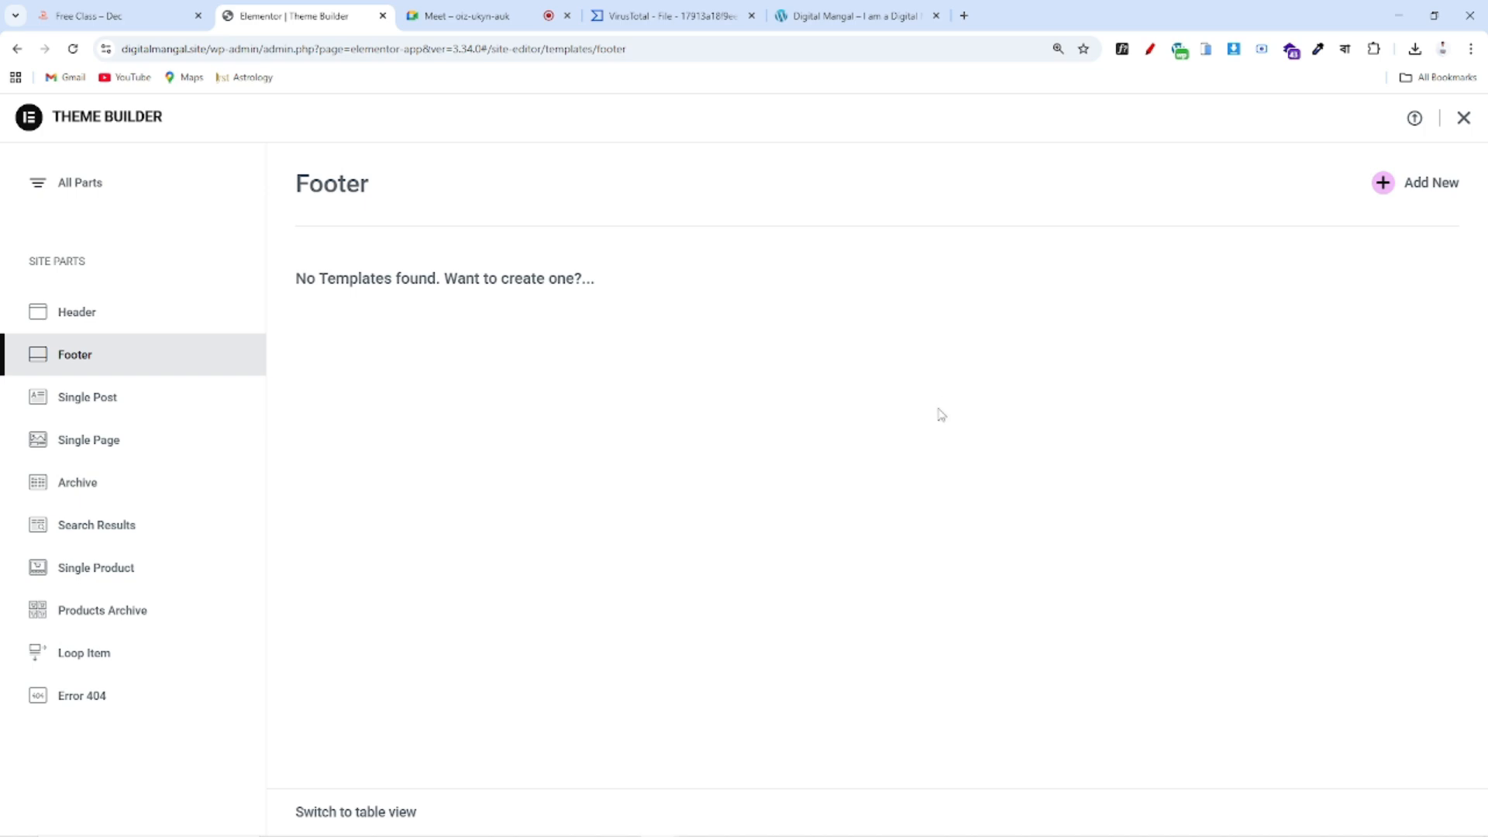
{"action": "left_click", "coordinate": [1429, 185]}
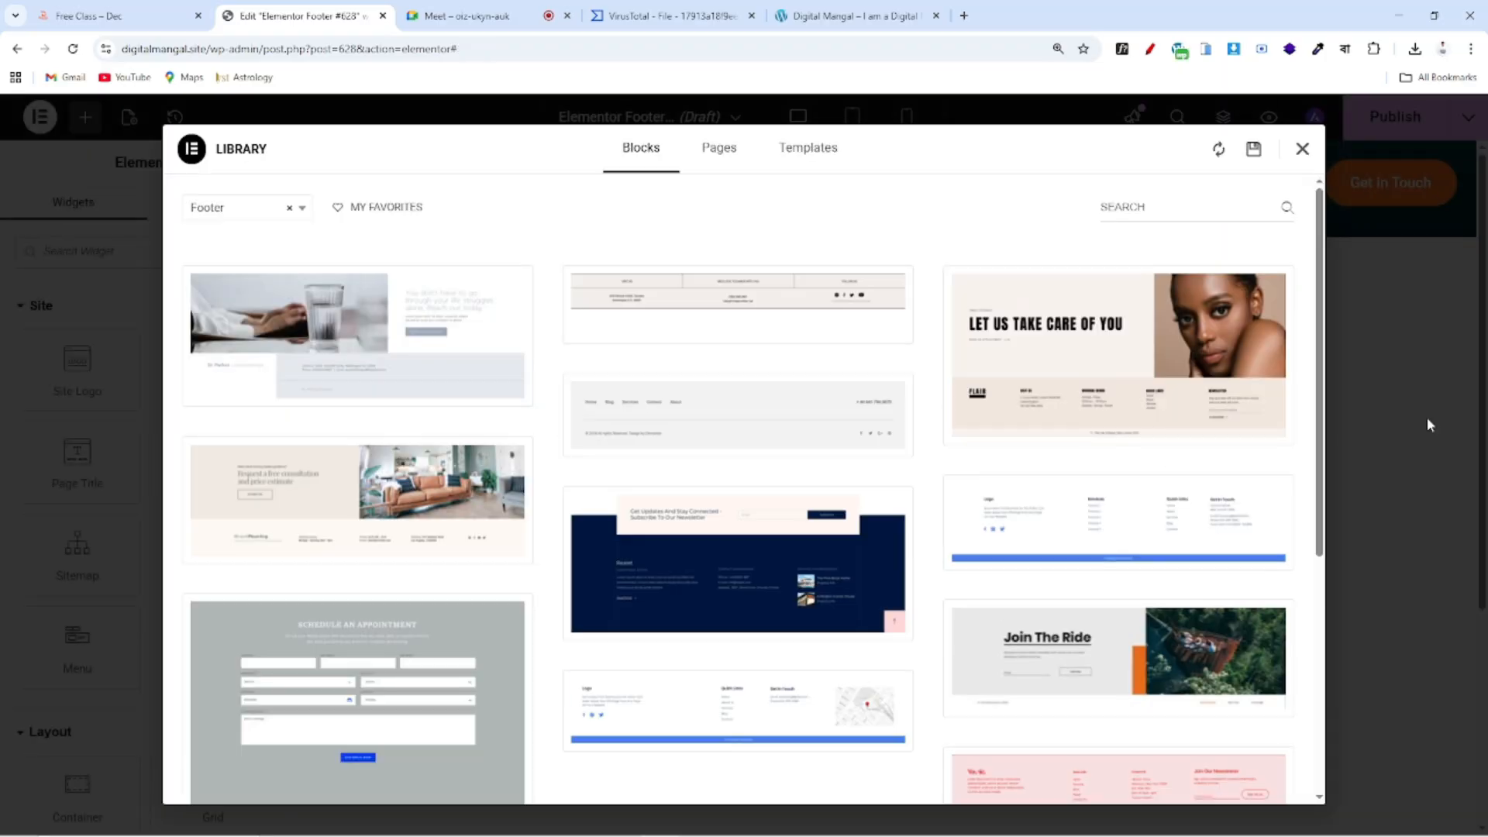
Close the template library, look over the empty Footer #628 canvas, and switch to the reference site tab
{"action": "left_click", "coordinate": [1302, 149]}
{"action": "scroll", "coordinate": [963, 514], "scroll_direction": "down", "scroll_amount": 3}
{"action": "scroll", "coordinate": [574, 469], "scroll_direction": "up", "scroll_amount": 3}
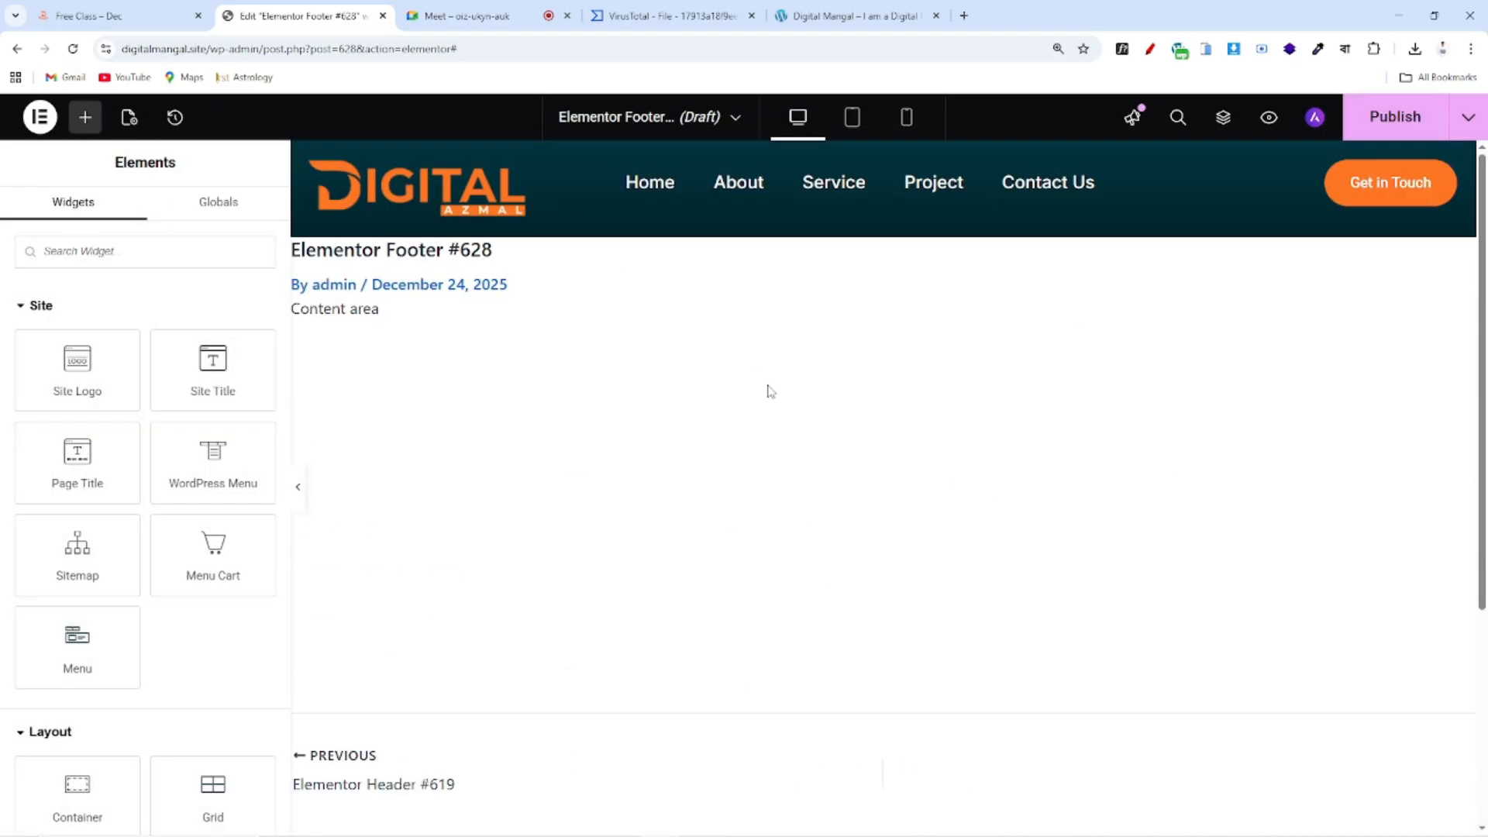
{"action": "scroll", "coordinate": [770, 390], "scroll_direction": "down", "scroll_amount": 4}
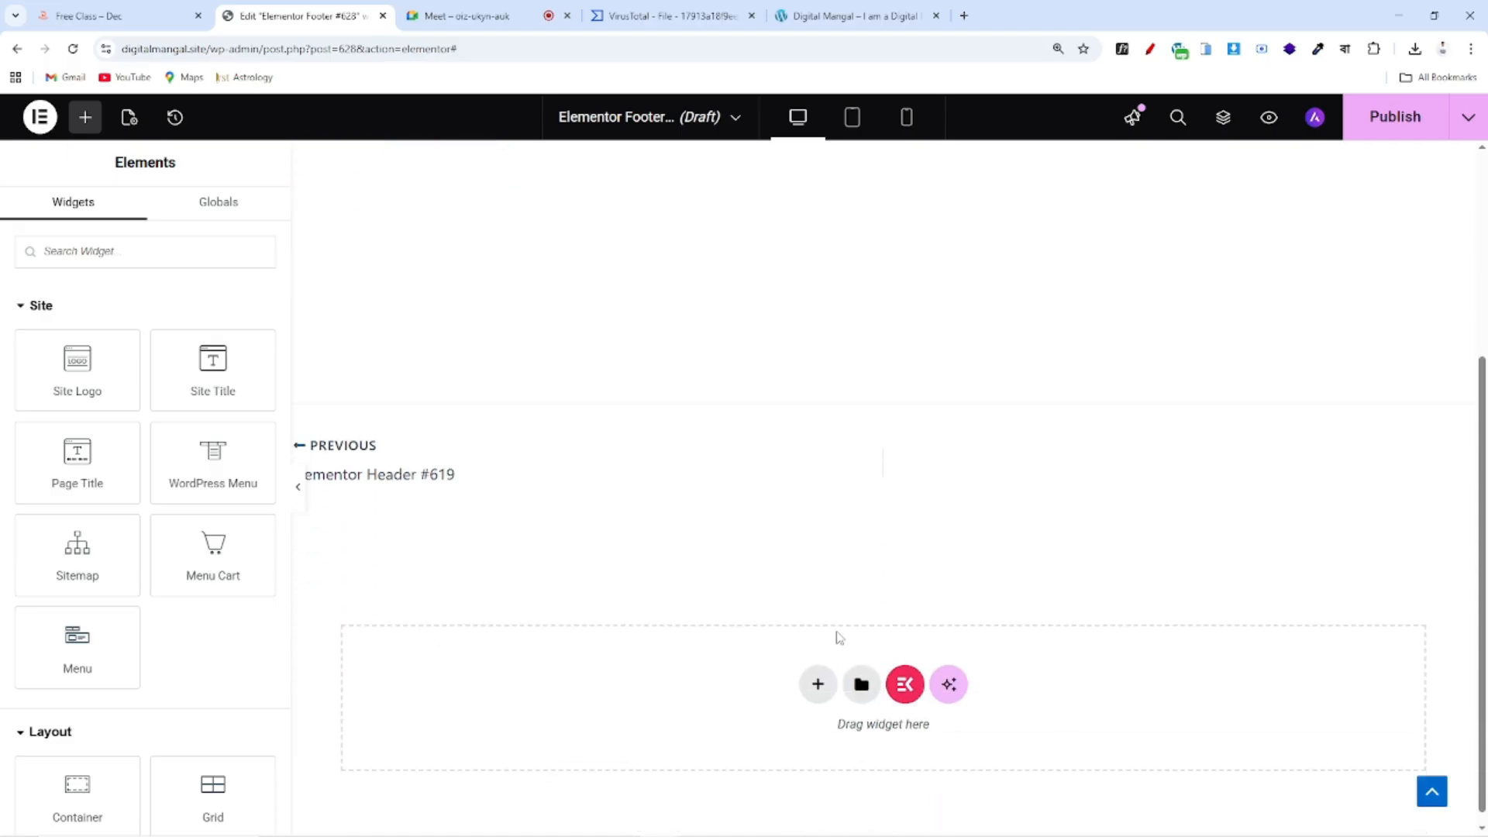
{"action": "scroll", "coordinate": [749, 624], "scroll_direction": "up", "scroll_amount": 4}
{"action": "scroll", "coordinate": [682, 651], "scroll_direction": "down", "scroll_amount": 4}
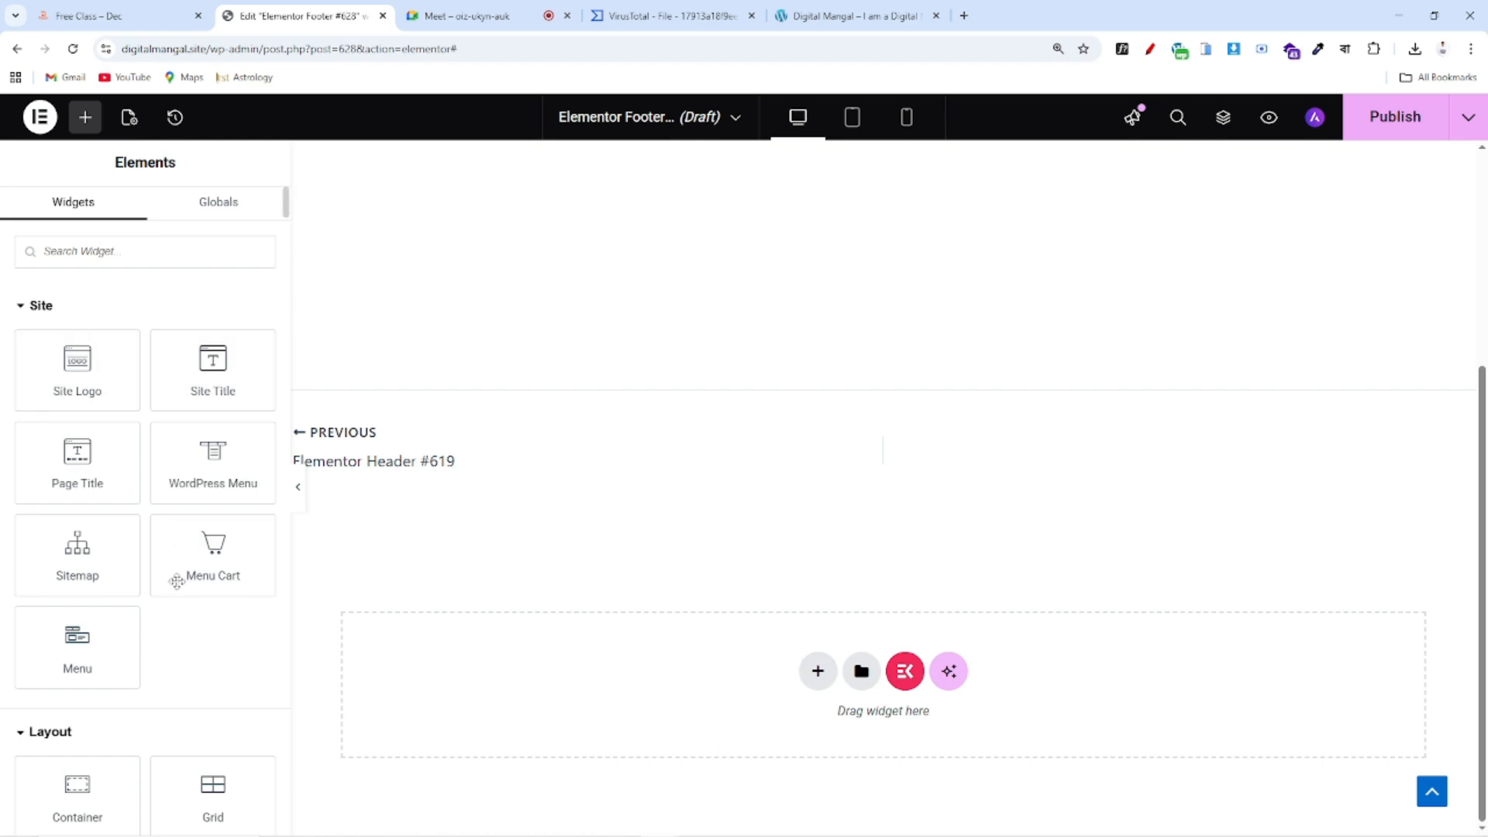
{"action": "left_click", "coordinate": [159, 11]}
Scroll to the reference footer and mark its top edge and logo block in red pen
{"action": "scroll", "coordinate": [1015, 430], "scroll_direction": "down", "scroll_amount": 5}
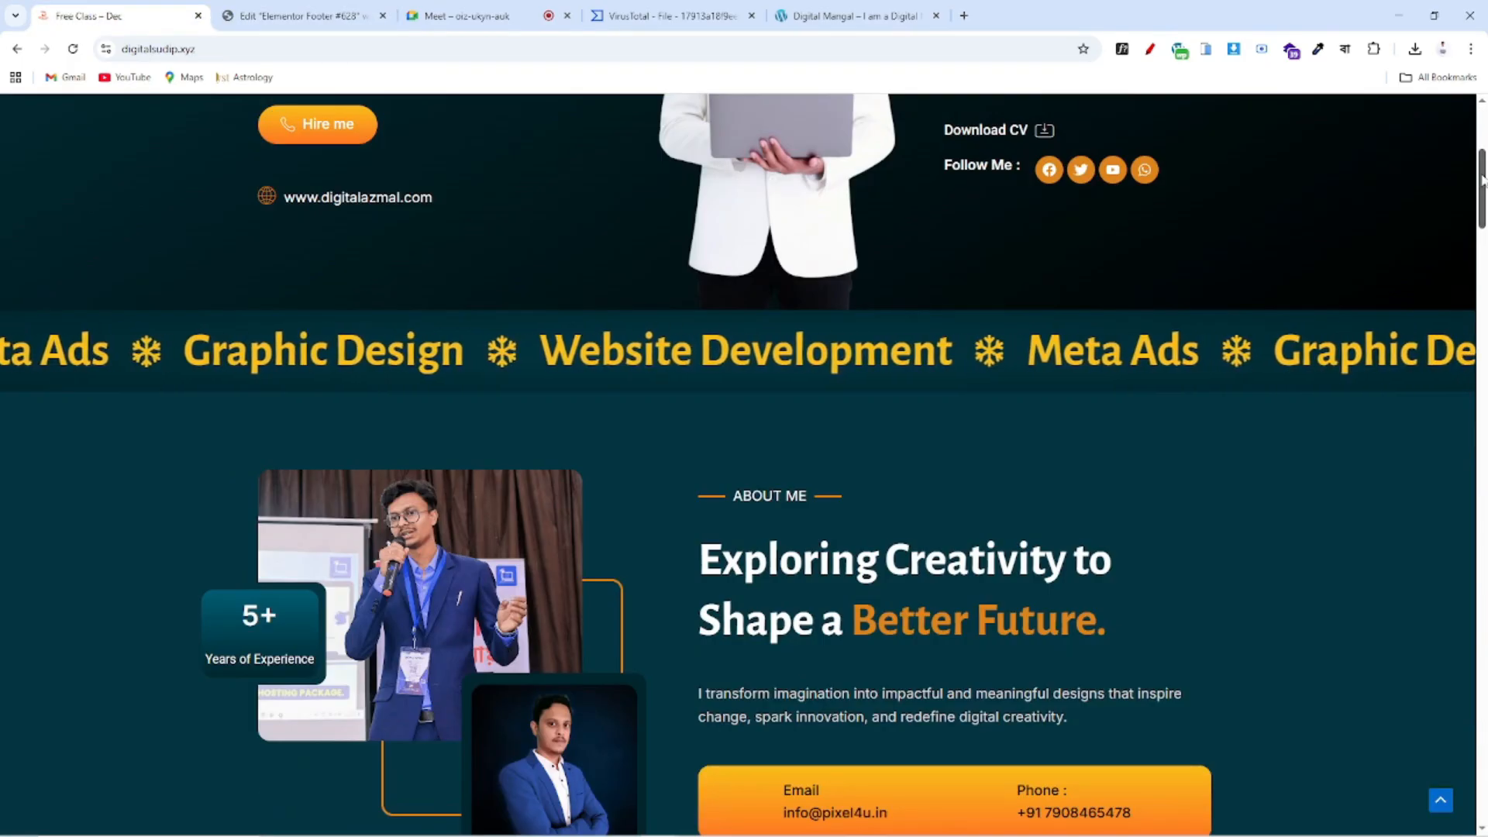
{"action": "scroll", "coordinate": [1484, 387], "scroll_direction": "down", "scroll_amount": 12}
{"action": "scroll", "coordinate": [1484, 388], "scroll_direction": "down", "scroll_amount": 15}
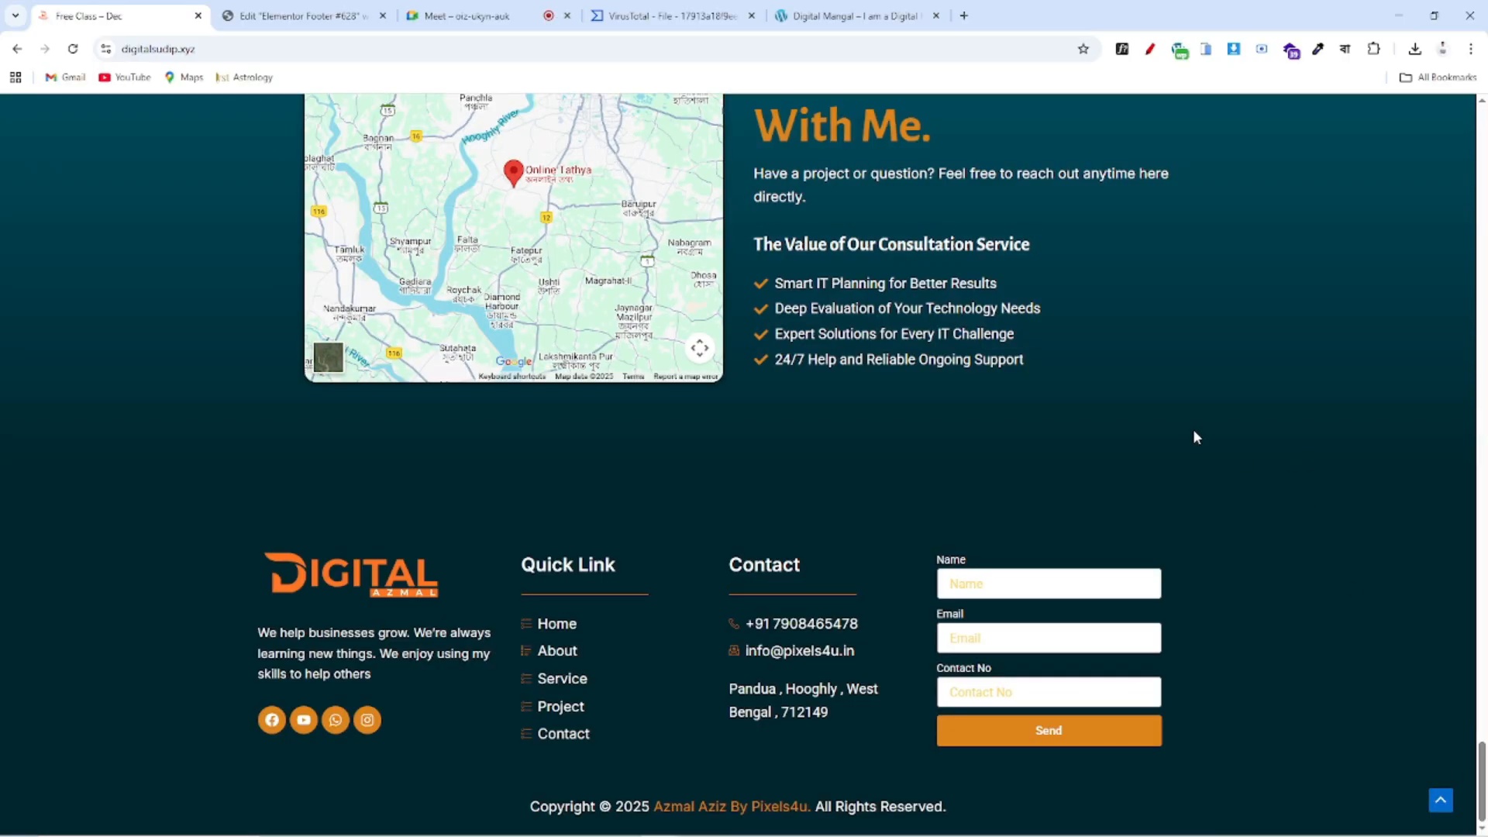
{"action": "left_click", "coordinate": [1149, 49]}
{"action": "mouse_move", "coordinate": [171, 548]}
{"action": "left_mouse_down"}
{"action": "mouse_move", "coordinate": [445, 548]}
{"action": "mouse_move", "coordinate": [481, 565]}
{"action": "left_mouse_up"}
{"action": "mouse_move", "coordinate": [231, 559]}
{"action": "left_mouse_down"}
{"action": "mouse_move", "coordinate": [232, 797]}
{"action": "mouse_move", "coordinate": [488, 783]}
{"action": "mouse_move", "coordinate": [483, 536]}
{"action": "left_mouse_up"}
{"action": "scroll", "coordinate": [1074, 413], "scroll_direction": "up", "scroll_amount": 10}
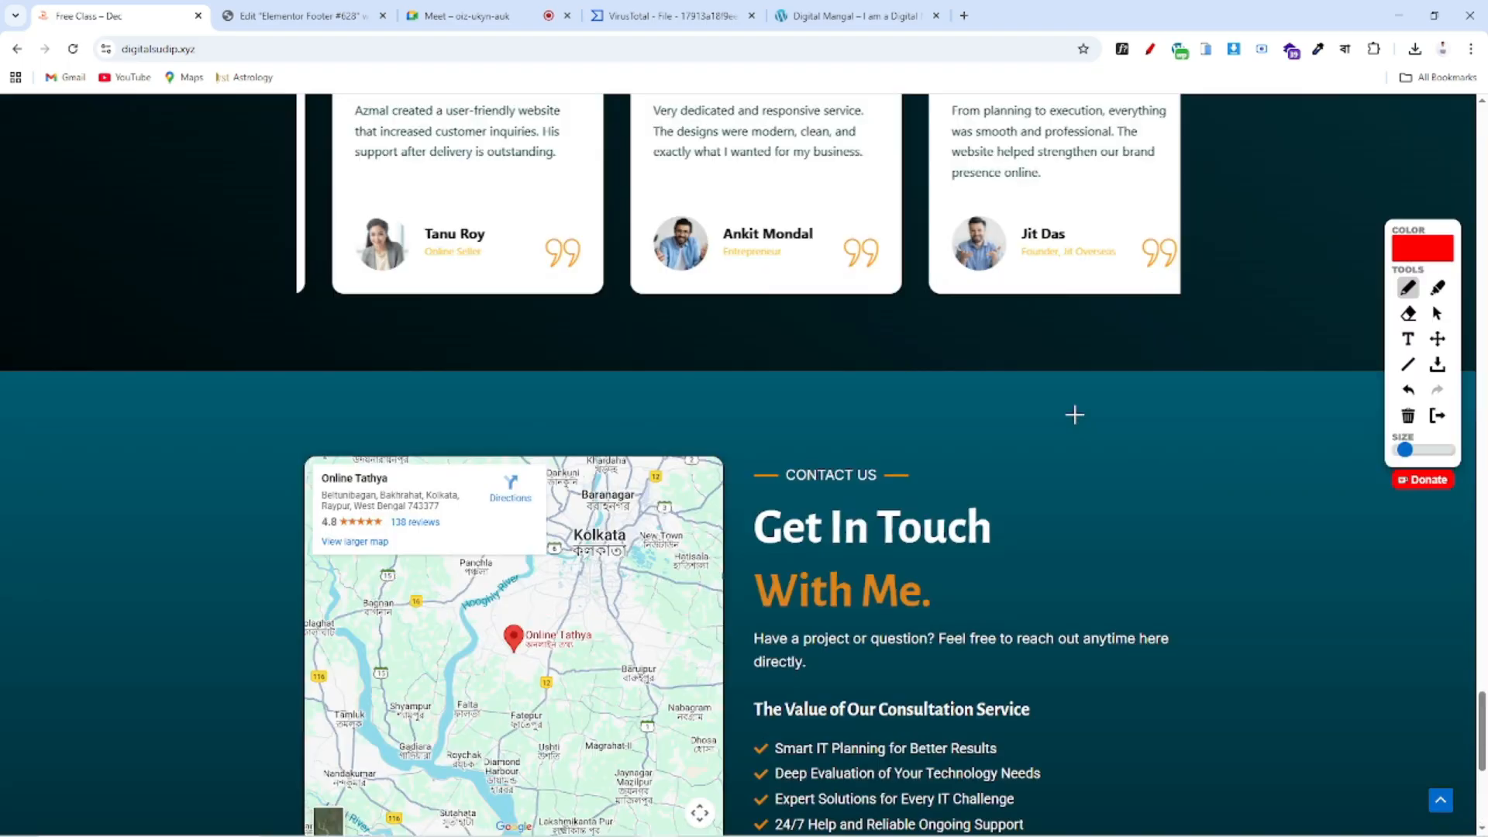
{"action": "scroll", "coordinate": [1074, 413], "scroll_direction": "up", "scroll_amount": 15}
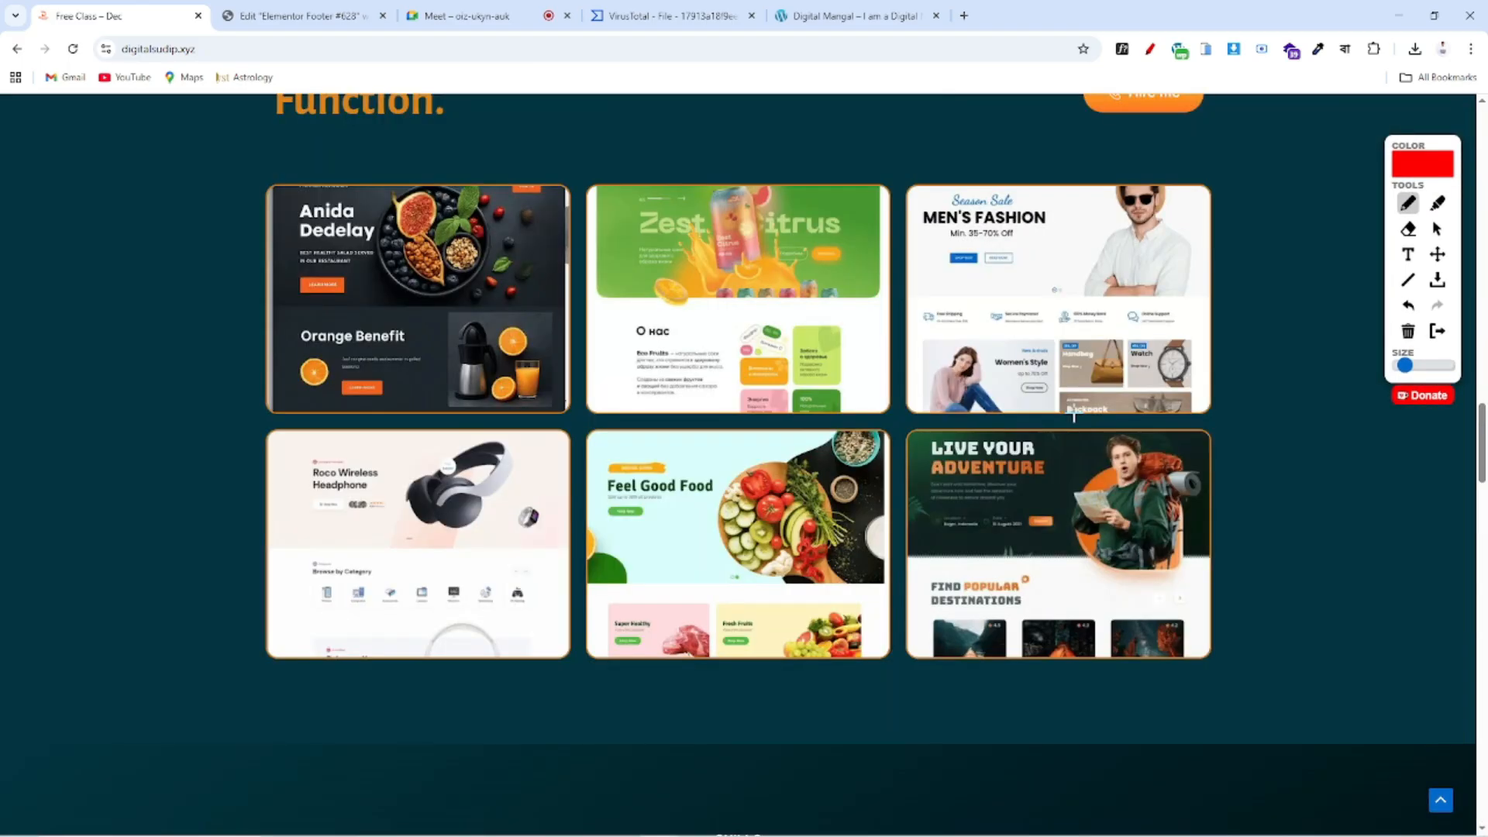
{"action": "scroll", "coordinate": [1074, 413], "scroll_direction": "up", "scroll_amount": 5}
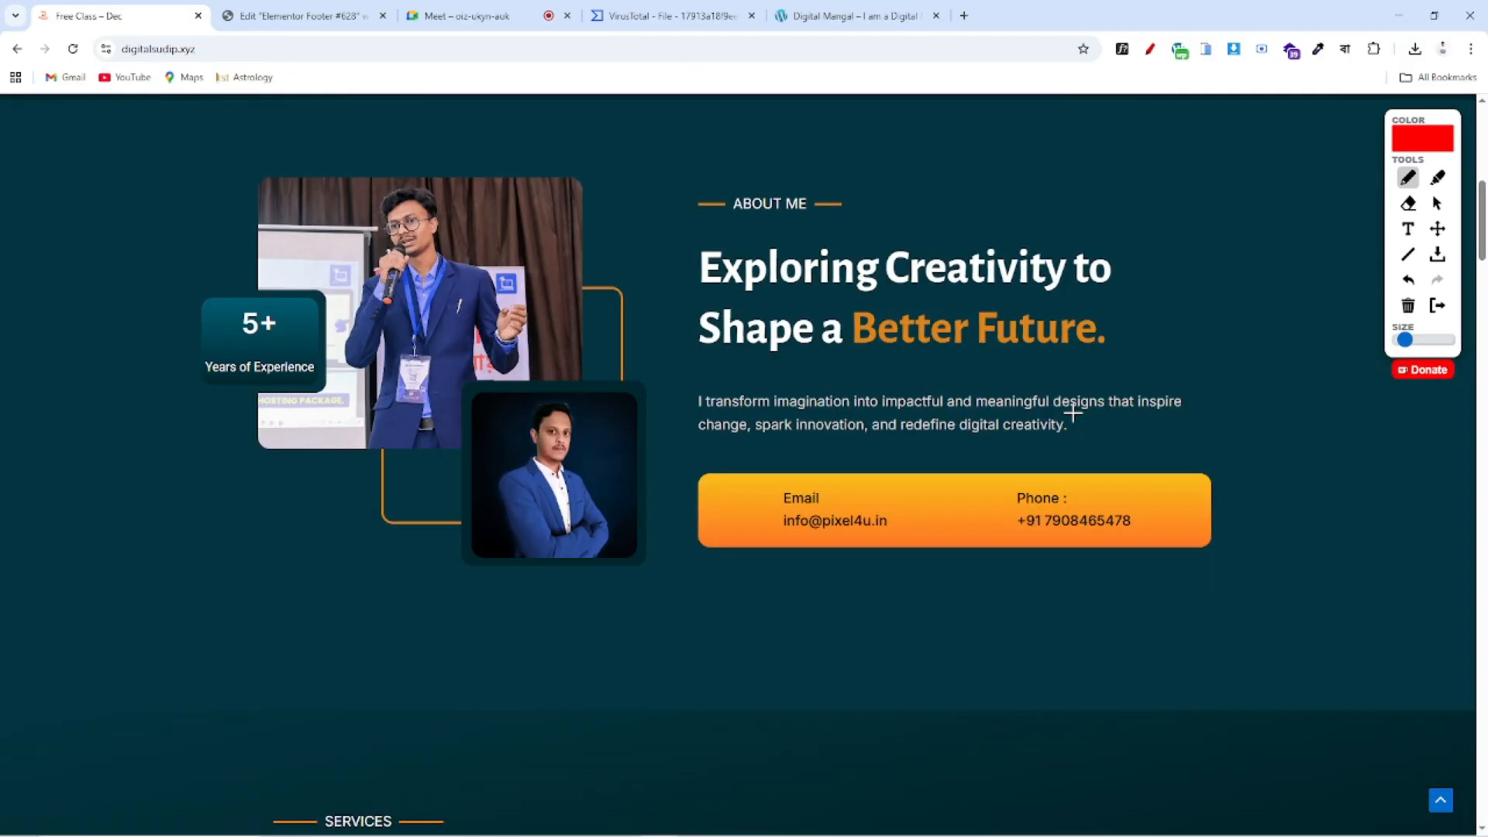
{"action": "scroll", "coordinate": [1072, 413], "scroll_direction": "up", "scroll_amount": 5}
{"action": "left_click_drag", "start_coordinate": [1035, 589], "coordinate": [973, 578]}
{"action": "scroll", "coordinate": [1120, 538], "scroll_direction": "down", "scroll_amount": 18}
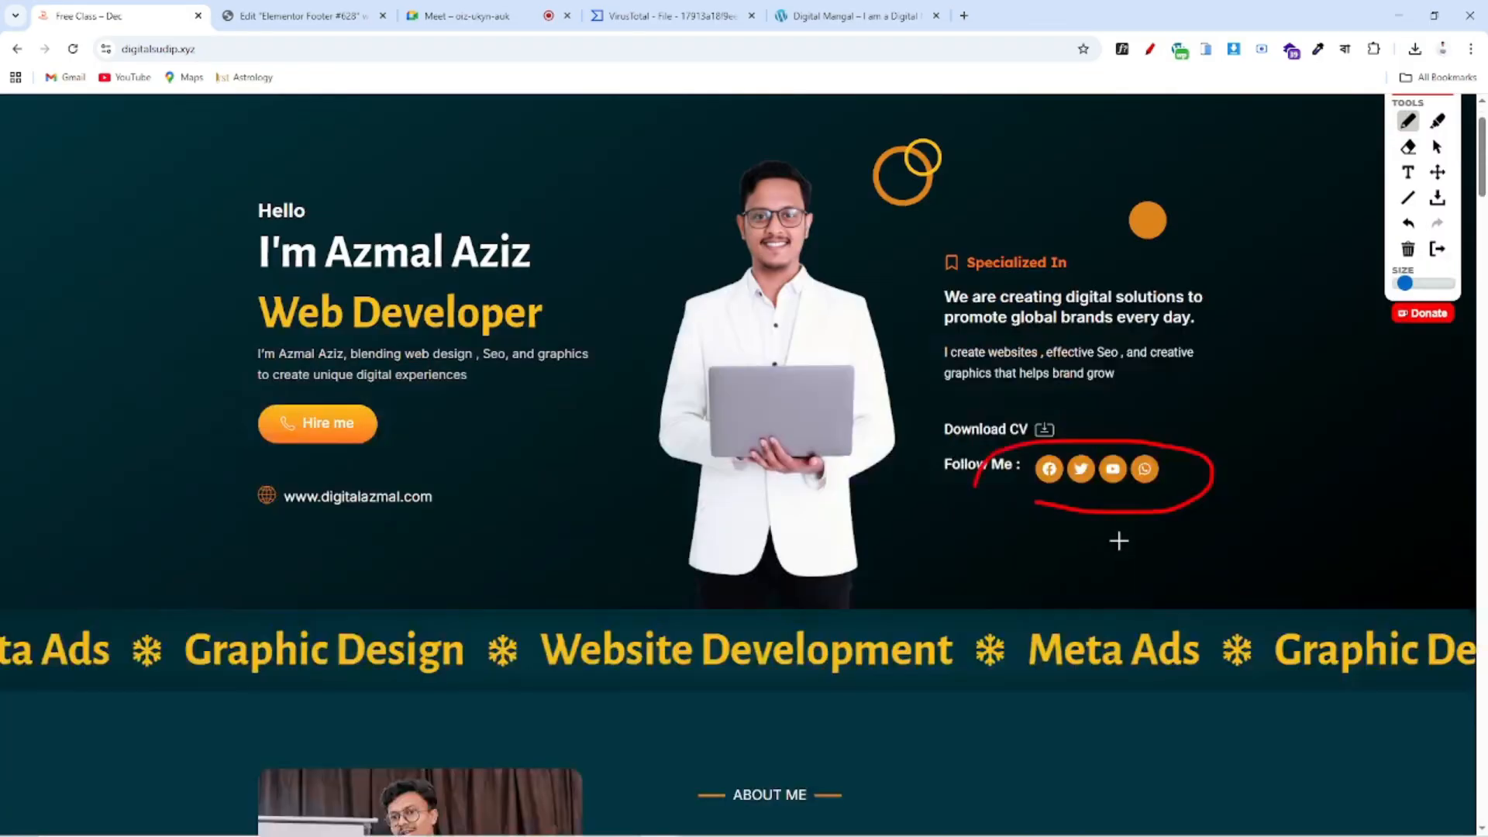
{"action": "scroll", "coordinate": [1122, 537], "scroll_direction": "down", "scroll_amount": 20}
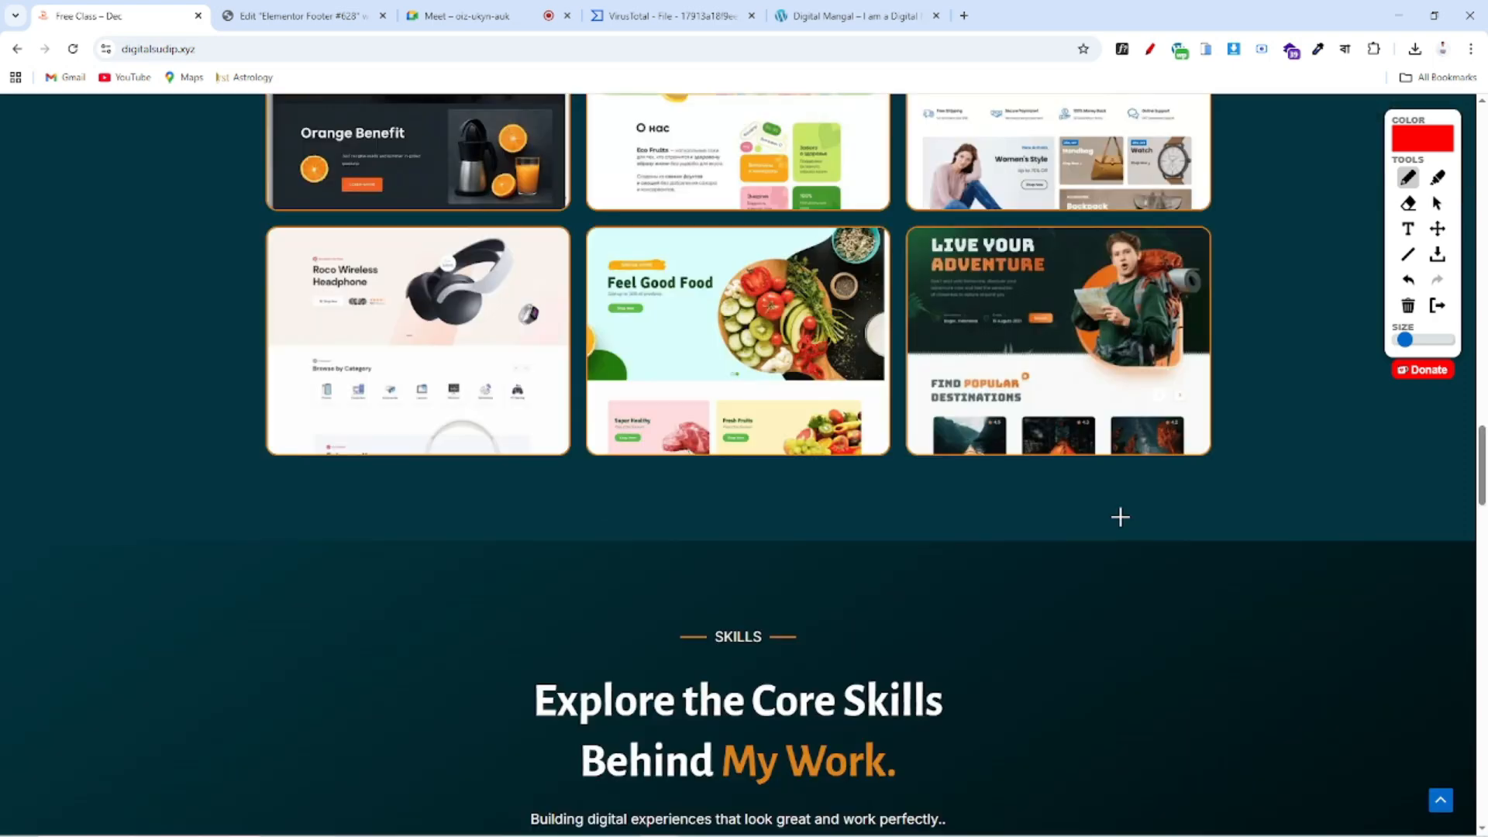
{"action": "scroll", "coordinate": [1116, 473], "scroll_direction": "down", "scroll_amount": 15}
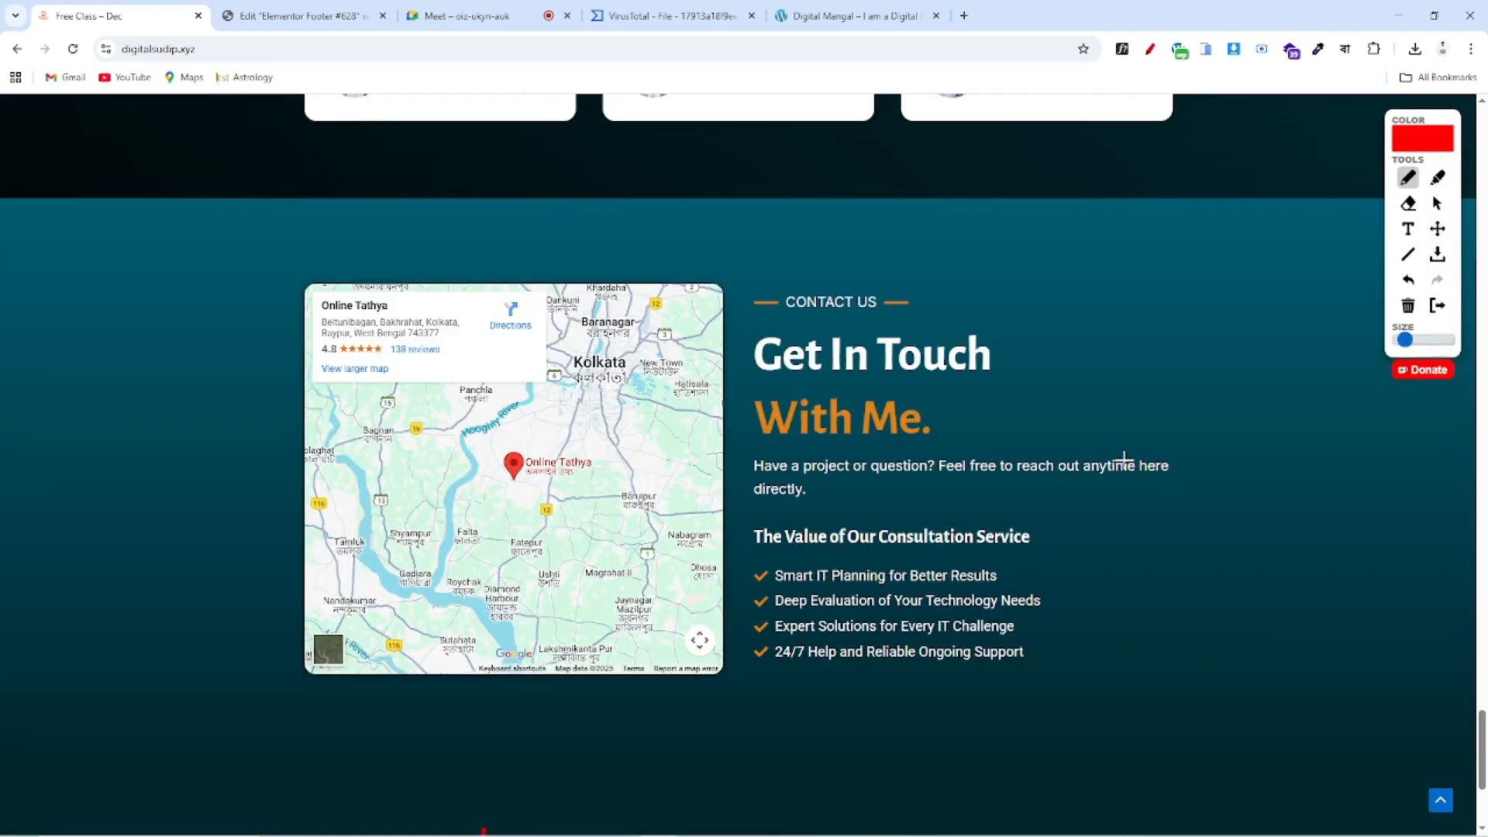
Mark the Quick Link column, Contact column, contact form and bottom edge, then return to the editor
{"action": "mouse_move", "coordinate": [513, 527]}
{"action": "left_mouse_down"}
{"action": "mouse_move", "coordinate": [715, 585]}
{"action": "mouse_move", "coordinate": [675, 786]}
{"action": "mouse_move", "coordinate": [523, 777]}
{"action": "mouse_move", "coordinate": [534, 642]}
{"action": "left_mouse_up"}
{"action": "left_click_drag", "start_coordinate": [671, 638], "coordinate": [701, 590]}
{"action": "left_click_drag", "start_coordinate": [609, 657], "coordinate": [718, 587]}
{"action": "left_click_drag", "start_coordinate": [637, 732], "coordinate": [708, 669]}
{"action": "mouse_move", "coordinate": [835, 534]}
{"action": "left_mouse_down"}
{"action": "mouse_move", "coordinate": [891, 554]}
{"action": "mouse_move", "coordinate": [942, 755]}
{"action": "left_mouse_up"}
{"action": "mouse_move", "coordinate": [911, 521]}
{"action": "left_mouse_down"}
{"action": "mouse_move", "coordinate": [1189, 697]}
{"action": "mouse_move", "coordinate": [907, 783]}
{"action": "left_mouse_up"}
{"action": "left_click_drag", "start_coordinate": [410, 813], "coordinate": [1048, 828]}
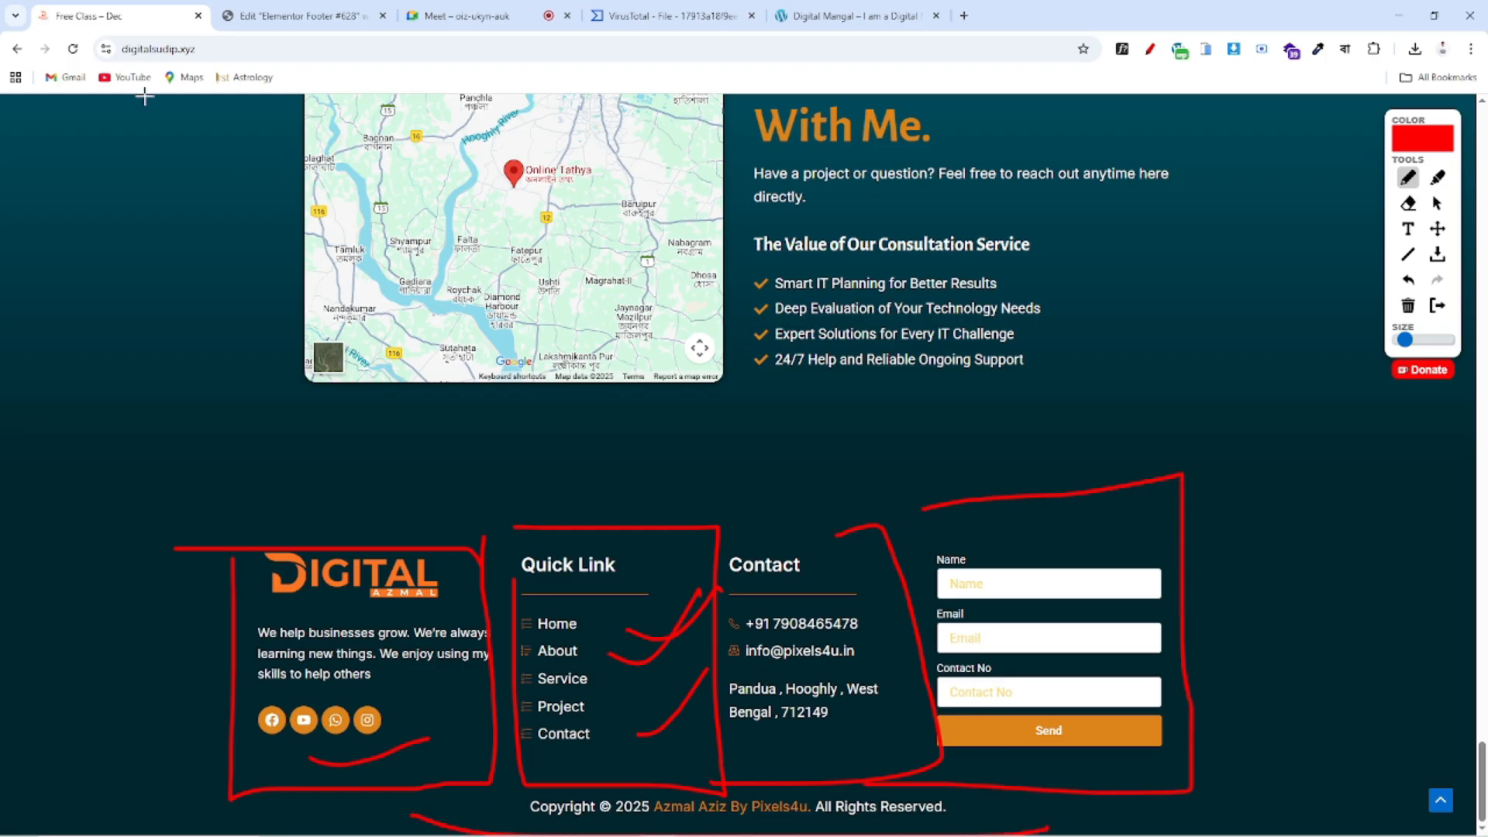
{"action": "left_click", "coordinate": [302, 15]}
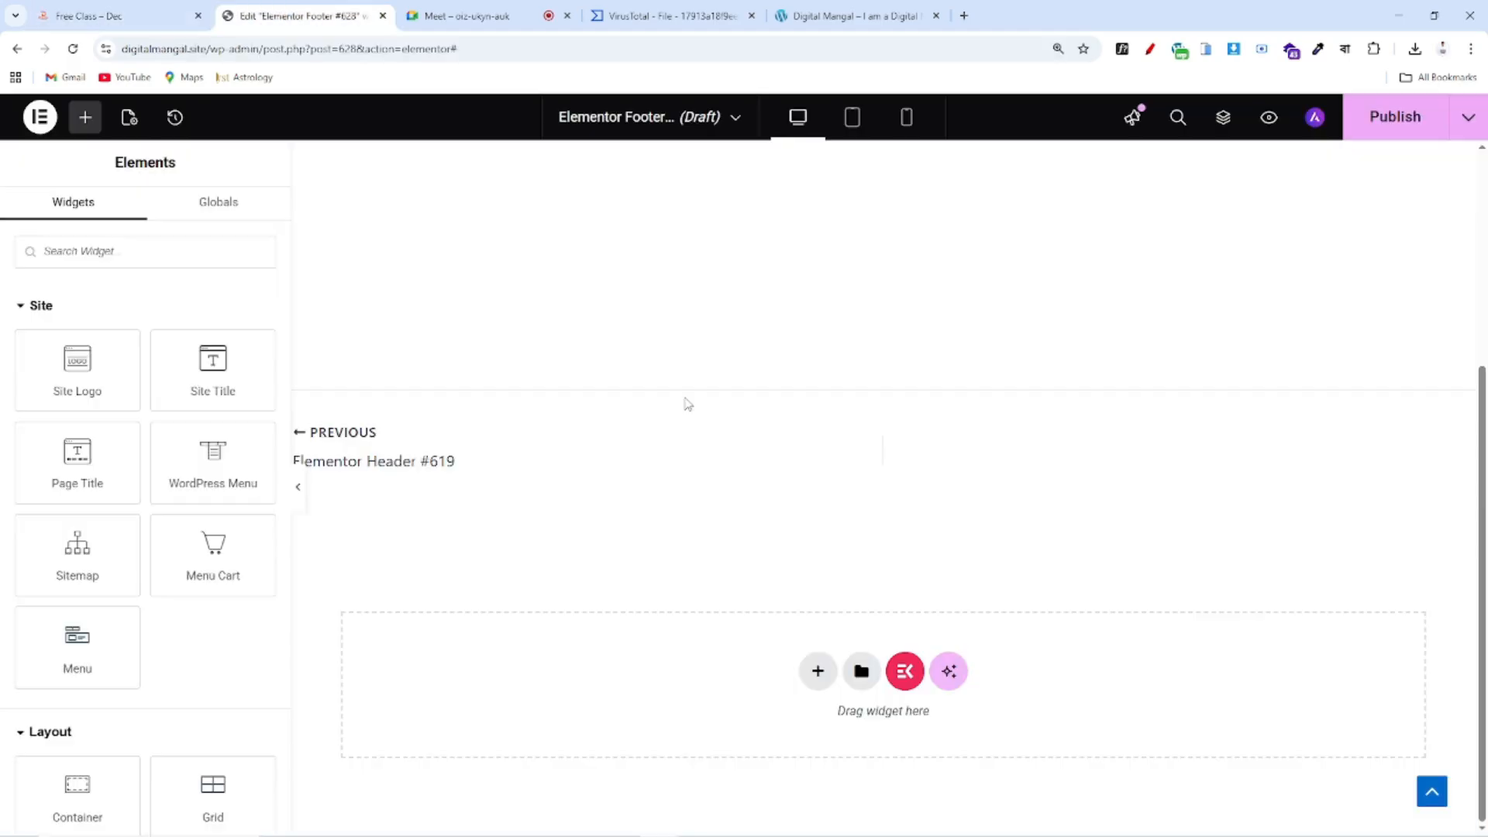
Add a single-column flexbox container to the footer
{"action": "left_click", "coordinate": [817, 672]}
{"action": "left_click", "coordinate": [820, 728]}
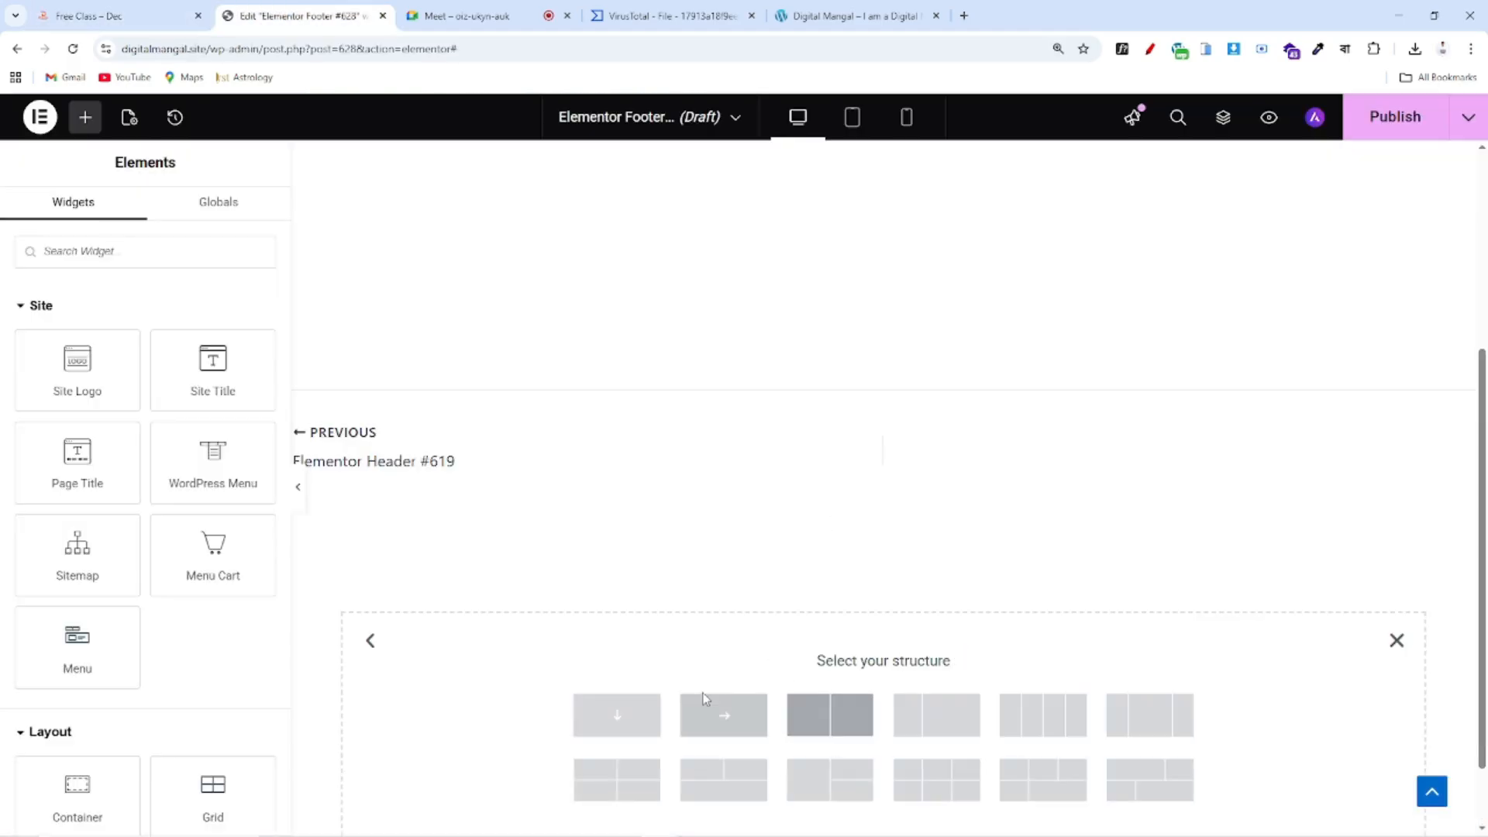
{"action": "left_click", "coordinate": [618, 716]}
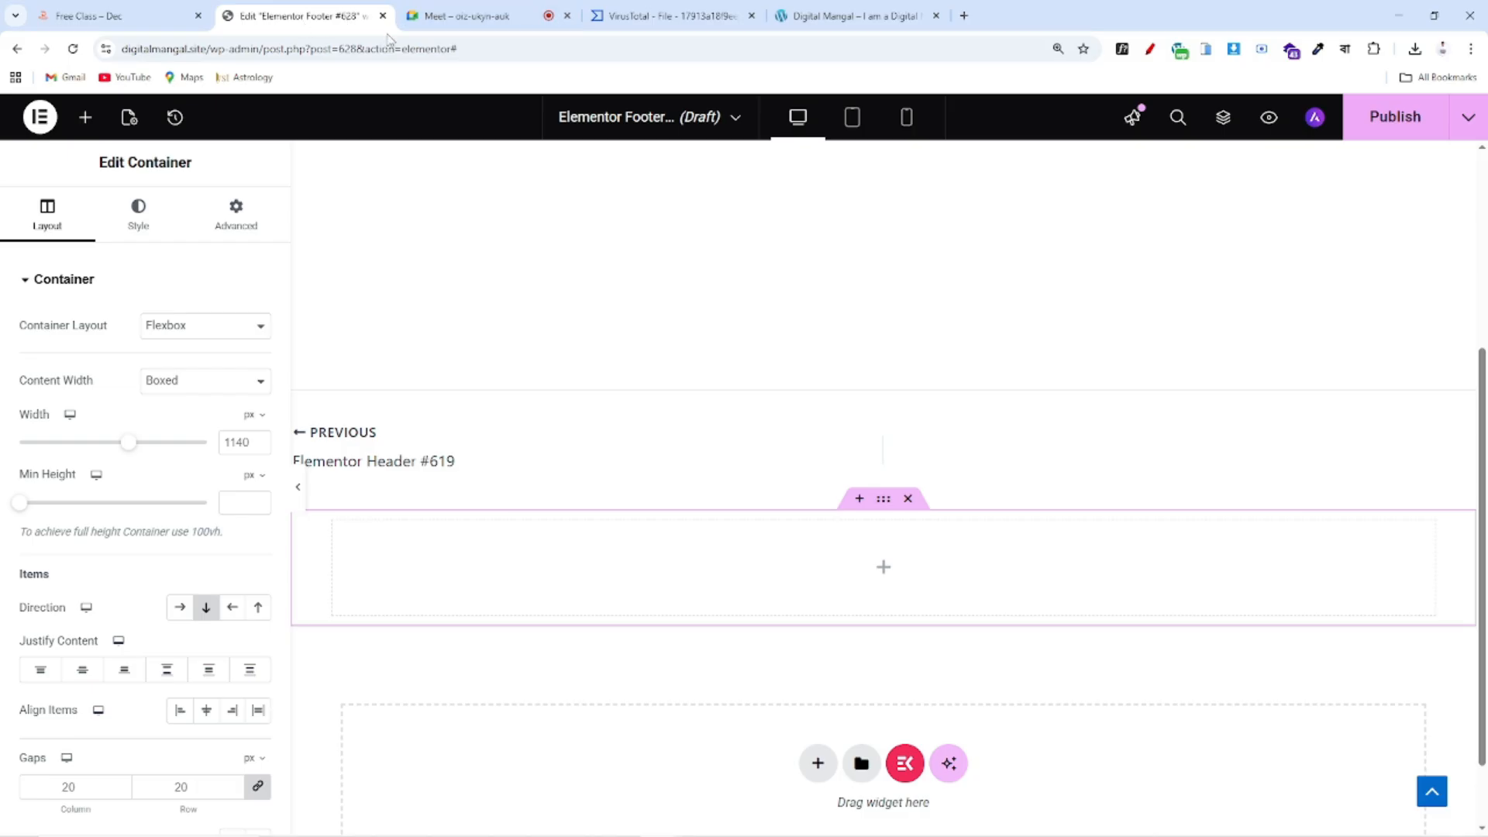
{"action": "left_click", "coordinate": [155, 21]}
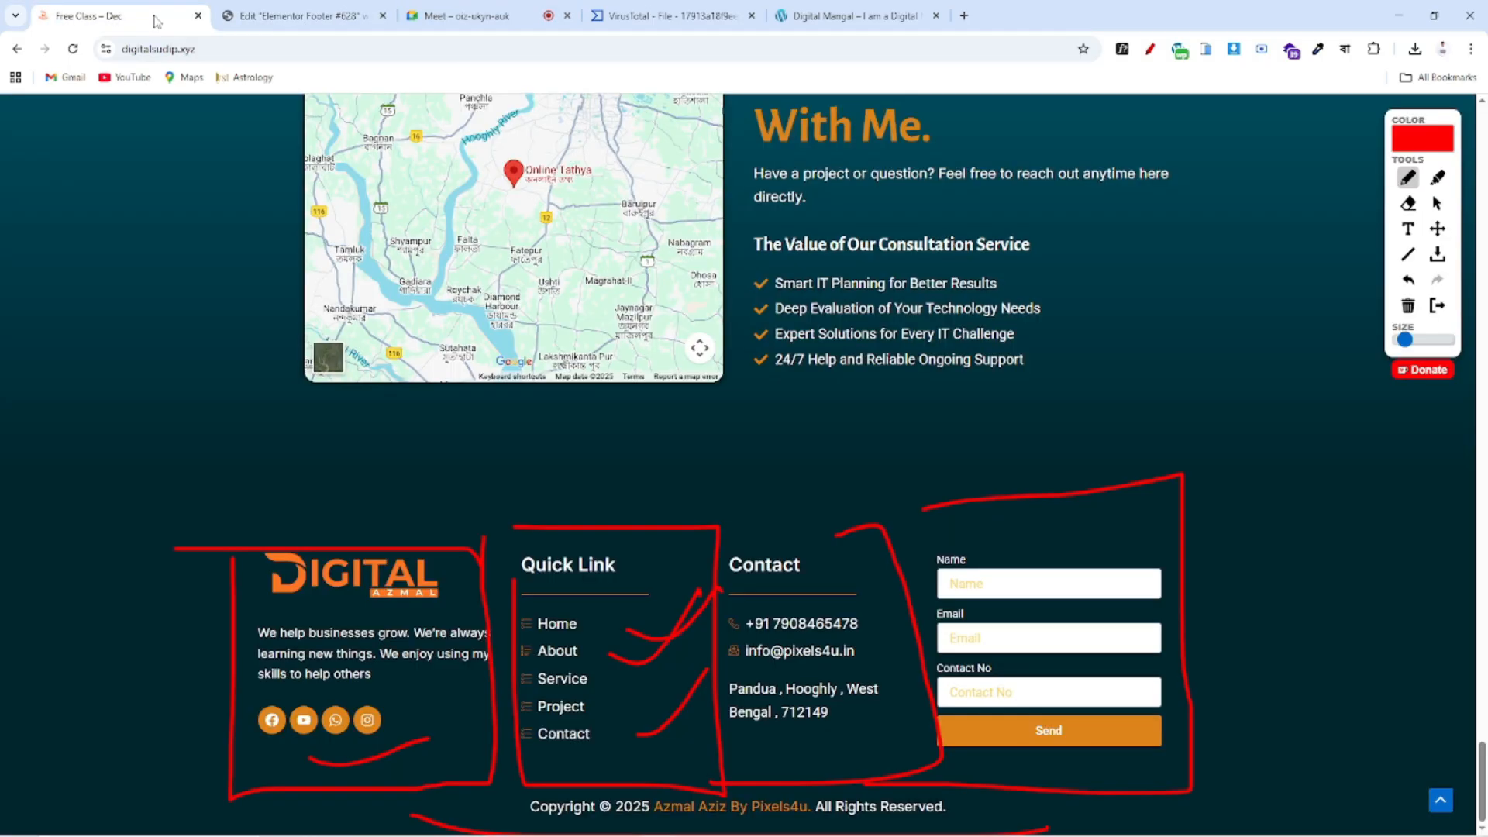
{"action": "left_click", "coordinate": [263, 19]}
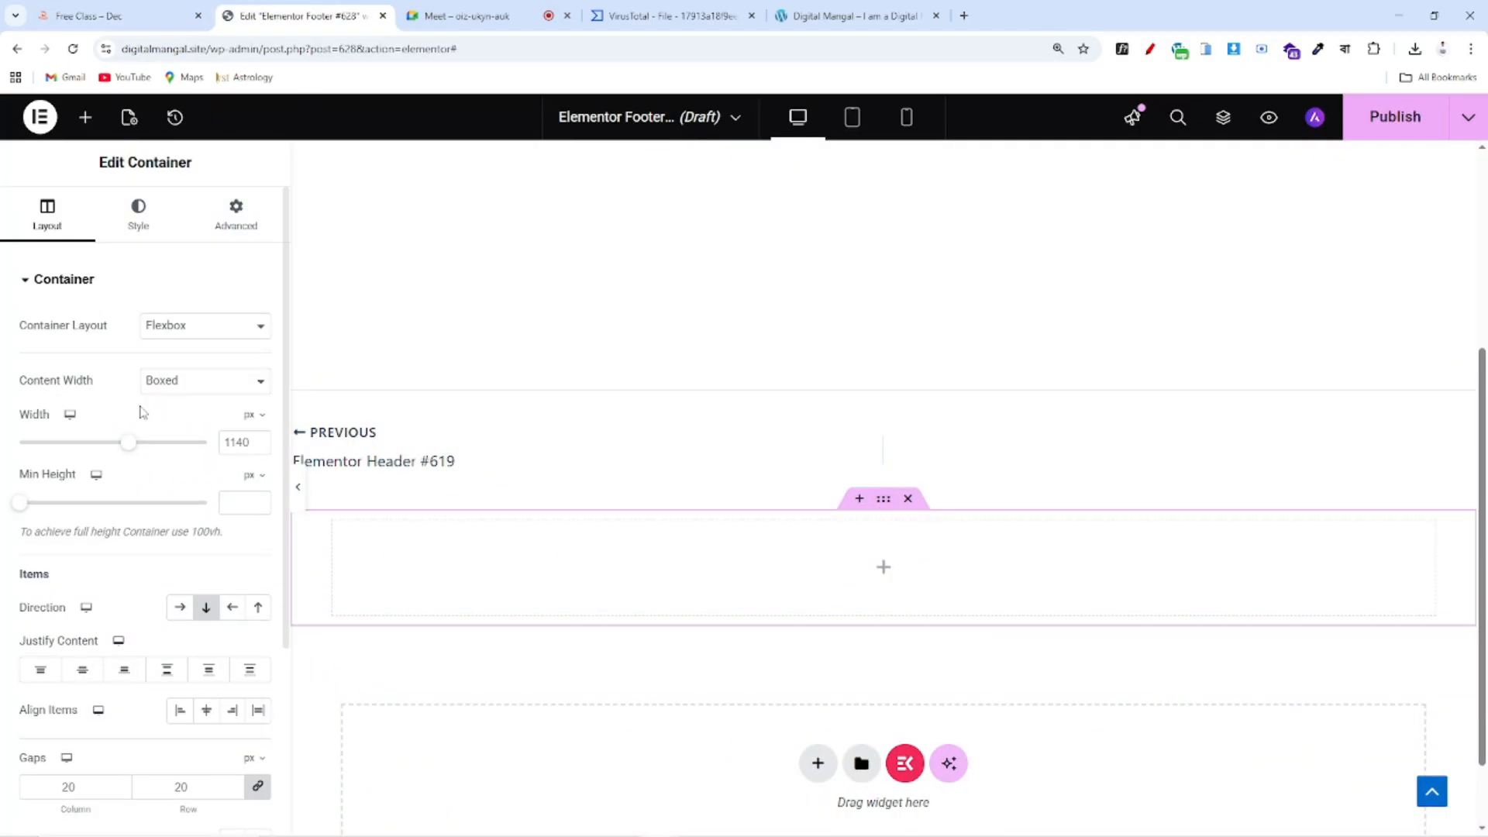
Give the container a solid global Color 2 dark teal background, slightly darkened
{"action": "left_click", "coordinate": [138, 213]}
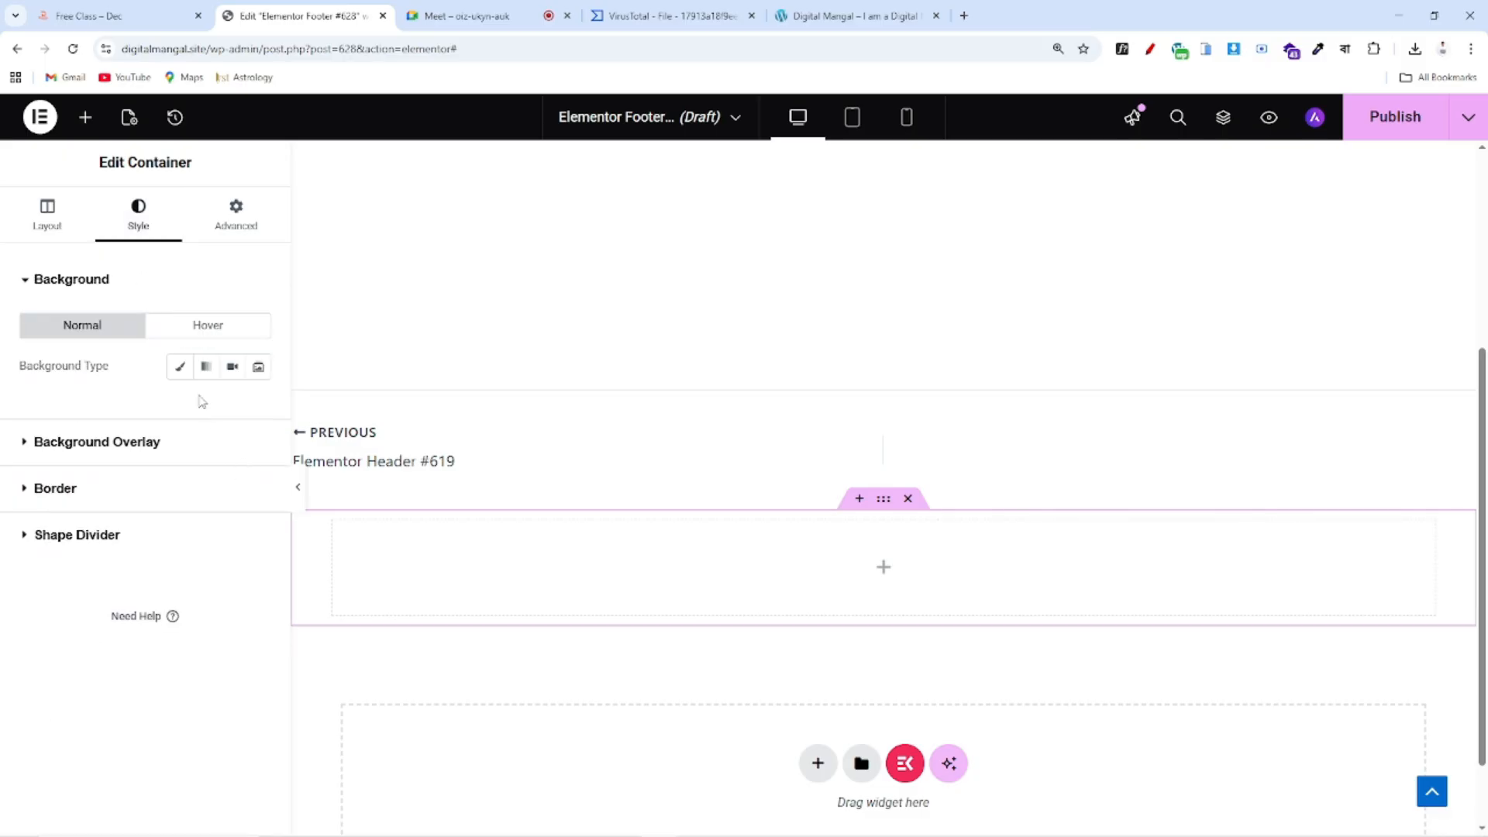
{"action": "left_click", "coordinate": [180, 367]}
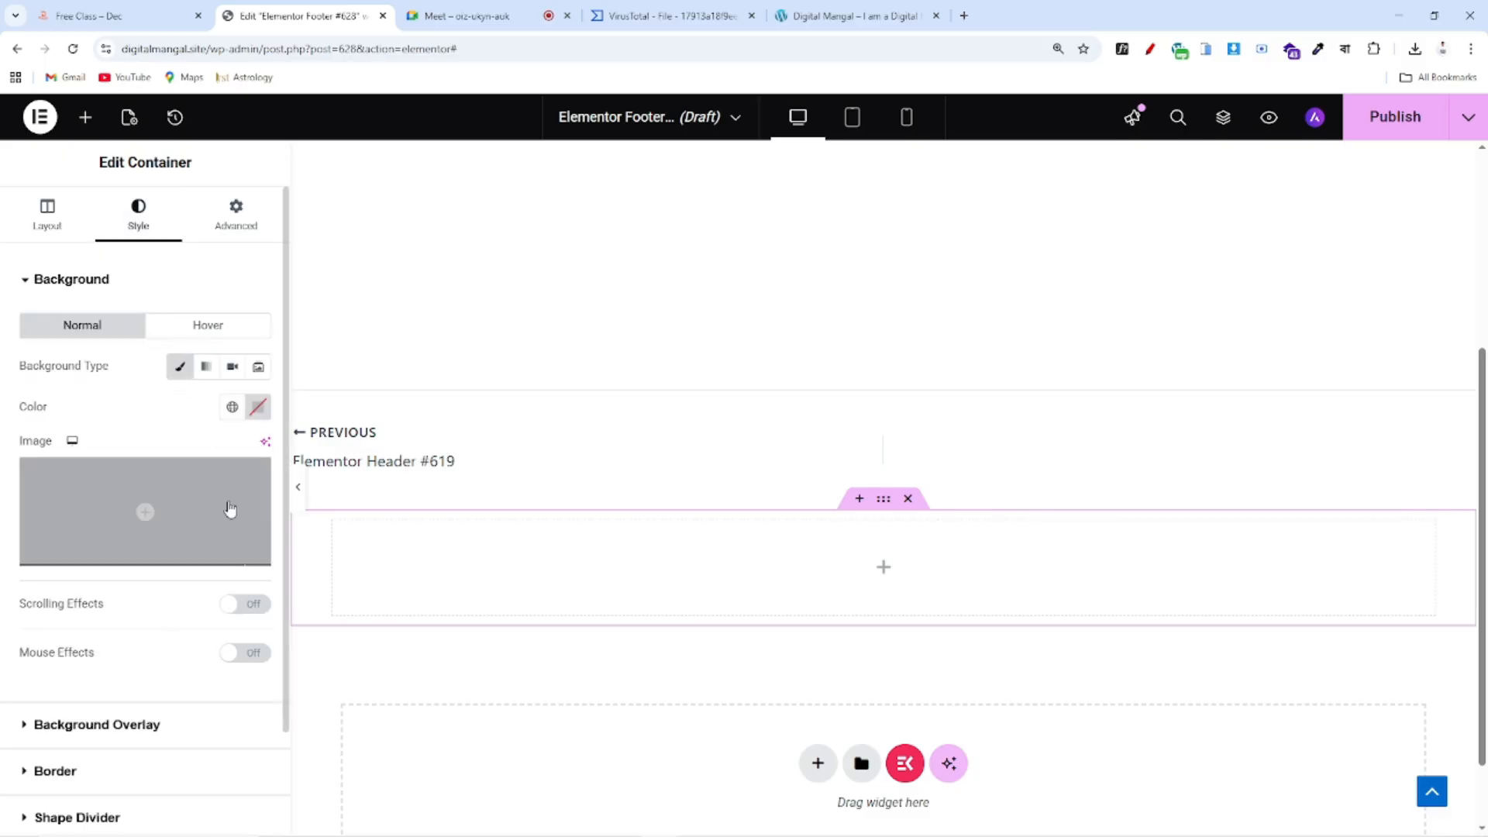
{"action": "left_click", "coordinate": [232, 407]}
{"action": "scroll", "coordinate": [189, 597], "scroll_direction": "down", "scroll_amount": 5}
{"action": "scroll", "coordinate": [123, 581], "scroll_direction": "up", "scroll_amount": 2}
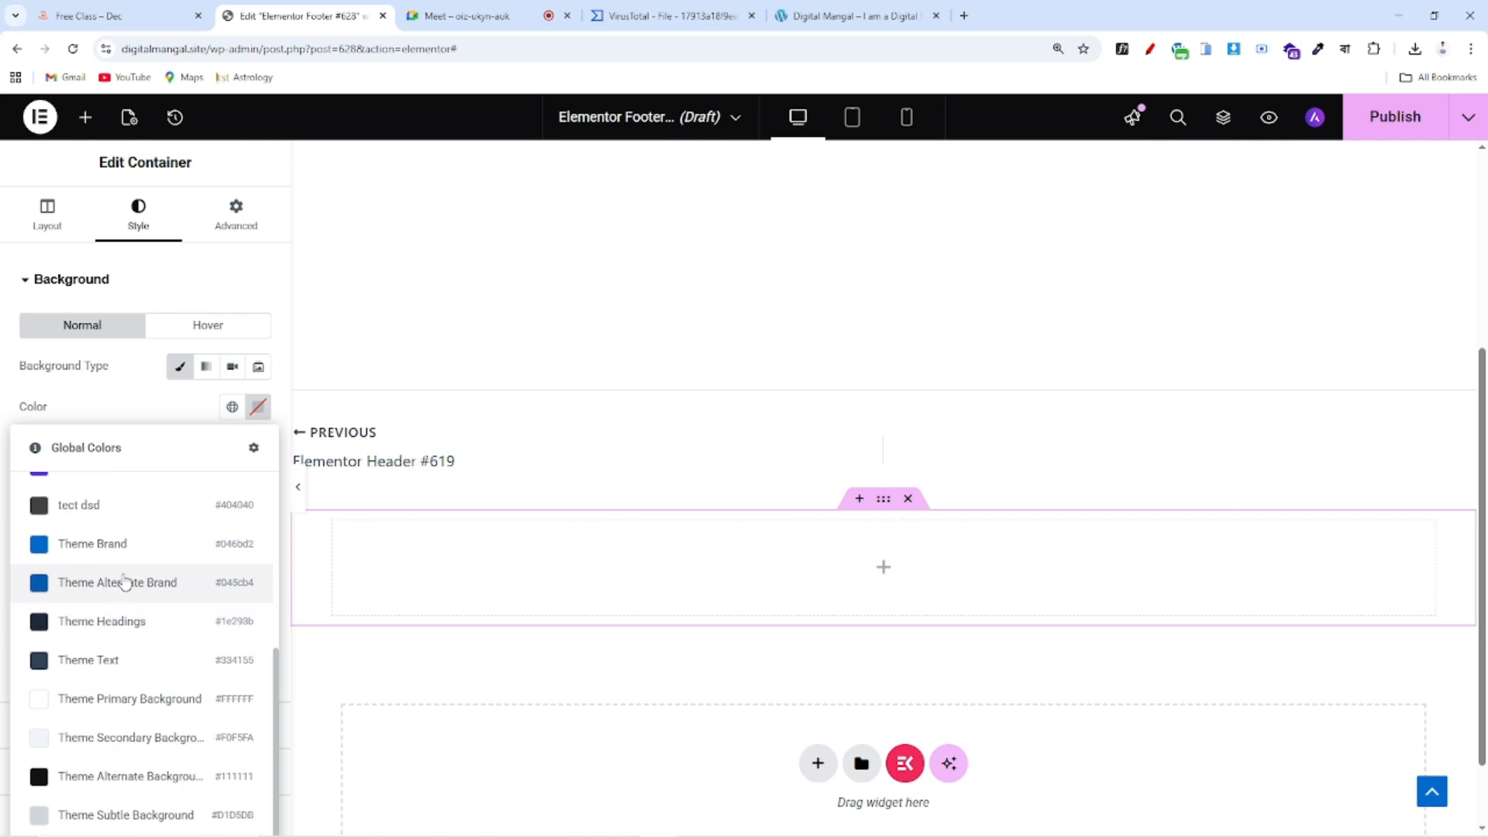
{"action": "left_click", "coordinate": [123, 496]}
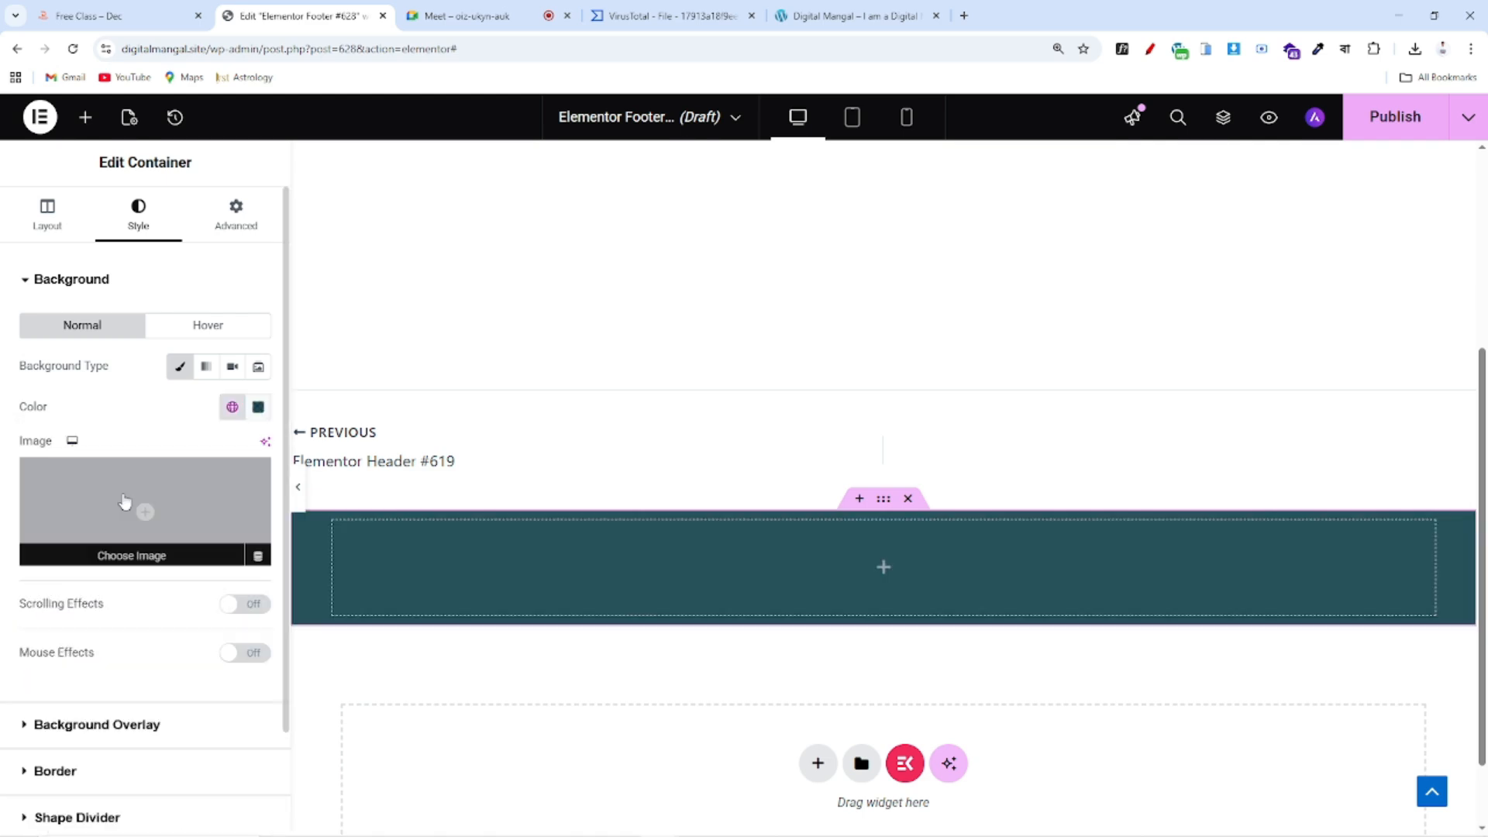
{"action": "left_click", "coordinate": [257, 407]}
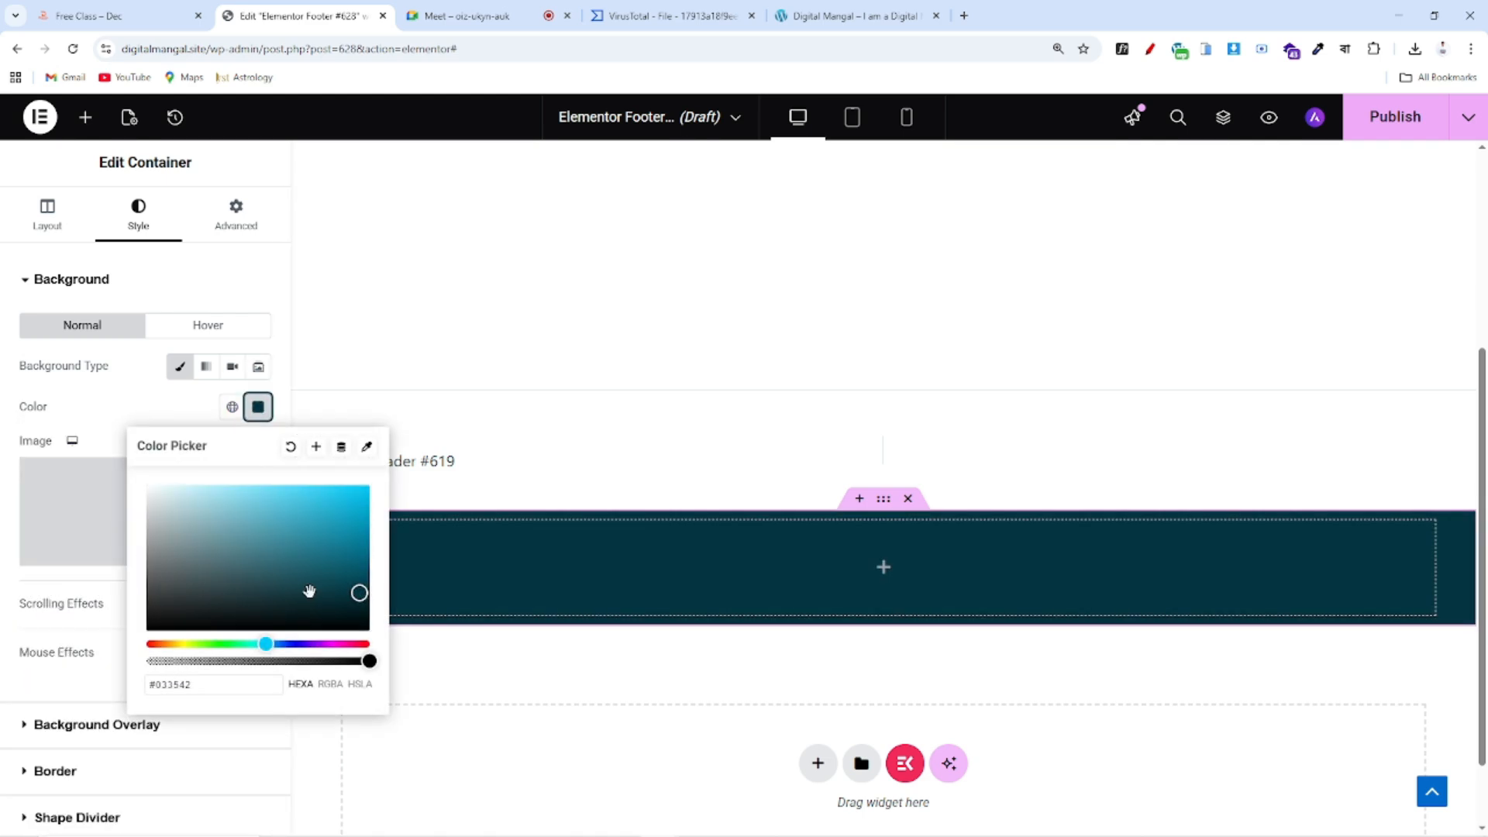
{"action": "left_click", "coordinate": [363, 601]}
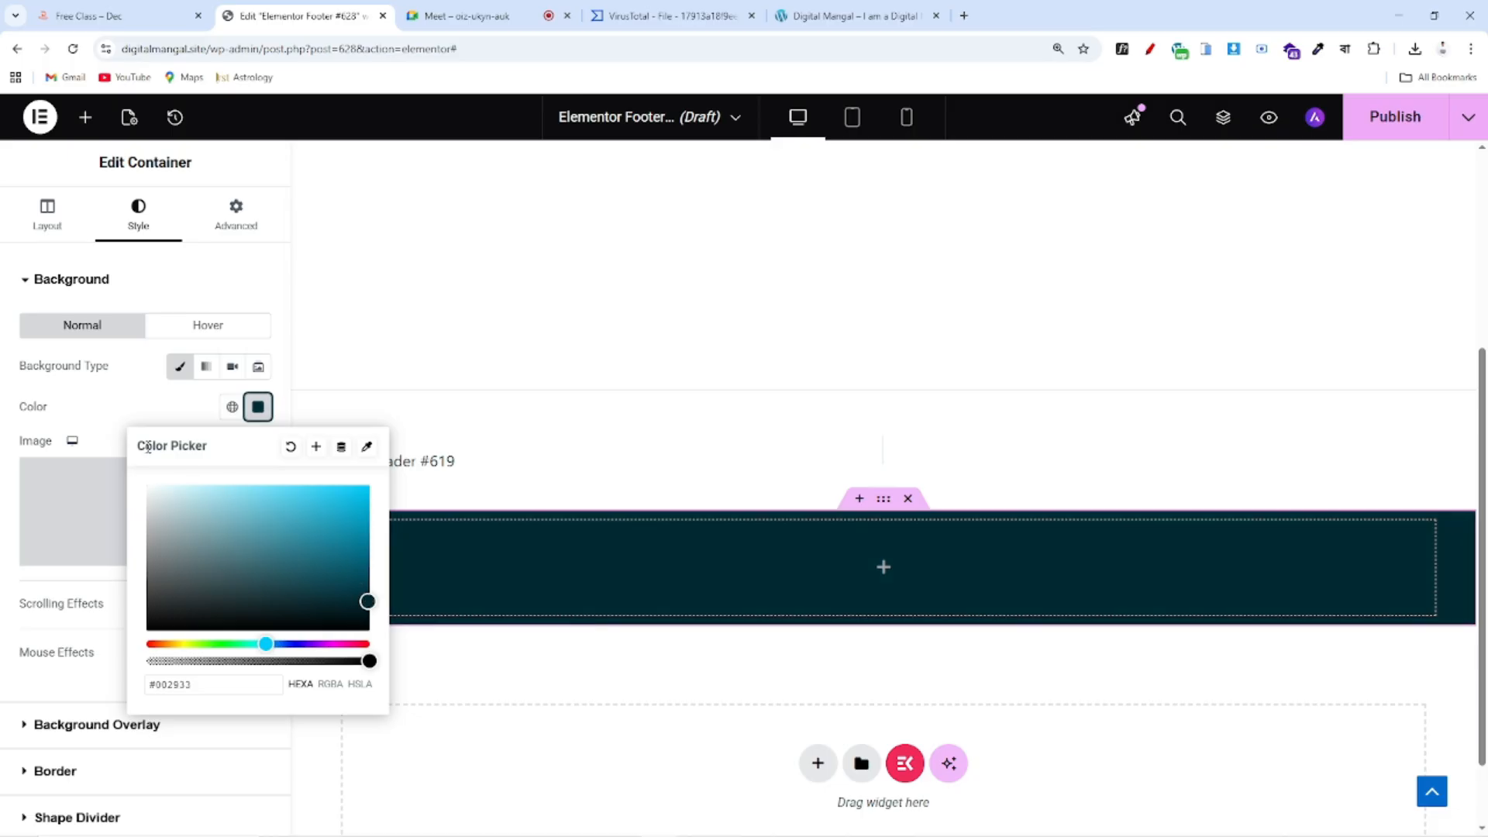
{"action": "left_click", "coordinate": [143, 407]}
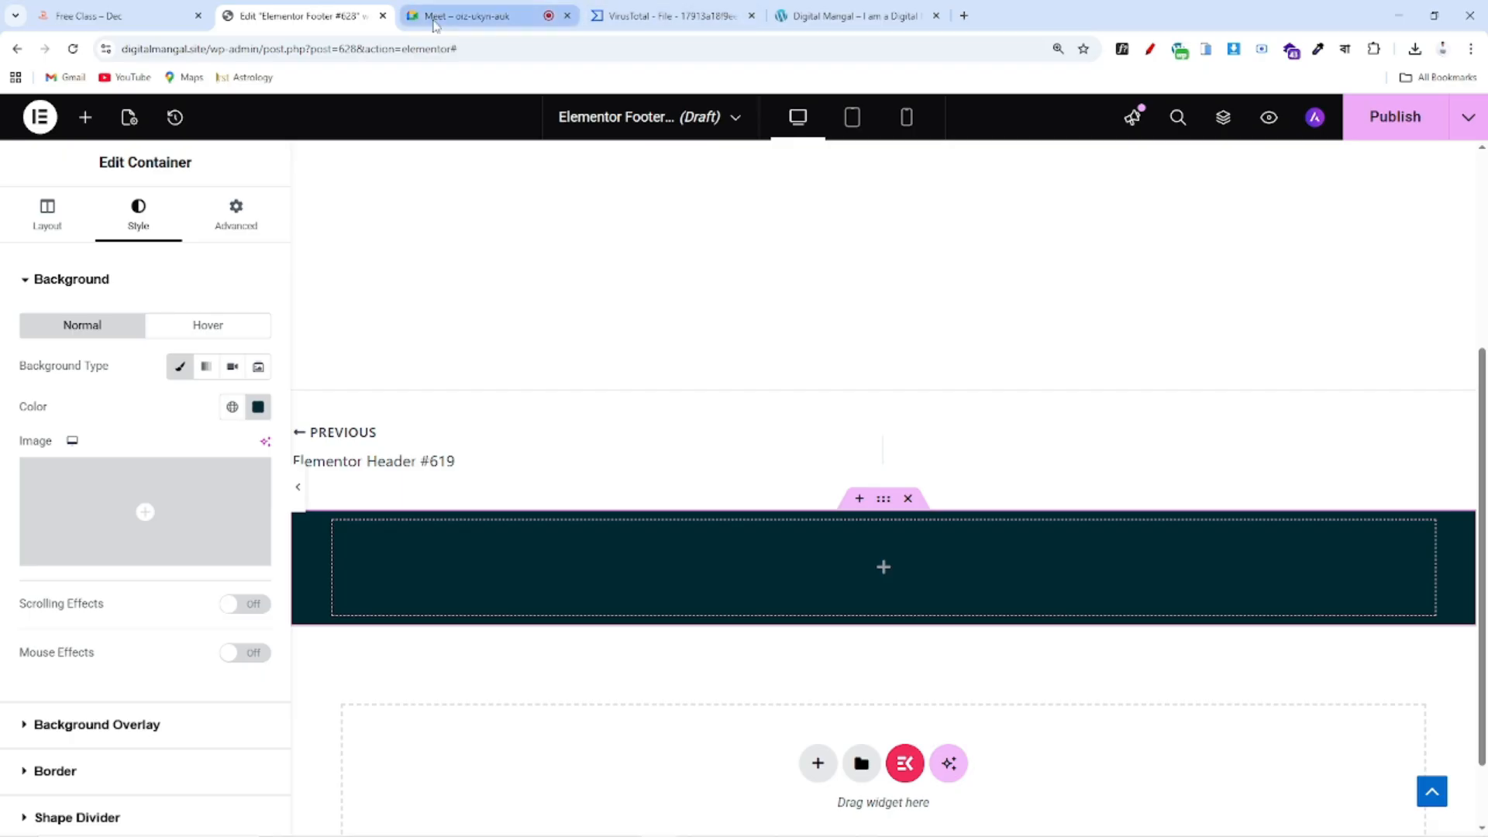
Set the container width to 1240 px, checking the reference footer's width and columns
{"action": "left_click", "coordinate": [158, 10]}
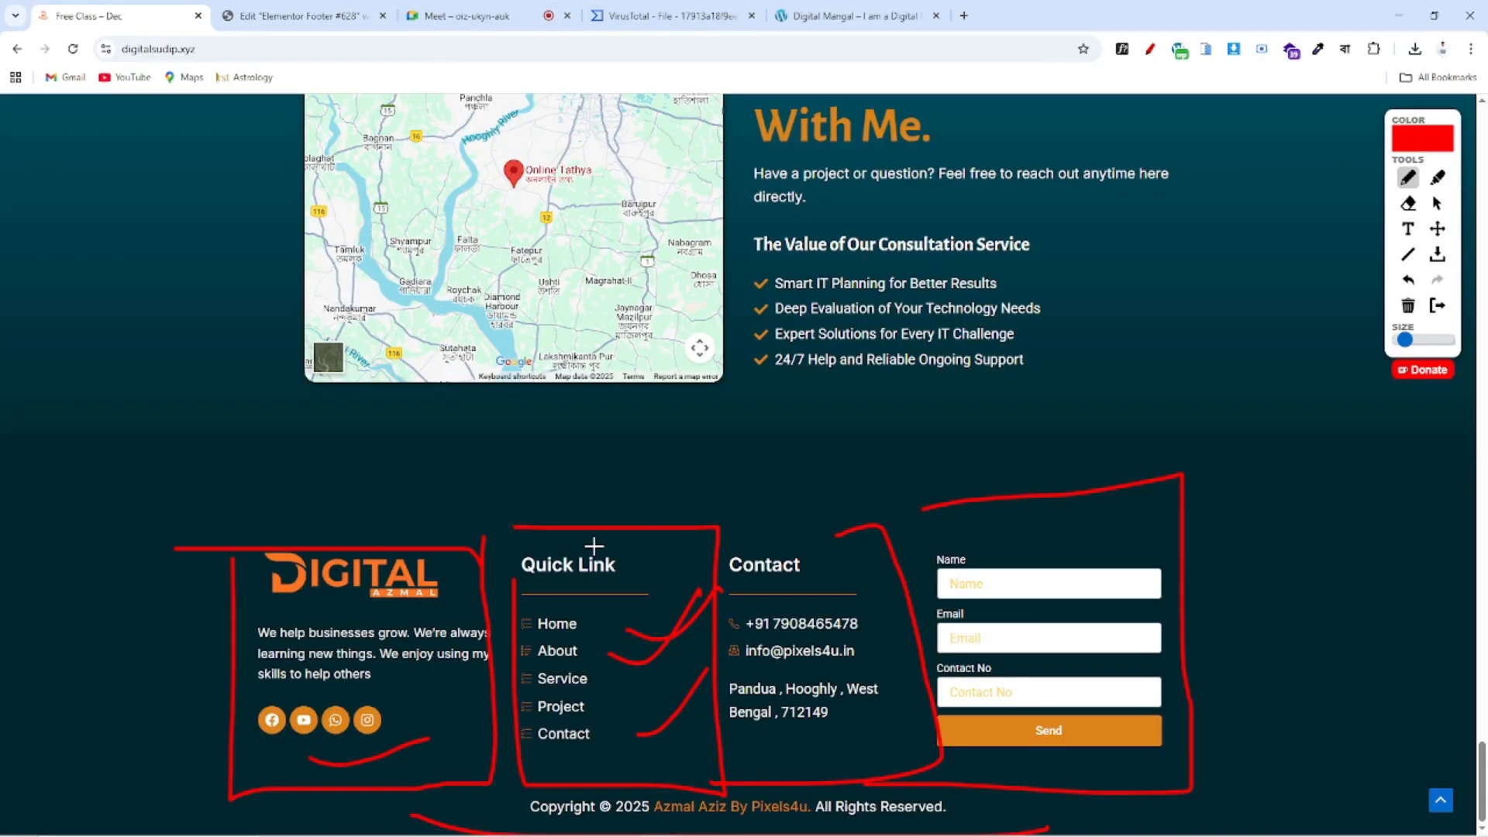
{"action": "left_click_drag", "start_coordinate": [262, 519], "coordinate": [1201, 535]}
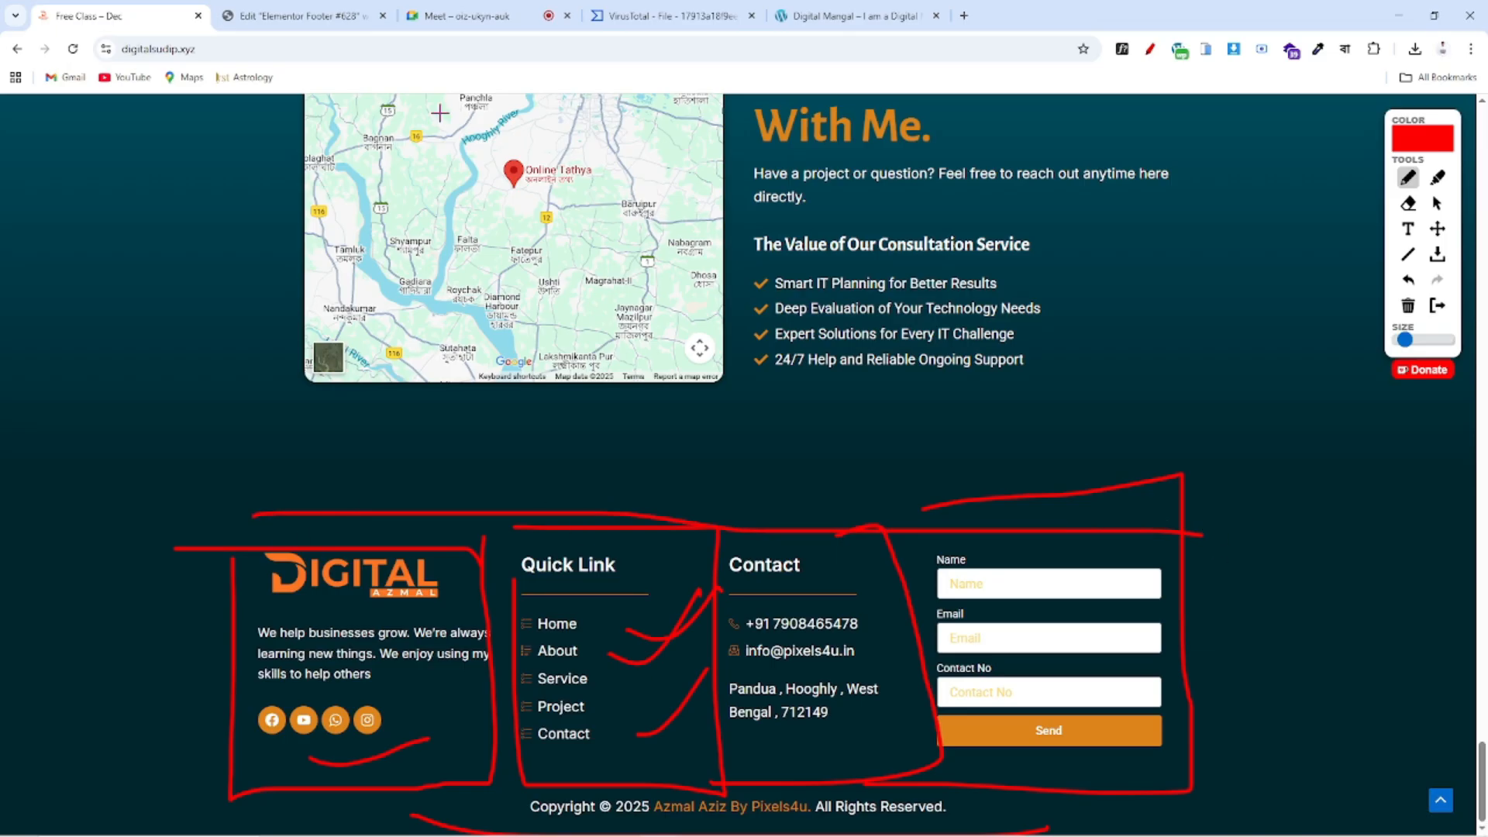
{"action": "left_click", "coordinate": [301, 15]}
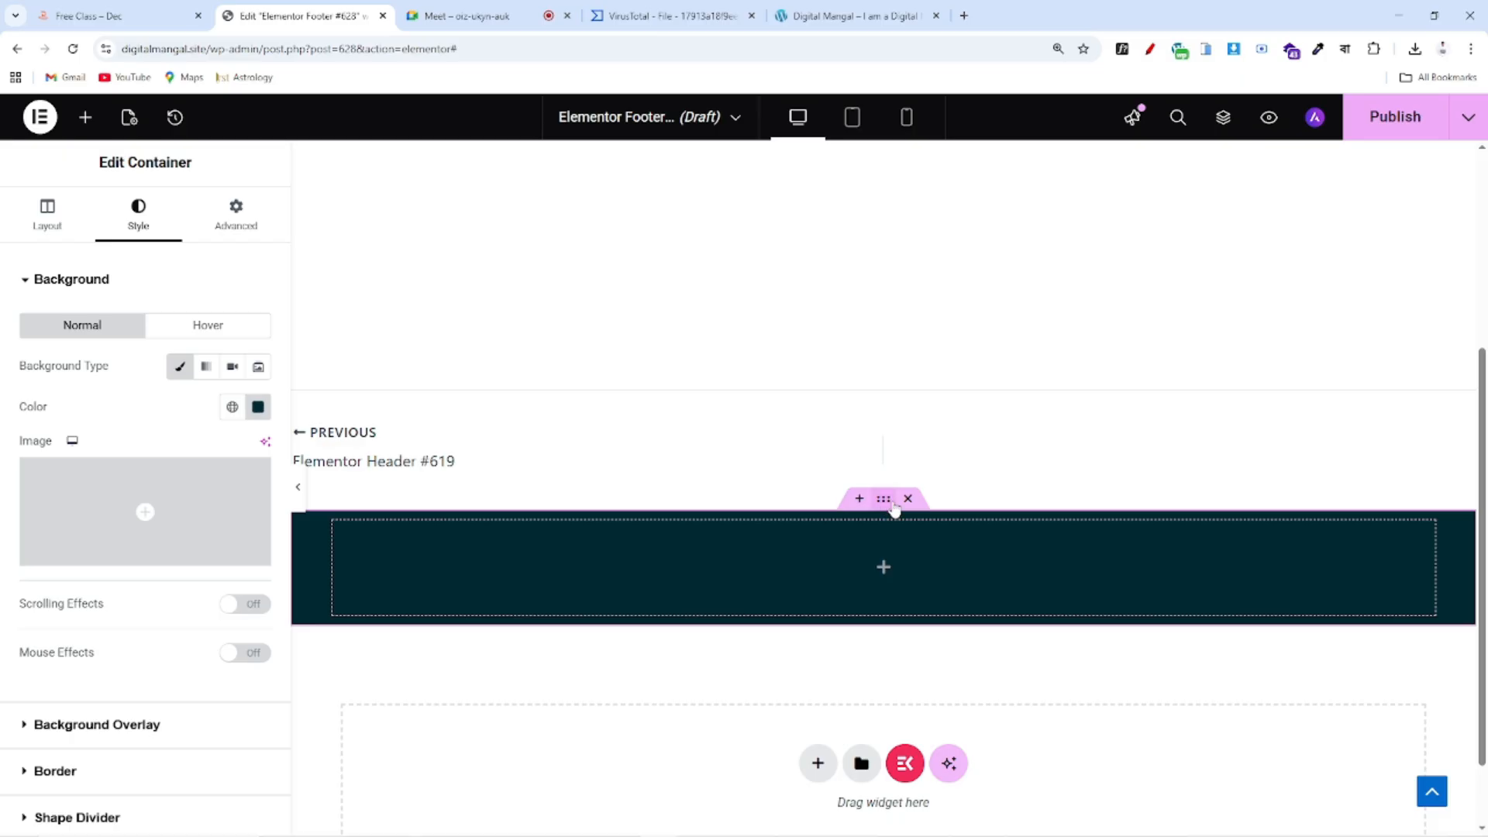
{"action": "left_click", "coordinate": [48, 211]}
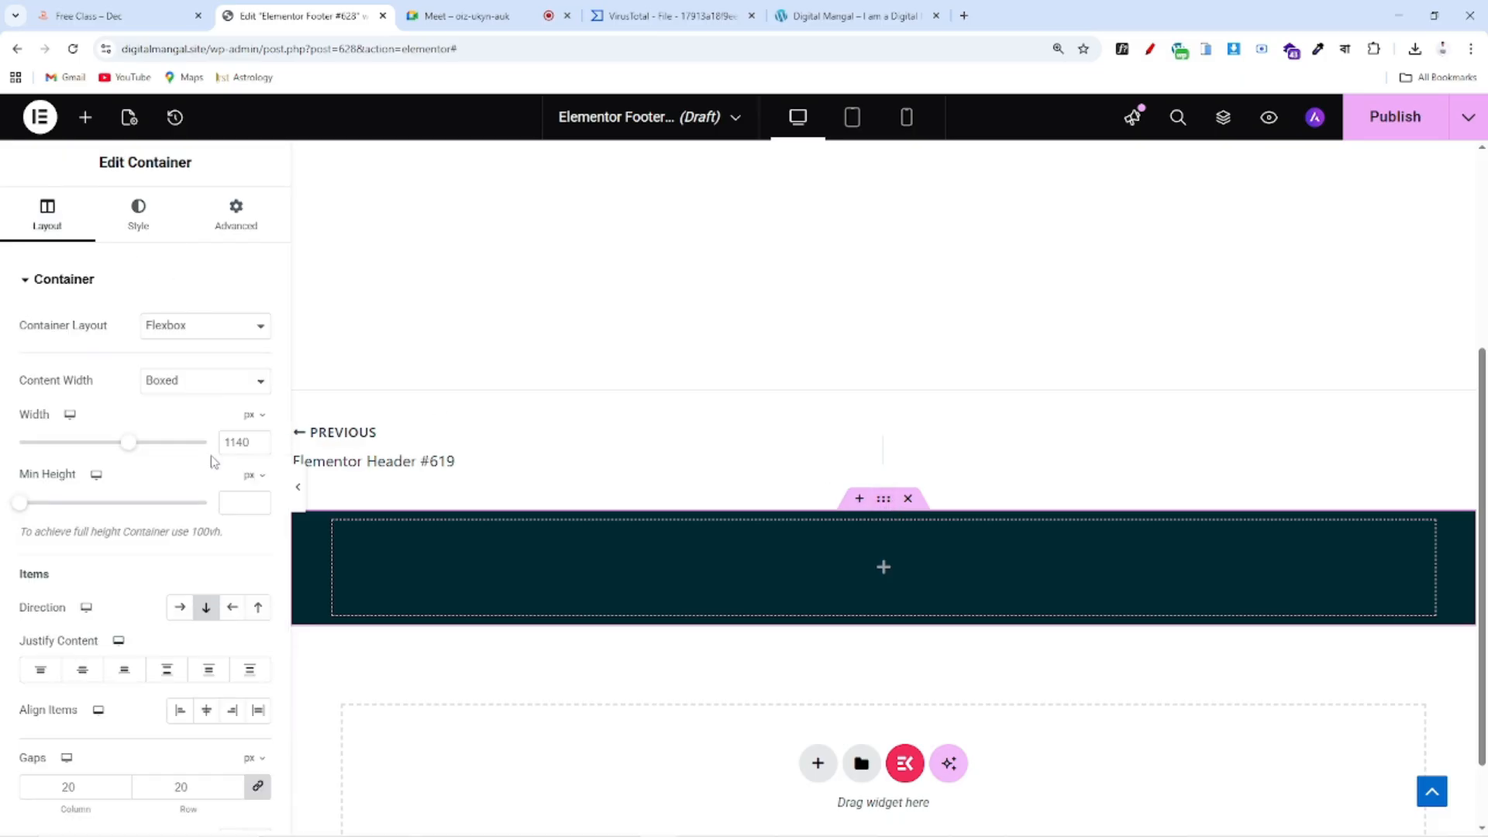
{"action": "double_click", "coordinate": [244, 443]}
{"action": "type", "text": "1240"}
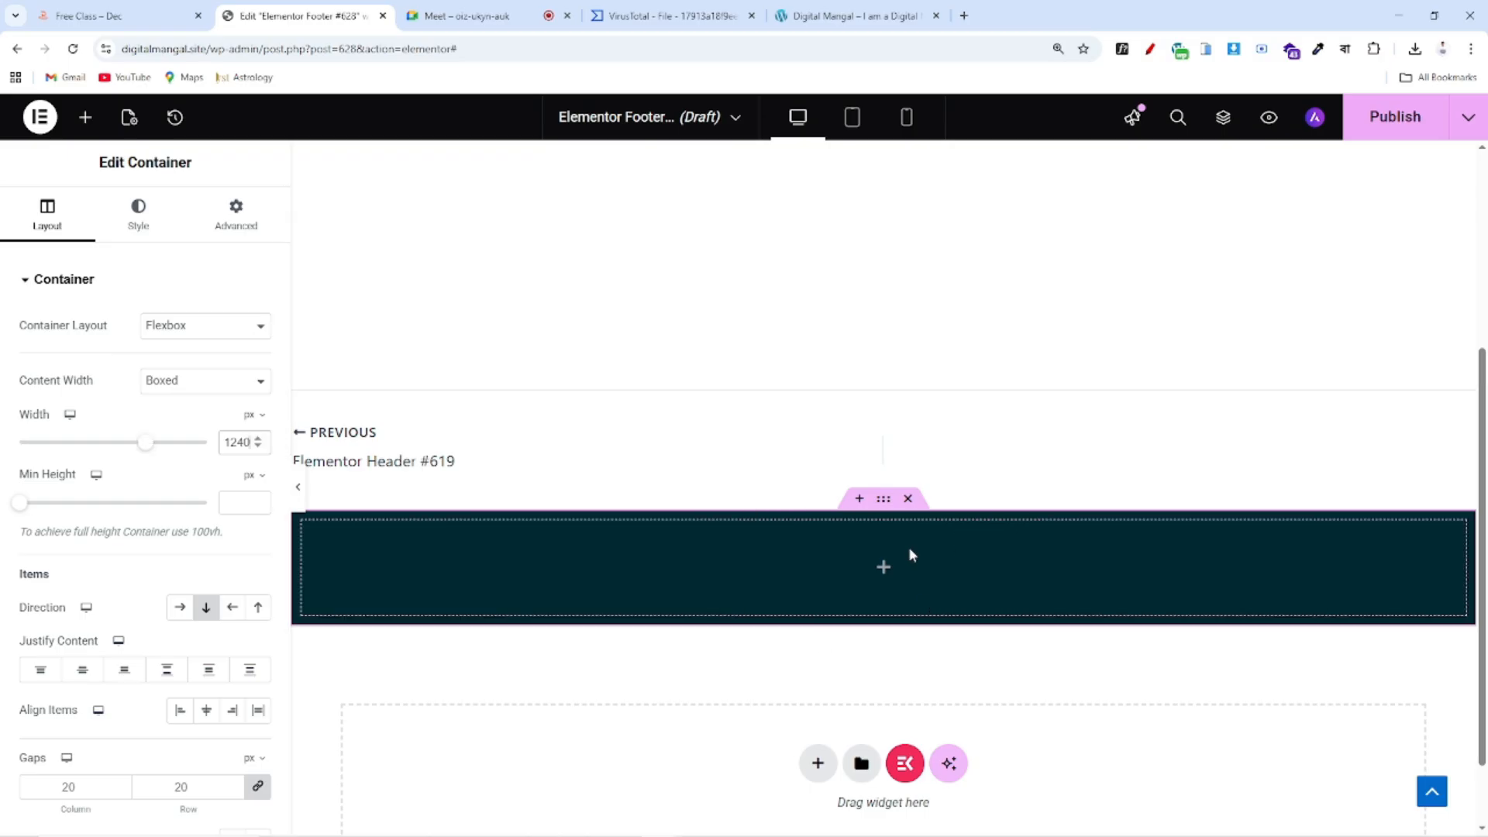
{"action": "scroll", "coordinate": [910, 555], "scroll_direction": "down", "scroll_amount": 1}
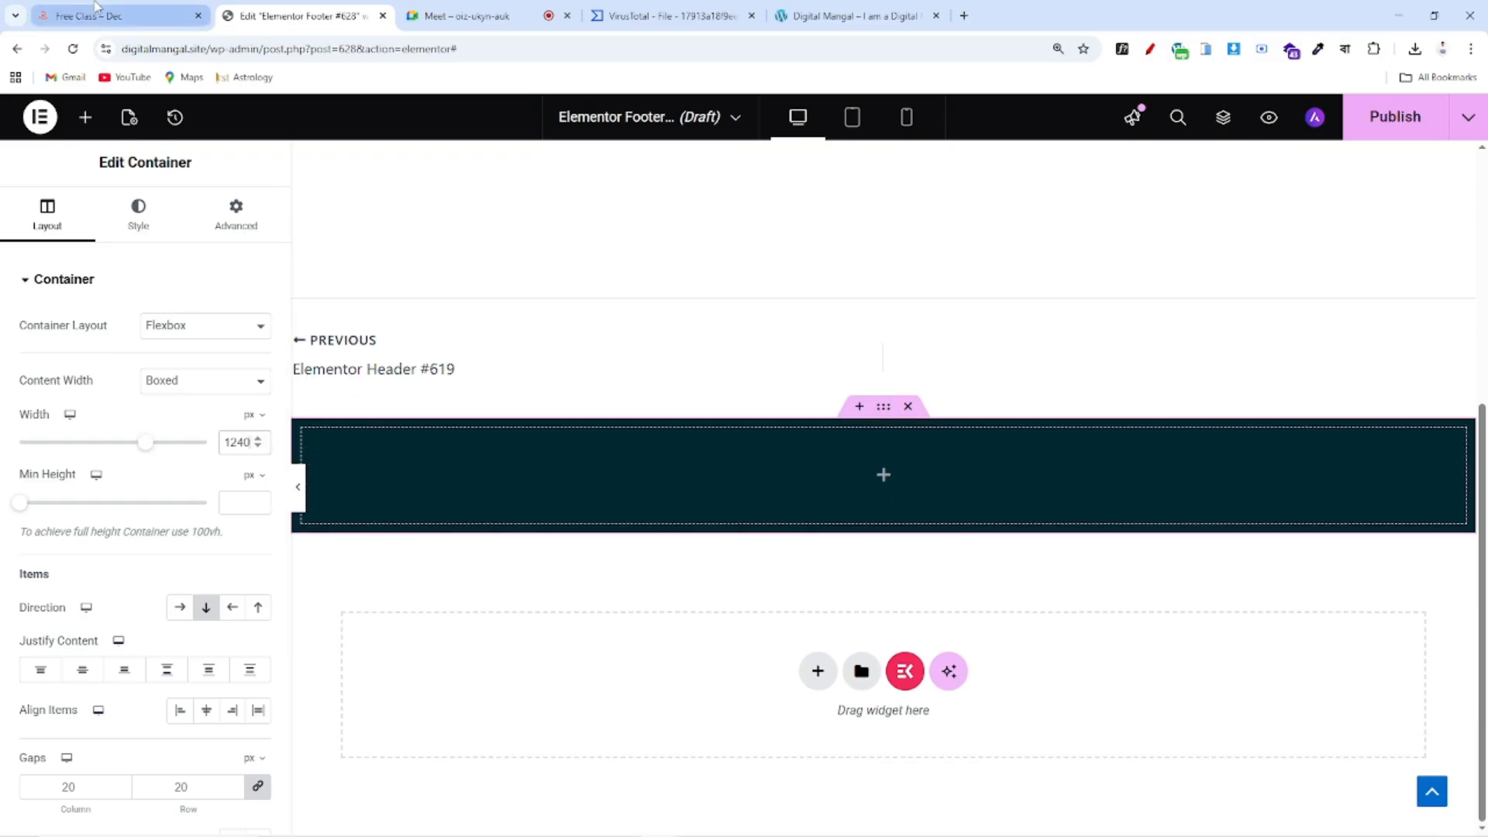
{"action": "left_click", "coordinate": [117, 16]}
{"action": "mouse_move", "coordinate": [357, 623]}
{"action": "left_mouse_down"}
{"action": "mouse_move", "coordinate": [542, 647]}
{"action": "mouse_move", "coordinate": [713, 550]}
{"action": "mouse_move", "coordinate": [1098, 557]}
{"action": "left_mouse_up"}
{"action": "left_click", "coordinate": [275, 14]}
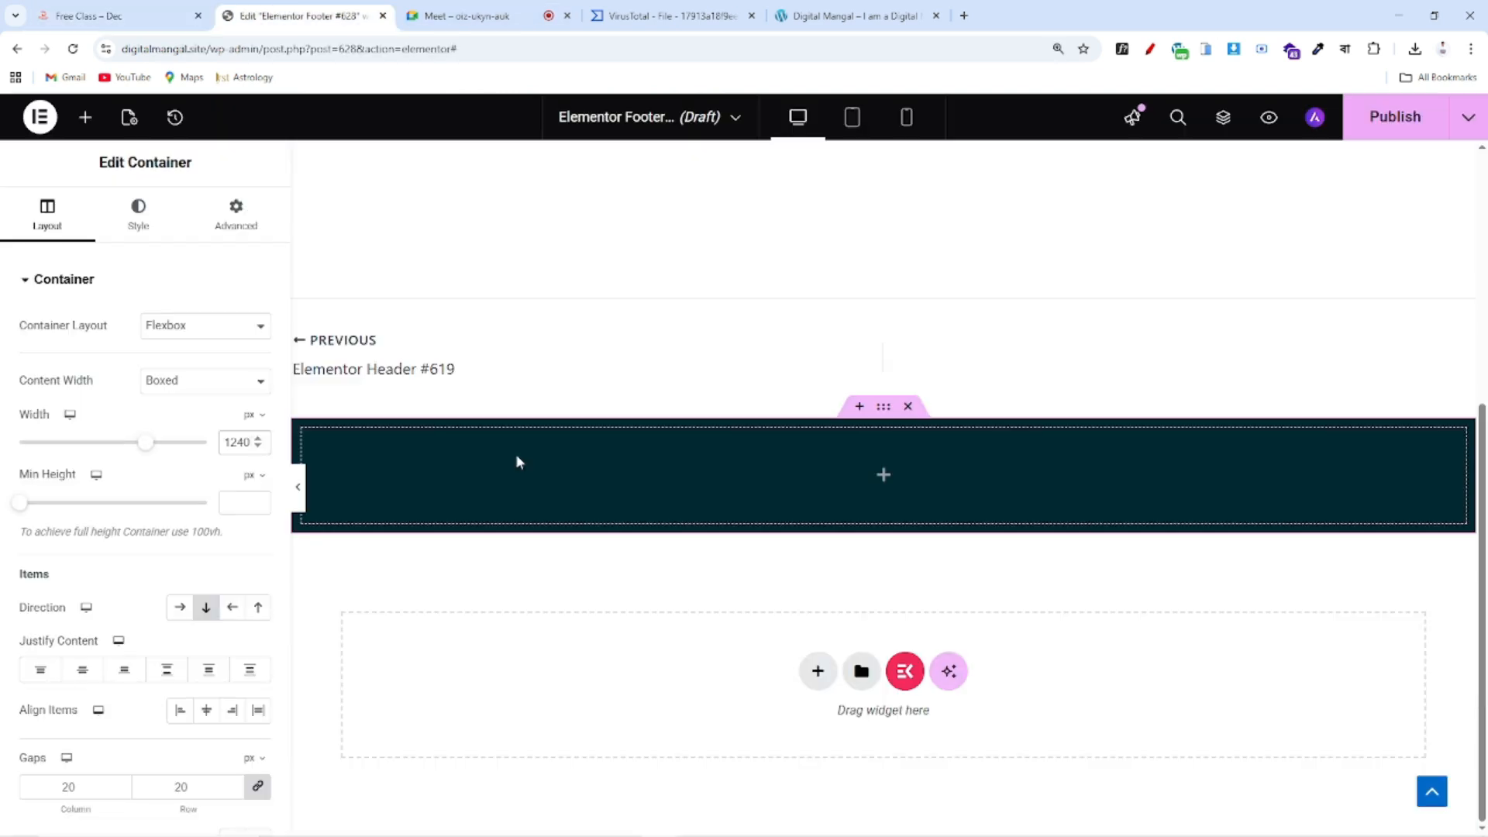
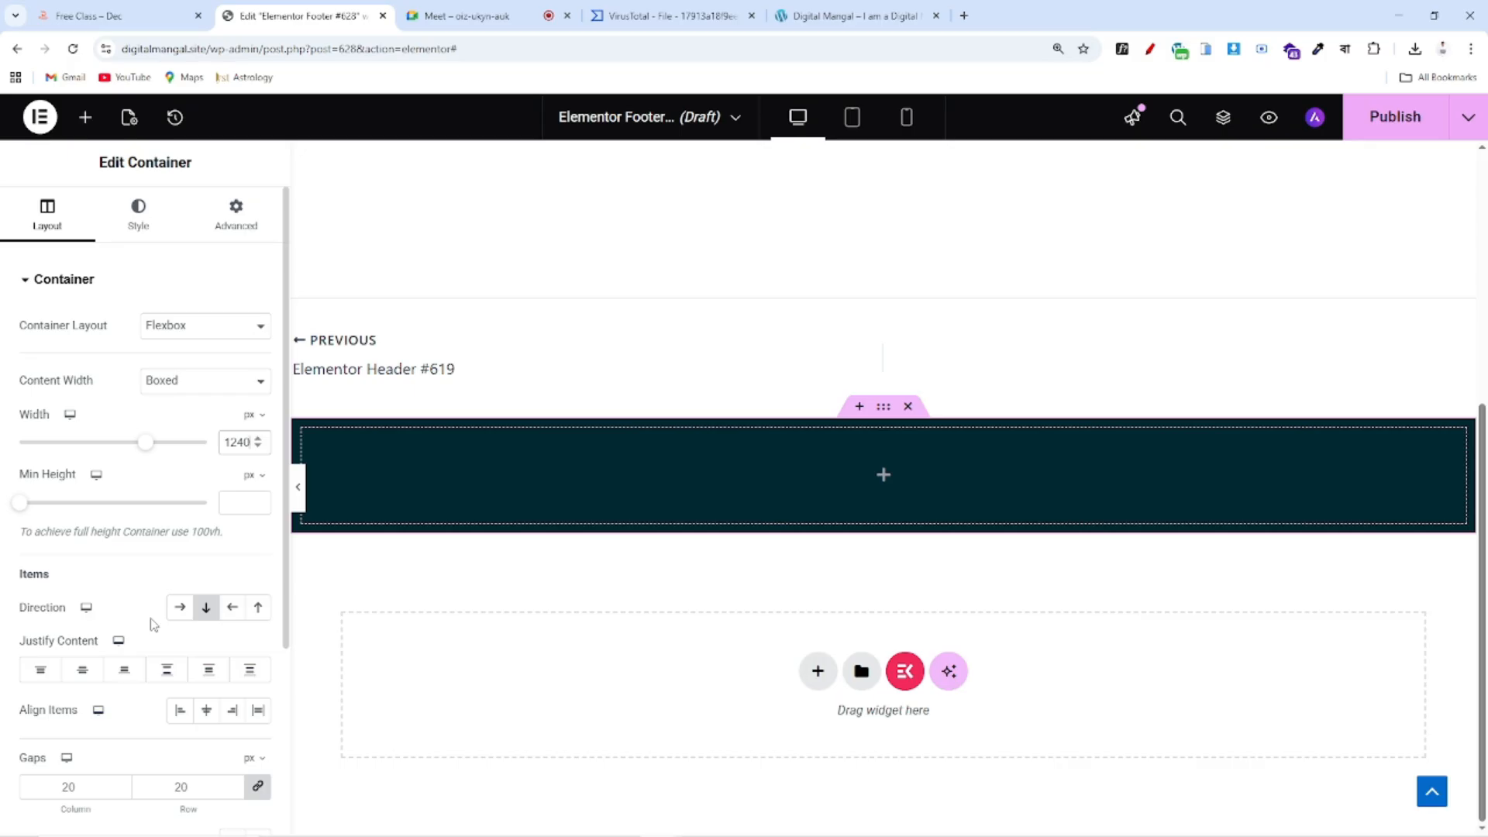
Add a full-width container and another container set to Row direction in the footer
{"action": "left_click", "coordinate": [85, 117]}
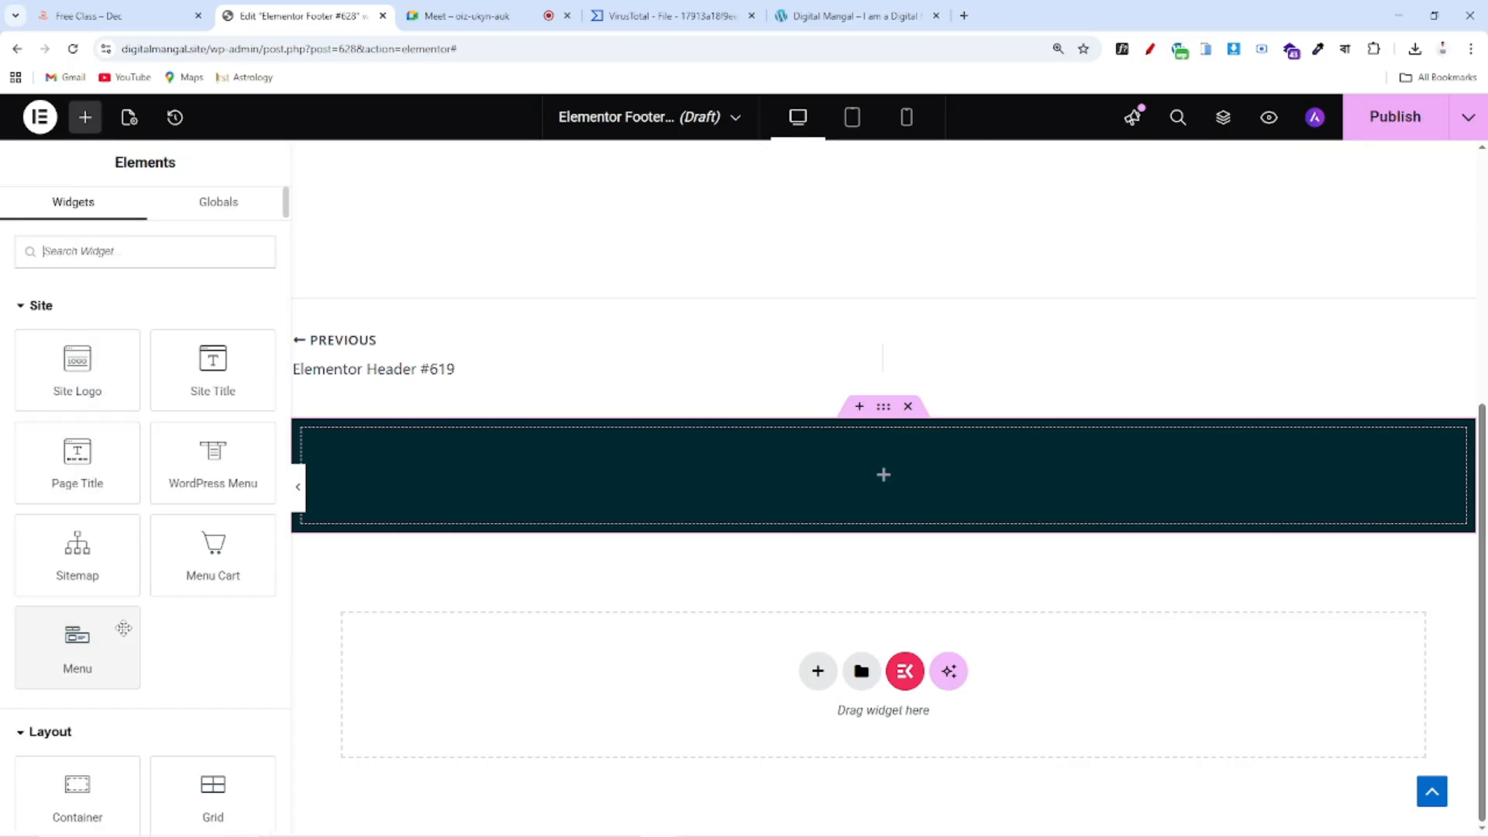
{"action": "scroll", "coordinate": [123, 625], "scroll_direction": "down", "scroll_amount": 5}
{"action": "left_click_drag", "start_coordinate": [78, 407], "coordinate": [481, 479]}
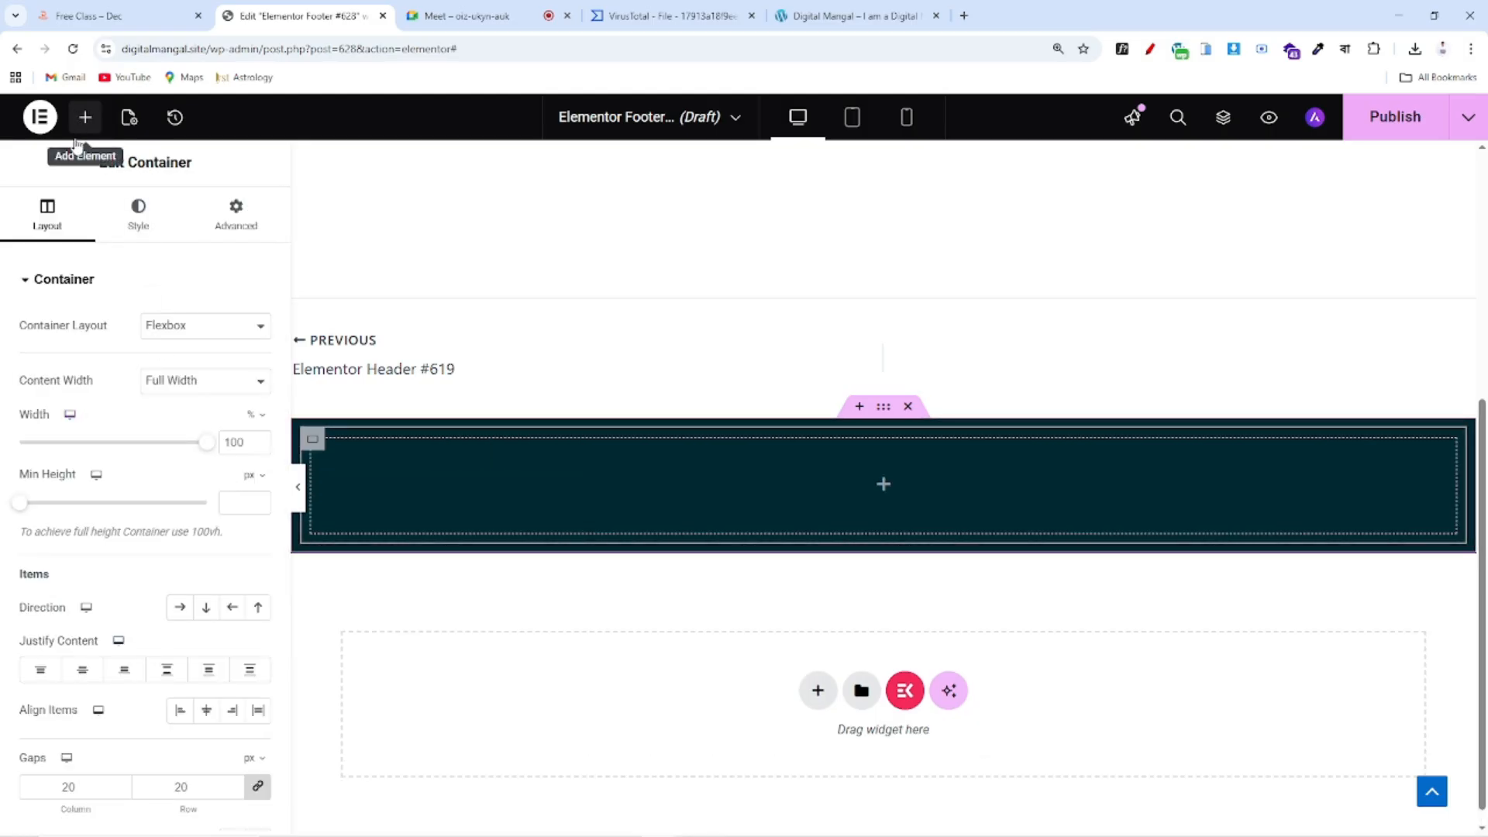
{"action": "left_click", "coordinate": [85, 117]}
{"action": "scroll", "coordinate": [111, 663], "scroll_direction": "down", "scroll_amount": 3}
{"action": "left_click_drag", "start_coordinate": [77, 554], "coordinate": [591, 539]}
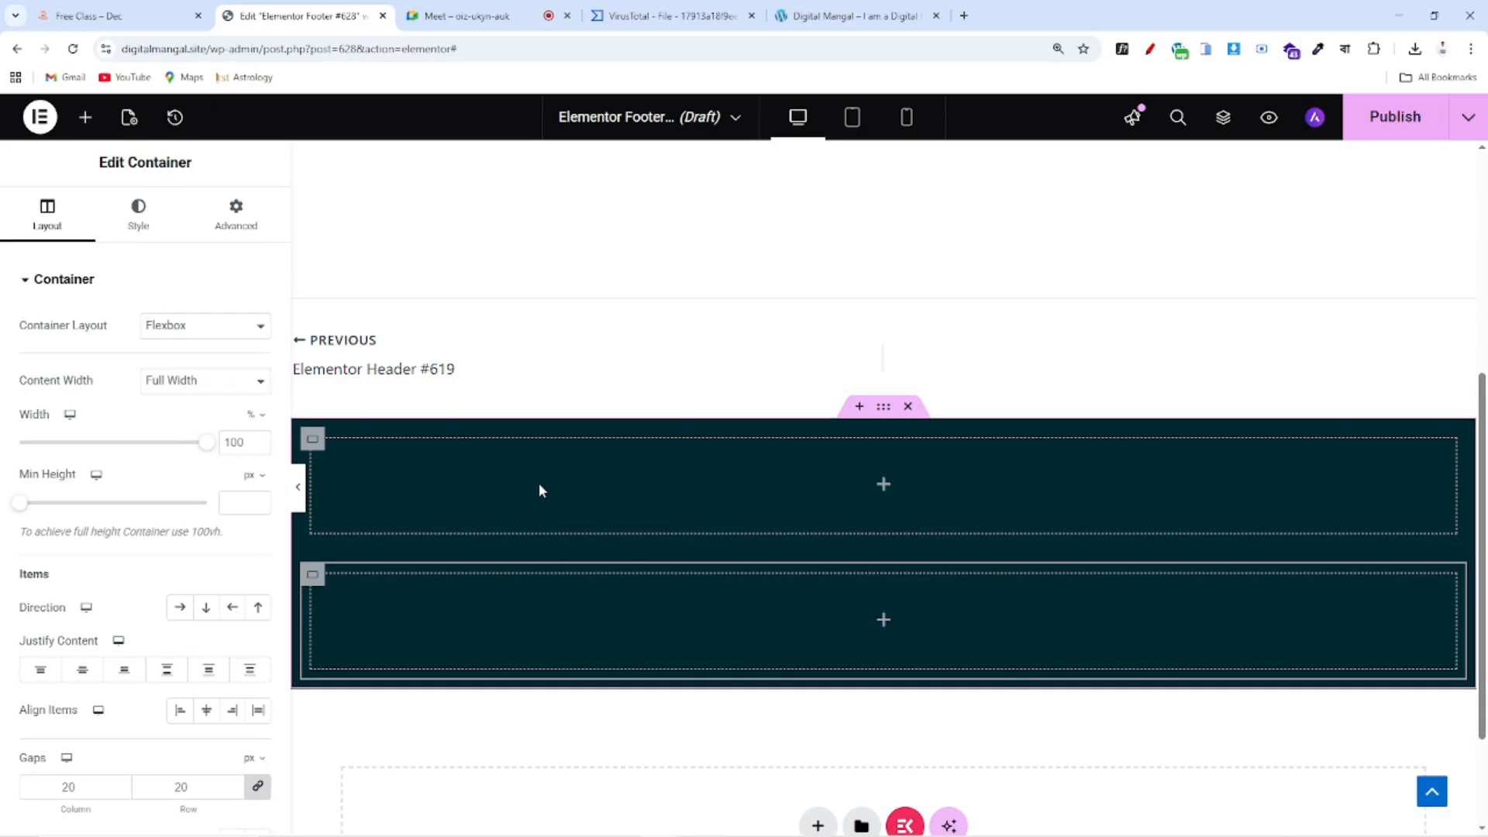
{"action": "left_click", "coordinate": [378, 471]}
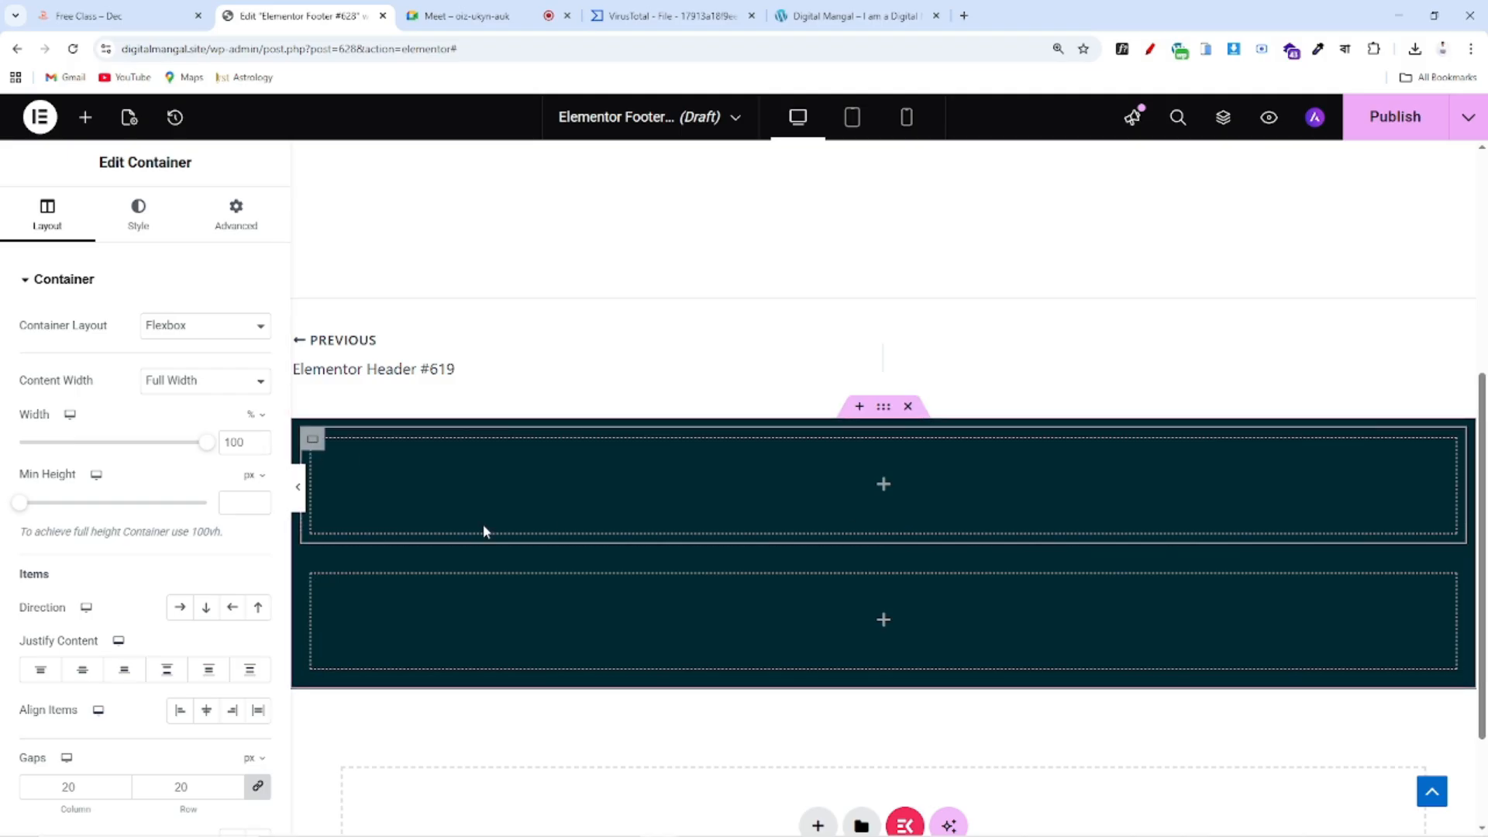
{"action": "left_click", "coordinate": [179, 609]}
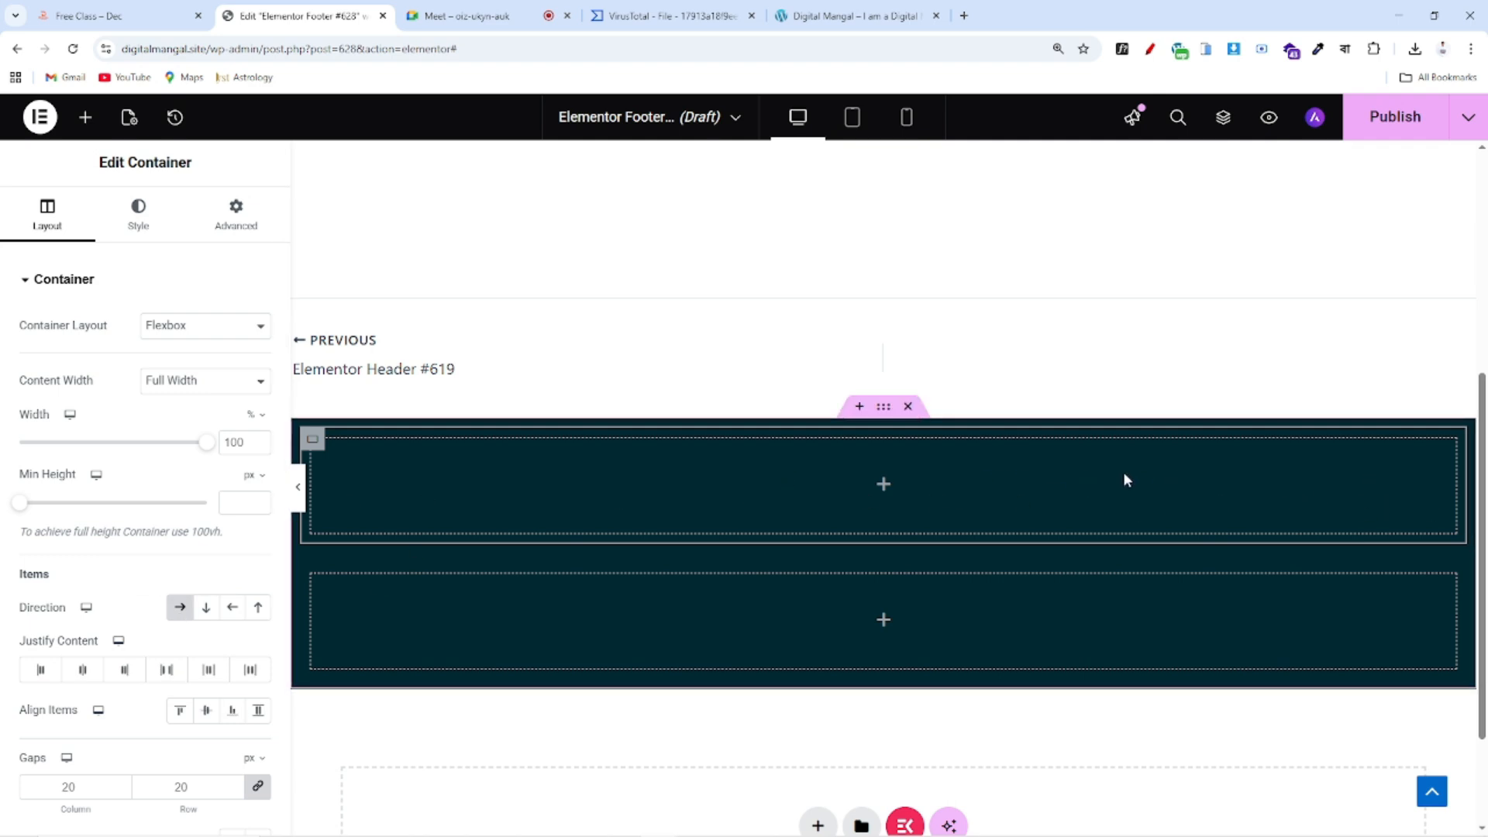
Drop an inner container into the row and duplicate it into four side-by-side columns
{"action": "left_click", "coordinate": [85, 117]}
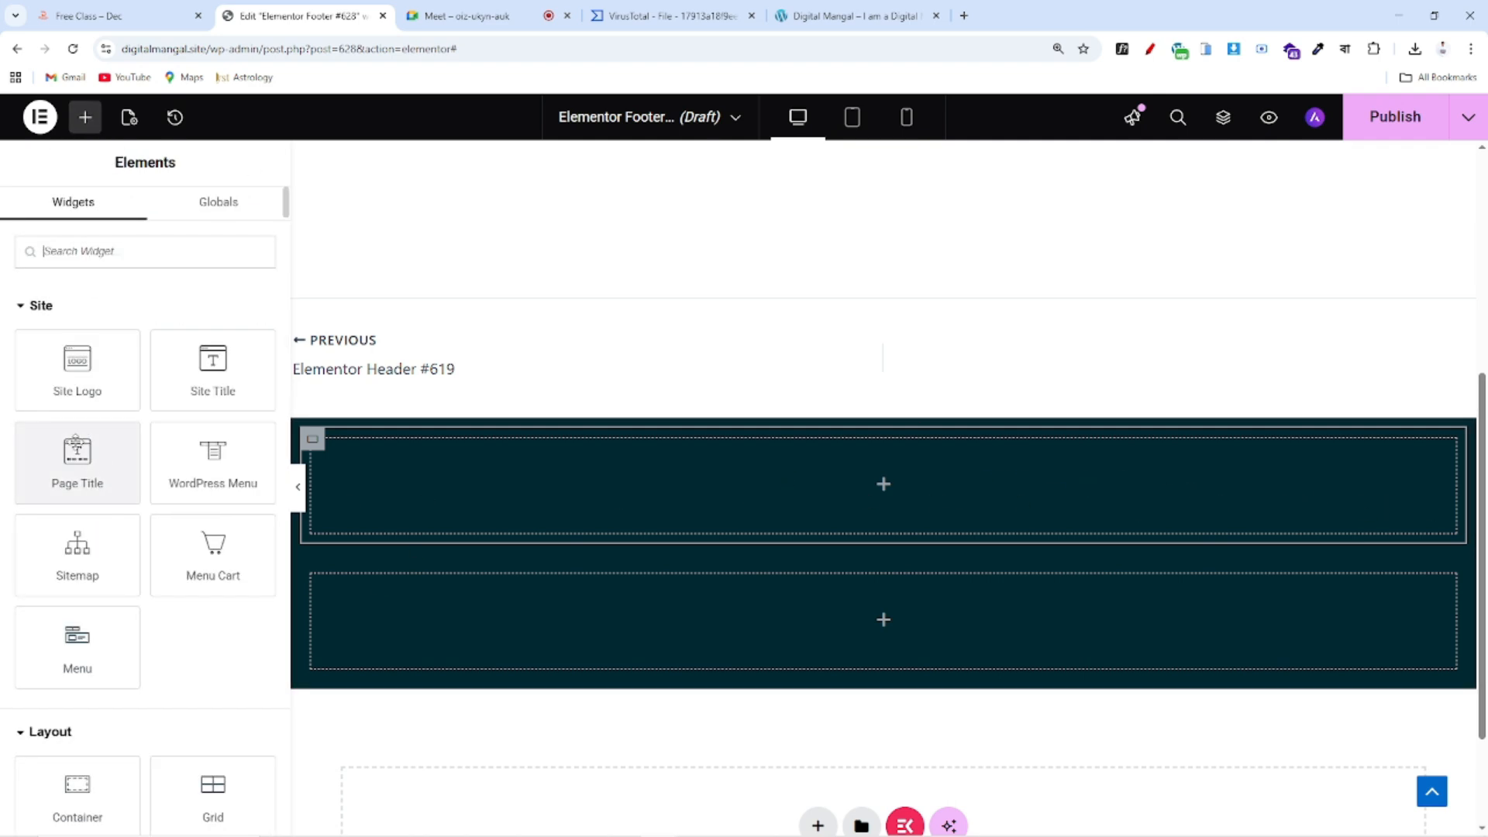
{"action": "scroll", "coordinate": [109, 608], "scroll_direction": "down", "scroll_amount": 2}
{"action": "left_click_drag", "start_coordinate": [78, 643], "coordinate": [451, 482]}
{"action": "right_click", "coordinate": [324, 457]}
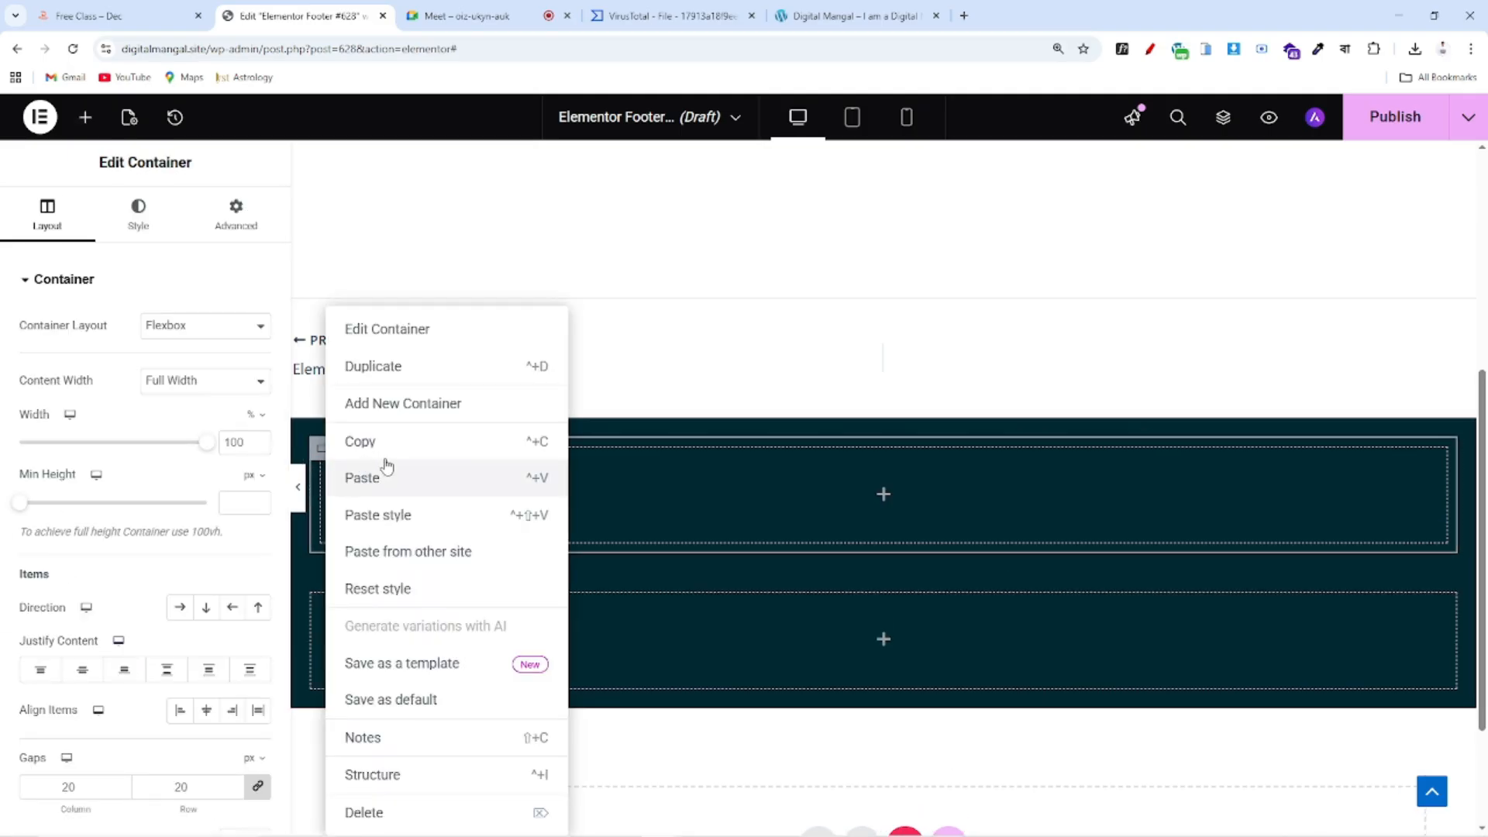
{"action": "left_click", "coordinate": [364, 367]}
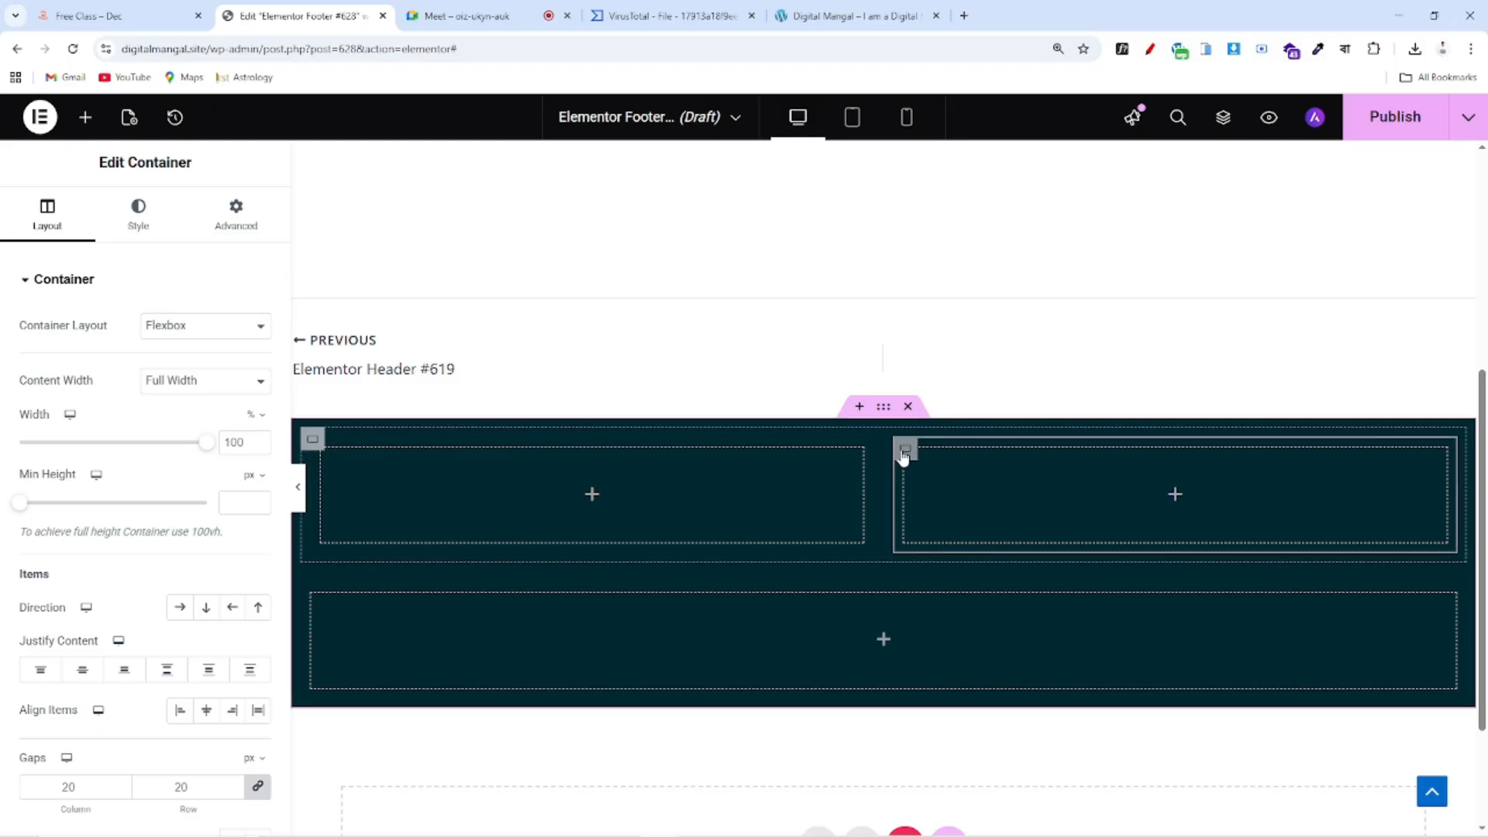
{"action": "right_click", "coordinate": [900, 456]}
{"action": "left_click", "coordinate": [927, 368]}
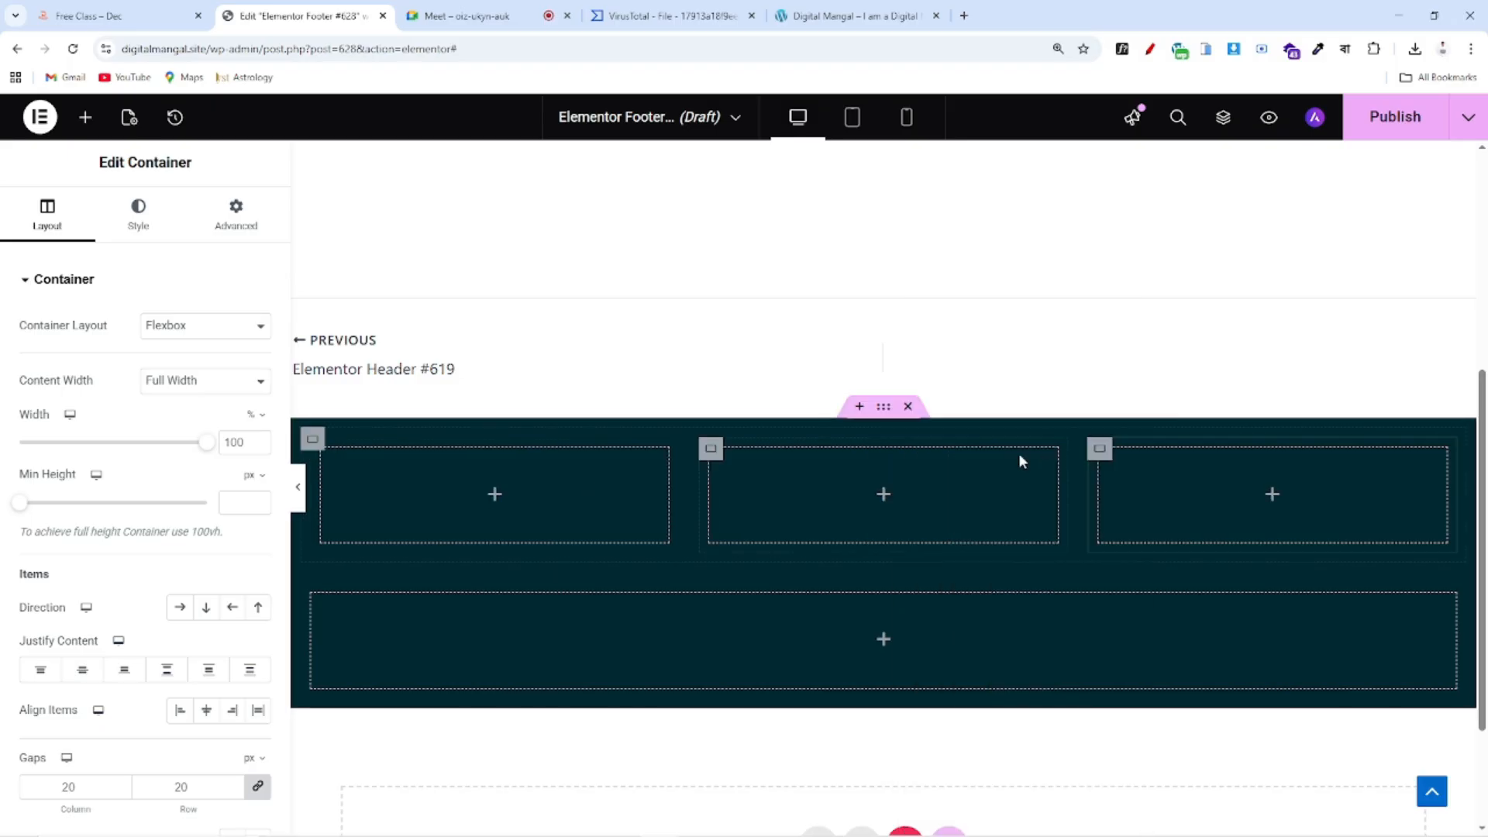
{"action": "right_click", "coordinate": [1110, 449]}
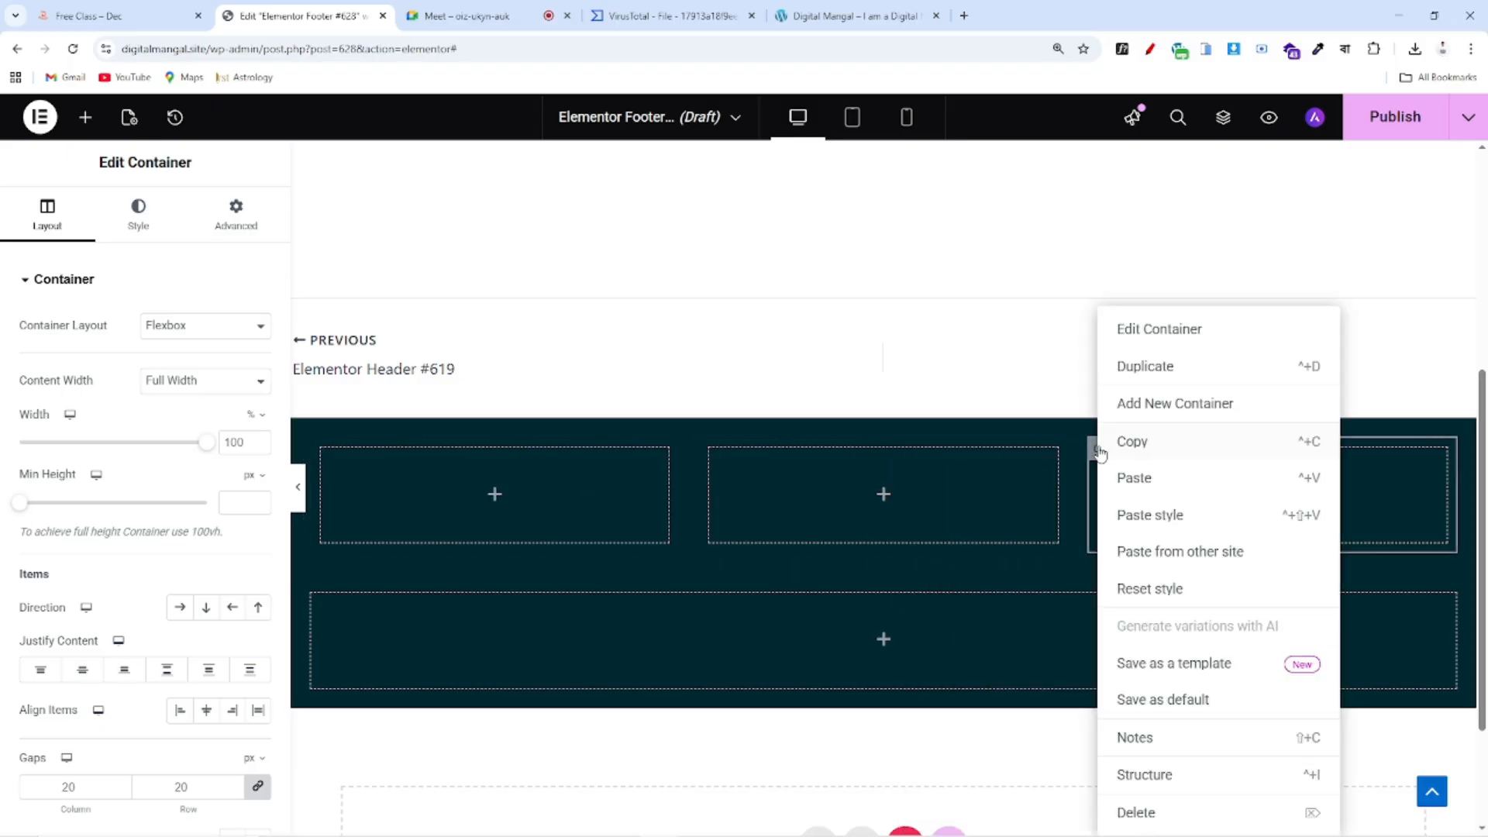
{"action": "left_click", "coordinate": [1172, 367]}
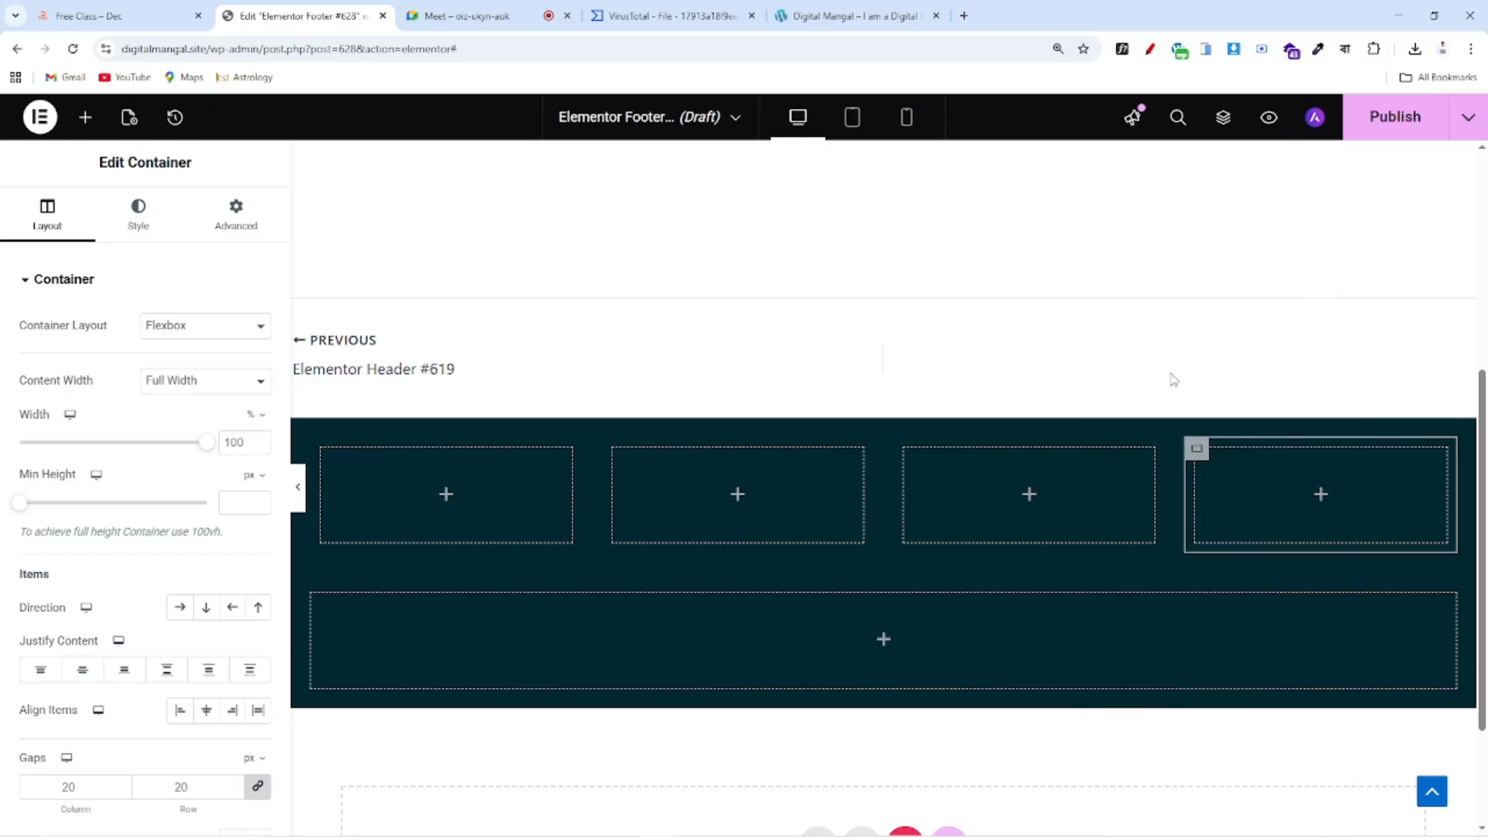
{"action": "left_click", "coordinate": [147, 21]}
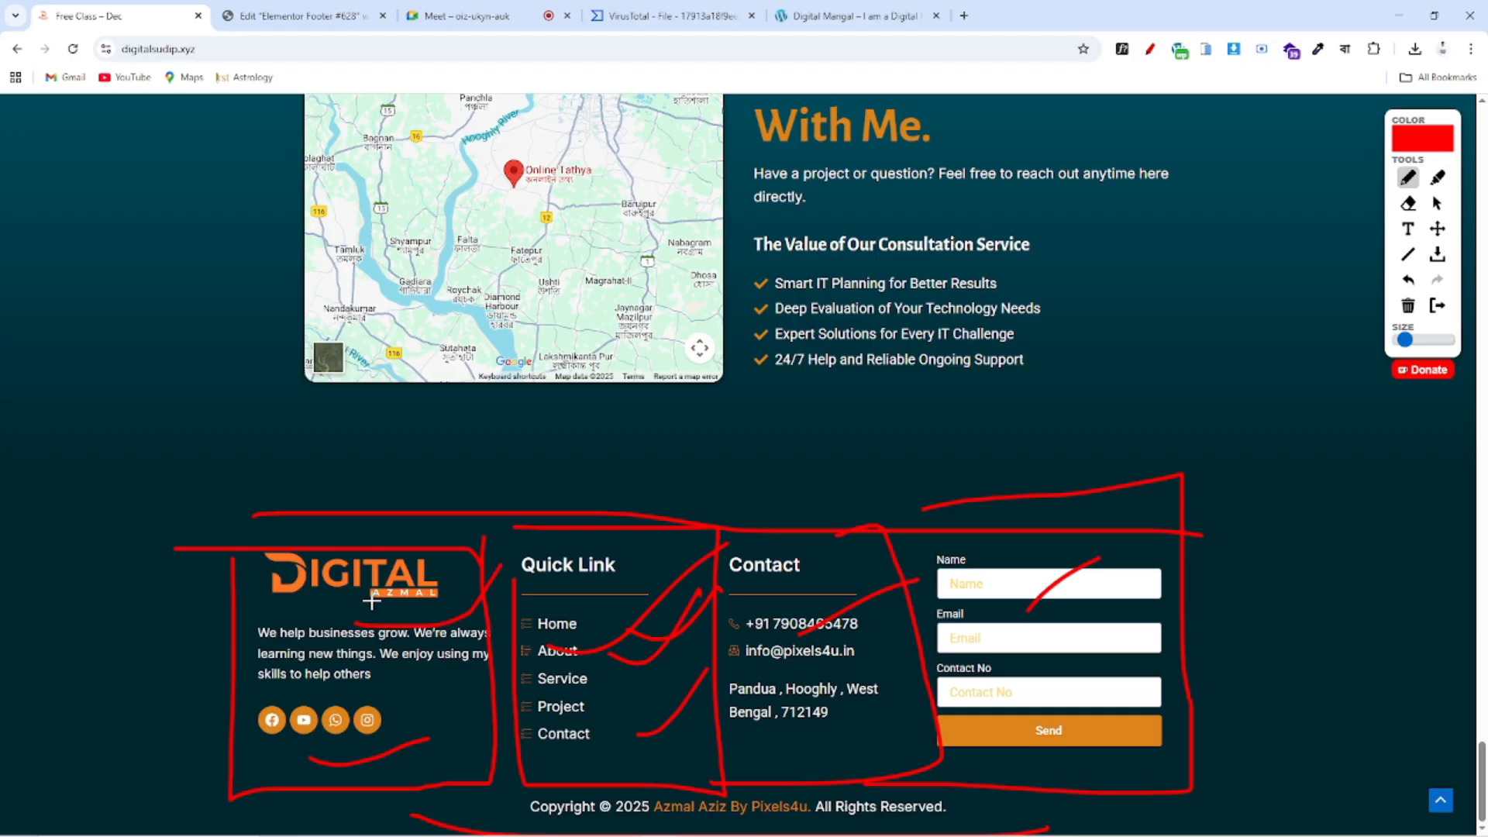
{"action": "left_click", "coordinate": [294, 15]}
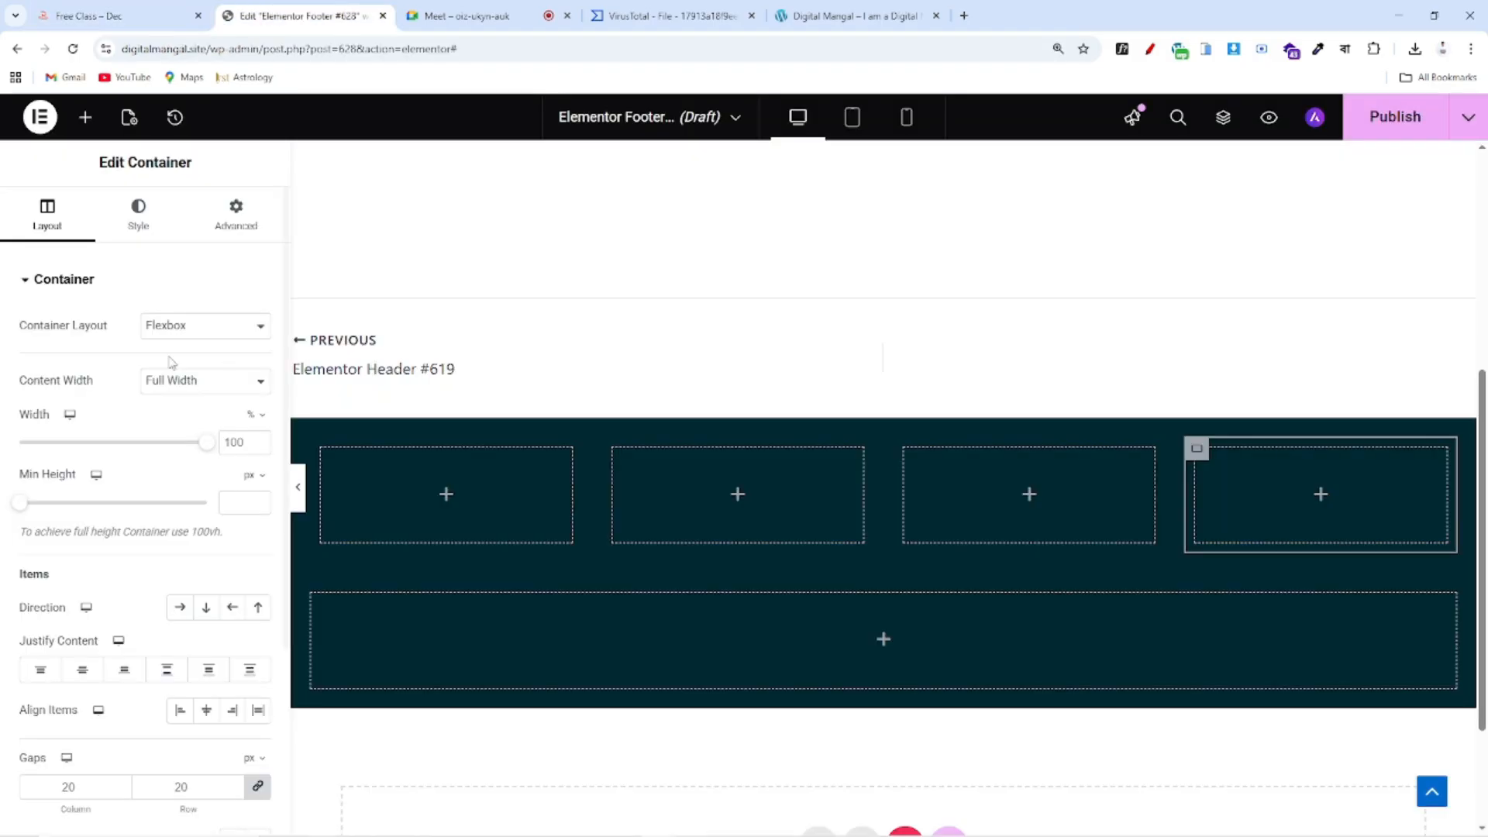
Place the Site Logo widget in the first column, aligned to start at 54% width
{"action": "left_click_drag", "start_coordinate": [70, 380], "coordinate": [440, 493]}
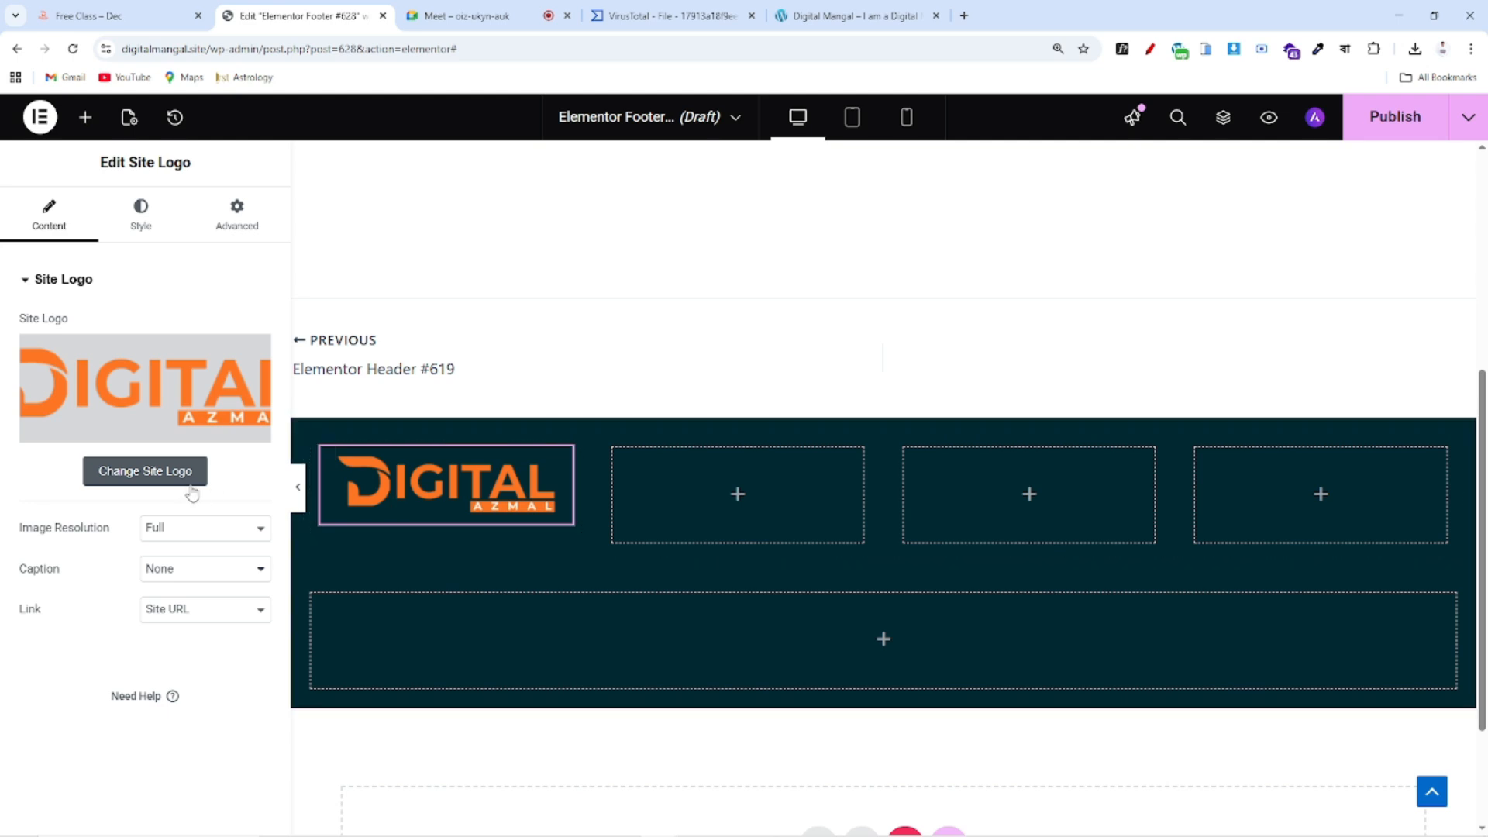
{"action": "left_click", "coordinate": [143, 216]}
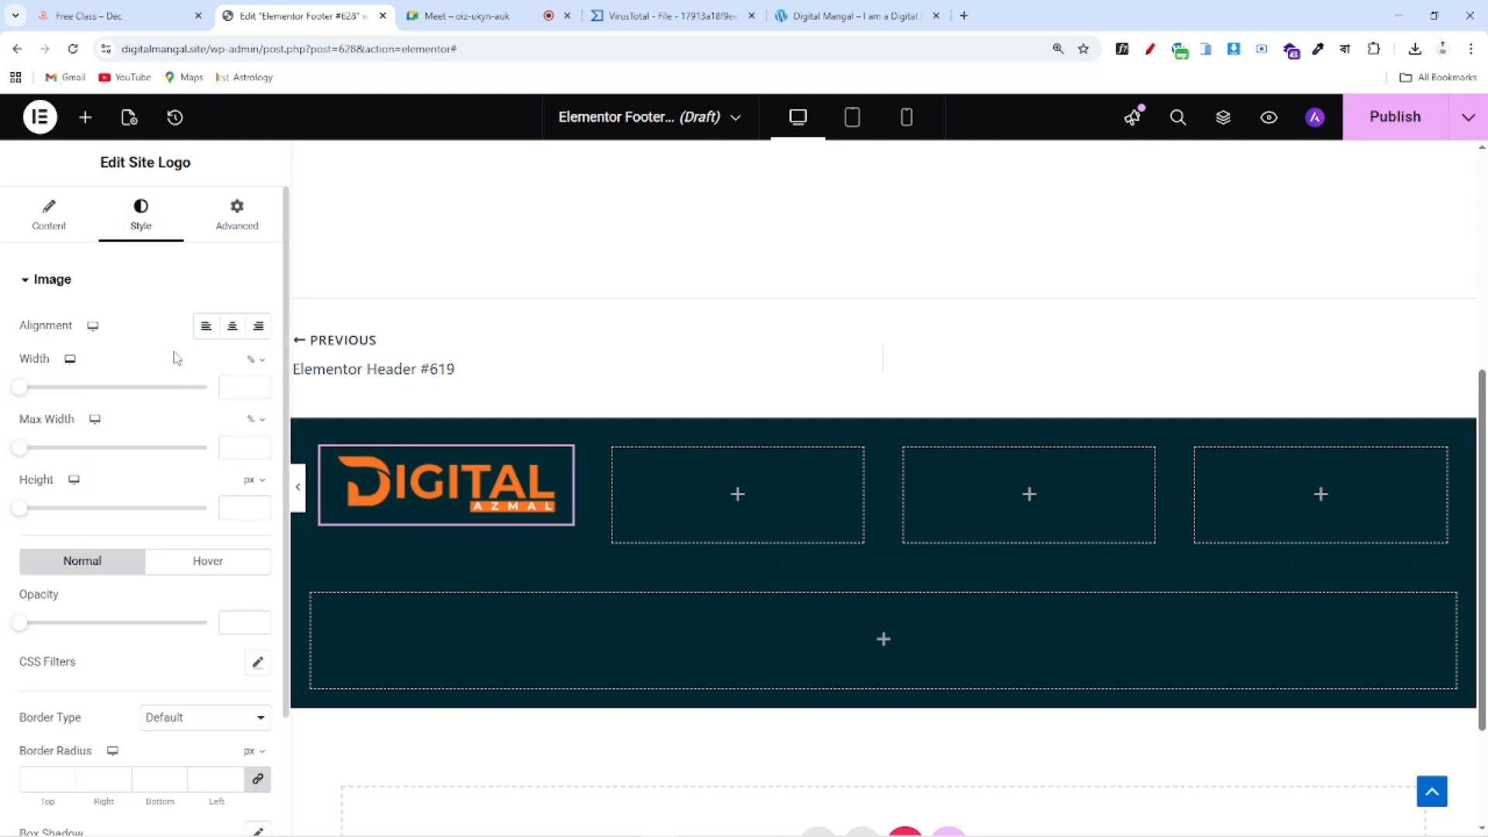
{"action": "left_click", "coordinate": [206, 325]}
{"action": "left_click_drag", "start_coordinate": [21, 394], "coordinate": [122, 400]}
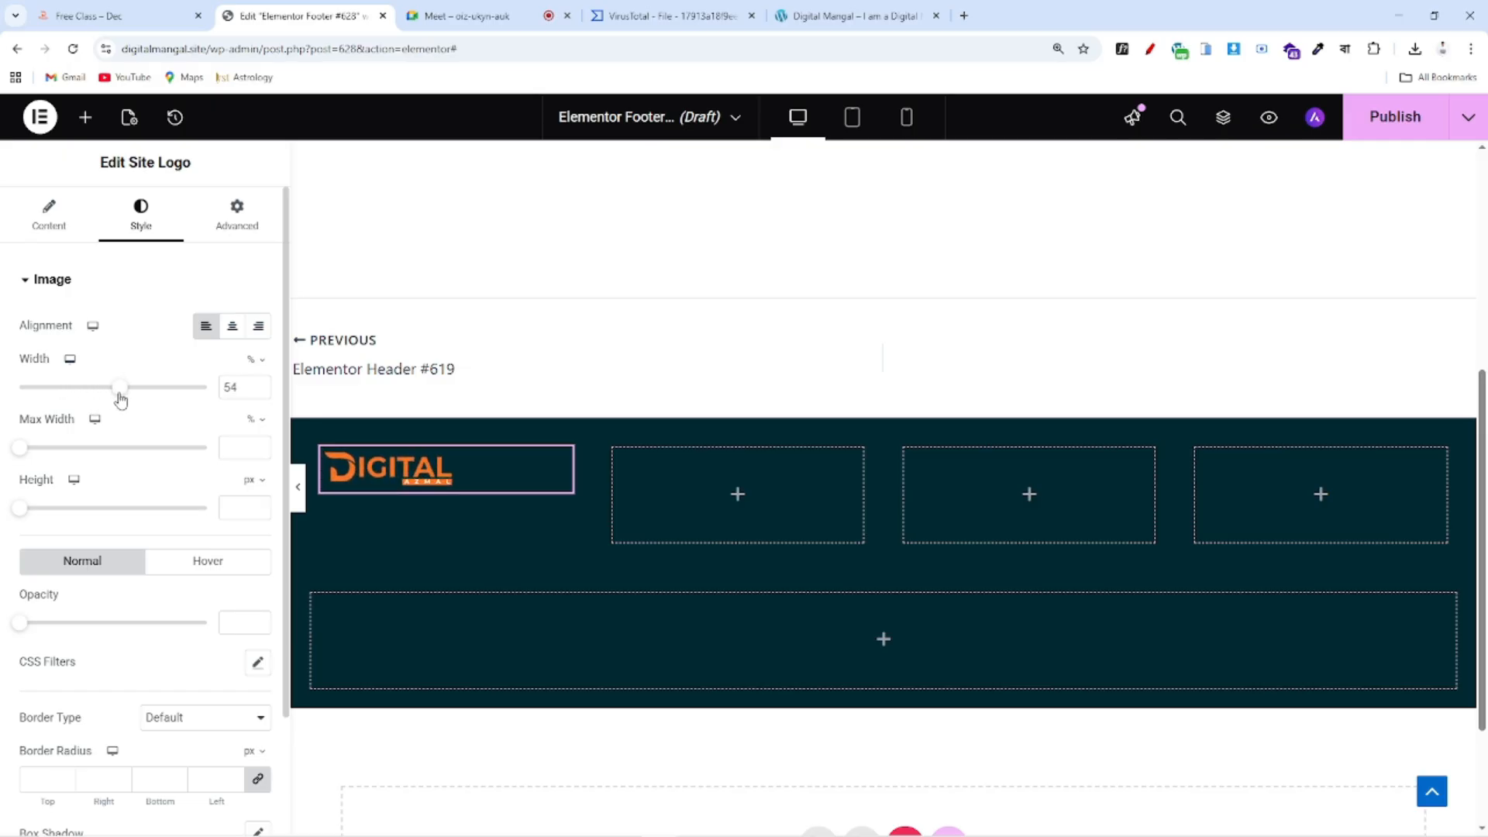
Add a Text Editor under the logo with the 'We help businesses grow…' text copied from the reference
{"action": "left_click", "coordinate": [86, 117]}
{"action": "scroll", "coordinate": [119, 369], "scroll_direction": "down", "scroll_amount": 5}
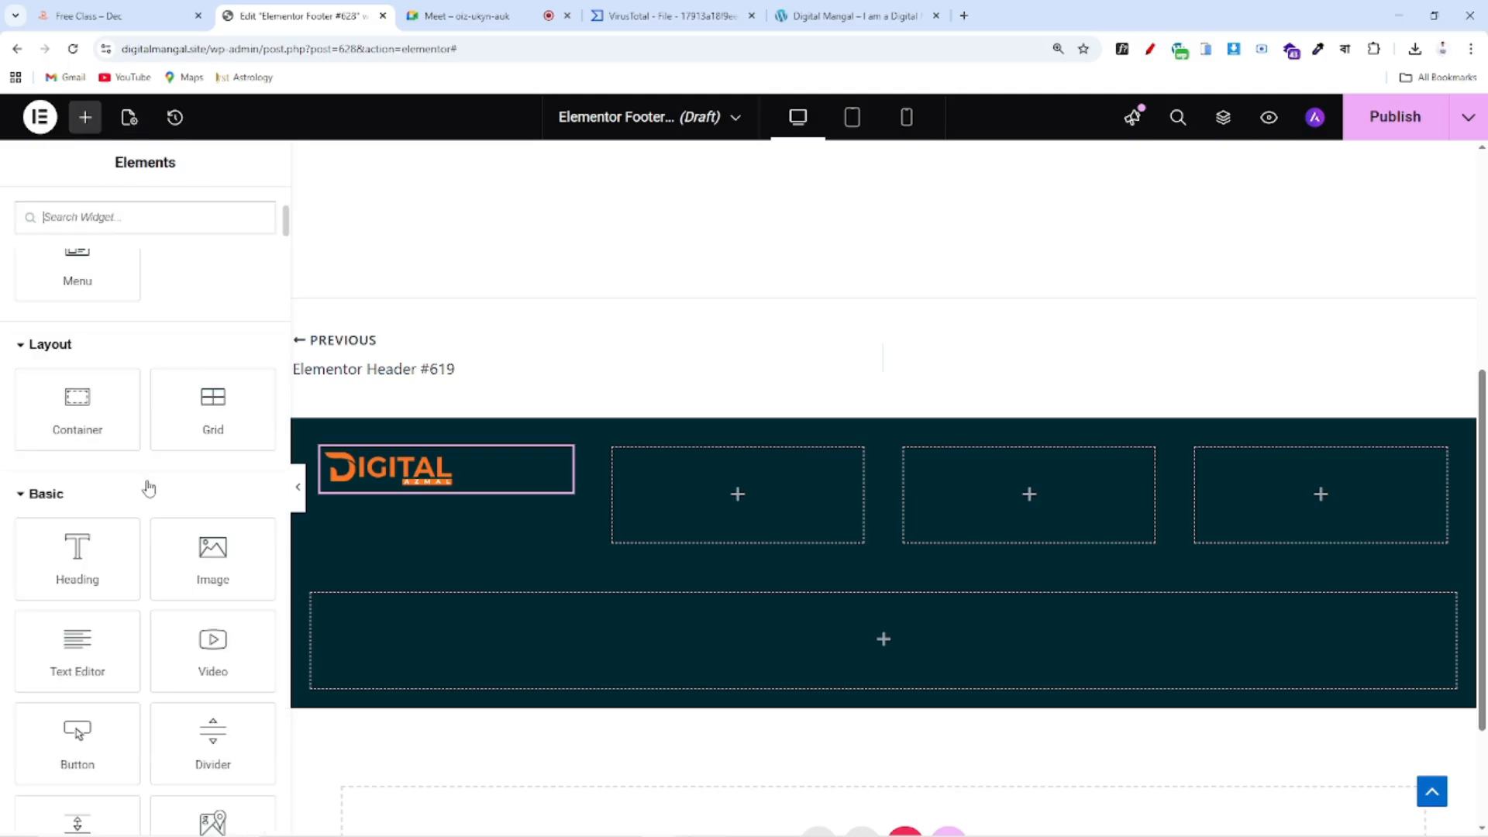
{"action": "scroll", "coordinate": [68, 574], "scroll_direction": "down", "scroll_amount": 1}
{"action": "left_click_drag", "start_coordinate": [73, 571], "coordinate": [414, 499]}
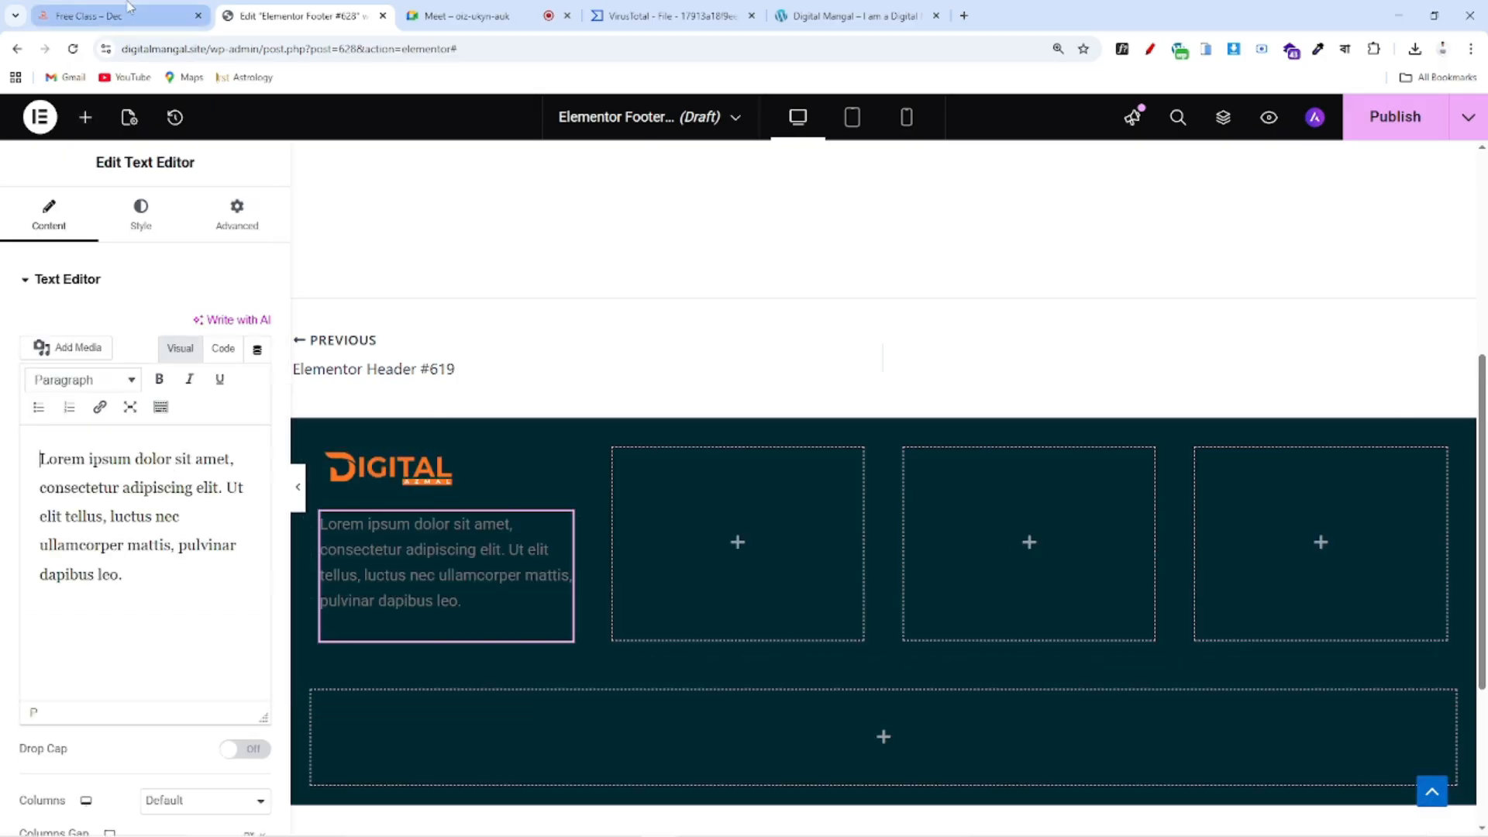
{"action": "left_click", "coordinate": [129, 8]}
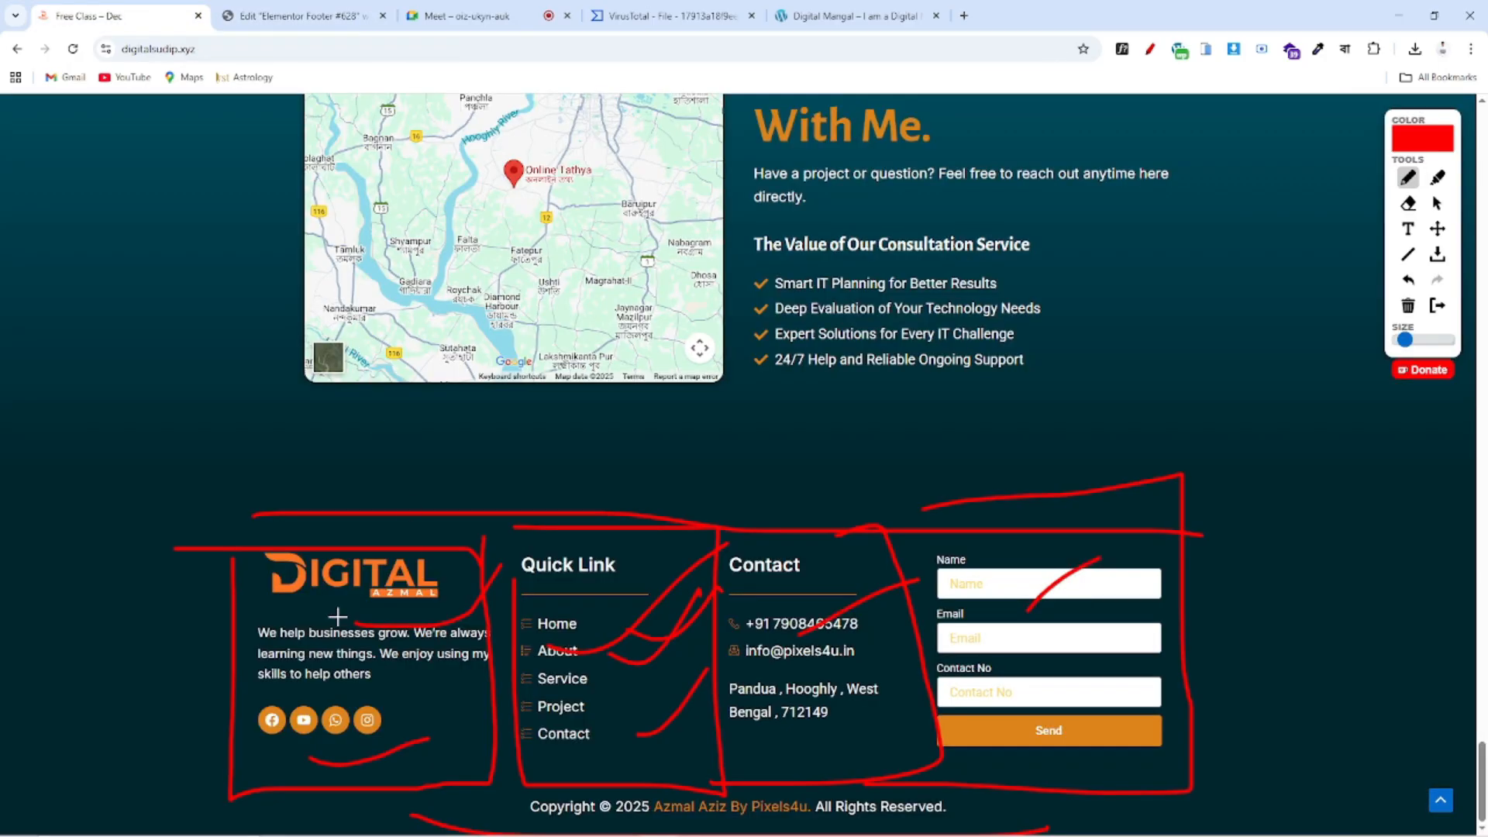
{"action": "left_click", "coordinate": [1437, 305]}
{"action": "left_click_drag", "start_coordinate": [340, 632], "coordinate": [447, 680]}
{"action": "key", "text": "ctrl+c"}
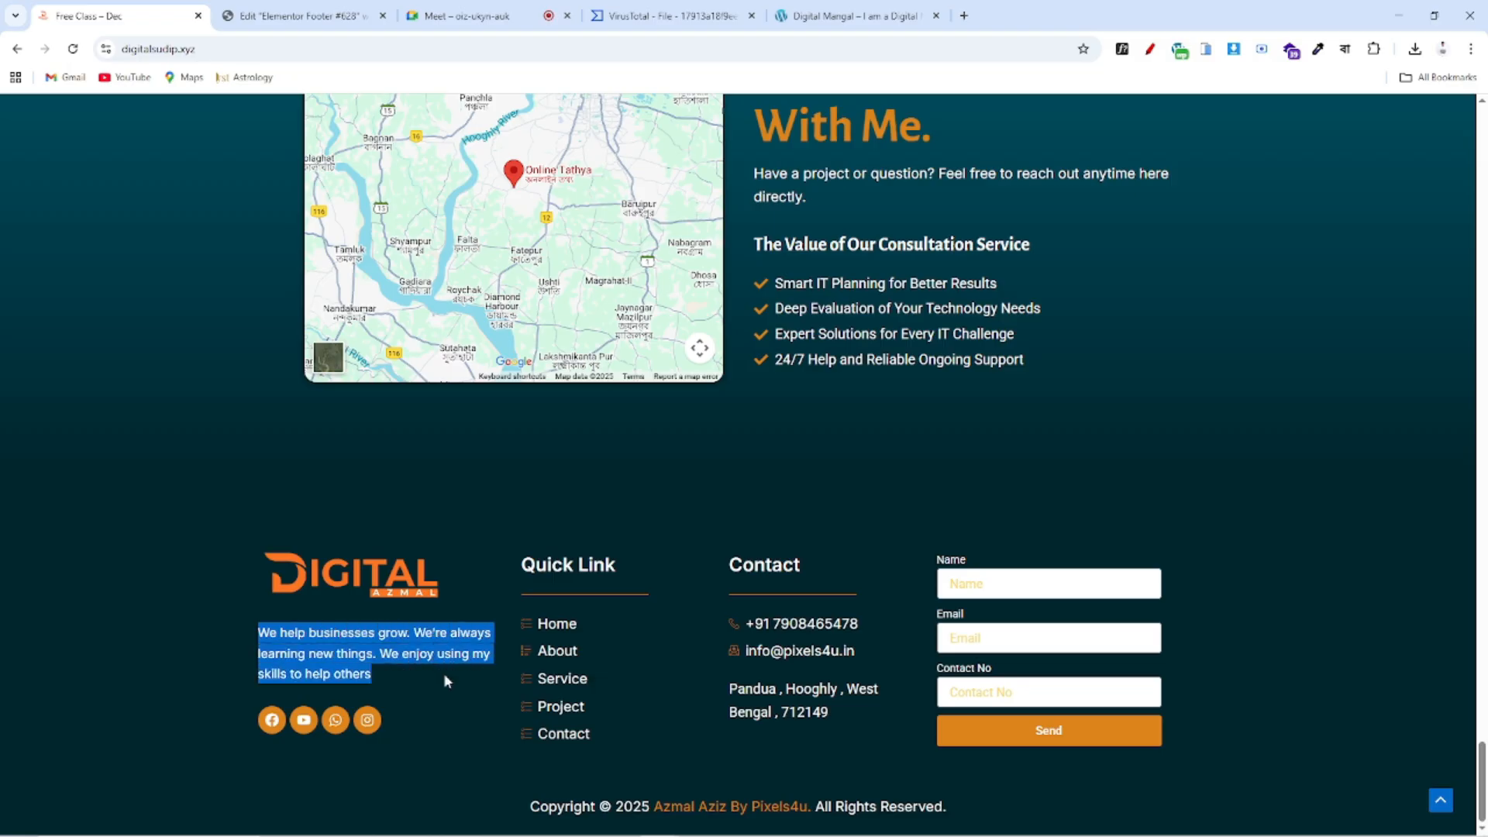
{"action": "left_click", "coordinate": [298, 16]}
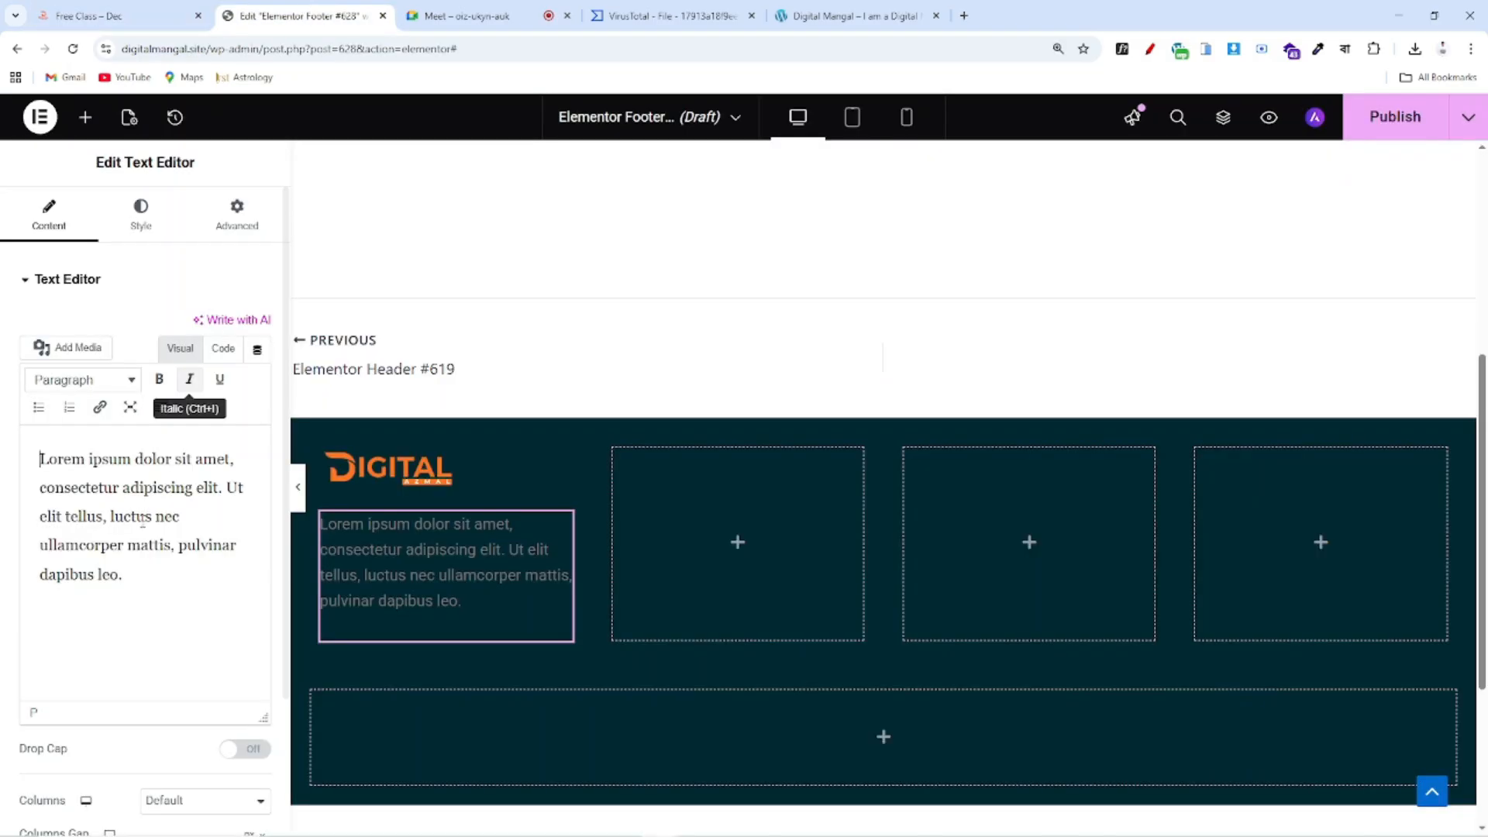
{"action": "left_click", "coordinate": [168, 606]}
{"action": "key", "text": "ctrl+a"}
{"action": "key", "text": "ctrl+v"}
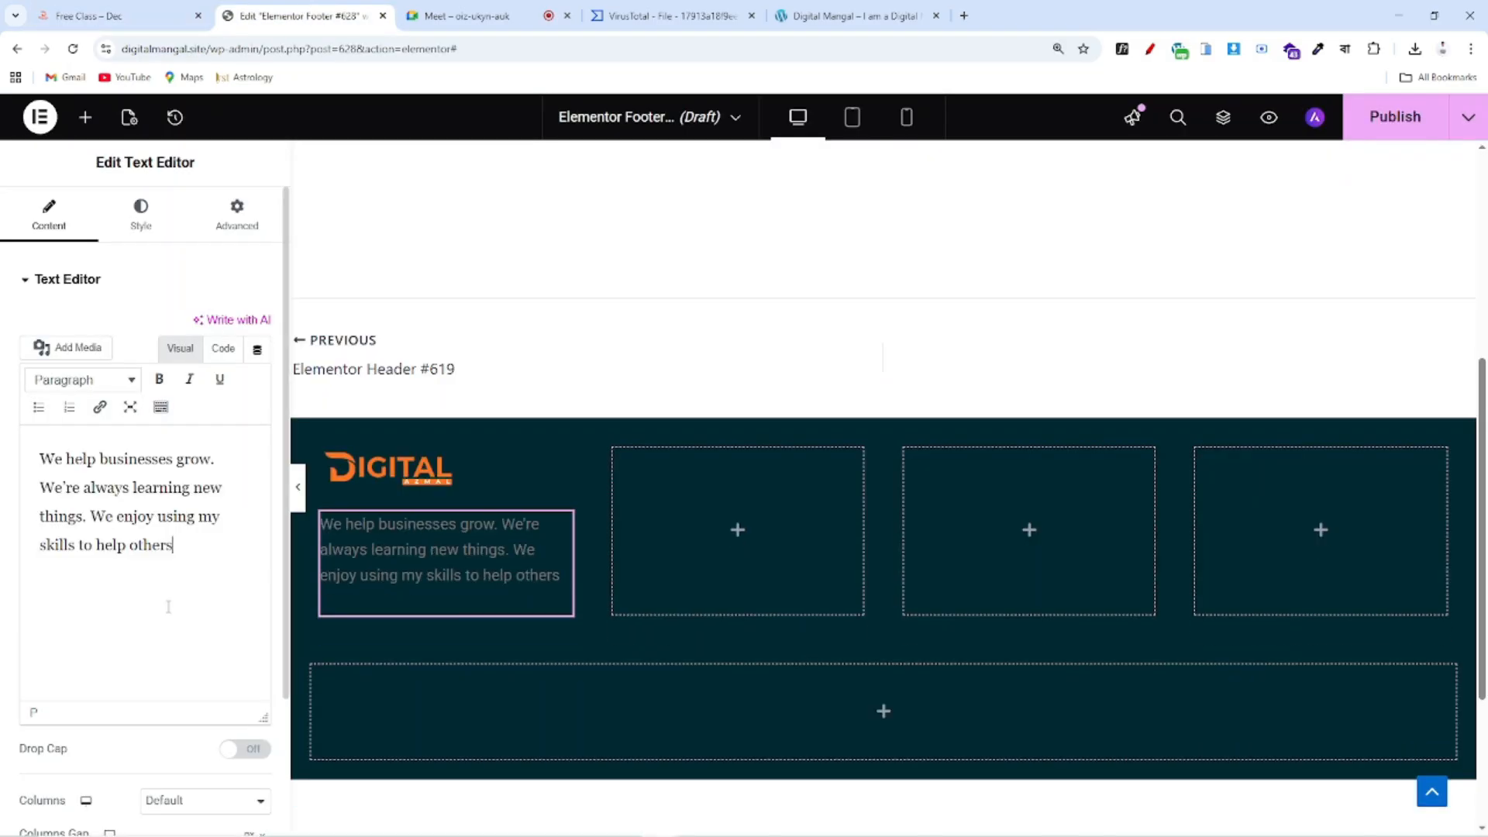
Style the description text white in Inter at 18 px
{"action": "left_click", "coordinate": [150, 233]}
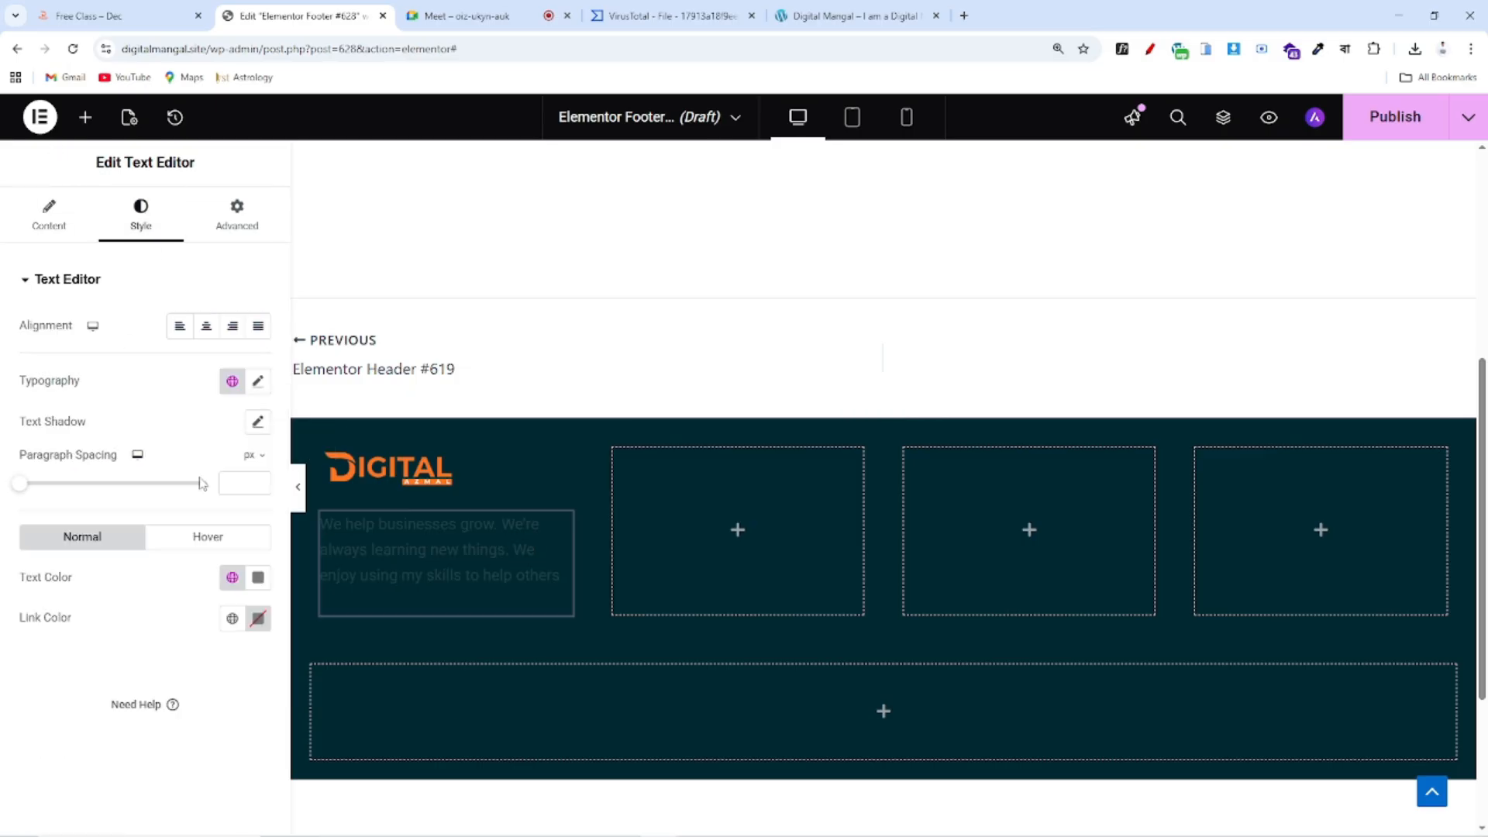
{"action": "left_click", "coordinate": [258, 577]}
{"action": "left_click", "coordinate": [158, 322]}
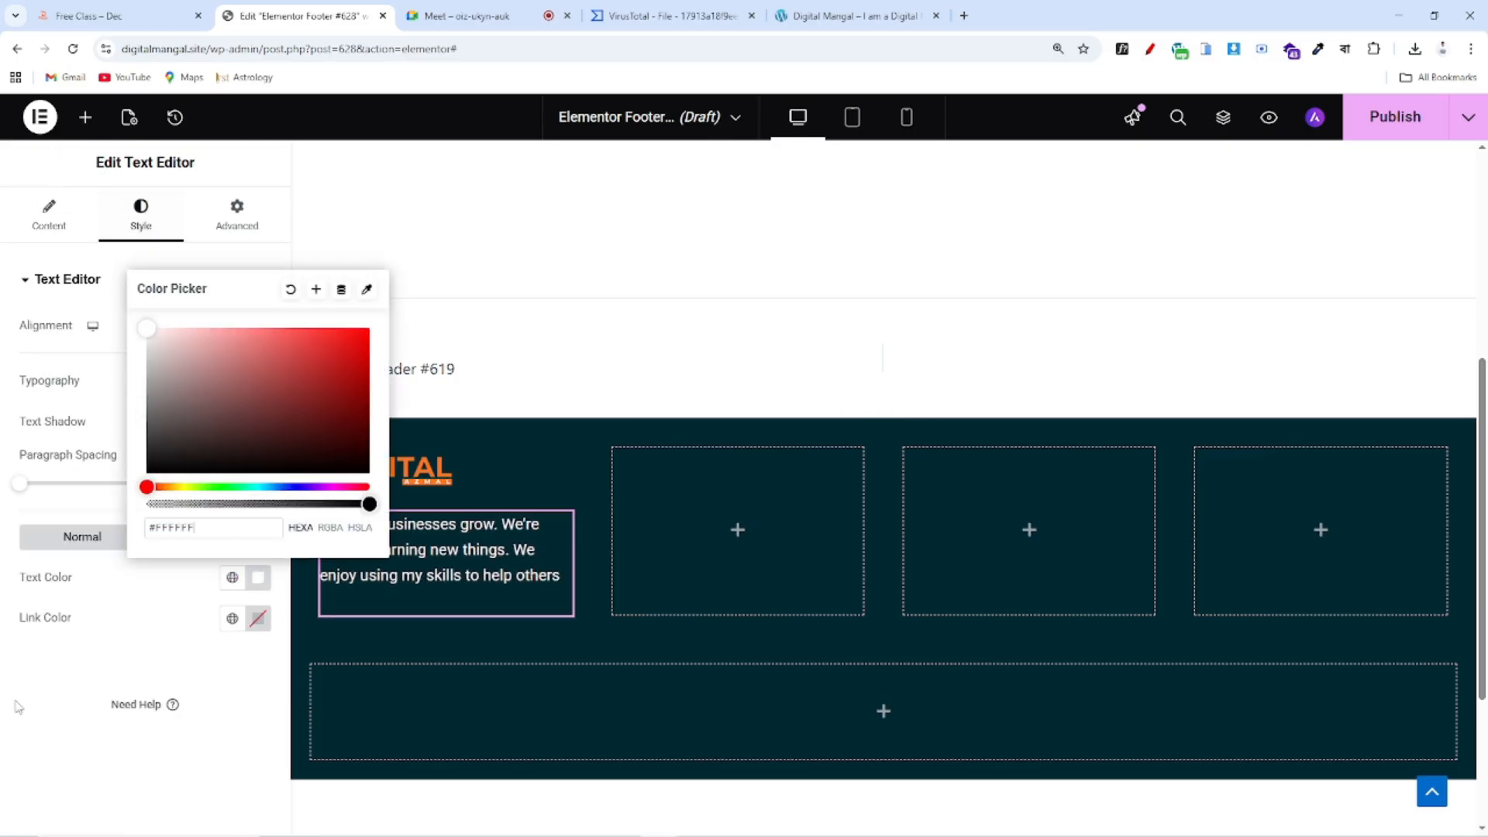
{"action": "left_click", "coordinate": [151, 581]}
{"action": "left_click", "coordinate": [256, 382]}
{"action": "left_click_drag", "start_coordinate": [33, 540], "coordinate": [38, 540]}
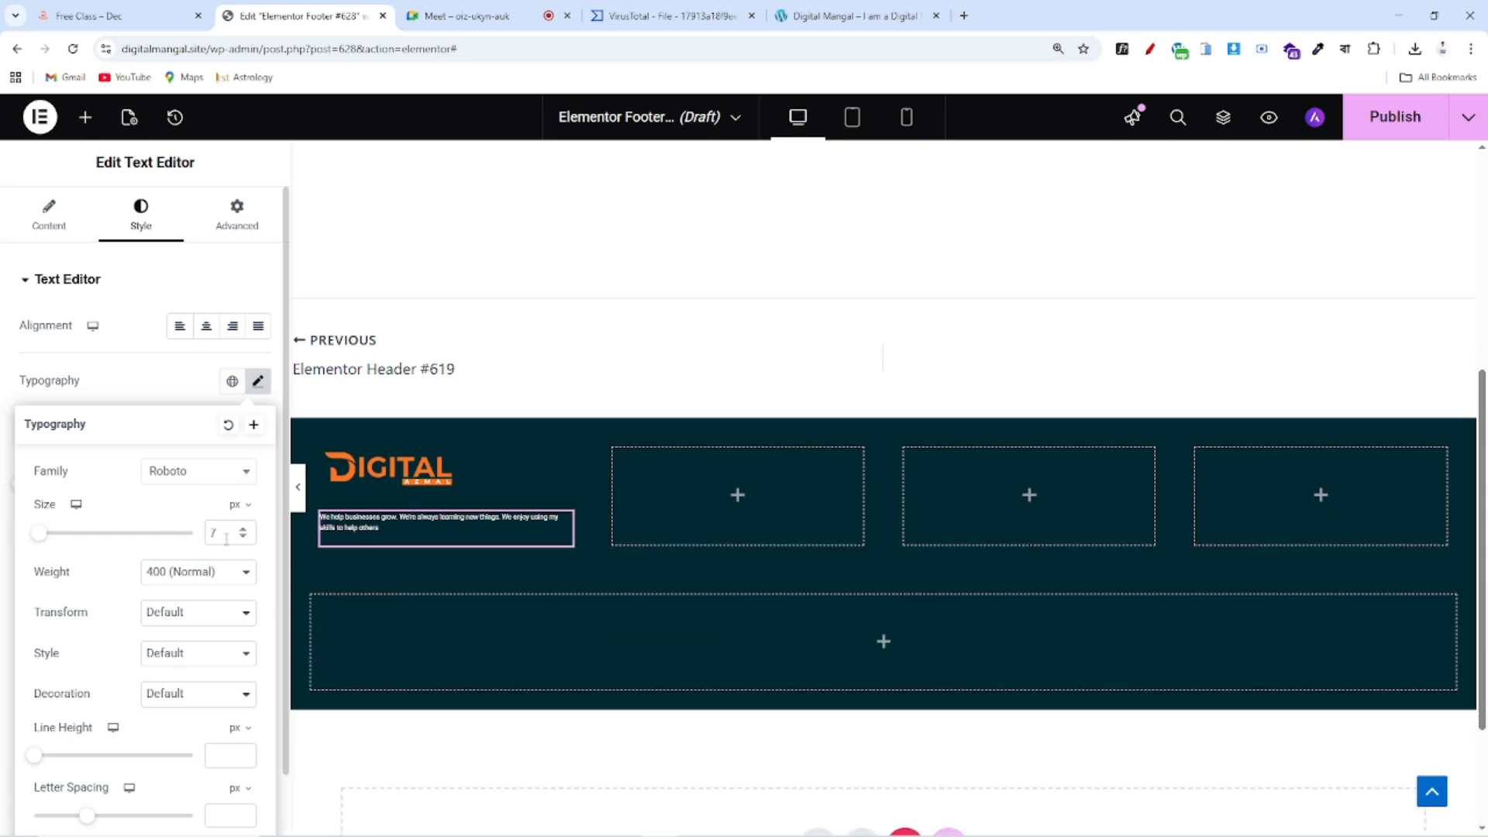
{"action": "type", "text": "18"}
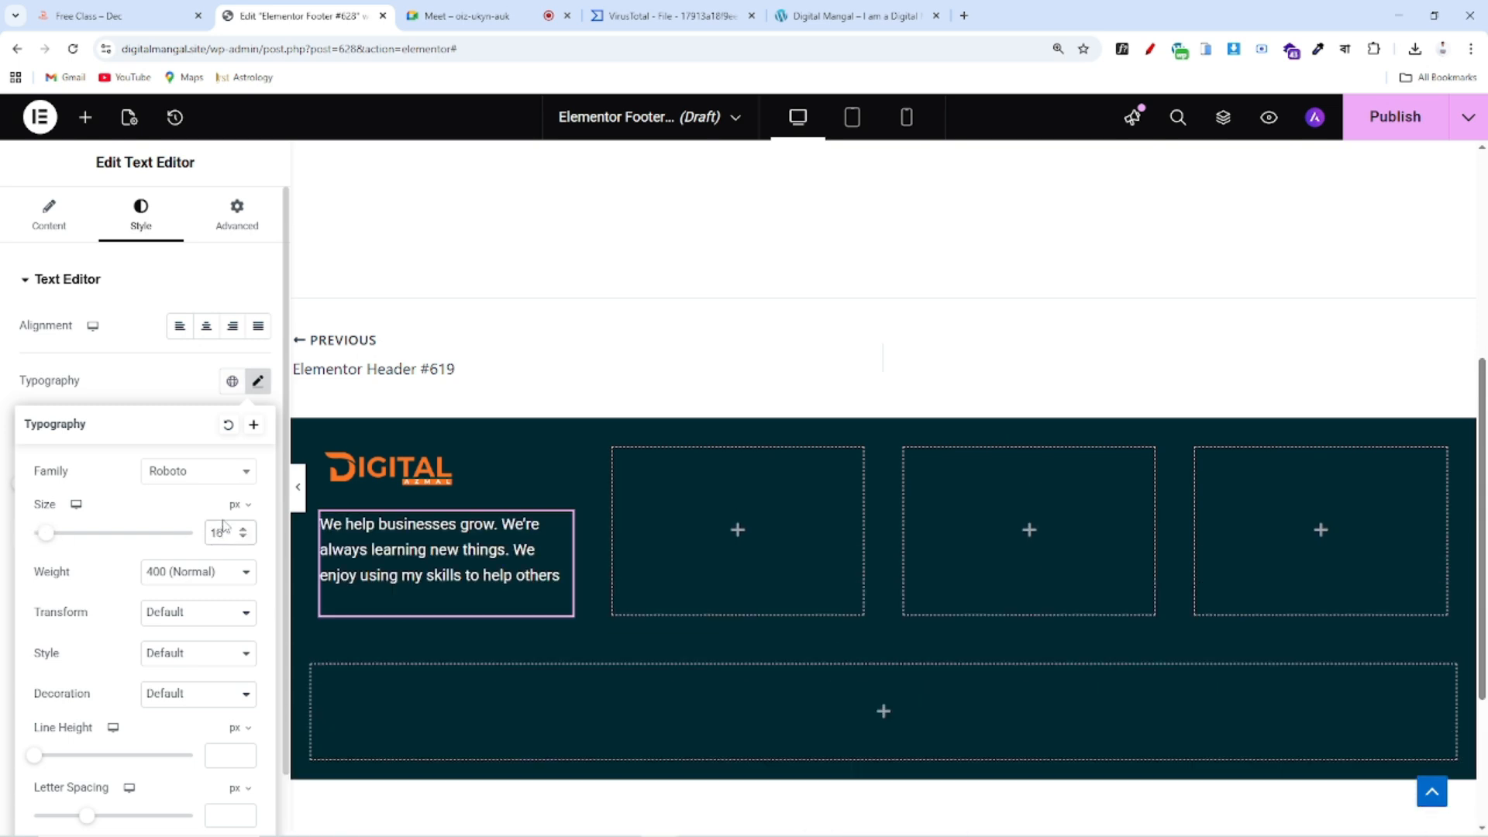
{"action": "left_click", "coordinate": [196, 478]}
{"action": "type", "text": "intye"}
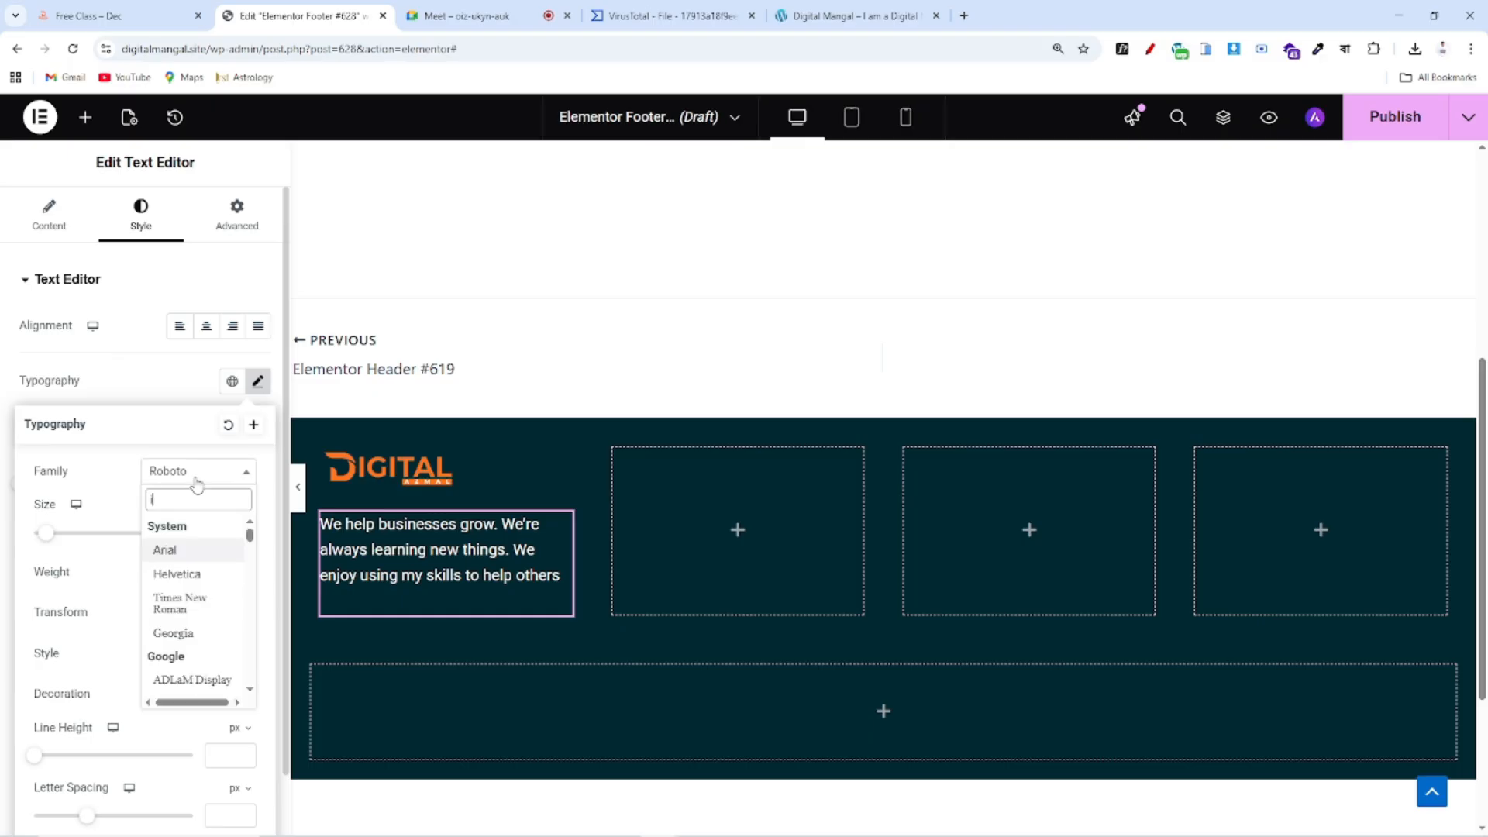
{"action": "type", "text": "r"}
{"action": "key", "text": "BackSpace"}
{"action": "key", "text": "BackSpace"}
{"action": "key", "text": "BackSpace"}
{"action": "key", "text": "BackSpace"}
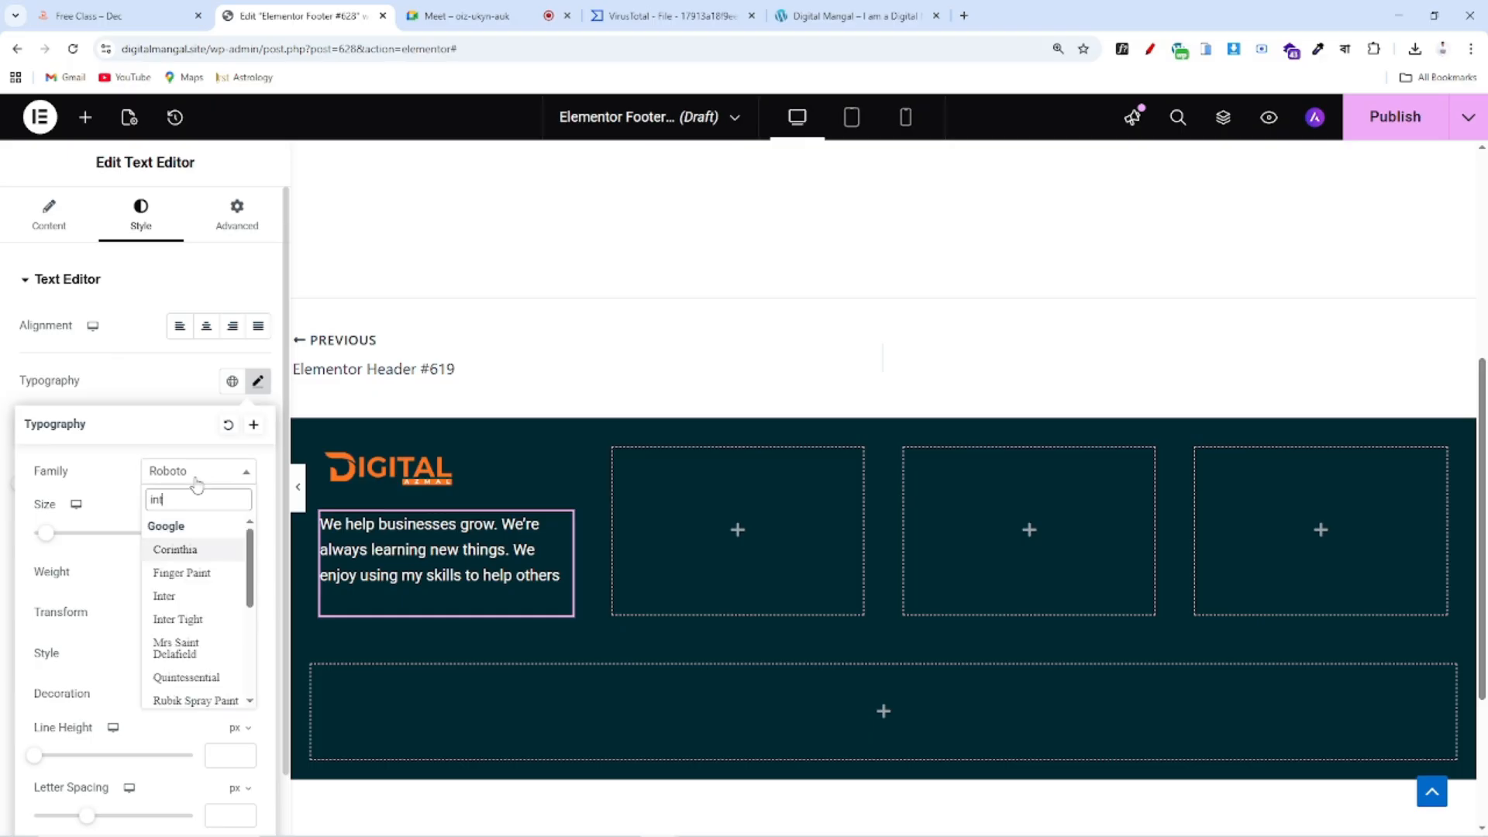
{"action": "type", "text": "ter"}
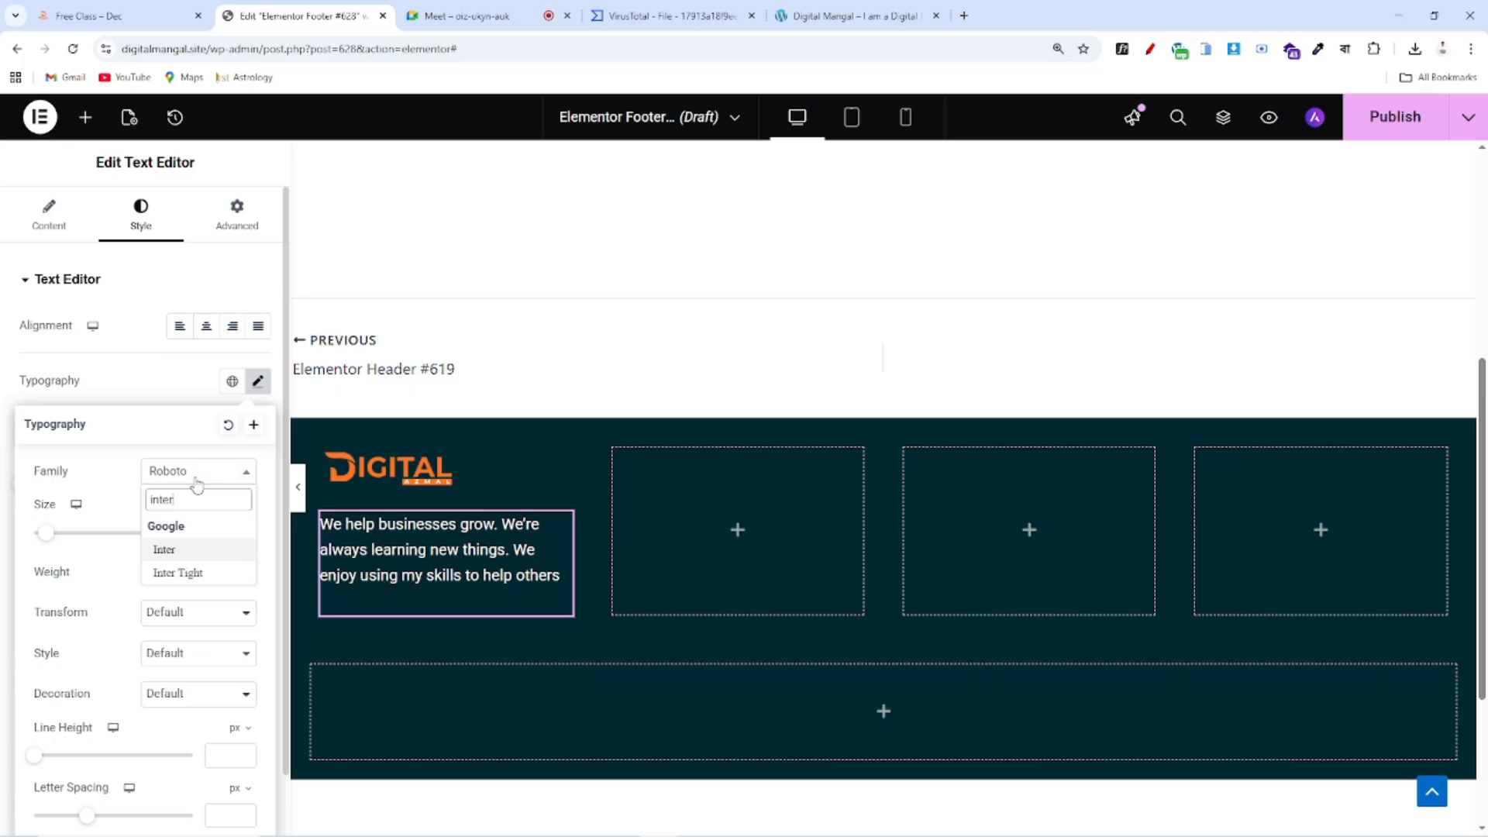
{"action": "left_click", "coordinate": [164, 549]}
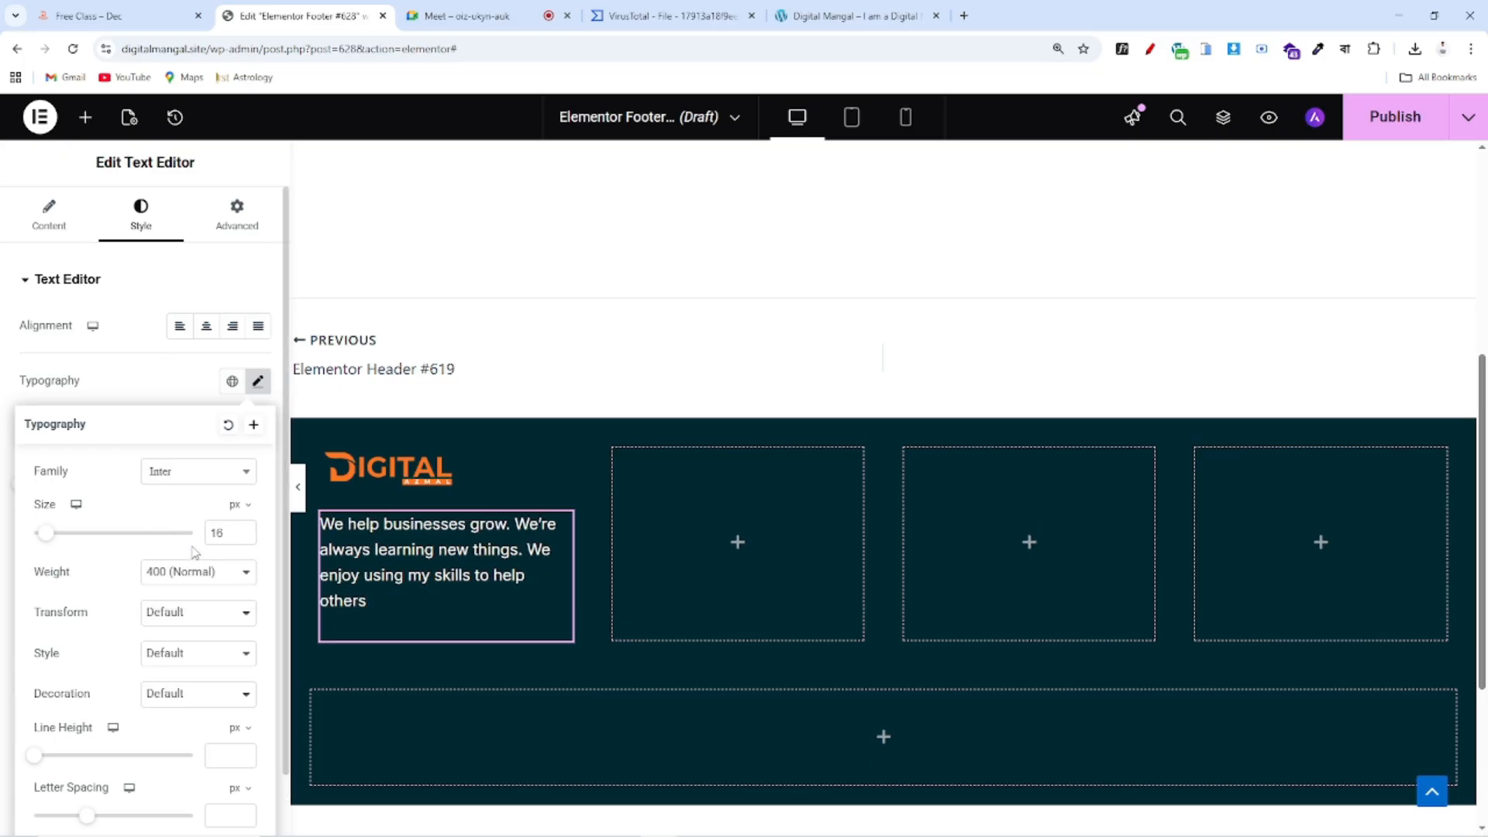
{"action": "left_click", "coordinate": [196, 379]}
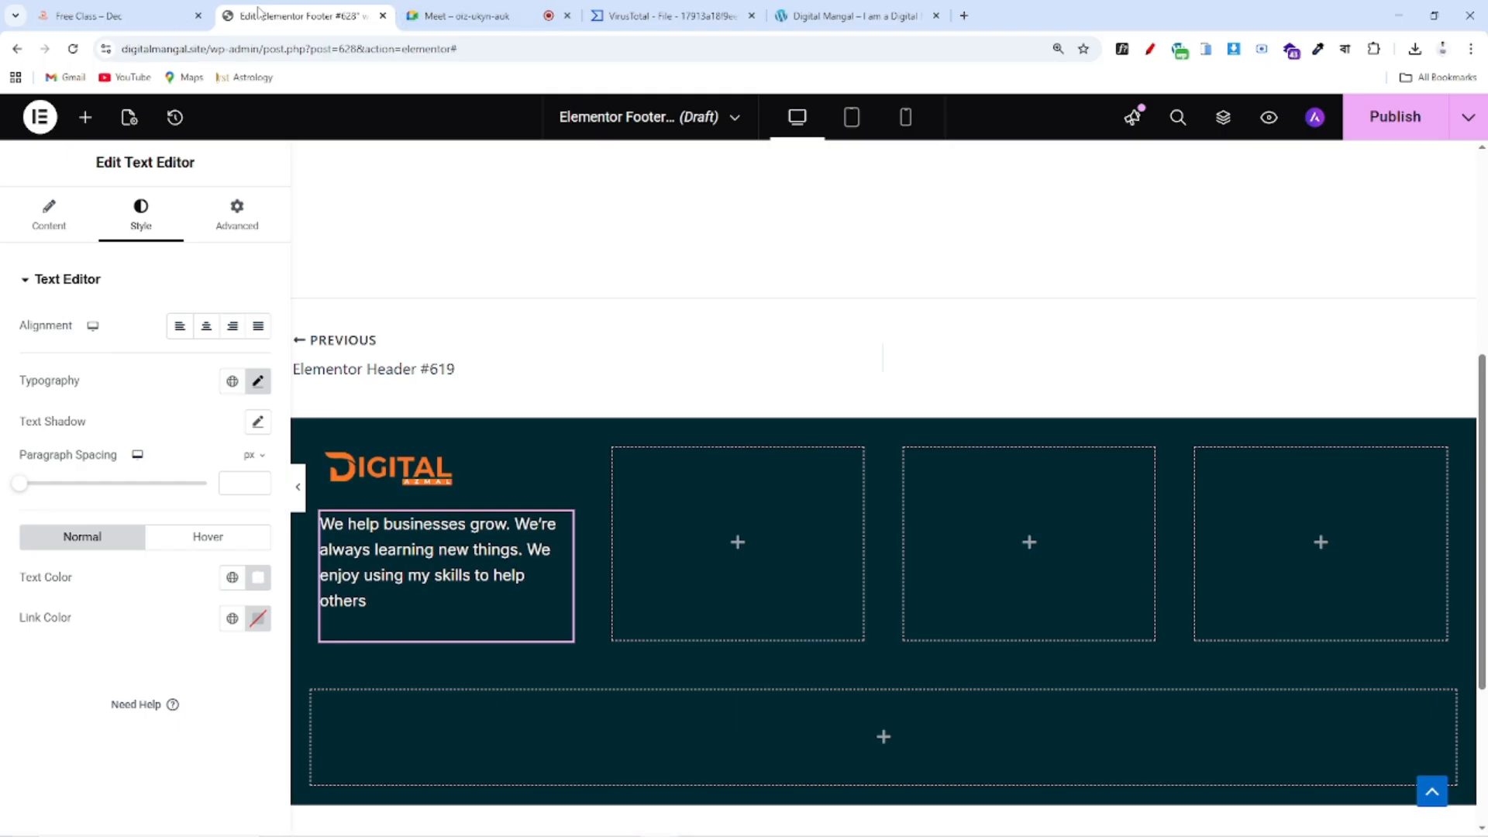
Add a Social Icons widget under the intro text and set the text's paragraph spacing to 0
{"action": "left_click", "coordinate": [85, 117]}
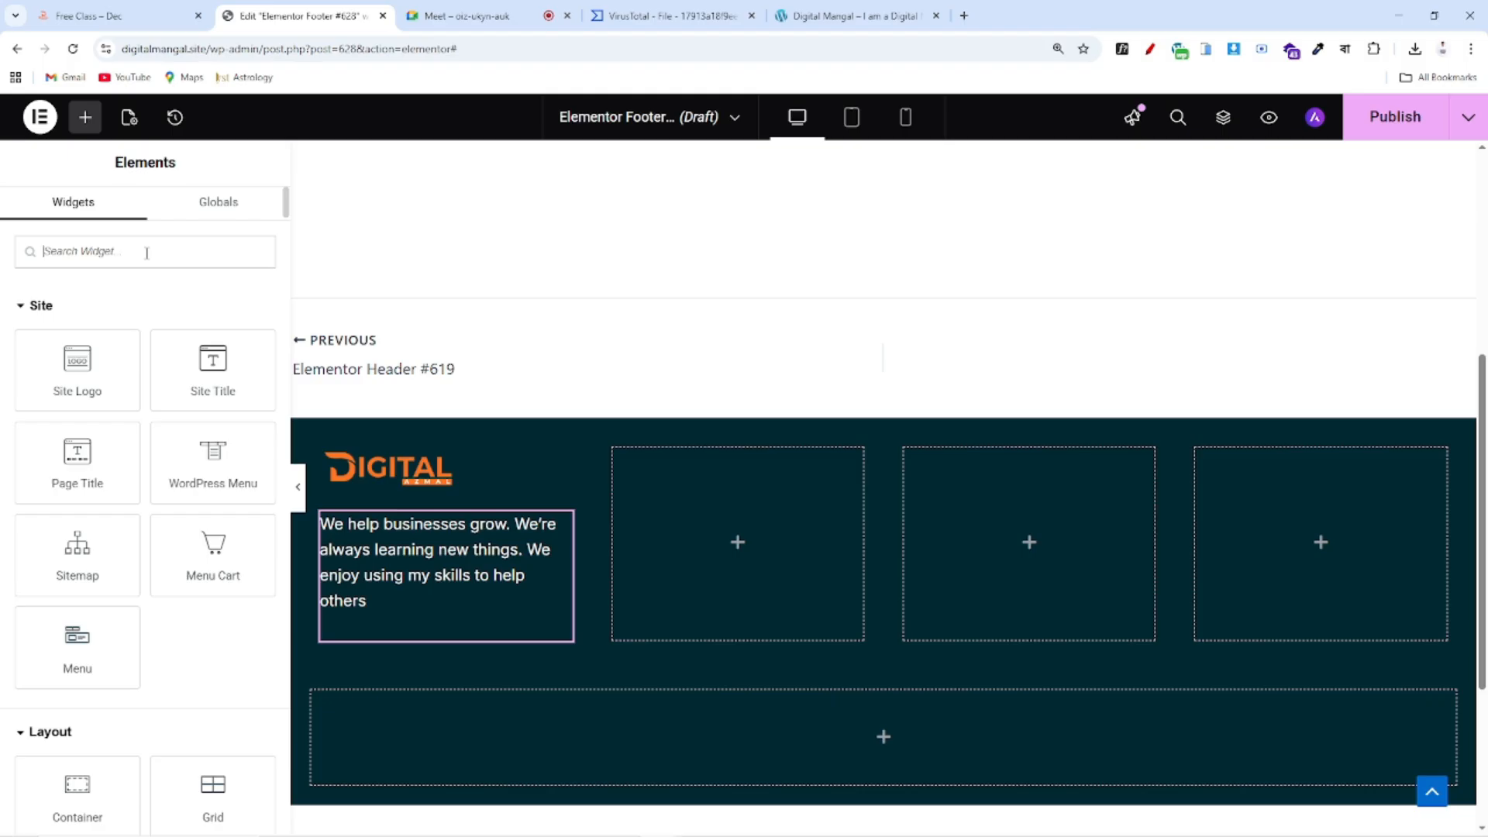
{"action": "type", "text": "soc"}
{"action": "left_click_drag", "start_coordinate": [100, 335], "coordinate": [460, 636]}
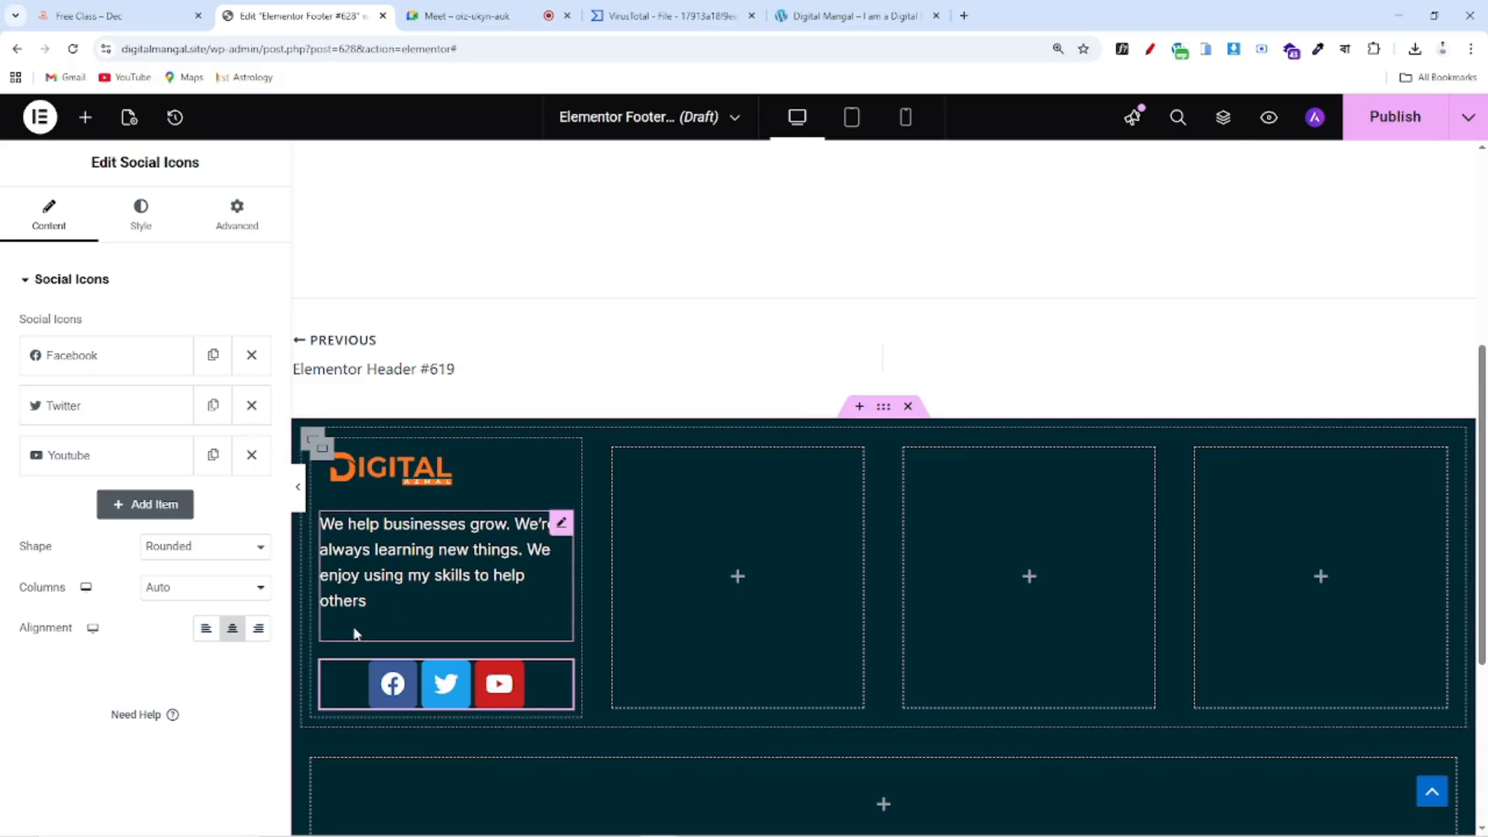
{"action": "left_click", "coordinate": [559, 527]}
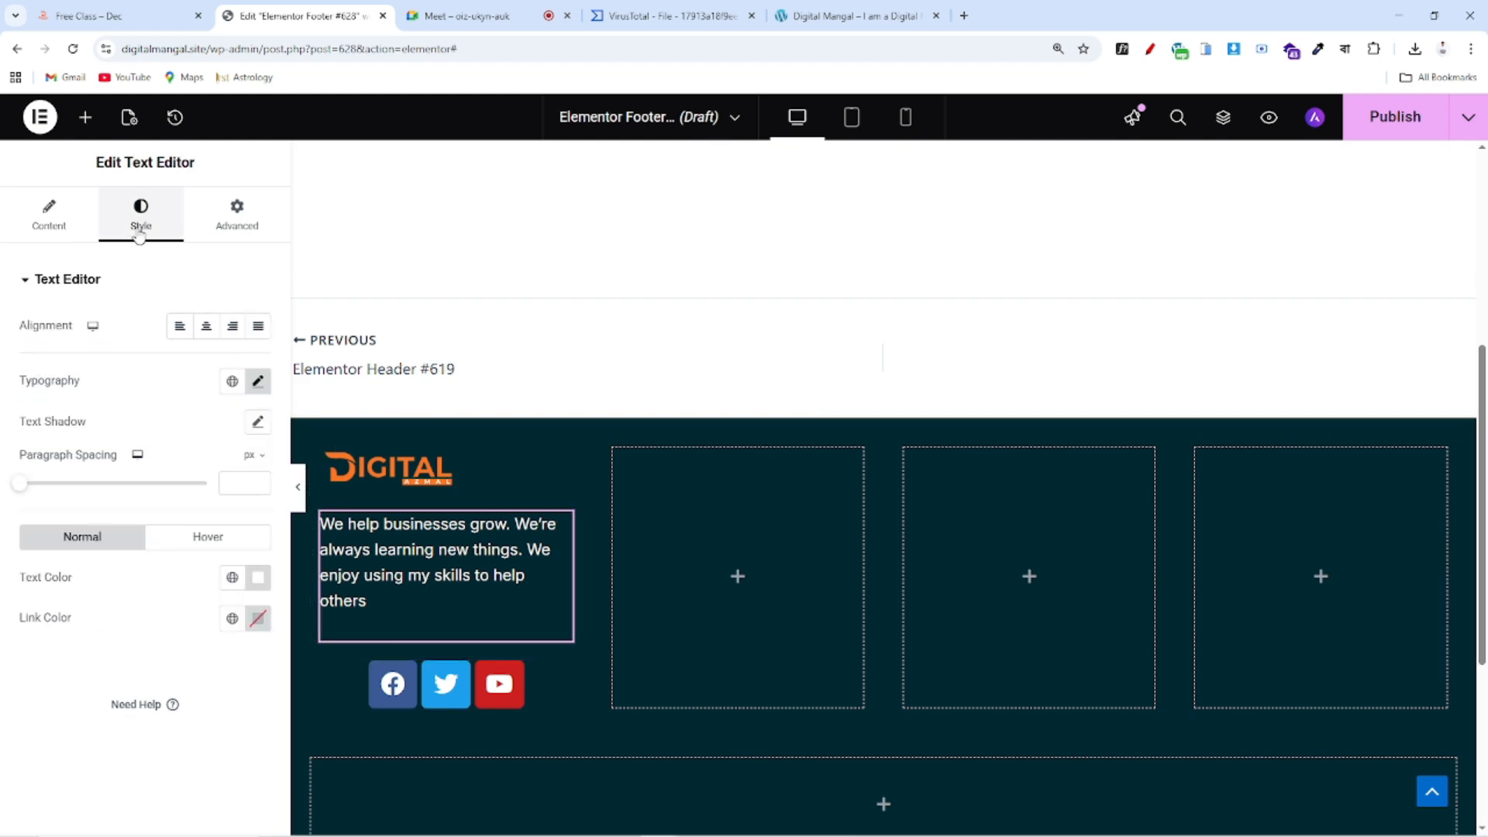
{"action": "mouse_move", "coordinate": [26, 485]}
{"action": "left_mouse_down"}
{"action": "mouse_move", "coordinate": [139, 487]}
{"action": "mouse_move", "coordinate": [4, 492]}
{"action": "left_mouse_up"}
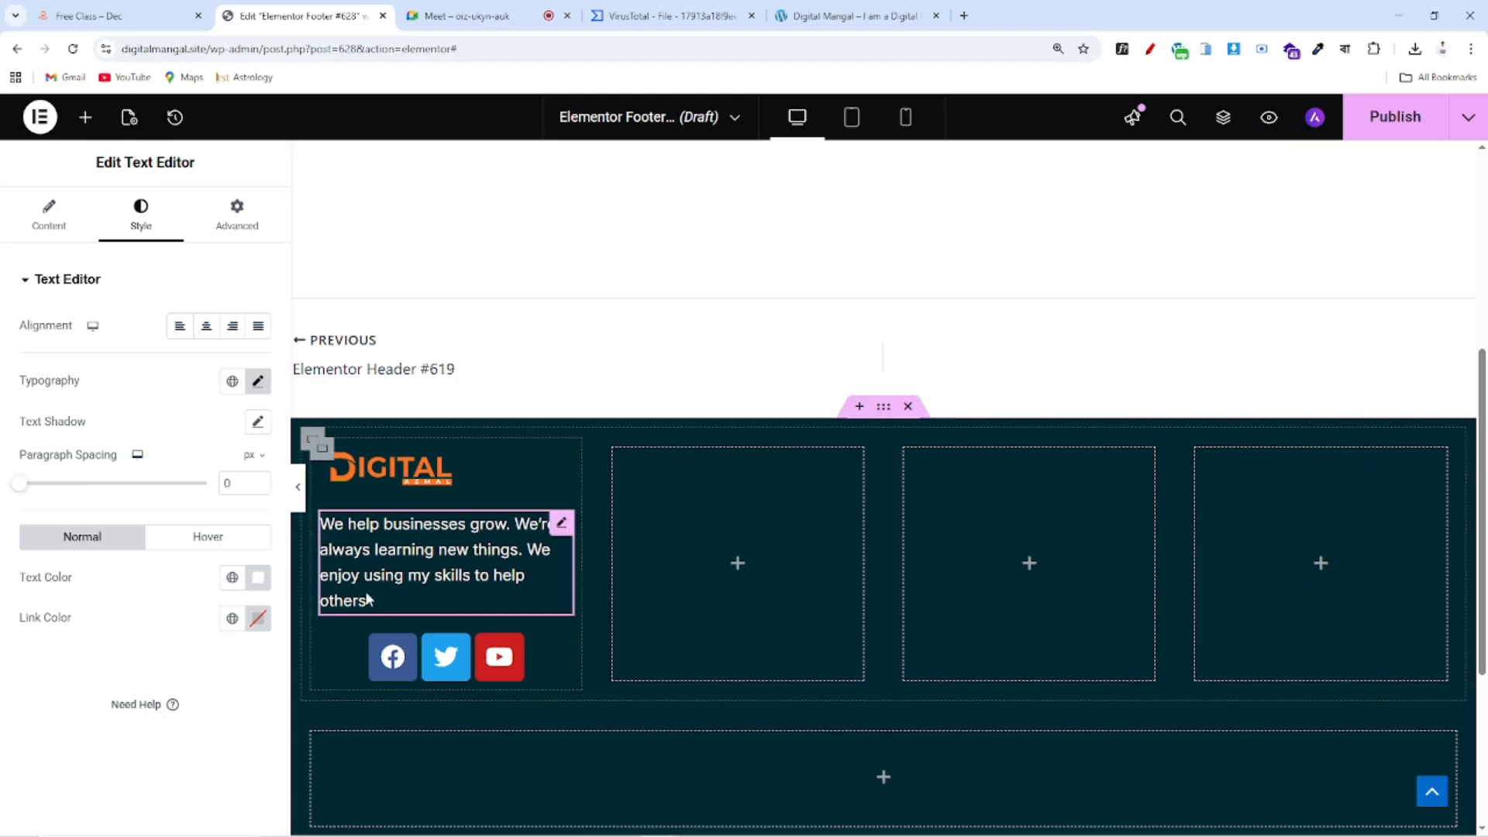
Add a fourth social icon item using the Instagram icon from the Icon Library
{"action": "left_click", "coordinate": [562, 648]}
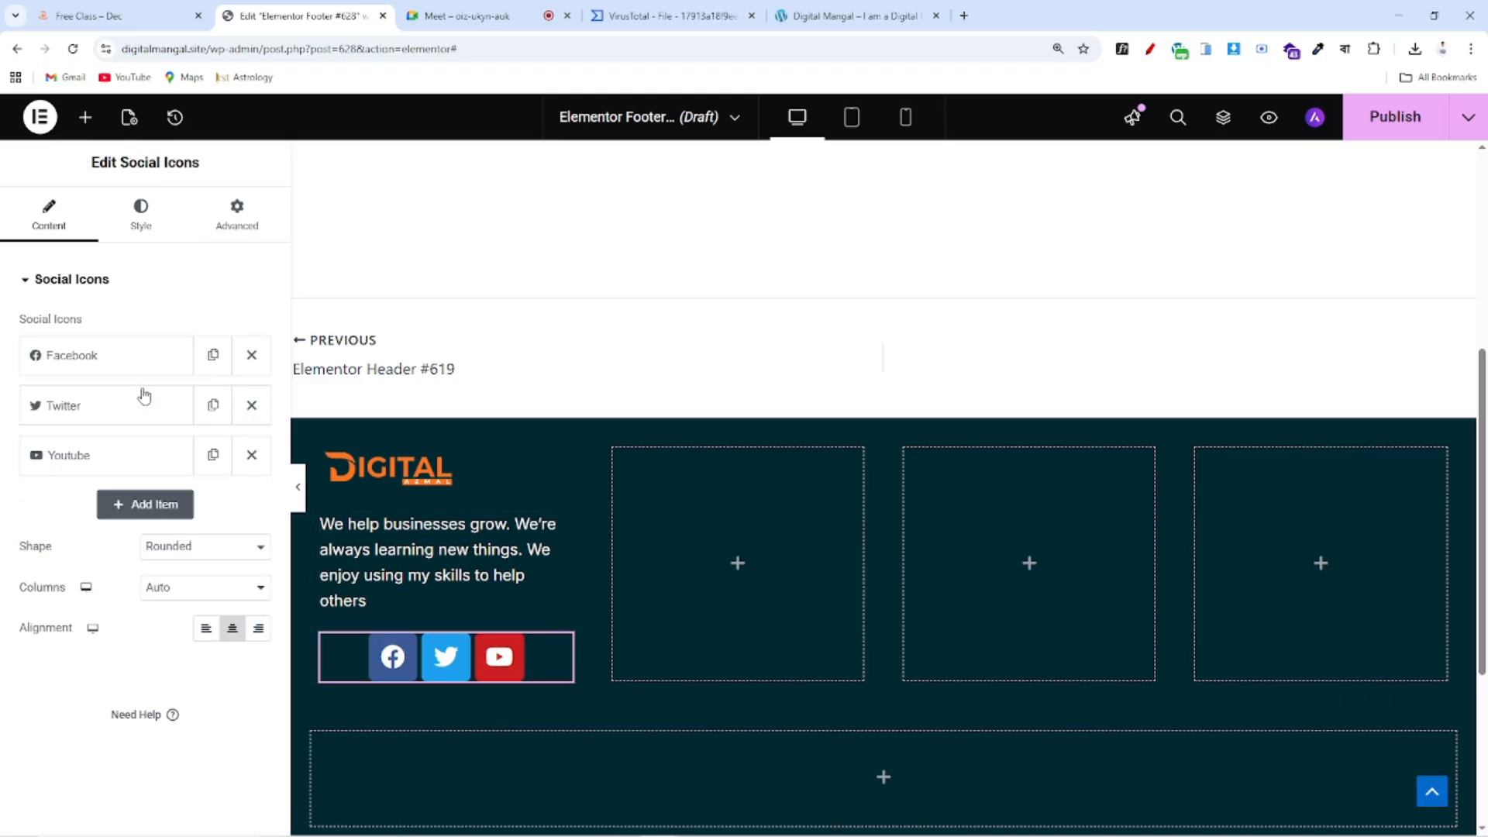
{"action": "left_click", "coordinate": [166, 505]}
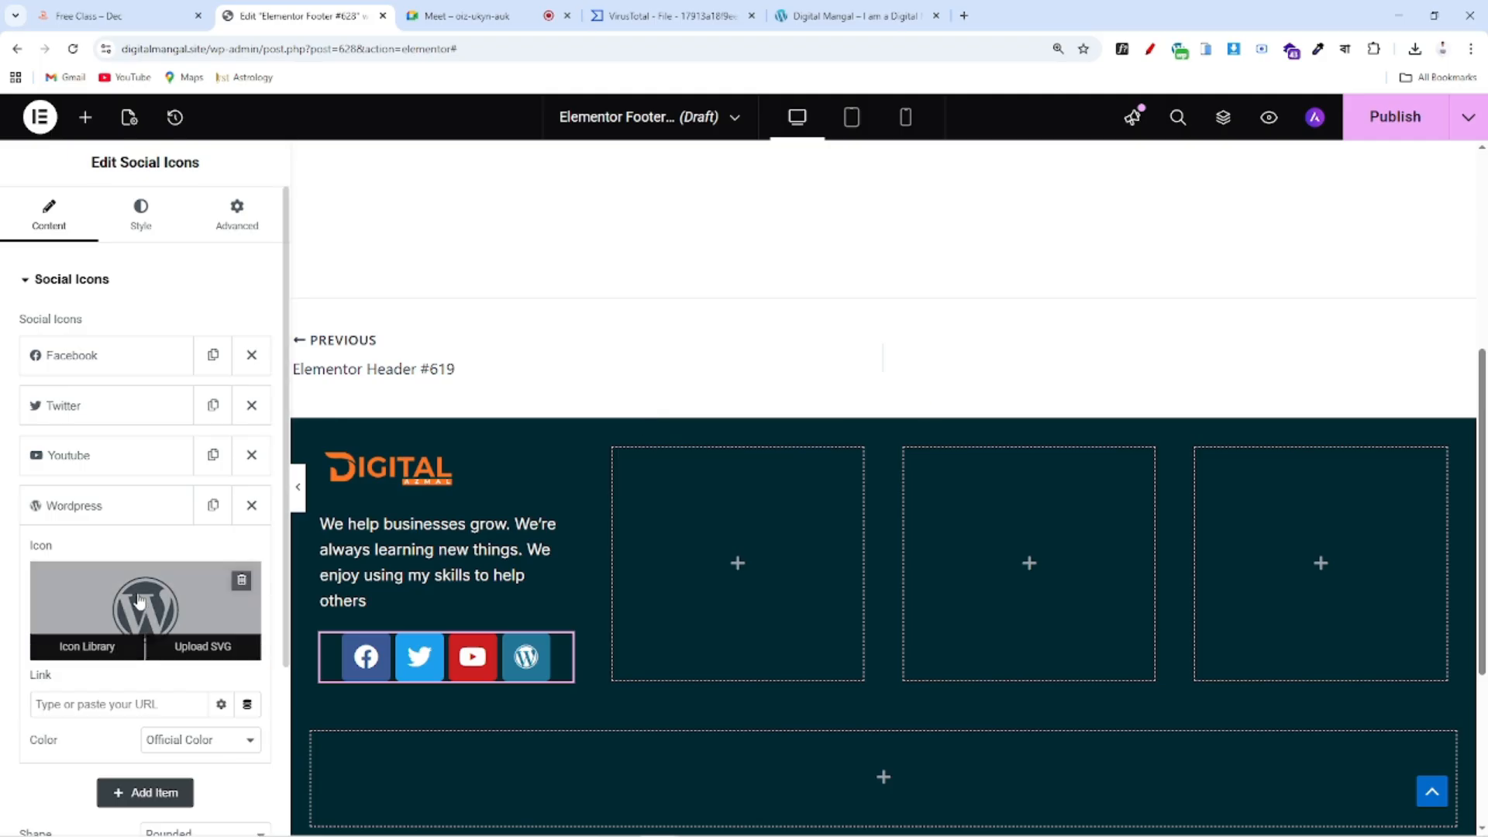
{"action": "left_click", "coordinate": [140, 603]}
{"action": "left_click", "coordinate": [693, 197]}
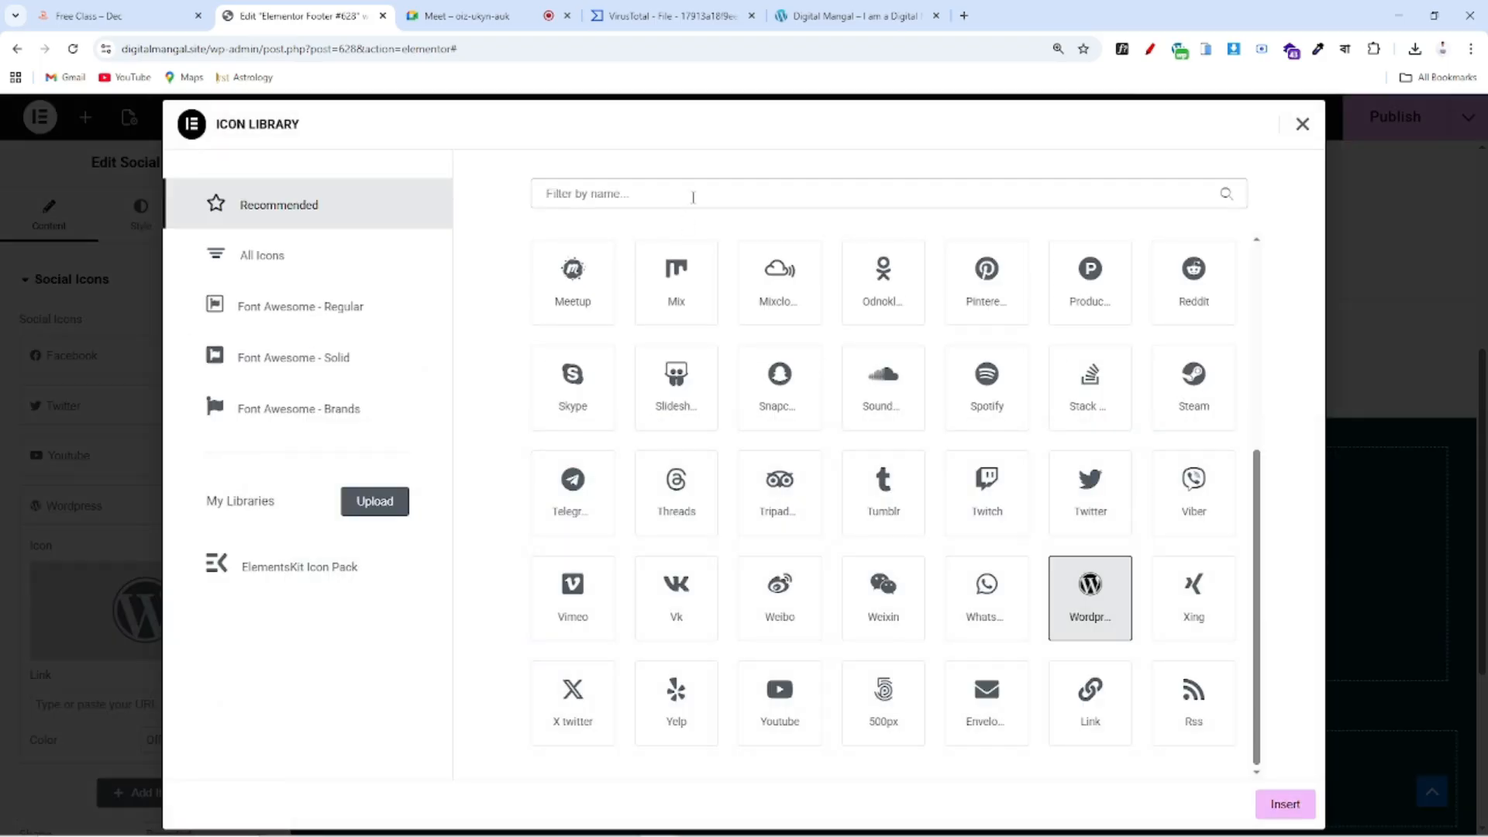
{"action": "type", "text": "ins"}
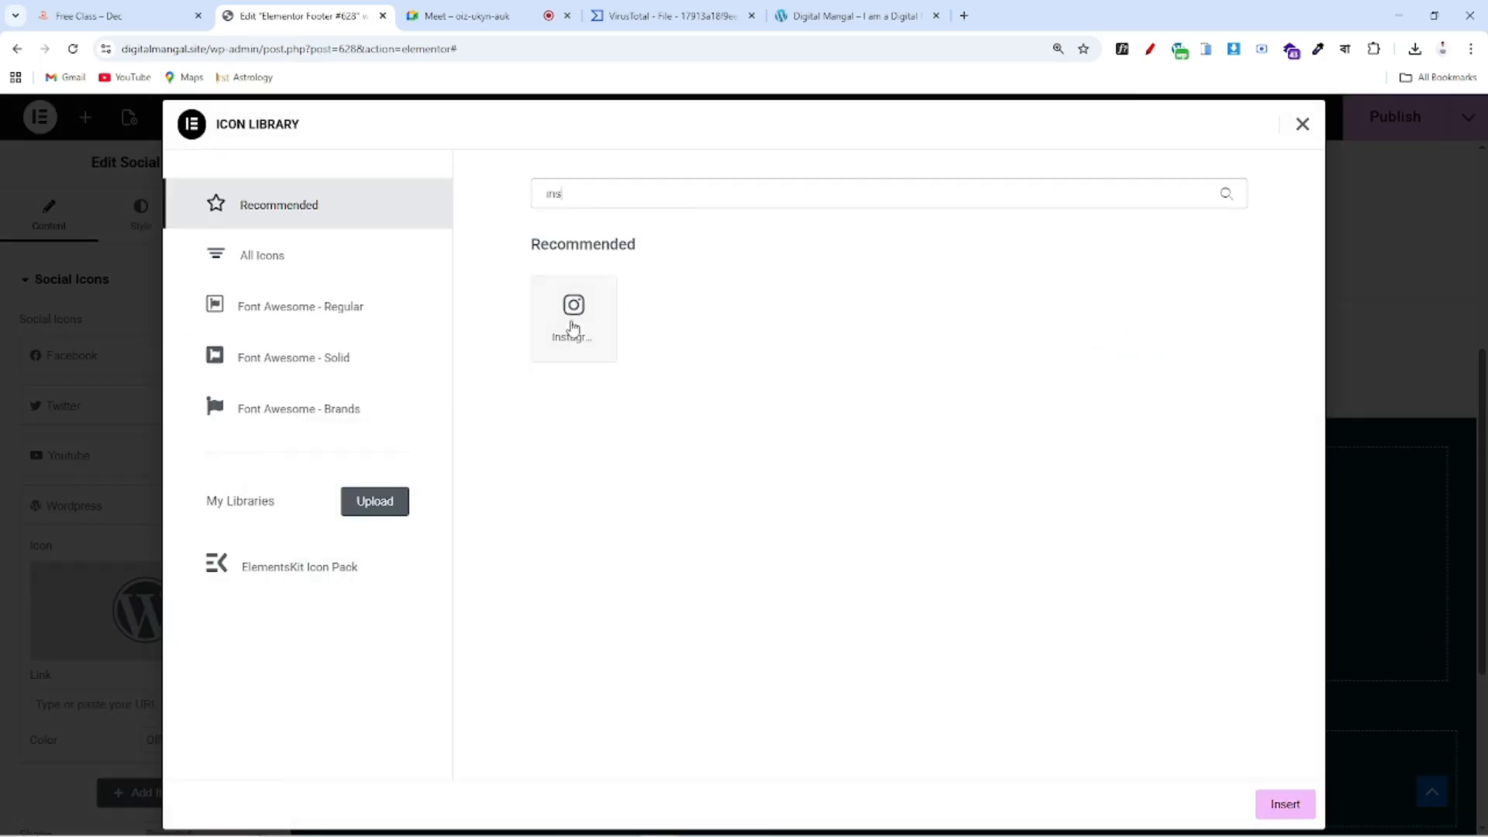
{"action": "left_click", "coordinate": [571, 326]}
{"action": "left_click", "coordinate": [1279, 804]}
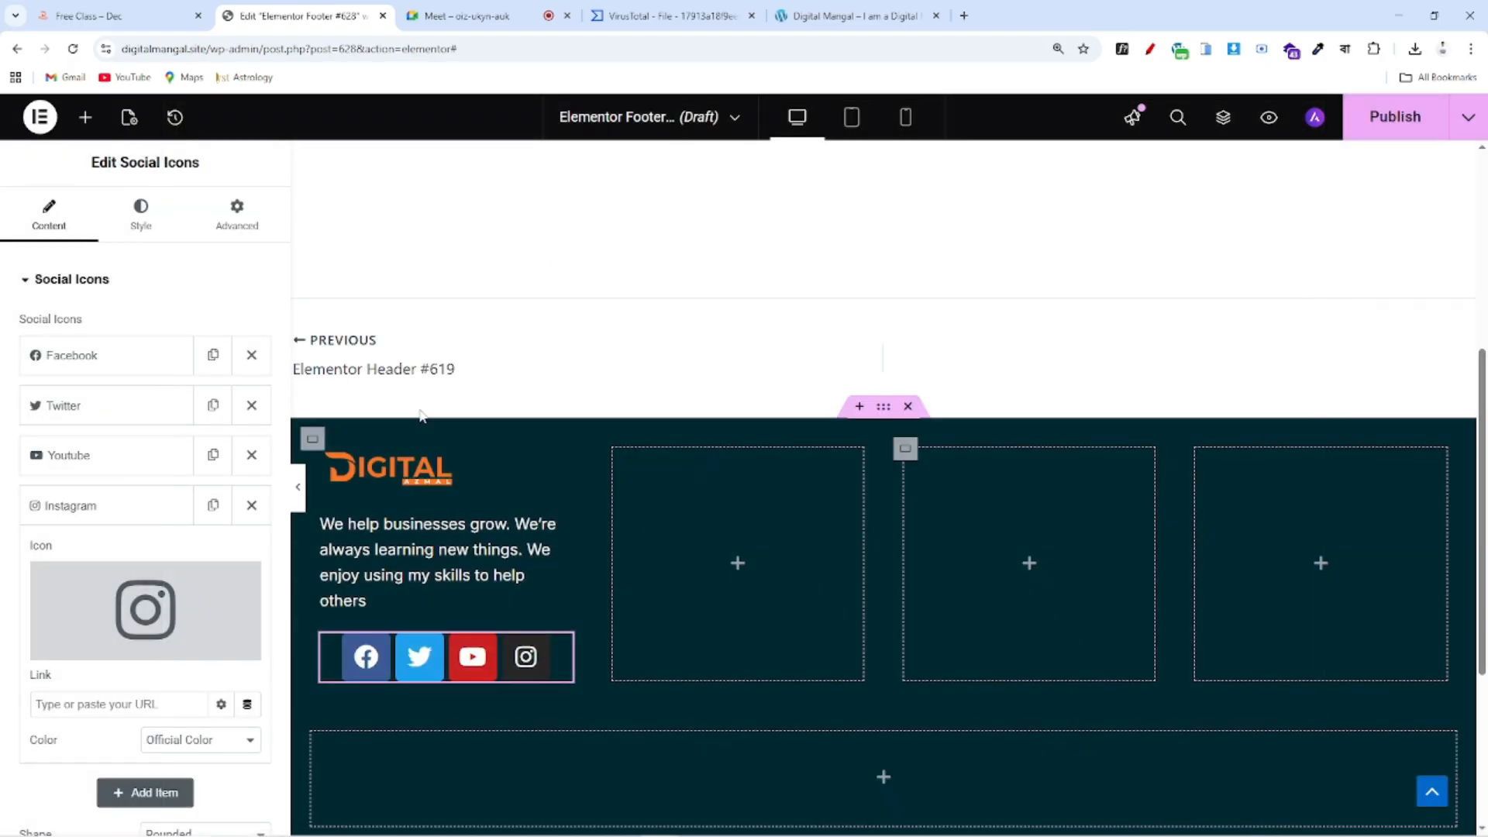
{"action": "left_click", "coordinate": [140, 221]}
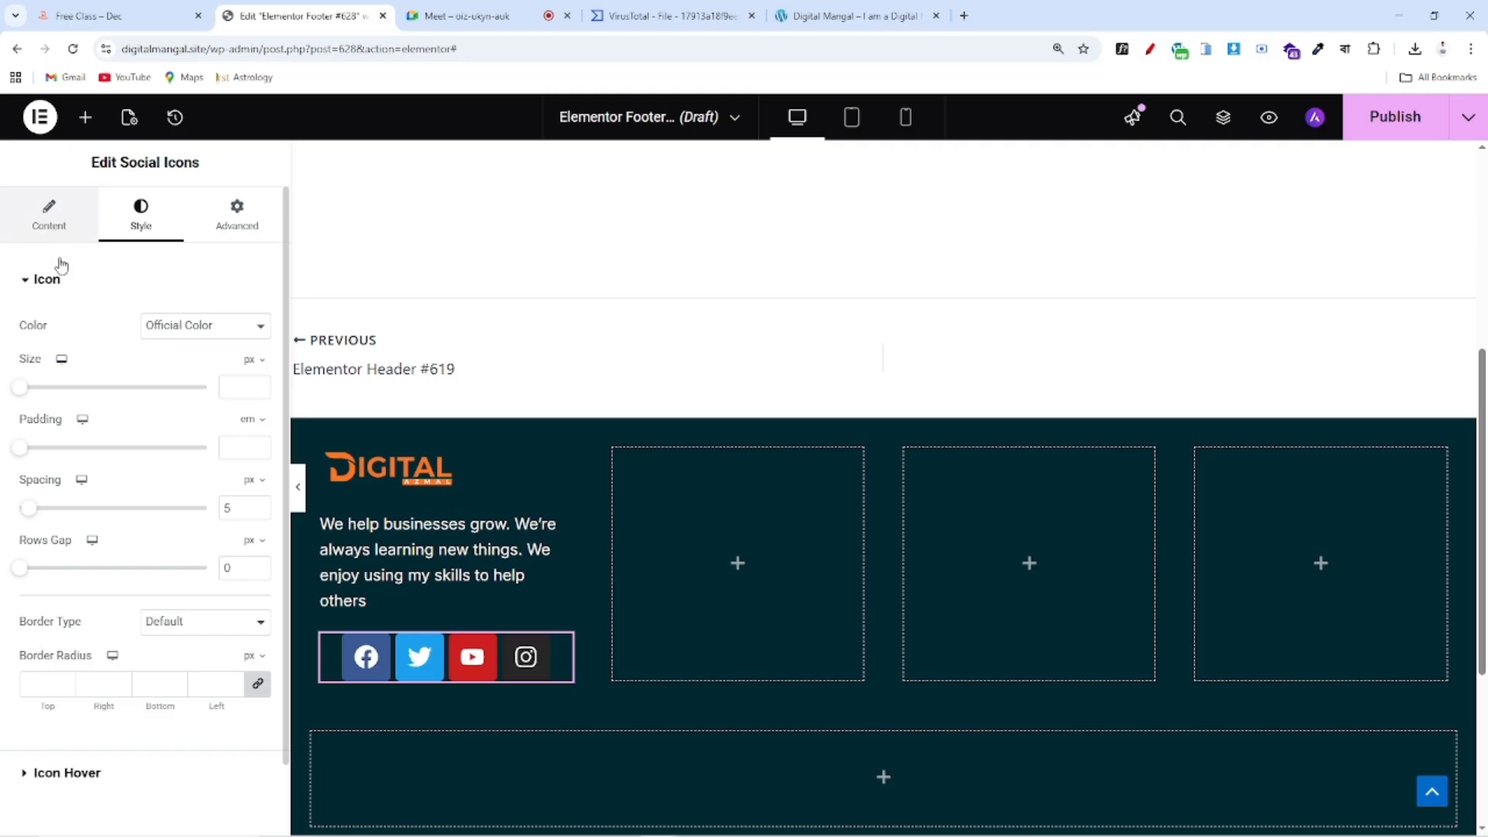
{"action": "left_click", "coordinate": [49, 217]}
Make the social icons left-aligned circles with an icon size of 18
{"action": "left_click", "coordinate": [206, 678]}
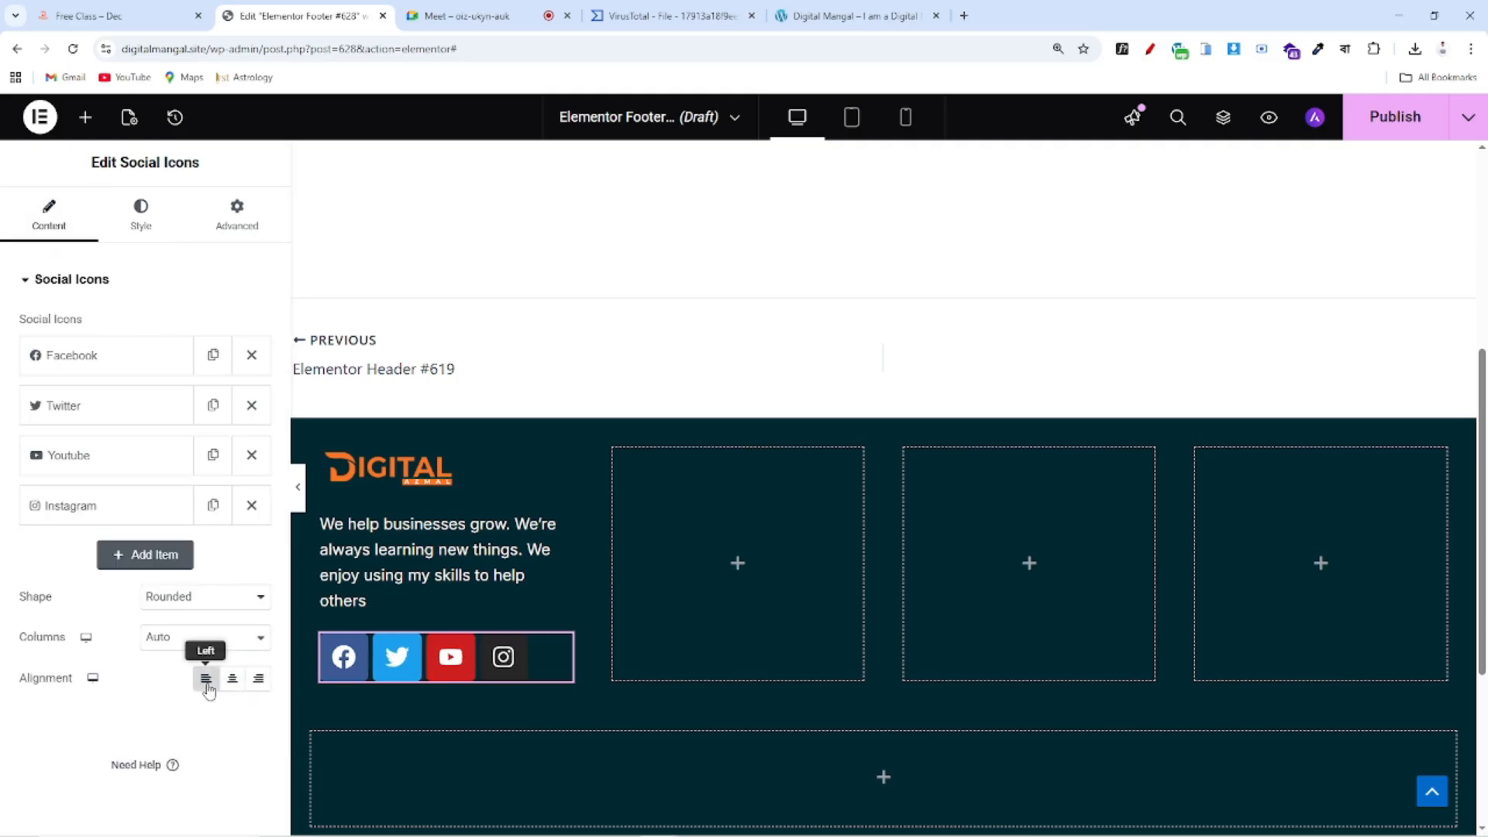
{"action": "left_click_drag", "start_coordinate": [6, 596], "coordinate": [52, 598]}
{"action": "left_click", "coordinate": [192, 605]}
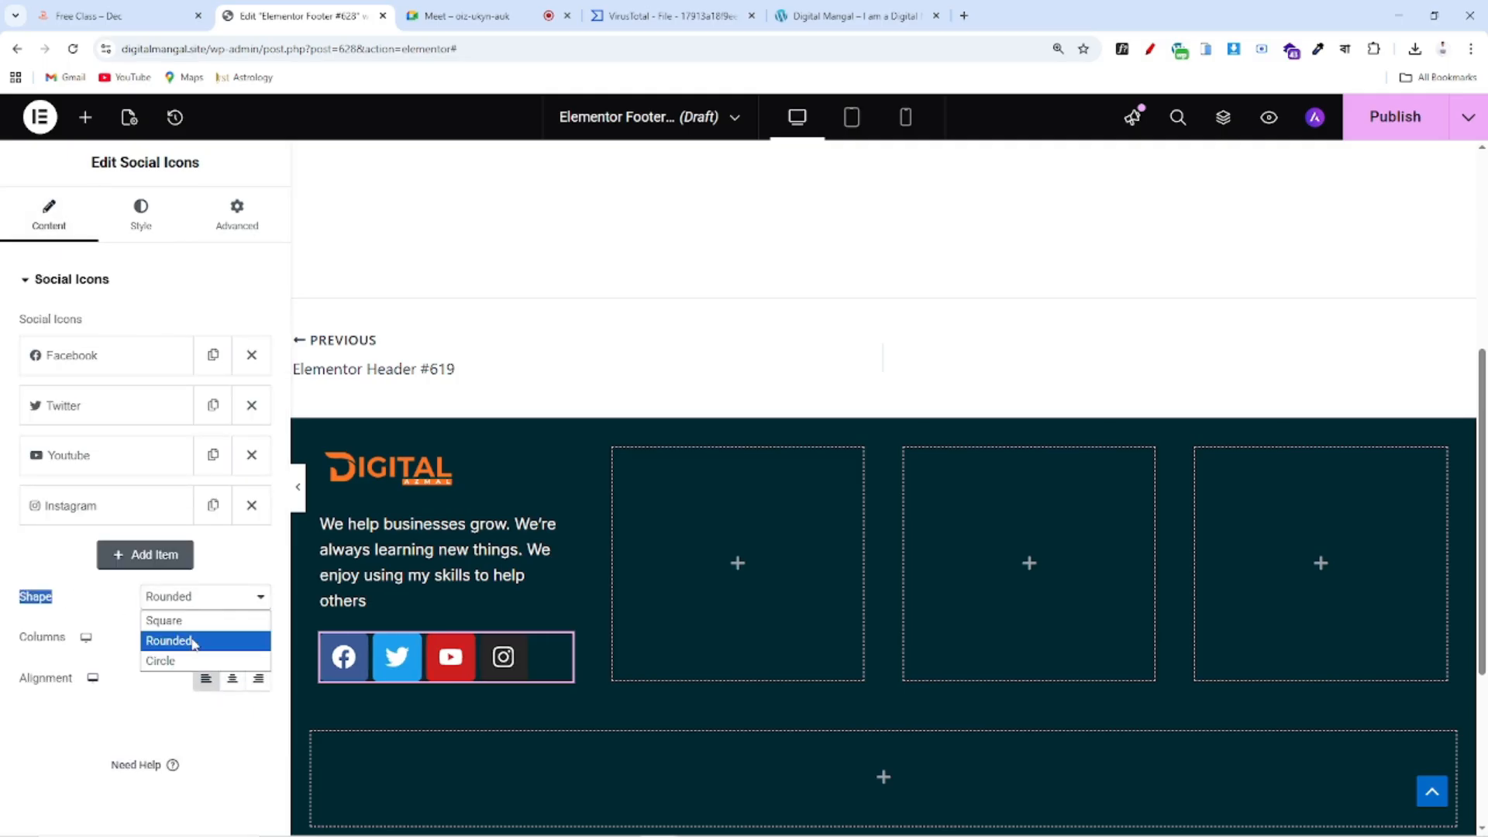
{"action": "left_click", "coordinate": [186, 660]}
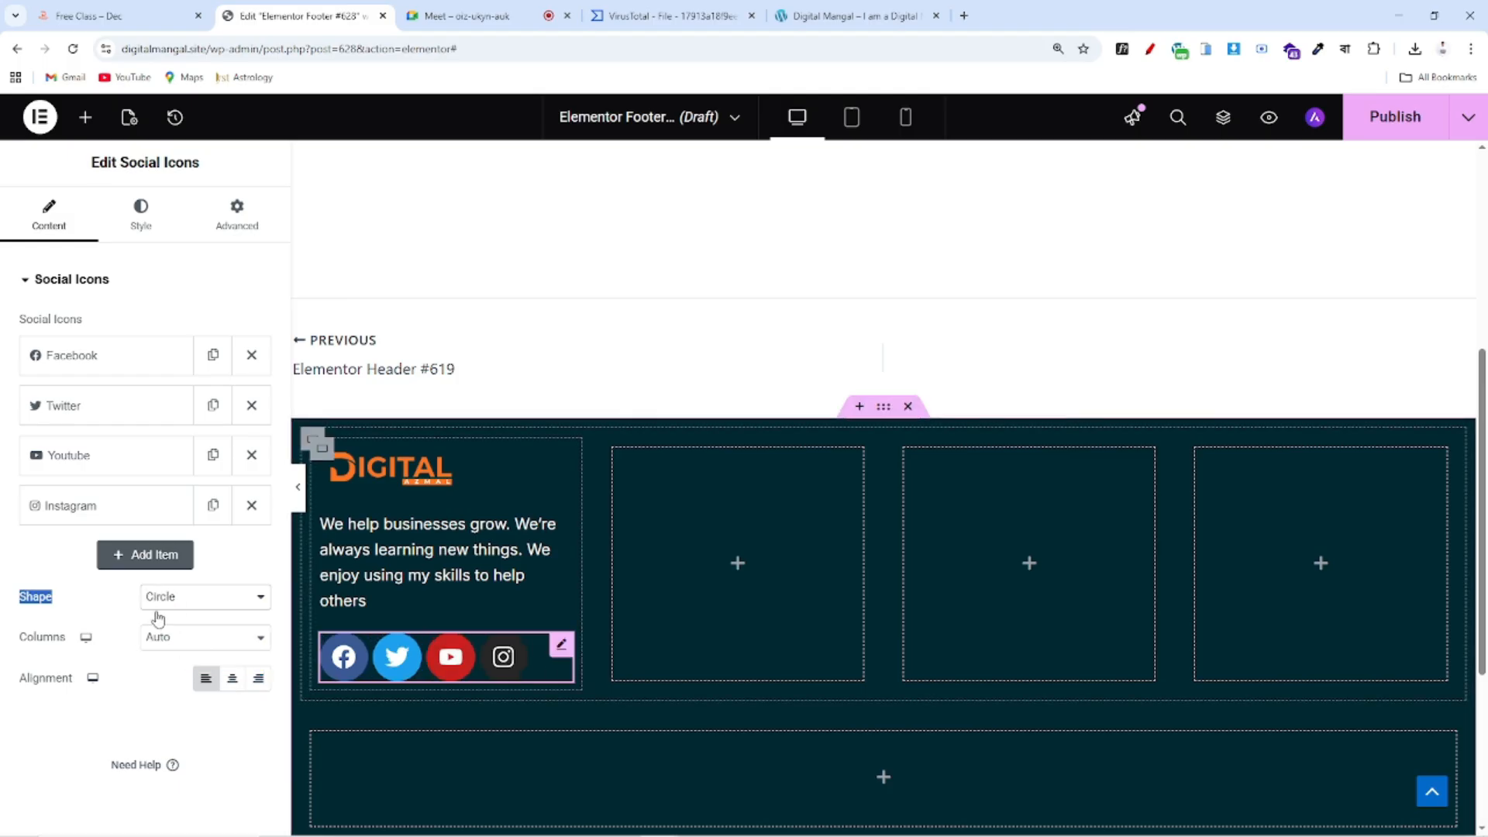
{"action": "left_click", "coordinate": [139, 207]}
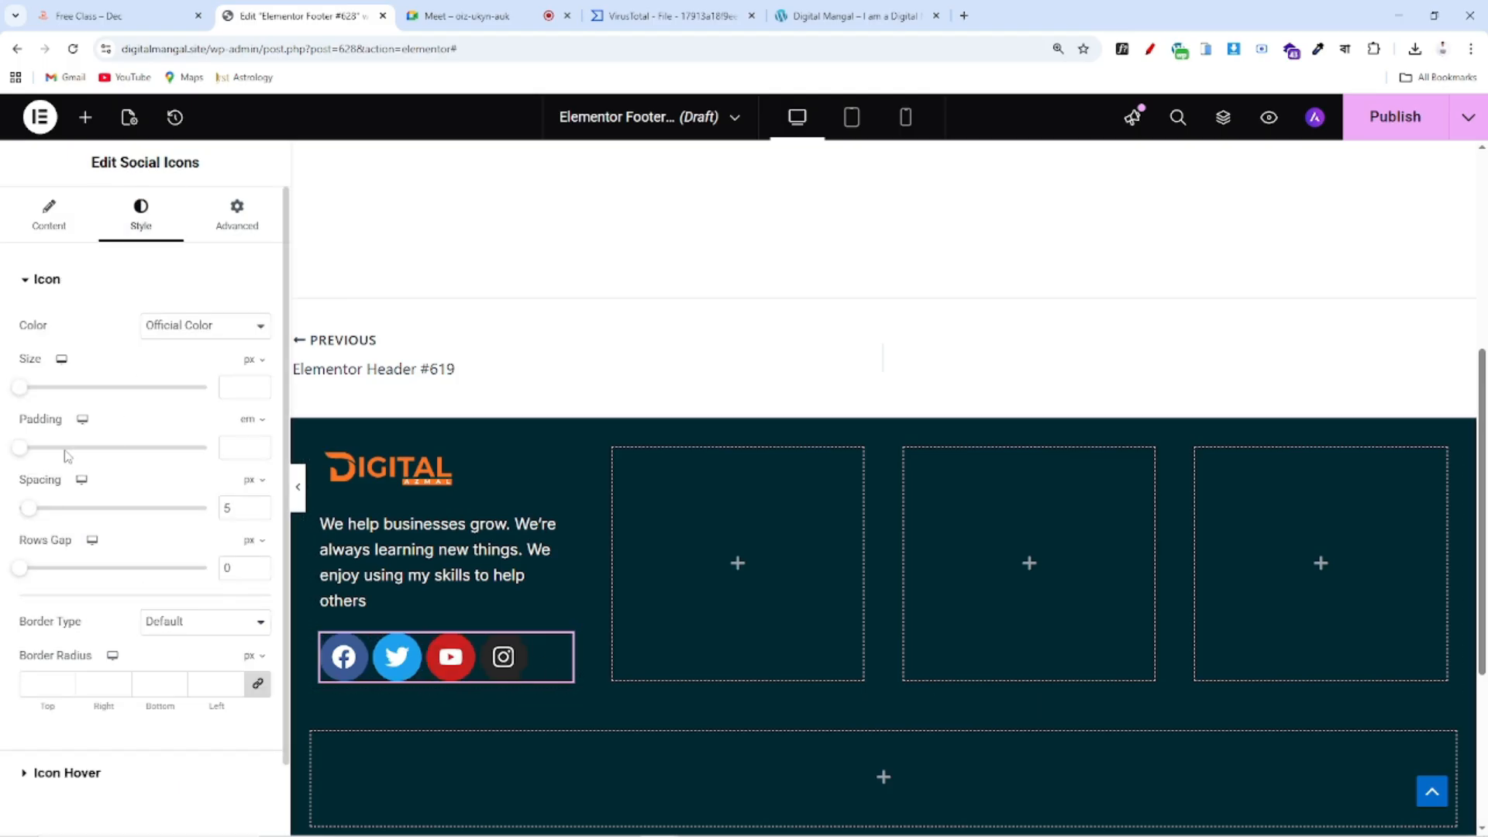
{"action": "left_click_drag", "start_coordinate": [20, 388], "coordinate": [31, 387]}
{"action": "left_click_drag", "start_coordinate": [39, 397], "coordinate": [36, 399]}
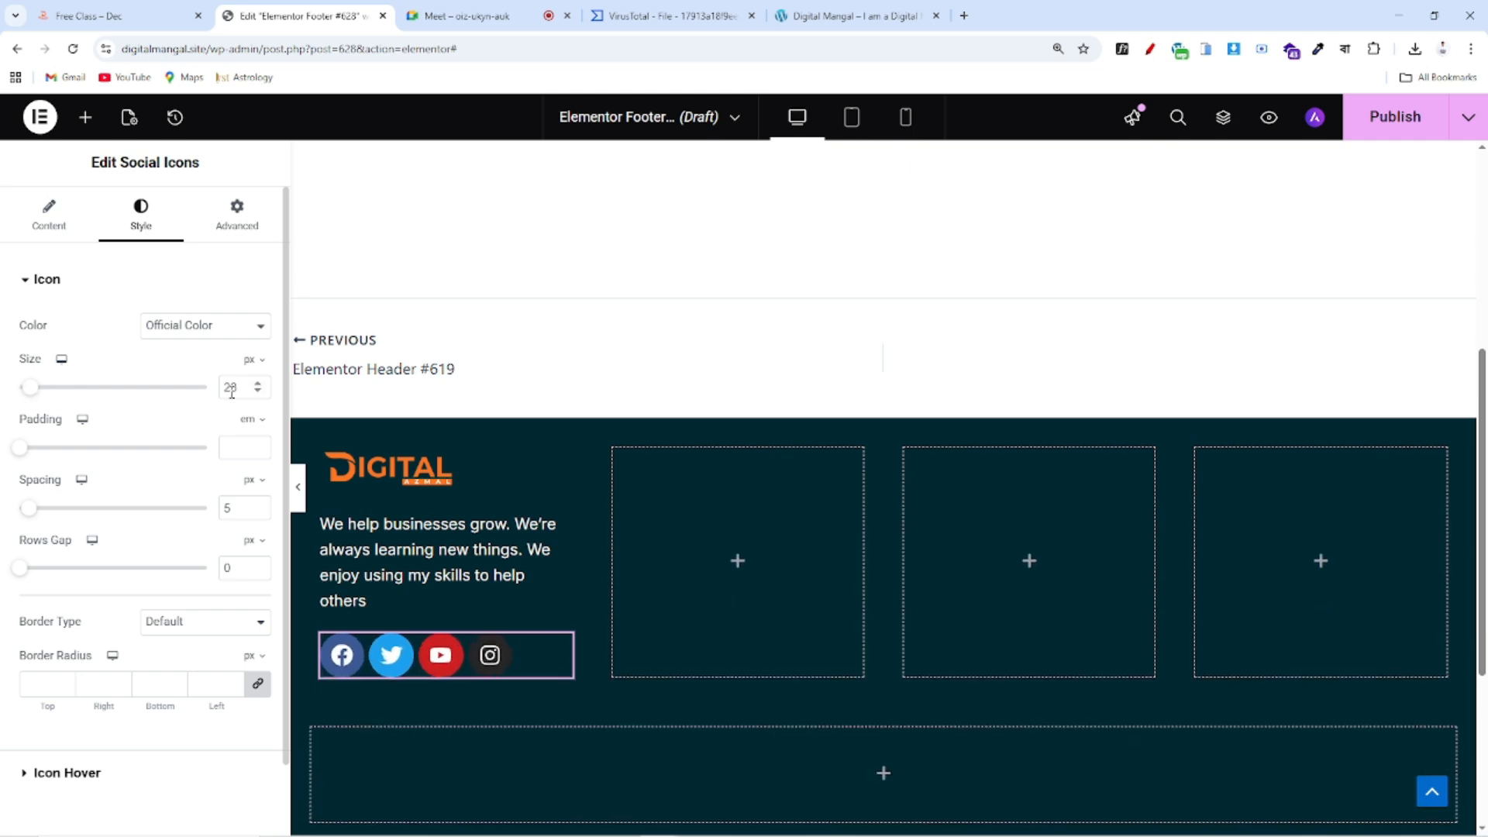
{"action": "left_click_drag", "start_coordinate": [32, 396], "coordinate": [28, 396]}
{"action": "left_click", "coordinate": [261, 395]}
{"action": "left_click", "coordinate": [261, 395]}
{"action": "left_click", "coordinate": [260, 395]}
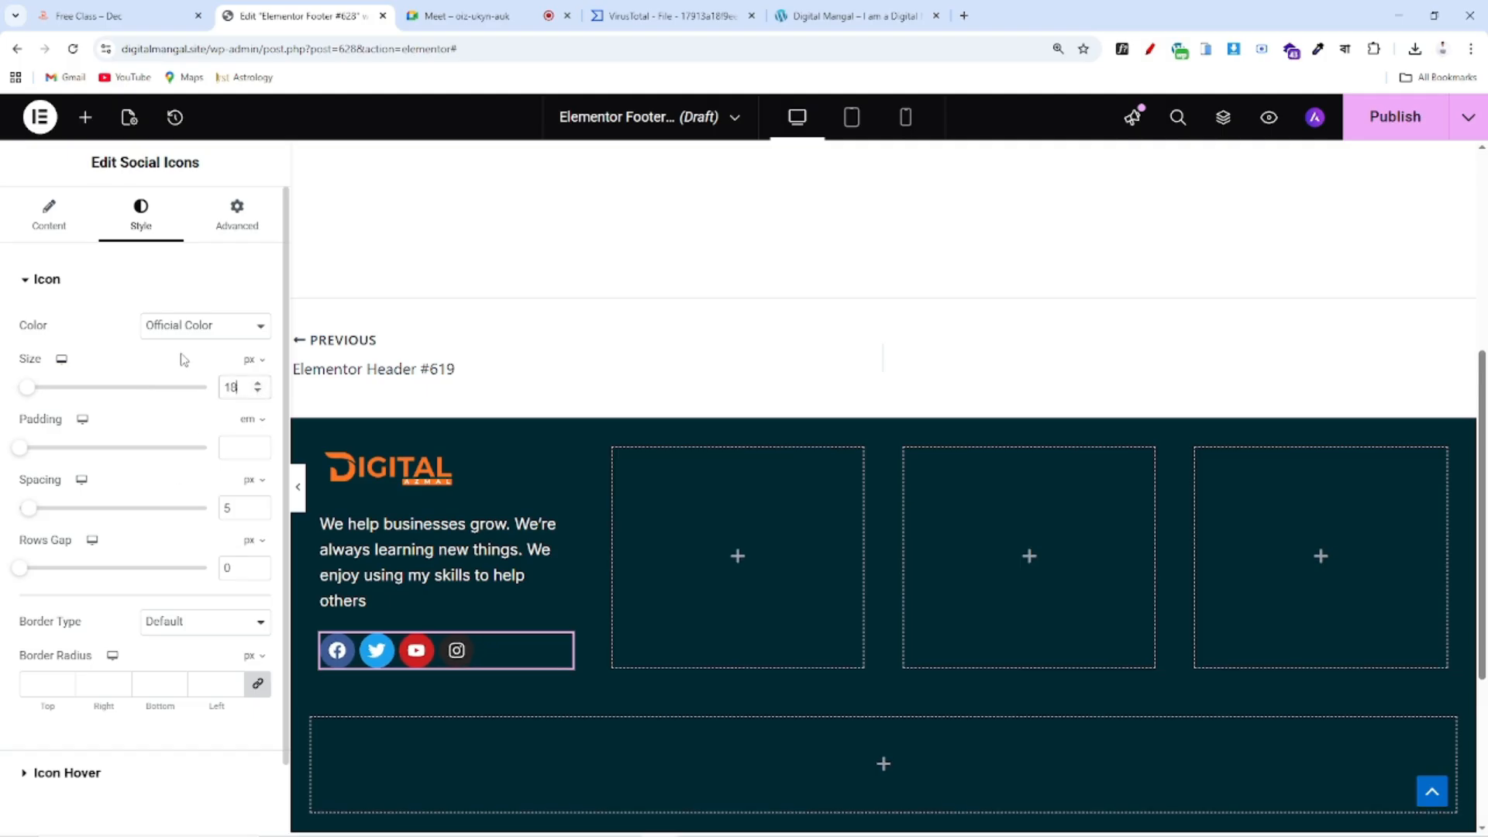
Color the icons with custom global Color 3 orange backgrounds and white glyphs
{"action": "left_click", "coordinate": [164, 329]}
{"action": "left_click", "coordinate": [173, 371]}
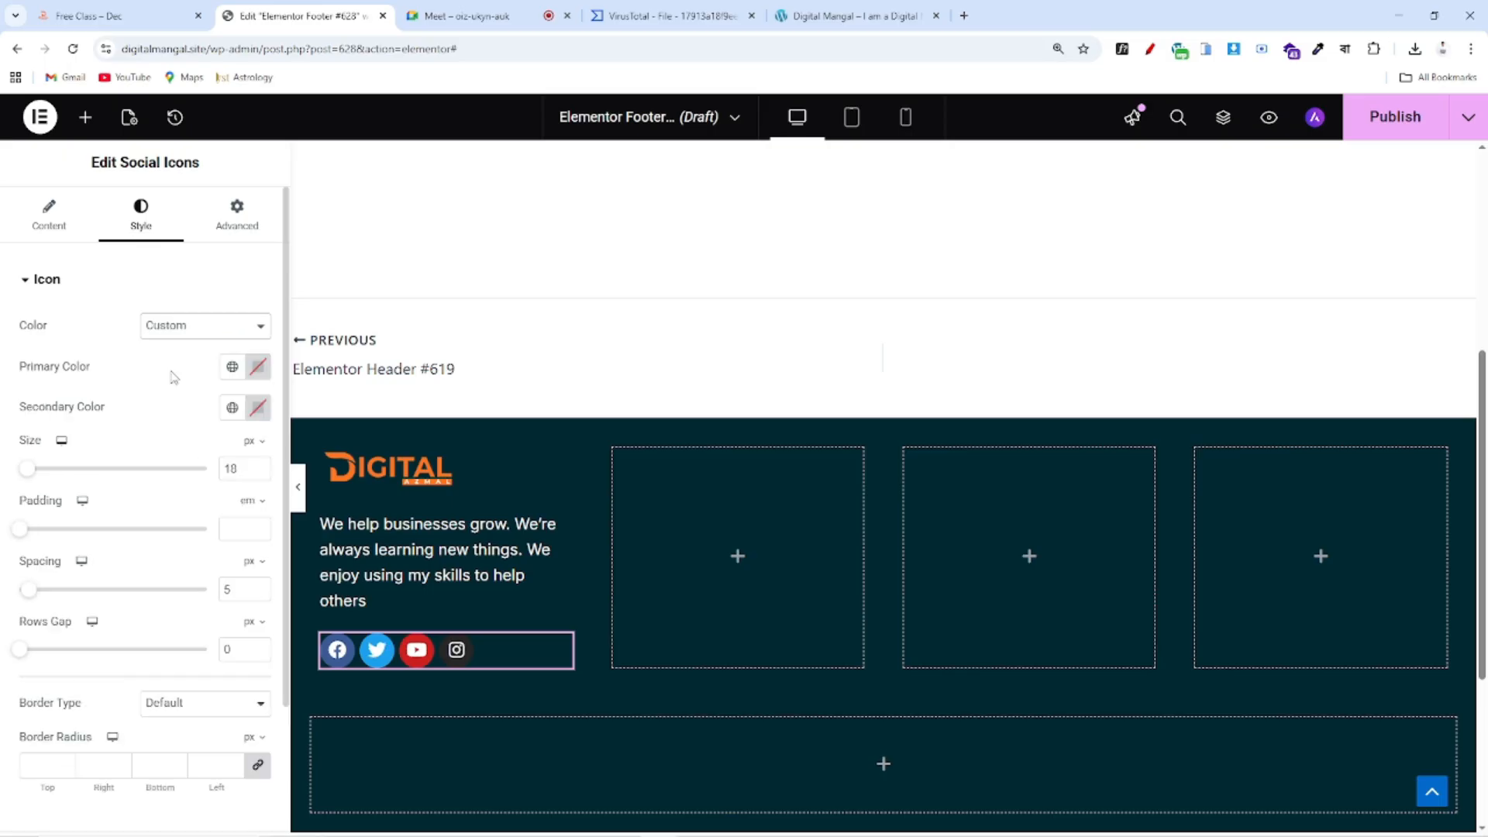
{"action": "left_click", "coordinate": [232, 367]}
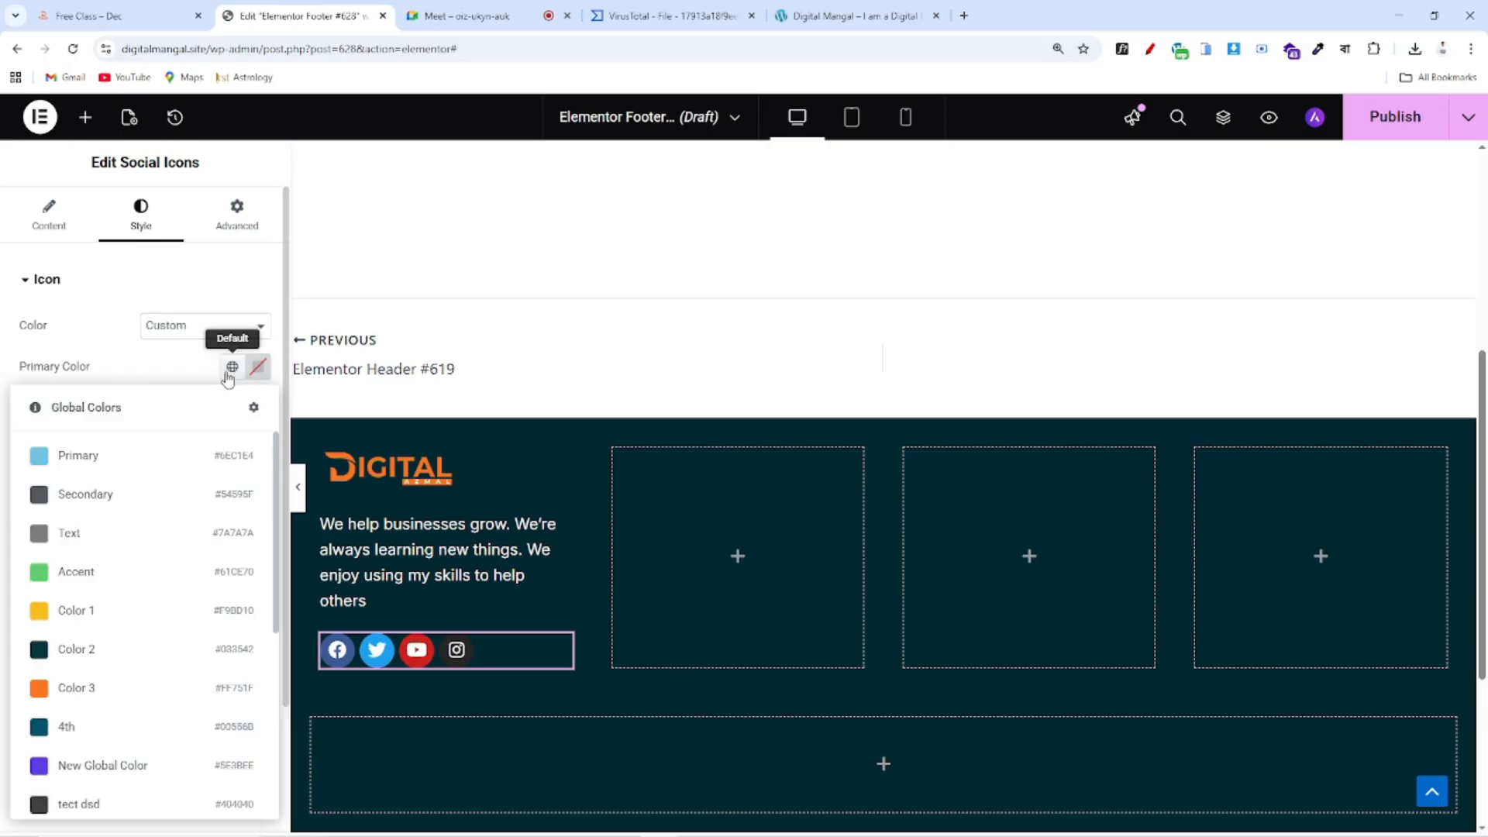
{"action": "left_click", "coordinate": [35, 688]}
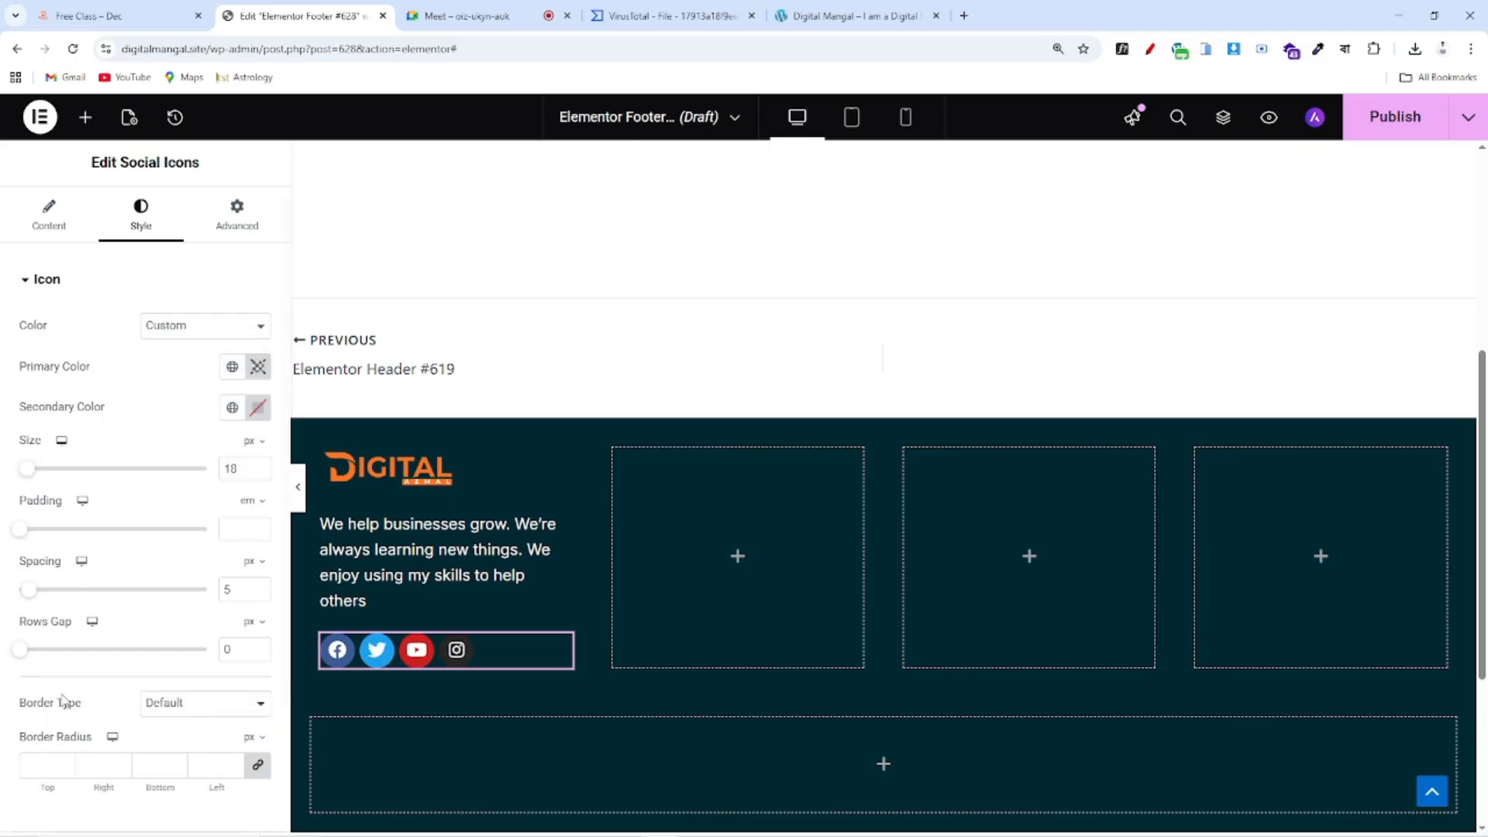
{"action": "left_click", "coordinate": [258, 407]}
{"action": "left_click_drag", "start_coordinate": [247, 541], "coordinate": [82, 405]}
{"action": "left_click", "coordinate": [82, 405]}
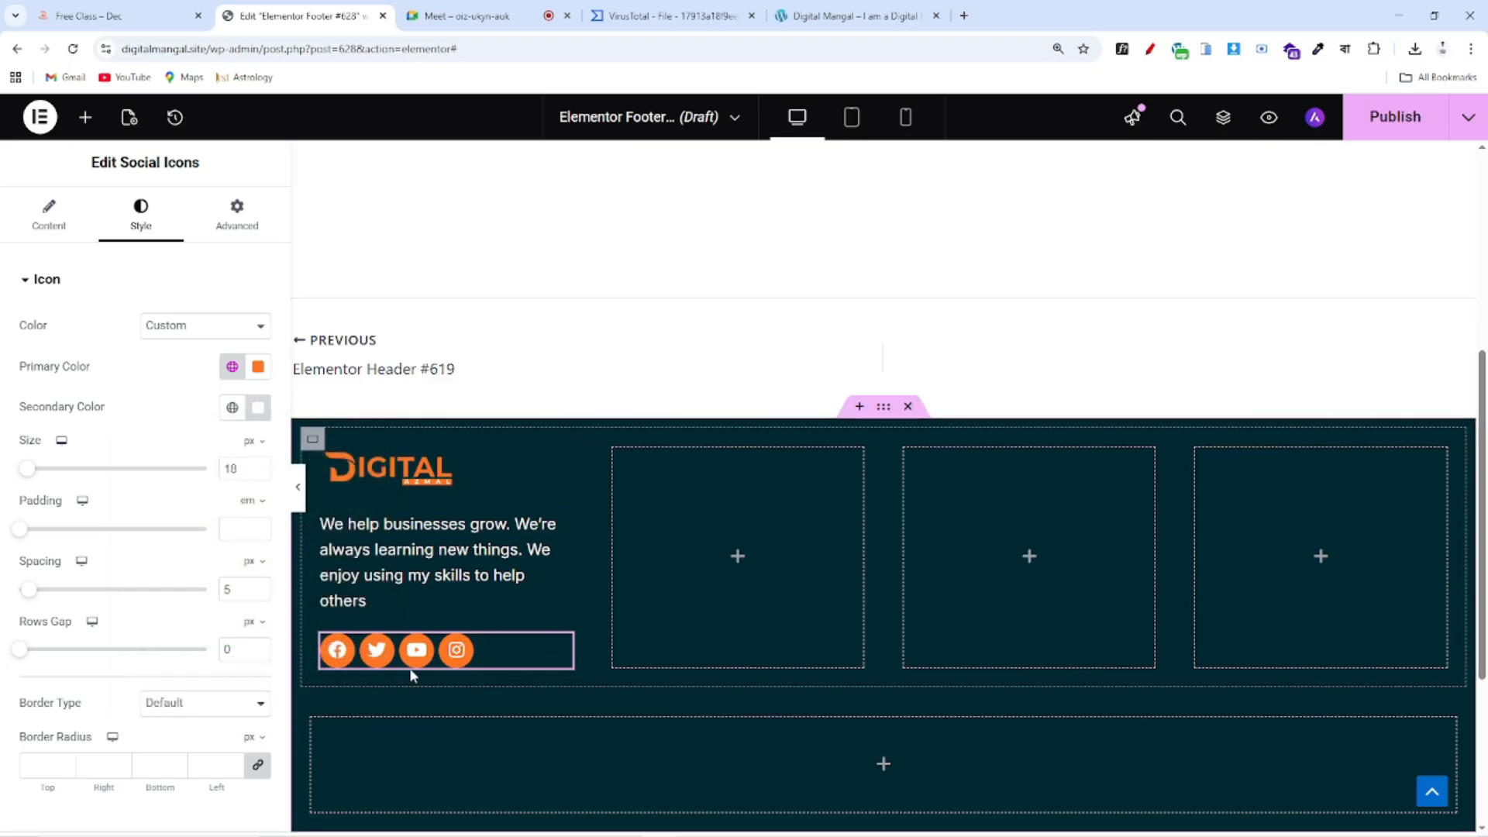
{"action": "left_click", "coordinate": [47, 223]}
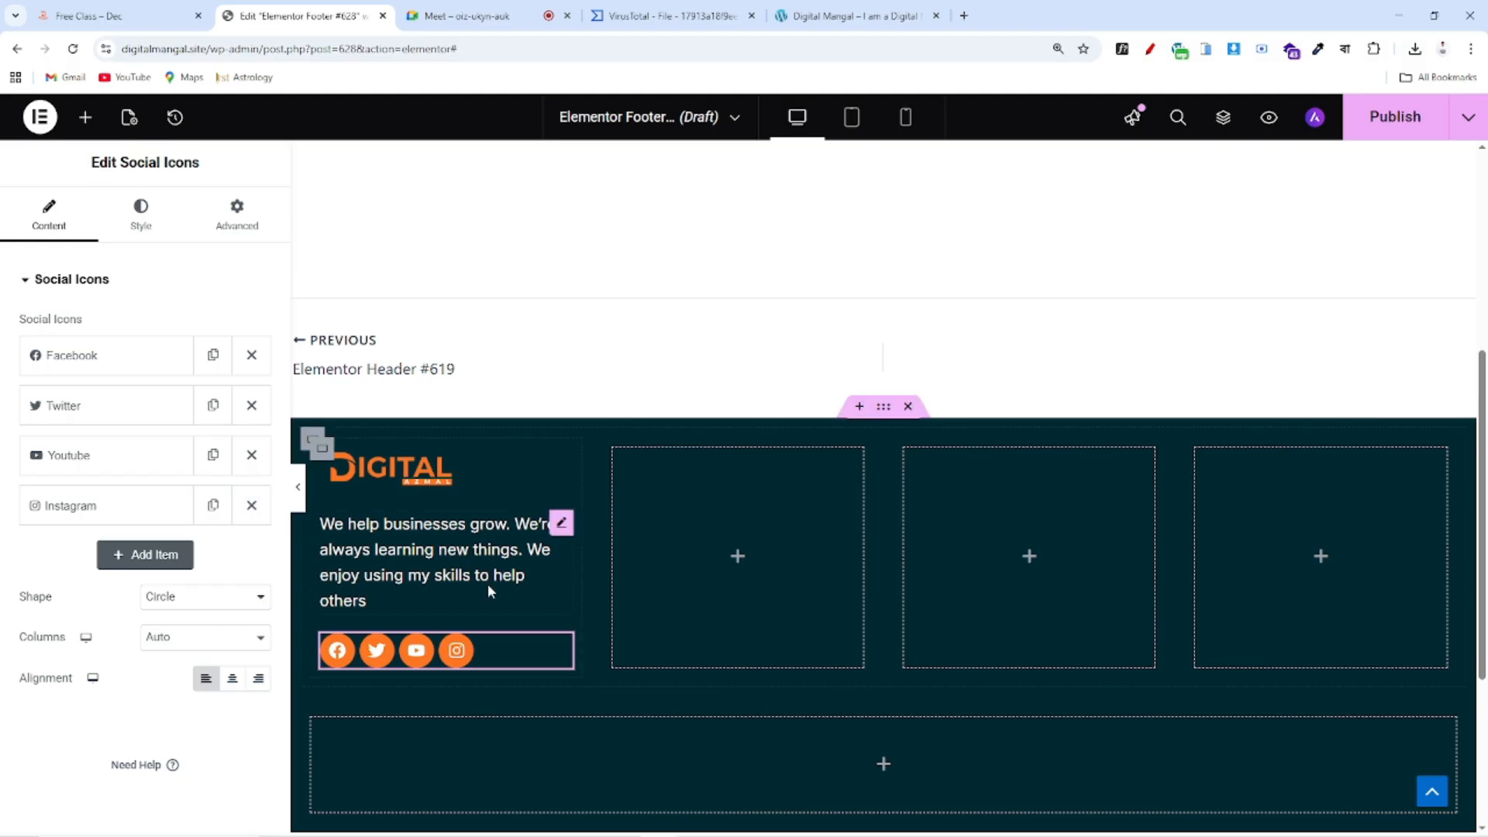
{"action": "left_click", "coordinate": [137, 354]}
{"action": "left_click", "coordinate": [136, 354]}
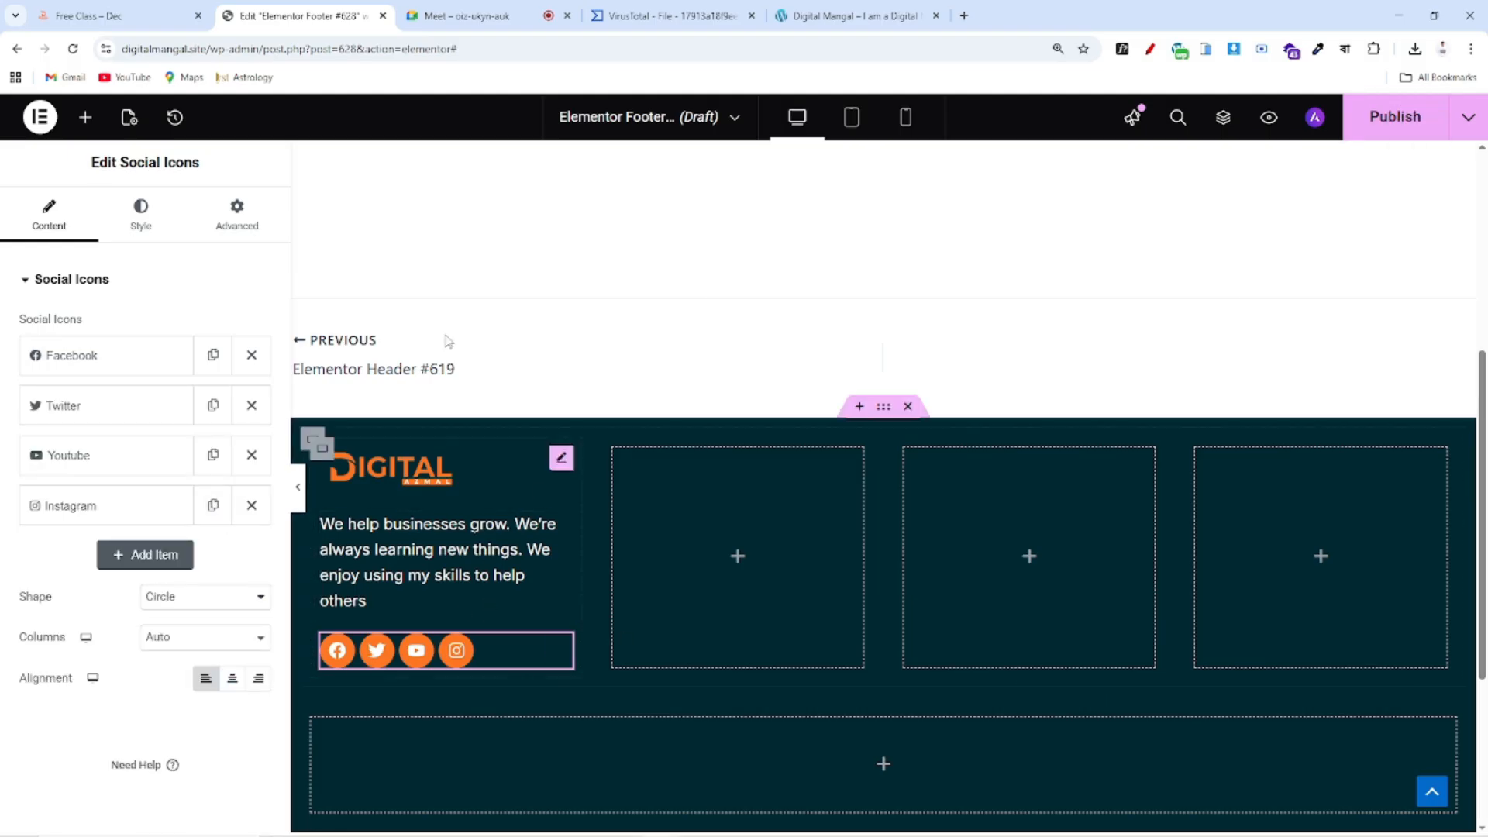
{"action": "left_click", "coordinate": [109, 15]}
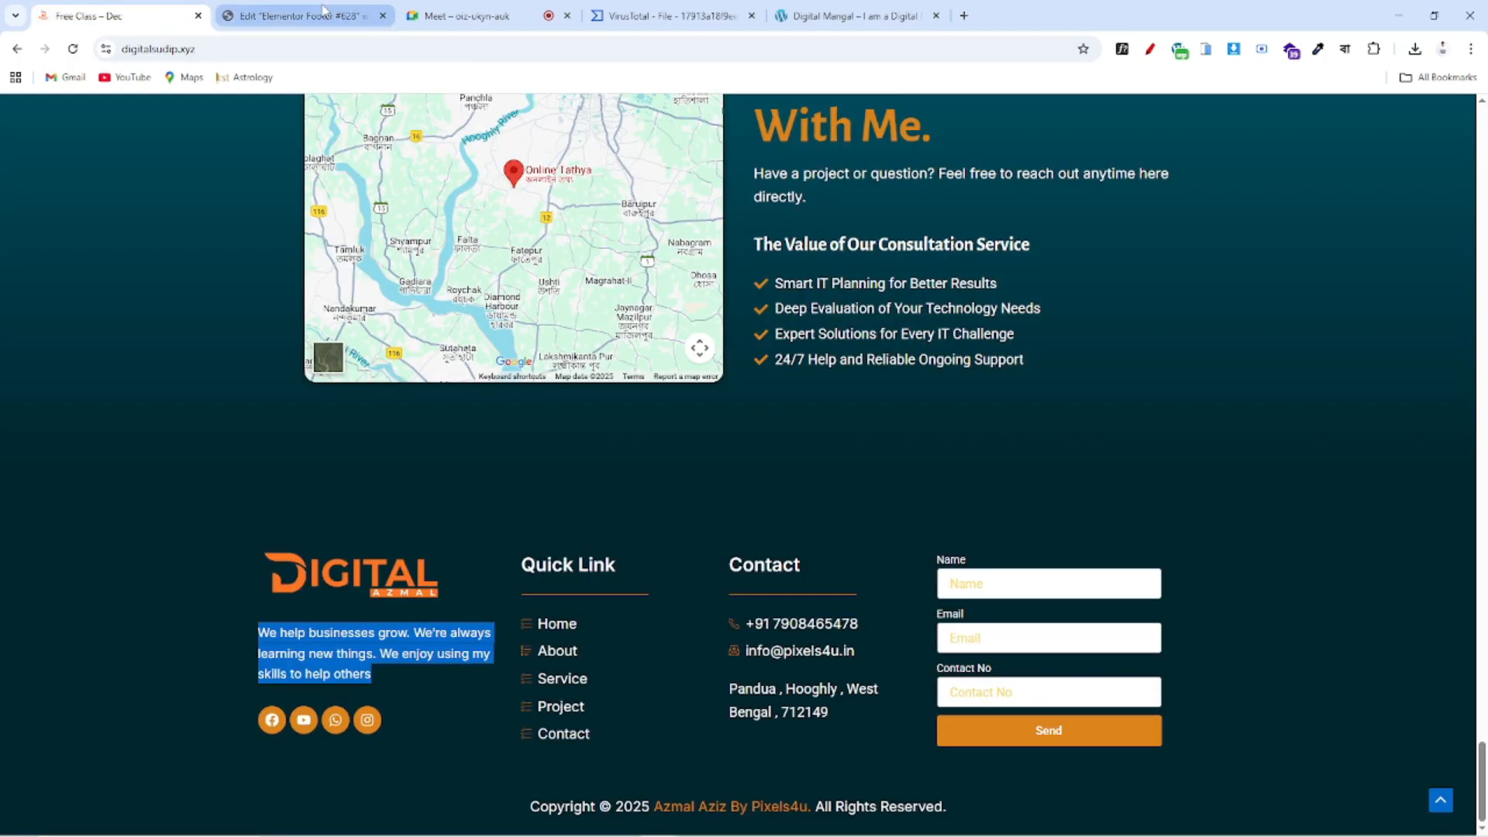
Add a 'Quick Link' heading to the second footer column, checking the reference font
{"action": "left_click", "coordinate": [350, 24]}
{"action": "left_click", "coordinate": [86, 117]}
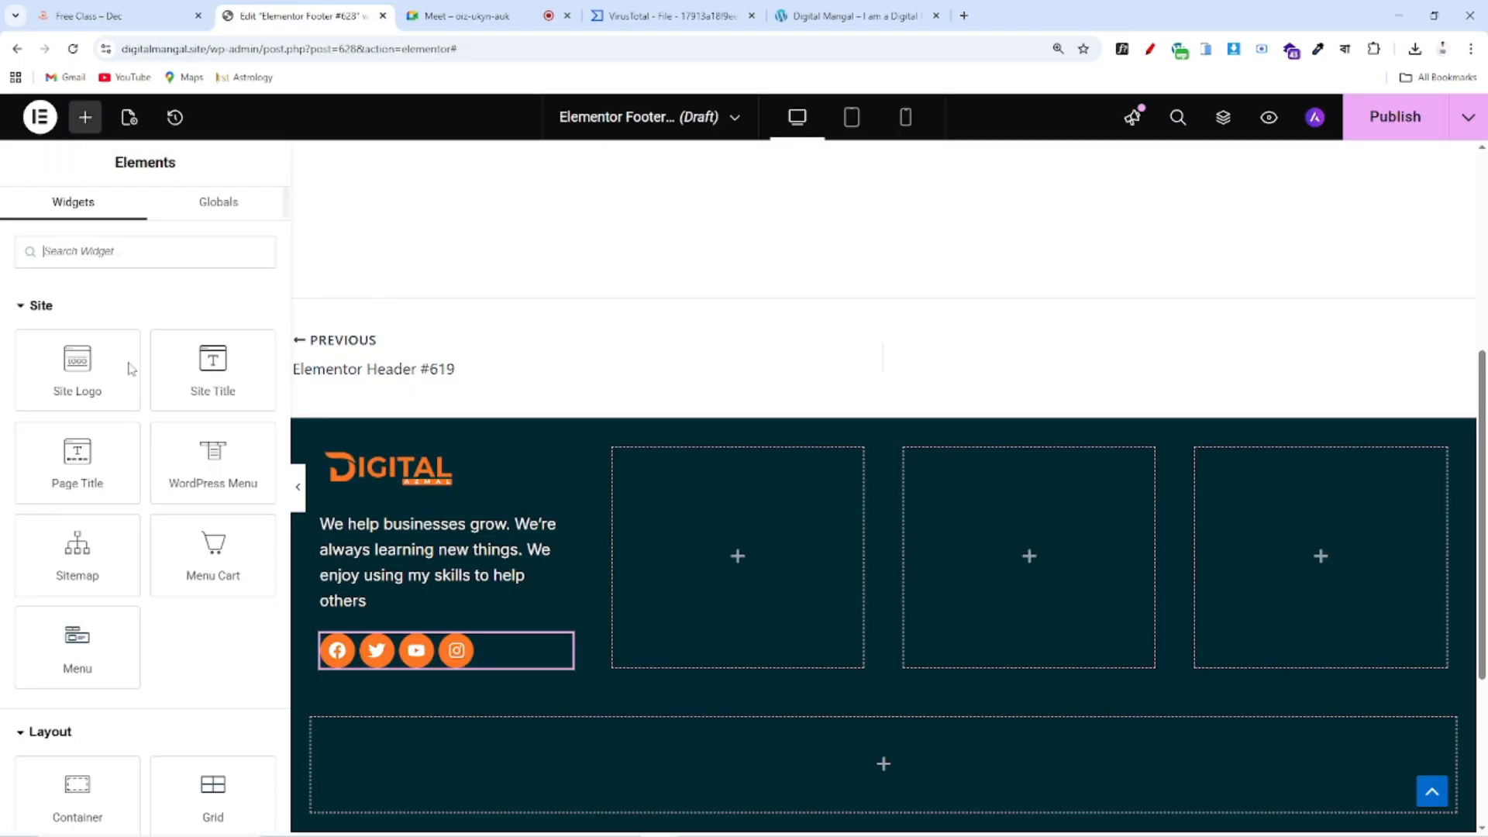
{"action": "scroll", "coordinate": [177, 660], "scroll_direction": "down", "scroll_amount": 3}
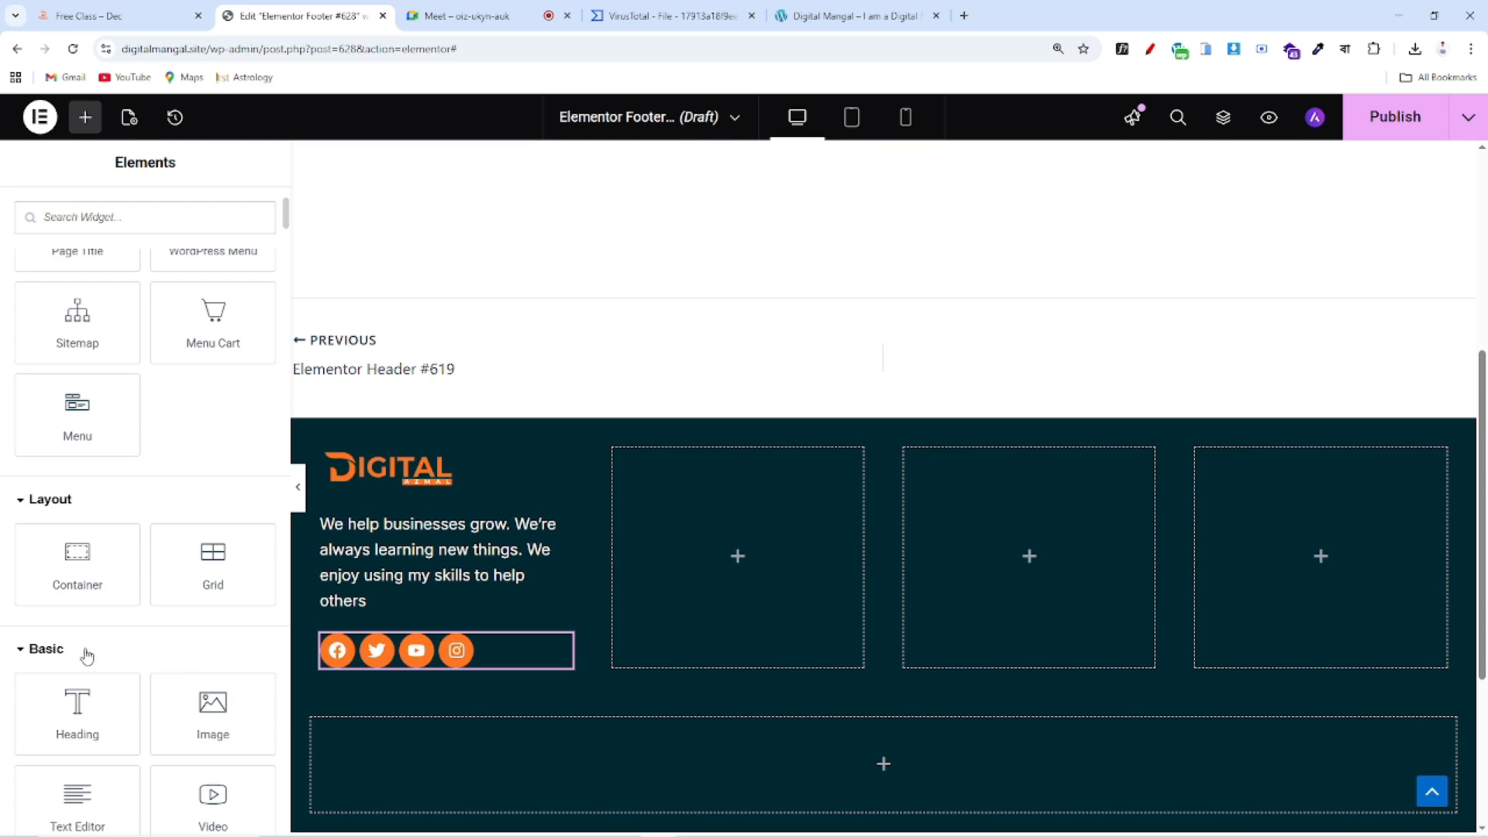
{"action": "scroll", "coordinate": [190, 722], "scroll_direction": "down", "scroll_amount": 3}
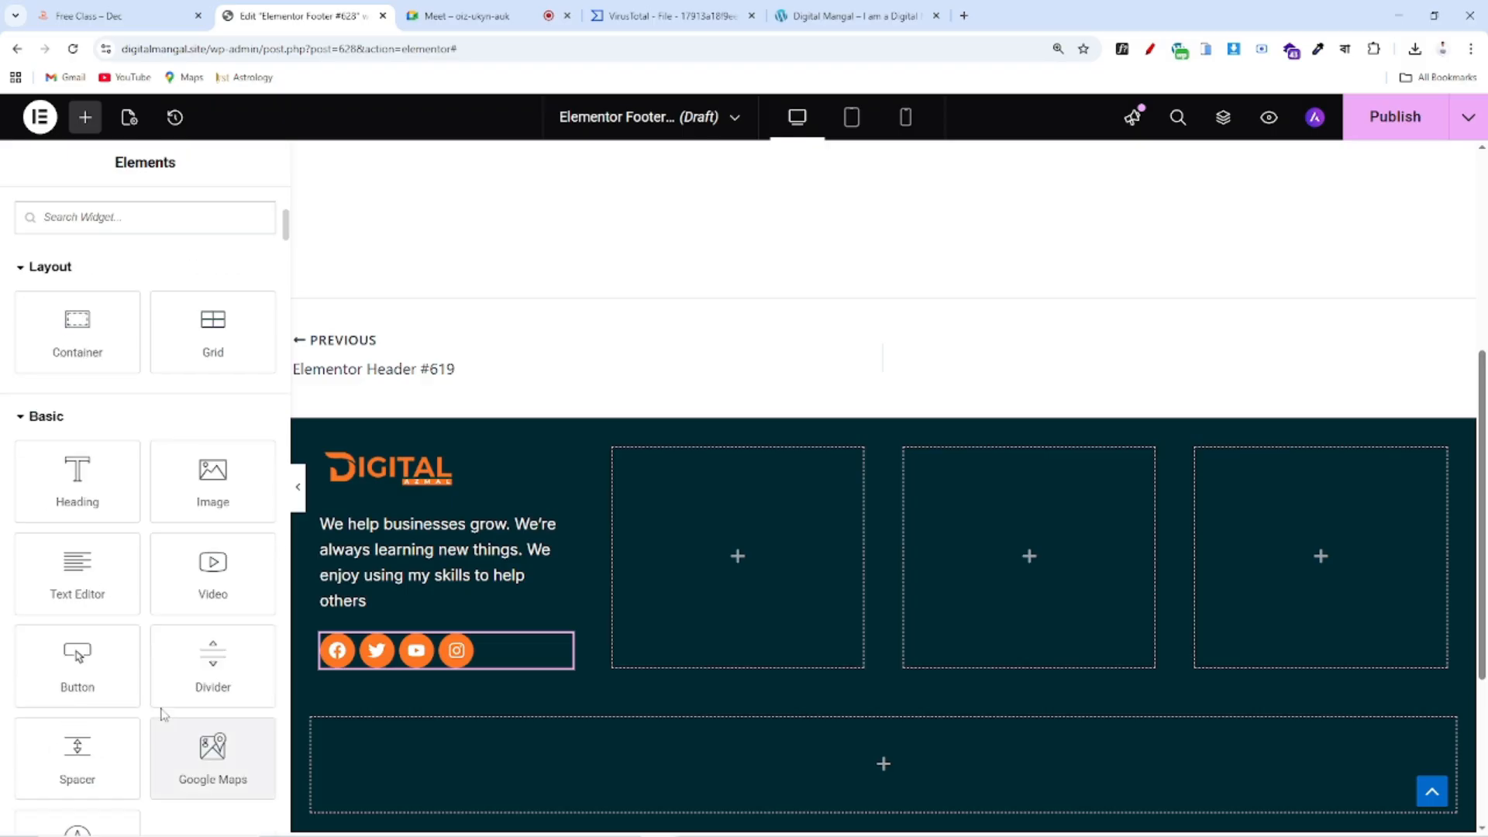
{"action": "left_click_drag", "start_coordinate": [113, 491], "coordinate": [724, 492]}
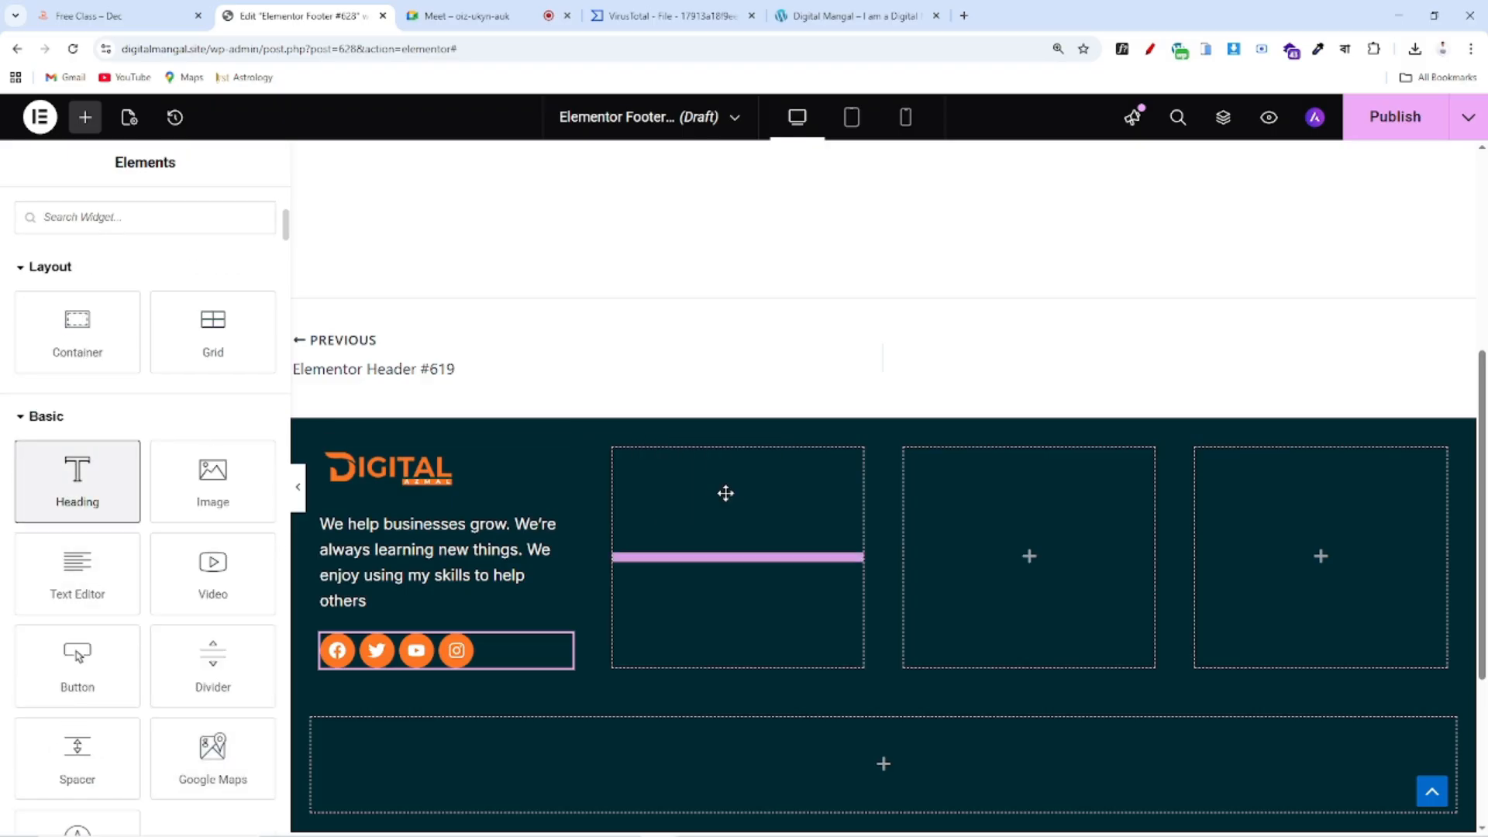
{"action": "left_click_drag", "start_coordinate": [201, 358], "coordinate": [2, 362]}
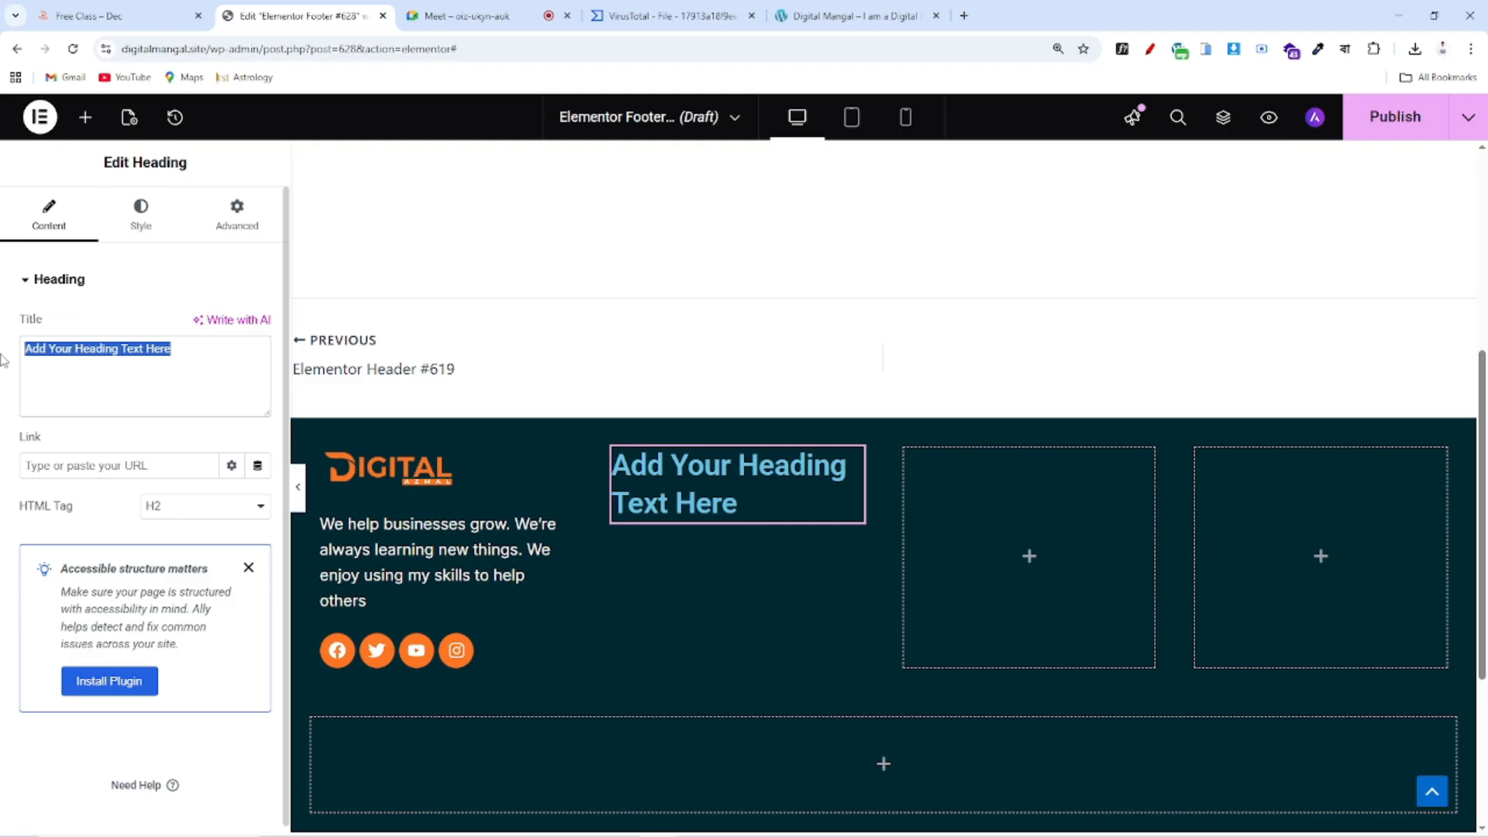
{"action": "type", "text": "Quick Link"}
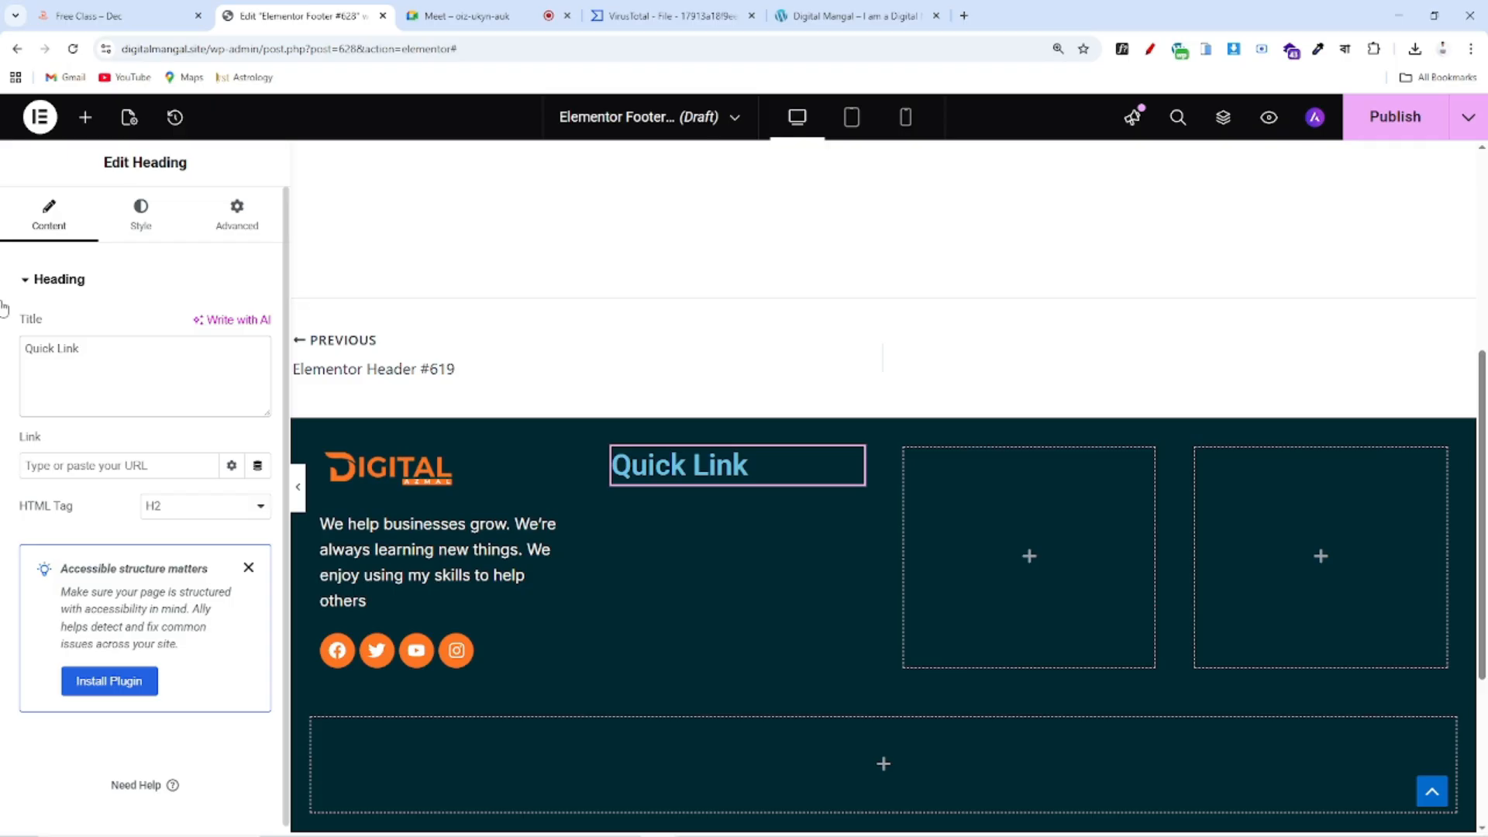
{"action": "left_click", "coordinate": [139, 23]}
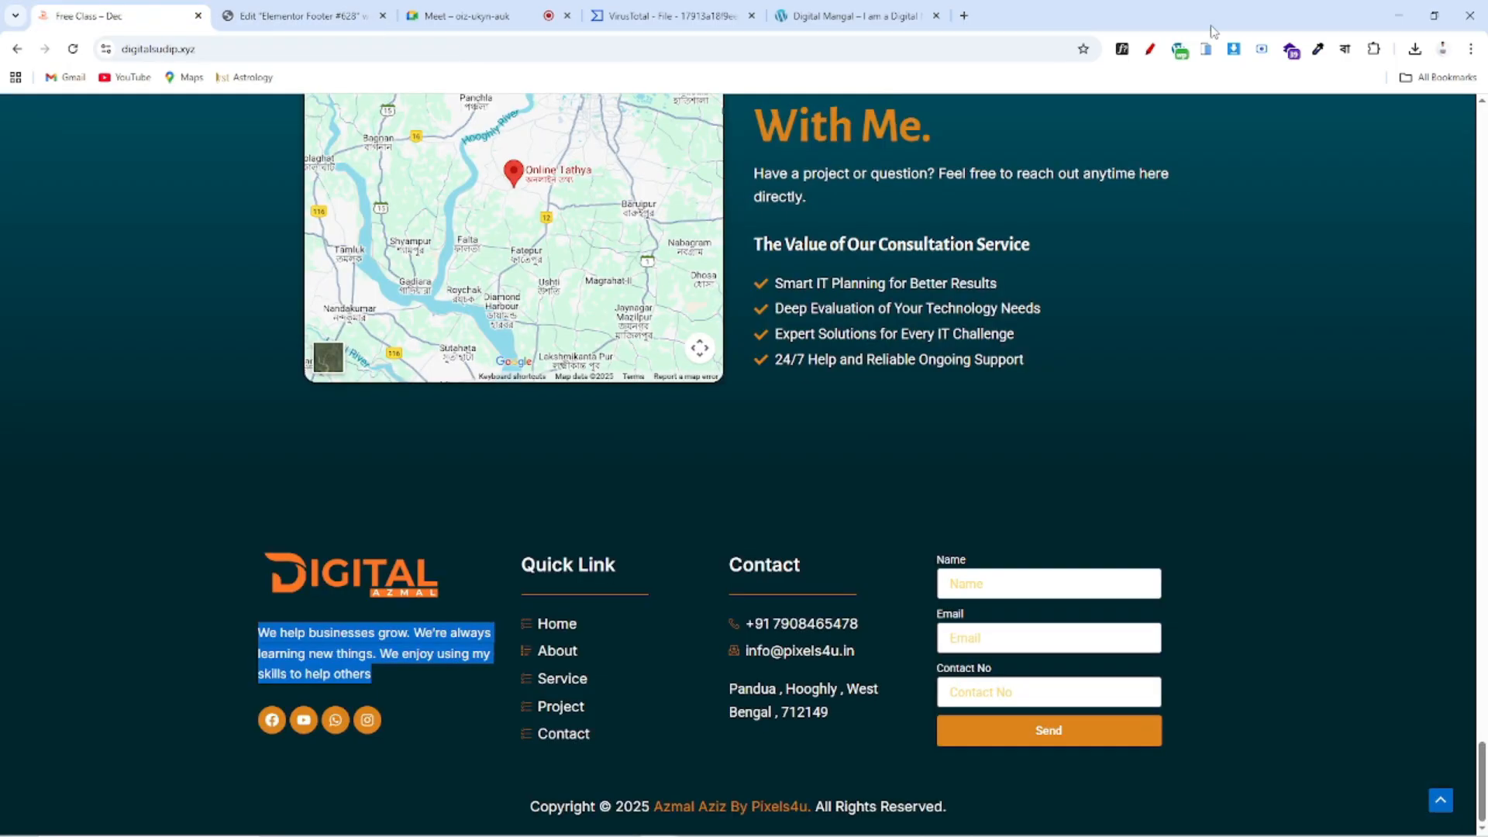
{"action": "left_click", "coordinate": [583, 566]}
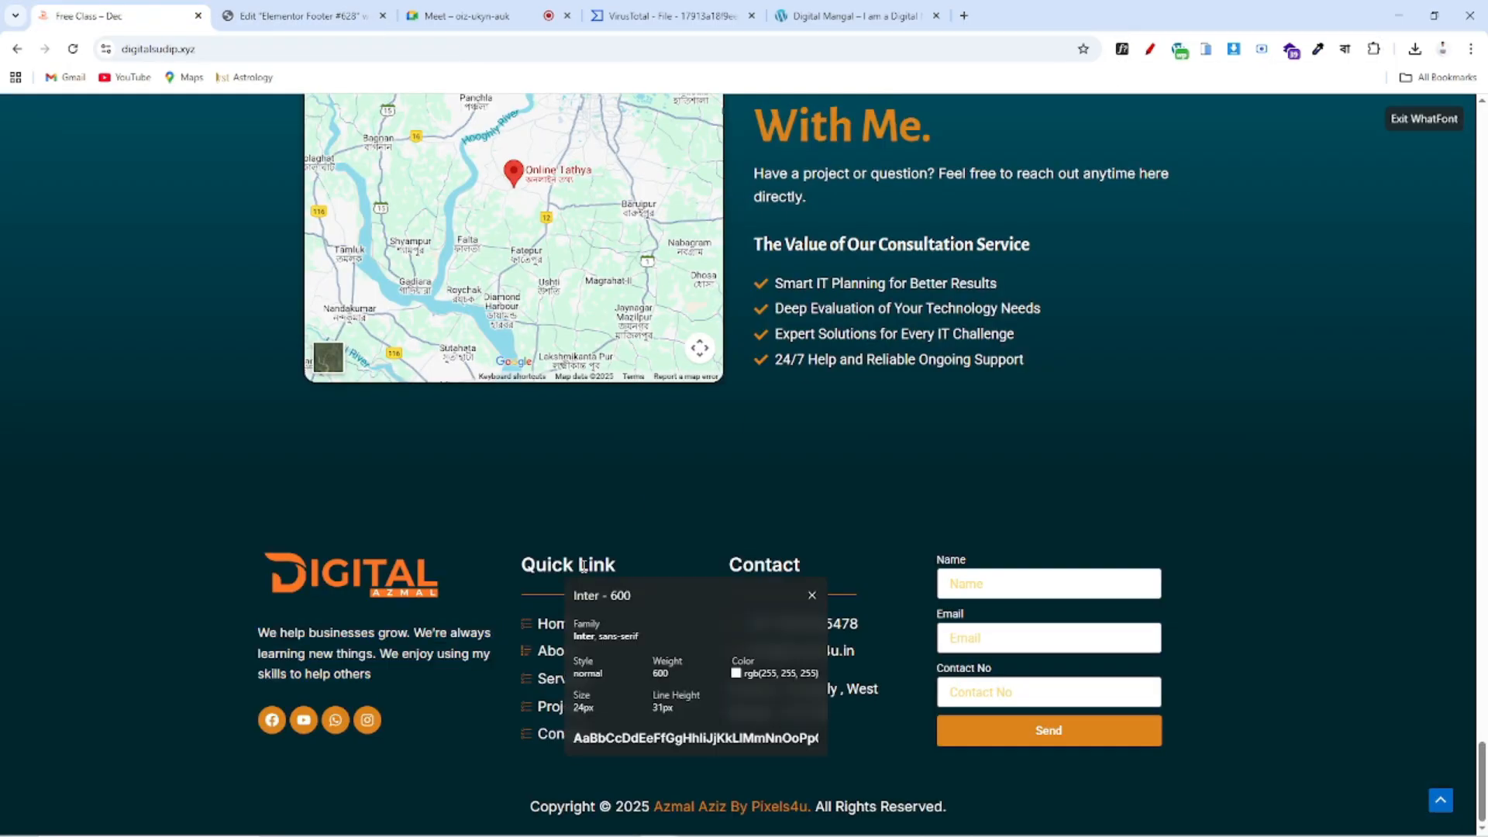
{"action": "left_click", "coordinate": [302, 16]}
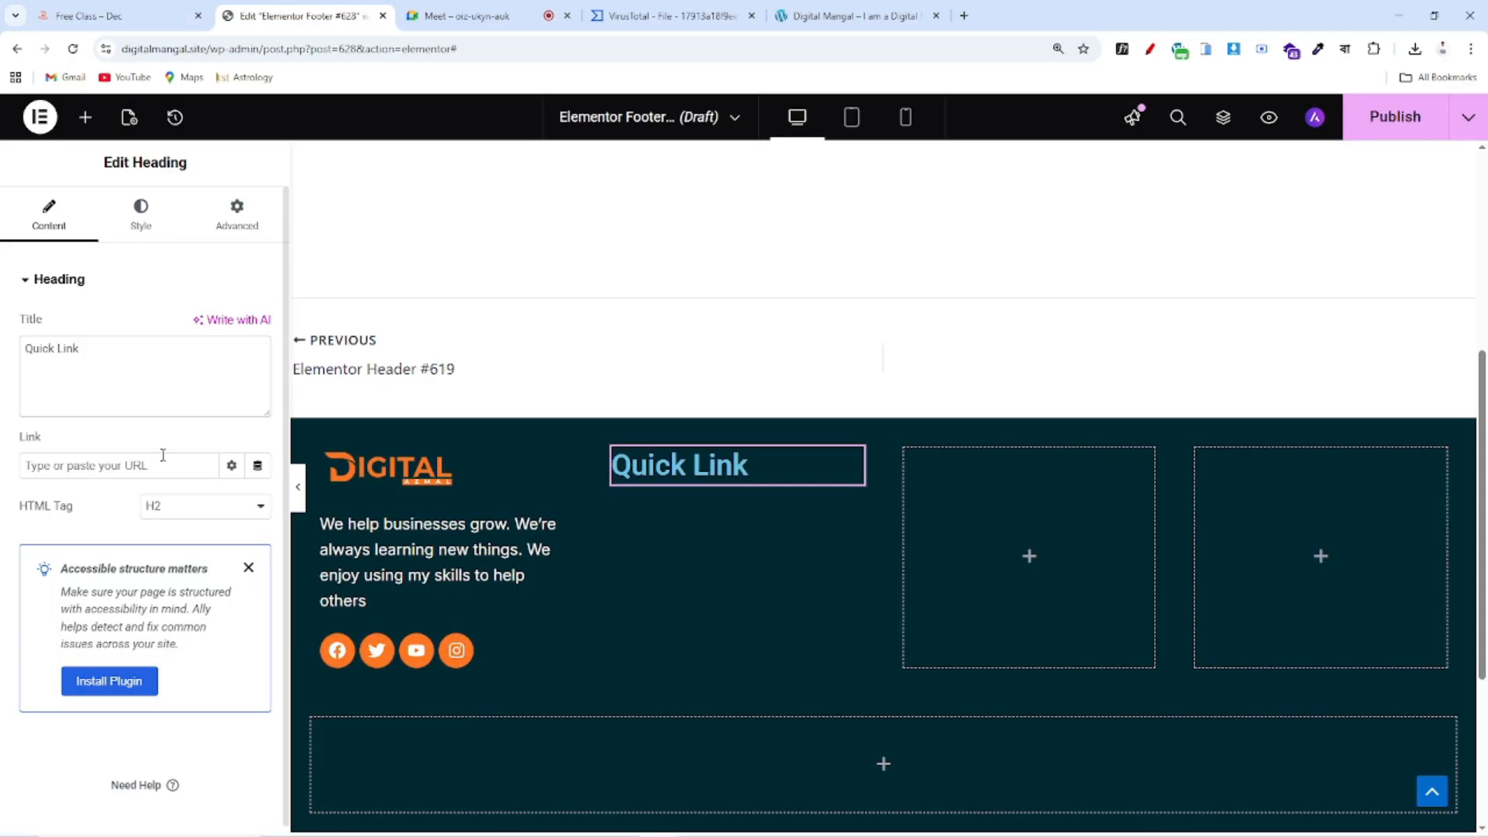
Set the heading typography to 24 px Alegreya Sans
{"action": "left_click", "coordinate": [140, 213]}
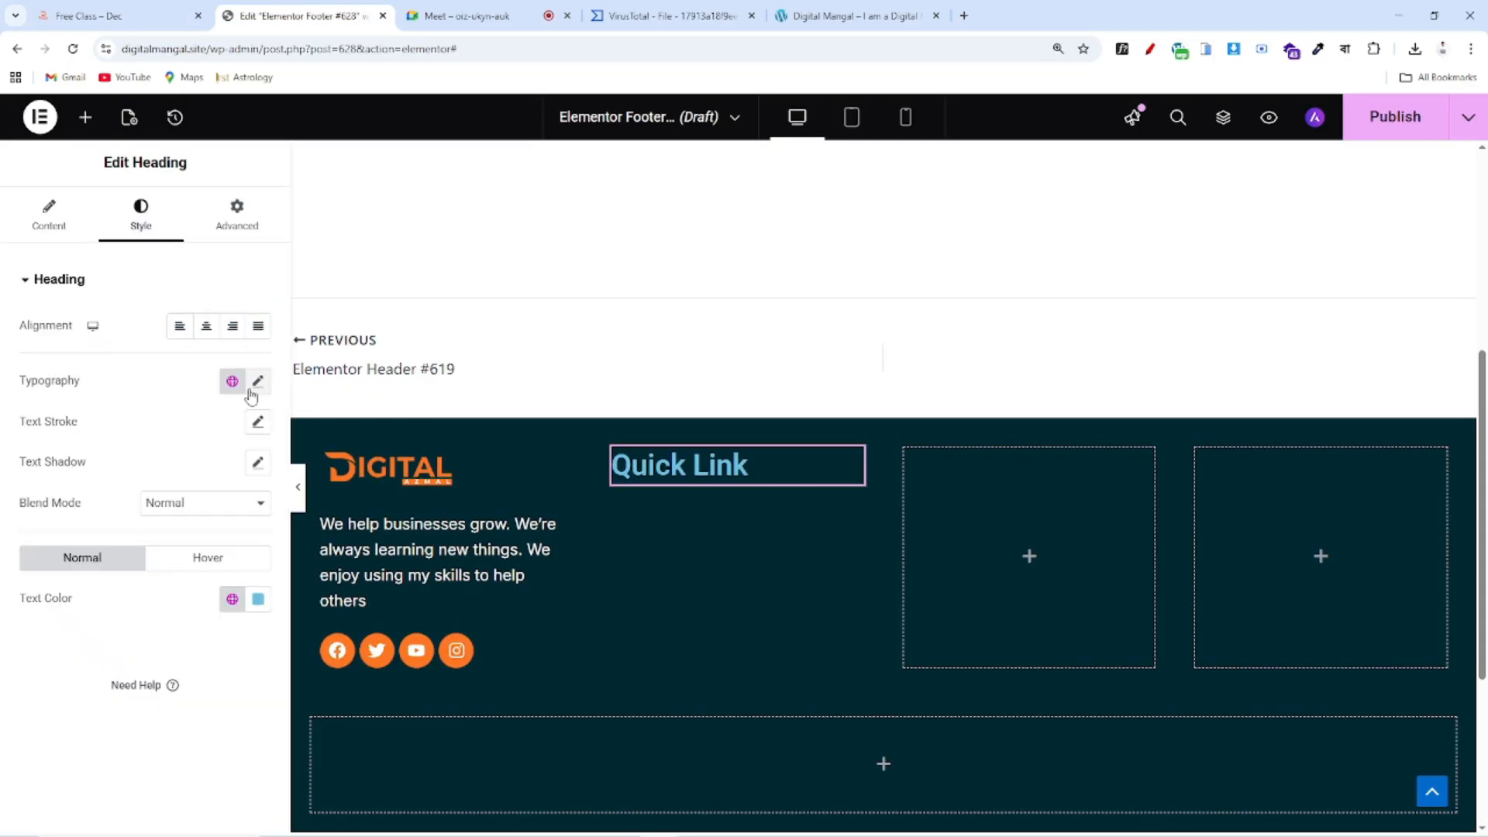
{"action": "left_click", "coordinate": [258, 381]}
{"action": "left_click", "coordinate": [226, 531]}
{"action": "type", "text": "24"}
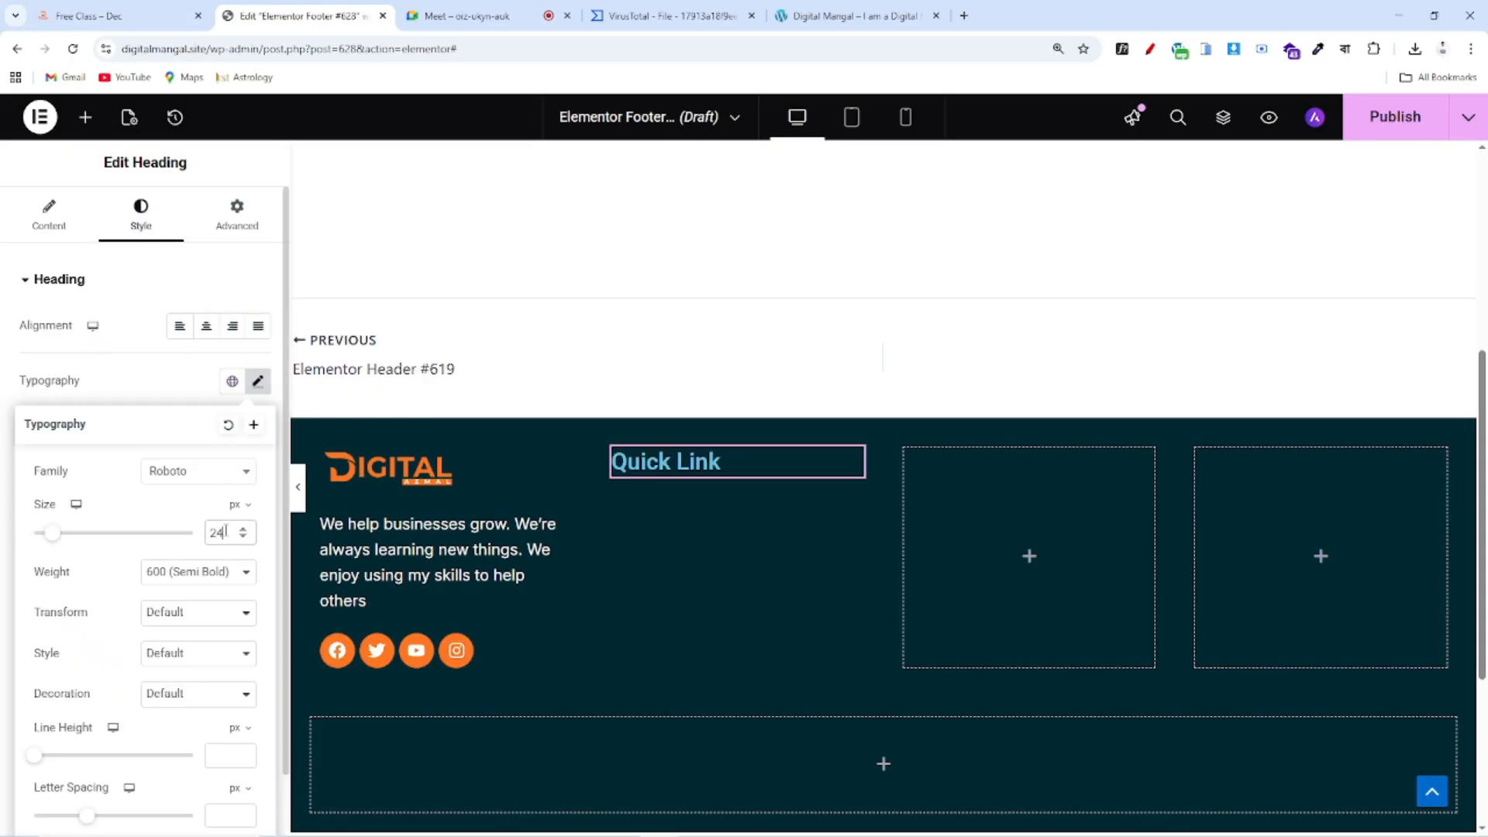
{"action": "left_click", "coordinate": [201, 488]}
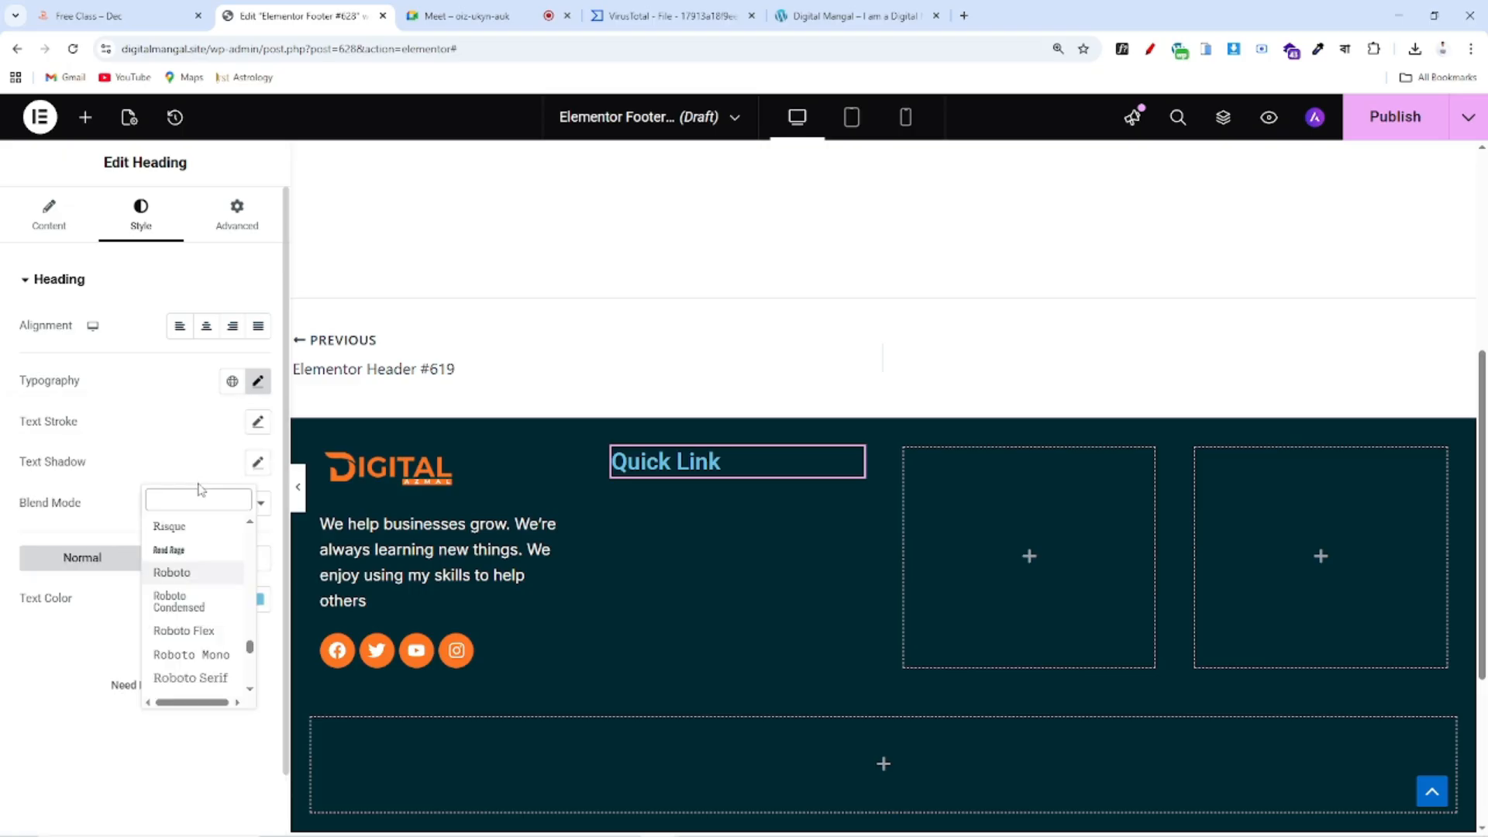
{"action": "type", "text": "i"}
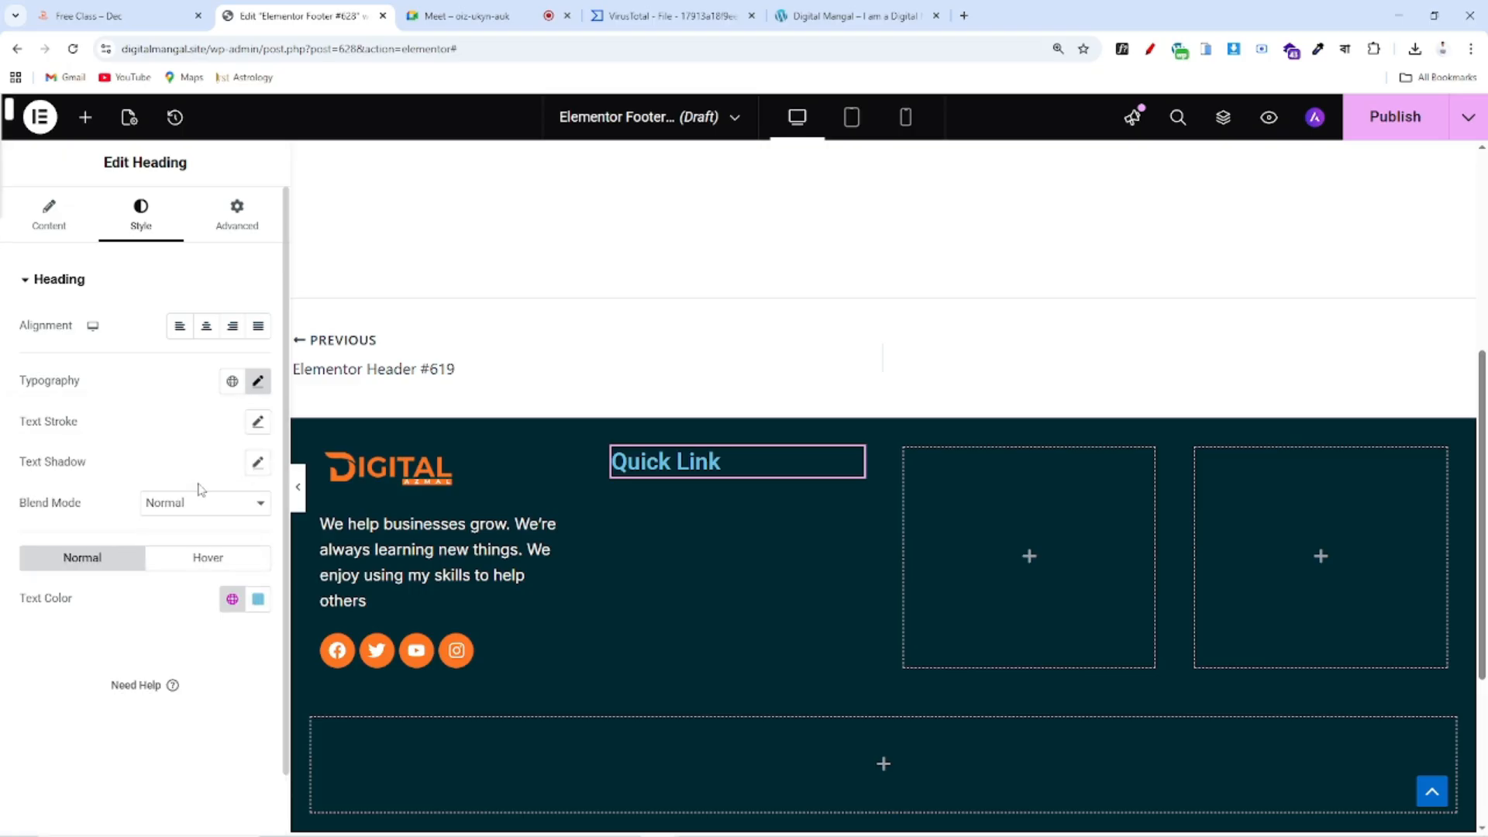
{"action": "left_click", "coordinate": [257, 380]}
{"action": "left_click", "coordinate": [192, 471]}
{"action": "type", "text": "ale"}
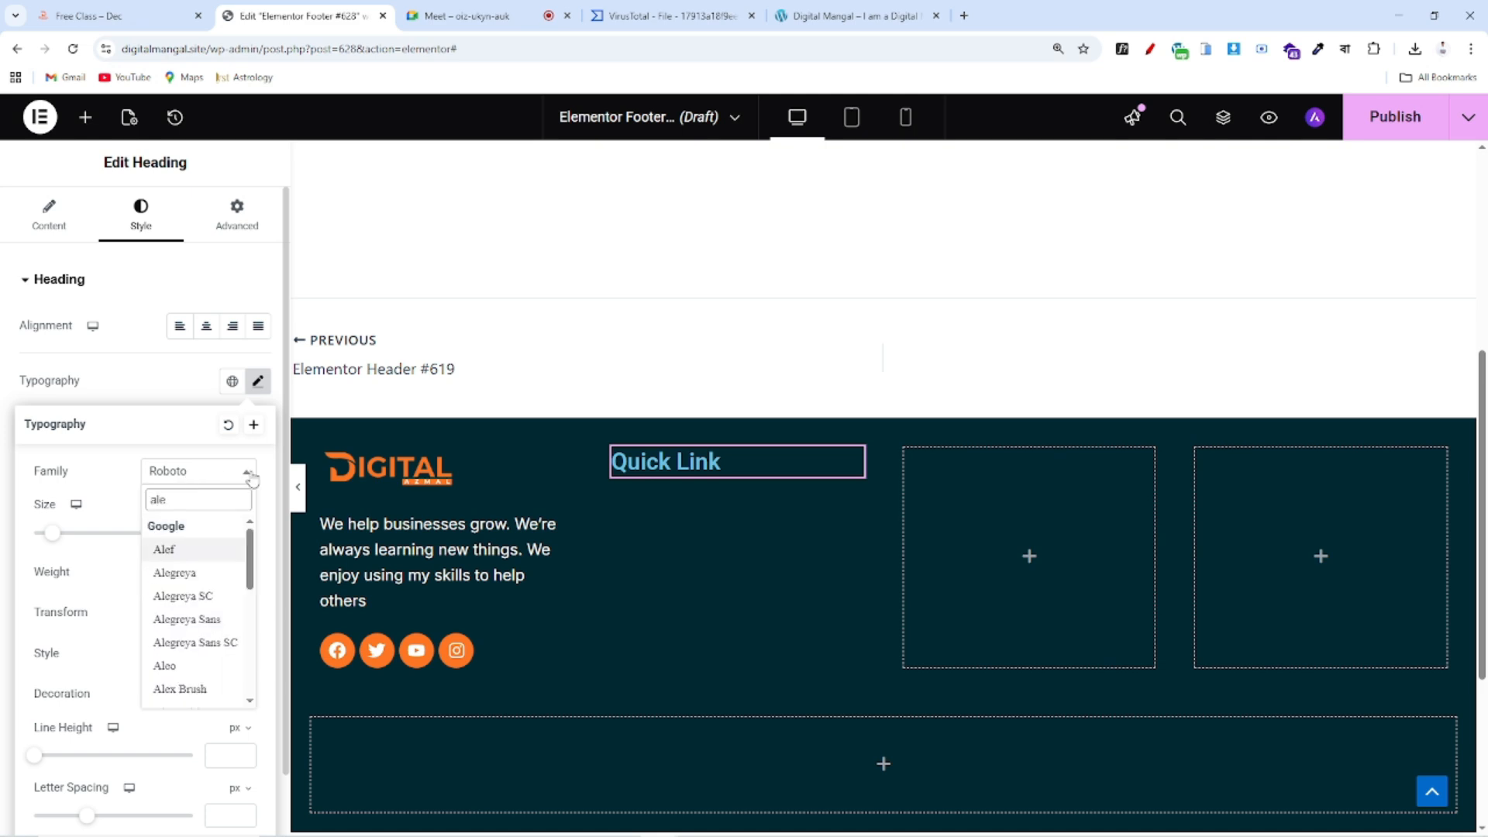
{"action": "left_click", "coordinate": [208, 618]}
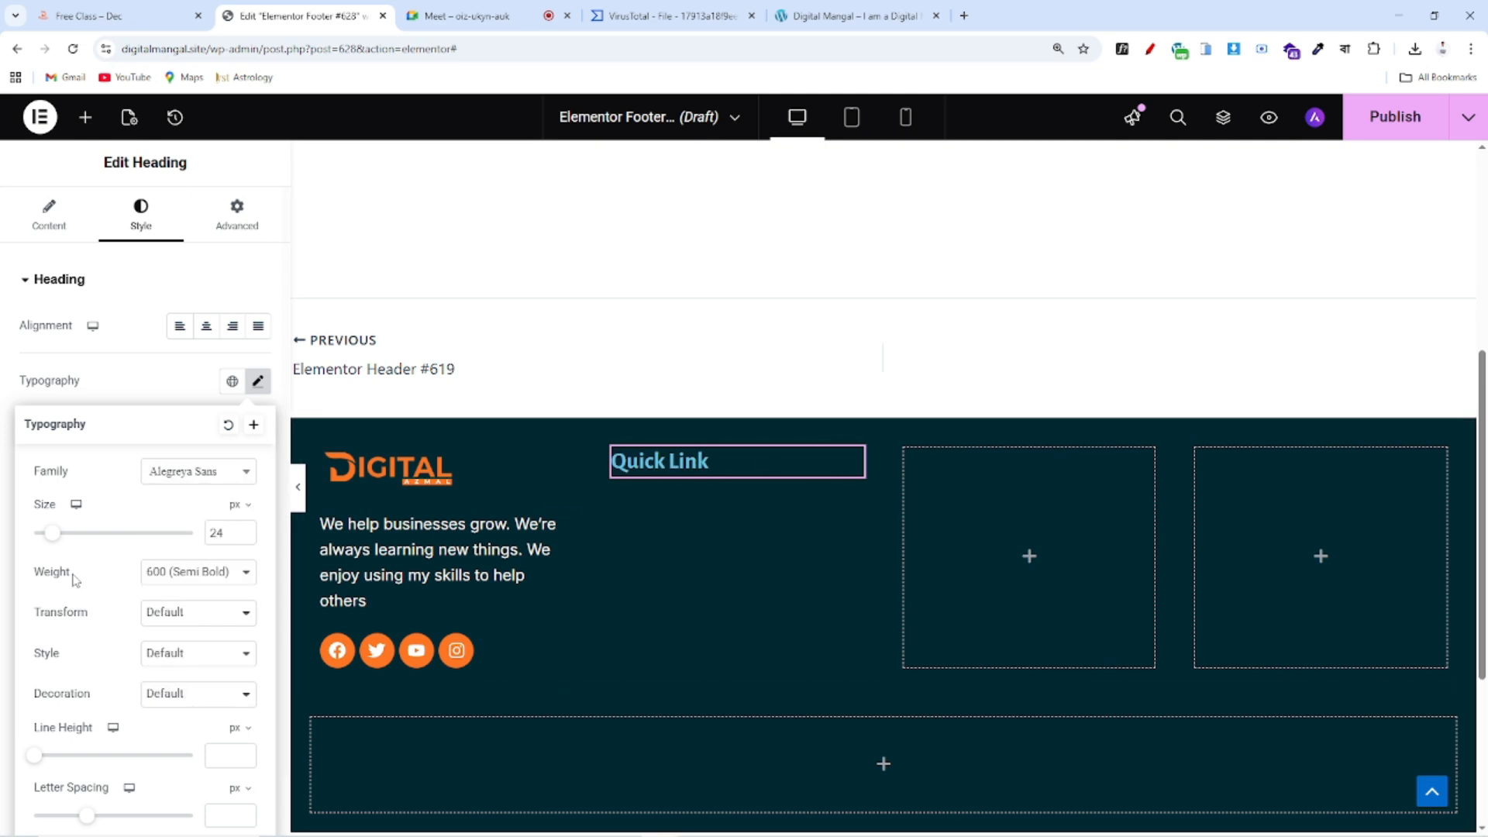
{"action": "left_click", "coordinate": [148, 382]}
Make the Quick Link heading text white (#FFFFFF)
{"action": "left_click", "coordinate": [254, 606]}
{"action": "left_click_drag", "start_coordinate": [216, 448], "coordinate": [92, 299]}
{"action": "left_click", "coordinate": [119, 760]}
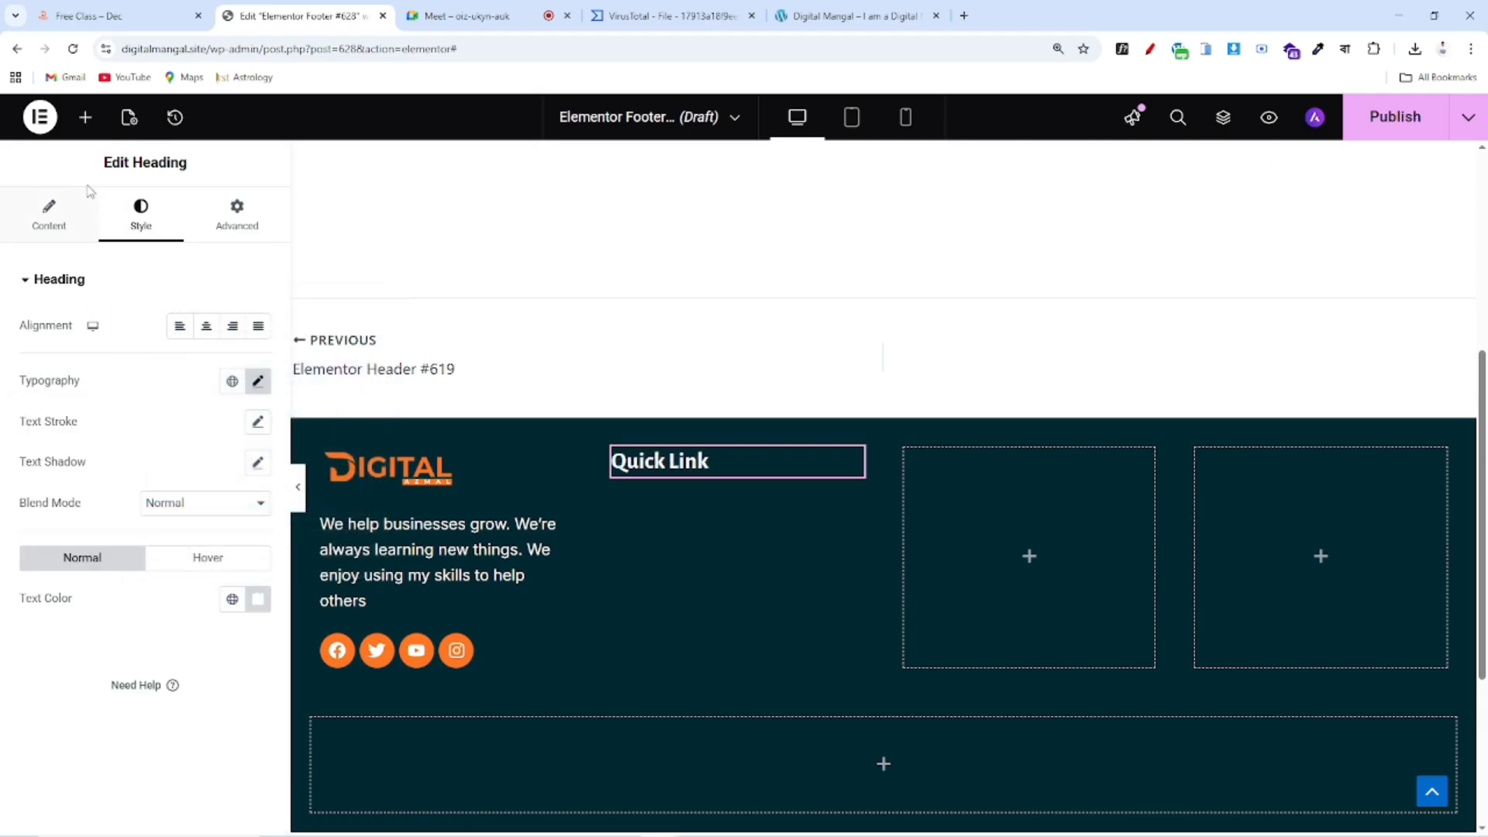
{"action": "left_click", "coordinate": [85, 117]}
Add a divider under Quick Link with gap 2, global Color 3 orange and weight 2
{"action": "scroll", "coordinate": [155, 482], "scroll_direction": "down", "scroll_amount": 7}
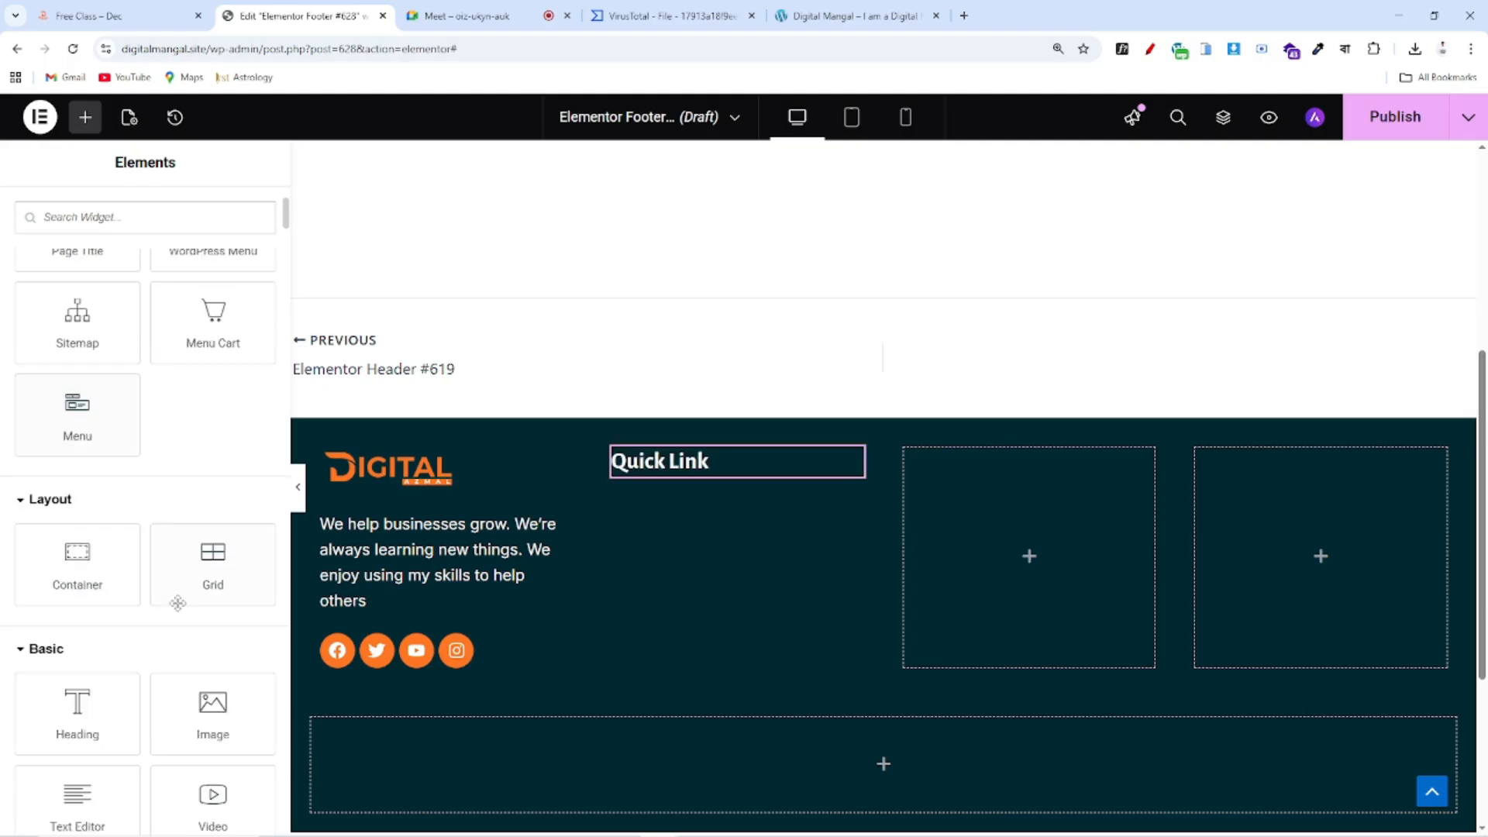
{"action": "left_click_drag", "start_coordinate": [222, 595], "coordinate": [729, 488]}
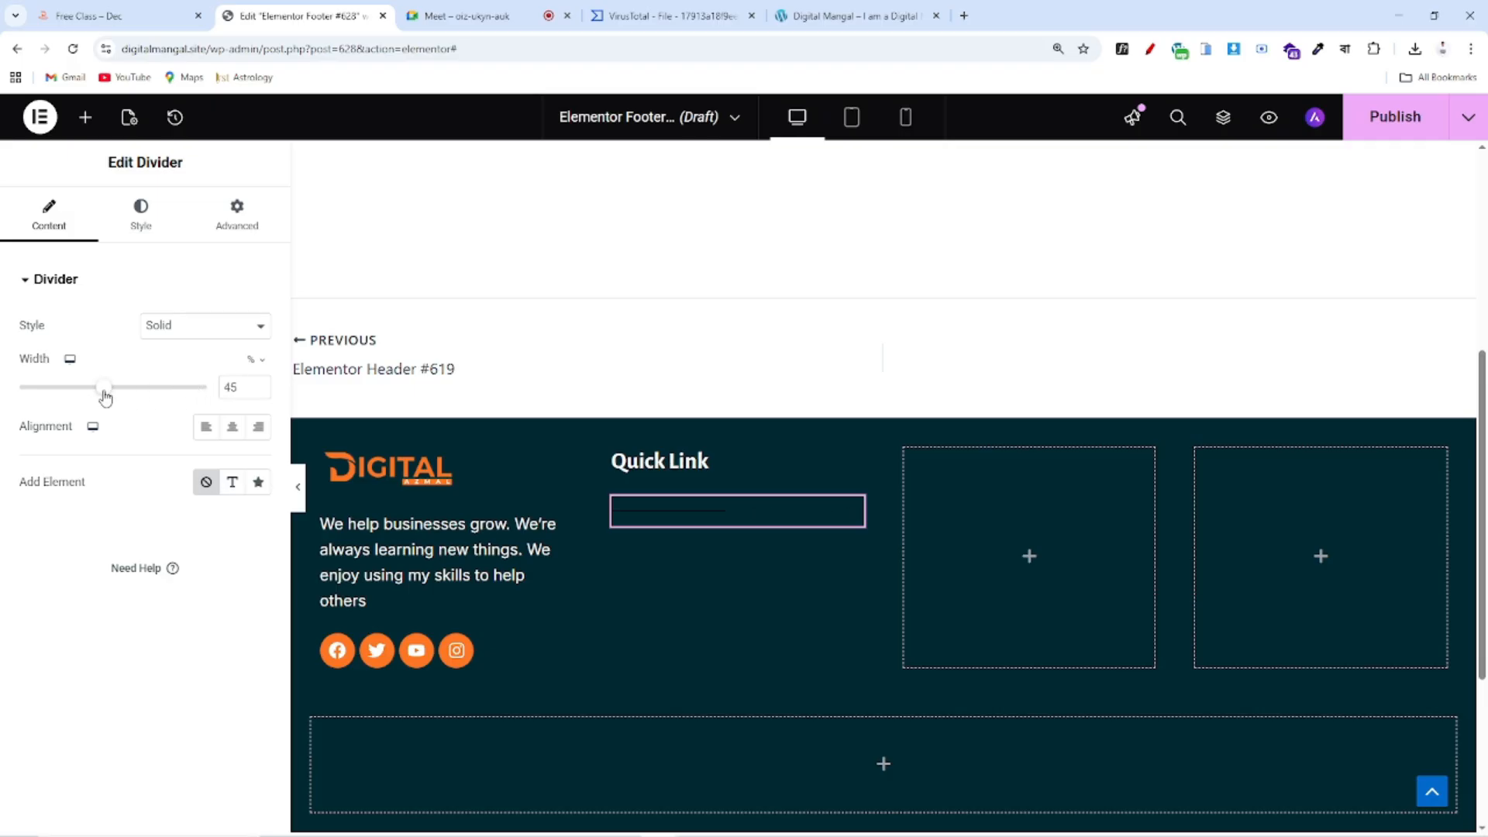
{"action": "left_click", "coordinate": [139, 221]}
{"action": "left_click_drag", "start_coordinate": [72, 462], "coordinate": [4, 459]}
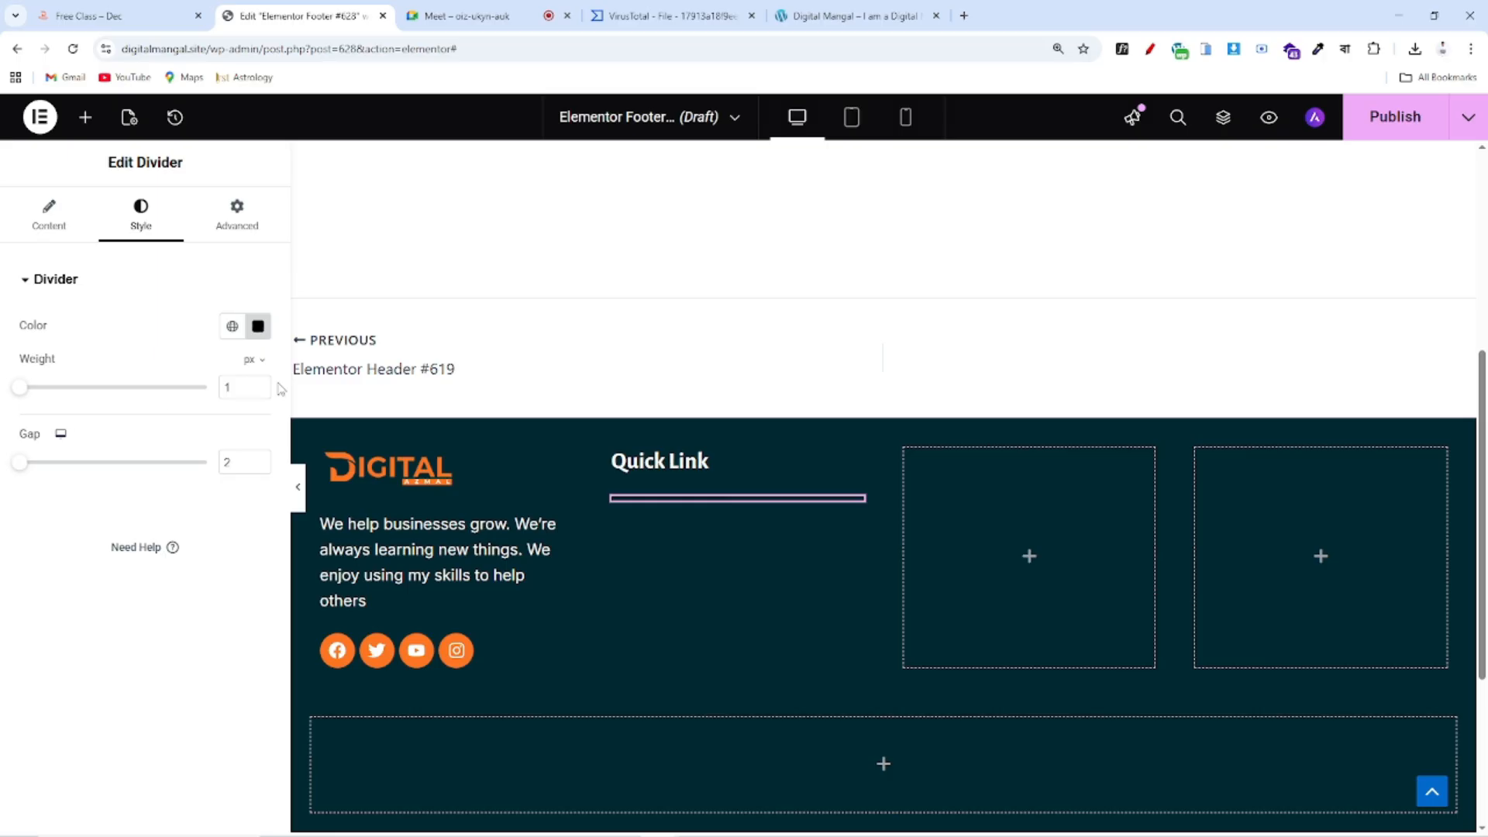
{"action": "left_click", "coordinate": [231, 325]}
{"action": "left_click", "coordinate": [92, 657]}
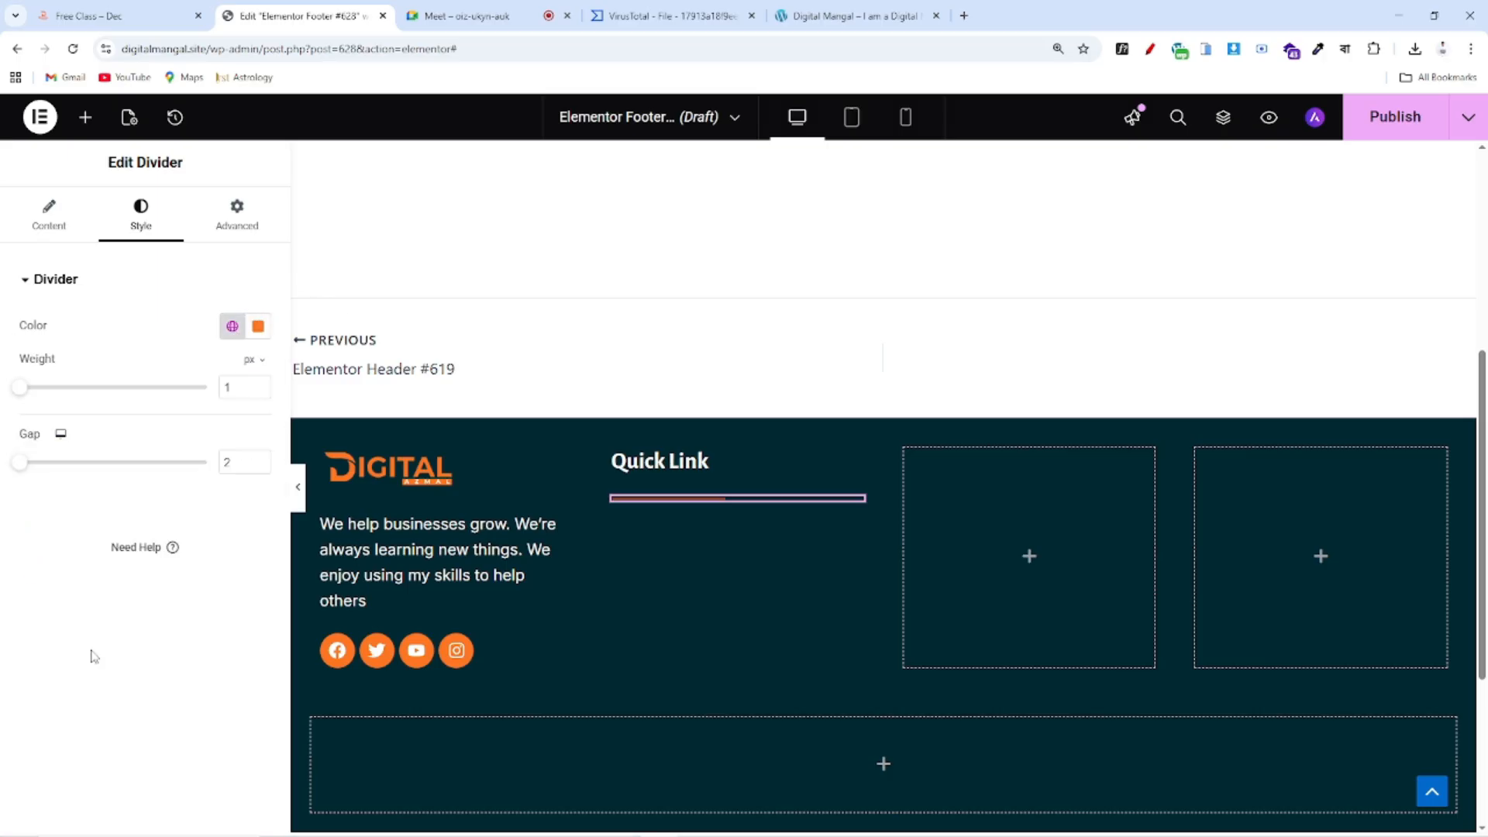
{"action": "left_click_drag", "start_coordinate": [20, 391], "coordinate": [31, 389]}
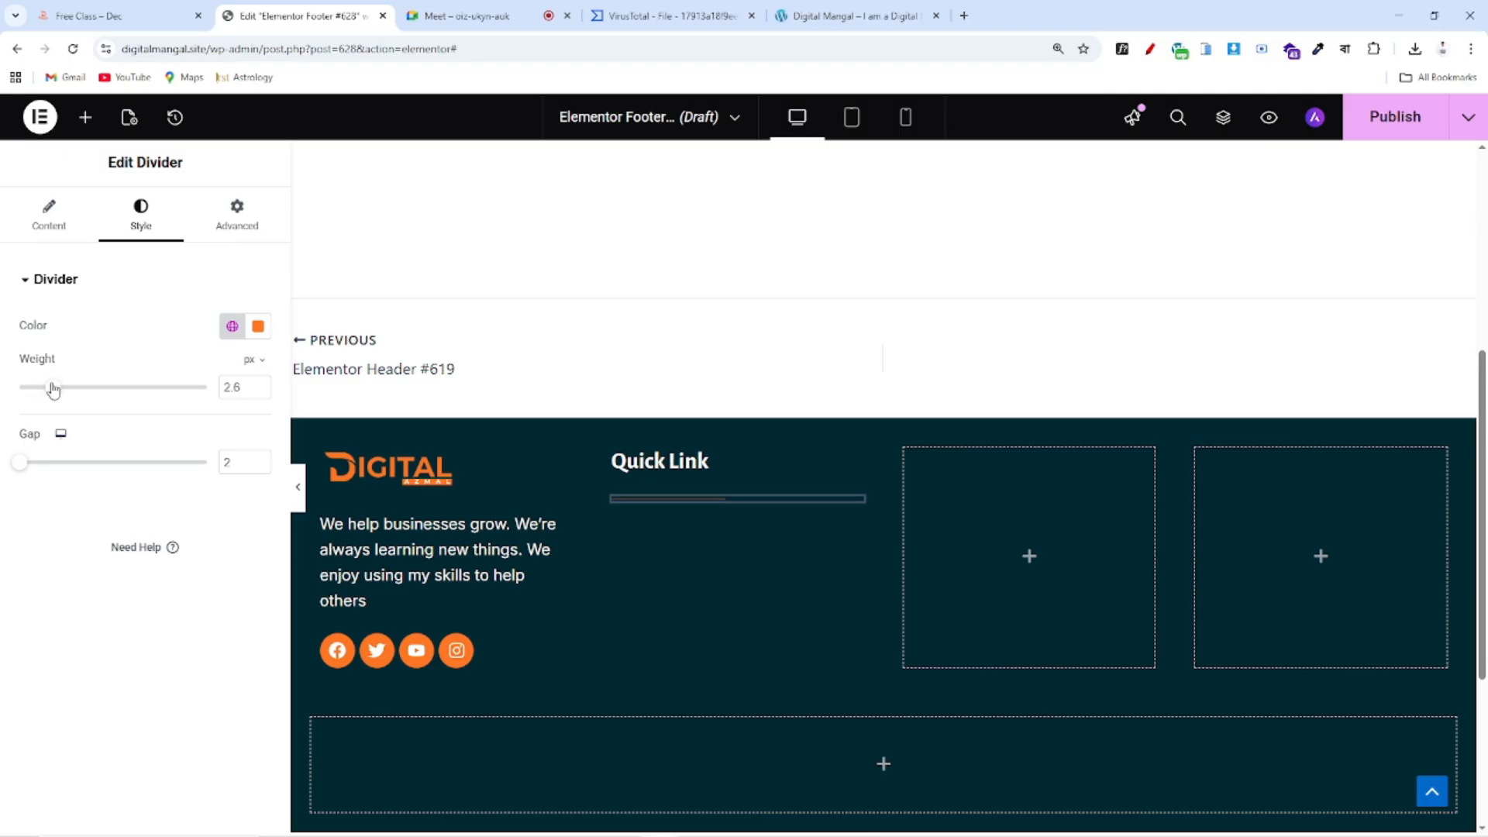
{"action": "left_click_drag", "start_coordinate": [53, 390], "coordinate": [56, 390]}
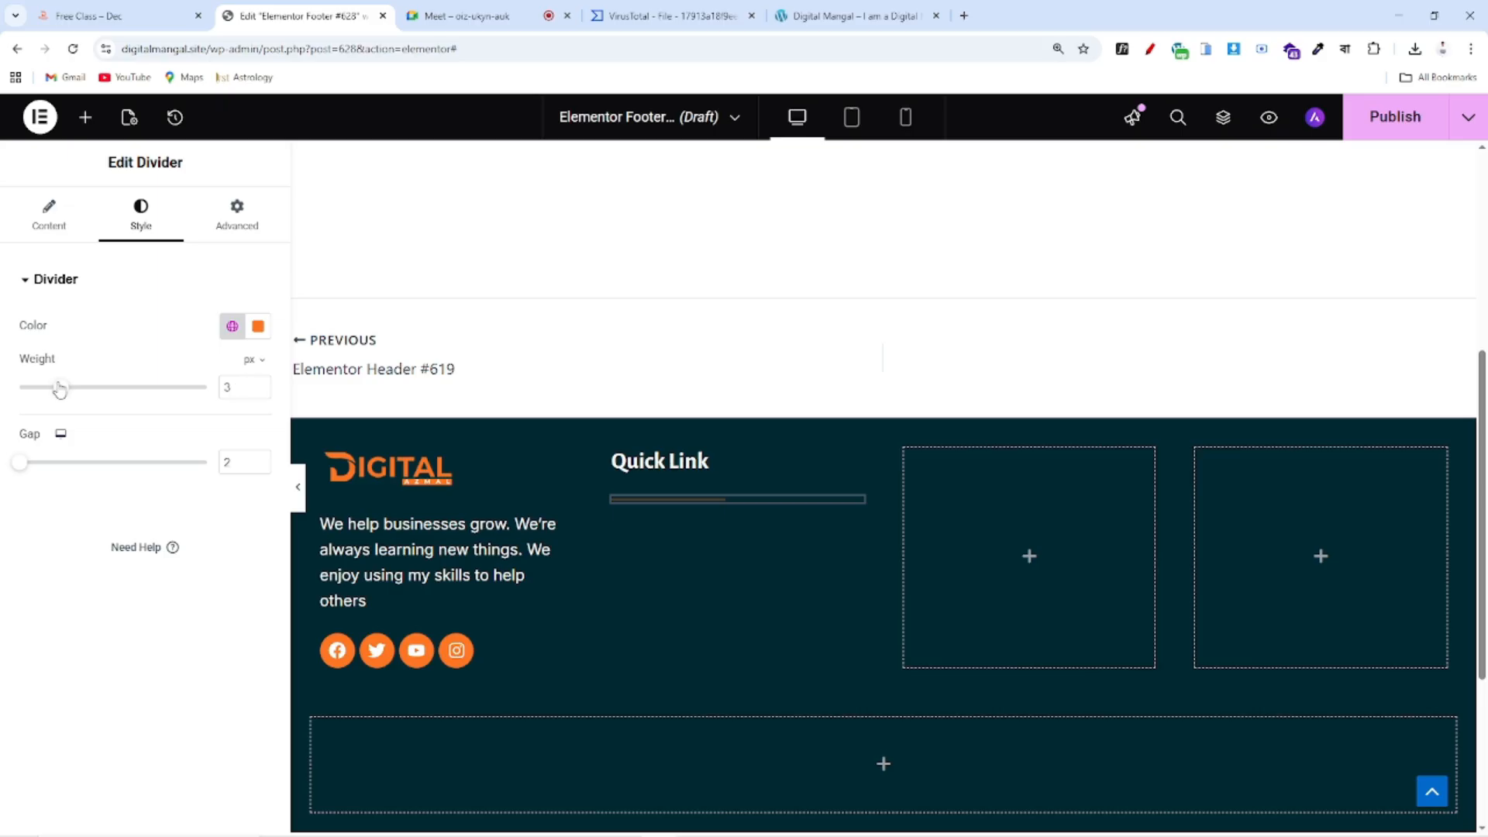
{"action": "left_click", "coordinate": [135, 11]}
{"action": "left_click", "coordinate": [298, 16]}
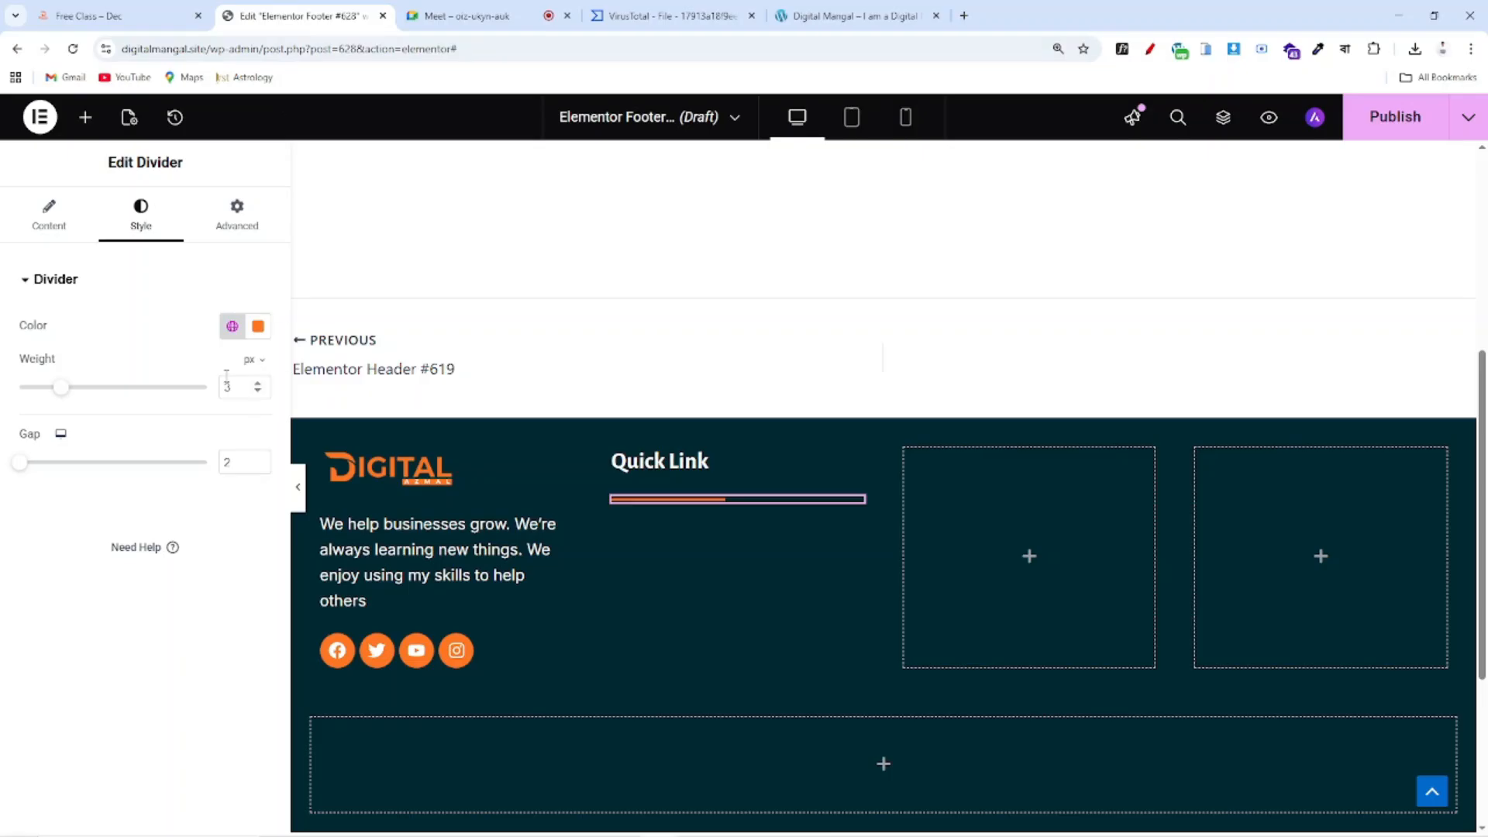
{"action": "type", "text": "2"}
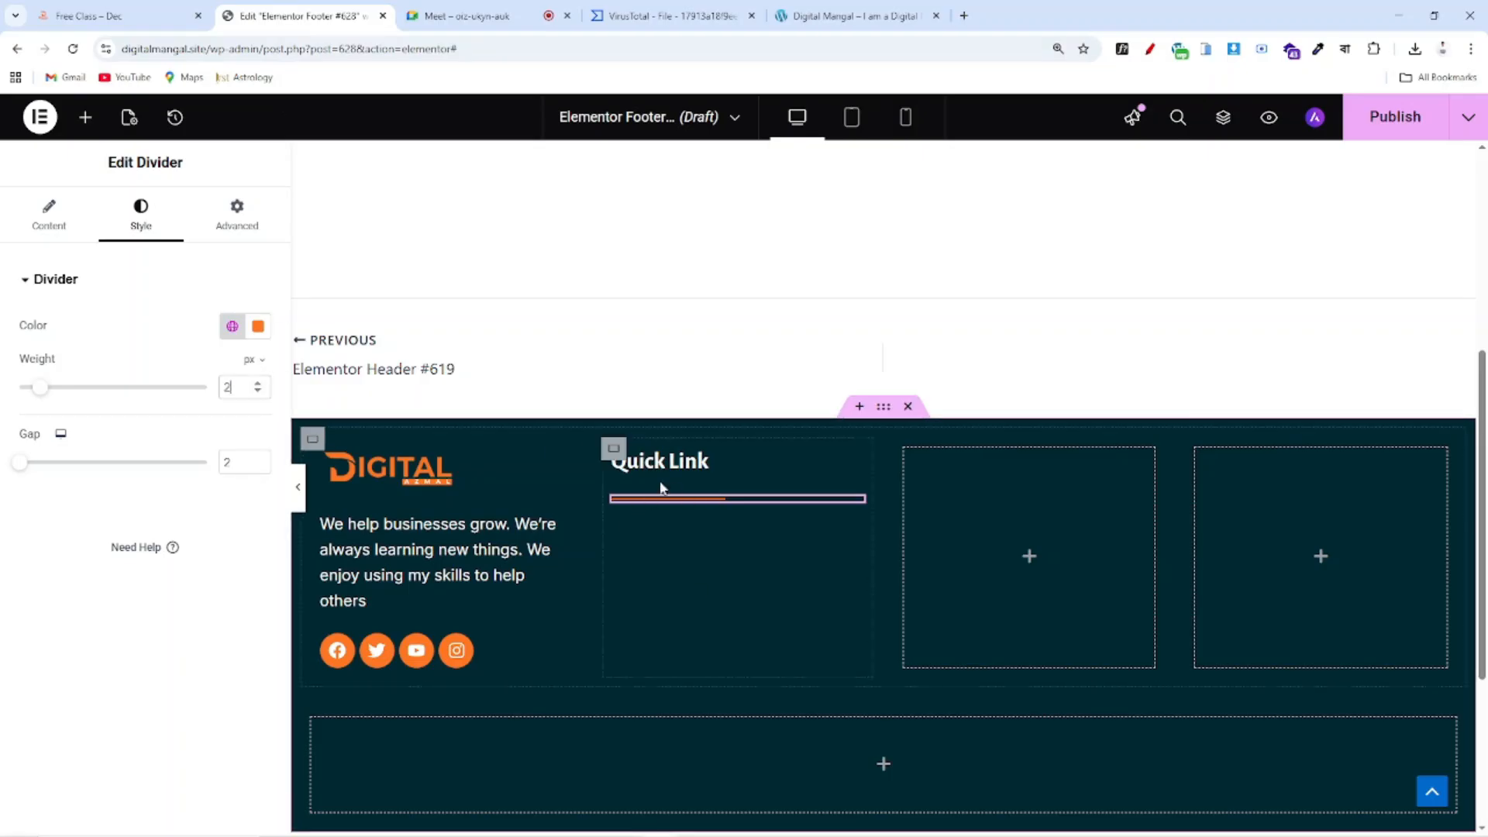
{"action": "left_click", "coordinate": [116, 16]}
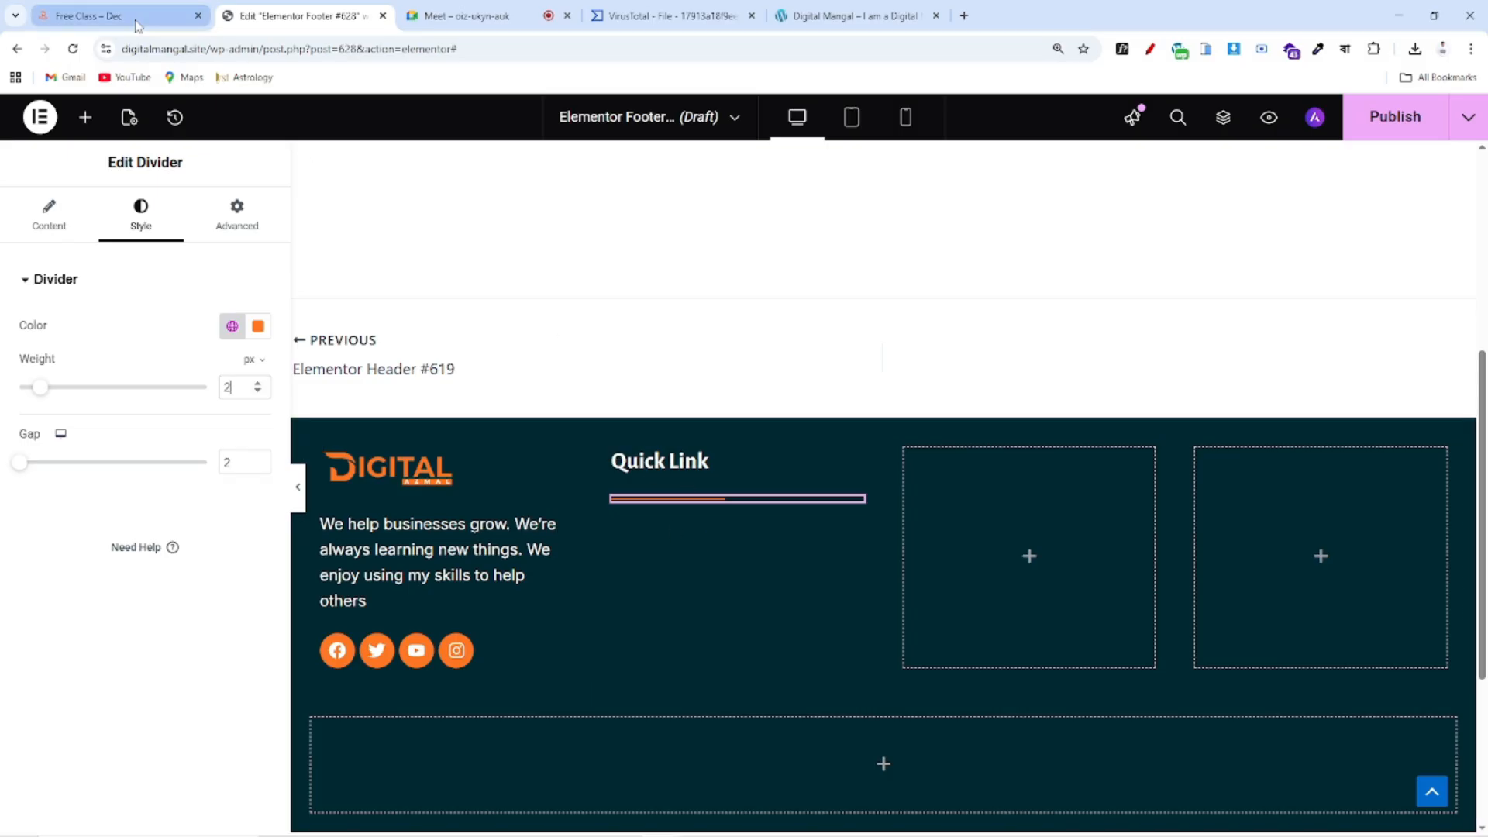
Dismiss the font info popup and scroll through the reference site's sections and footer
{"action": "left_click", "coordinate": [810, 595]}
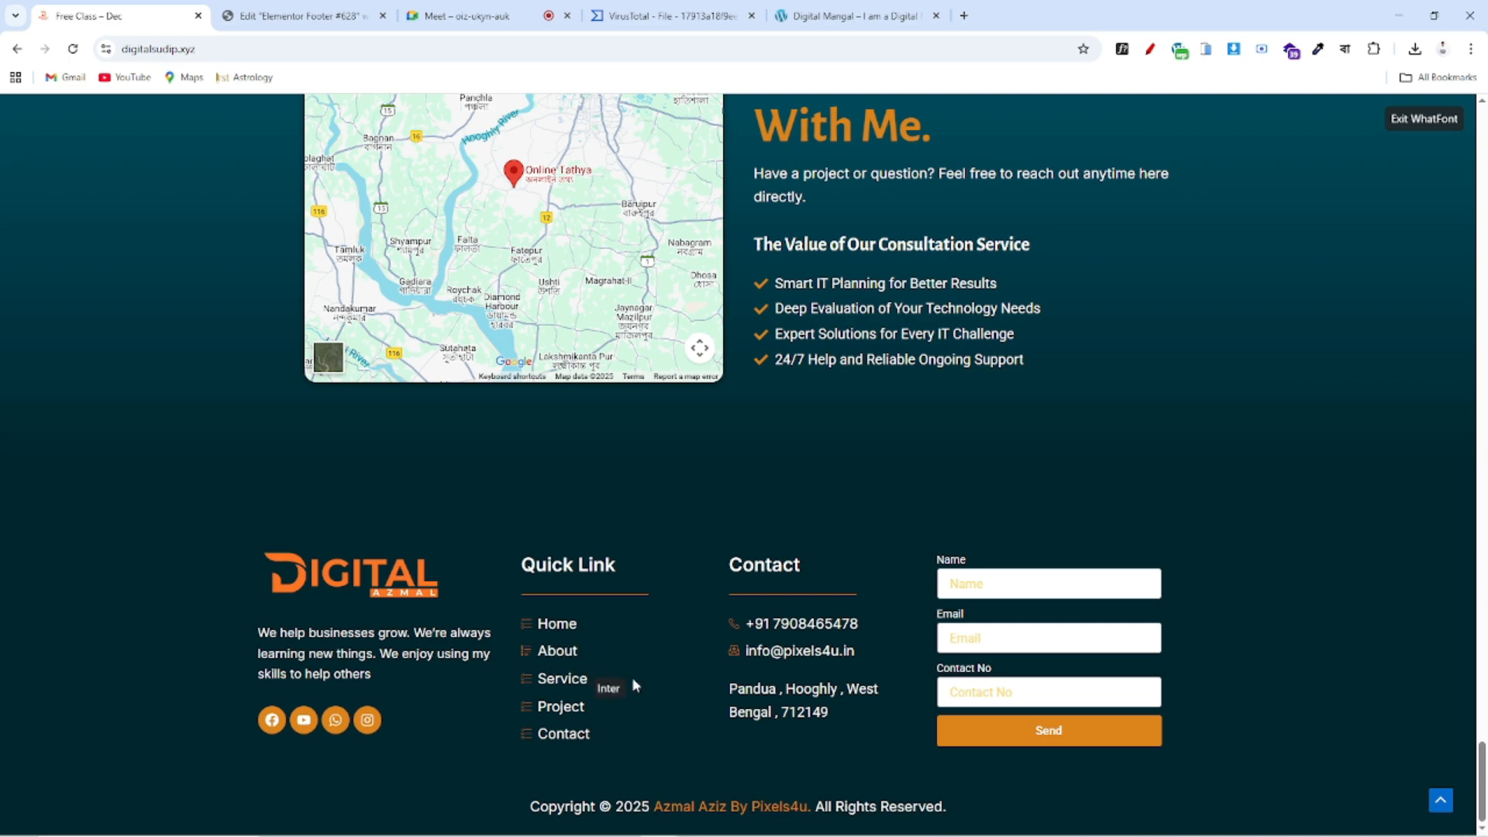
{"action": "scroll", "coordinate": [634, 682], "scroll_direction": "up", "scroll_amount": 15}
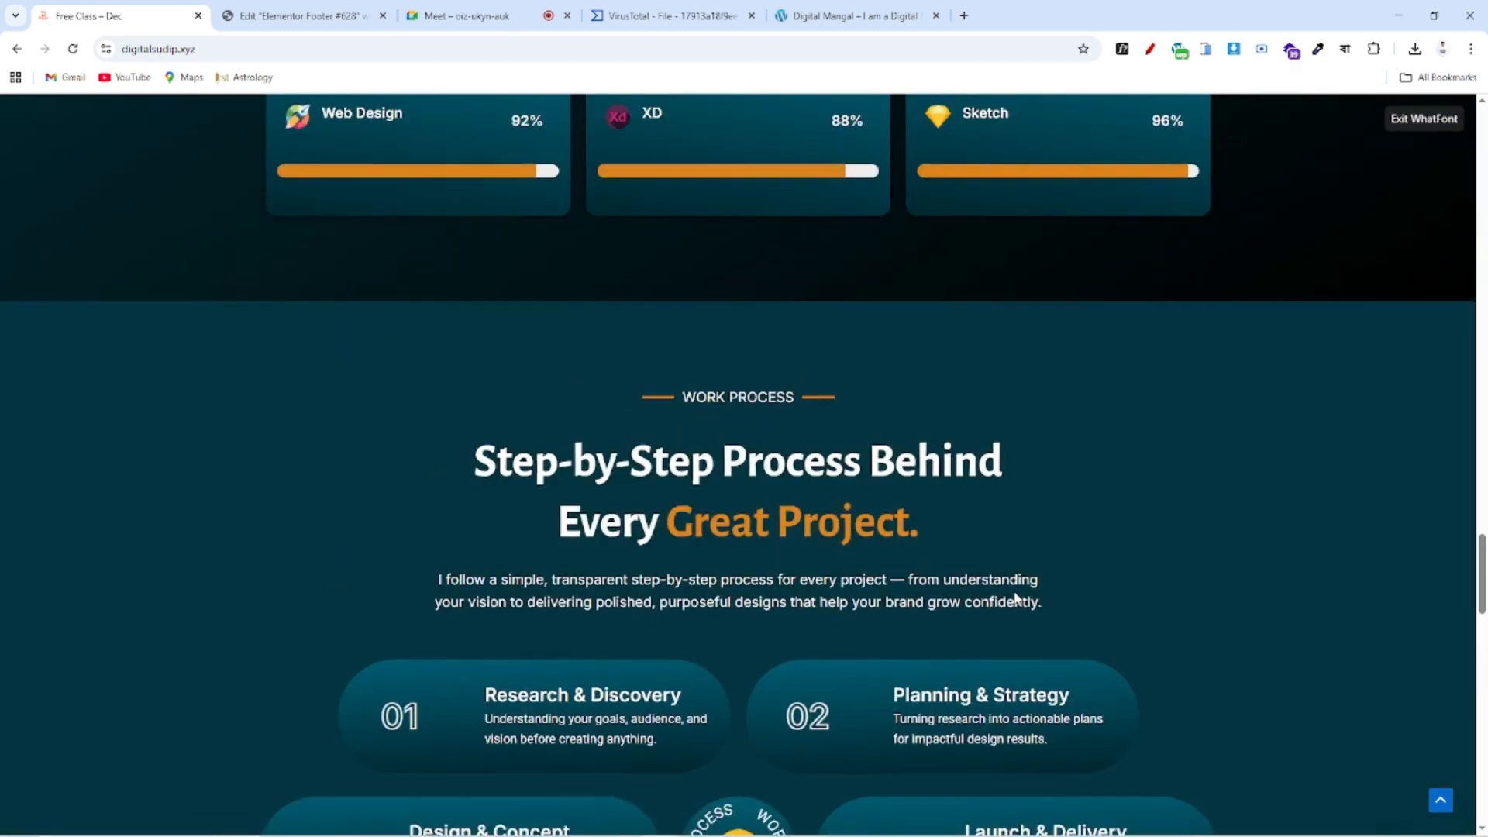
{"action": "scroll", "coordinate": [1015, 597], "scroll_direction": "up", "scroll_amount": 12}
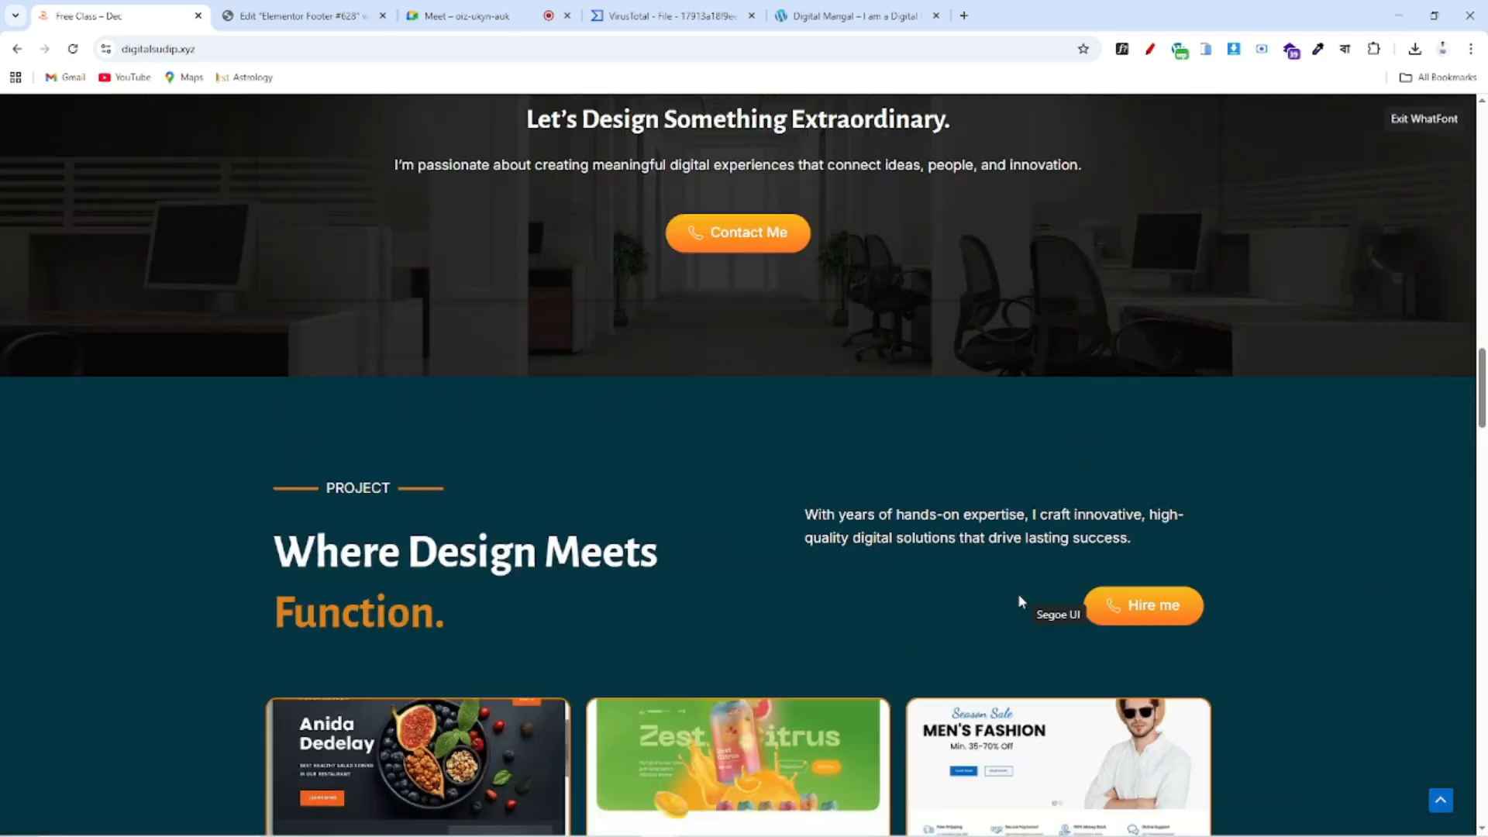
{"action": "scroll", "coordinate": [1017, 601], "scroll_direction": "up", "scroll_amount": 12}
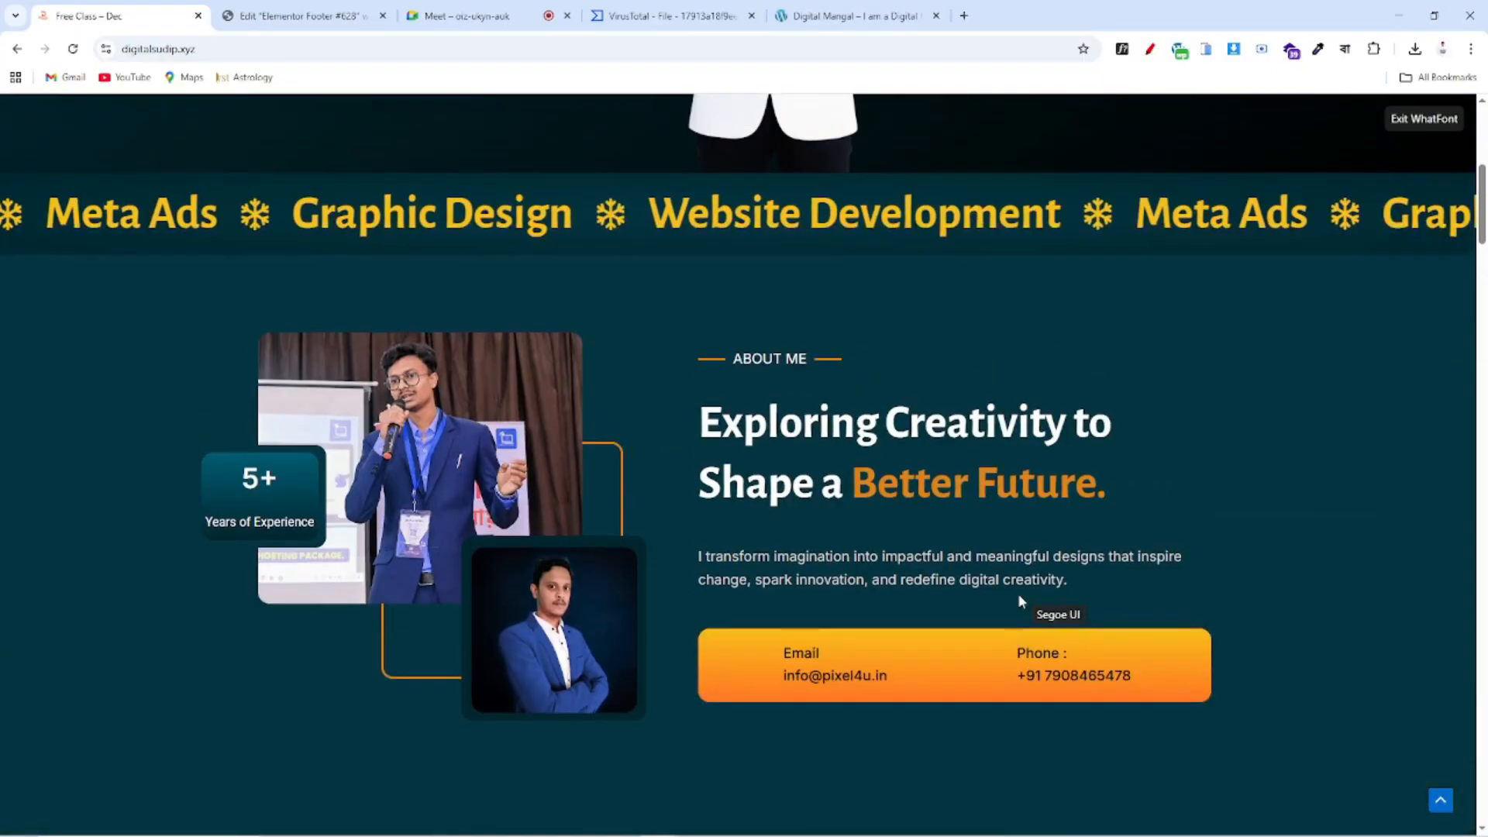
{"action": "scroll", "coordinate": [1019, 601], "scroll_direction": "up", "scroll_amount": 8}
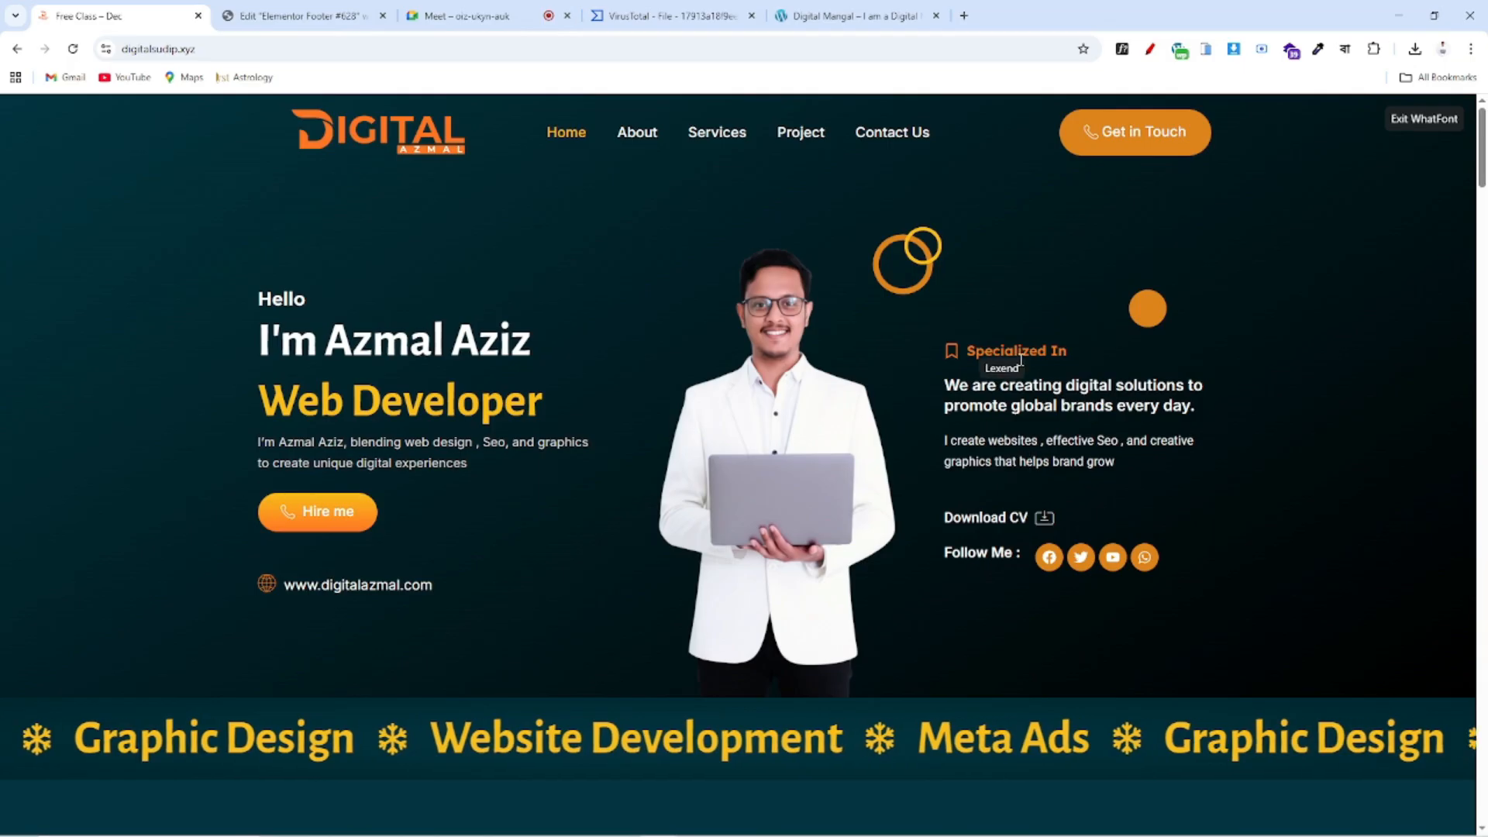
{"action": "scroll", "coordinate": [1056, 565], "scroll_direction": "down", "scroll_amount": 10}
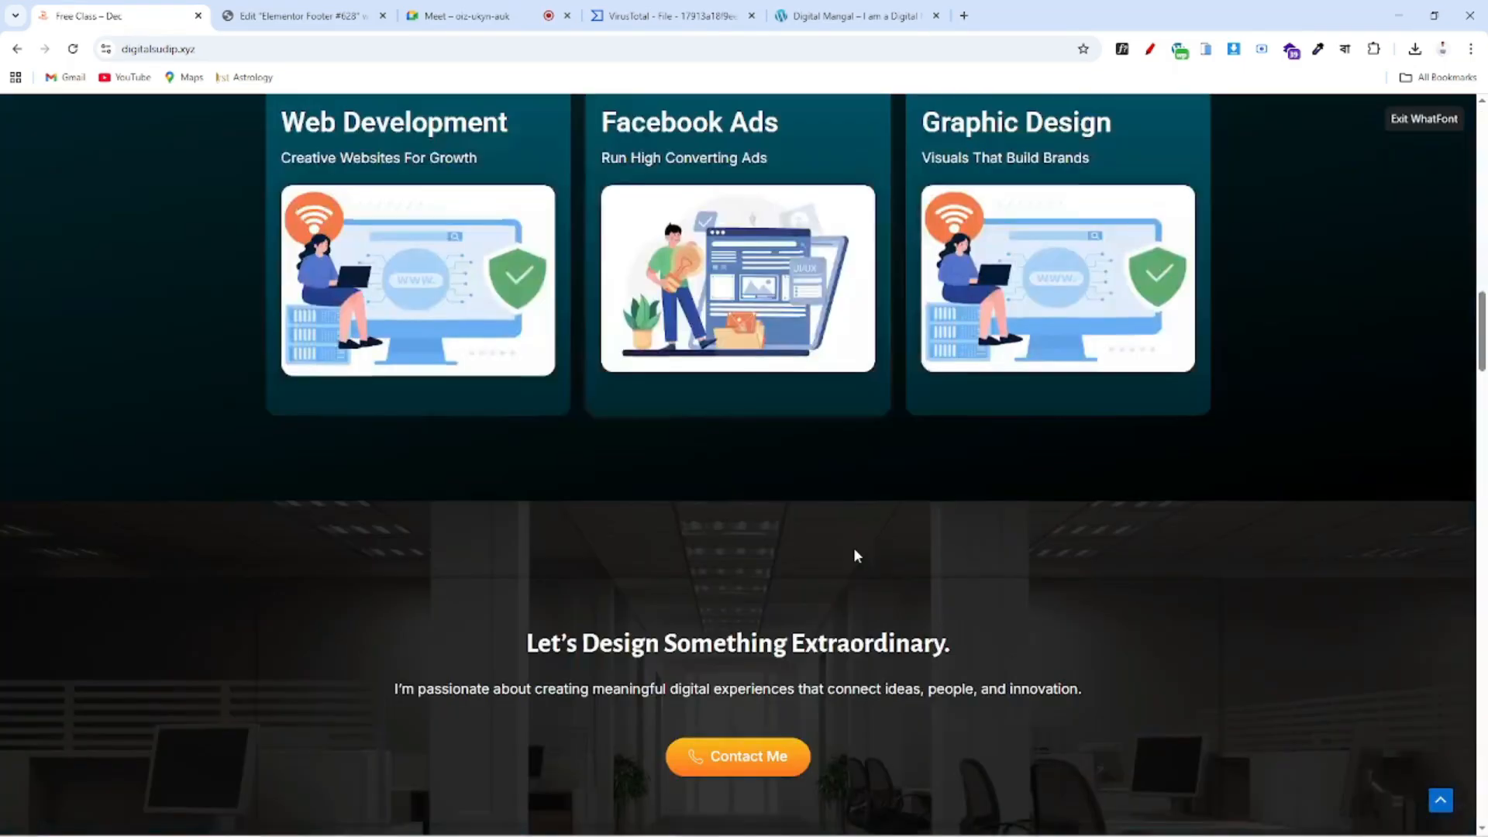
{"action": "scroll", "coordinate": [856, 558], "scroll_direction": "down", "scroll_amount": 15}
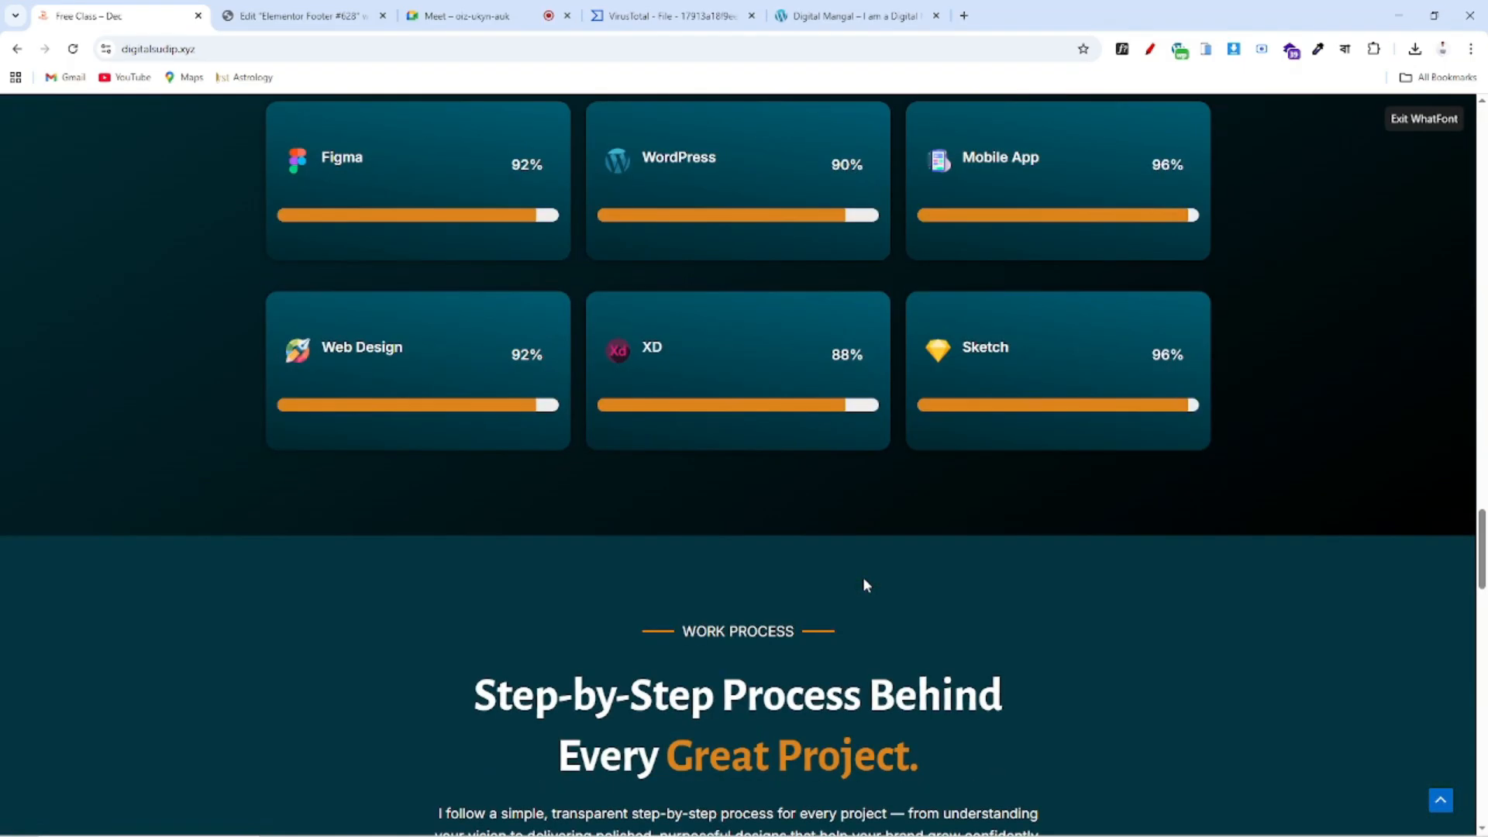
{"action": "scroll", "coordinate": [865, 585], "scroll_direction": "down", "scroll_amount": 12}
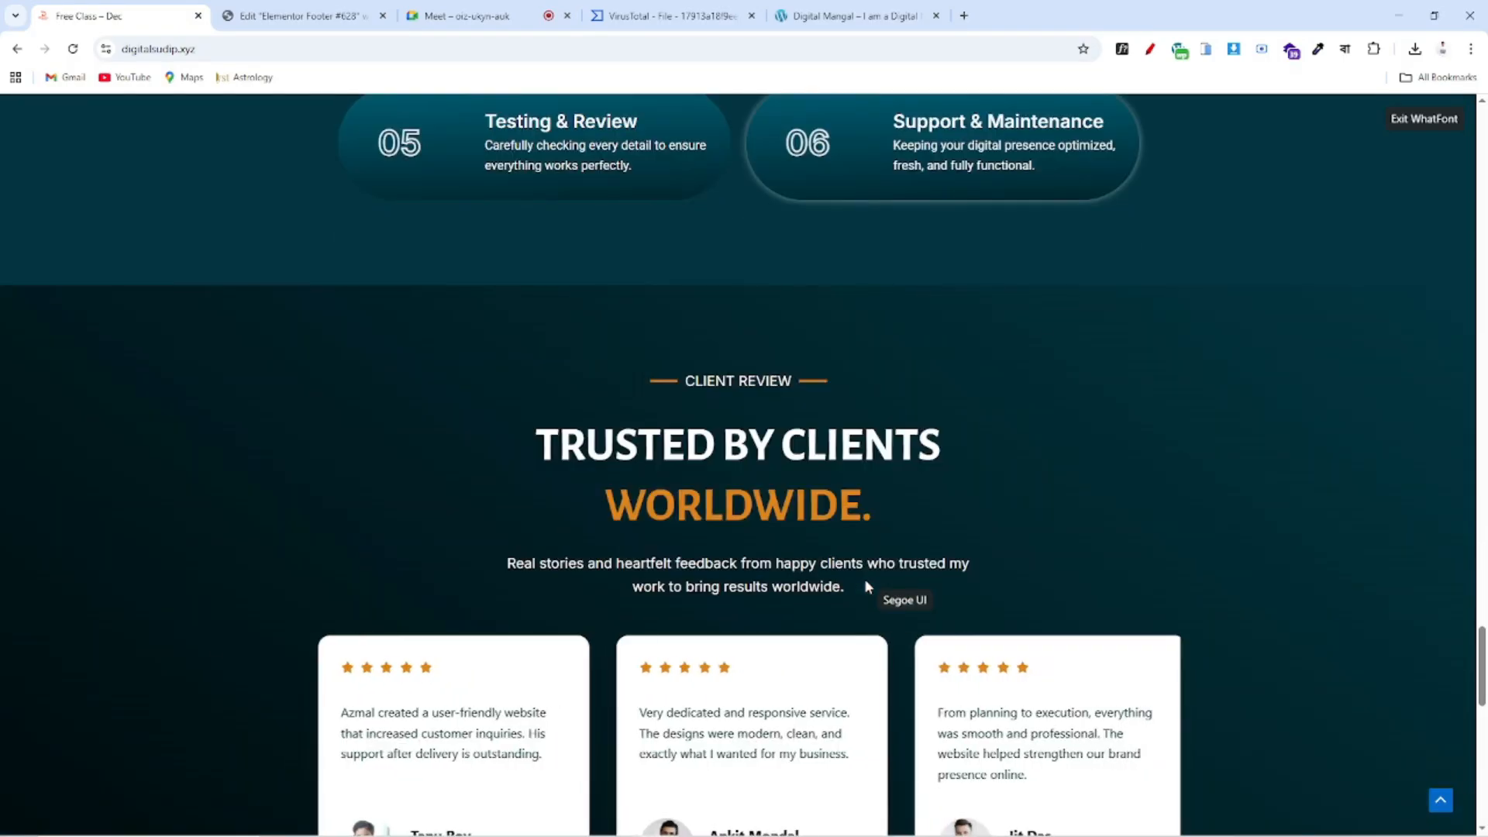
{"action": "scroll", "coordinate": [866, 587], "scroll_direction": "down", "scroll_amount": 8}
{"action": "scroll", "coordinate": [872, 585], "scroll_direction": "up", "scroll_amount": 16}
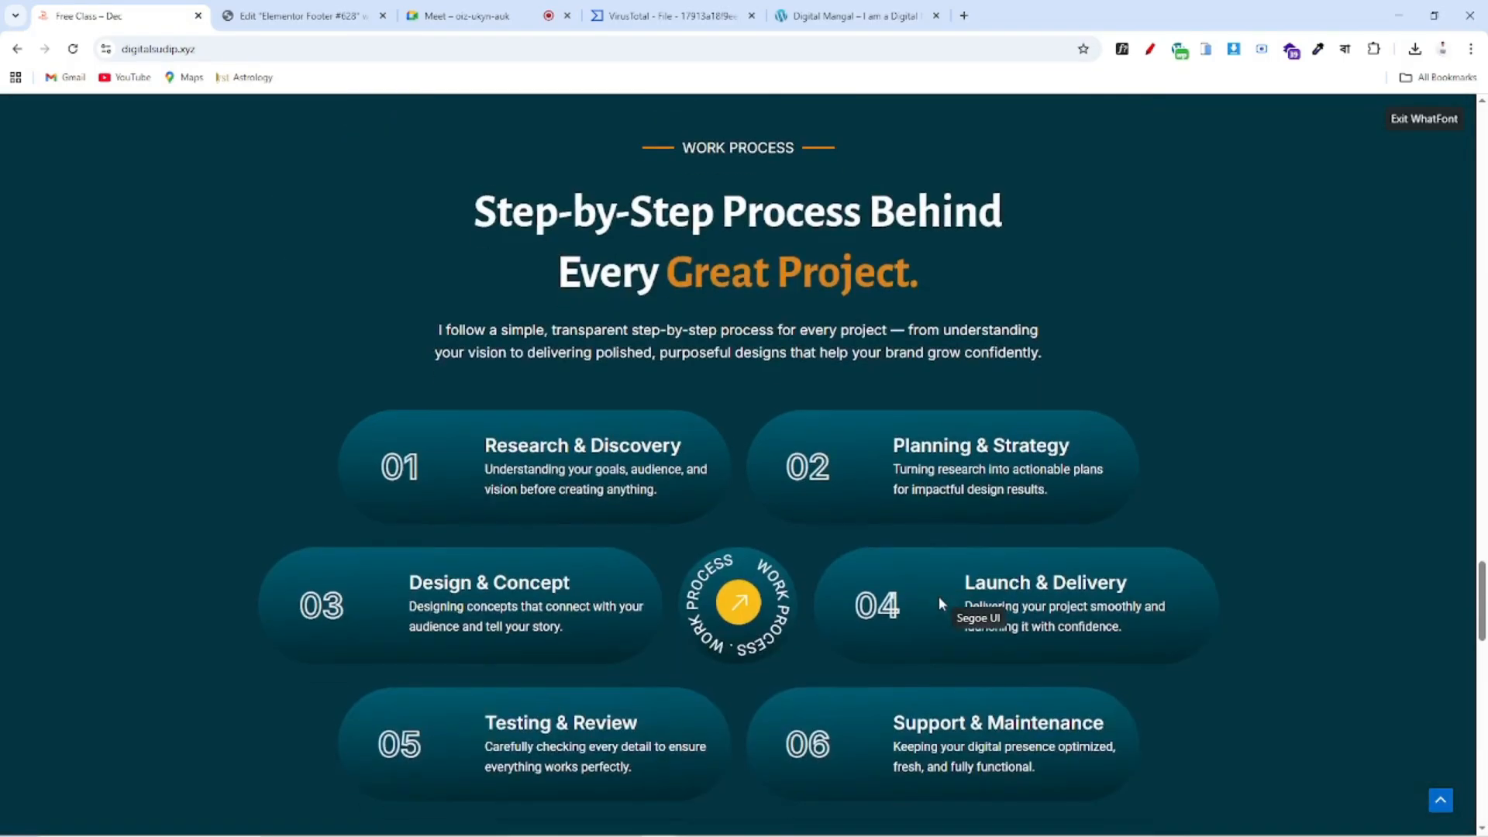
{"action": "scroll", "coordinate": [940, 603], "scroll_direction": "down", "scroll_amount": 15}
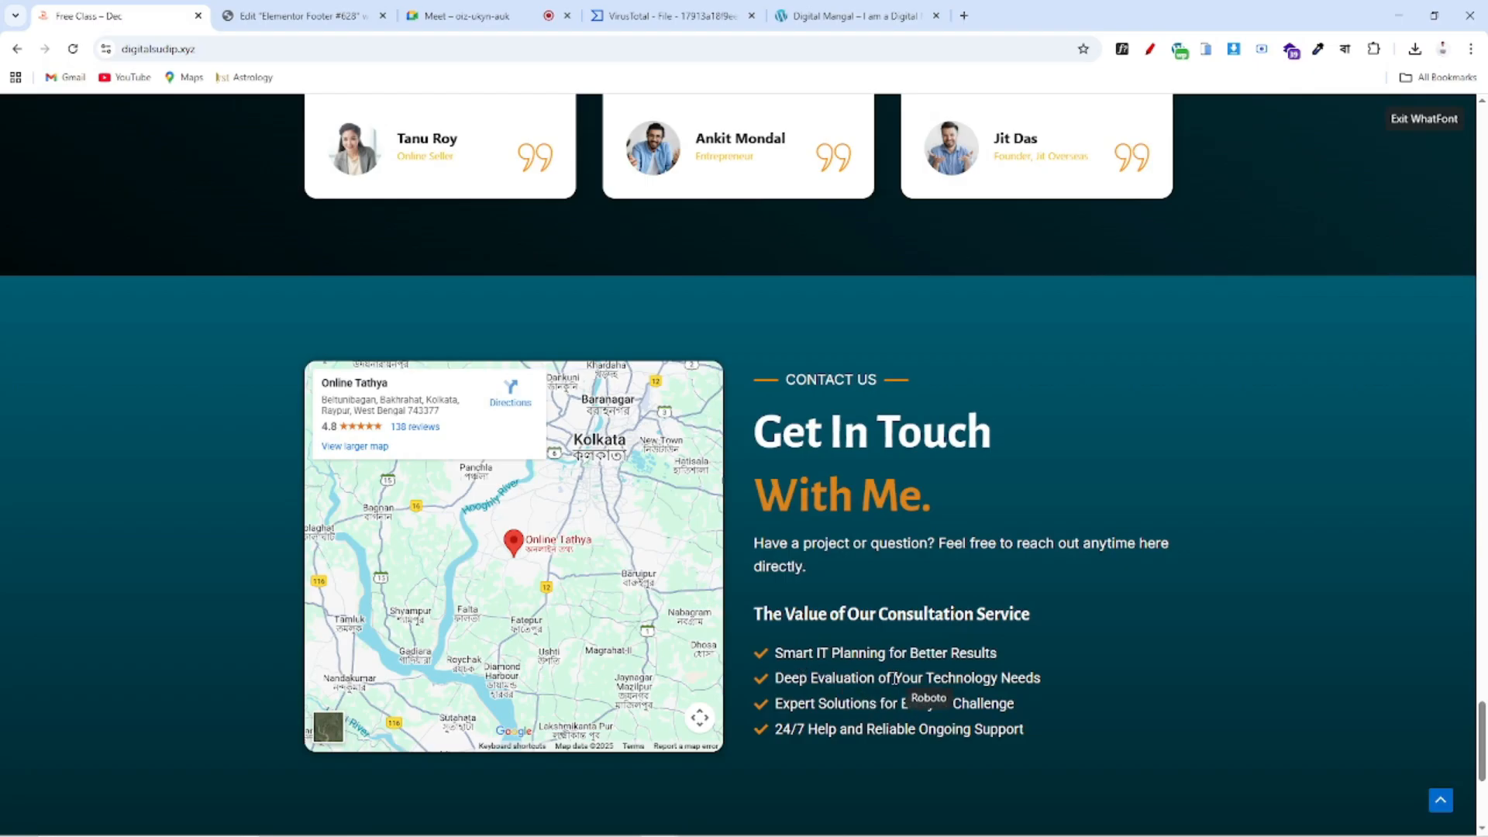
{"action": "left_click", "coordinate": [306, 17]}
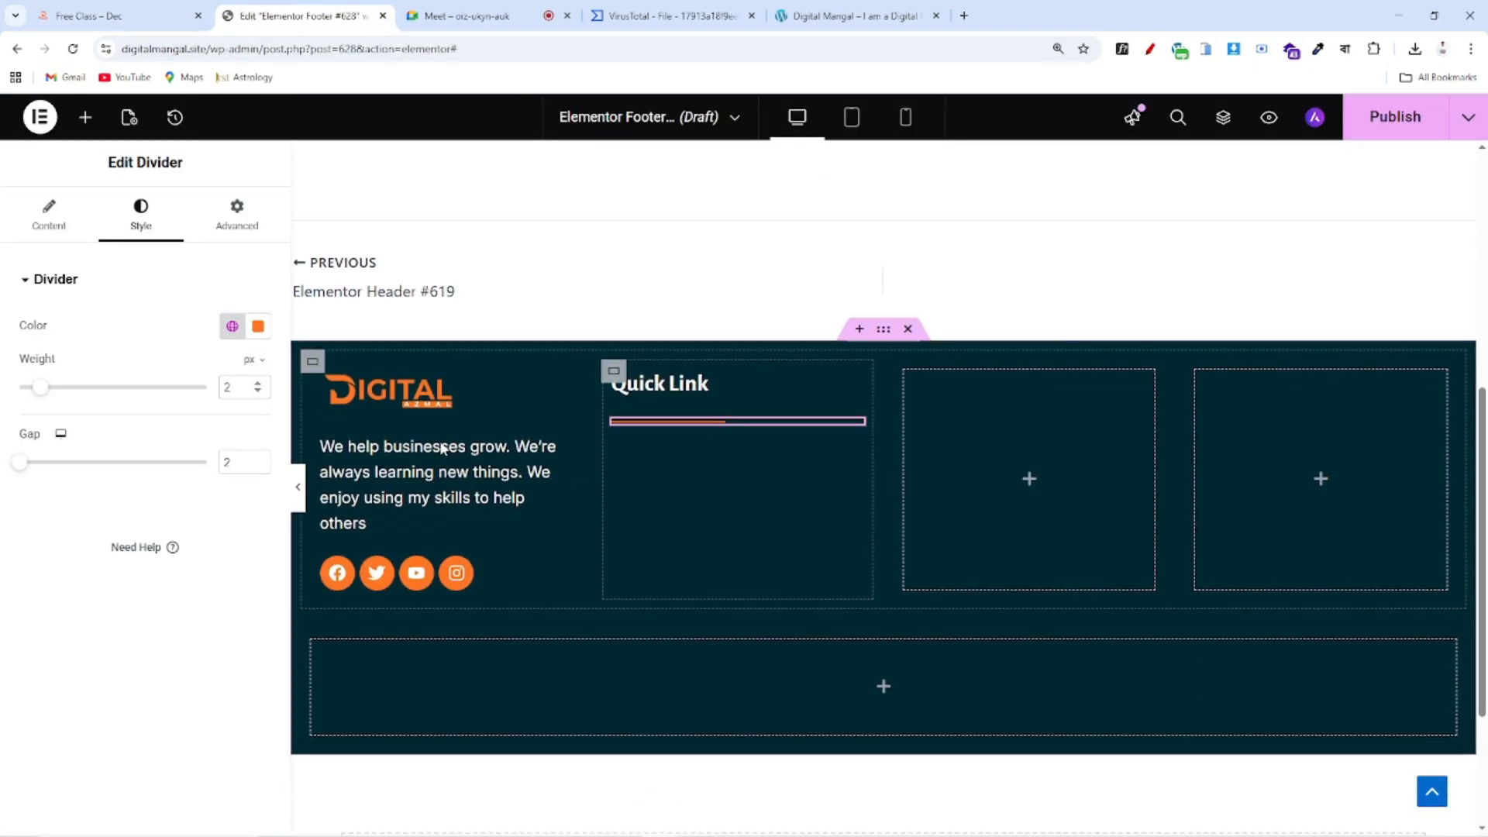
Find the Icon List widget and drop it into the footer's Quick Link column
{"action": "left_click", "coordinate": [85, 117]}
{"action": "left_click", "coordinate": [69, 252]}
{"action": "type", "text": "i"}
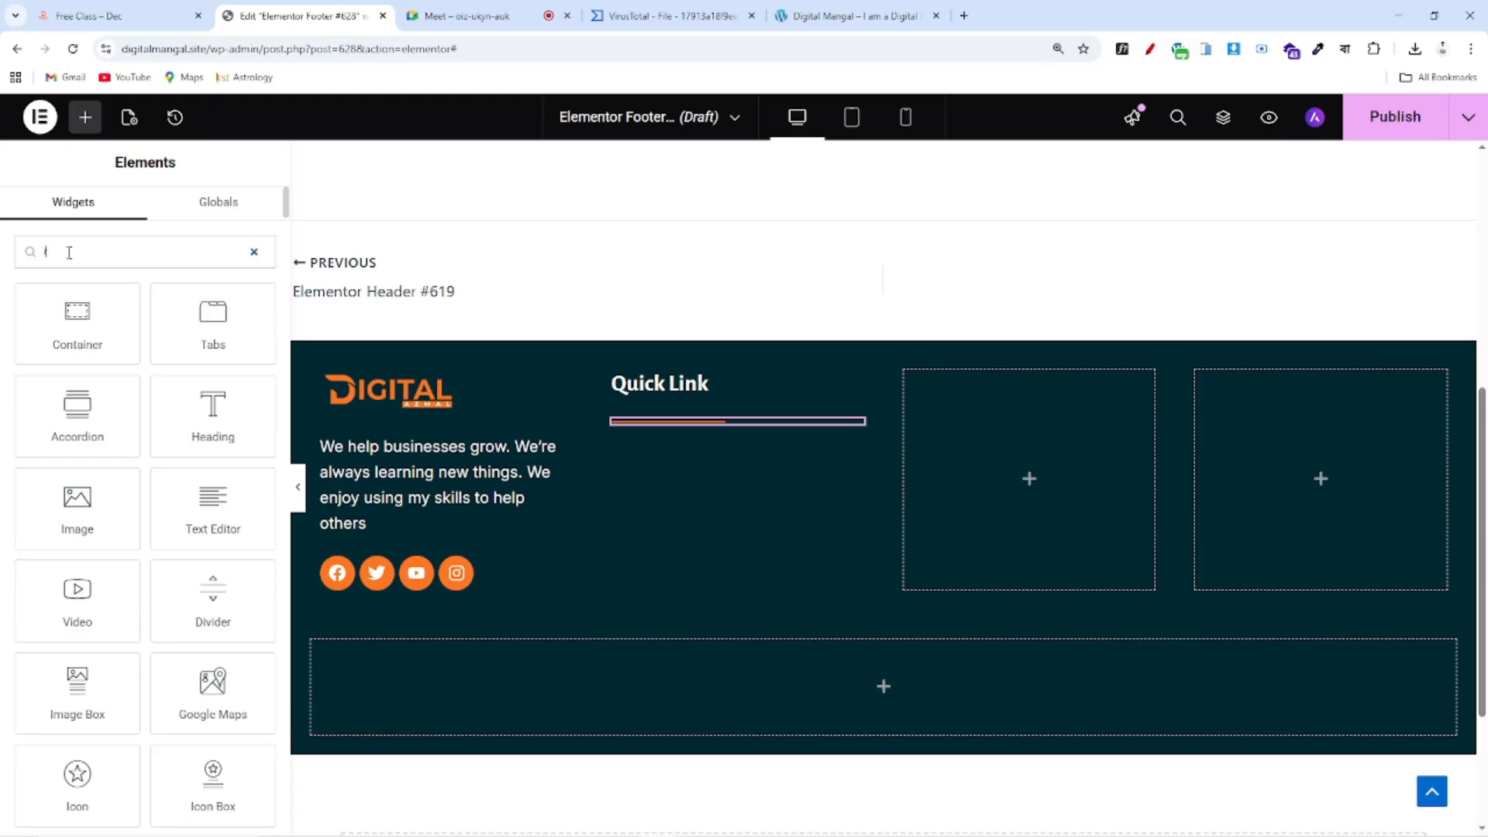
{"action": "type", "text": "c"}
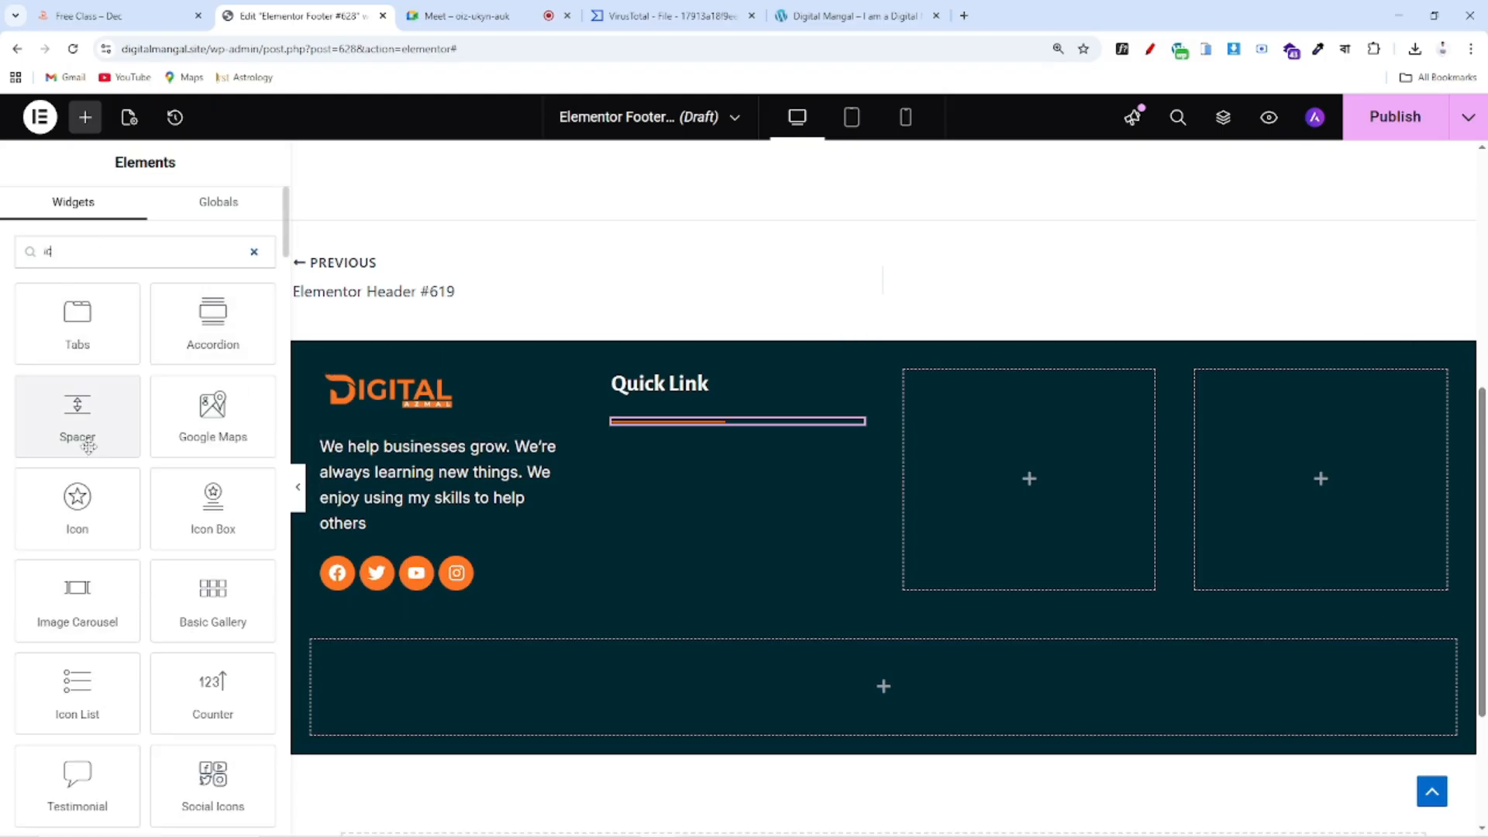
{"action": "left_click_drag", "start_coordinate": [100, 704], "coordinate": [775, 434]}
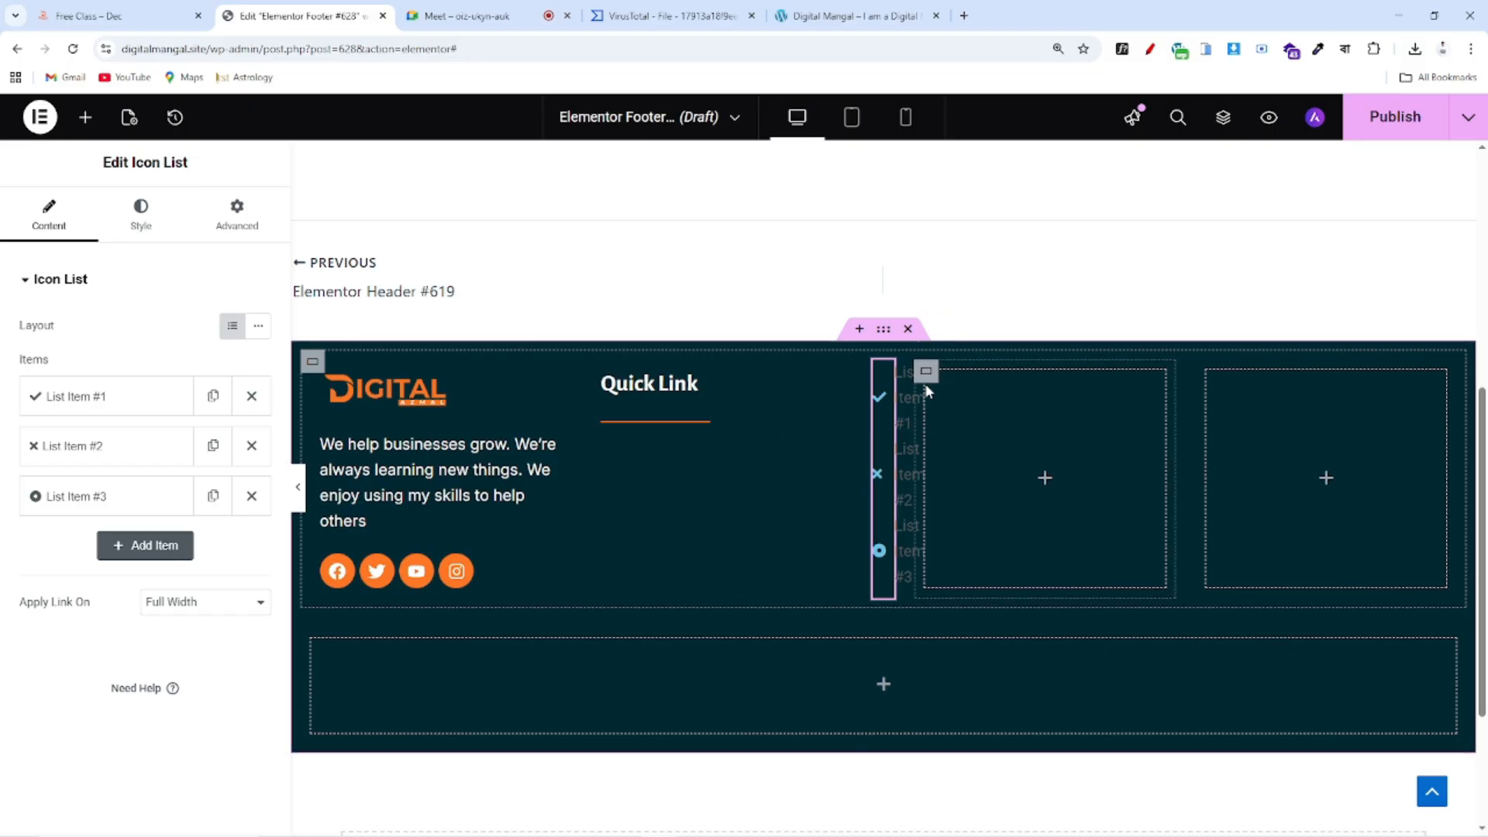
{"action": "left_click_drag", "start_coordinate": [883, 388], "coordinate": [704, 417]}
{"action": "left_click_drag", "start_coordinate": [849, 428], "coordinate": [667, 504]}
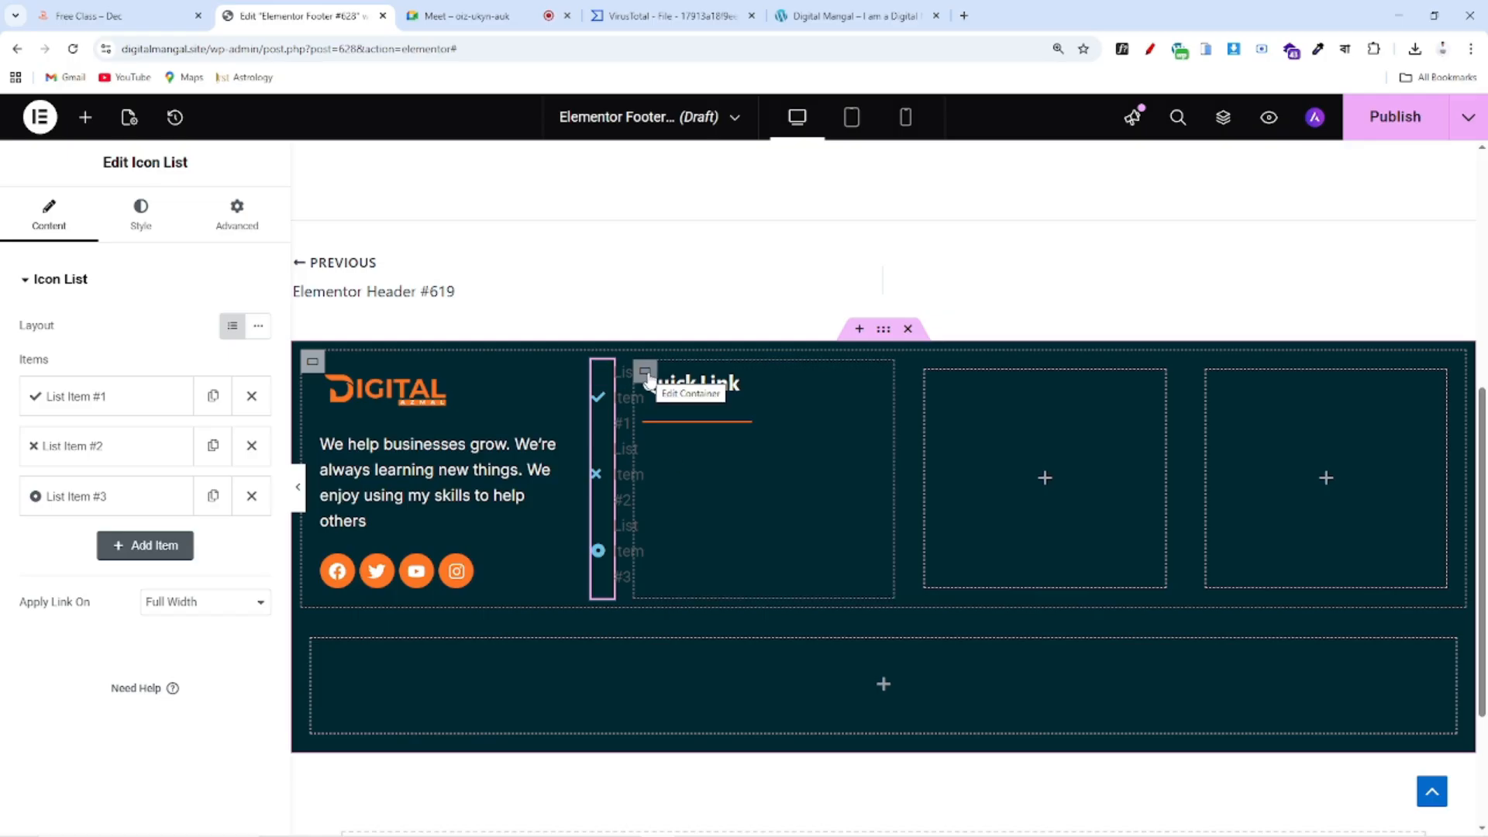
Reorder the column so the orange divider sits under the Quick Link heading, above the list
{"action": "left_click", "coordinate": [645, 373]}
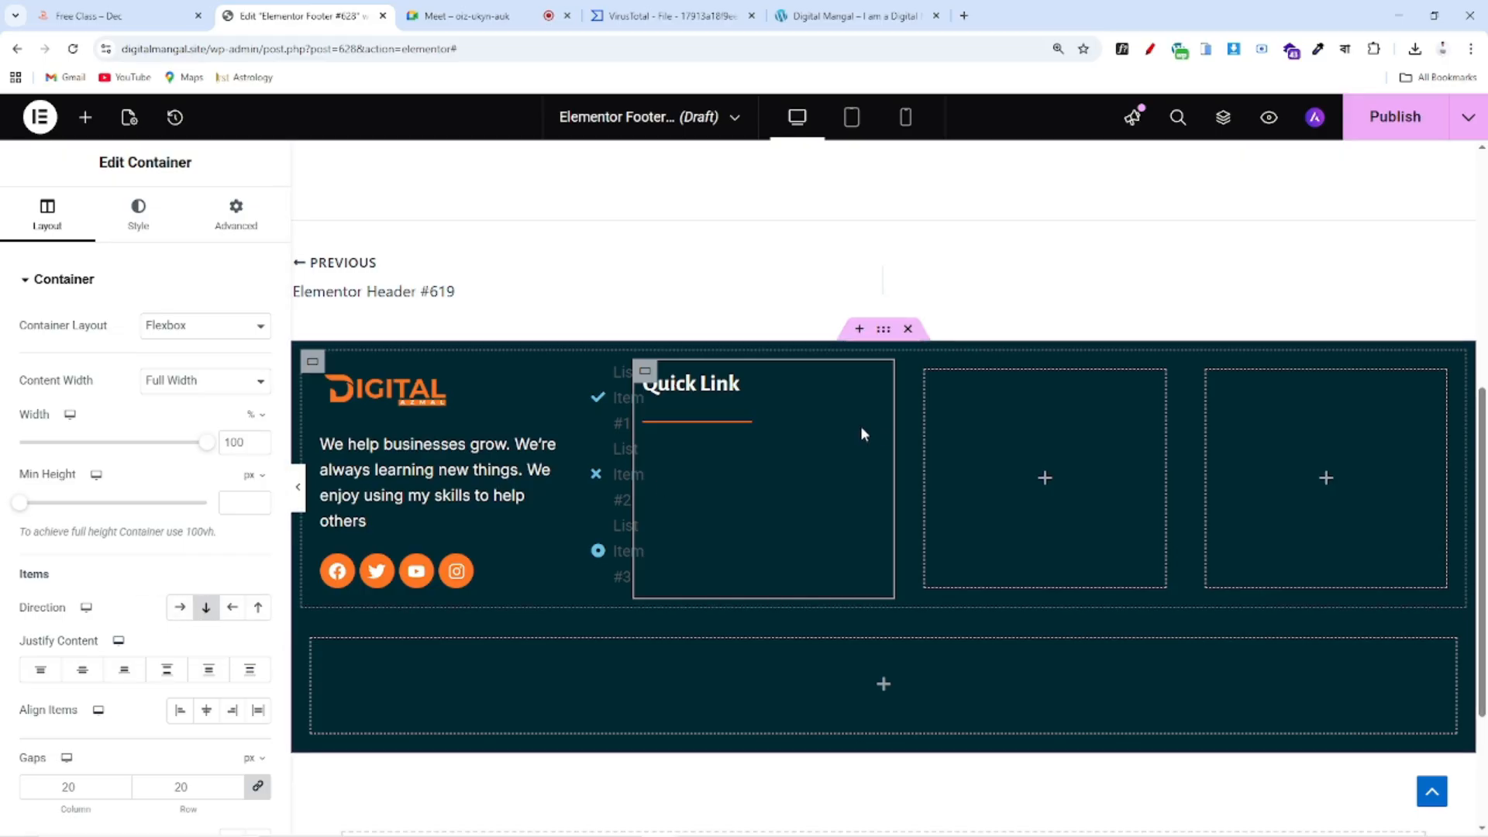
{"action": "mouse_move", "coordinate": [605, 375]}
{"action": "left_mouse_down"}
{"action": "mouse_move", "coordinate": [701, 466]}
{"action": "mouse_move", "coordinate": [699, 407]}
{"action": "left_mouse_up"}
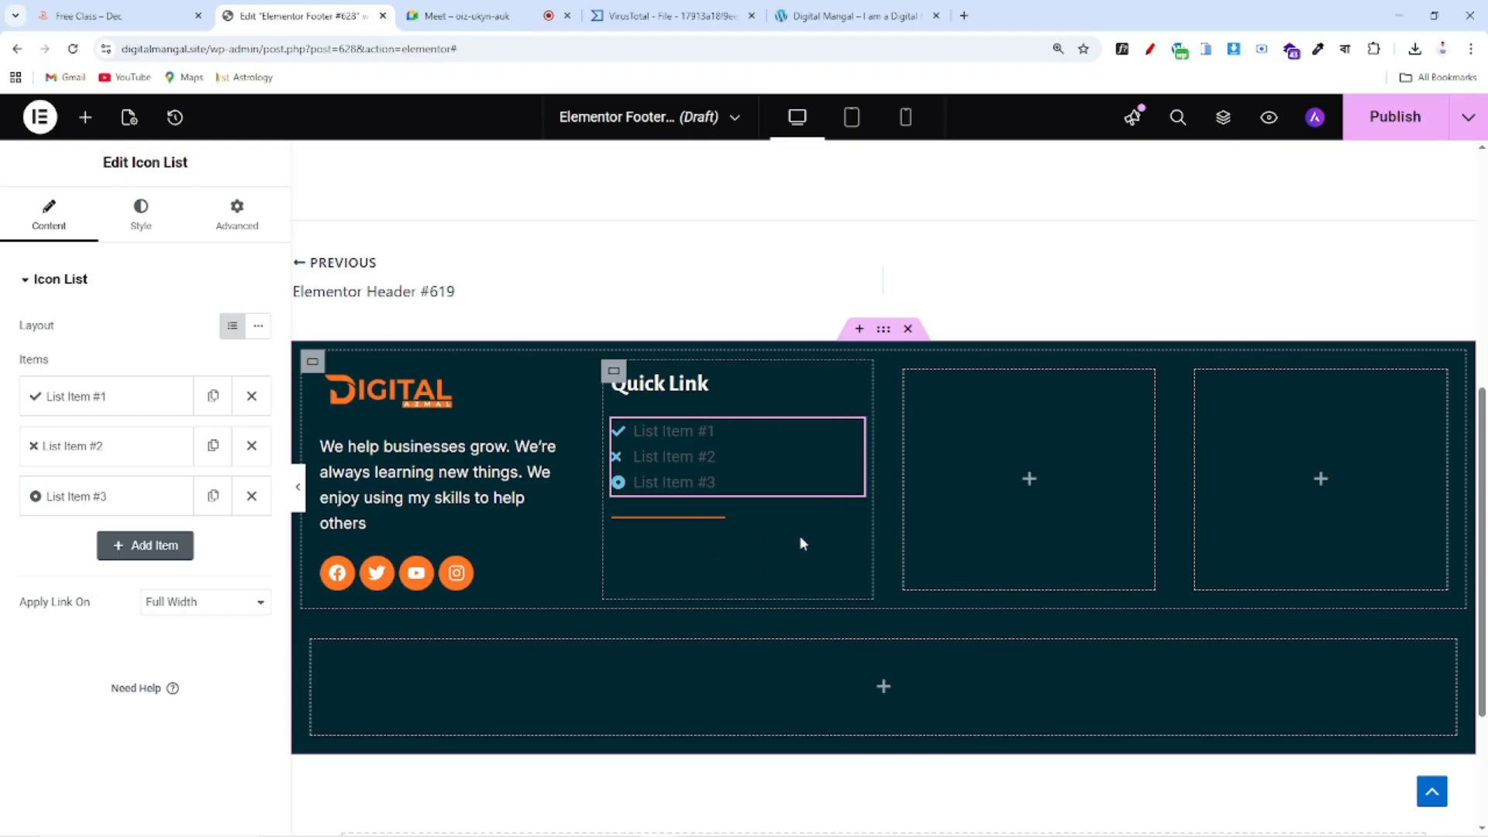
{"action": "mouse_move", "coordinate": [854, 533]}
{"action": "left_mouse_down"}
{"action": "mouse_move", "coordinate": [887, 515]}
{"action": "mouse_move", "coordinate": [731, 401]}
{"action": "mouse_move", "coordinate": [700, 424]}
{"action": "mouse_move", "coordinate": [703, 442]}
{"action": "left_mouse_up"}
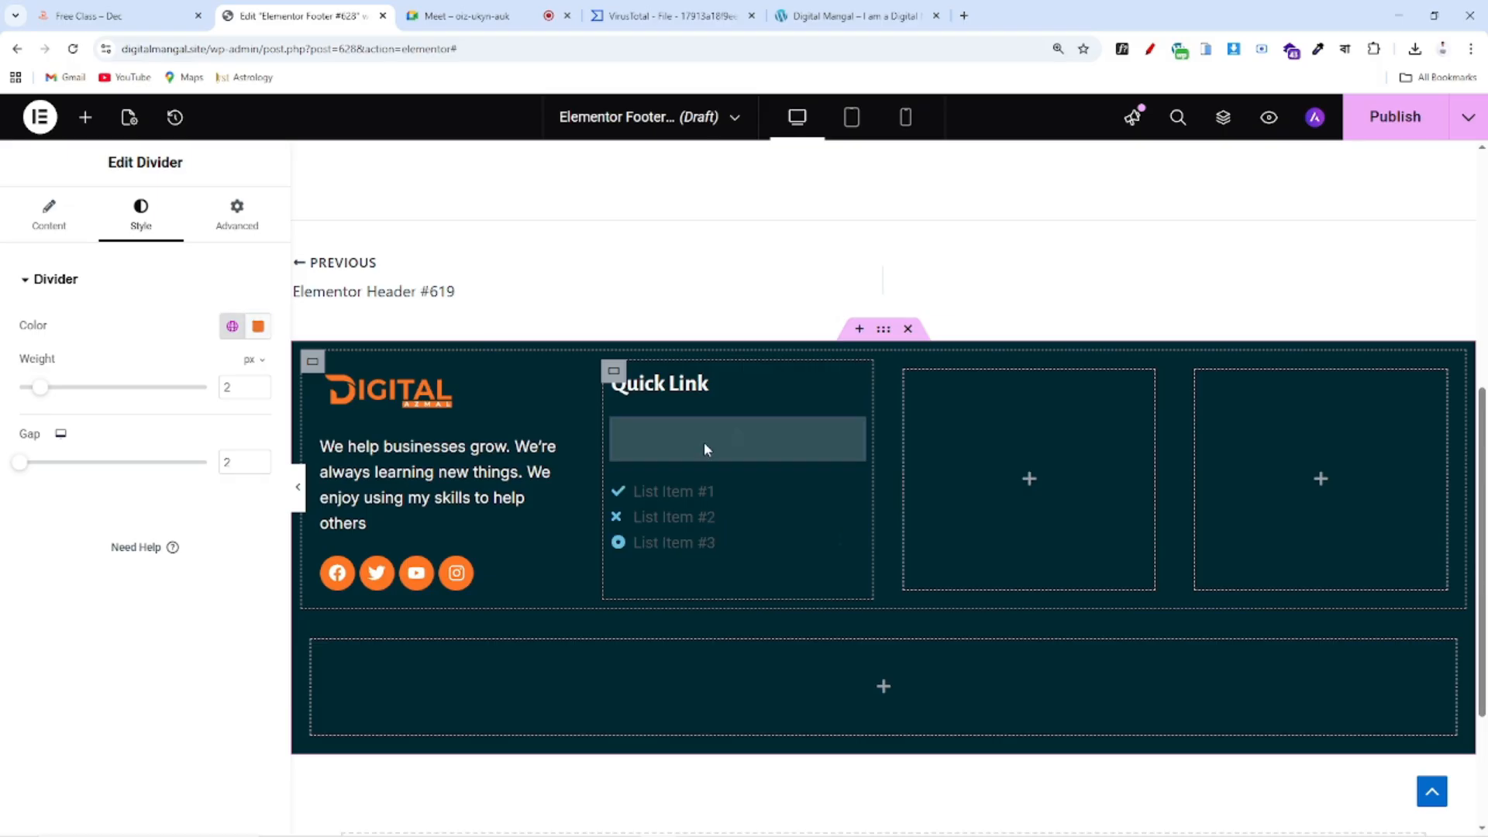
{"action": "left_click_drag", "start_coordinate": [847, 449], "coordinate": [701, 408]}
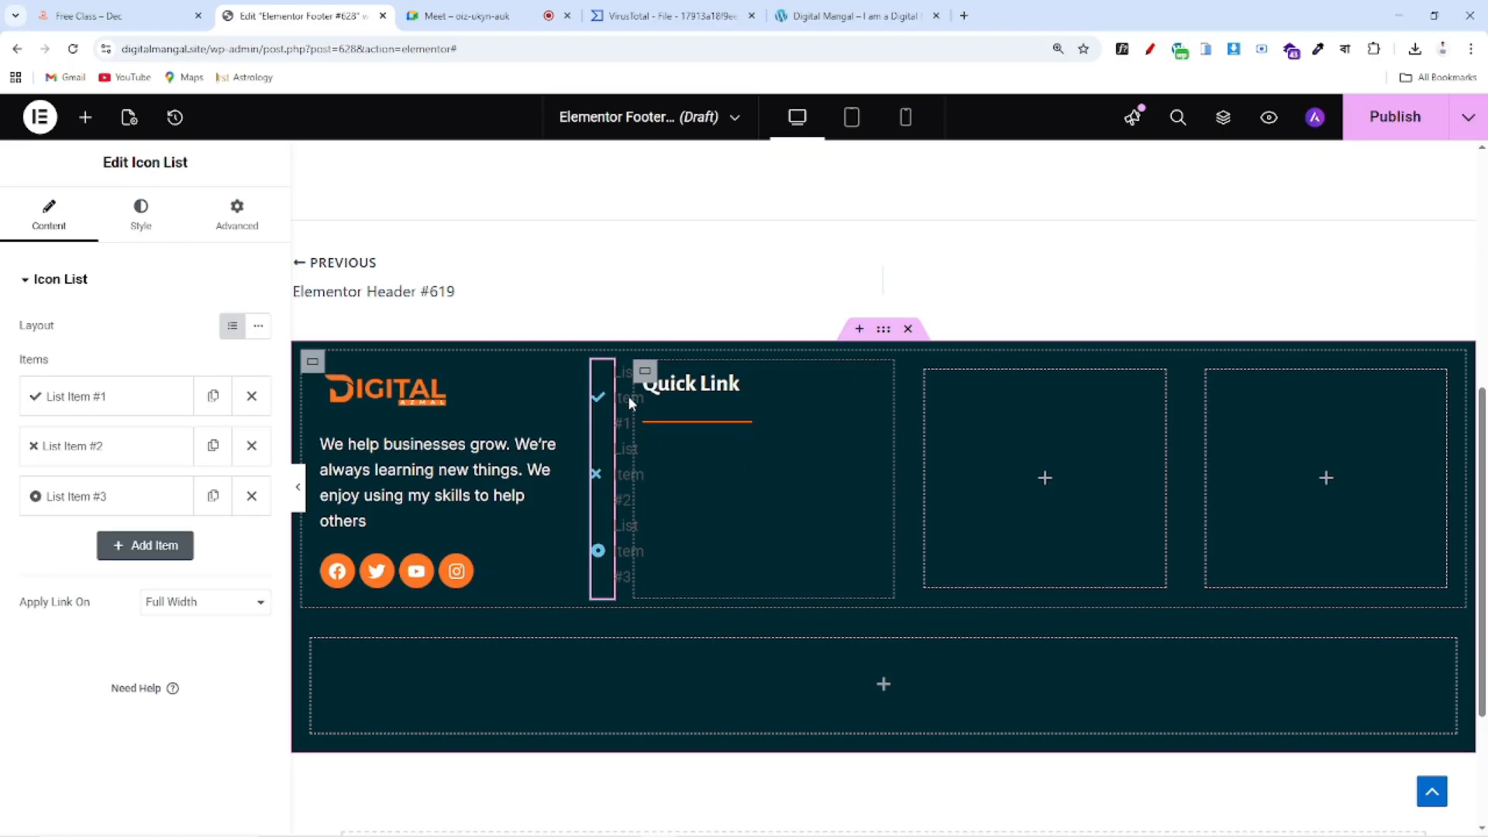
{"action": "mouse_move", "coordinate": [604, 375]}
{"action": "left_mouse_down"}
{"action": "mouse_move", "coordinate": [697, 436]}
{"action": "mouse_move", "coordinate": [717, 406]}
{"action": "mouse_move", "coordinate": [783, 513]}
{"action": "mouse_move", "coordinate": [694, 397]}
{"action": "mouse_move", "coordinate": [768, 394]}
{"action": "mouse_move", "coordinate": [737, 399]}
{"action": "left_mouse_up"}
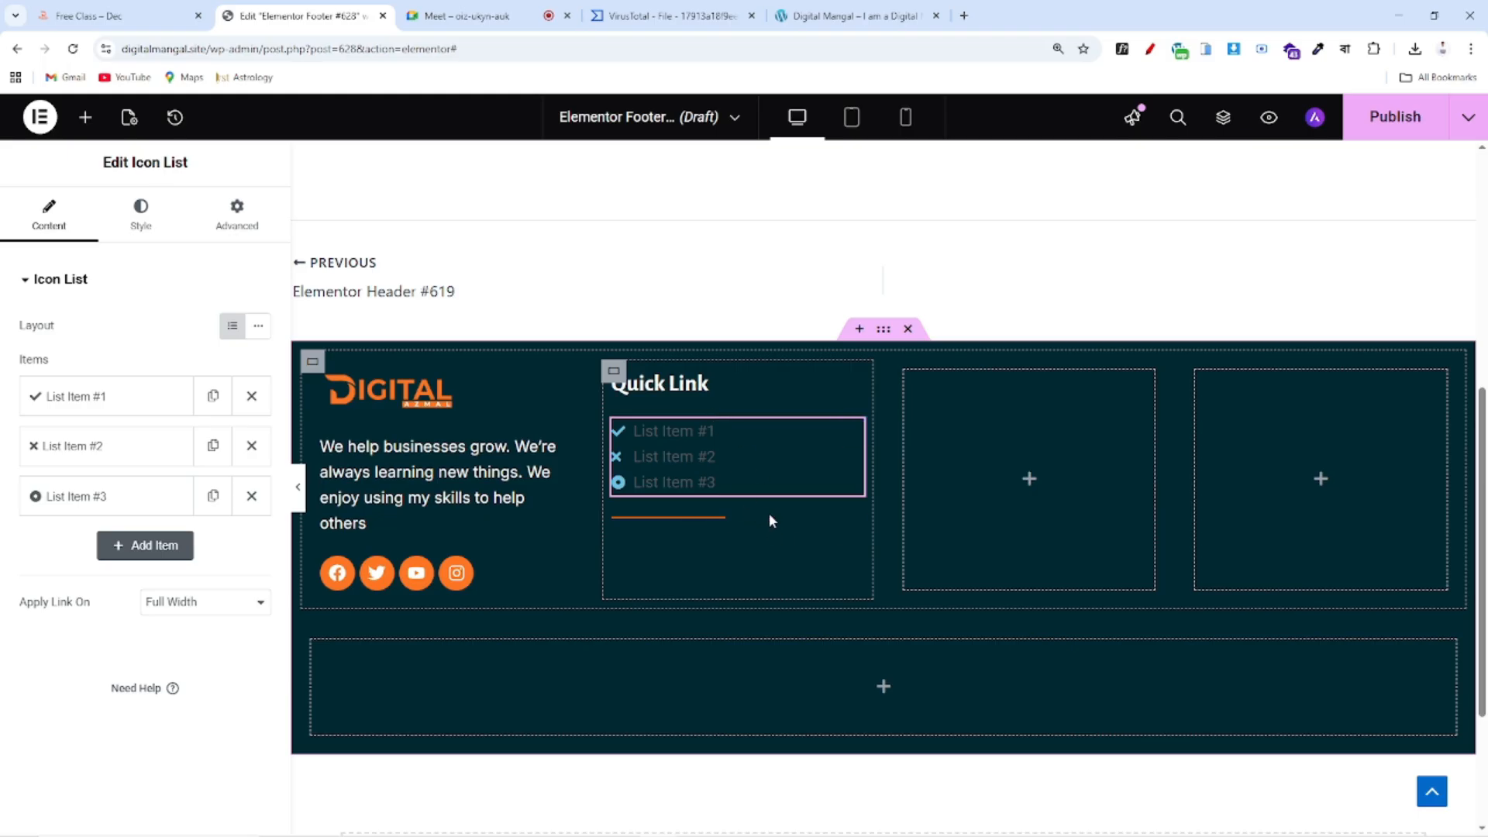
{"action": "left_click_drag", "start_coordinate": [852, 528], "coordinate": [666, 399]}
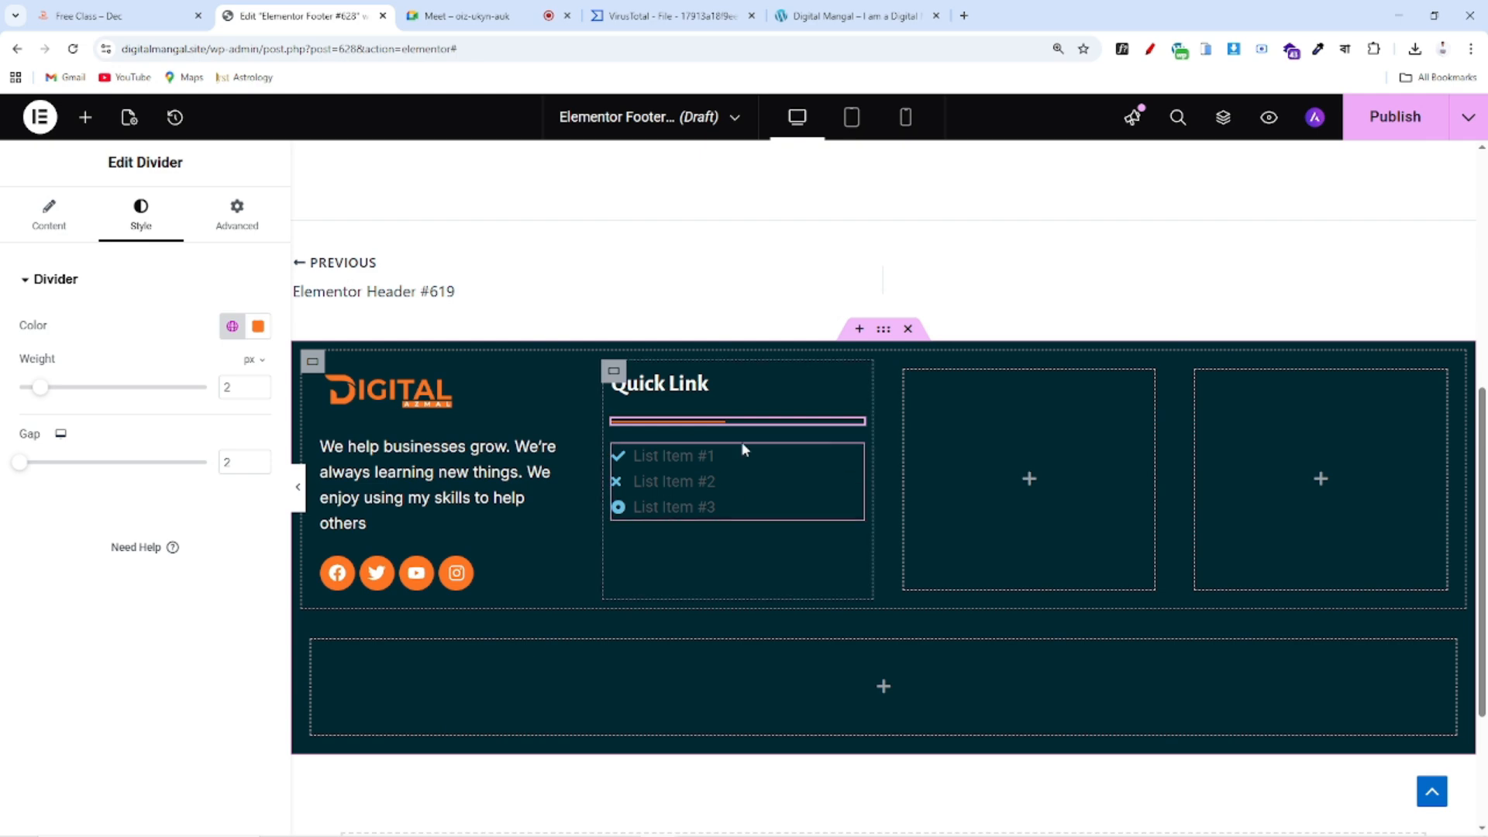
{"action": "left_click", "coordinate": [434, 14]}
After checking the reference footer, change the first list item's text to 'Home'
{"action": "left_click", "coordinate": [302, 14]}
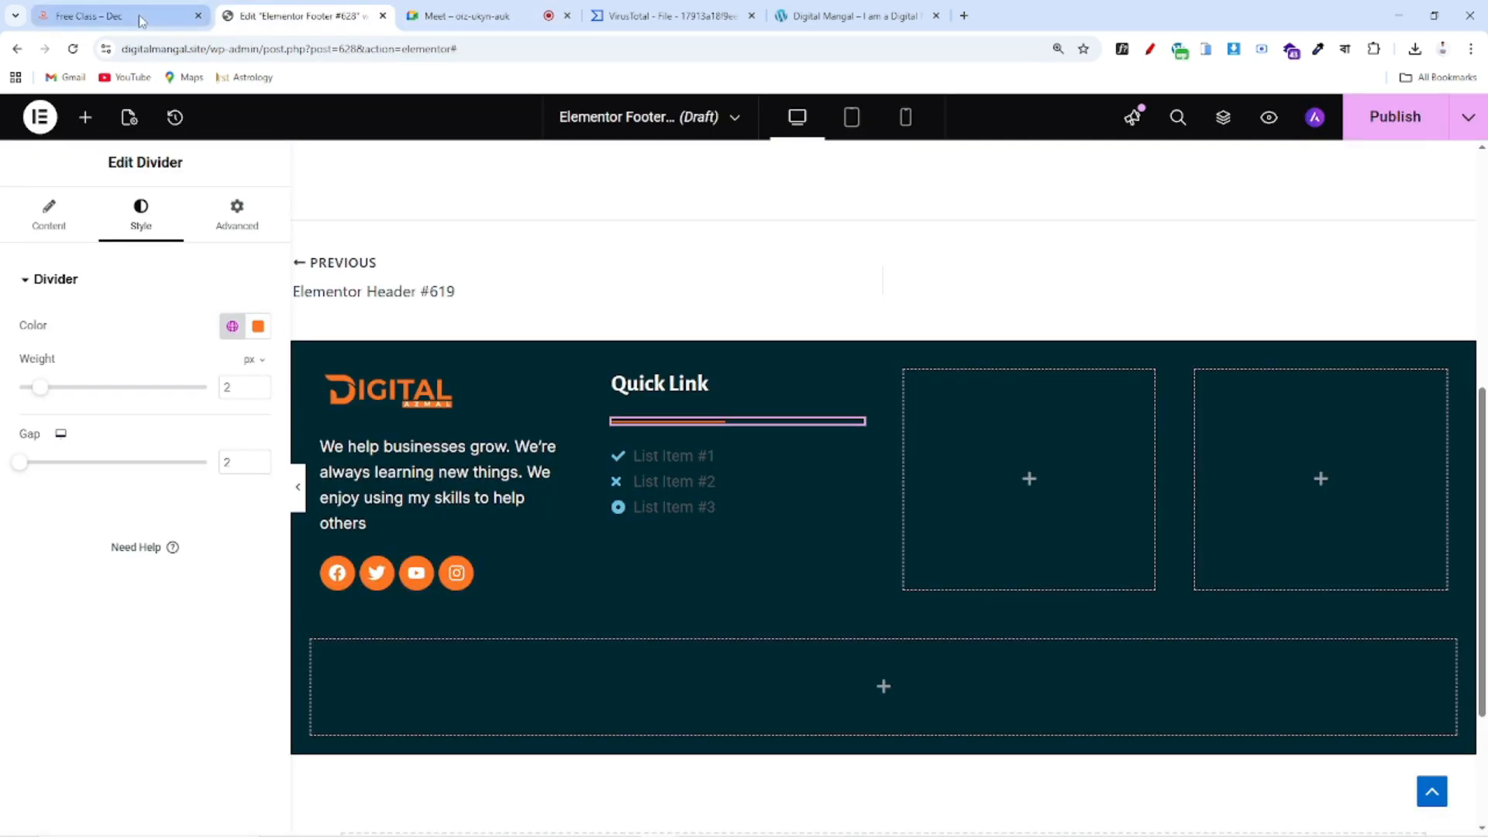
{"action": "left_click", "coordinate": [116, 15]}
{"action": "scroll", "coordinate": [341, 243], "scroll_direction": "up", "scroll_amount": 5}
{"action": "scroll", "coordinate": [874, 598], "scroll_direction": "down", "scroll_amount": 10}
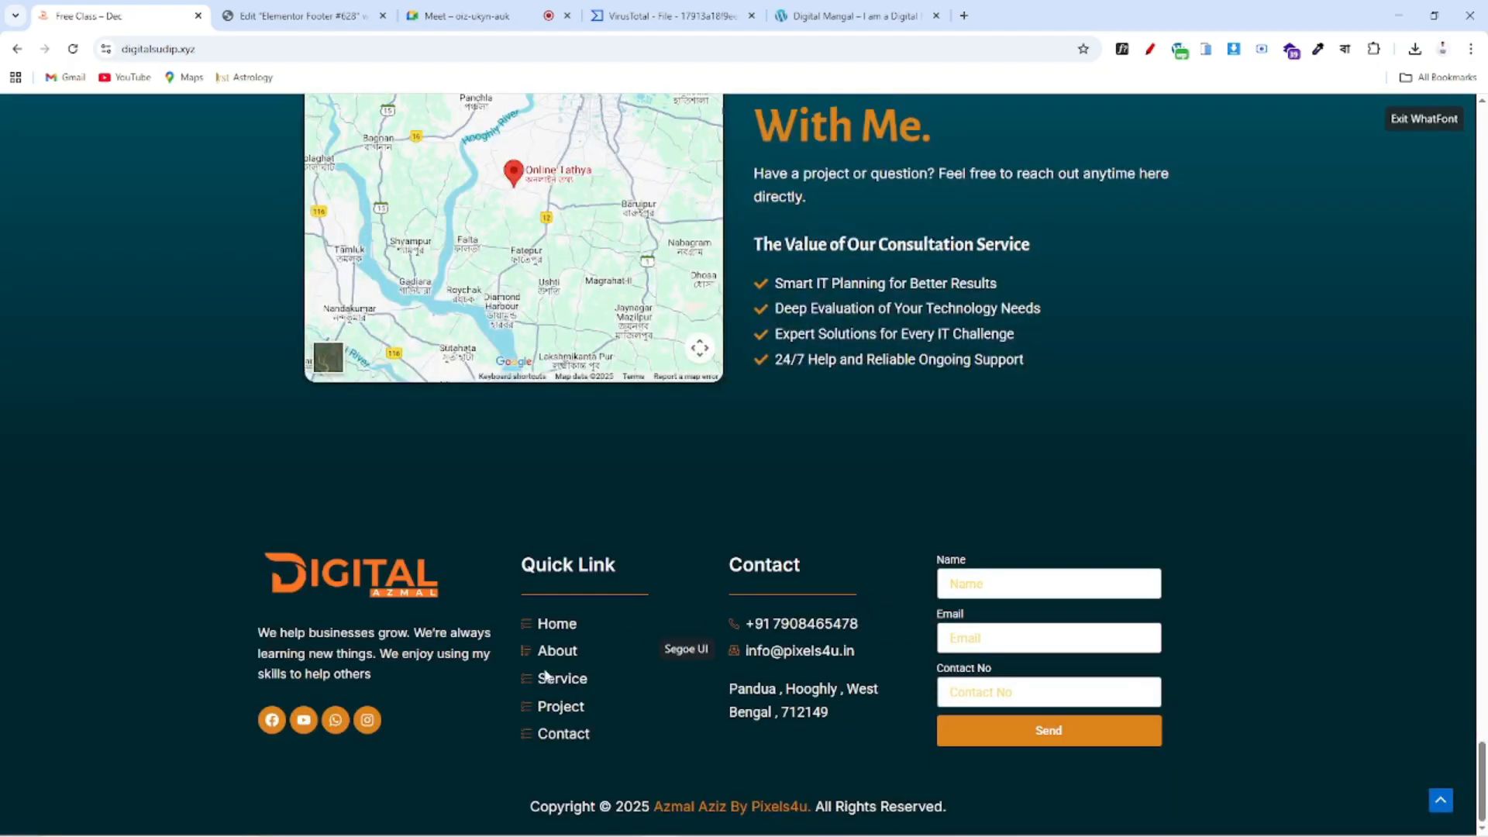
{"action": "left_click", "coordinate": [292, 25]}
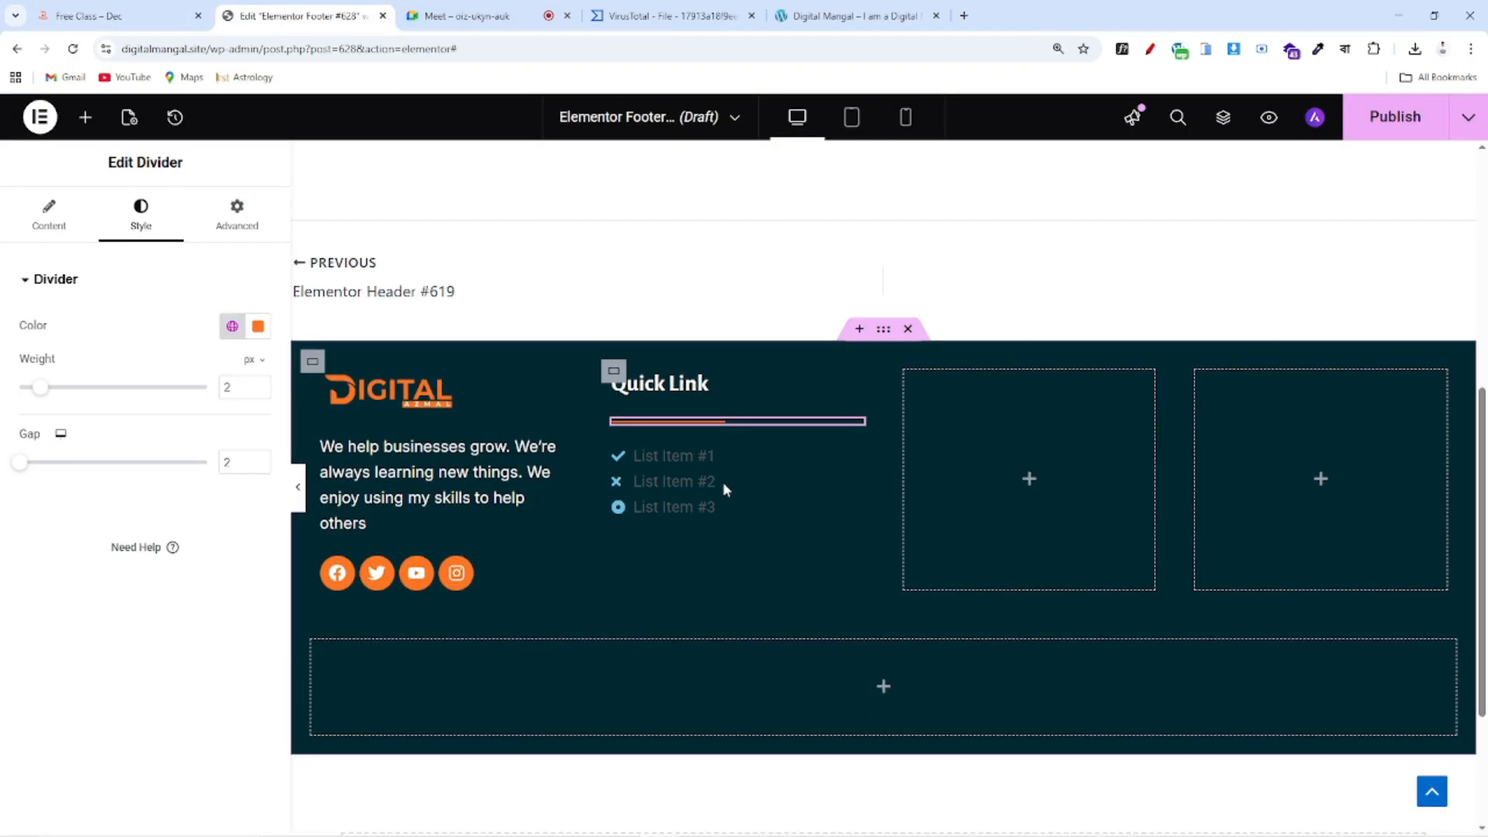
{"action": "left_click", "coordinate": [855, 458]}
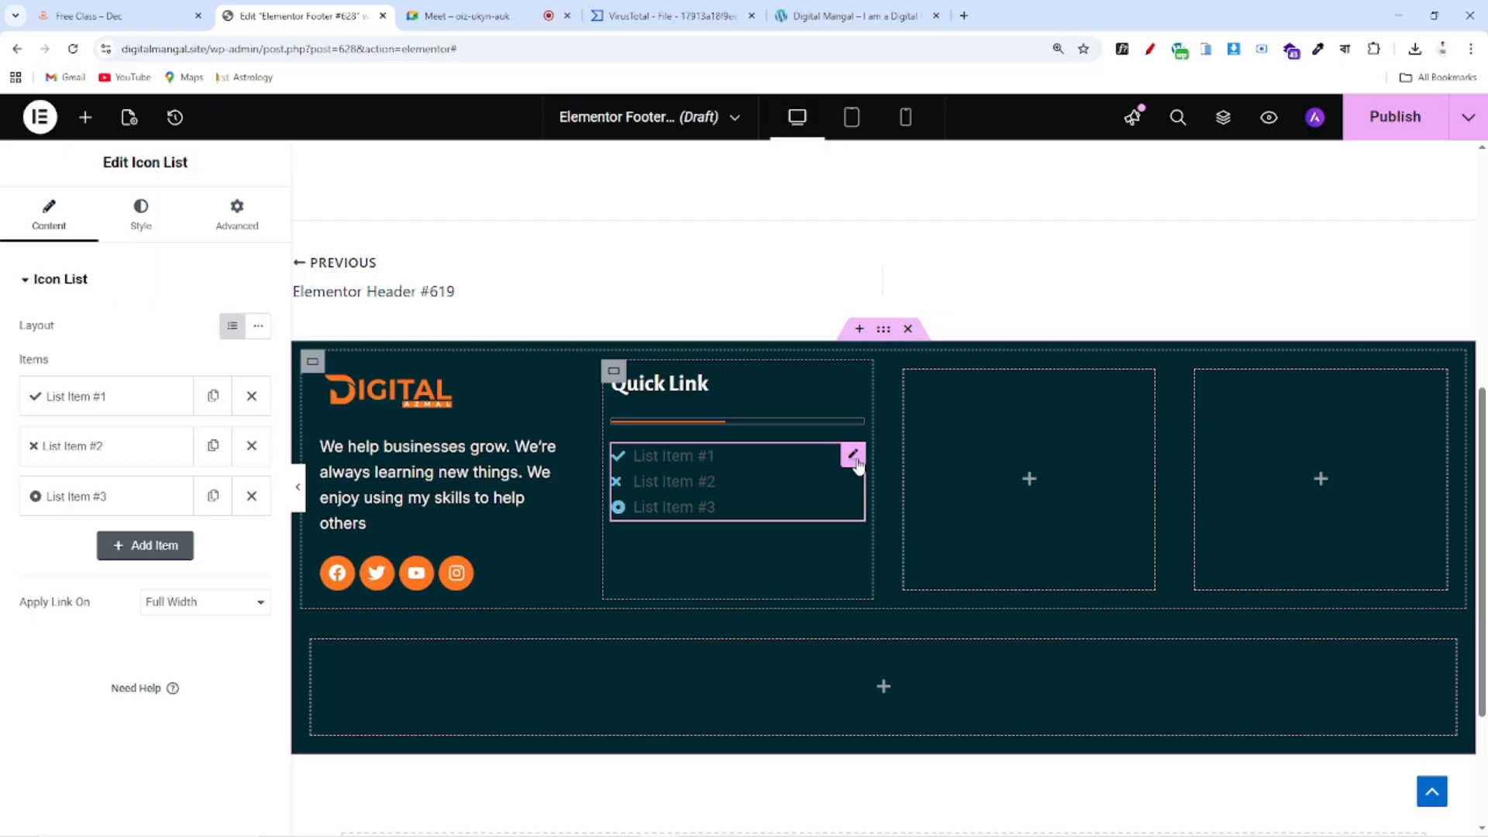
{"action": "left_click", "coordinate": [120, 411]}
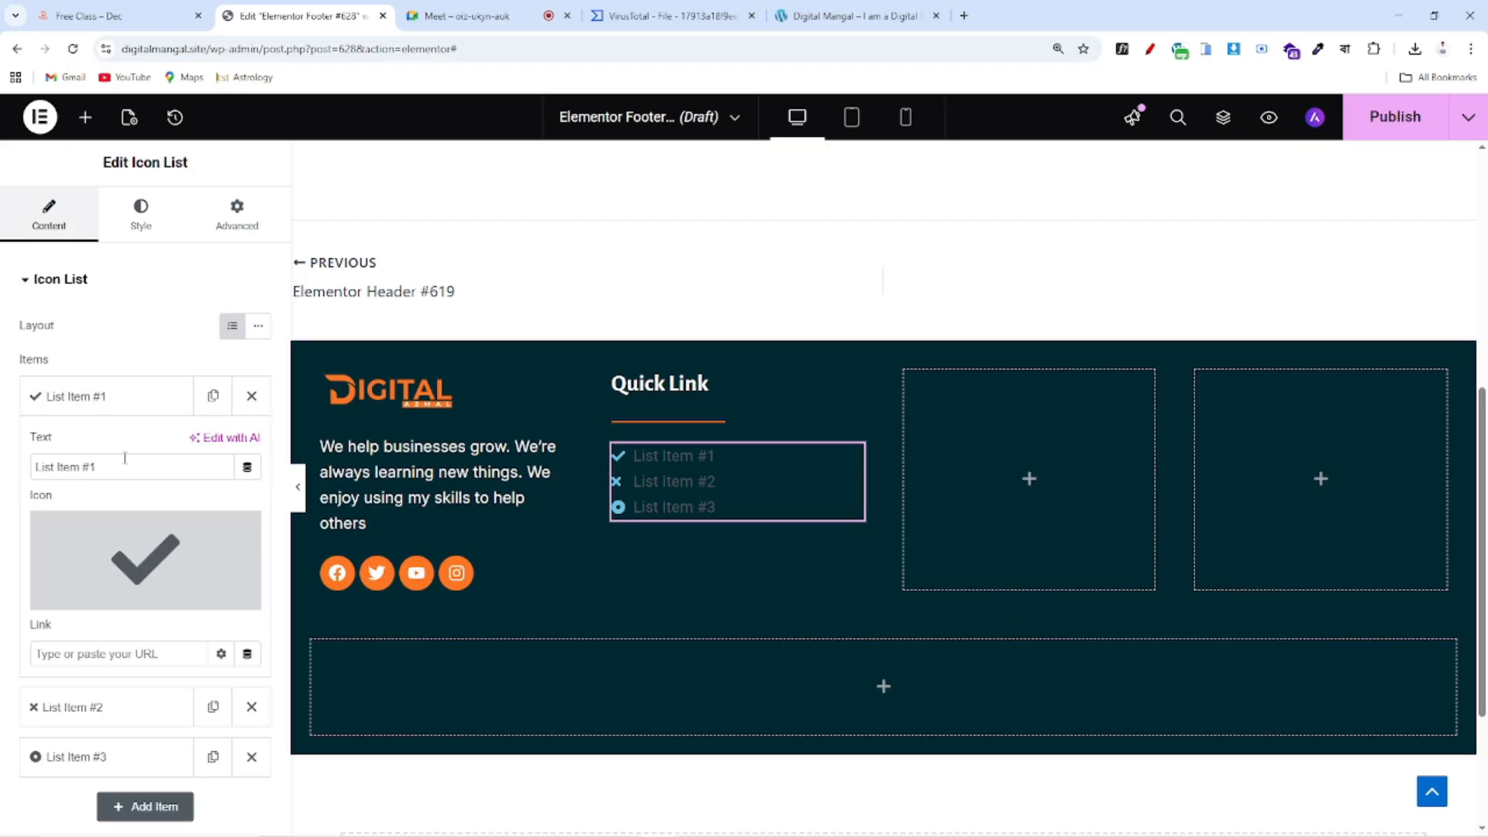
{"action": "left_click_drag", "start_coordinate": [97, 466], "coordinate": [4, 477]}
{"action": "type", "text": "Home"}
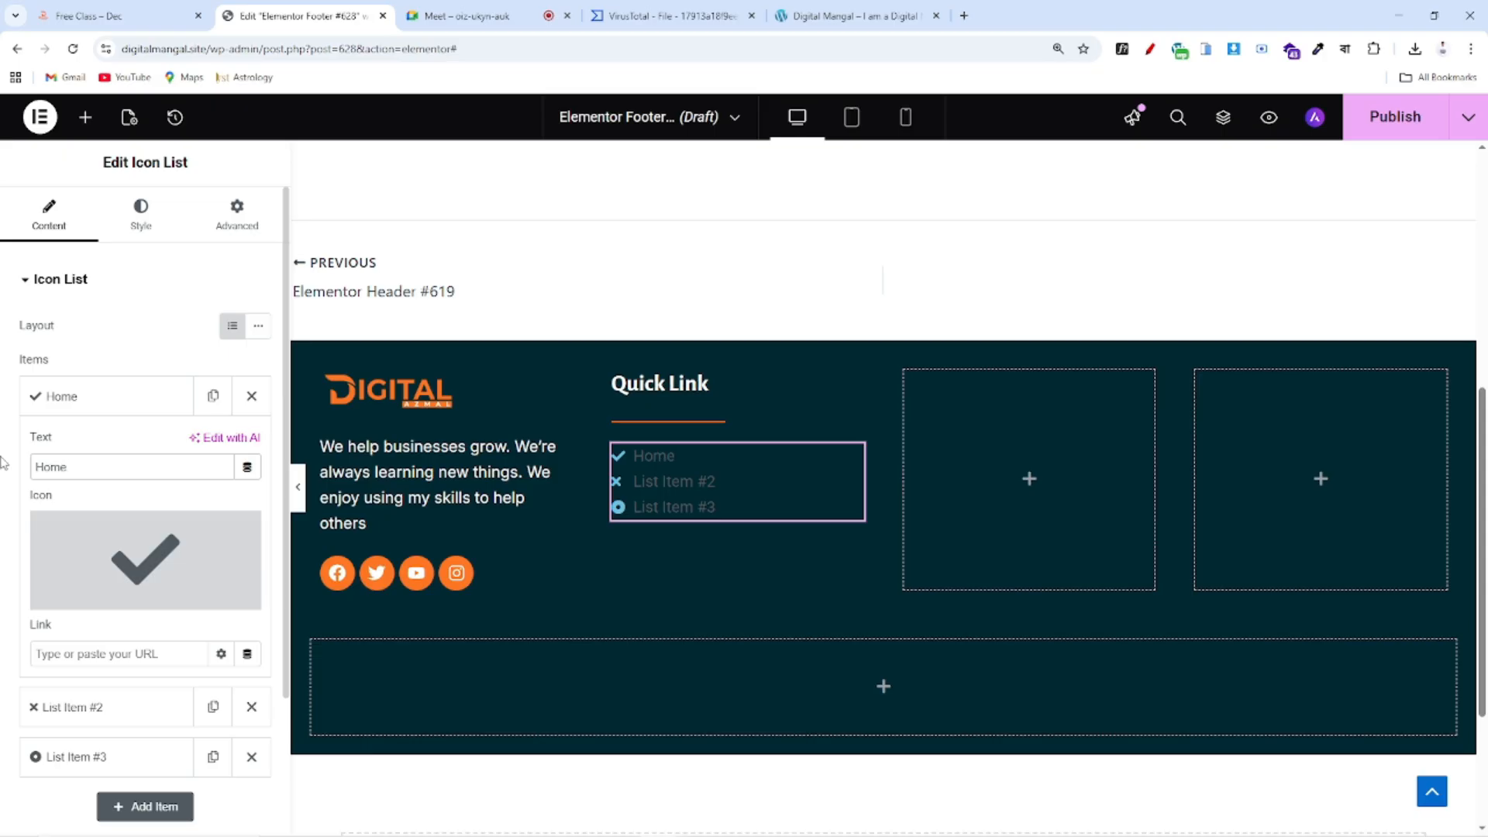
Search the Icon Library for 'menu' and insert the round menu icon for Home
{"action": "left_click", "coordinate": [178, 567]}
{"action": "left_click", "coordinate": [662, 193]}
{"action": "type", "text": "menu"}
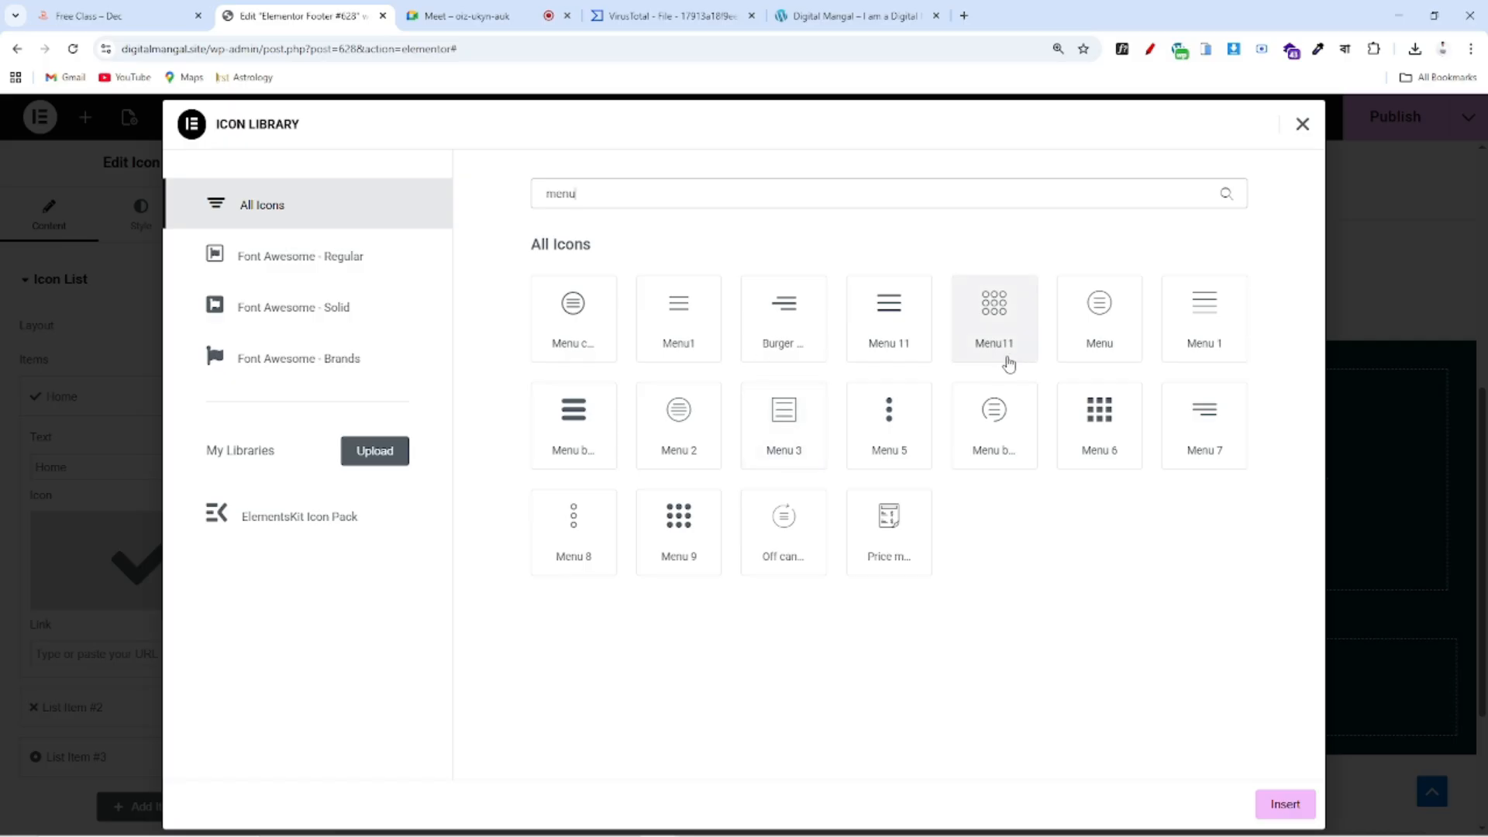
{"action": "left_click", "coordinate": [1009, 337]}
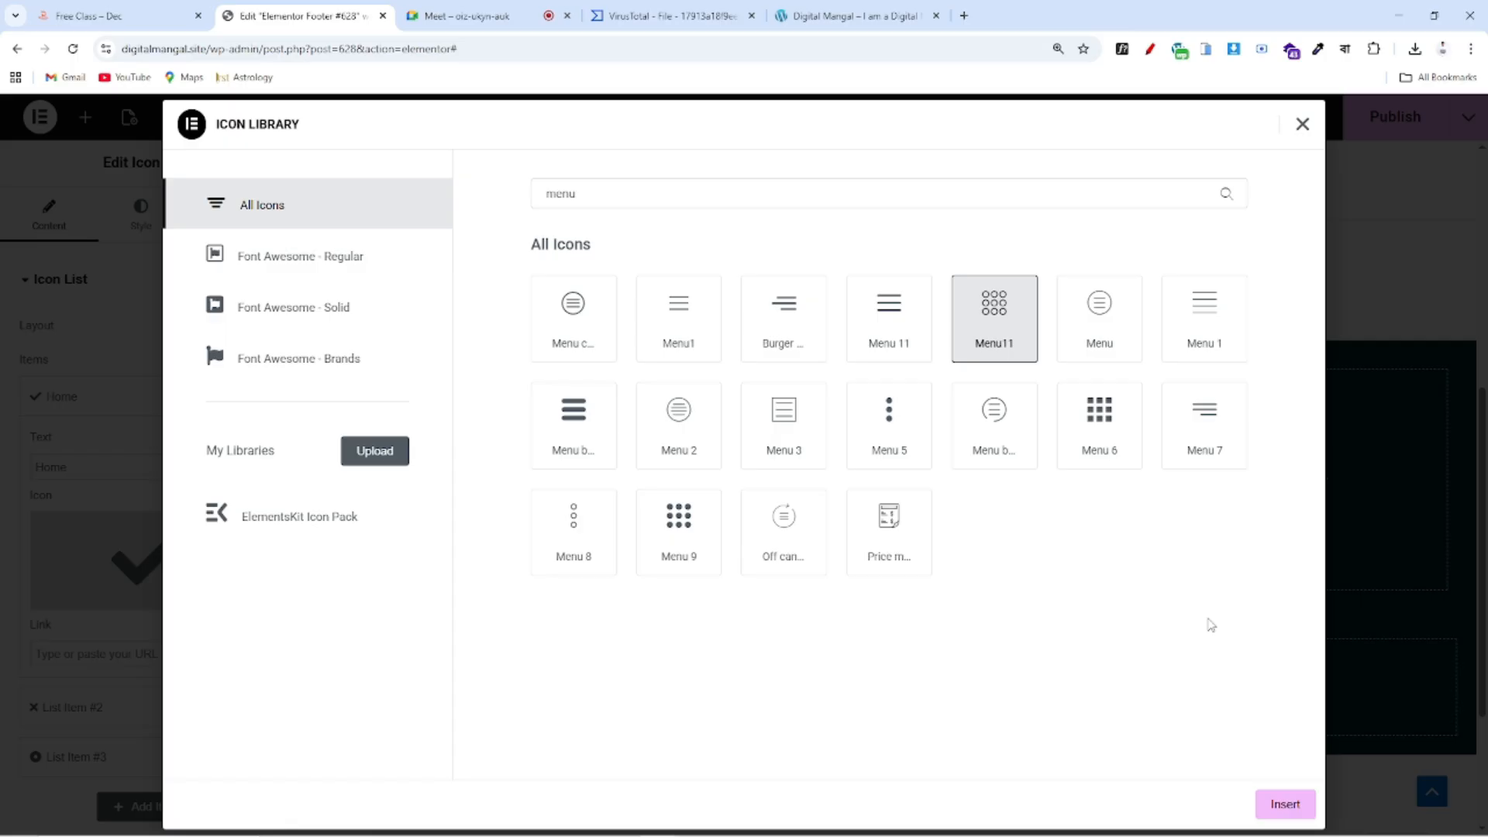
{"action": "left_click", "coordinate": [998, 423]}
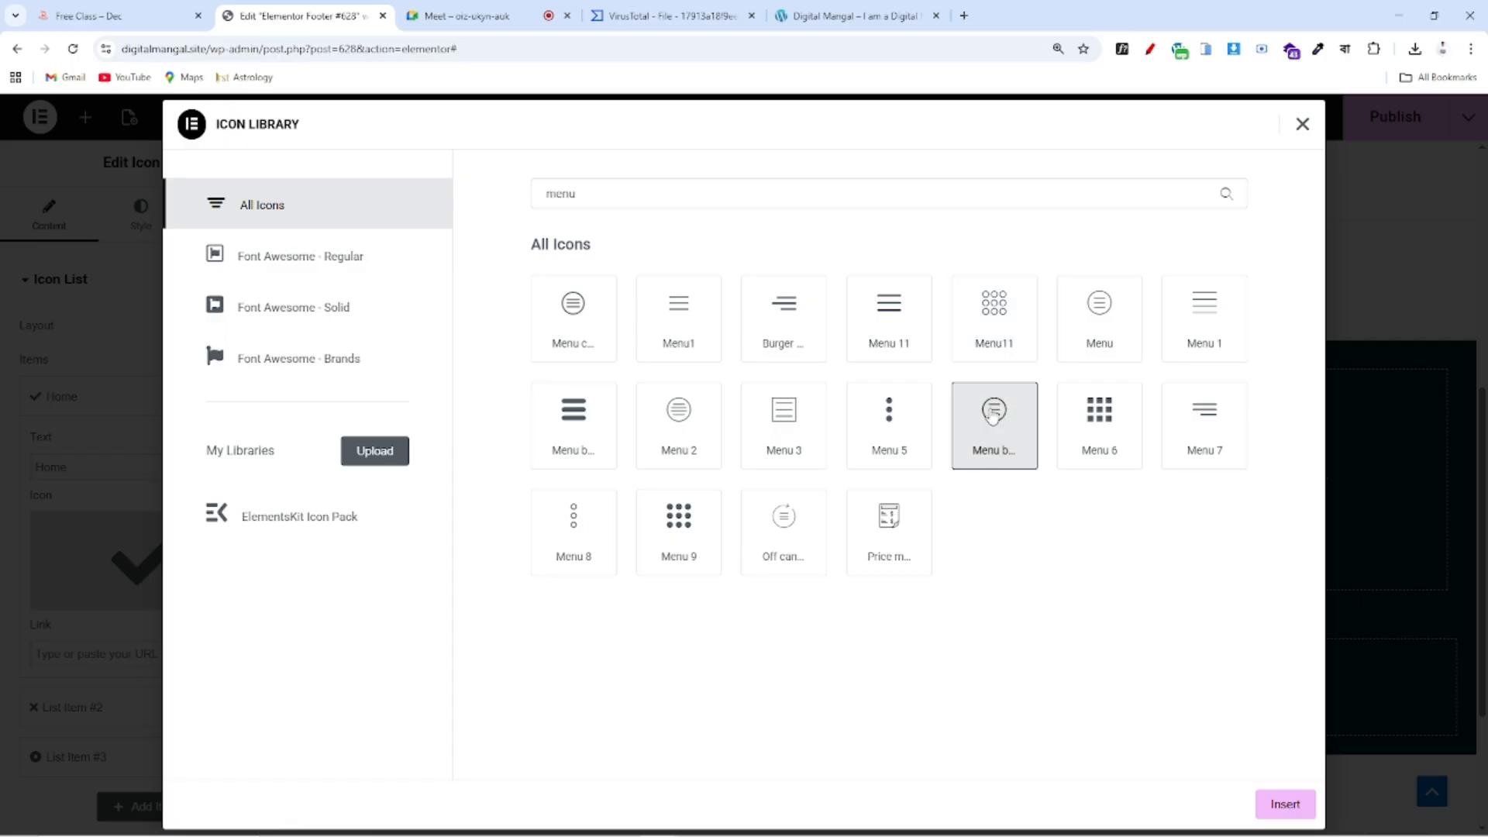
{"action": "left_click", "coordinate": [1262, 806]}
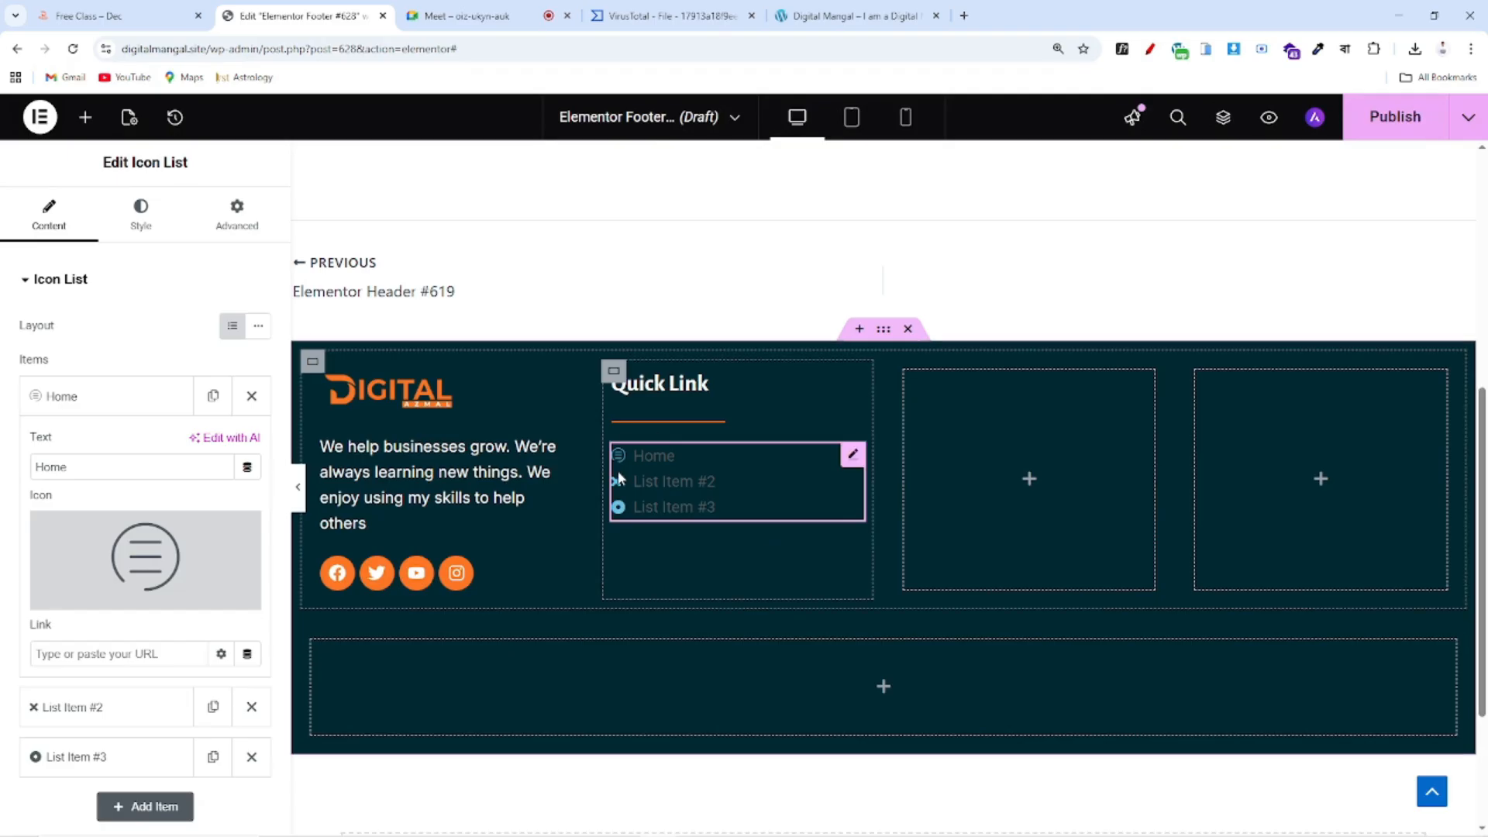
Delete the two placeholder items and duplicate Home until the list has five items
{"action": "left_click", "coordinate": [59, 395]}
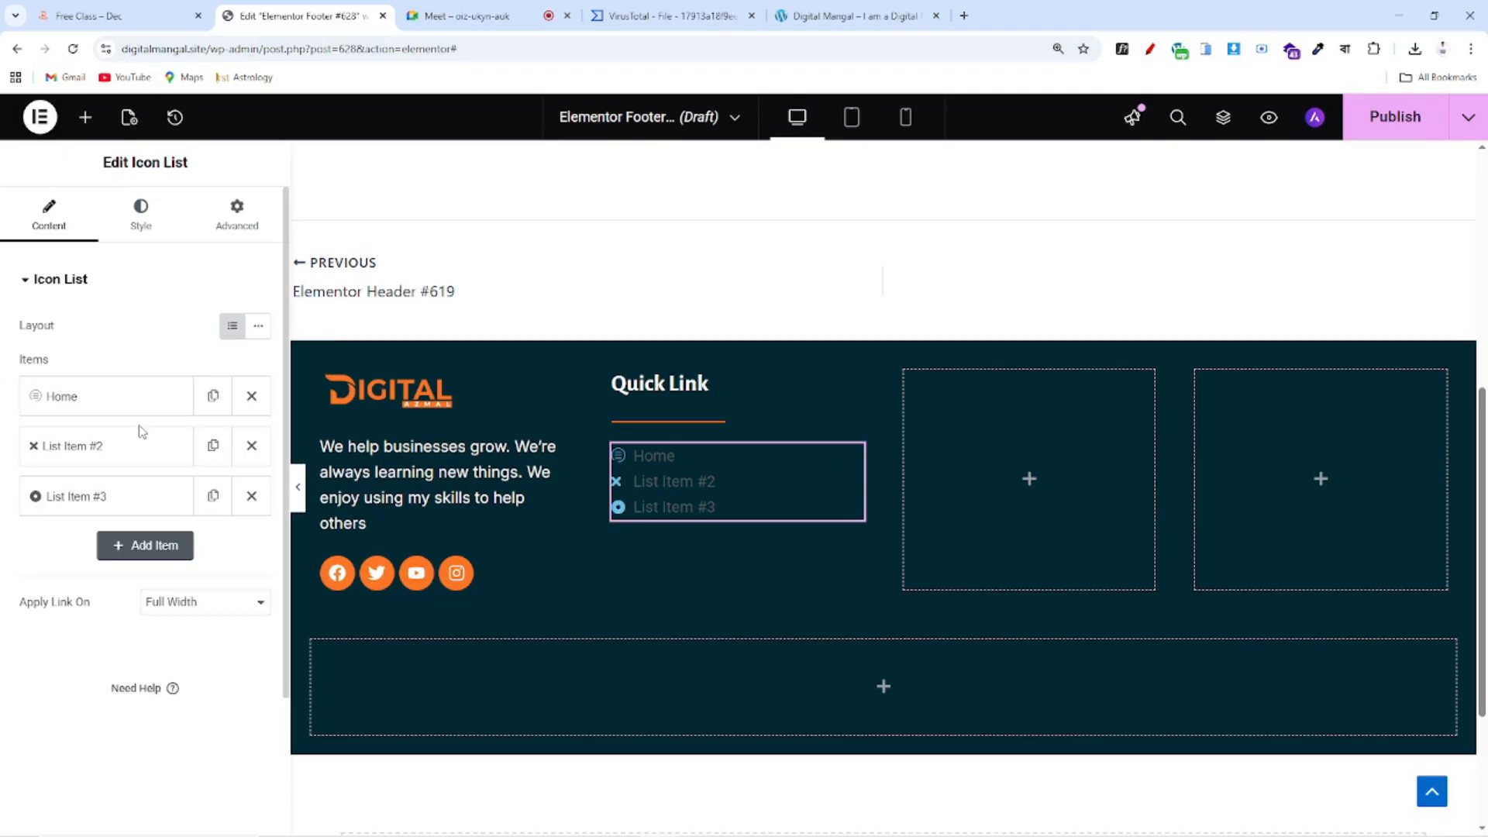
{"action": "left_click", "coordinate": [253, 453]}
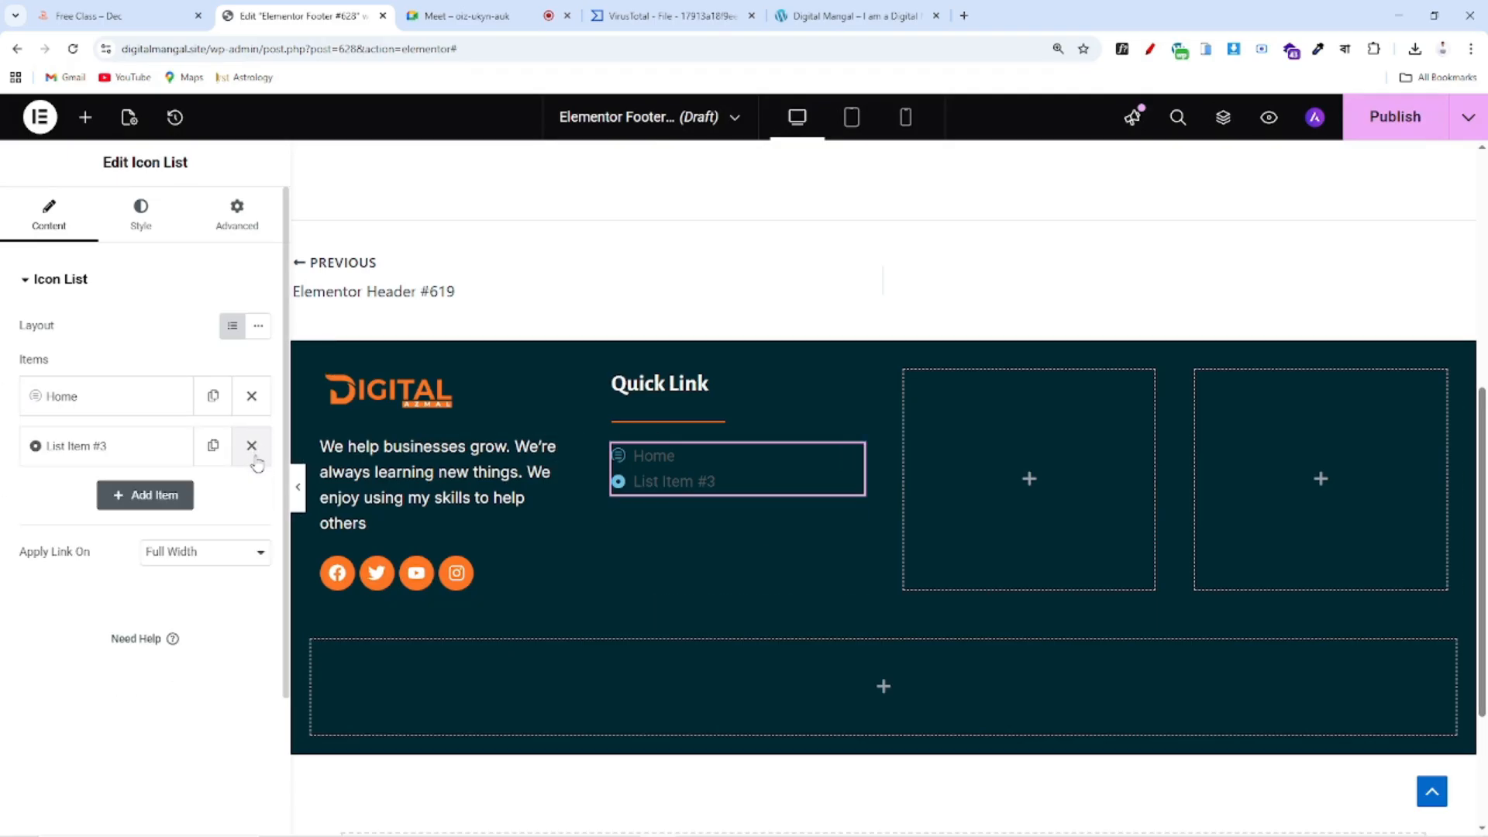
{"action": "left_click", "coordinate": [253, 453]}
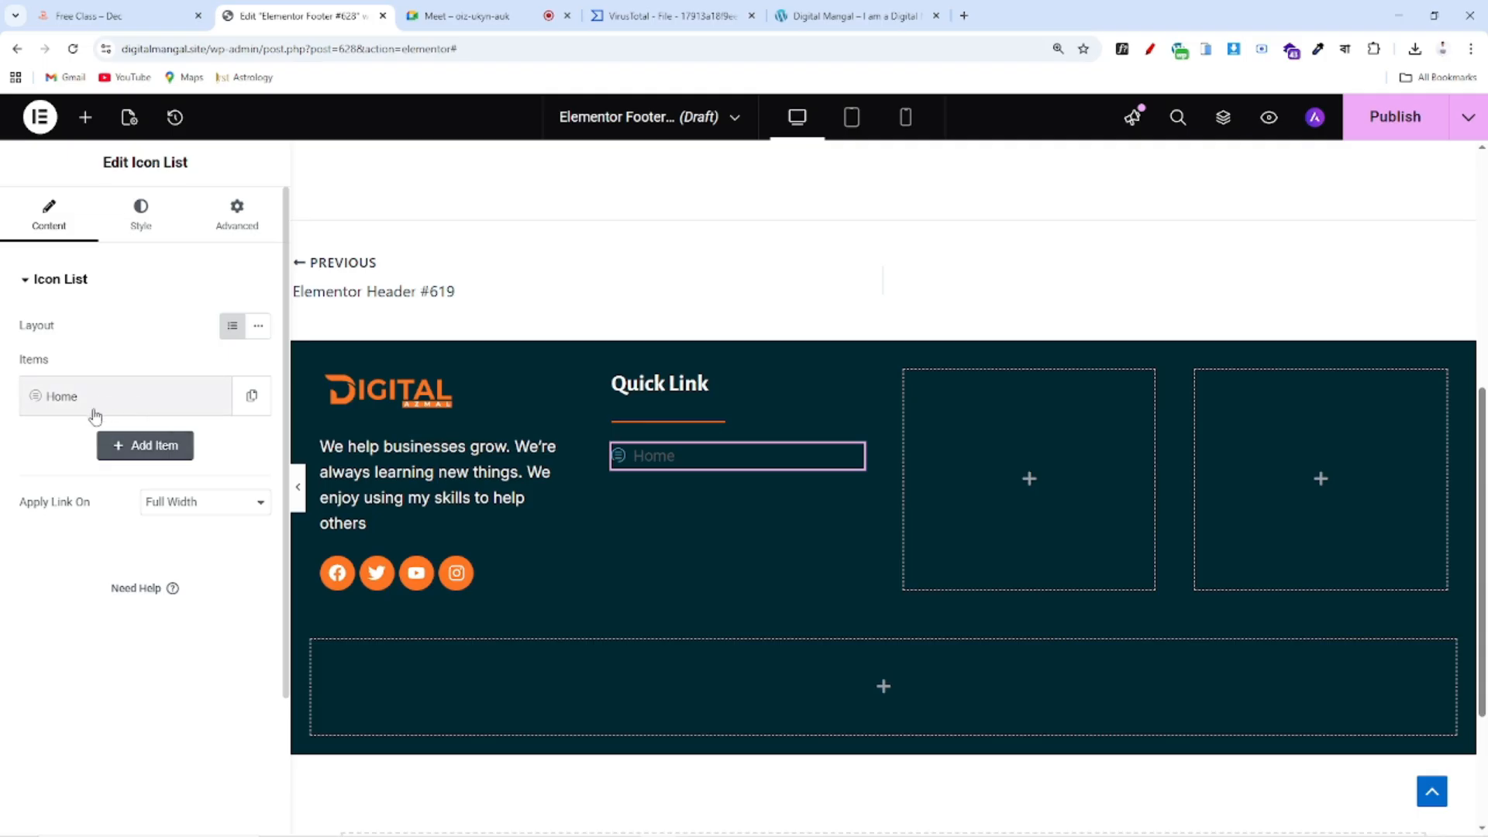
{"action": "left_click", "coordinate": [239, 405]}
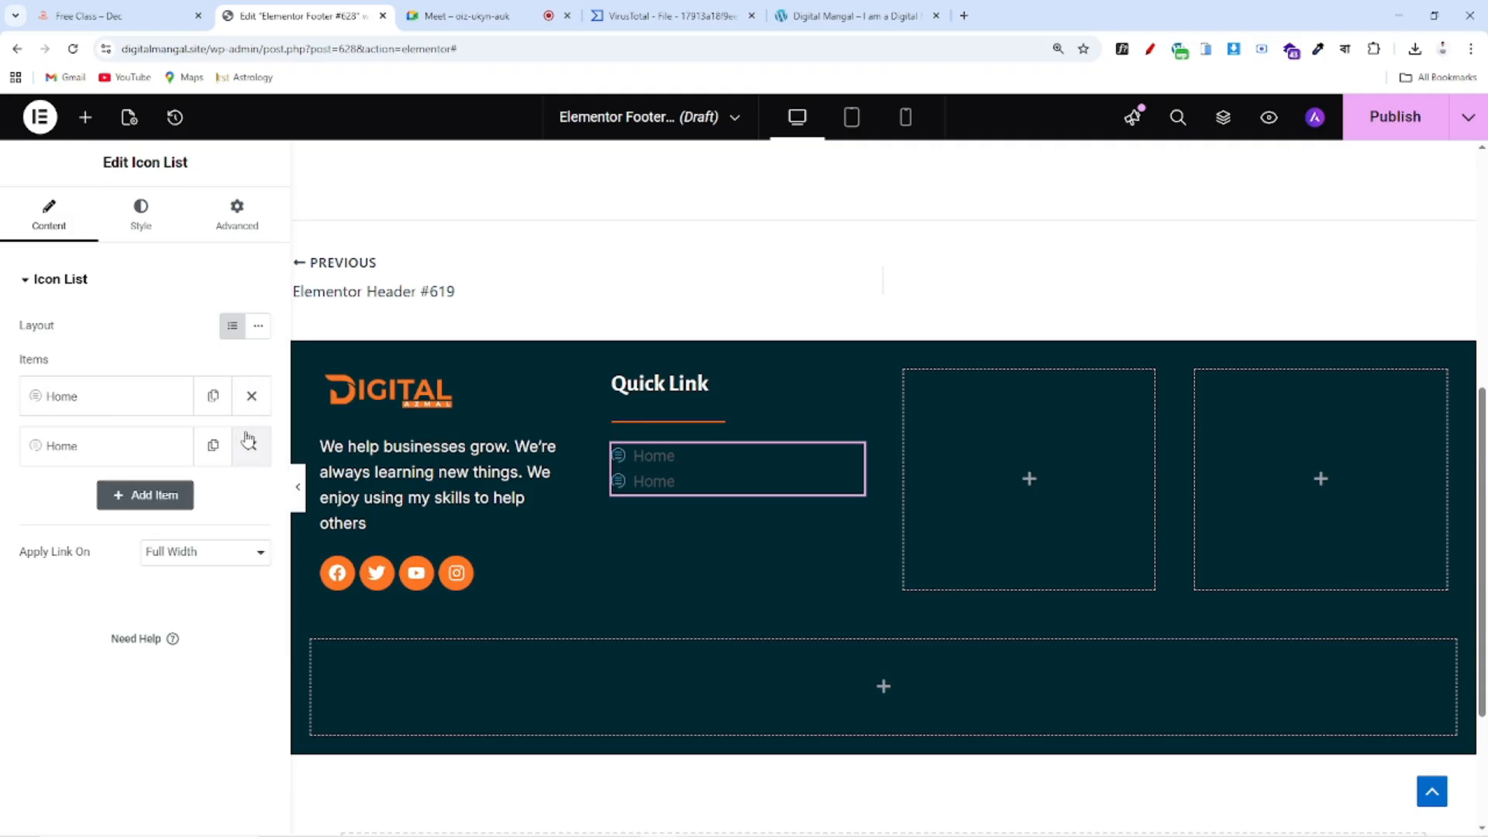
{"action": "left_click", "coordinate": [212, 443]}
{"action": "left_click", "coordinate": [212, 495]}
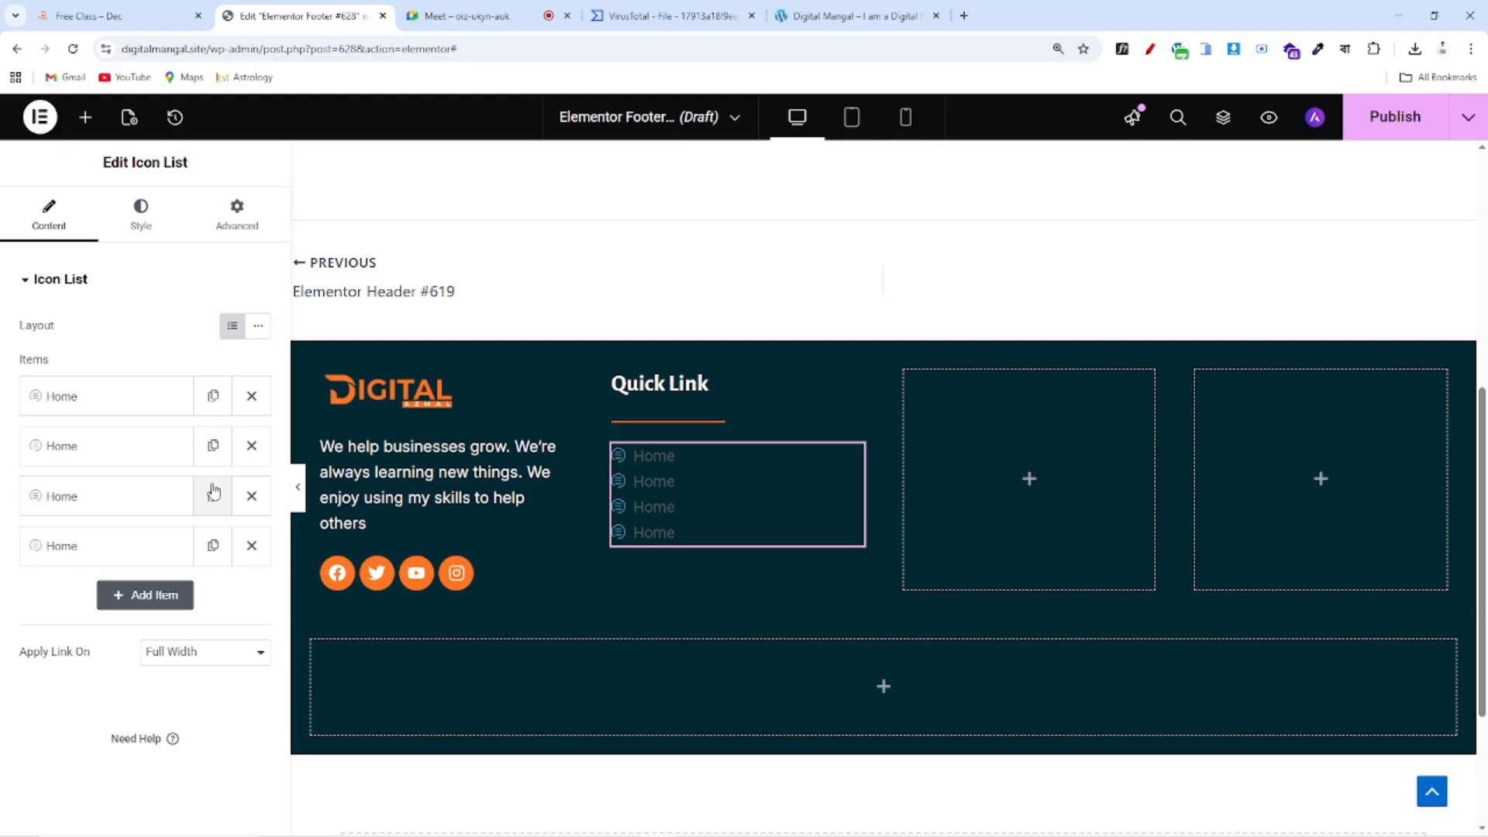
{"action": "left_click", "coordinate": [212, 545]}
Rename the second and third items to 'About' and 'Service'
{"action": "left_click", "coordinate": [54, 430]}
{"action": "left_click_drag", "start_coordinate": [96, 509], "coordinate": [4, 515]}
{"action": "type", "text": "Abo"}
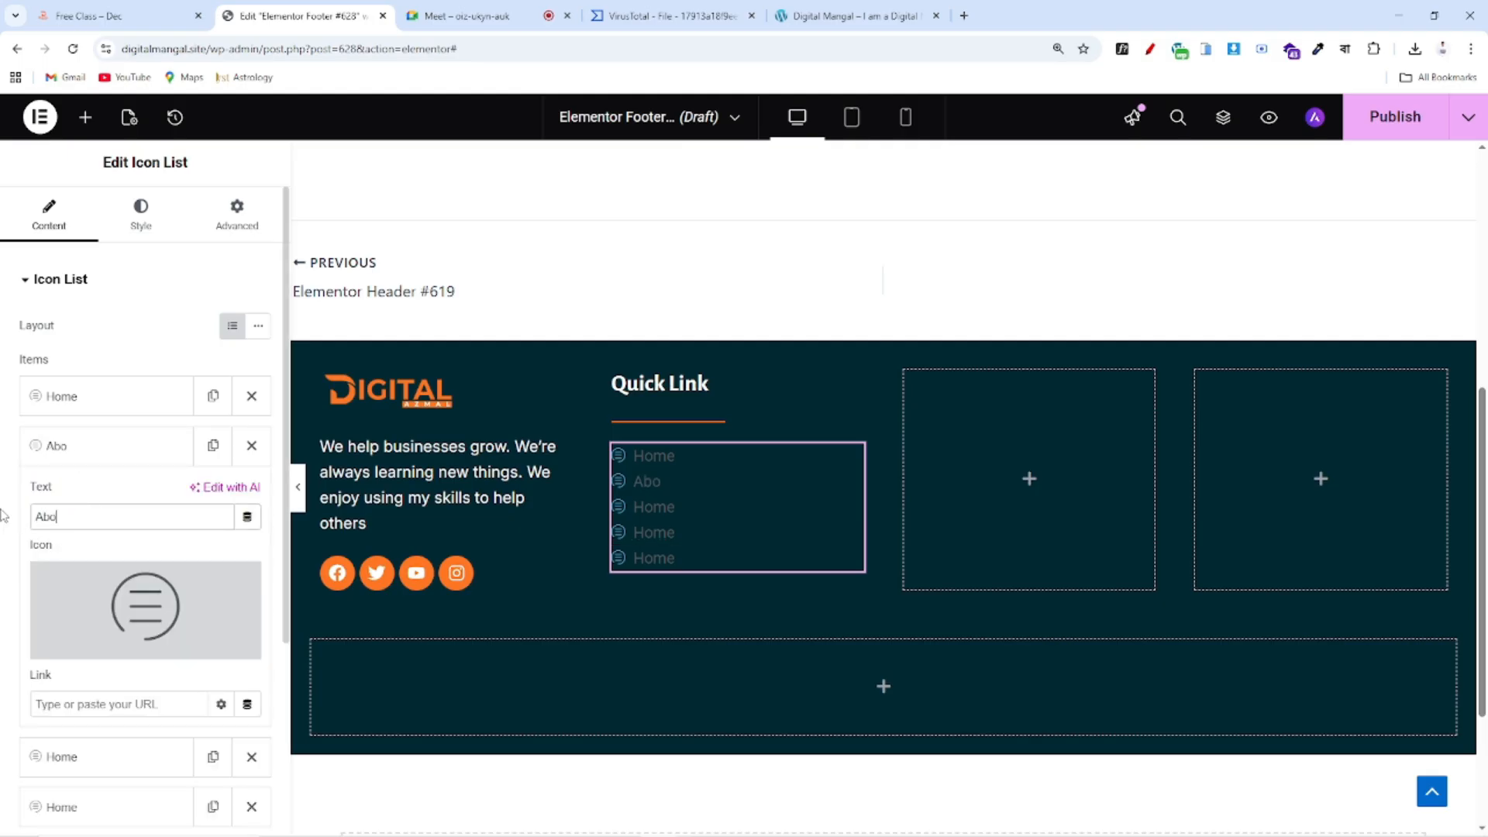
{"action": "type", "text": "ut"}
{"action": "left_click", "coordinate": [117, 450]}
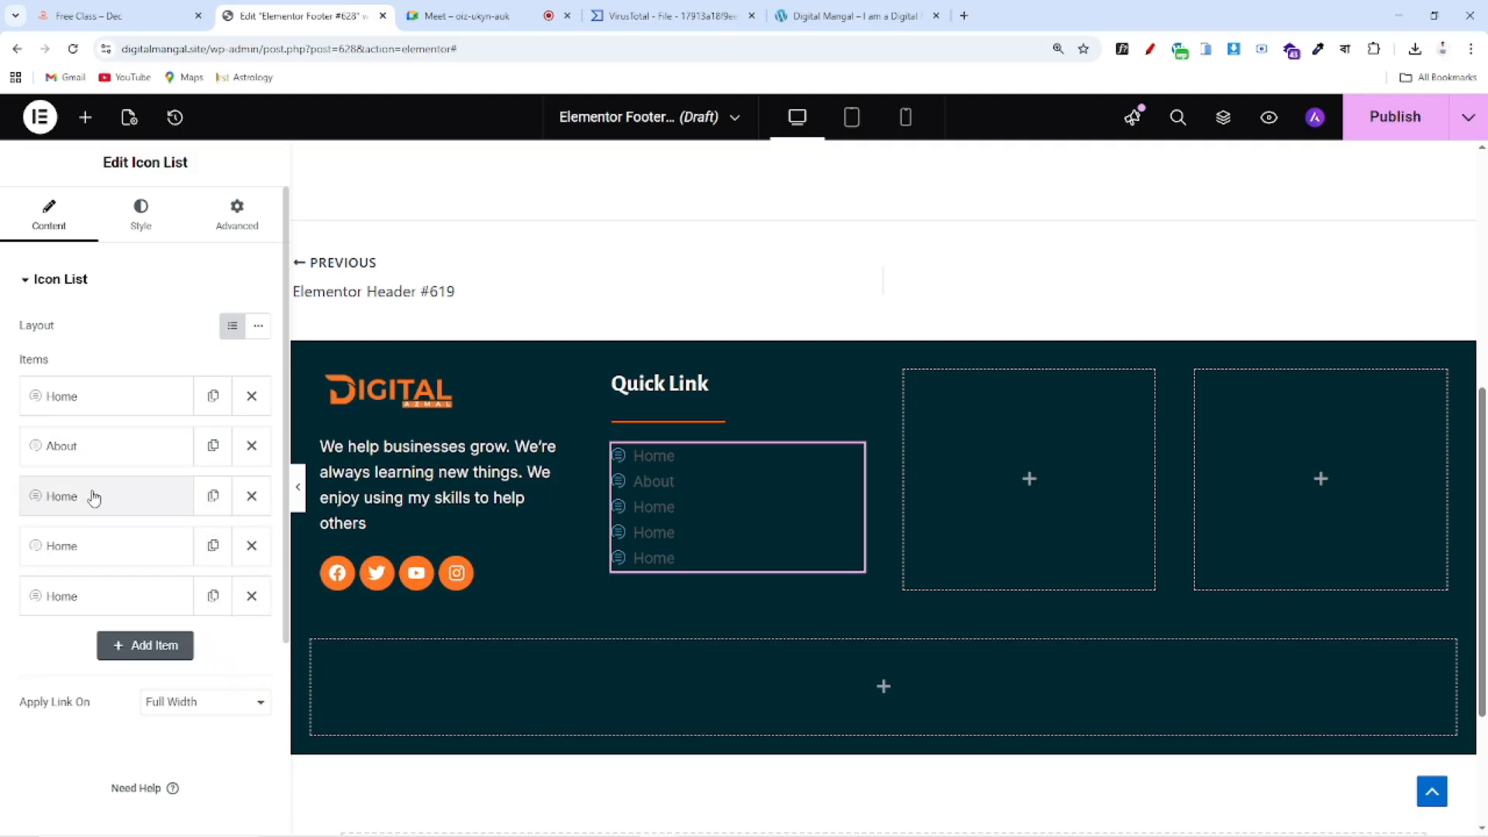
{"action": "left_click", "coordinate": [93, 496]}
{"action": "left_click", "coordinate": [80, 567]}
{"action": "left_click_drag", "start_coordinate": [80, 566], "coordinate": [4, 567]}
{"action": "type", "text": "Service"}
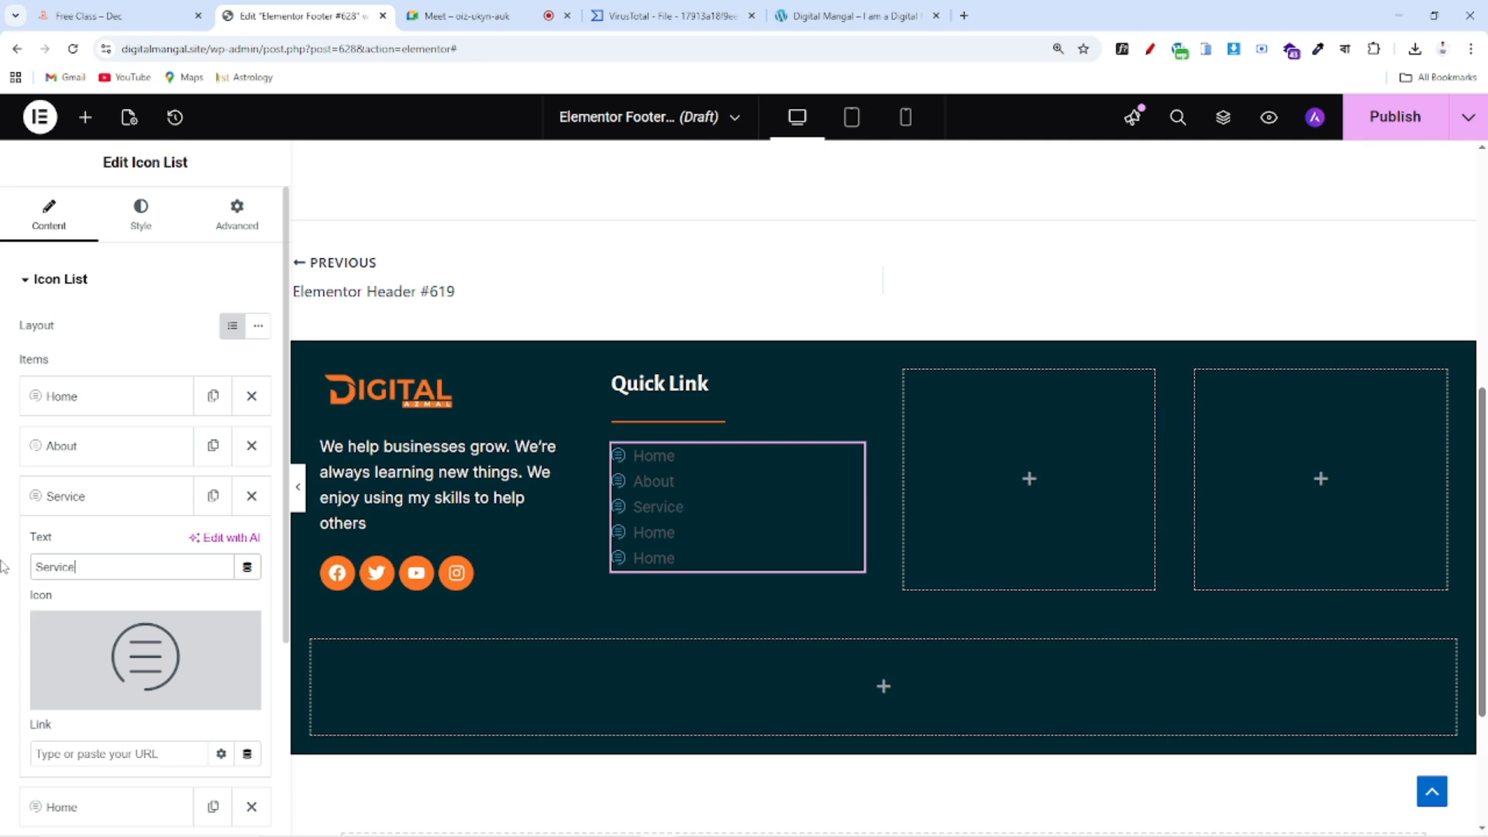
Rename the fourth and fifth items to 'Portfolio' and 'Contact'
{"action": "left_click", "coordinate": [80, 499]}
{"action": "left_click", "coordinate": [77, 547]}
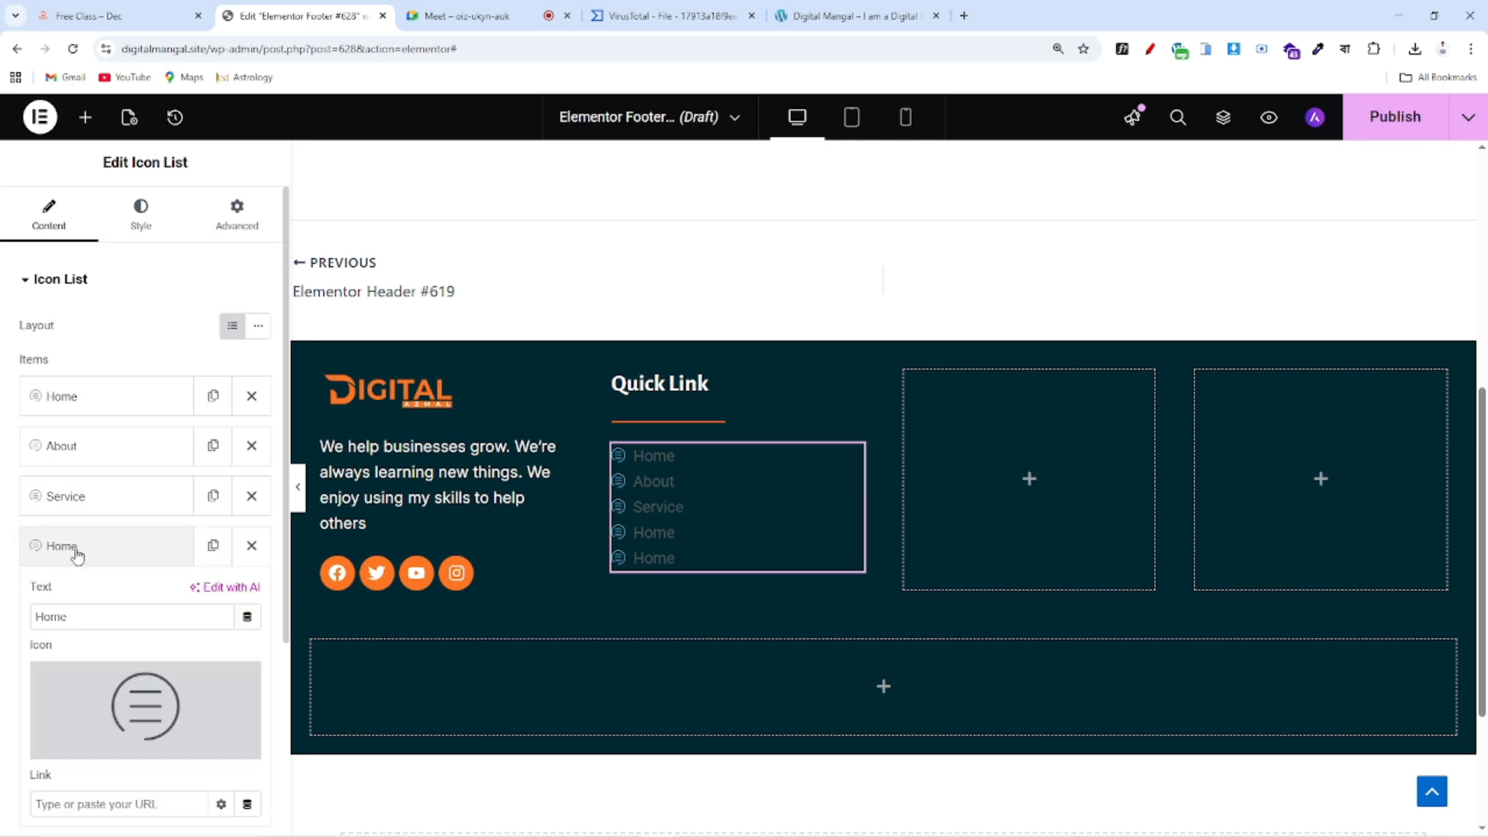
{"action": "left_click_drag", "start_coordinate": [80, 616], "coordinate": [2, 621]}
{"action": "type", "text": "Portfol"}
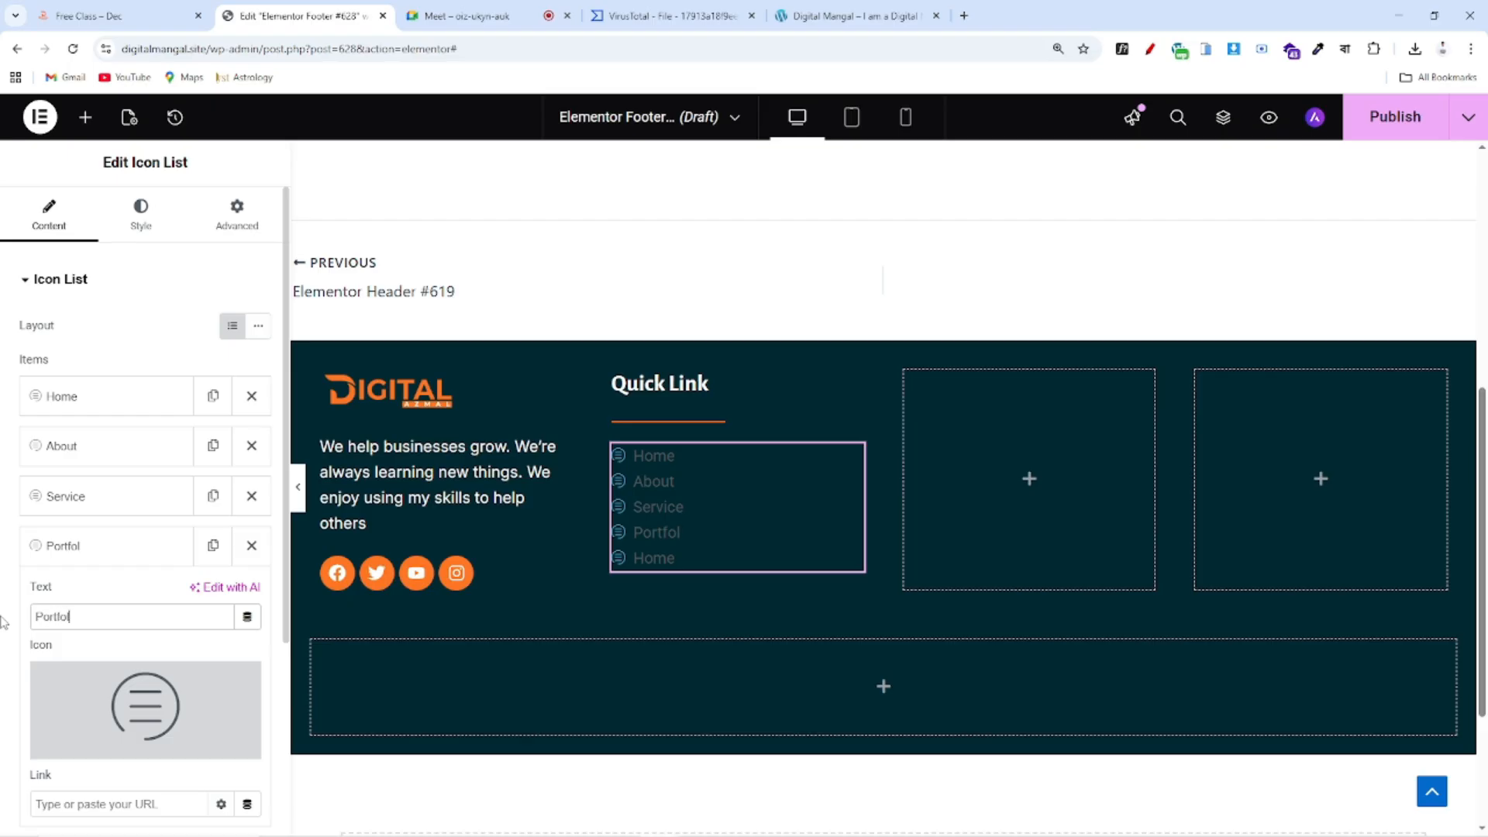
{"action": "left_click", "coordinate": [86, 549]}
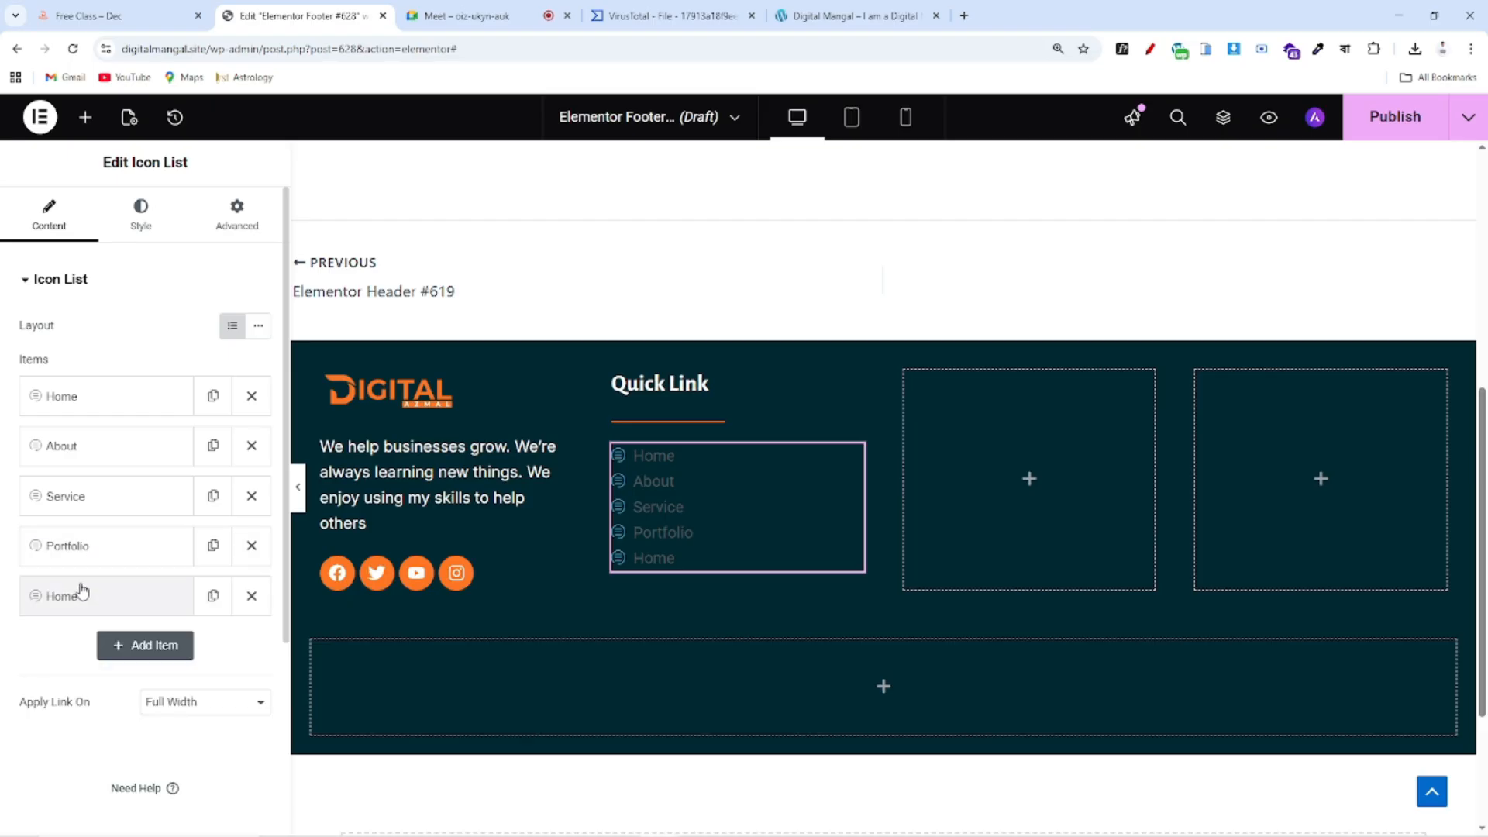
{"action": "left_click", "coordinate": [80, 593]}
{"action": "left_click_drag", "start_coordinate": [87, 666], "coordinate": [14, 672]}
{"action": "type", "text": "Contact"}
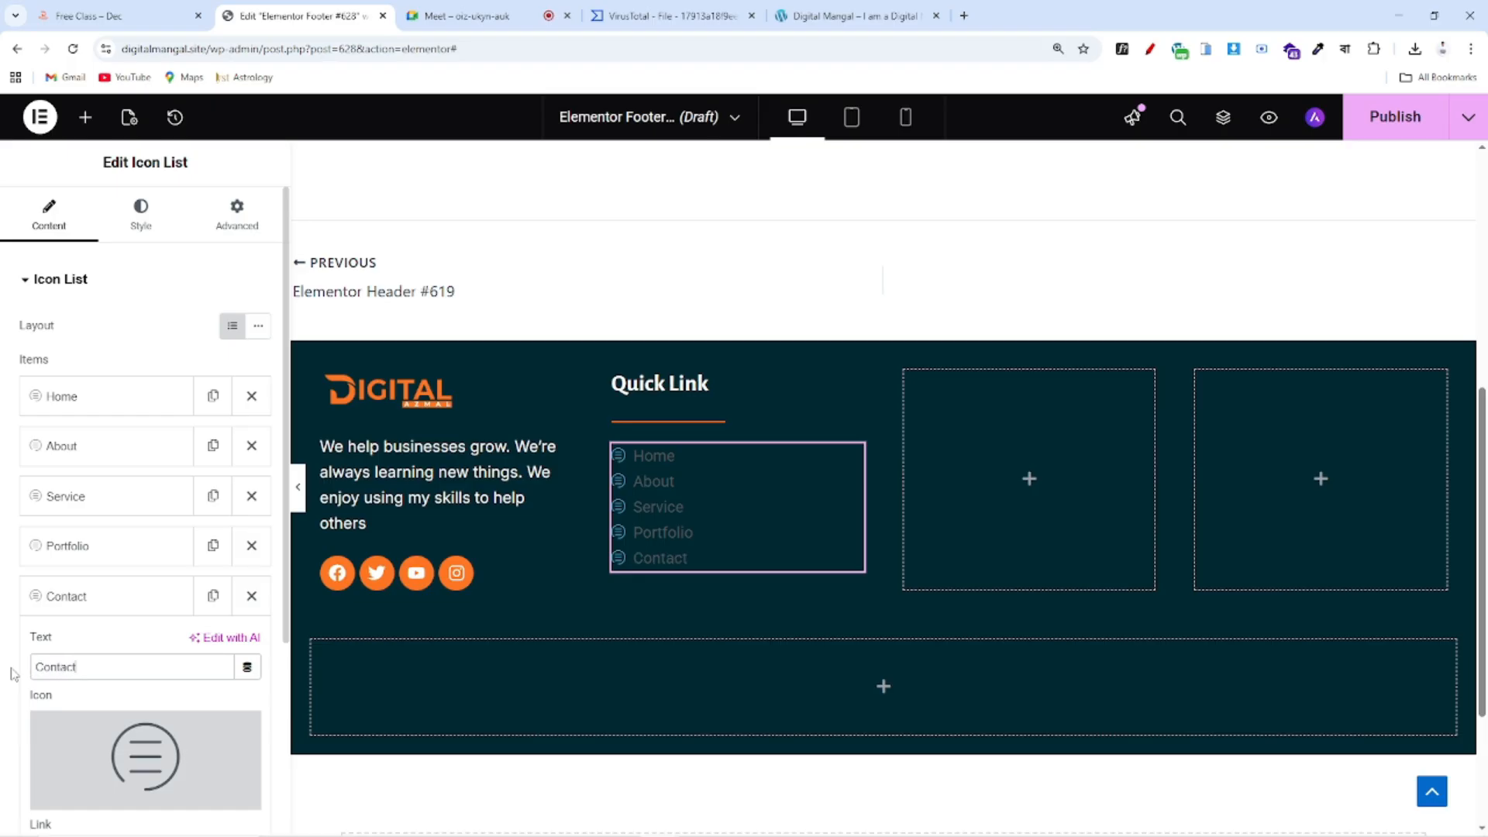
{"action": "left_click", "coordinate": [73, 595]}
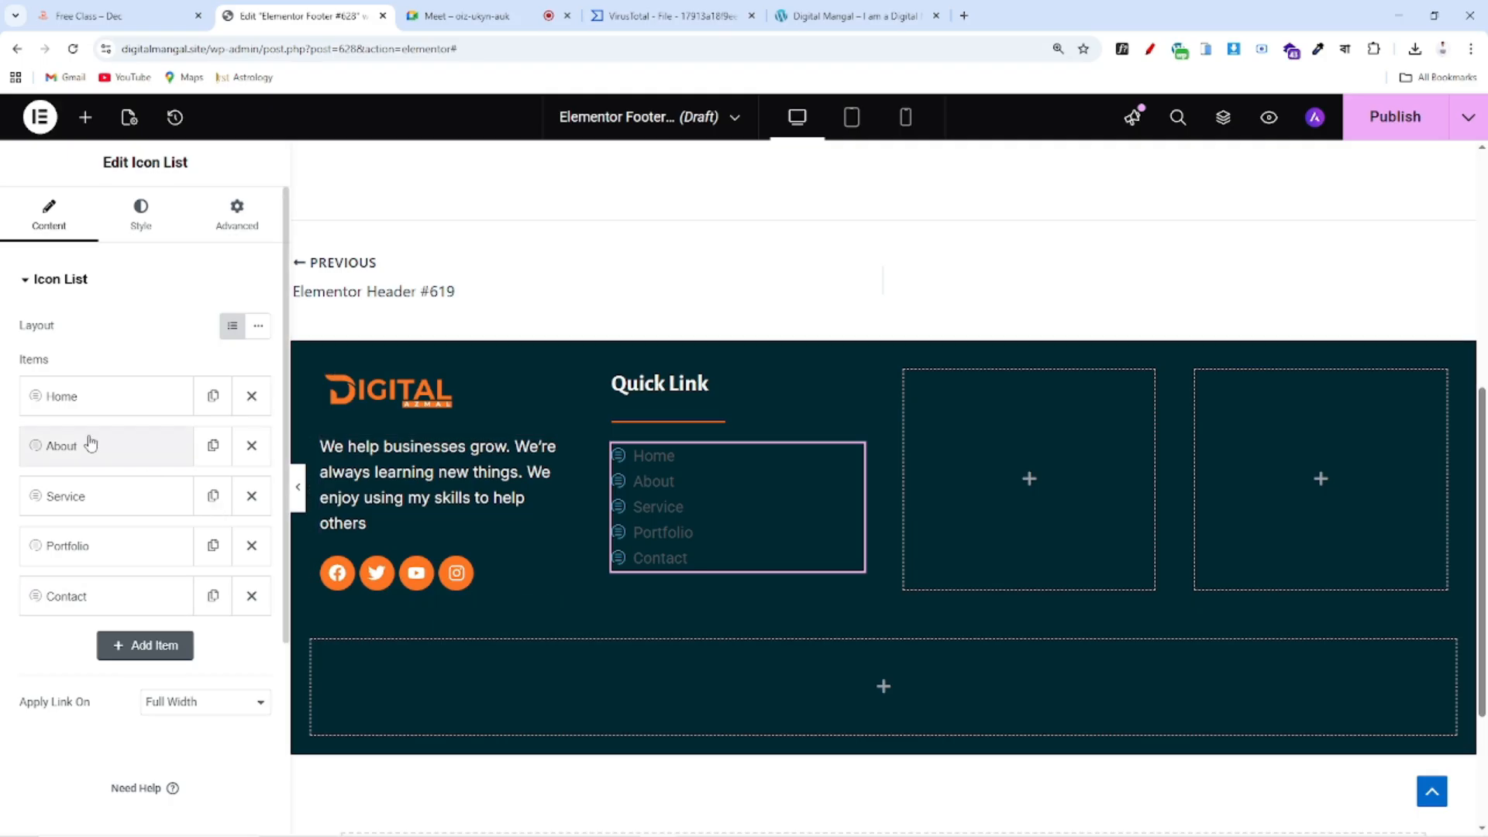
Link the About item to the live site's About page URL
{"action": "left_click", "coordinate": [896, 16]}
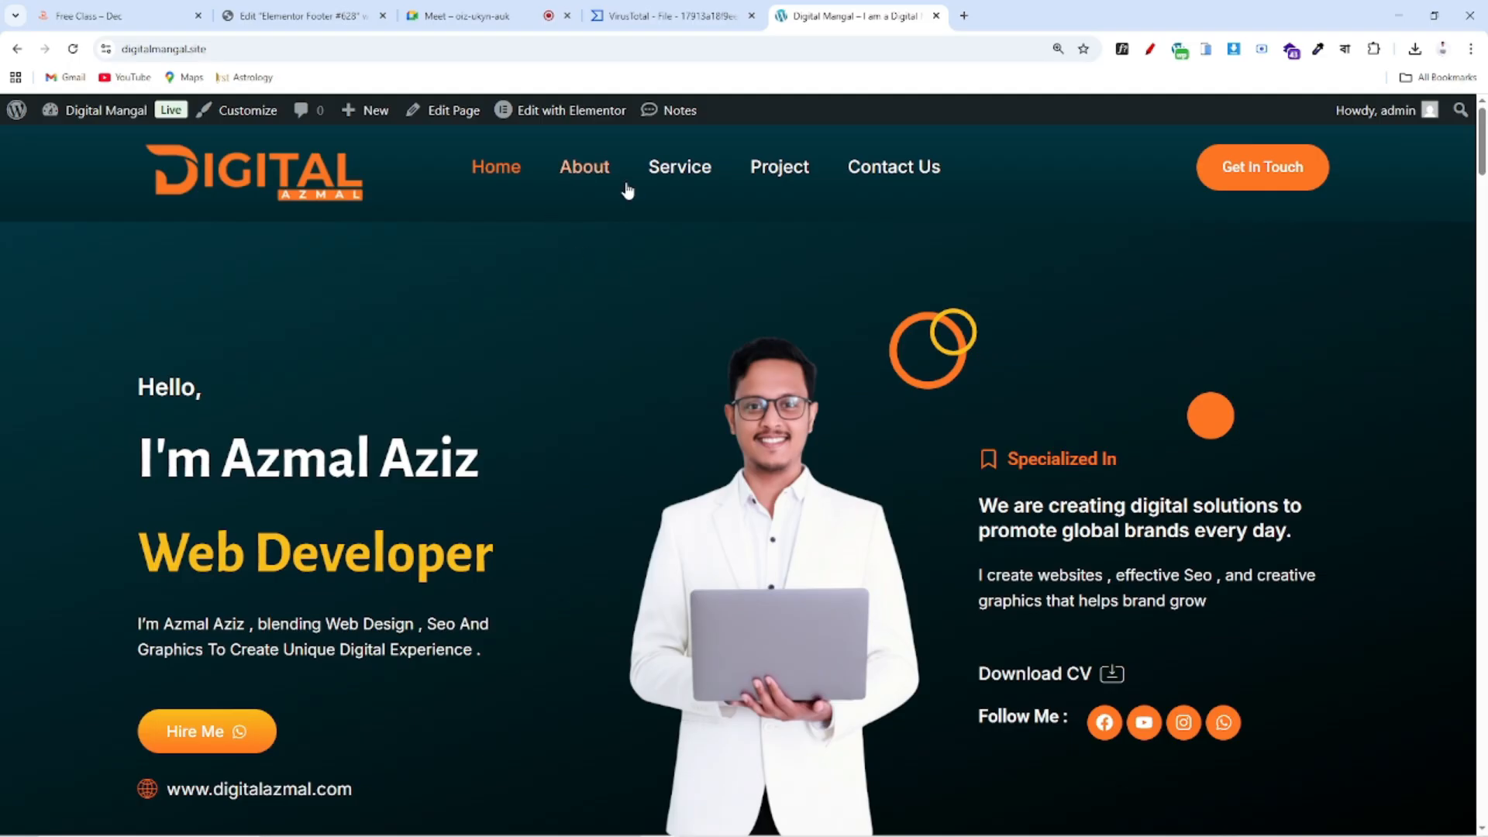
{"action": "left_click", "coordinate": [596, 172]}
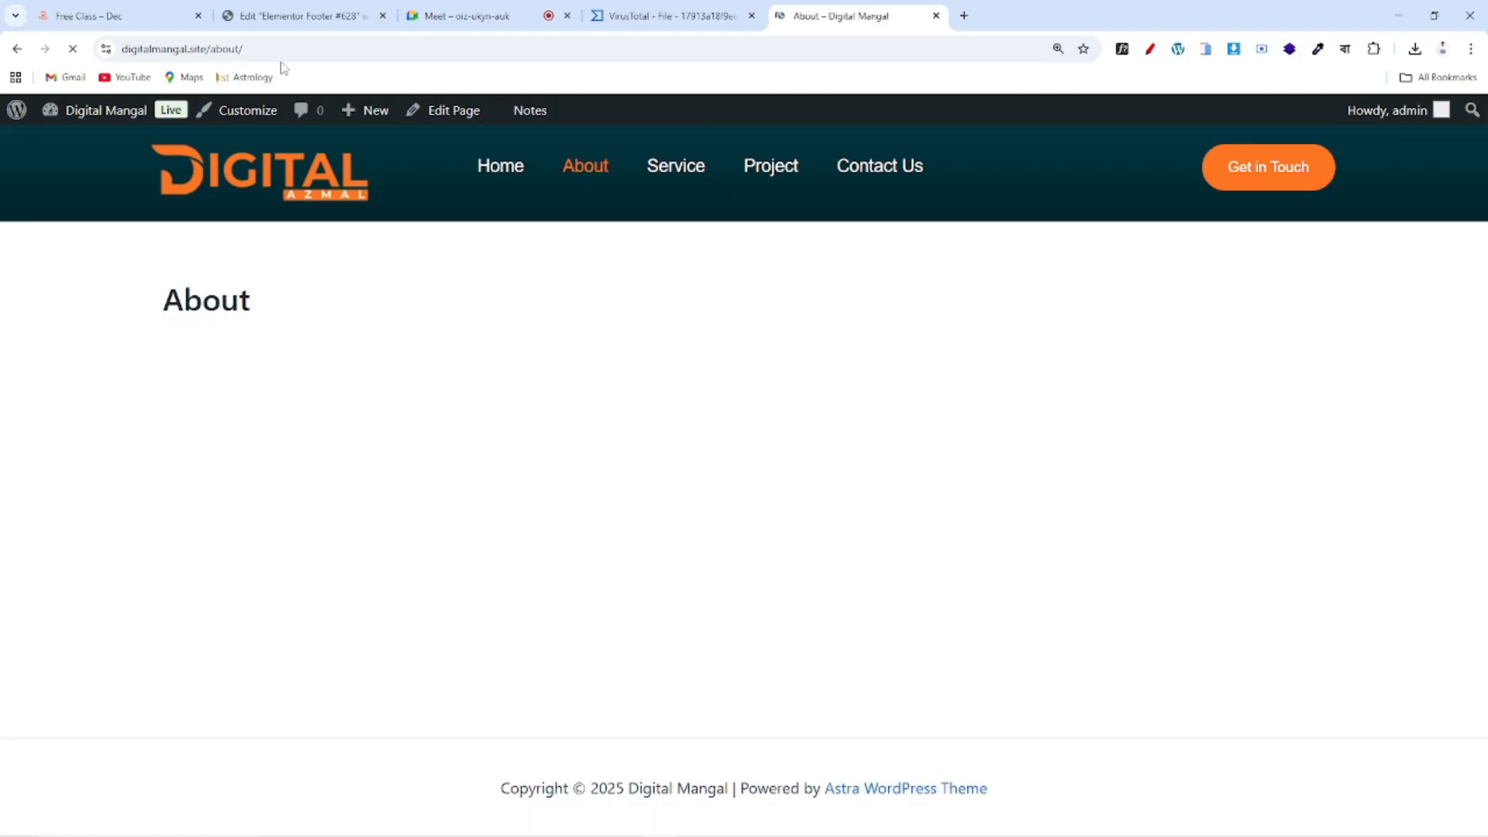
{"action": "left_click_drag", "start_coordinate": [261, 44], "coordinate": [101, 46]}
{"action": "key", "text": "ctrl+c"}
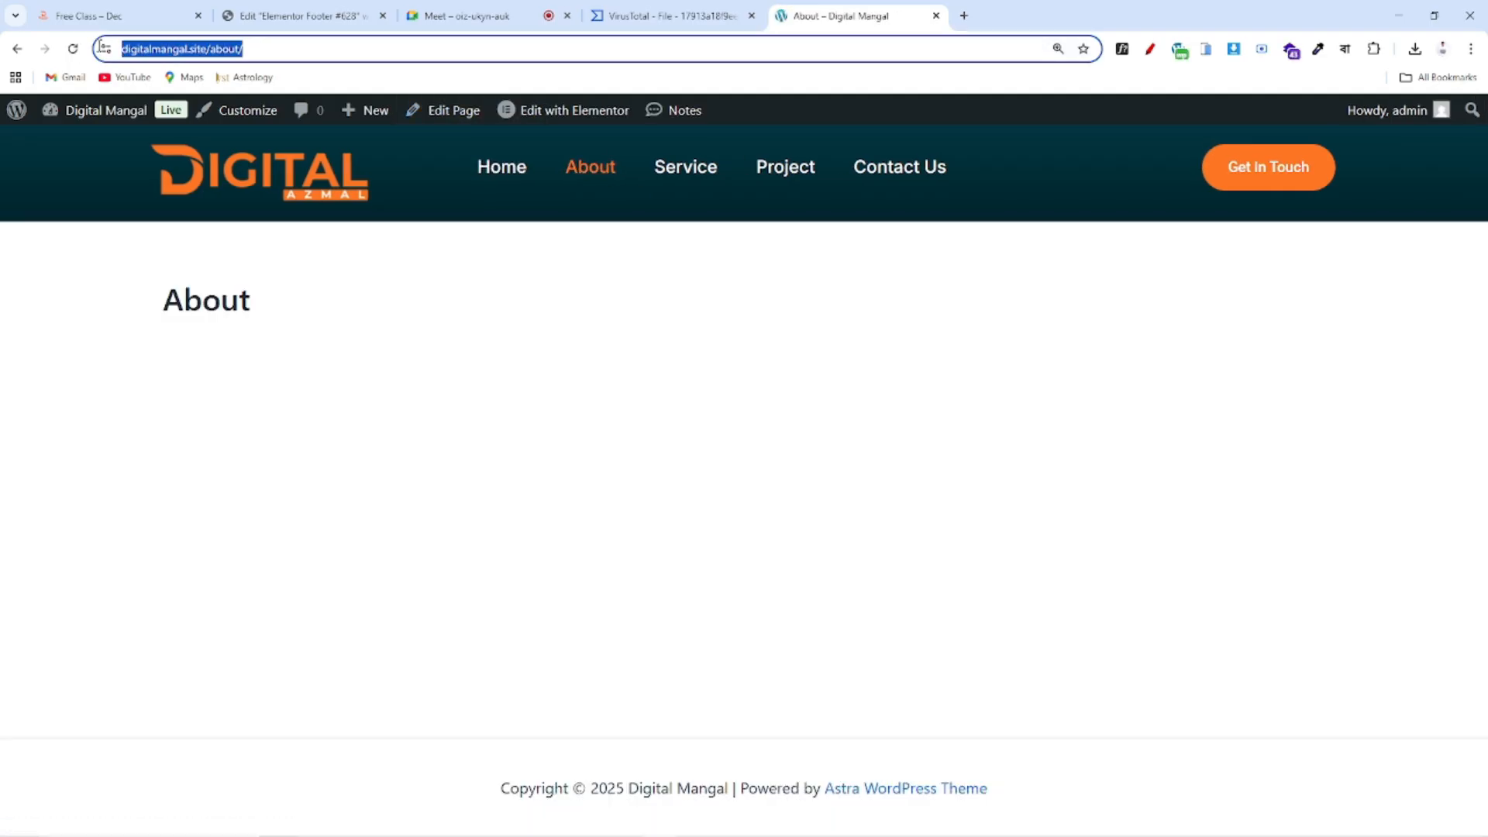
{"action": "left_click", "coordinate": [298, 16]}
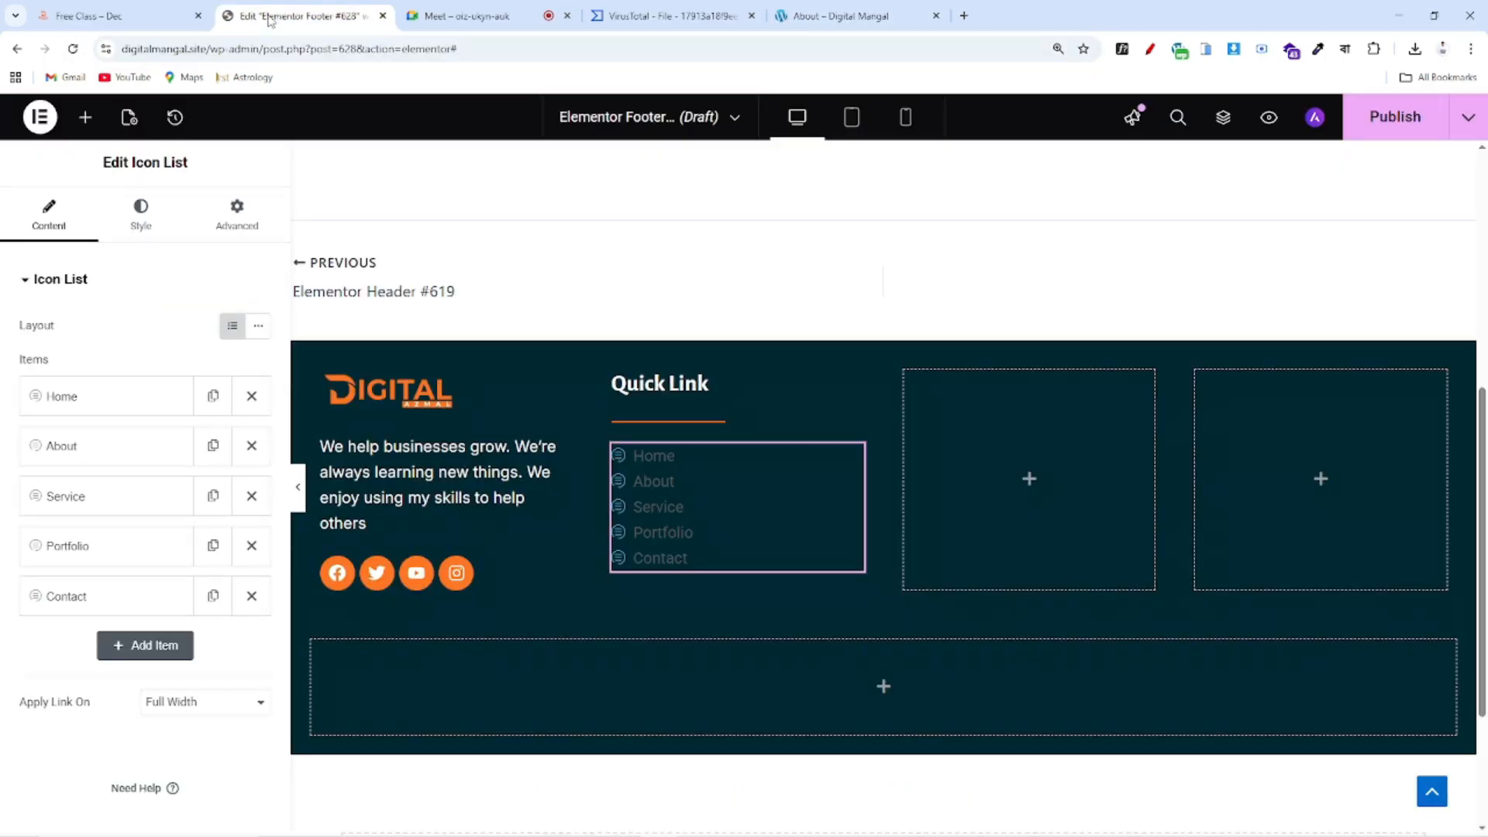
{"action": "left_click", "coordinate": [96, 447]}
{"action": "scroll", "coordinate": [100, 619], "scroll_direction": "down", "scroll_amount": 1}
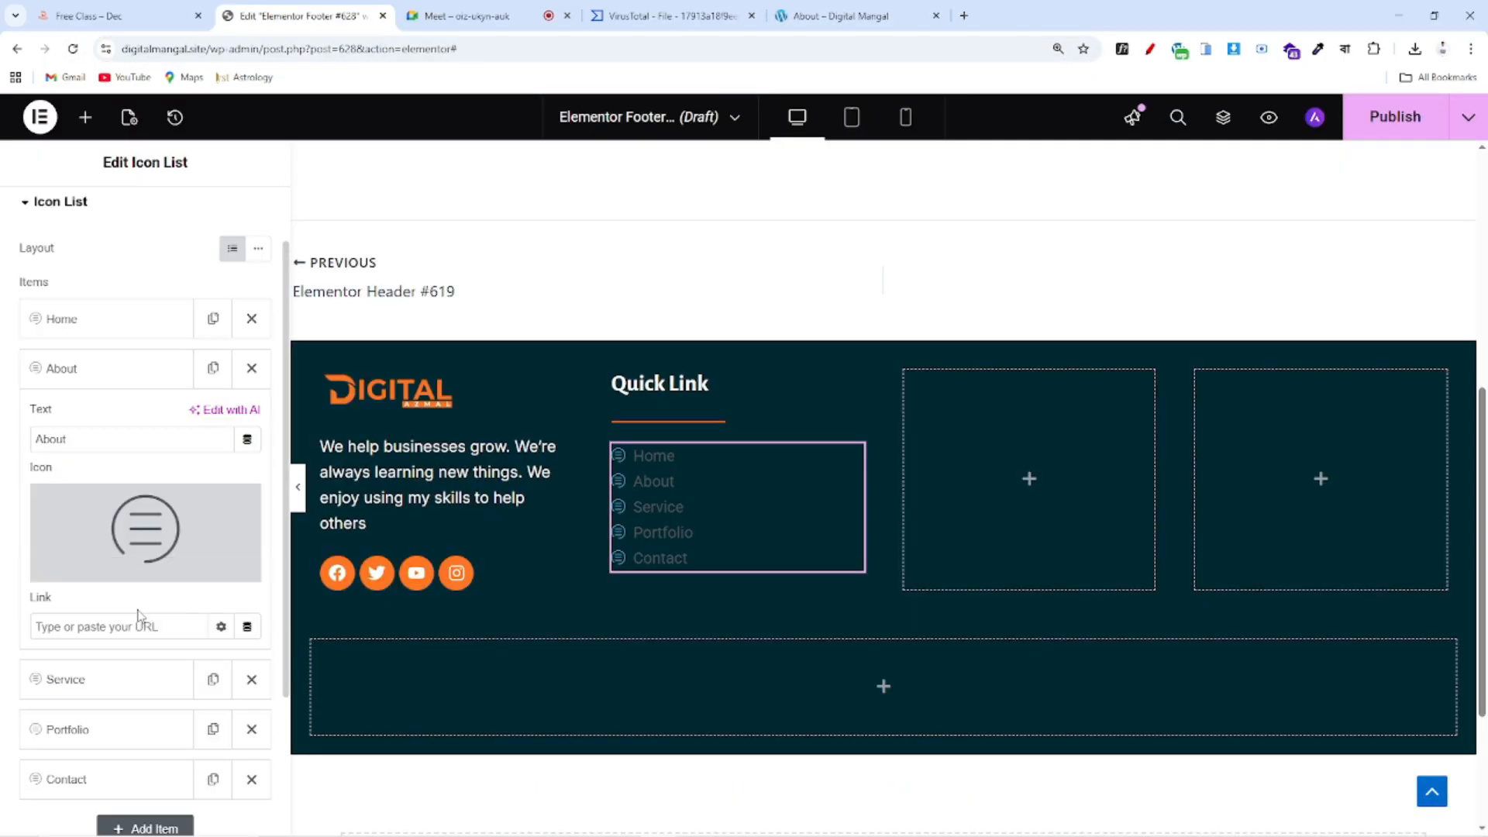
{"action": "key", "text": "ctrl+v"}
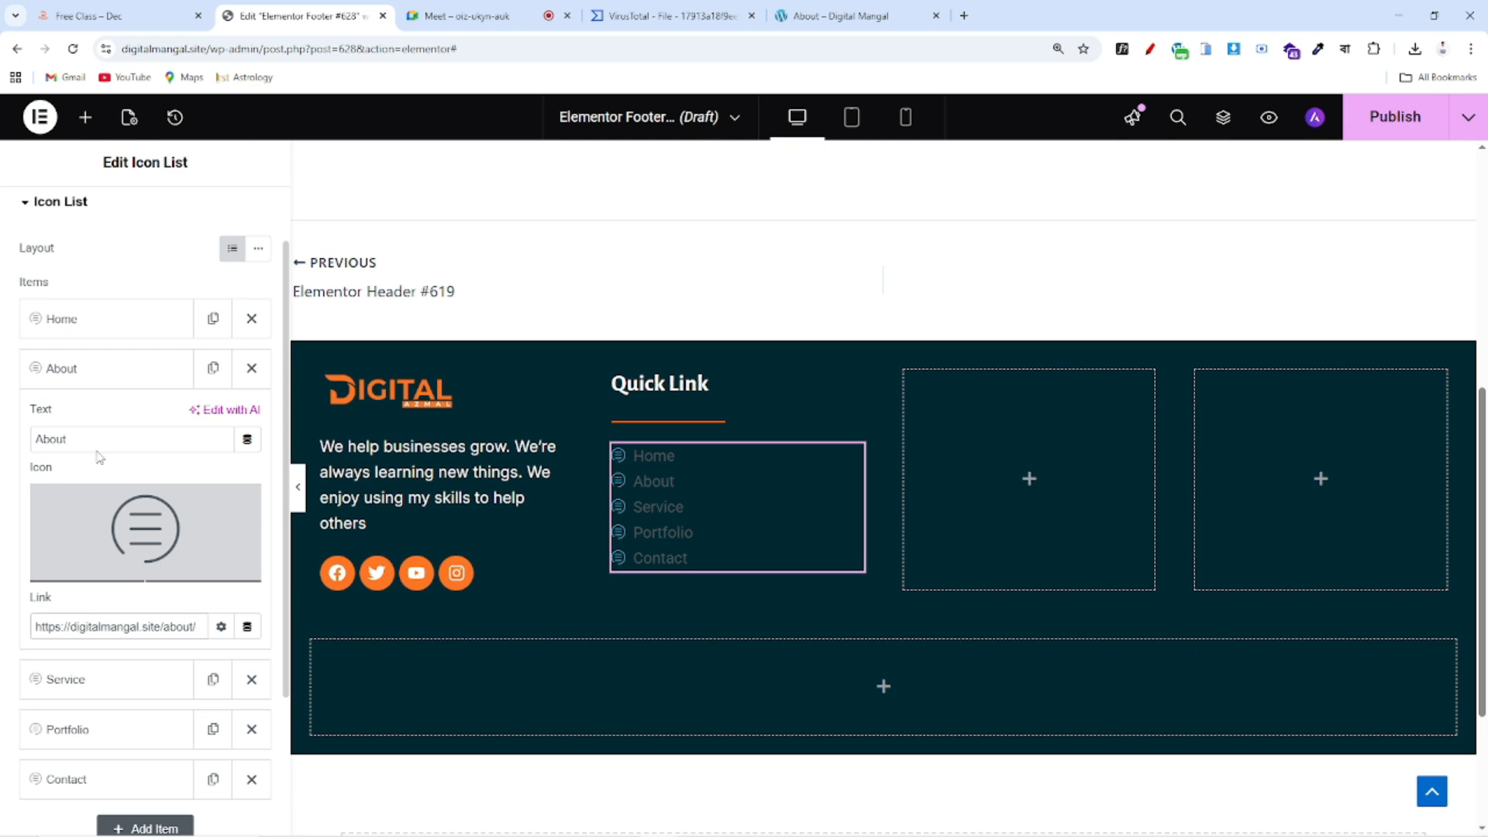
{"action": "left_click", "coordinate": [84, 383]}
Link the Service item to the live site's Service page URL
{"action": "left_click", "coordinate": [97, 443]}
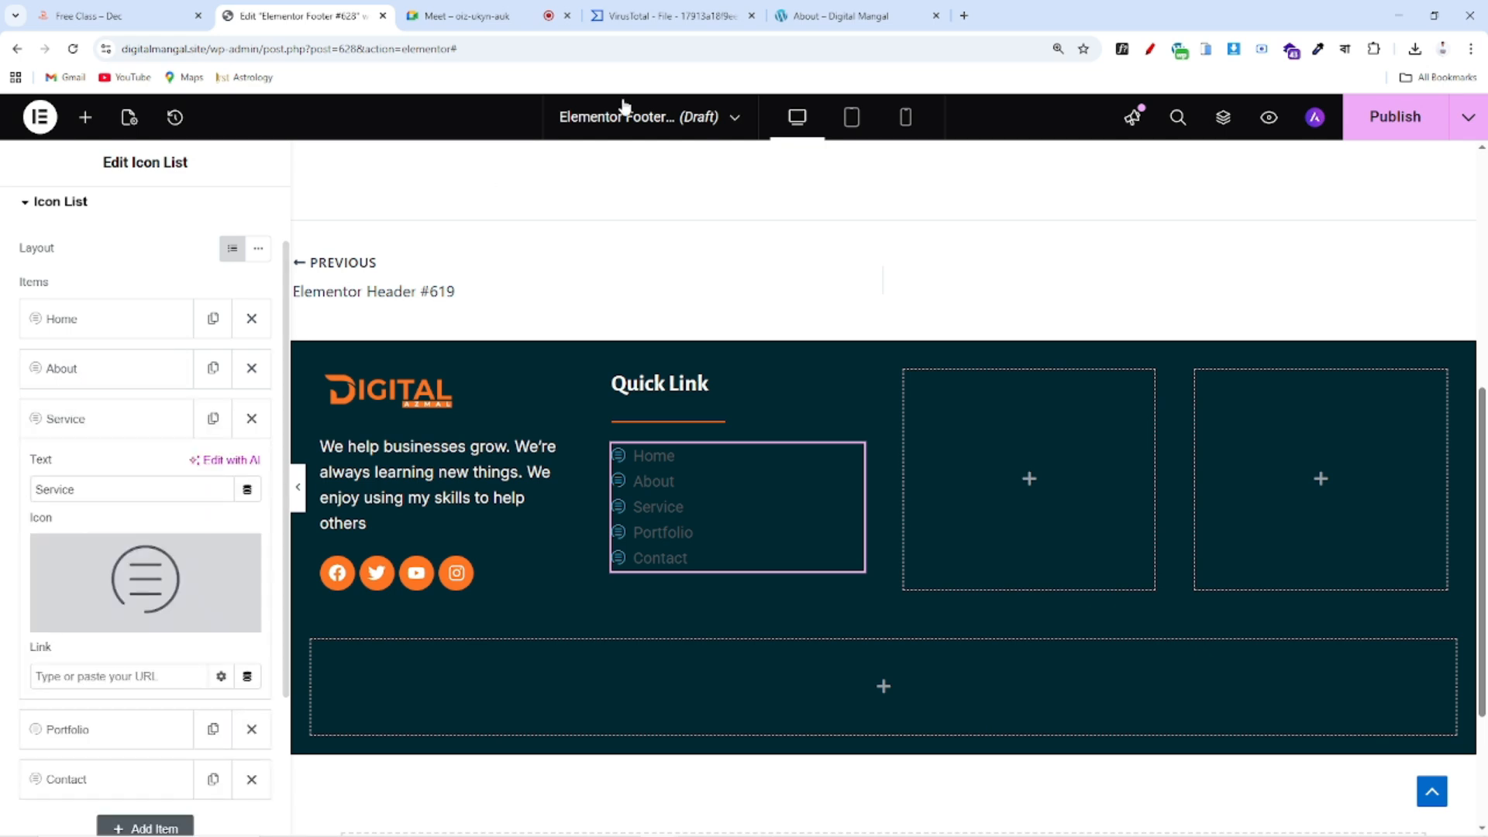
{"action": "left_click", "coordinate": [841, 16]}
{"action": "left_click", "coordinate": [694, 169]}
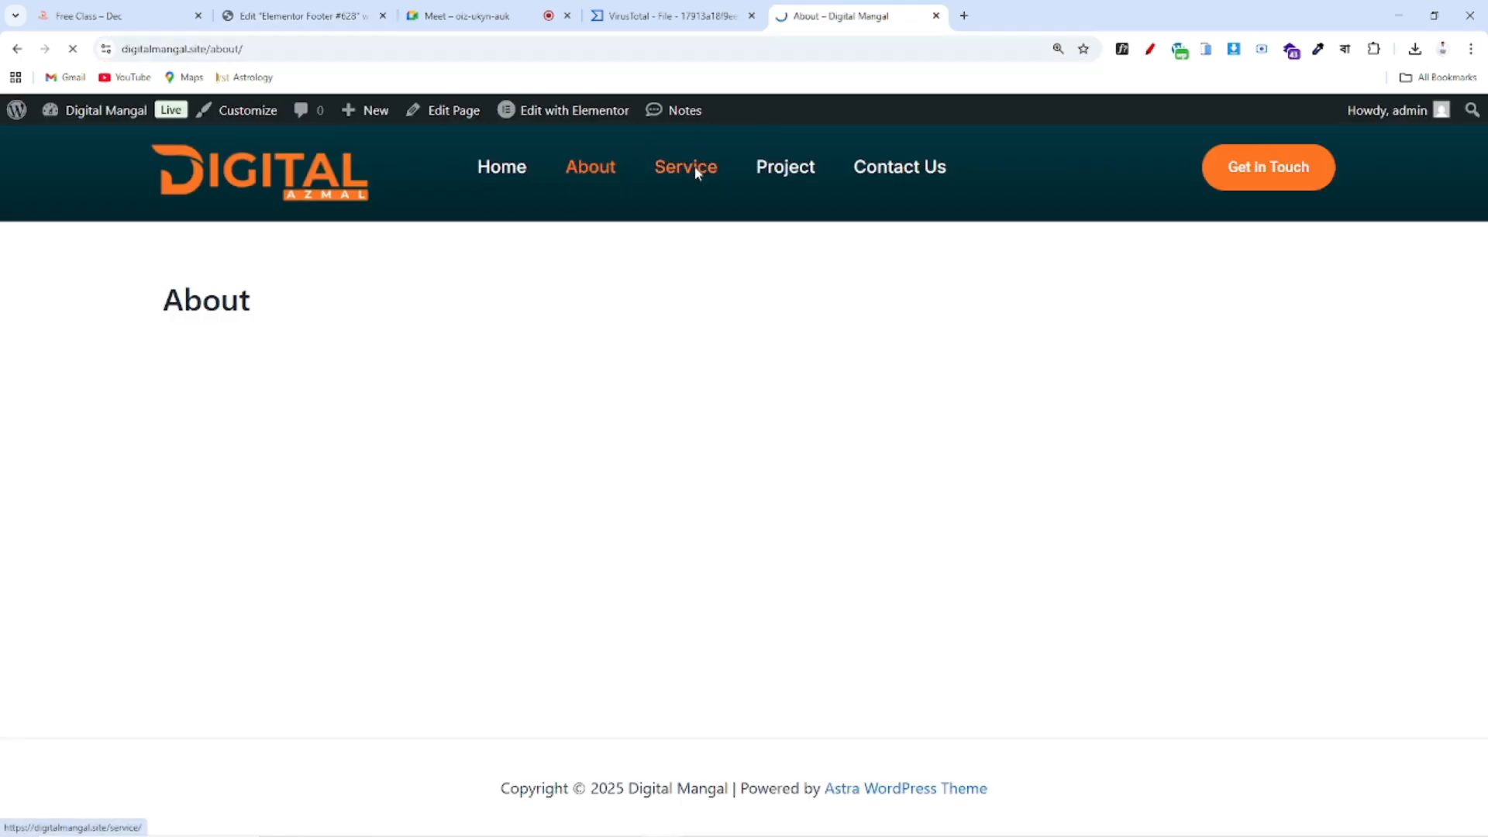
{"action": "left_click", "coordinate": [304, 48]}
{"action": "key", "text": "ctrl+c"}
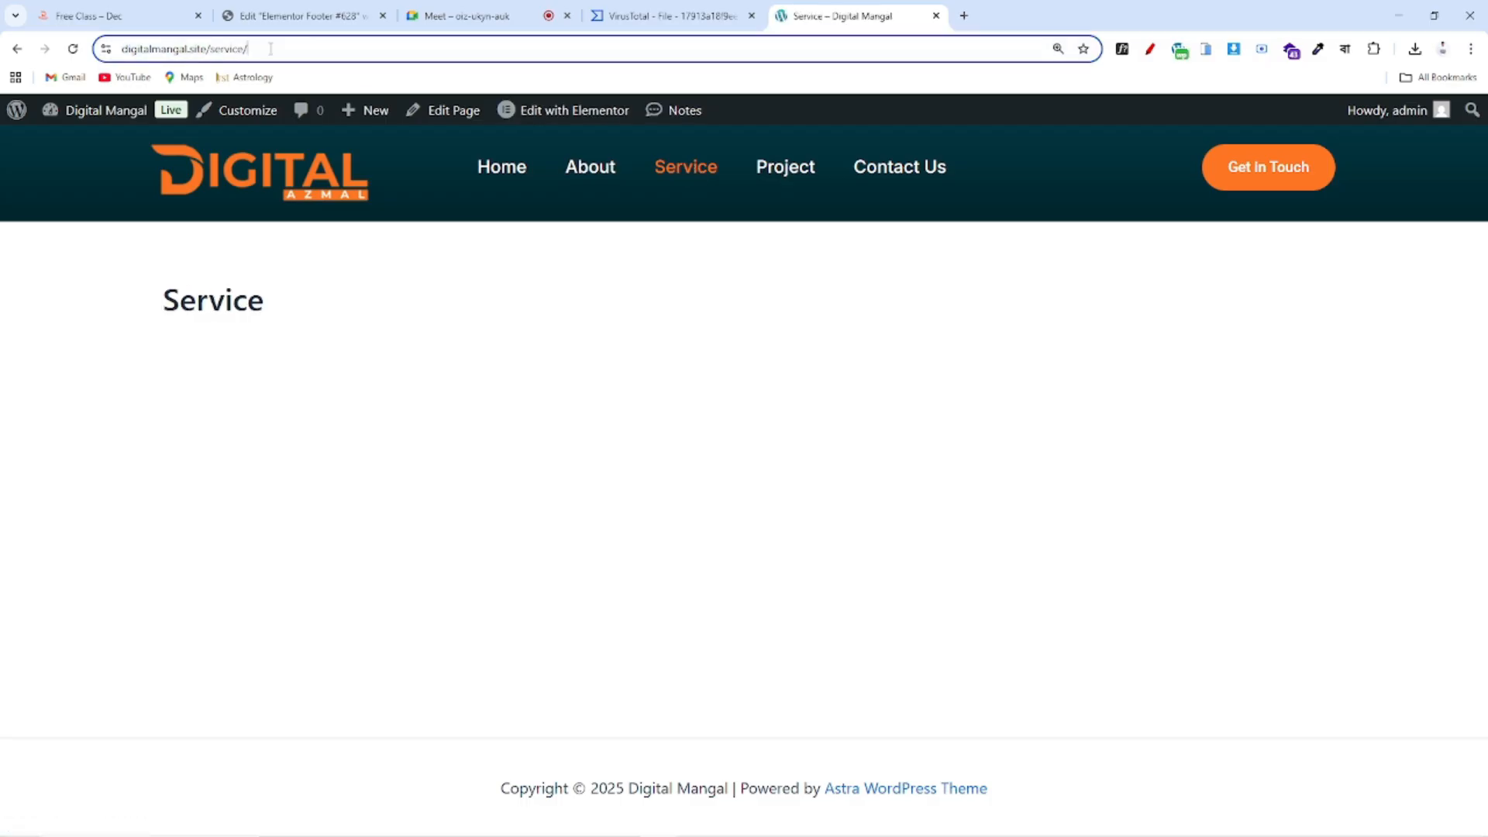
{"action": "left_click", "coordinate": [298, 16]}
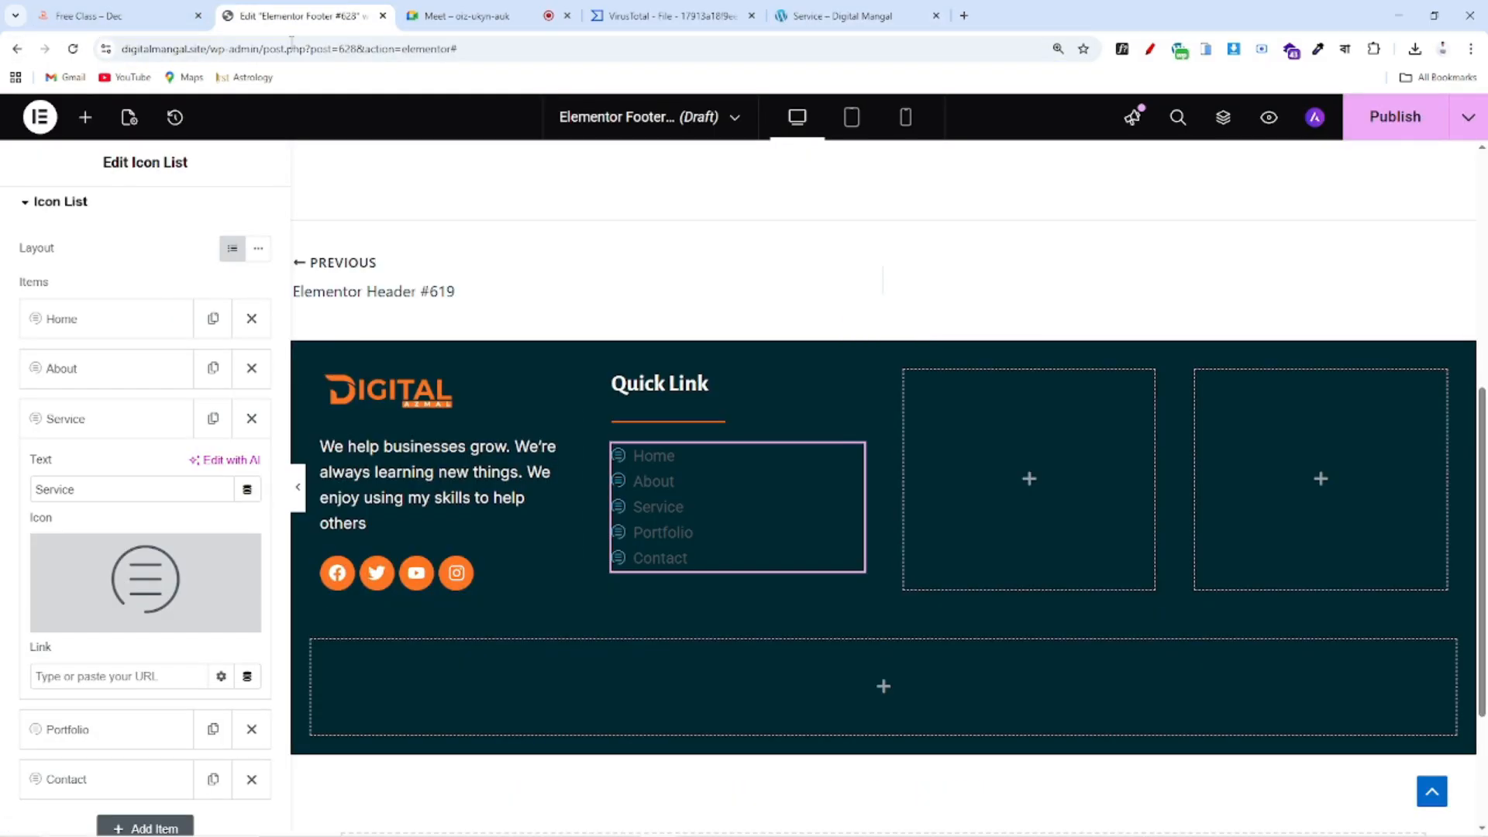
{"action": "scroll", "coordinate": [117, 581], "scroll_direction": "down", "scroll_amount": 2}
{"action": "key", "text": "ctrl+v"}
{"action": "left_click", "coordinate": [90, 268]}
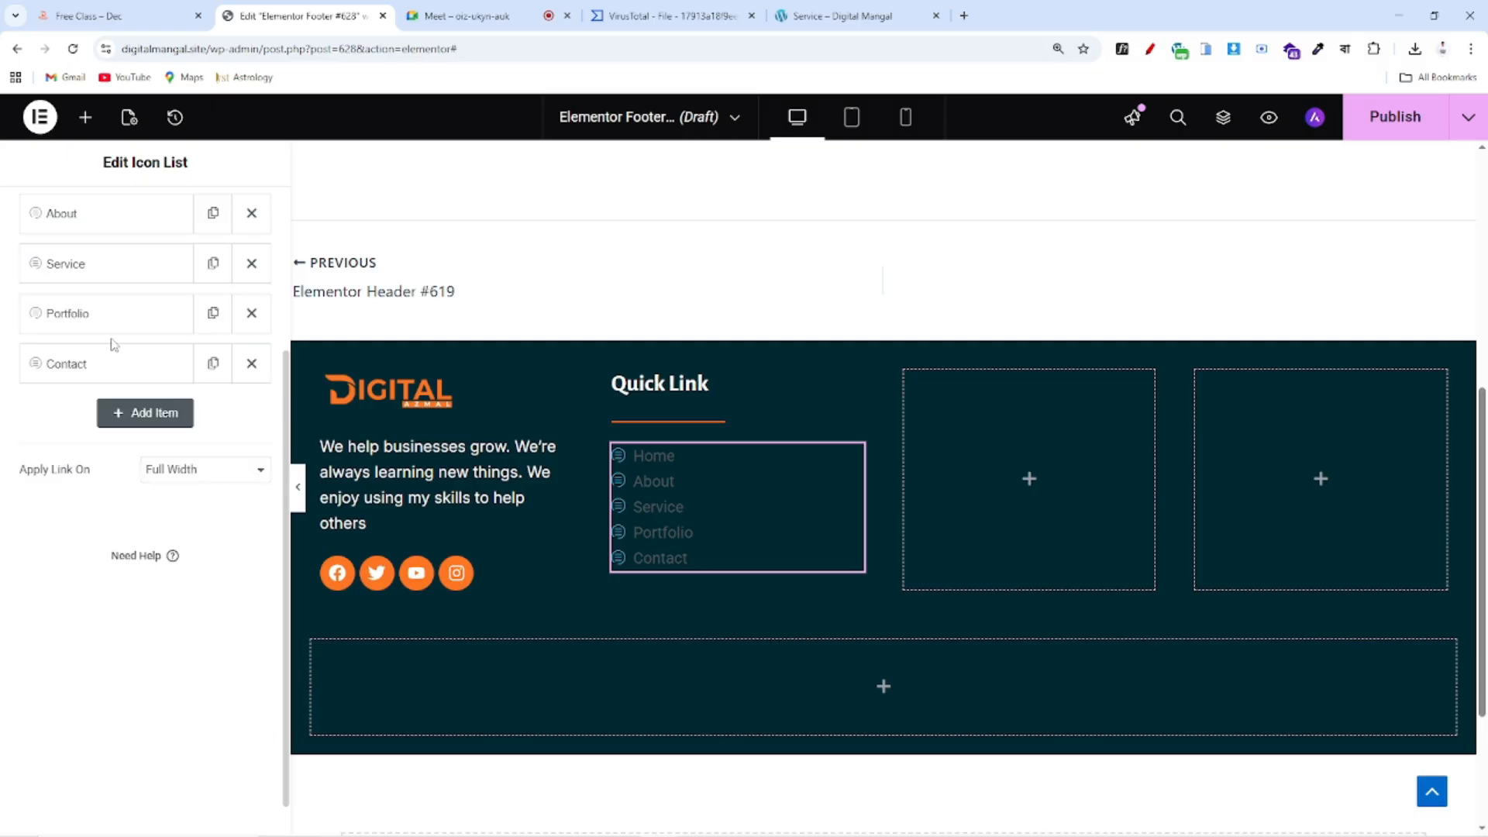
Link the Portfolio item to the /project/ page and rename it 'Project'
{"action": "left_click", "coordinate": [81, 318]}
{"action": "left_click", "coordinate": [849, 19]}
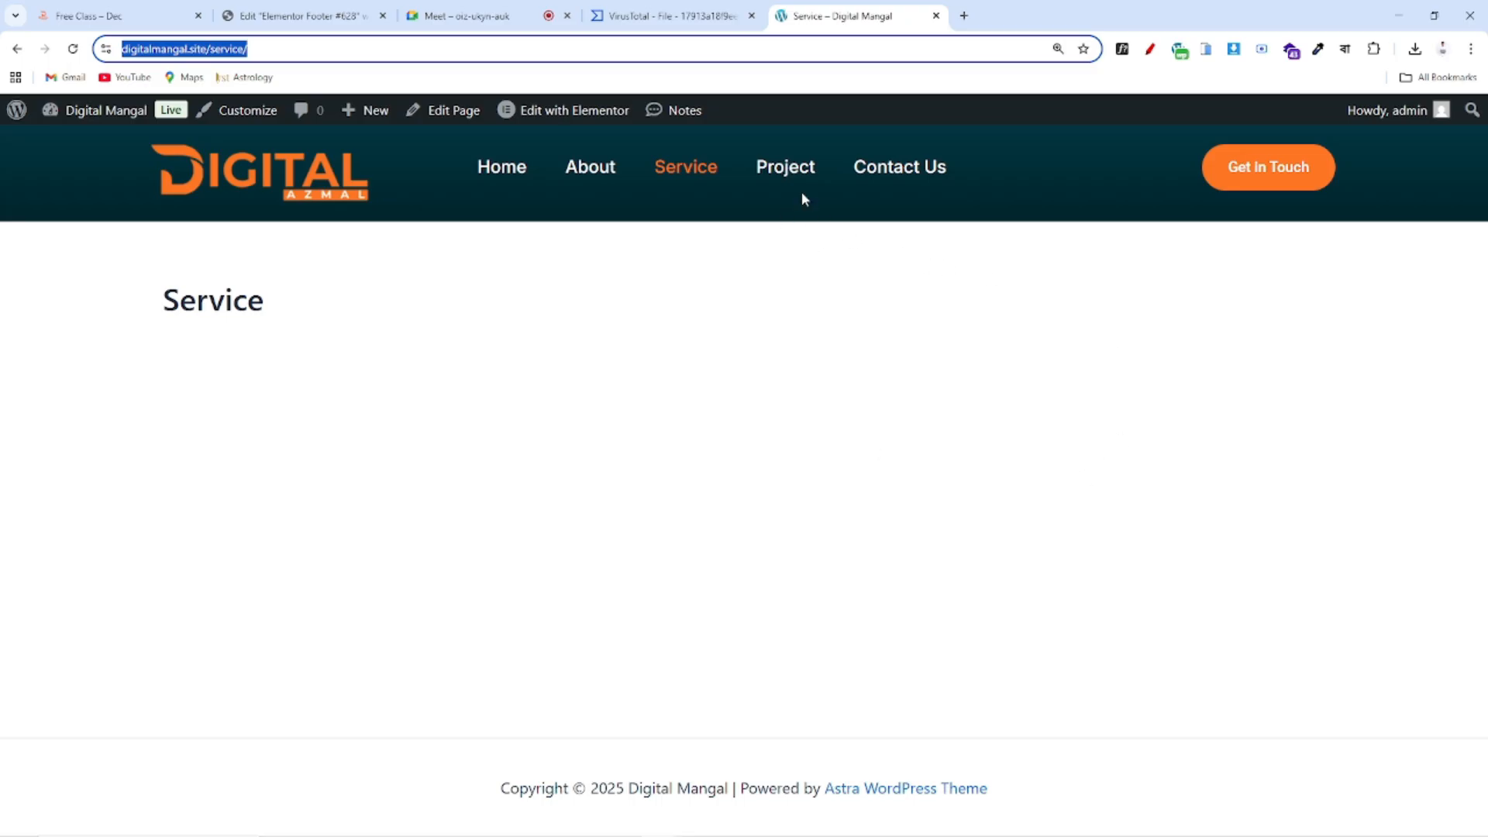
{"action": "left_click", "coordinate": [795, 177]}
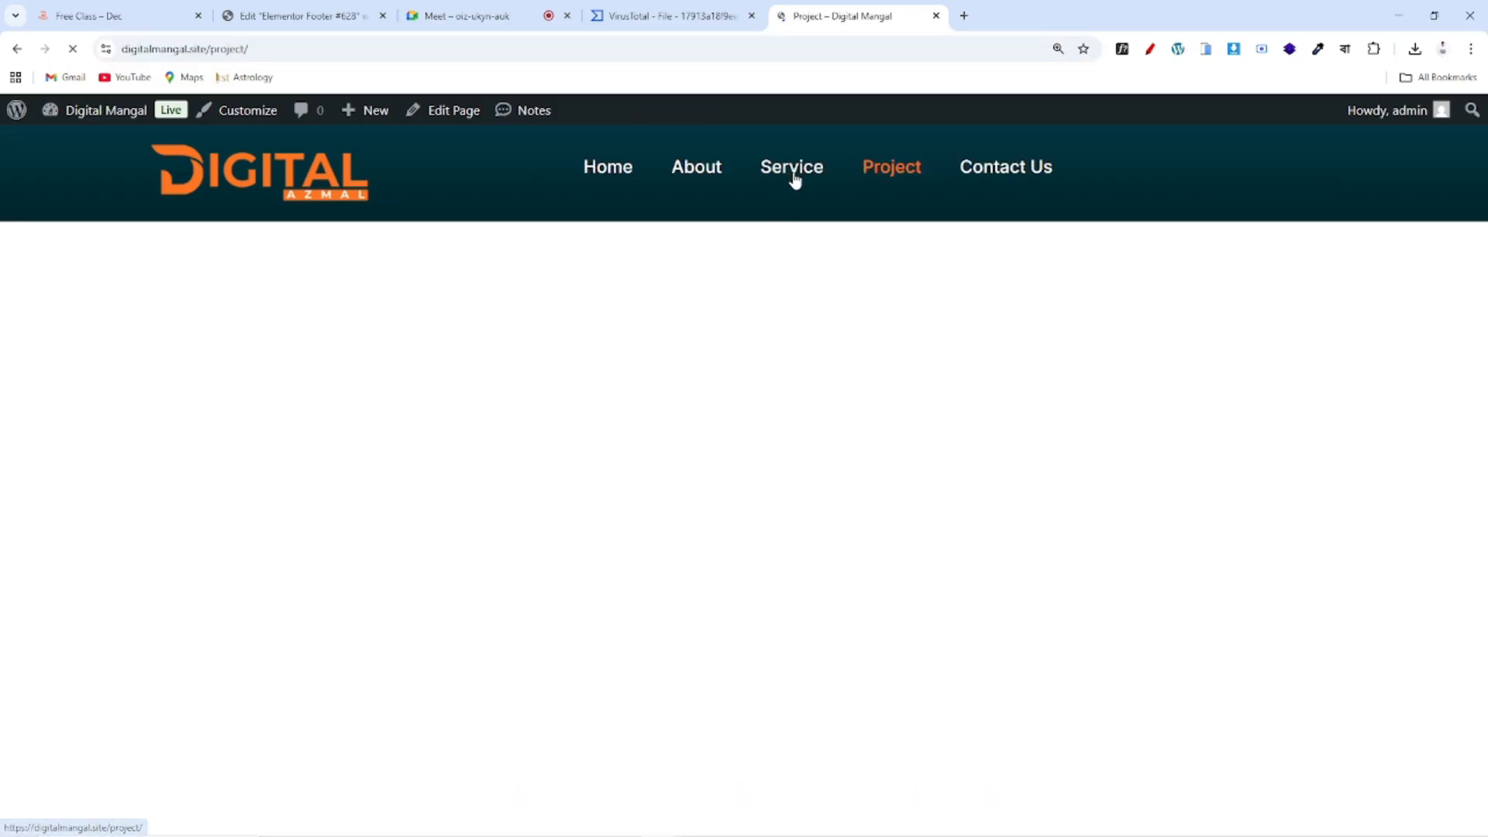
{"action": "left_click_drag", "start_coordinate": [267, 51], "coordinate": [21, 62]}
{"action": "key", "text": "ctrl+c"}
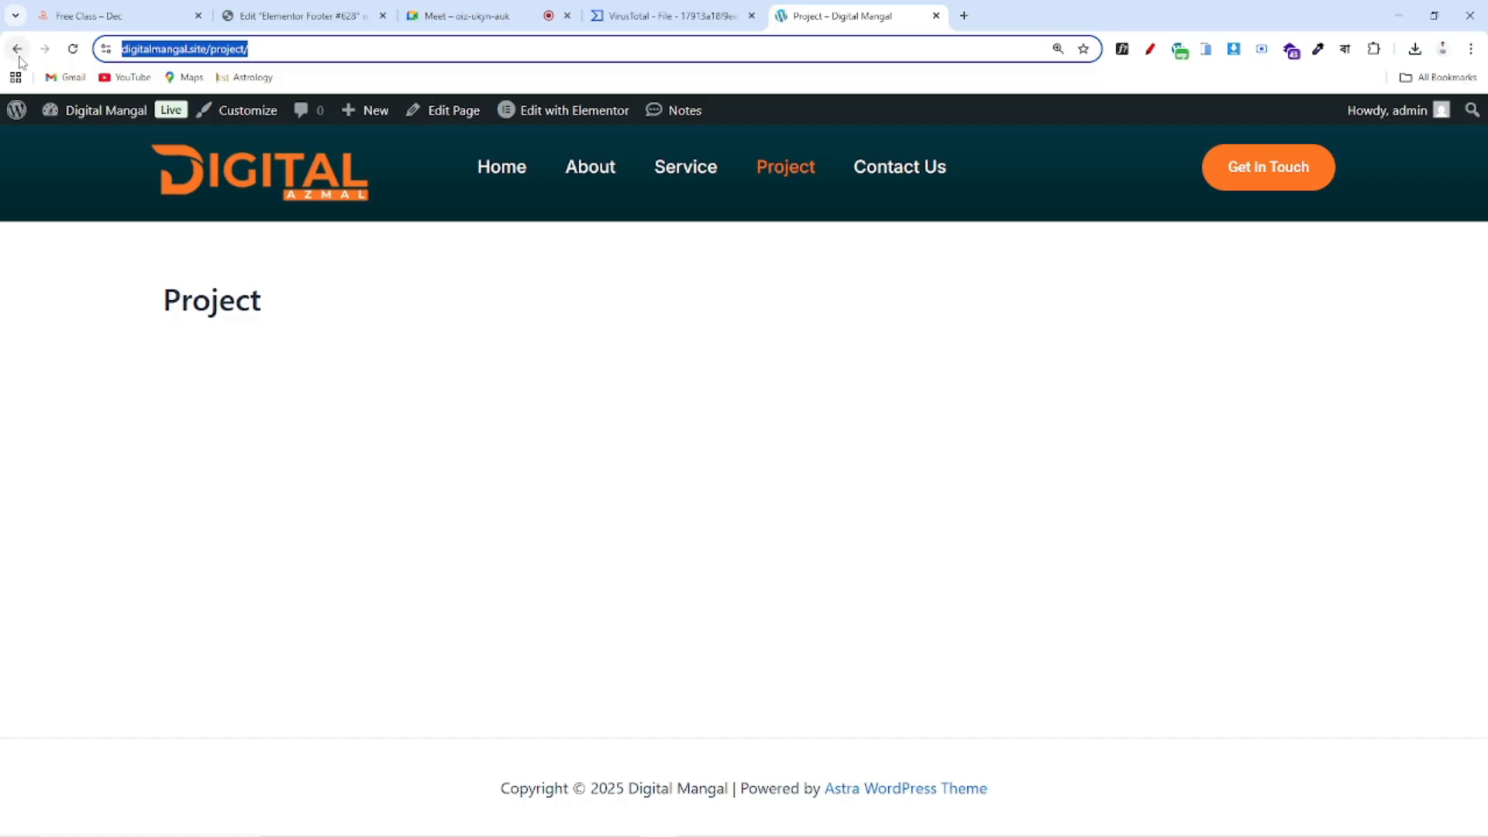
{"action": "left_click", "coordinate": [337, 9]}
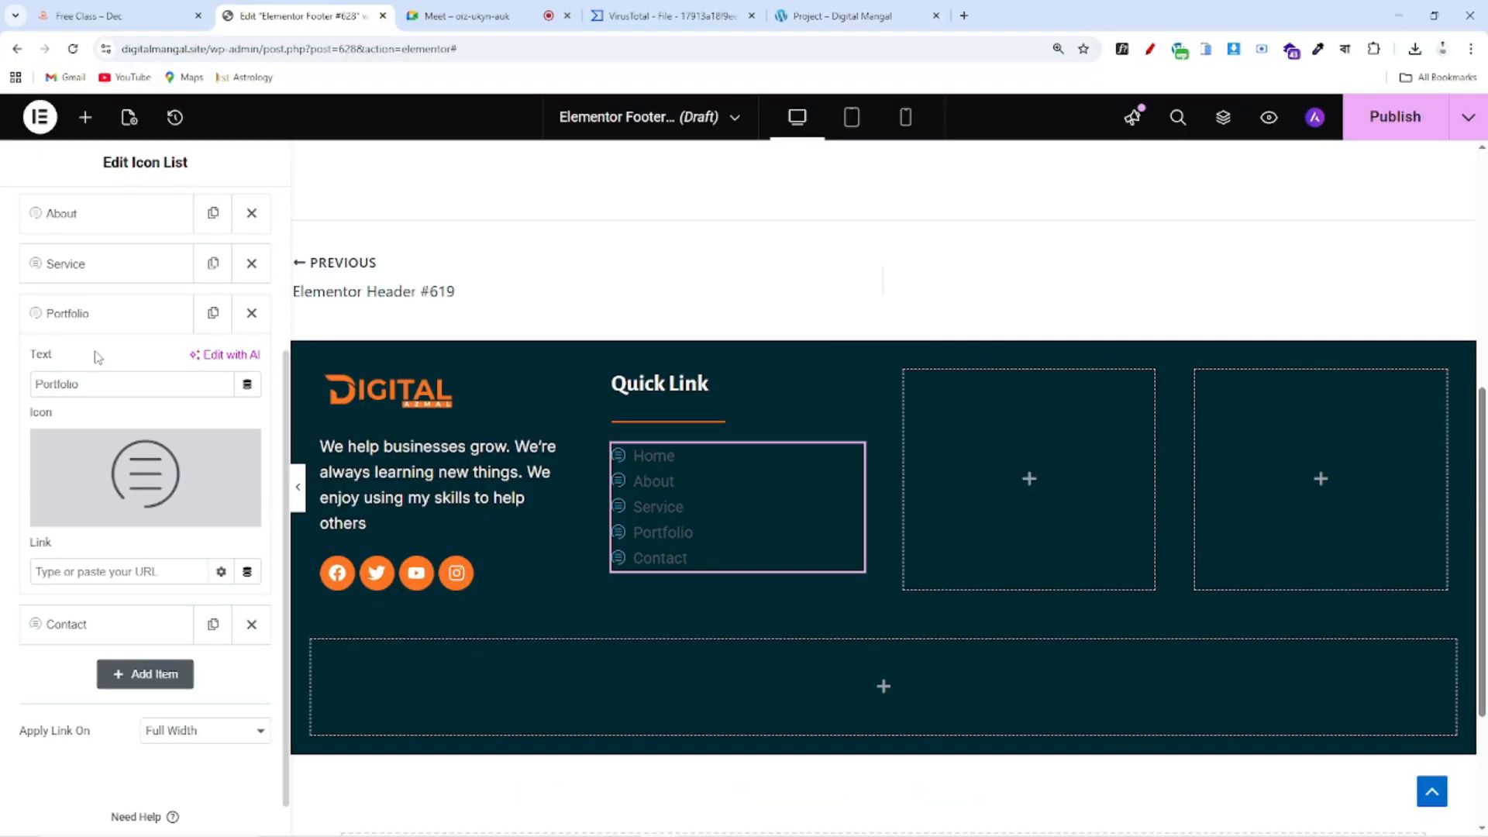
{"action": "left_click", "coordinate": [107, 580]}
{"action": "key", "text": "ctrl+v"}
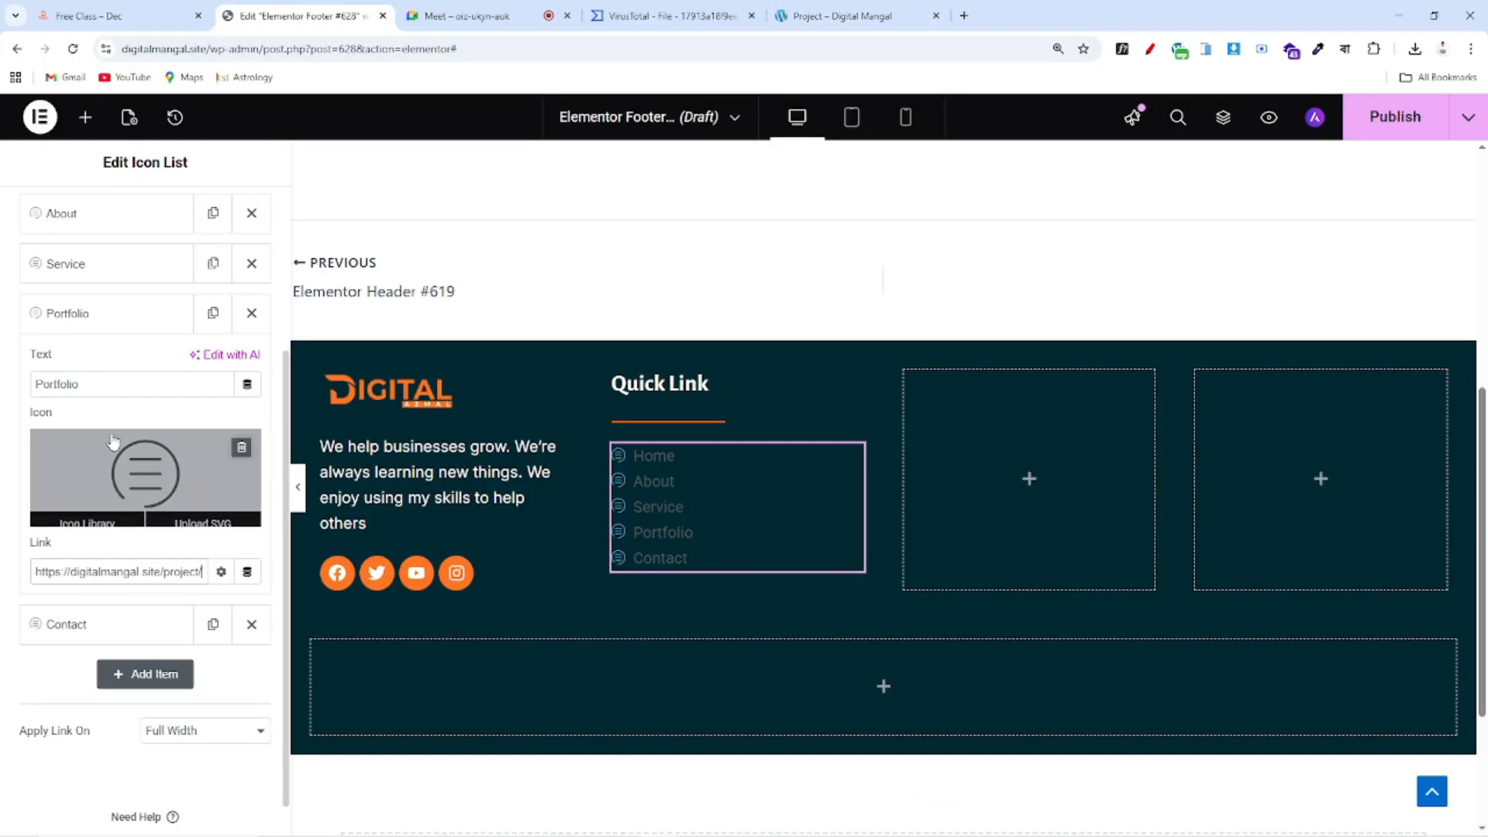
{"action": "left_click_drag", "start_coordinate": [110, 383], "coordinate": [4, 388]}
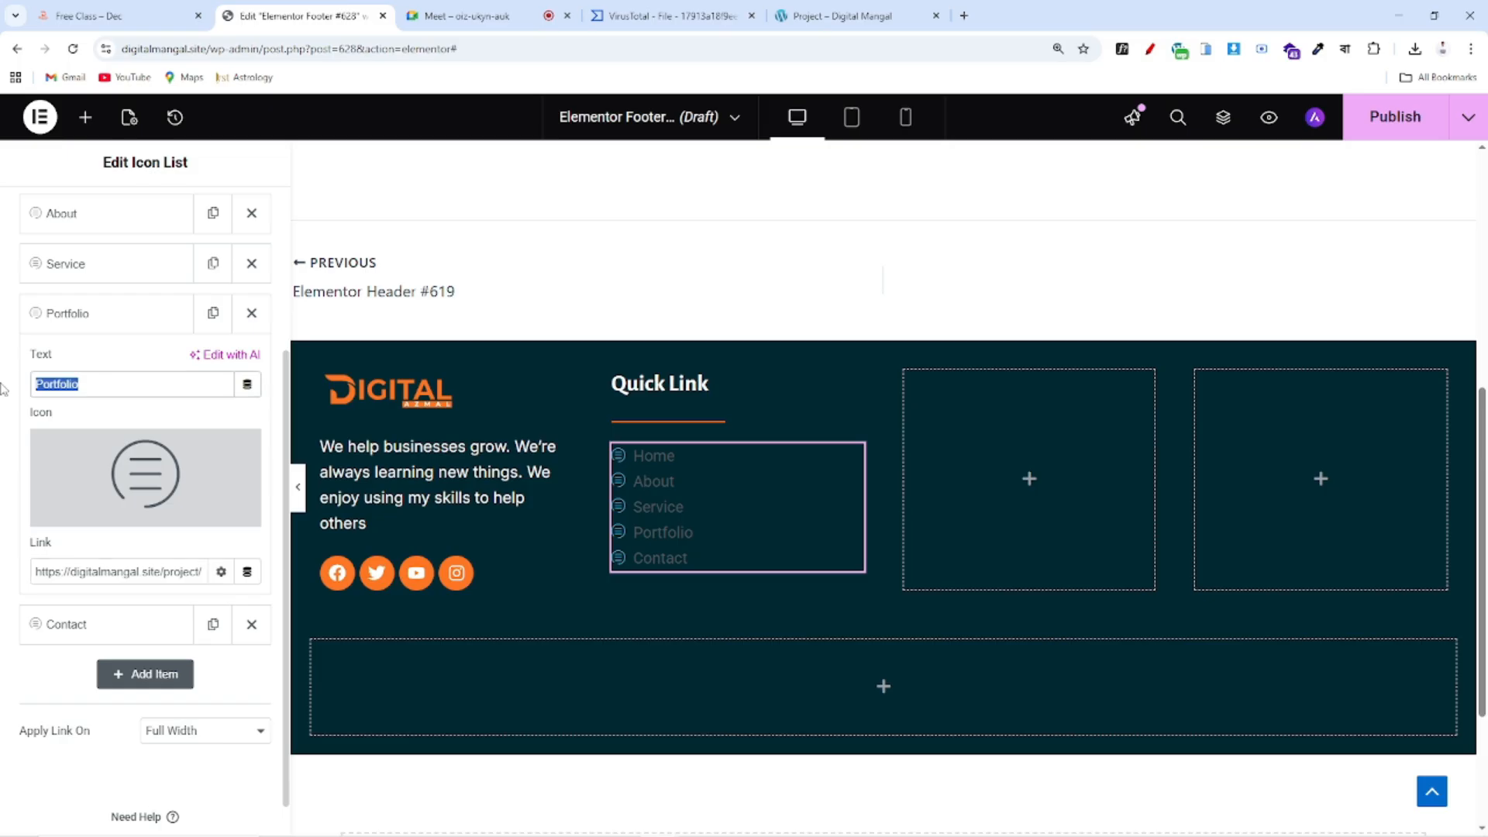
{"action": "type", "text": "Project"}
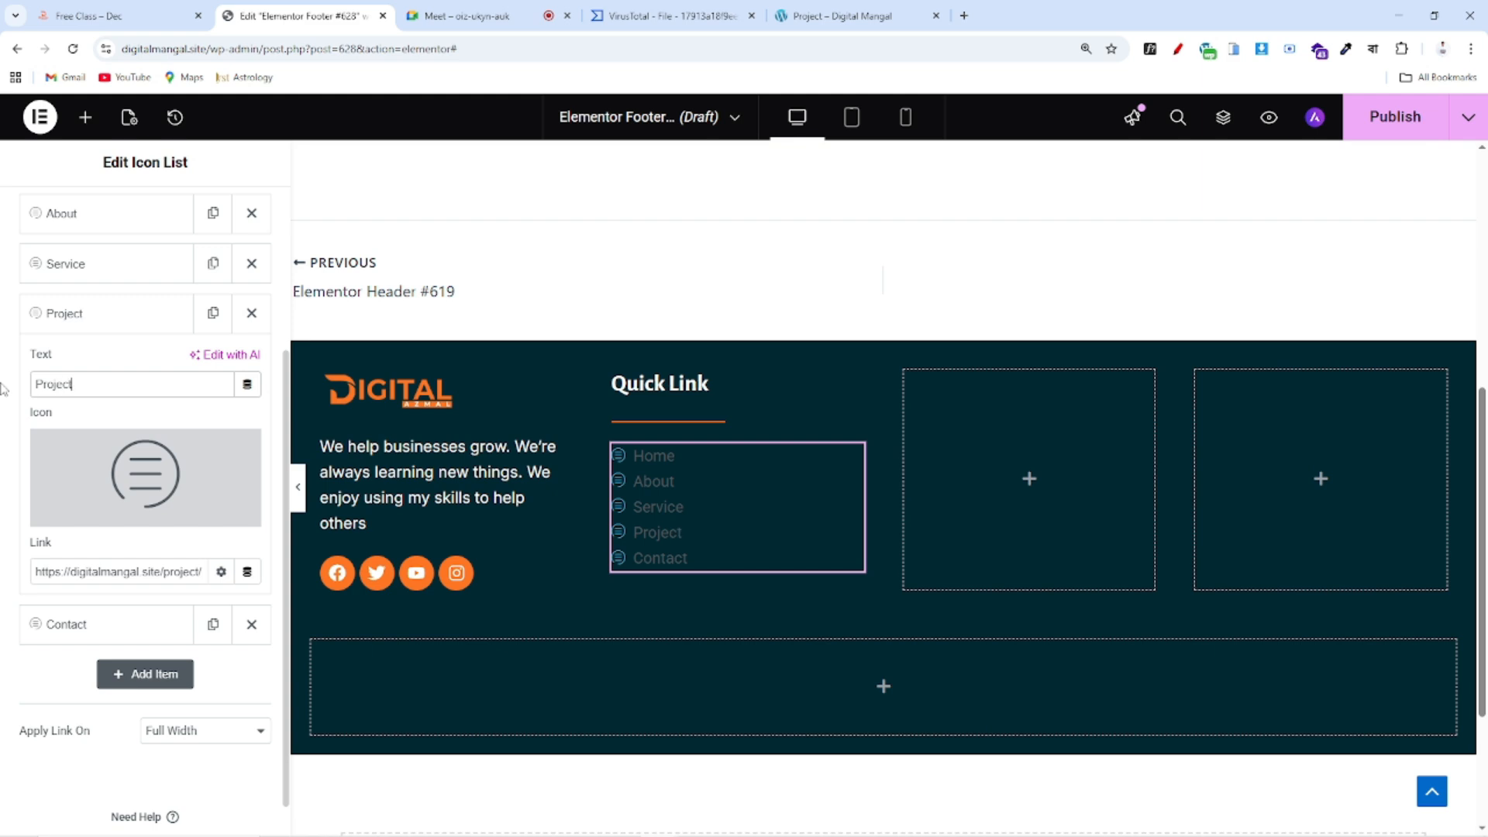
{"action": "left_click", "coordinate": [73, 303]}
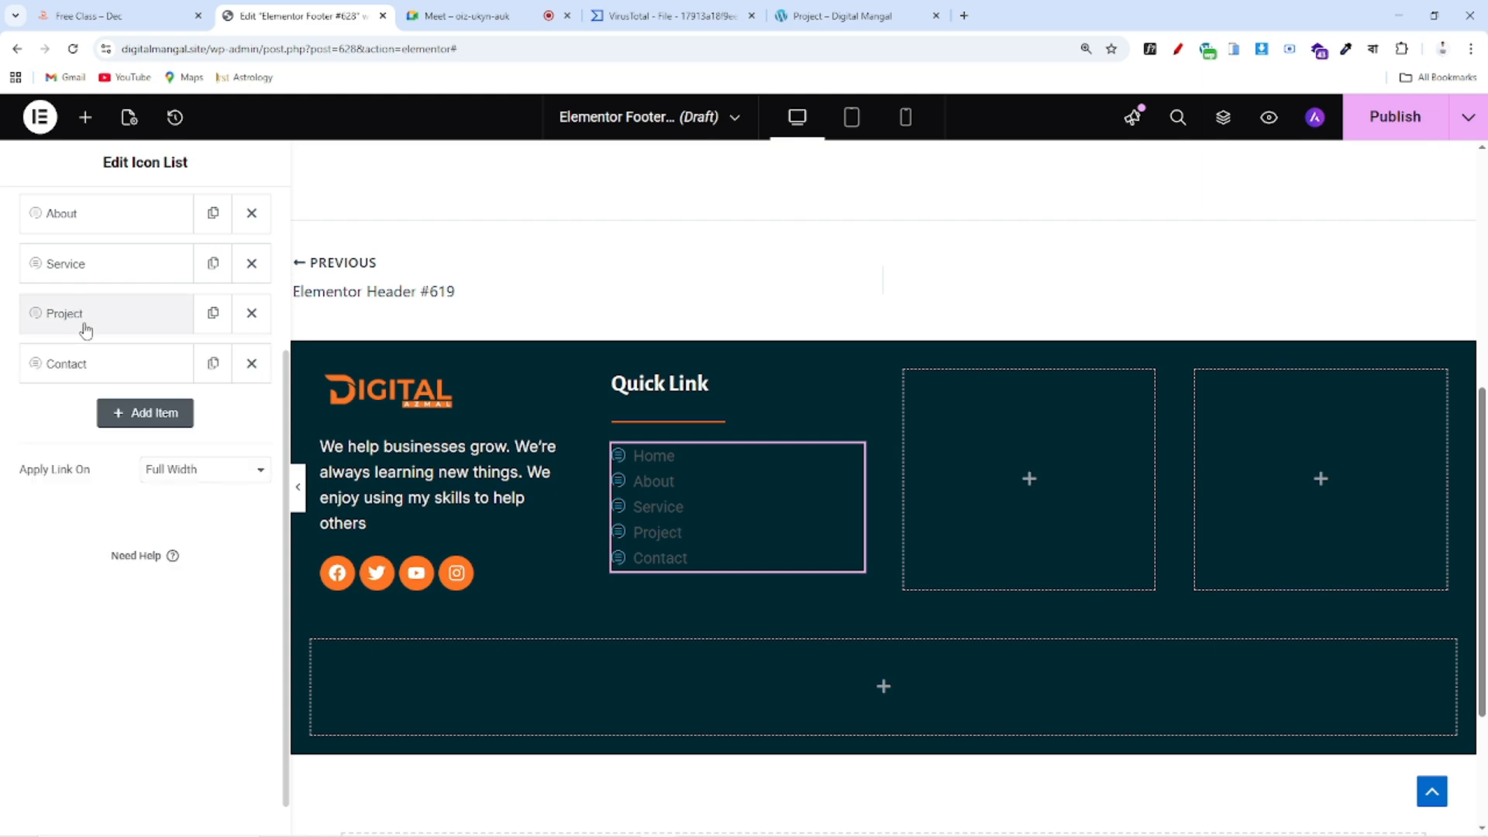
Link the Contact item to the live site's Contact Us page URL
{"action": "left_click", "coordinate": [101, 364]}
{"action": "left_click", "coordinate": [852, 15]}
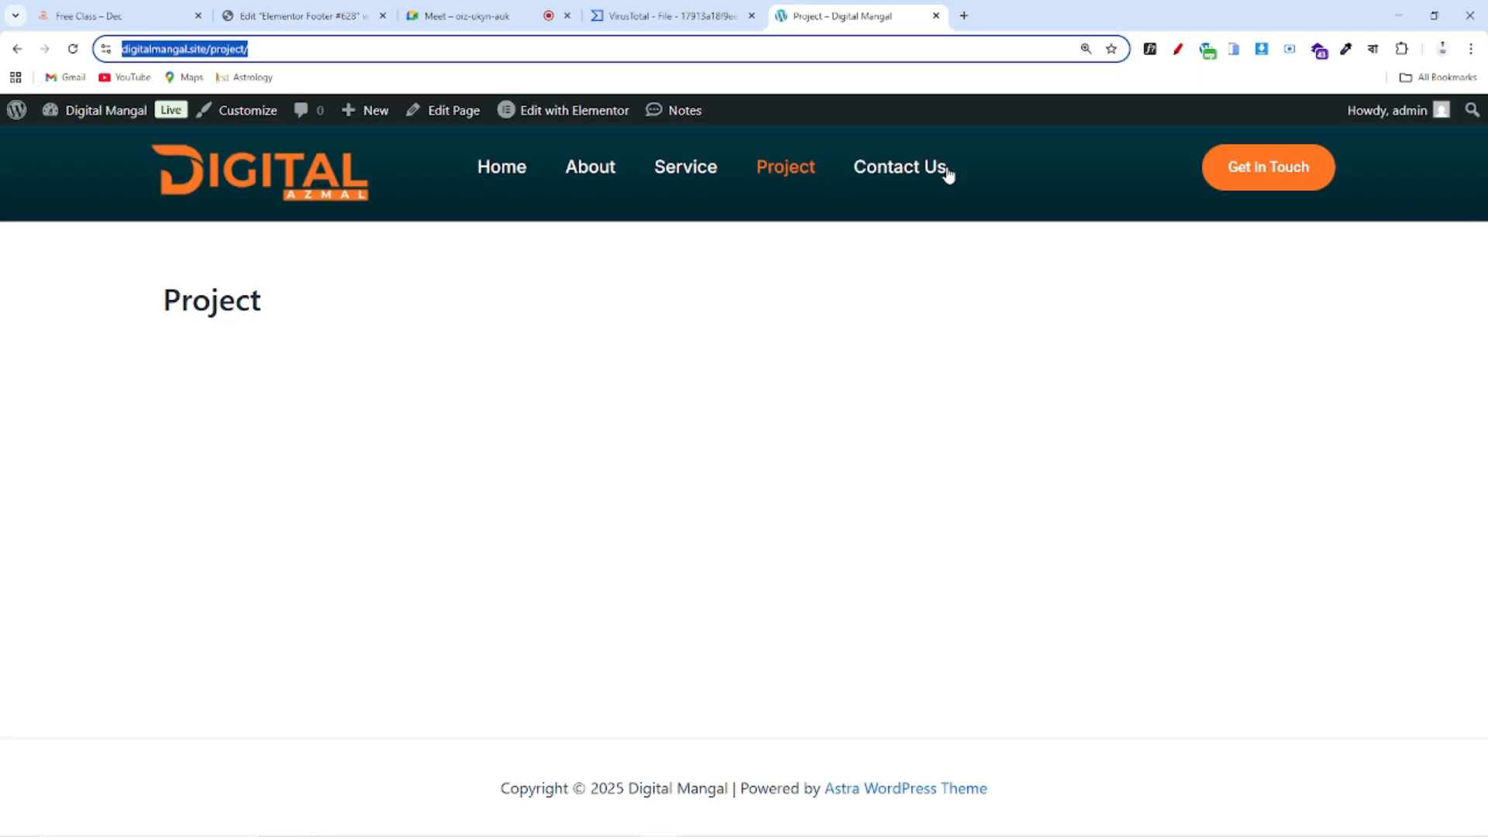
{"action": "key", "text": "Return"}
{"action": "left_click_drag", "start_coordinate": [275, 49], "coordinate": [106, 54]}
{"action": "key", "text": "ctrl+c"}
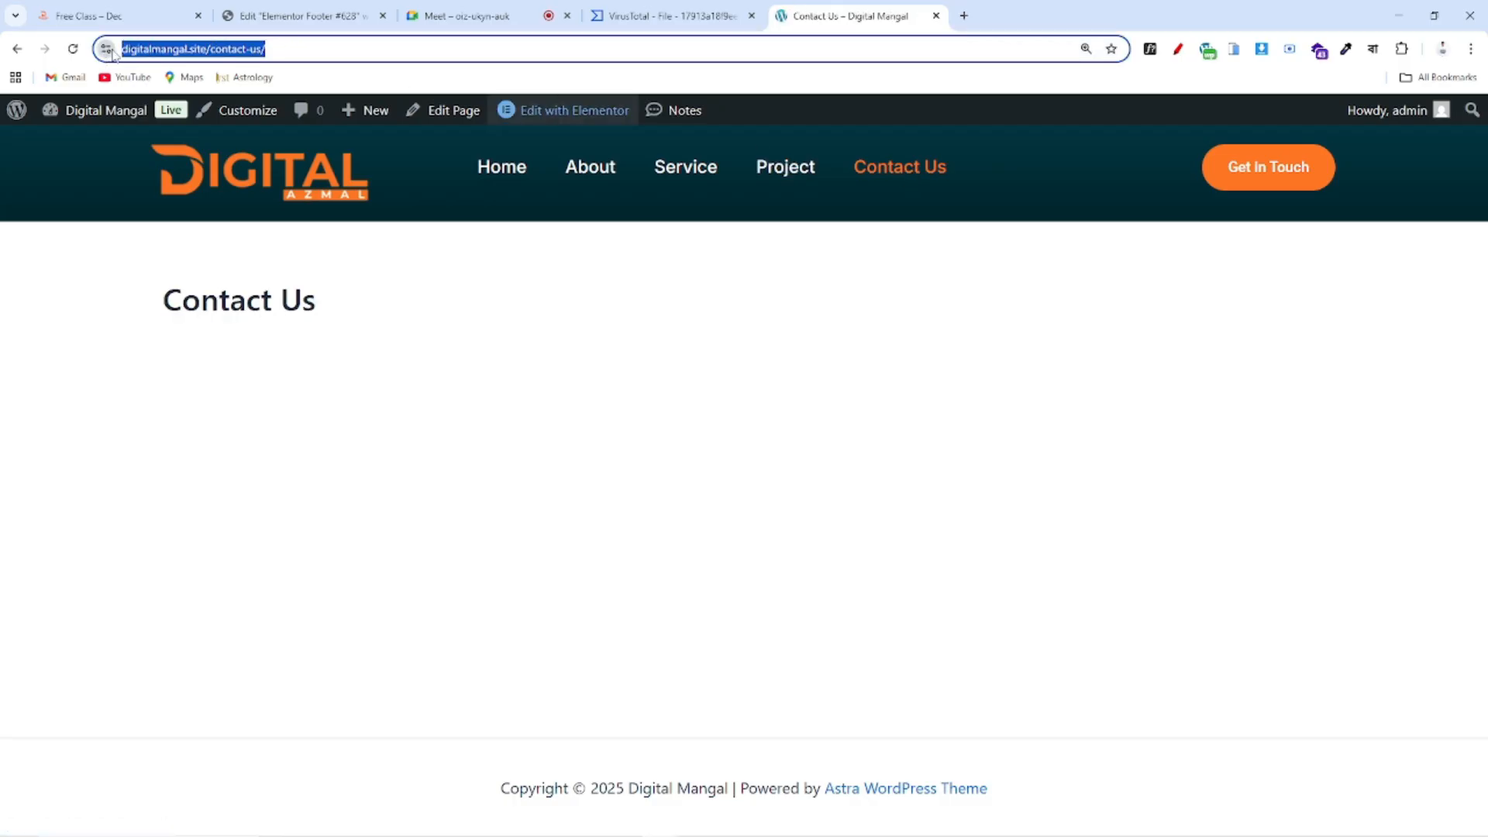
{"action": "left_click", "coordinate": [294, 15]}
{"action": "left_click", "coordinate": [107, 621]}
{"action": "key", "text": "ctrl+v"}
{"action": "left_click", "coordinate": [118, 380]}
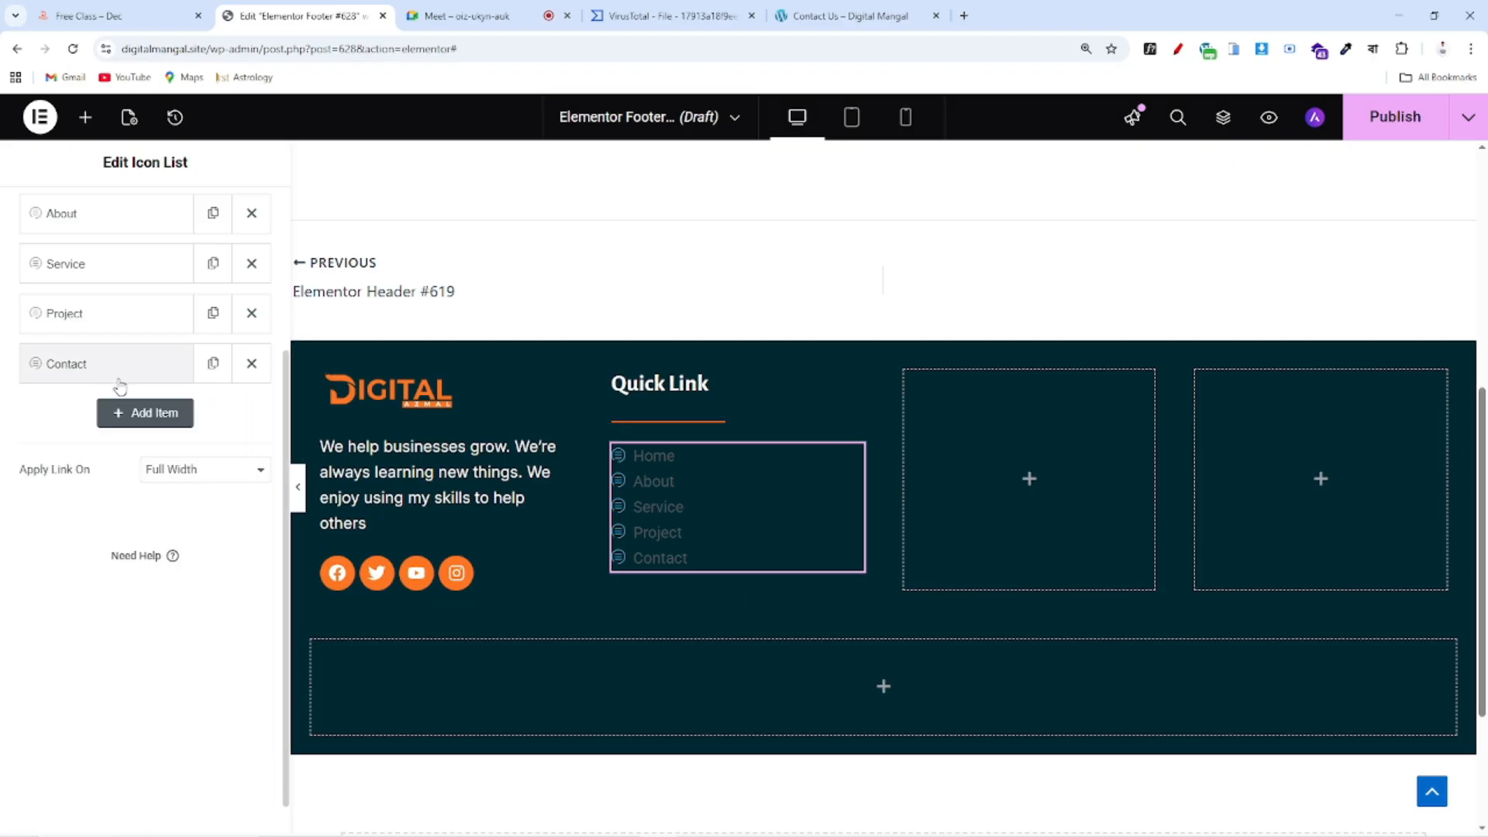
{"action": "scroll", "coordinate": [116, 380], "scroll_direction": "up", "scroll_amount": 3}
Color the list icons with global Color 3 (orange) and shrink them to size 12
{"action": "left_click", "coordinate": [140, 216]}
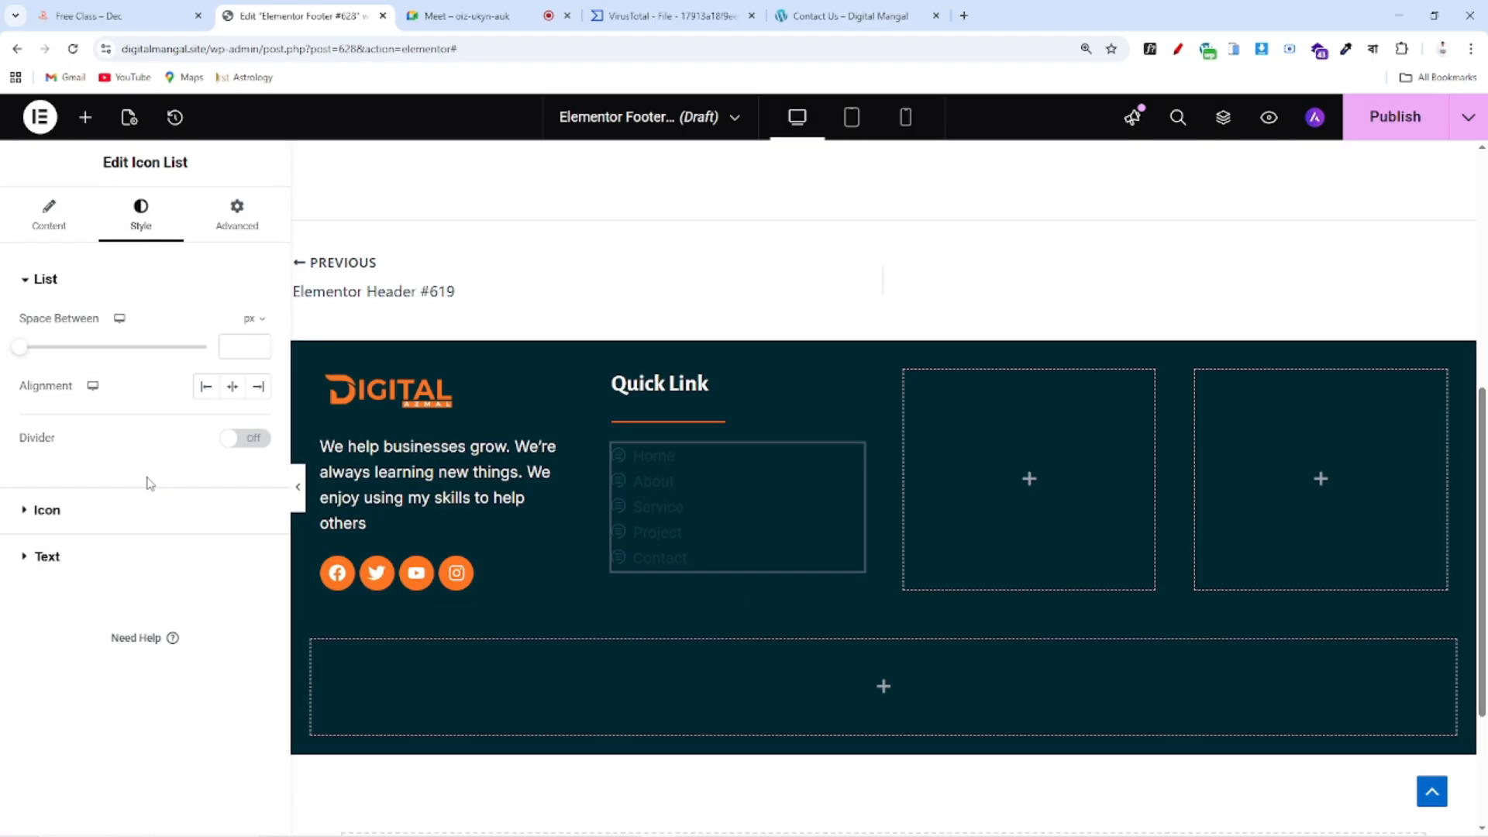
{"action": "left_click", "coordinate": [92, 512]}
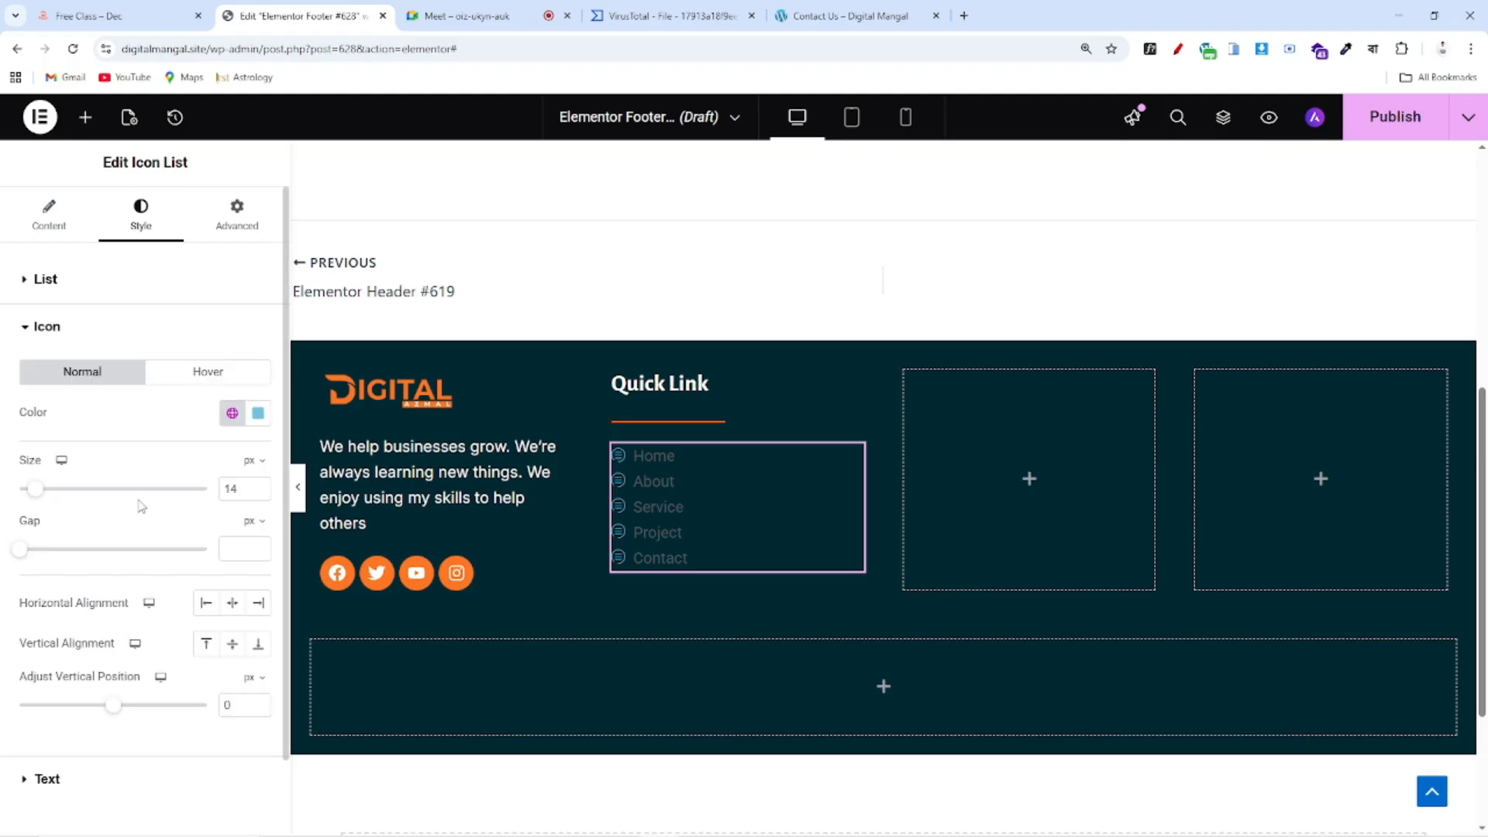
{"action": "left_click", "coordinate": [258, 412]}
{"action": "left_click", "coordinate": [232, 413]}
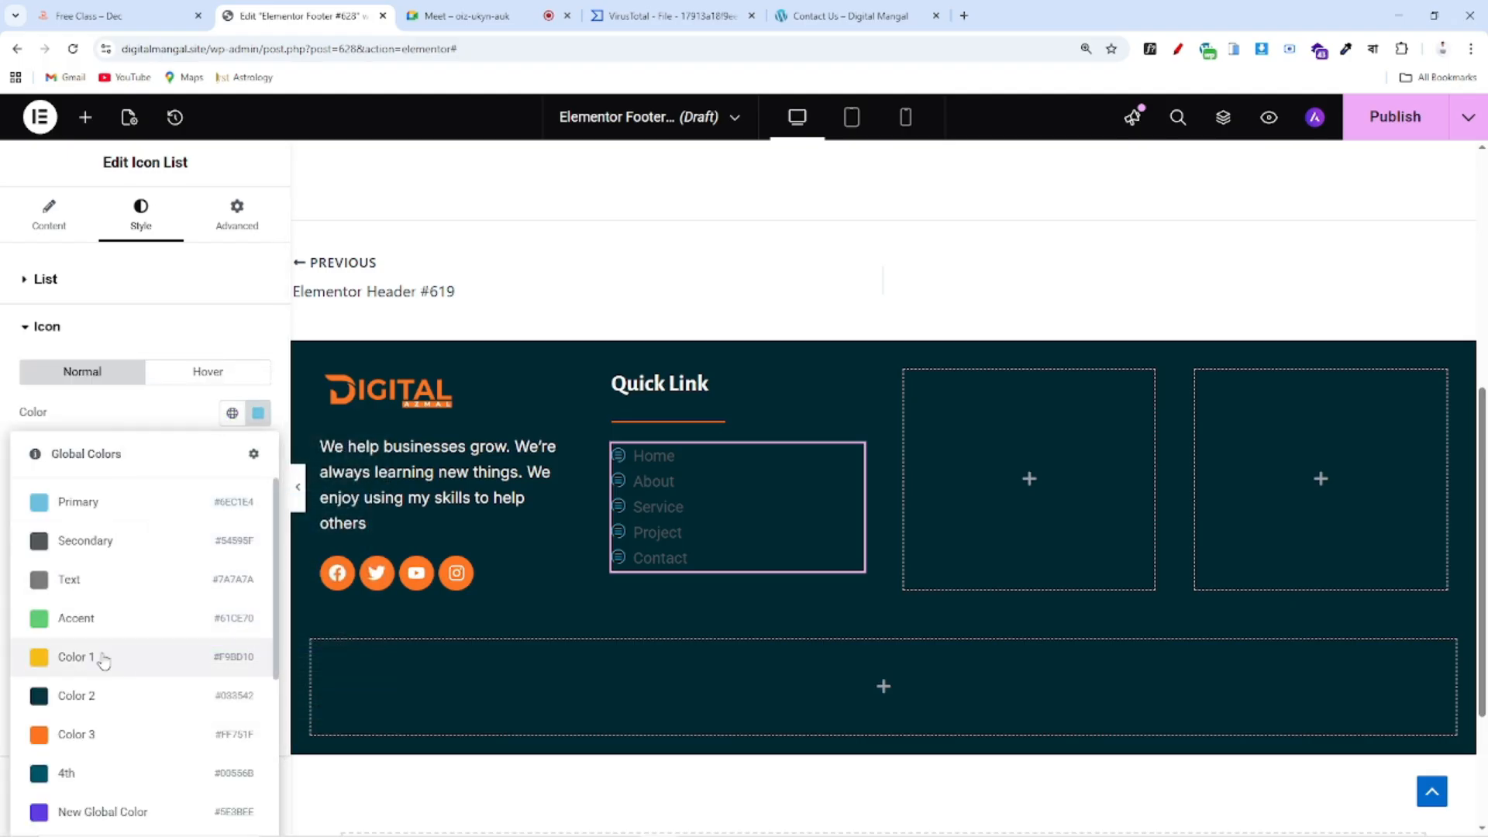
{"action": "left_click", "coordinate": [80, 729]}
{"action": "left_click_drag", "start_coordinate": [45, 498], "coordinate": [32, 500]}
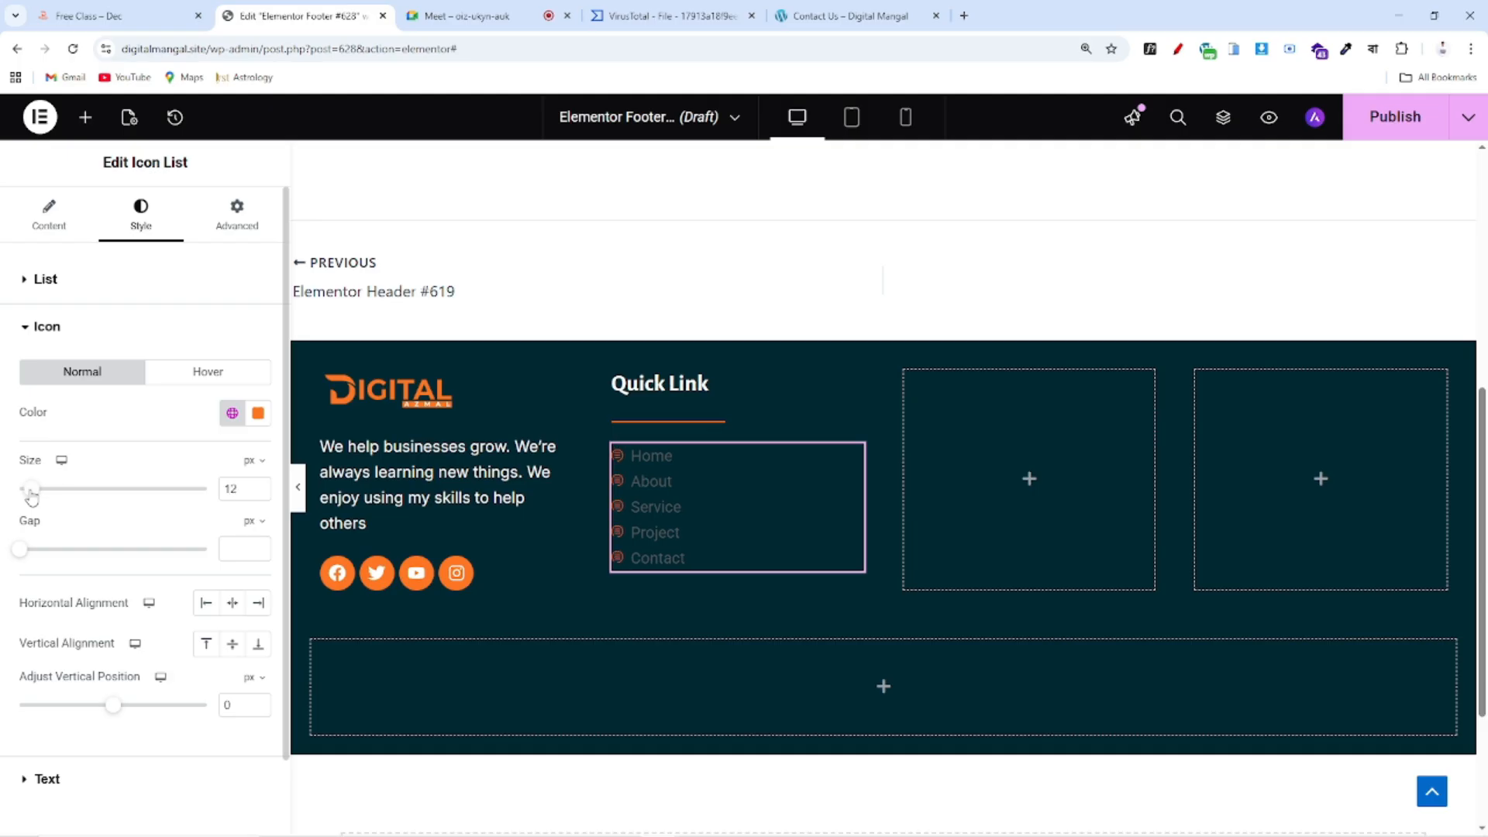
{"action": "scroll", "coordinate": [101, 332], "scroll_direction": "down", "scroll_amount": 1}
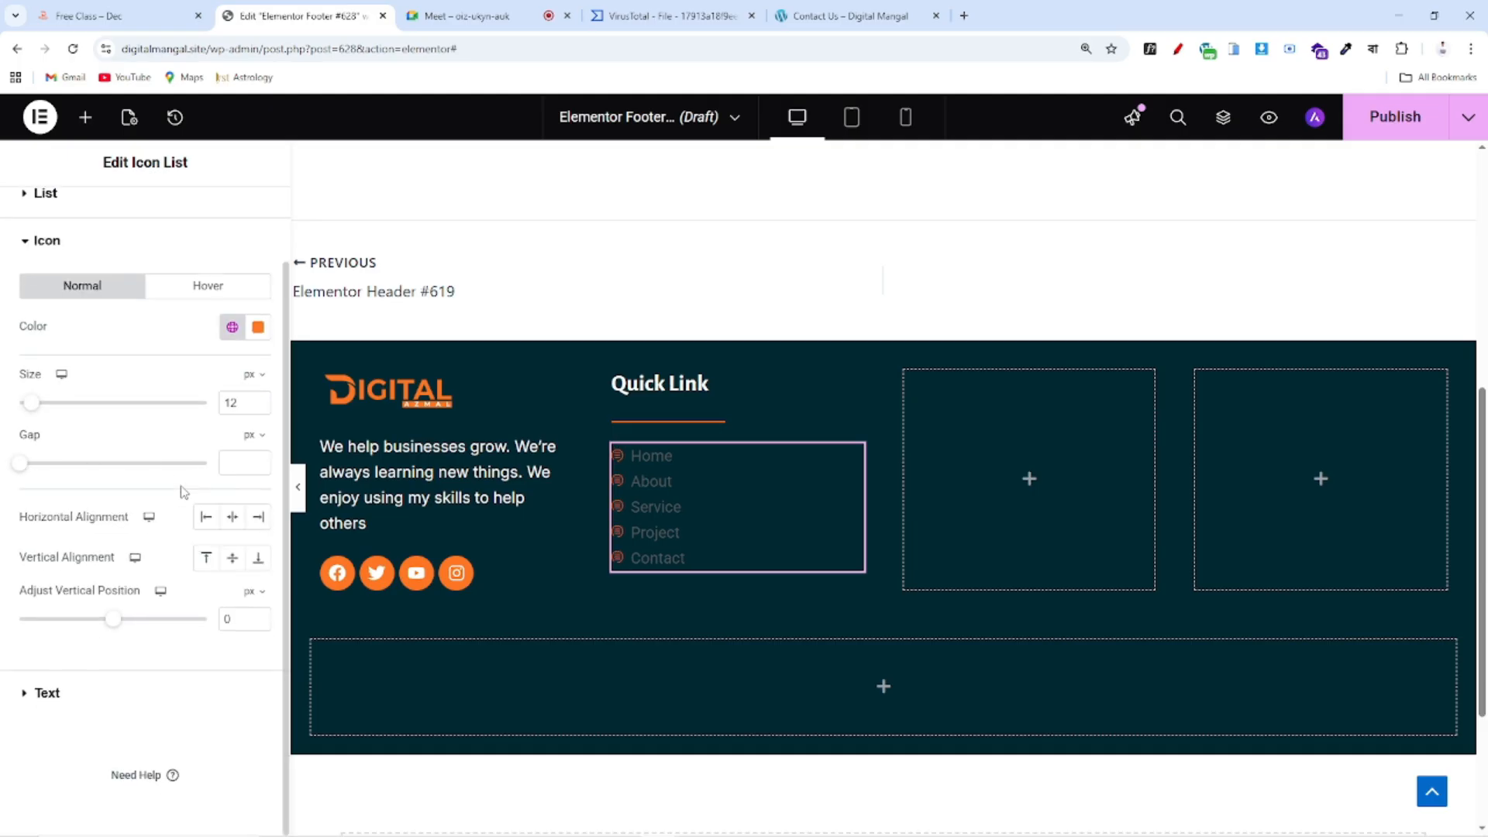
Set the list text typography to Inter size 14 with white color
{"action": "left_click", "coordinate": [87, 703]}
{"action": "left_click", "coordinate": [258, 419]}
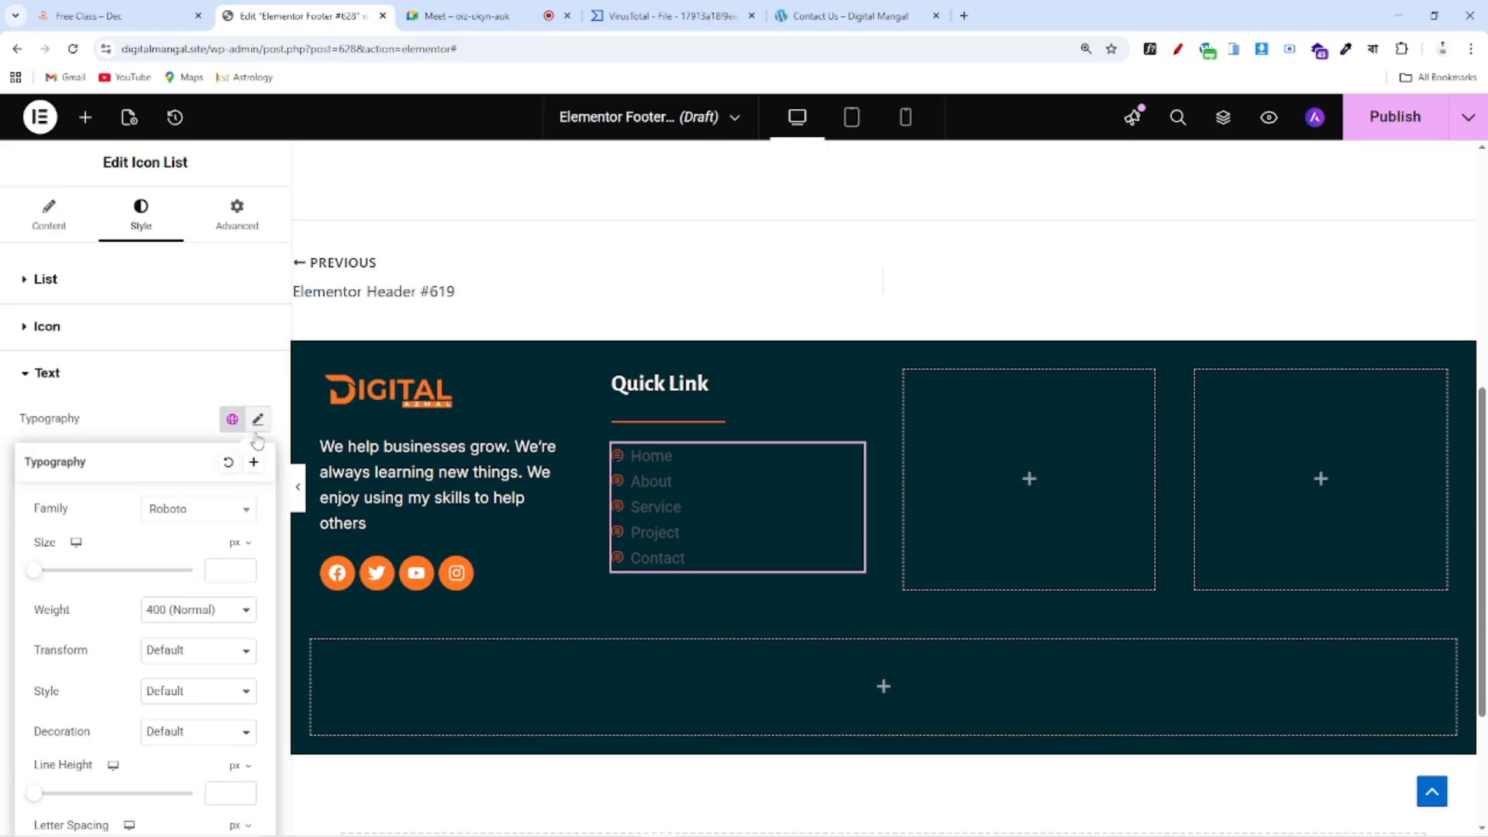
{"action": "type", "text": "14"}
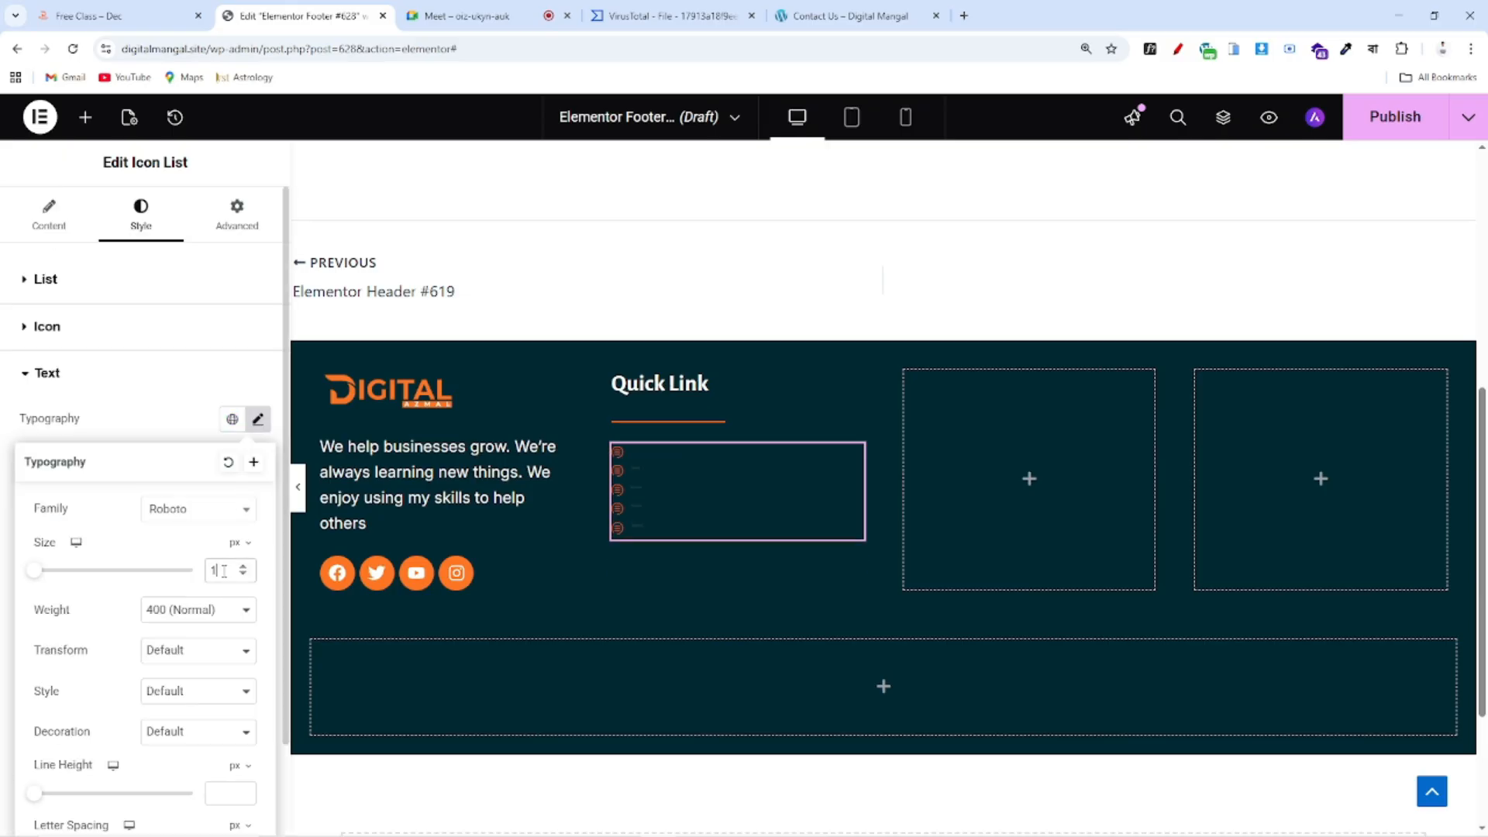
{"action": "left_click", "coordinate": [176, 511]}
{"action": "type", "text": "inter"}
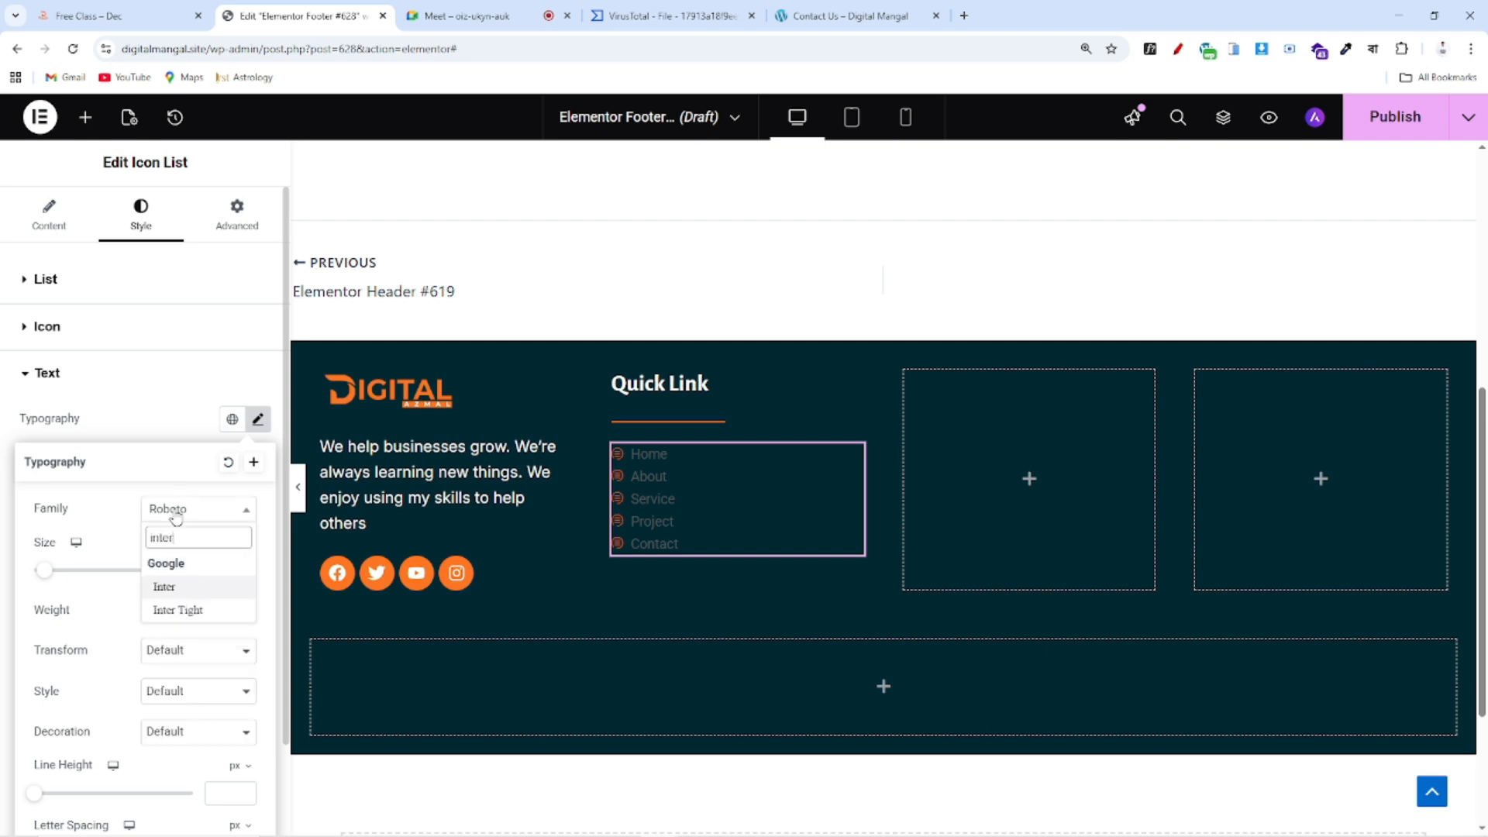
{"action": "left_click", "coordinate": [195, 586]}
{"action": "left_click", "coordinate": [196, 418]}
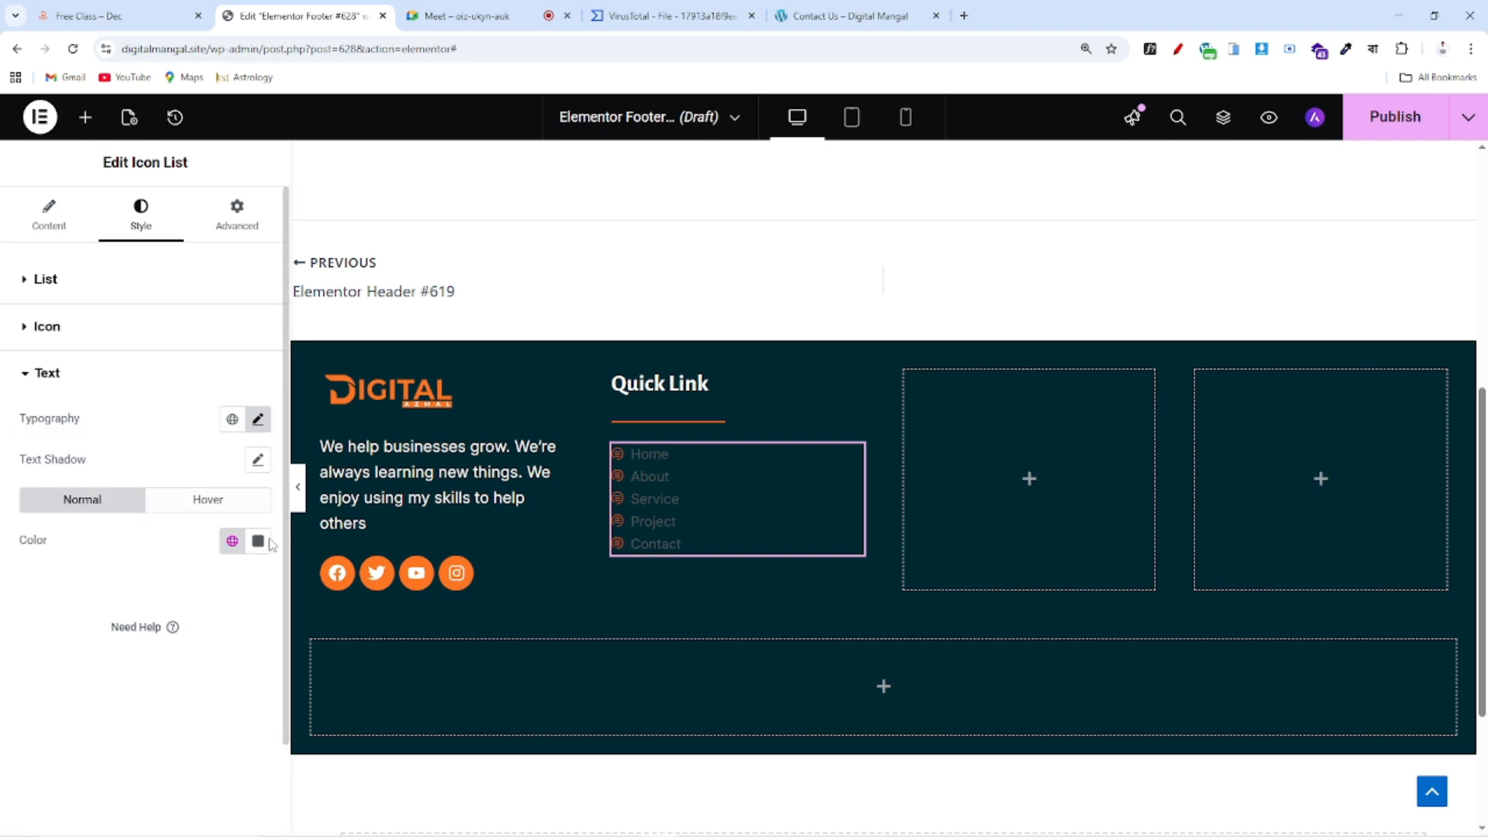
{"action": "left_click", "coordinate": [258, 541]}
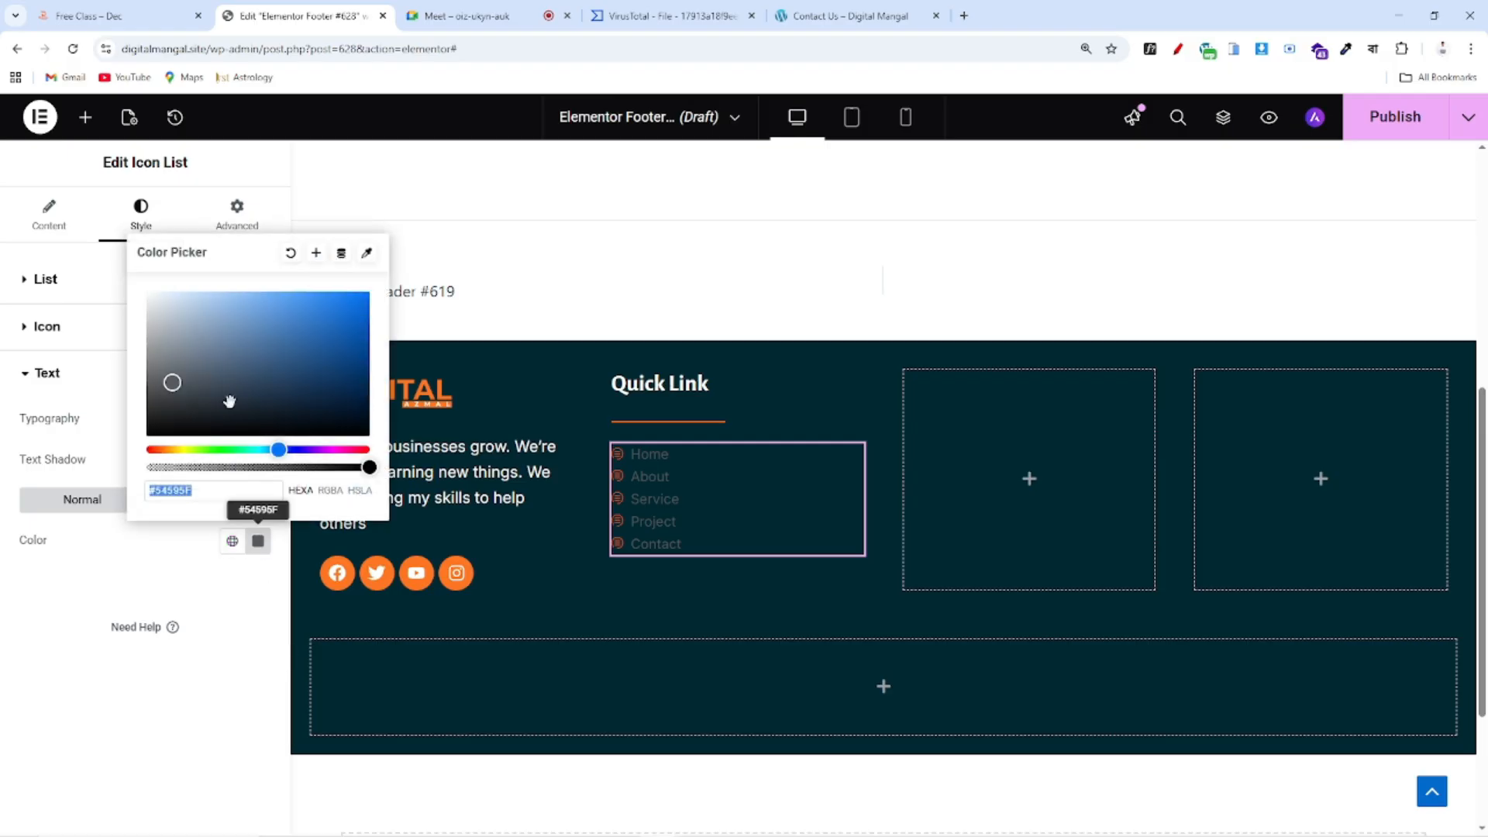
{"action": "left_click", "coordinate": [47, 632]}
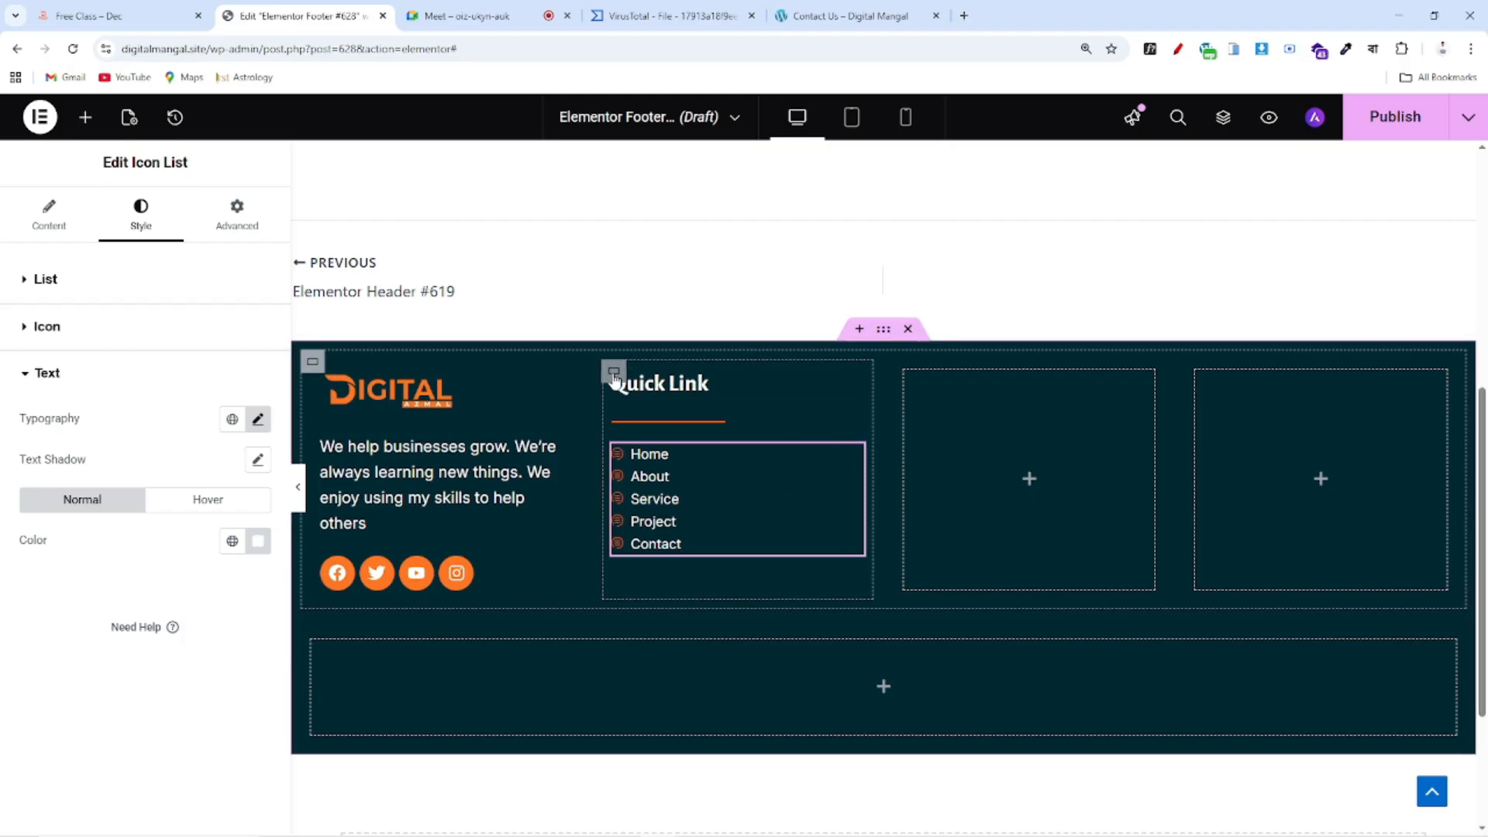
Duplicate the Quick Link column and delete the empty right-hand column
{"action": "right_click", "coordinate": [640, 396]}
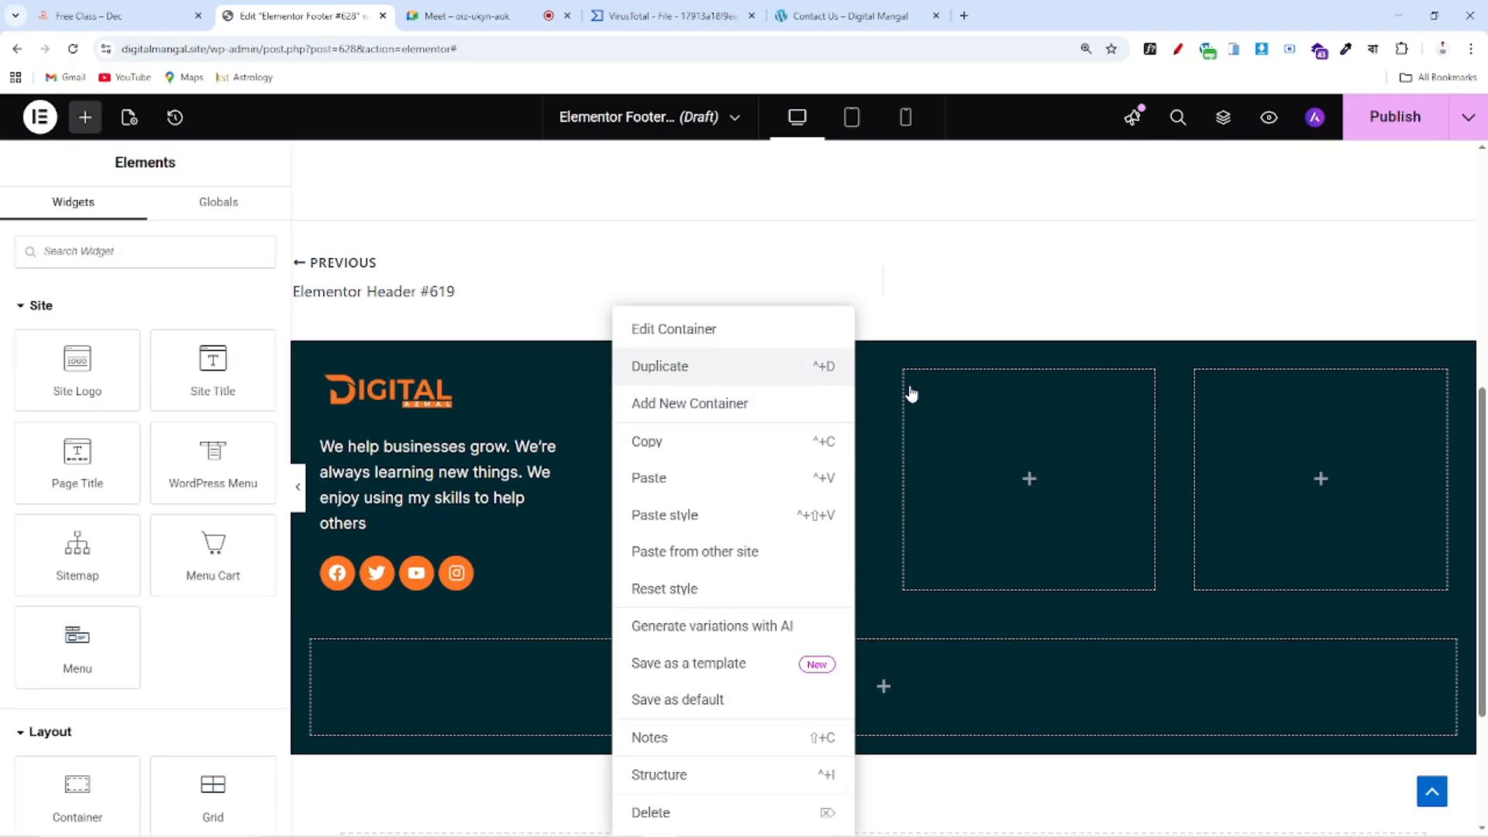
{"action": "left_click", "coordinate": [666, 367]}
{"action": "right_click", "coordinate": [1026, 380]}
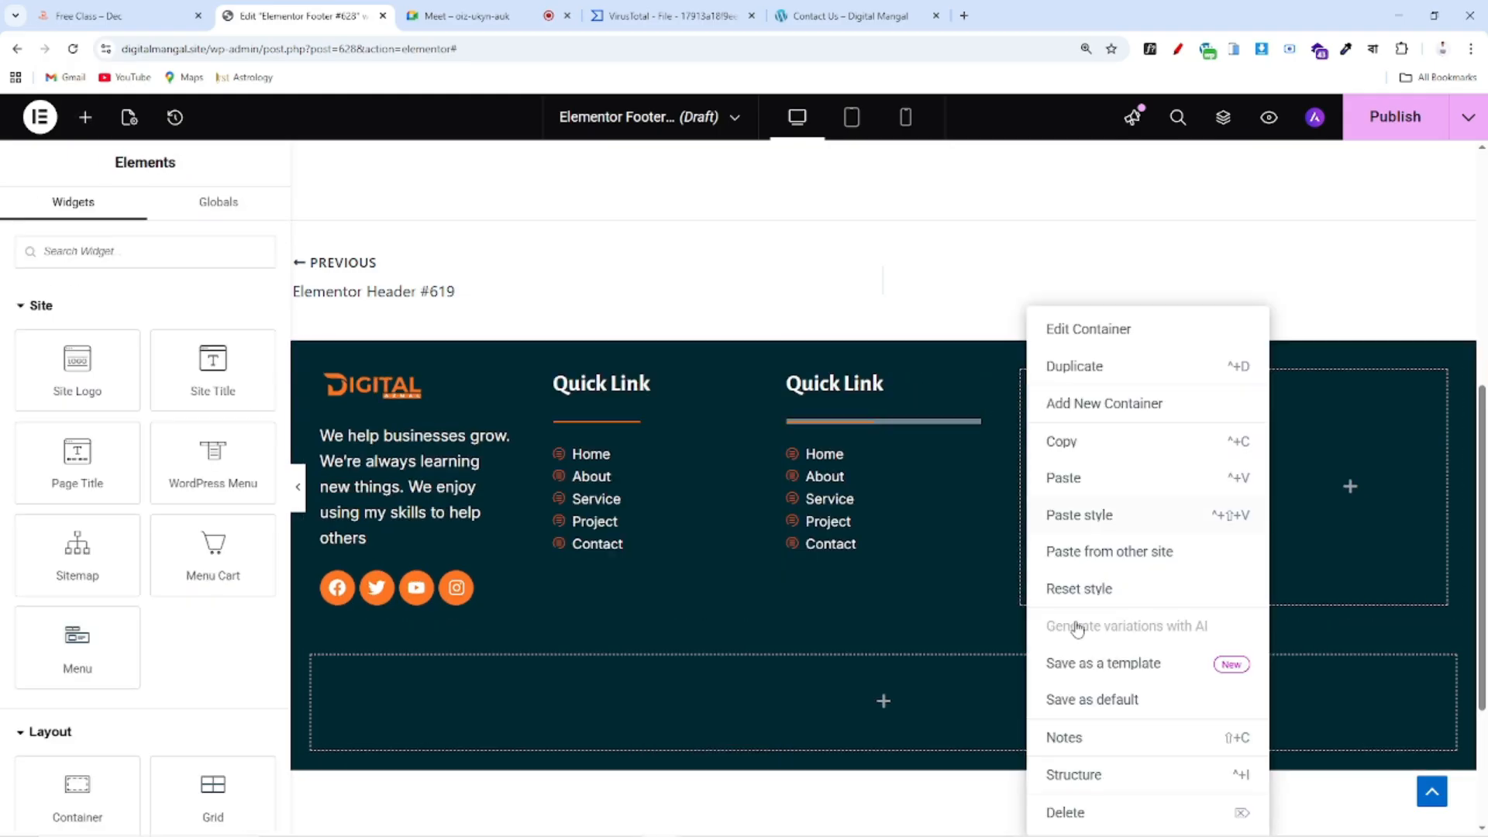
{"action": "left_click", "coordinate": [1071, 812]}
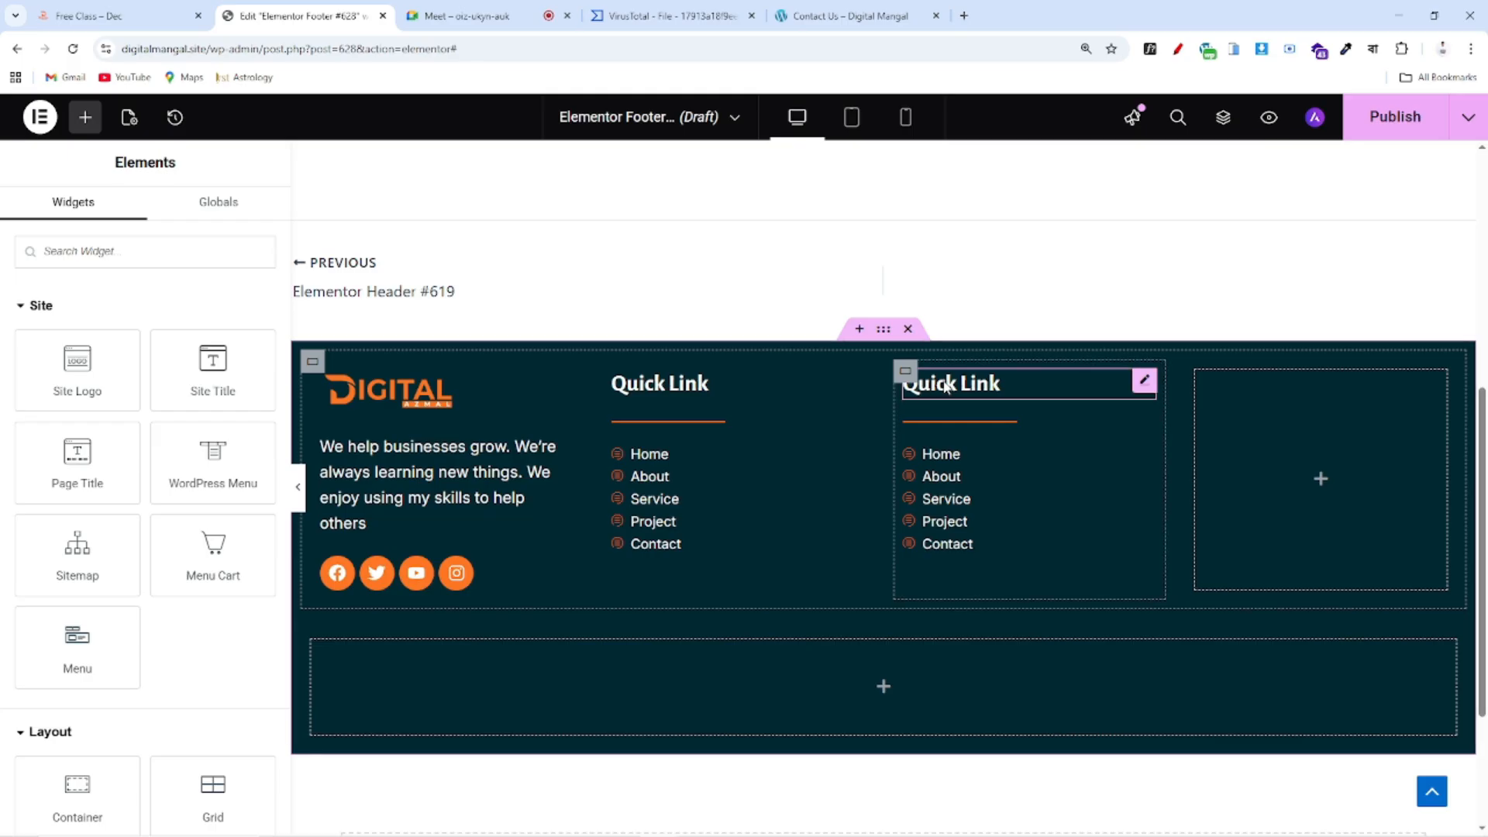
Change the duplicated column's heading title to 'Contact'
{"action": "left_click", "coordinate": [946, 387]}
{"action": "left_click_drag", "start_coordinate": [80, 349], "coordinate": [8, 352]}
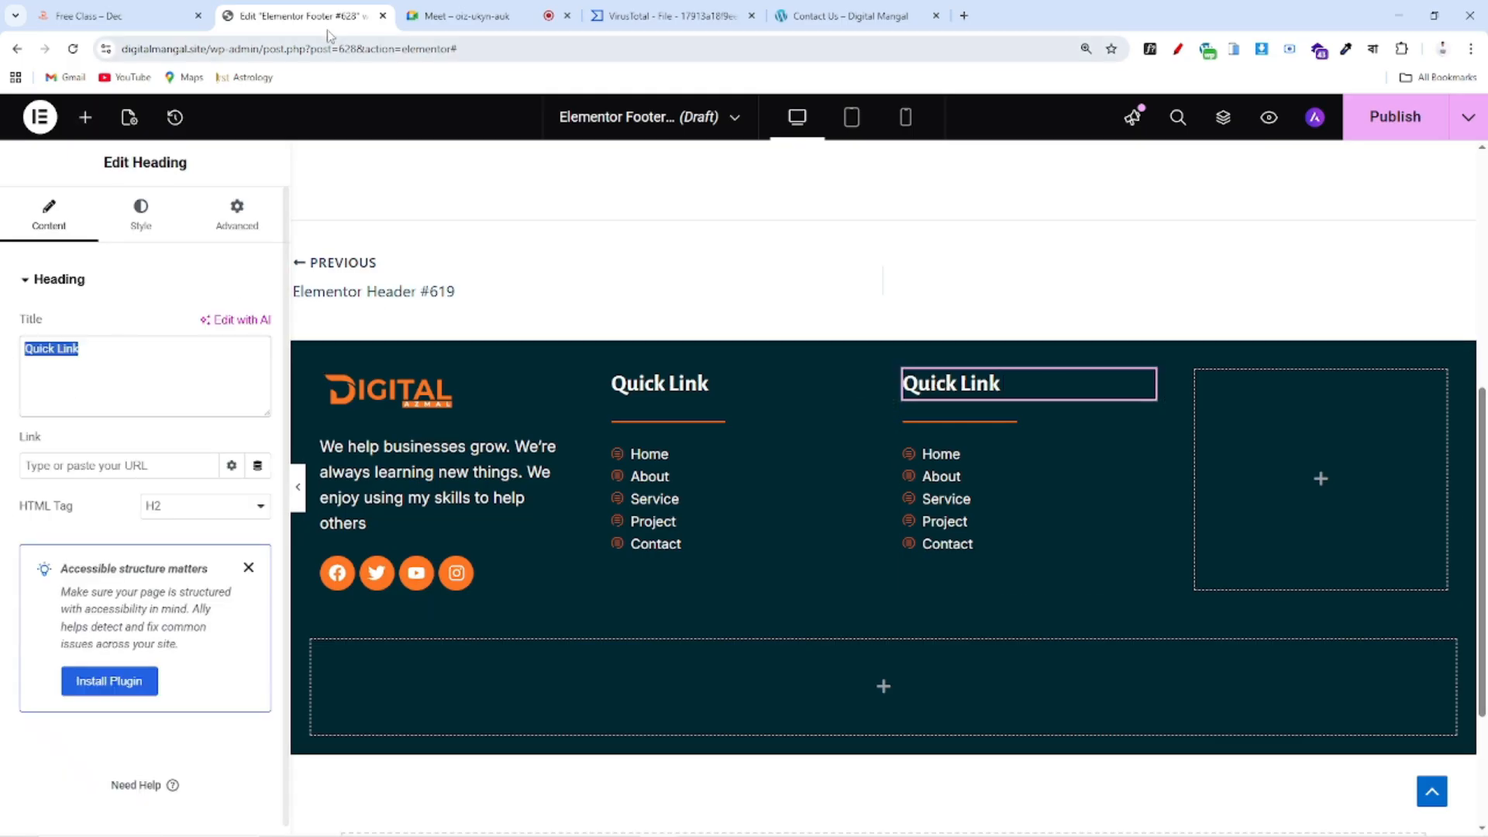
{"action": "left_click", "coordinate": [121, 15]}
{"action": "left_click", "coordinate": [490, 14]}
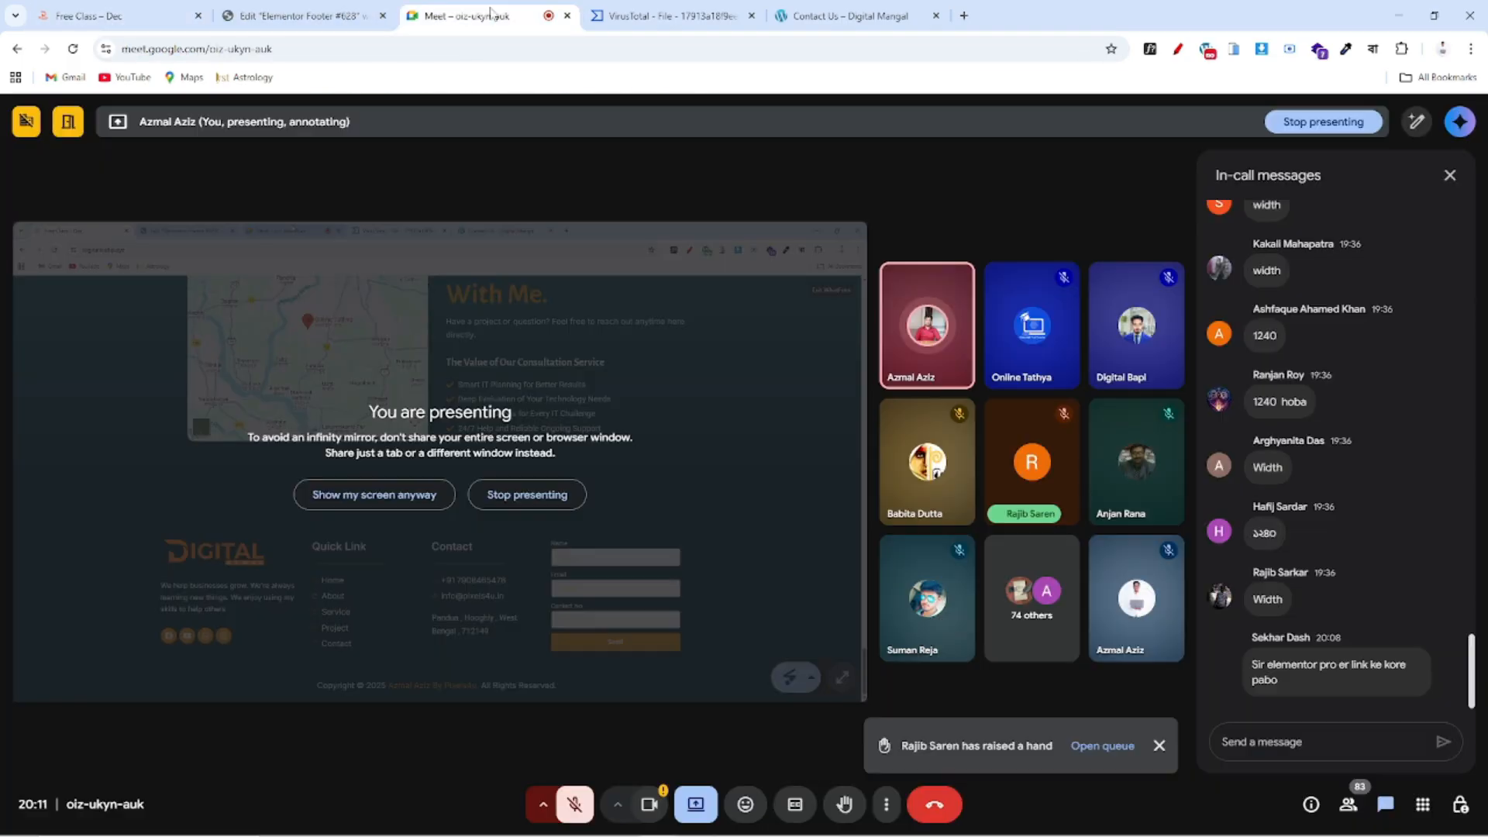
{"action": "left_click", "coordinate": [306, 15]}
{"action": "type", "text": "Contact"}
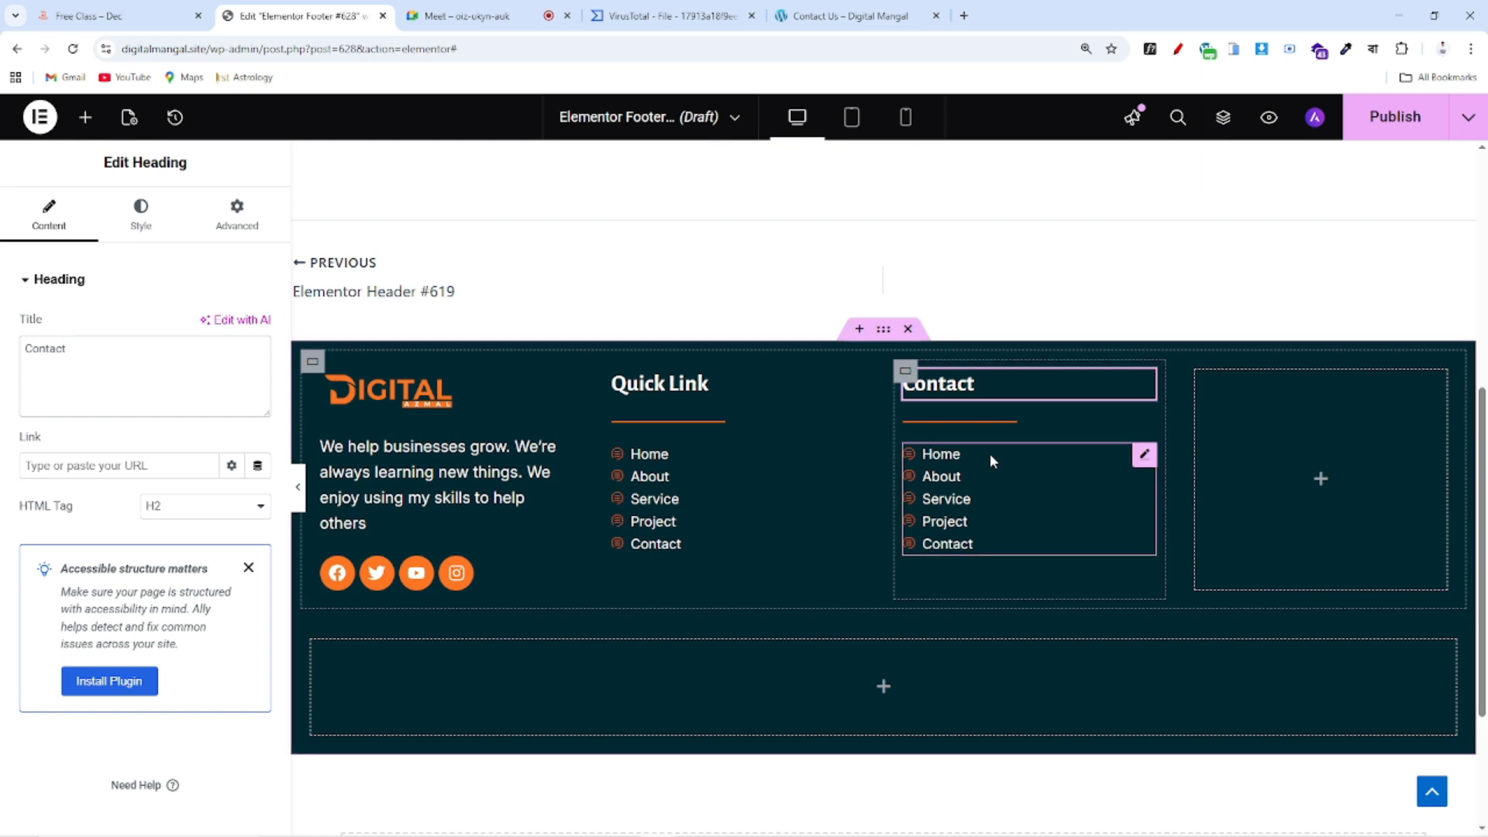
Delete the Contact, Service and Project items from the copied list, leaving Home and About
{"action": "left_click", "coordinate": [1142, 456]}
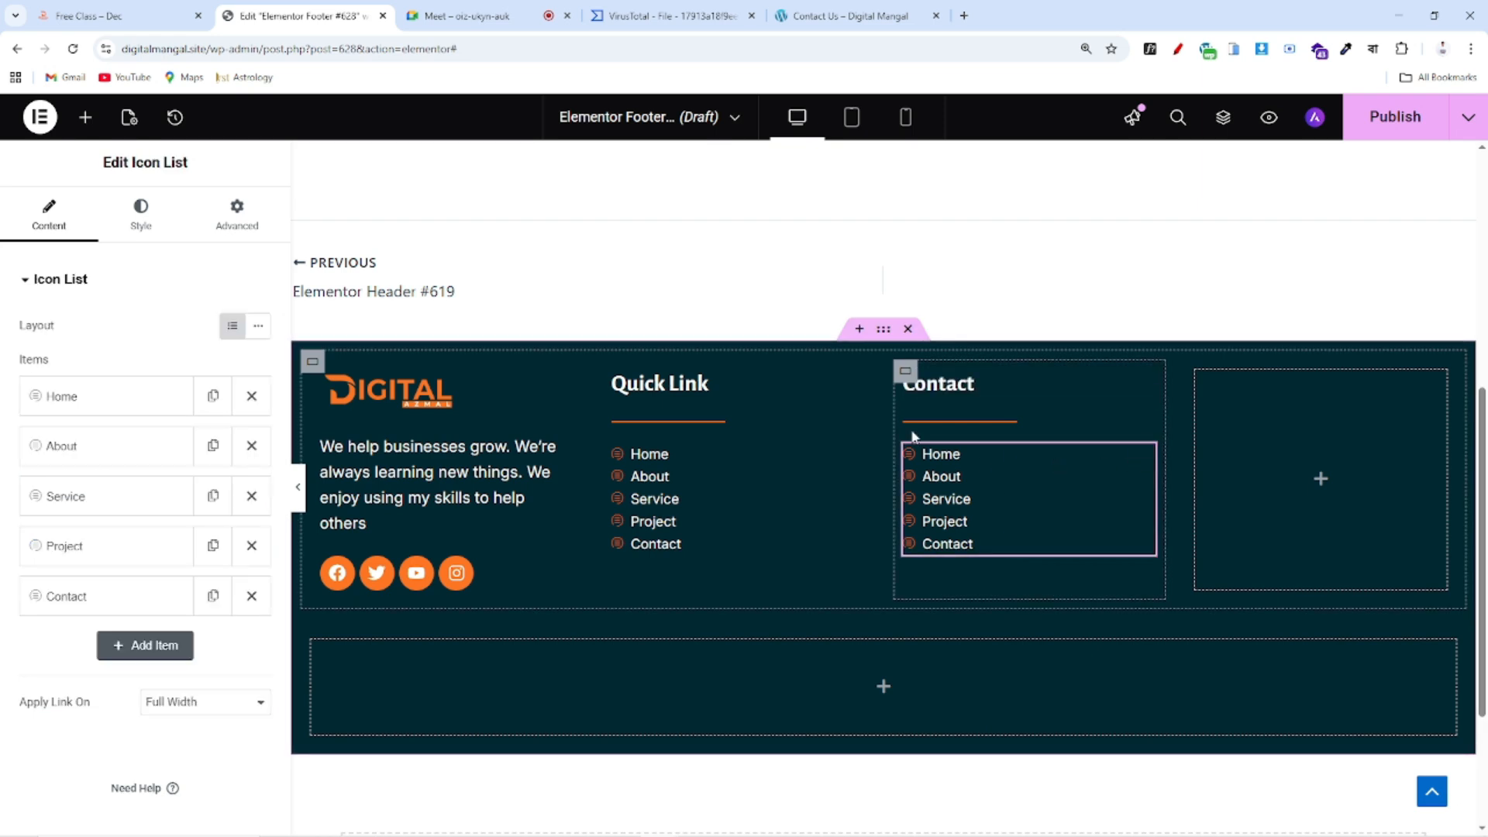
{"action": "left_click", "coordinate": [157, 15]}
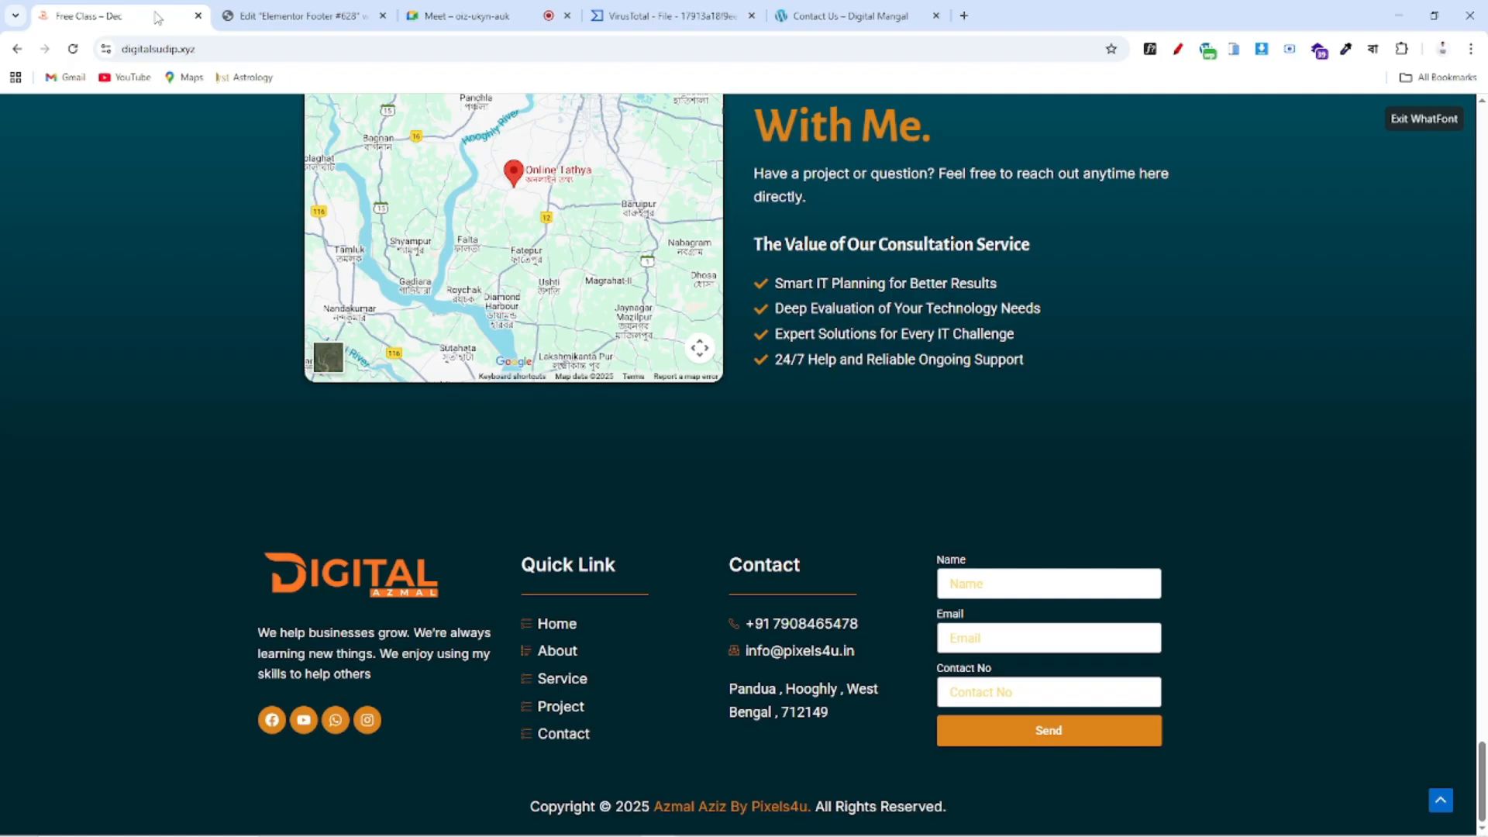
{"action": "left_click", "coordinate": [295, 16]}
{"action": "left_click", "coordinate": [256, 599]}
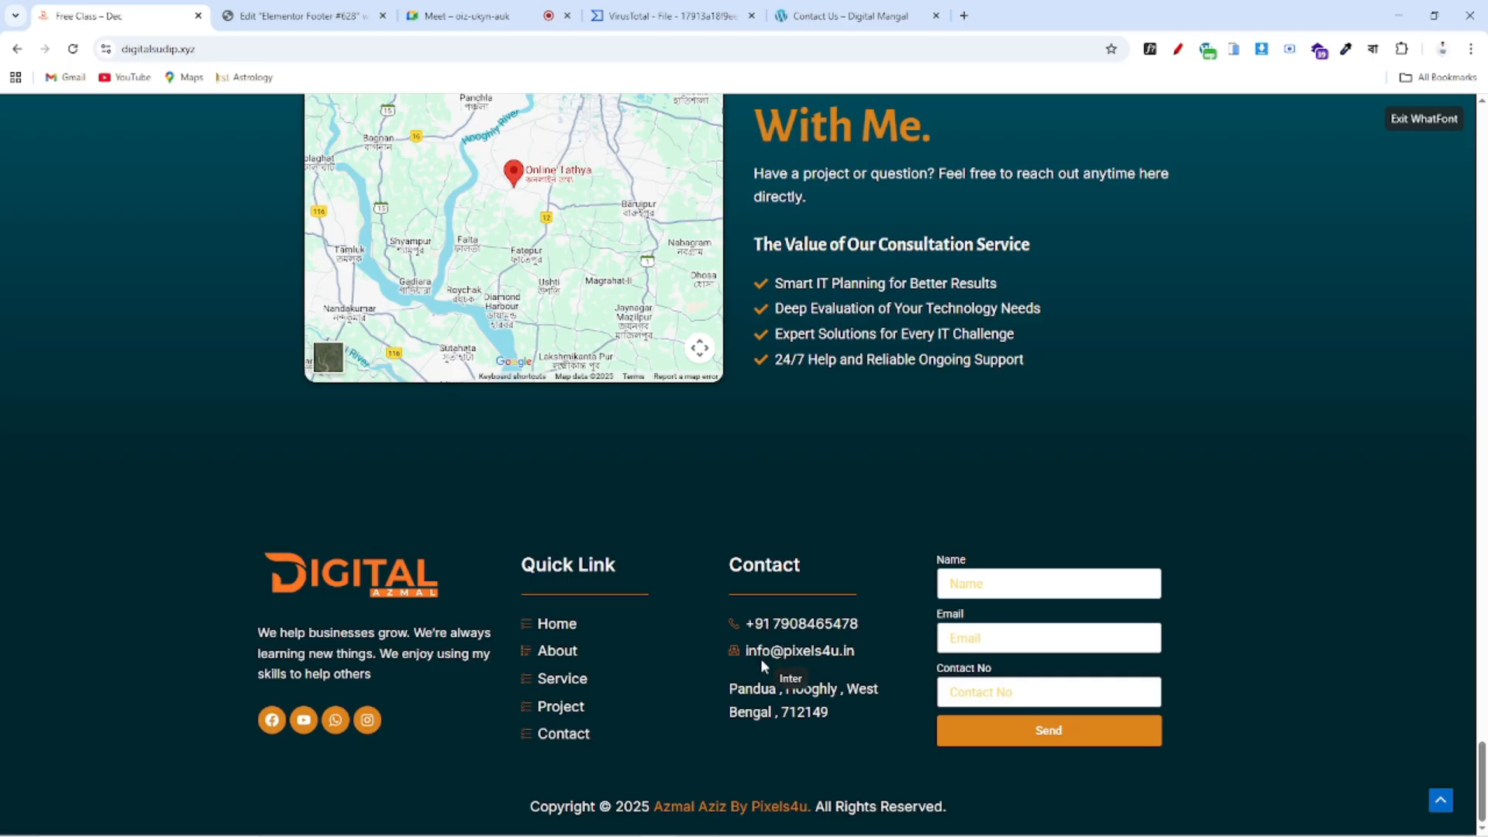
{"action": "left_click", "coordinate": [256, 15]}
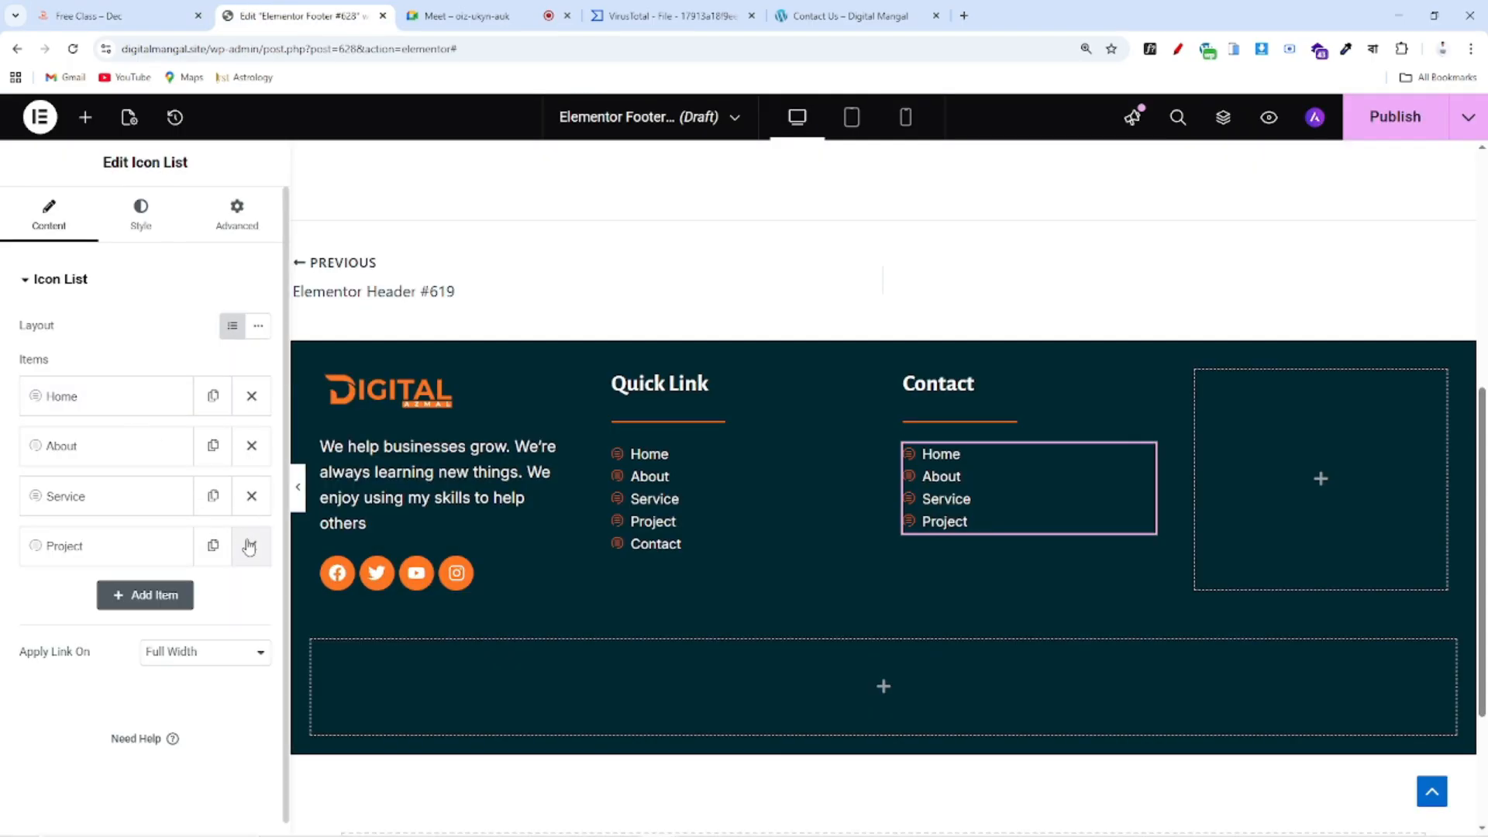
{"action": "left_click", "coordinate": [257, 505]}
{"action": "left_click", "coordinate": [252, 497]}
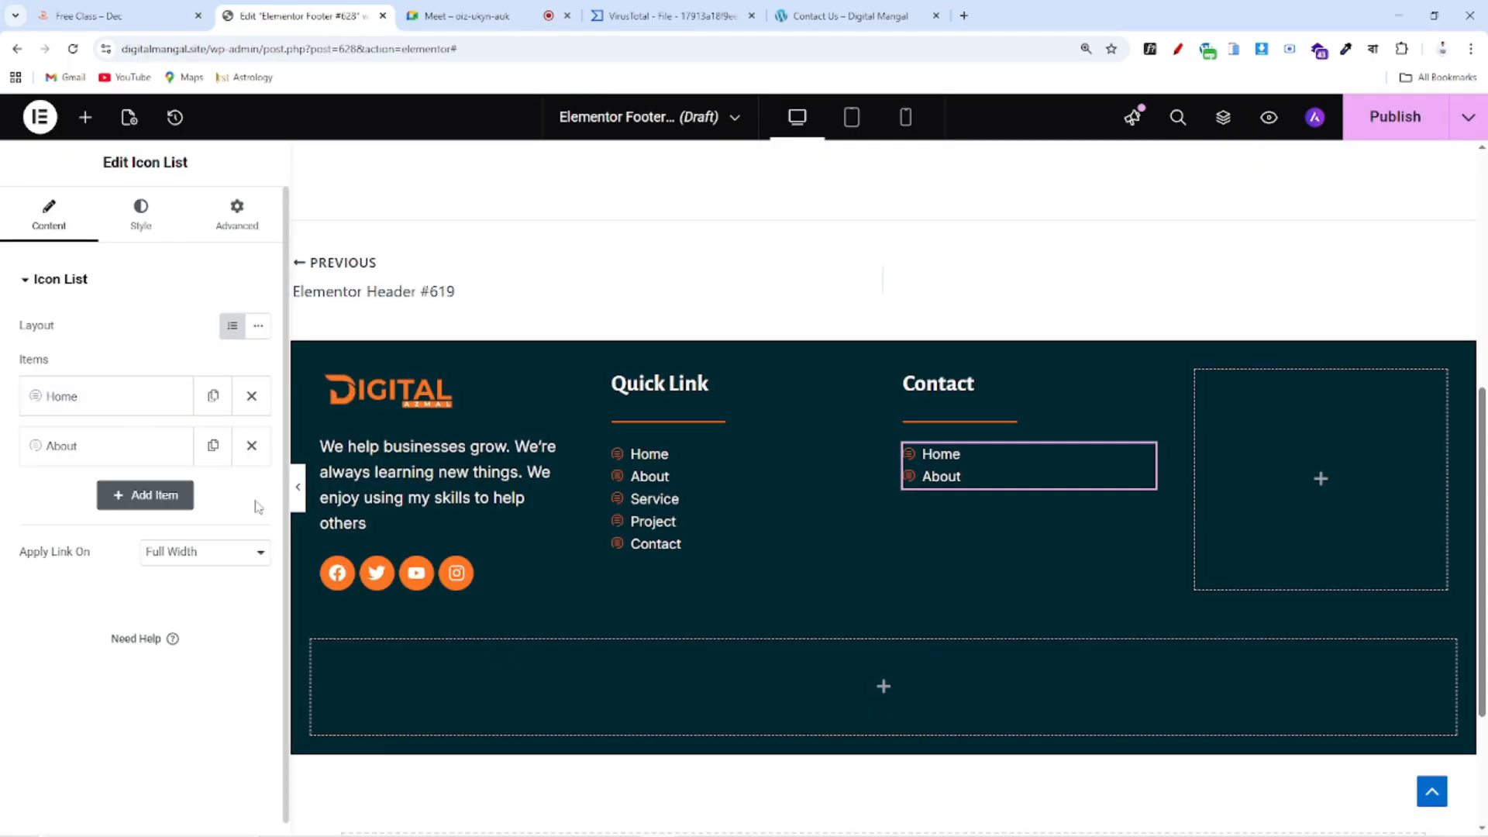
{"action": "left_click", "coordinate": [119, 400]}
Replace the Home text with the contact phone number, adding a space after the country code
{"action": "left_click_drag", "start_coordinate": [120, 478], "coordinate": [4, 456]}
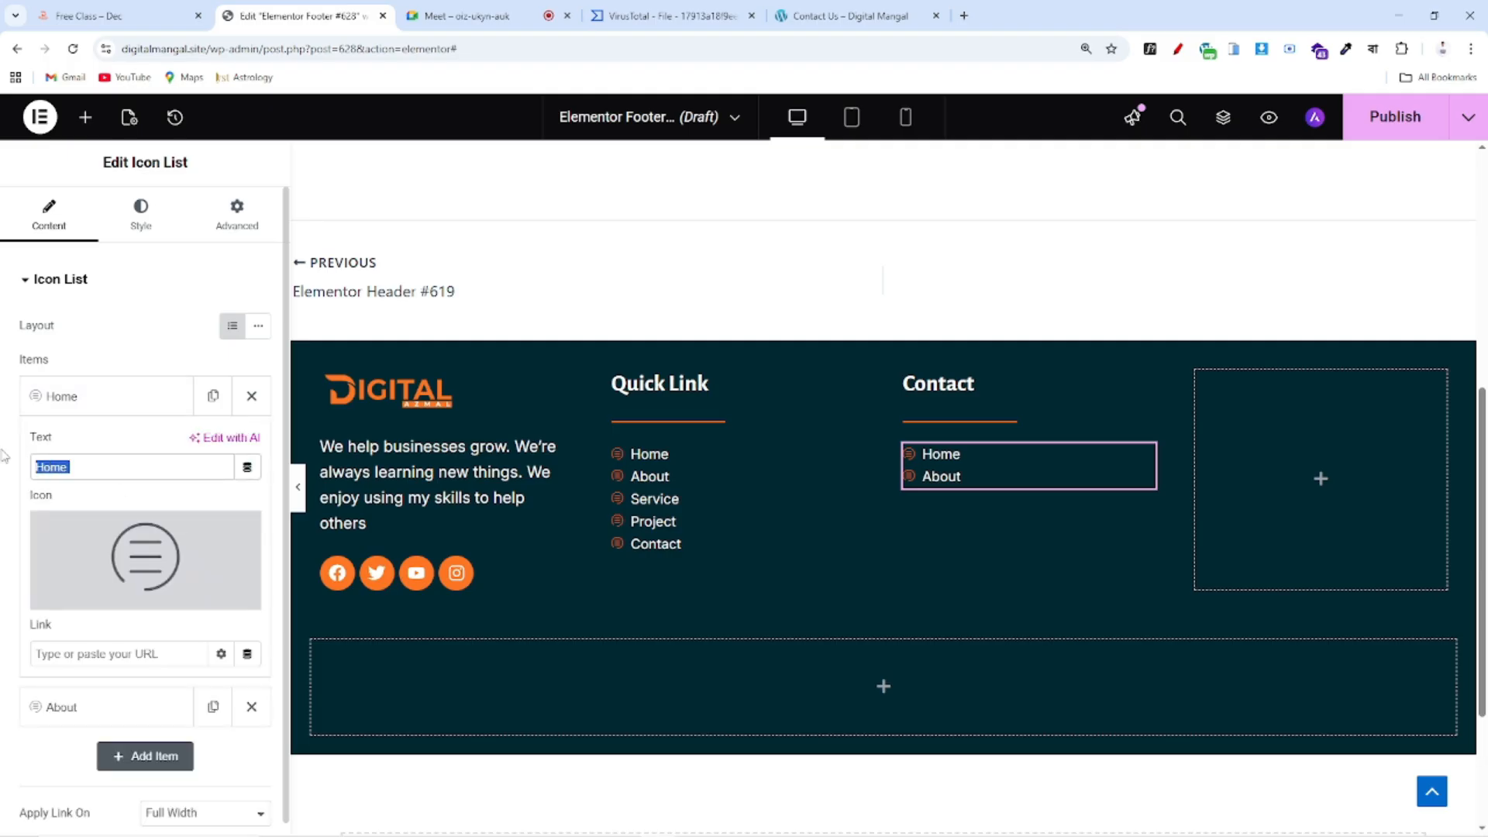
{"action": "left_click", "coordinate": [15, 16]}
{"action": "left_click", "coordinate": [100, 9]}
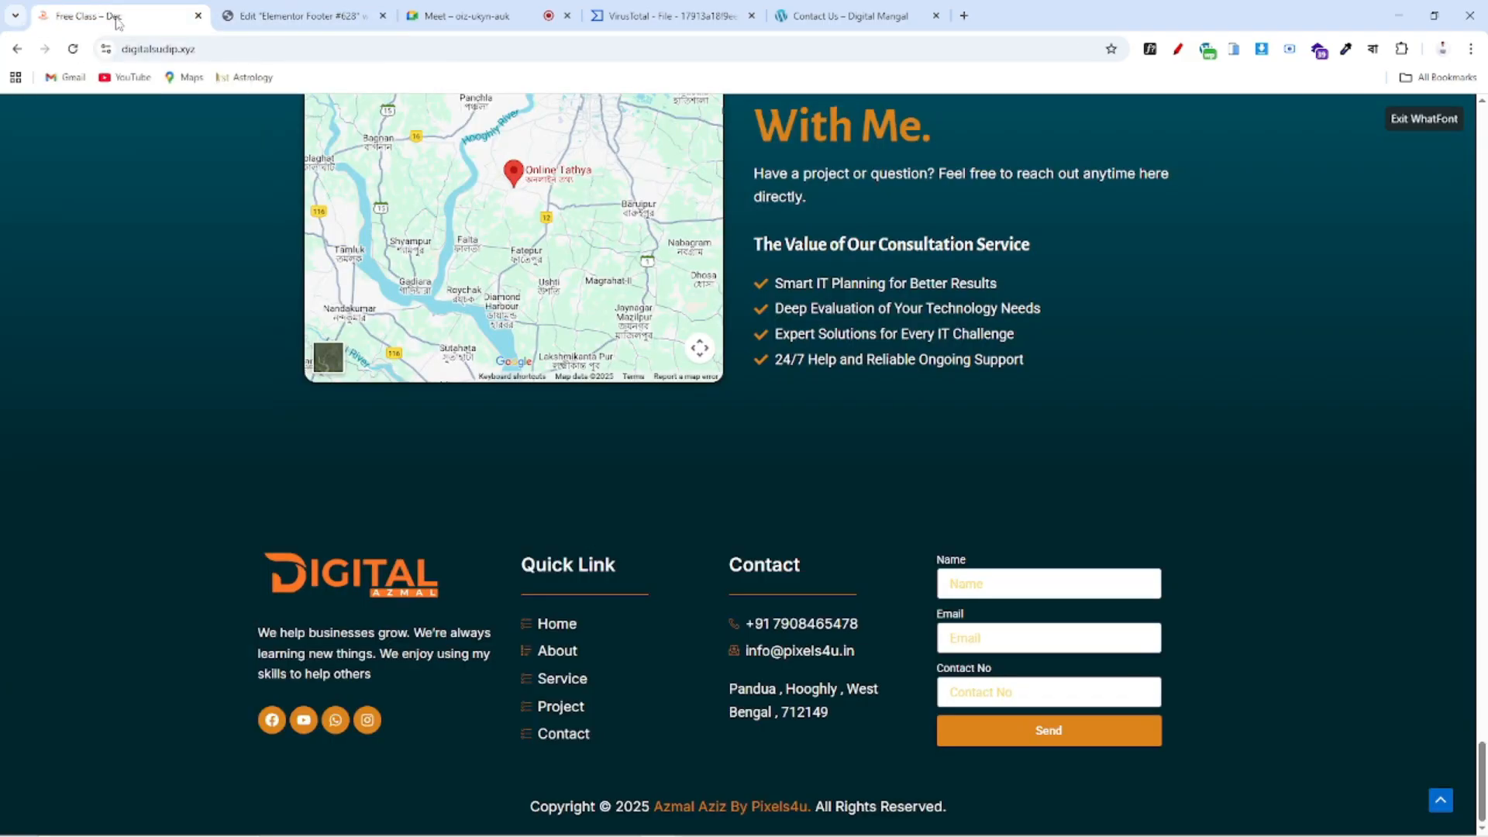
{"action": "left_click", "coordinate": [299, 16]}
{"action": "left_click", "coordinate": [124, 465]}
{"action": "left_click_drag", "start_coordinate": [124, 465], "coordinate": [3, 458]}
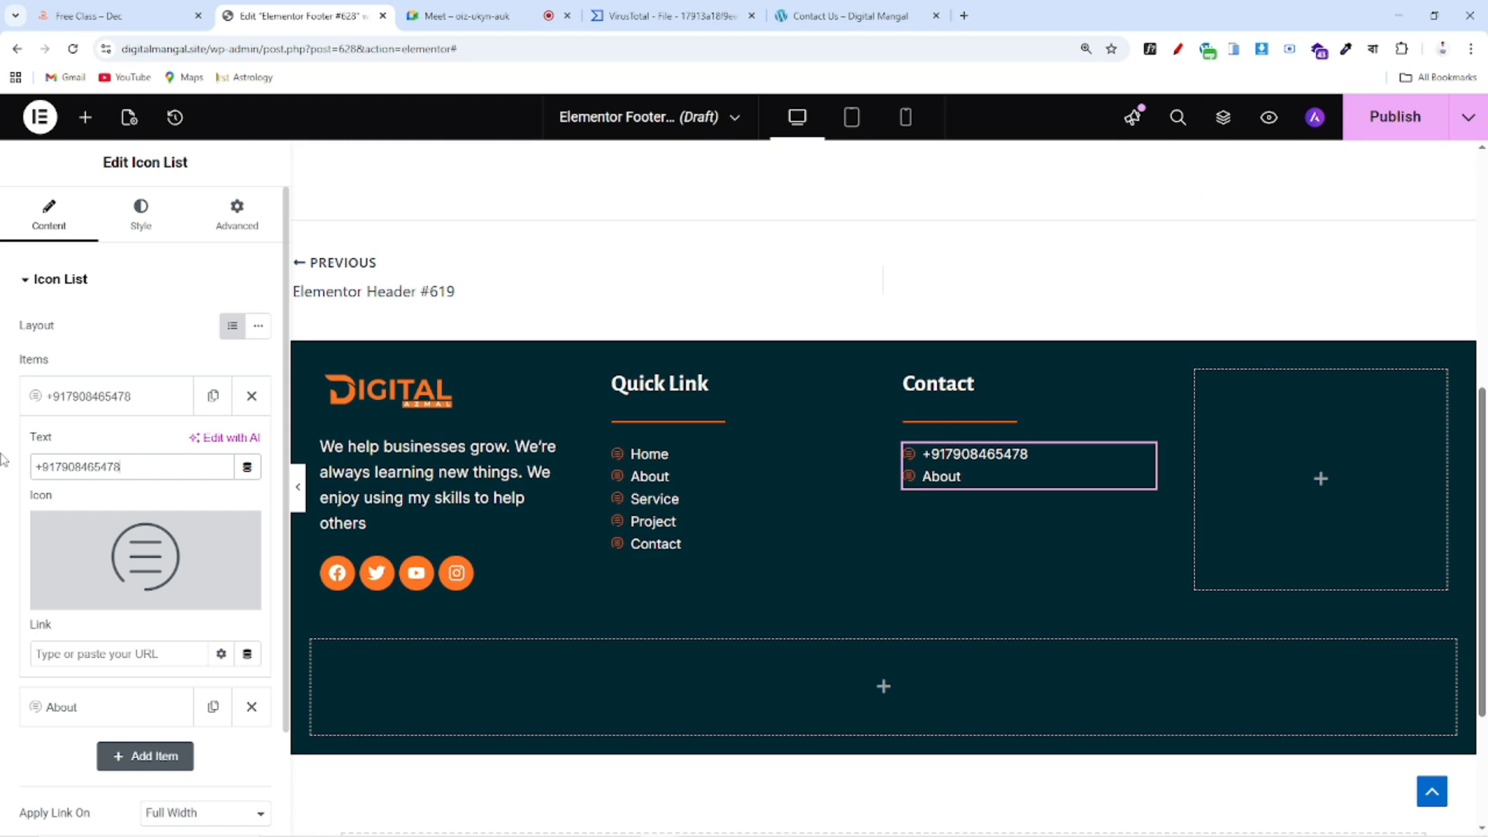
{"action": "left_click", "coordinate": [56, 467]}
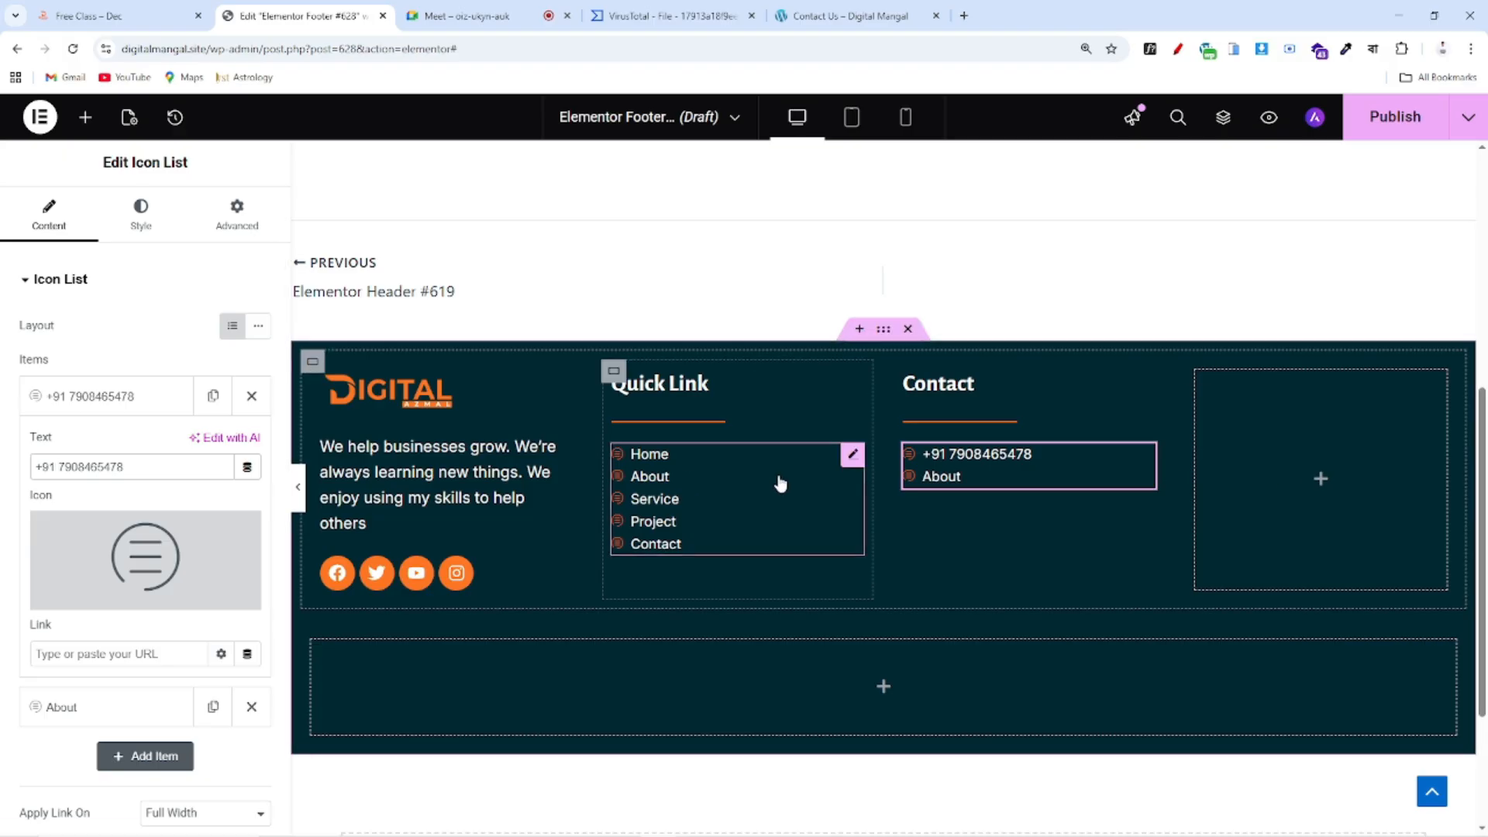
Enter a tel: link for the phone number item
{"action": "left_click", "coordinate": [102, 654]}
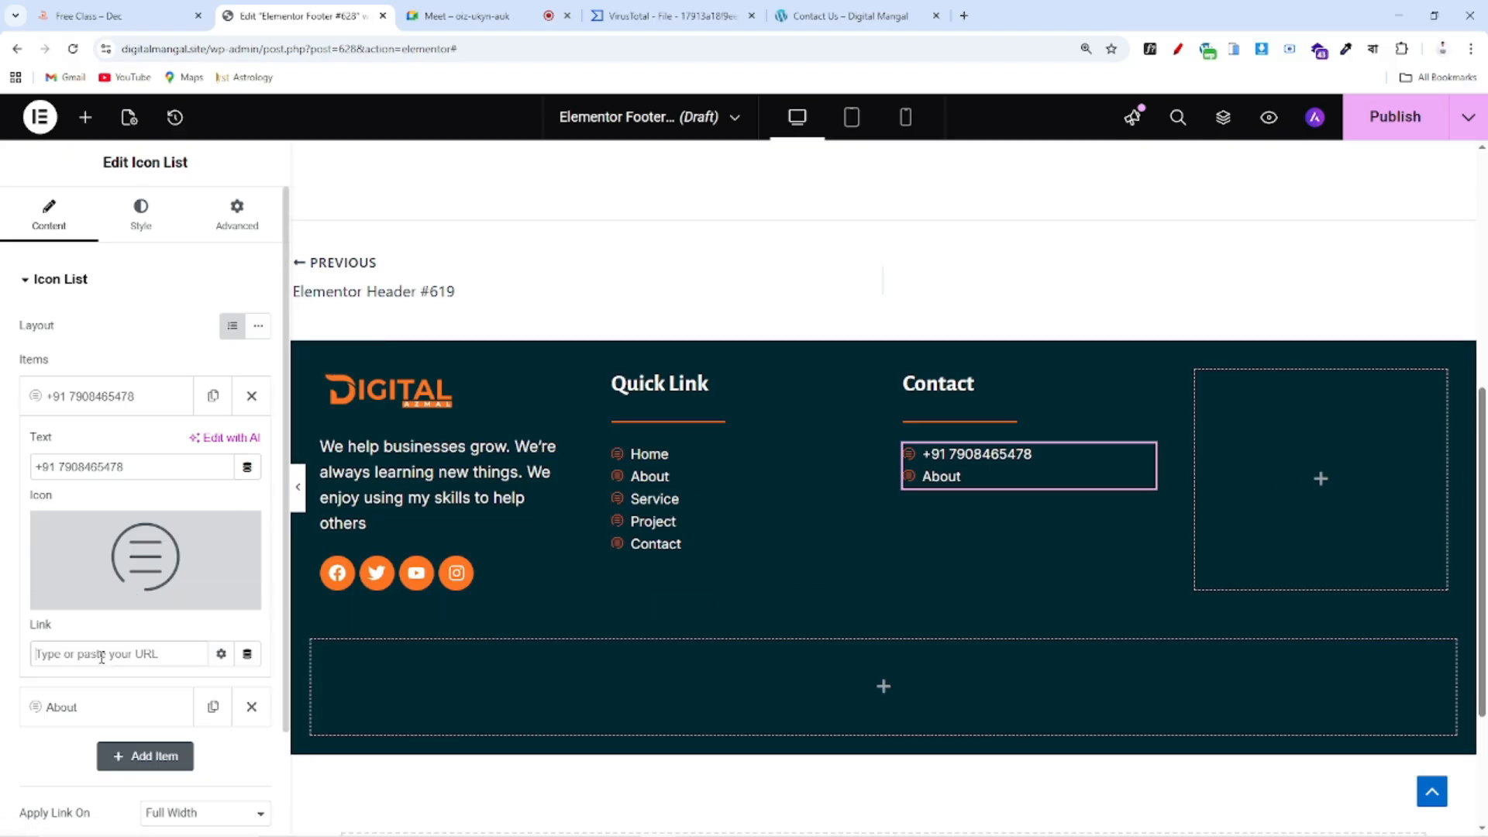
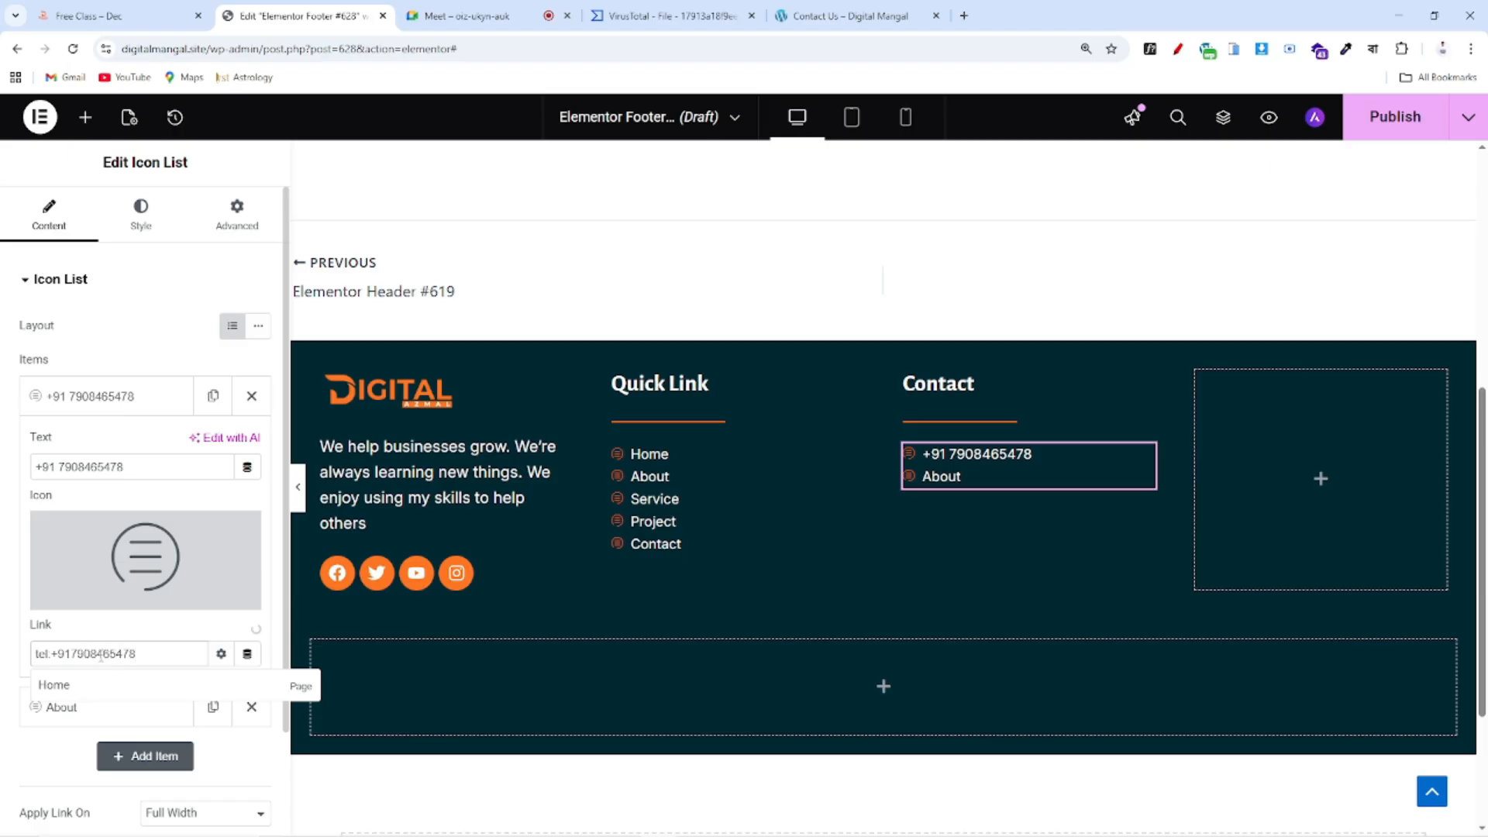
{"action": "left_click", "coordinate": [99, 403]}
{"action": "left_click", "coordinate": [87, 446]}
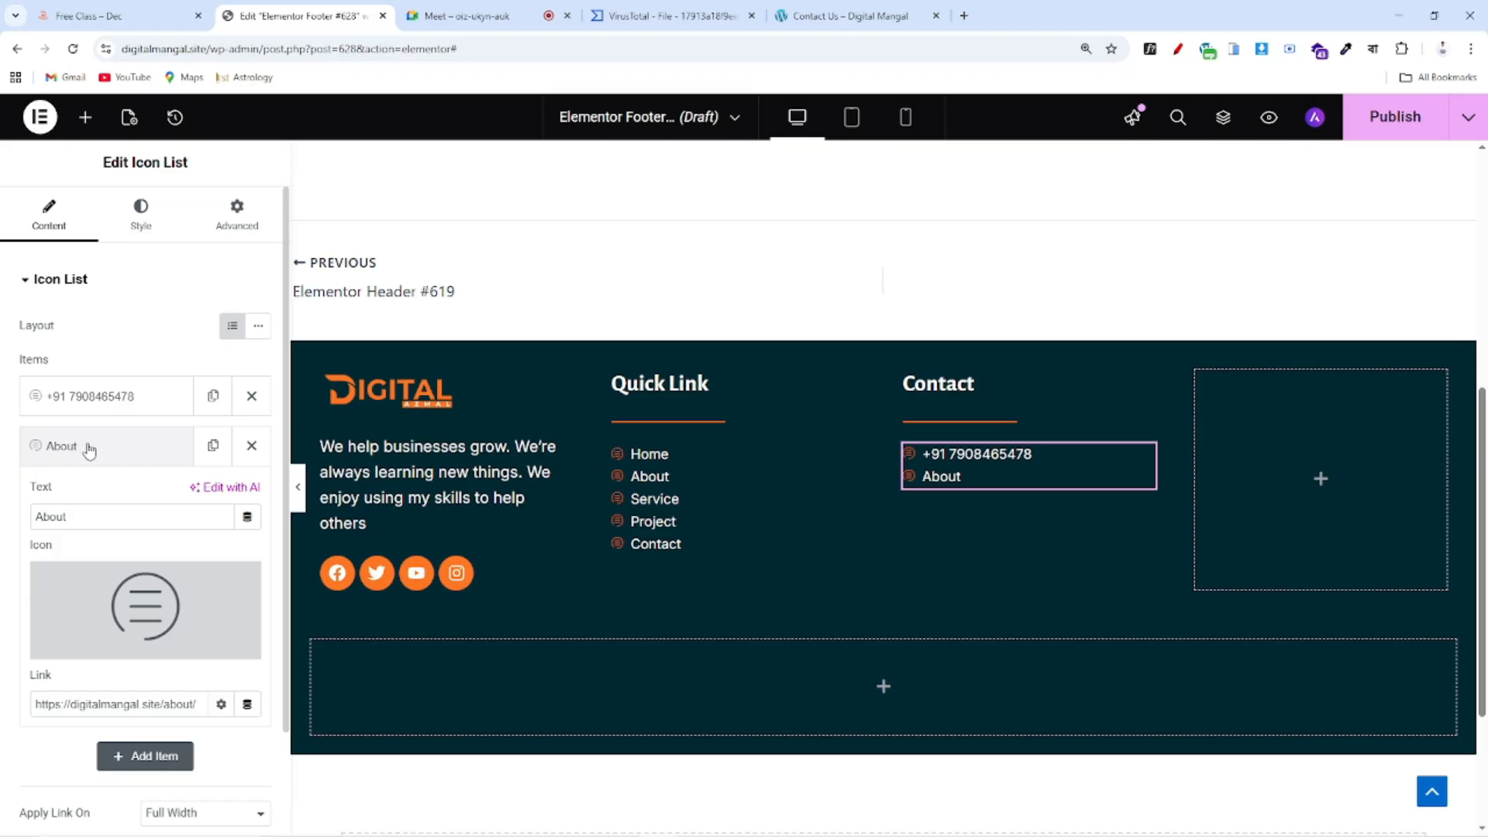
{"action": "left_click", "coordinate": [74, 396]}
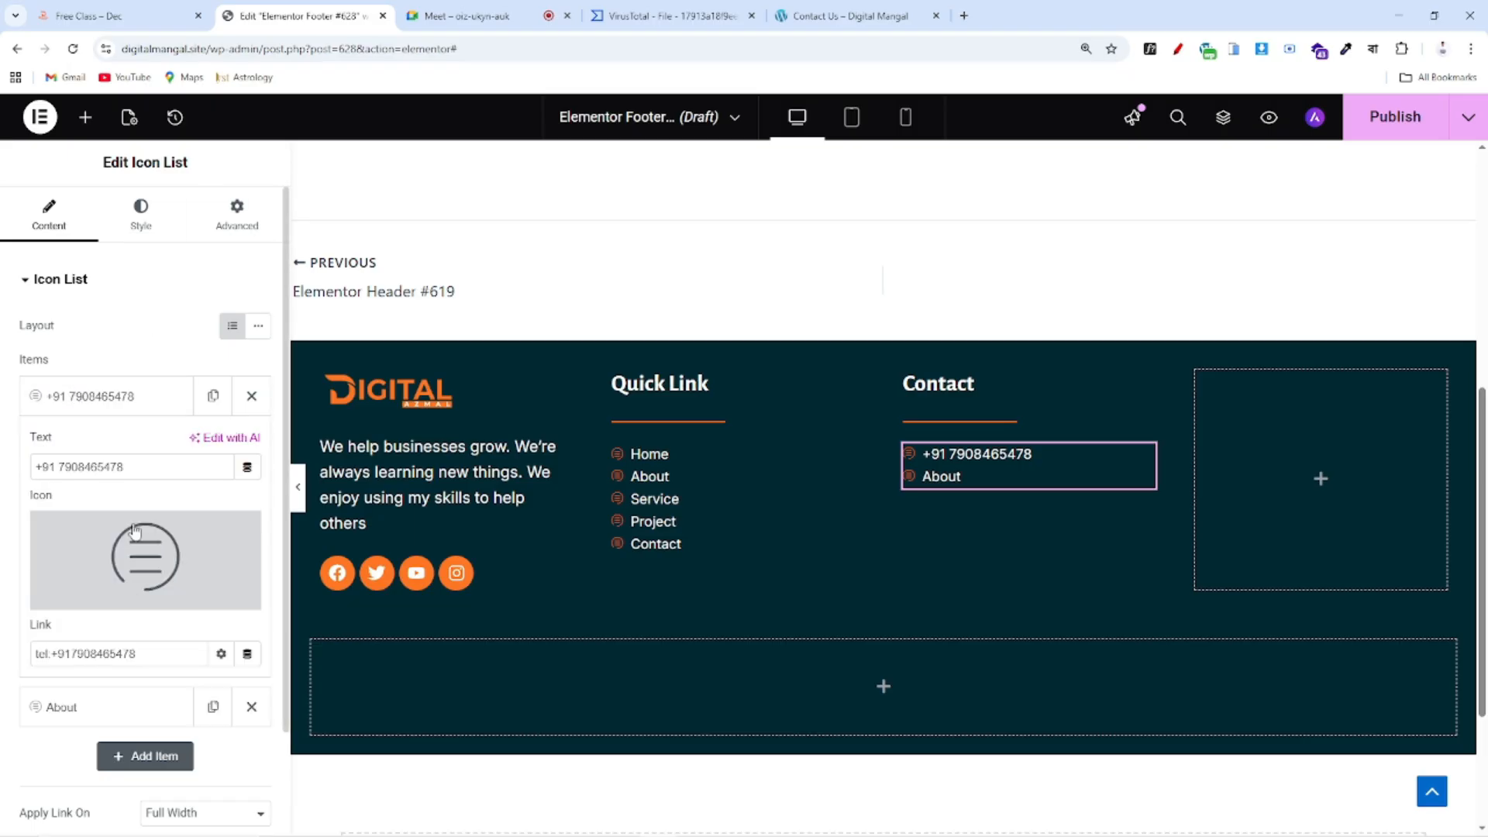
Give the phone item a phone icon found by searching 'call' in the icon library
{"action": "left_click", "coordinate": [150, 571]}
{"action": "left_click", "coordinate": [673, 186]}
{"action": "type", "text": "call"}
{"action": "left_click", "coordinate": [784, 313]}
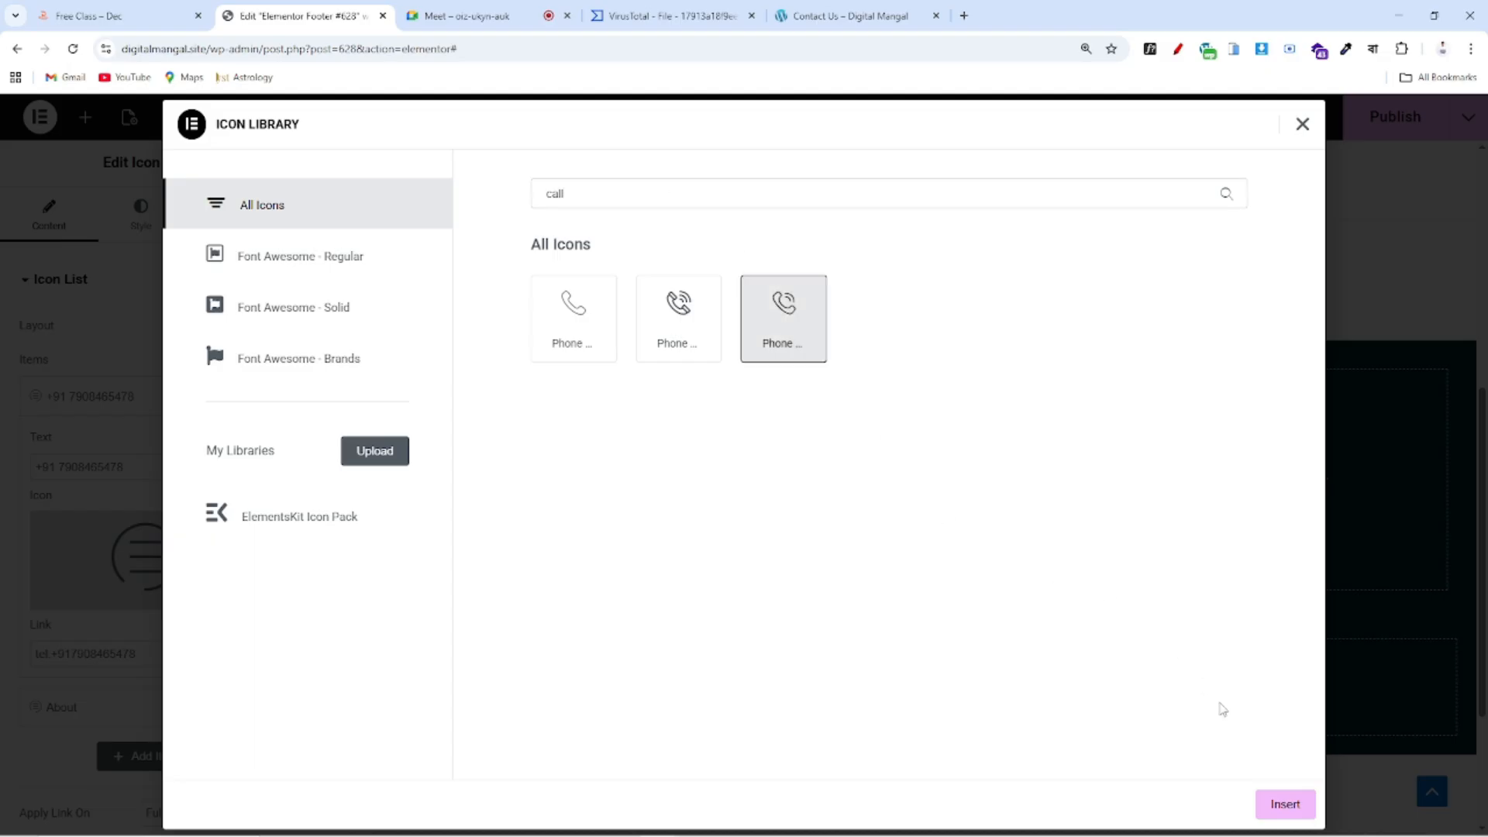
{"action": "left_click", "coordinate": [1285, 803]}
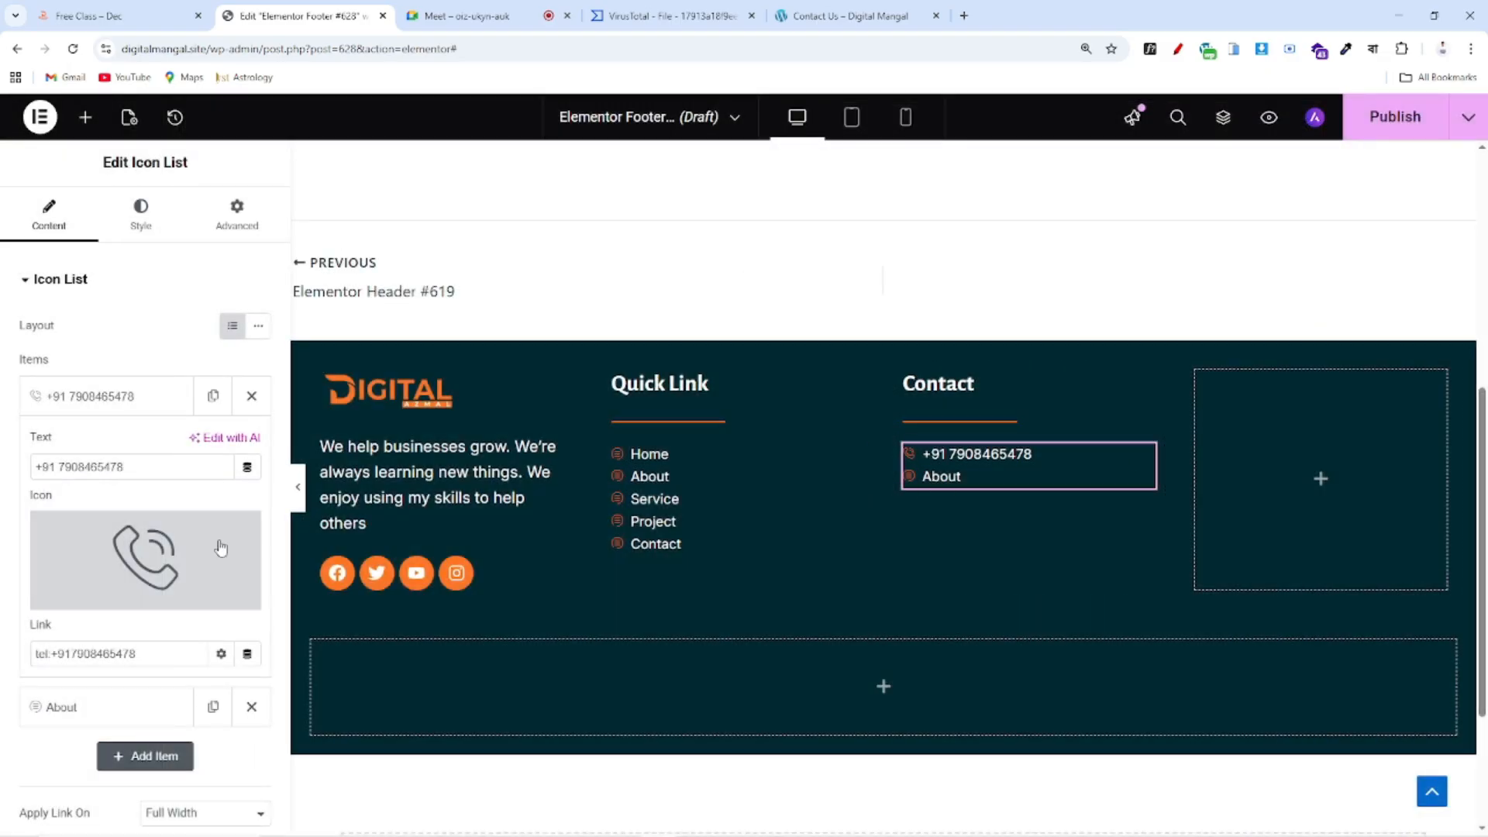
Give the second Contact item the Email envelope icon found by searching 'mai'
{"action": "left_click", "coordinate": [120, 401]}
{"action": "left_click", "coordinate": [118, 454]}
{"action": "key", "text": "ctrl+shift+Tab"}
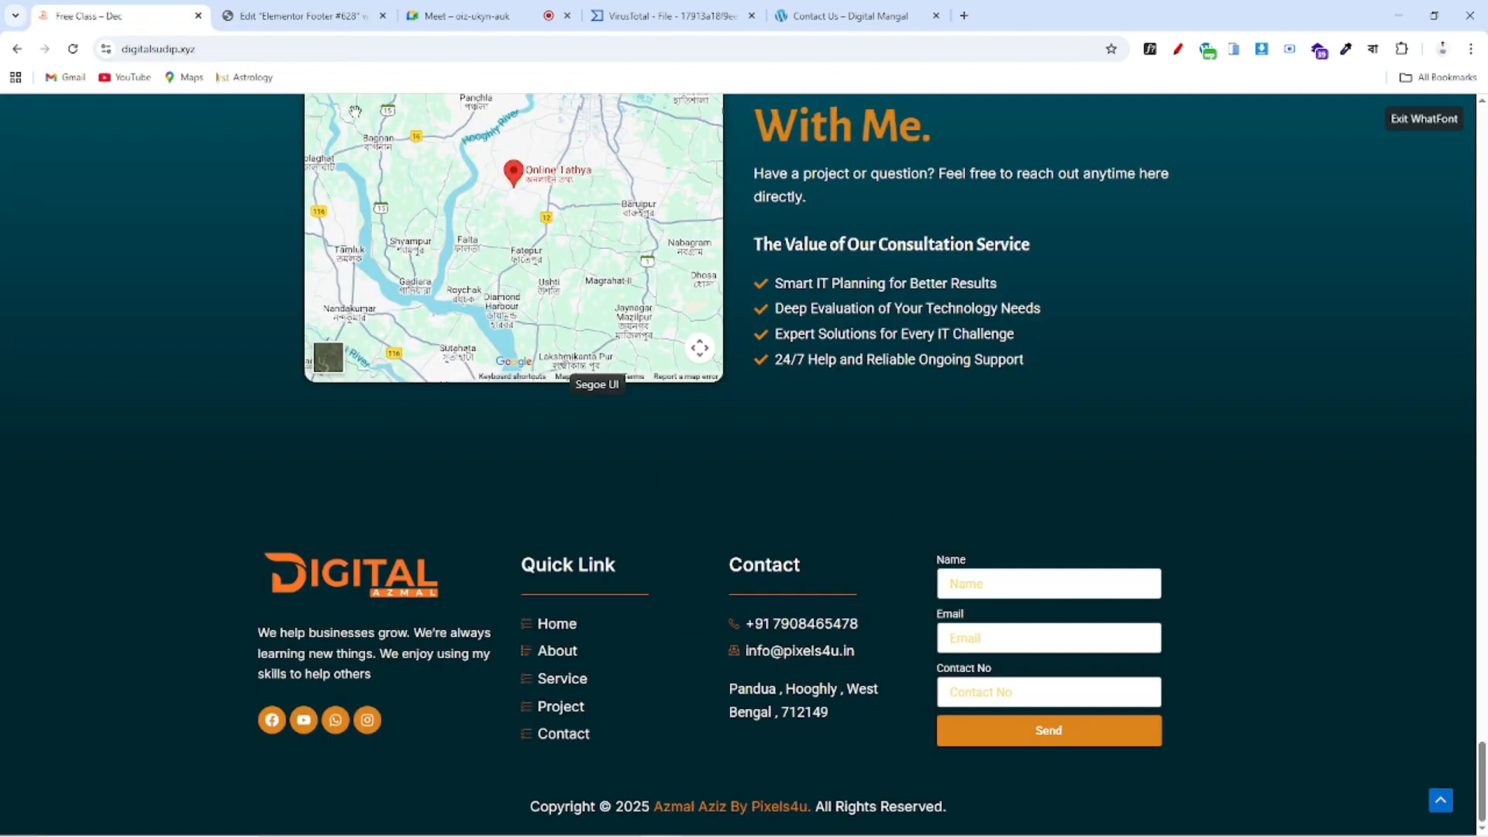
{"action": "key", "text": "ctrl+Tab"}
{"action": "left_click", "coordinate": [134, 586]}
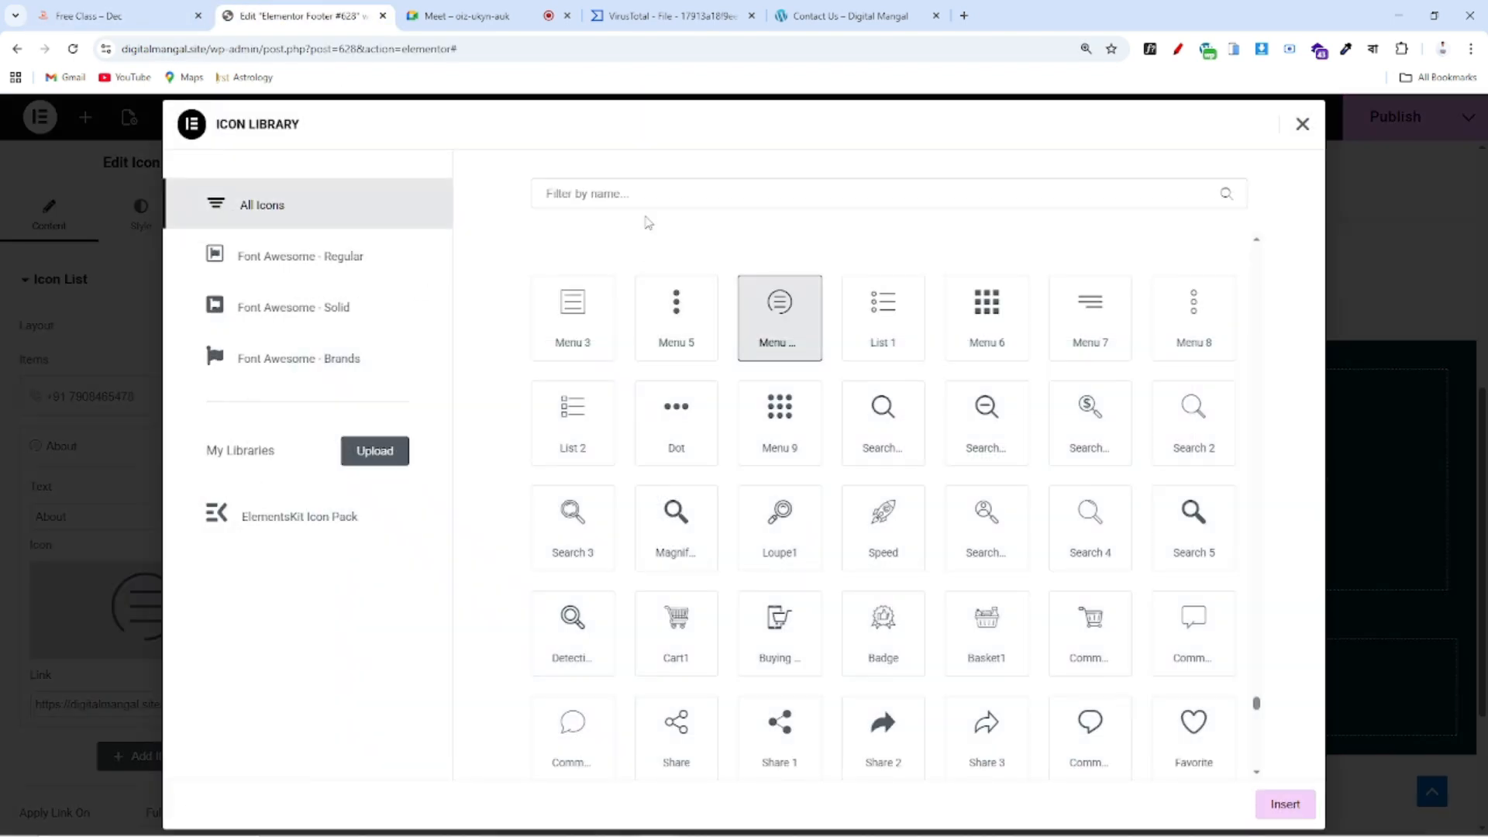
{"action": "type", "text": "mail"}
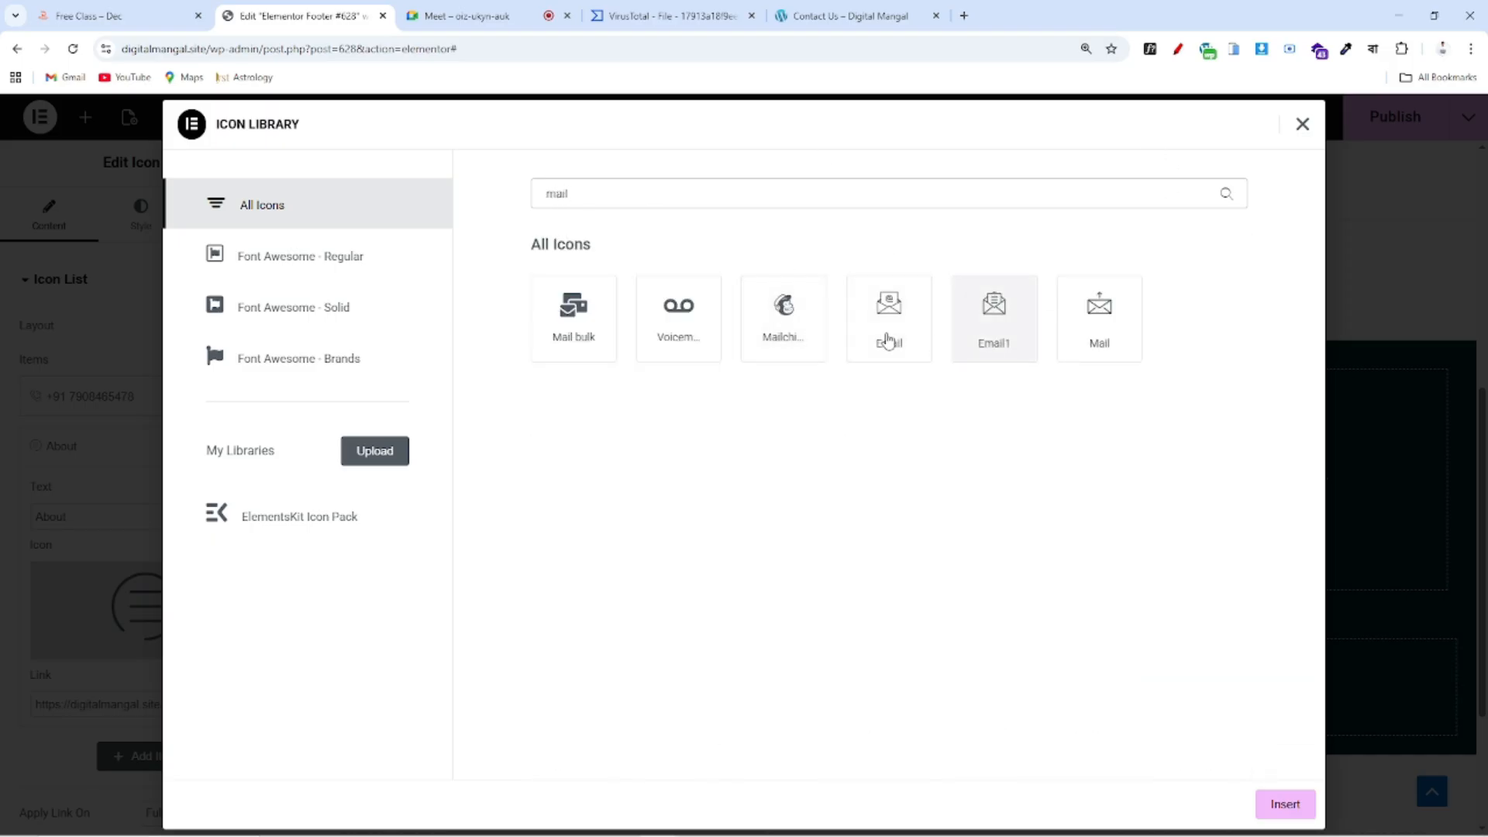
{"action": "left_click", "coordinate": [887, 335]}
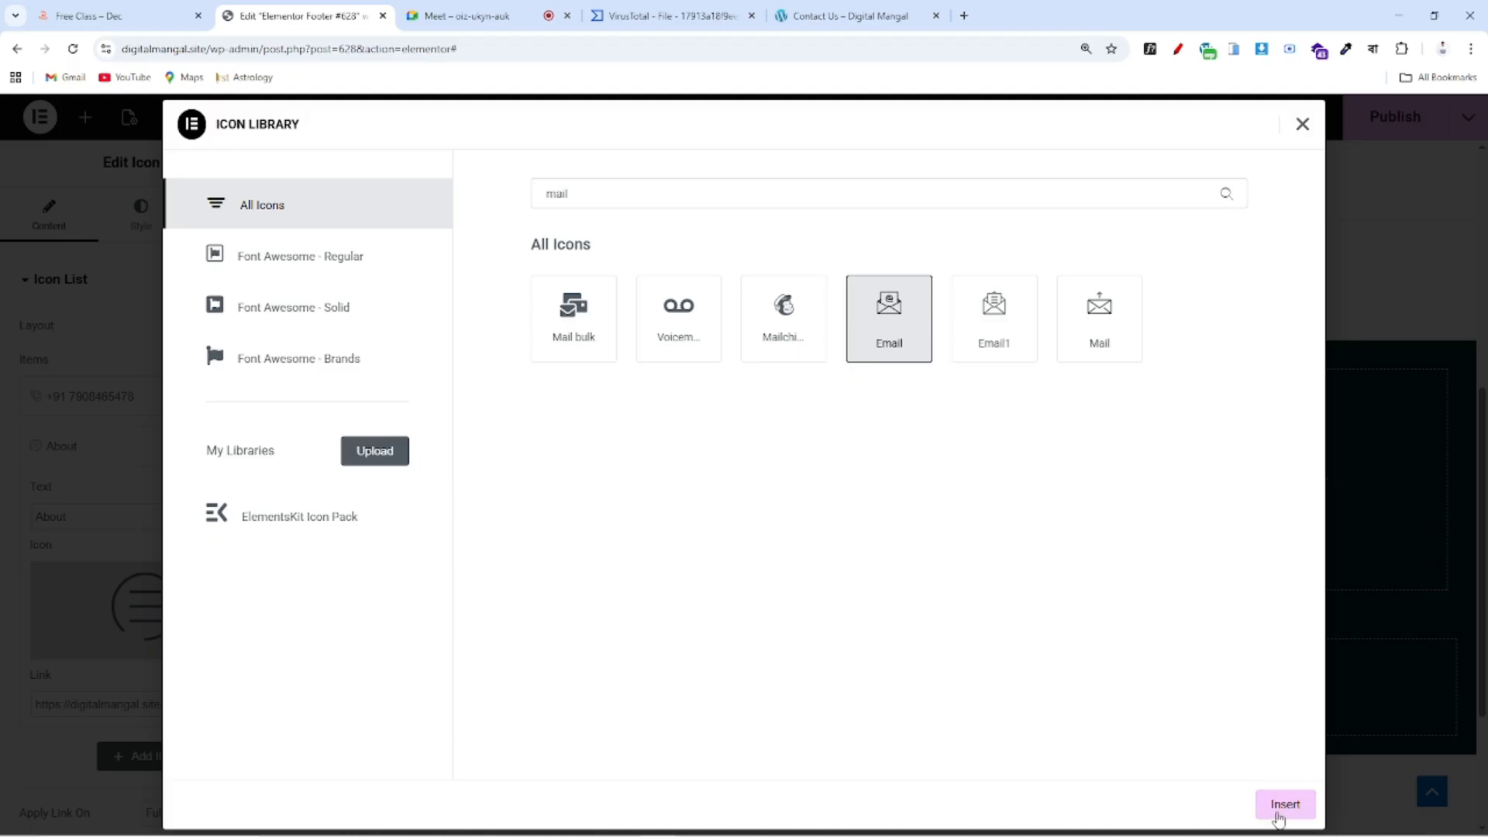
{"action": "left_click", "coordinate": [1274, 806]}
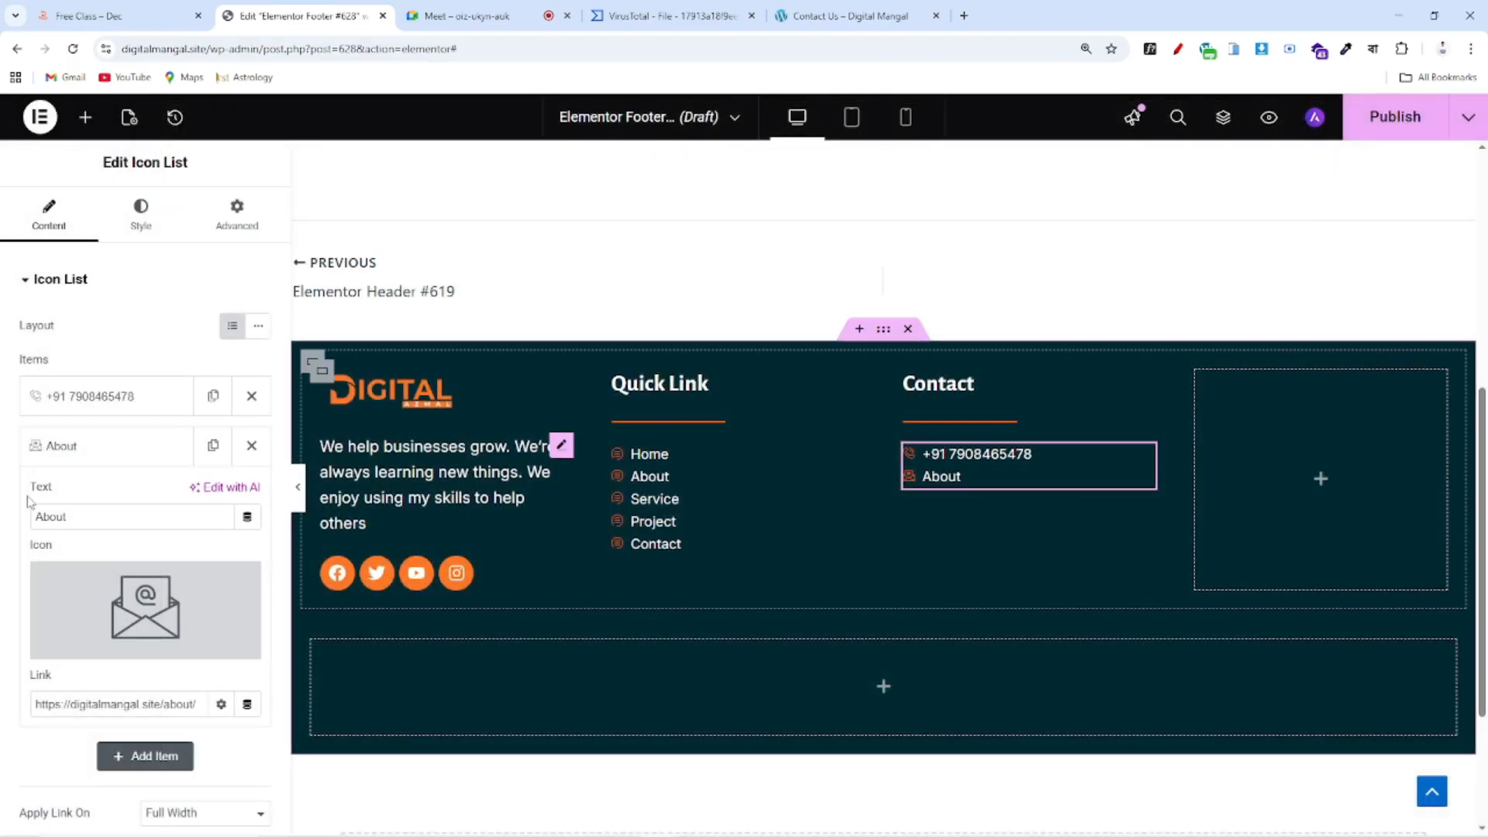
Replace the second Contact item's 'About' text with the site's contact e-mail address
{"action": "left_click_drag", "start_coordinate": [117, 515], "coordinate": [4, 518]}
{"action": "type", "text": "s"}
{"action": "key", "text": "BackSpace"}
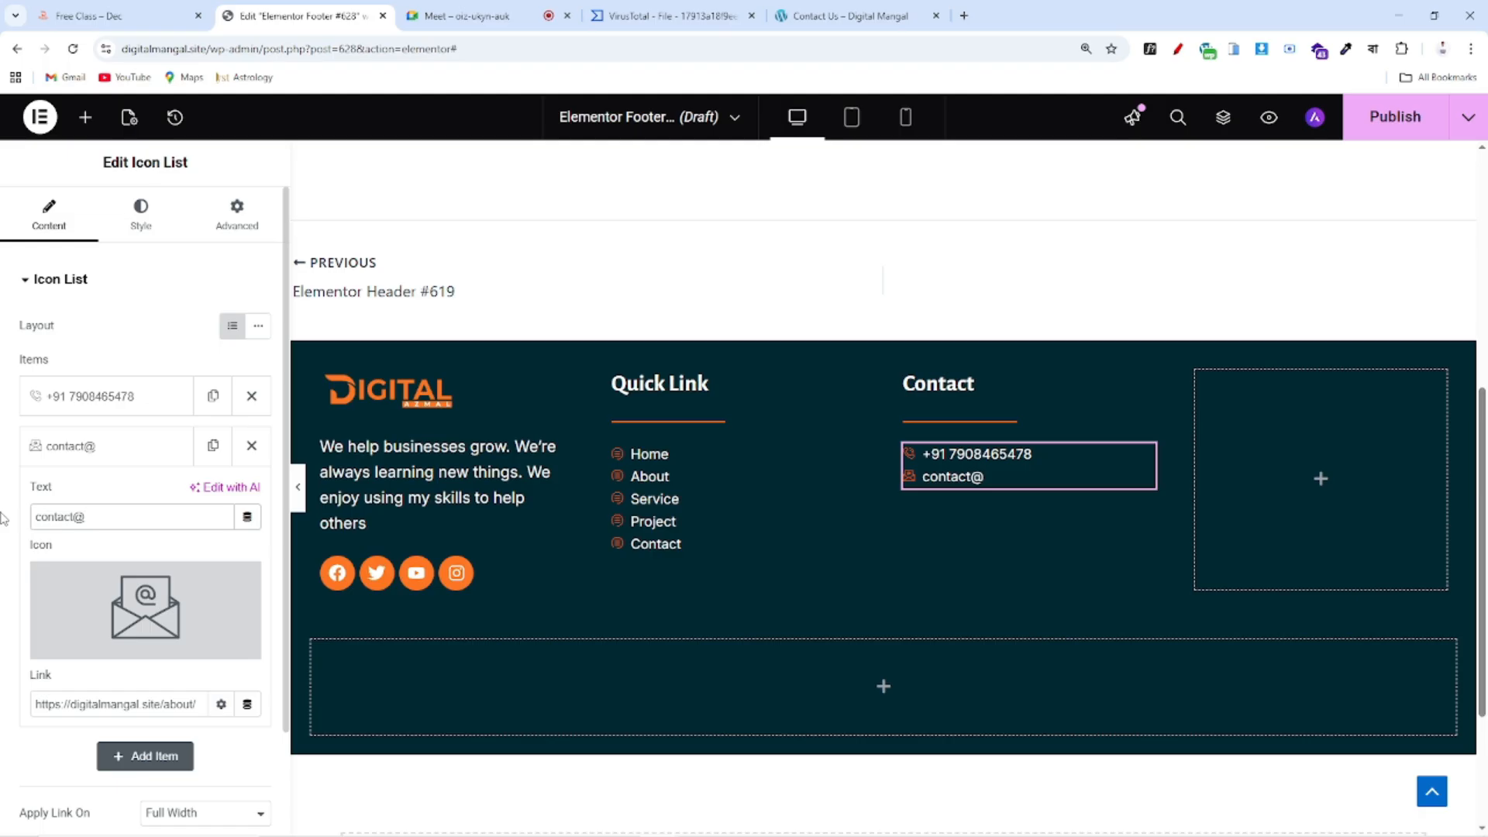
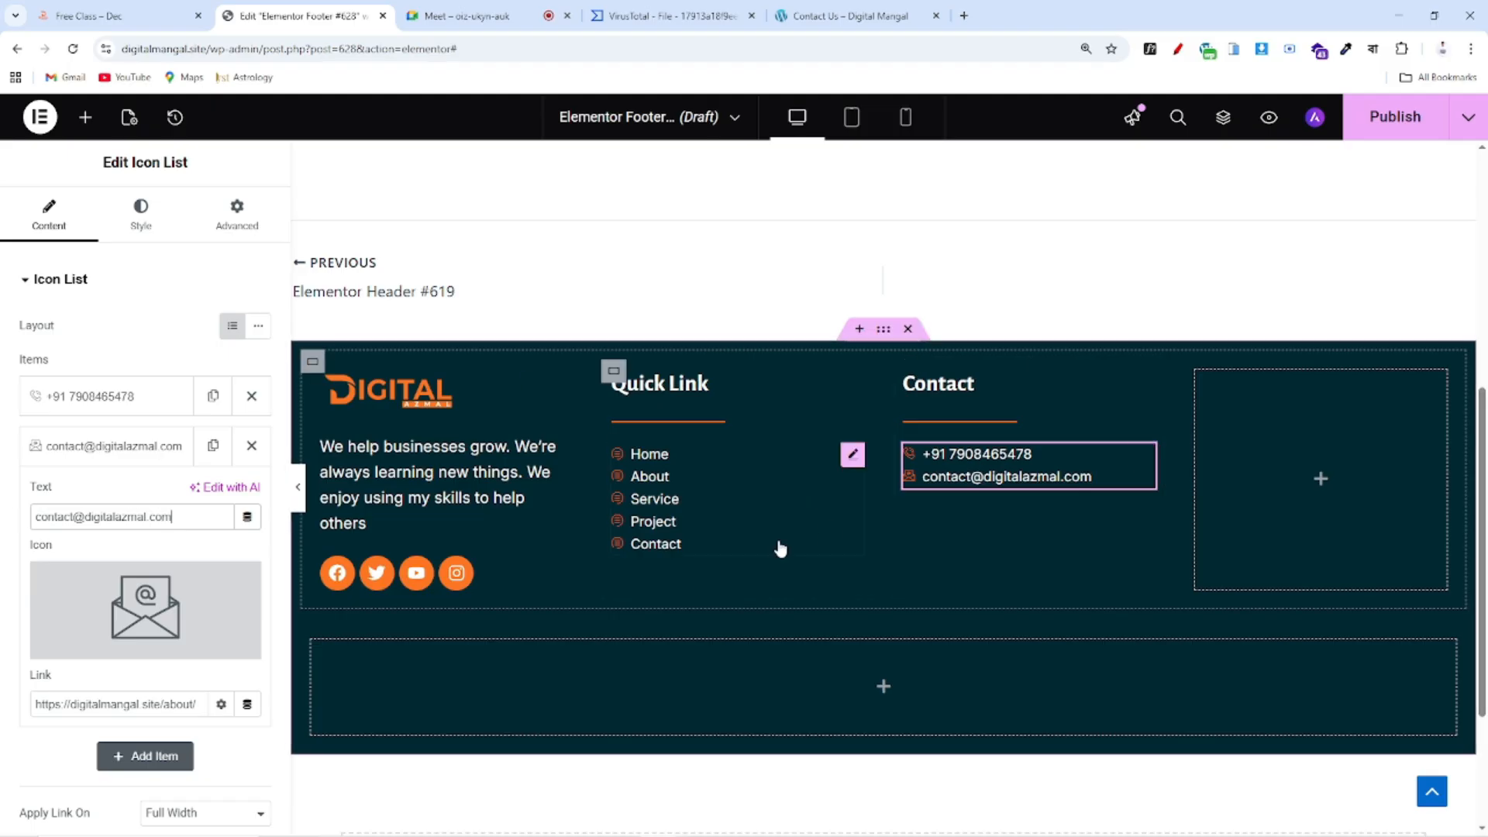
Collapse the e-mail item, compare with the reference footer, and bring up the widget list
{"action": "left_click", "coordinate": [117, 457]}
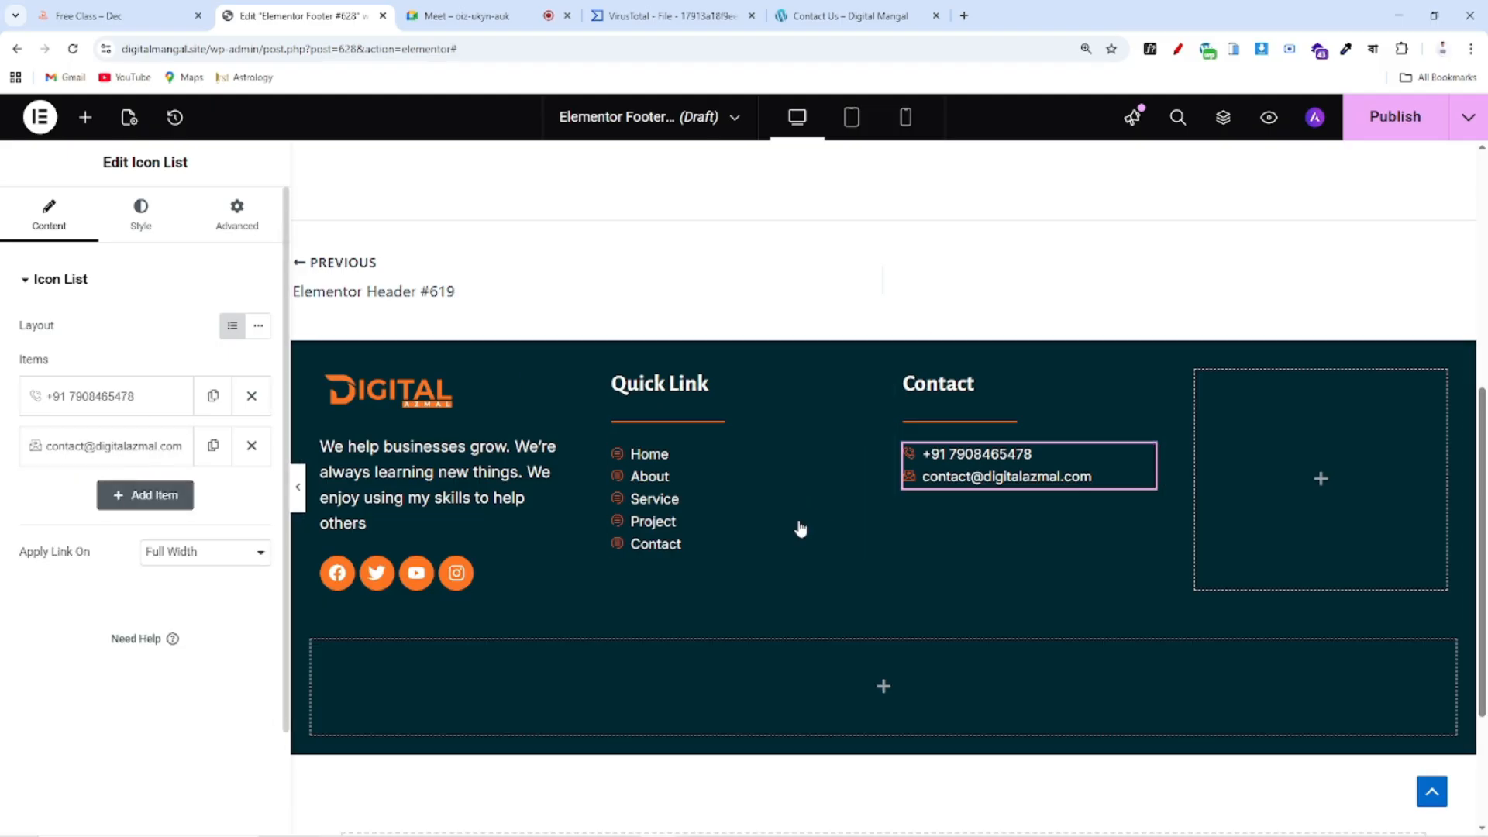
{"action": "left_click", "coordinate": [108, 16]}
{"action": "left_click", "coordinate": [302, 15]}
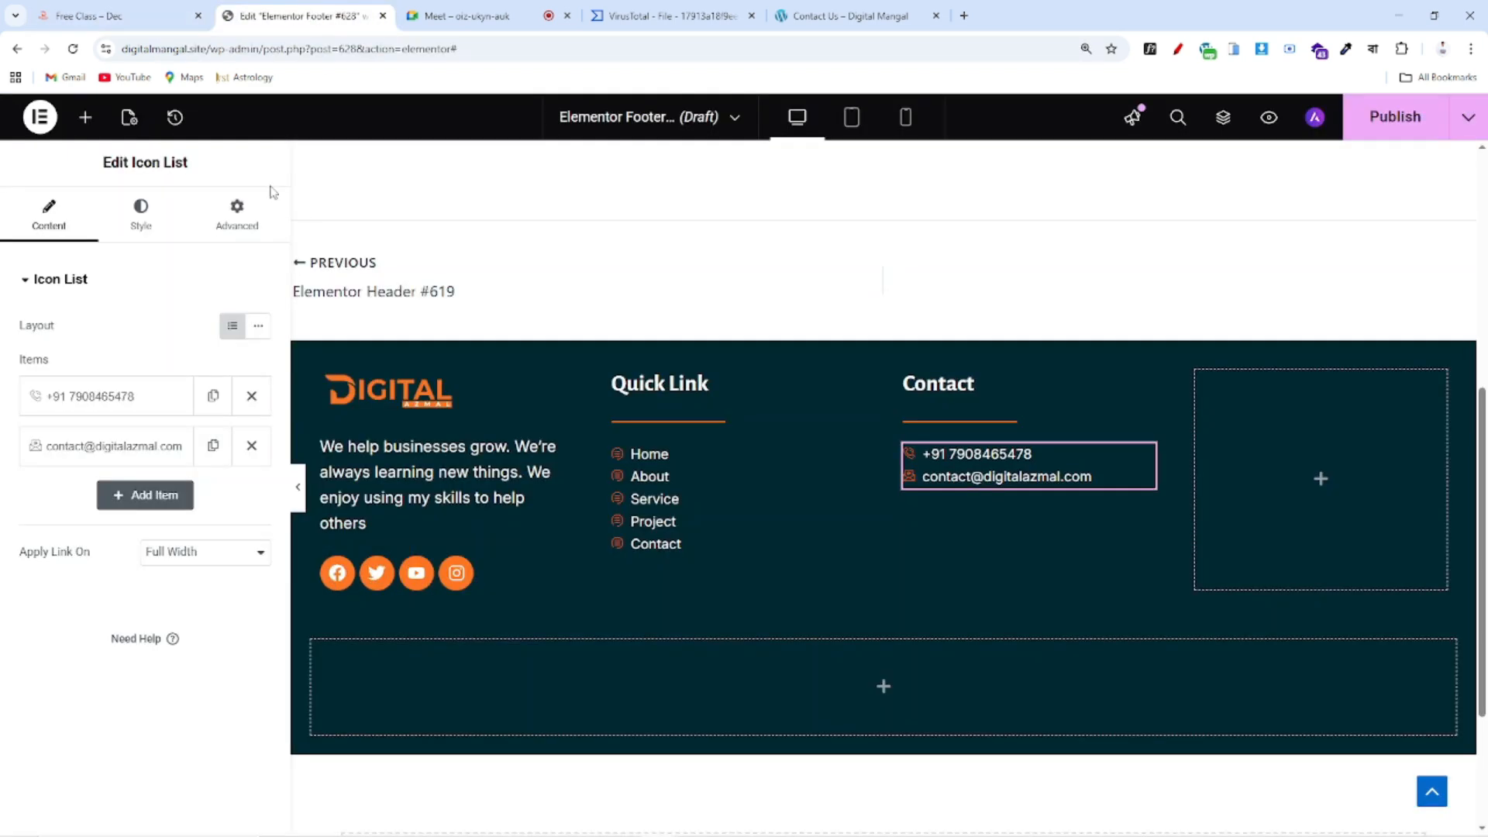
{"action": "left_click", "coordinate": [85, 118]}
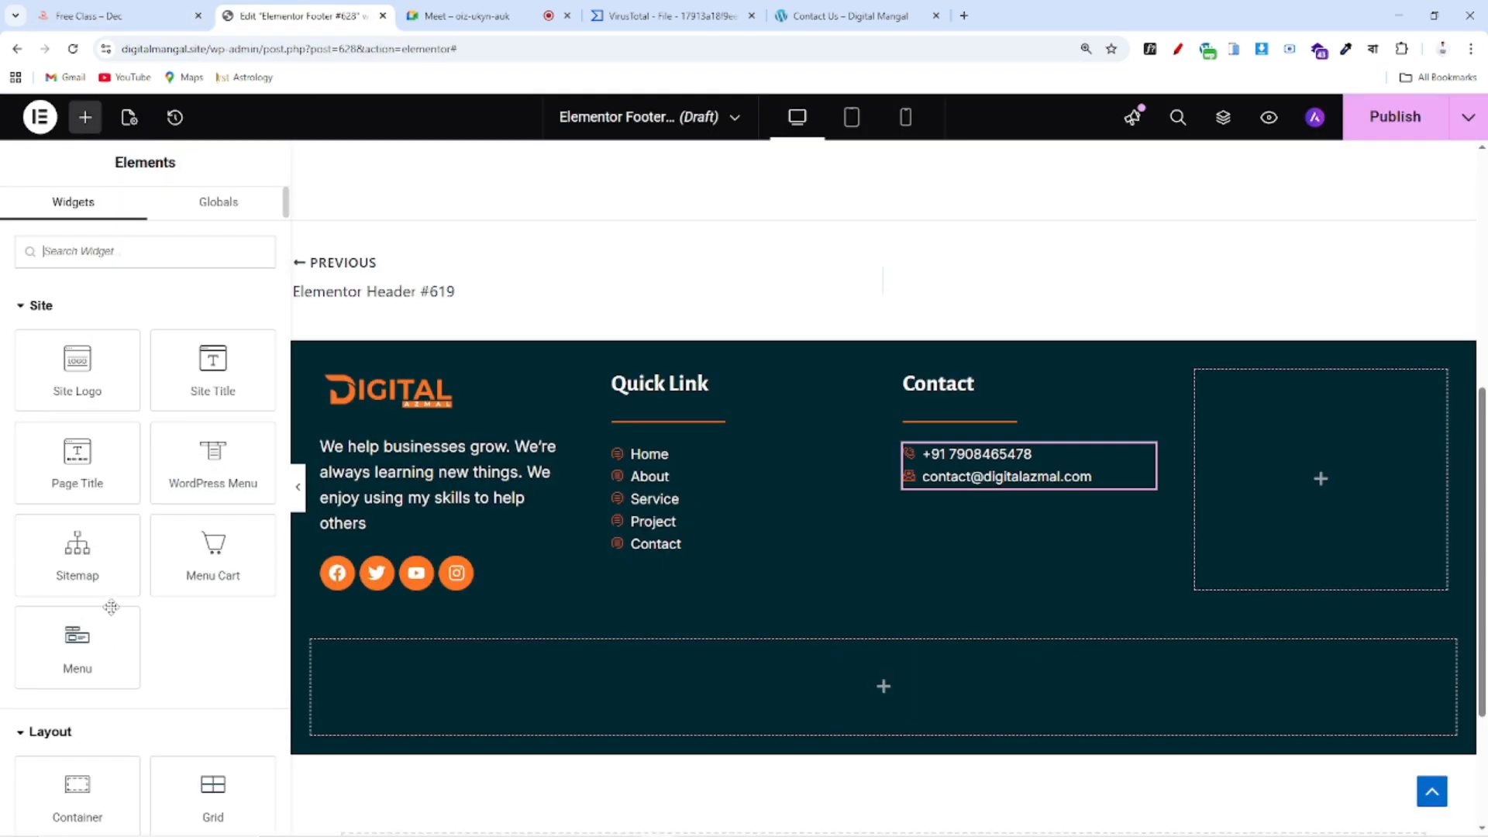
Add a Text Editor block under the Contact list showing the business's postal address and PIN code
{"action": "scroll", "coordinate": [116, 608], "scroll_direction": "down", "scroll_amount": 4}
{"action": "left_click_drag", "start_coordinate": [62, 697], "coordinate": [1000, 480]}
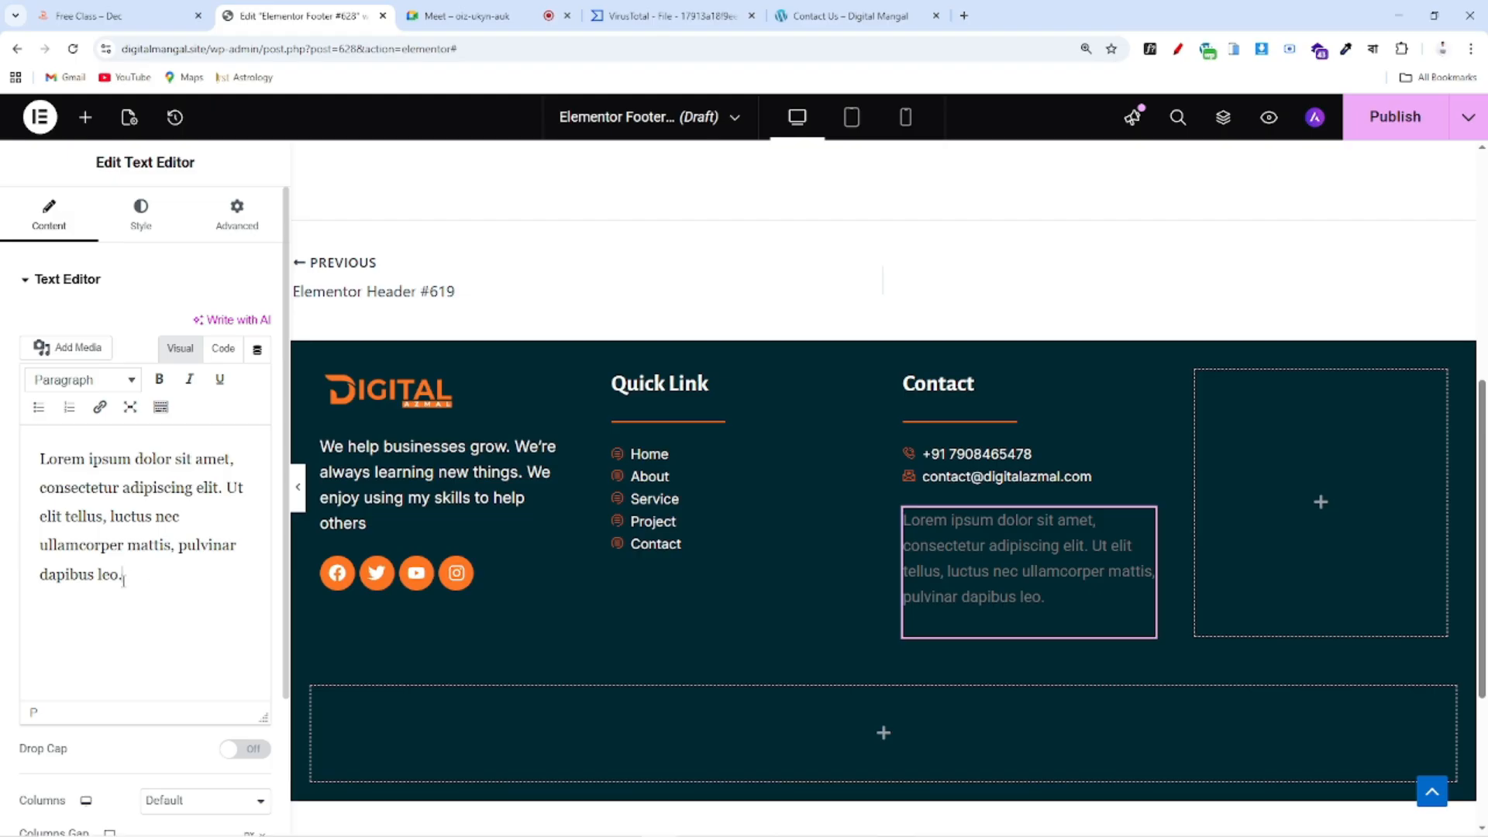
{"action": "left_click_drag", "start_coordinate": [124, 577], "coordinate": [3, 436]}
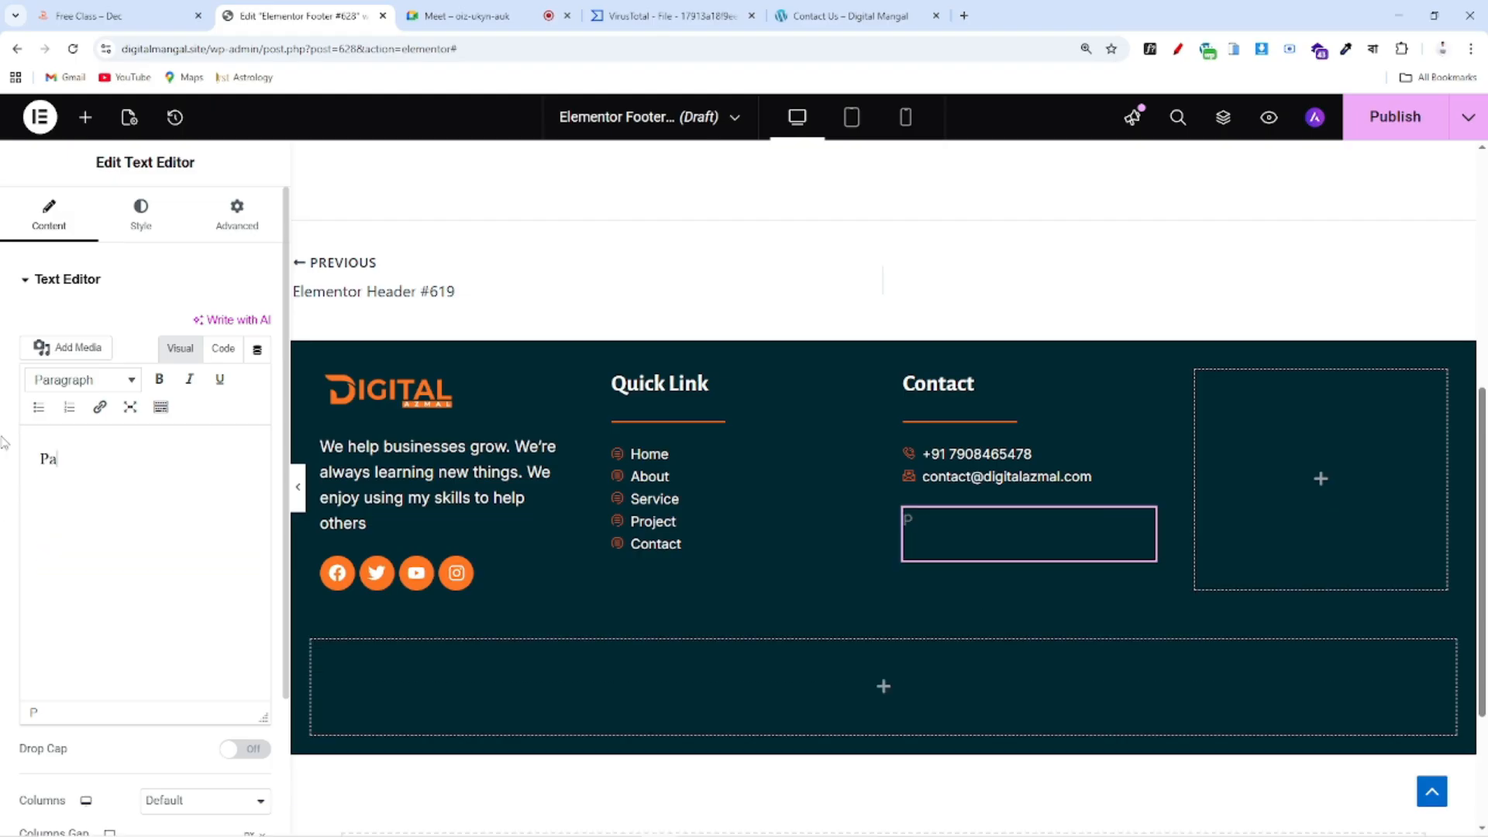
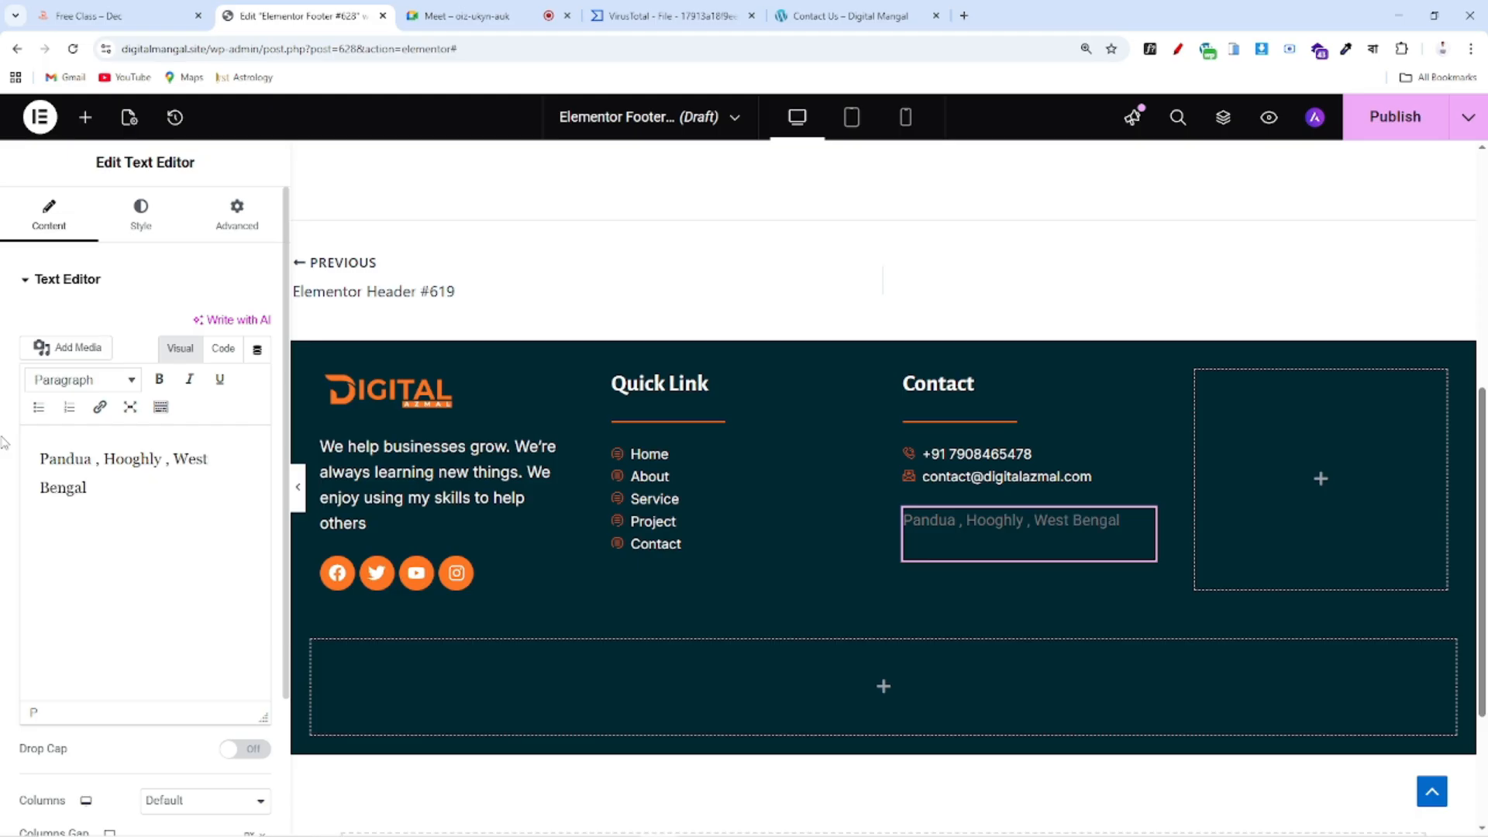
{"action": "left_click", "coordinate": [122, 221]}
Make the address text white and enter an initial font size of 15
{"action": "left_click", "coordinate": [258, 577]}
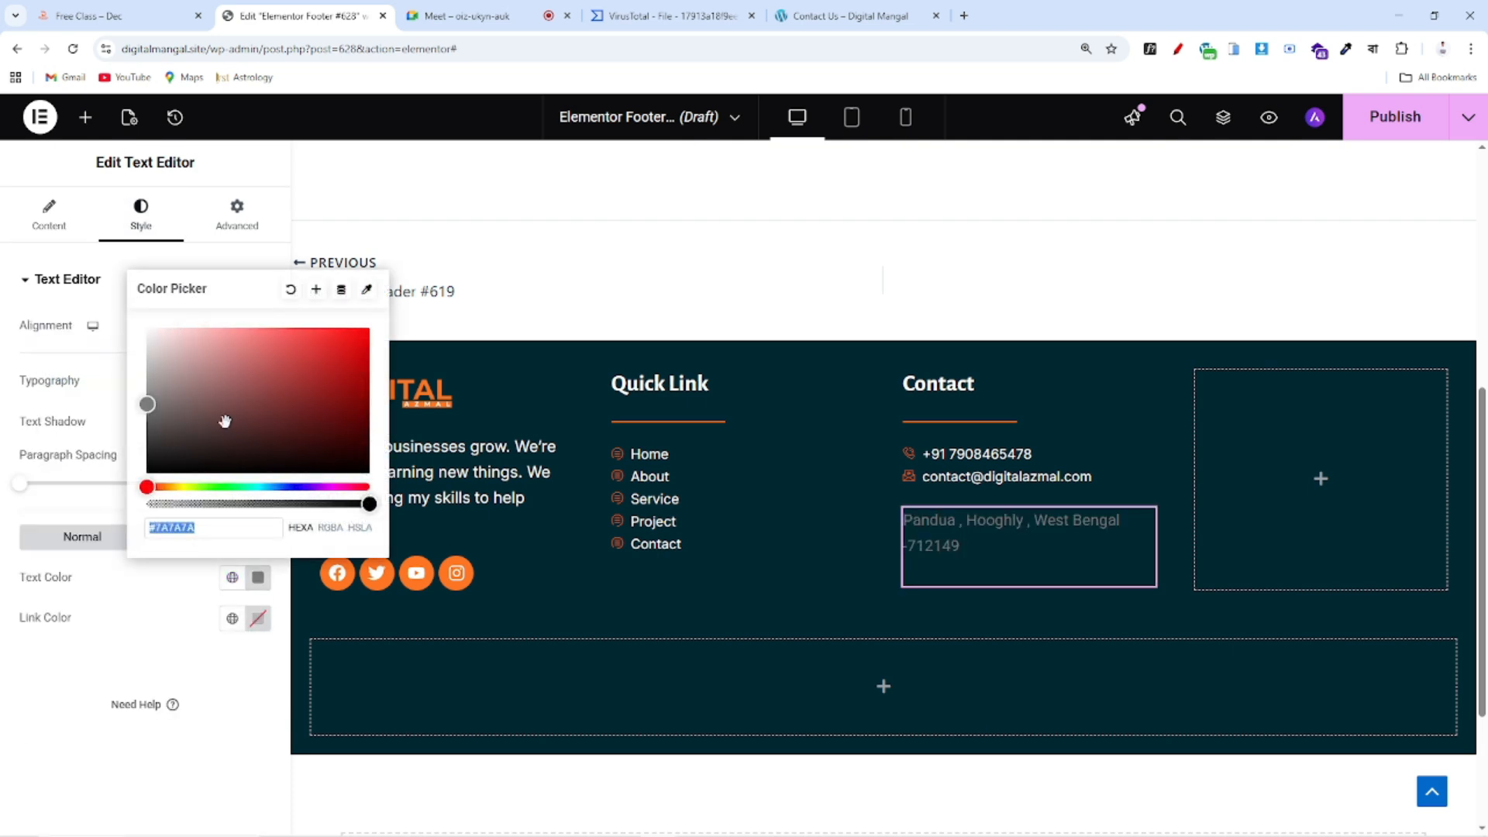
{"action": "left_click_drag", "start_coordinate": [224, 421], "coordinate": [130, 314]}
{"action": "left_click", "coordinate": [115, 671]}
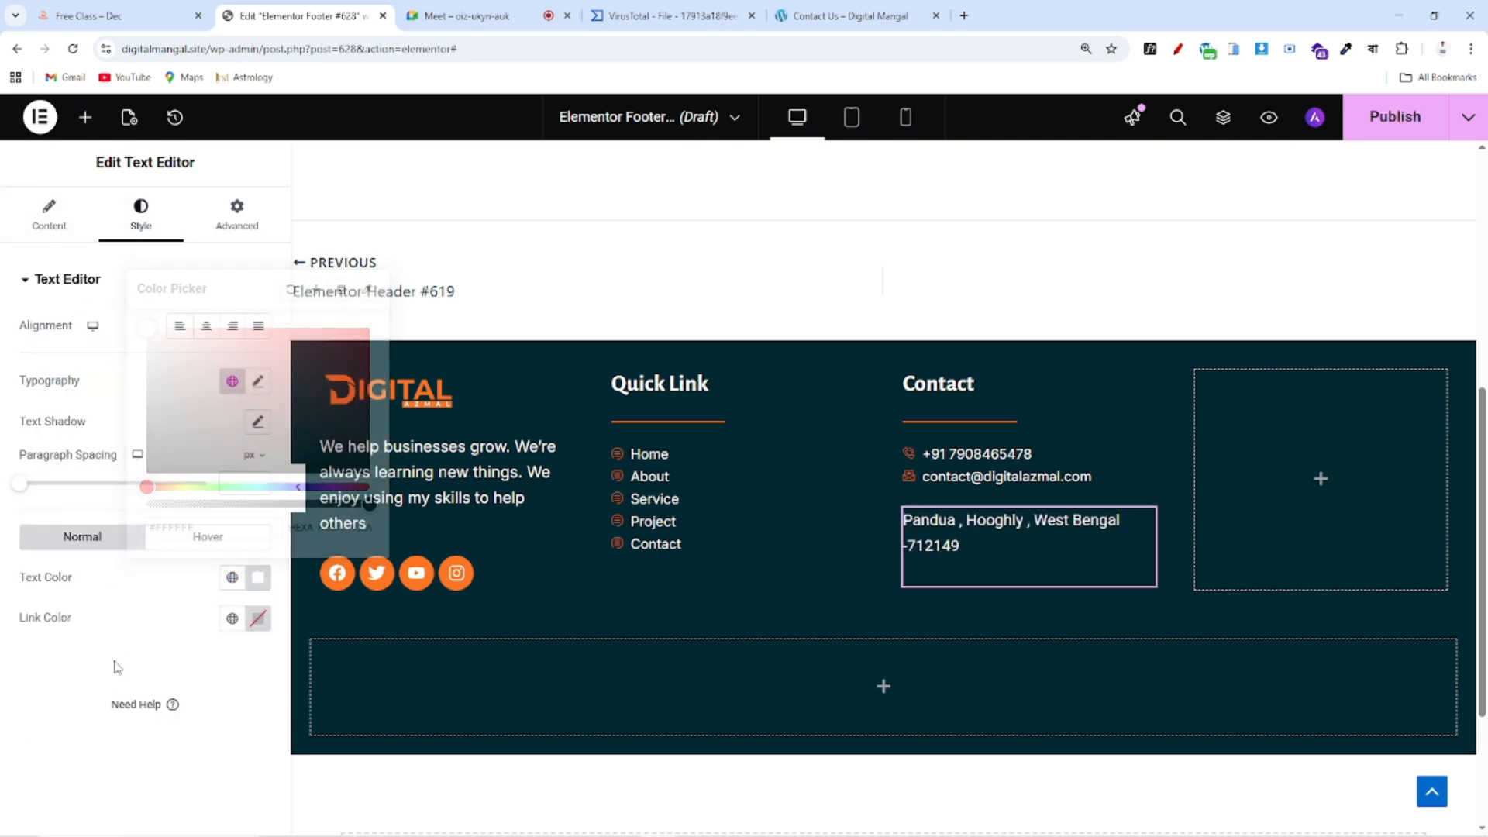
{"action": "left_click", "coordinate": [258, 382]}
{"action": "type", "text": "15"}
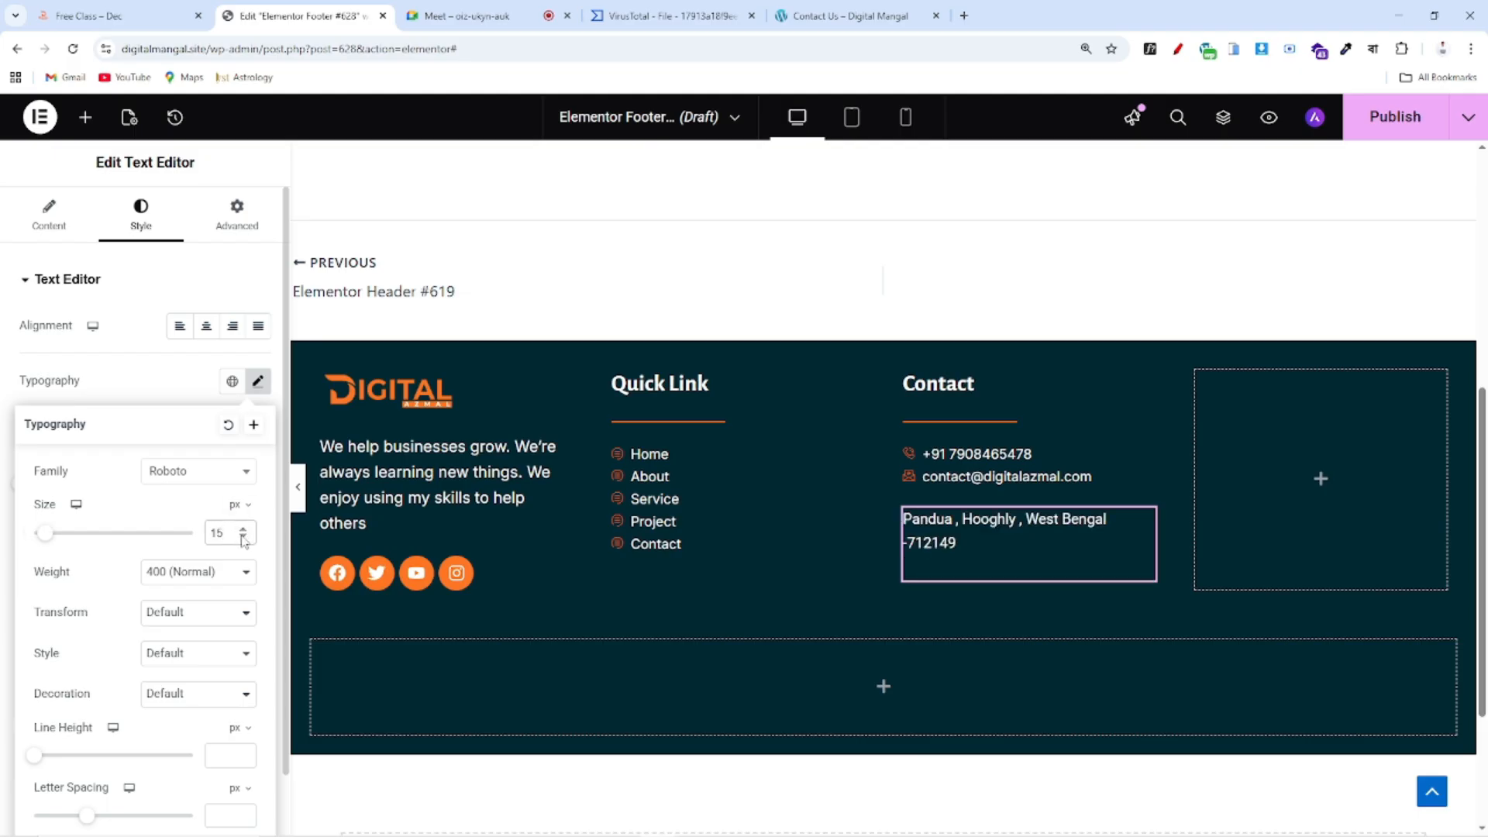
Prefix the postcode with 'Pin' so it reads Pin-712149 on the state line
{"action": "left_click", "coordinate": [50, 228]}
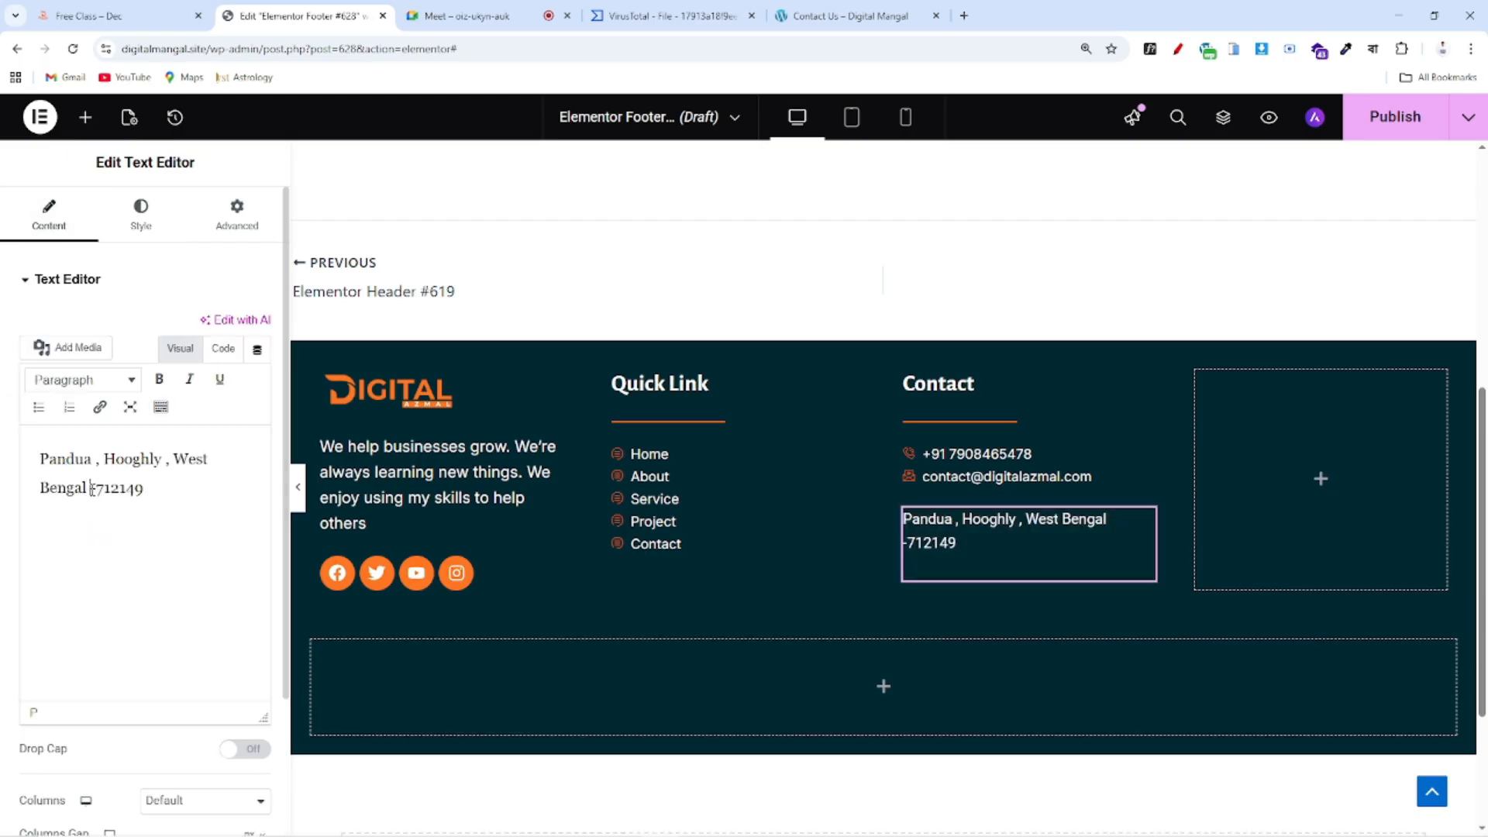
{"action": "type", "text": "Pin"}
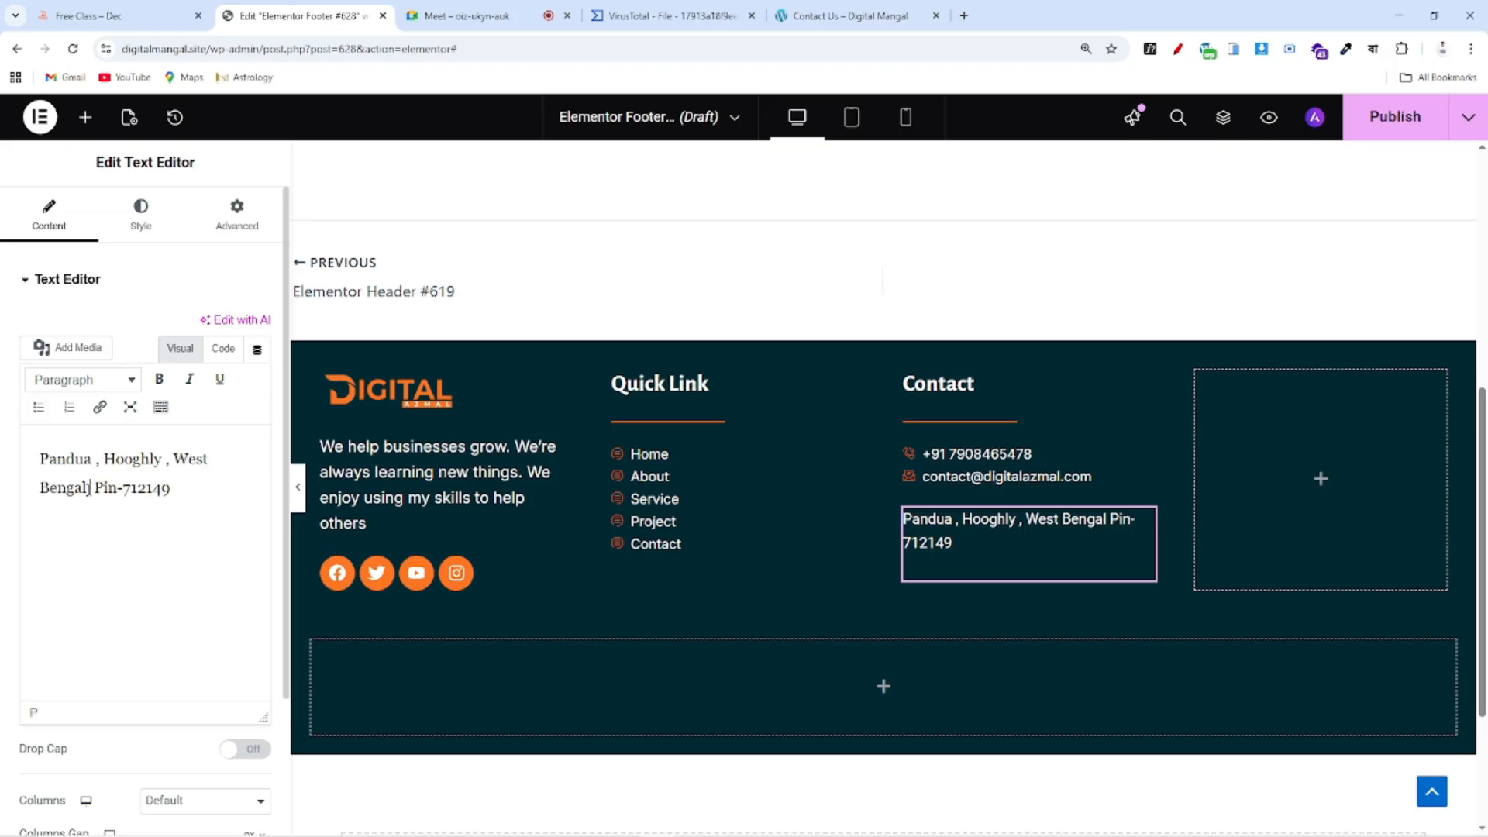
{"action": "key", "text": "Return"}
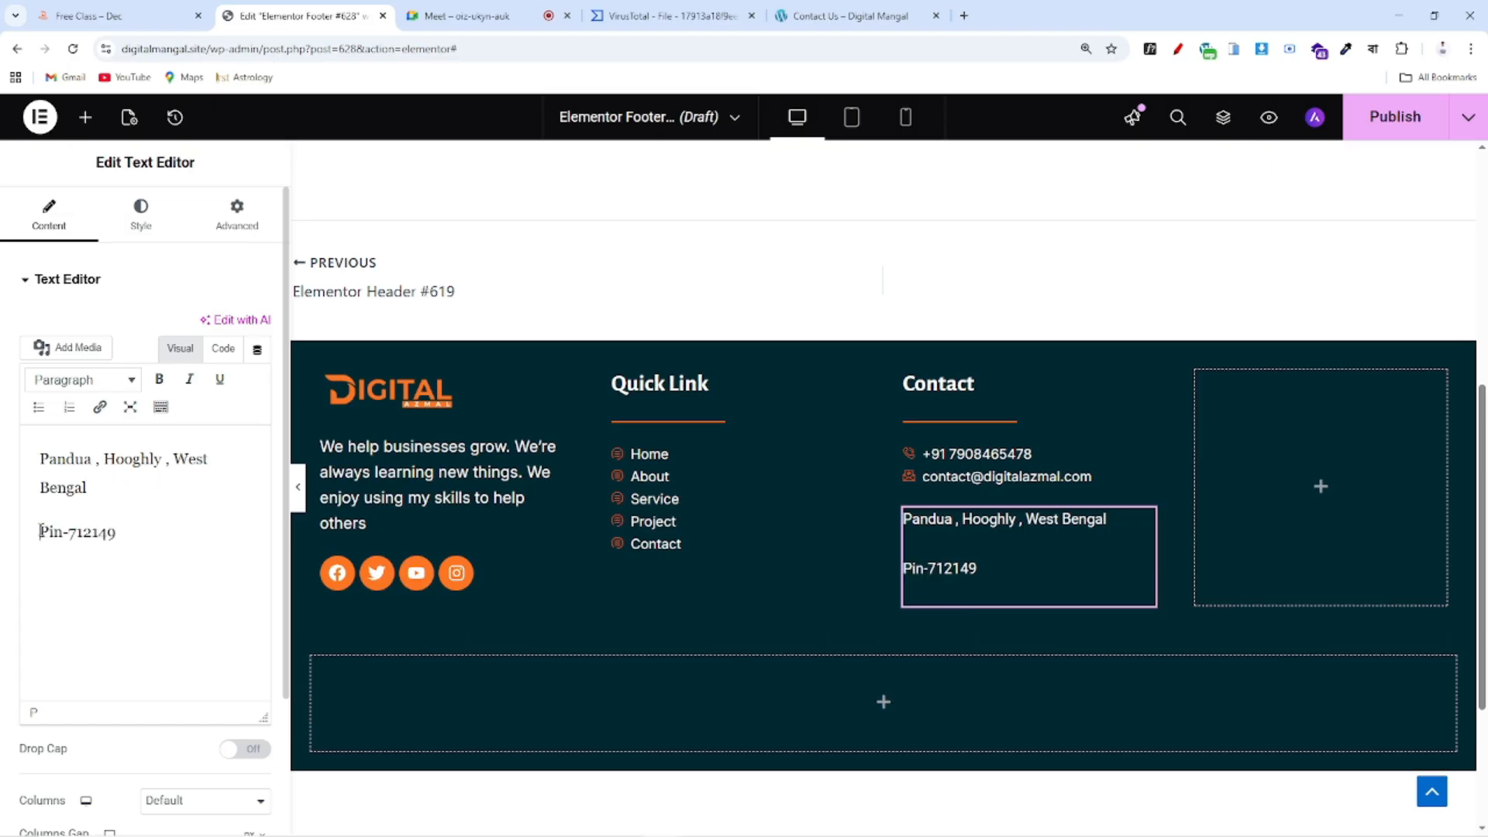
{"action": "key", "text": "BackSpace"}
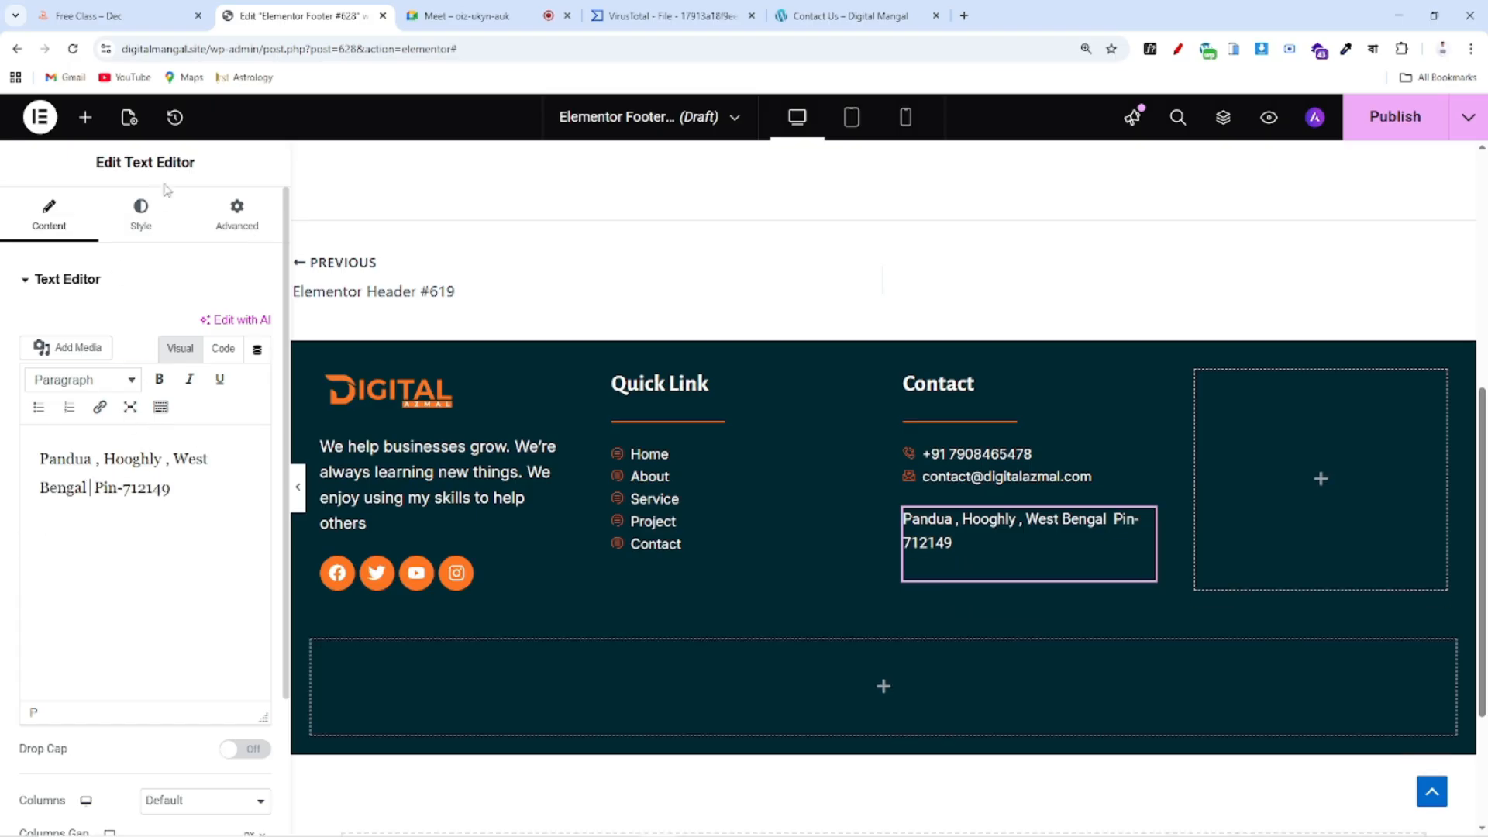
Set the address typography to the Inter font at 16 px
{"action": "left_click", "coordinate": [124, 210]}
{"action": "left_click", "coordinate": [261, 380]}
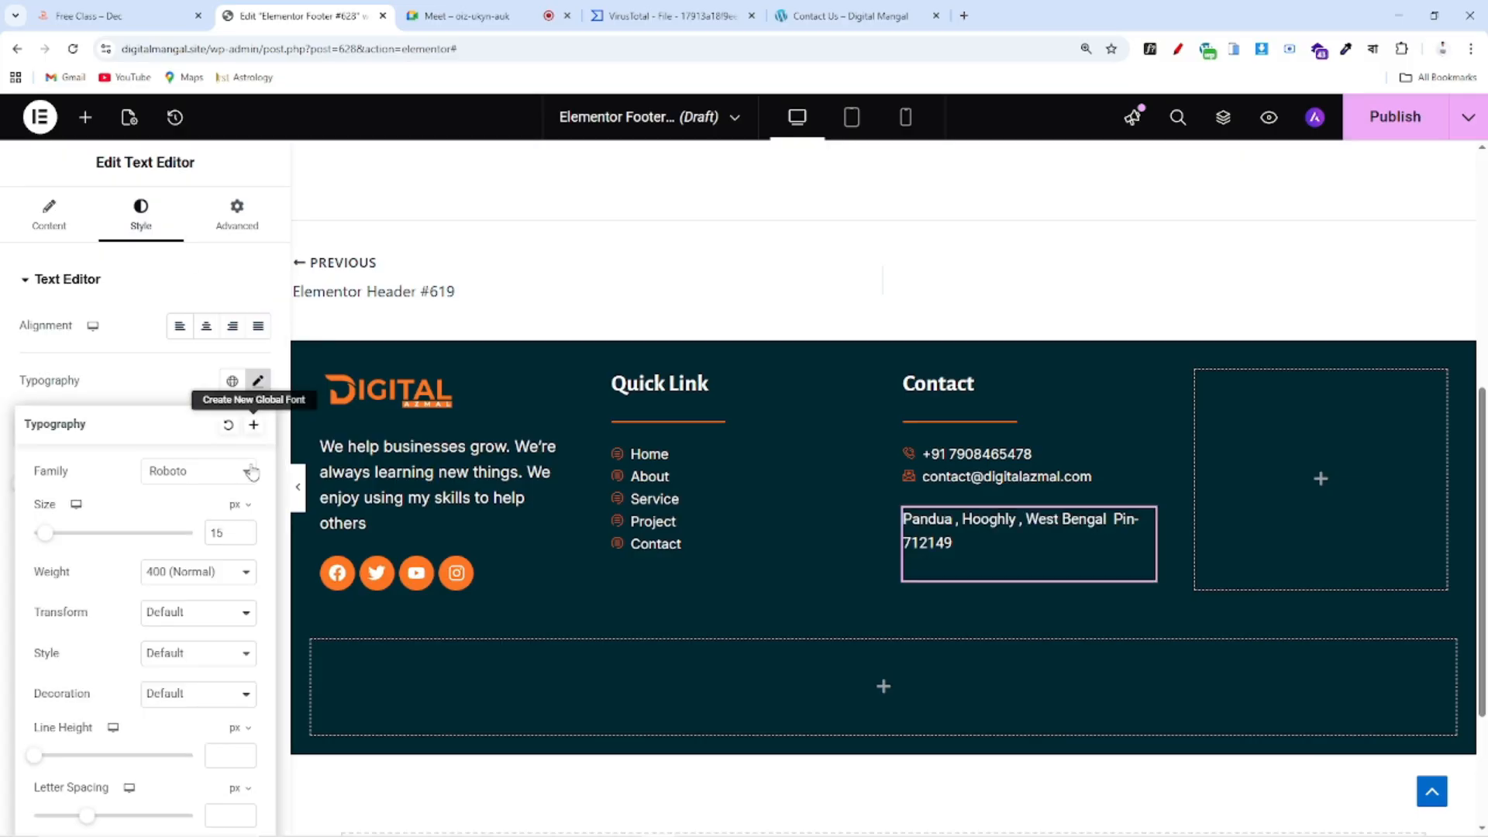
{"action": "left_click", "coordinate": [243, 529]}
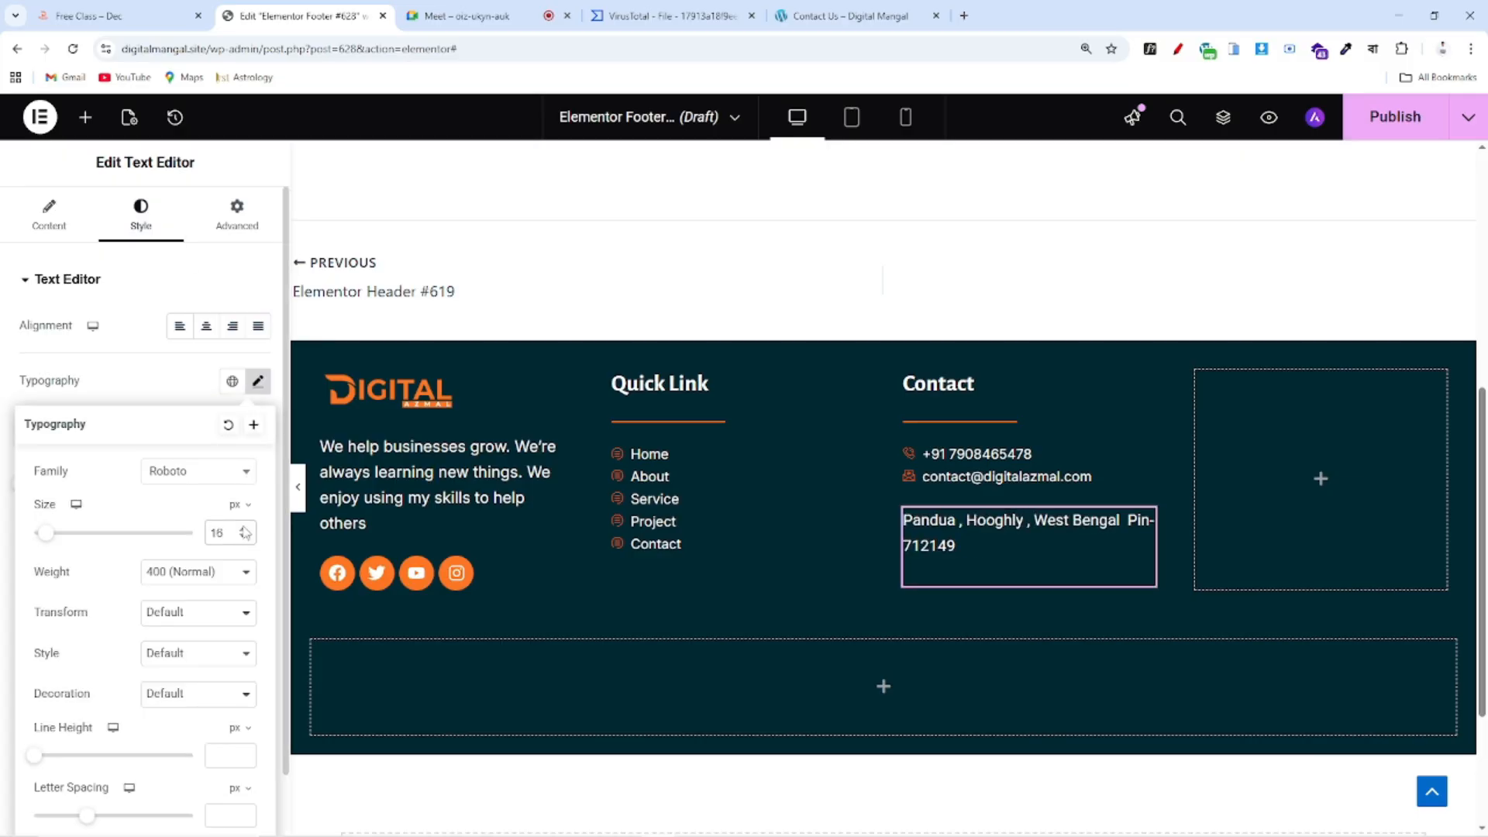
{"action": "left_click", "coordinate": [243, 529]}
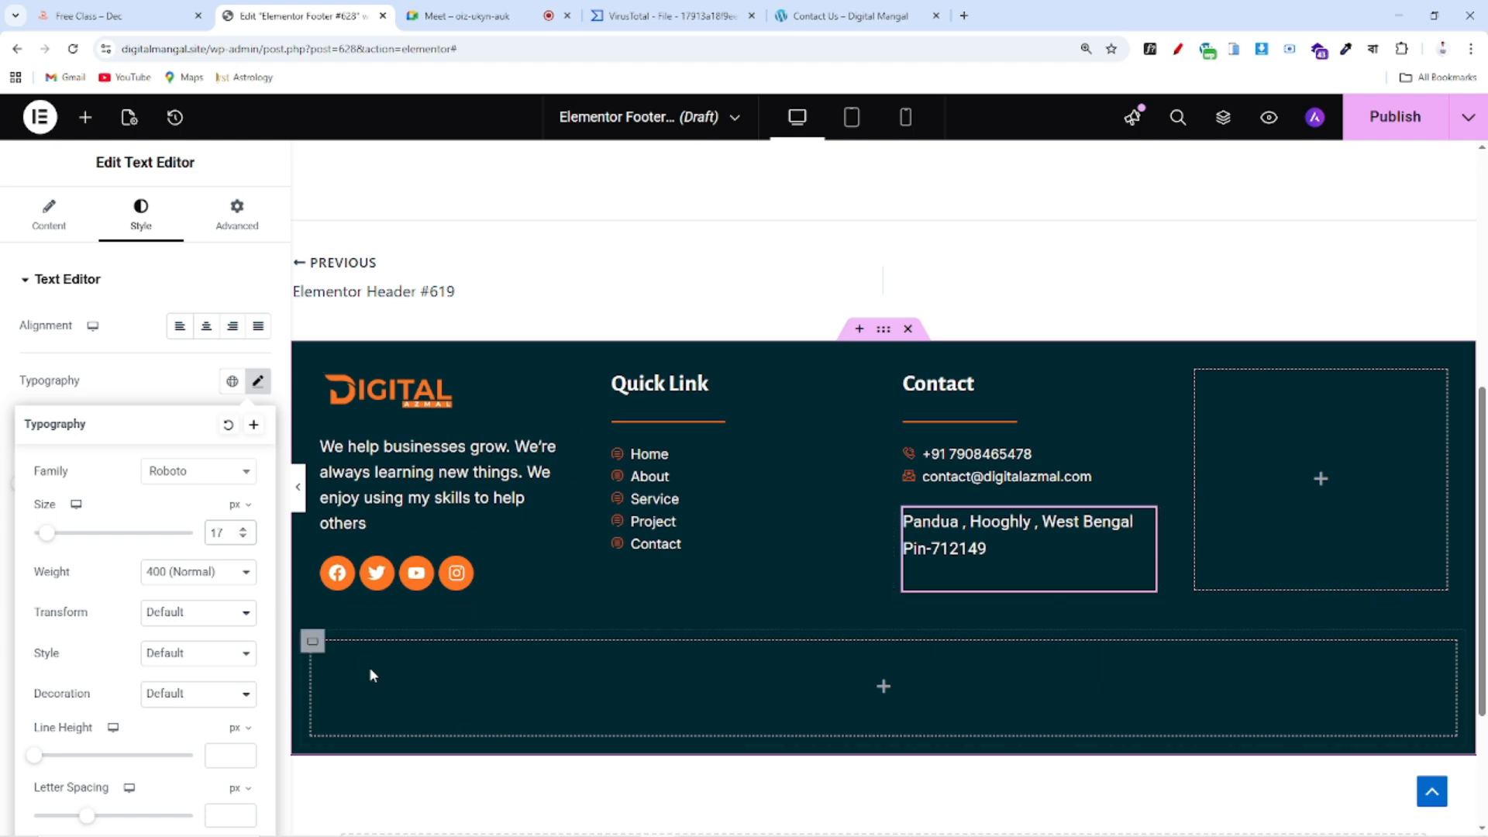
{"action": "left_click", "coordinate": [186, 474]}
{"action": "type", "text": "inta"}
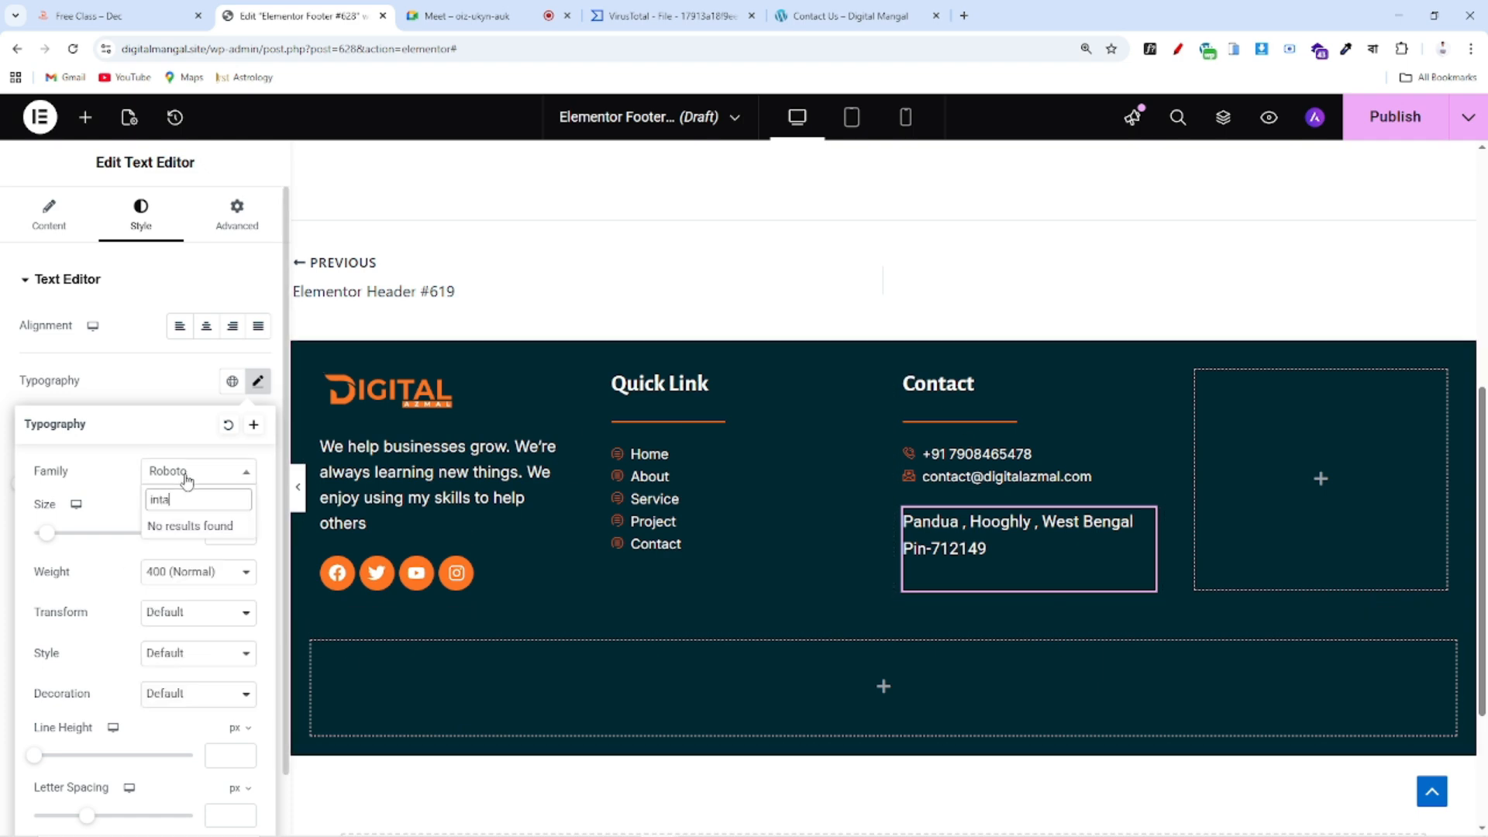
{"action": "key", "text": "BackSpace"}
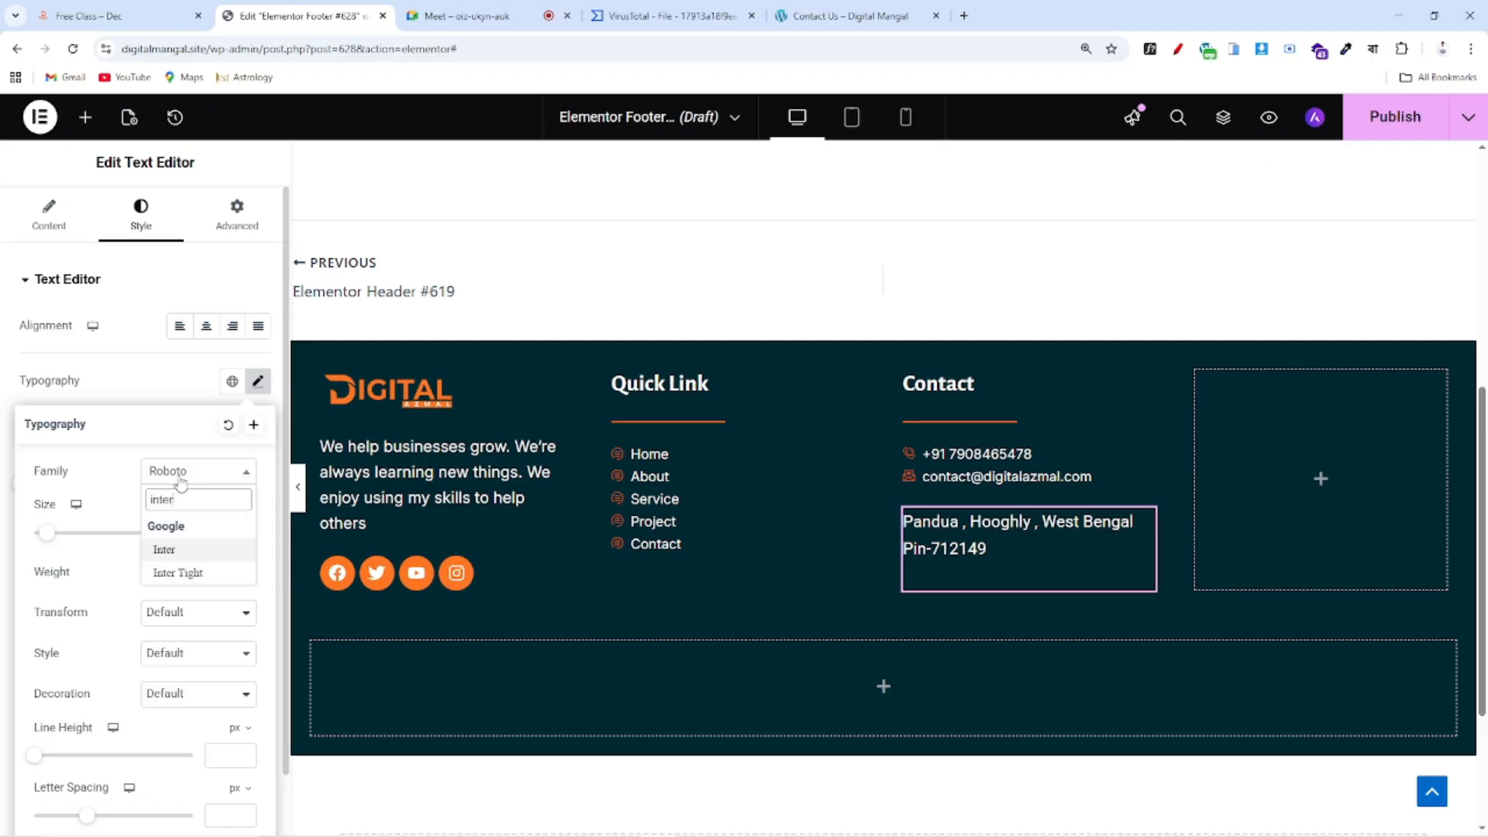
{"action": "left_click", "coordinate": [194, 552]}
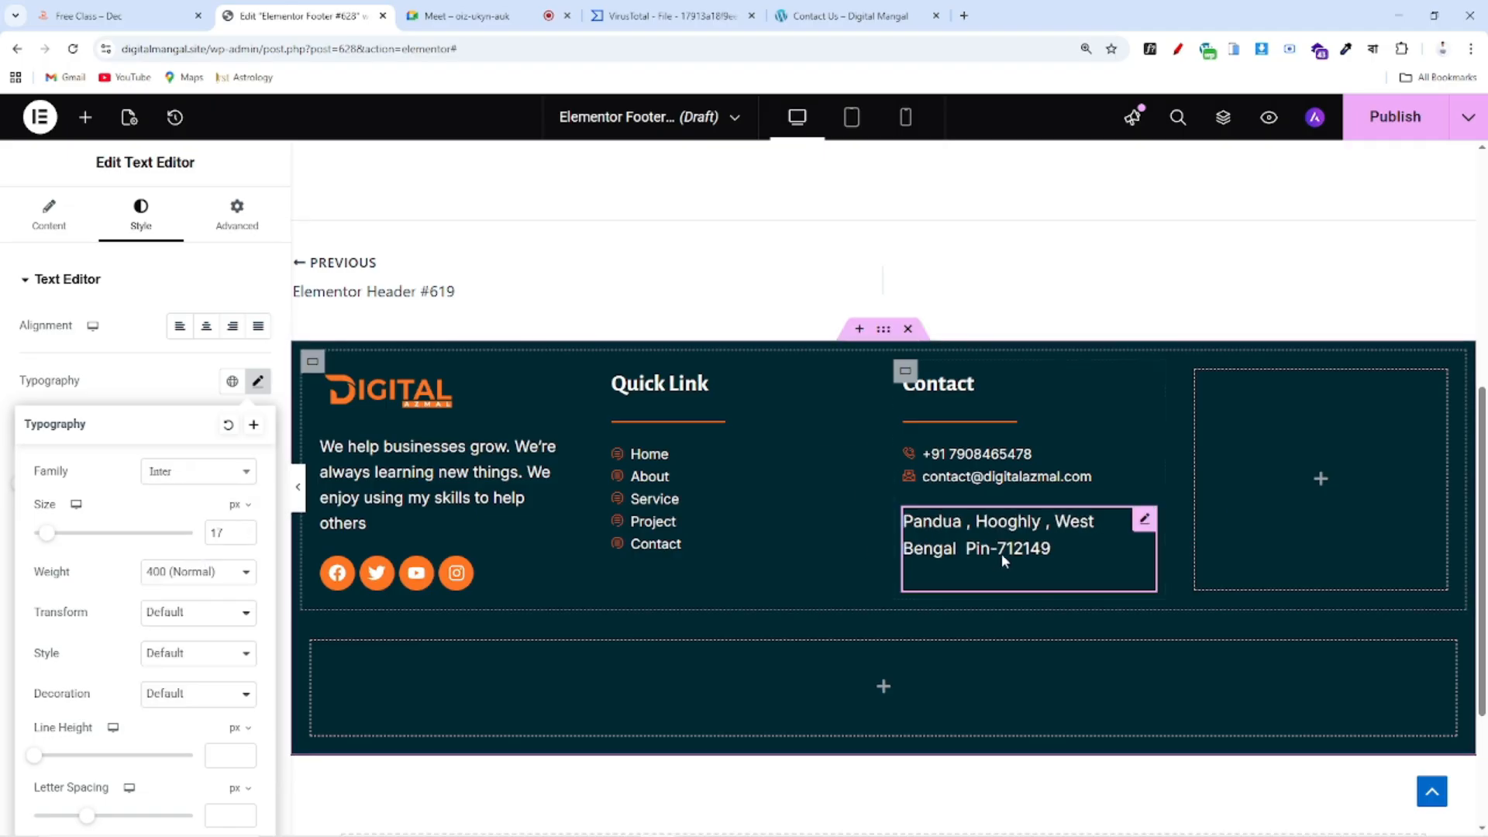
{"action": "left_click", "coordinate": [244, 538]}
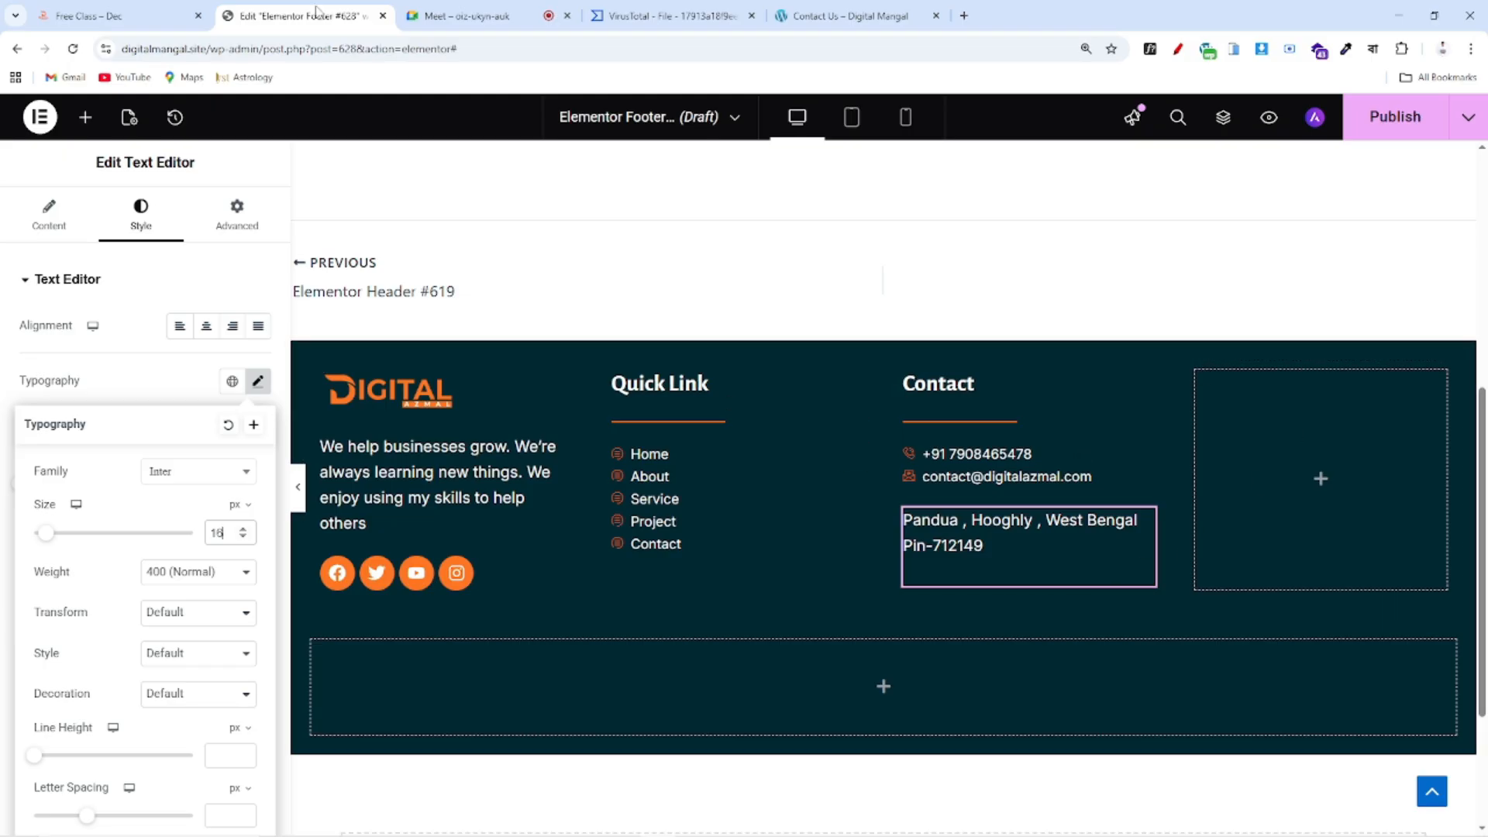
Compare with the reference footer, then search the widget list for 'form'
{"action": "left_click", "coordinate": [147, 21]}
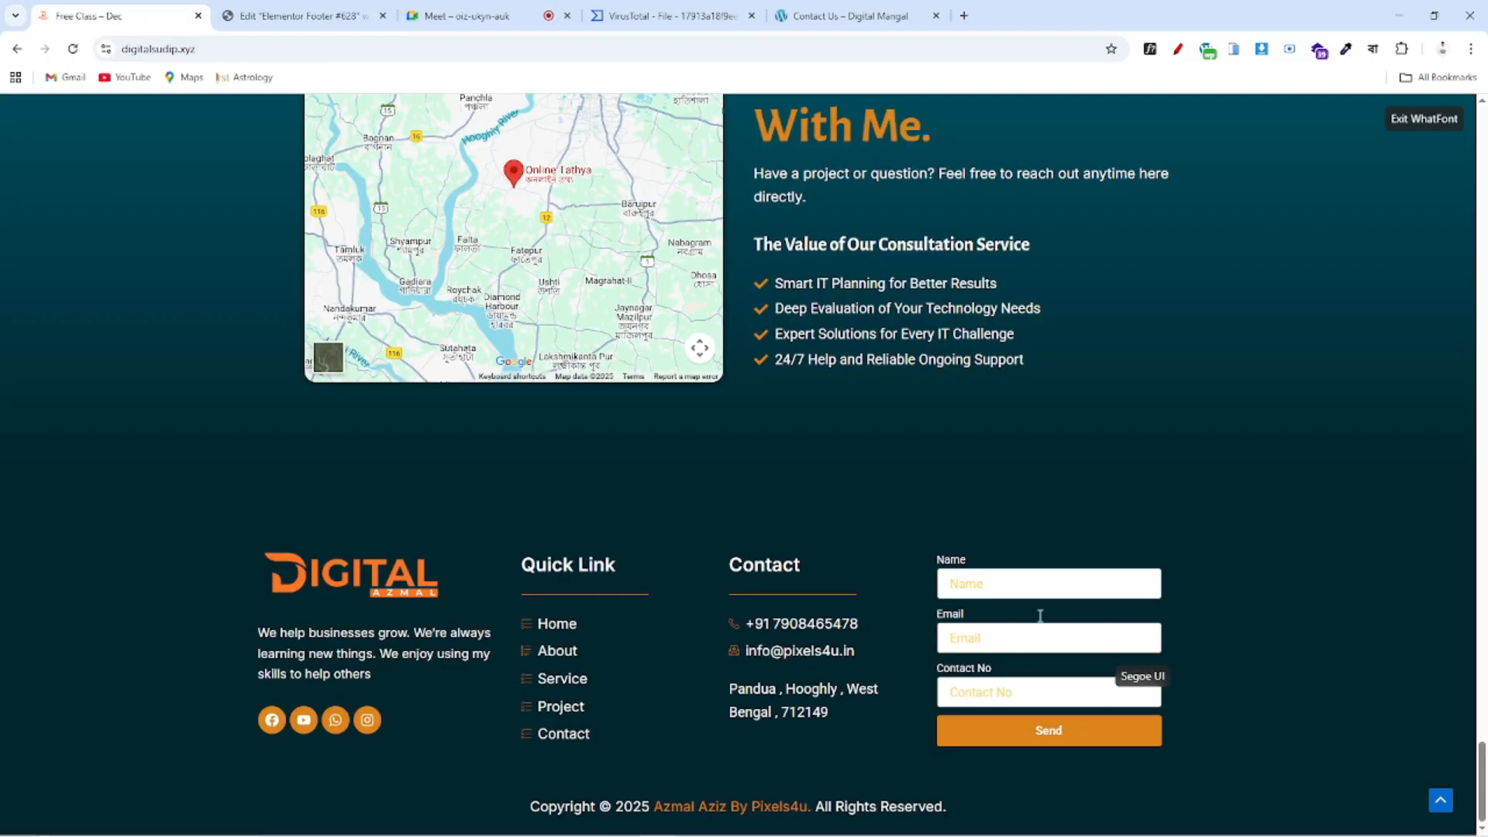
{"action": "left_click", "coordinate": [327, 20]}
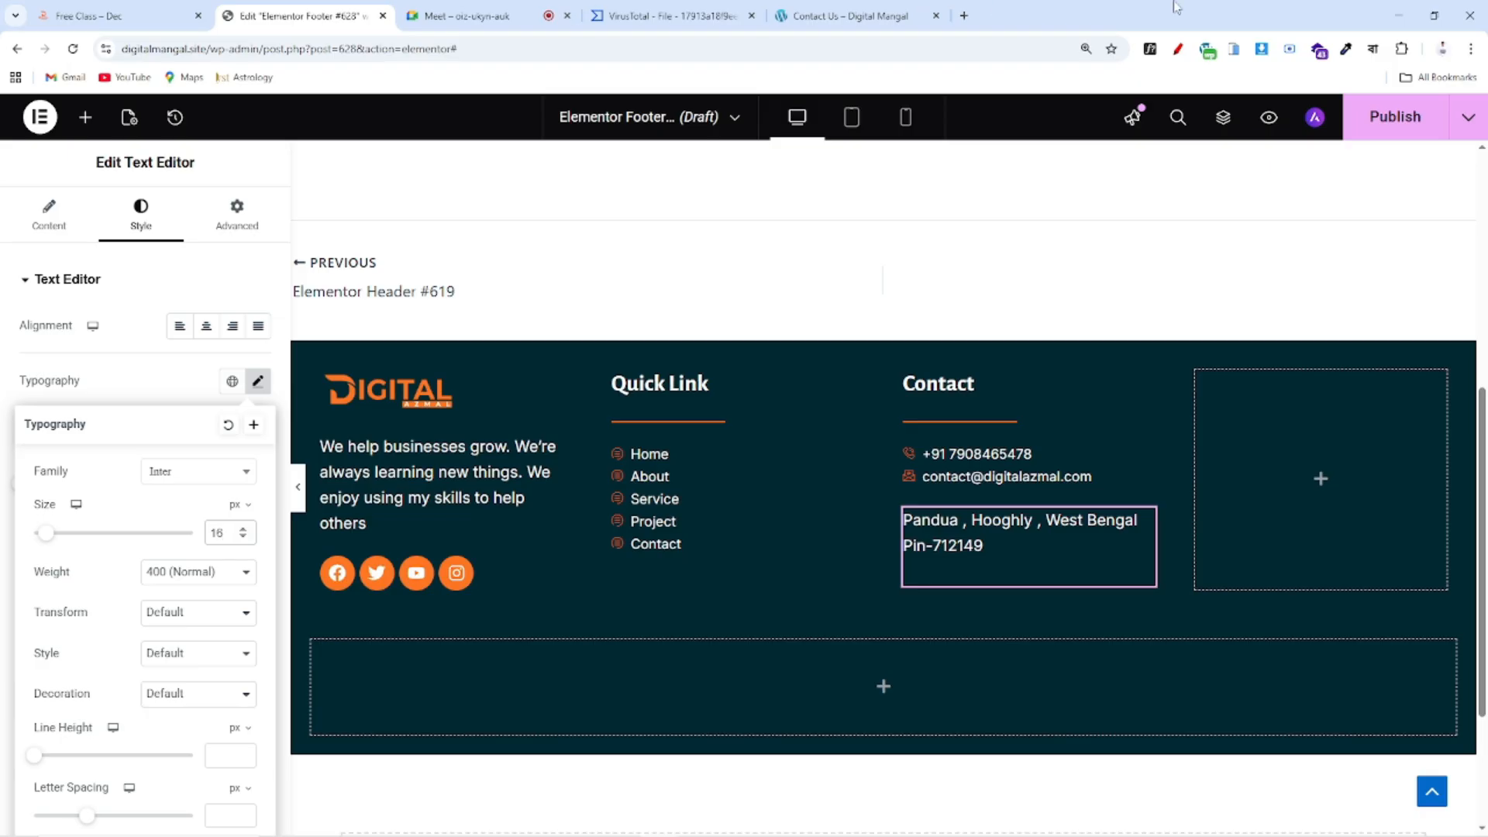
{"action": "left_click", "coordinate": [85, 117]}
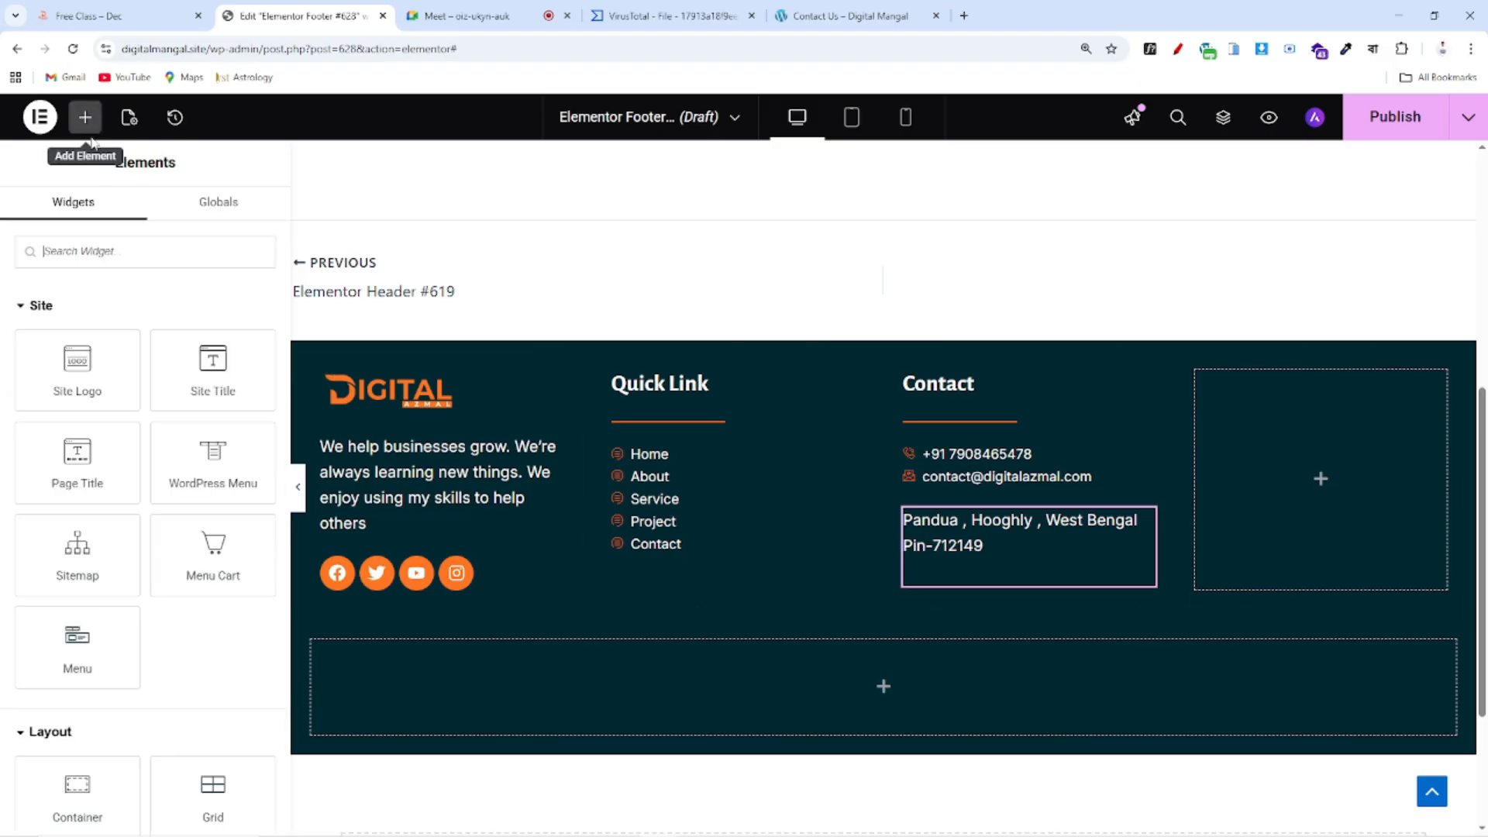
{"action": "type", "text": "f"}
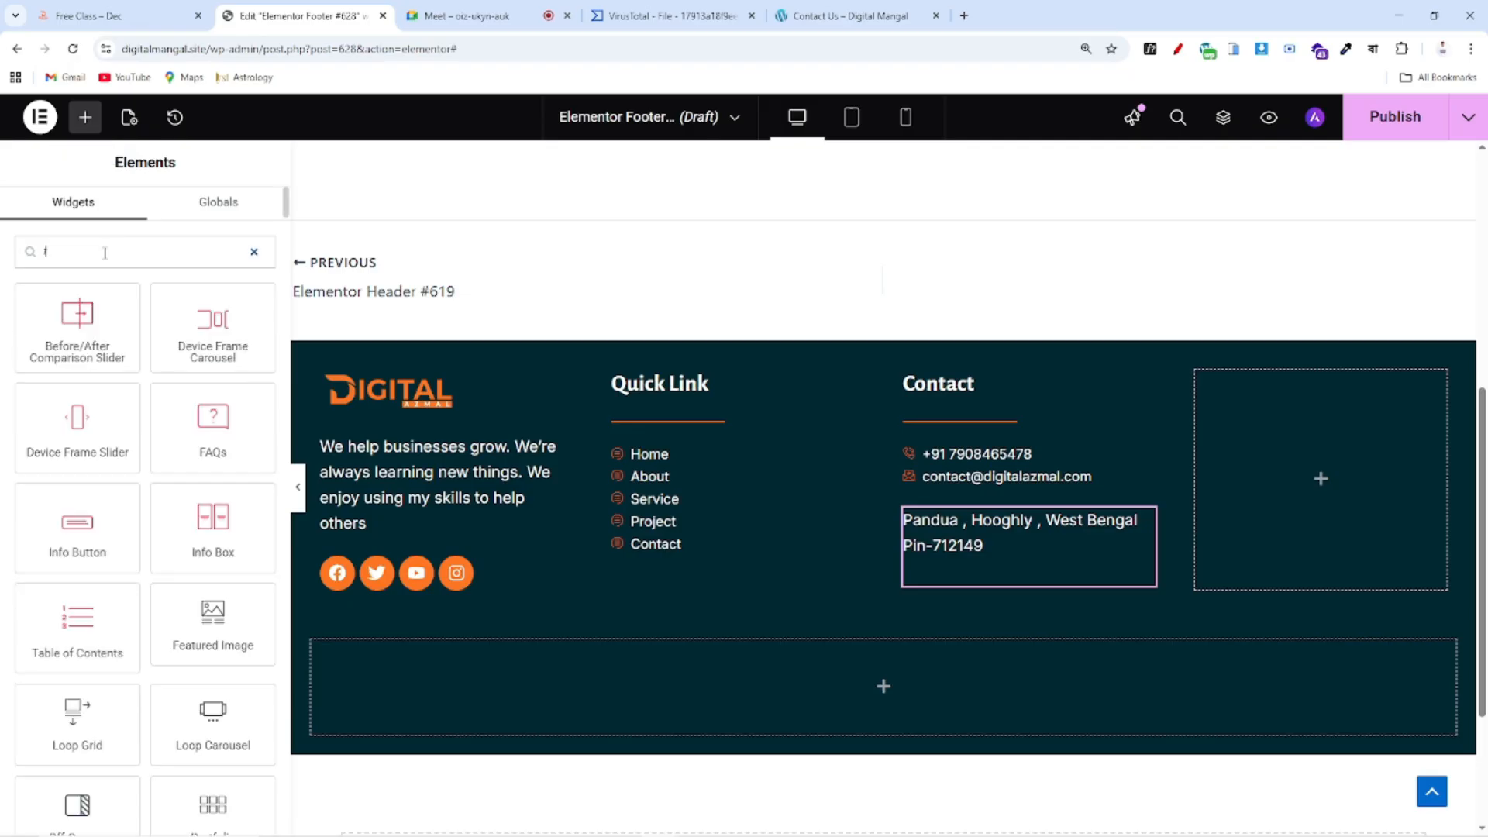
{"action": "type", "text": "orm"}
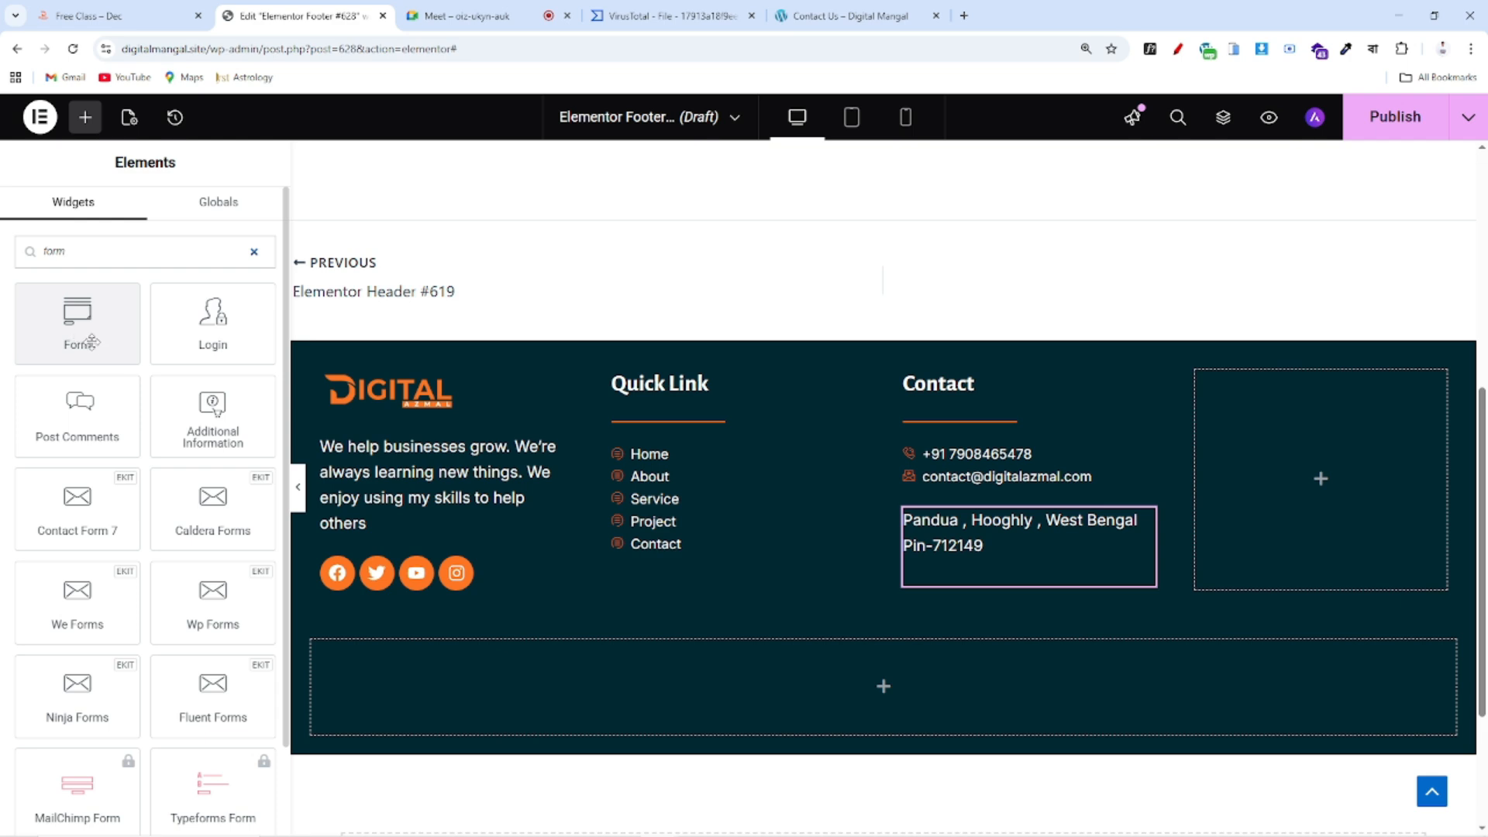
Drop a Form widget into the fourth footer column and delete its Message field, keeping Name and Email
{"action": "left_click_drag", "start_coordinate": [65, 310], "coordinate": [1308, 436]}
{"action": "left_click", "coordinate": [155, 16]}
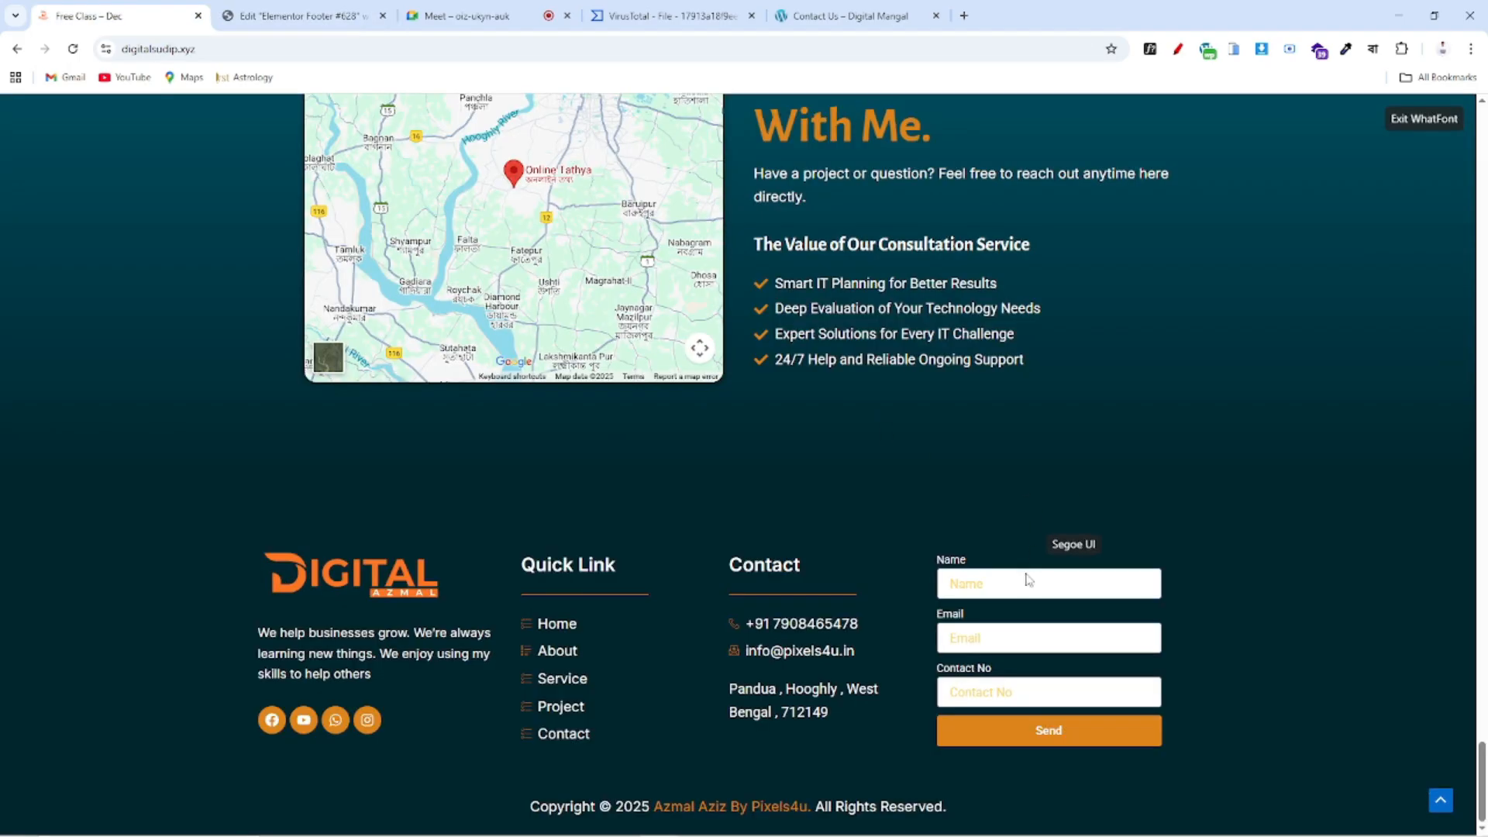
{"action": "left_click", "coordinate": [294, 15]}
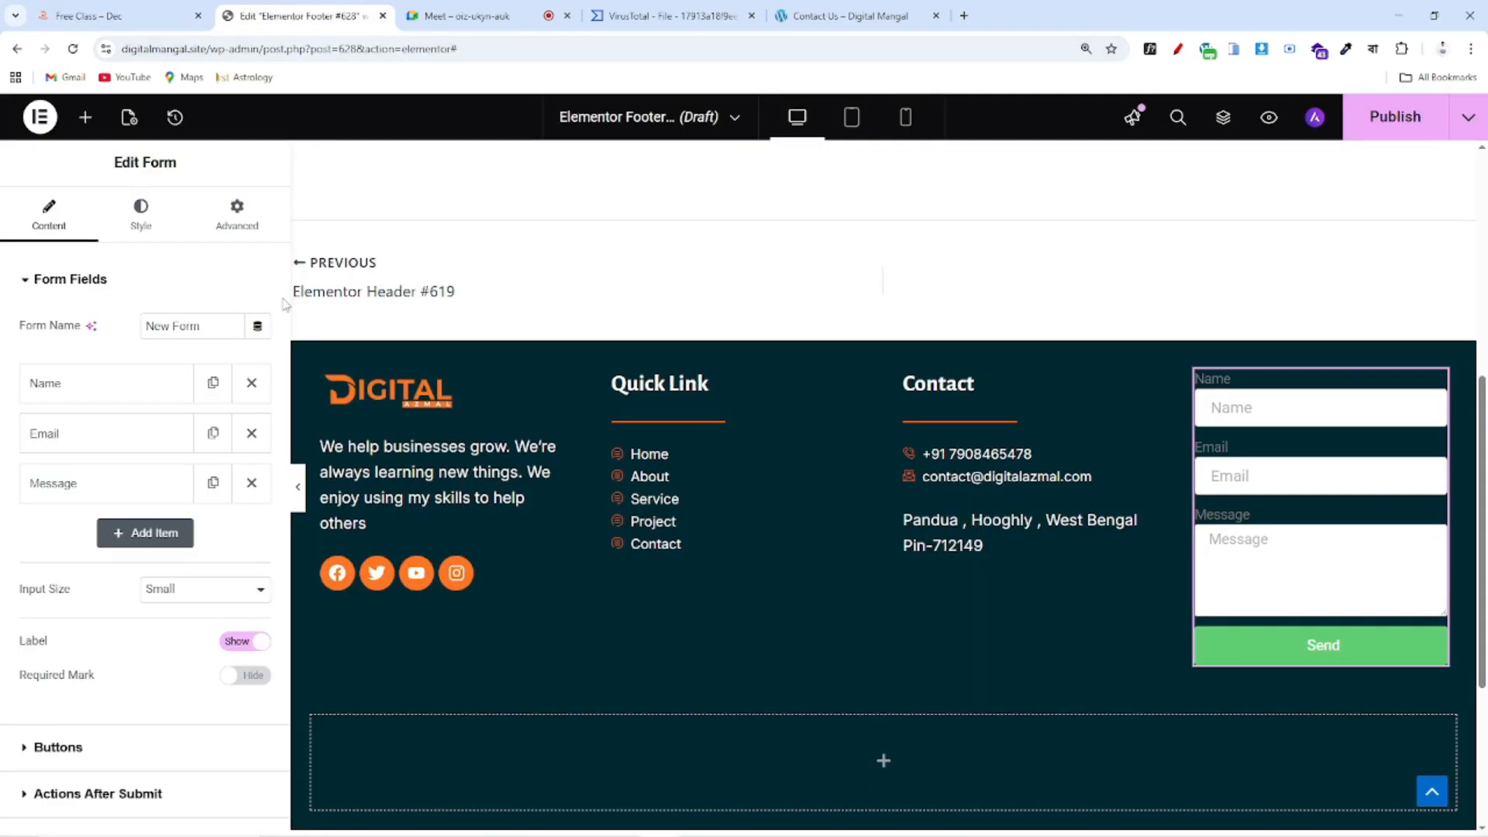
{"action": "left_click", "coordinate": [251, 483]}
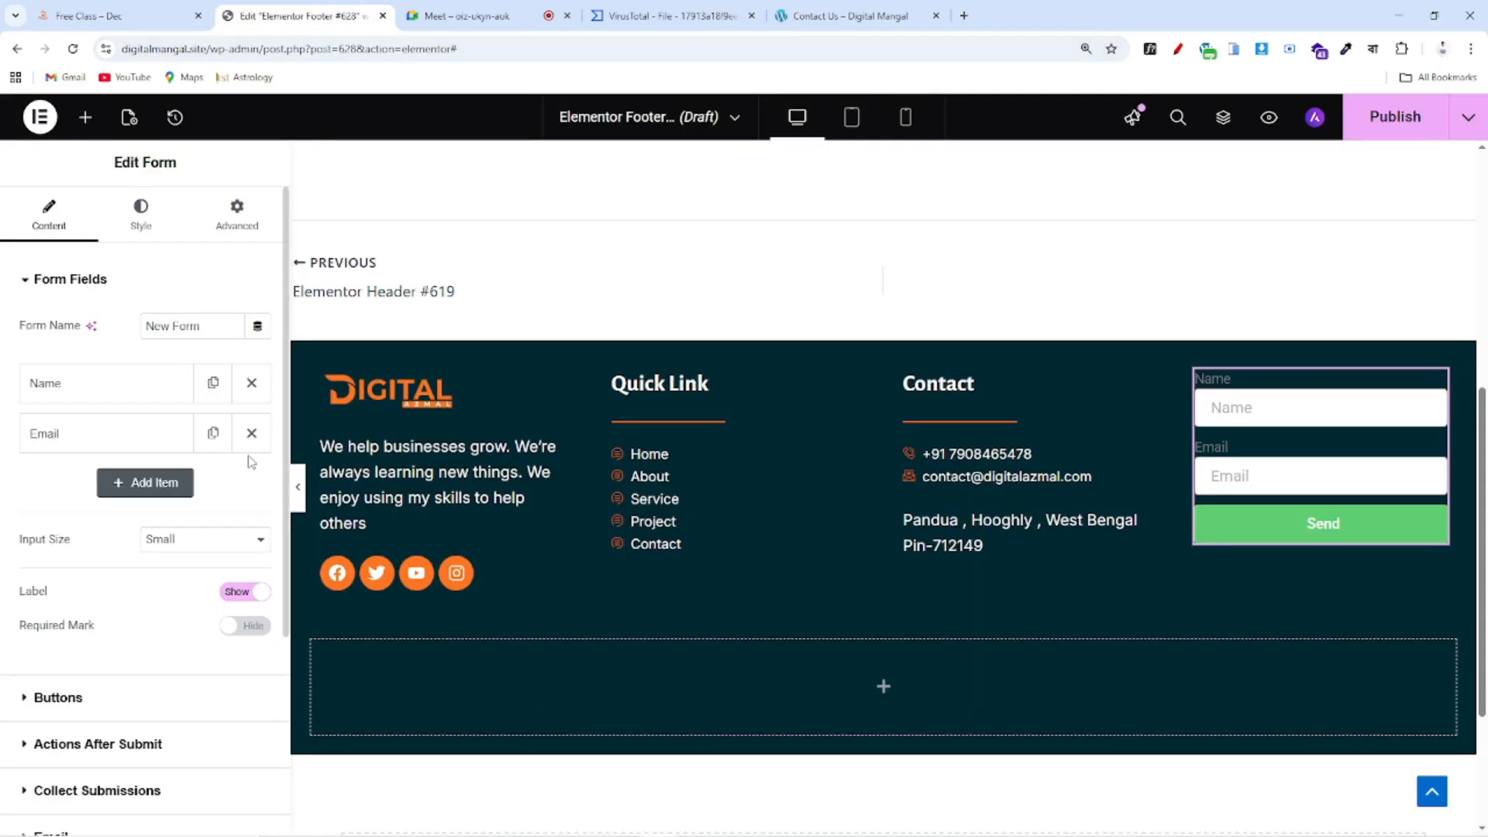
{"action": "left_click", "coordinate": [103, 388]}
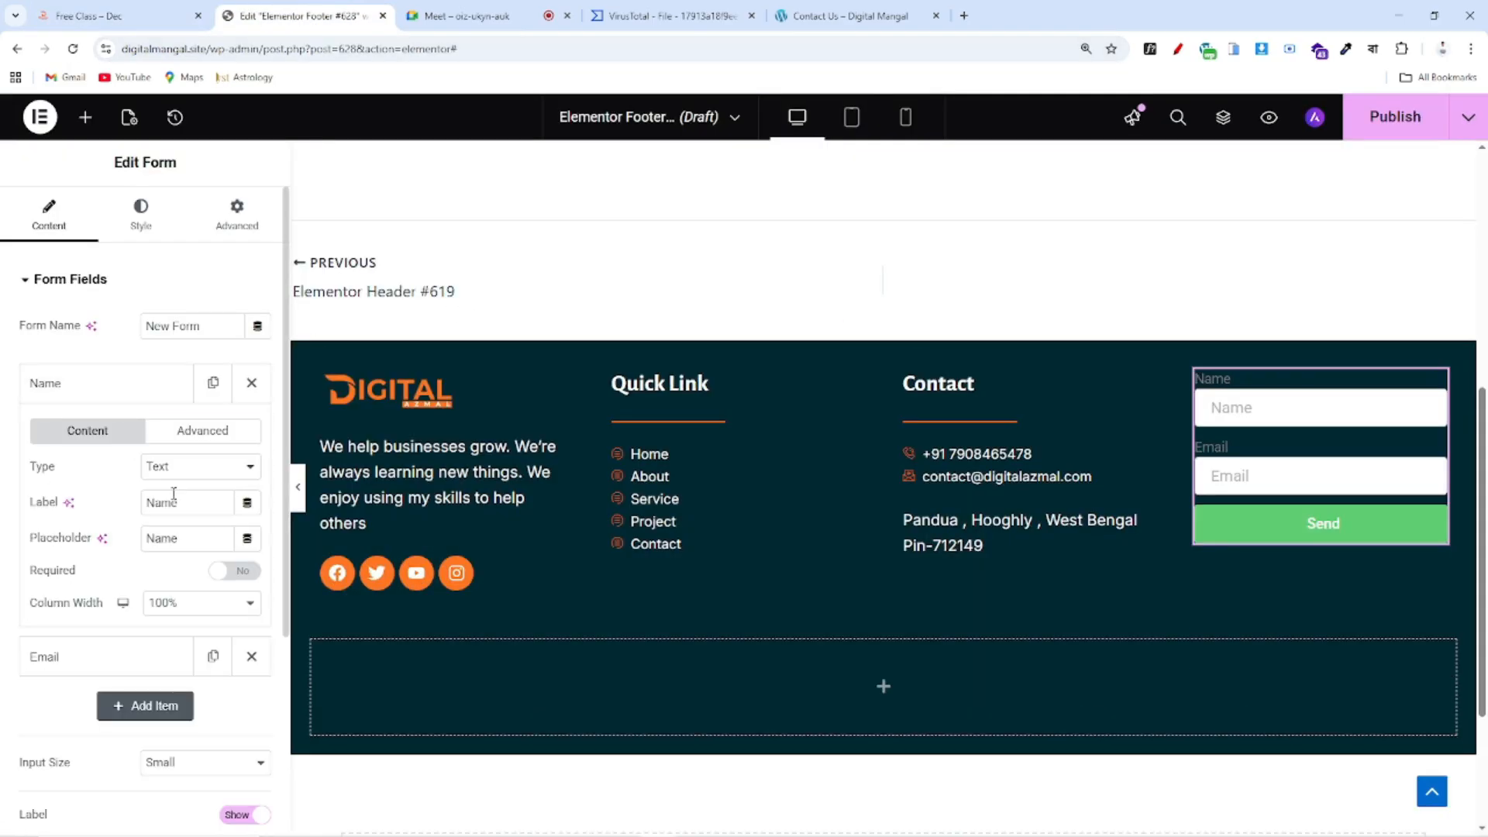
{"action": "left_click", "coordinate": [97, 382]}
{"action": "left_click", "coordinate": [99, 443]}
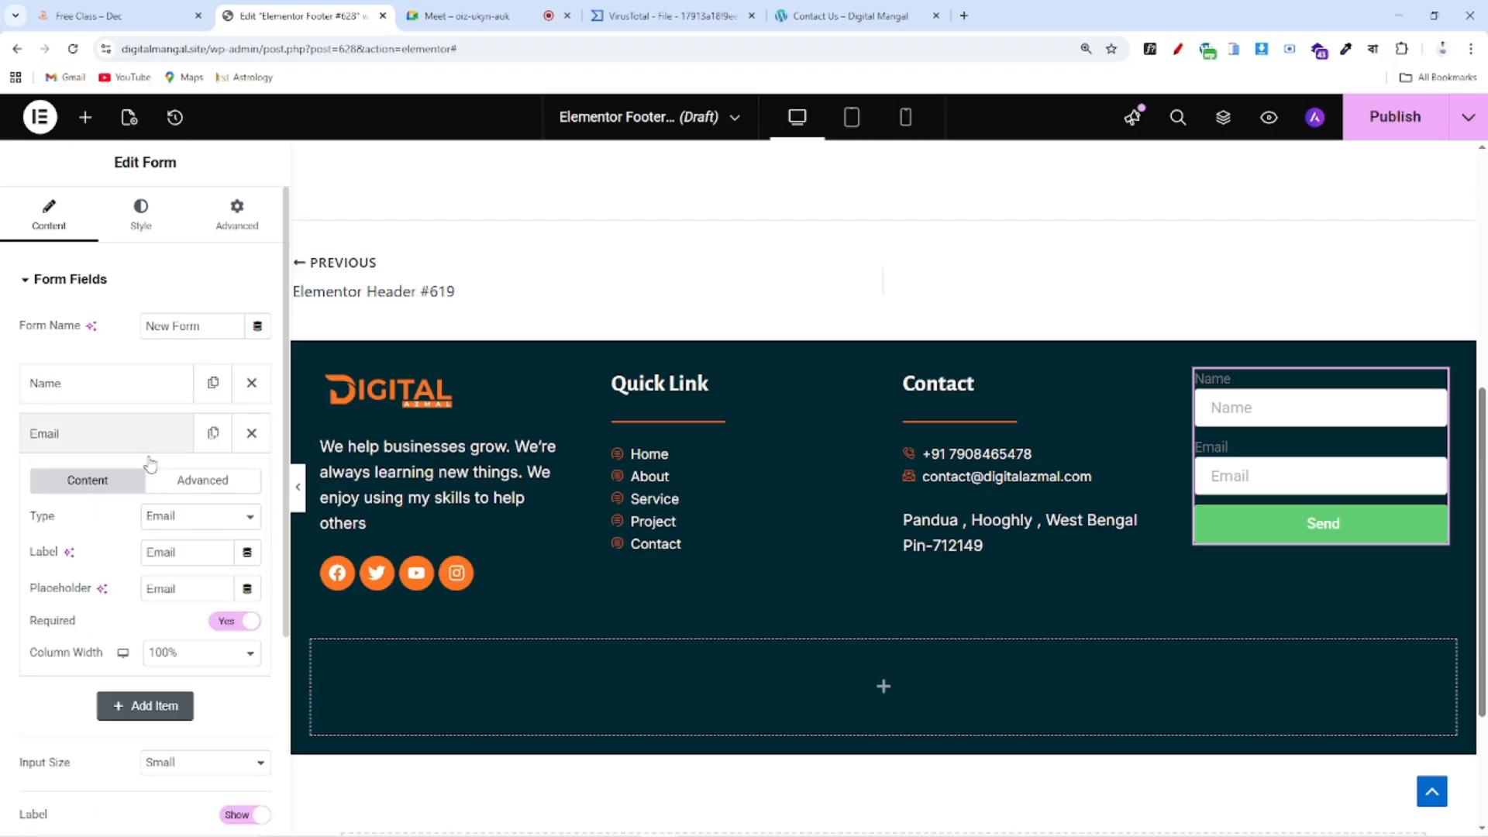
{"action": "left_click", "coordinate": [99, 445]}
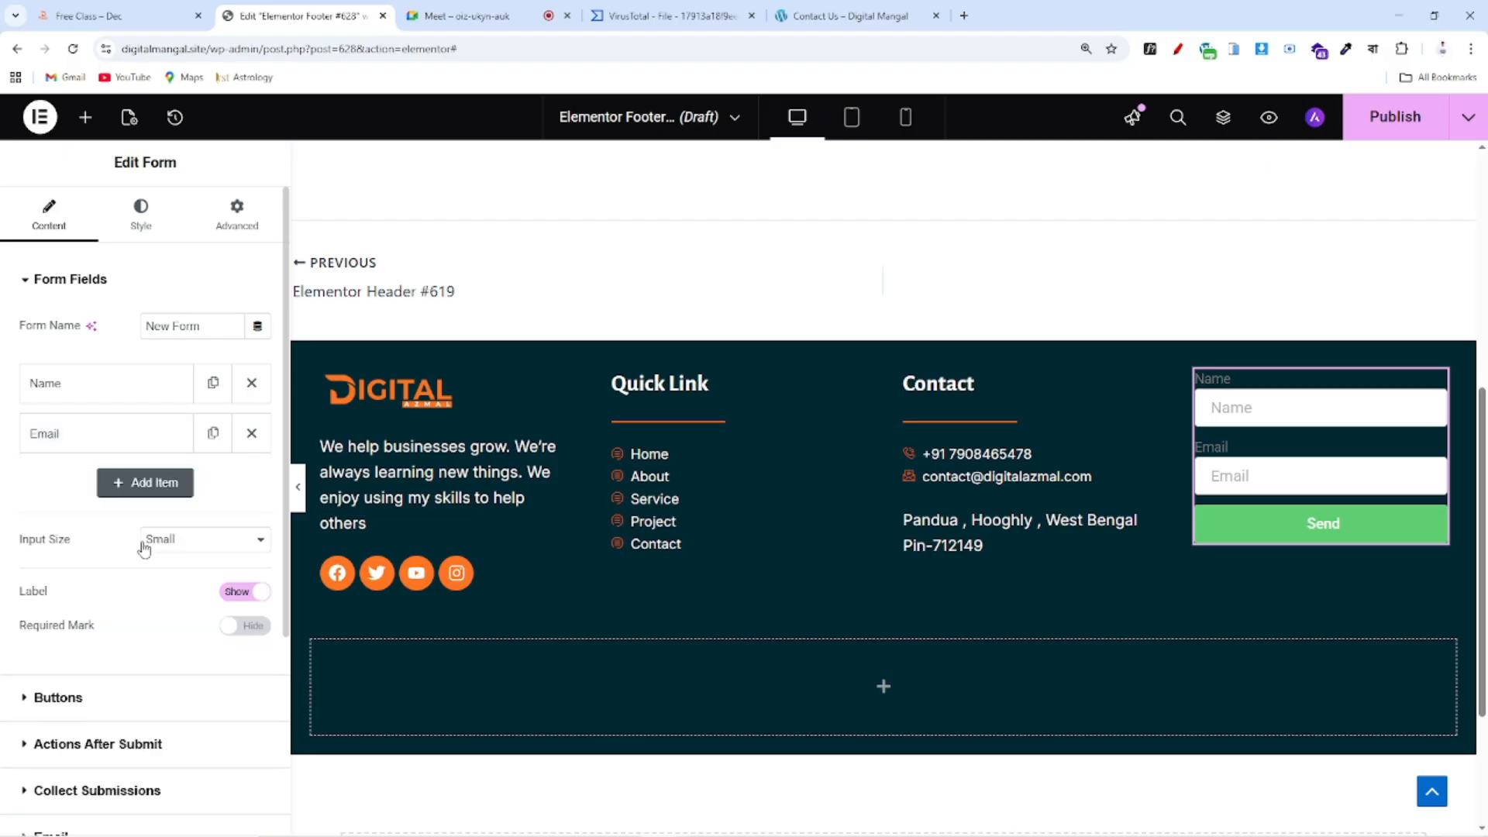
Add a third form field labelled 'Contact No'
{"action": "left_click", "coordinate": [145, 484]}
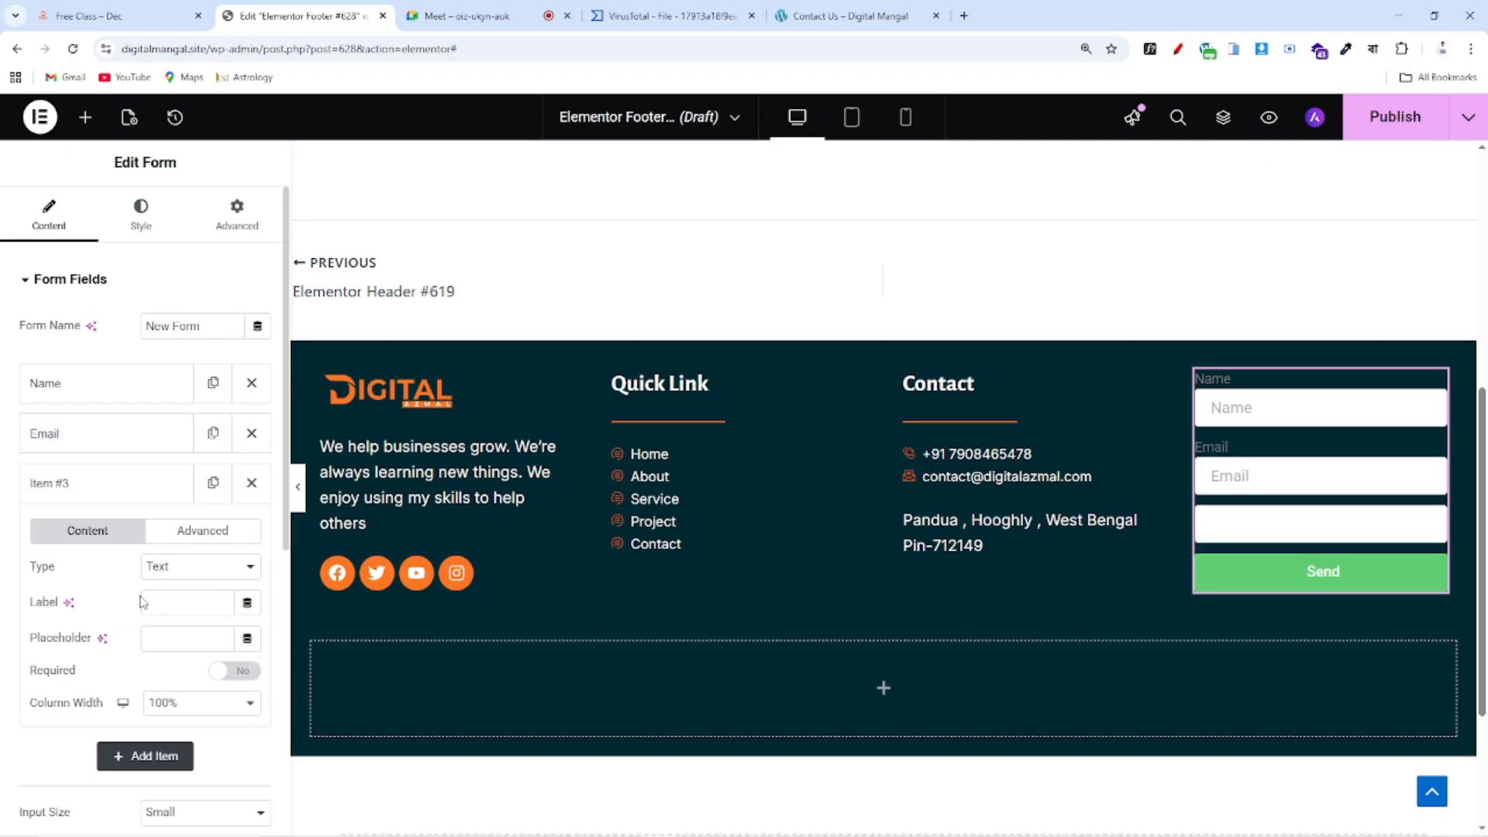
{"action": "left_click", "coordinate": [180, 595]}
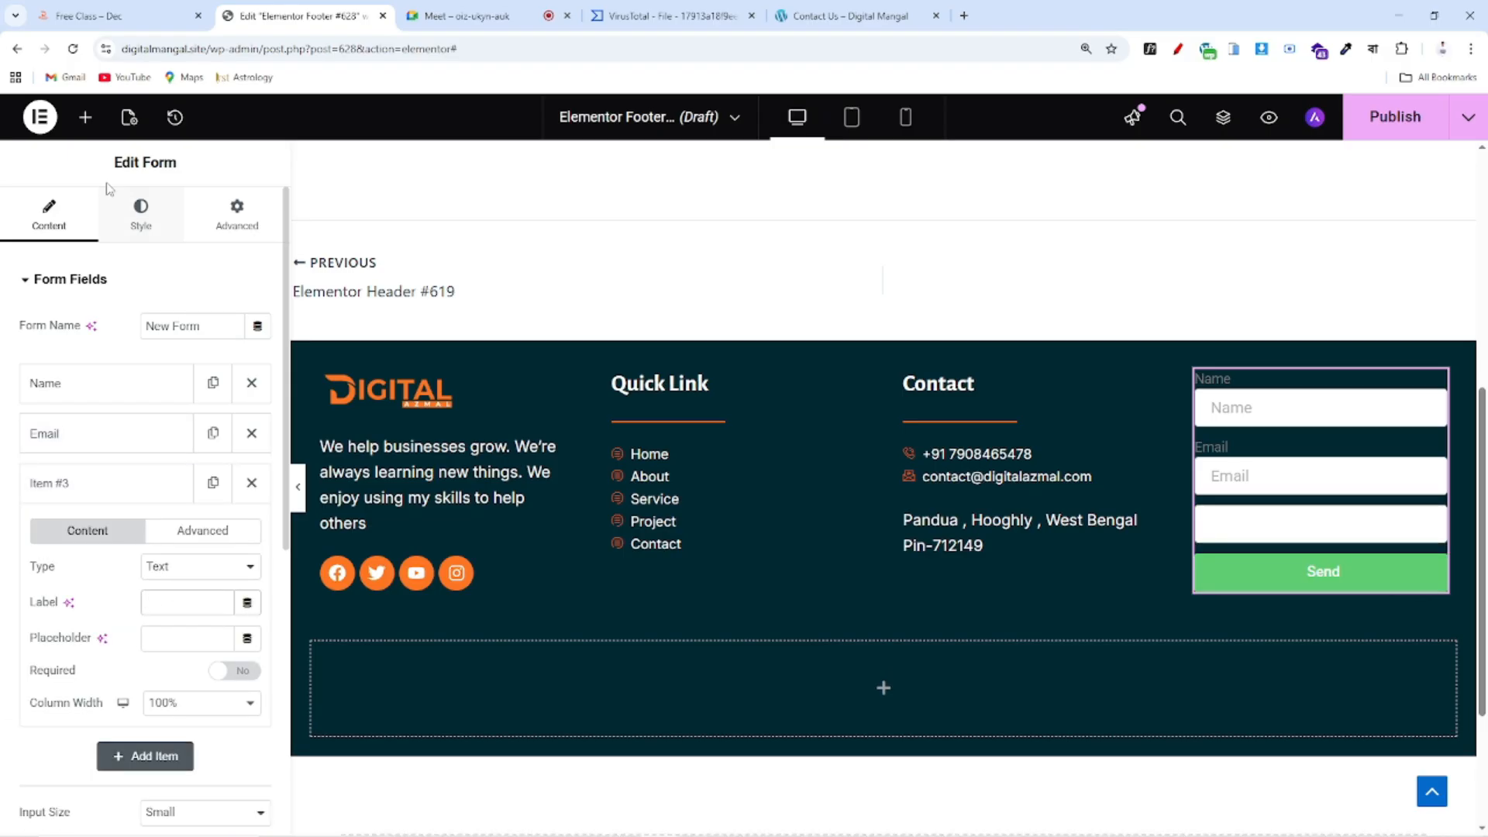
{"action": "left_click", "coordinate": [112, 10]}
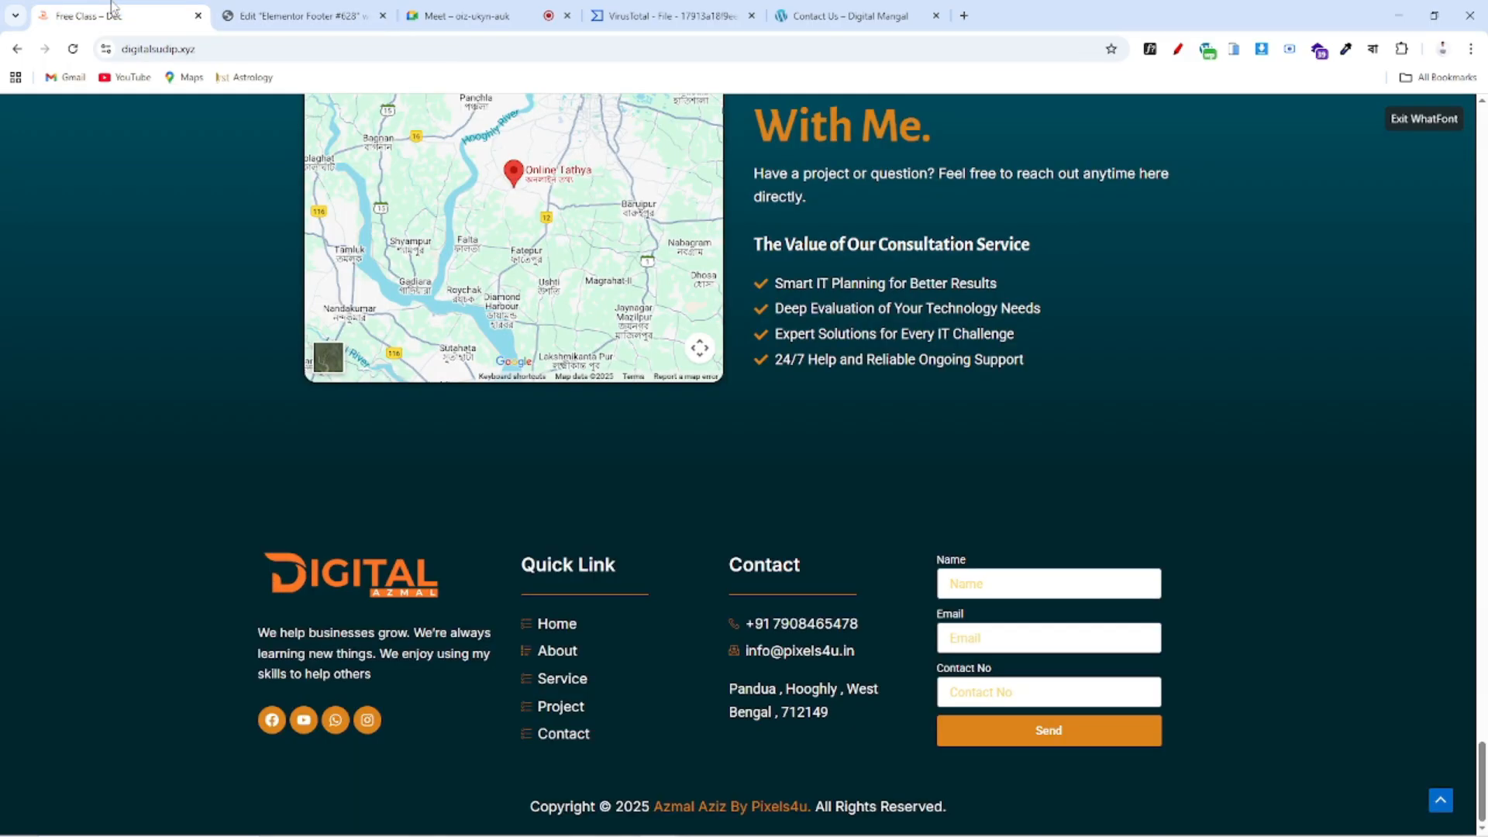
{"action": "left_click", "coordinate": [264, 14]}
{"action": "type", "text": "Contact No"}
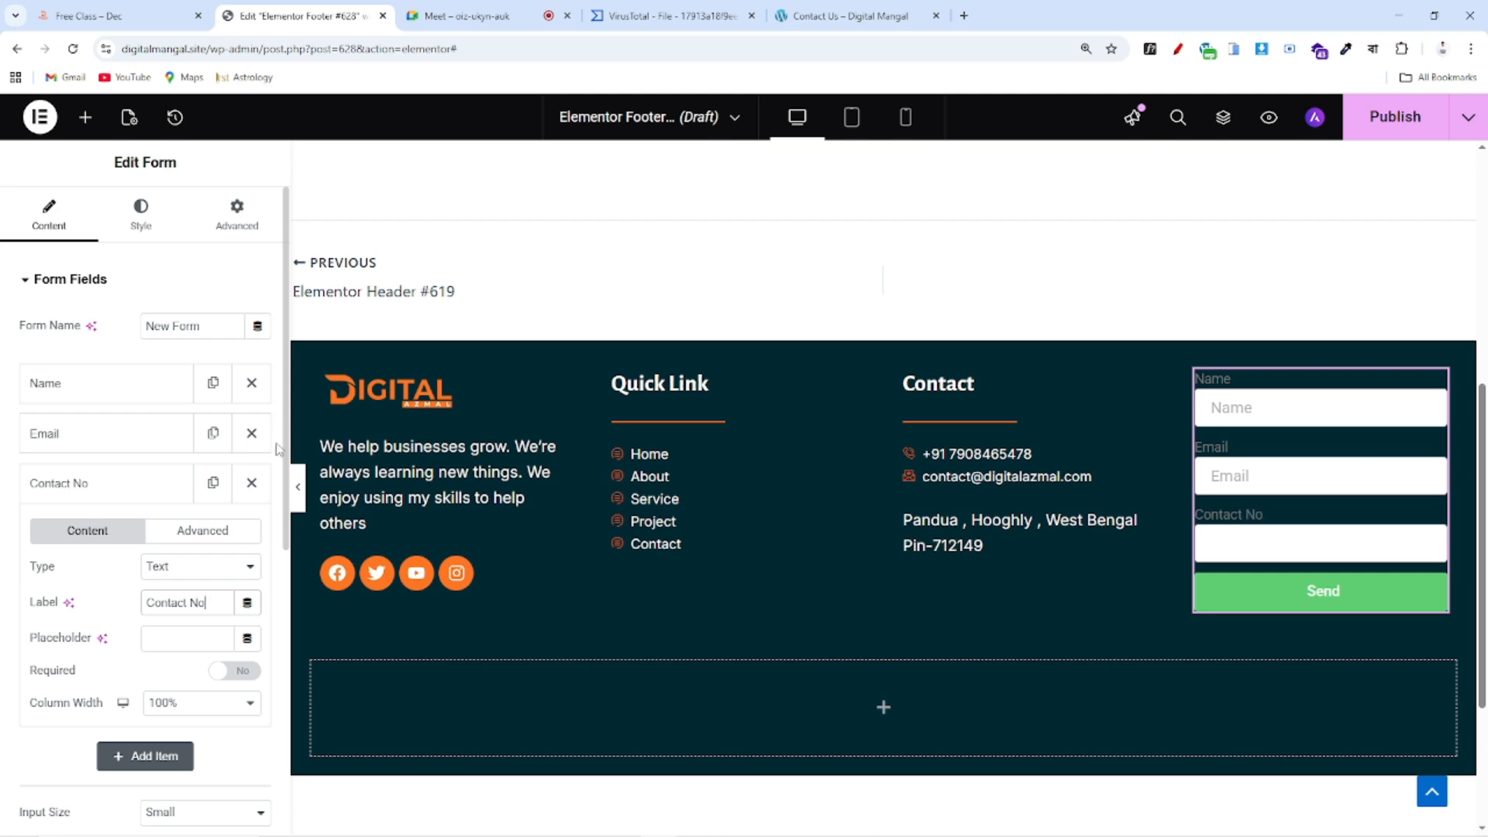
Give the Contact No field a 'Mobile No' placeholder, leaving it not required
{"action": "left_click", "coordinate": [191, 638]}
{"action": "double_click", "coordinate": [60, 638]}
{"action": "left_click", "coordinate": [159, 637]}
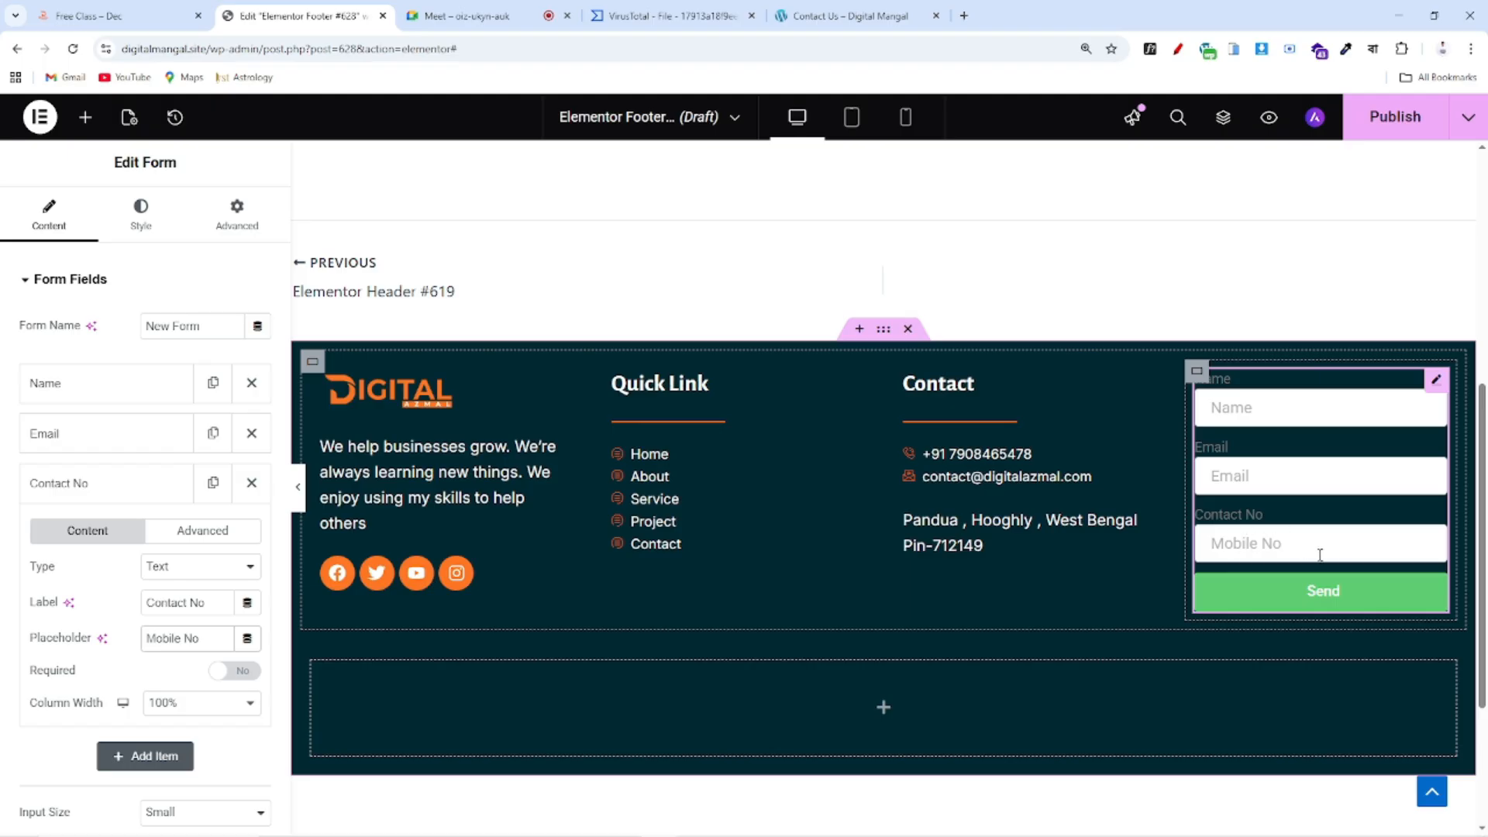
{"action": "scroll", "coordinate": [109, 651], "scroll_direction": "down", "scroll_amount": 2}
{"action": "scroll", "coordinate": [137, 647], "scroll_direction": "up", "scroll_amount": 1}
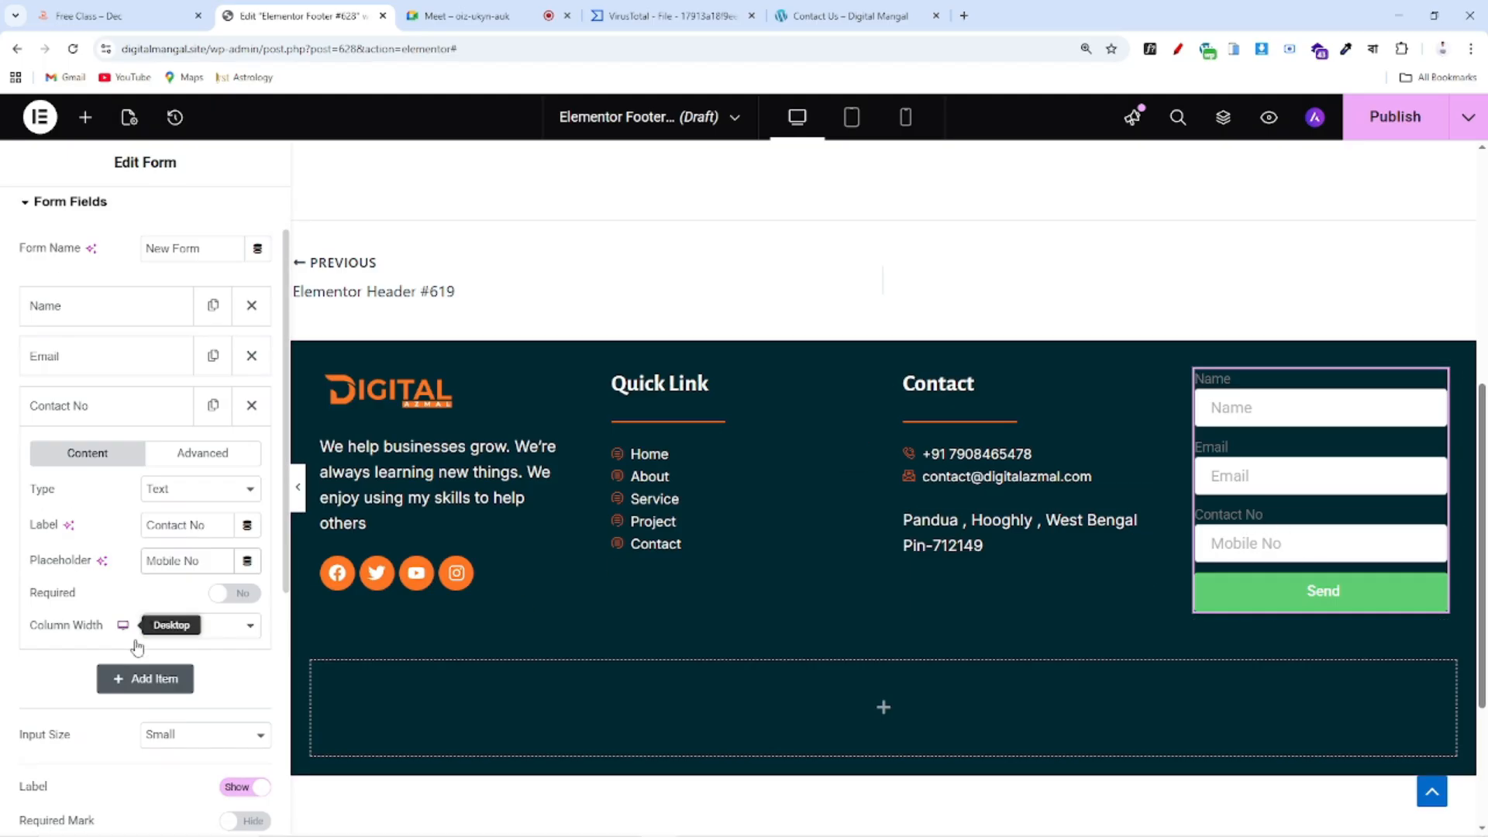
{"action": "scroll", "coordinate": [137, 647], "scroll_direction": "up", "scroll_amount": 1}
{"action": "left_click", "coordinate": [155, 17]}
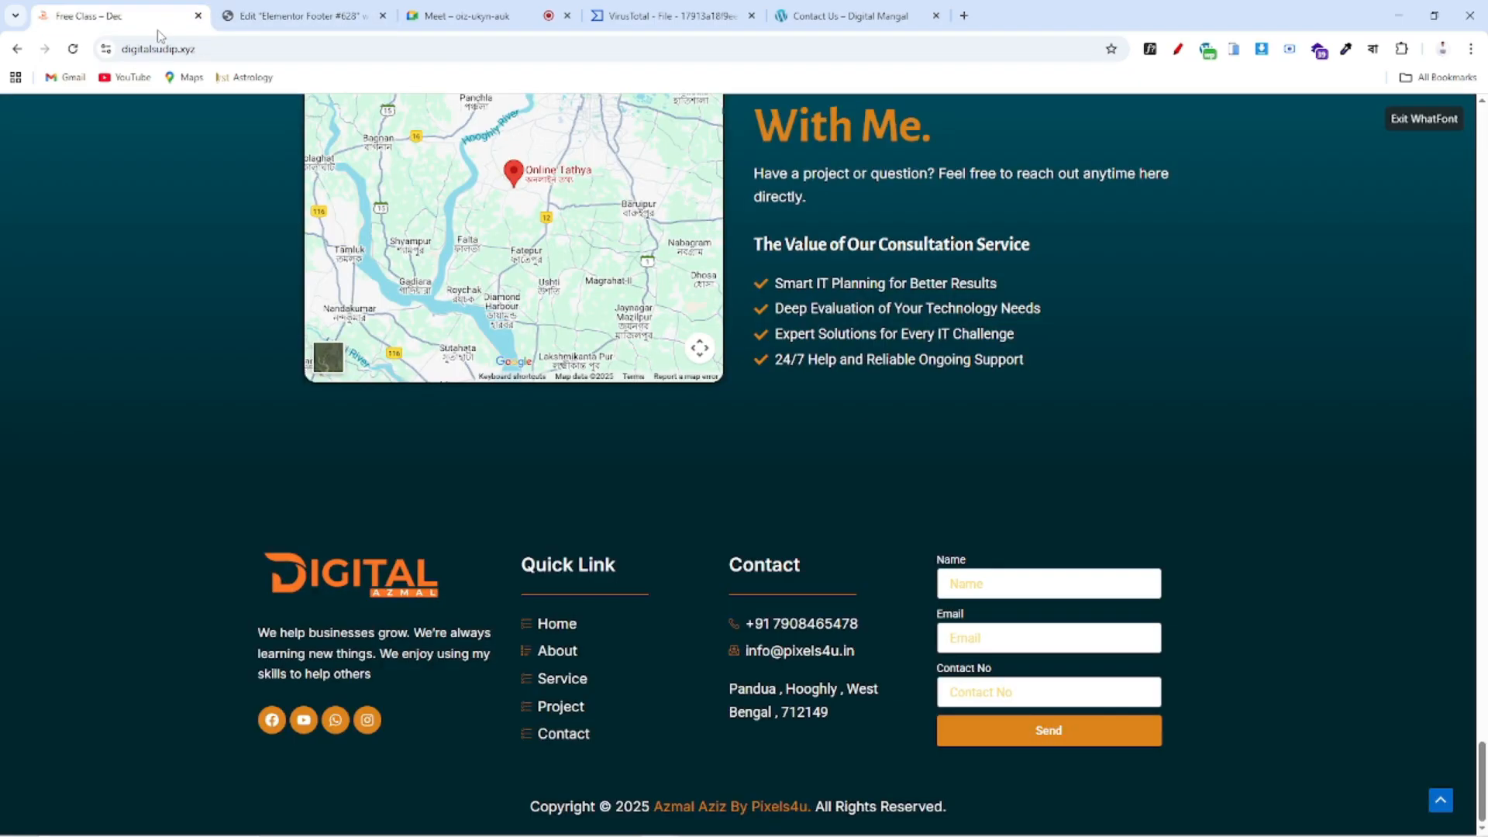
{"action": "left_click", "coordinate": [298, 15]}
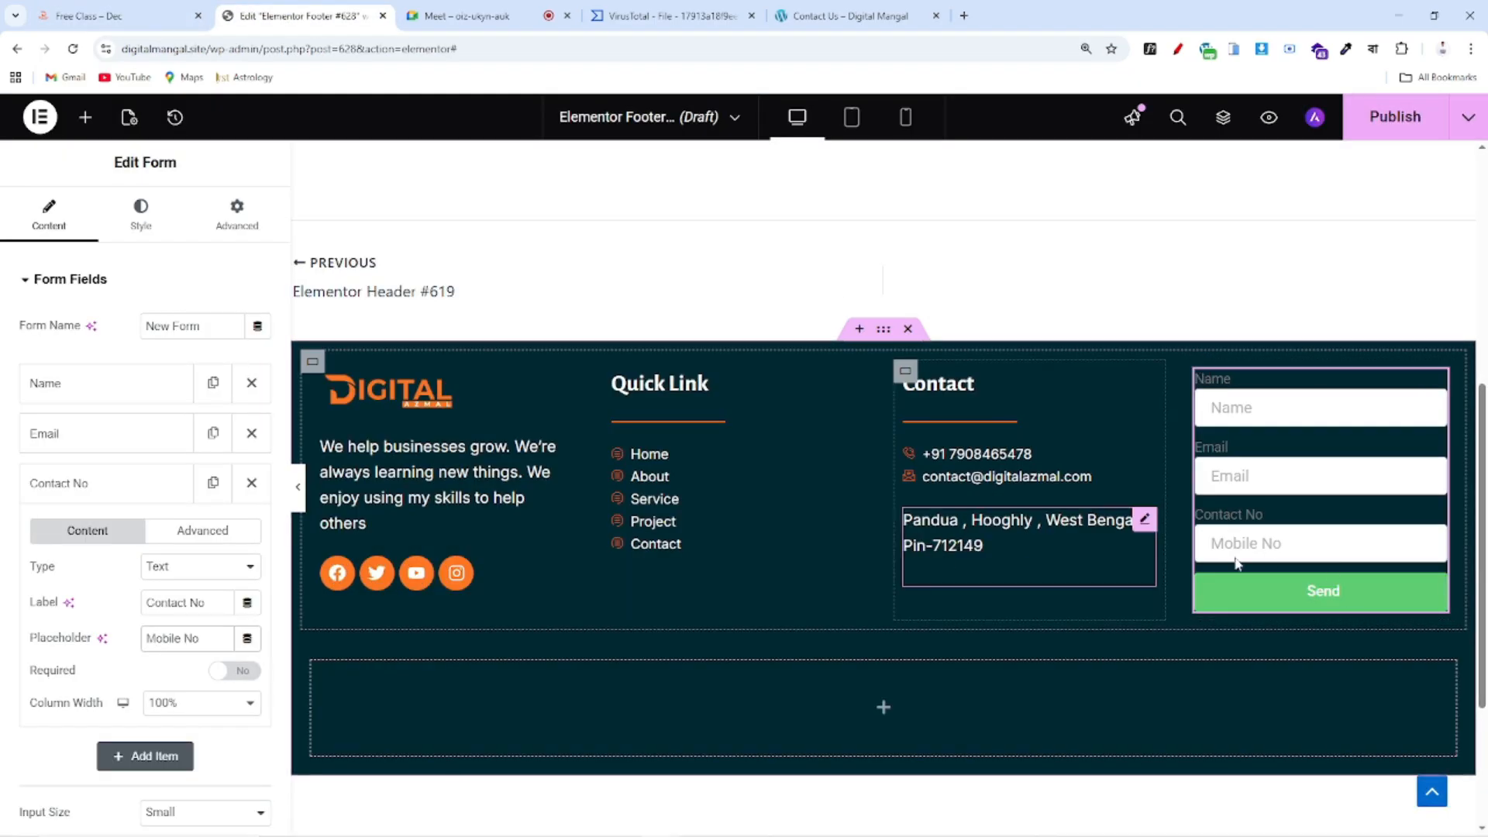
{"action": "scroll", "coordinate": [133, 541], "scroll_direction": "down", "scroll_amount": 1}
{"action": "scroll", "coordinate": [133, 535], "scroll_direction": "up", "scroll_amount": 1}
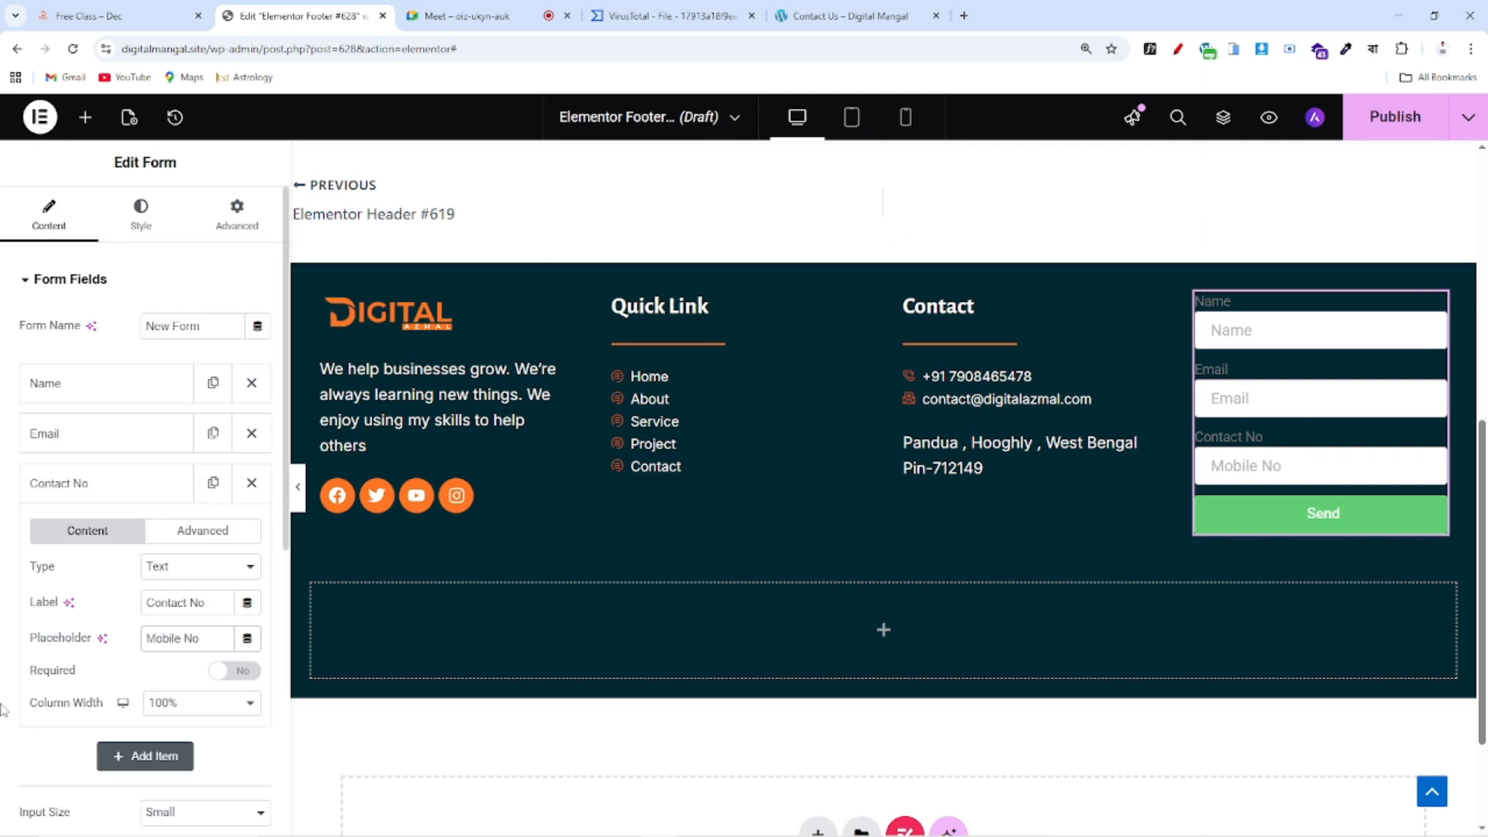
Change the Contact No field's type from Text to Tel
{"action": "left_click_drag", "start_coordinate": [29, 576], "coordinate": [107, 574]}
{"action": "left_click", "coordinate": [59, 577]}
{"action": "double_click", "coordinate": [39, 571]}
{"action": "left_click", "coordinate": [178, 568]}
{"action": "left_click", "coordinate": [178, 567]}
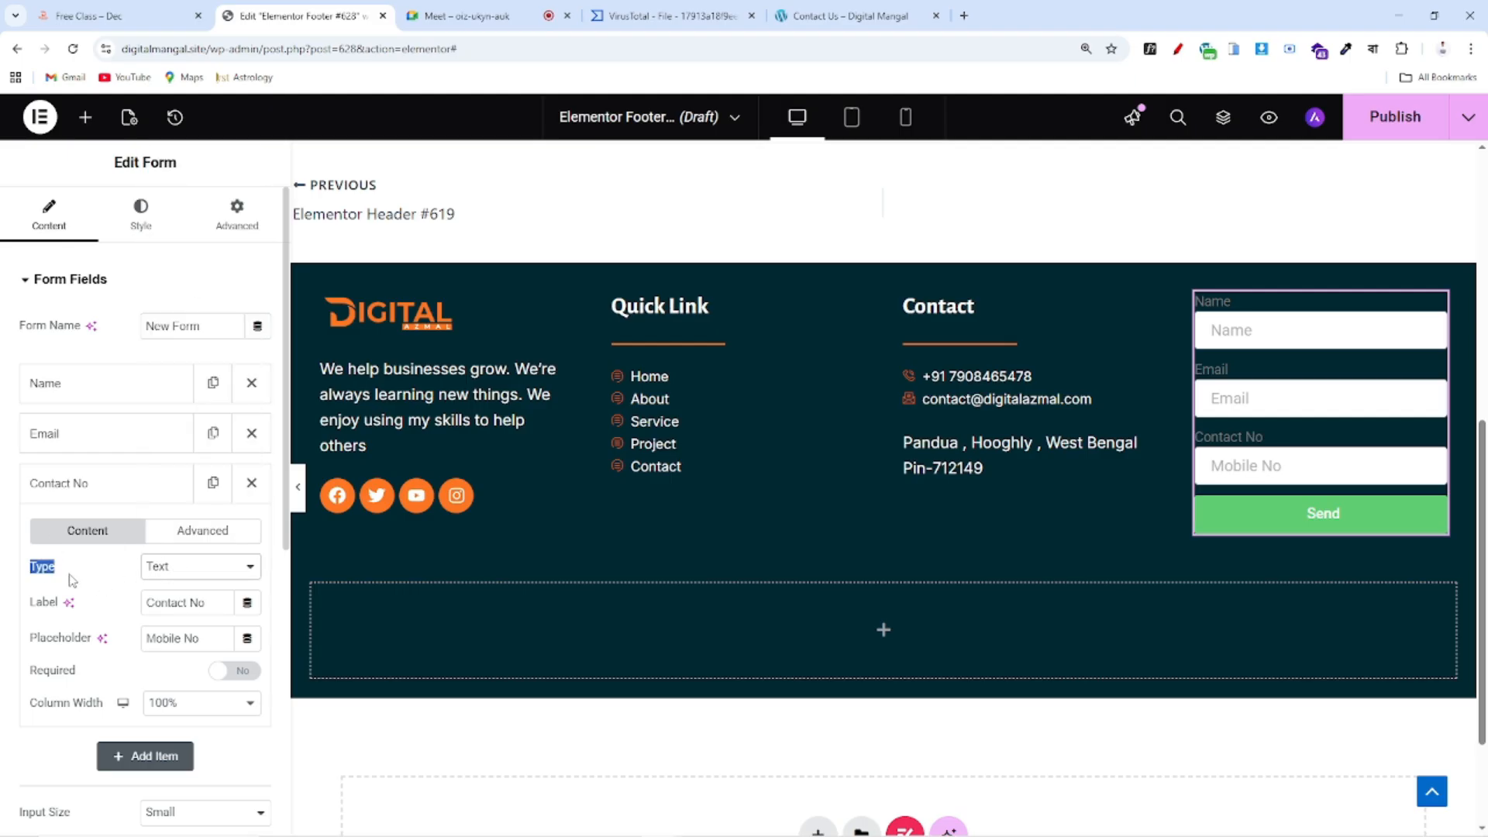
{"action": "left_click", "coordinate": [126, 385]}
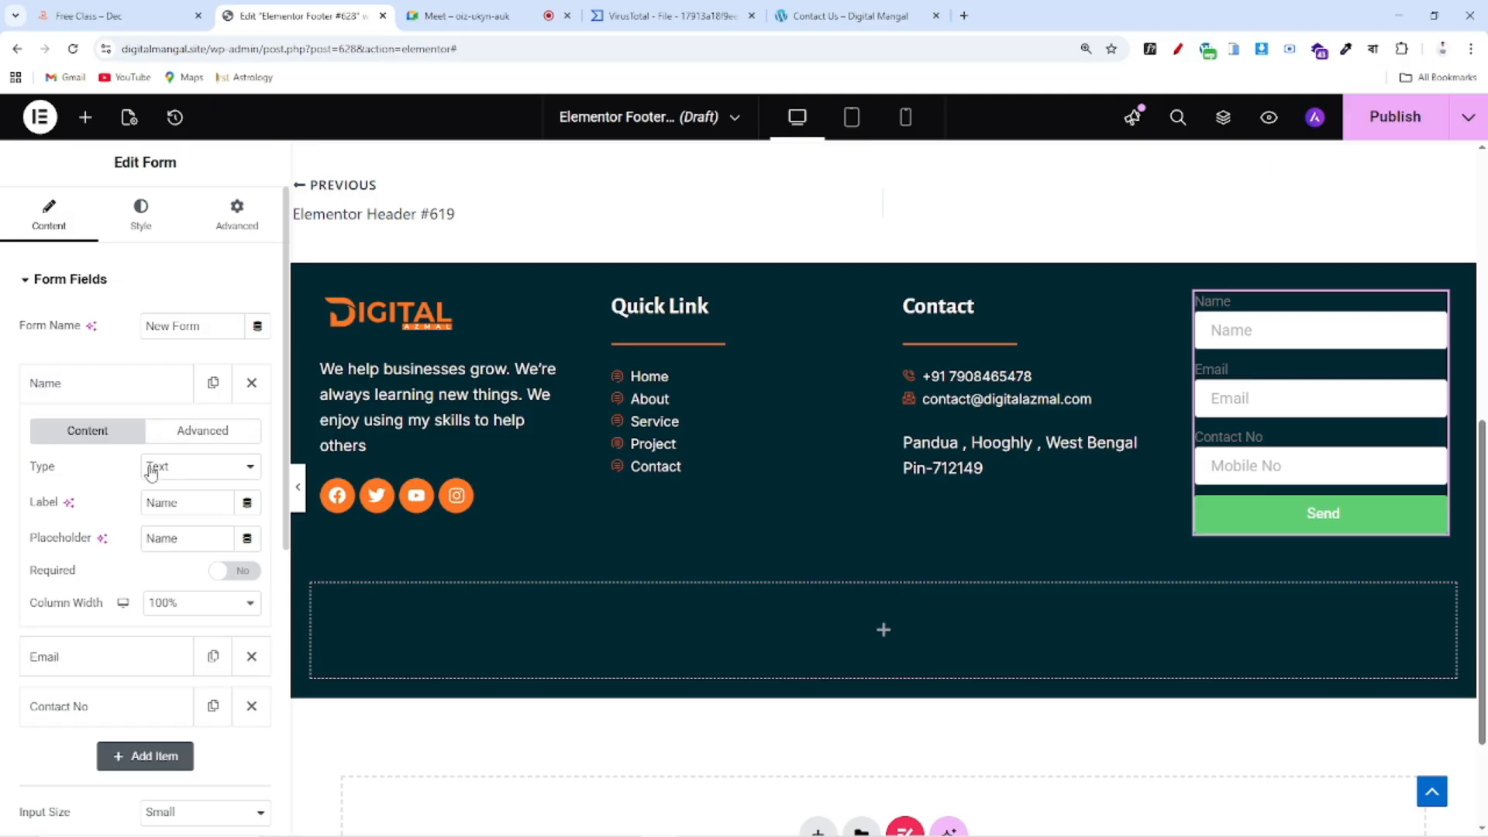
{"action": "left_click", "coordinate": [144, 390]}
{"action": "left_click", "coordinate": [64, 436]}
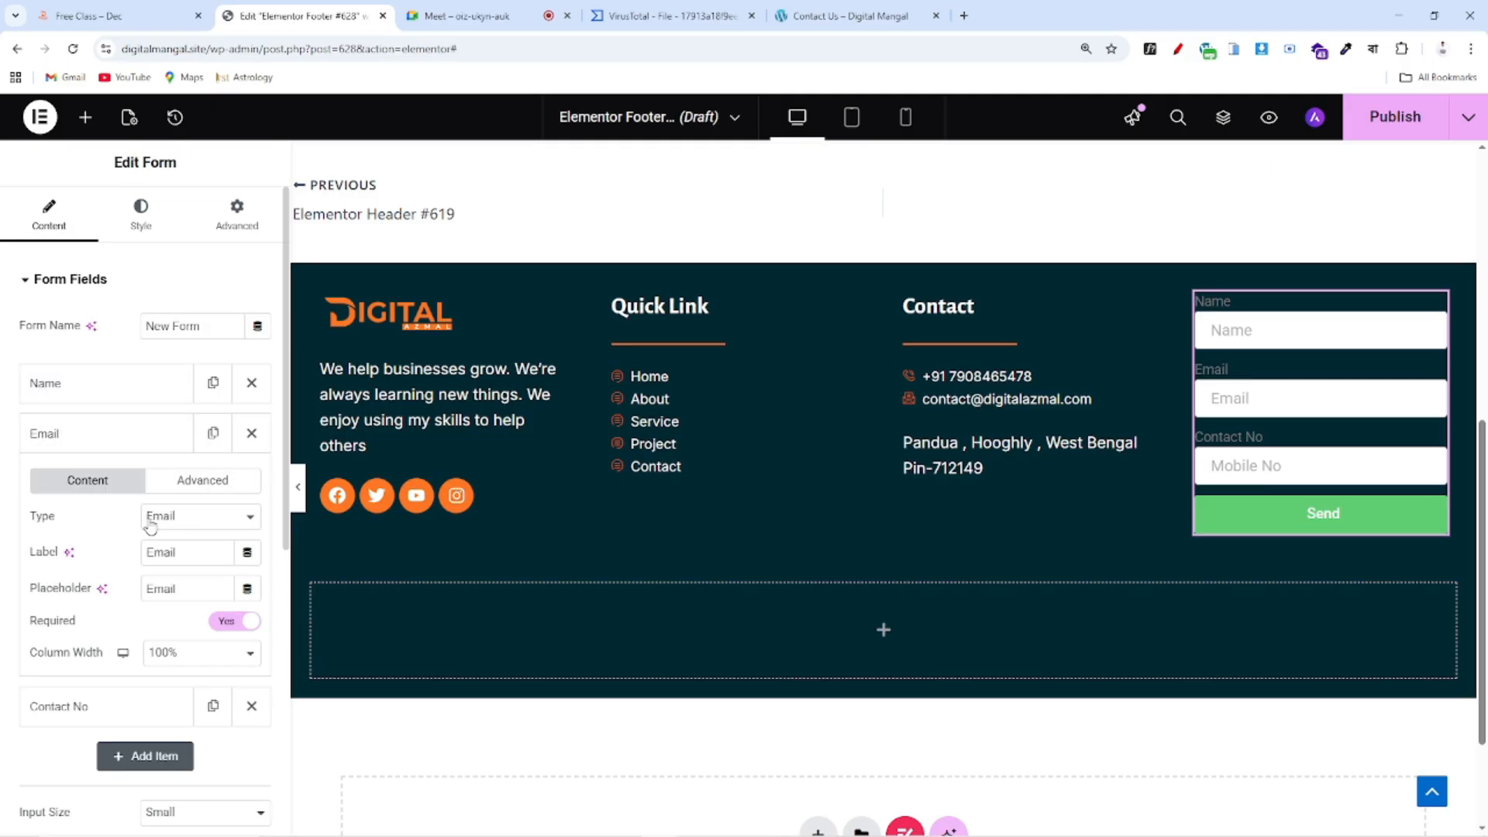
{"action": "left_click", "coordinate": [93, 434]}
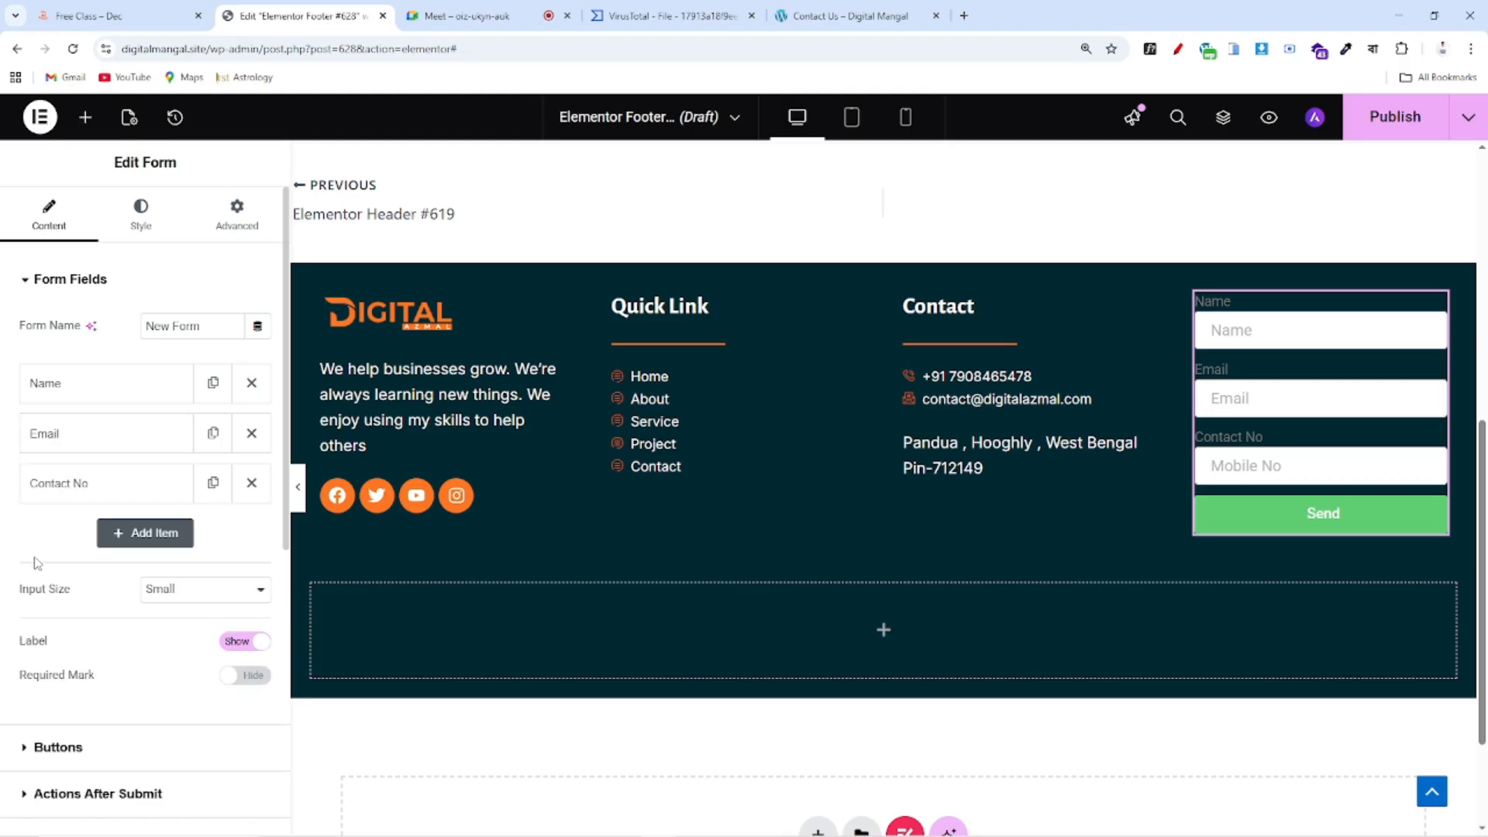
{"action": "left_click", "coordinate": [93, 491]}
{"action": "left_click", "coordinate": [200, 572]}
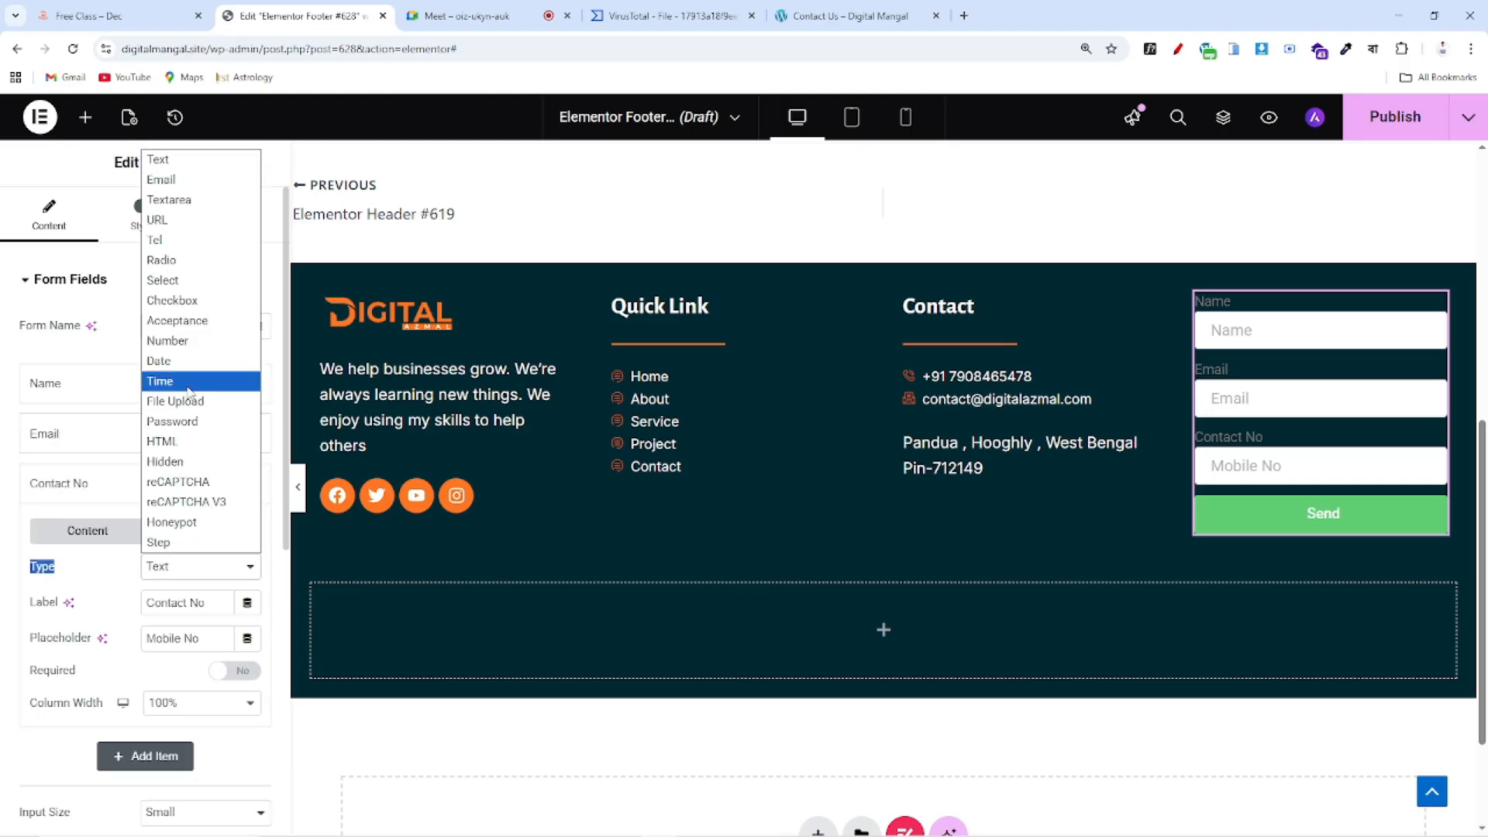
{"action": "left_click", "coordinate": [174, 240]}
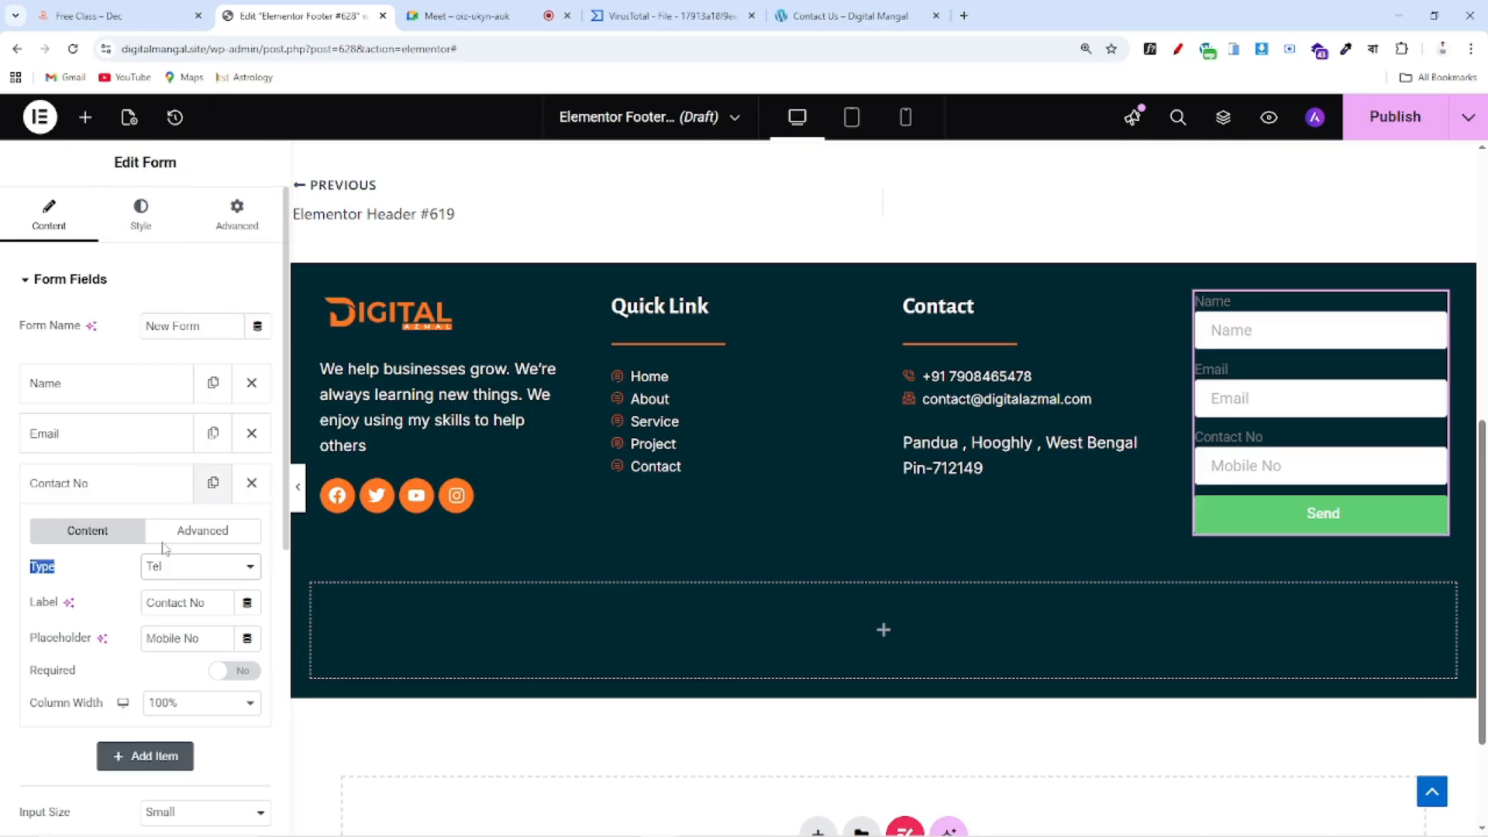
Review the form's Buttons settings, then switch to the form's Style options
{"action": "scroll", "coordinate": [107, 673], "scroll_direction": "down", "scroll_amount": 6}
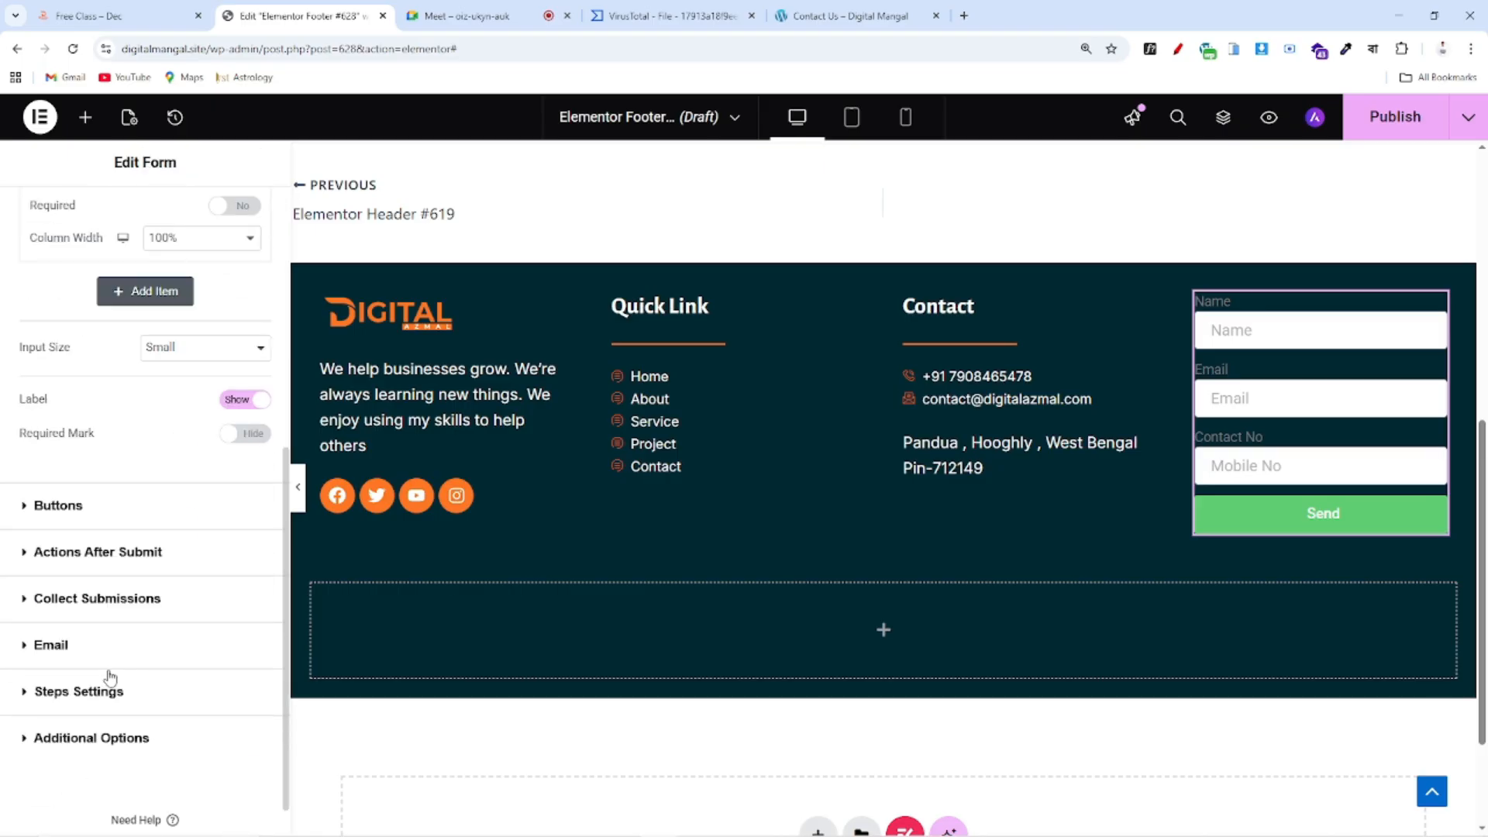
{"action": "left_click", "coordinate": [62, 511]}
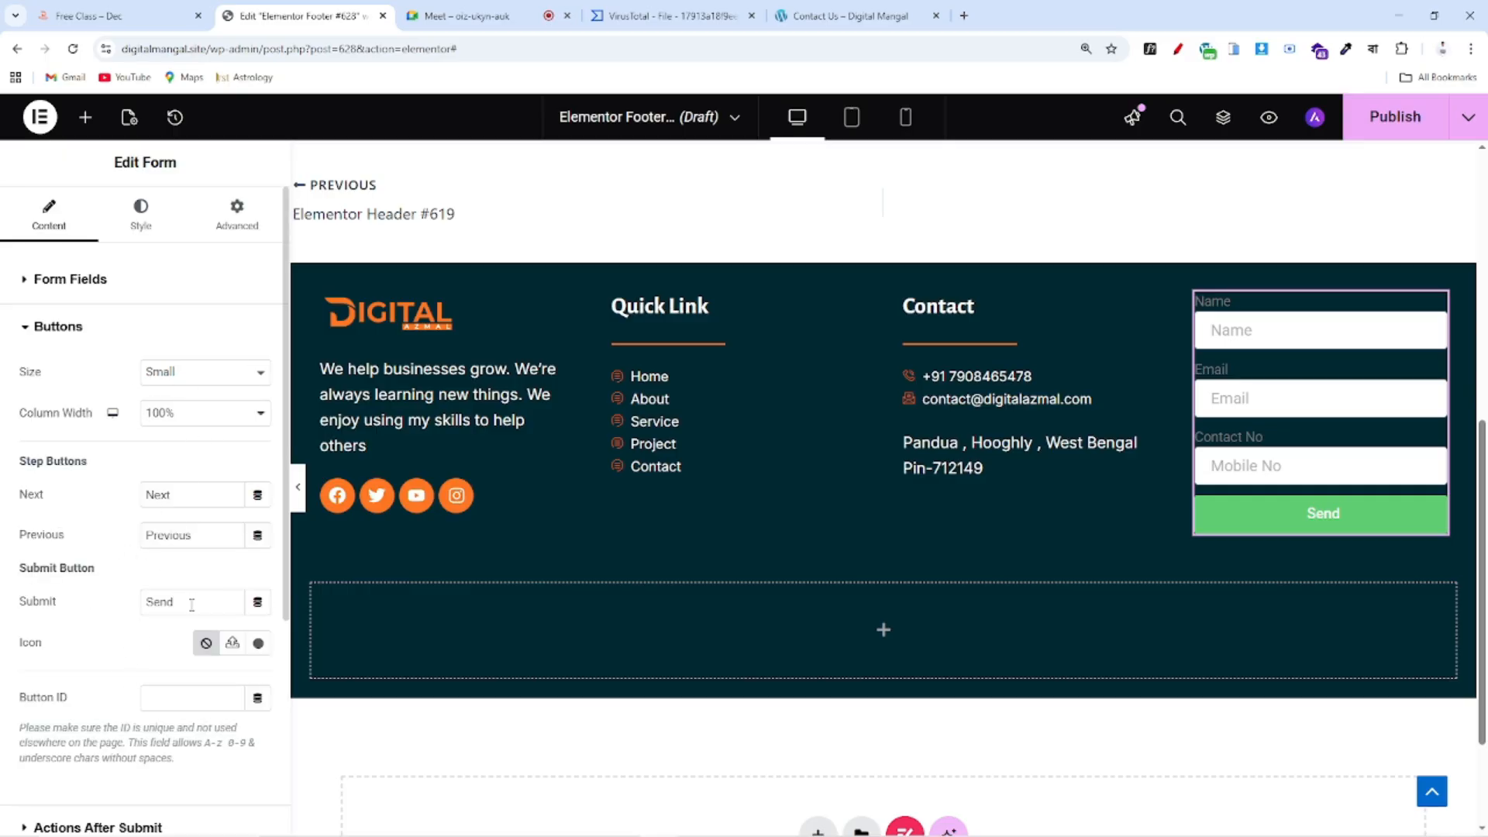
{"action": "left_click_drag", "start_coordinate": [12, 566], "coordinate": [84, 601]}
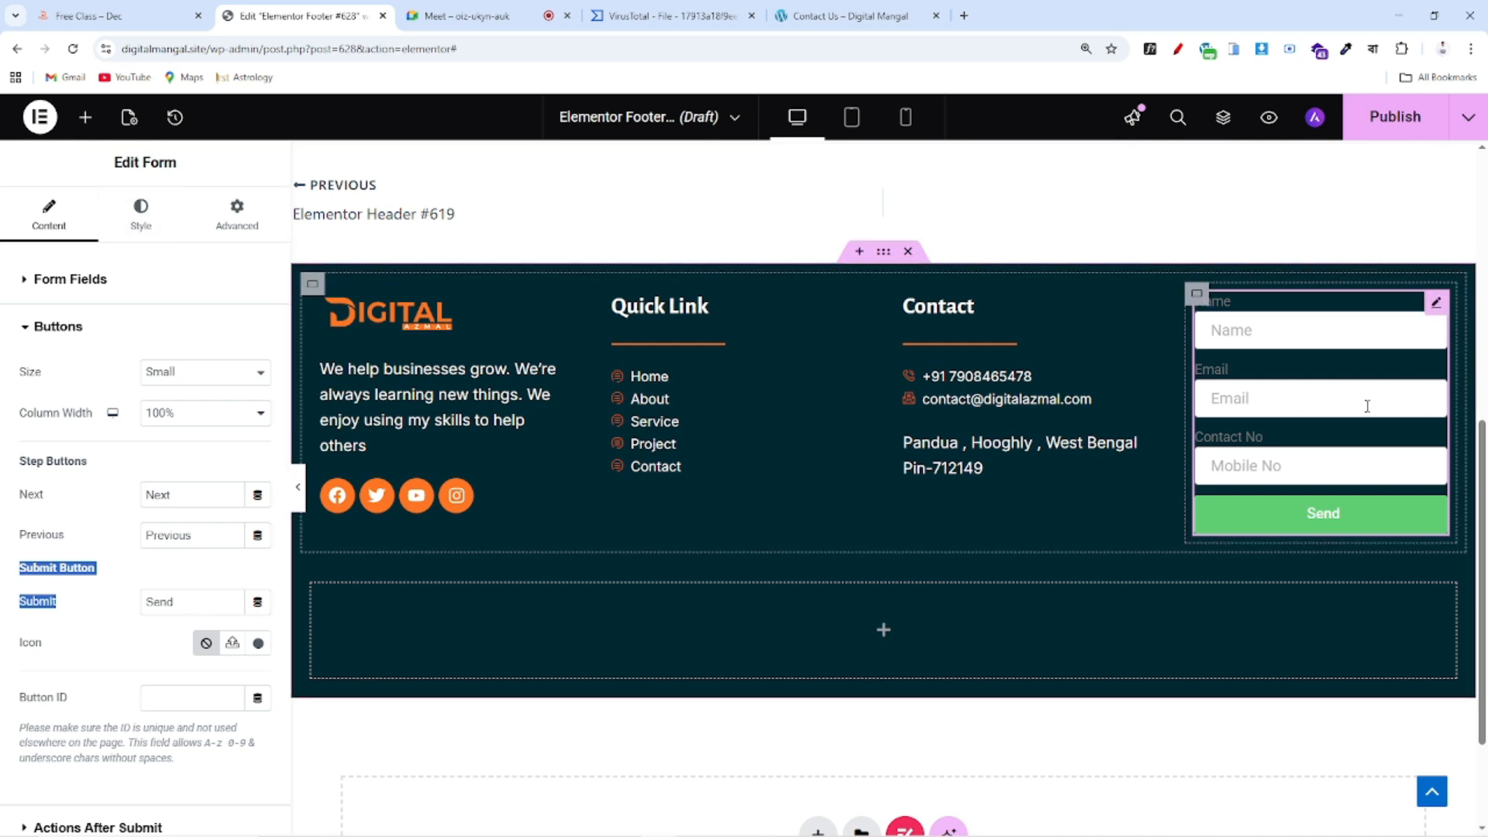
{"action": "left_click", "coordinate": [134, 218]}
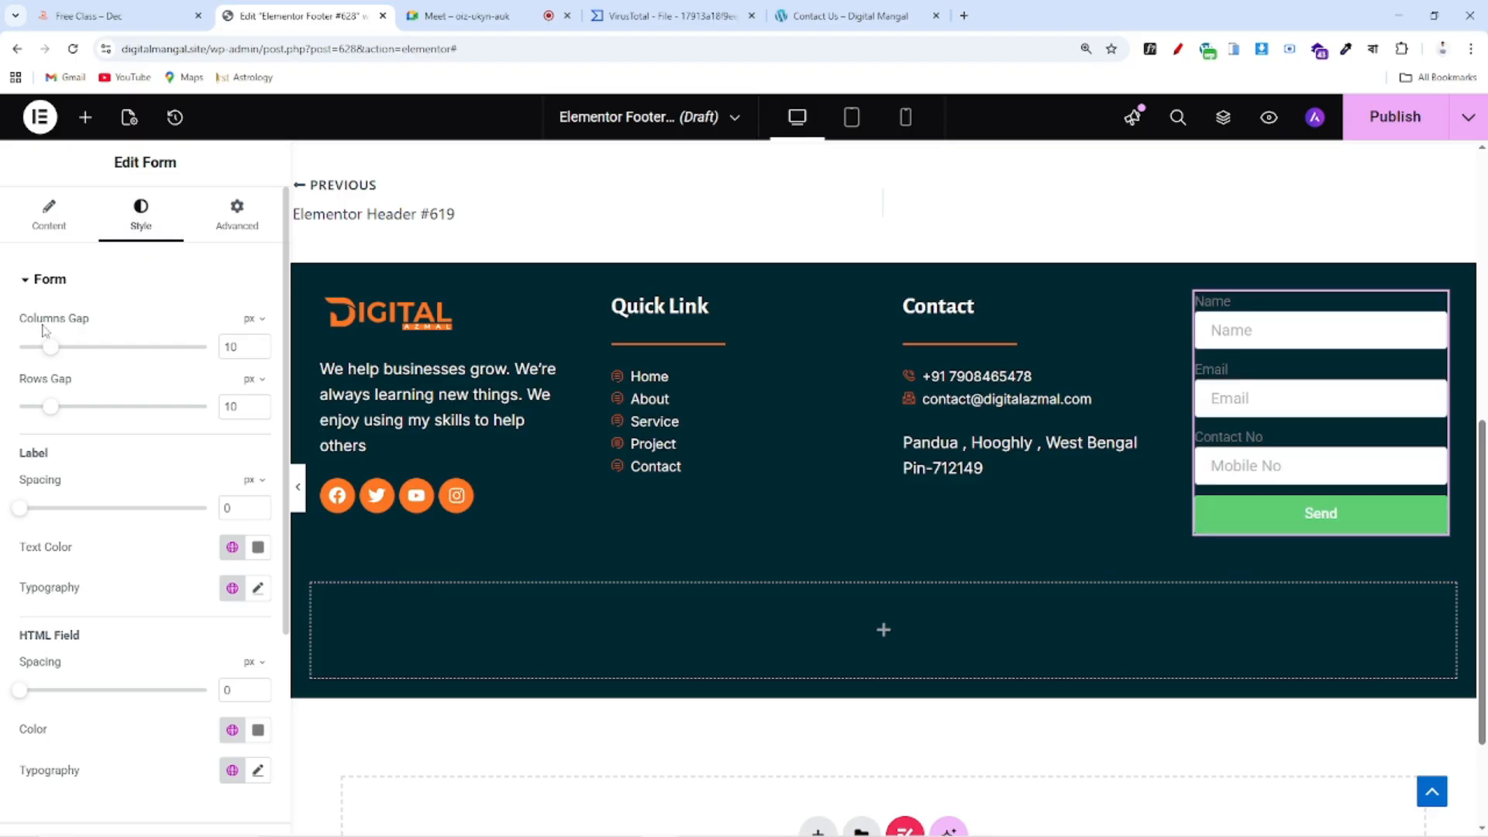
Set the form's Columns Gap to 15, Rows Gap to 13 and Label Spacing to 2 px
{"action": "left_click_drag", "start_coordinate": [50, 348], "coordinate": [74, 381]}
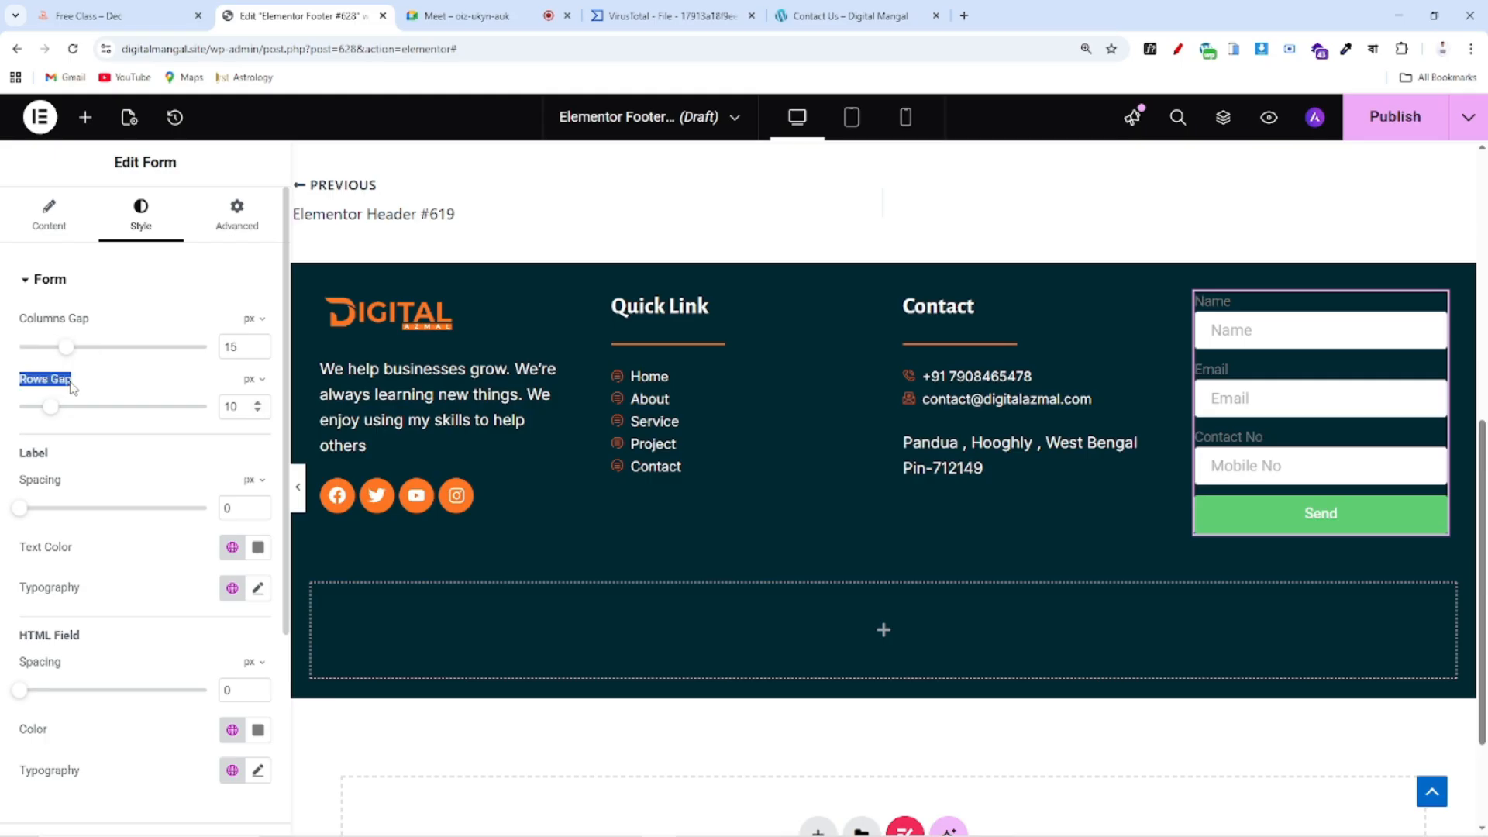
{"action": "scroll", "coordinate": [1278, 612], "scroll_direction": "down", "scroll_amount": 2}
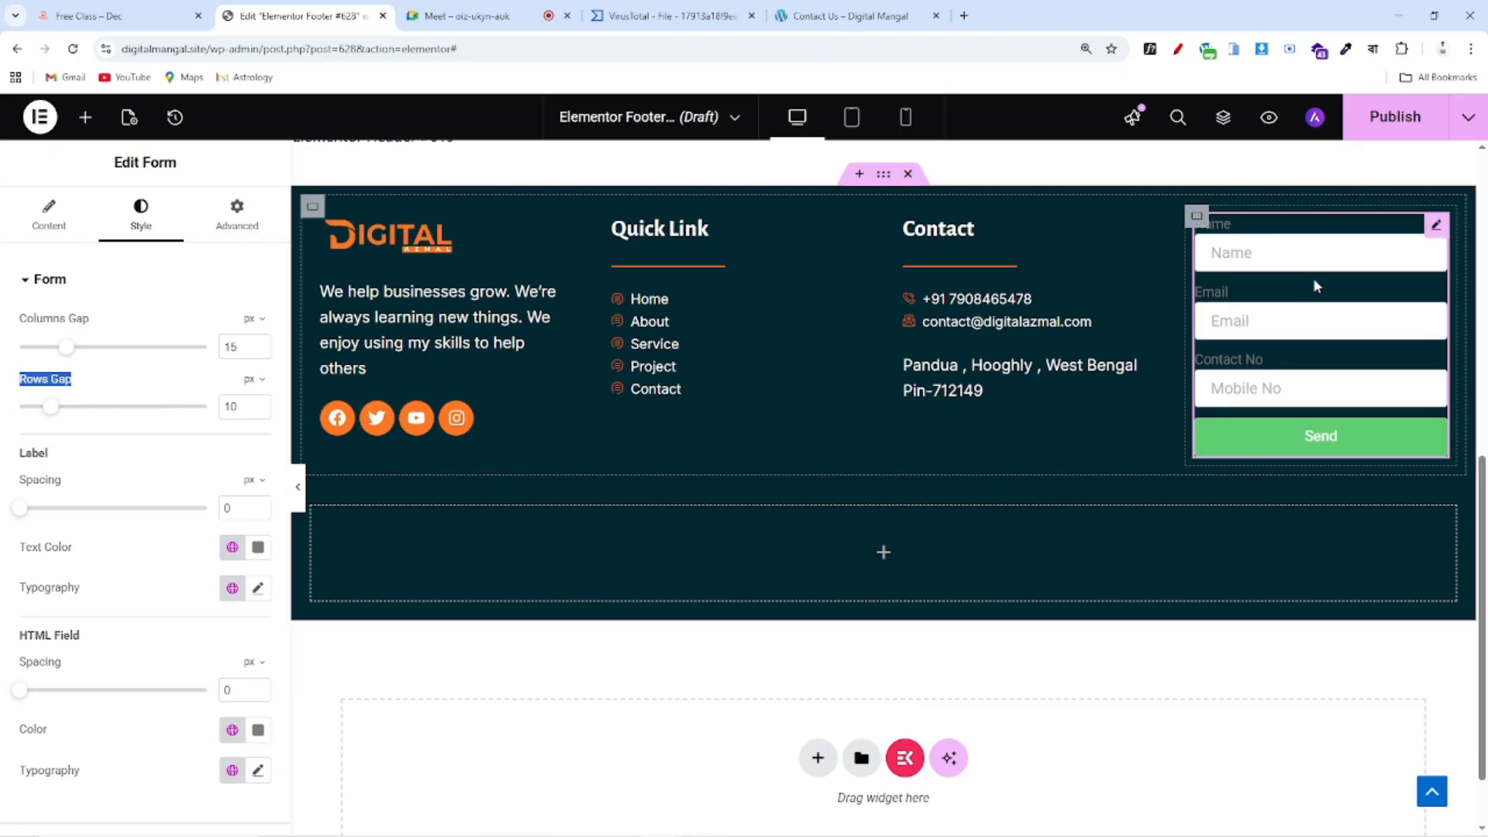
{"action": "mouse_move", "coordinate": [50, 406]}
{"action": "left_mouse_down"}
{"action": "mouse_move", "coordinate": [21, 409]}
{"action": "mouse_move", "coordinate": [140, 410]}
{"action": "mouse_move", "coordinate": [57, 408]}
{"action": "left_mouse_up"}
{"action": "right_click", "coordinate": [56, 404]}
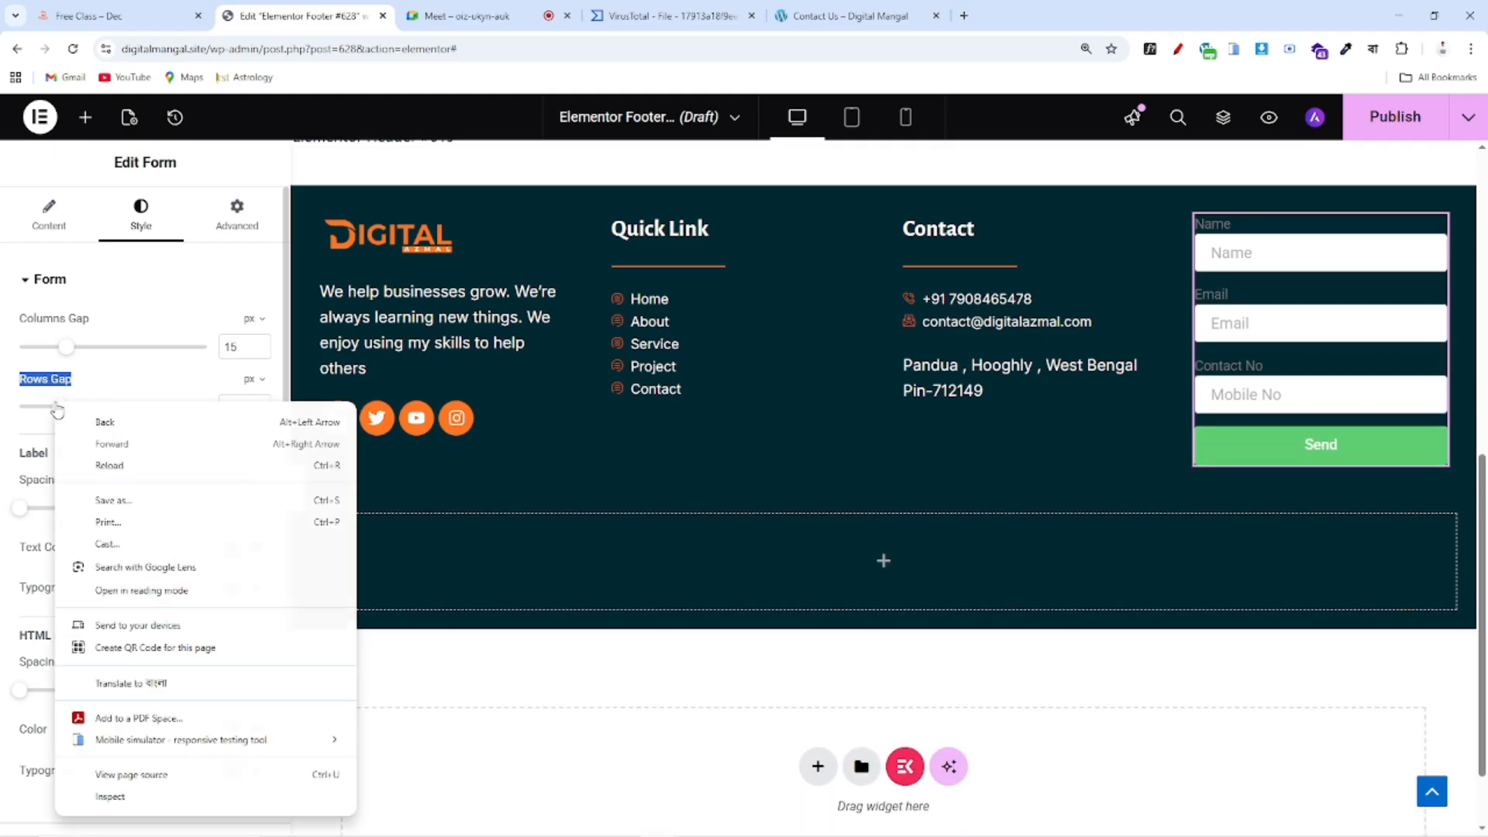
{"action": "key", "text": "Escape"}
{"action": "left_click_drag", "start_coordinate": [19, 452], "coordinate": [74, 459]}
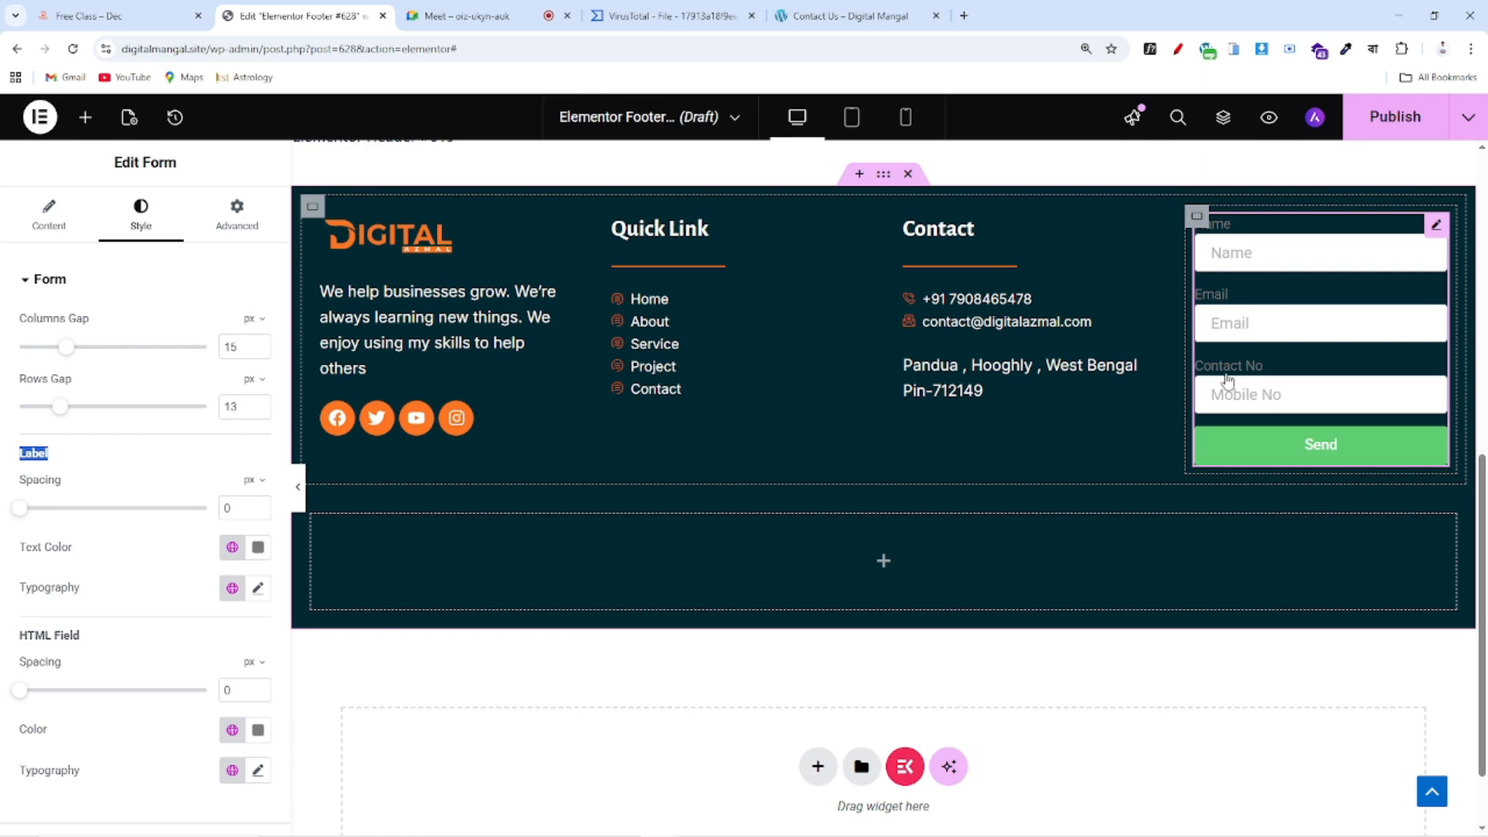
{"action": "mouse_move", "coordinate": [17, 518]}
{"action": "left_mouse_down"}
{"action": "mouse_move", "coordinate": [132, 508]}
{"action": "mouse_move", "coordinate": [22, 498]}
{"action": "left_mouse_up"}
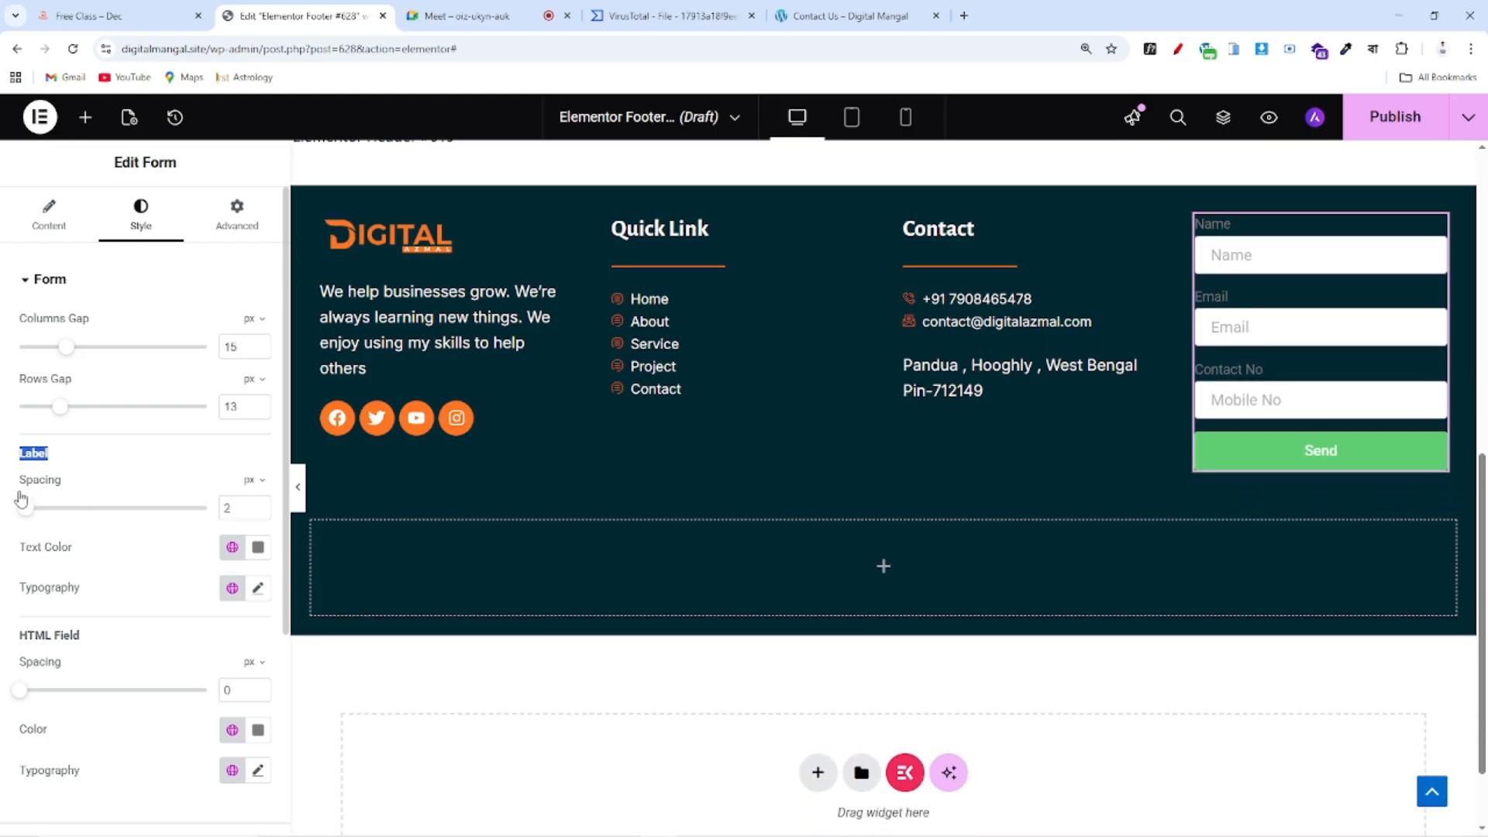
{"action": "left_click_drag", "start_coordinate": [23, 550], "coordinate": [101, 550]}
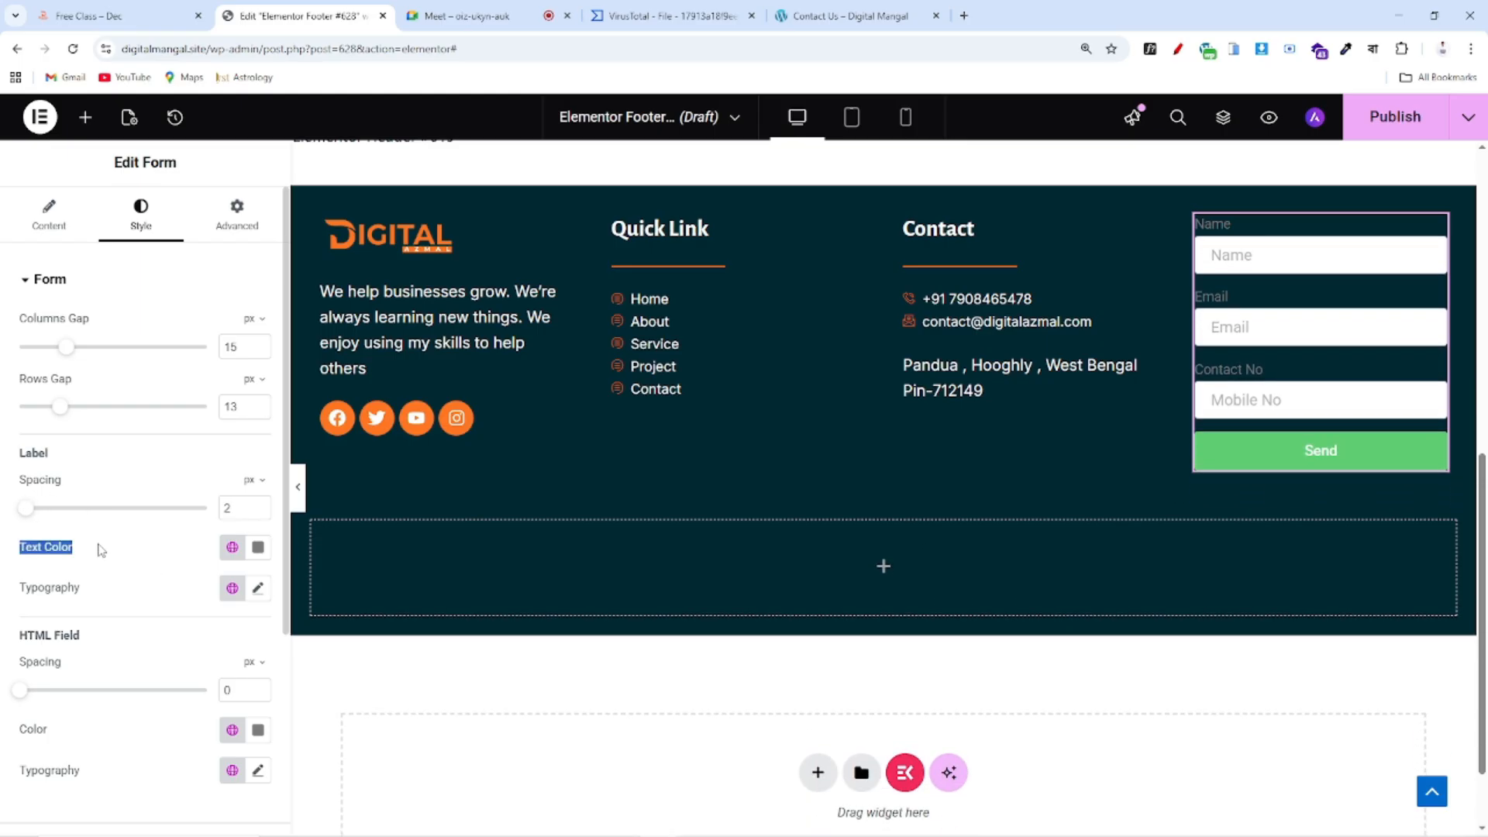
Set the form's label text colour to white (#FFFFFF)
{"action": "left_click", "coordinate": [124, 15]}
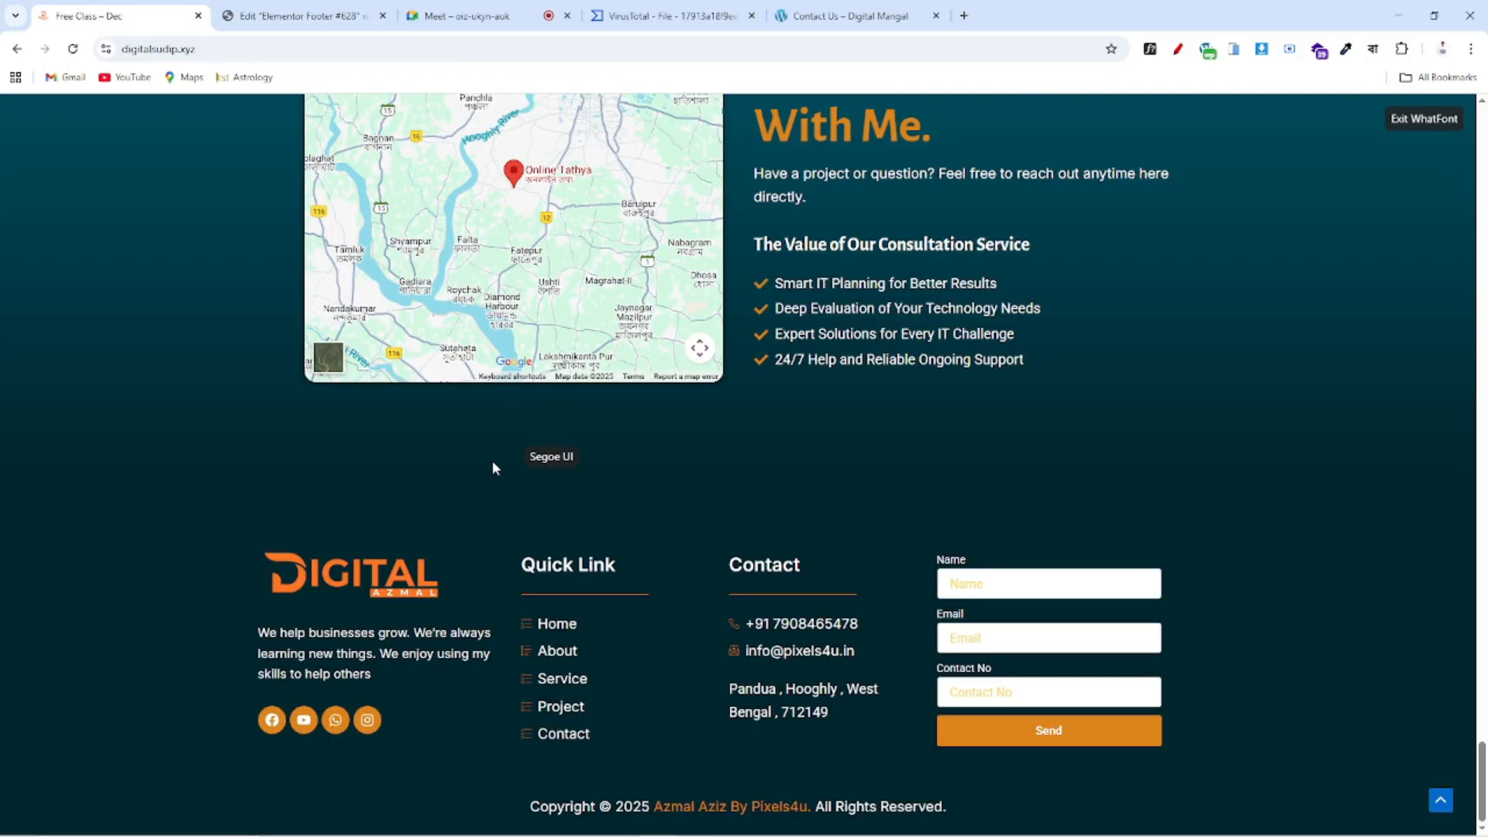
{"action": "left_click", "coordinate": [302, 16]}
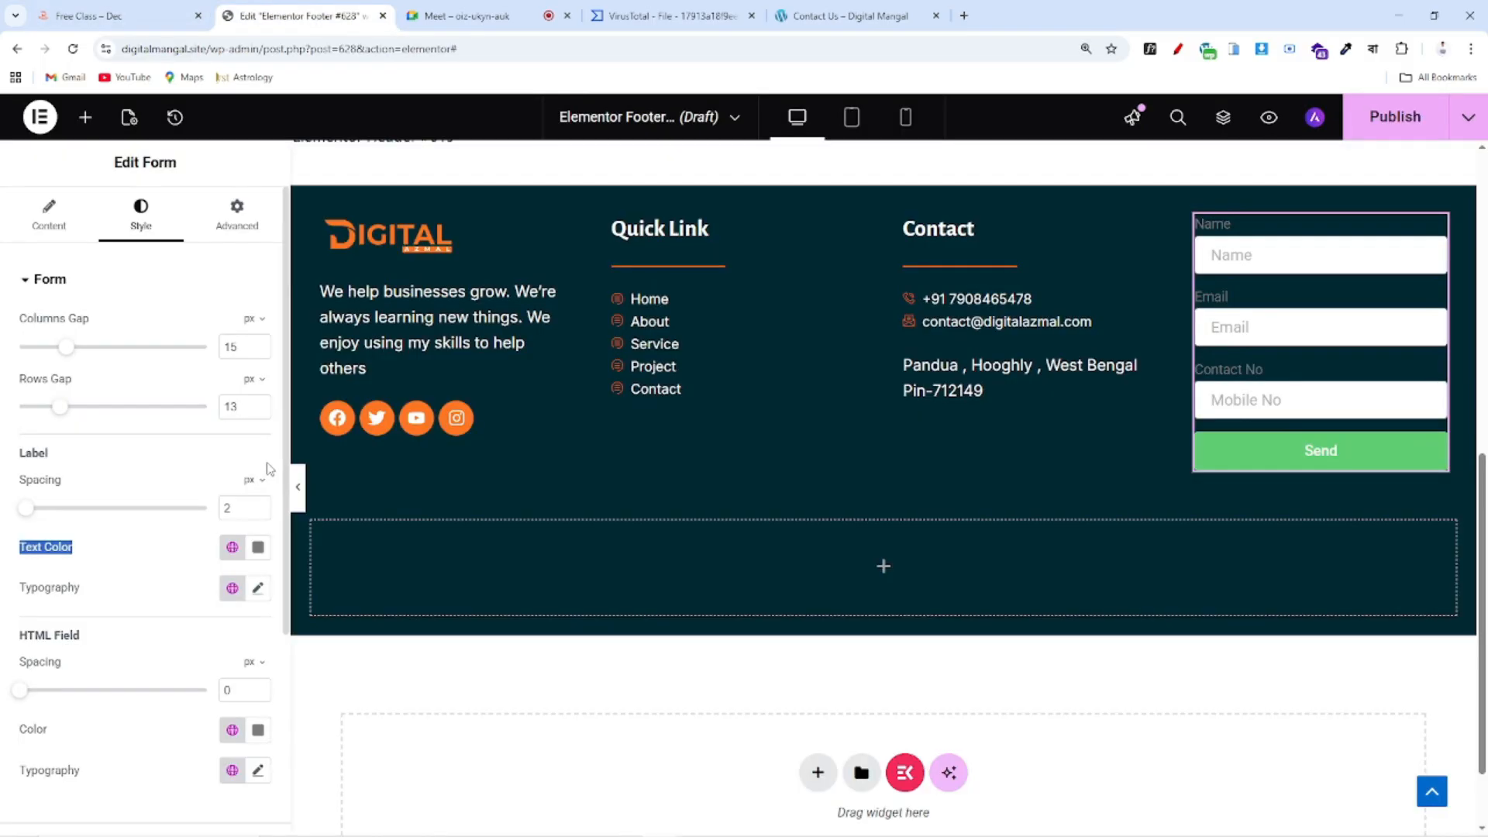
{"action": "left_click", "coordinate": [258, 549]}
{"action": "left_click_drag", "start_coordinate": [147, 374], "coordinate": [146, 298]}
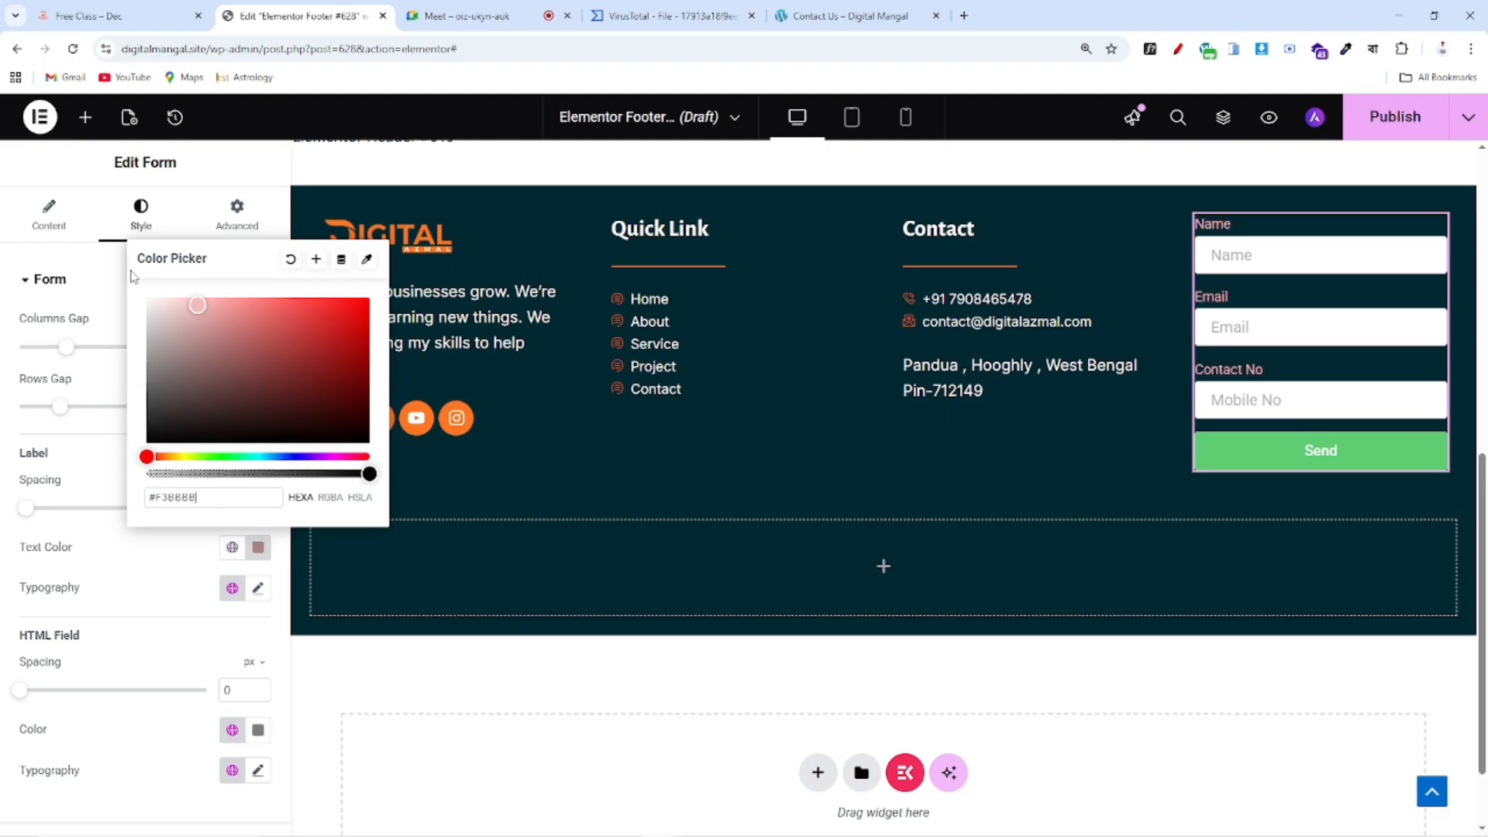
{"action": "left_click", "coordinate": [125, 547]}
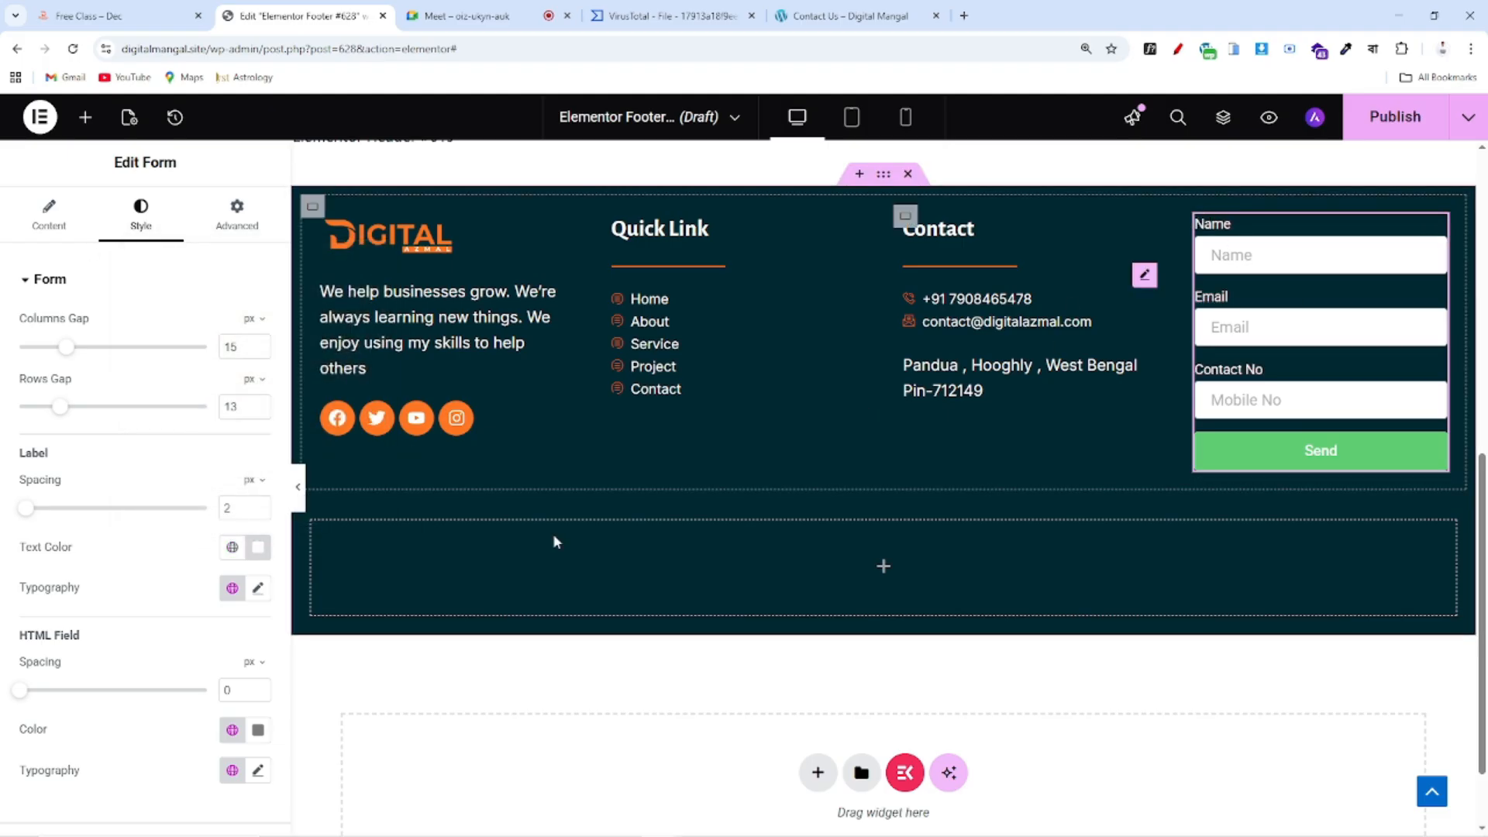
Set the label typography to the Inter font at 16 px
{"action": "left_click", "coordinate": [258, 587]}
{"action": "scroll", "coordinate": [194, 674], "scroll_direction": "down", "scroll_amount": 3}
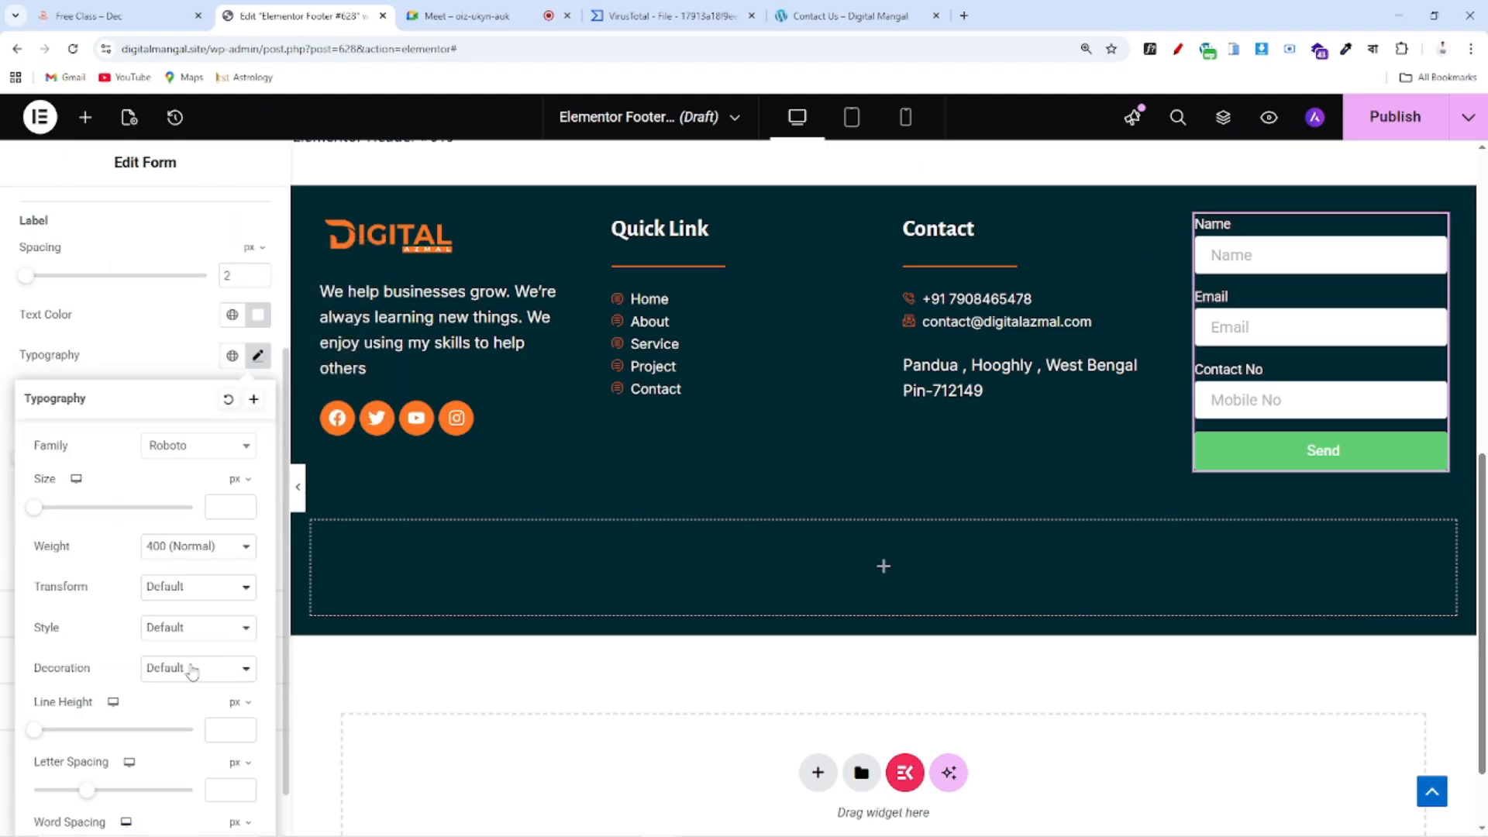
{"action": "left_click", "coordinate": [169, 447]}
{"action": "type", "text": "inter"}
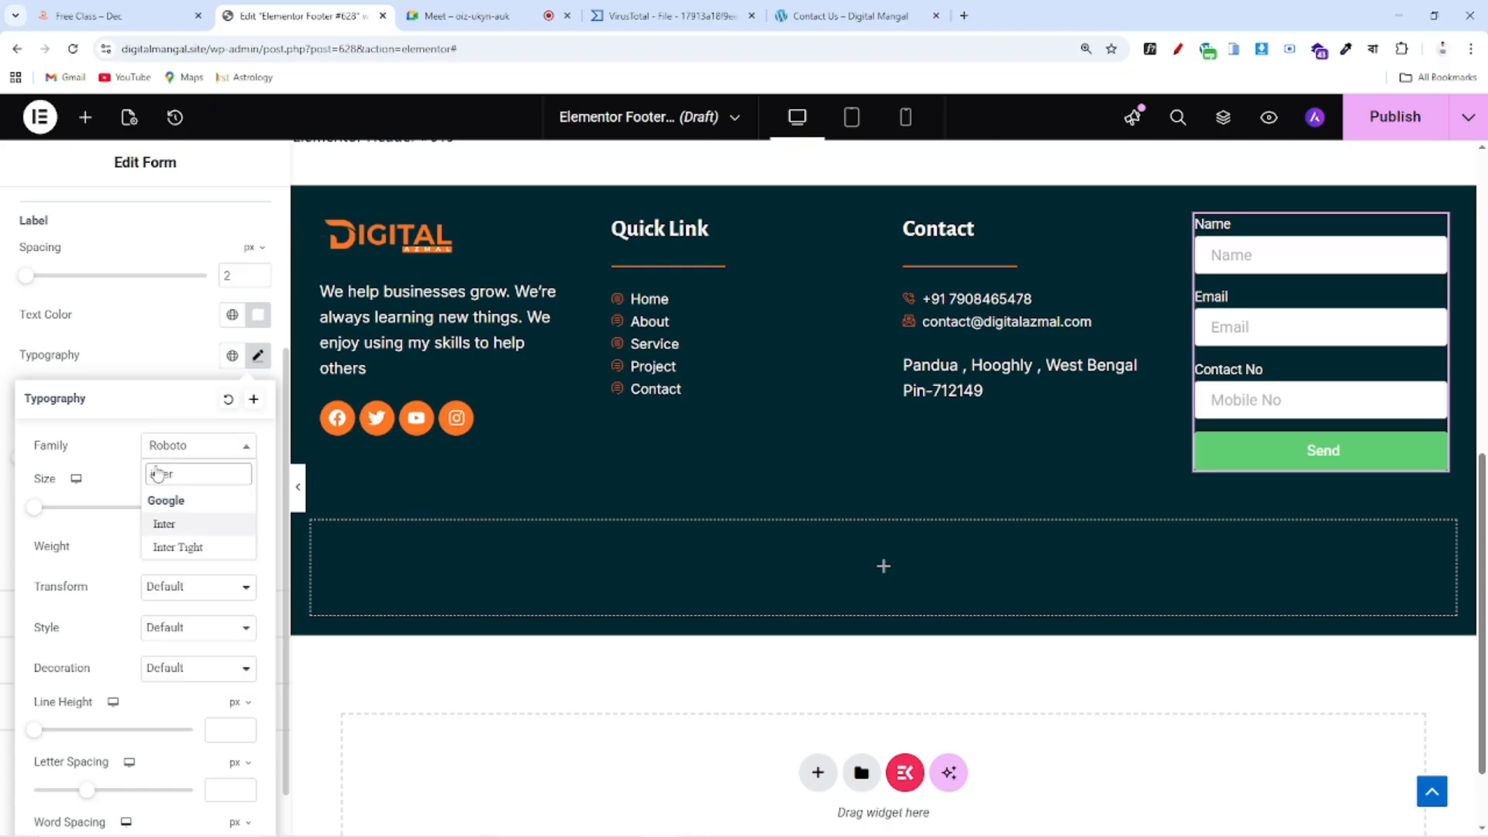
{"action": "left_click", "coordinate": [176, 525]}
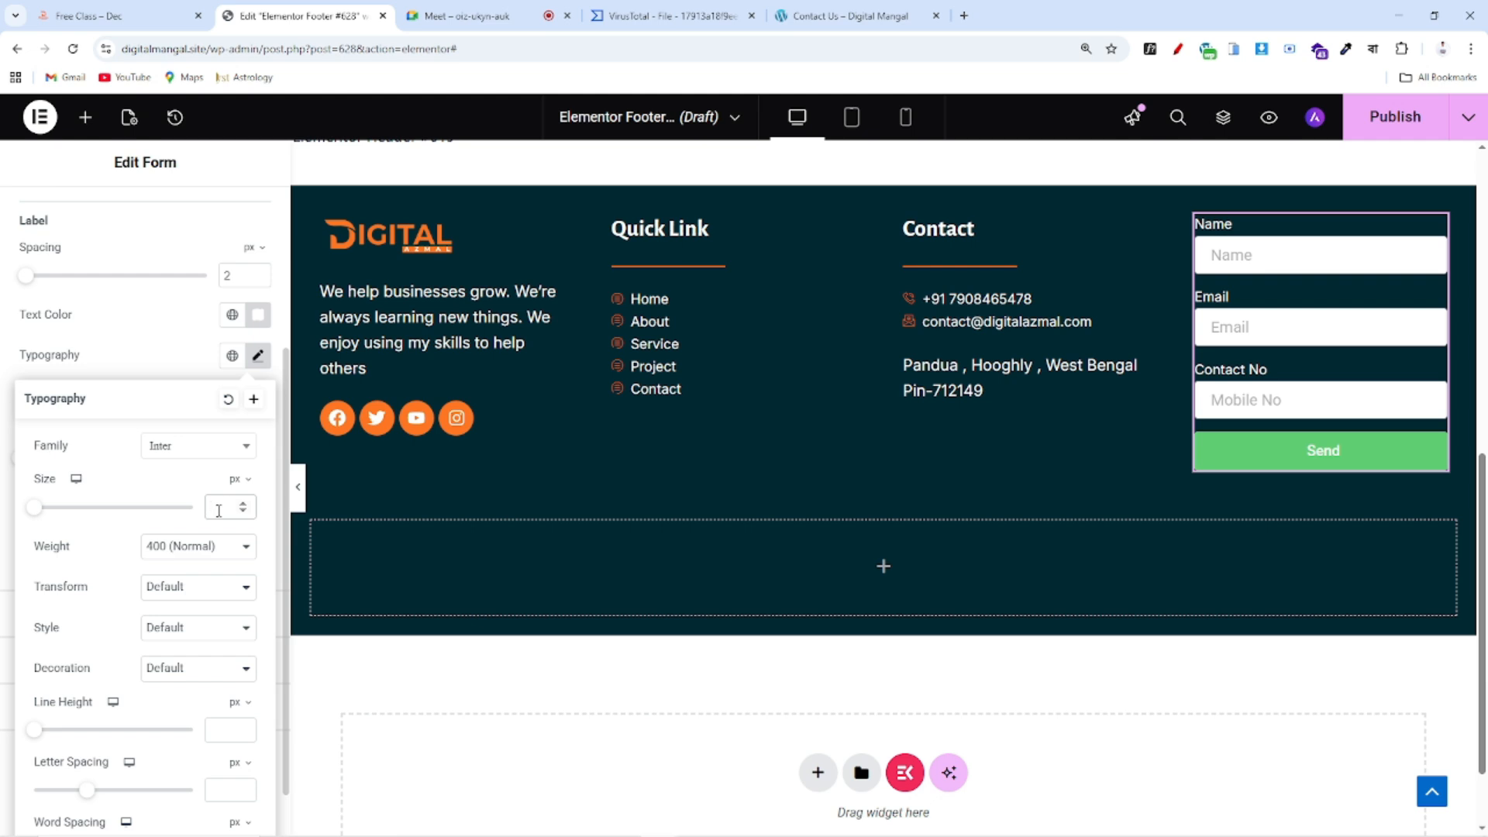
{"action": "type", "text": "16"}
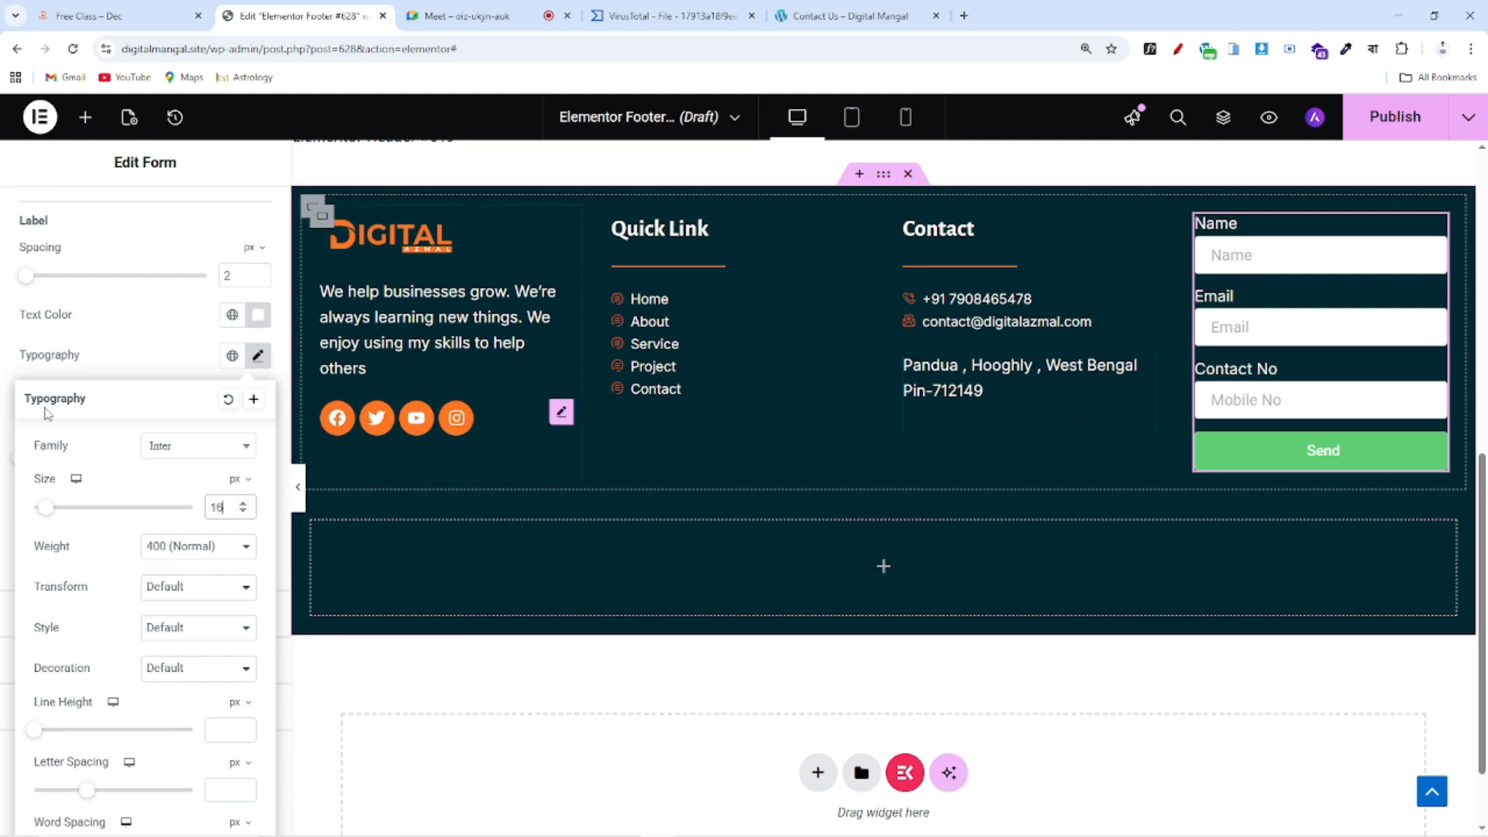
{"action": "left_click", "coordinate": [138, 321]}
{"action": "left_click_drag", "start_coordinate": [20, 413], "coordinate": [155, 412]}
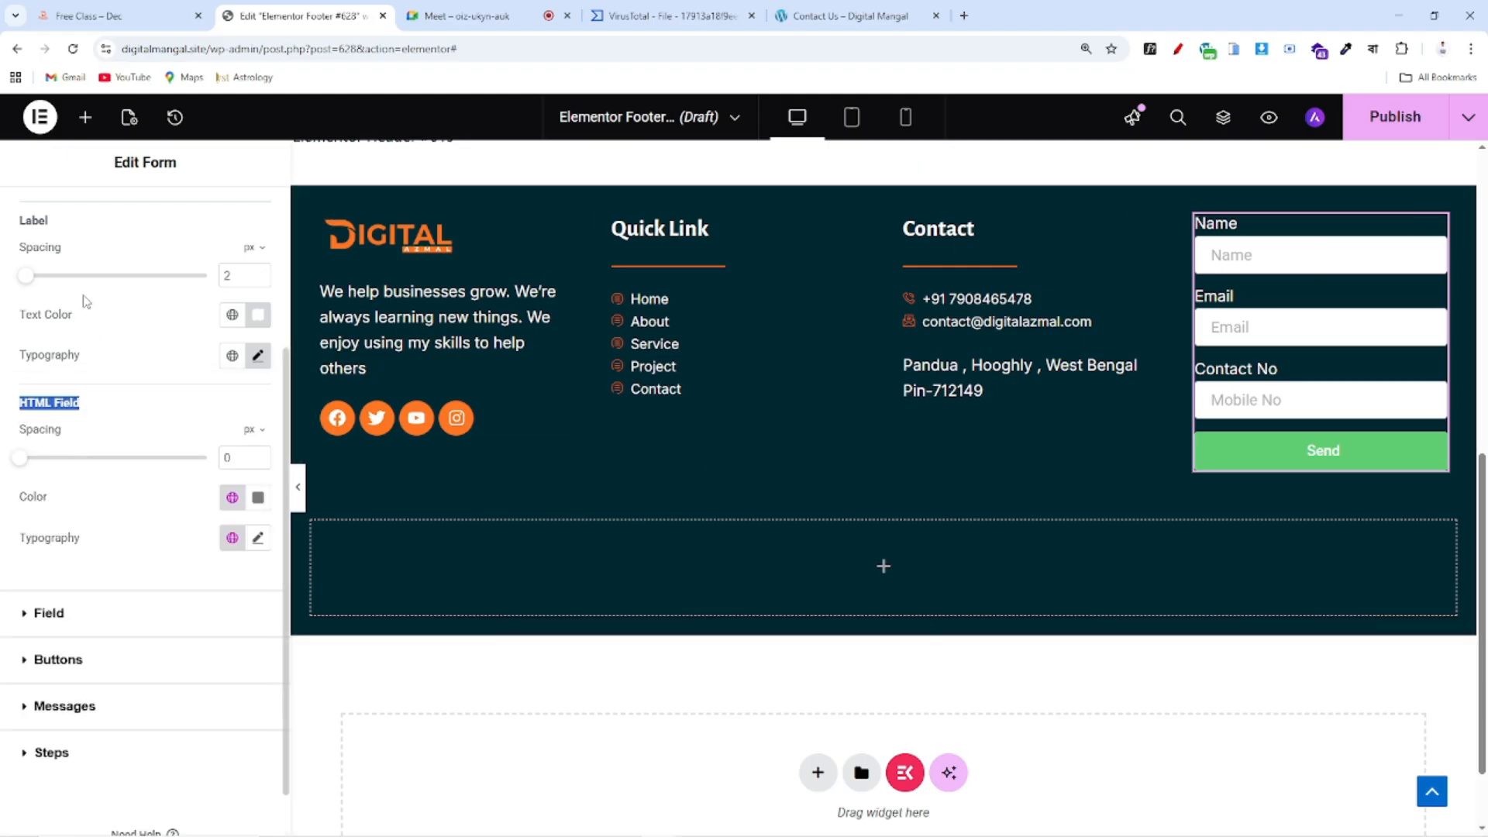
{"action": "scroll", "coordinate": [186, 419], "scroll_direction": "down", "scroll_amount": 1}
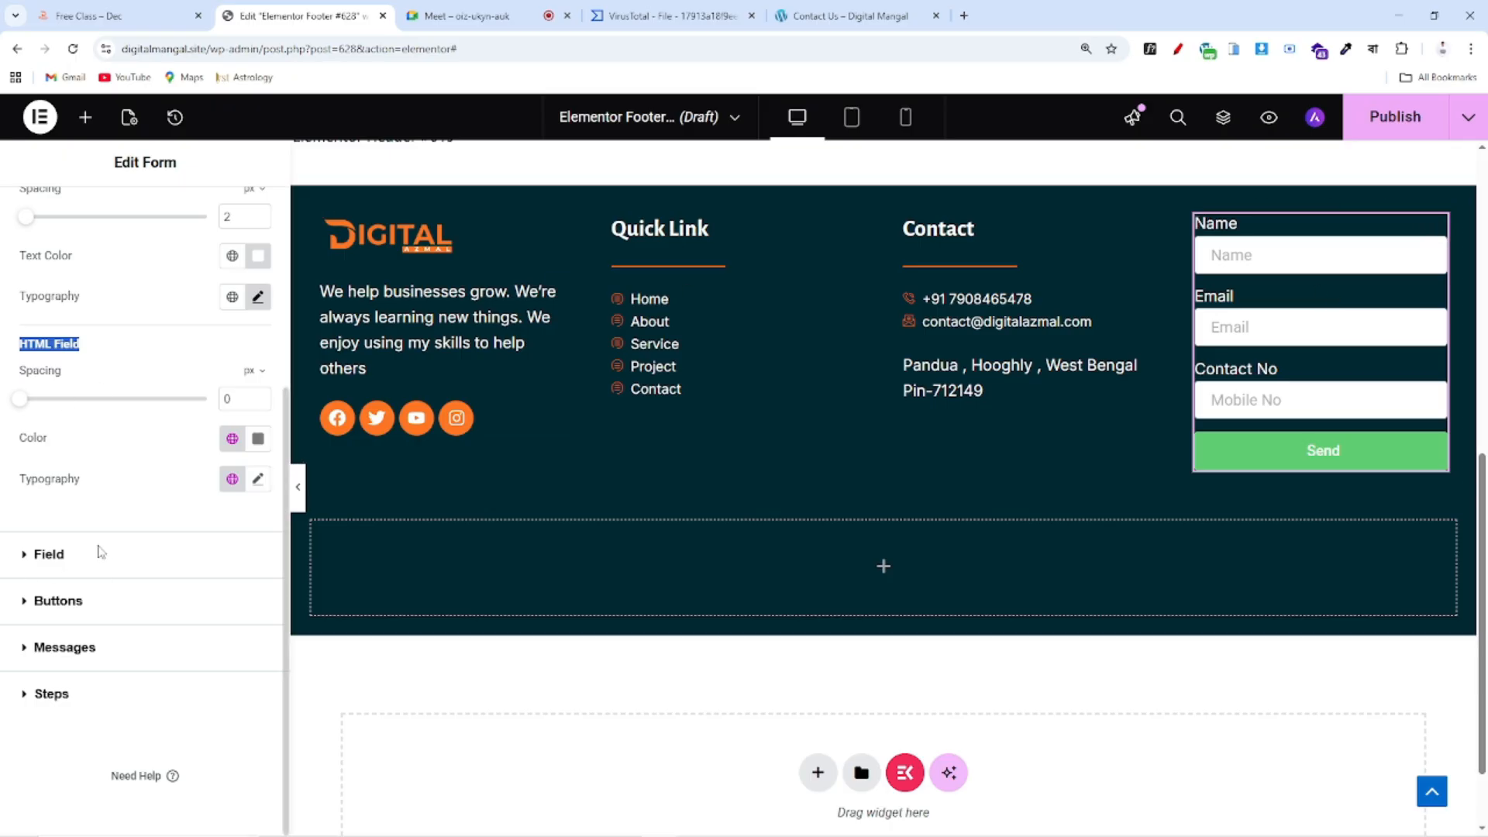
Make the form field text the global orange colour, checking the reference footer first
{"action": "left_click", "coordinate": [100, 551]}
{"action": "left_click", "coordinate": [193, 28]}
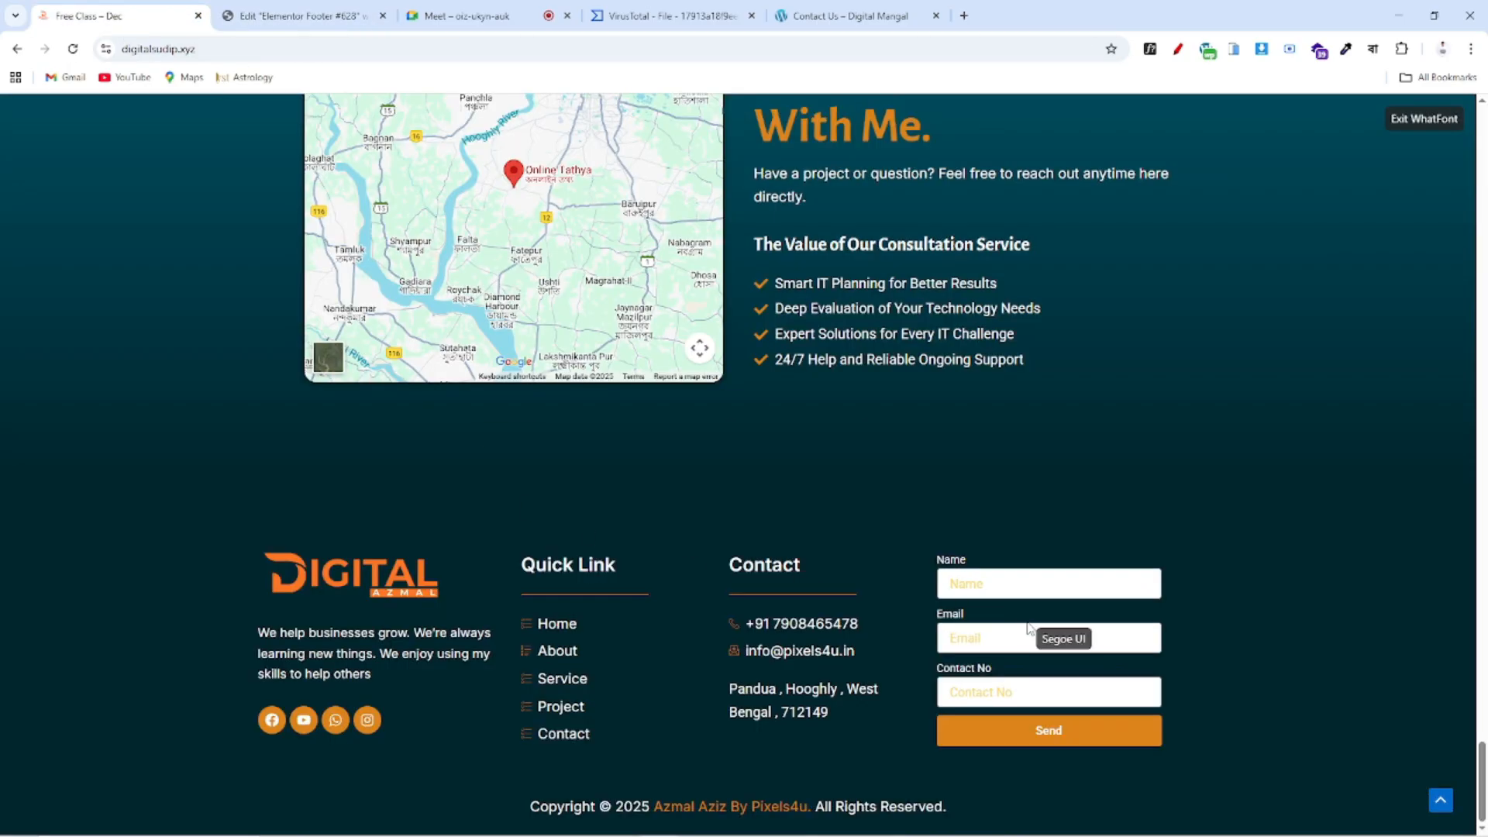
{"action": "left_click", "coordinate": [334, 21]}
{"action": "left_click_drag", "start_coordinate": [20, 372], "coordinate": [133, 381]}
{"action": "left_click", "coordinate": [233, 372]}
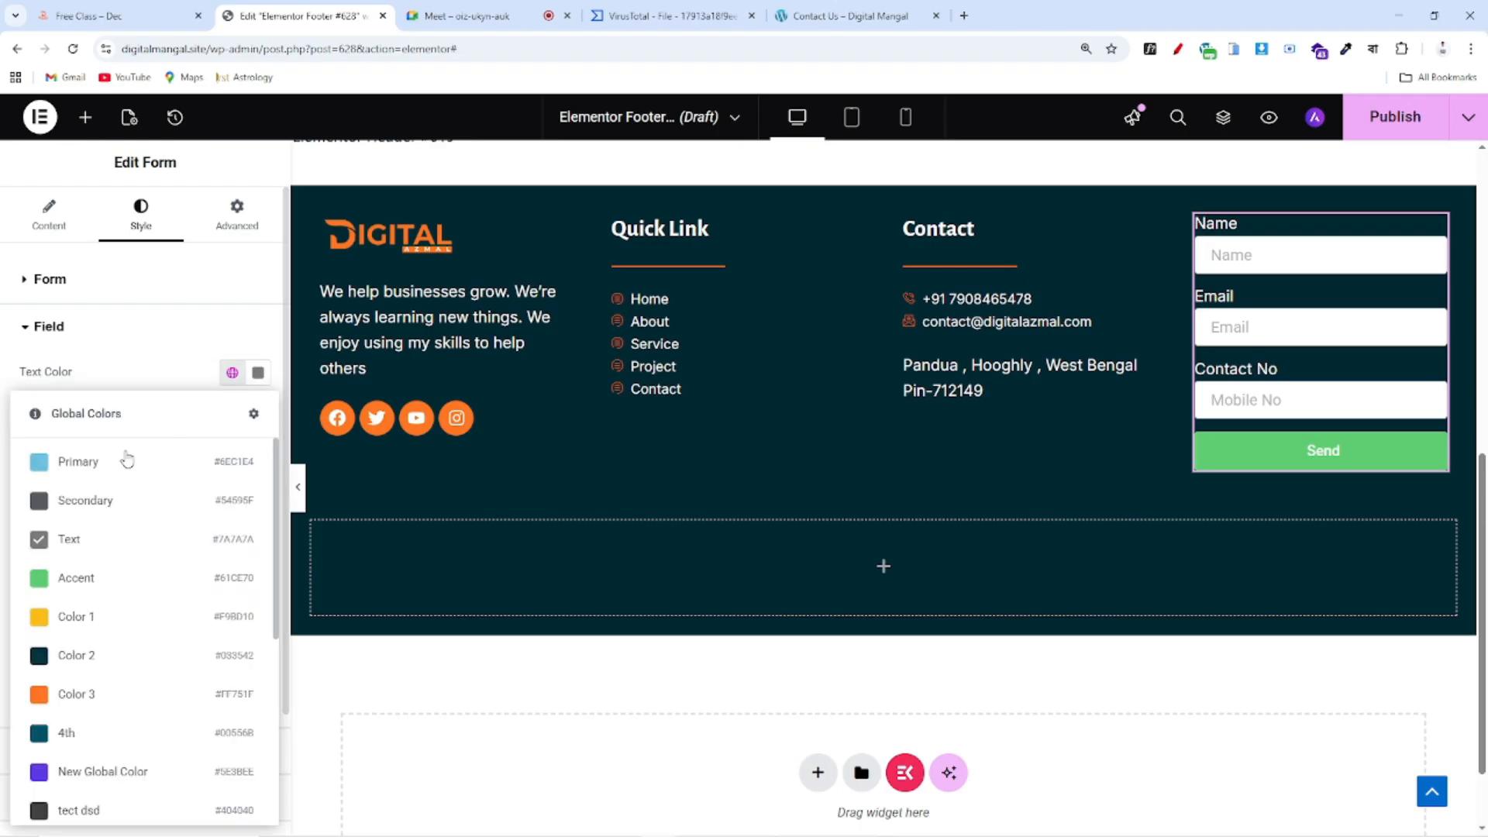
{"action": "left_click", "coordinate": [87, 696]}
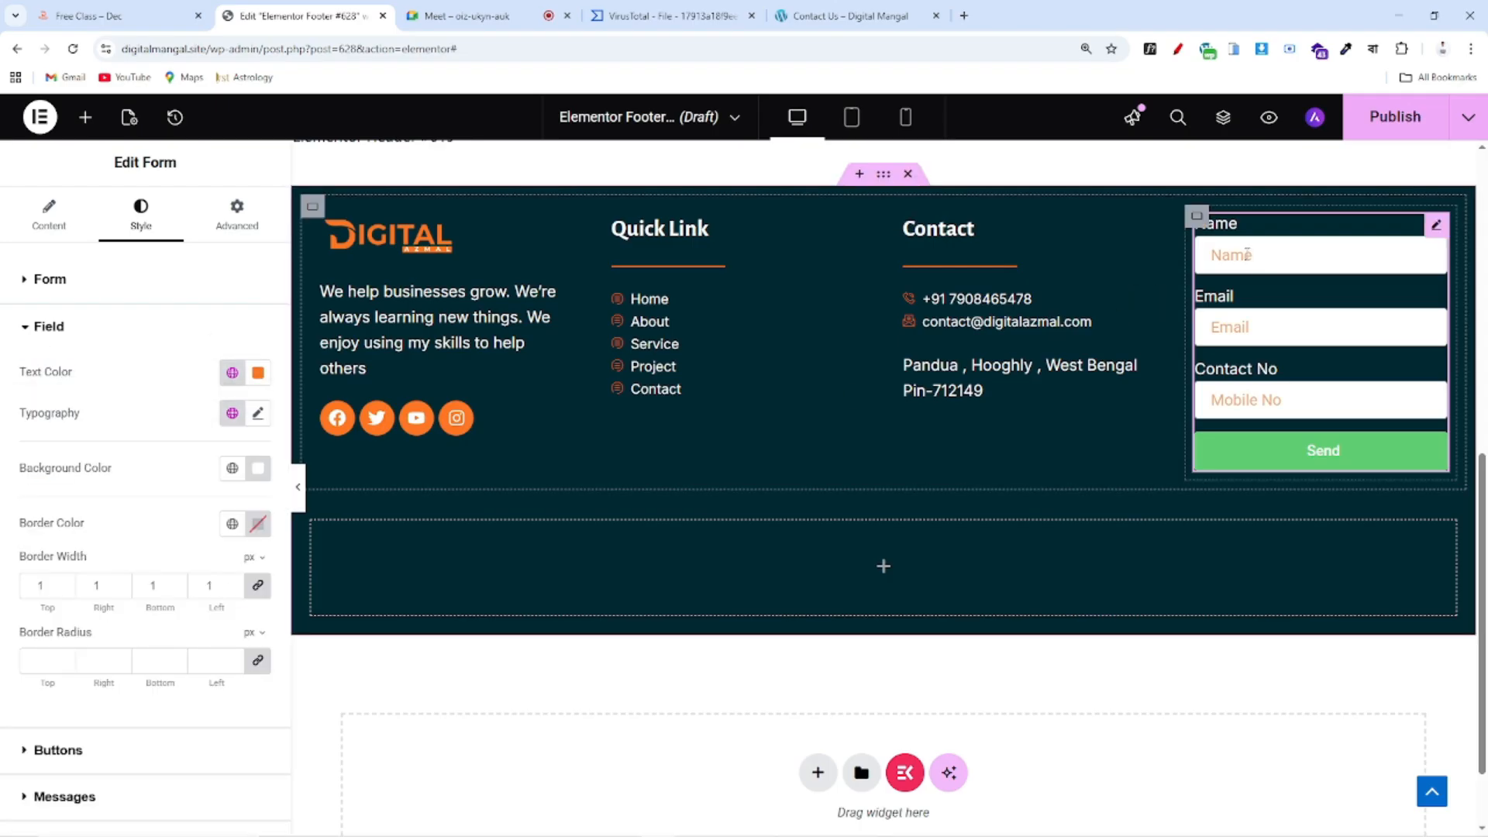
Set the form field typography to the Inter font at size 15
{"action": "left_click_drag", "start_coordinate": [11, 418], "coordinate": [150, 415]}
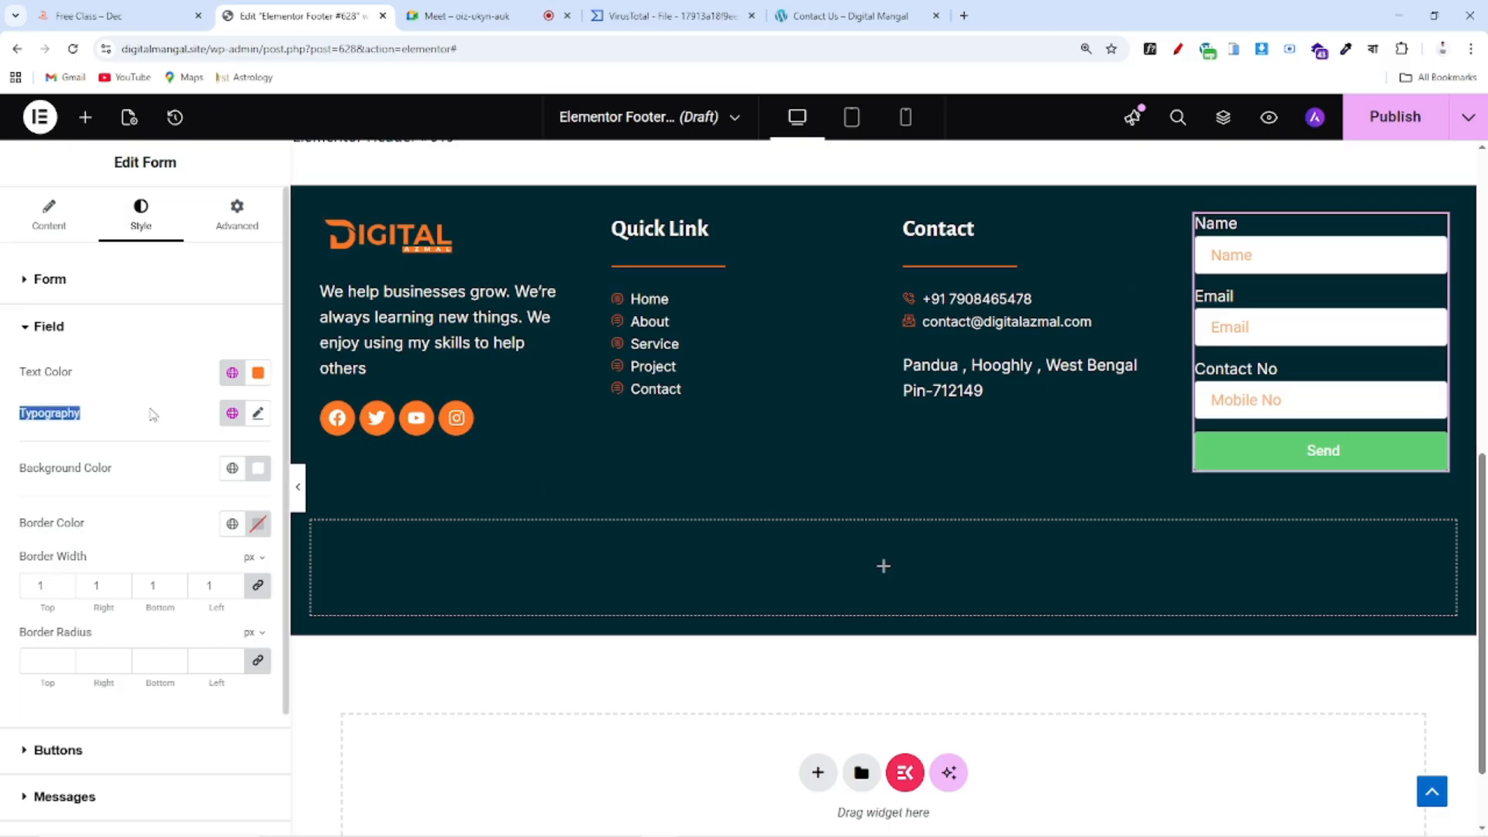
{"action": "left_click", "coordinate": [258, 413]}
{"action": "type", "text": "15"}
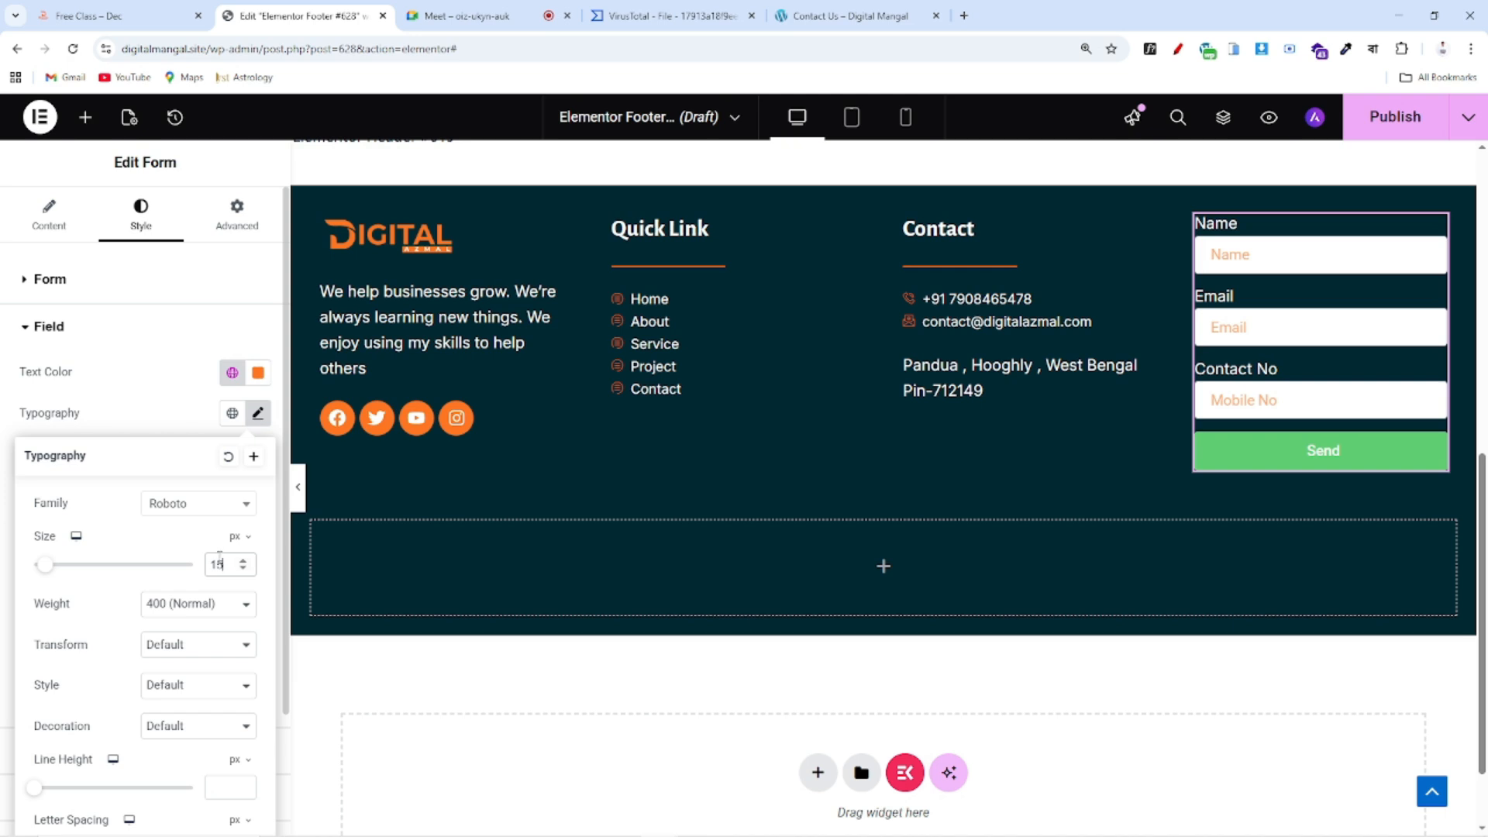
{"action": "left_click", "coordinate": [183, 513]}
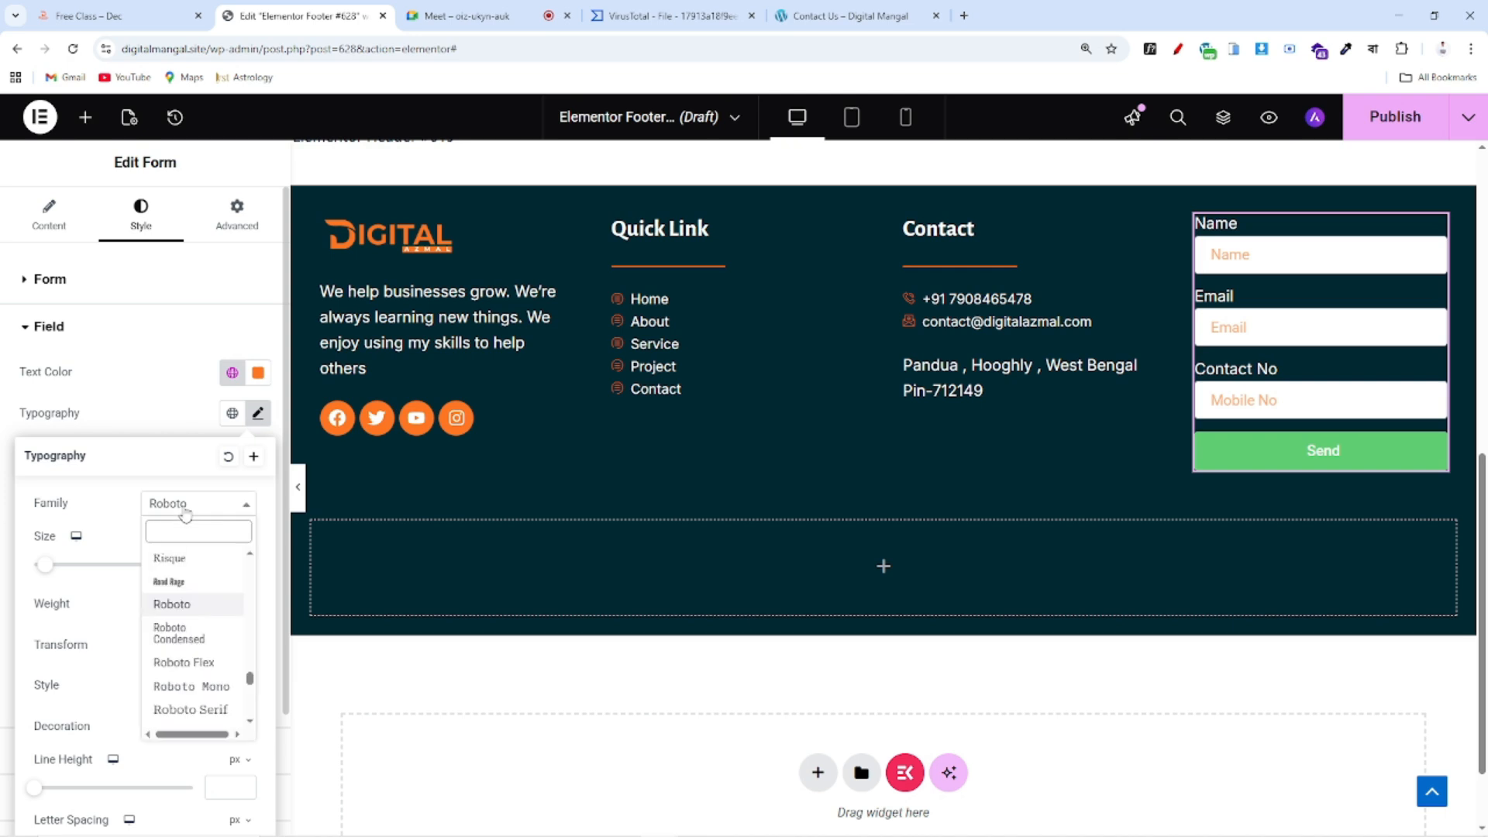
{"action": "type", "text": "inter"}
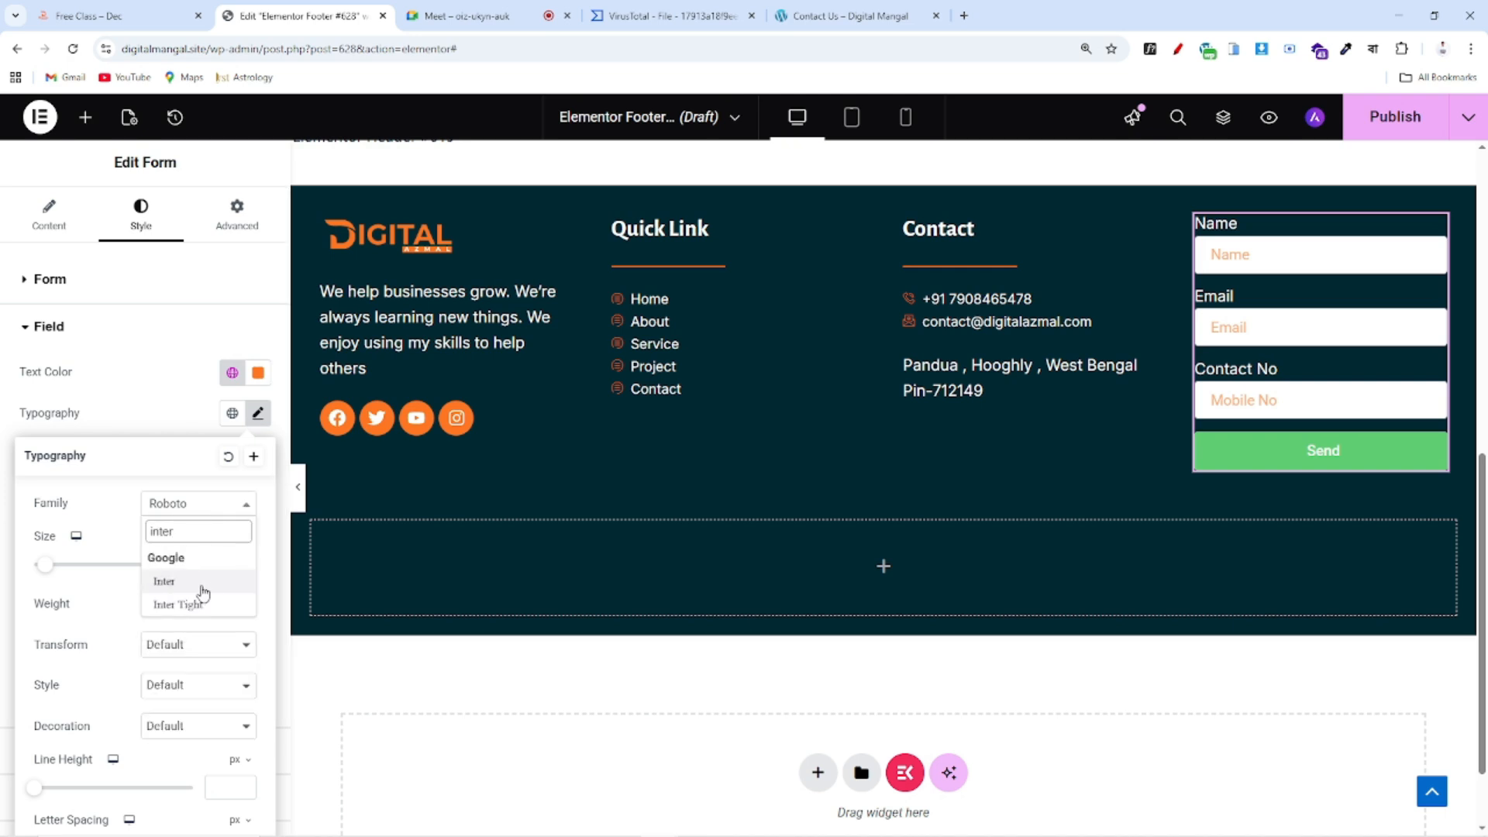
{"action": "left_click", "coordinate": [202, 592]}
{"action": "left_click", "coordinate": [151, 417]}
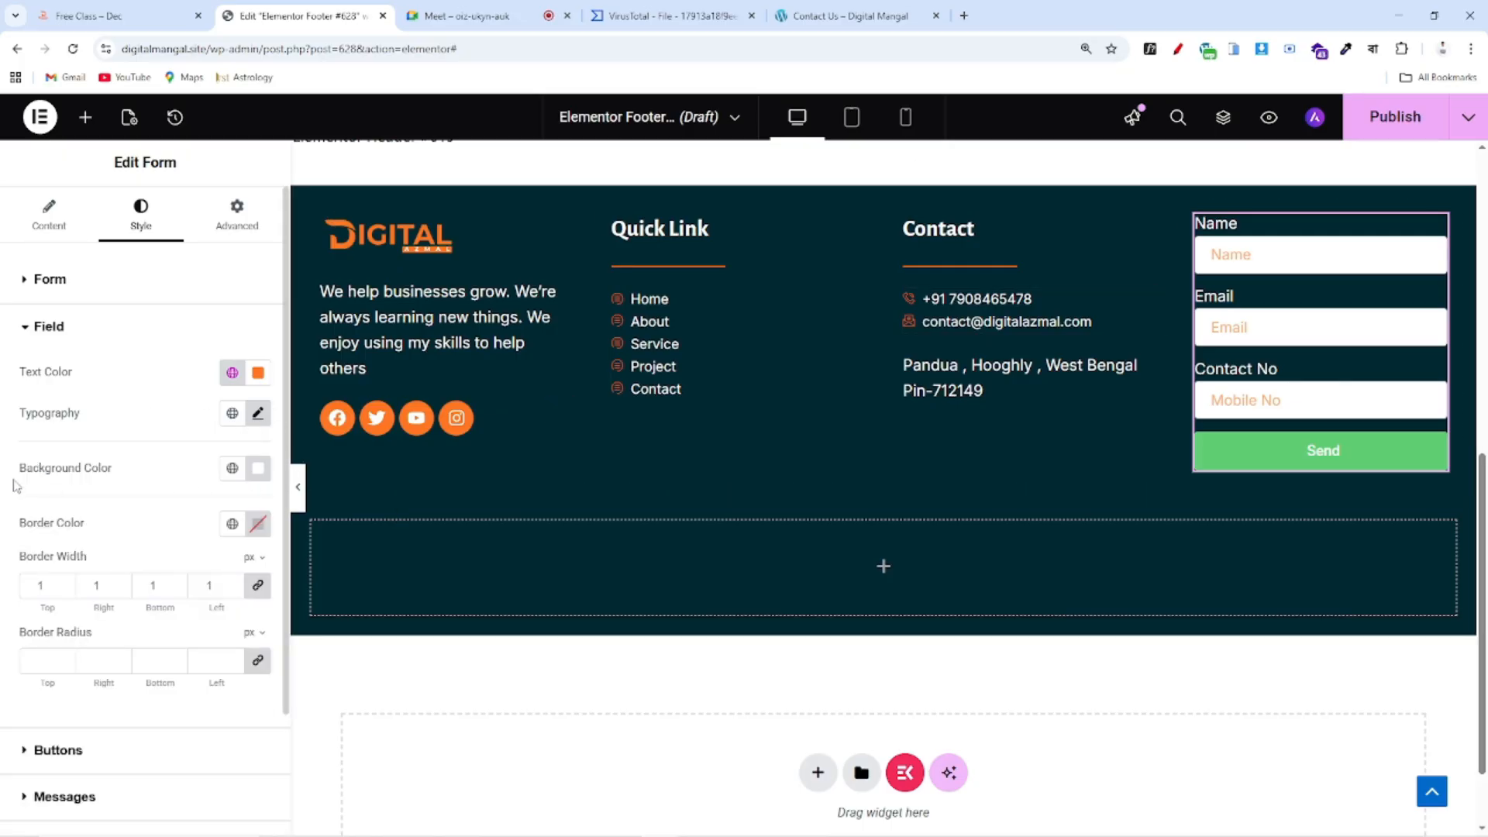
Fine-tune the remaining field style settings and compare the form with the reference site's footer
{"action": "left_click_drag", "start_coordinate": [17, 468], "coordinate": [143, 474]}
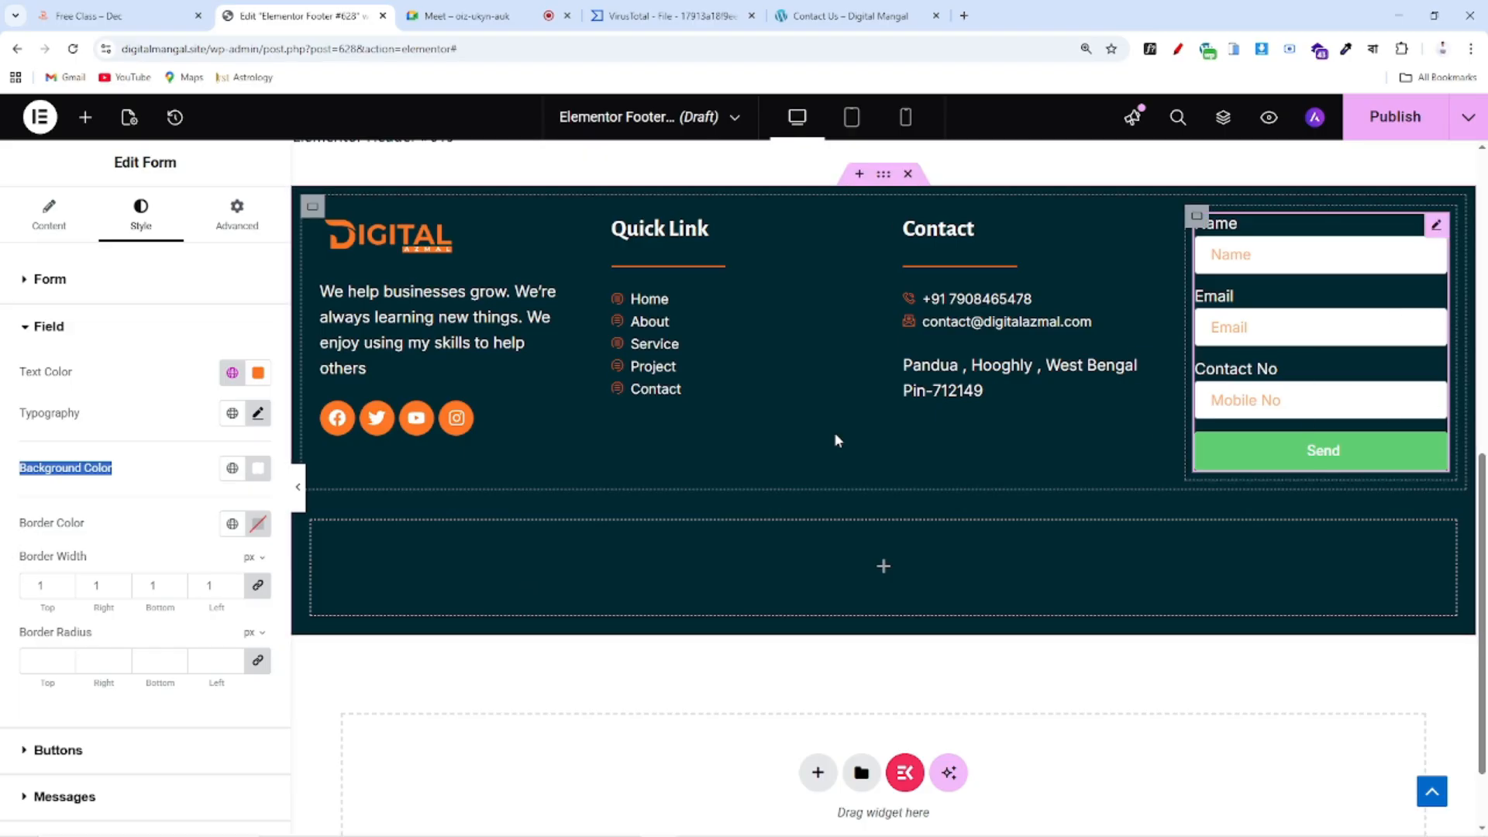
{"action": "left_click_drag", "start_coordinate": [6, 528], "coordinate": [85, 527]}
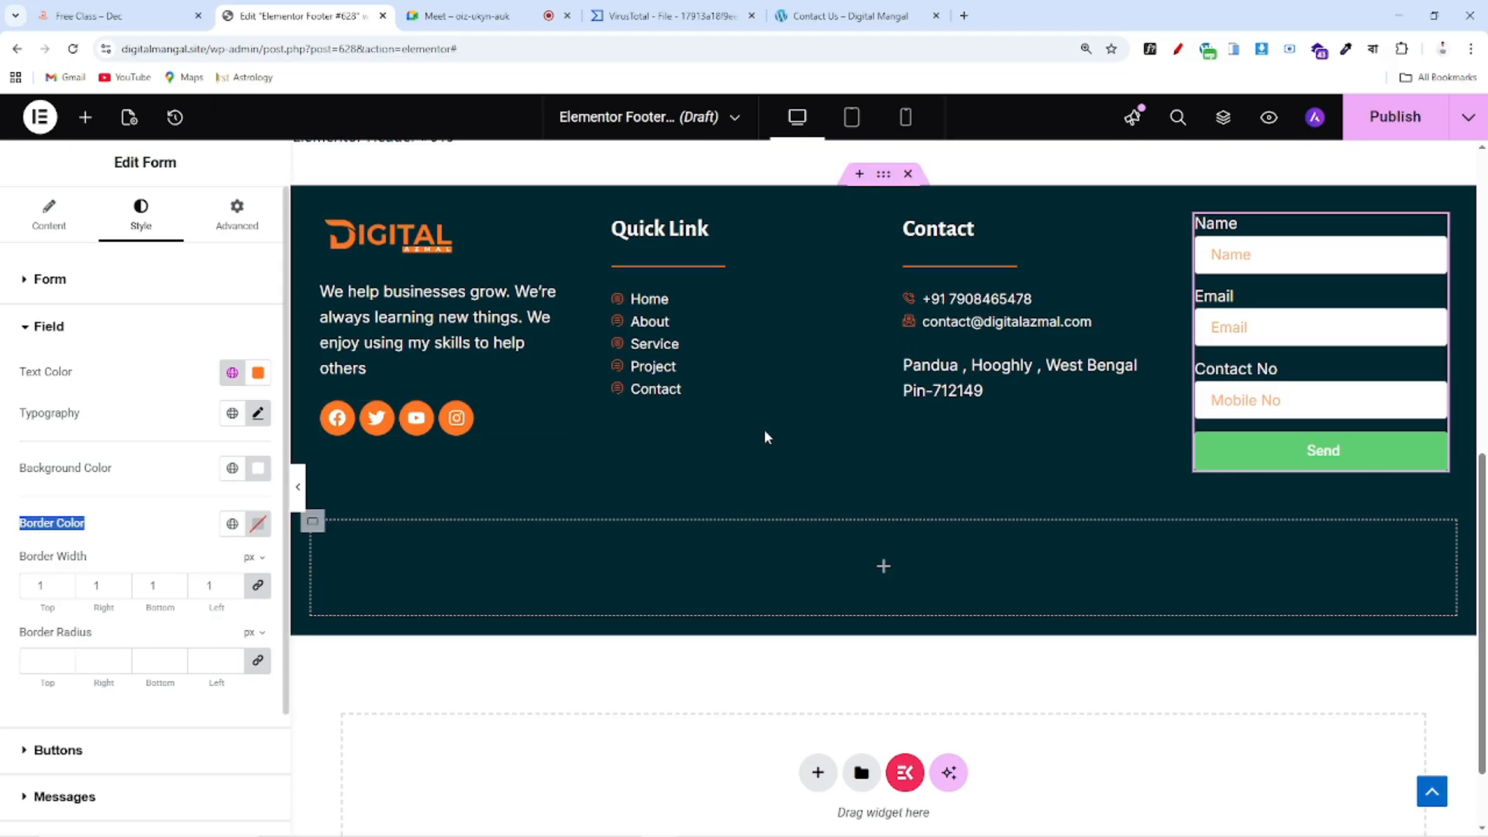
{"action": "left_click", "coordinate": [99, 11]}
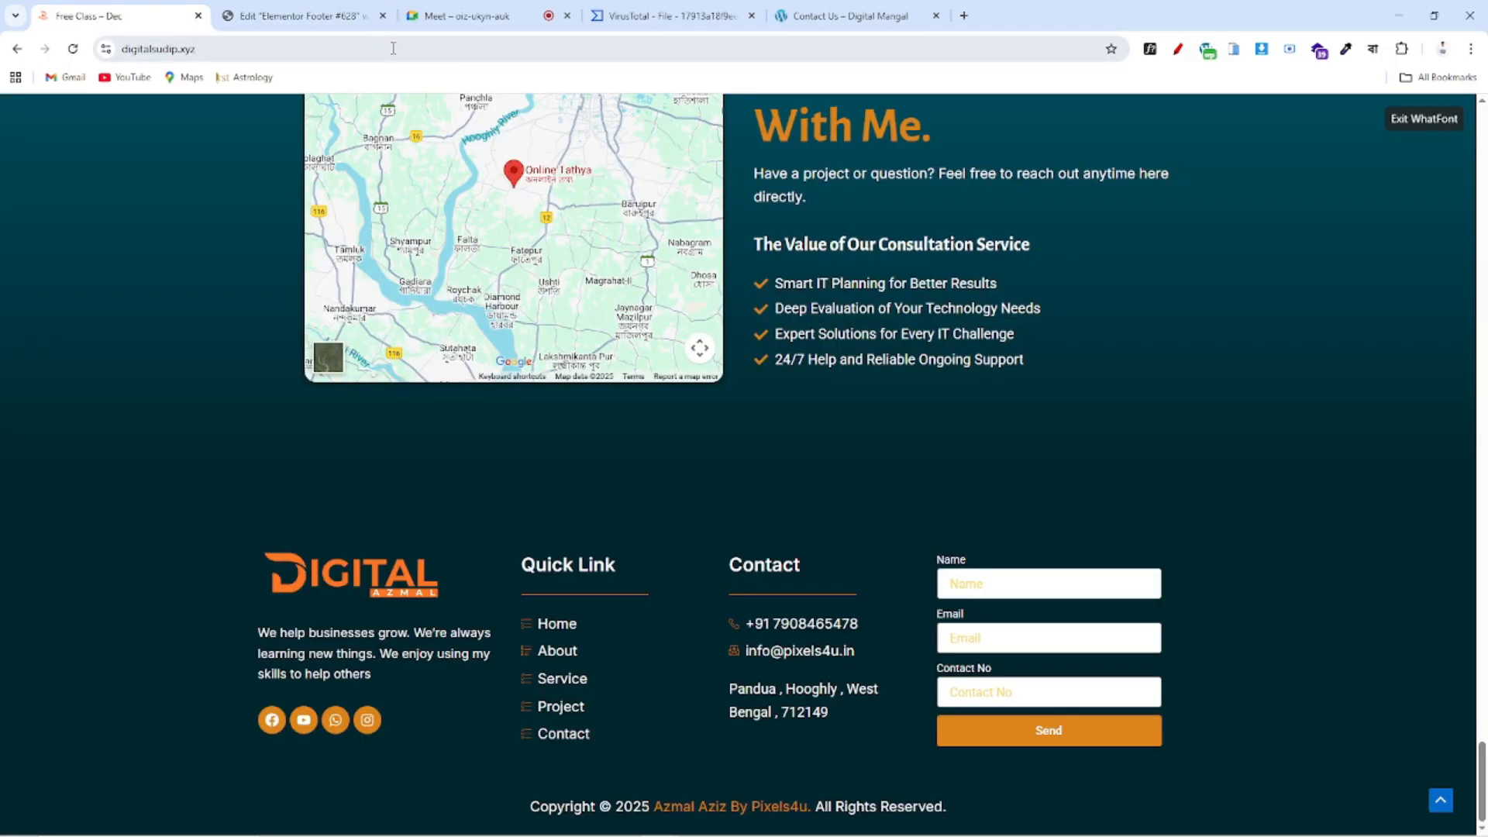
{"action": "left_click", "coordinate": [302, 15]}
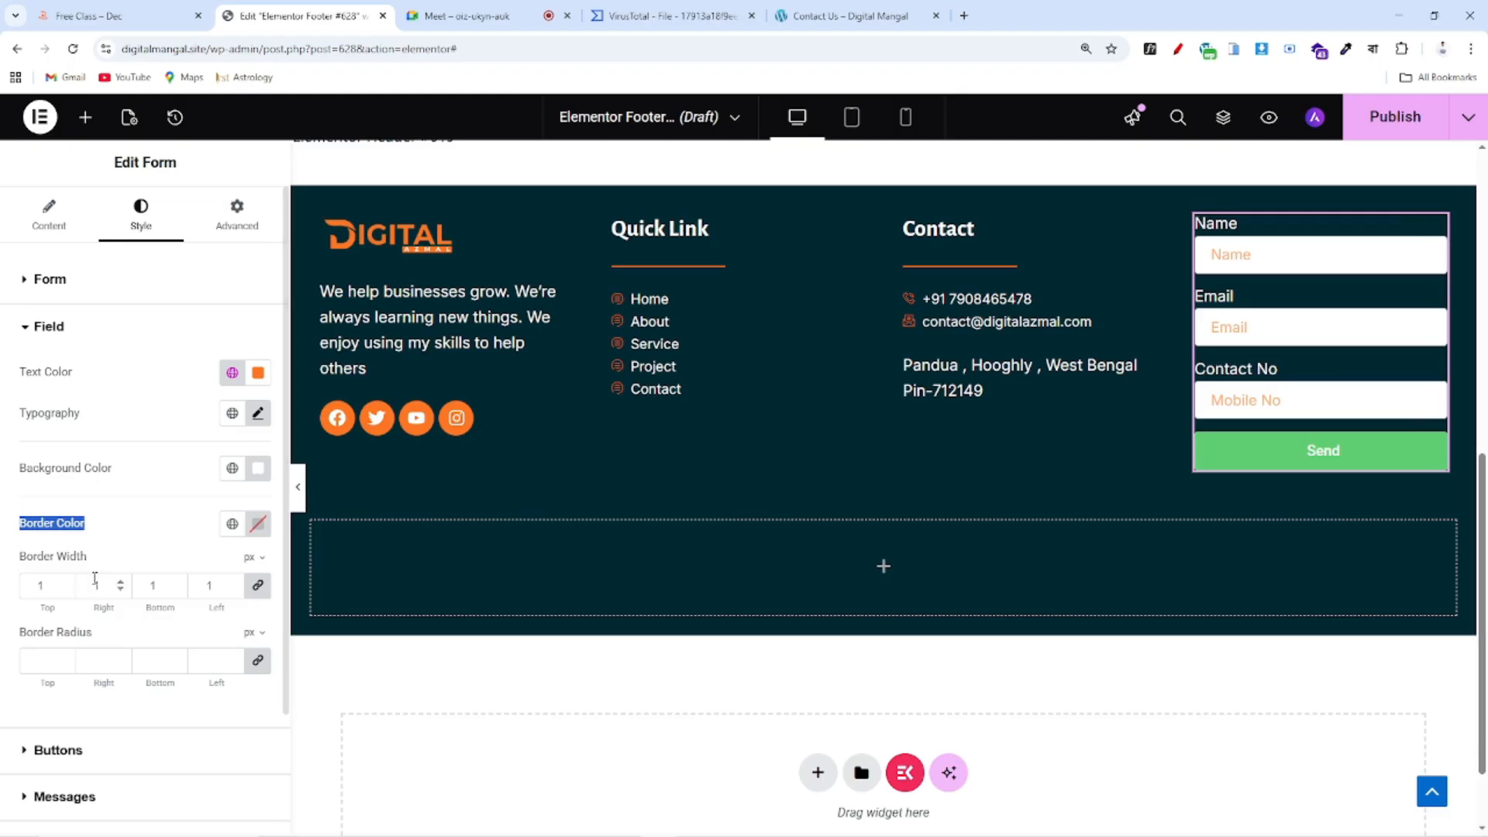
{"action": "scroll", "coordinate": [16, 616], "scroll_direction": "down", "scroll_amount": 2}
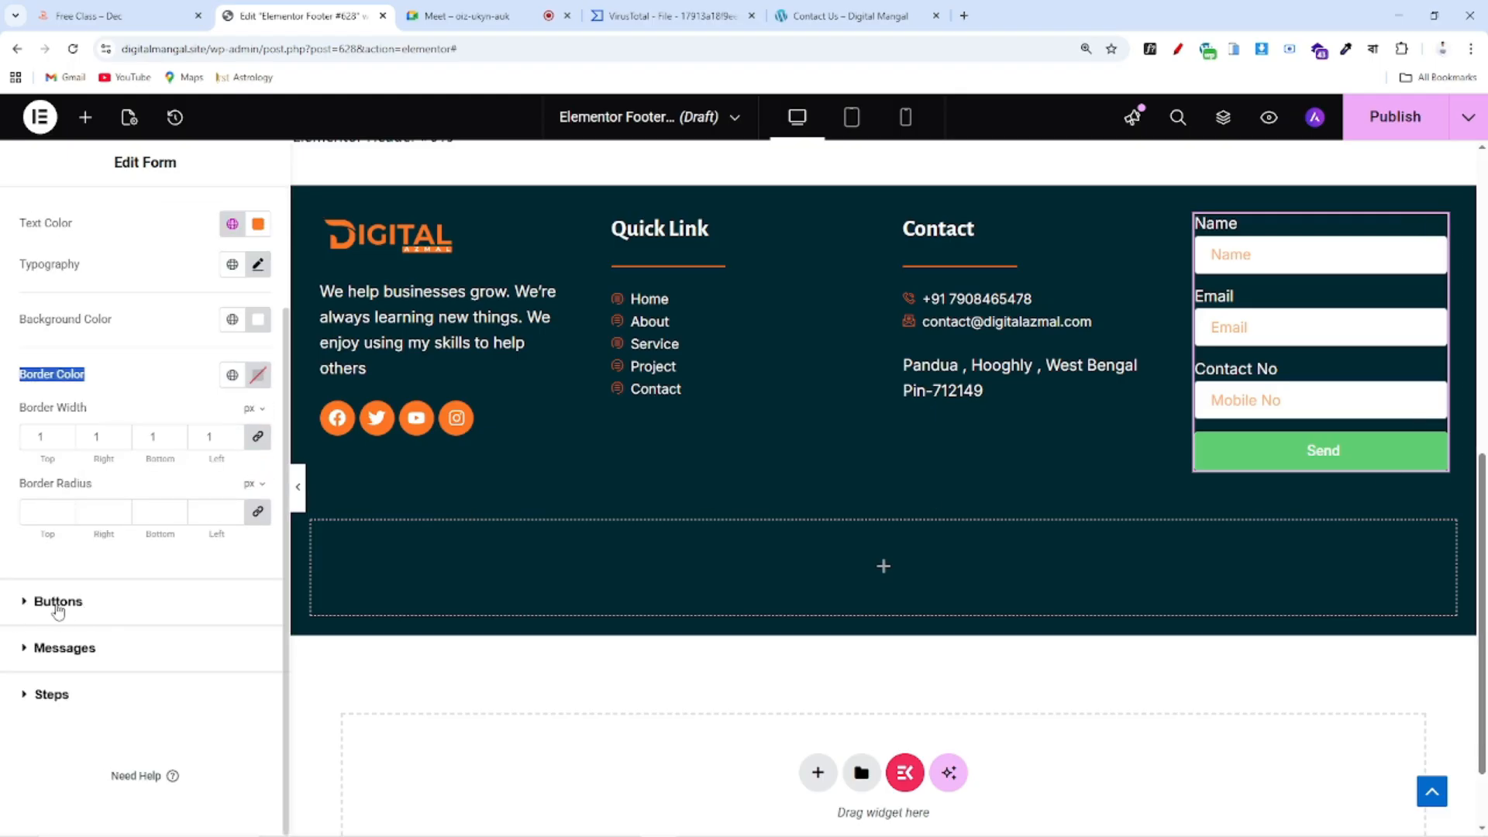
{"action": "left_click", "coordinate": [58, 602]}
{"action": "left_click", "coordinate": [177, 19]}
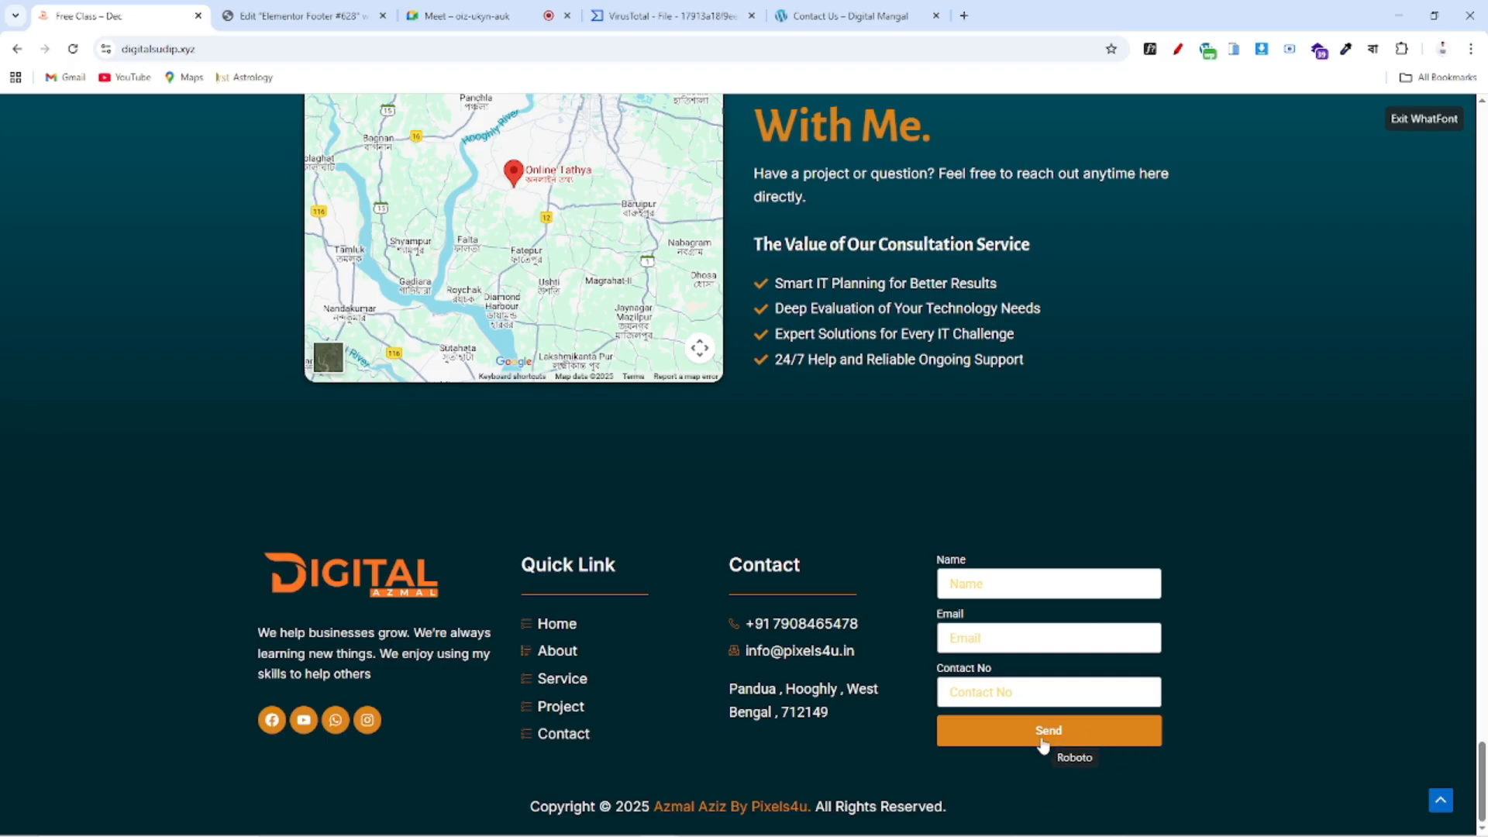
Give the Send button an orange global background and stretch it across the form width
{"action": "left_click", "coordinate": [303, 14]}
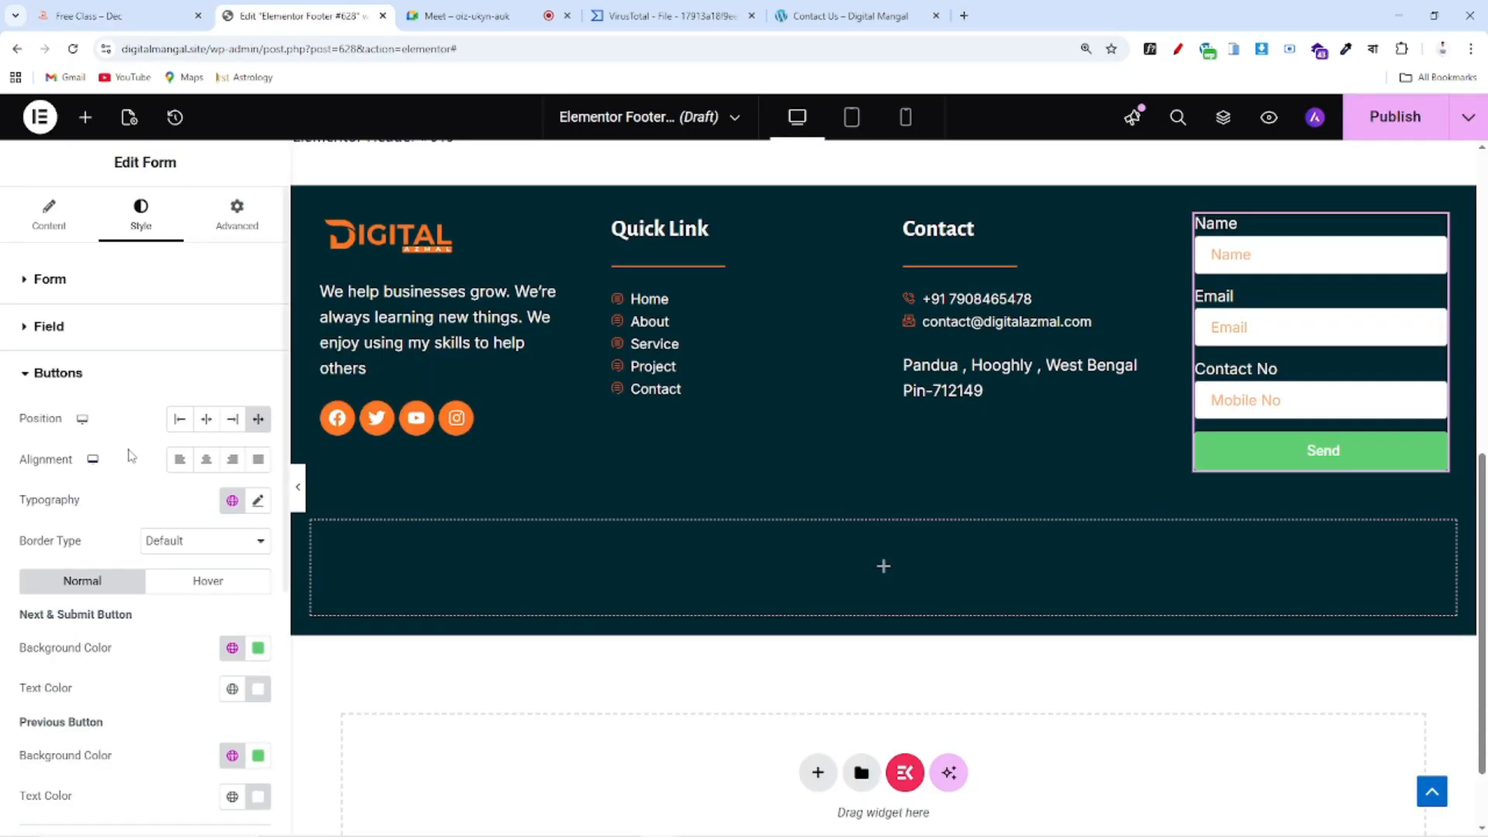
{"action": "scroll", "coordinate": [191, 521], "scroll_direction": "down", "scroll_amount": 1}
{"action": "left_click_drag", "start_coordinate": [14, 416], "coordinate": [156, 416]}
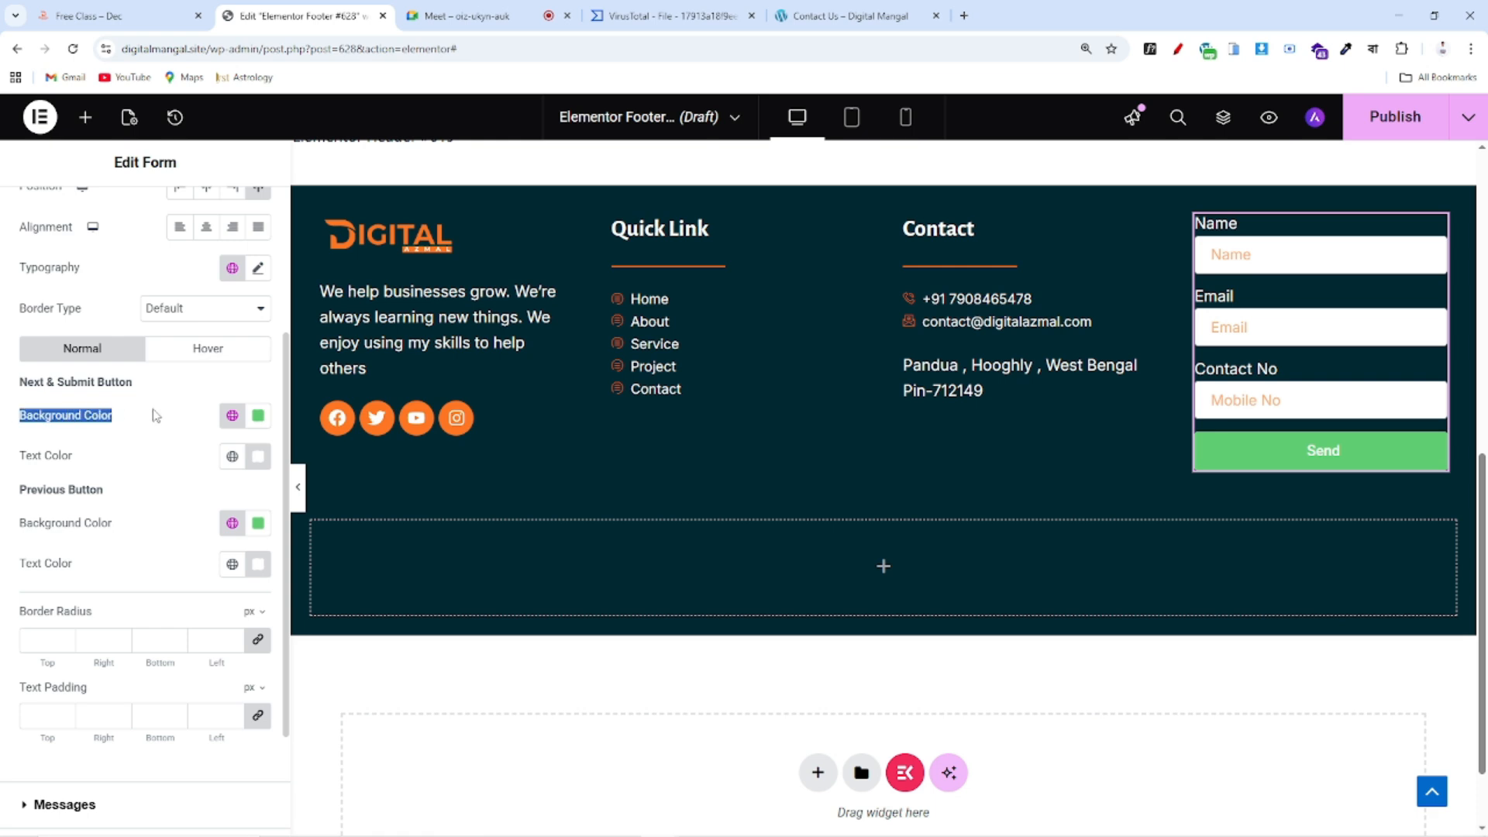
{"action": "left_click_drag", "start_coordinate": [13, 385], "coordinate": [160, 394]}
{"action": "left_click_drag", "start_coordinate": [8, 423], "coordinate": [129, 418]}
{"action": "left_click", "coordinate": [231, 416]}
{"action": "left_click", "coordinate": [83, 734]}
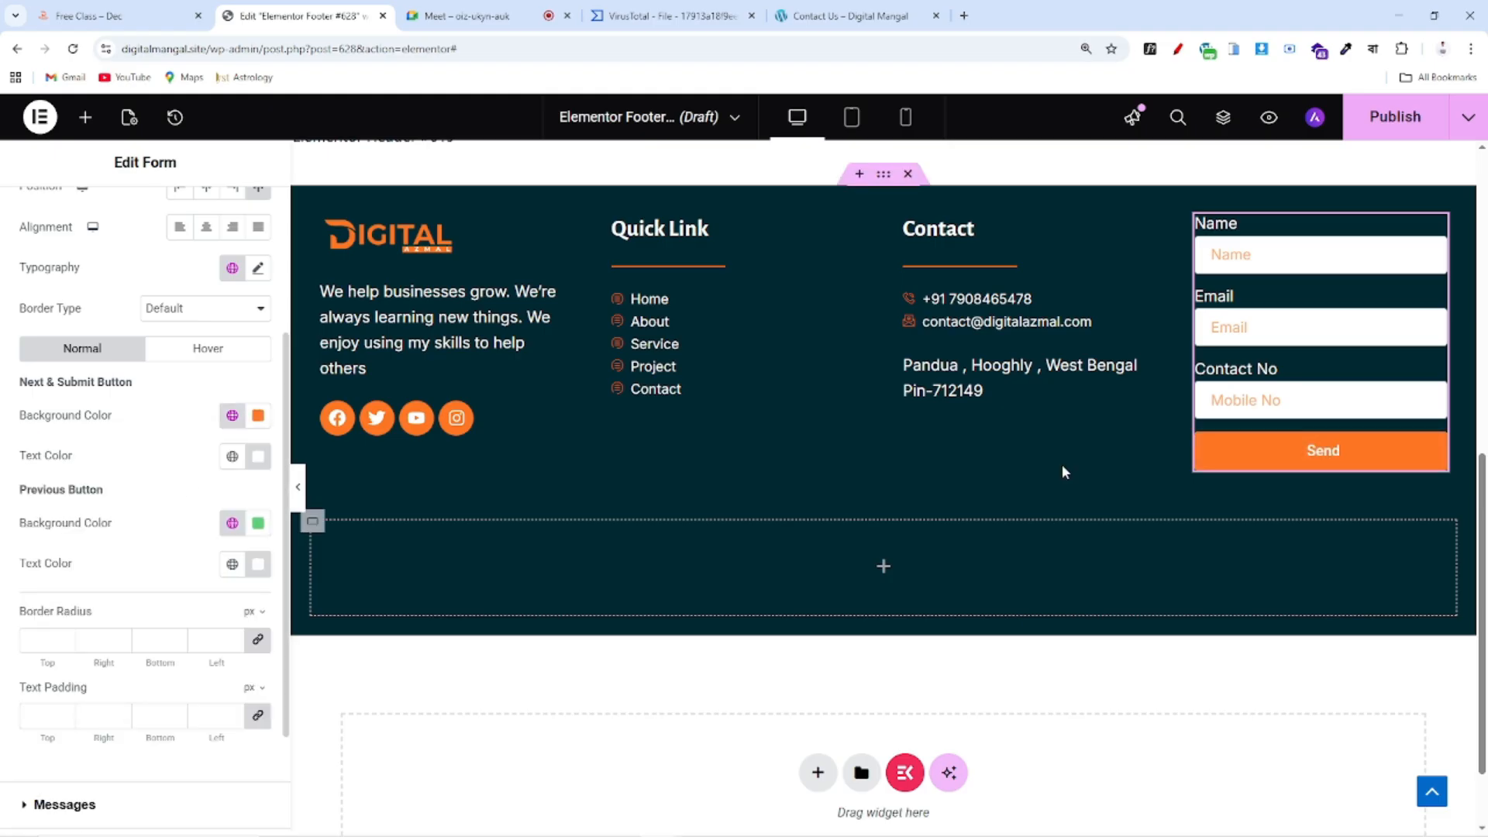
{"action": "scroll", "coordinate": [258, 450], "scroll_direction": "up", "scroll_amount": 3}
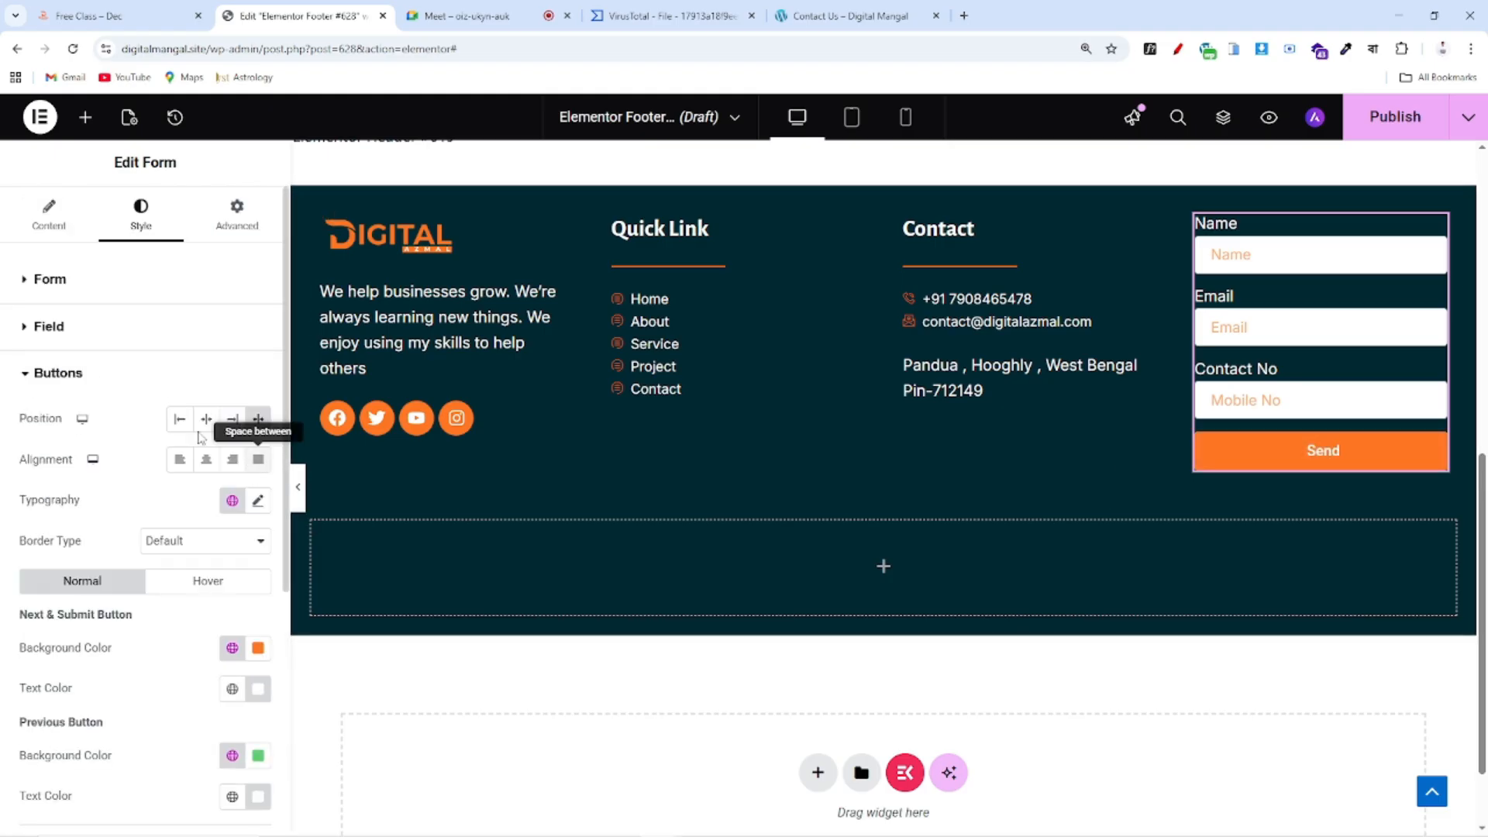
{"action": "left_click", "coordinate": [257, 421]}
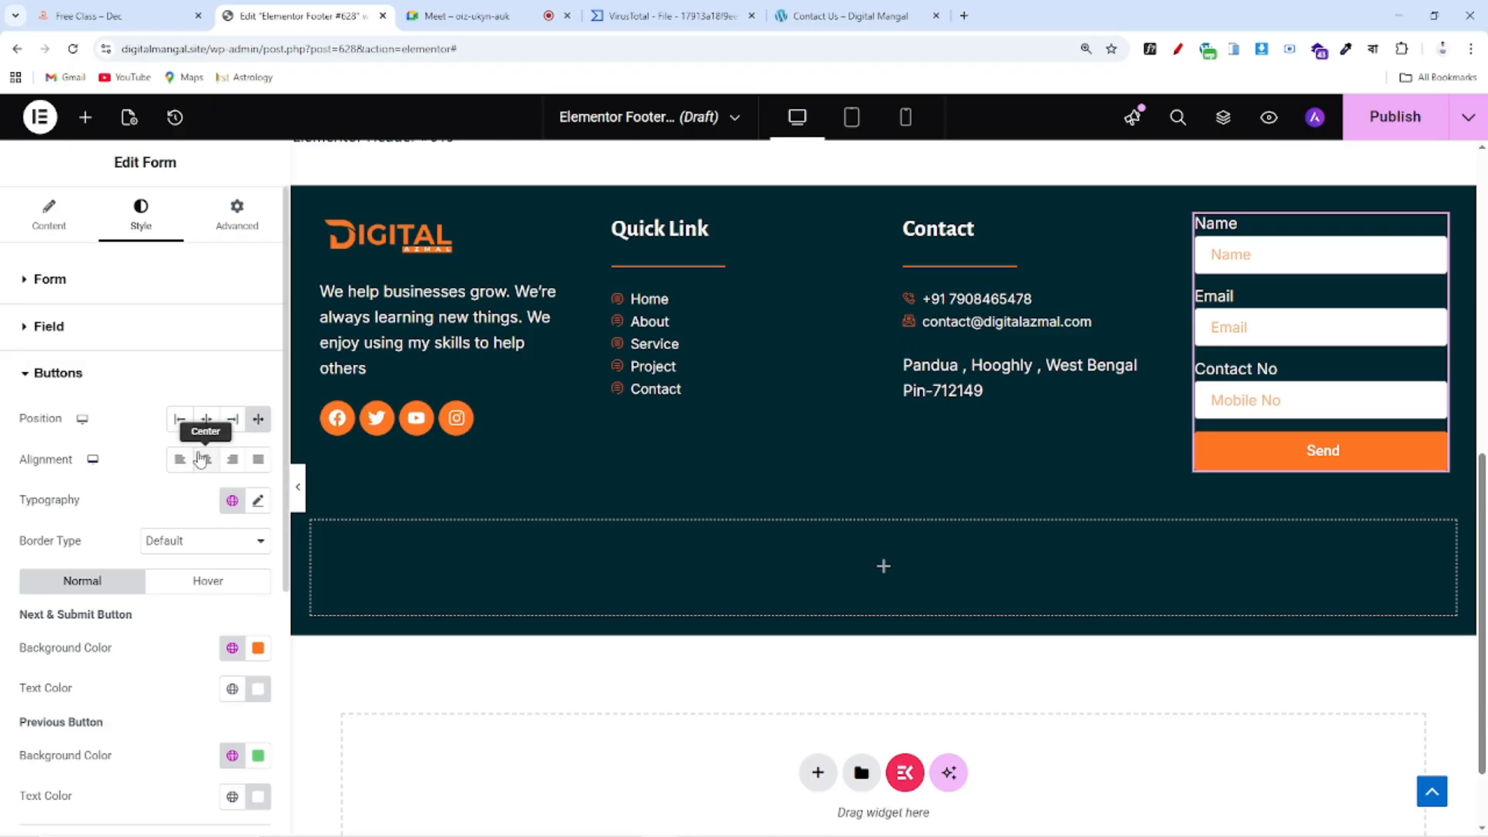
Set the Send button font to Inter at 16 px
{"action": "scroll", "coordinate": [206, 455], "scroll_direction": "down", "scroll_amount": 2}
{"action": "left_click_drag", "start_coordinate": [16, 343], "coordinate": [124, 358]}
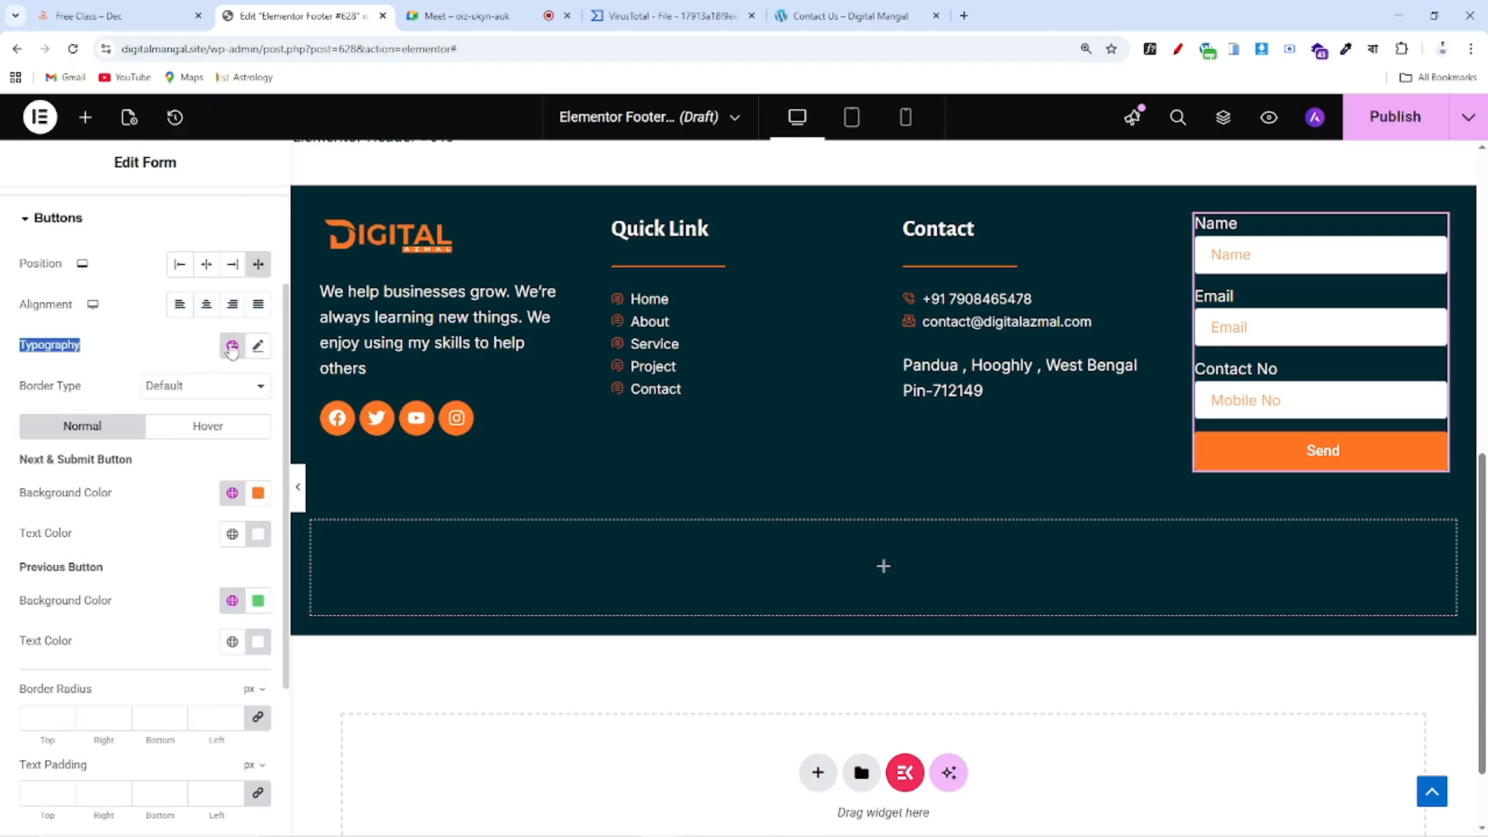
{"action": "left_click", "coordinate": [257, 345]}
{"action": "type", "text": "16"}
{"action": "left_click", "coordinate": [161, 436]}
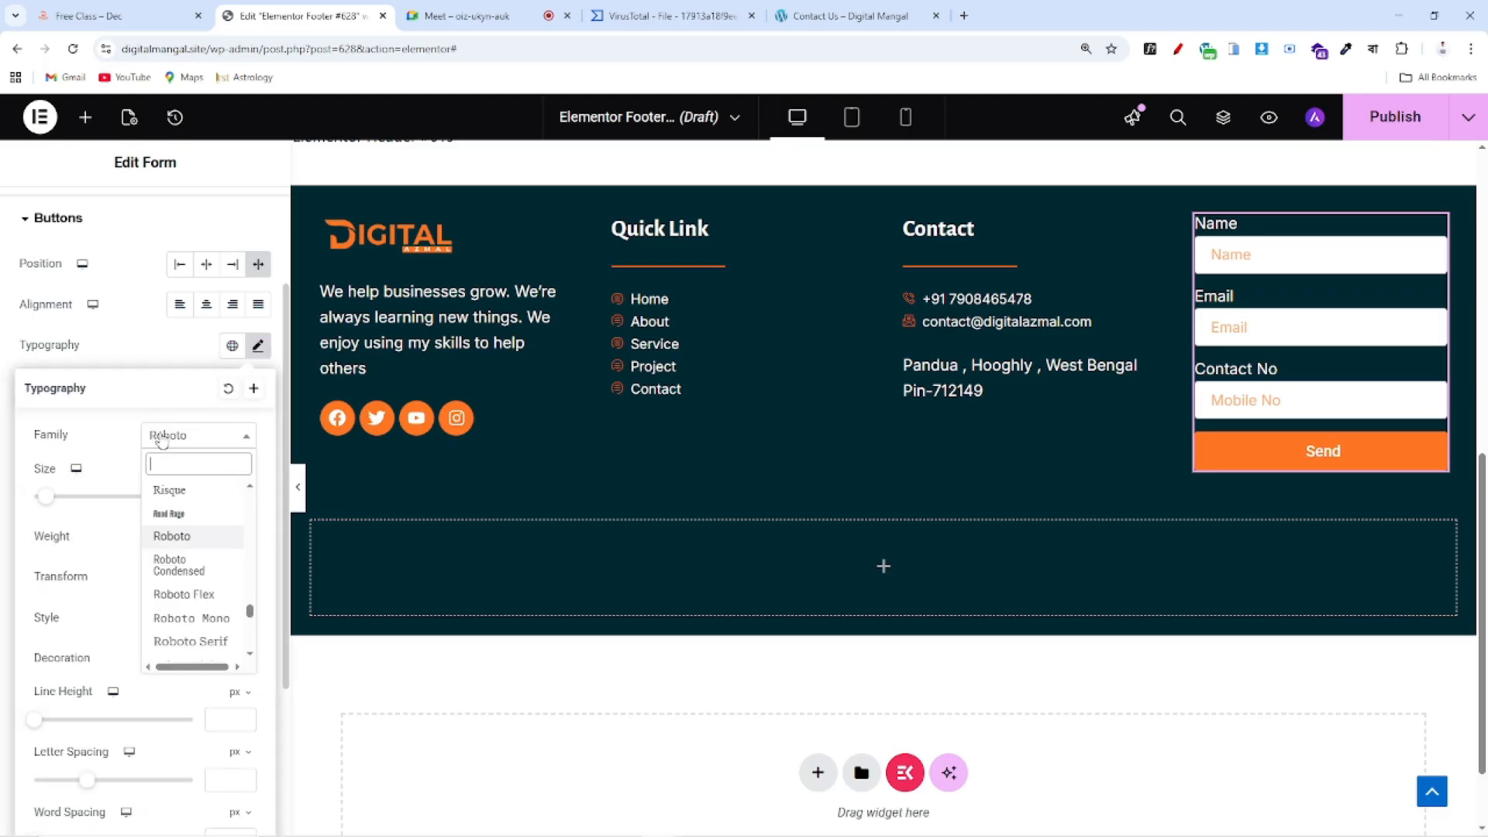
{"action": "type", "text": "inter"}
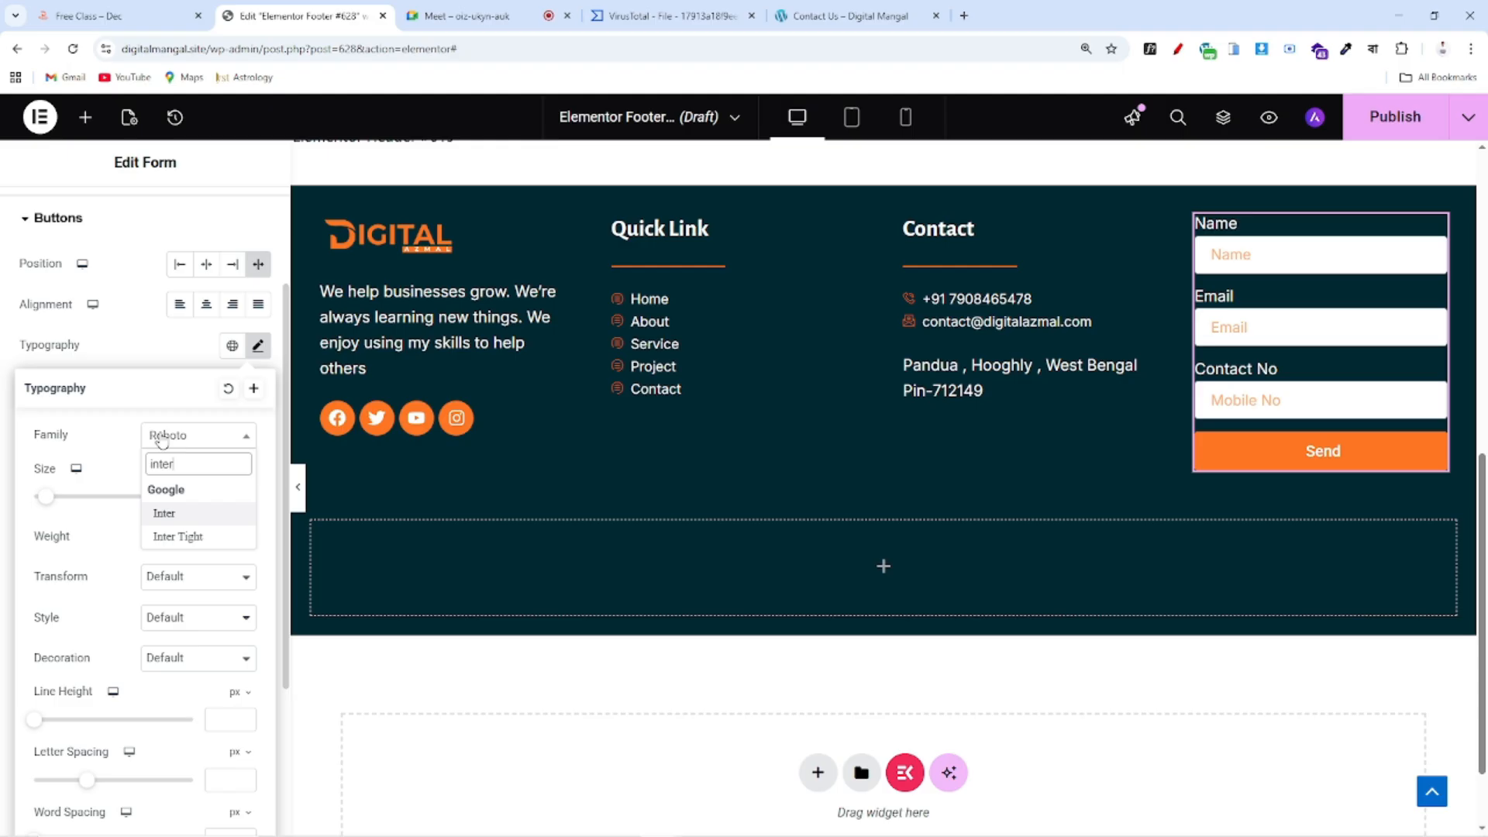
{"action": "left_click", "coordinate": [177, 514]}
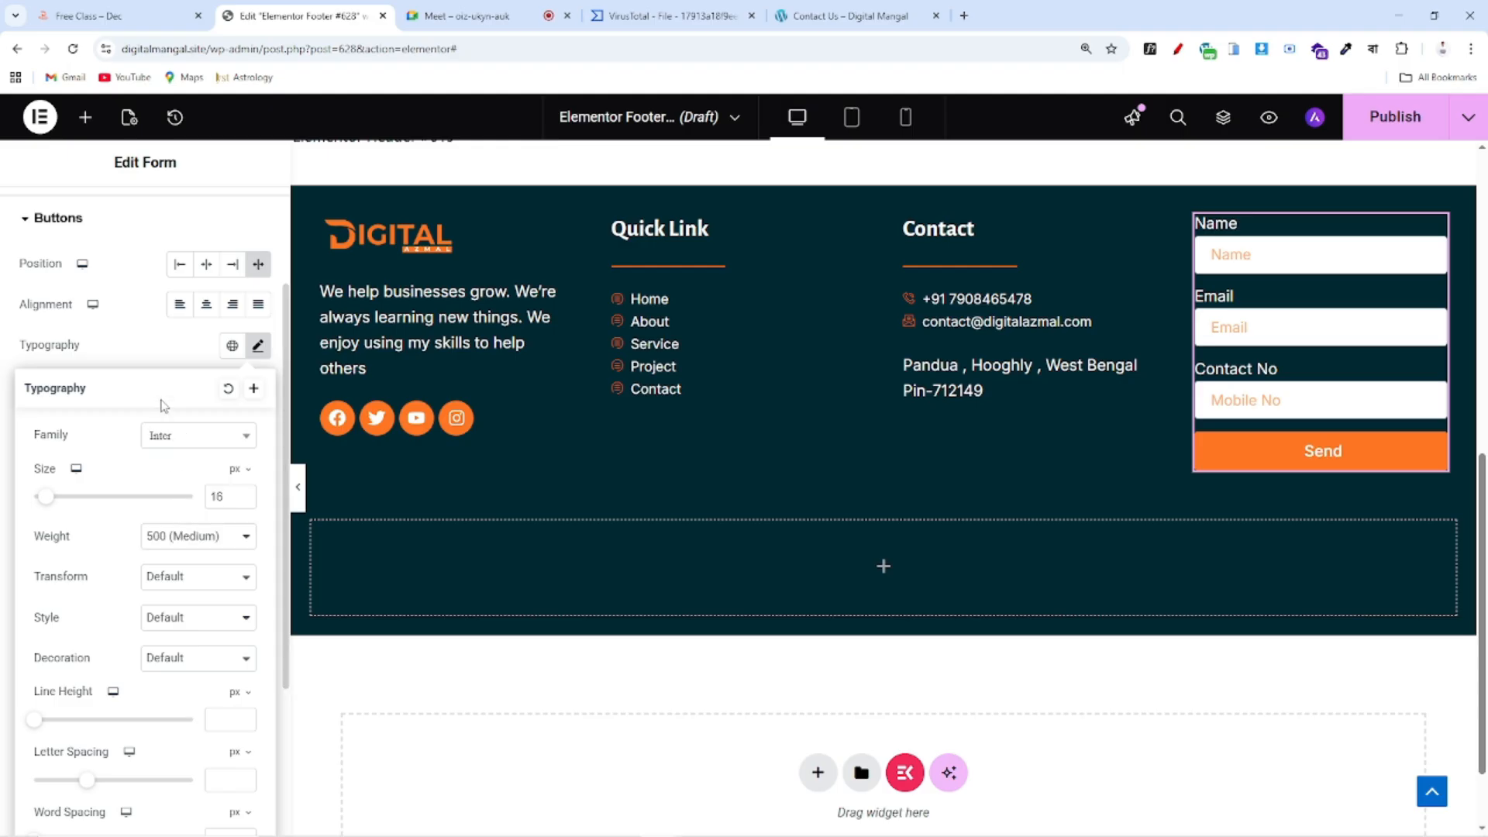
{"action": "left_click", "coordinate": [165, 333]}
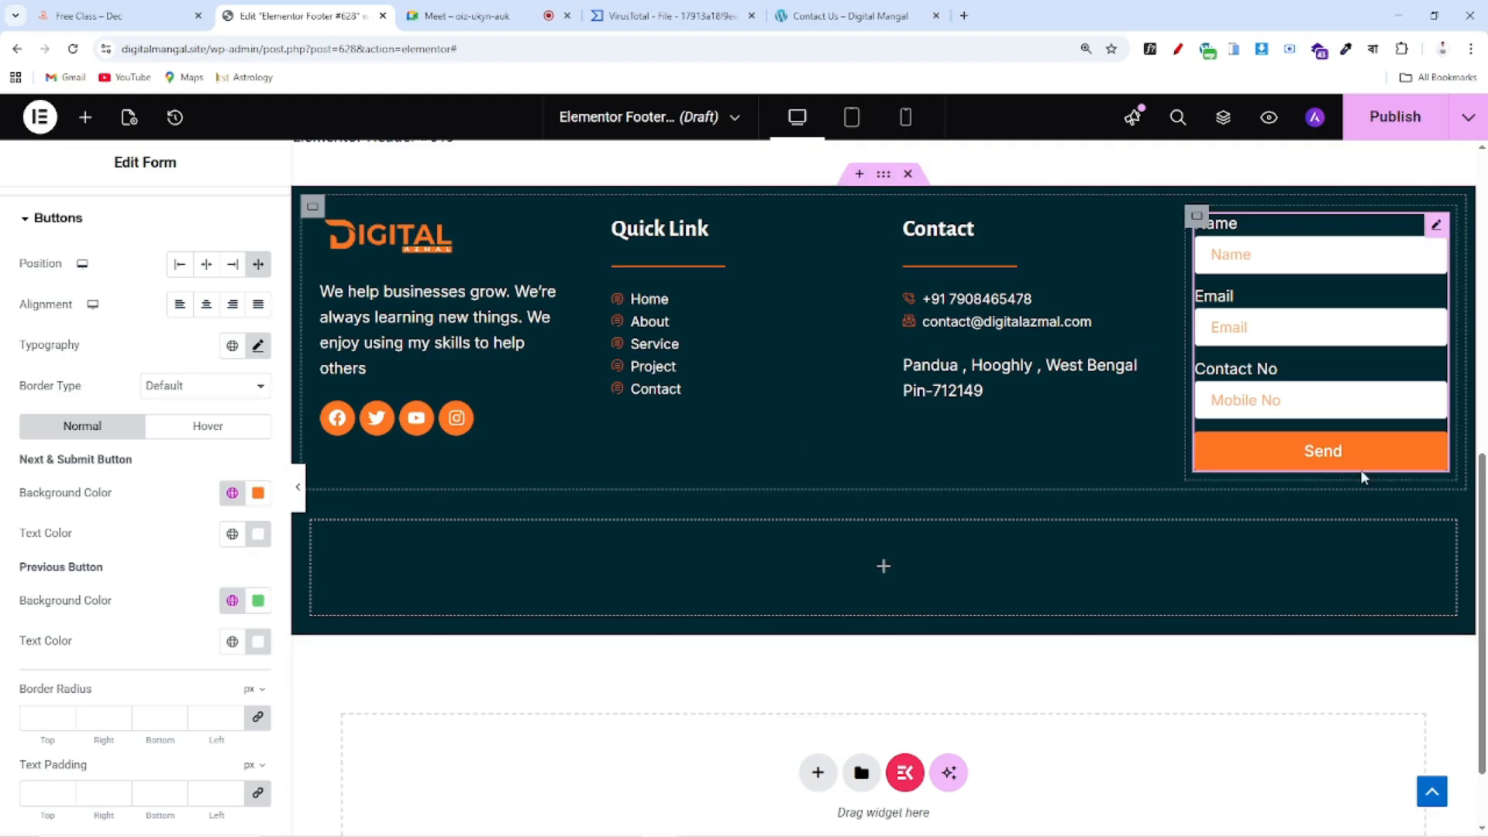
{"action": "left_click_drag", "start_coordinate": [22, 504], "coordinate": [140, 505]}
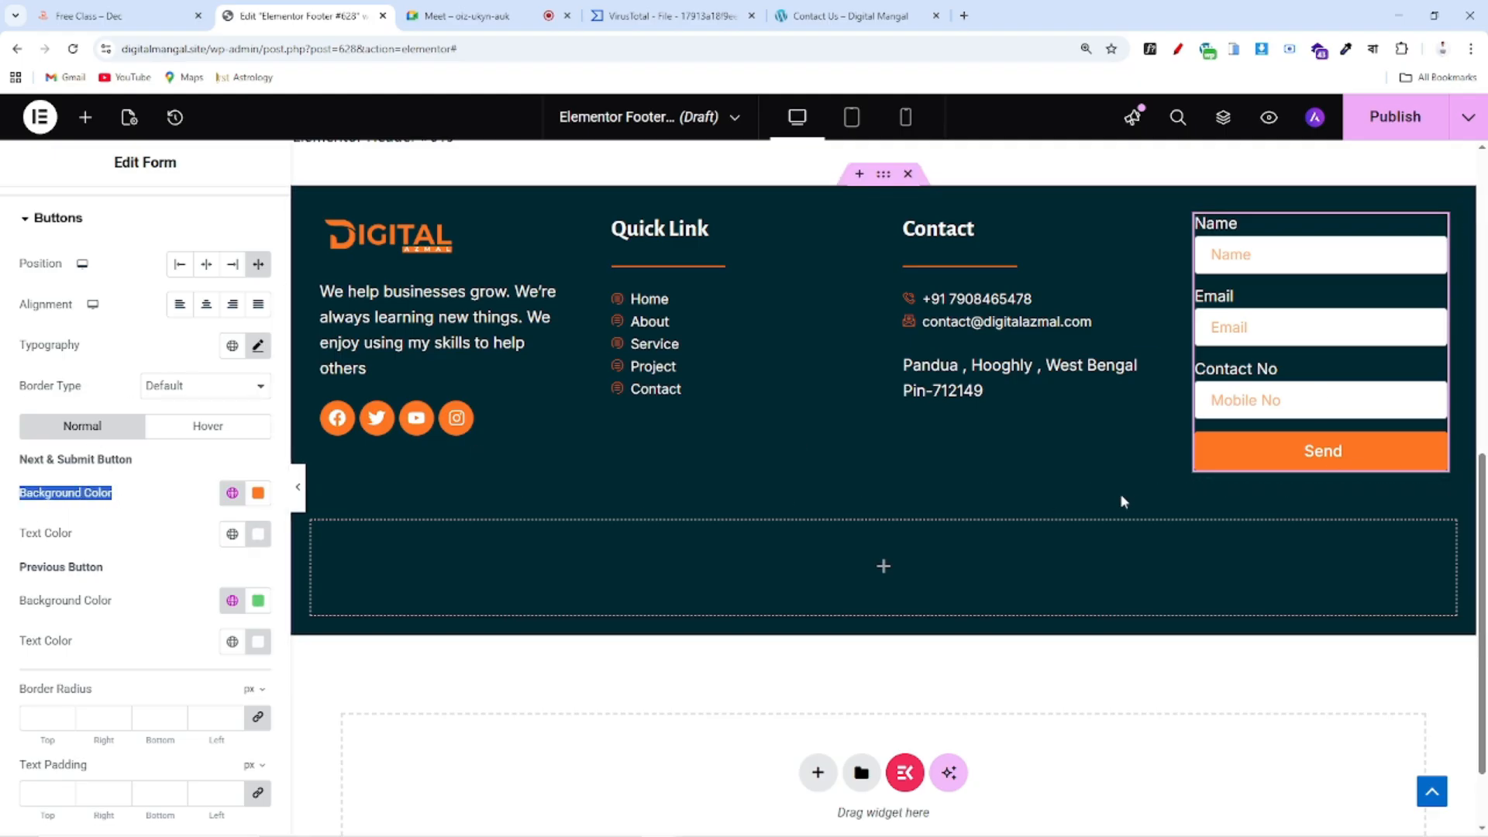
{"action": "scroll", "coordinate": [151, 546], "scroll_direction": "down", "scroll_amount": 3}
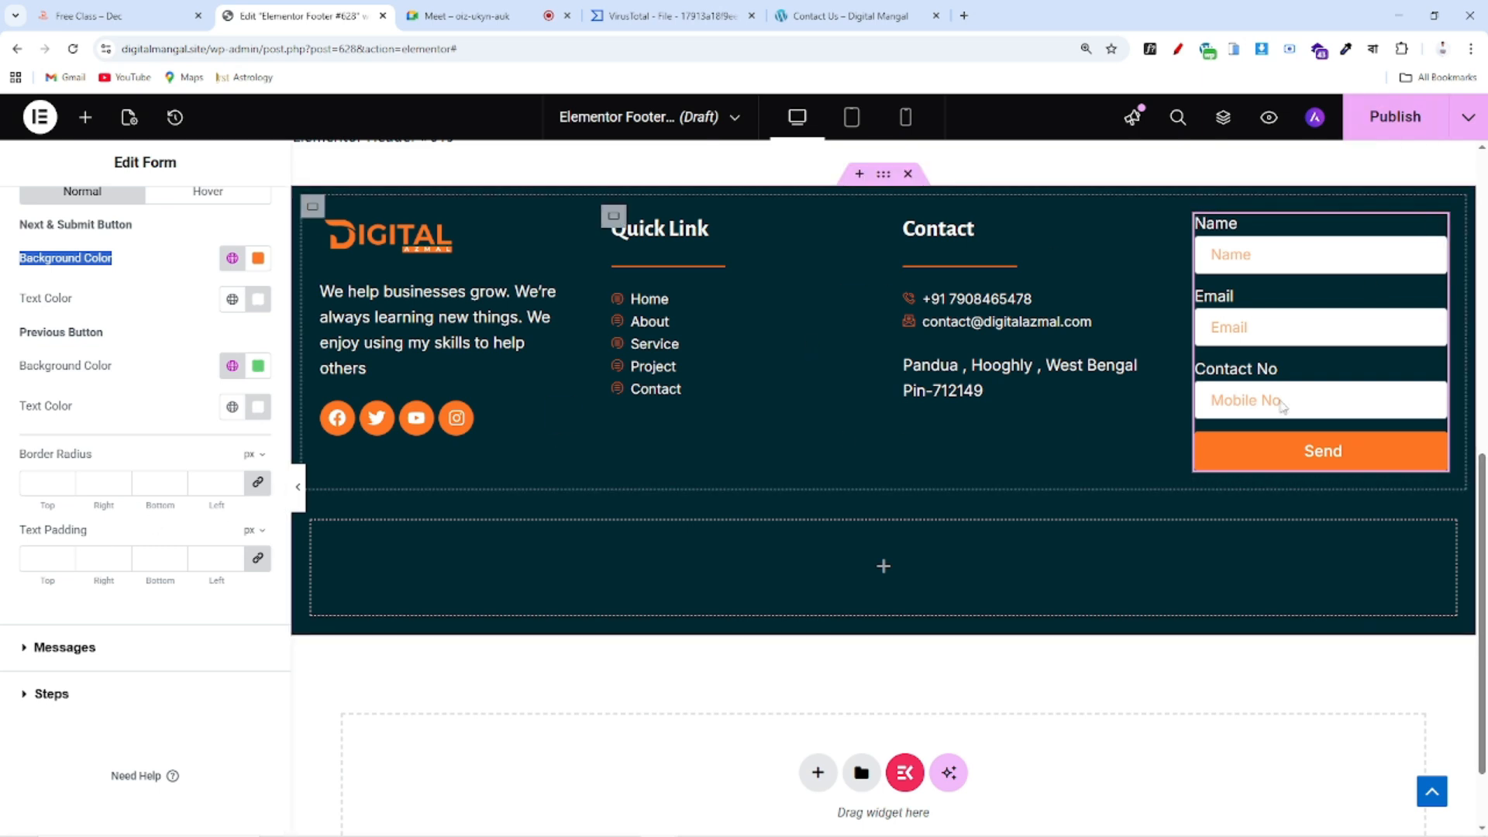
{"action": "scroll", "coordinate": [1394, 232], "scroll_direction": "up", "scroll_amount": 1}
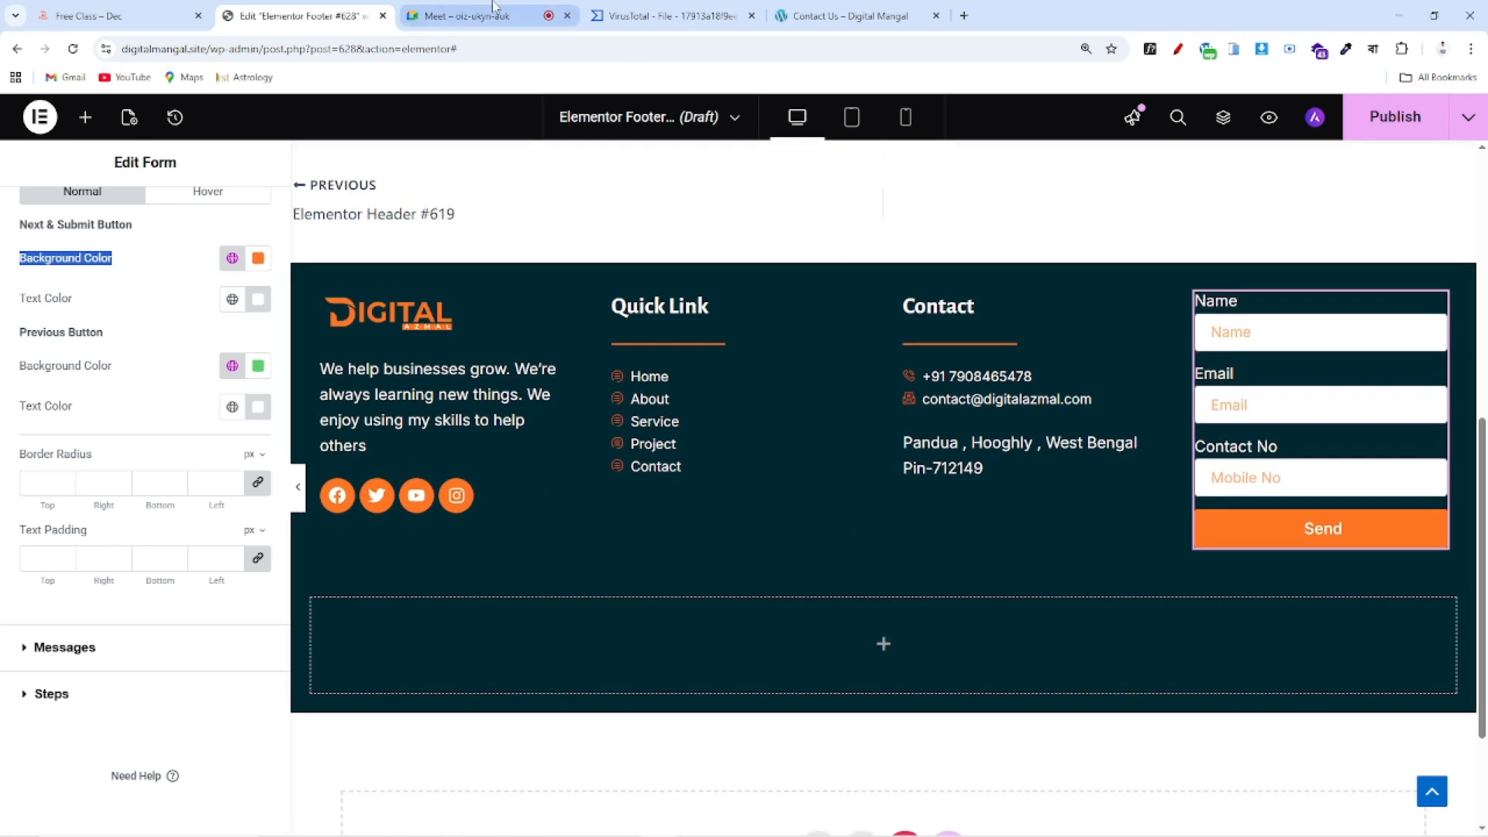
{"action": "left_click", "coordinate": [86, 16]}
{"action": "left_click", "coordinate": [1417, 124]}
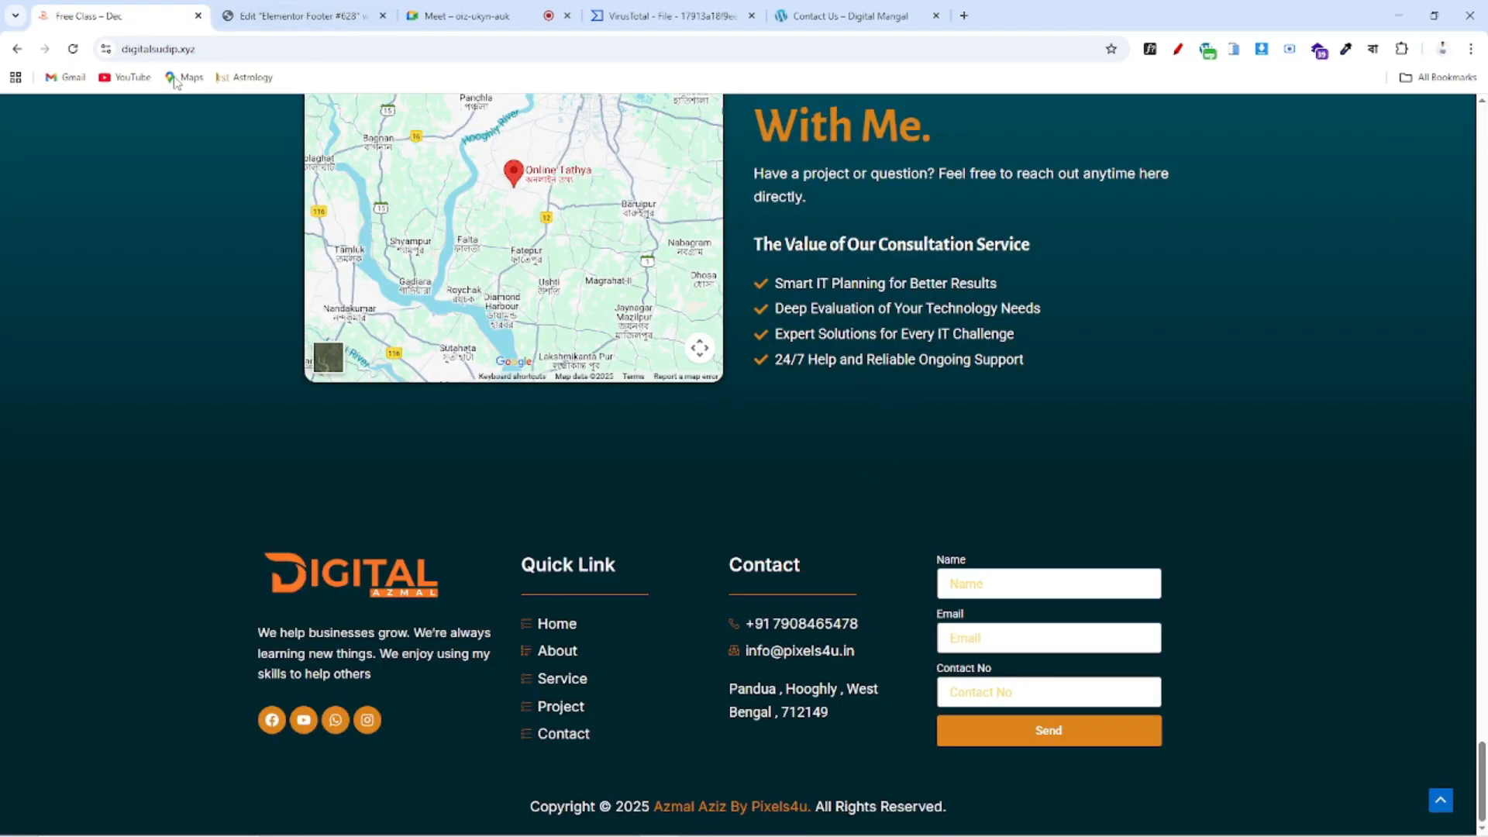
{"action": "left_click", "coordinate": [1178, 49]}
{"action": "mouse_move", "coordinate": [190, 512]}
{"action": "left_mouse_down"}
{"action": "mouse_move", "coordinate": [505, 515]}
{"action": "mouse_move", "coordinate": [1284, 722]}
{"action": "mouse_move", "coordinate": [182, 770]}
{"action": "mouse_move", "coordinate": [136, 661]}
{"action": "mouse_move", "coordinate": [195, 520]}
{"action": "left_mouse_up"}
{"action": "mouse_move", "coordinate": [336, 803]}
{"action": "left_mouse_down"}
{"action": "mouse_move", "coordinate": [505, 774]}
{"action": "mouse_move", "coordinate": [979, 774]}
{"action": "mouse_move", "coordinate": [1096, 817]}
{"action": "mouse_move", "coordinate": [391, 831]}
{"action": "mouse_move", "coordinate": [341, 783]}
{"action": "left_mouse_up"}
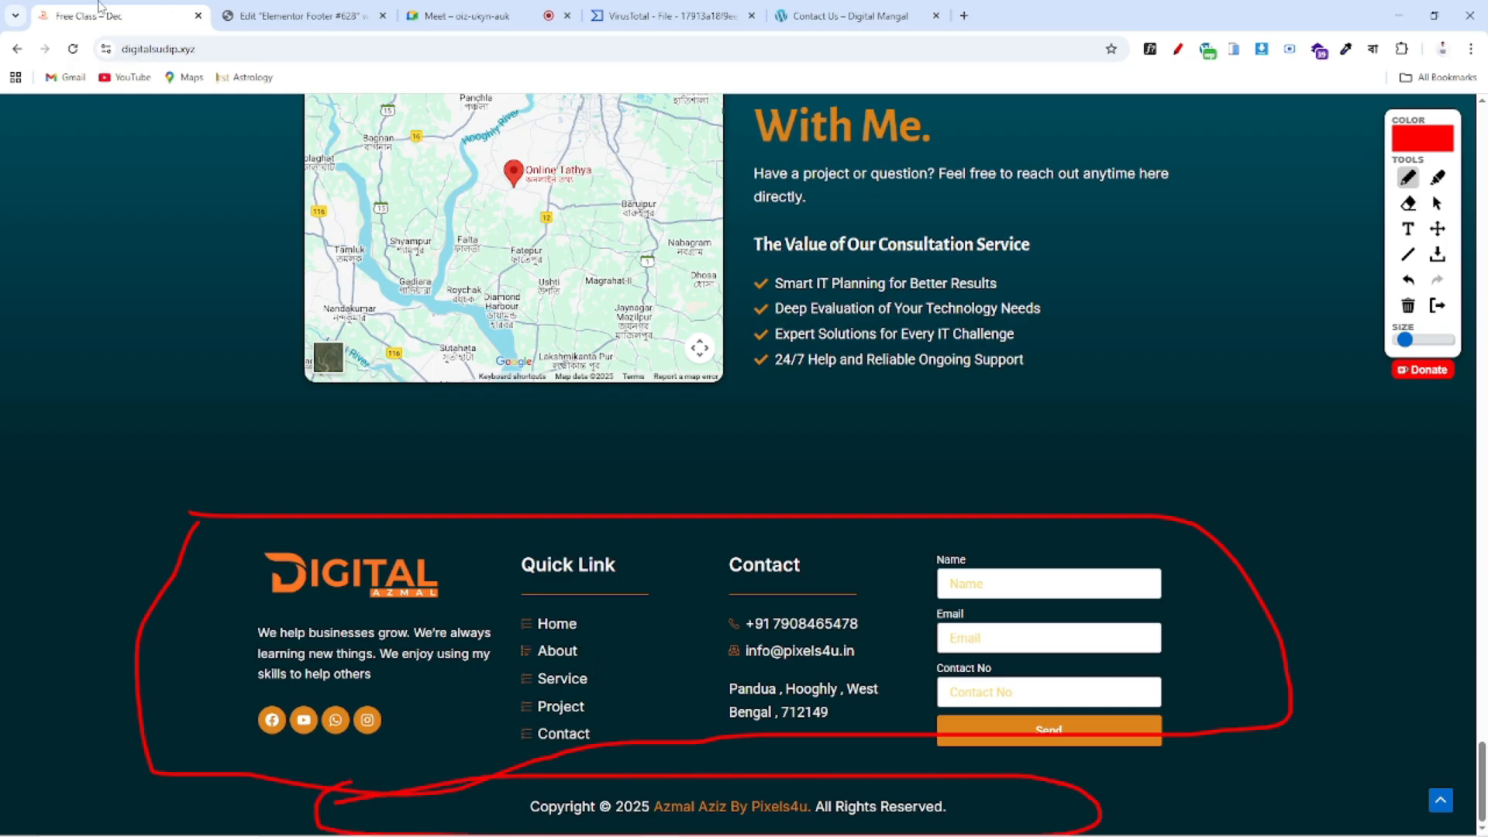
{"action": "left_click", "coordinate": [302, 16]}
{"action": "scroll", "coordinate": [940, 431], "scroll_direction": "down", "scroll_amount": 1}
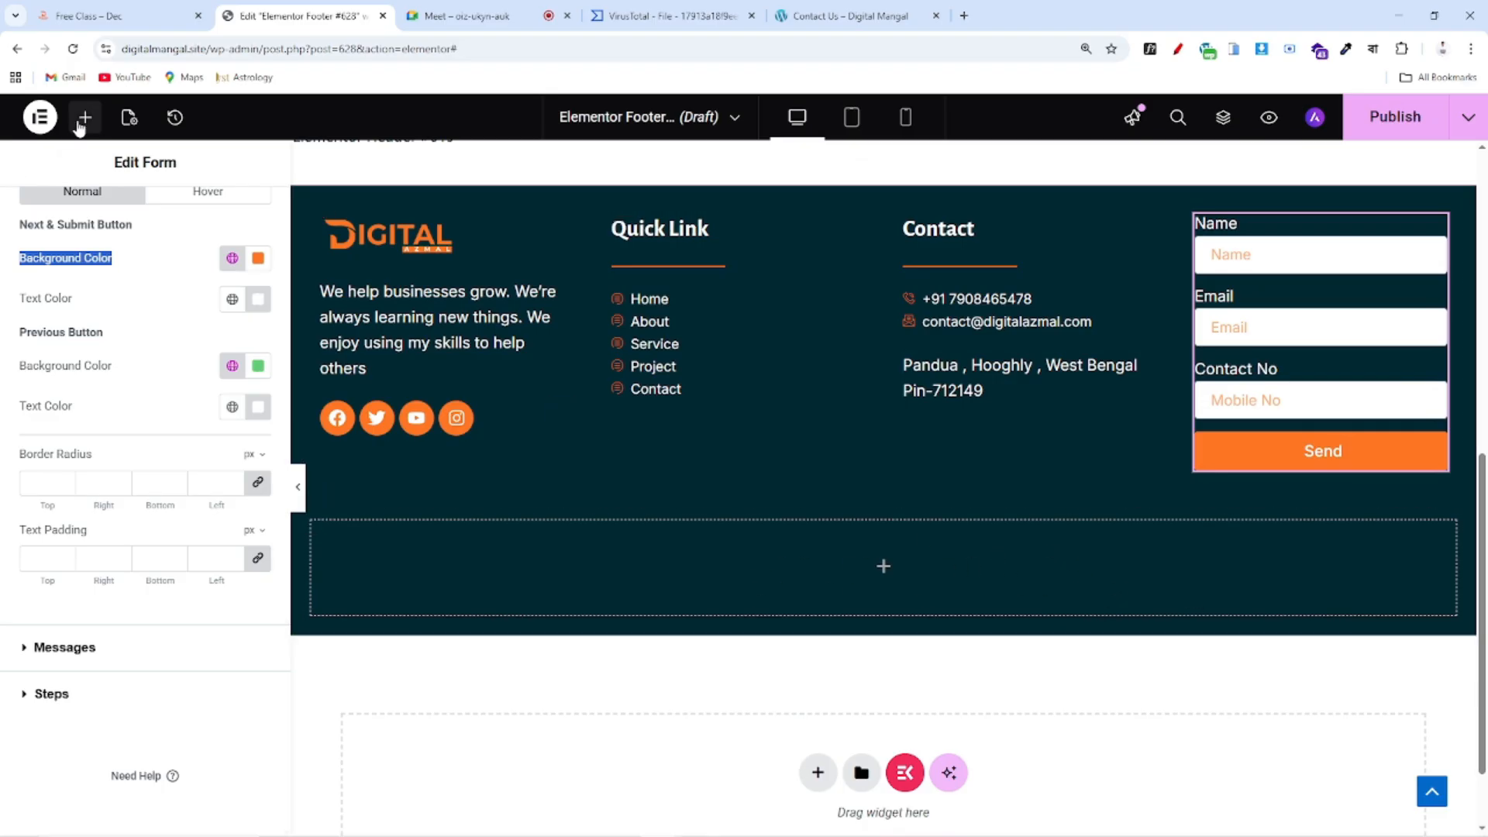
Add a Text Editor widget beneath the footer columns and centre its text
{"action": "left_click", "coordinate": [86, 117]}
{"action": "scroll", "coordinate": [85, 619], "scroll_direction": "down", "scroll_amount": 4}
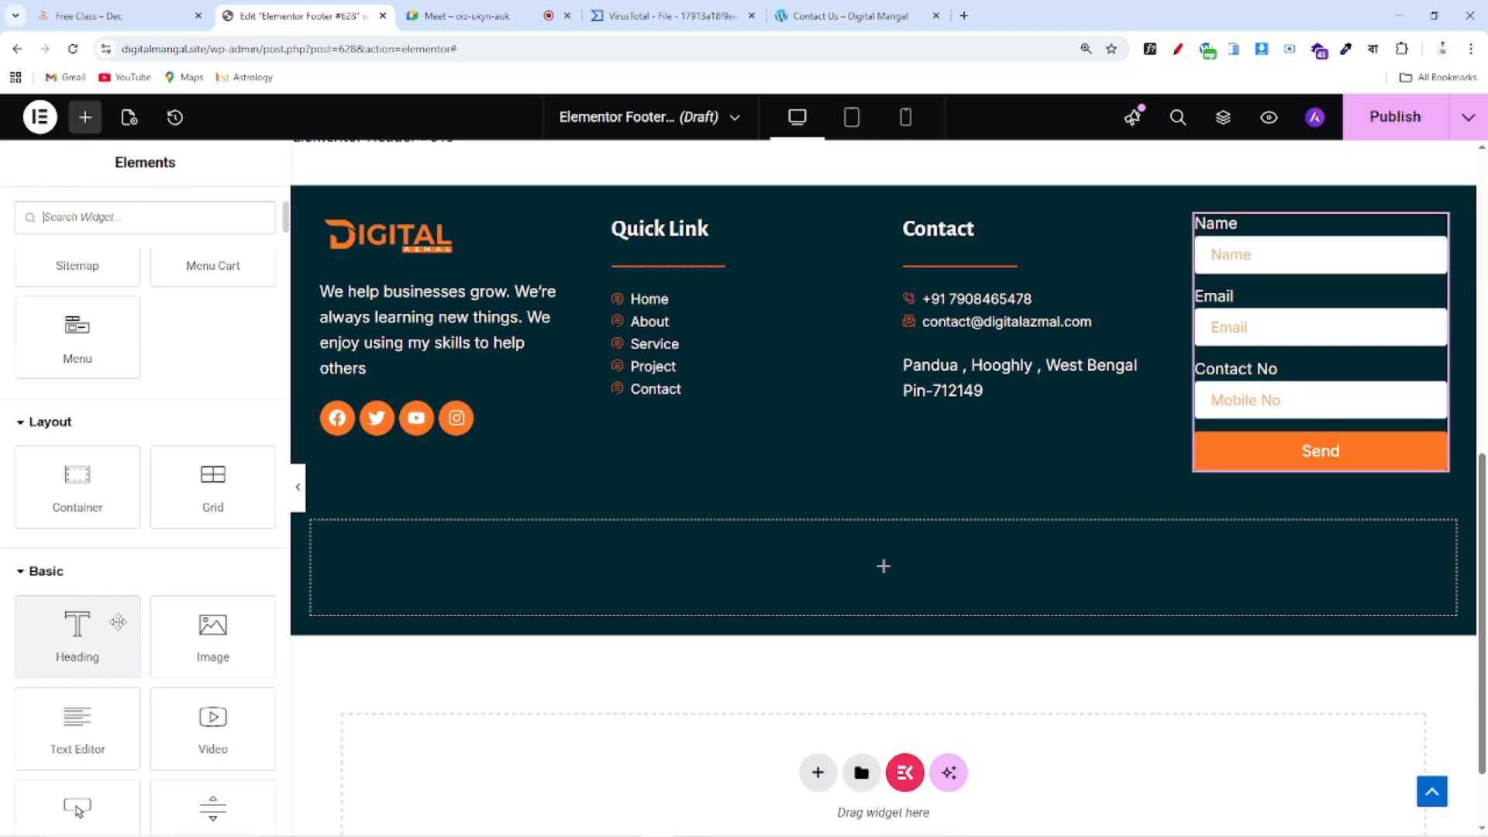
{"action": "left_click_drag", "start_coordinate": [77, 725], "coordinate": [902, 570]}
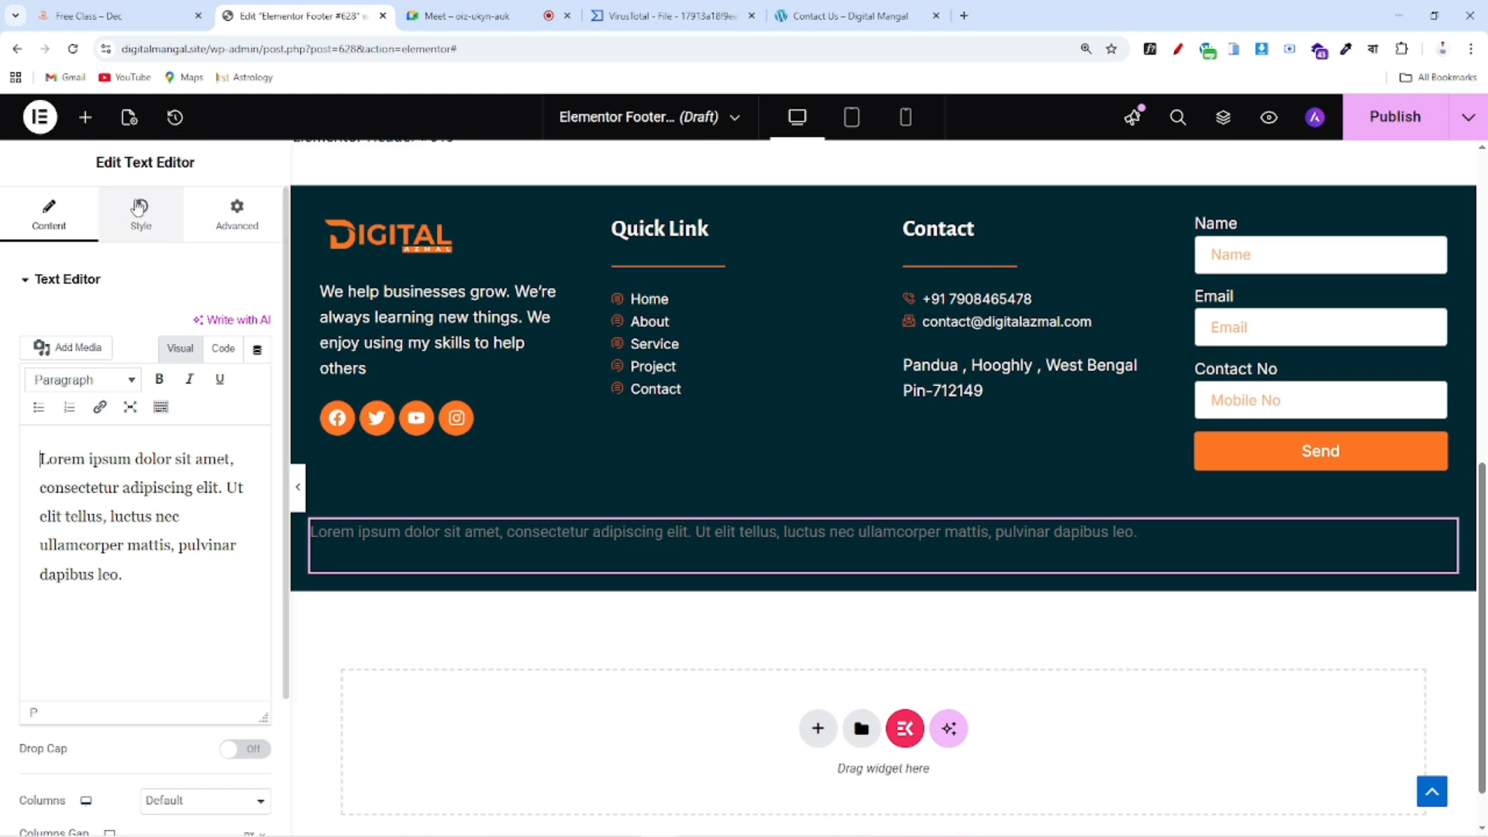
{"action": "left_click", "coordinate": [140, 210]}
{"action": "left_click", "coordinate": [206, 326]}
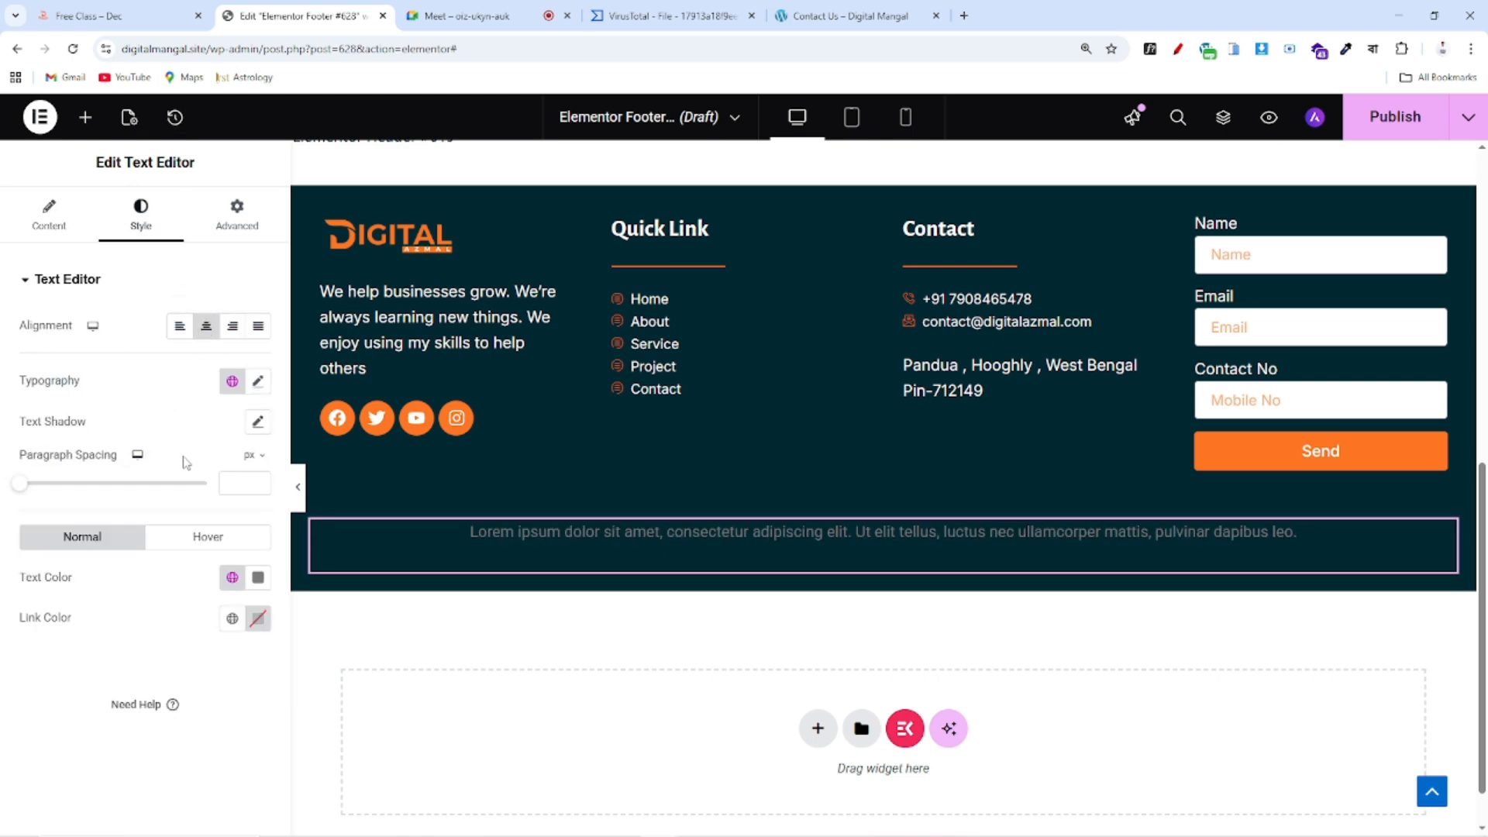
{"action": "left_click", "coordinate": [65, 222]}
Copy the copyright line from the reference site and paste it over the placeholder paragraph
{"action": "left_click", "coordinate": [143, 16]}
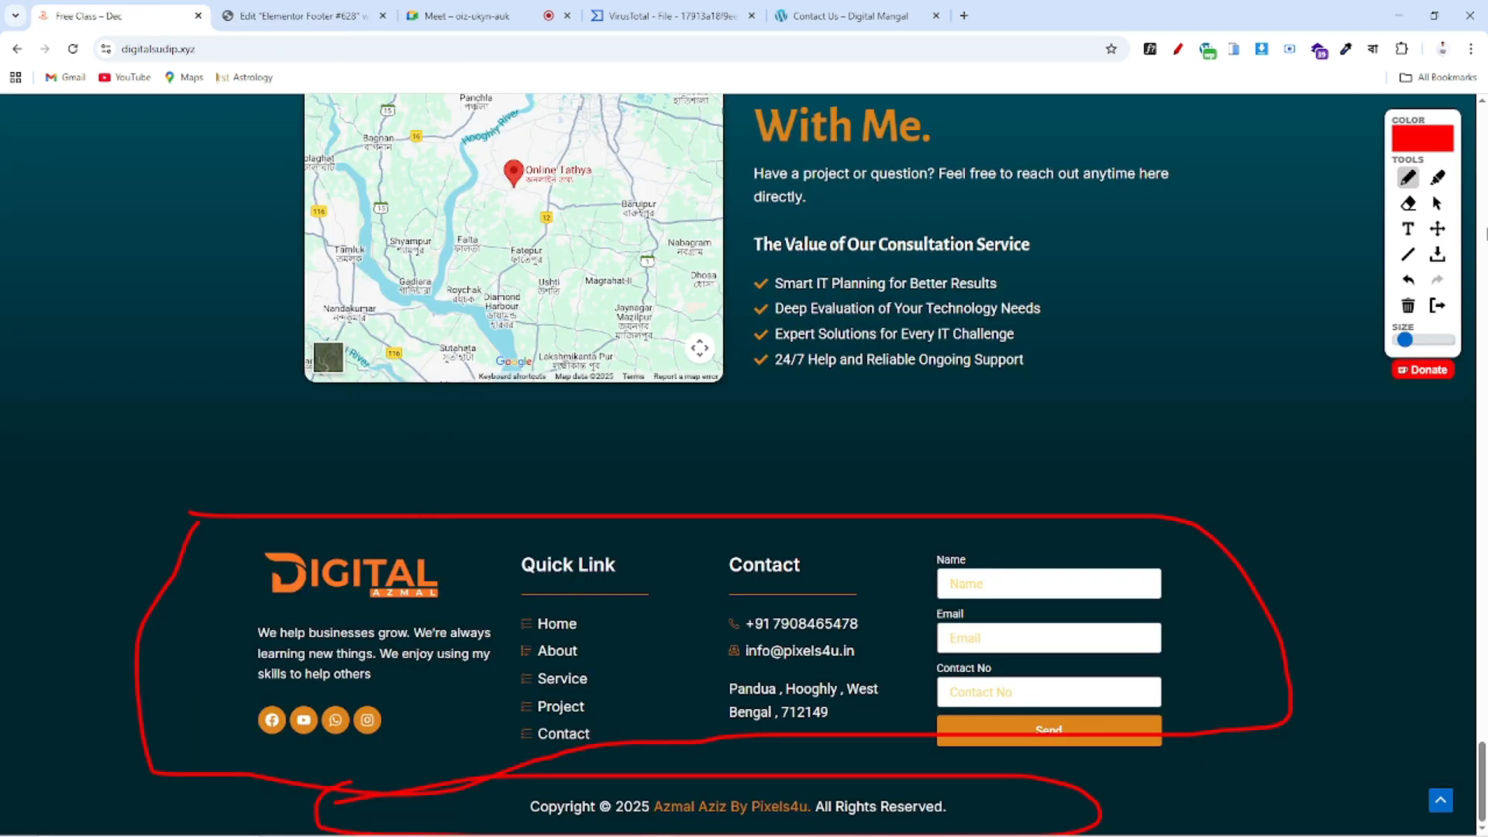
{"action": "left_click", "coordinate": [1439, 306]}
{"action": "left_click_drag", "start_coordinate": [502, 805], "coordinate": [982, 819]}
{"action": "key", "text": "ctrl+c"}
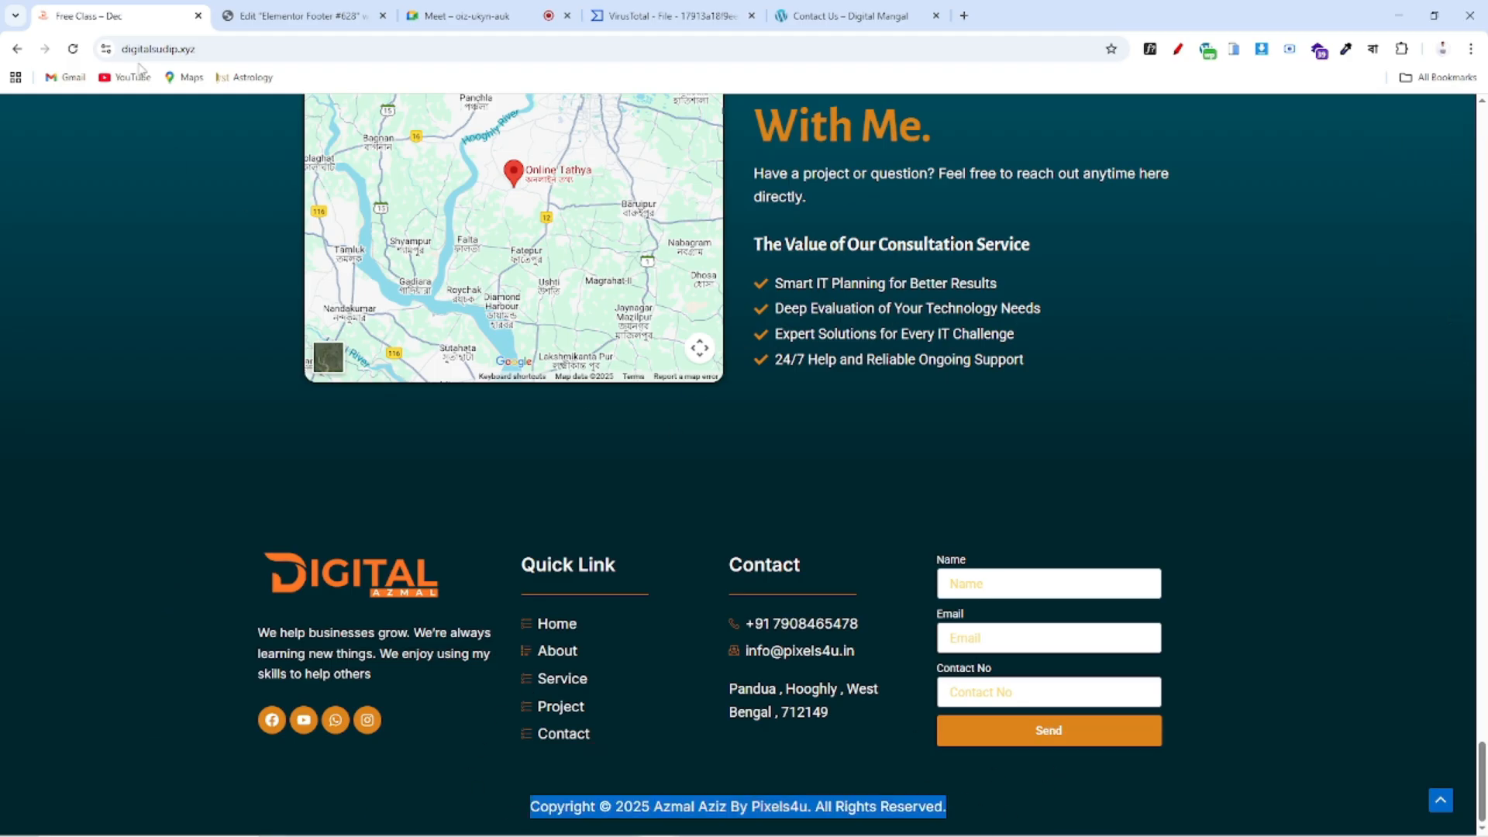
{"action": "left_click", "coordinate": [302, 15]}
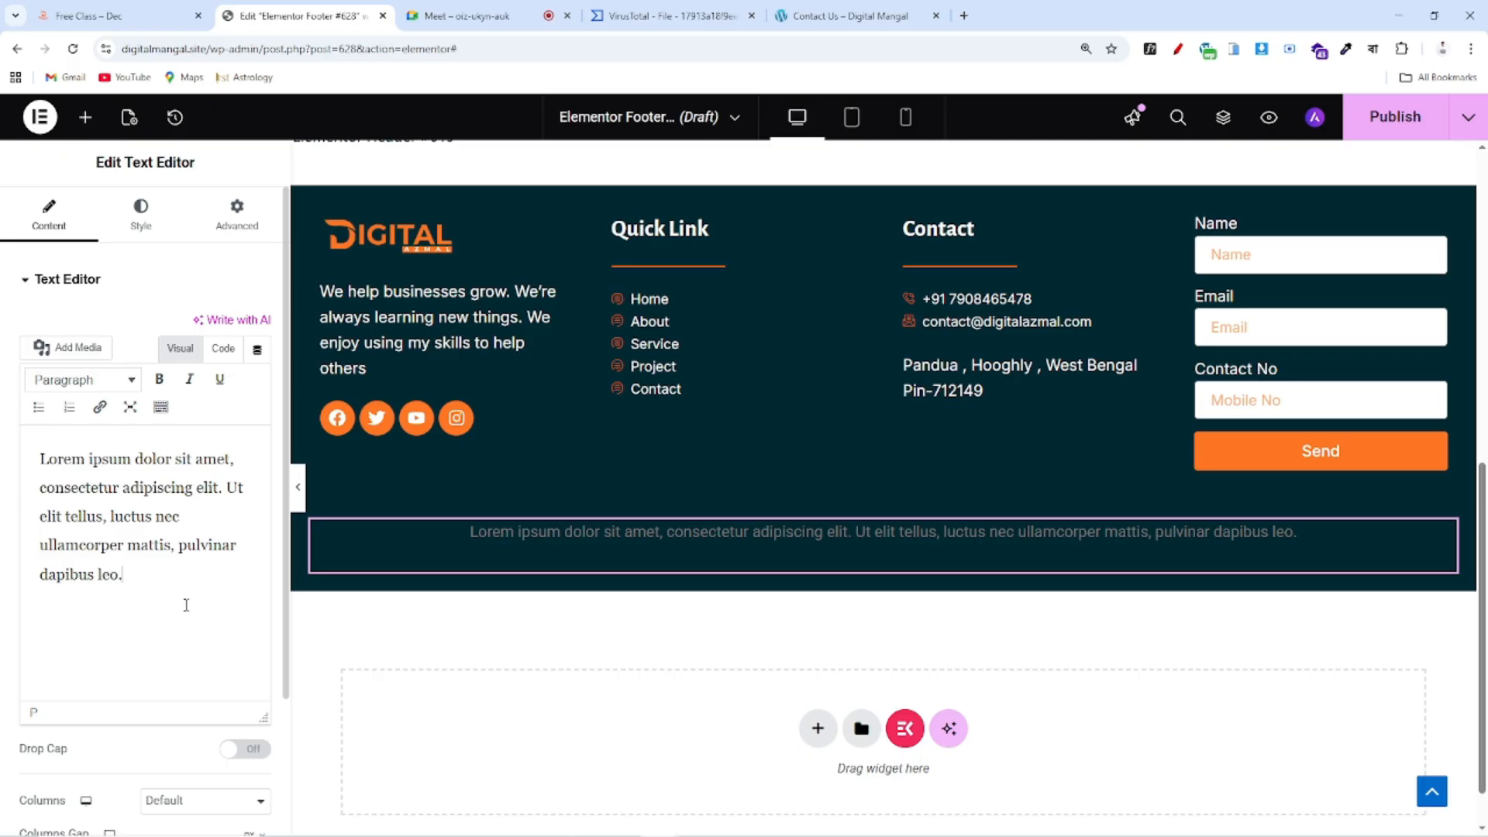
{"action": "left_click_drag", "start_coordinate": [121, 581], "coordinate": [18, 461]}
{"action": "key", "text": "ctrl+v"}
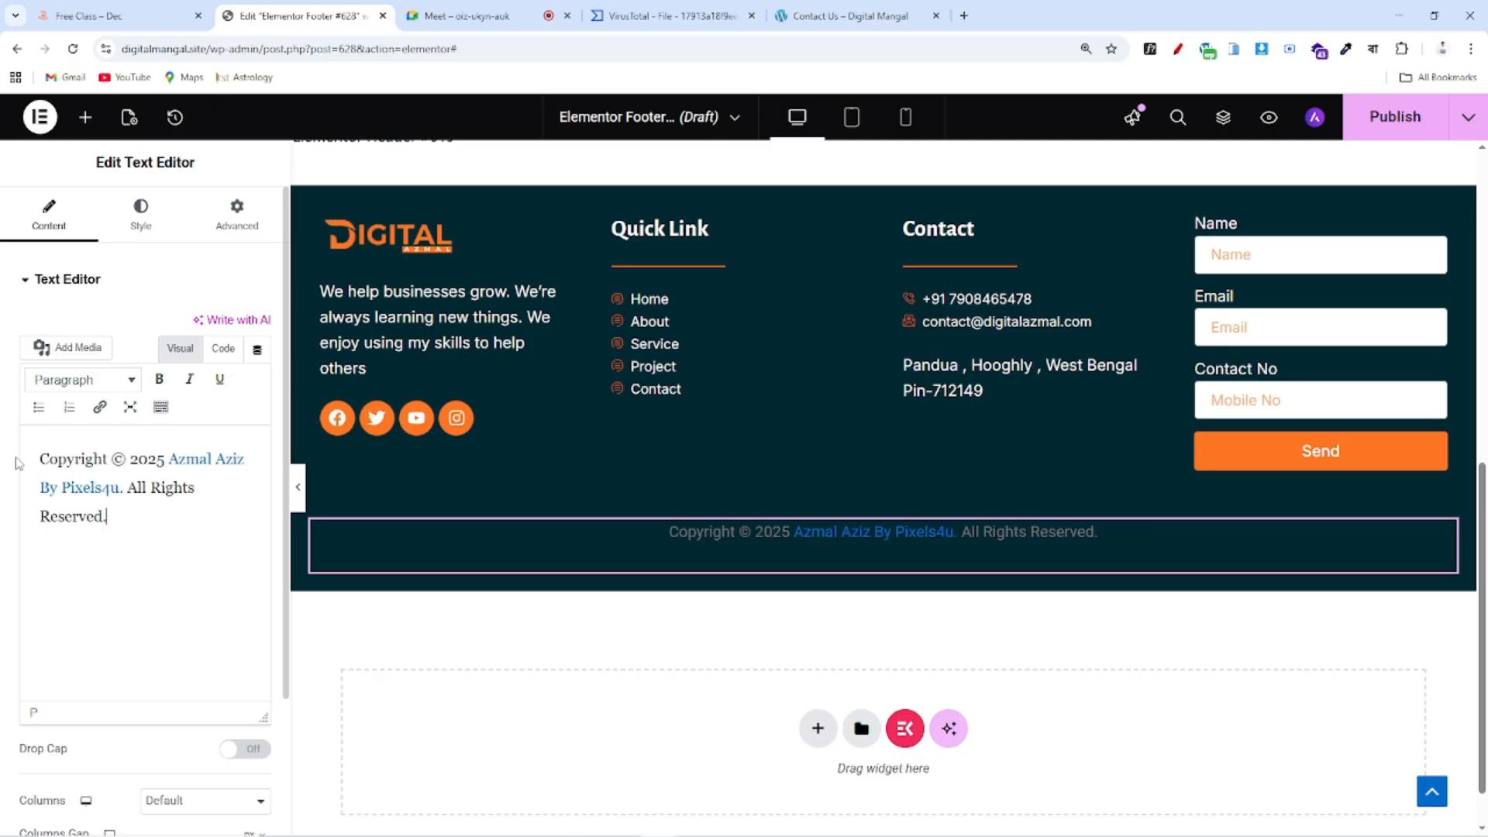
Remove the existing link from the Pixels4u author credit
{"action": "left_click", "coordinate": [121, 488]}
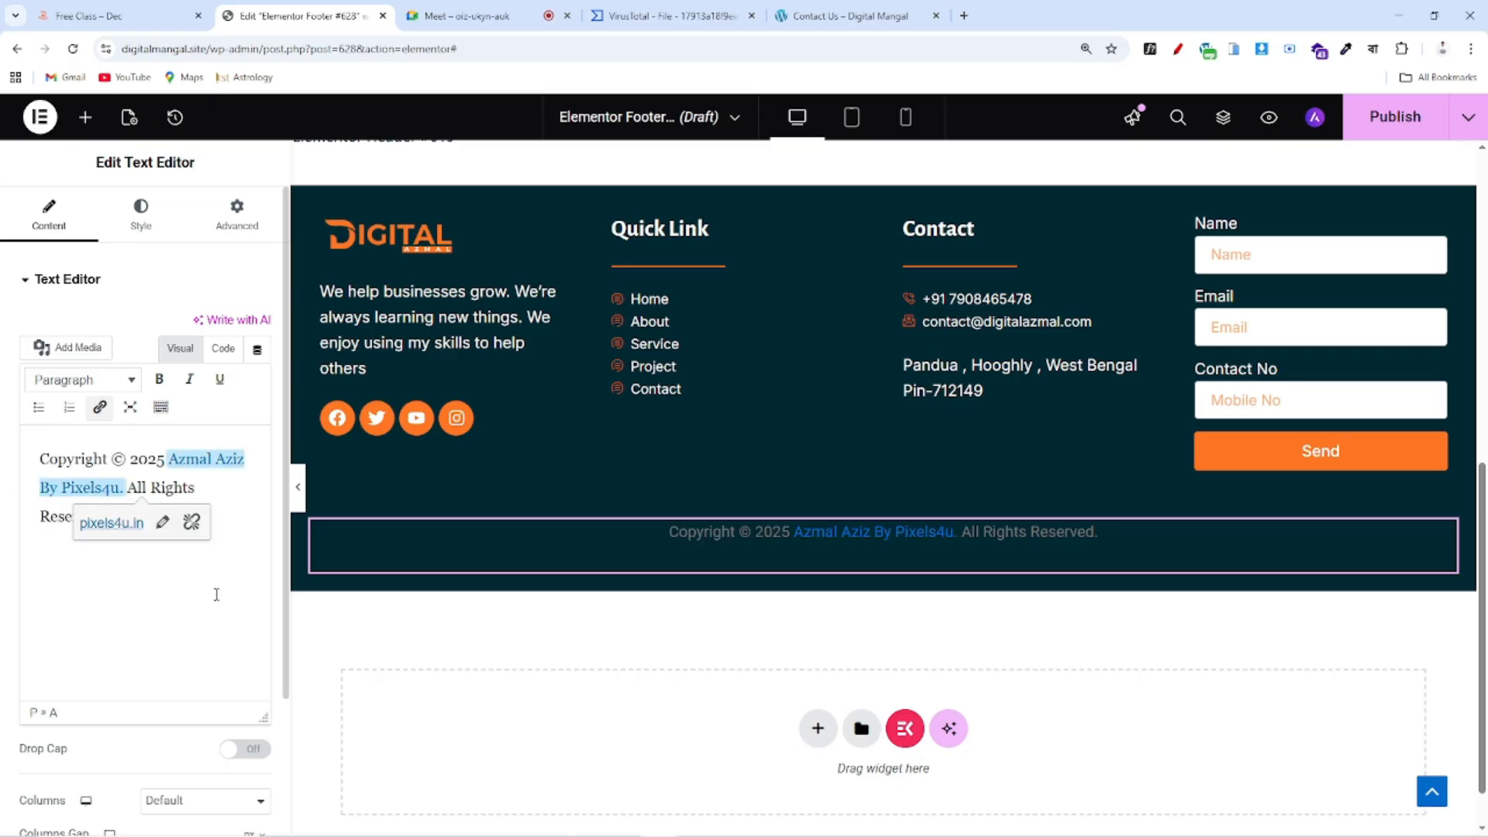
{"action": "left_click", "coordinate": [217, 594]}
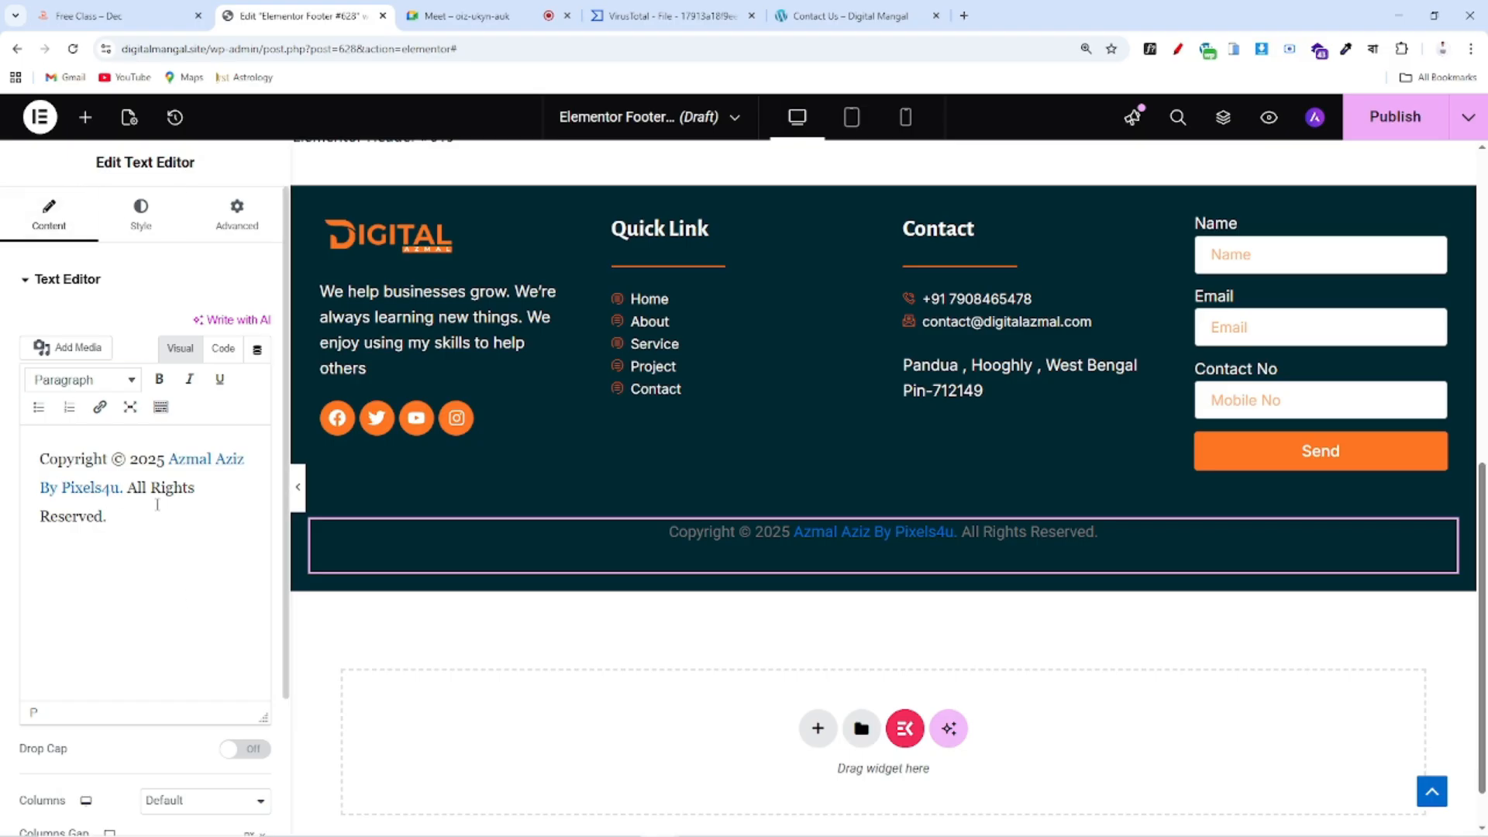
{"action": "left_click_drag", "start_coordinate": [118, 487], "coordinate": [35, 486]}
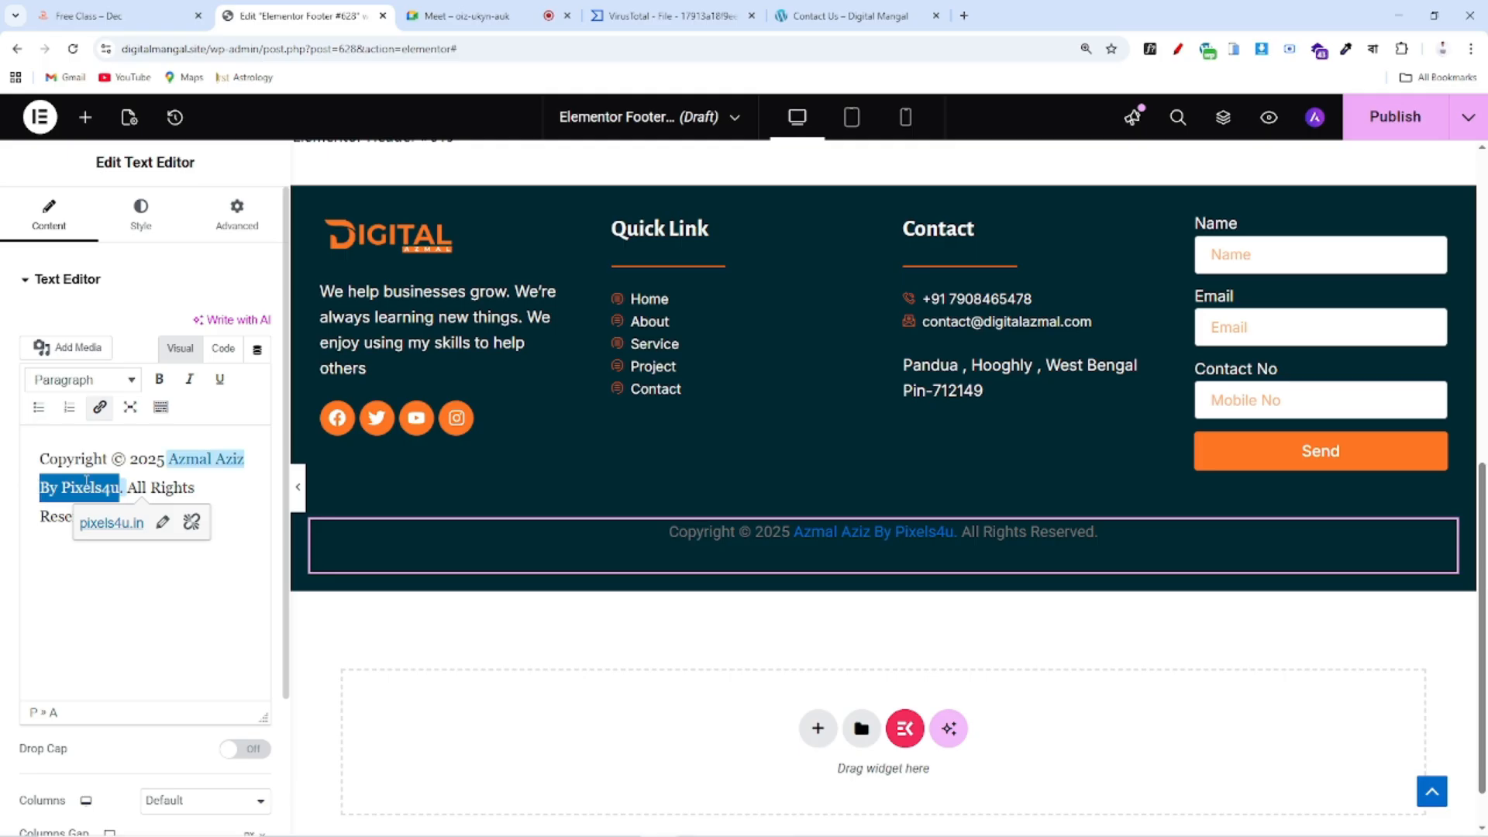
{"action": "left_click", "coordinate": [228, 504]}
{"action": "left_click_drag", "start_coordinate": [124, 487], "coordinate": [169, 458]}
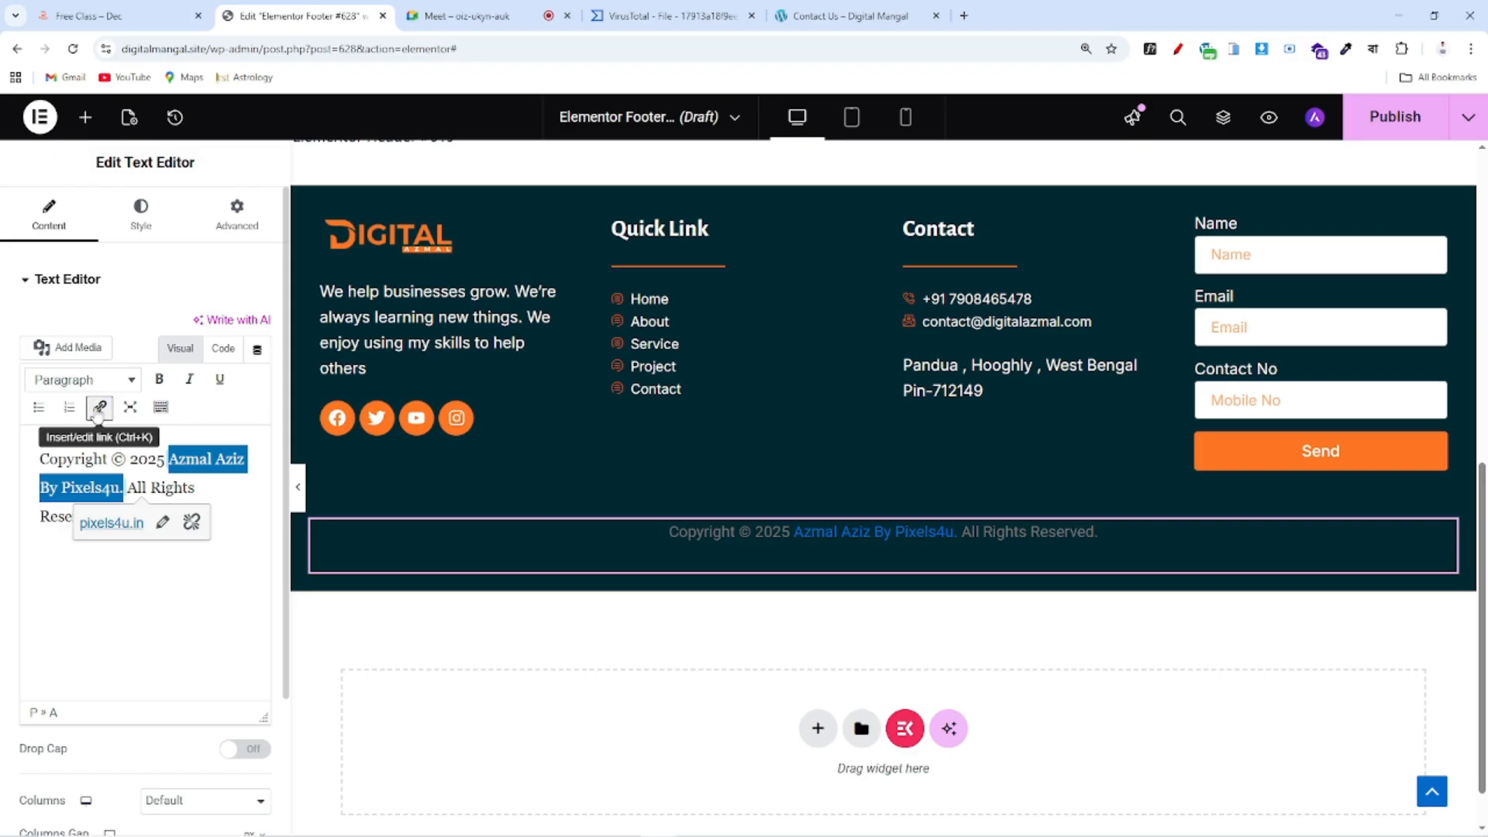
{"action": "left_click", "coordinate": [100, 408]}
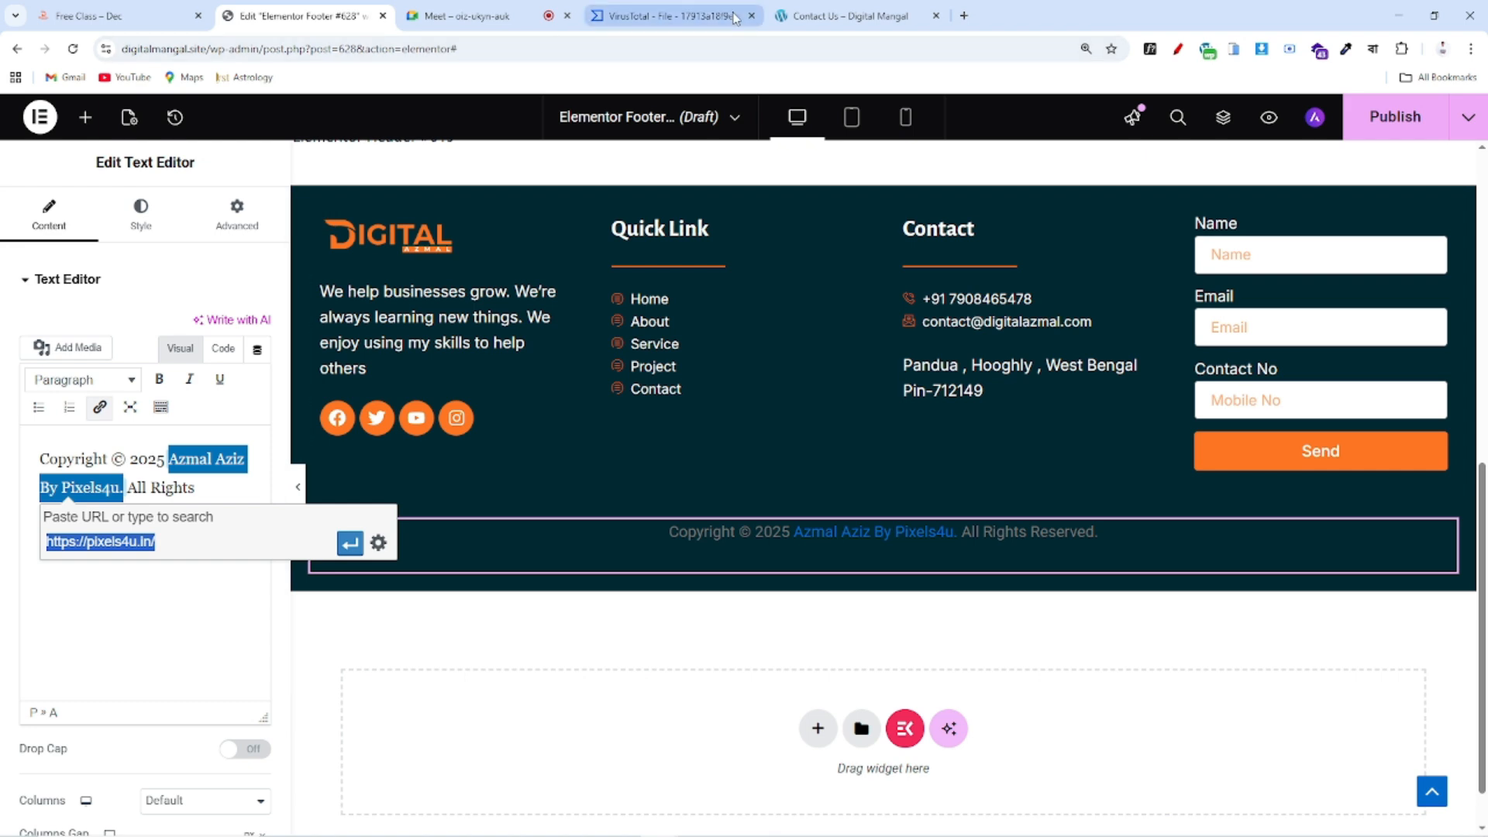
{"action": "left_click", "coordinate": [190, 543]}
{"action": "left_click_drag", "start_coordinate": [190, 543], "coordinate": [20, 547]}
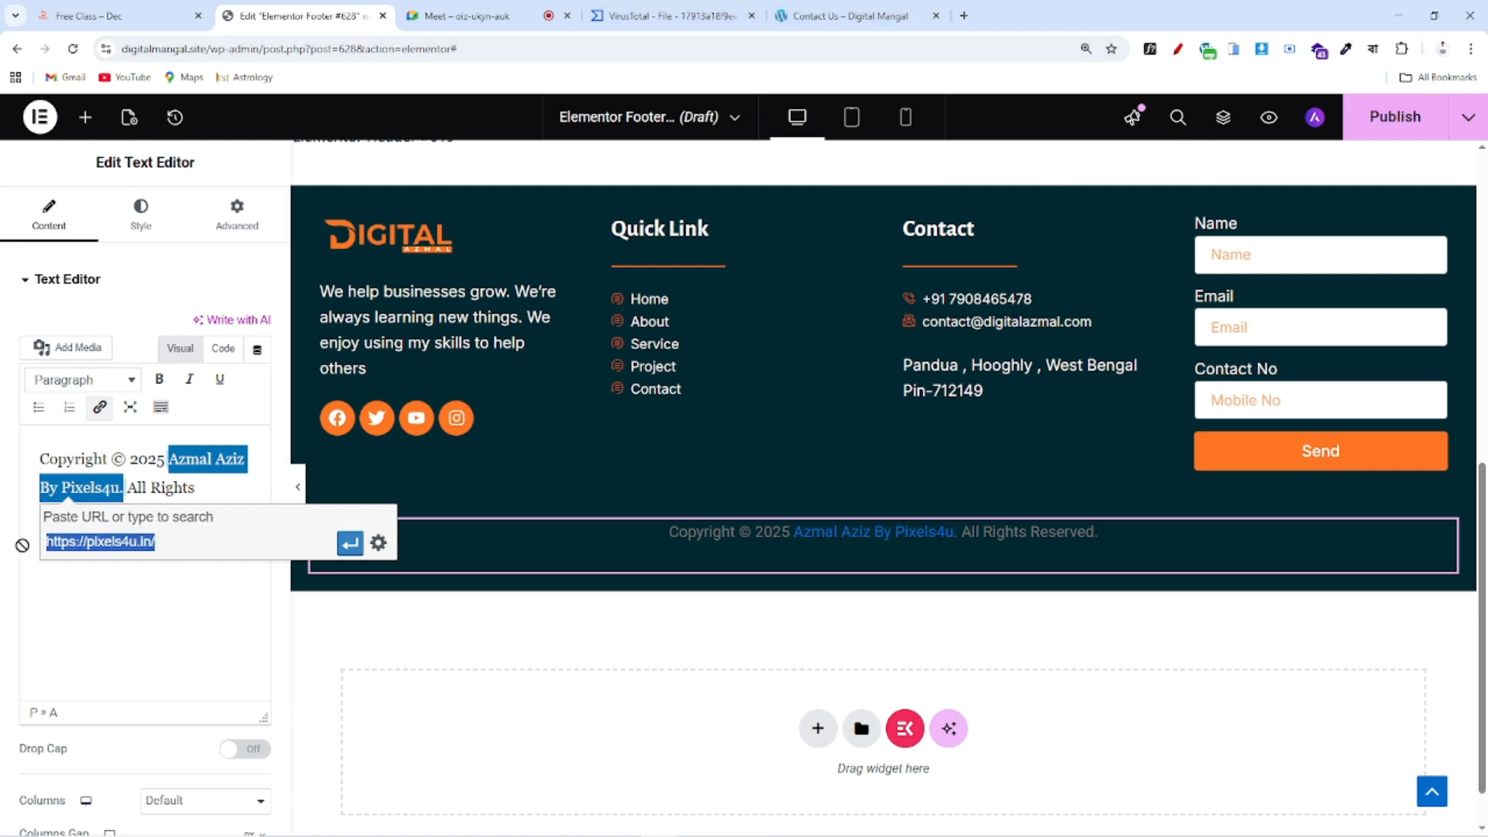
{"action": "key", "text": "BackSpace"}
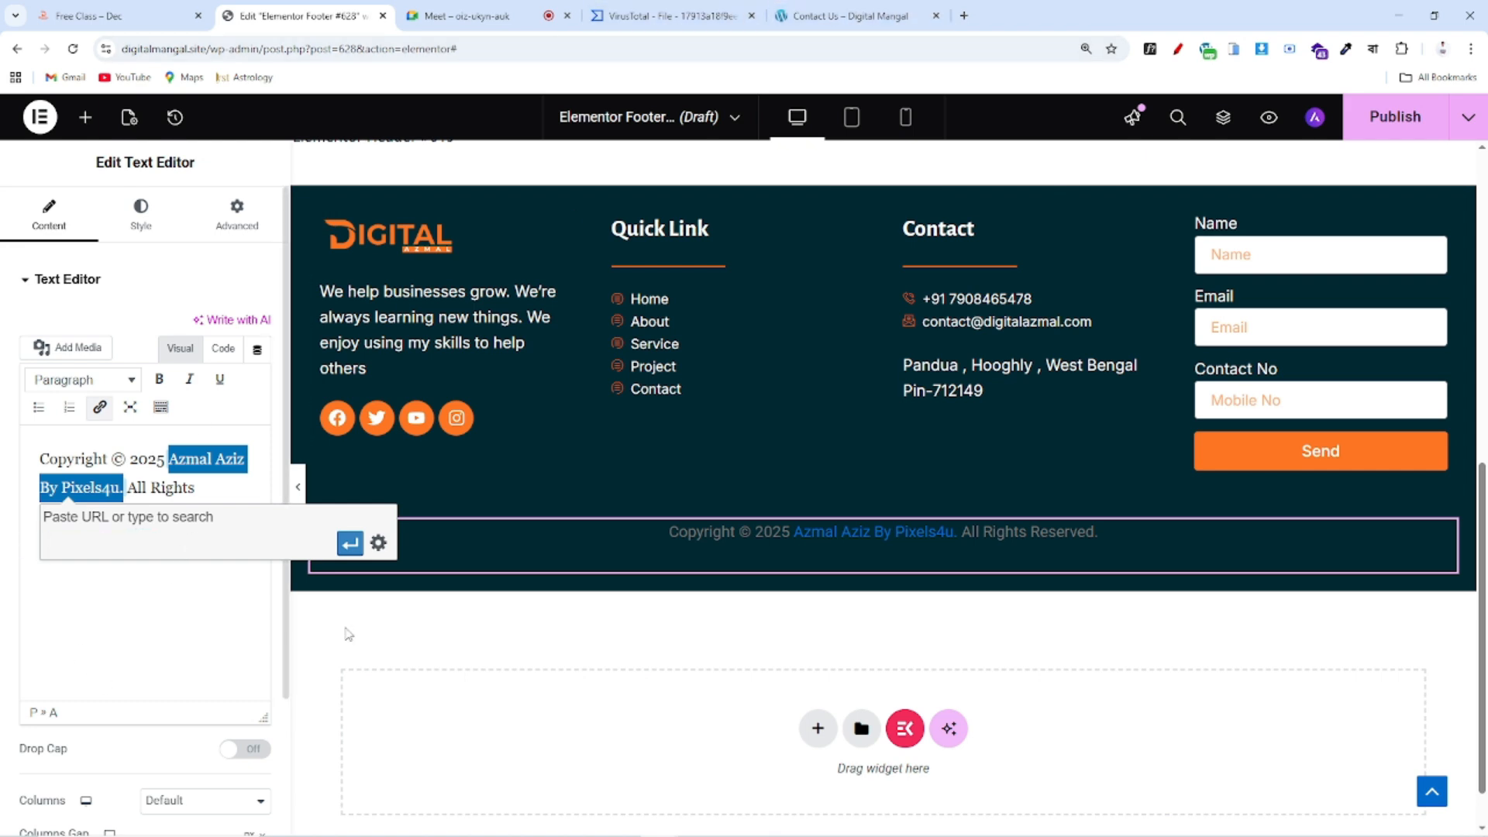
{"action": "left_click", "coordinate": [349, 543]}
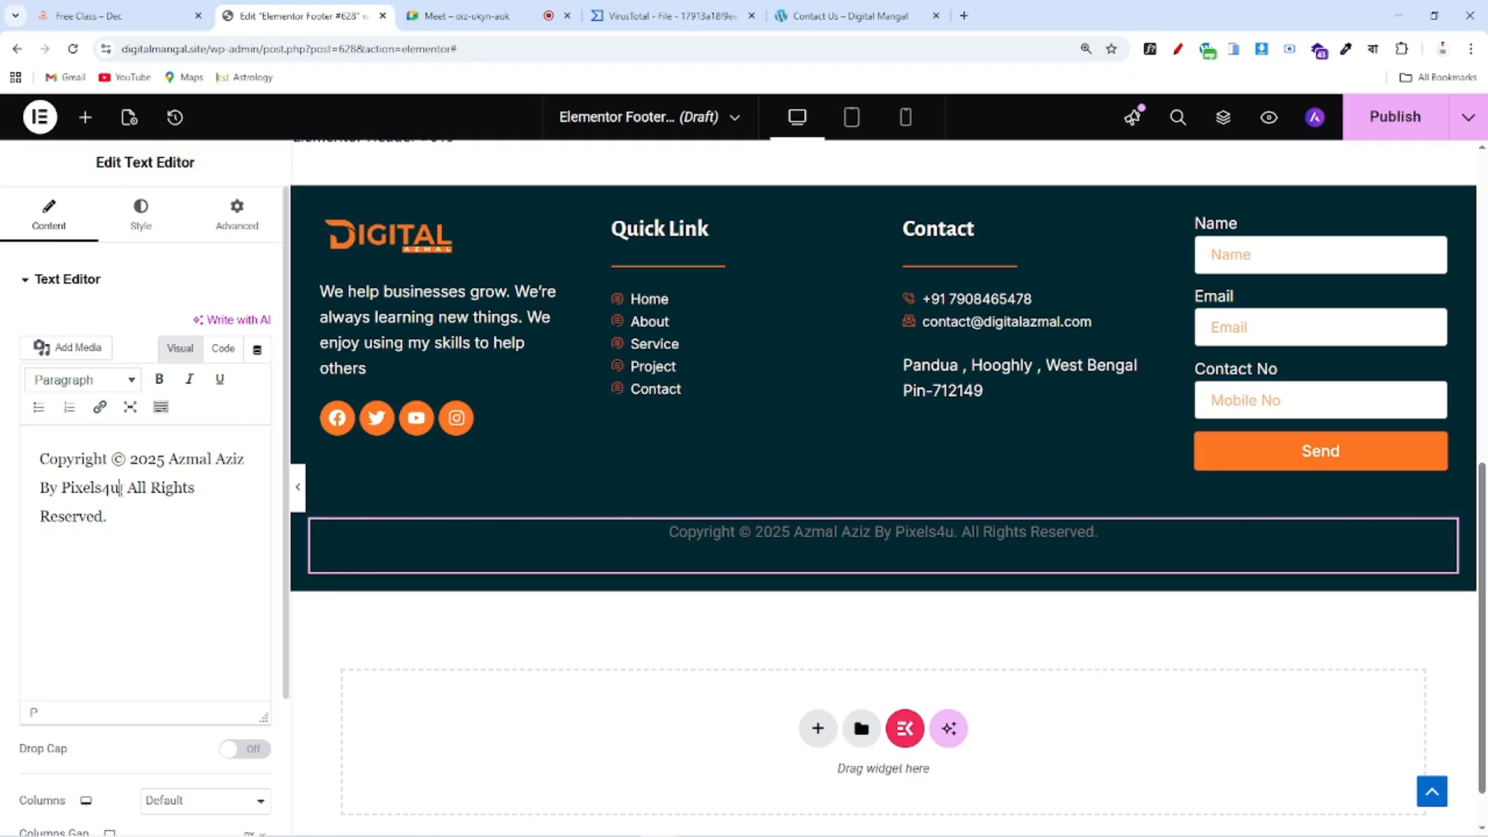
{"action": "left_click_drag", "start_coordinate": [124, 490], "coordinate": [170, 447]}
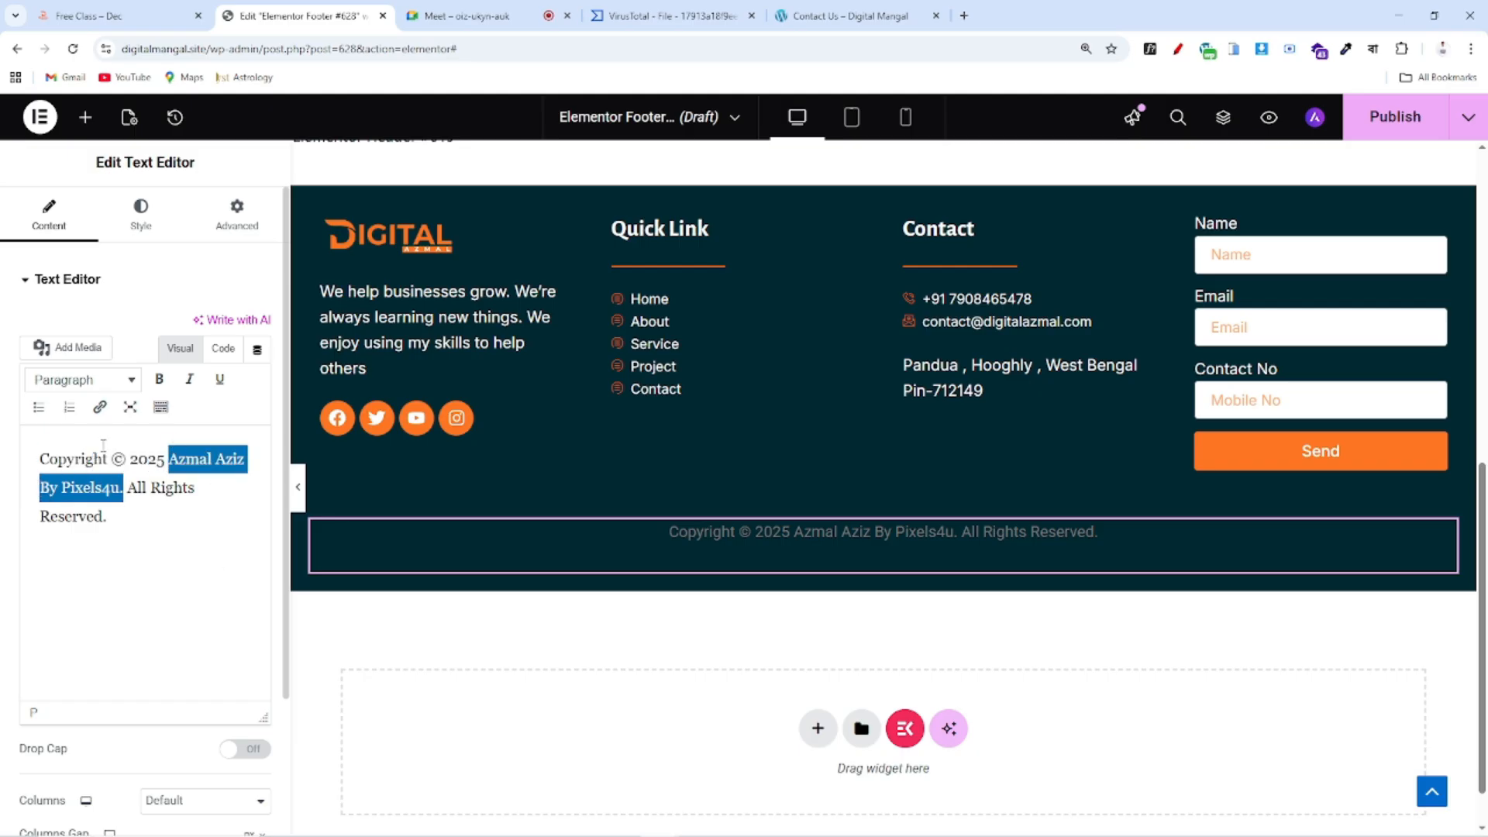
{"action": "left_click", "coordinate": [101, 410]}
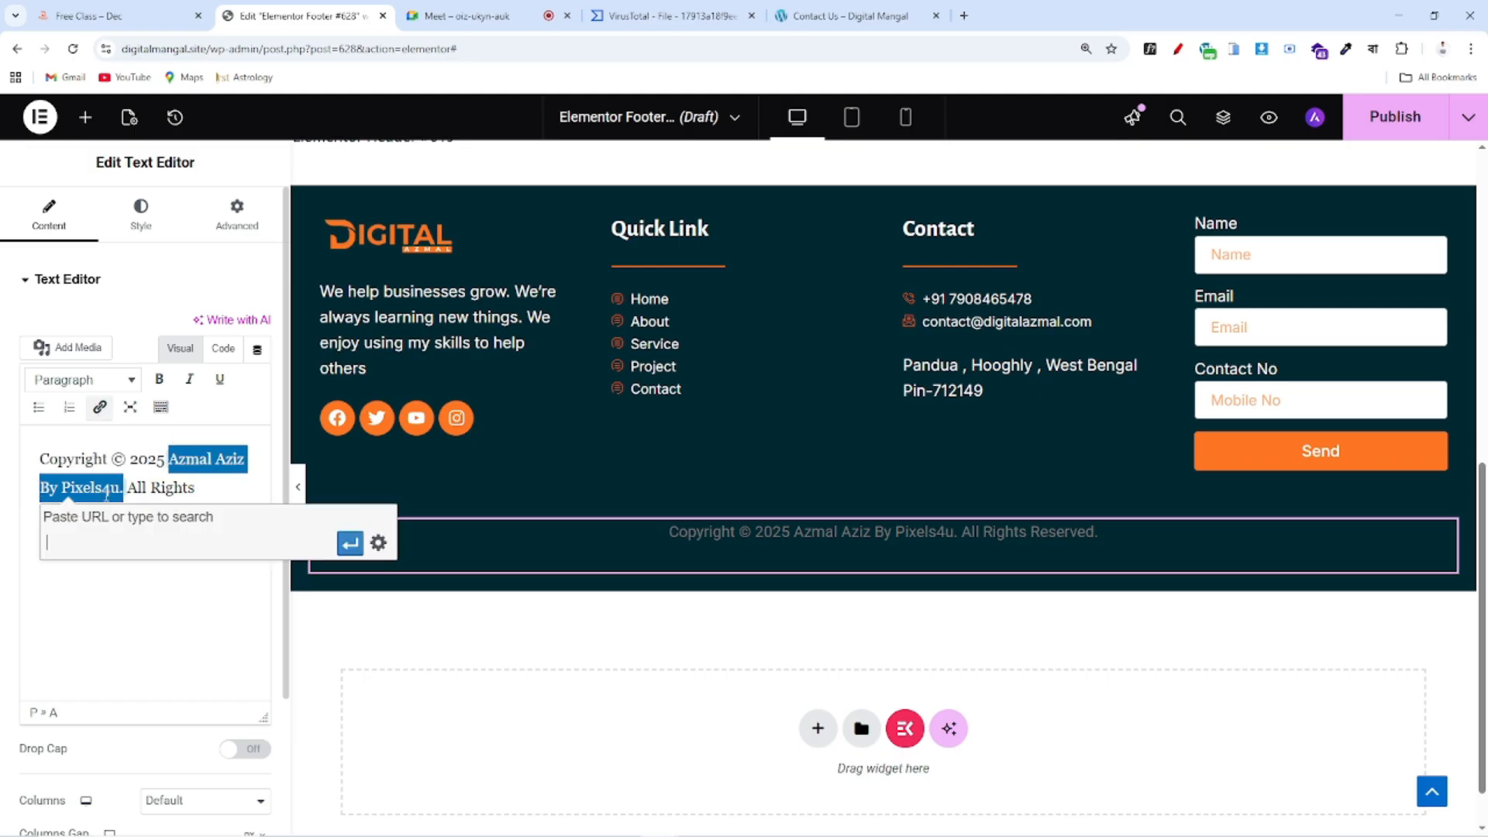
{"action": "left_click_drag", "start_coordinate": [203, 49], "coordinate": [106, 57]}
{"action": "key", "text": "ctrl+c"}
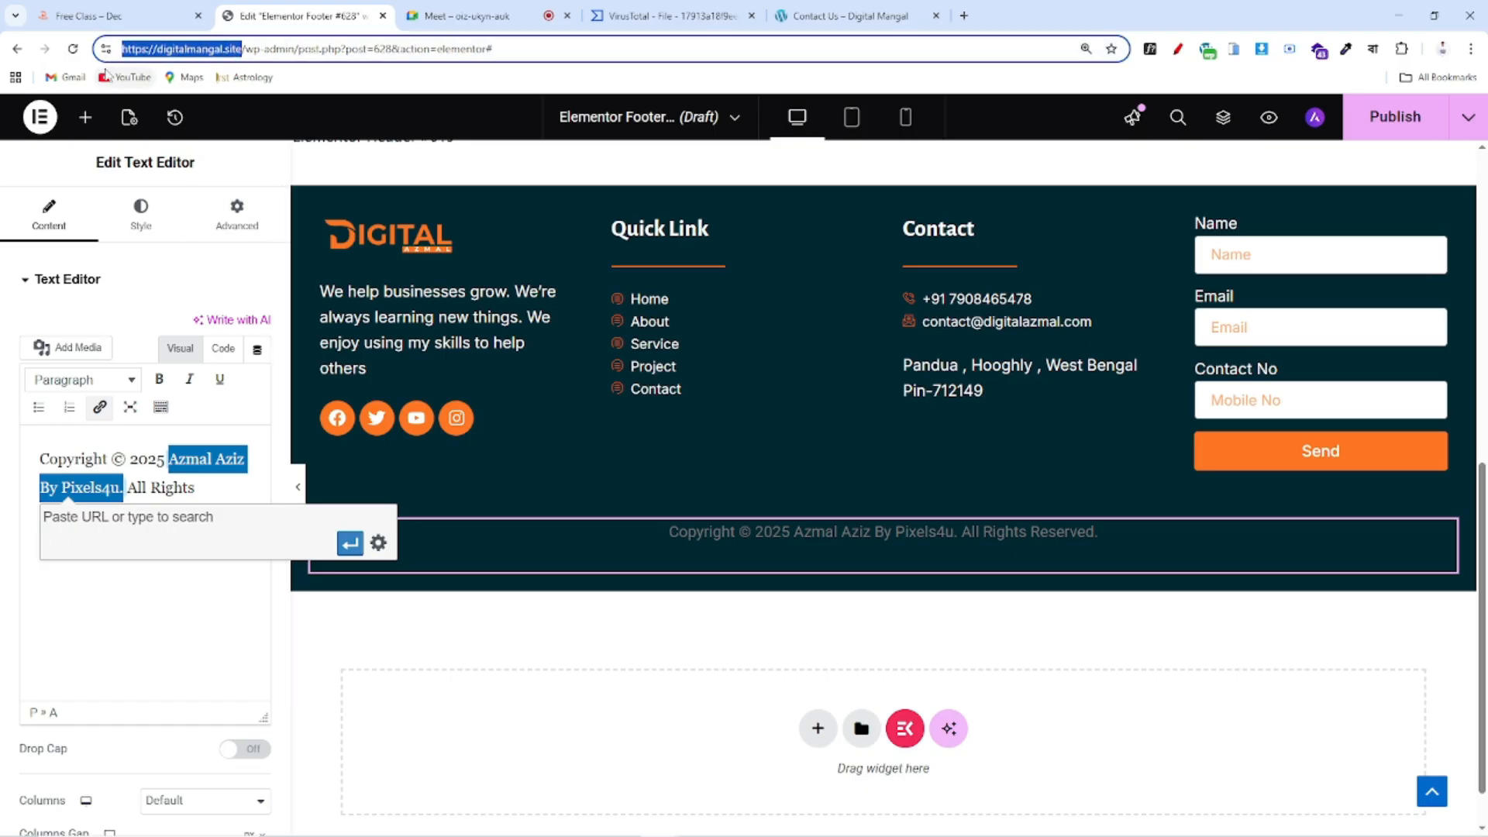
{"action": "left_click", "coordinate": [85, 540]}
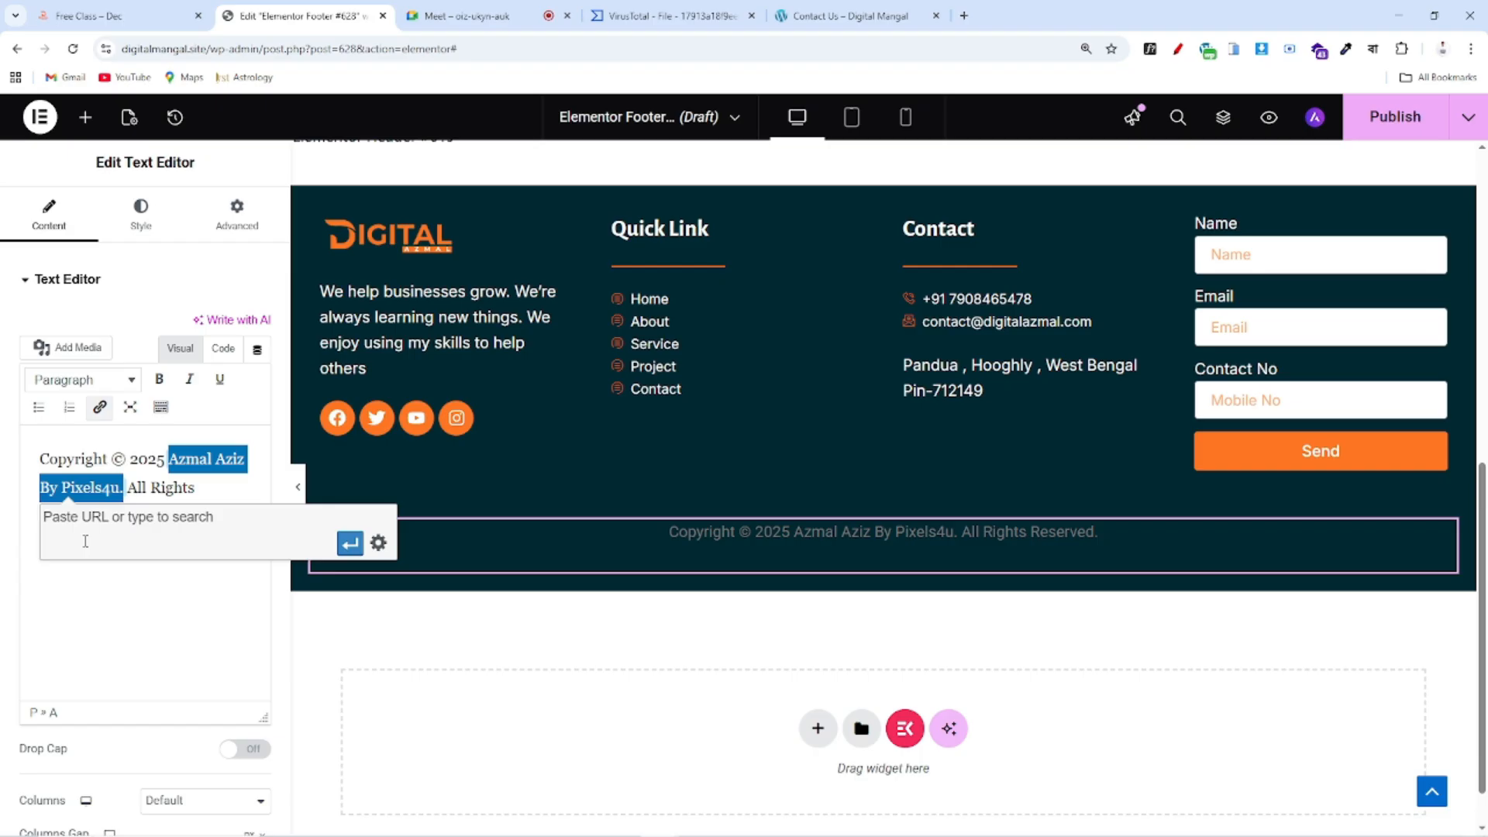
{"action": "key", "text": "ctrl+v"}
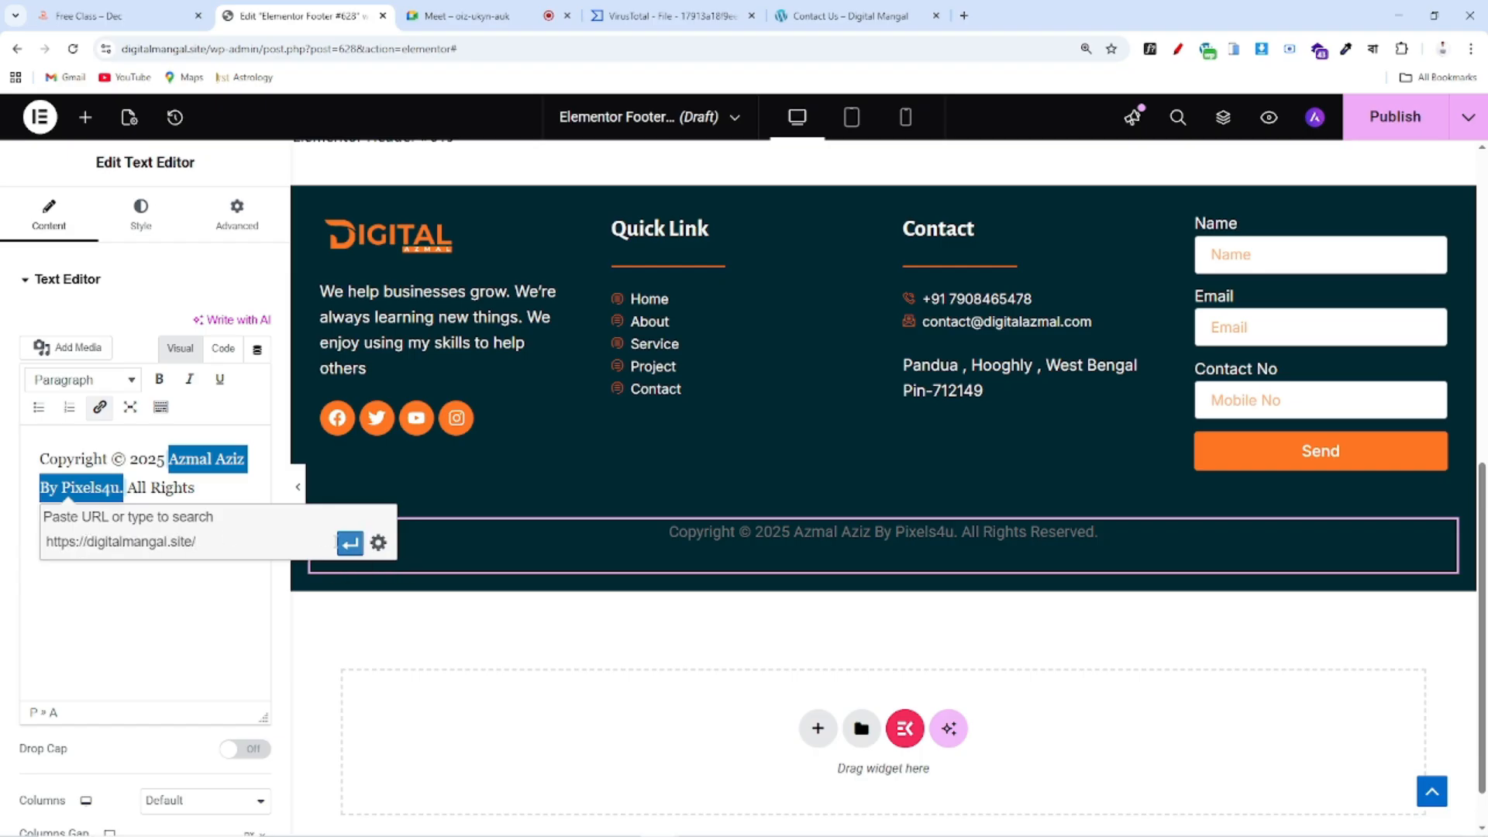
{"action": "left_click", "coordinate": [346, 543]}
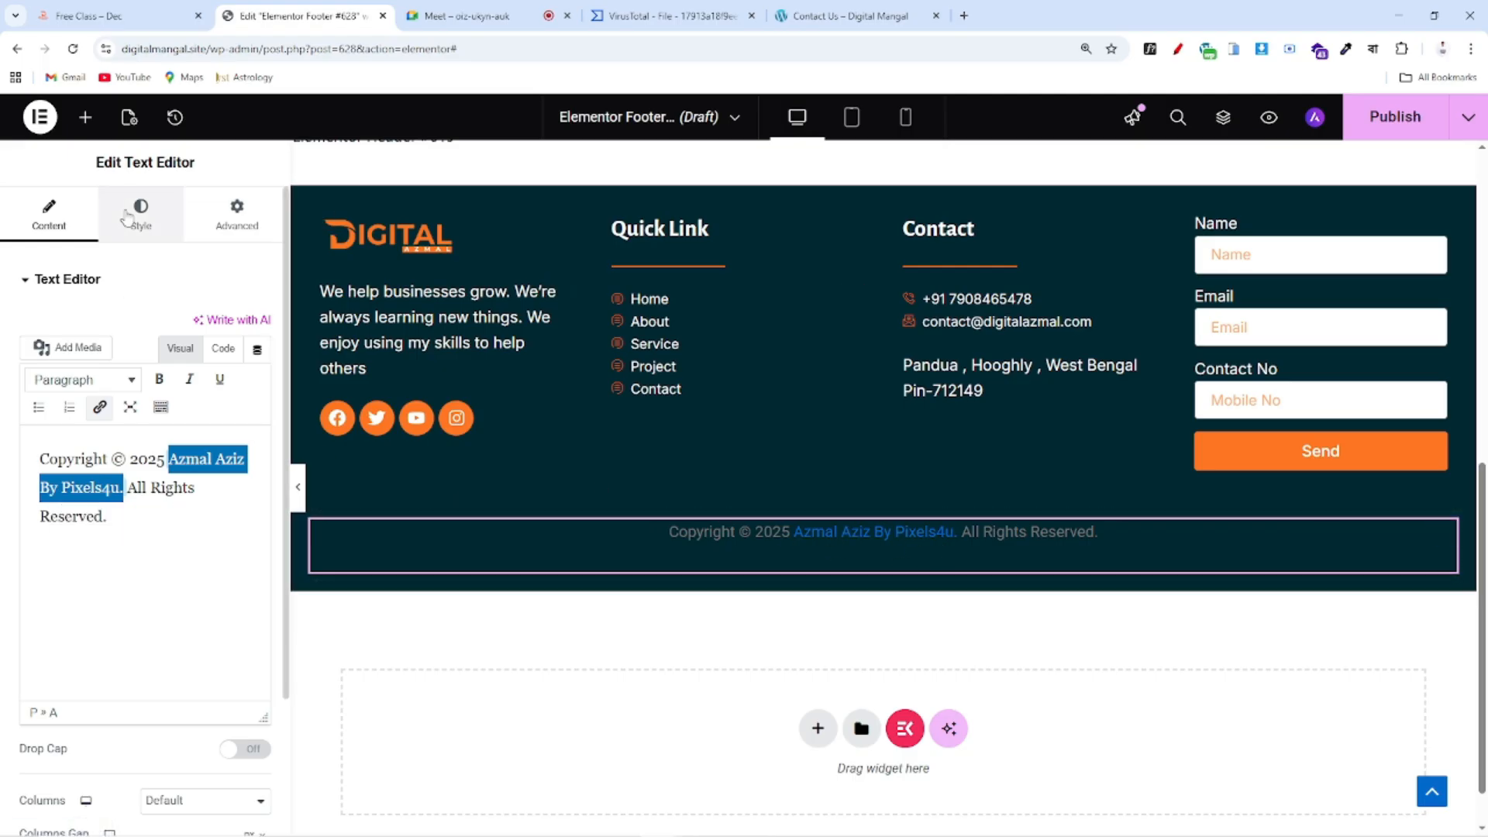
Make the copyright text white and its link colour the global orange
{"action": "left_click", "coordinate": [140, 213]}
{"action": "left_click", "coordinate": [258, 577]}
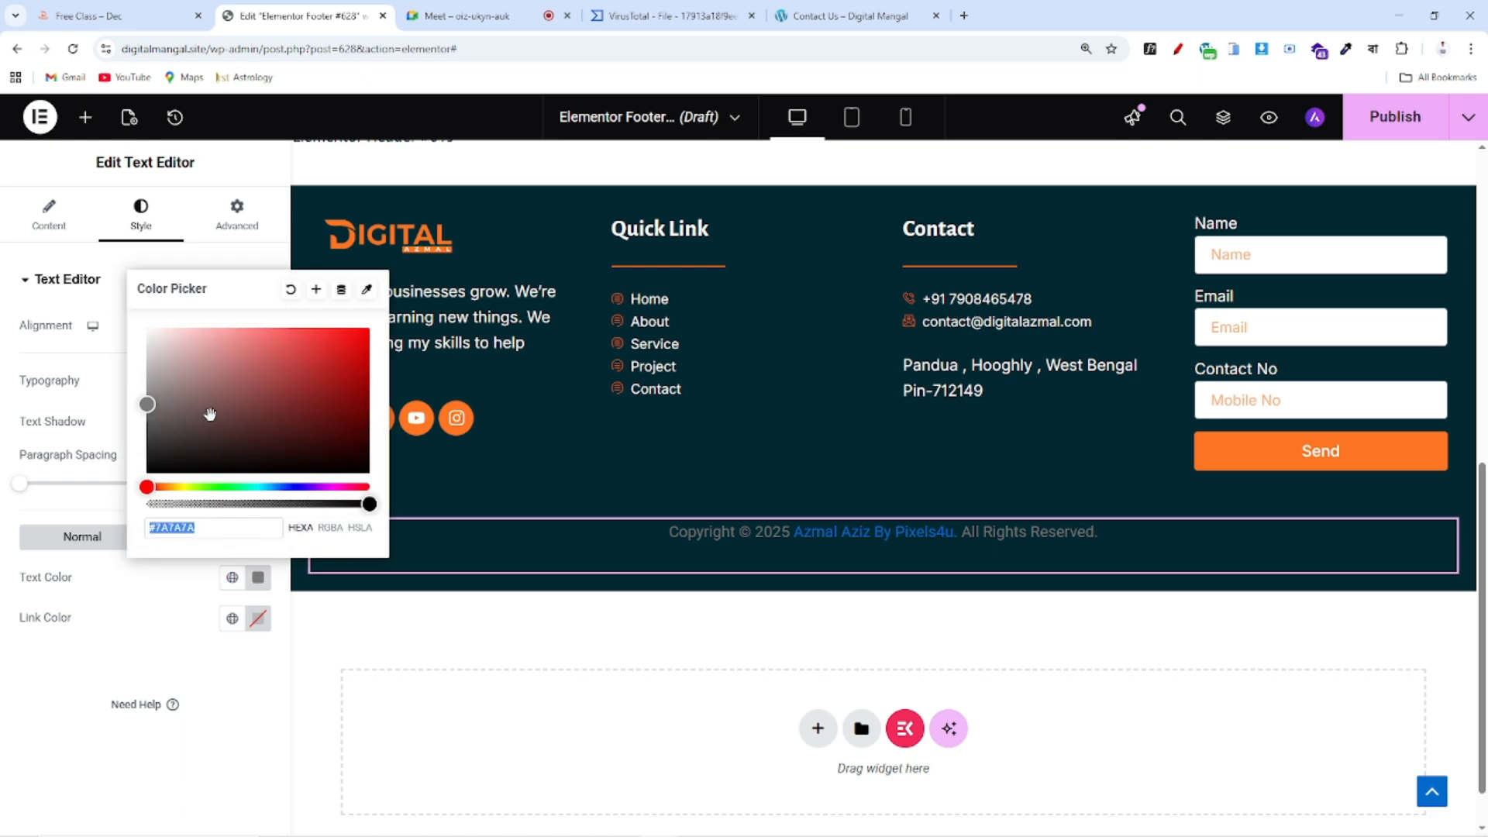
{"action": "type", "text": "#FFFFFF"}
{"action": "left_click", "coordinate": [156, 595]}
{"action": "left_click_drag", "start_coordinate": [8, 621], "coordinate": [118, 622]}
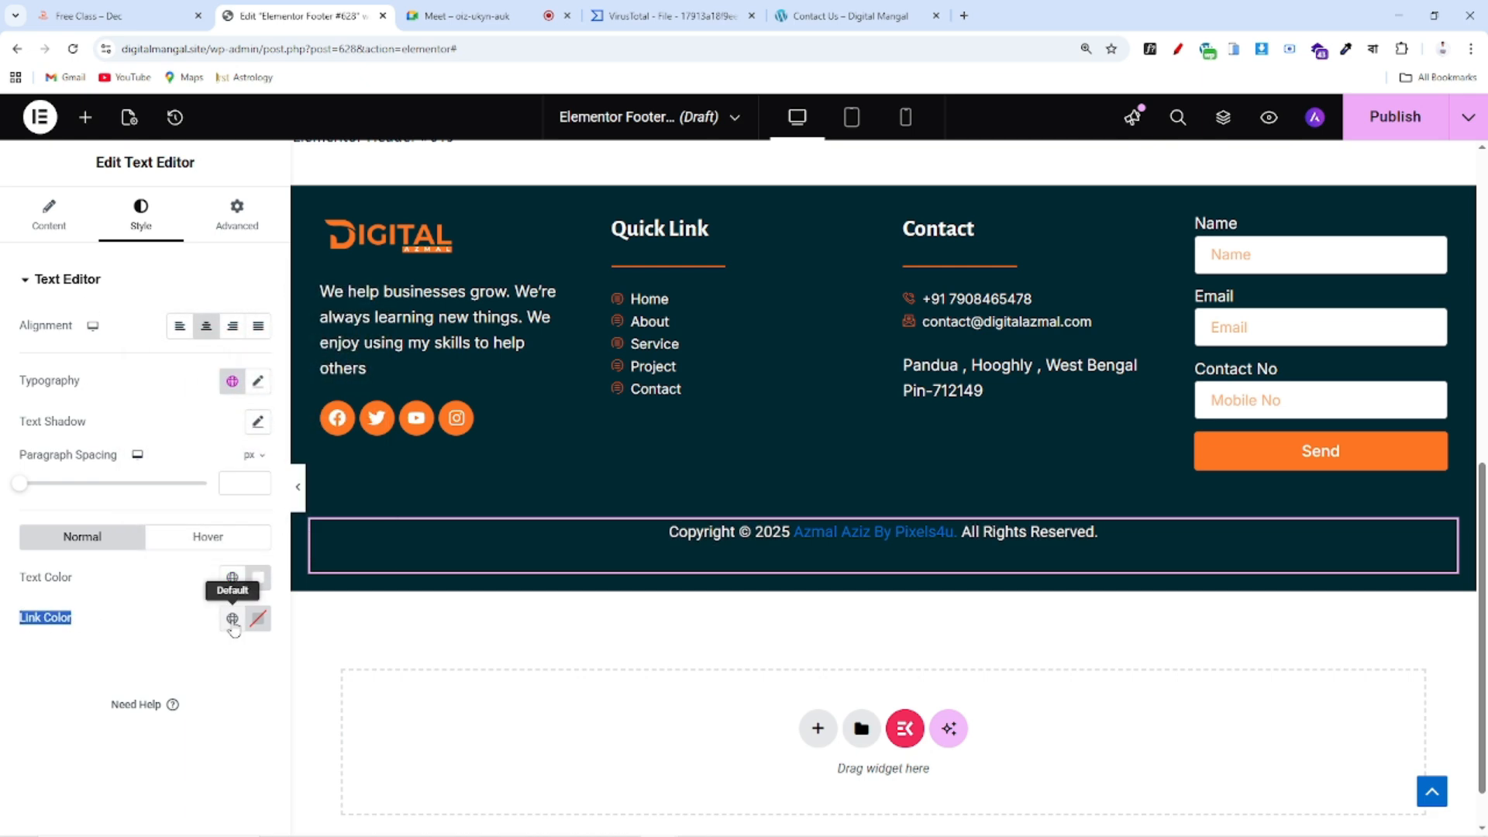
{"action": "left_click", "coordinate": [233, 617]}
{"action": "left_click", "coordinate": [124, 471]}
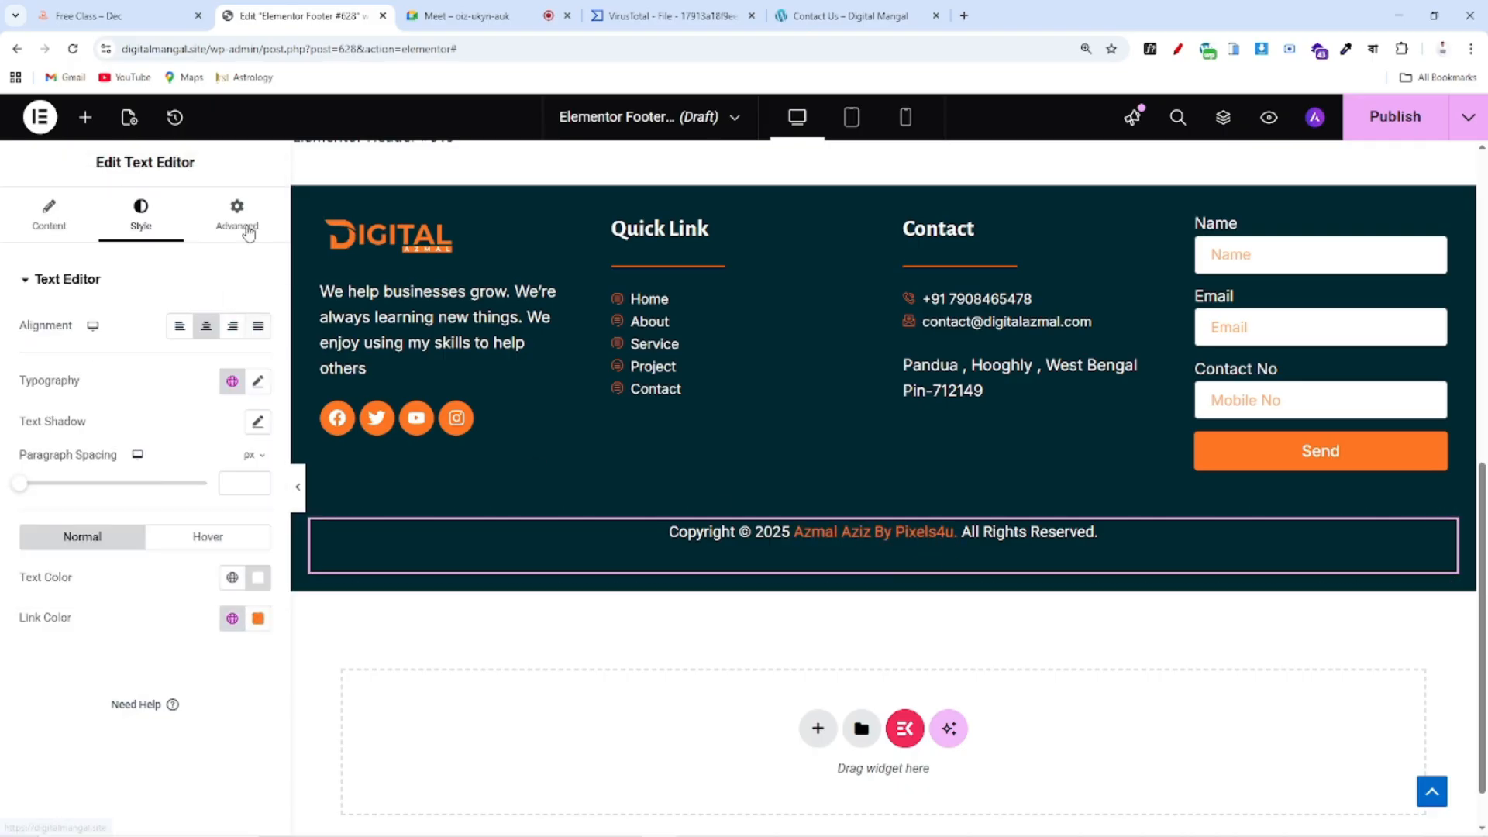
Set the copyright text size to 15 px
{"action": "left_click", "coordinate": [258, 380]}
{"action": "mouse_move", "coordinate": [33, 533]}
{"action": "left_mouse_down"}
{"action": "mouse_move", "coordinate": [116, 535]}
{"action": "mouse_move", "coordinate": [10, 529]}
{"action": "left_mouse_up"}
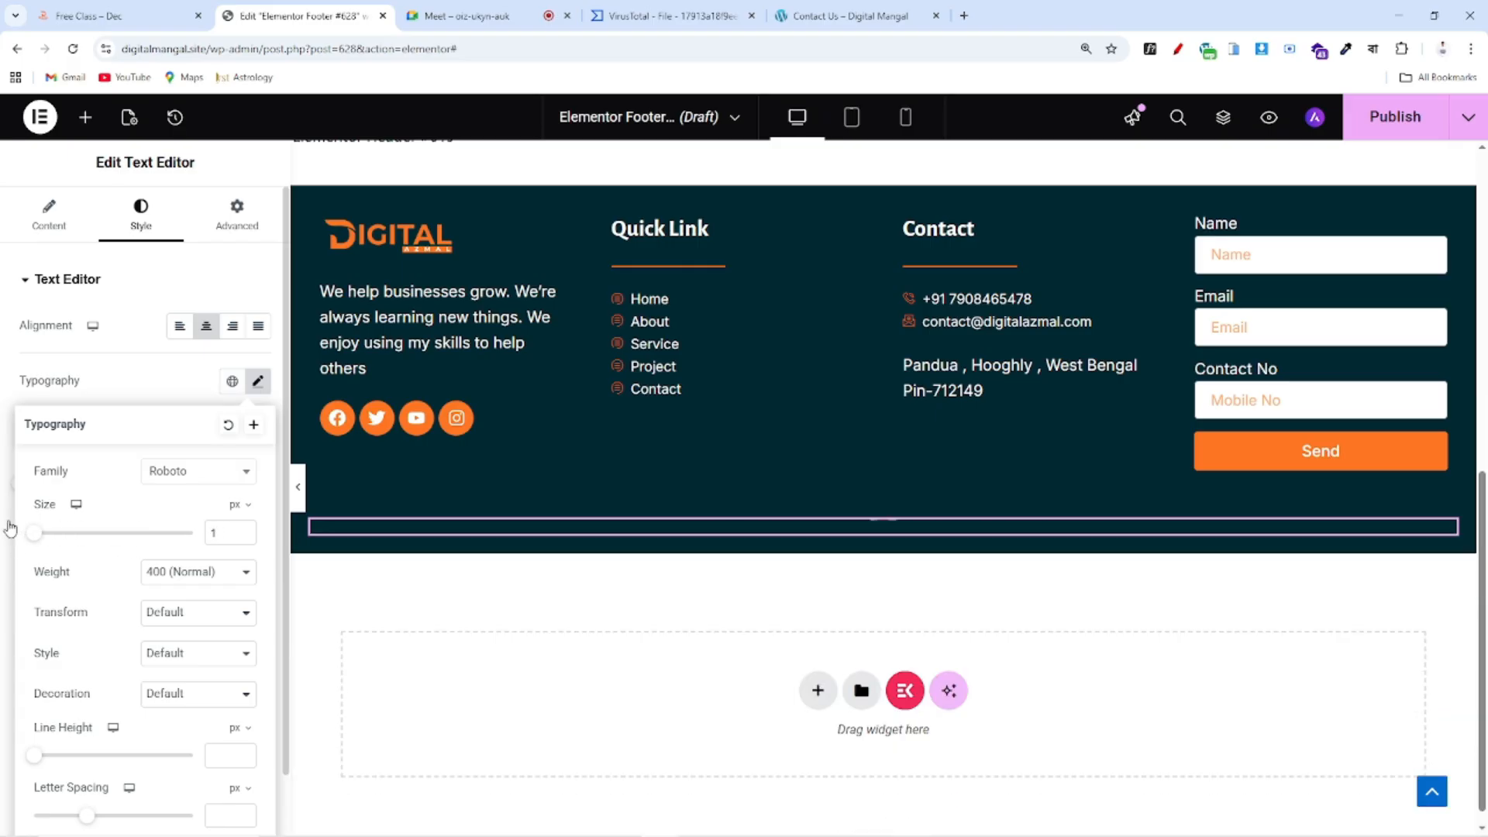
{"action": "double_click", "coordinate": [228, 532]}
{"action": "type", "text": "15"}
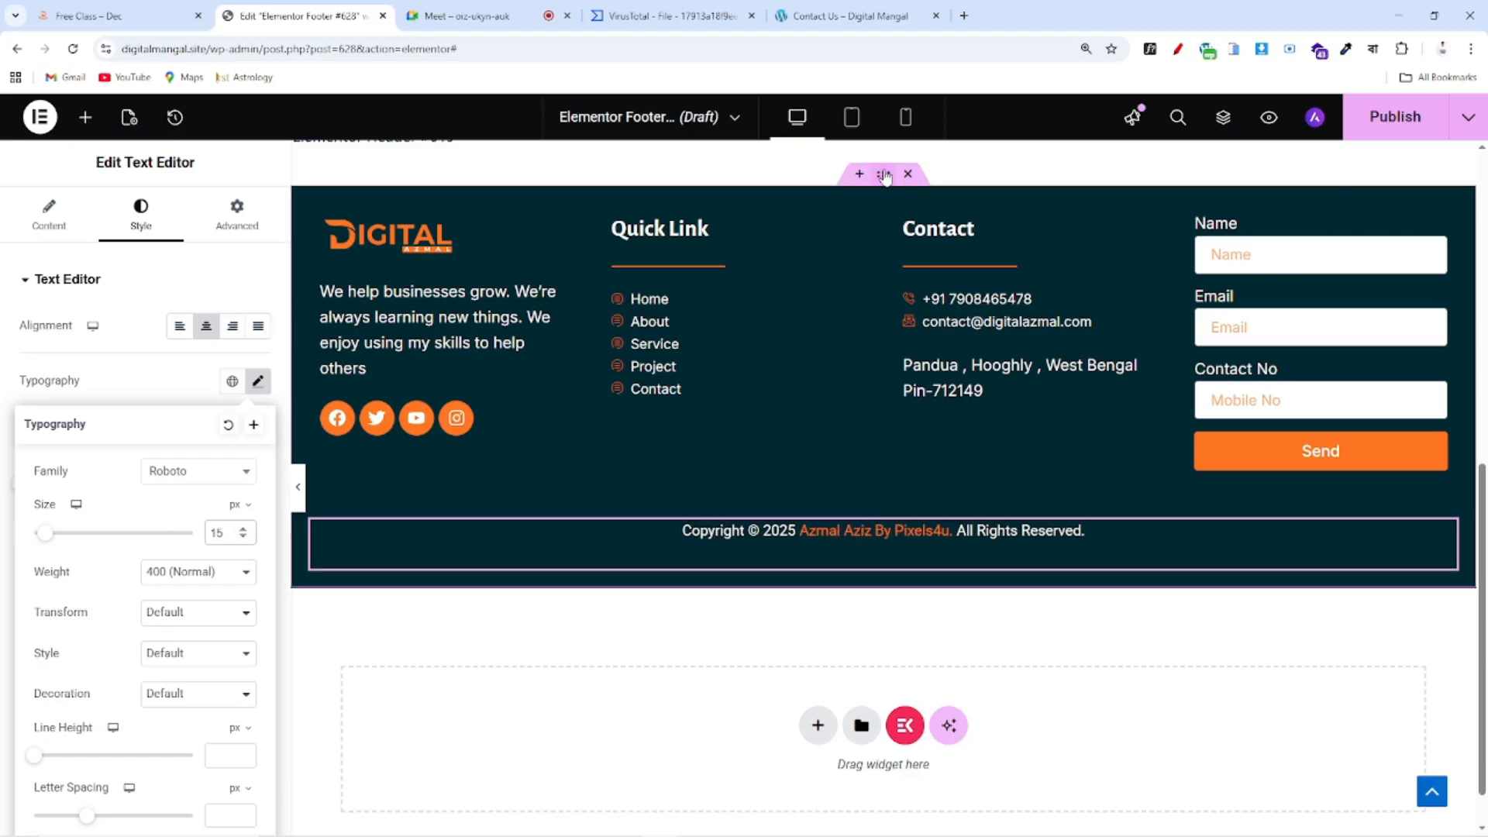
{"action": "left_click", "coordinate": [884, 175]}
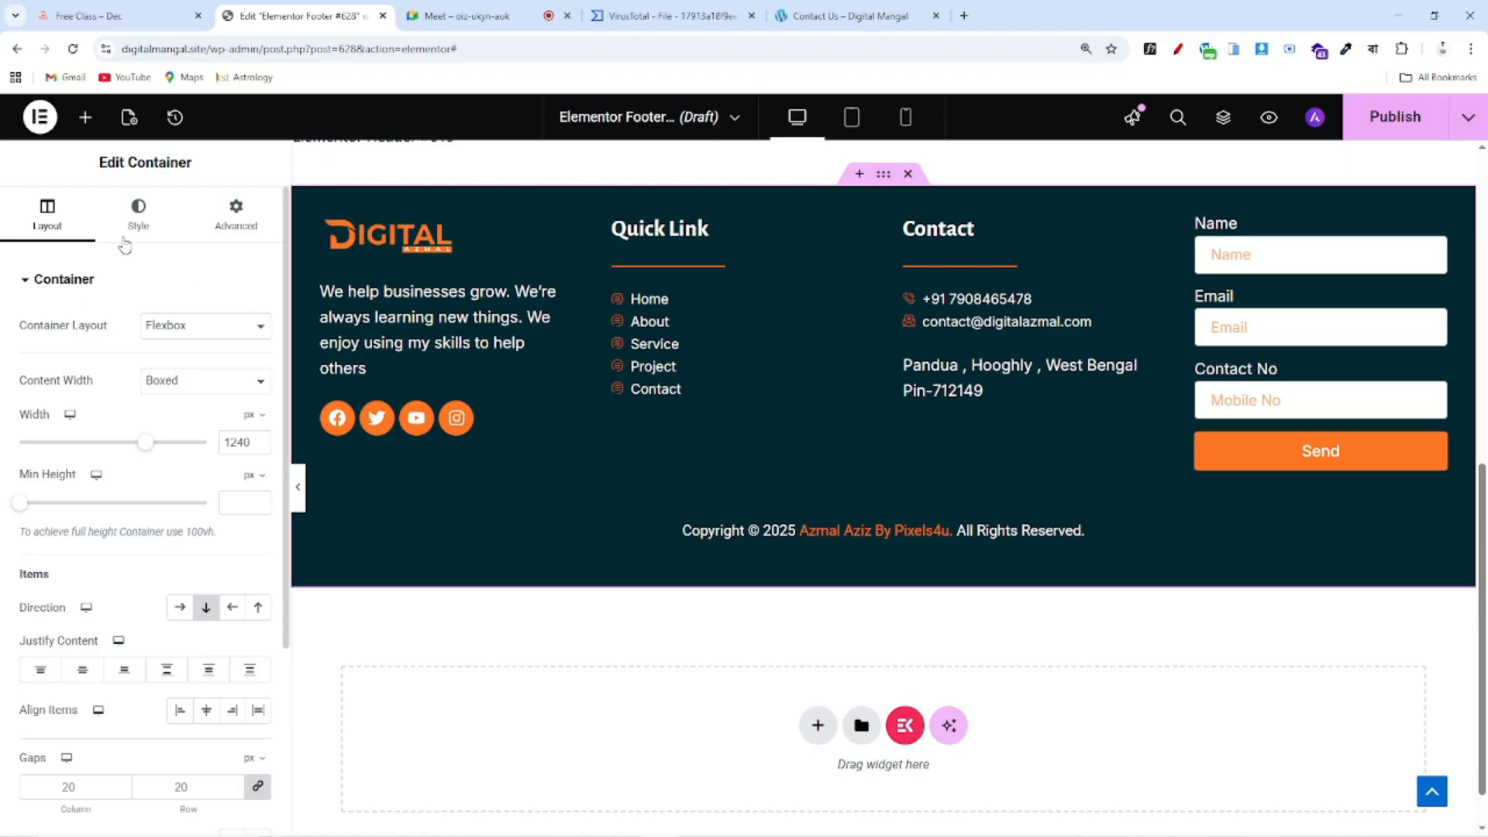
Set the footer container's top padding to 60 px in its layout settings
{"action": "left_click", "coordinate": [136, 221]}
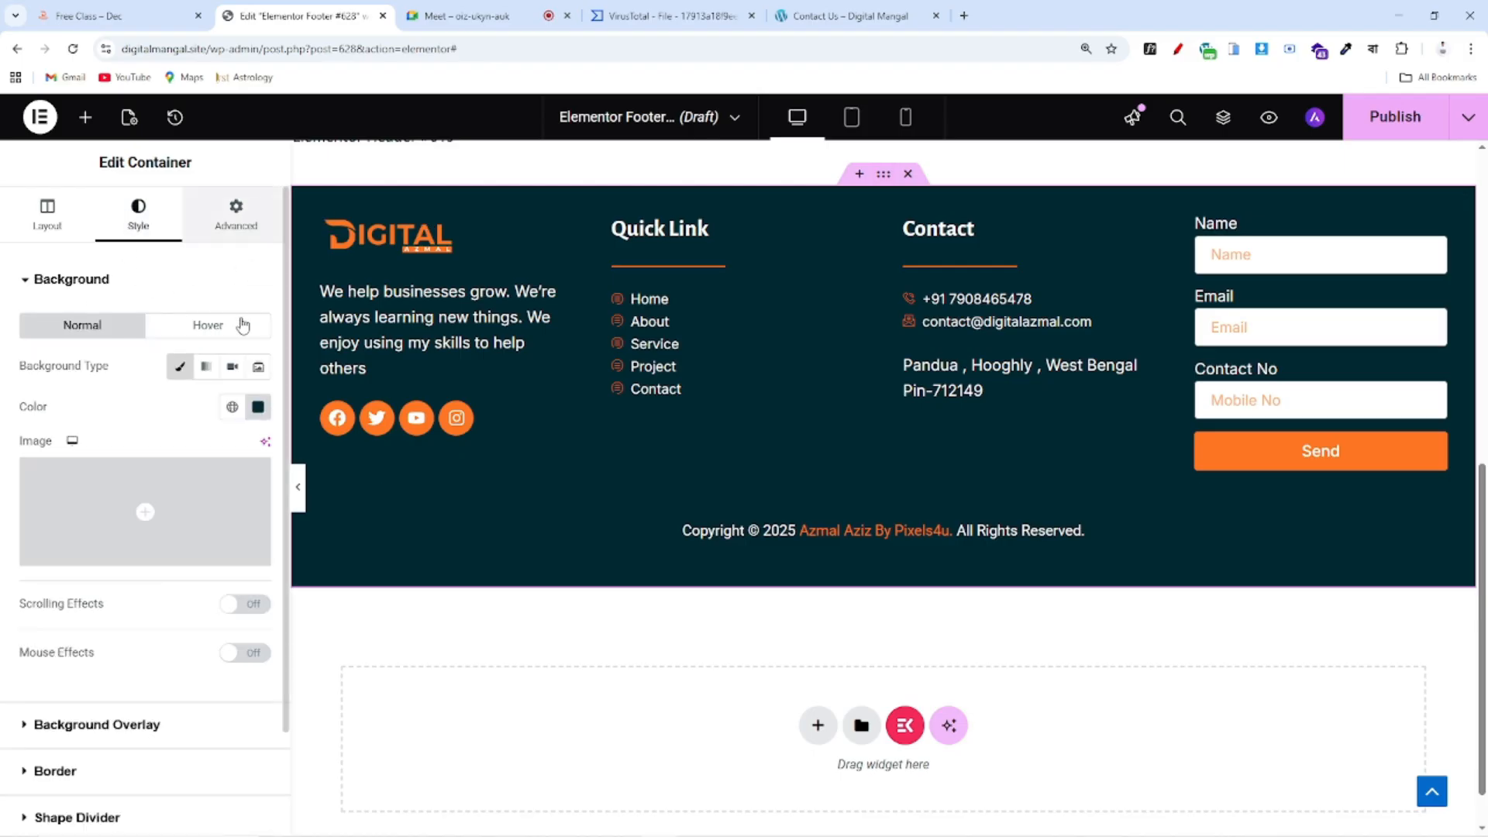
{"action": "left_click", "coordinate": [235, 213]}
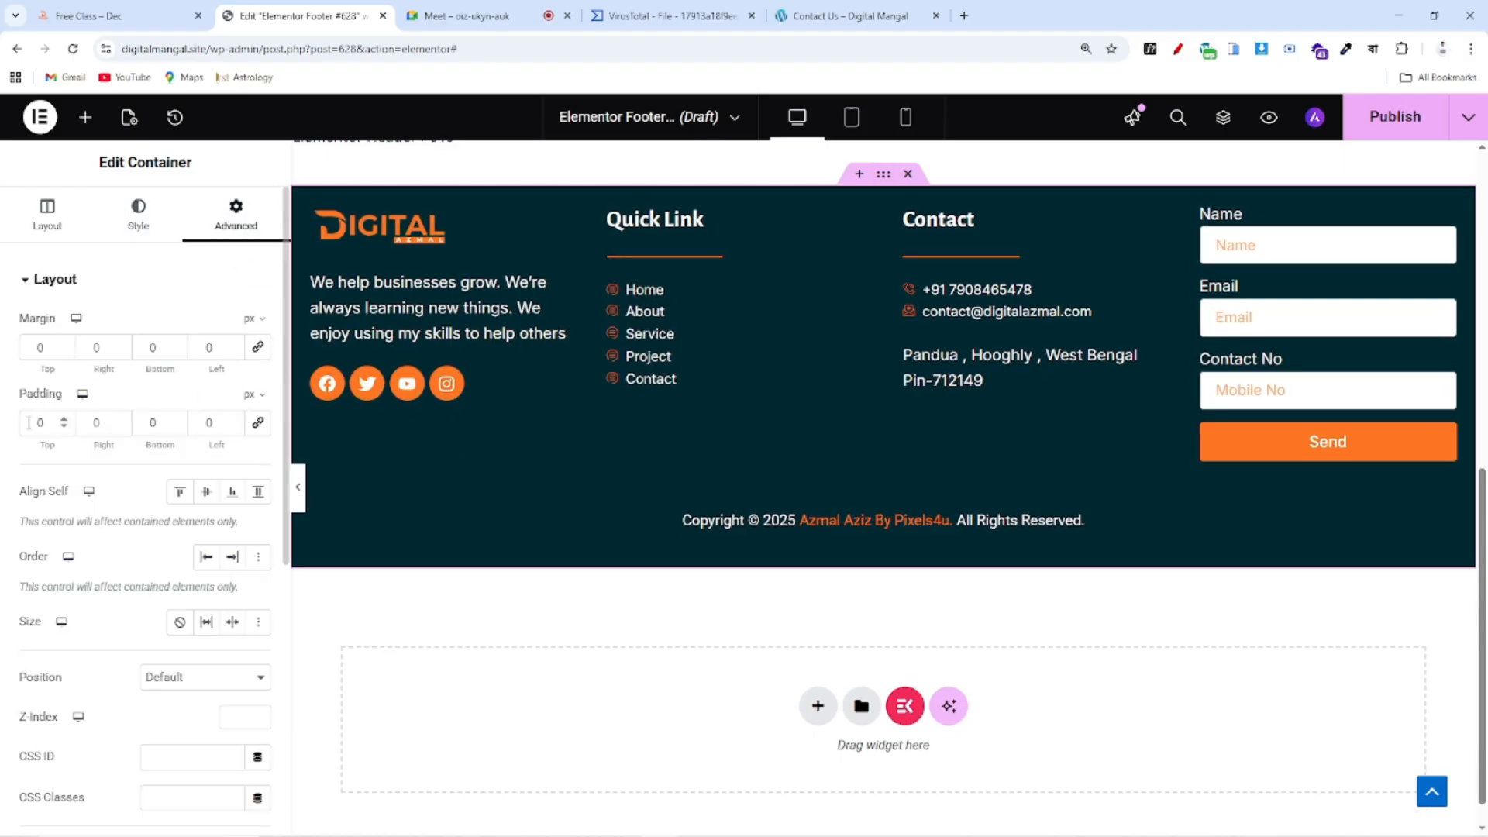
{"action": "type", "text": "100"}
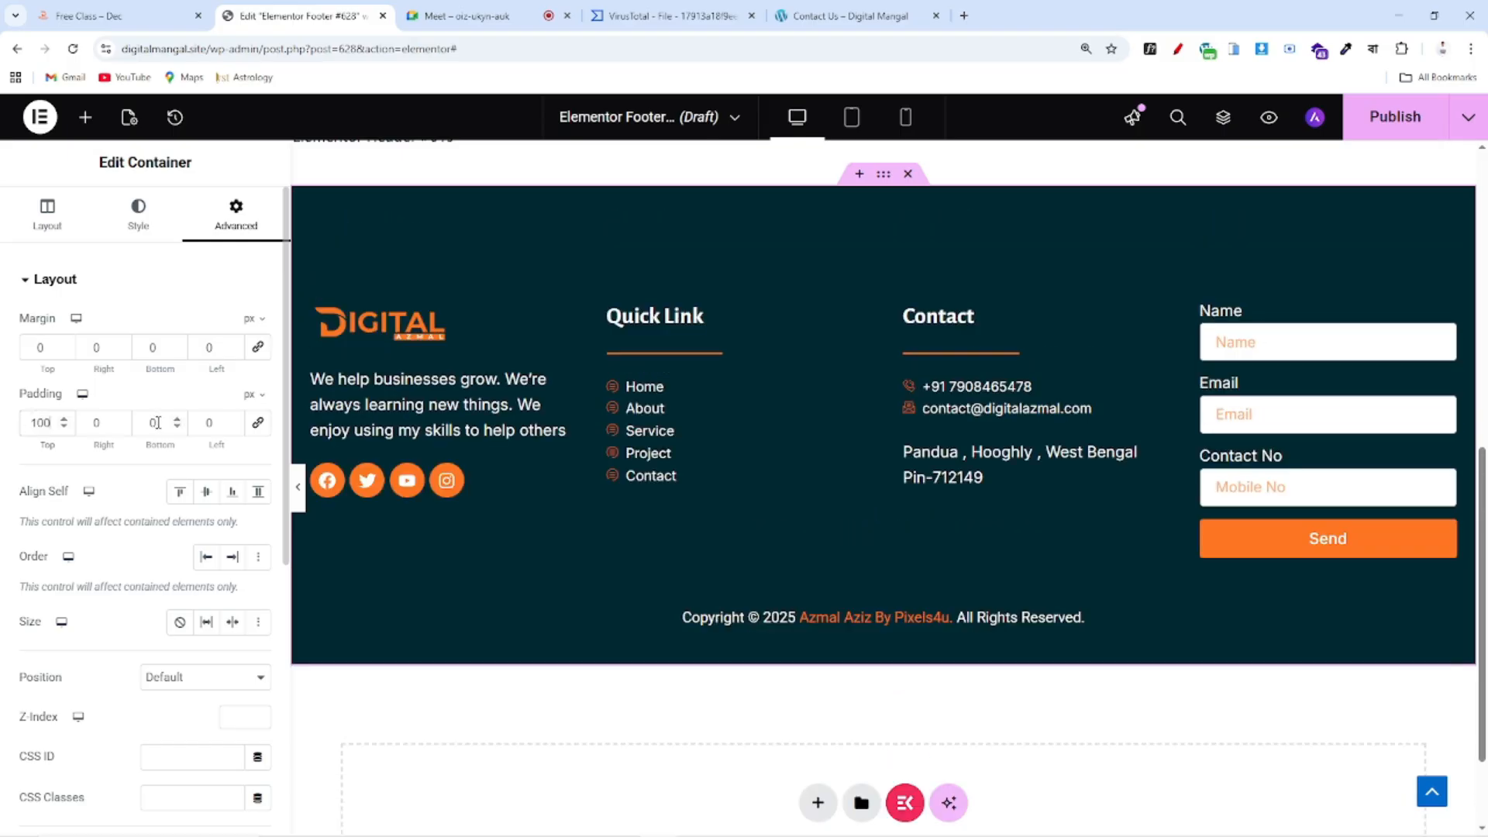
{"action": "scroll", "coordinate": [908, 354], "scroll_direction": "down", "scroll_amount": 1}
{"action": "scroll", "coordinate": [908, 354], "scroll_direction": "up", "scroll_amount": 1}
{"action": "left_click_drag", "start_coordinate": [49, 424], "coordinate": [4, 418]}
{"action": "type", "text": "60"}
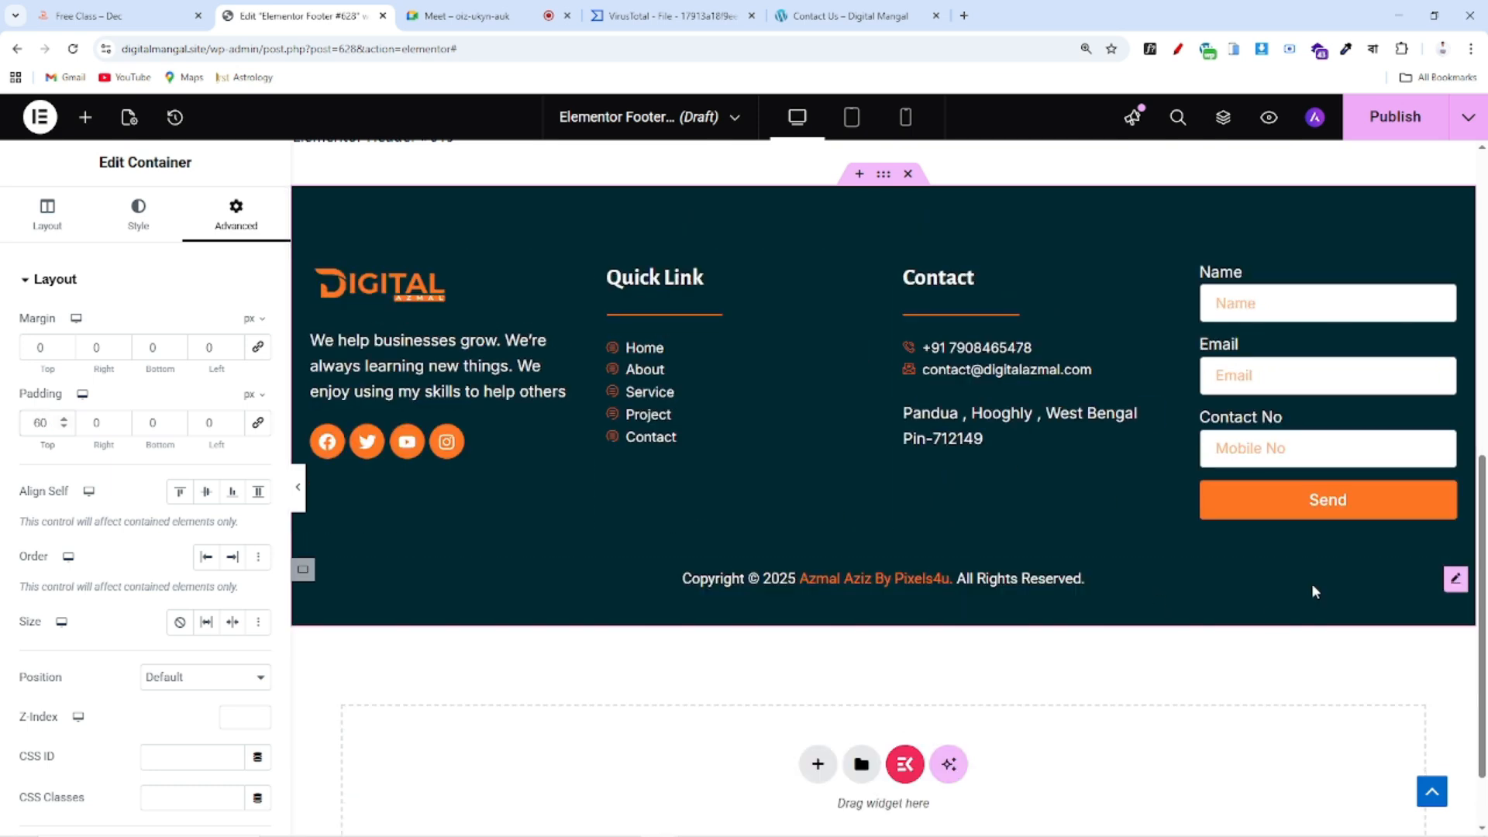
{"action": "left_click", "coordinate": [1382, 123]}
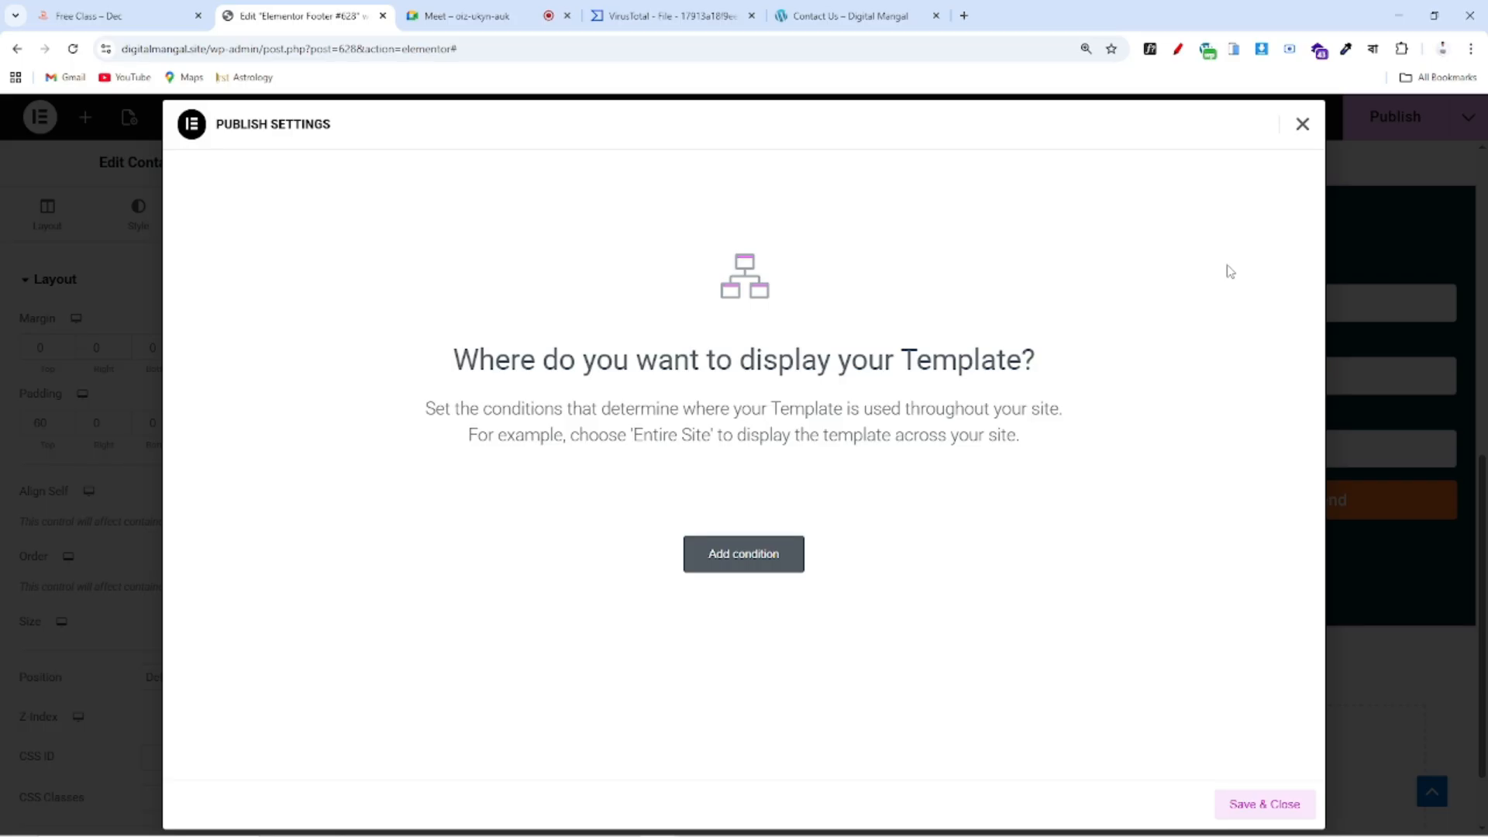
Add an Include – Entire site display condition and publish the footer template
{"action": "left_click", "coordinate": [736, 556]}
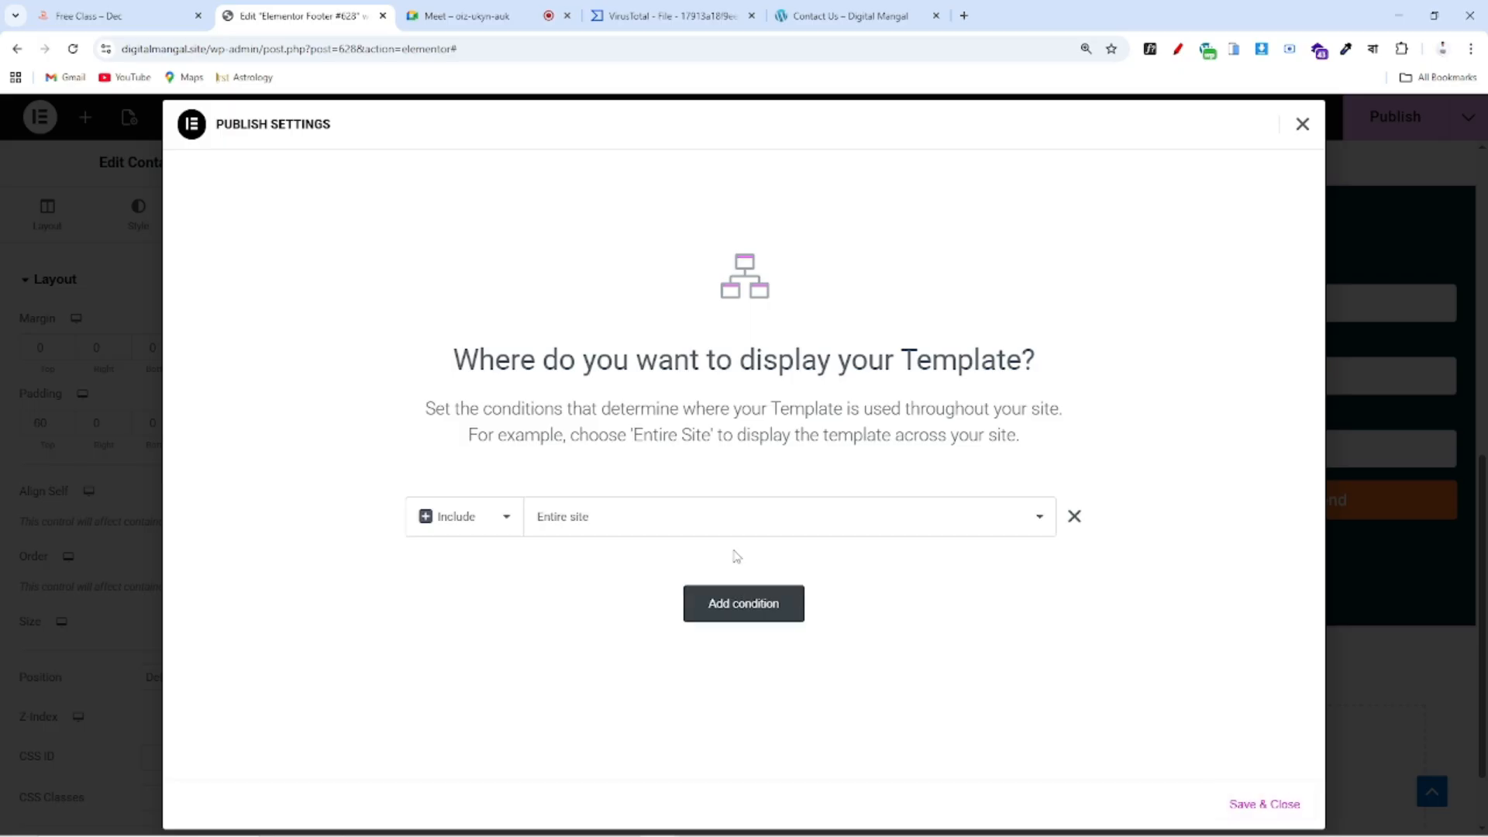
{"action": "left_click", "coordinate": [1280, 809]}
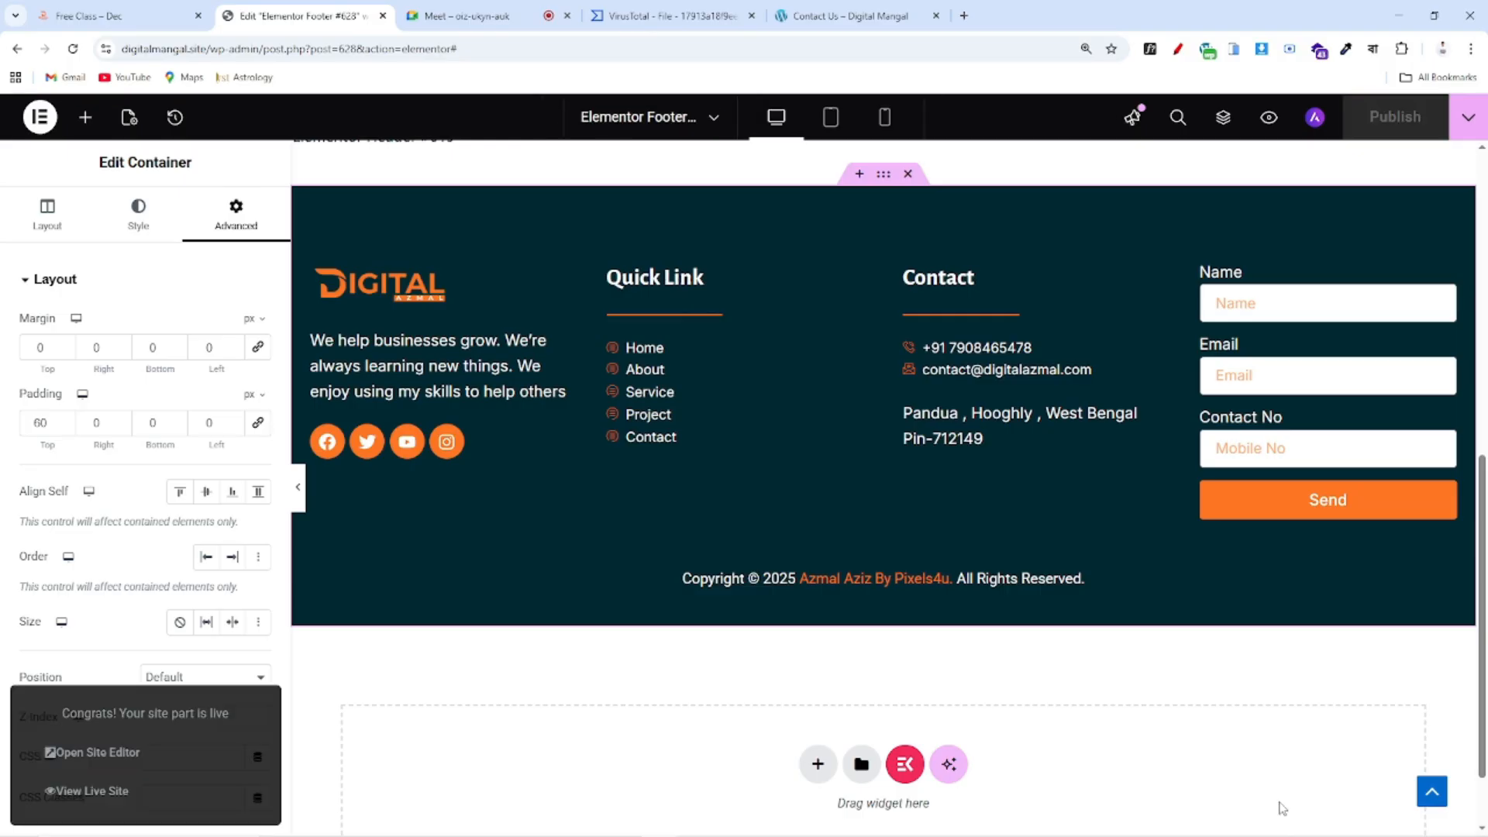
Open the live Home page and scroll down to inspect the new footer with form and copyright
{"action": "left_click", "coordinate": [850, 15]}
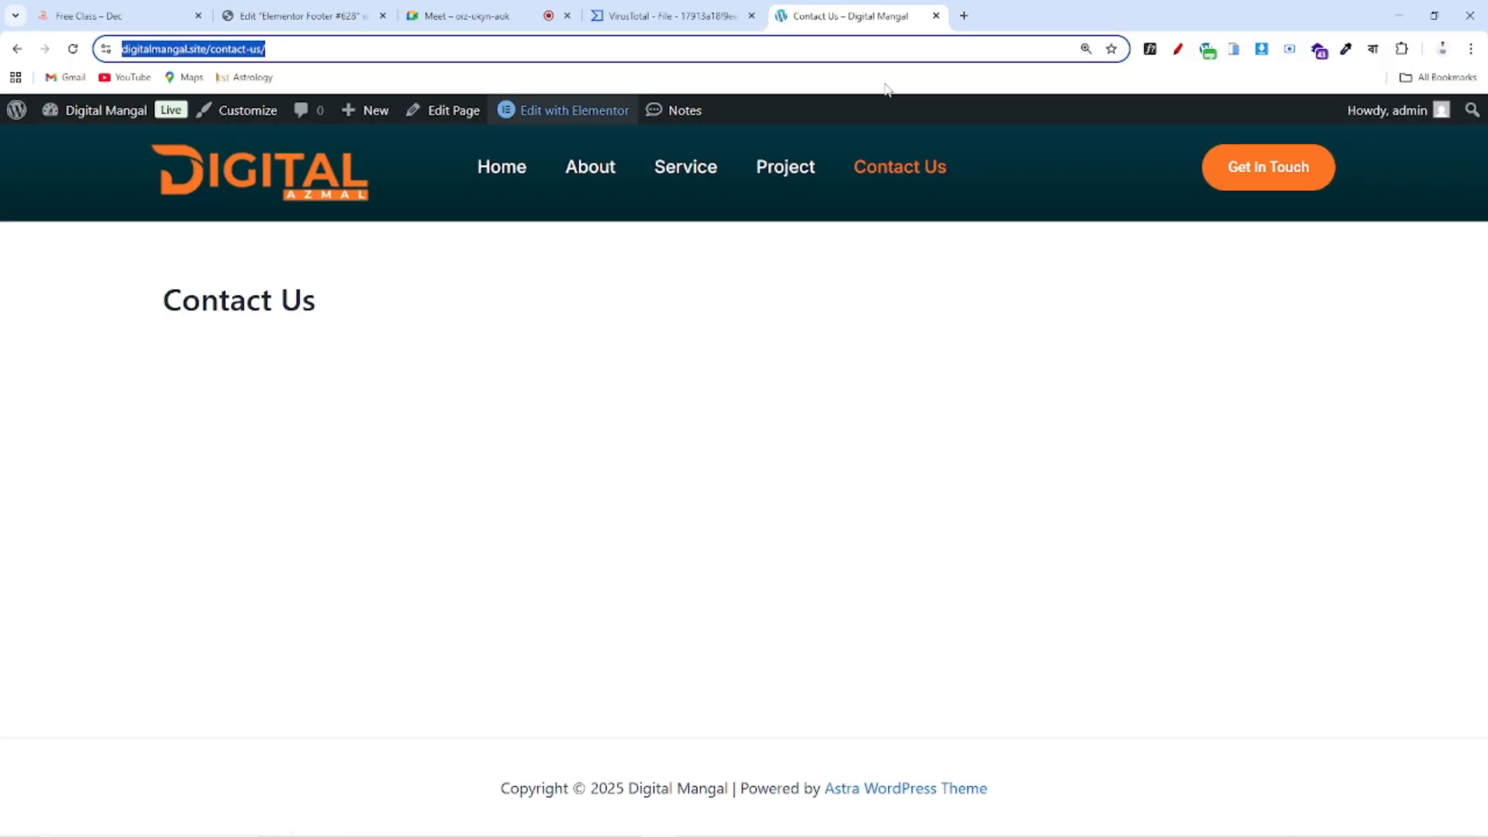
{"action": "left_click", "coordinate": [499, 172]}
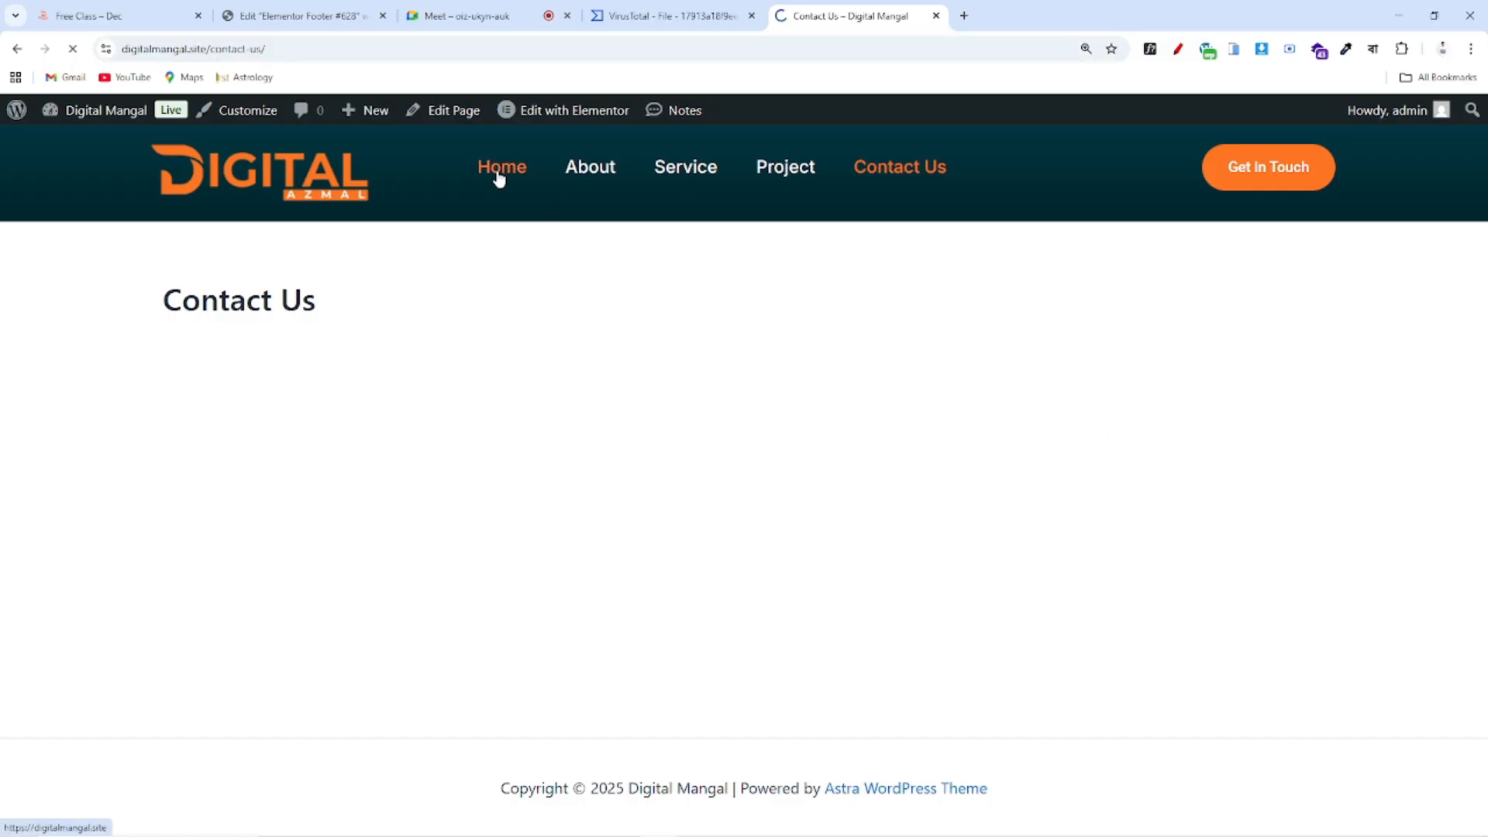
{"action": "scroll", "coordinate": [1100, 426], "scroll_direction": "down", "scroll_amount": 5}
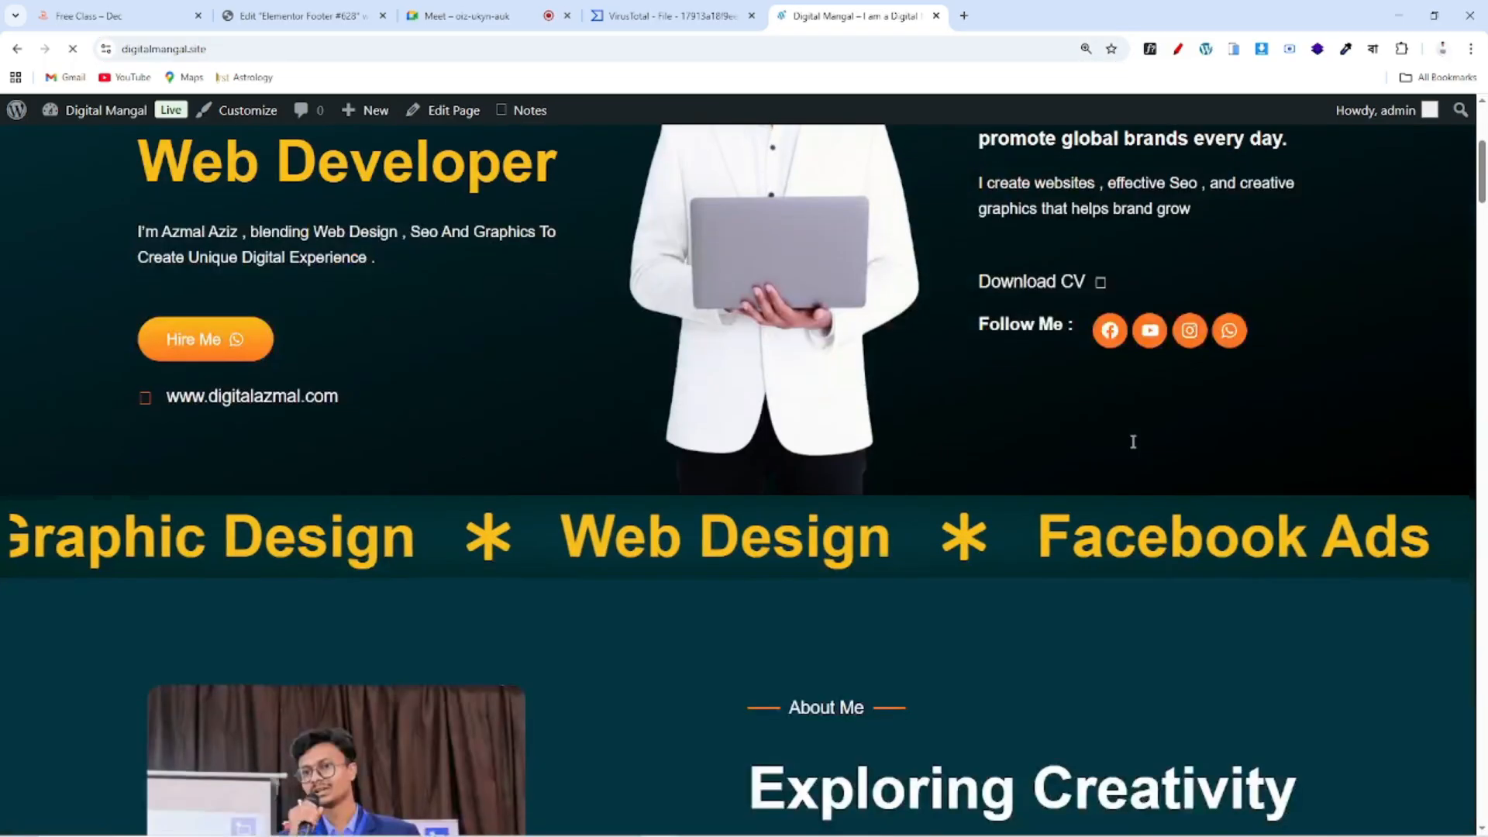
{"action": "scroll", "coordinate": [1133, 442], "scroll_direction": "down", "scroll_amount": 15}
{"action": "scroll", "coordinate": [1124, 426], "scroll_direction": "down", "scroll_amount": 20}
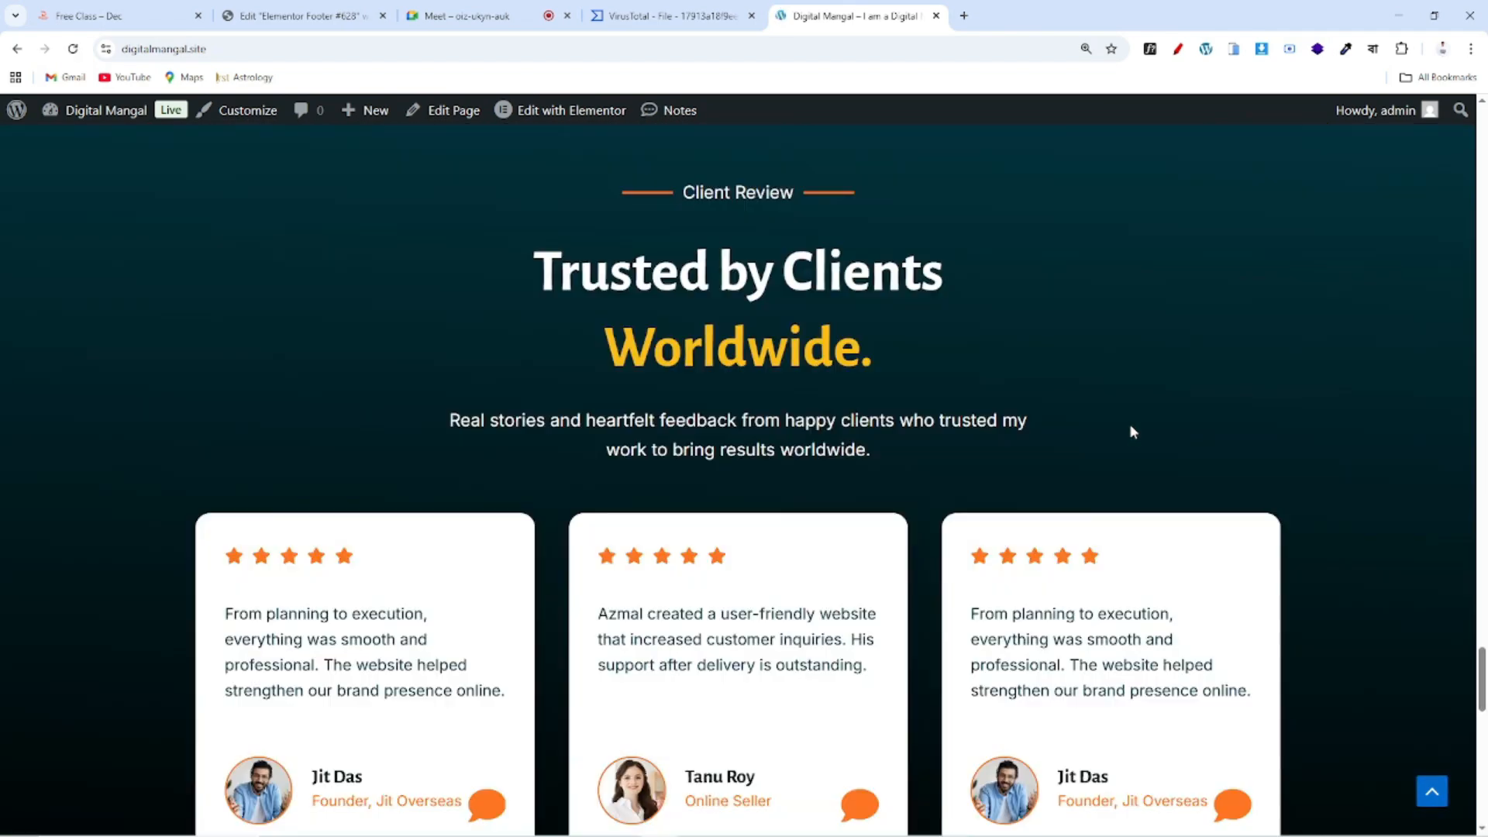
{"action": "scroll", "coordinate": [1132, 431], "scroll_direction": "down", "scroll_amount": 15}
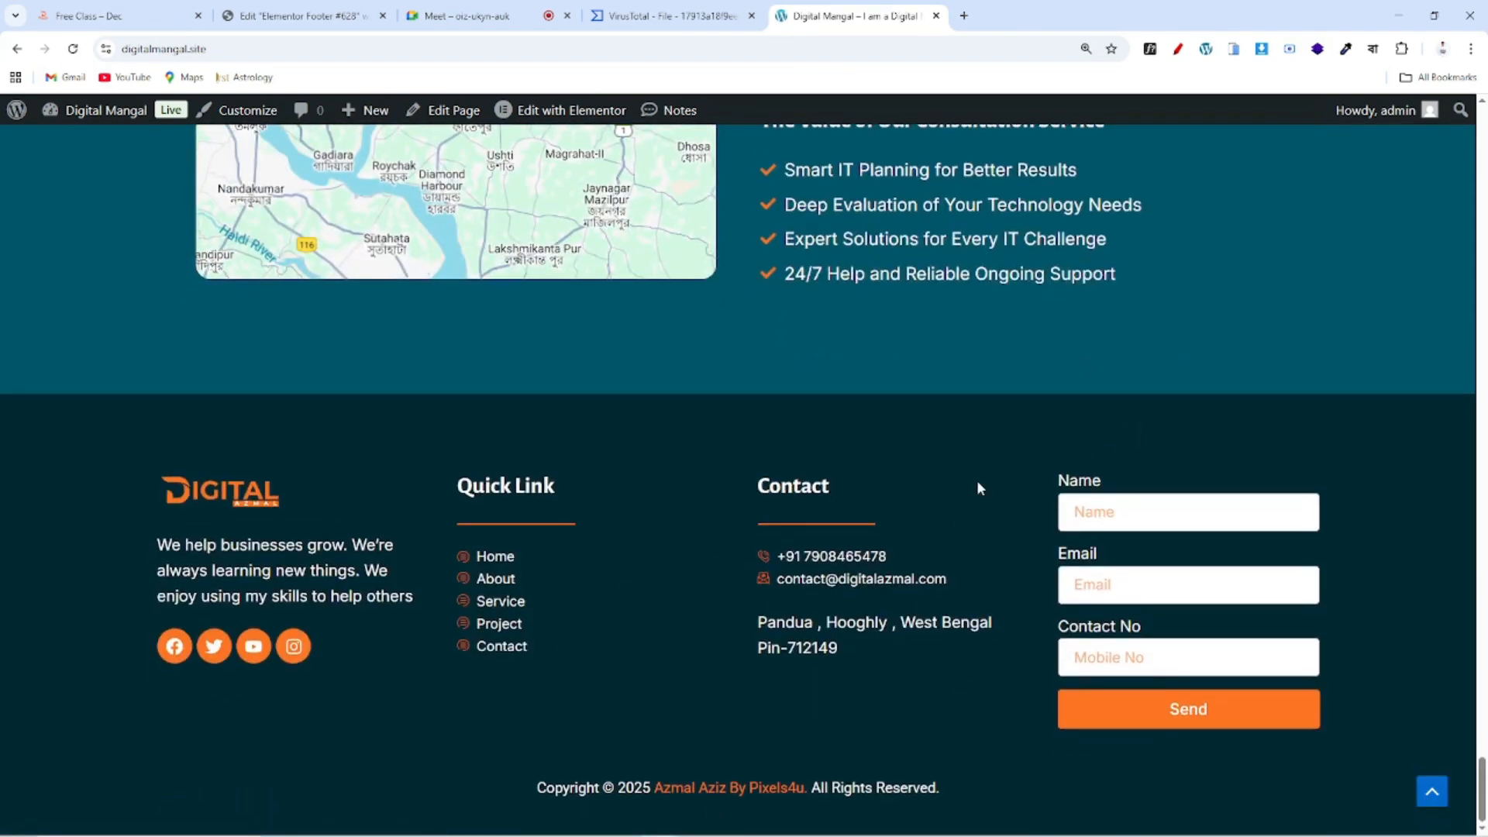
{"action": "left_click", "coordinate": [298, 16]}
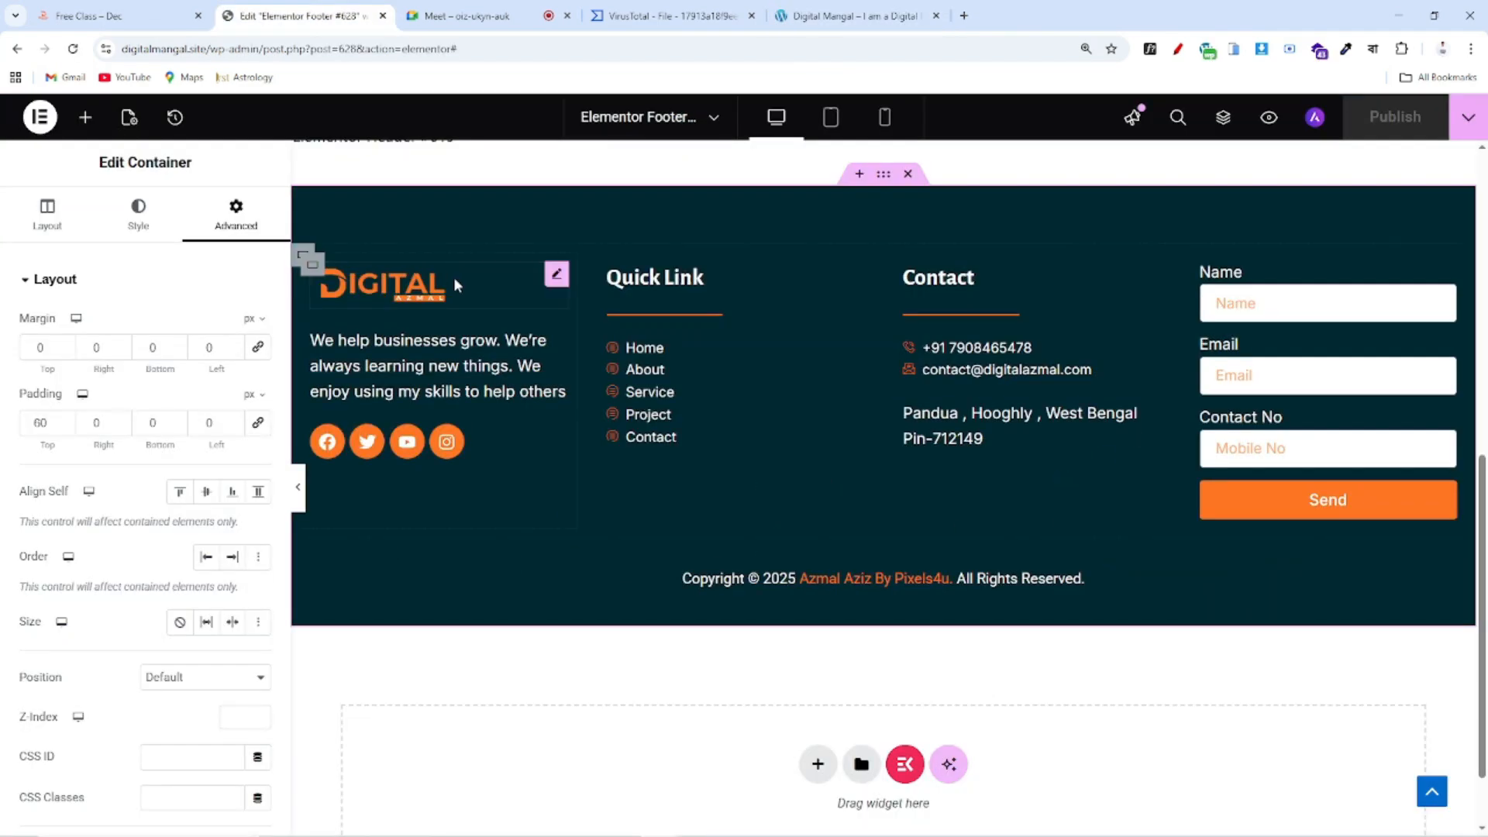